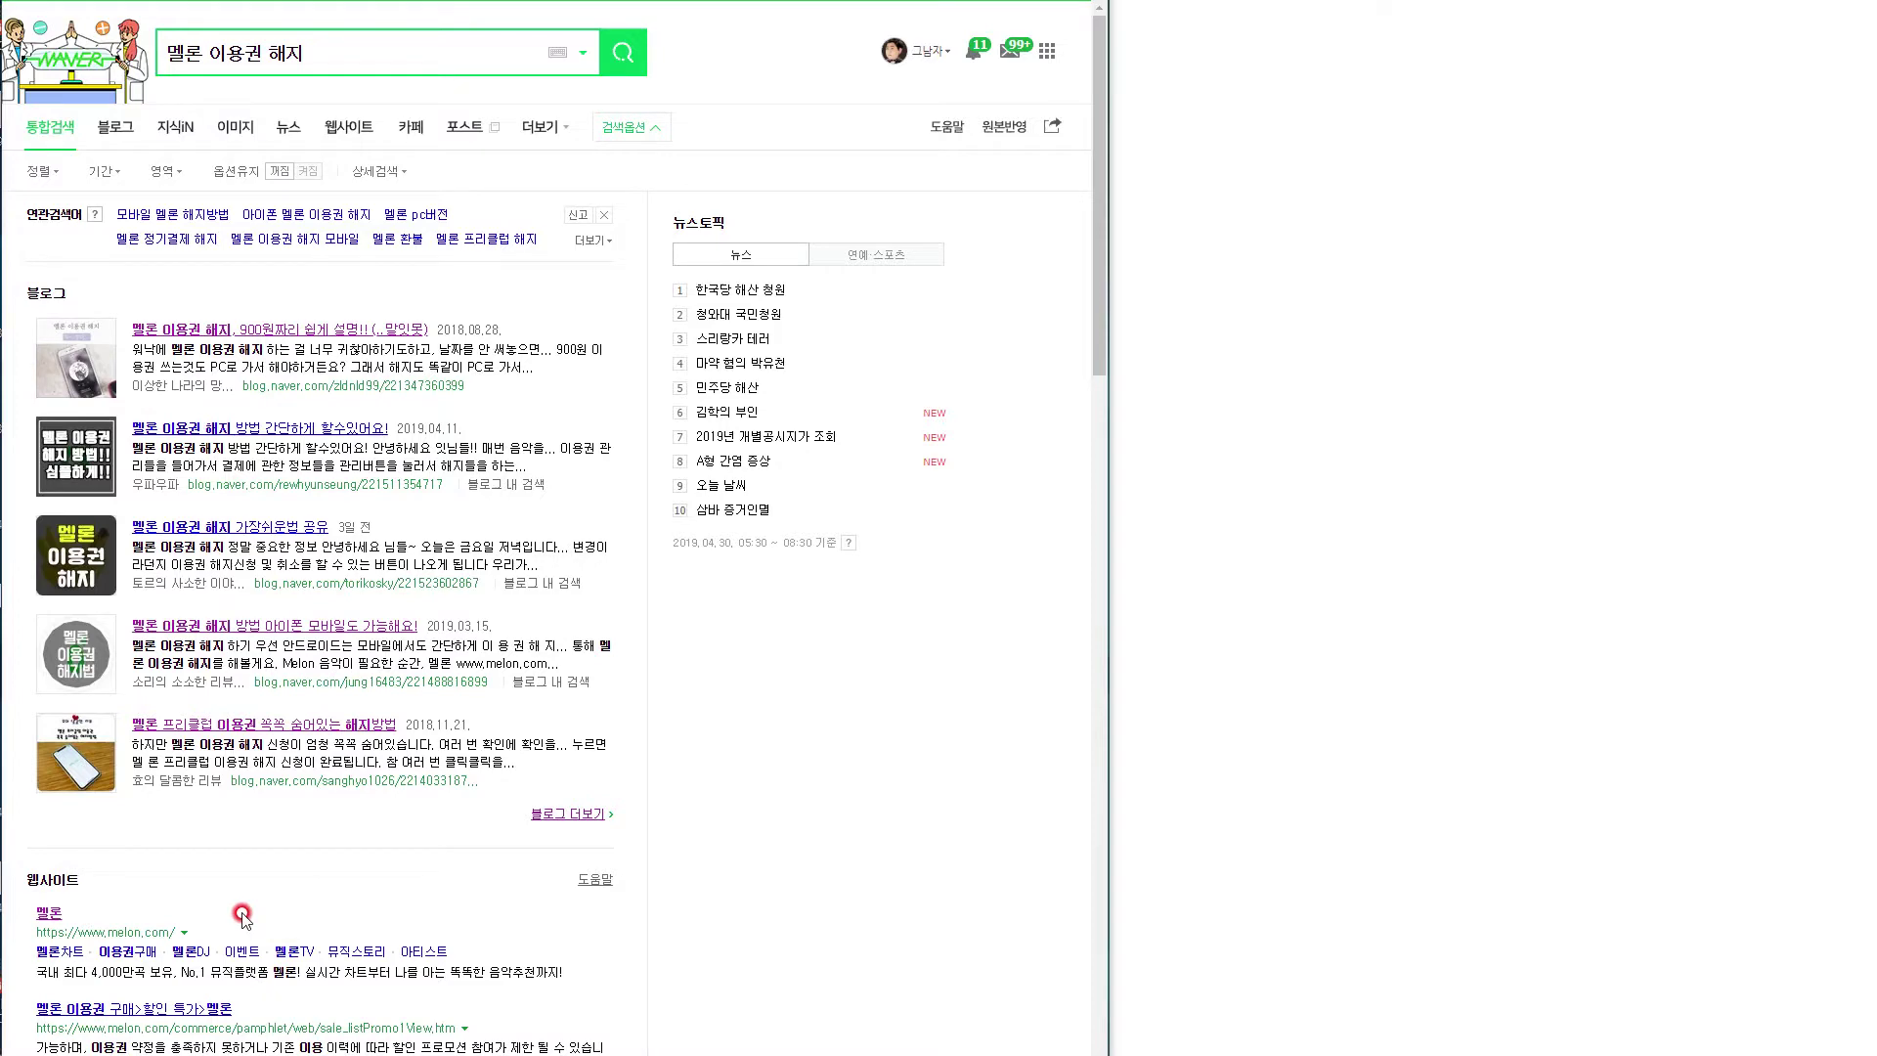
# Run a keyword search for 멜론 이용권 해지 in the keyword research tool.
pyautogui.hotkey('alt', 'Tab')
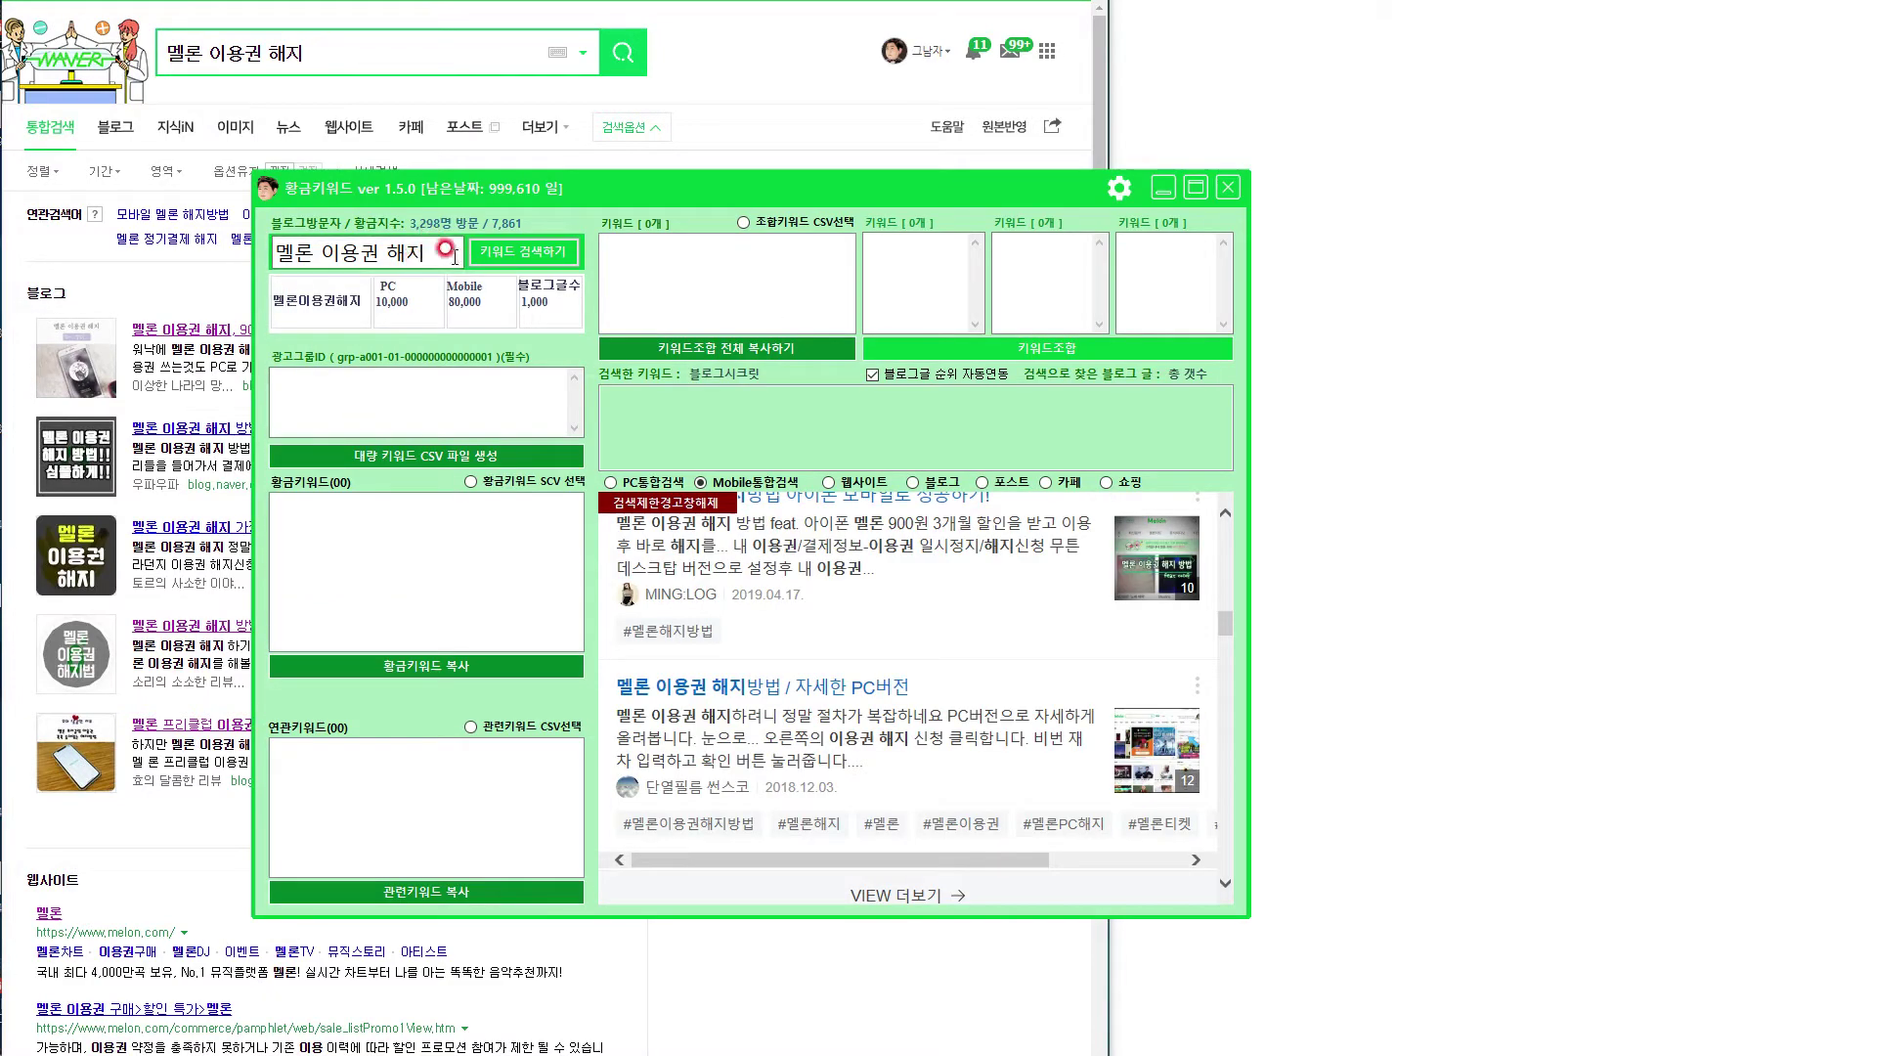
pyautogui.click(509, 252)
pyautogui.click(447, 335)
pyautogui.click(1159, 188)
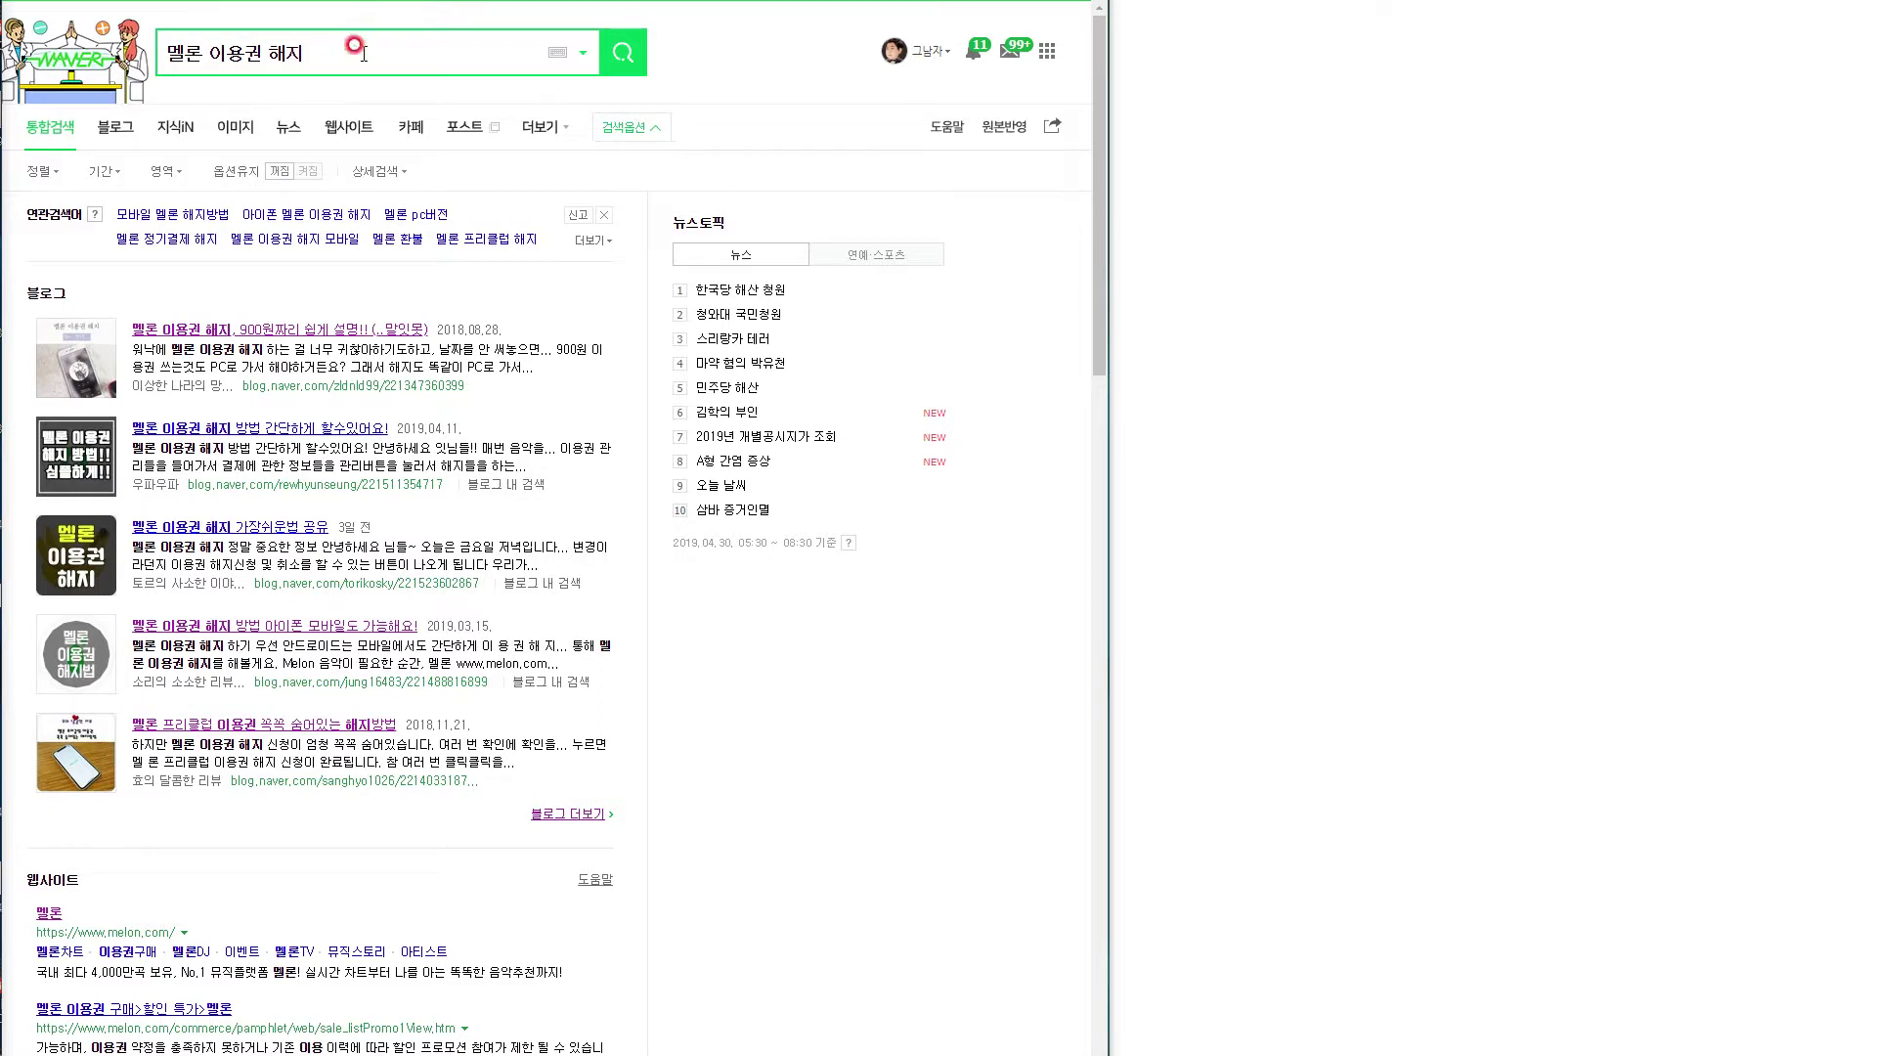
# Copy the Naver search phrase 멜론 이용권 해지 into Notepad and expand the related search suggestions.
pyautogui.click(326, 49)
pyautogui.moveTo(307, 52); pyautogui.dragTo(147, 50)
pyautogui.hotkey('ctrl', 'c')
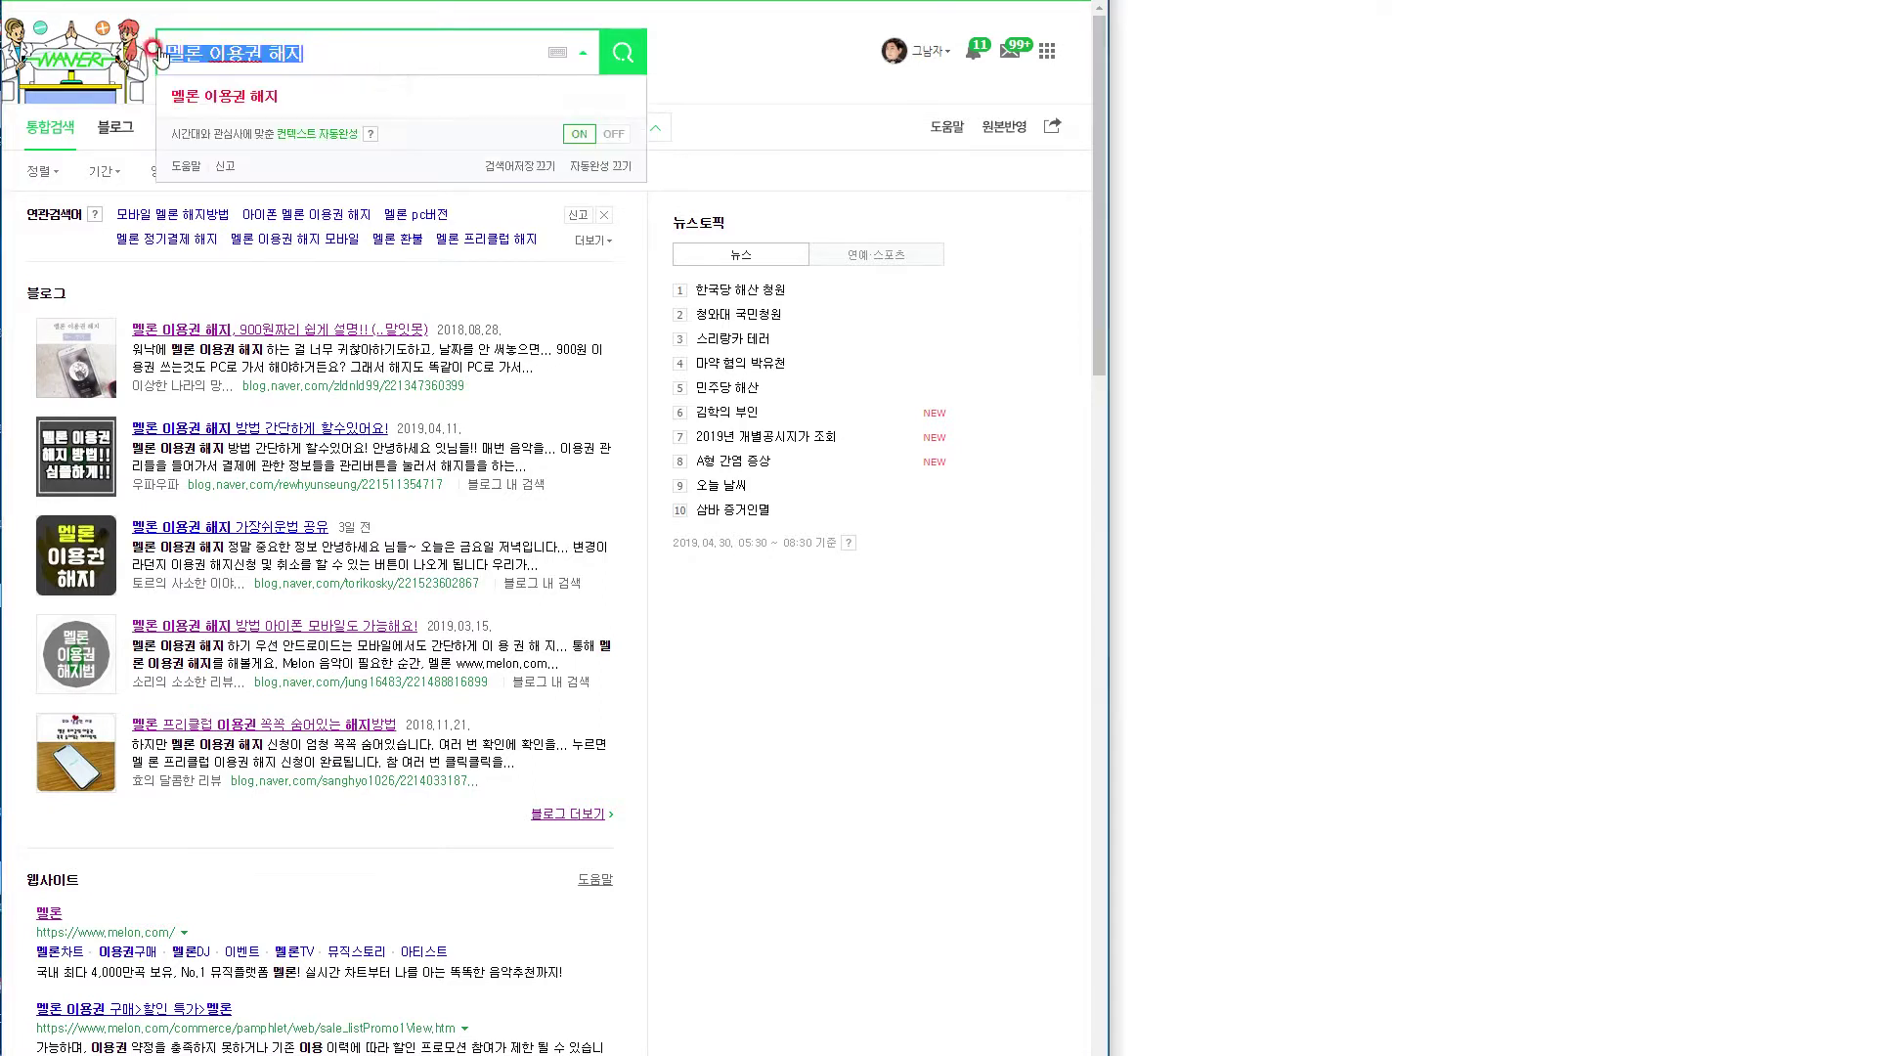
pyautogui.click(1346, 95)
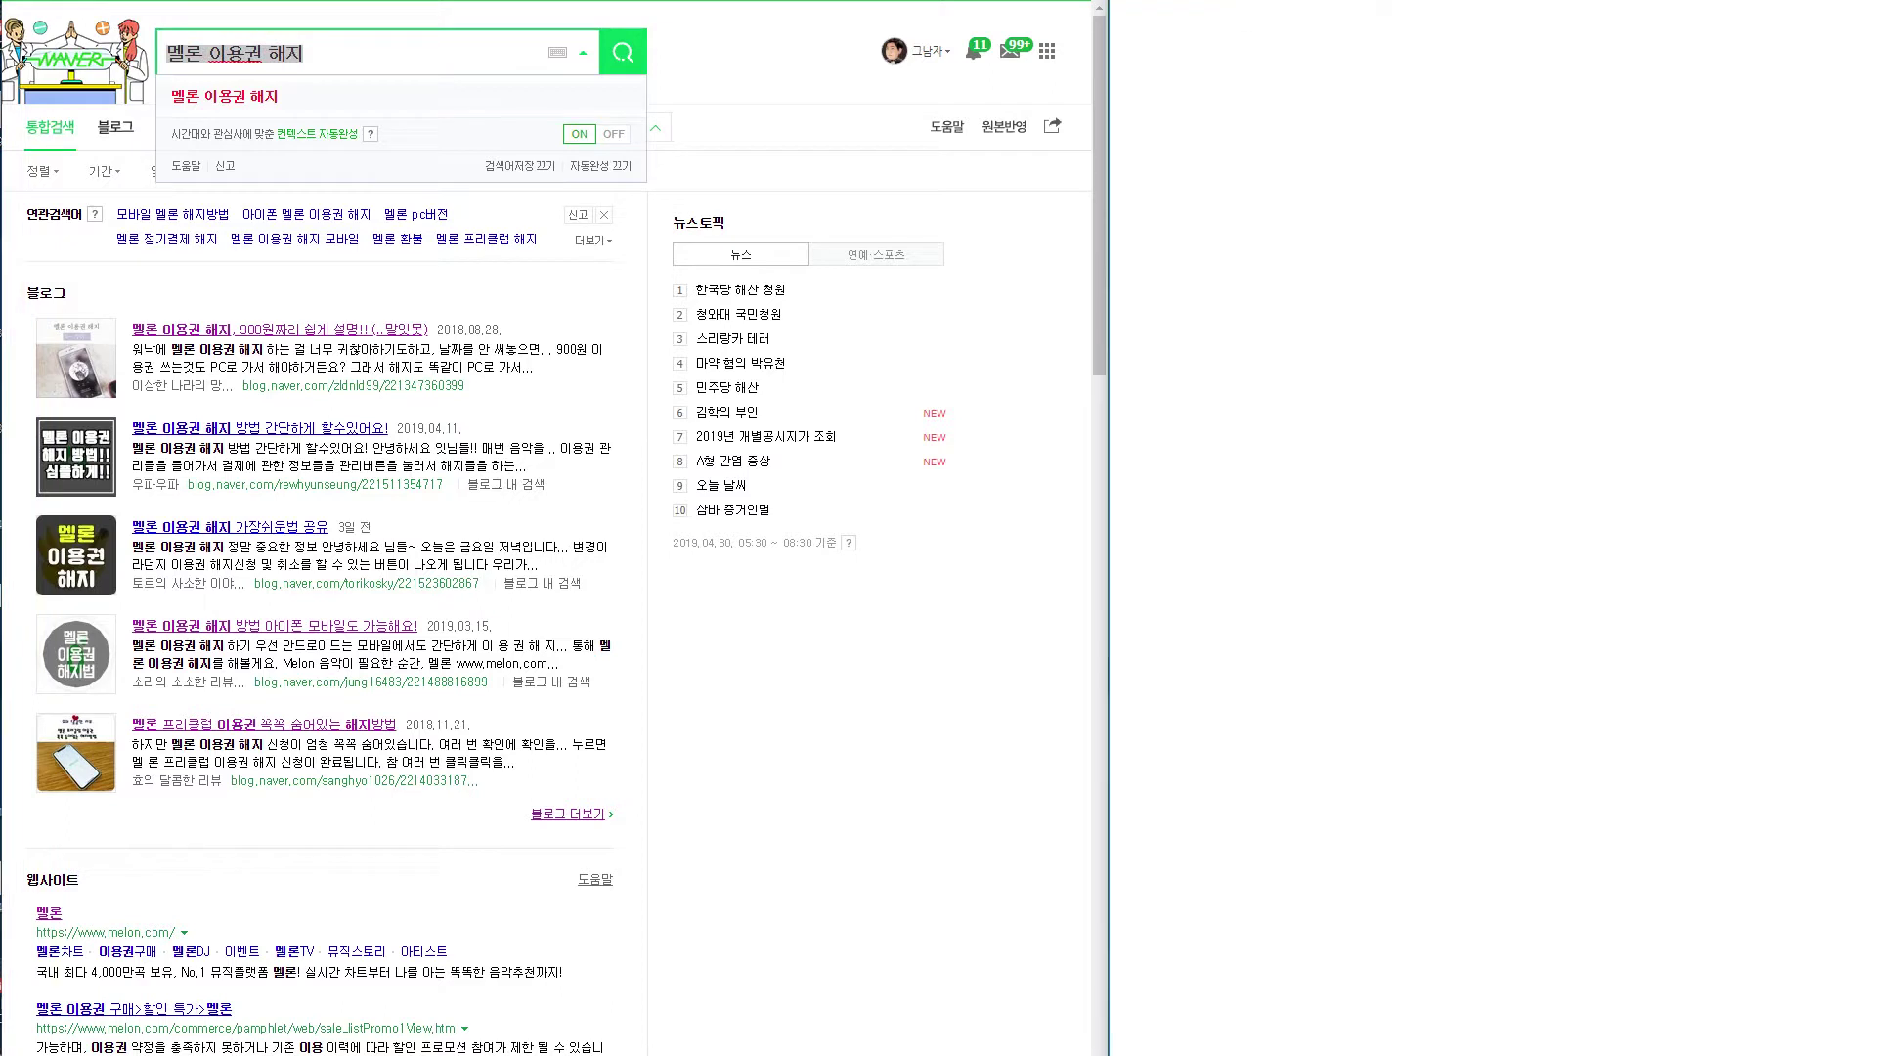
pyautogui.hotkey('ctrl', 'v')
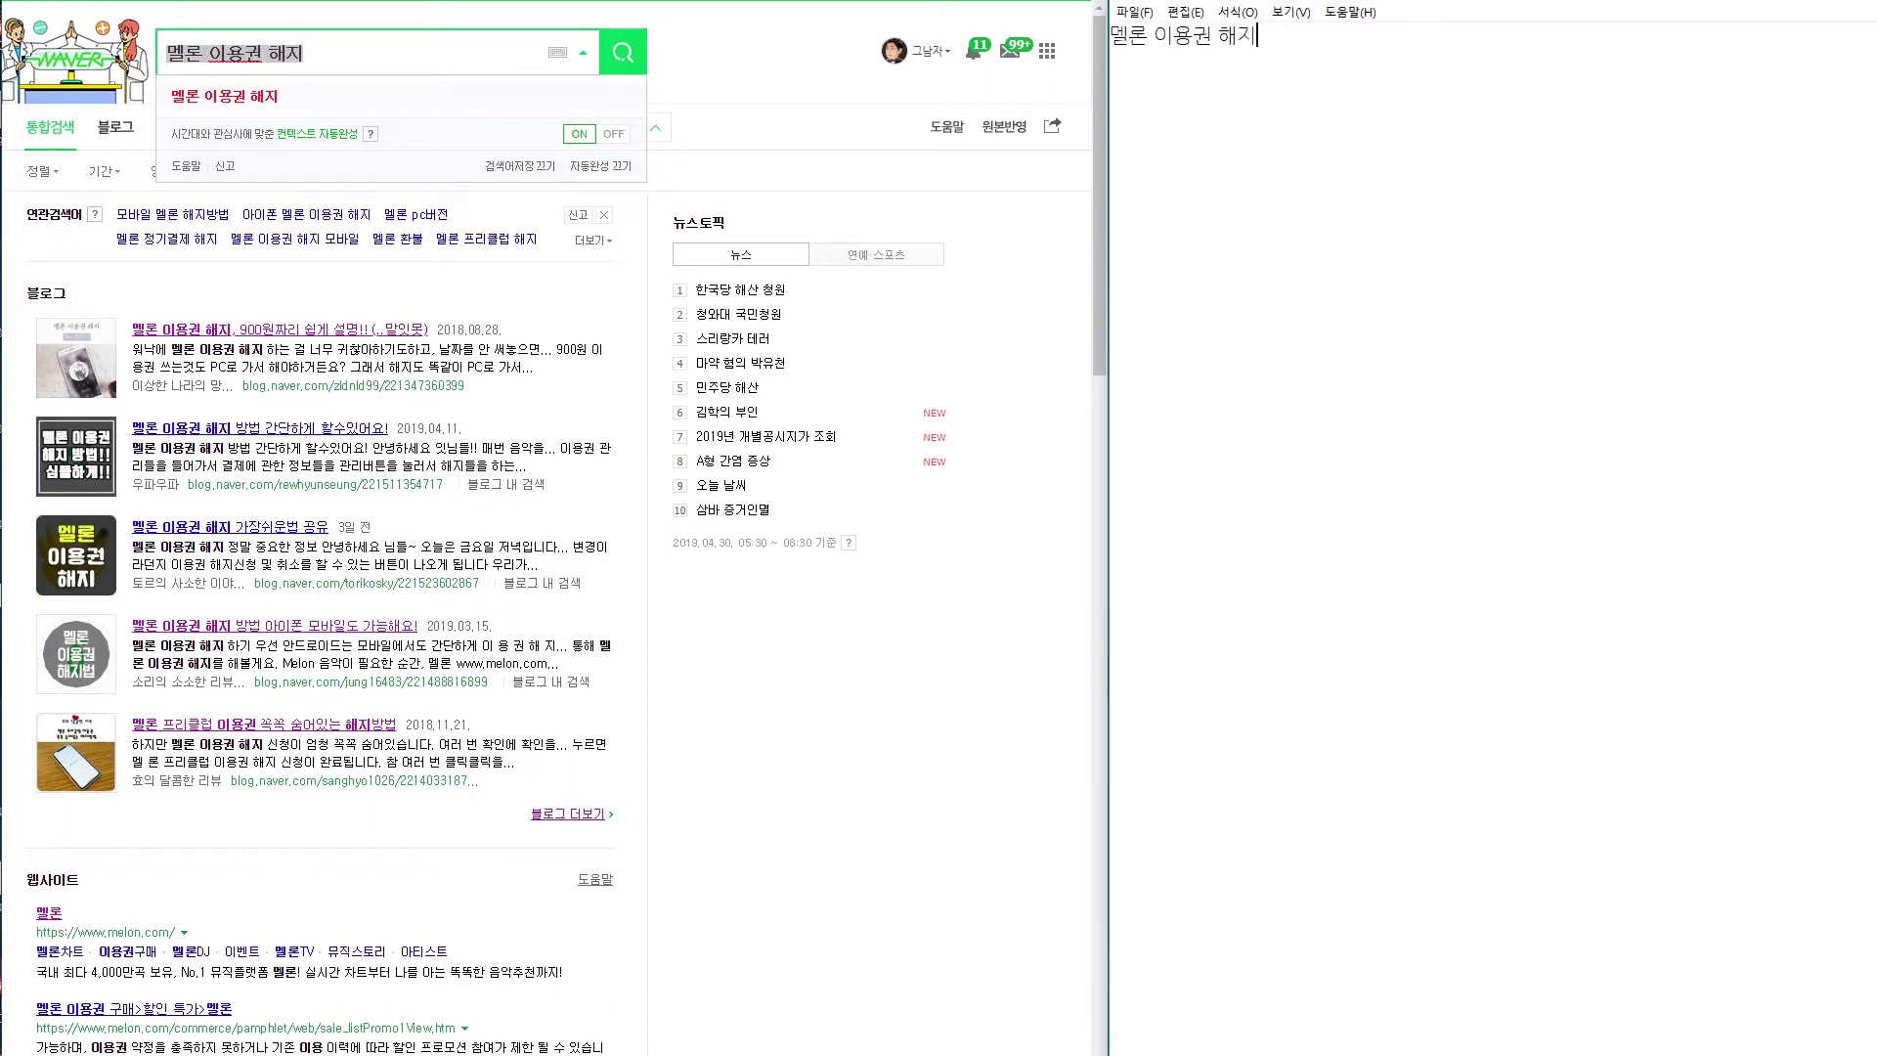
pyautogui.moveTo(1346, 0); pyautogui.dragTo(1346, 9)
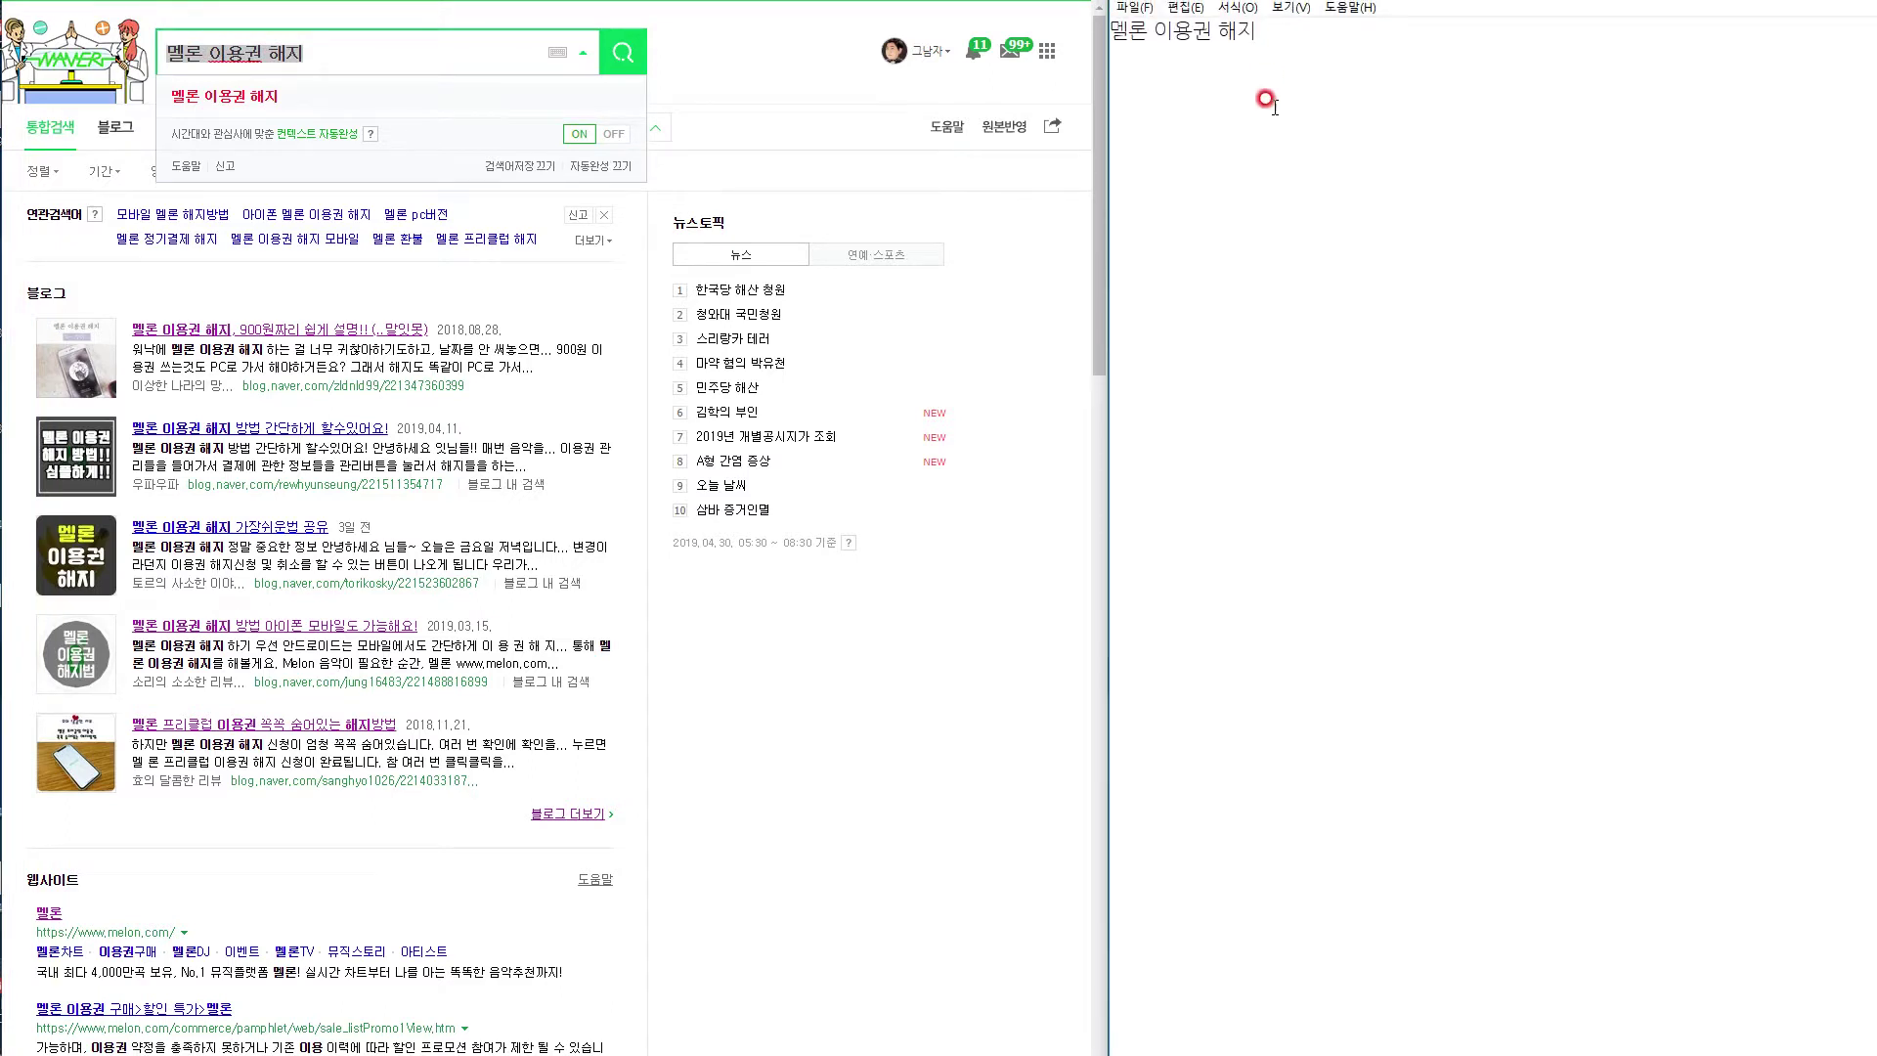
pyautogui.click(594, 240)
pyautogui.click(593, 241)
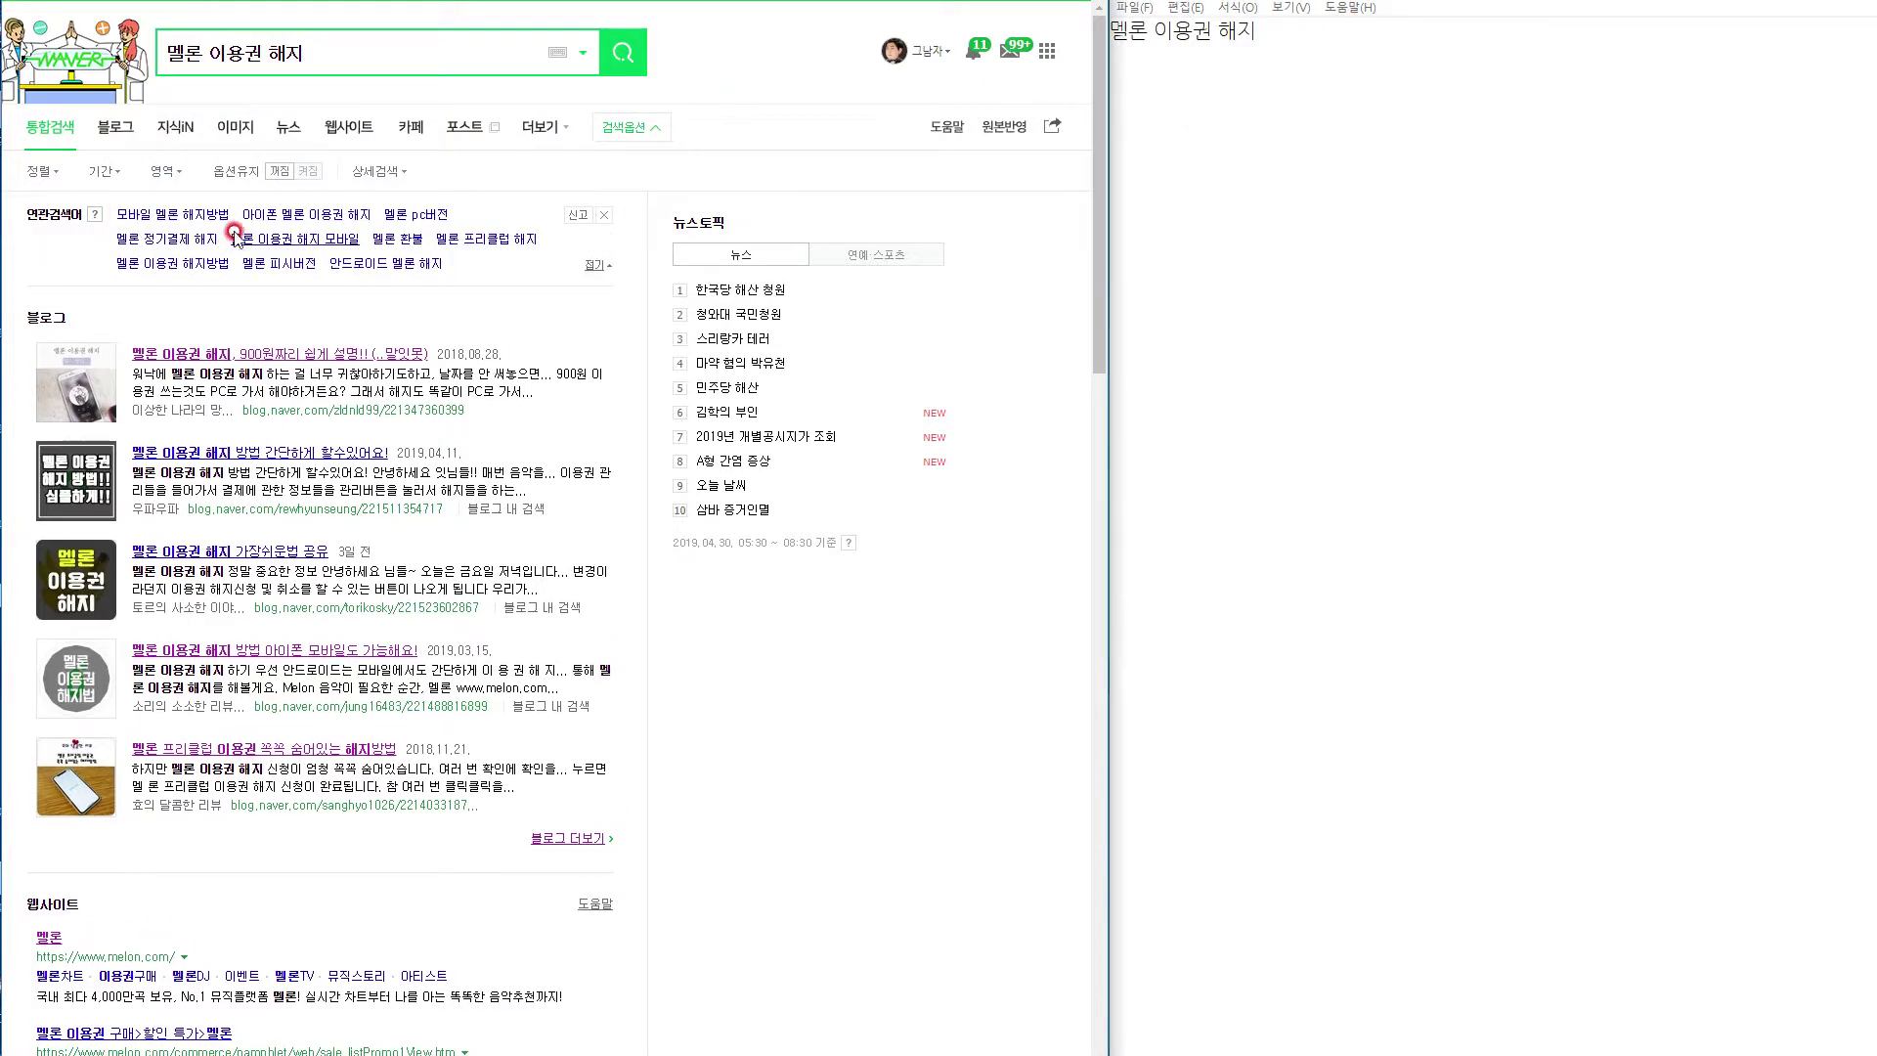
# Add the keywords 모바일 멜론 해지방법, 아이폰 멜론 이용권 해지, 멜론 정기결제 해지, 멜론 이용권 해지 모바일 on separate lines.
pyautogui.click(1287, 47)
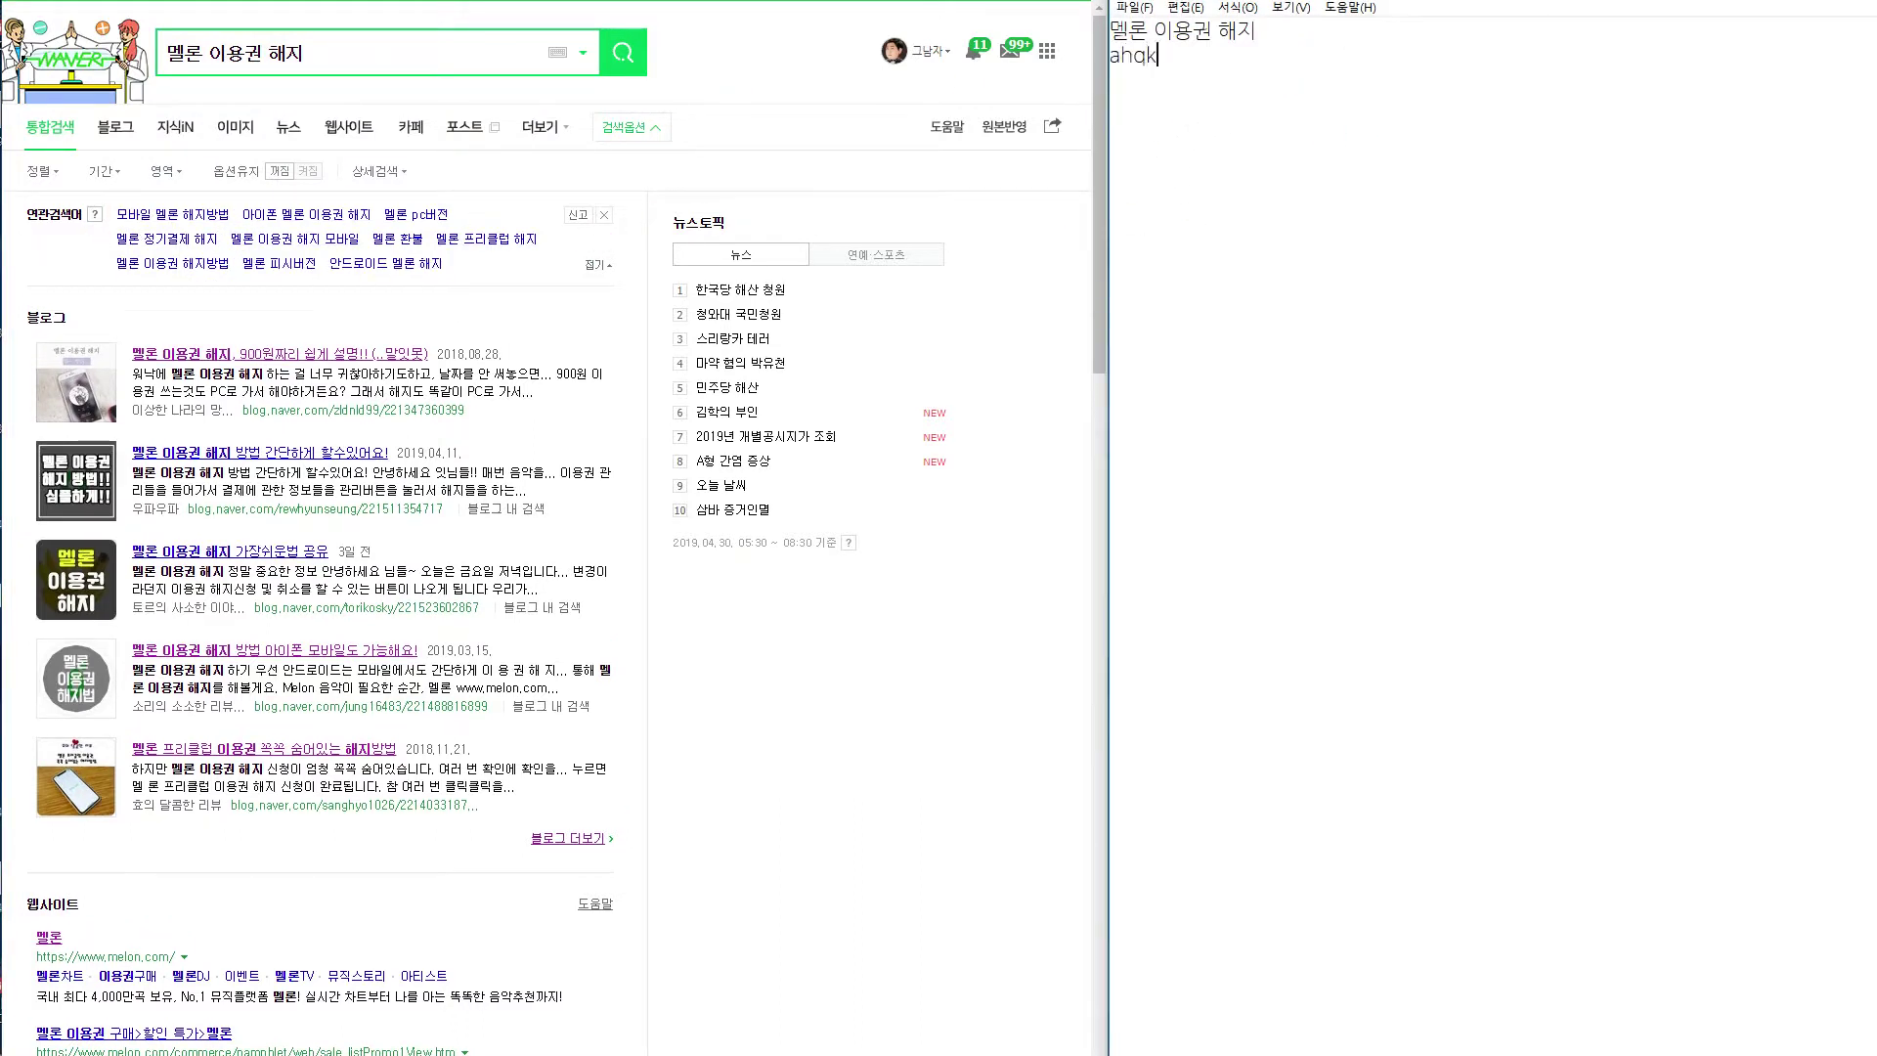
pyautogui.write('바일 멜론 해지방법')
pyautogui.press('Return')
pyautogui.write('아이폰 멜론')
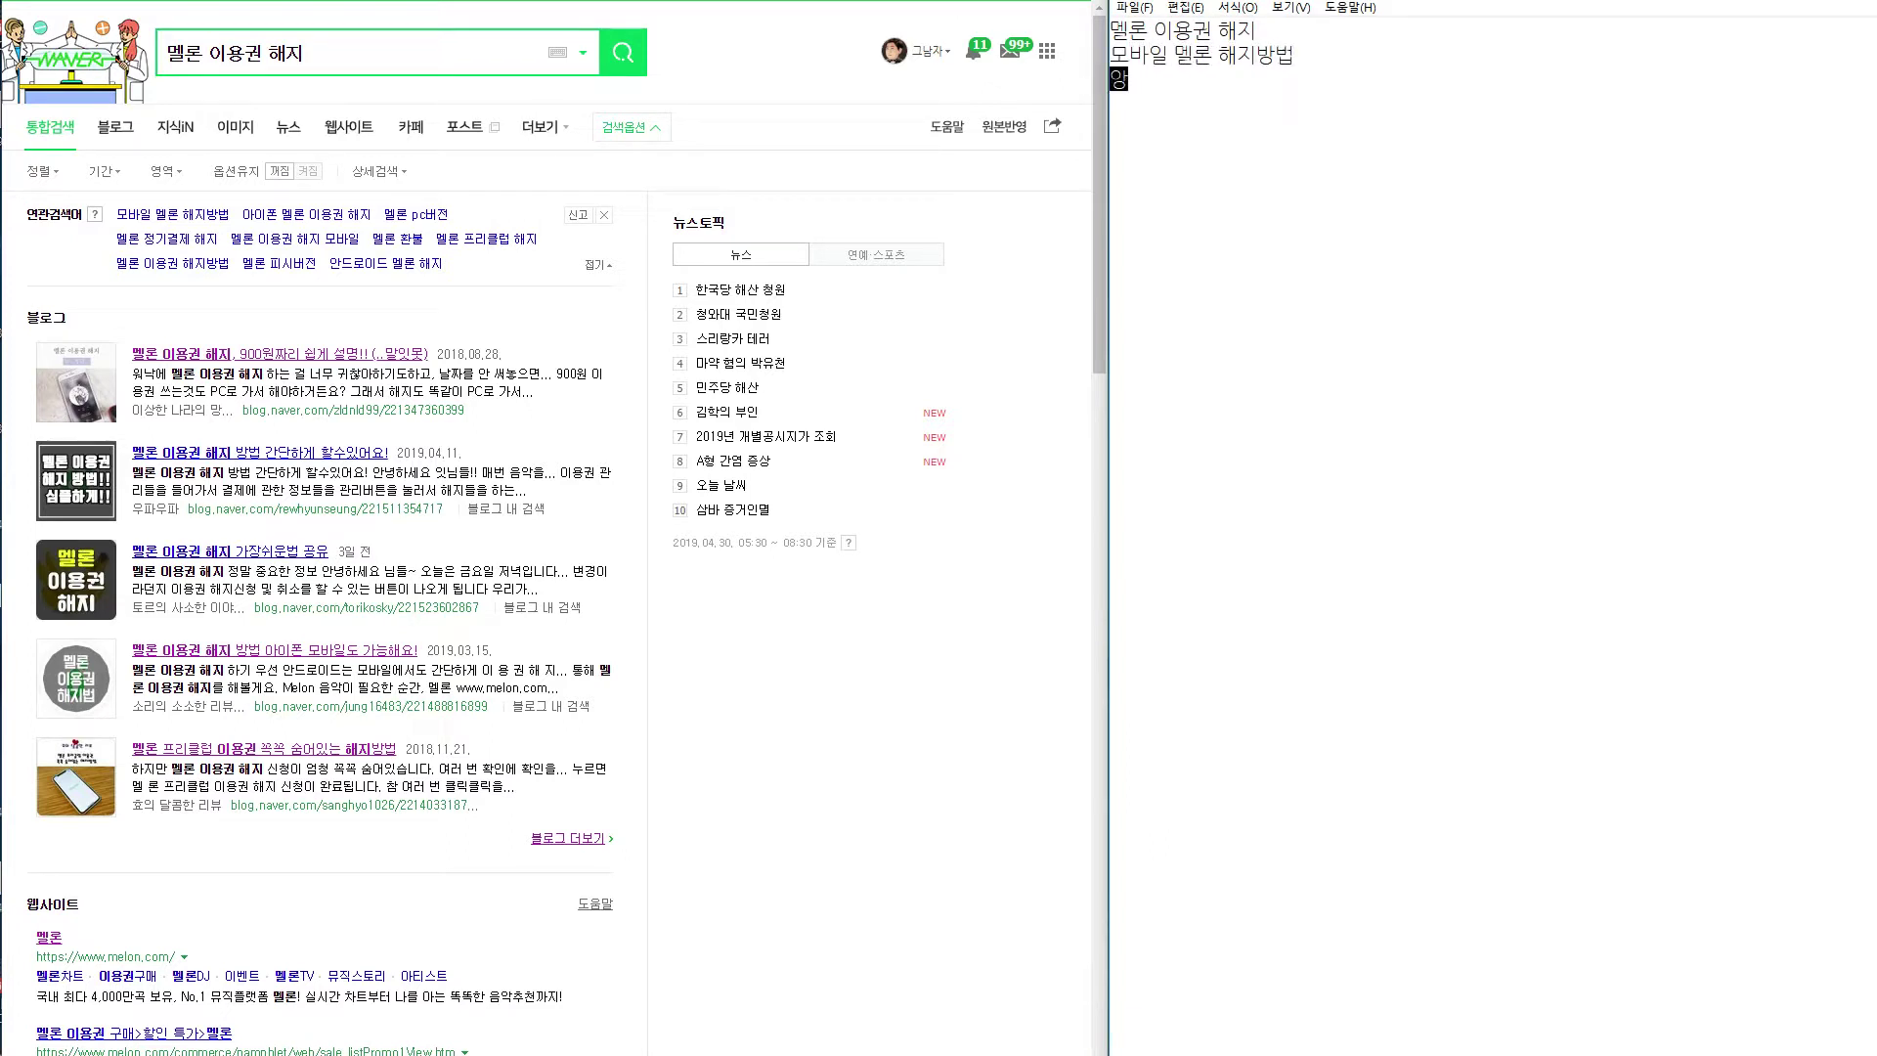
pyautogui.write(' 이용권 해지')
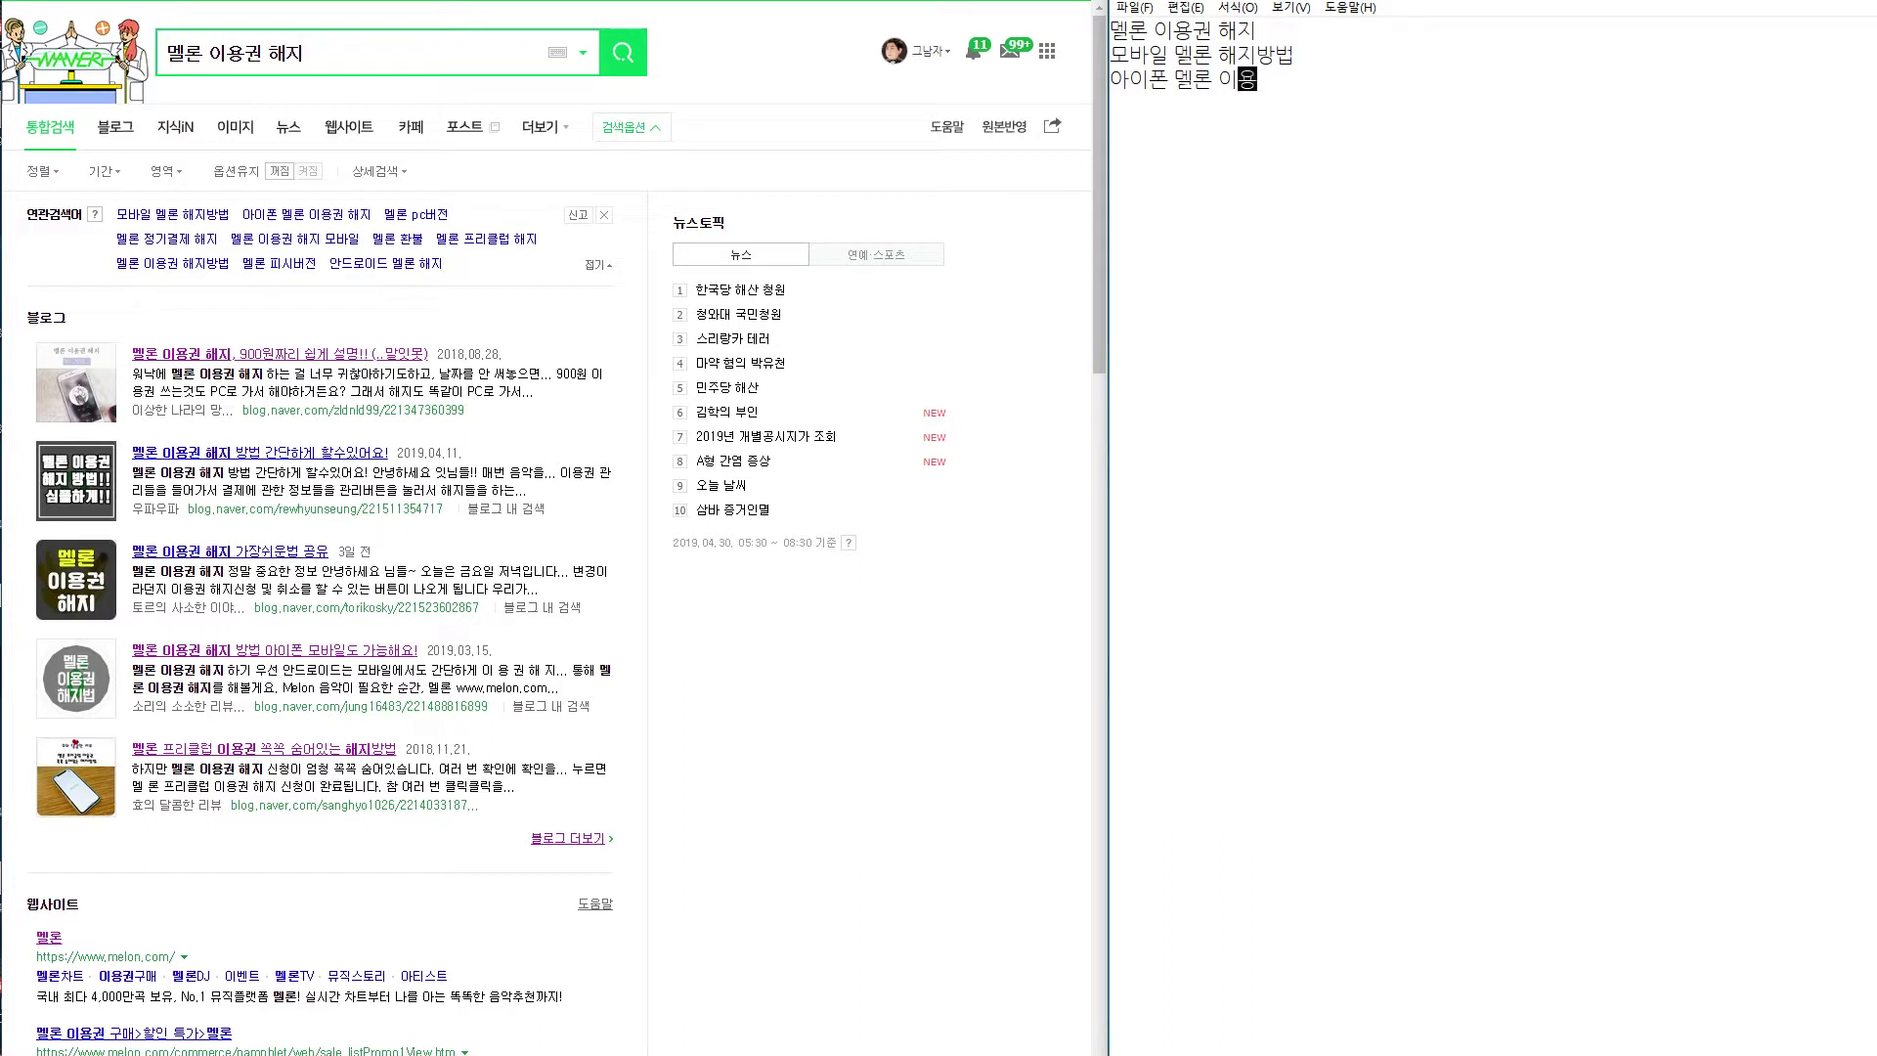
pyautogui.press('Return')
pyautogui.write('멜ㄹ론 정기결제 해지')
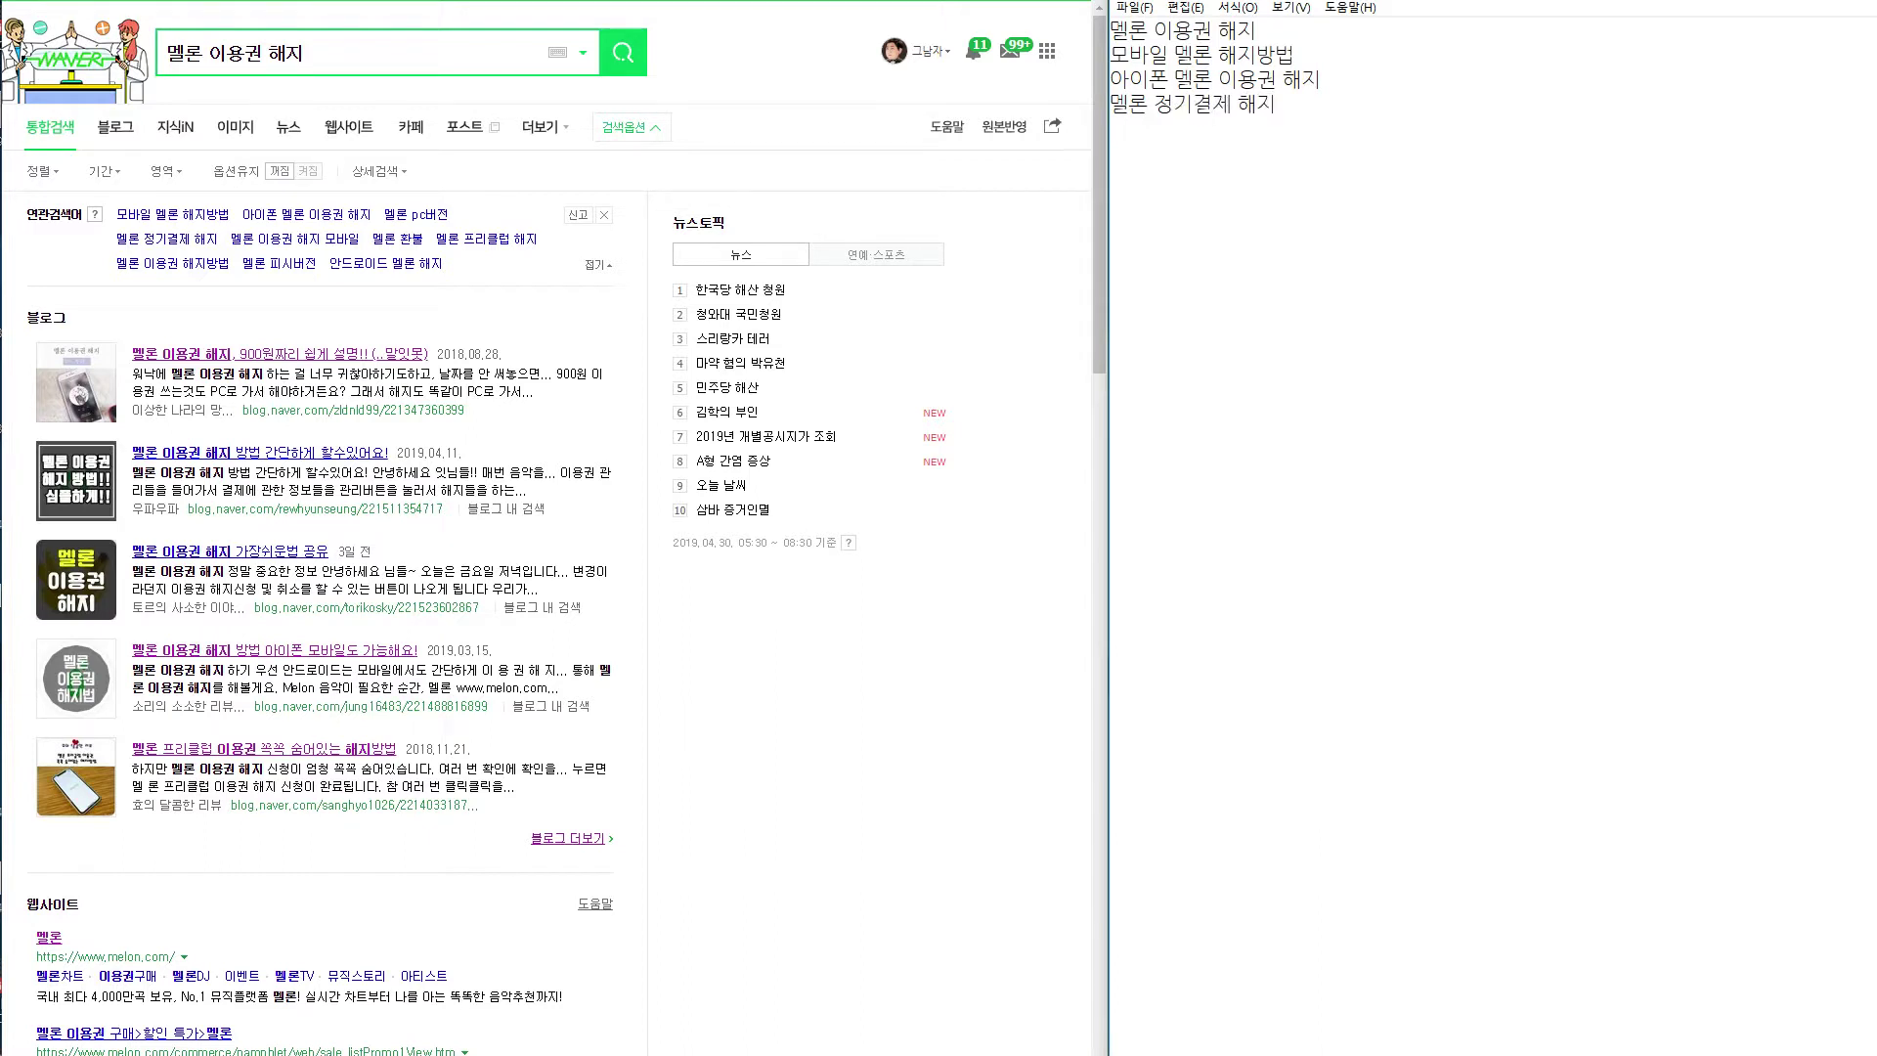
pyautogui.press('Return')
pyautogui.write('멜ㄹ론 이용구')
pyautogui.write(' 해지 모바일')
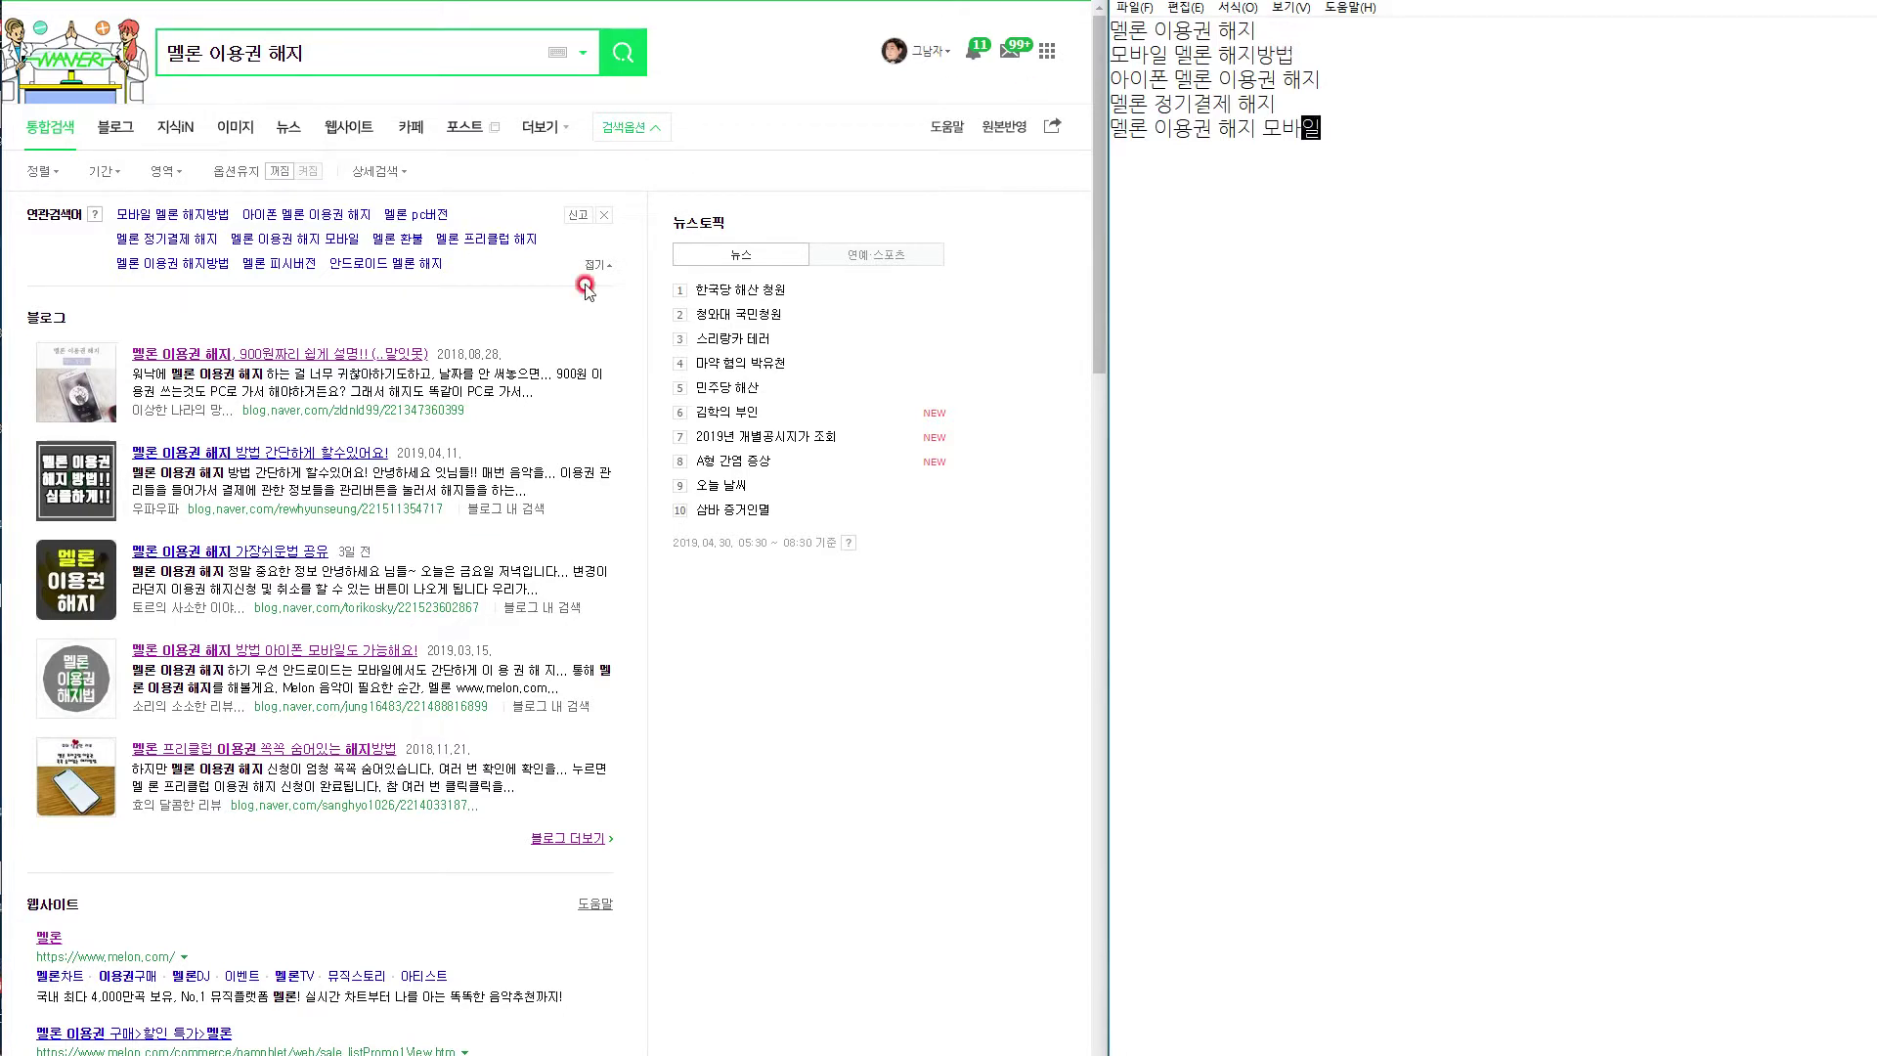
pyautogui.click(137, 1)
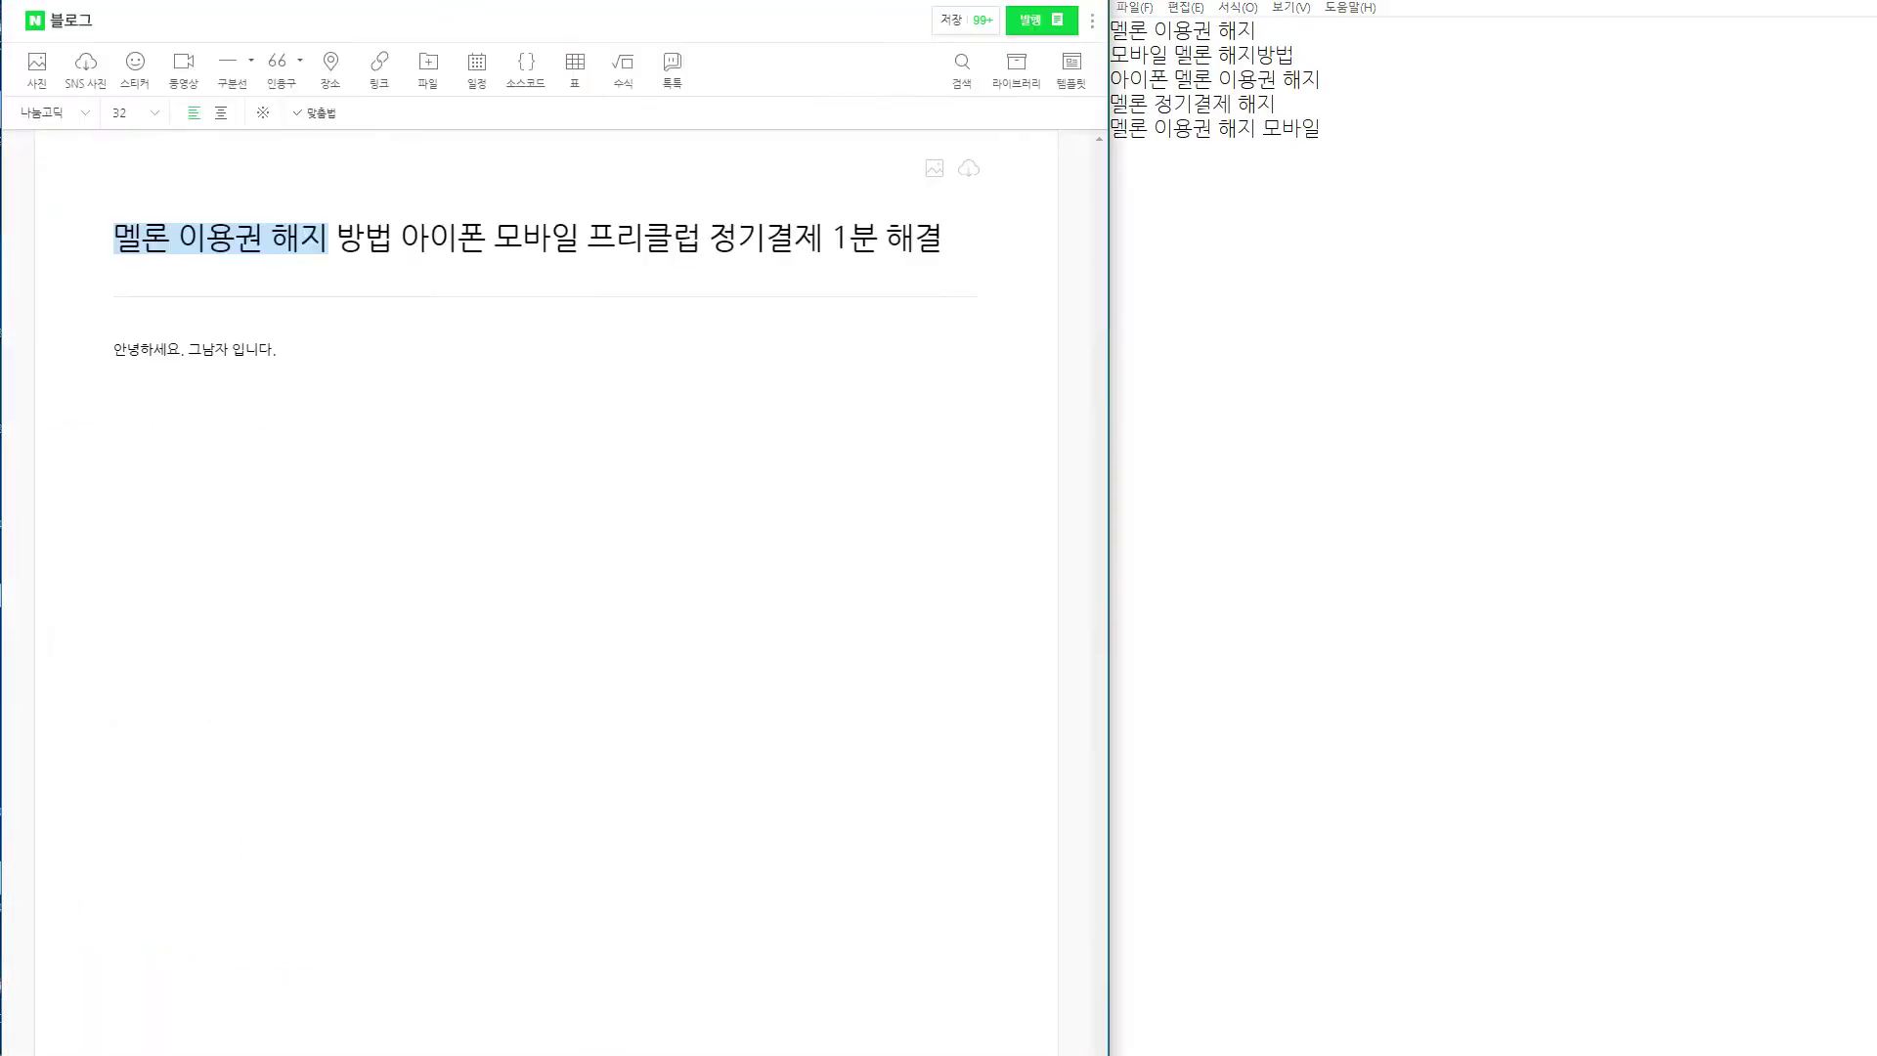
# Set the post's greeting line to font size 16 and add an empty line below it.
pyautogui.click(203, 240)
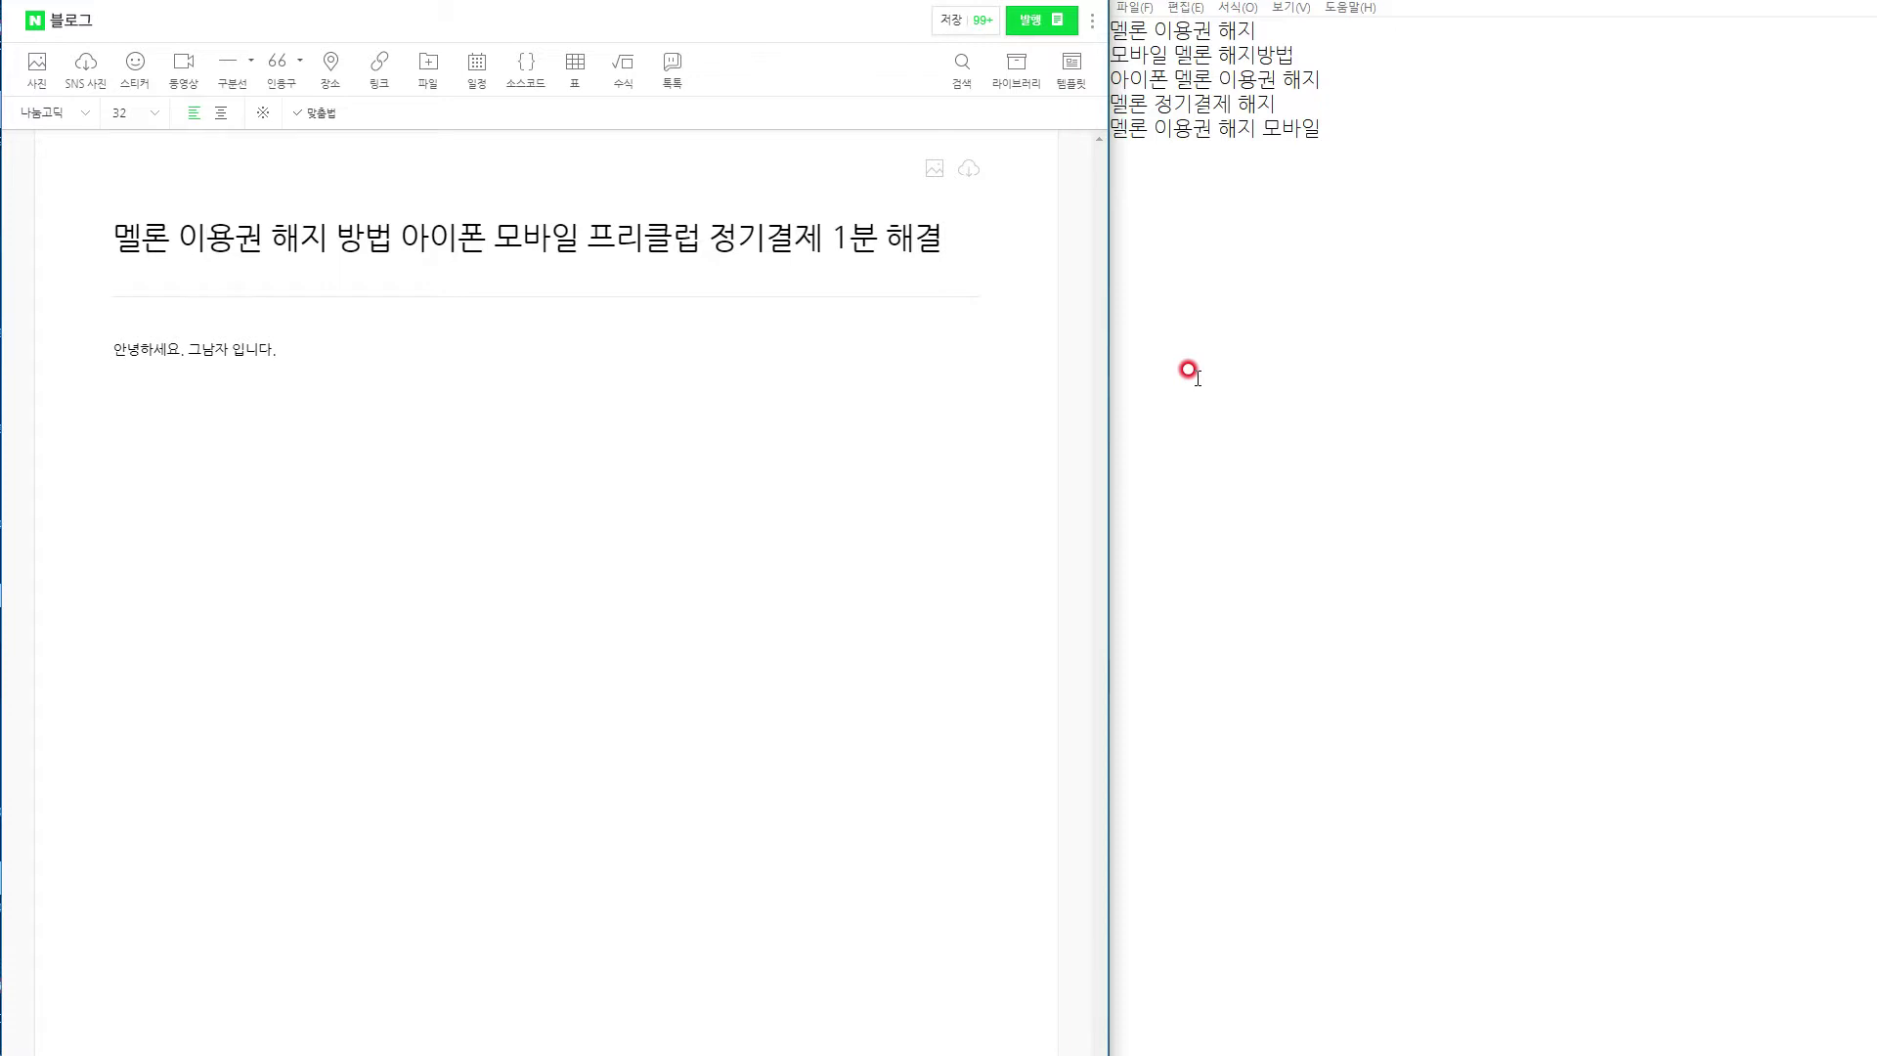
pyautogui.moveTo(286, 349); pyautogui.dragTo(3, 340)
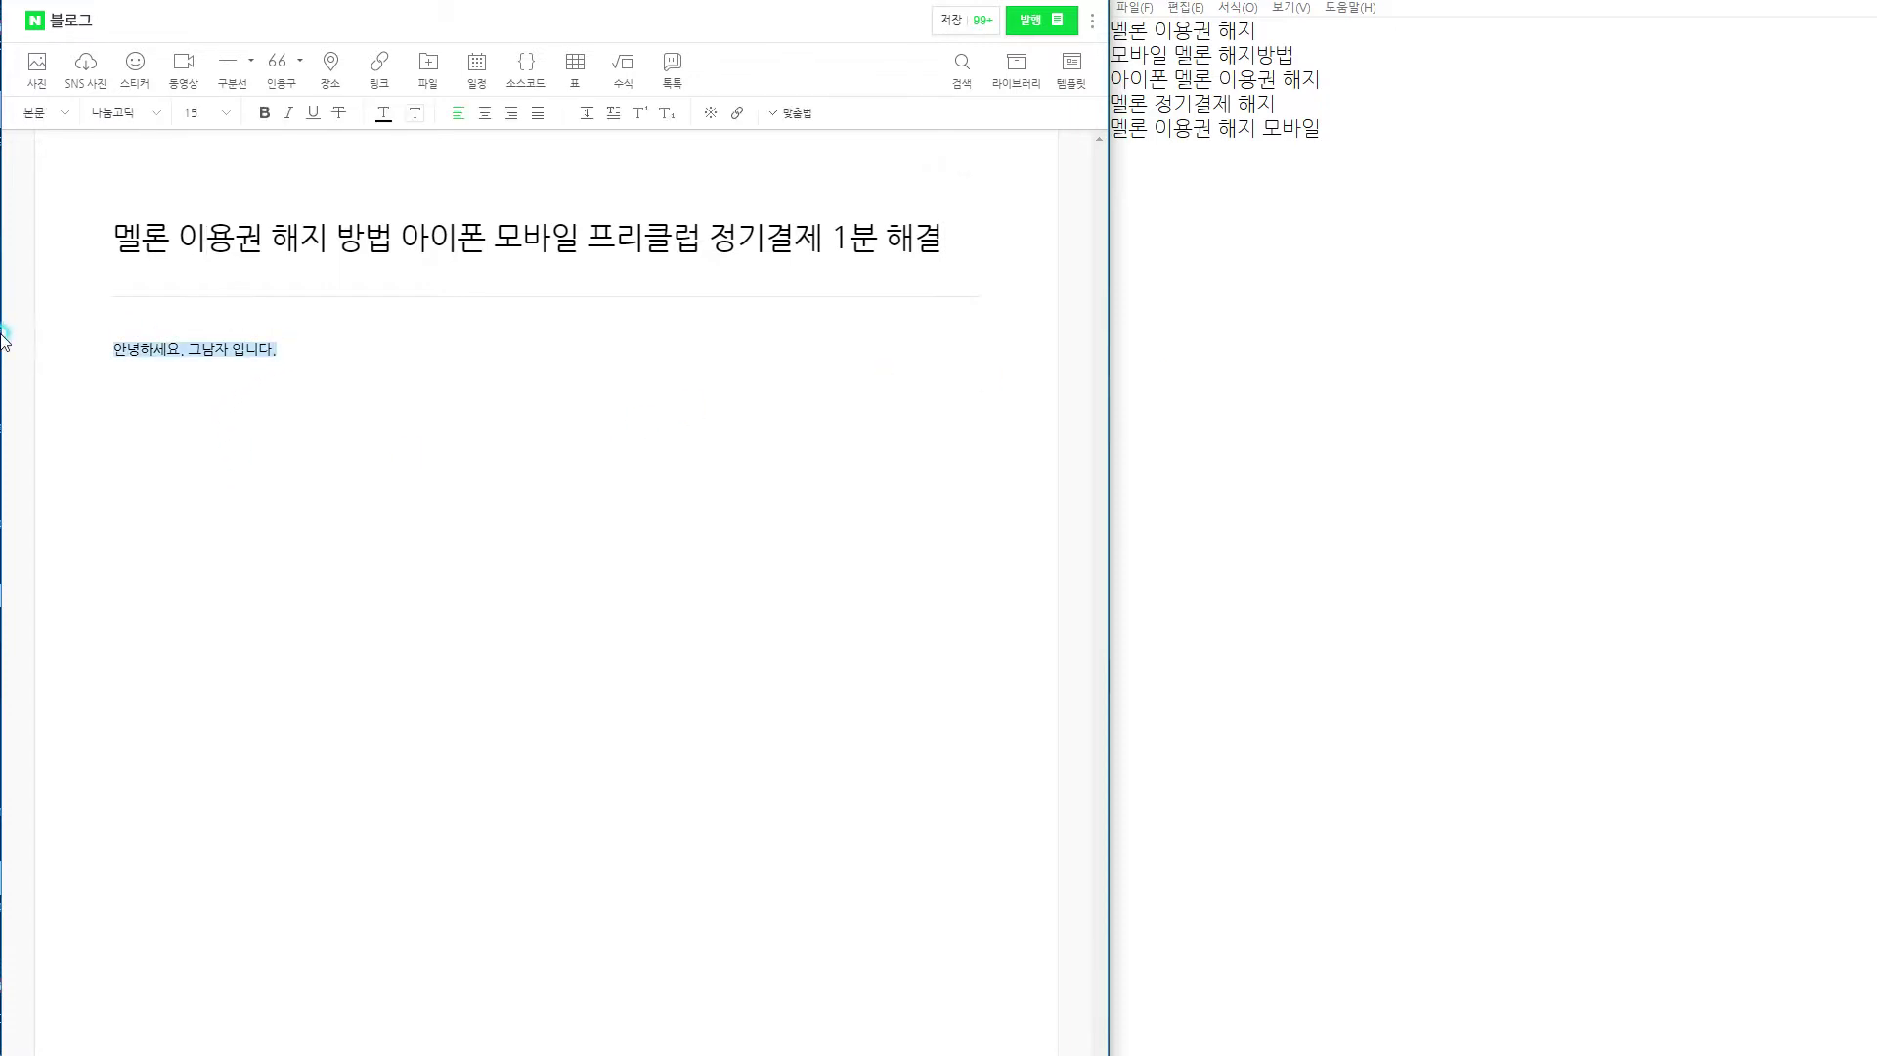
pyautogui.click(196, 113)
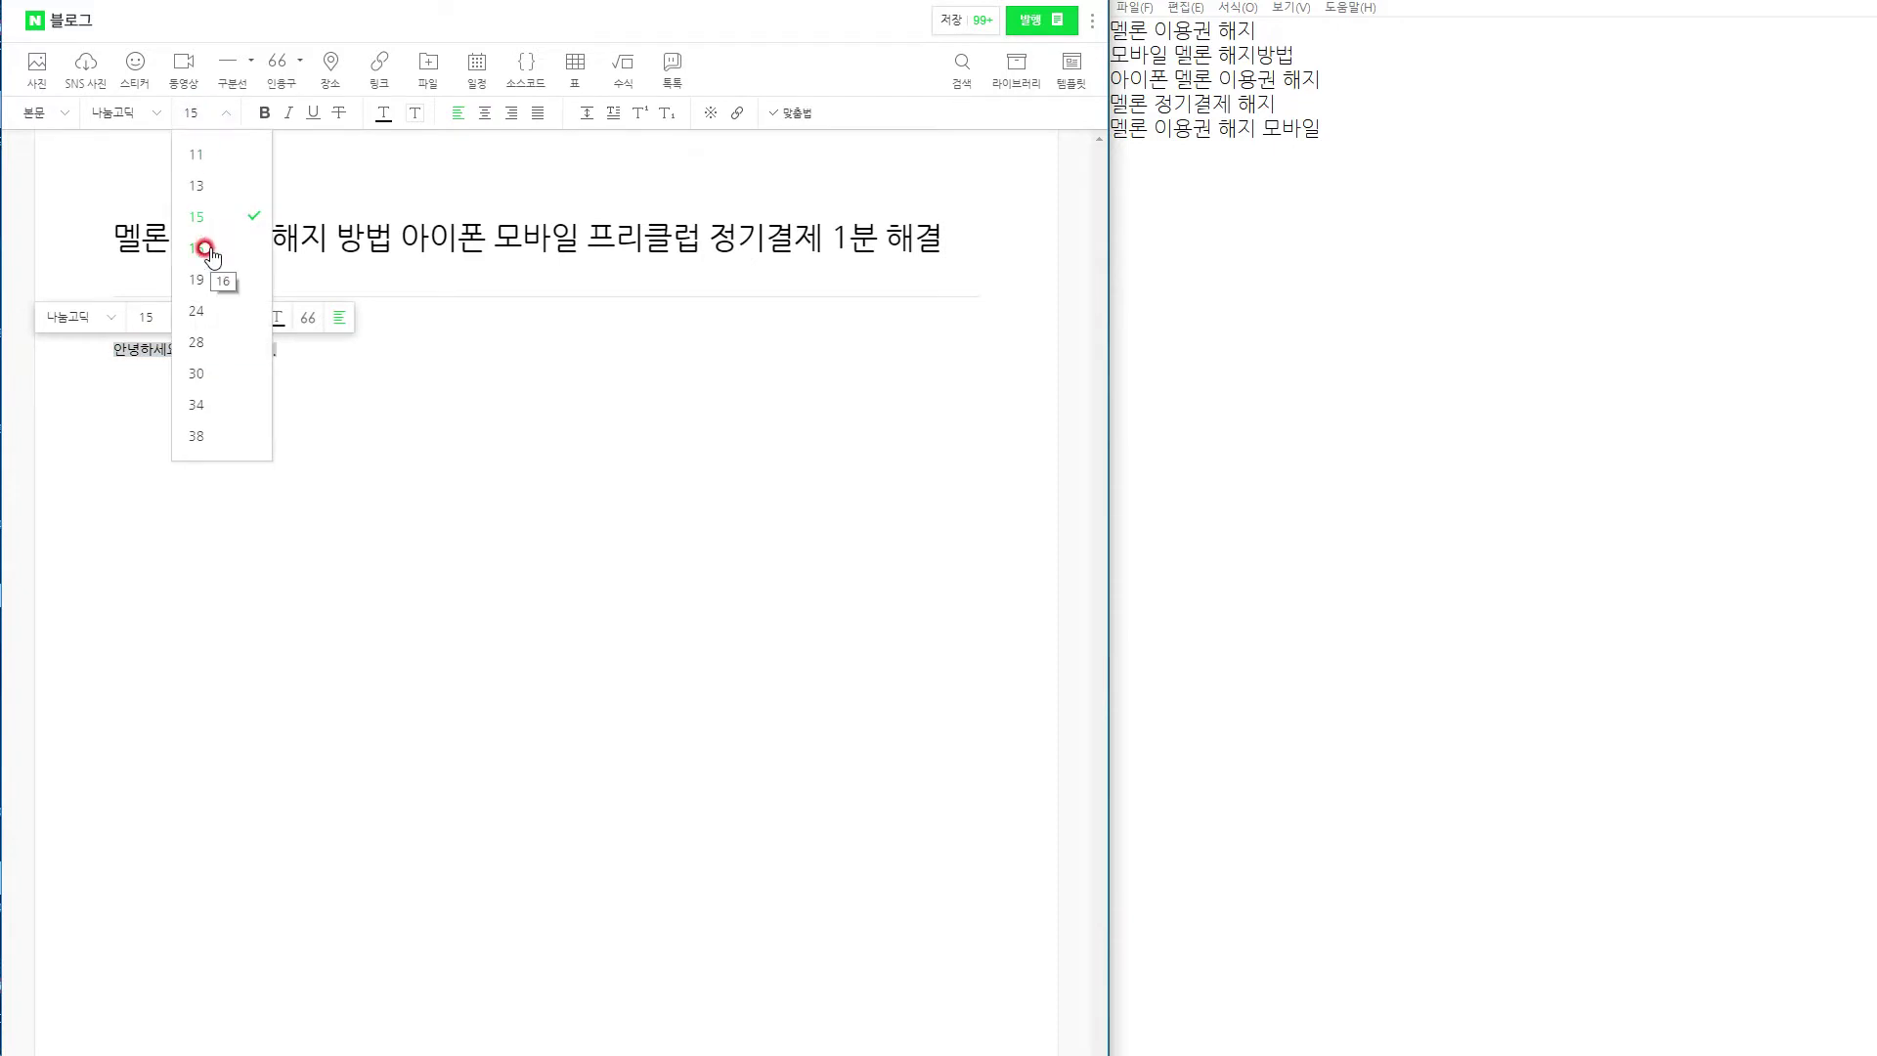
pyautogui.click(206, 248)
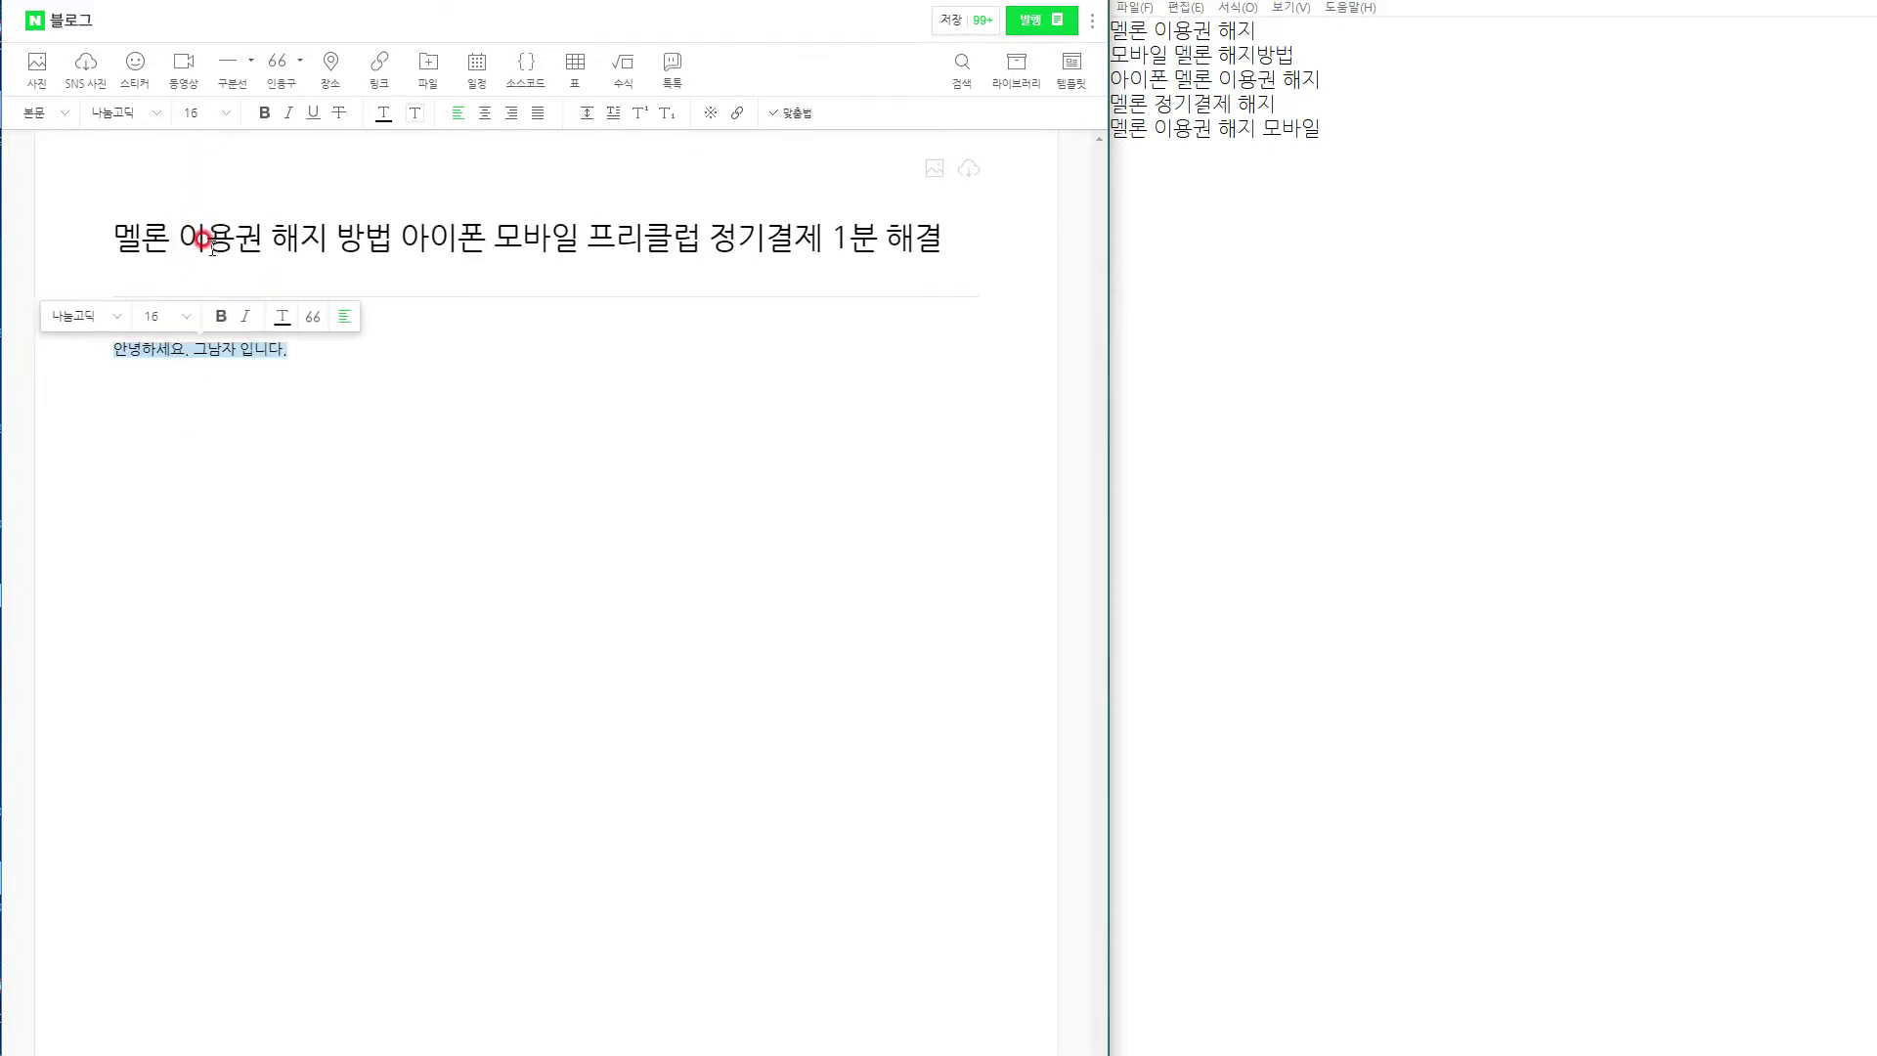
pyautogui.click(304, 348)
pyautogui.click(304, 347)
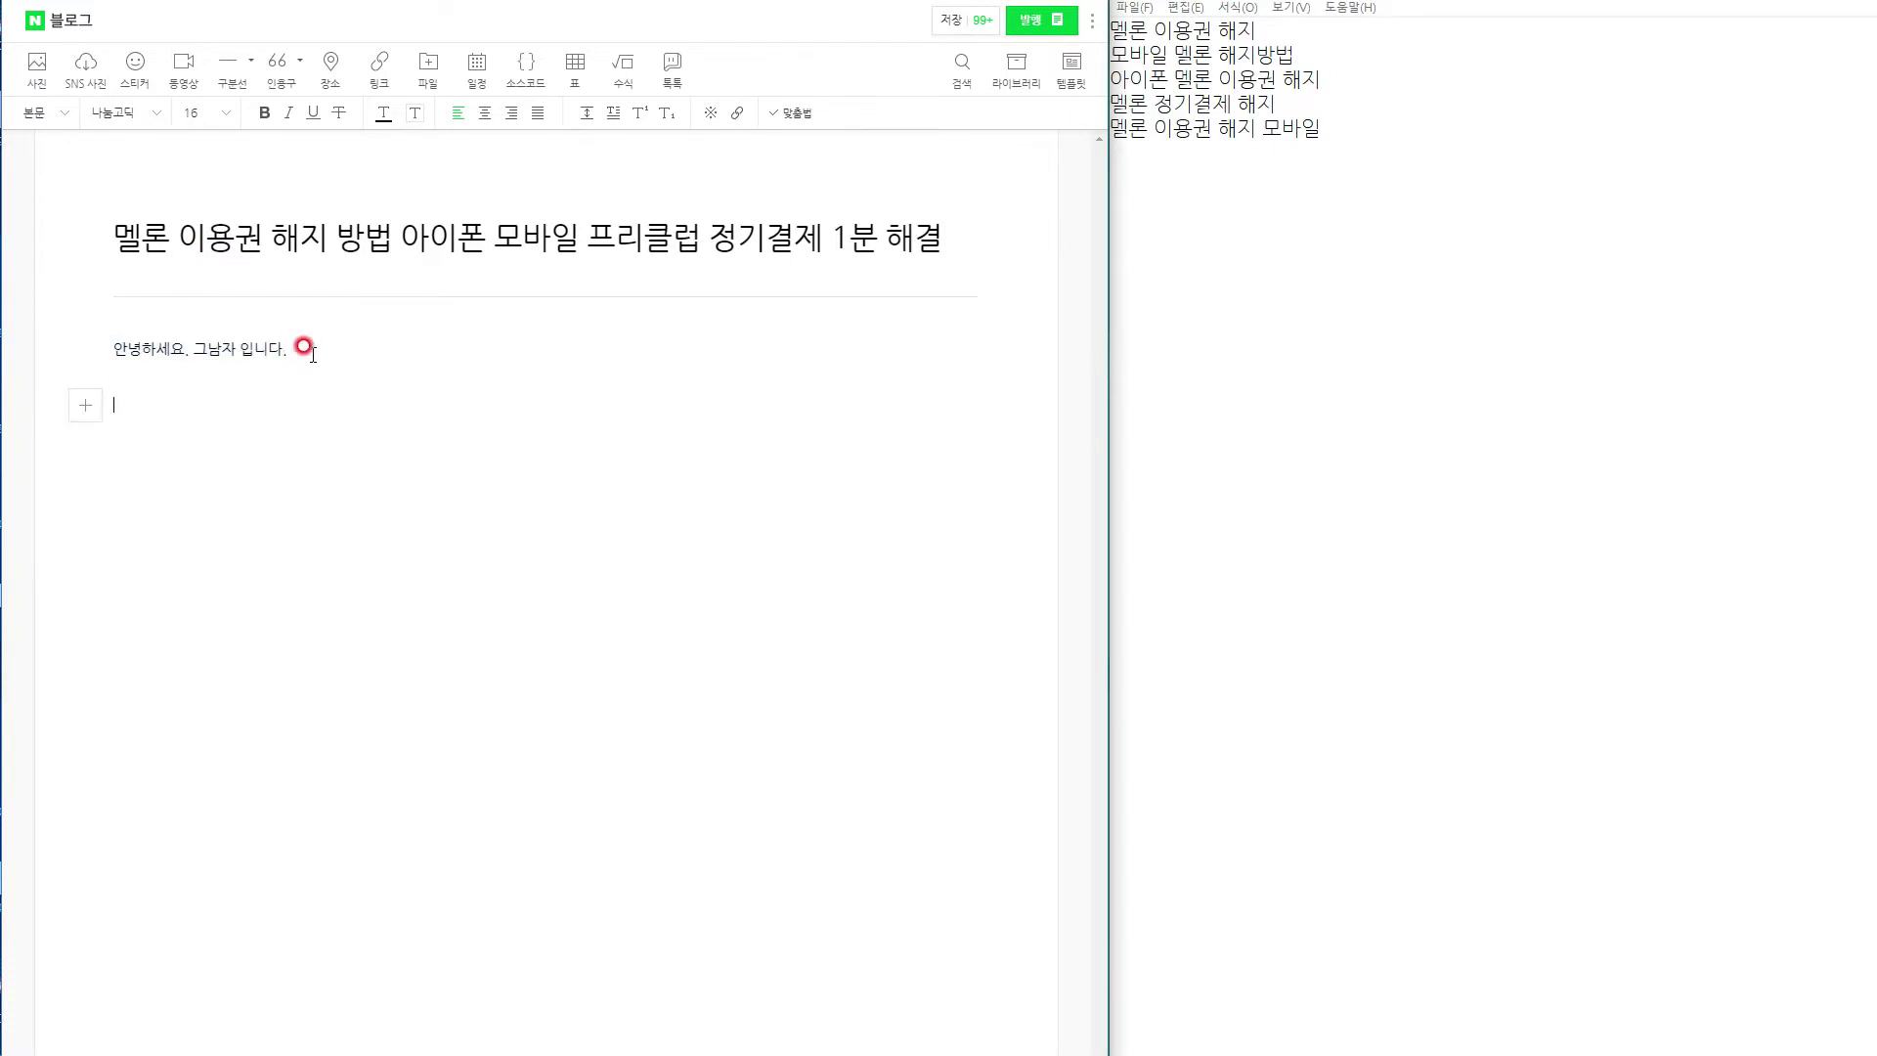
pyautogui.click(464, 1013)
pyautogui.hotkey('alt', 'Tab')
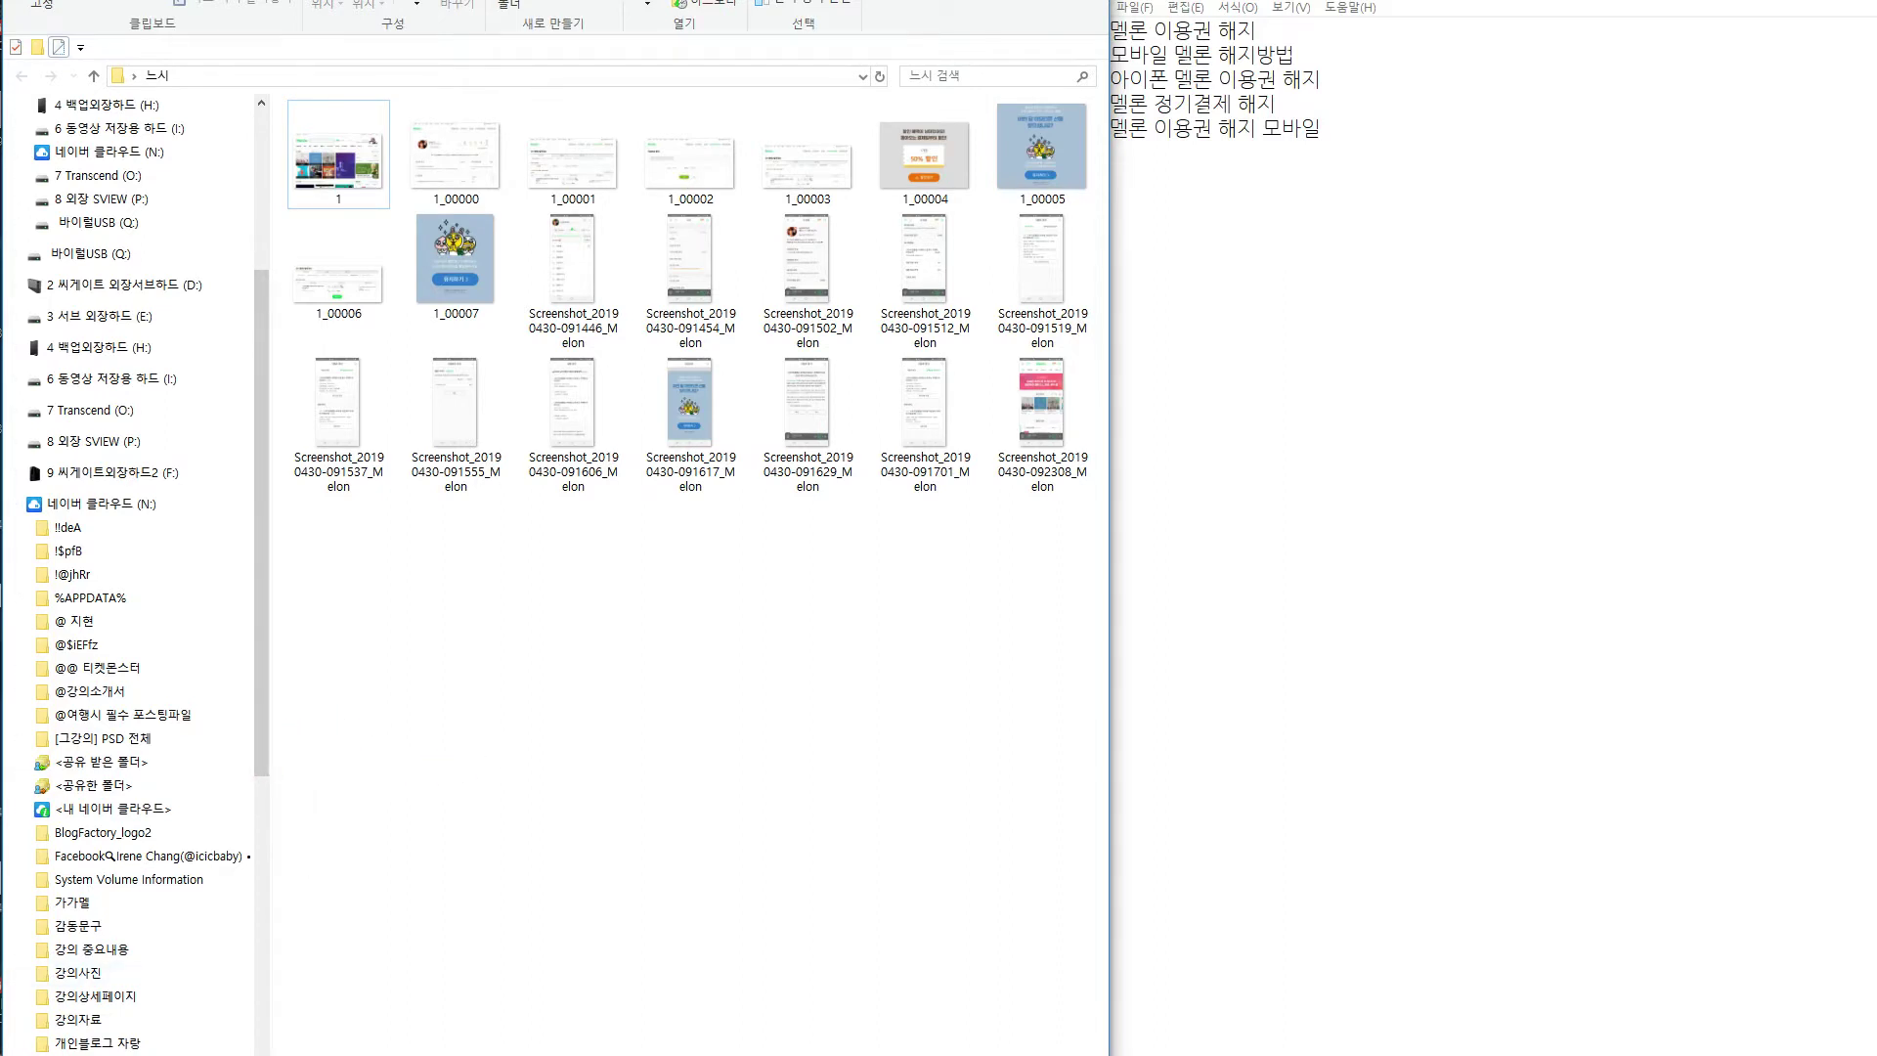
# Load the 1070 x 660 Melon homepage screenshot 1.jpg into PhotoScape's 사진편집 editor.
pyautogui.click(847, 510)
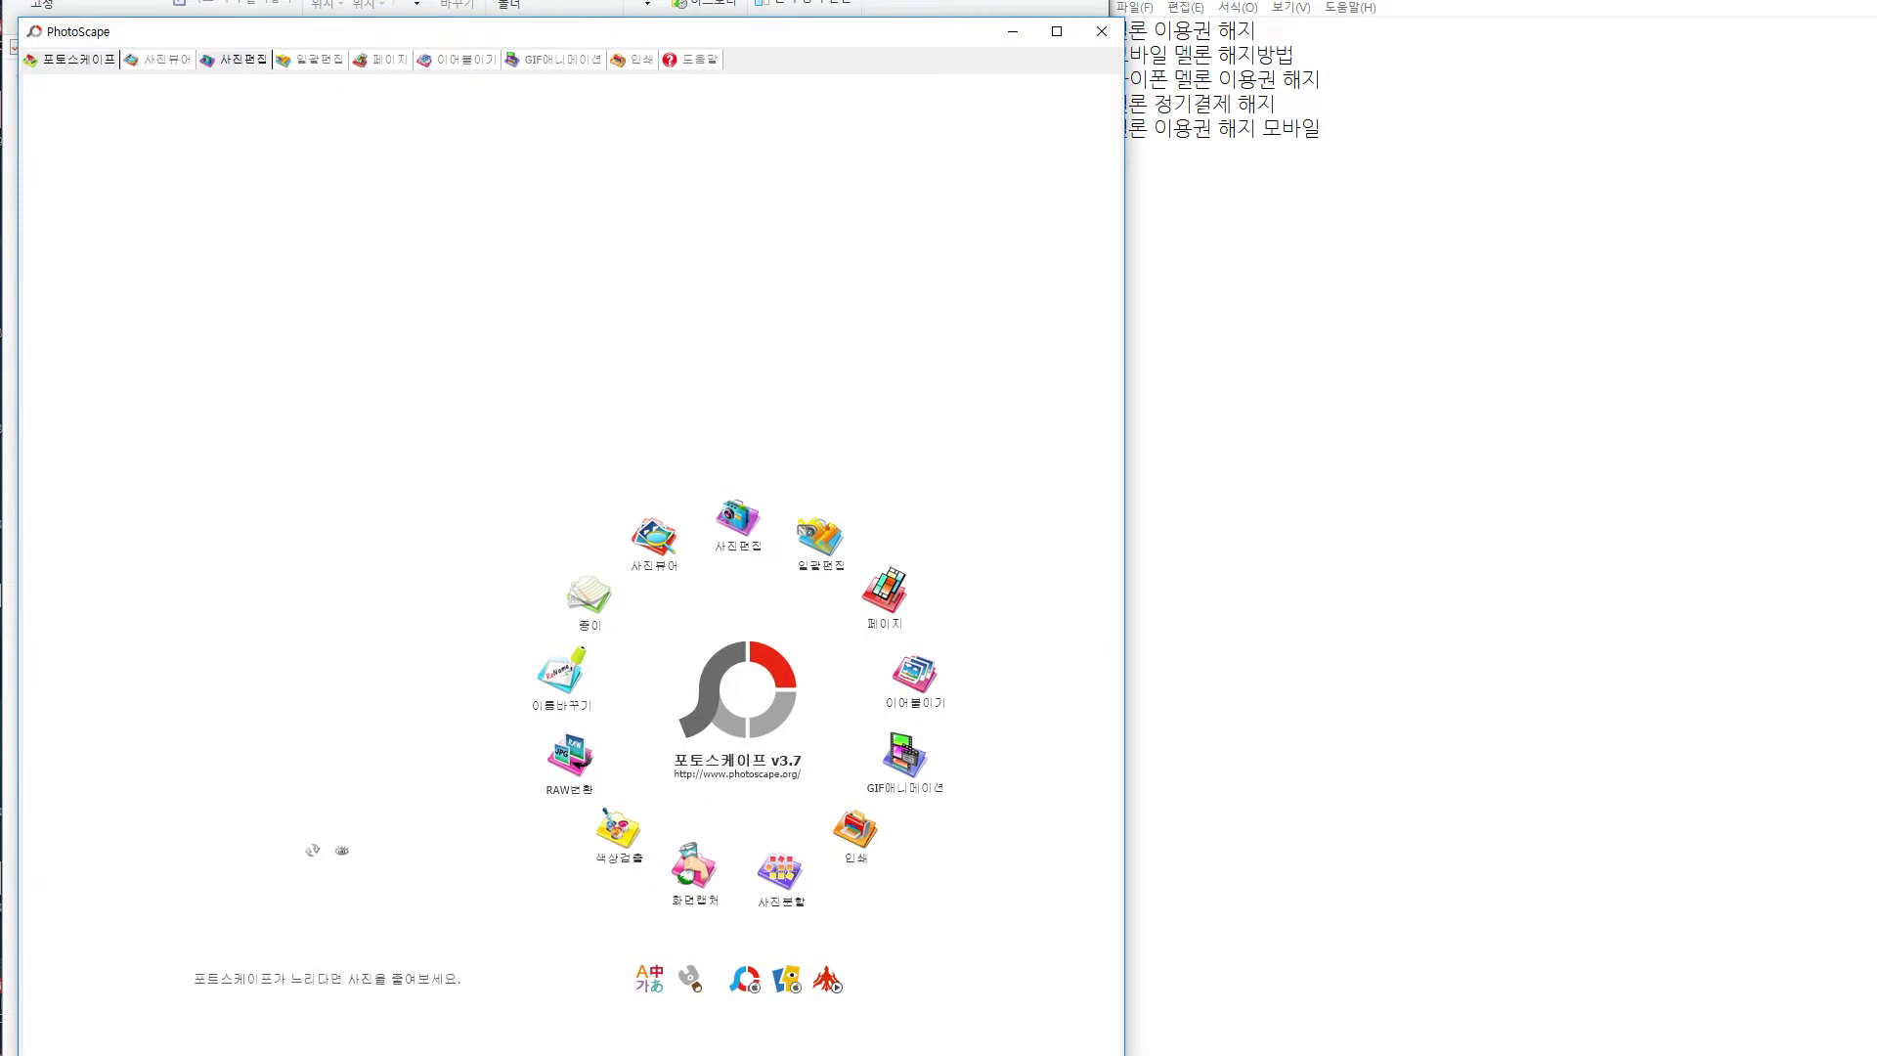
pyautogui.click(233, 60)
pyautogui.moveTo(391, 2); pyautogui.dragTo(1470, 17)
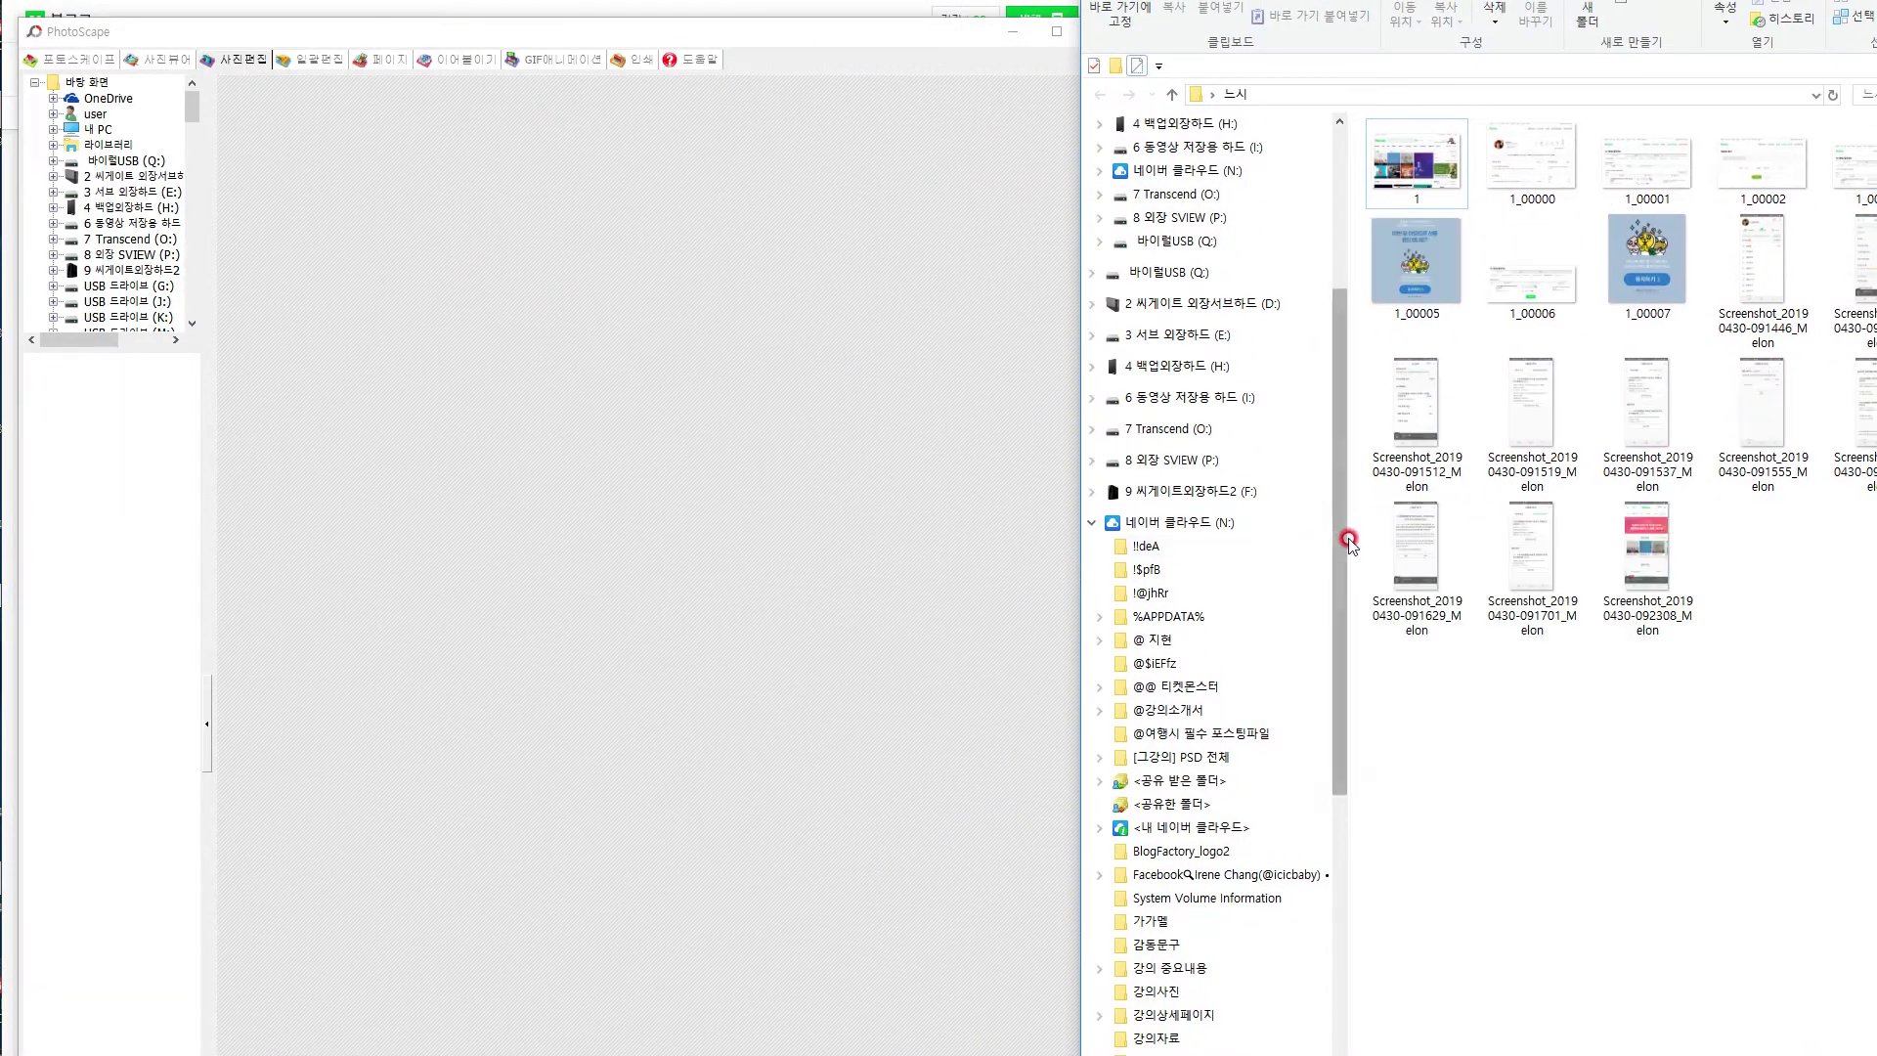
pyautogui.moveTo(1470, 17); pyautogui.dragTo(1501, 2)
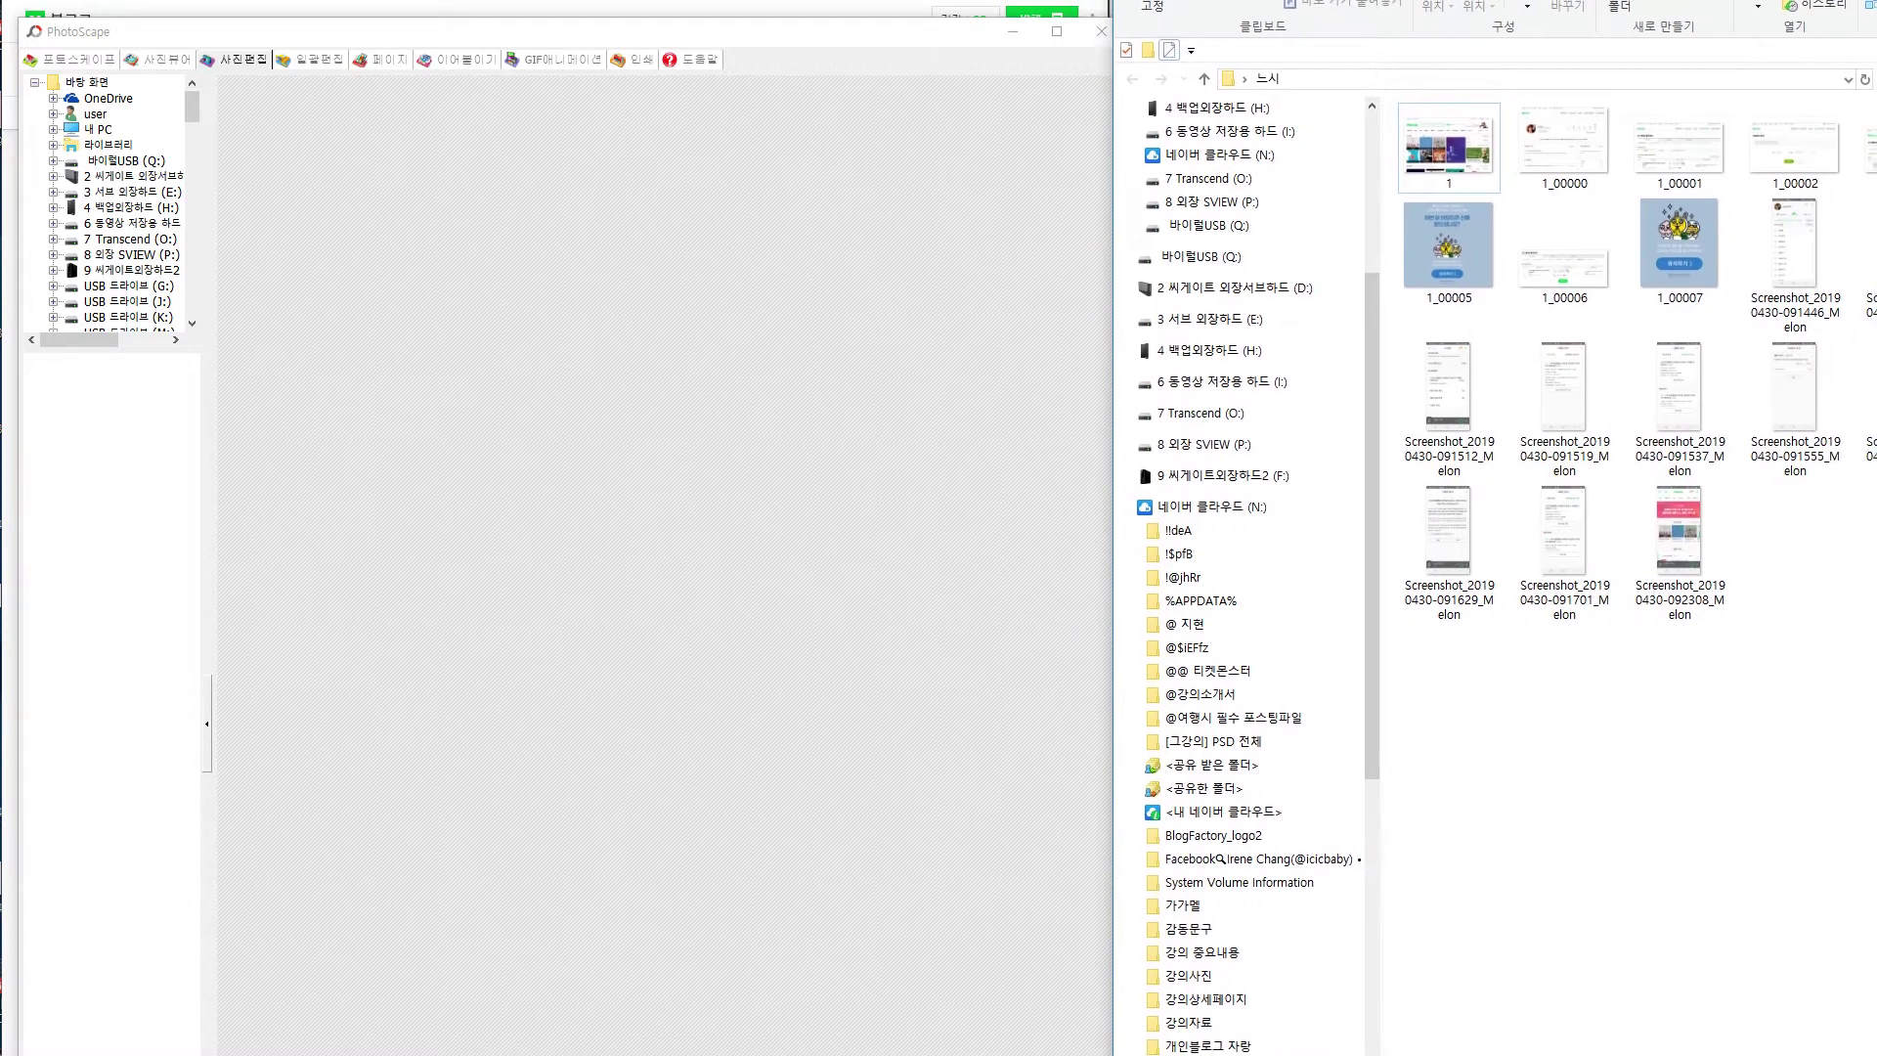
pyautogui.click(821, 34)
pyautogui.click(1711, 811)
pyautogui.moveTo(1454, 153); pyautogui.dragTo(589, 406)
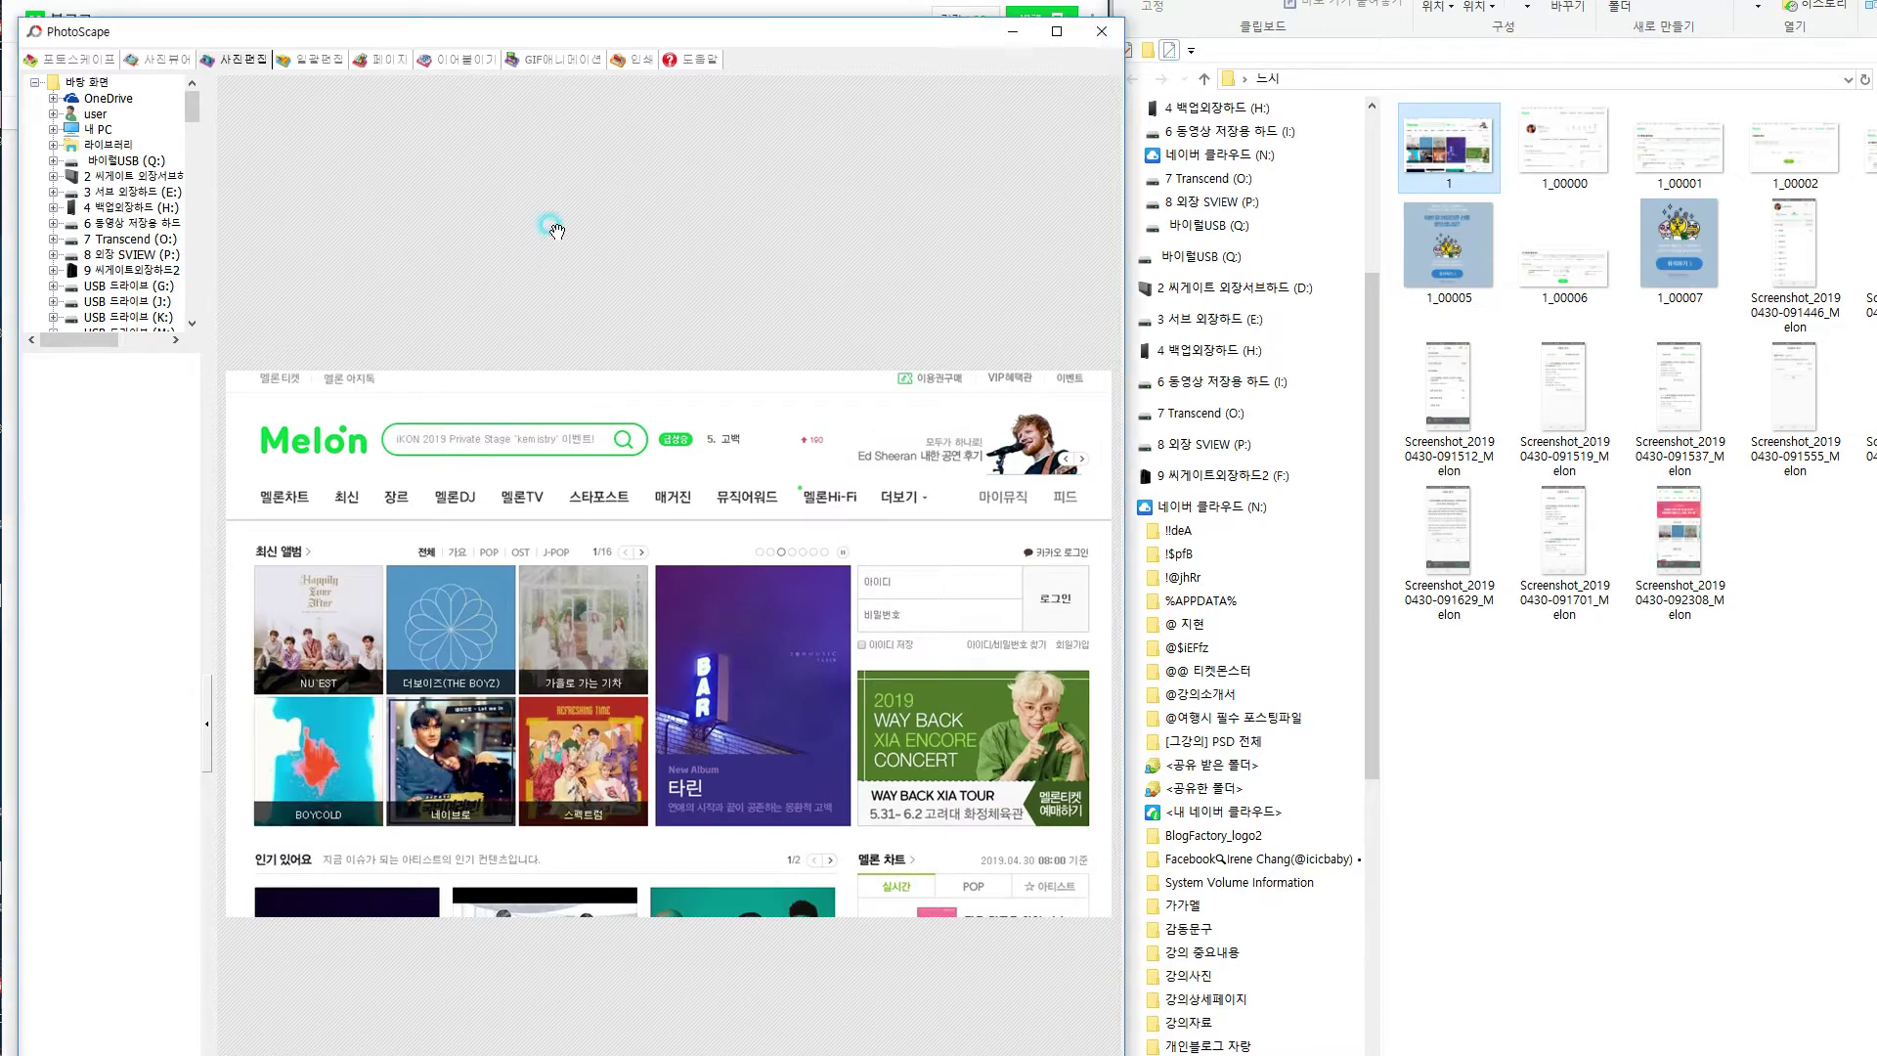
pyautogui.click(158, 60)
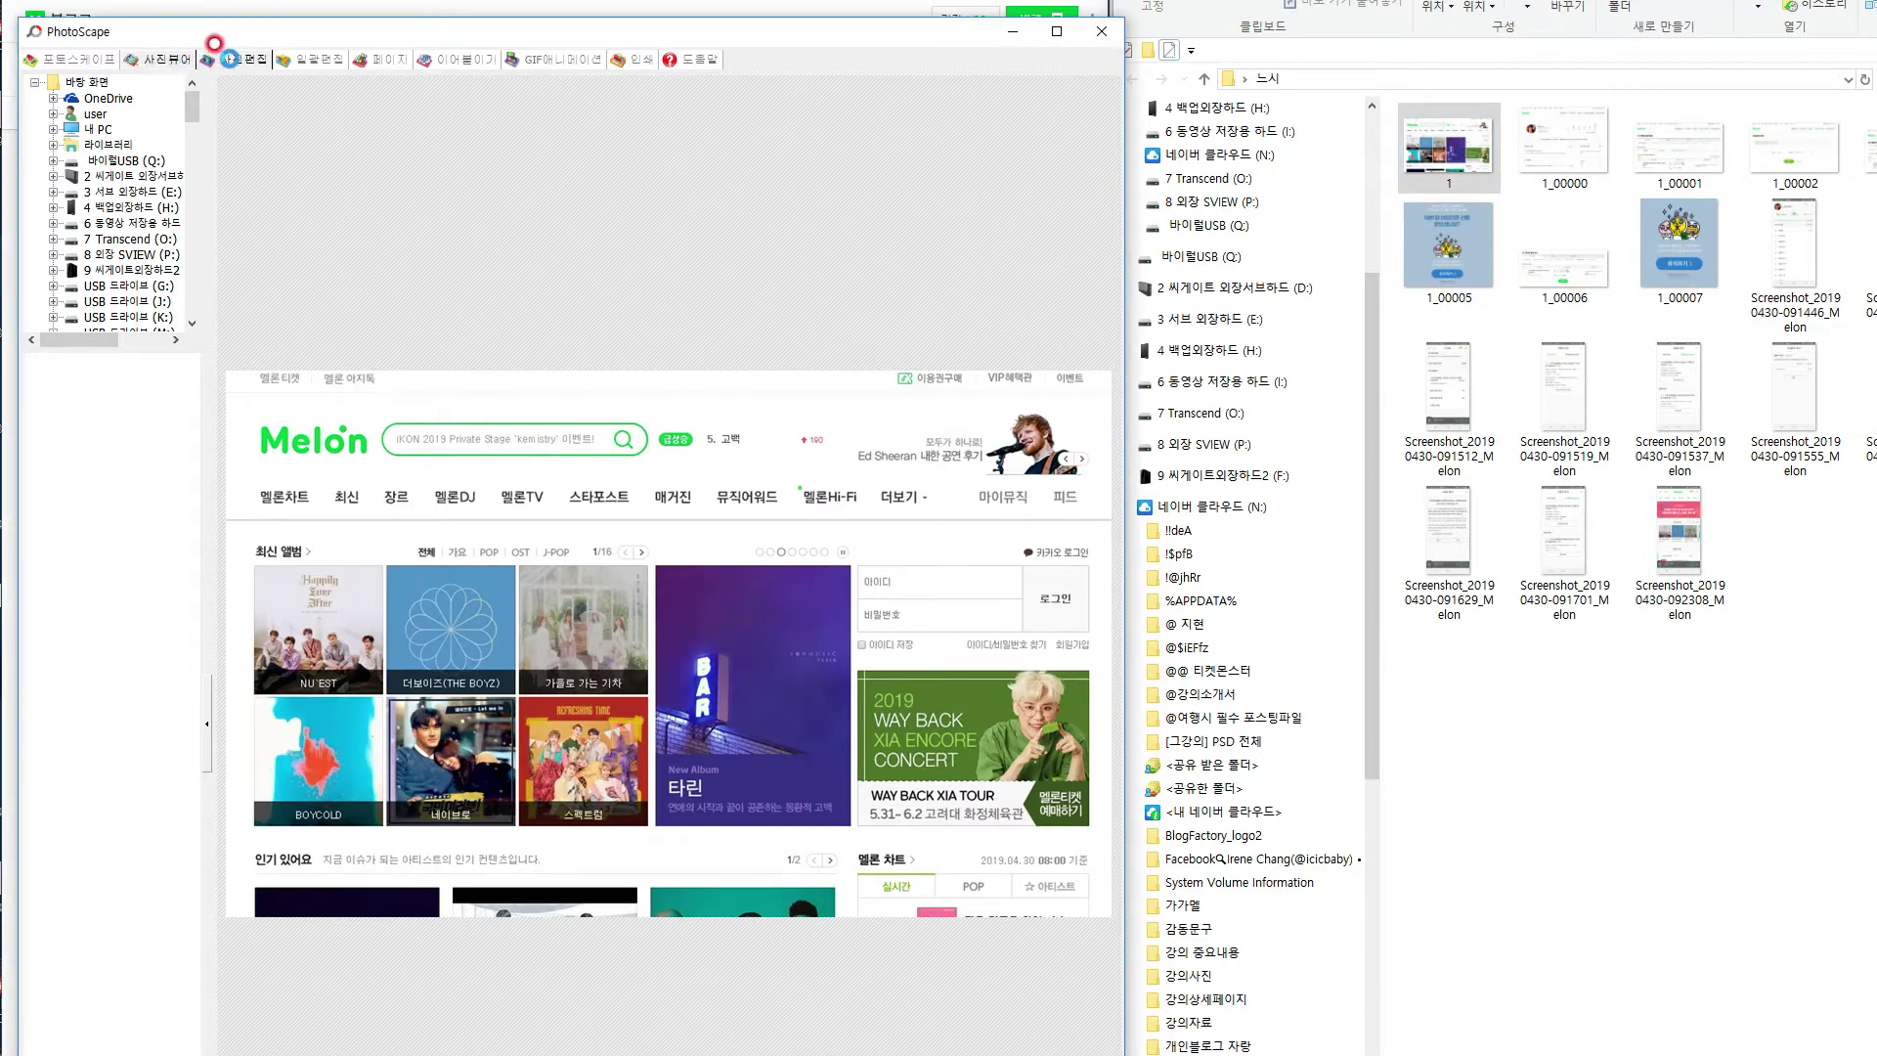
pyautogui.click(238, 60)
pyautogui.moveTo(523, 29)
pyautogui.mouseDown()
pyautogui.moveTo(507, 277)
pyautogui.moveTo(490, 33)
pyautogui.moveTo(501, 19)
pyautogui.moveTo(548, 58)
pyautogui.moveTo(543, 23)
pyautogui.mouseUp()
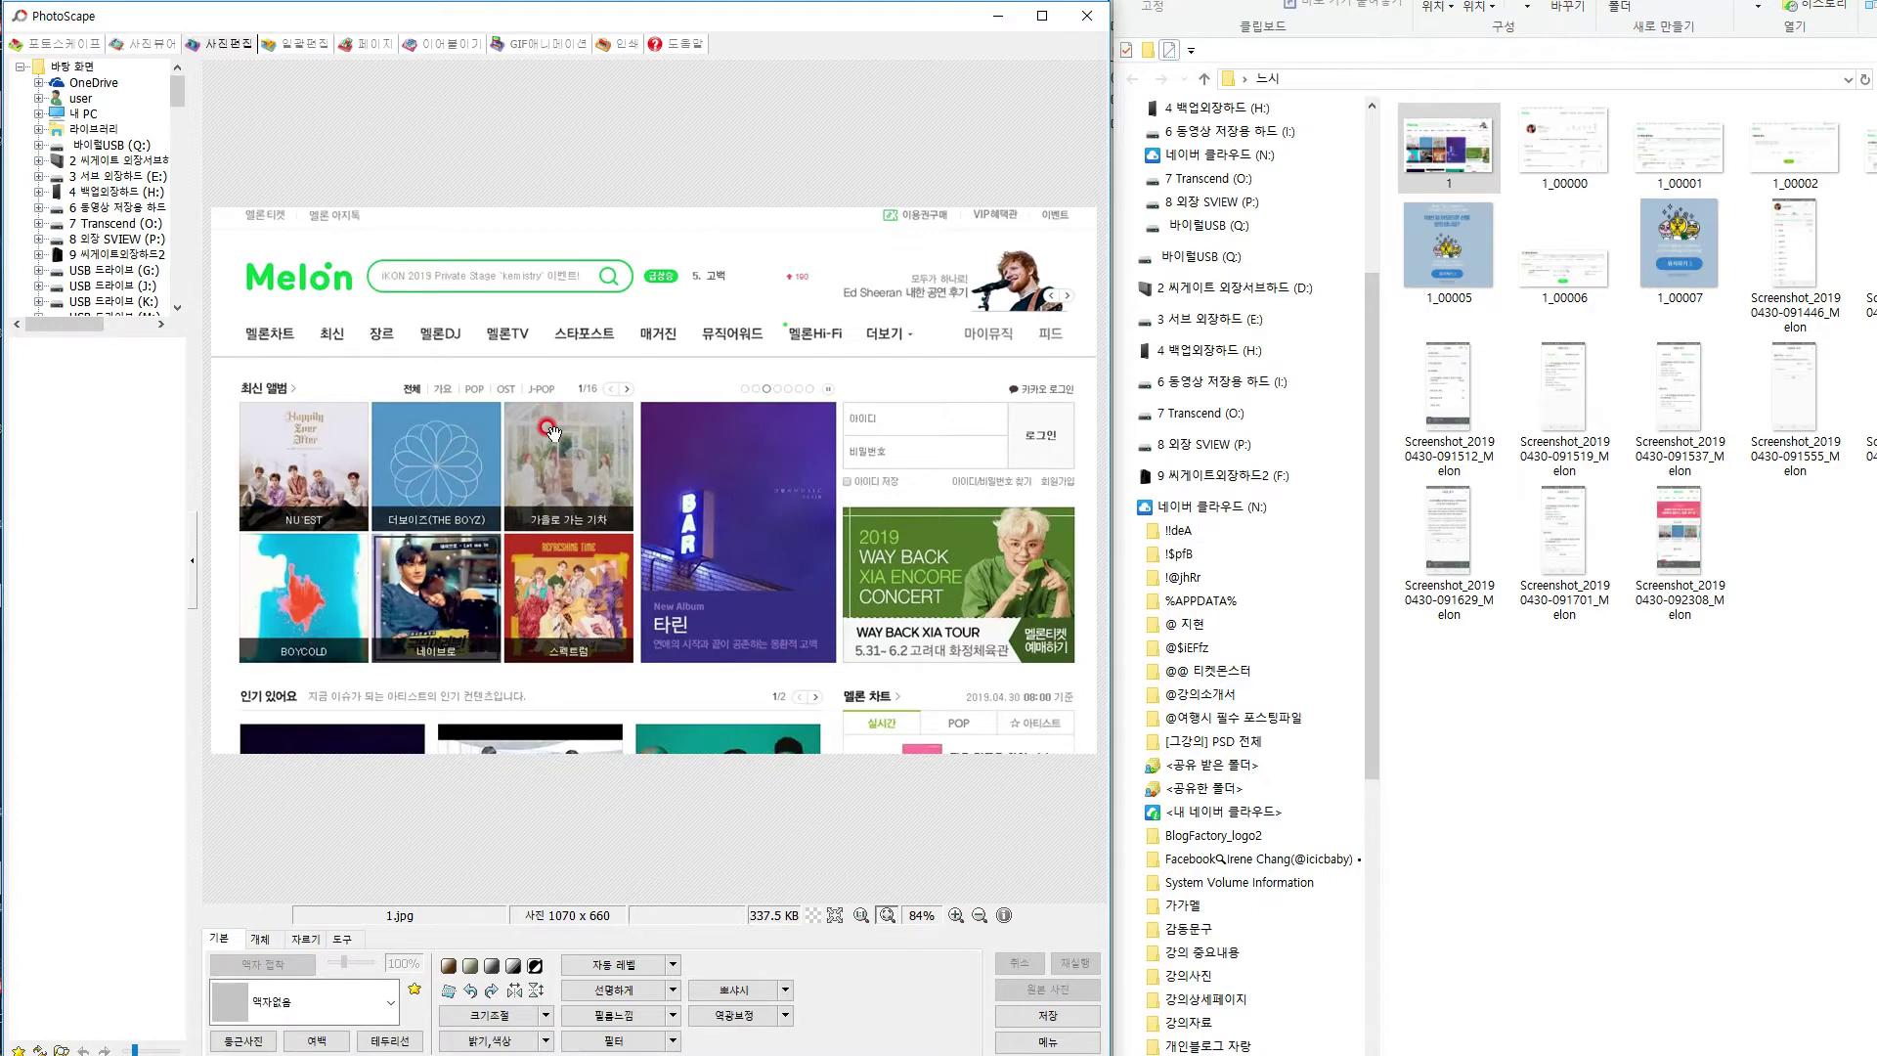
# Outline the Melon login panel with a red dashed rectangle.
pyautogui.click(342, 939)
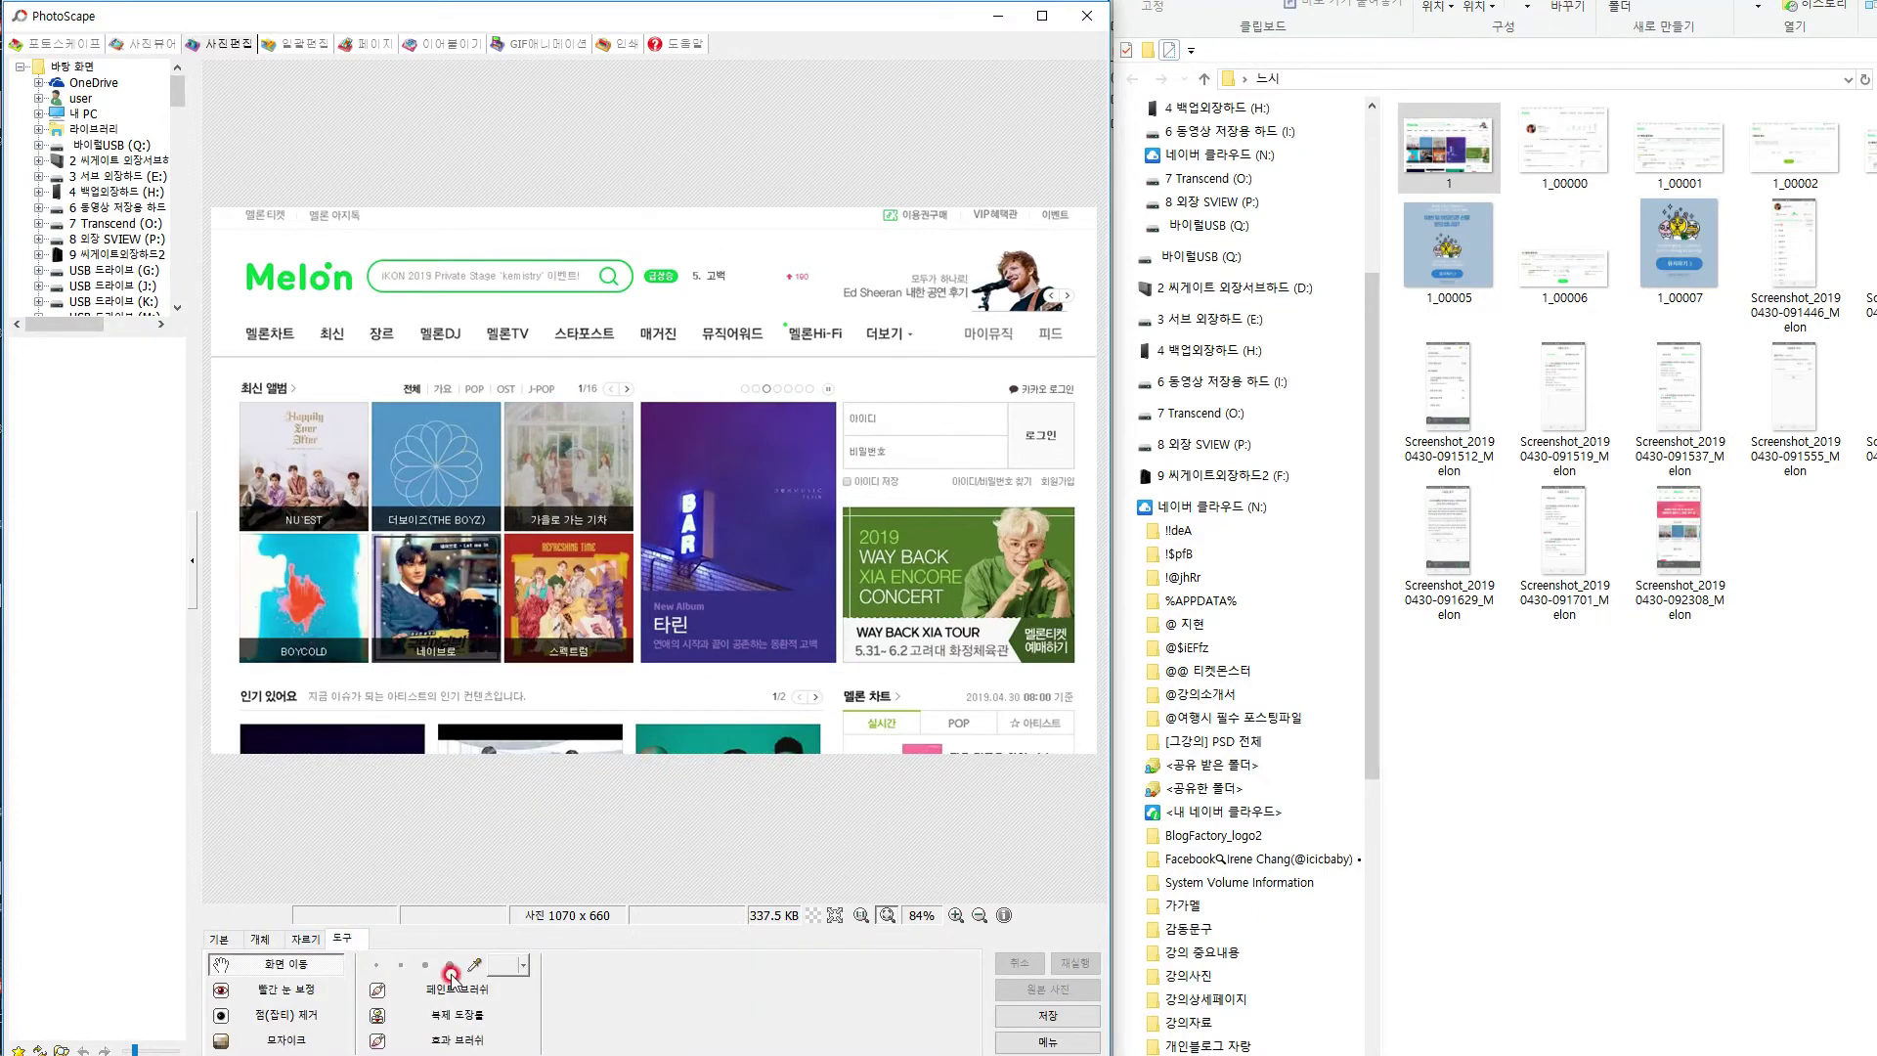
pyautogui.click(262, 938)
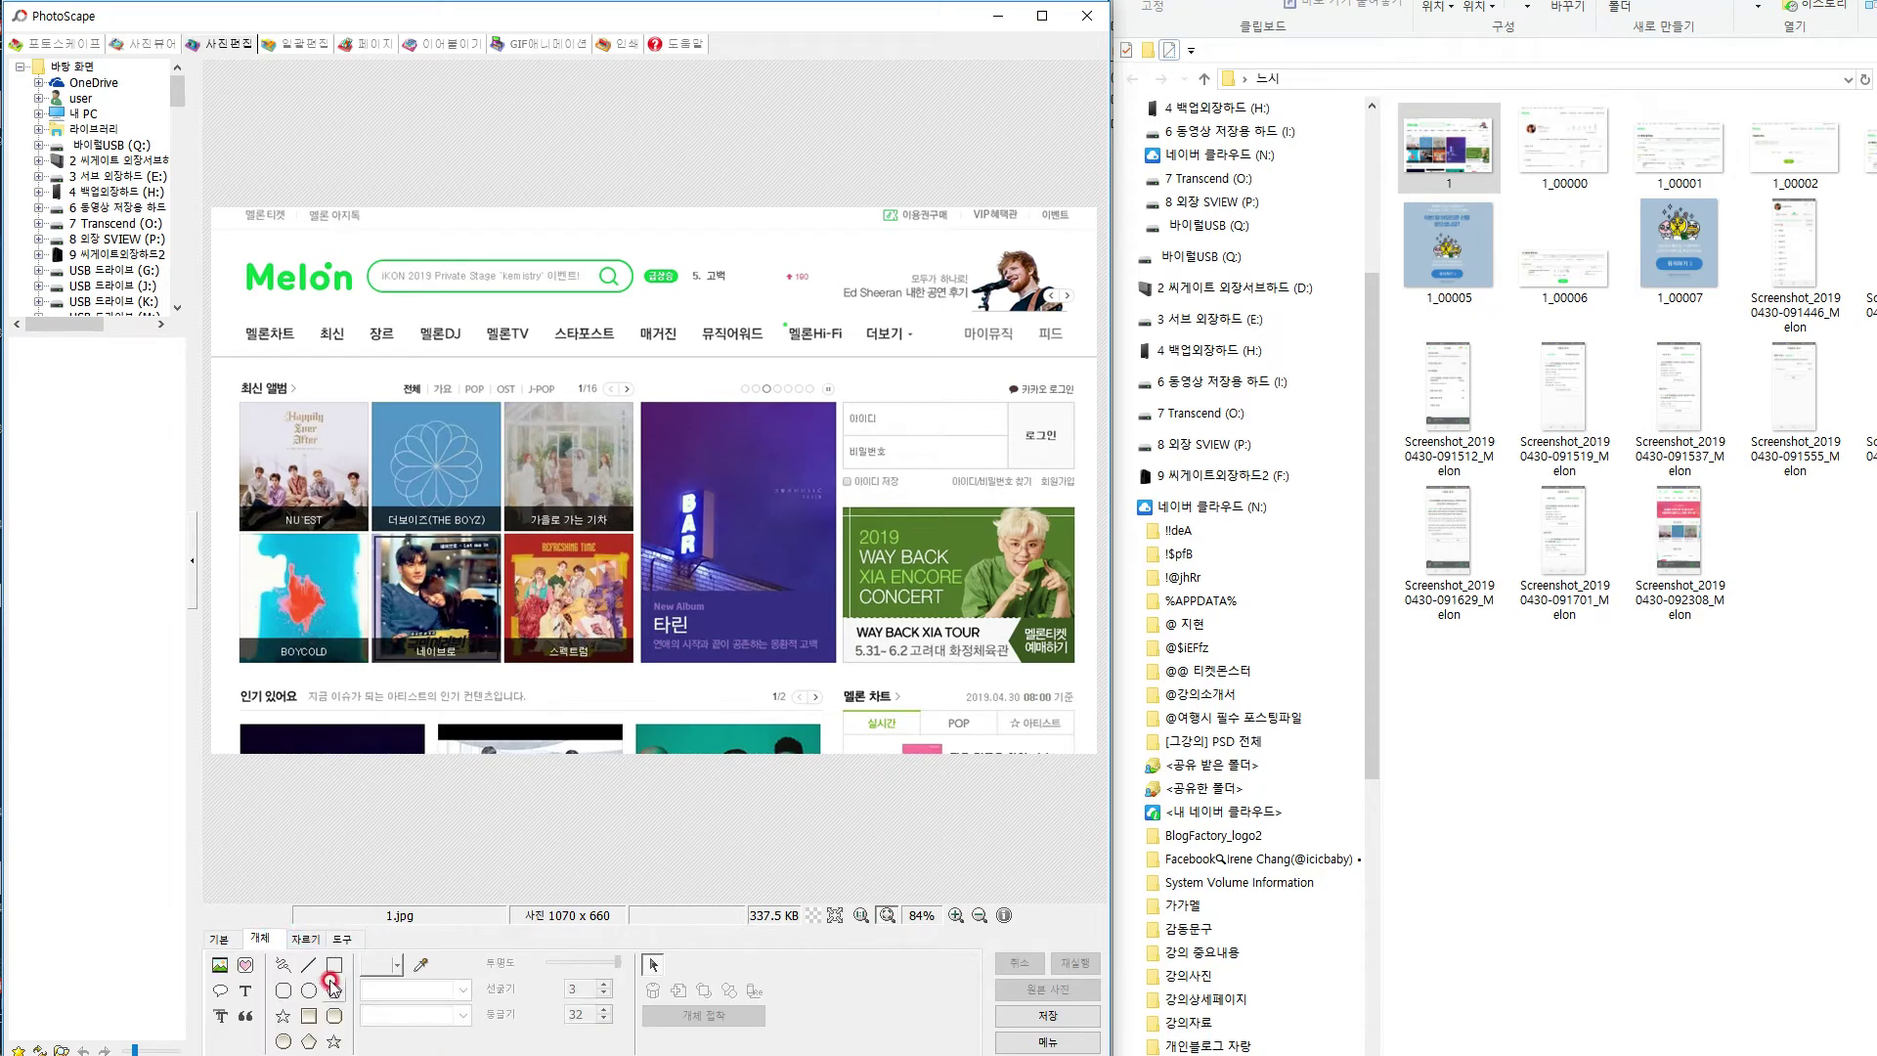
pyautogui.click(334, 967)
pyautogui.moveTo(828, 389); pyautogui.dragTo(1084, 501)
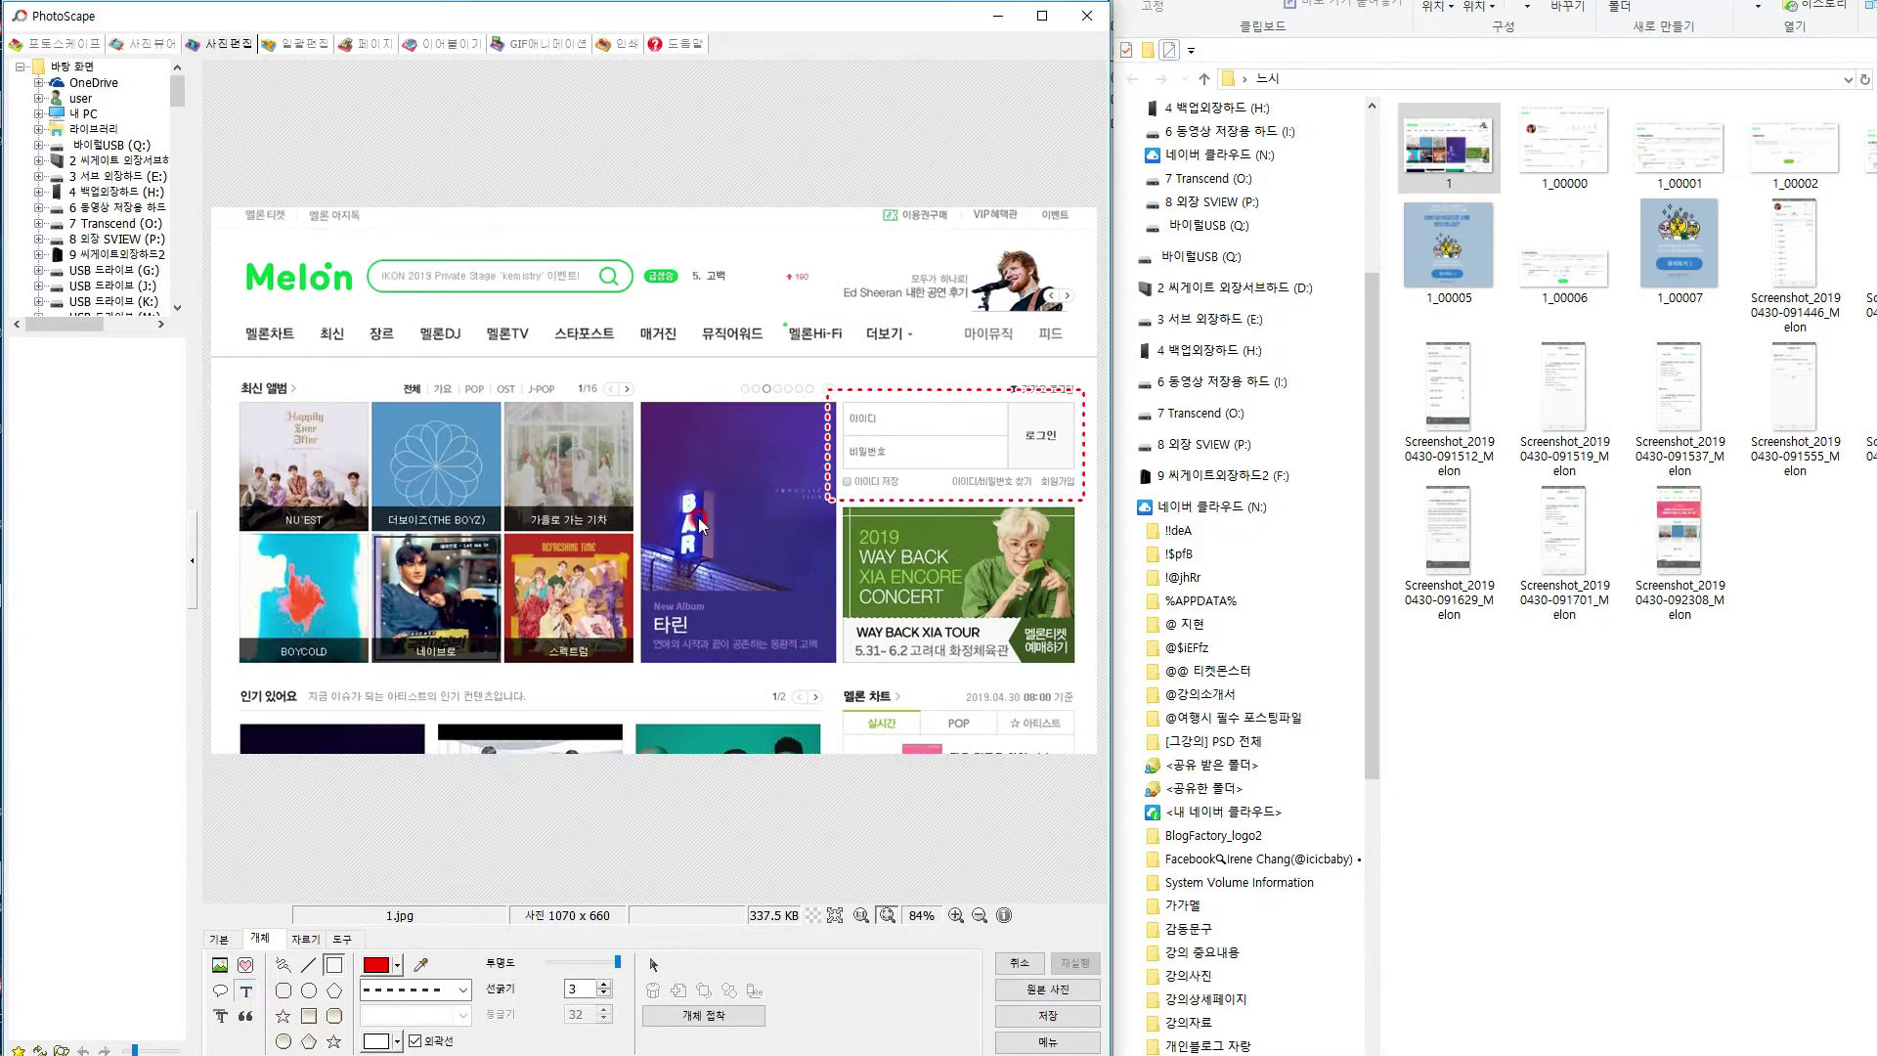
# Add the caption '1.로그인 해주세요' and place it up by the page's menu bar.
pyautogui.click(470, 438)
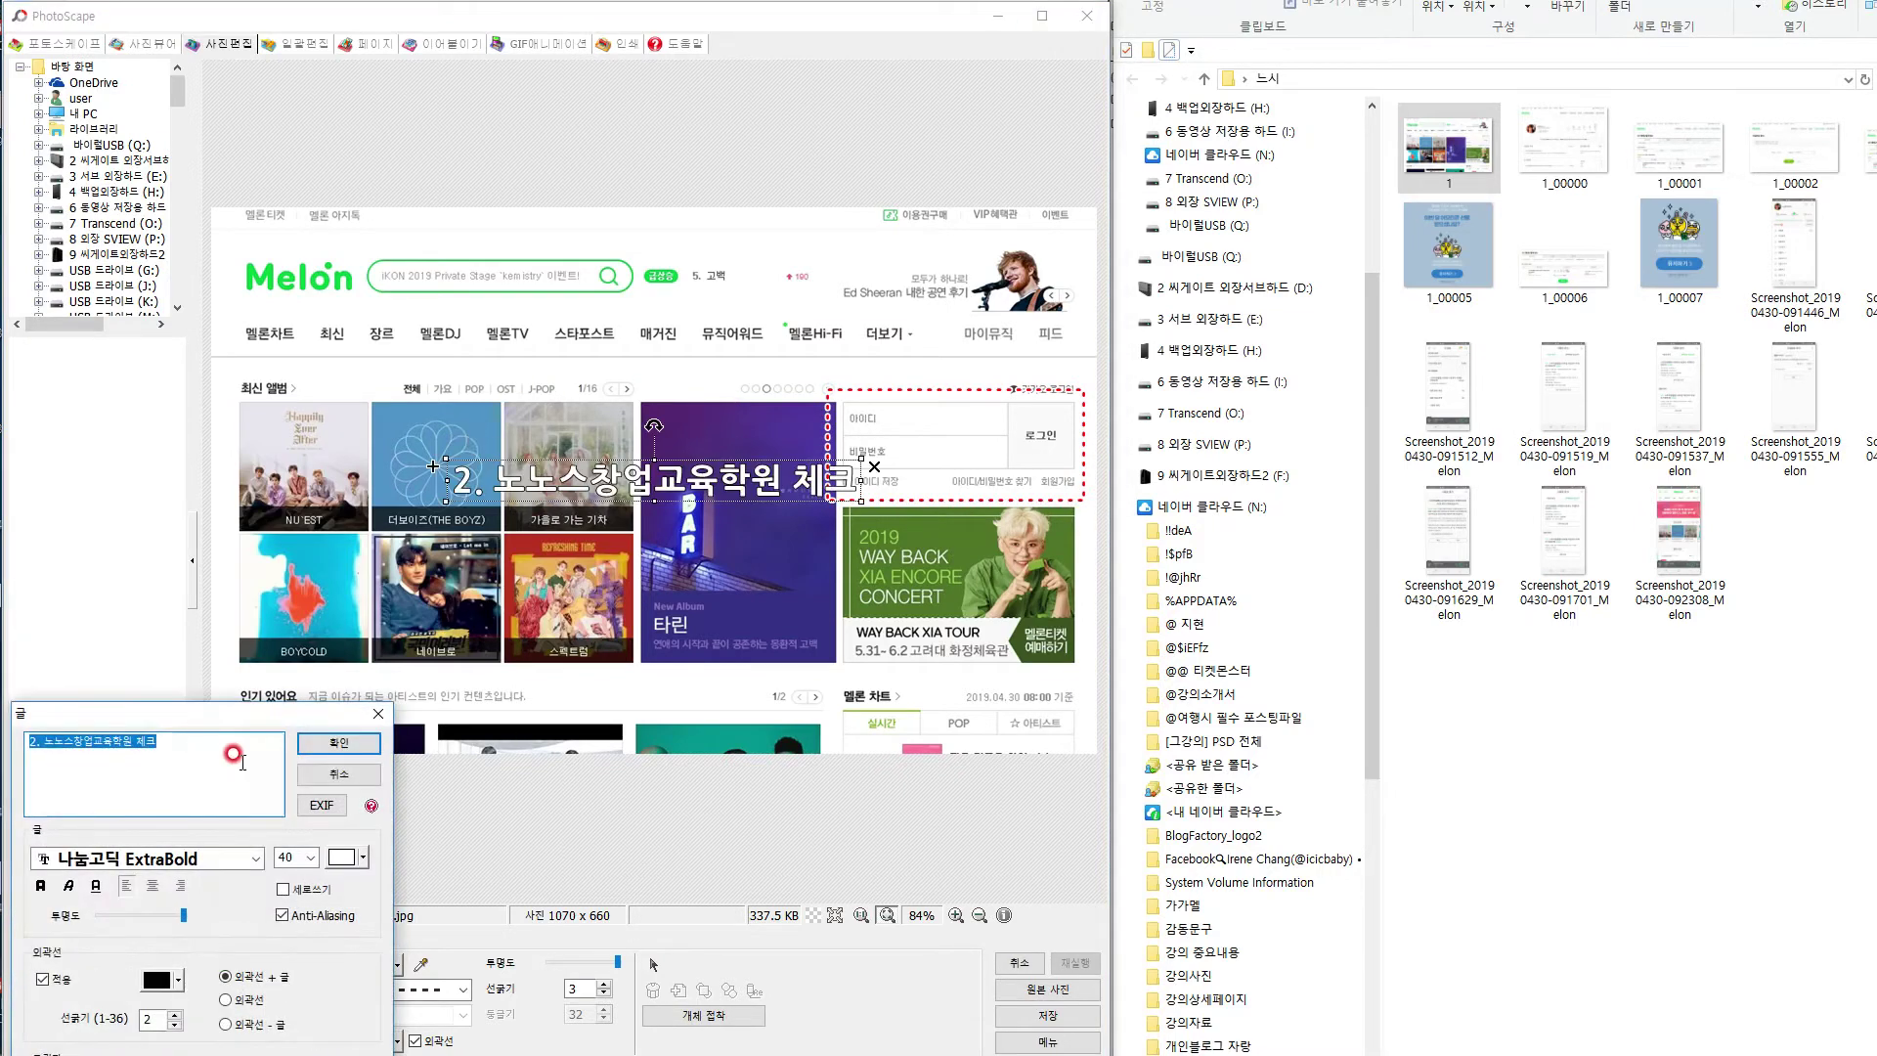
pyautogui.write('1.f')
pyautogui.press('BackSpace')
pyautogui.press('Hangul')
pyautogui.write('로')
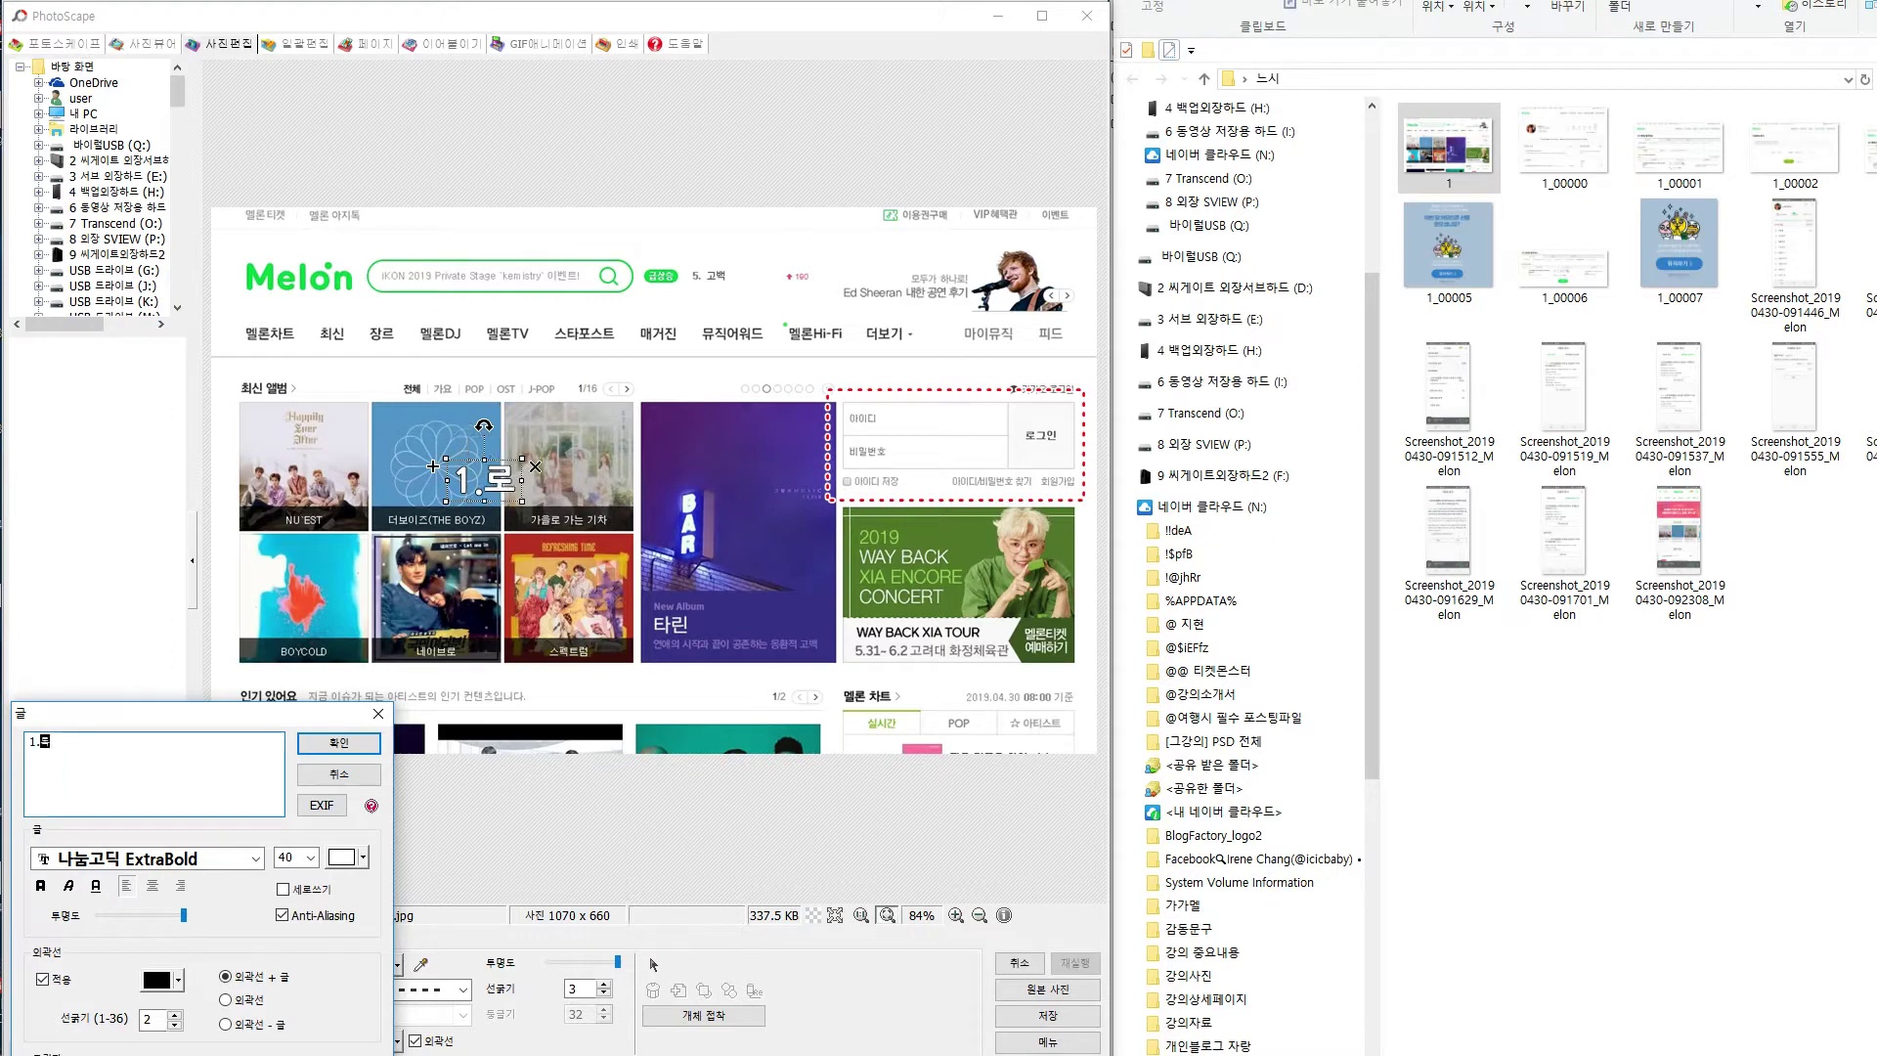
pyautogui.write('그인 해주세요')
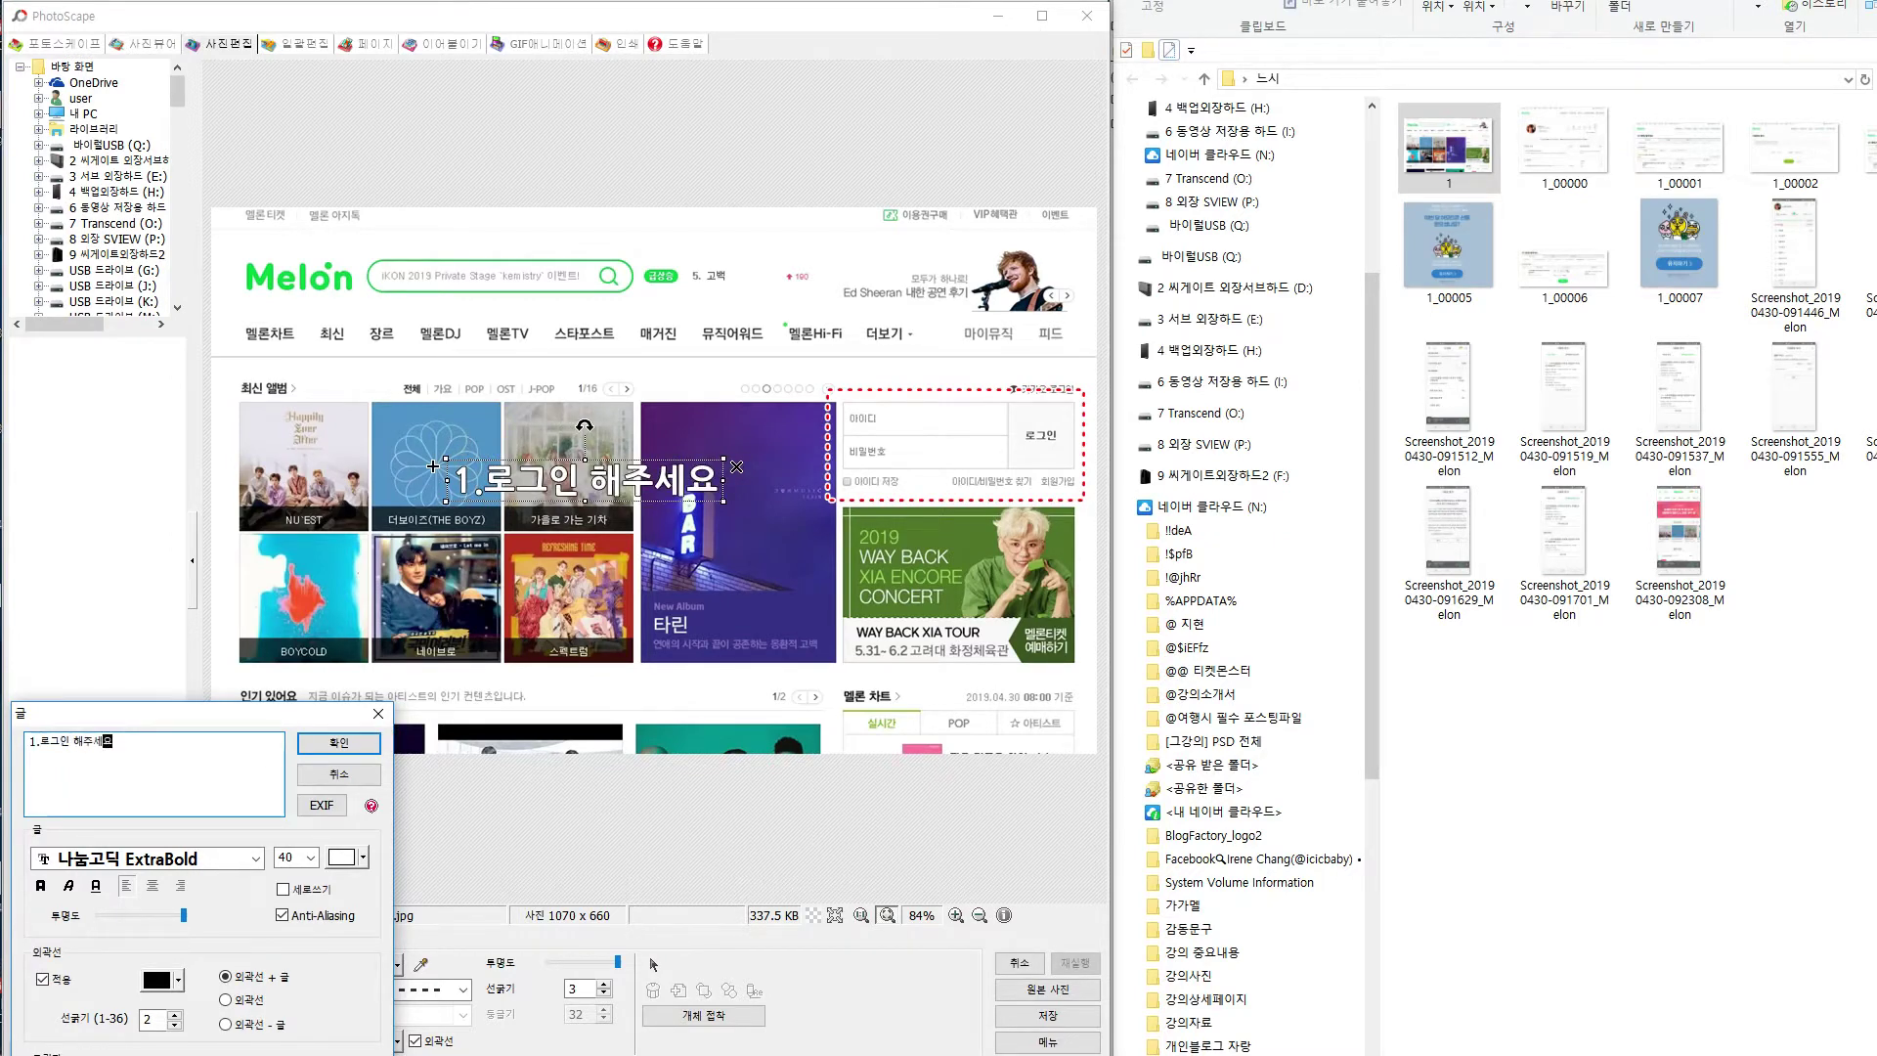
pyautogui.click(338, 742)
pyautogui.moveTo(605, 474); pyautogui.dragTo(782, 343)
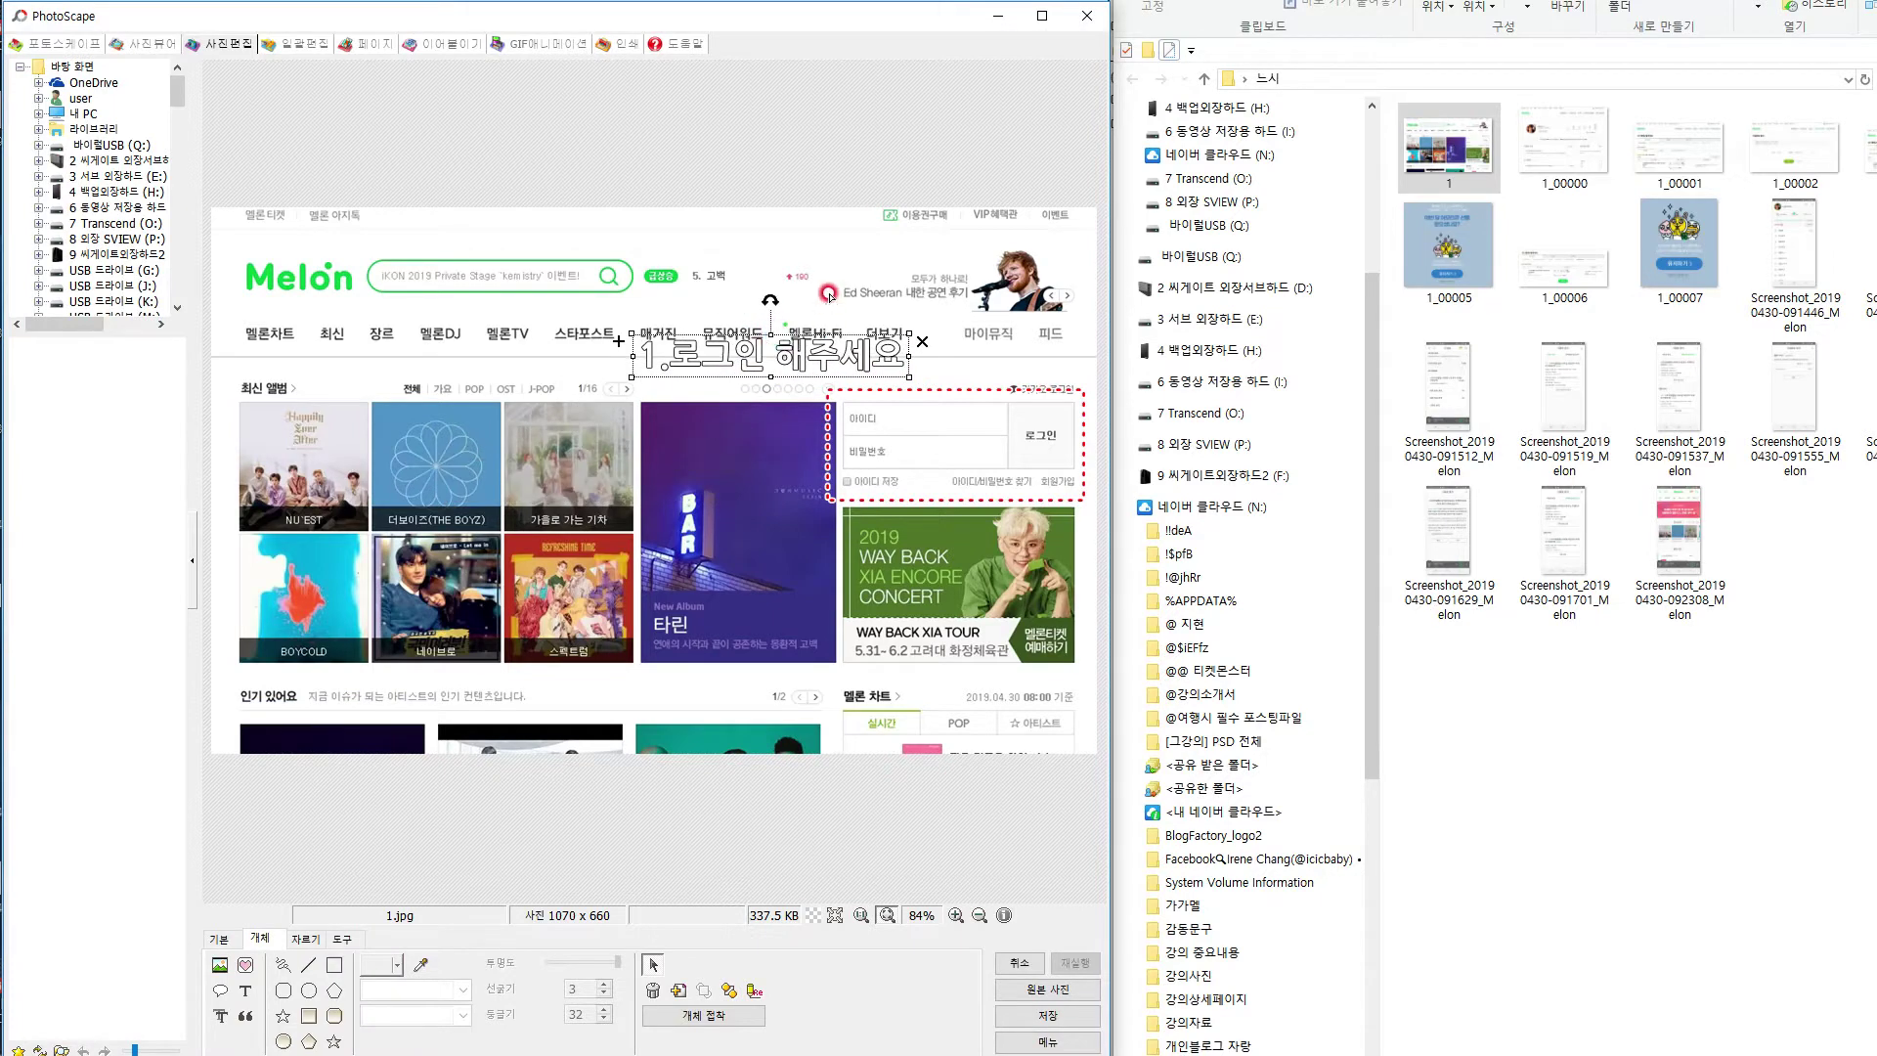
# Save the captioned homepage image 1.jpg.
pyautogui.hotkey('ctrl', 's')
pyautogui.click(300, 352)
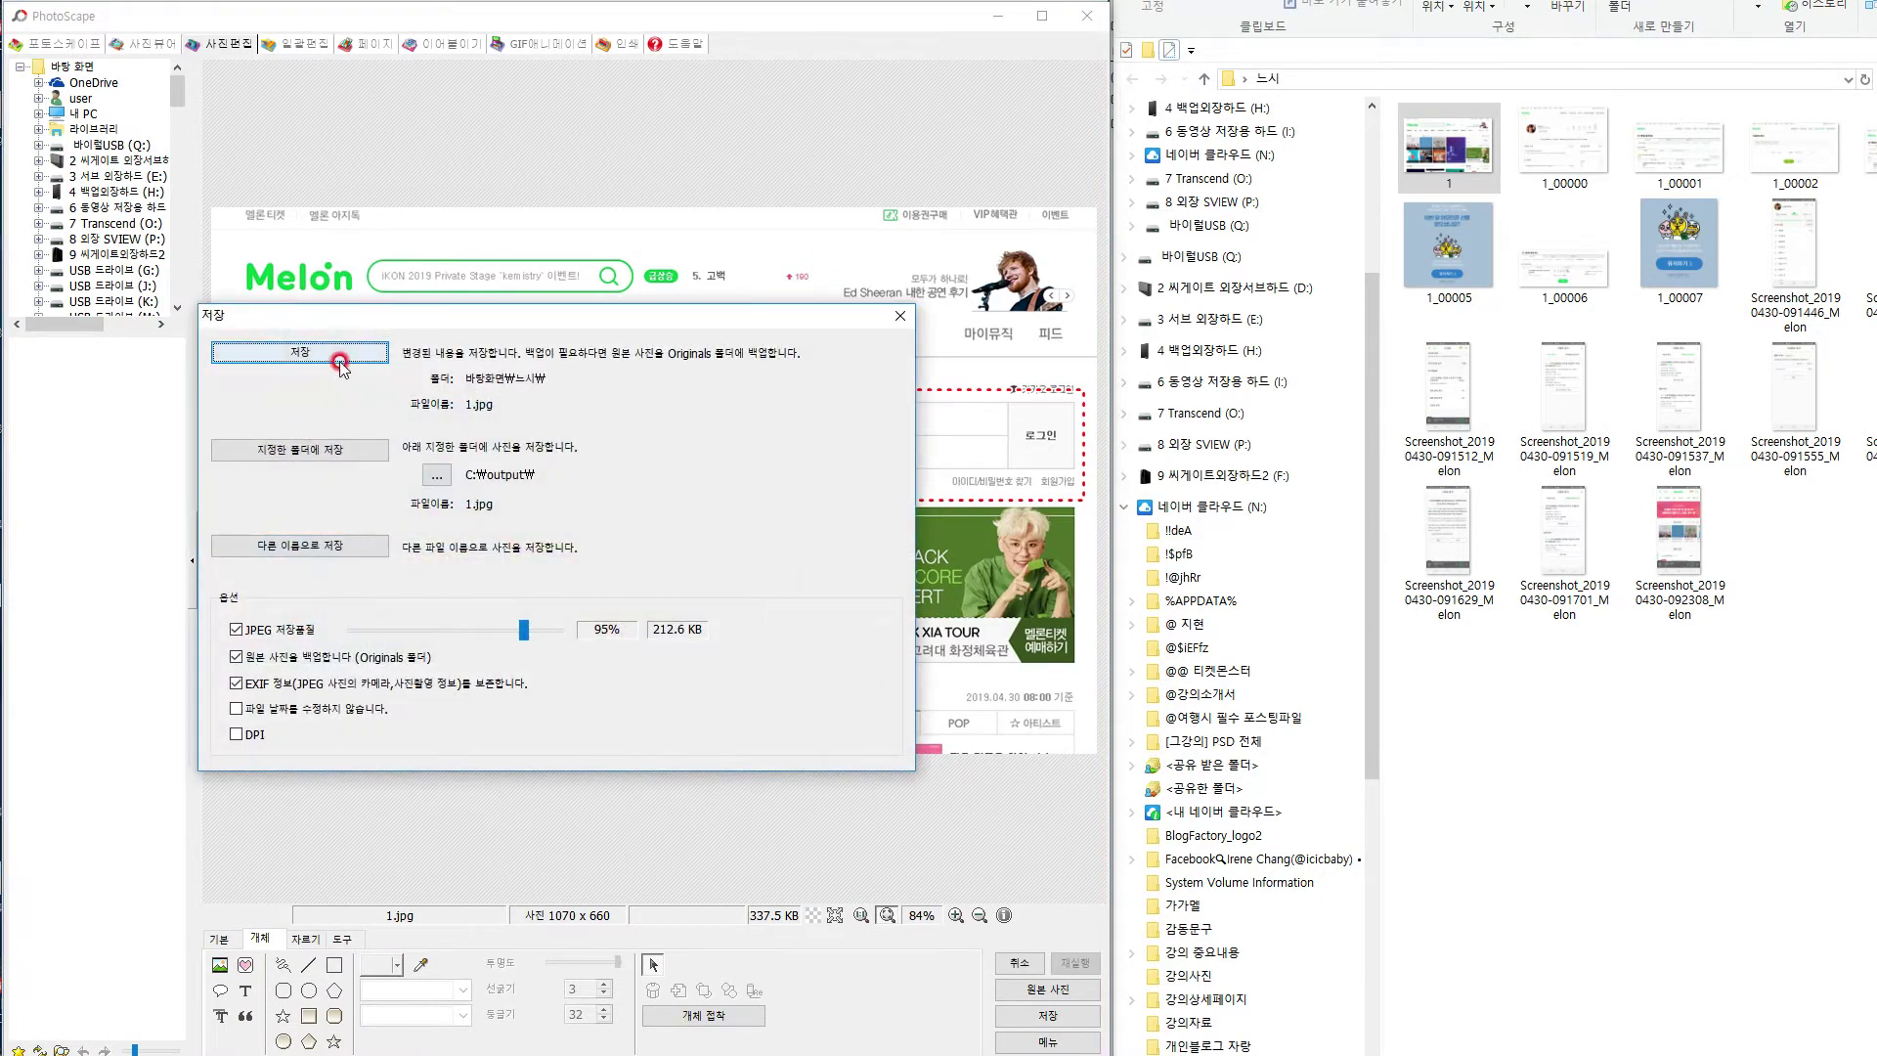
pyautogui.click(1586, 147)
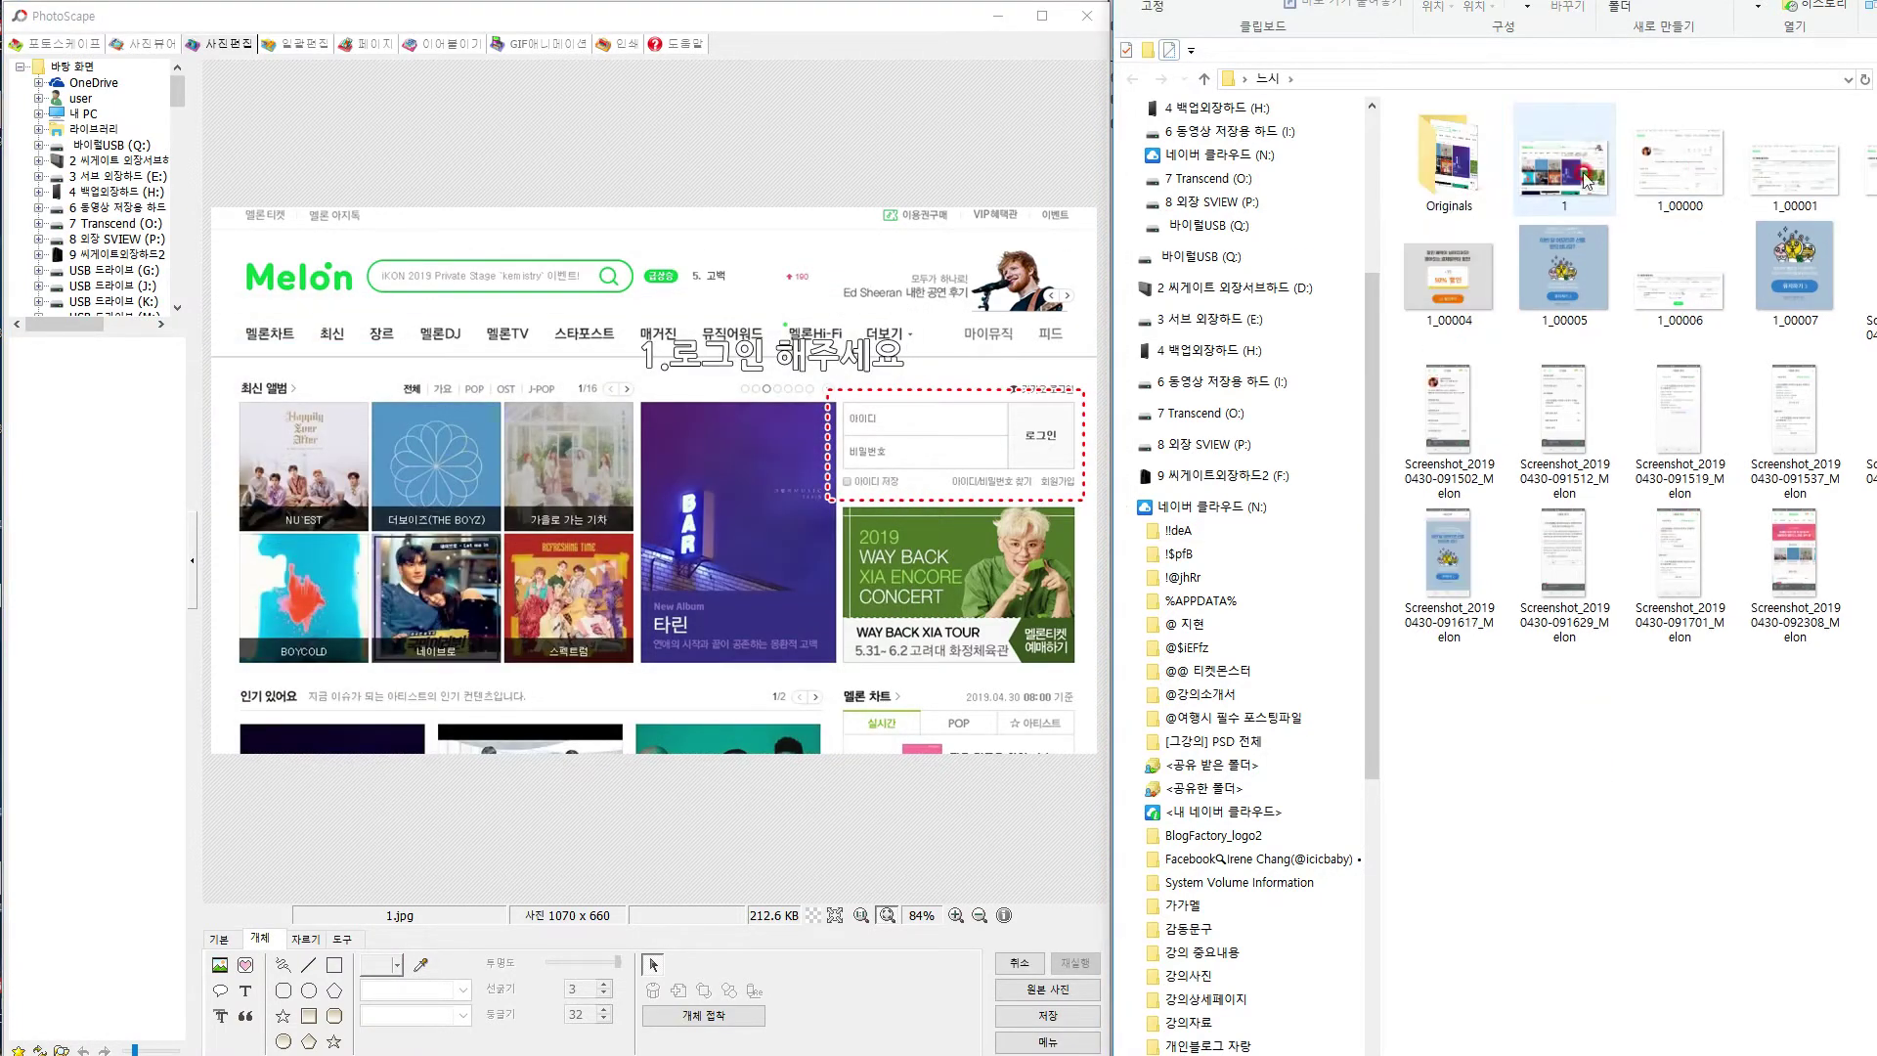
# Open the member page screenshot 1_00000 in the PhotoScape editor.
pyautogui.moveTo(1653, 181); pyautogui.dragTo(732, 500)
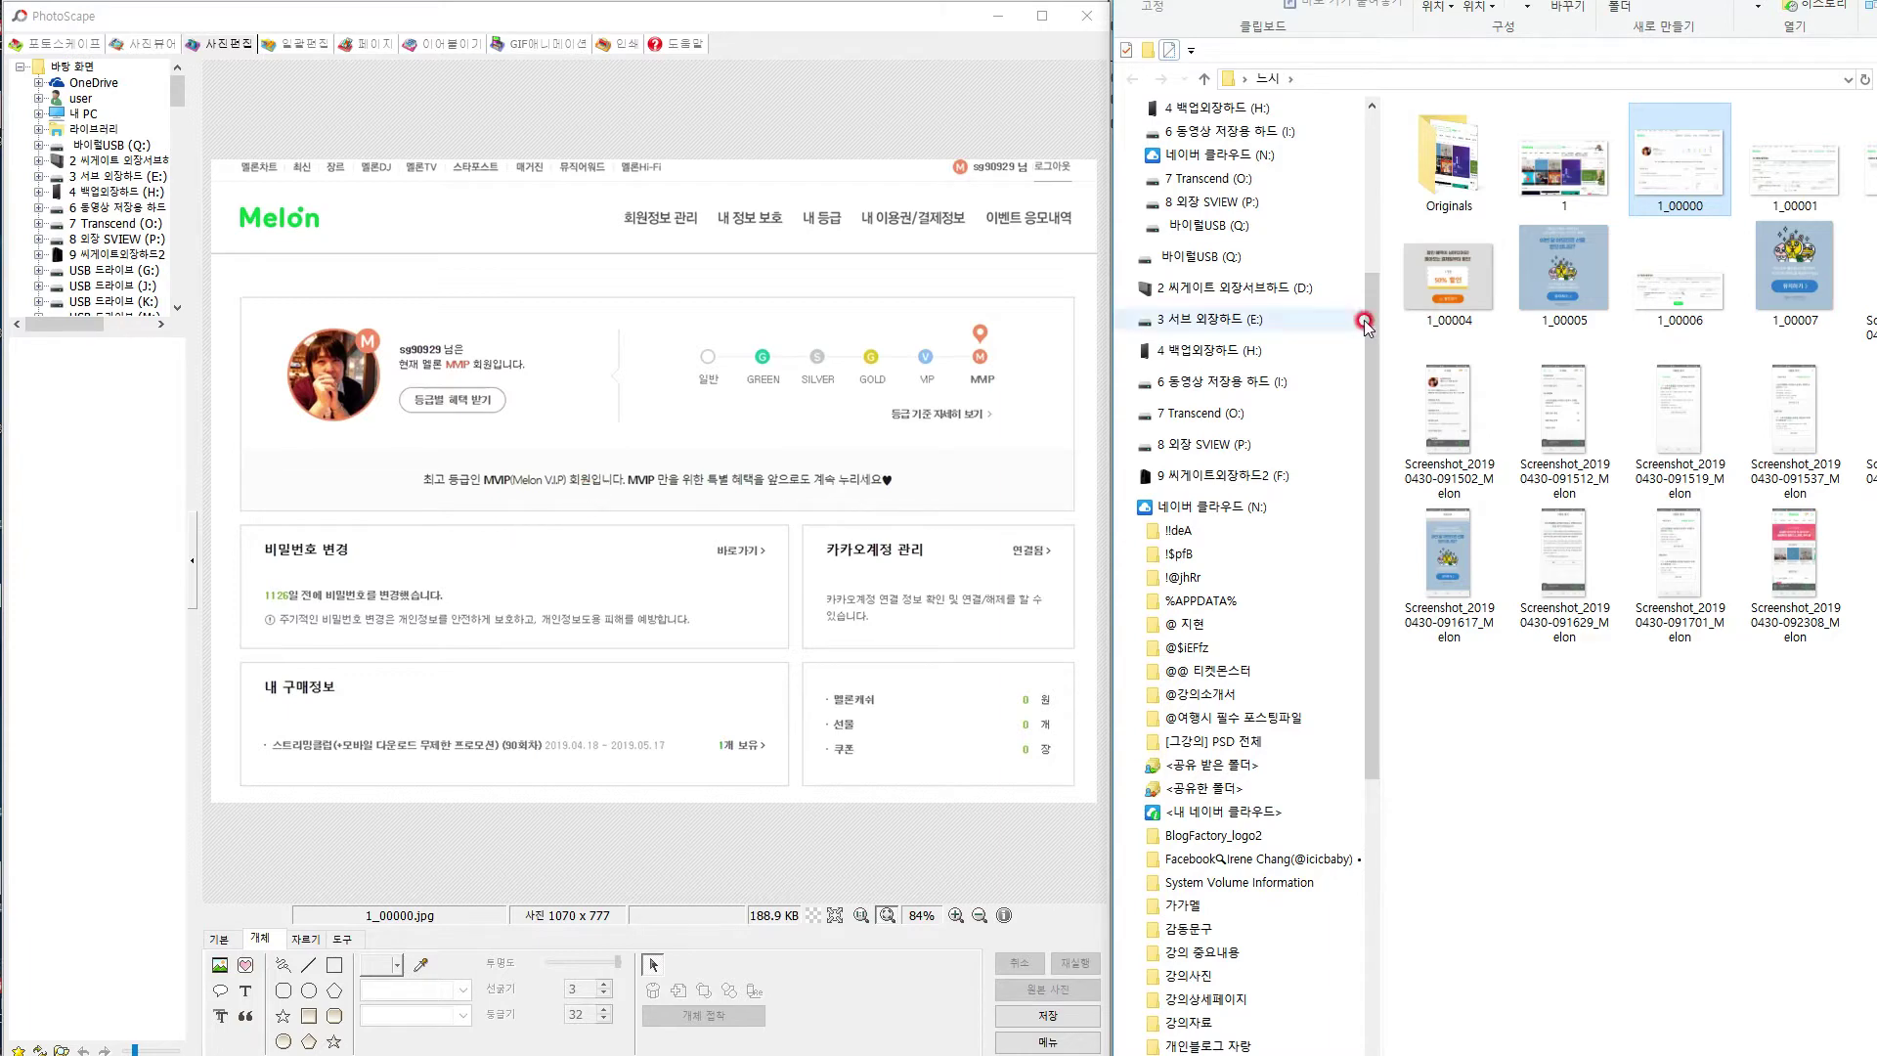
pyautogui.moveTo(1536, 193); pyautogui.dragTo(597, 439)
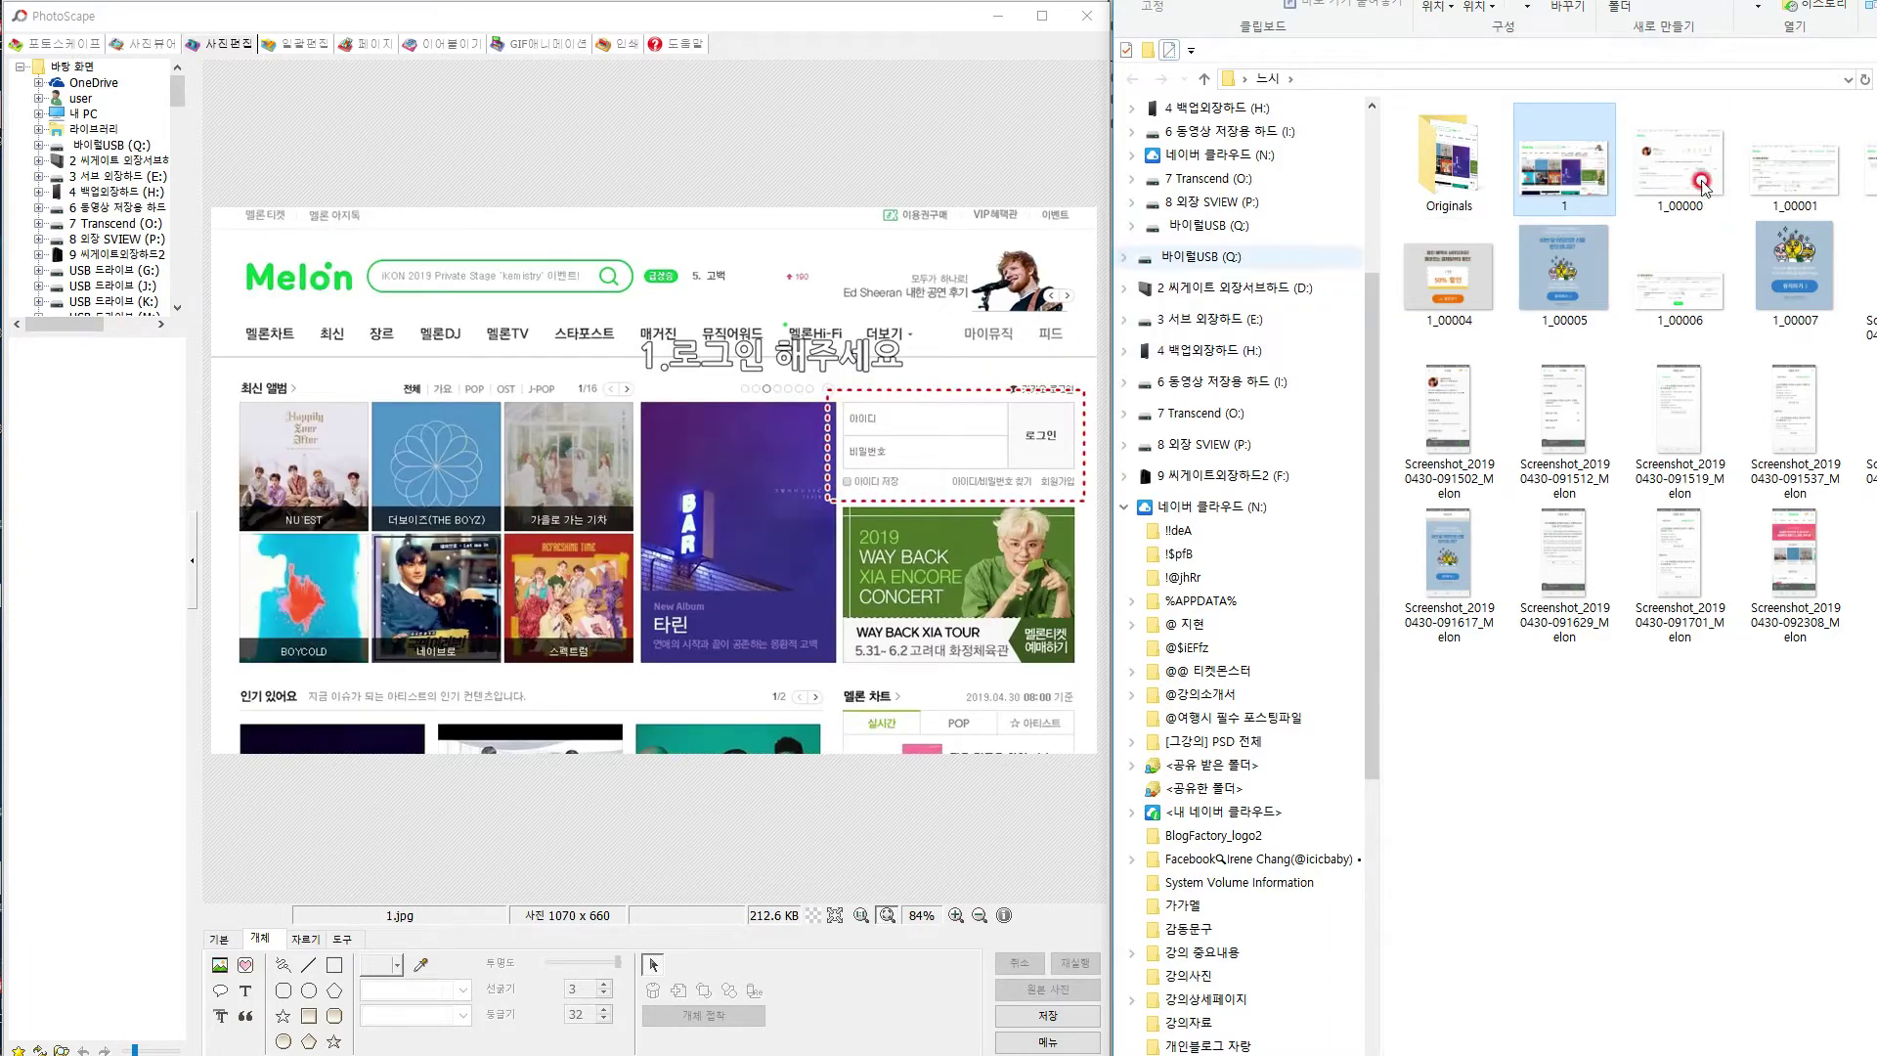
pyautogui.moveTo(1708, 151); pyautogui.dragTo(773, 391)
pyautogui.moveTo(1795, 168); pyautogui.dragTo(968, 337)
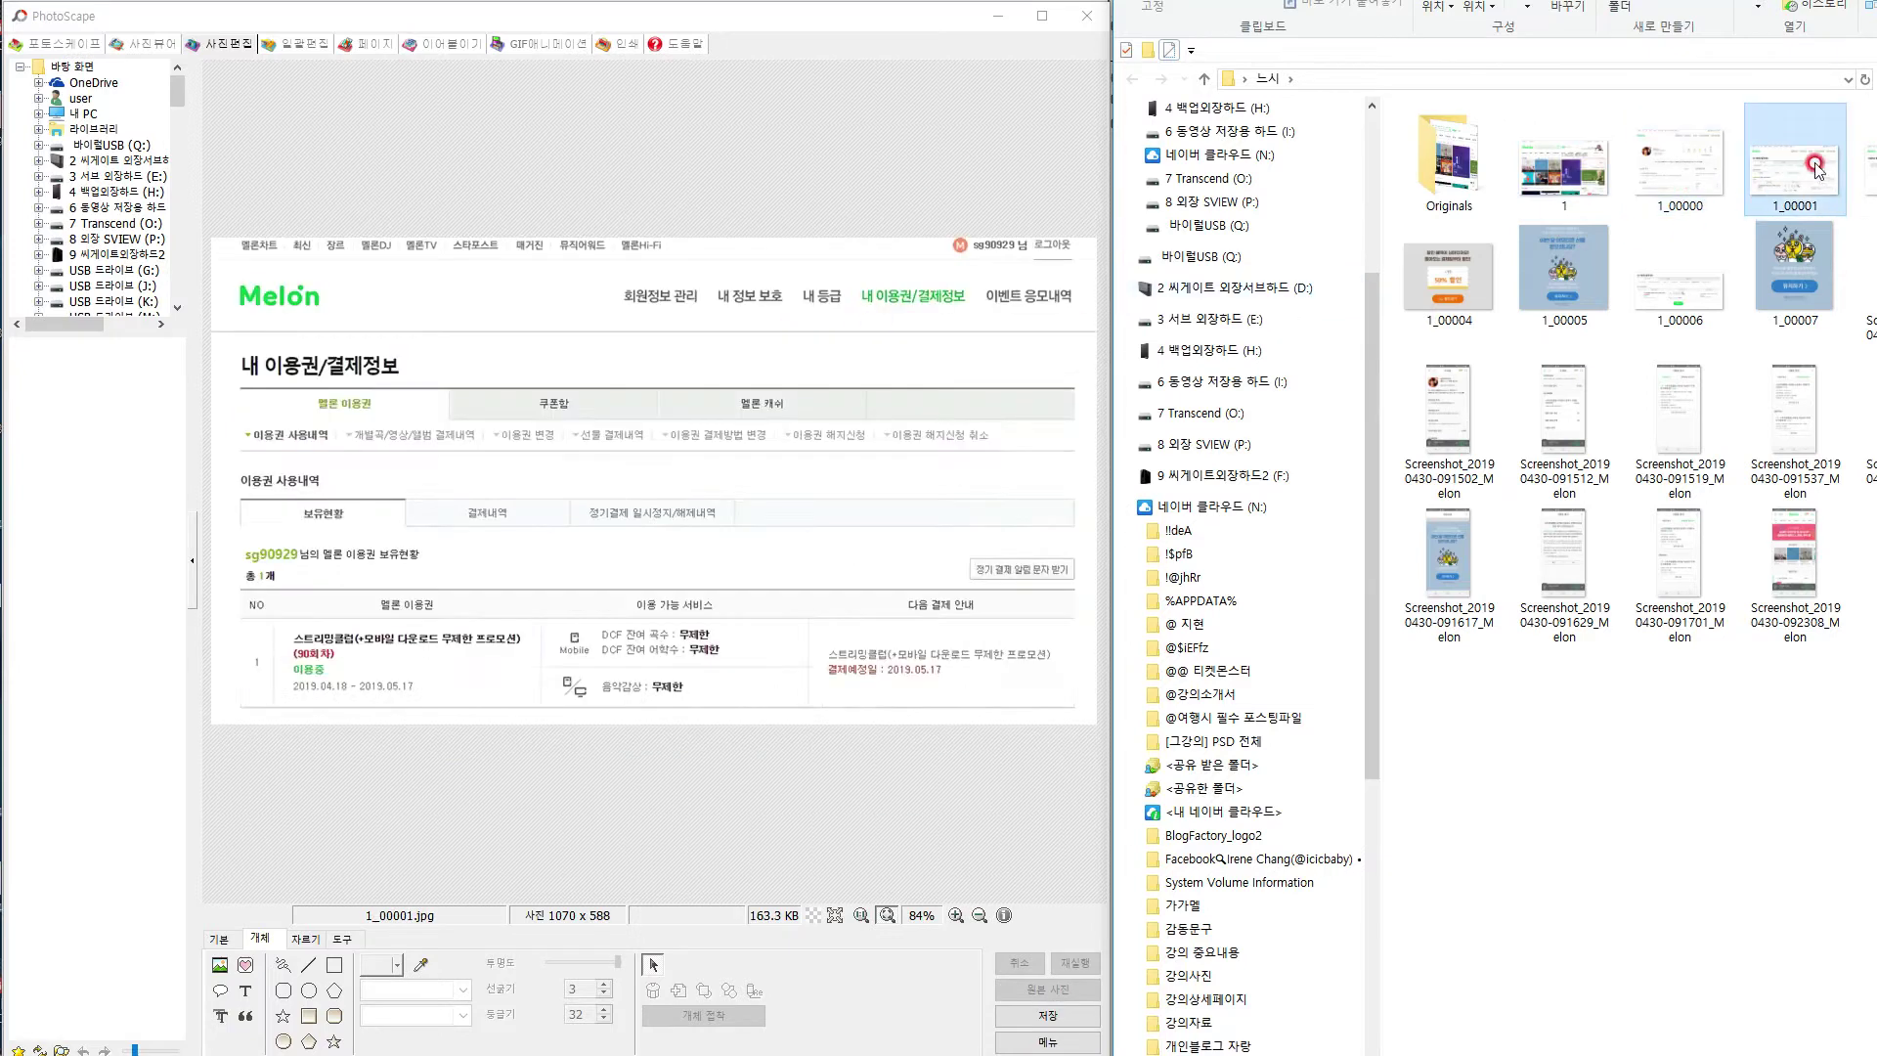
pyautogui.moveTo(1869, 172); pyautogui.dragTo(968, 384)
pyautogui.moveTo(1875, 186); pyautogui.dragTo(1027, 333)
pyautogui.moveTo(1664, 301); pyautogui.dragTo(833, 387)
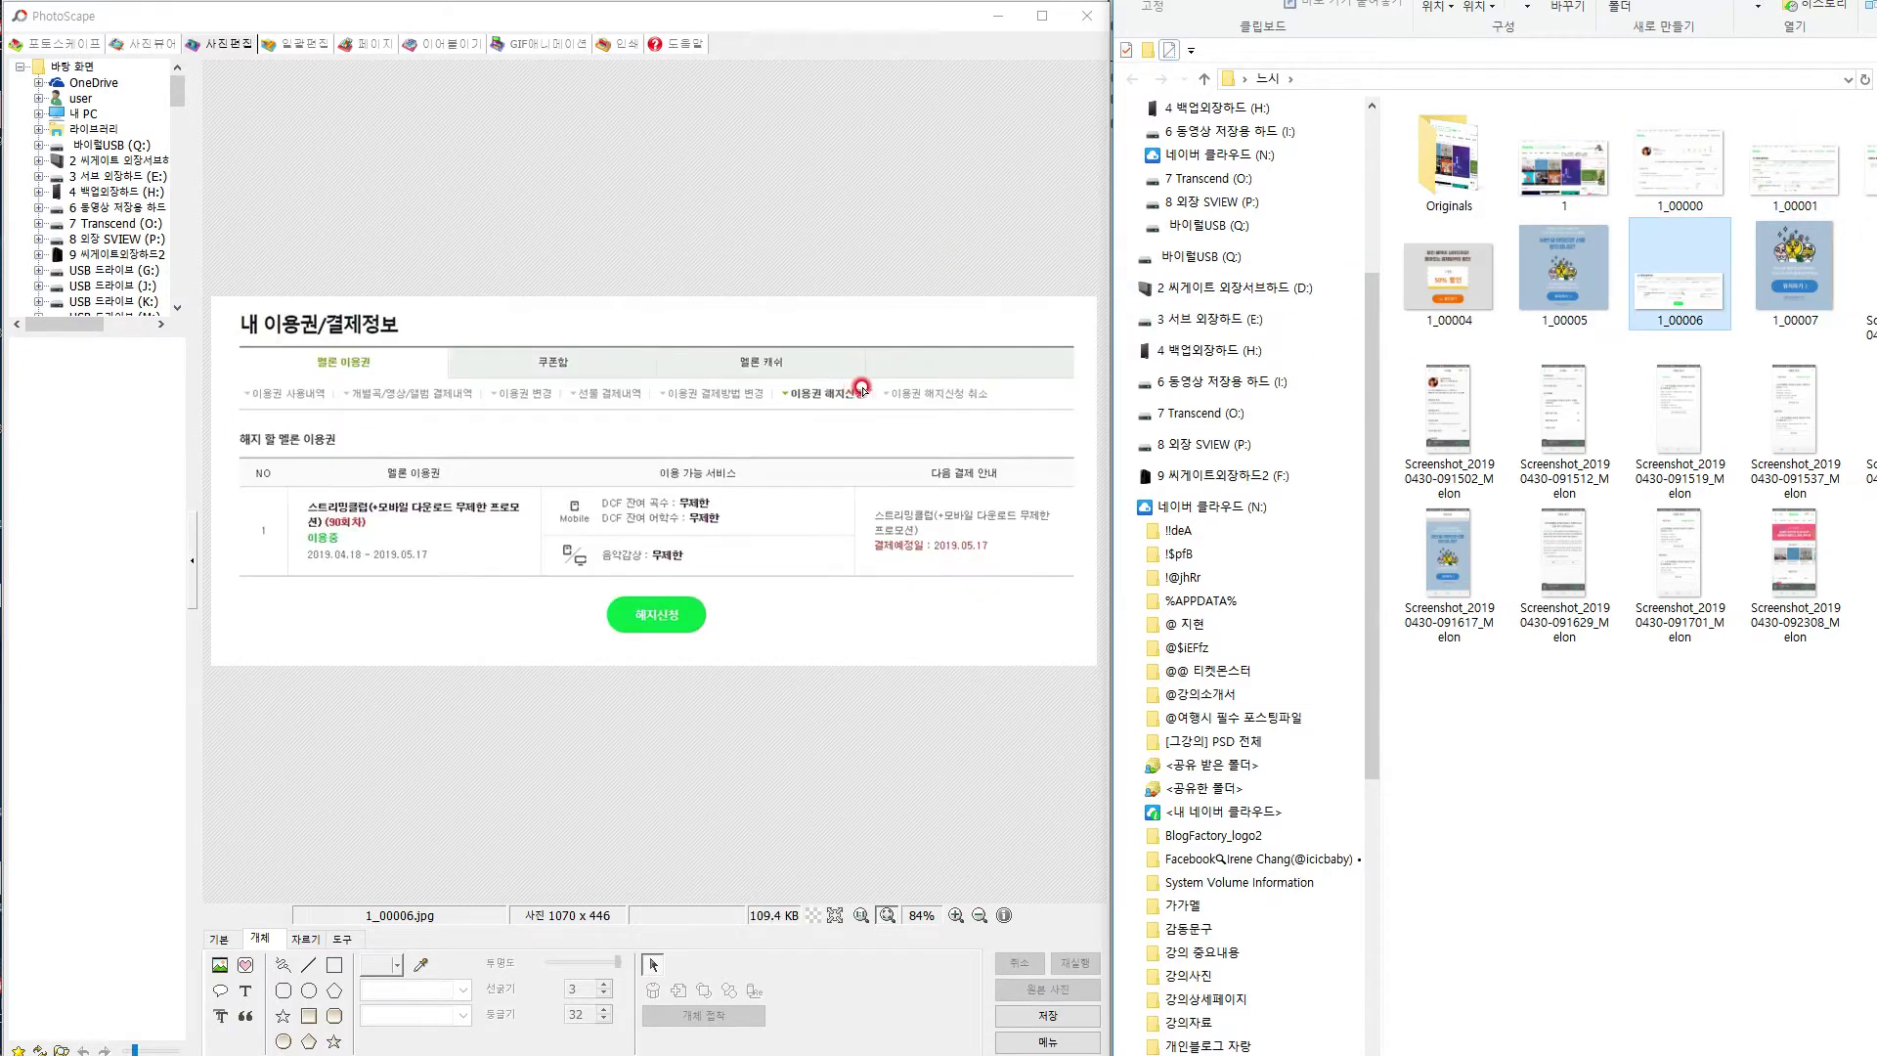
pyautogui.doubleClick(1669, 179)
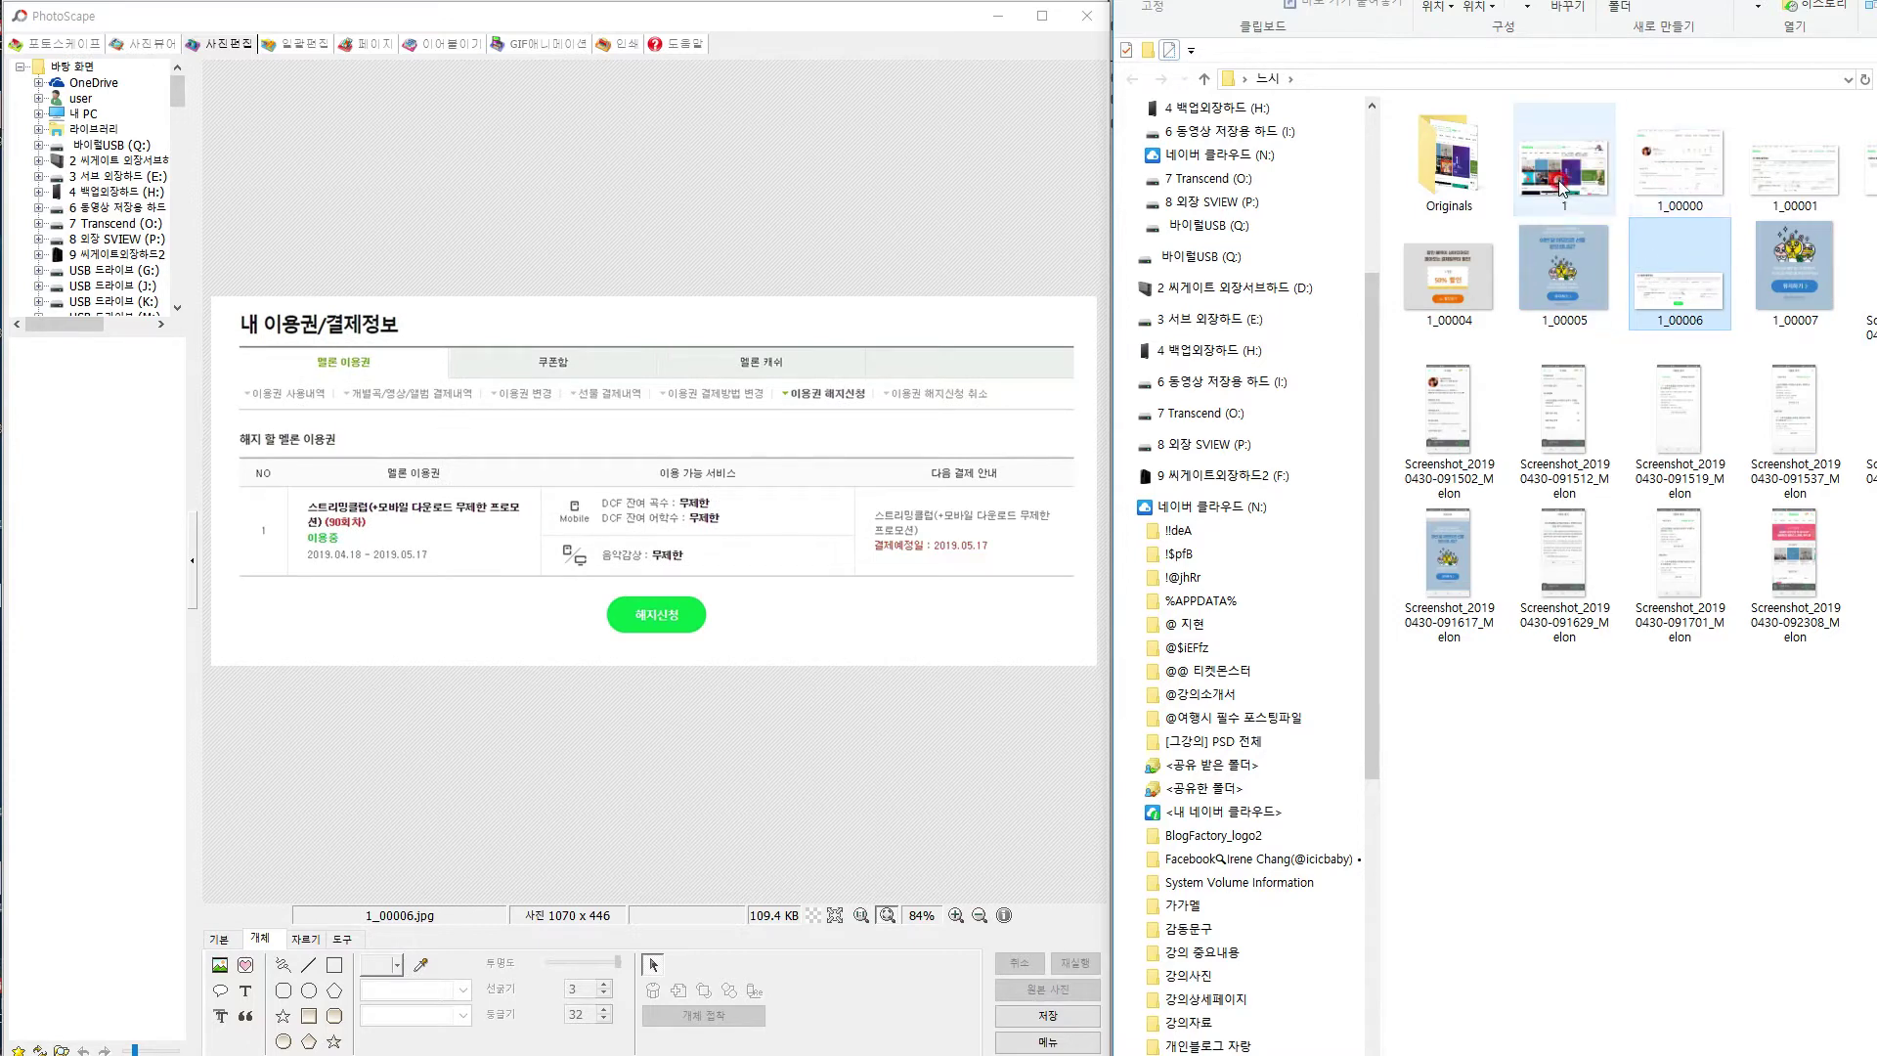
pyautogui.moveTo(1666, 189); pyautogui.dragTo(717, 445)
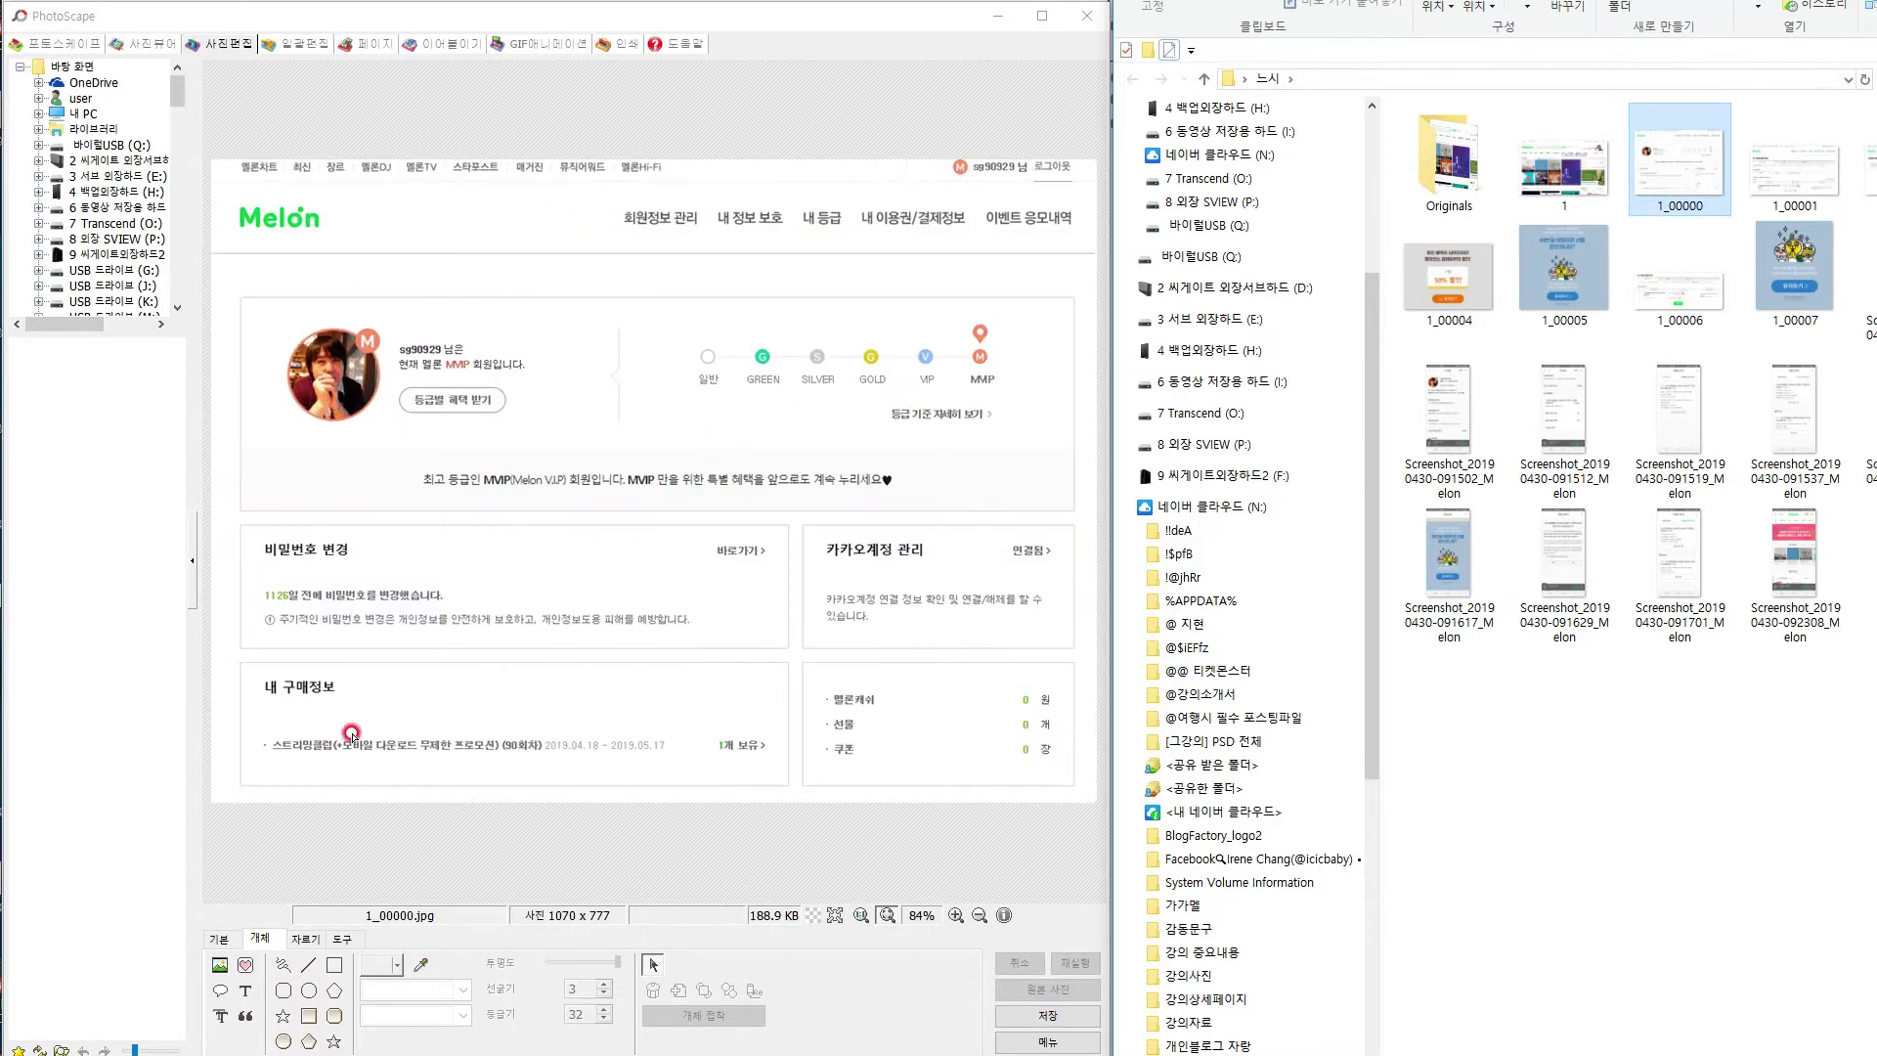
# Box the 내 구매정보 section and 내 이용권/결제정보 menu item in red dashes and save.
pyautogui.click(334, 965)
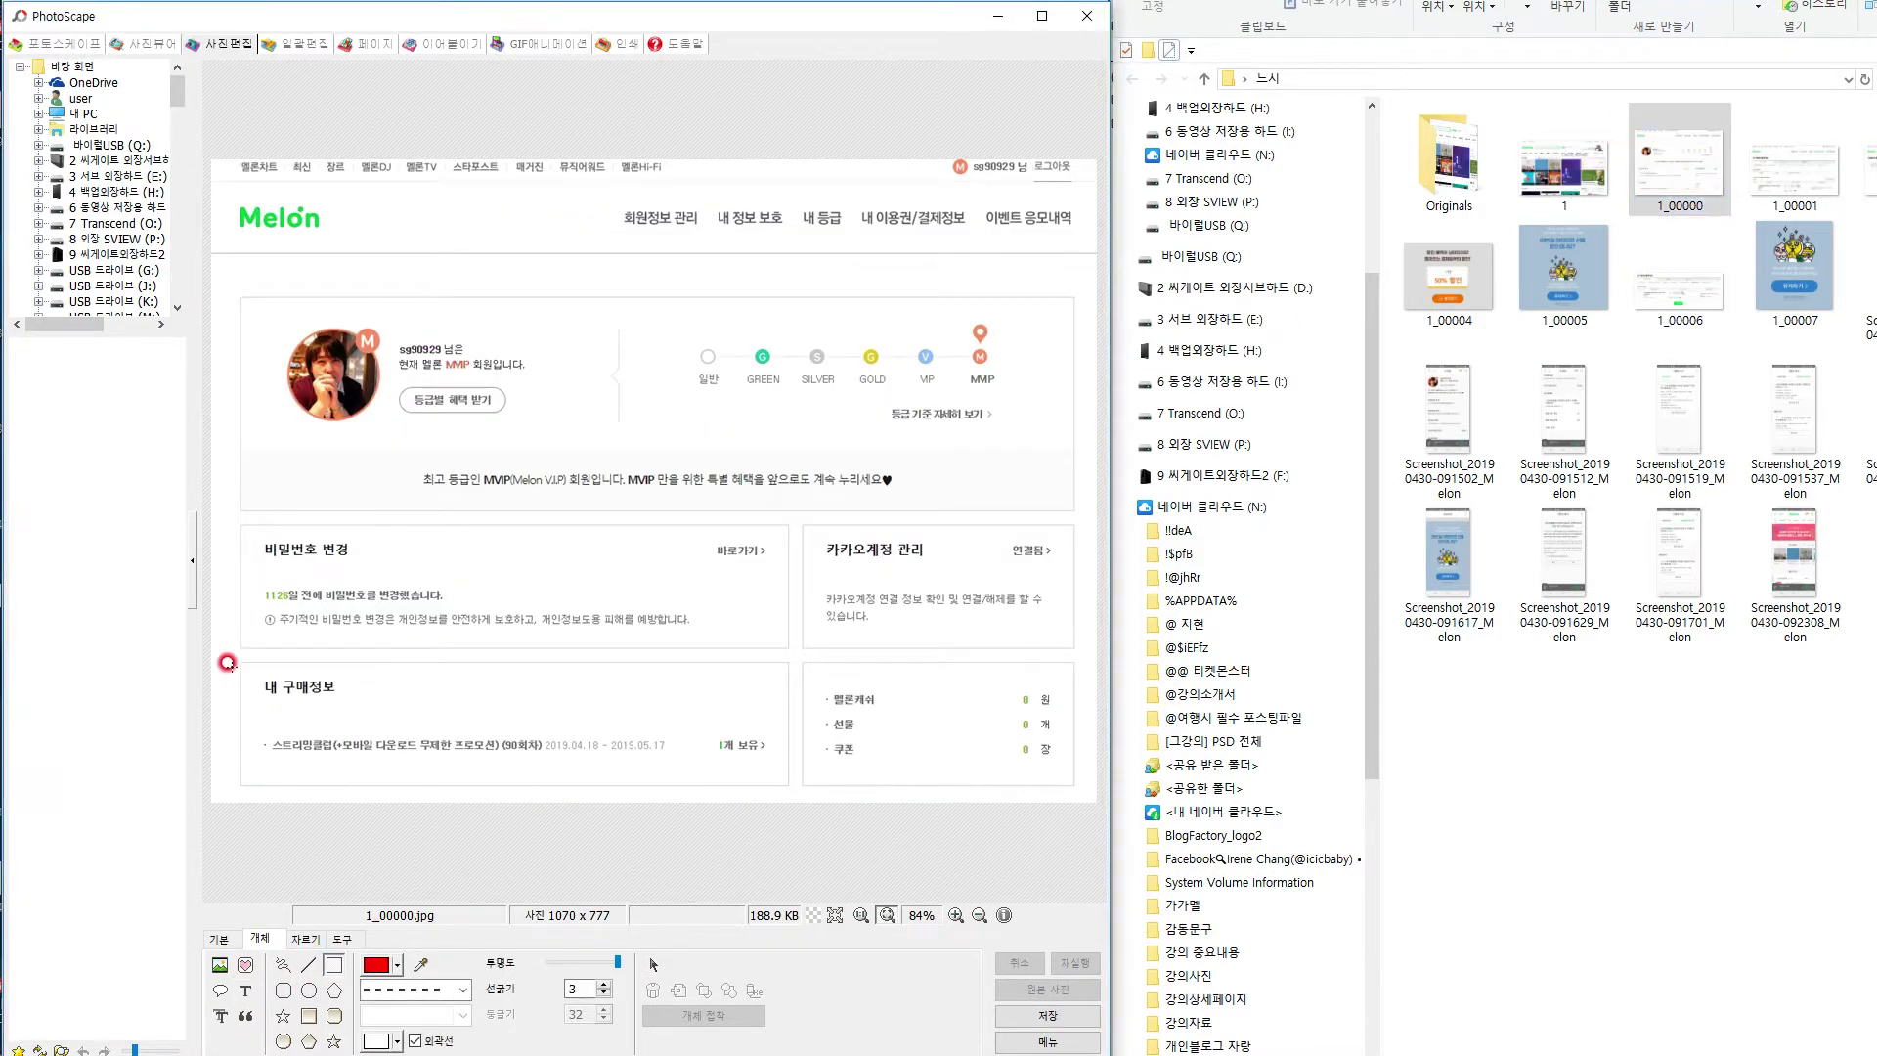
pyautogui.moveTo(272, 671); pyautogui.dragTo(787, 802)
pyautogui.moveTo(785, 794); pyautogui.dragTo(793, 792)
pyautogui.moveTo(850, 196); pyautogui.dragTo(975, 251)
pyautogui.hotkey('ctrl', 's')
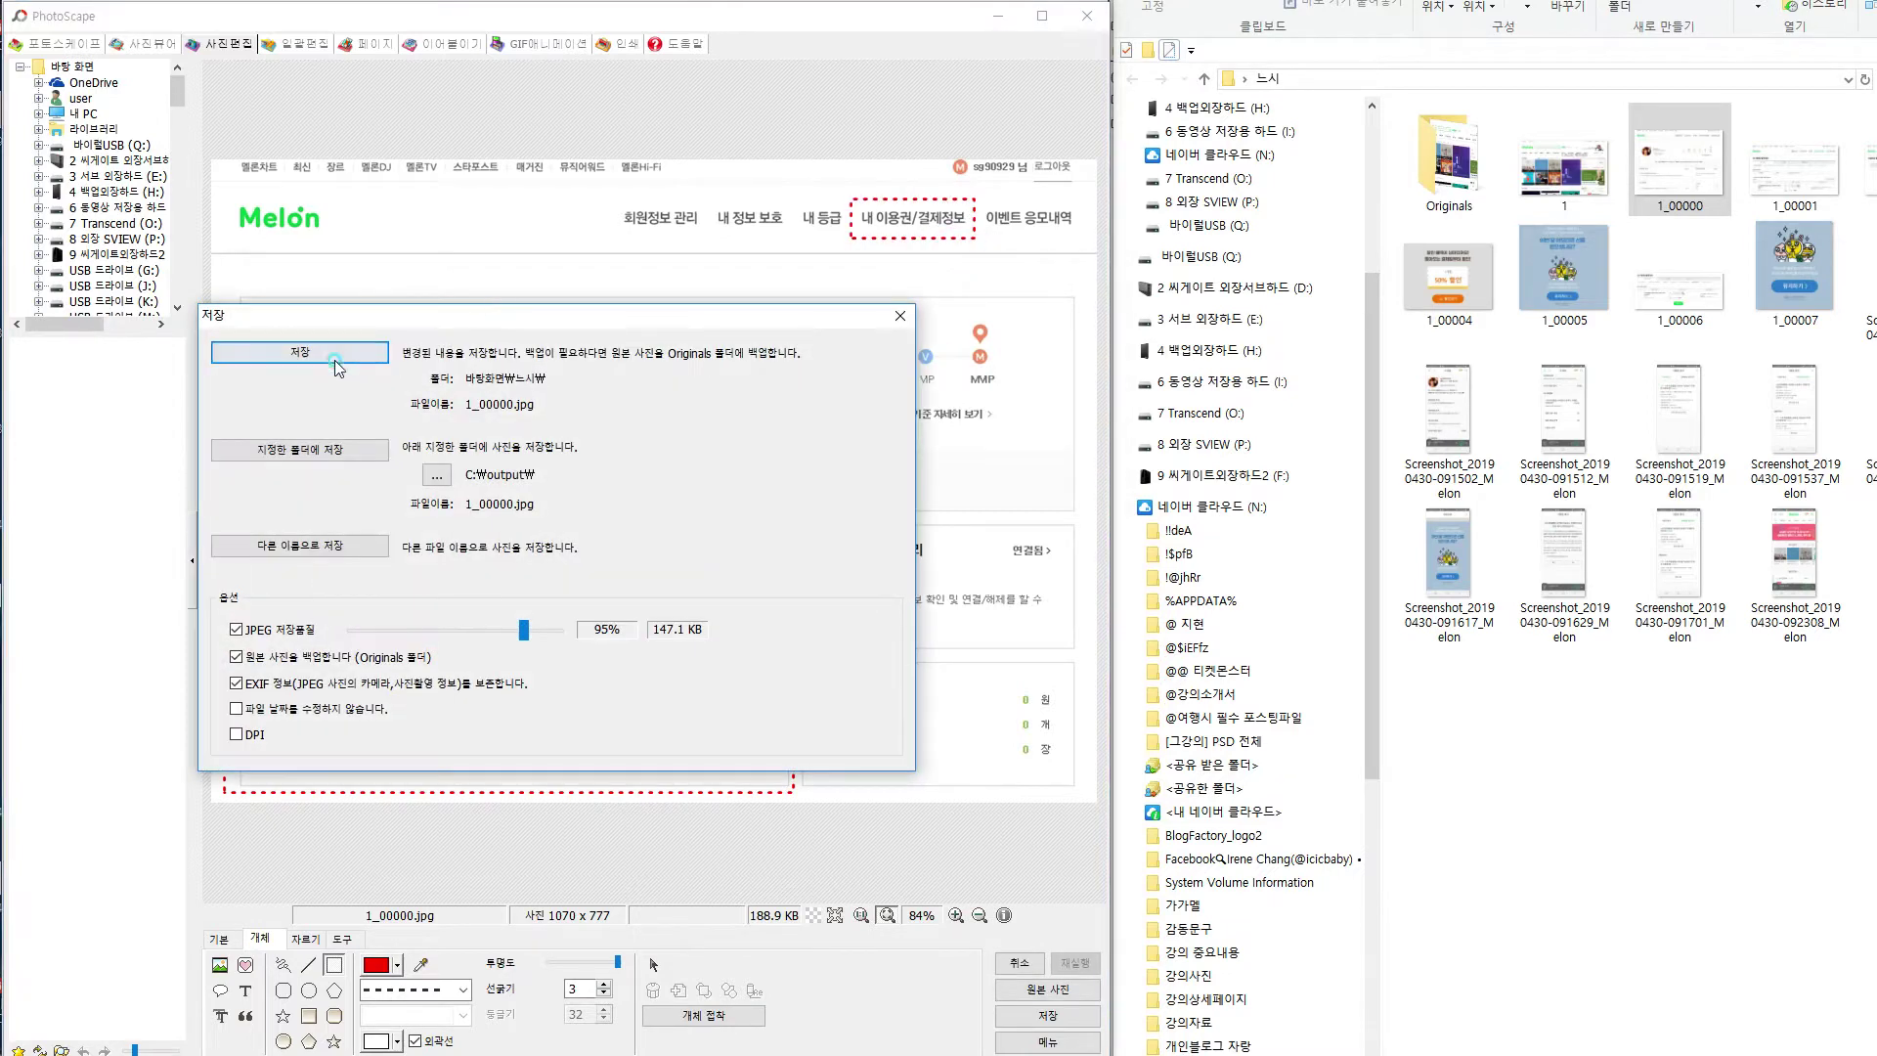
pyautogui.click(337, 361)
pyautogui.click(1462, 628)
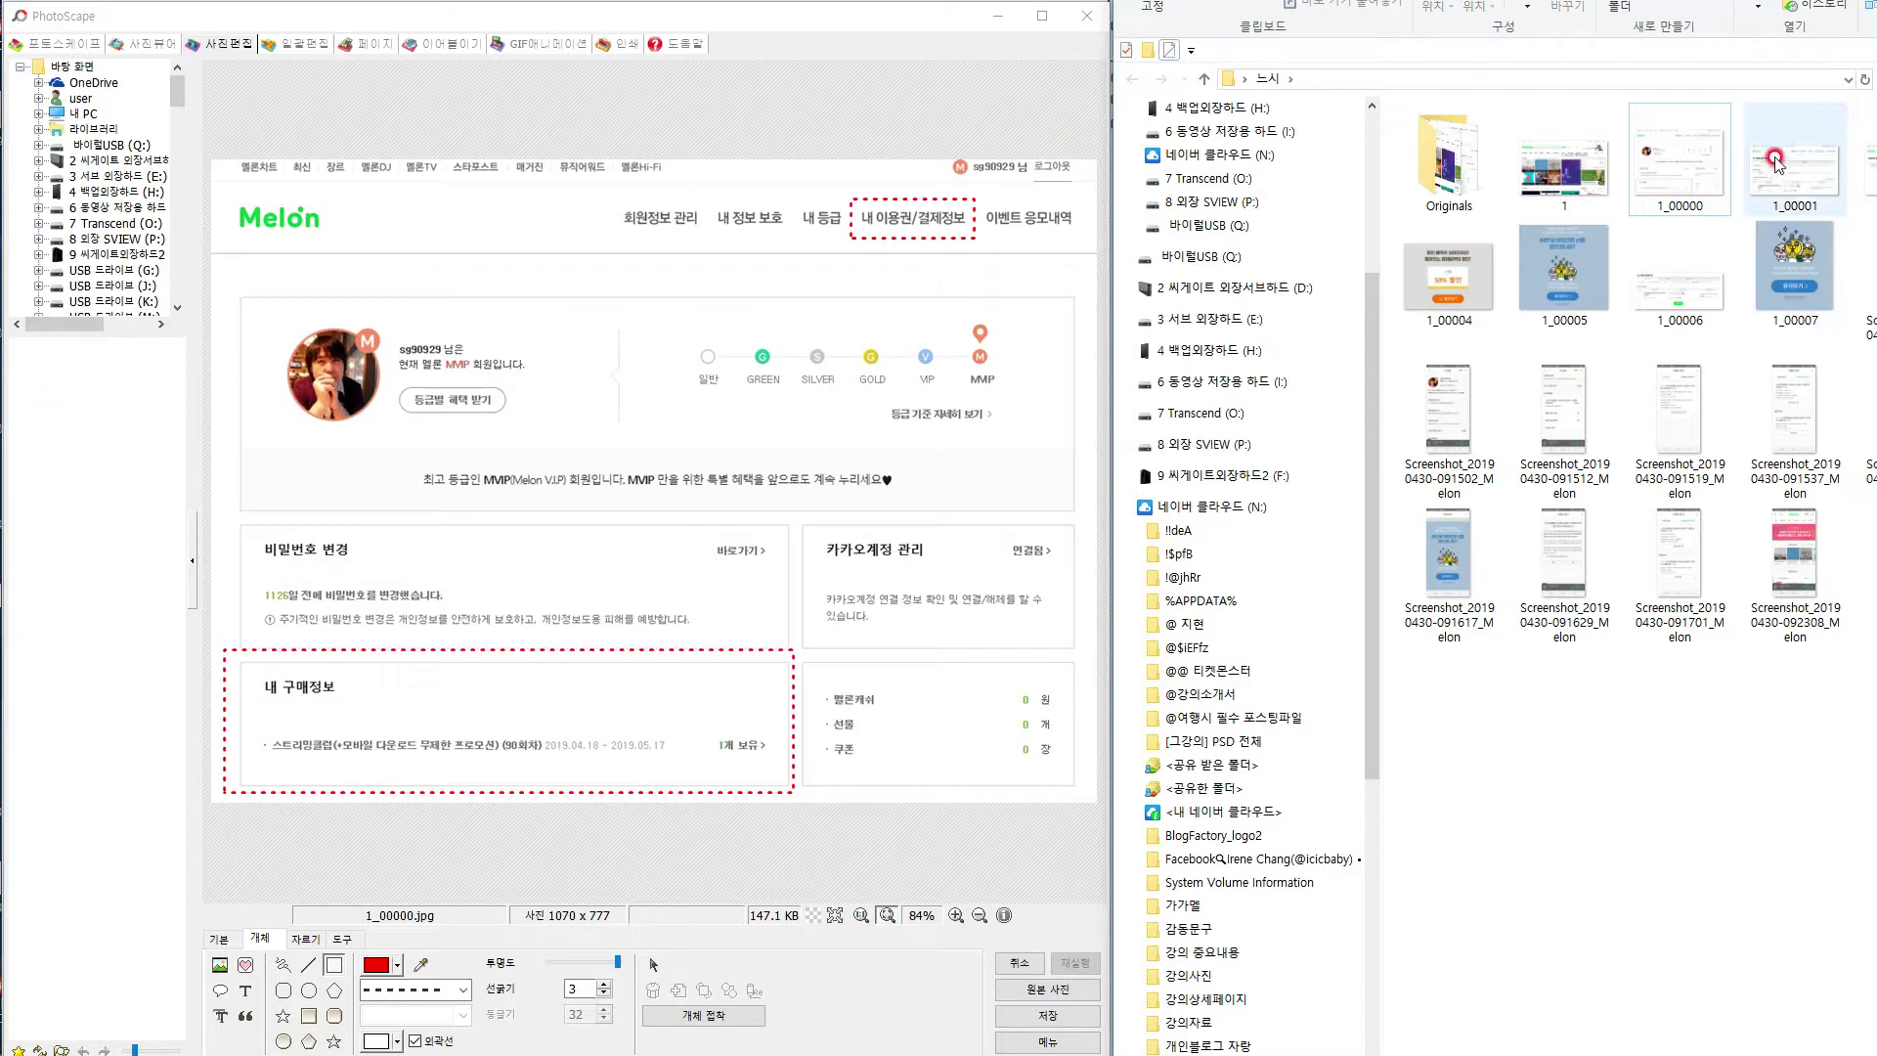
# On 1_00001, box the 이용권 해지신청 link in red dashes and save.
pyautogui.moveTo(1789, 174); pyautogui.dragTo(624, 521)
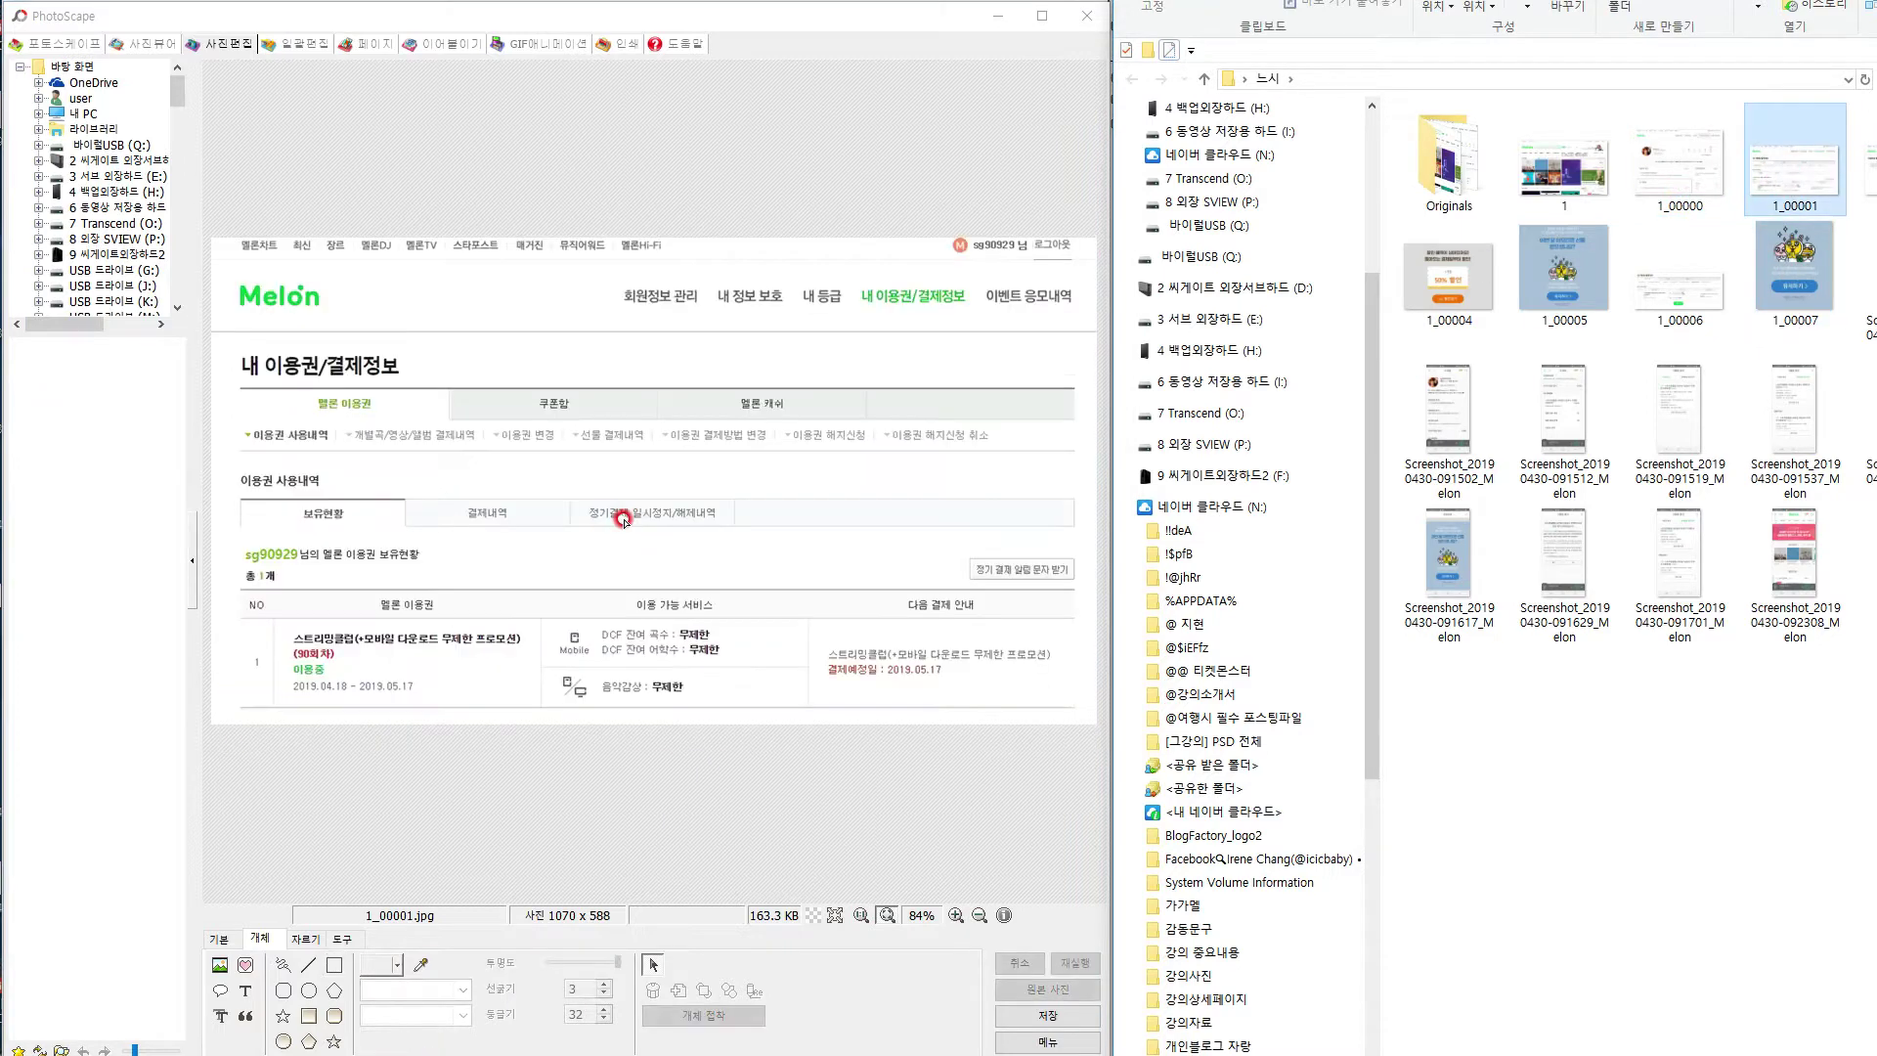
pyautogui.click(335, 965)
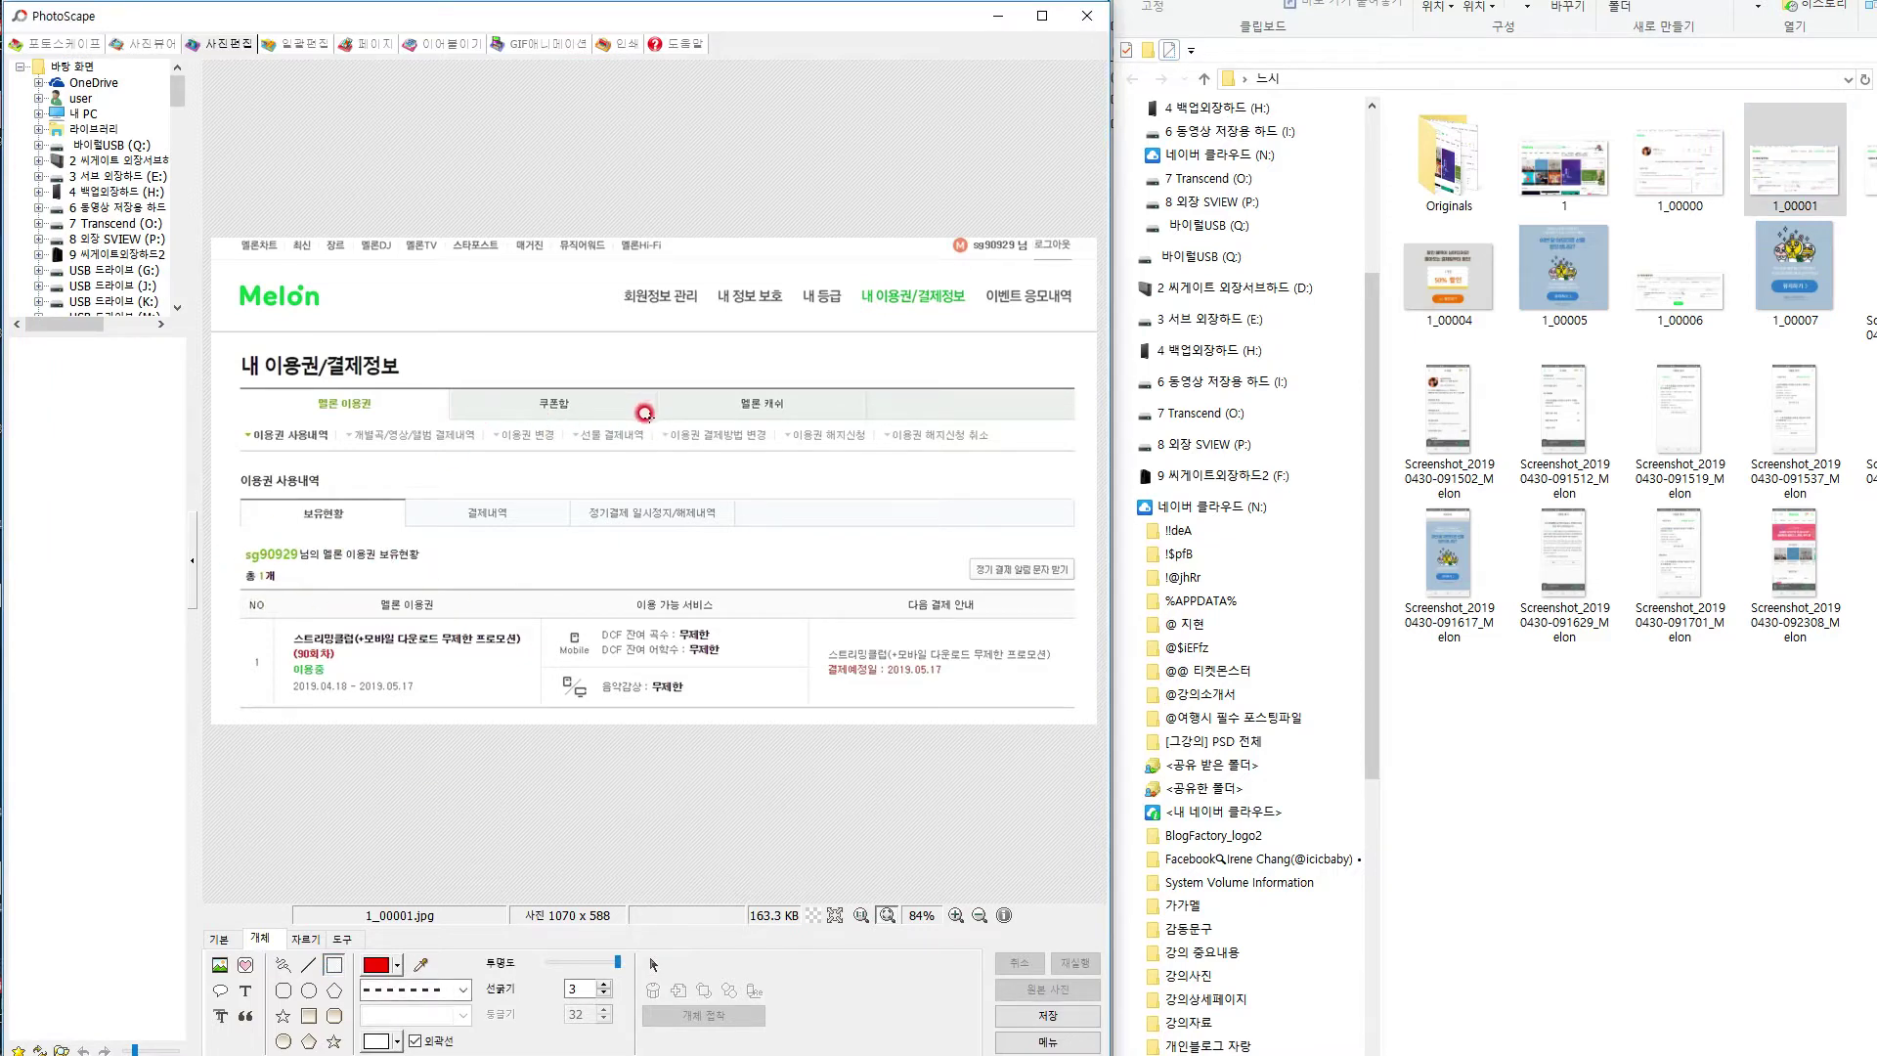
pyautogui.moveTo(850, 453); pyautogui.dragTo(878, 451)
pyautogui.hotkey('ctrl', 's')
pyautogui.click(371, 353)
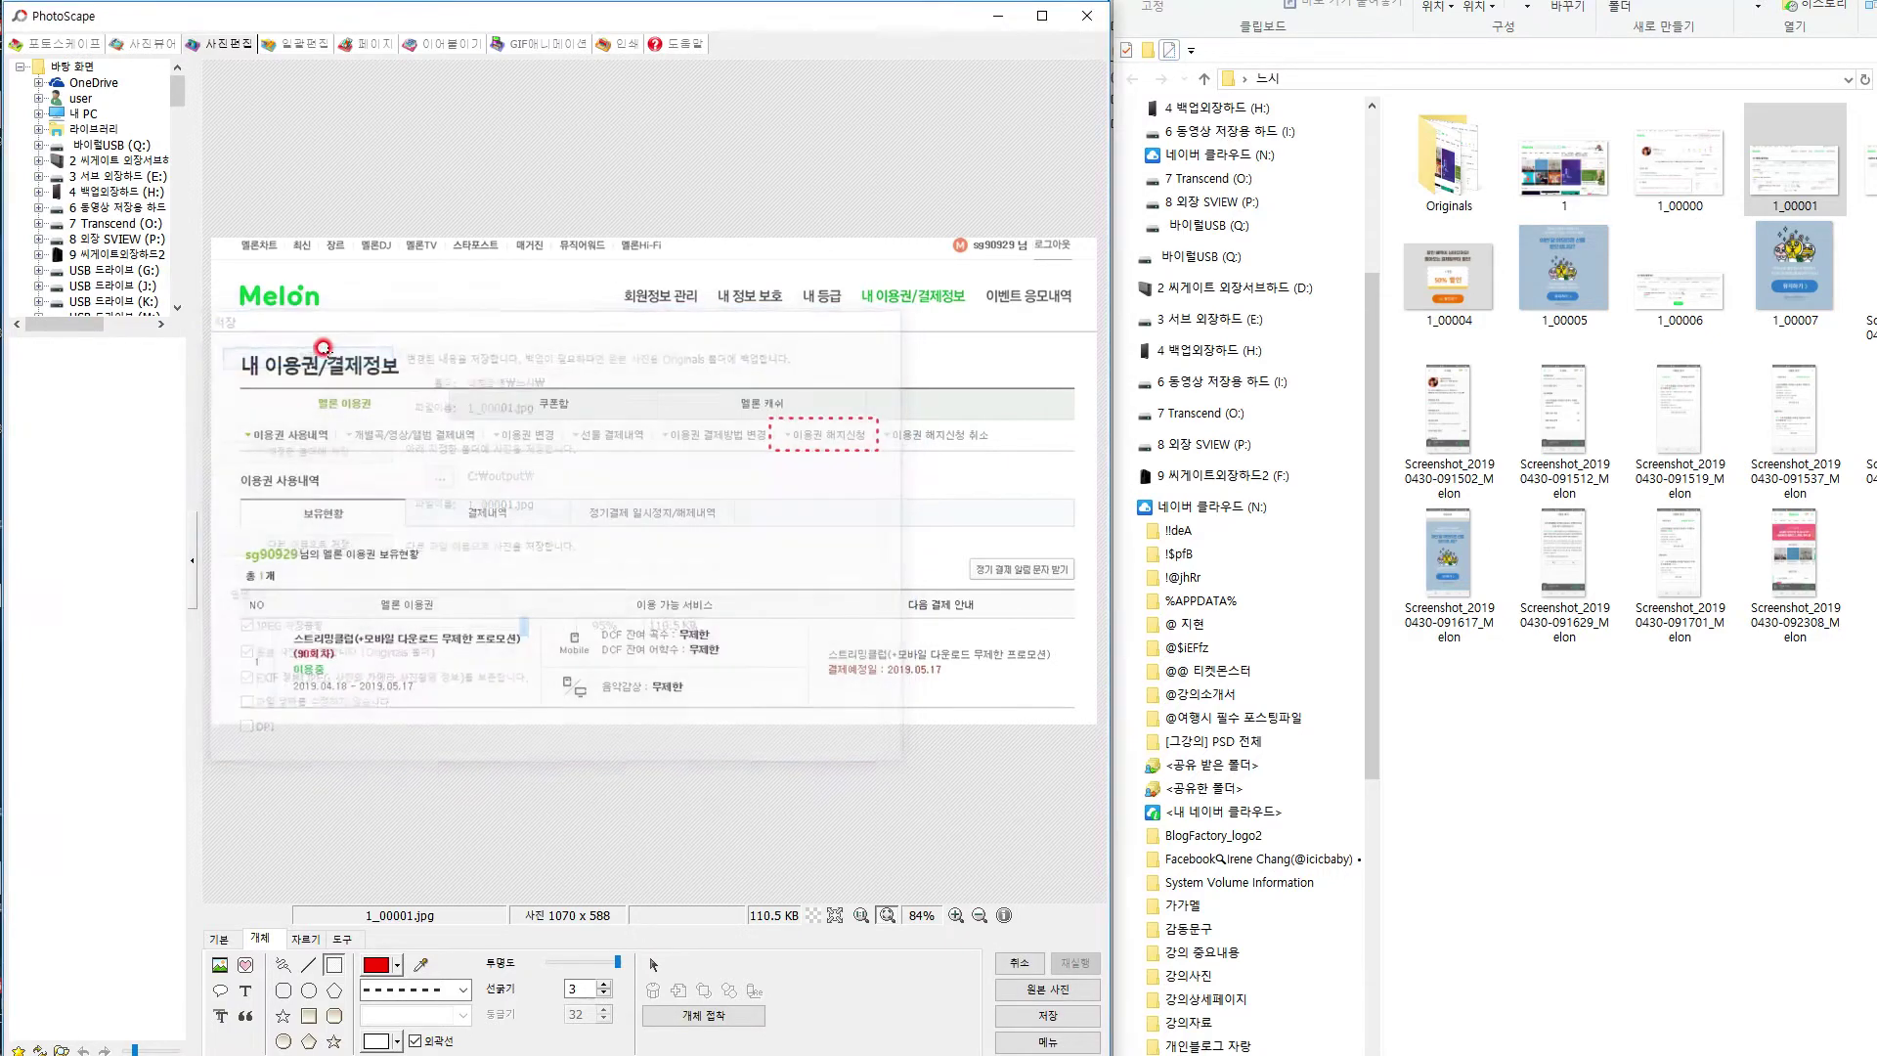
# On 1_00002, box the password entry form in red dashes and save.
pyautogui.moveTo(1872, 174); pyautogui.dragTo(636, 575)
pyautogui.click(334, 965)
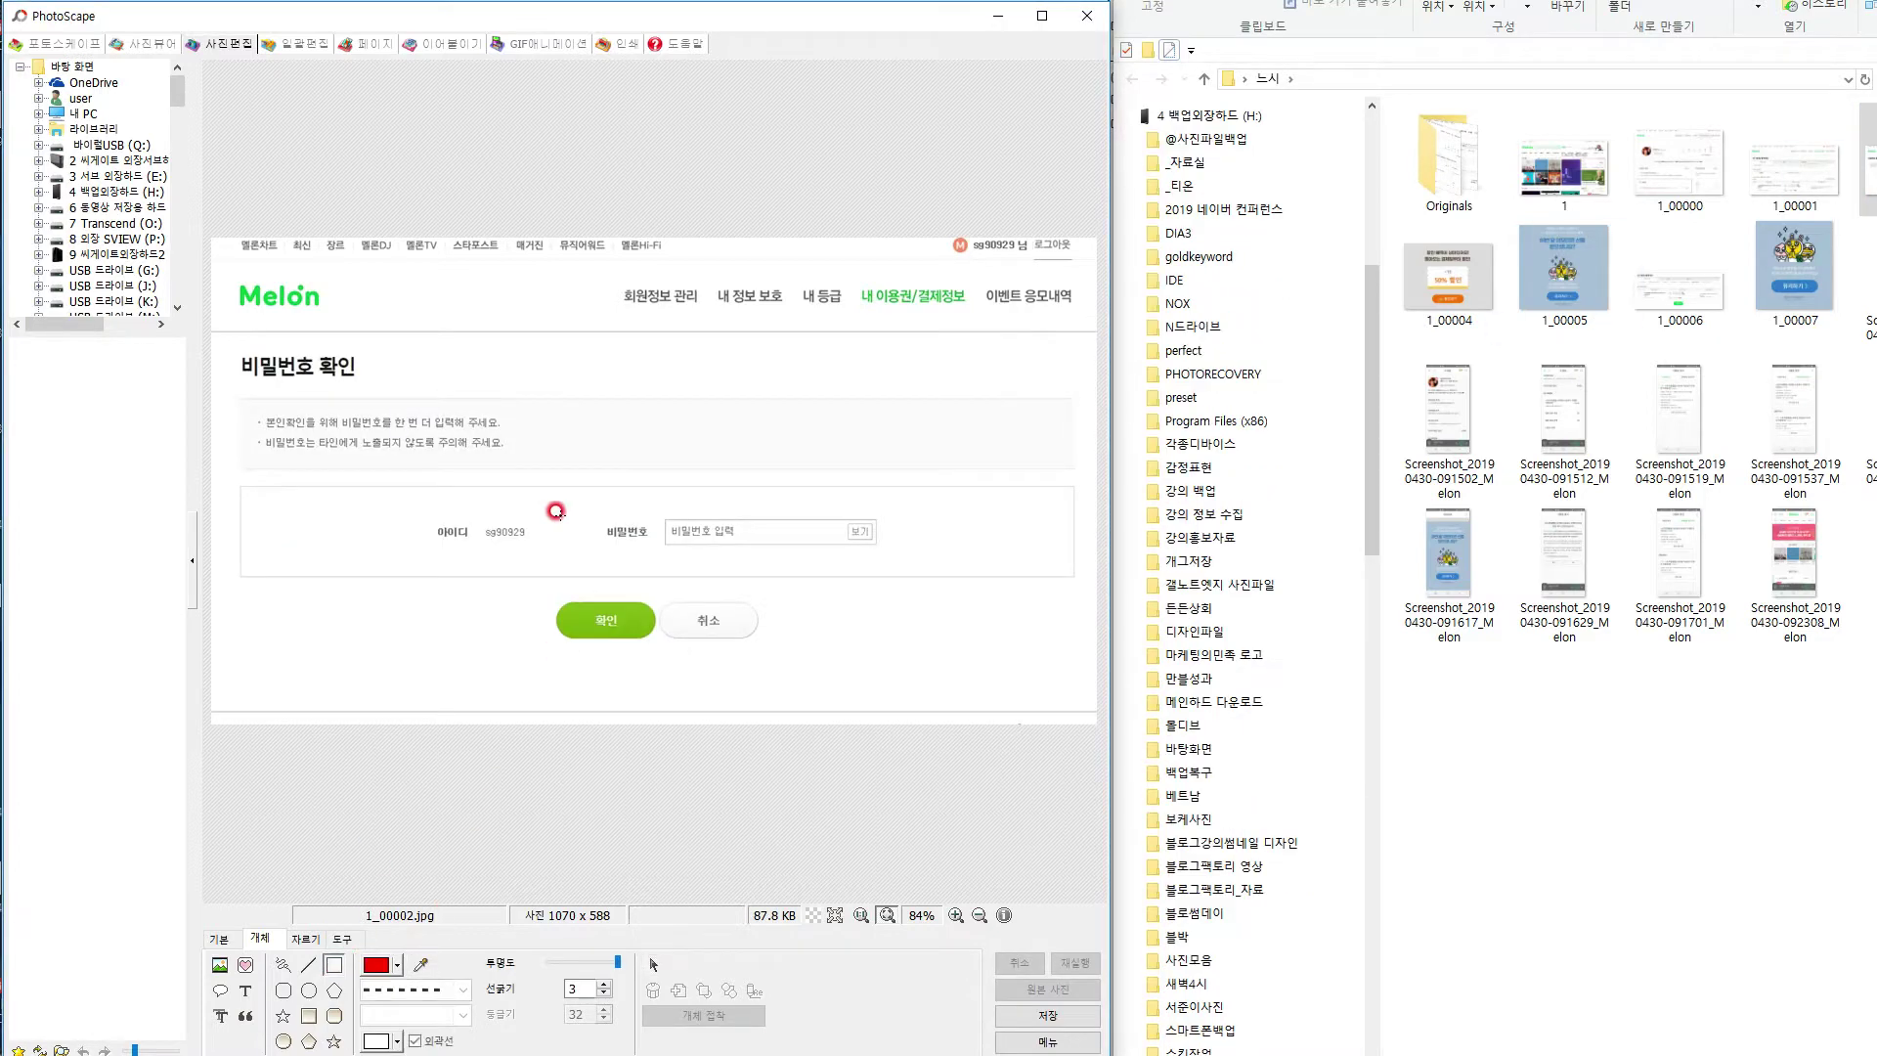
pyautogui.moveTo(453, 504); pyautogui.dragTo(913, 653)
pyautogui.hotkey('ctrl', 's')
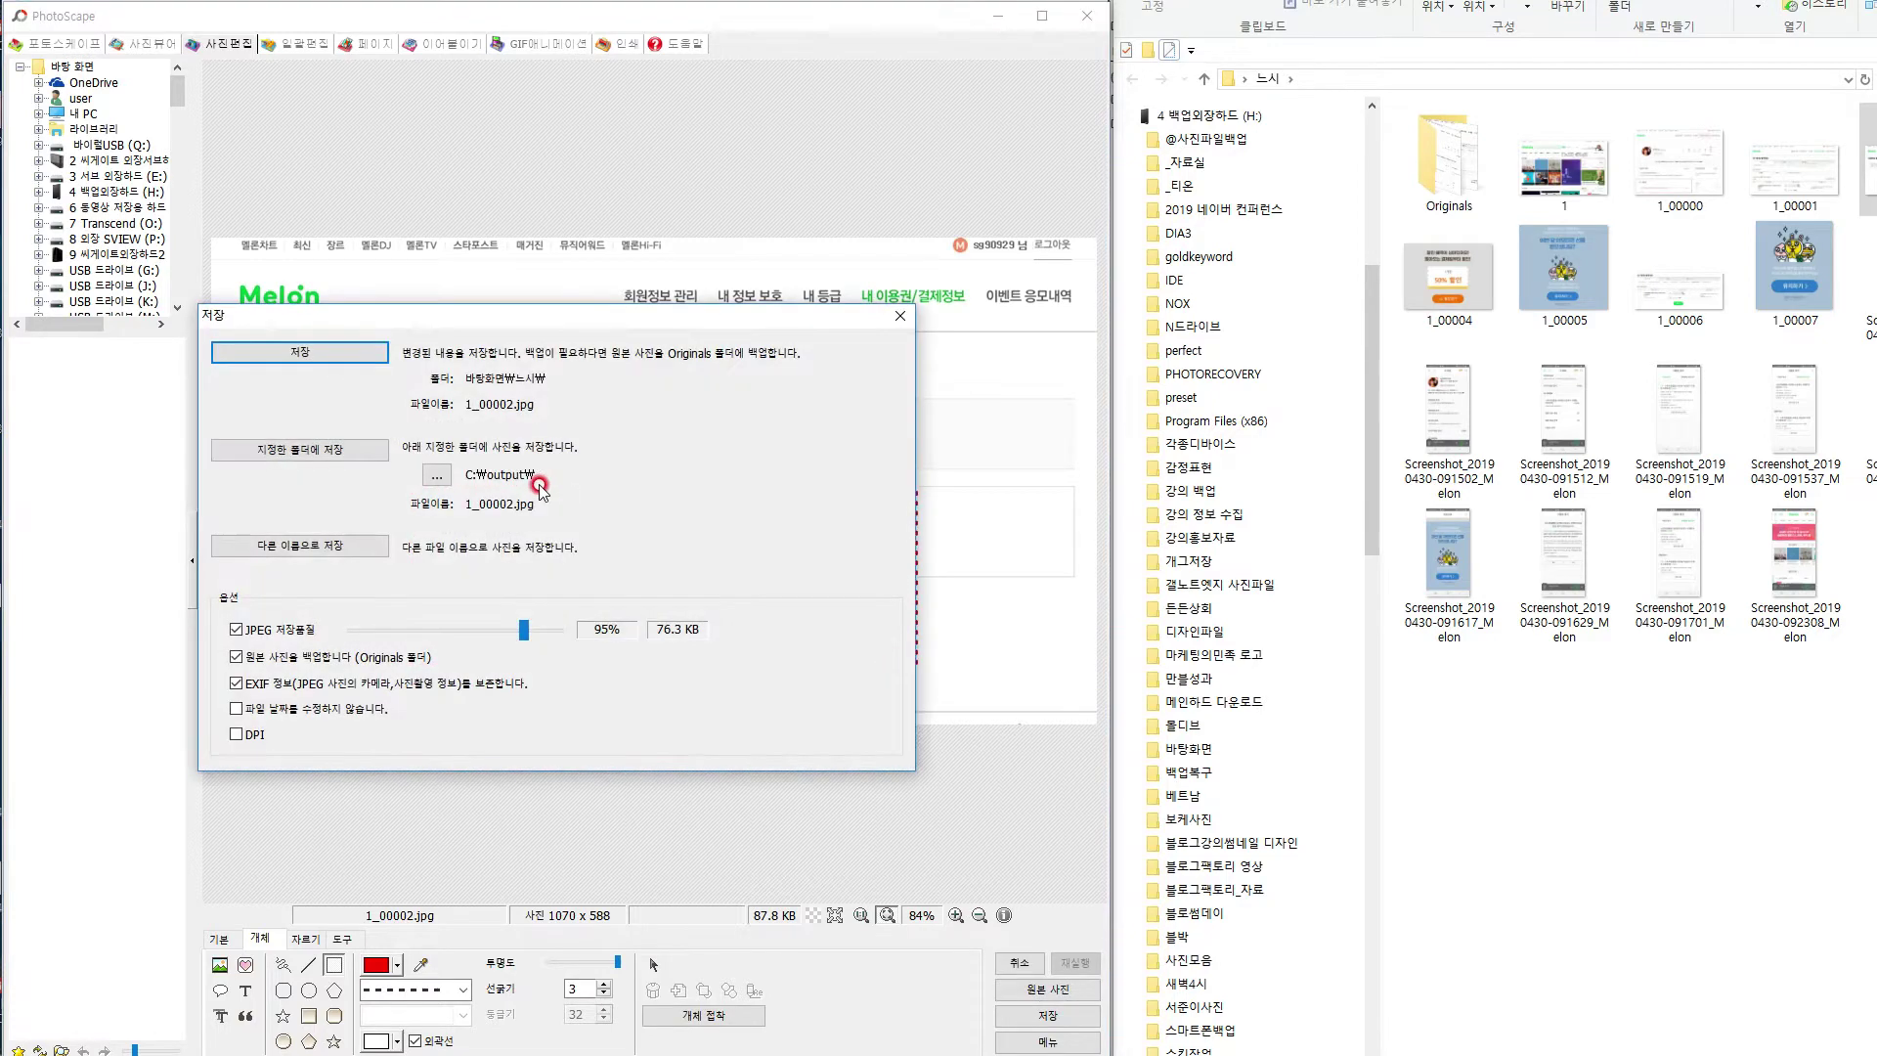
pyautogui.click(360, 352)
pyautogui.click(1869, 608)
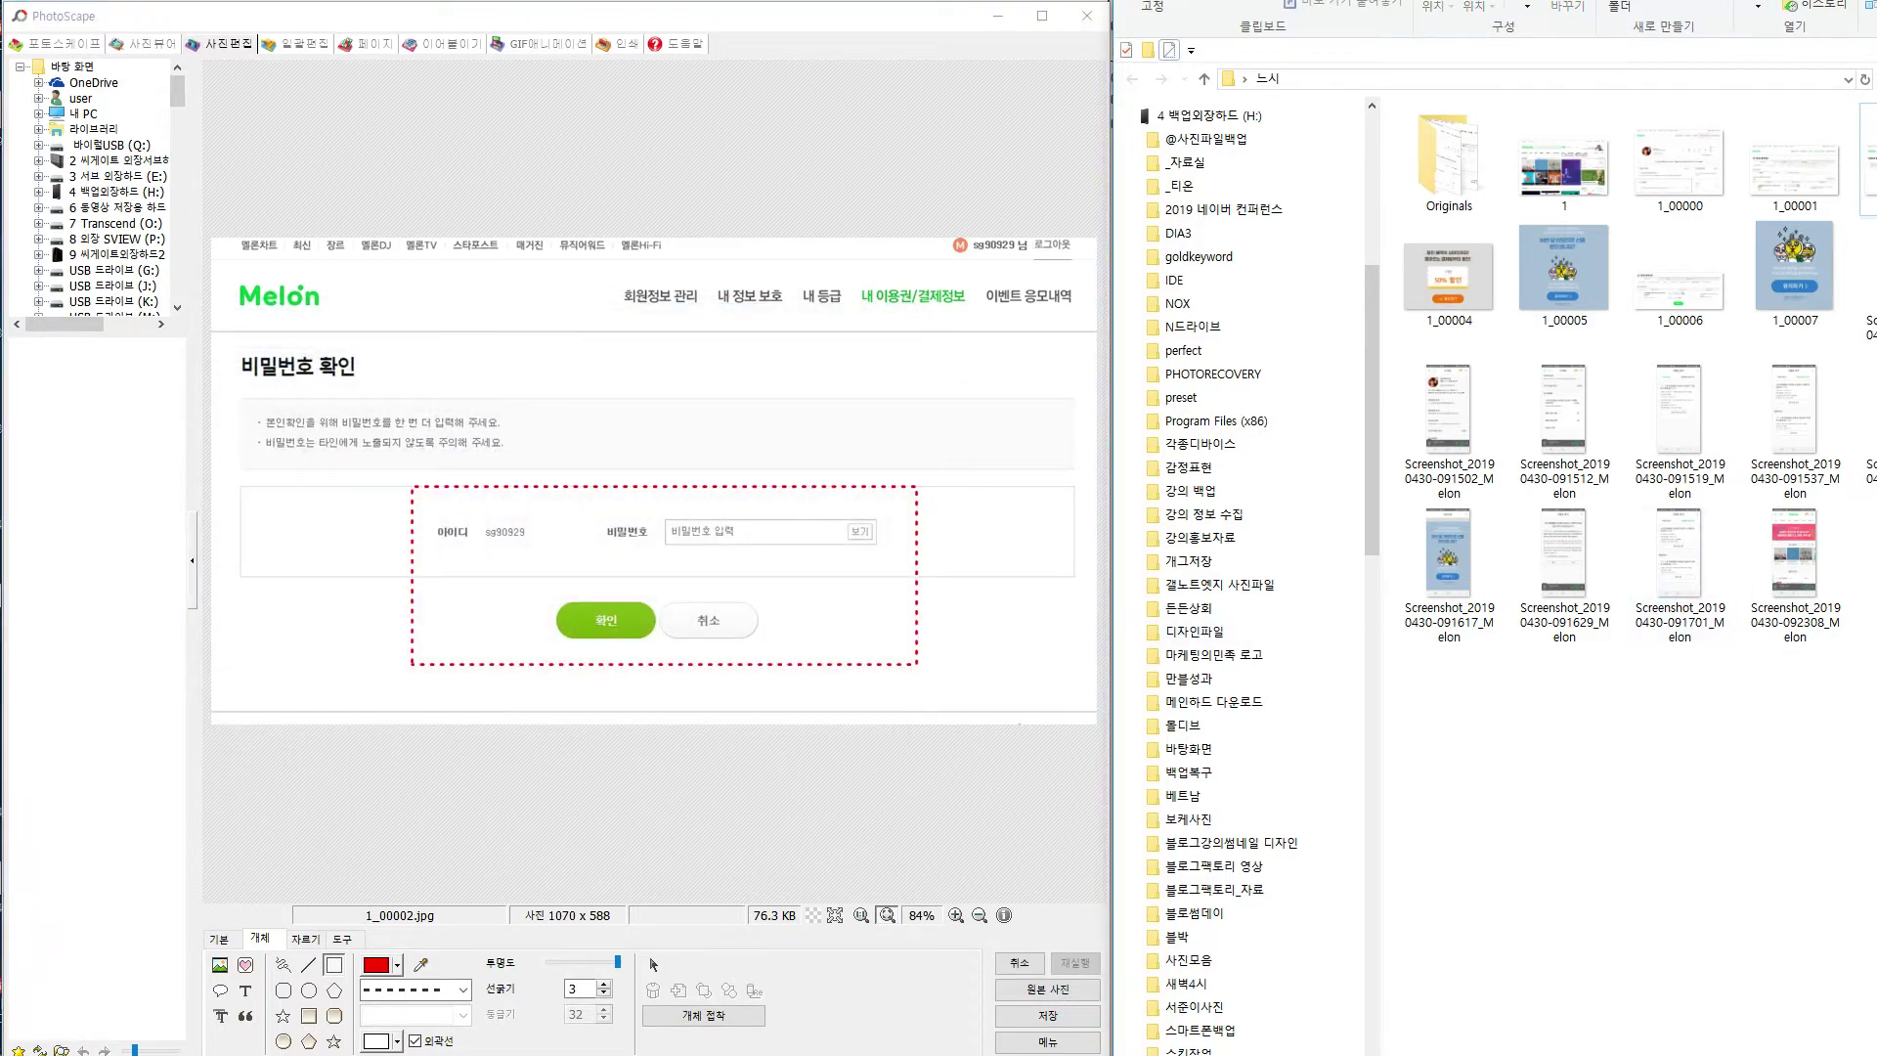
pyautogui.moveTo(1876, 161); pyautogui.dragTo(676, 630)
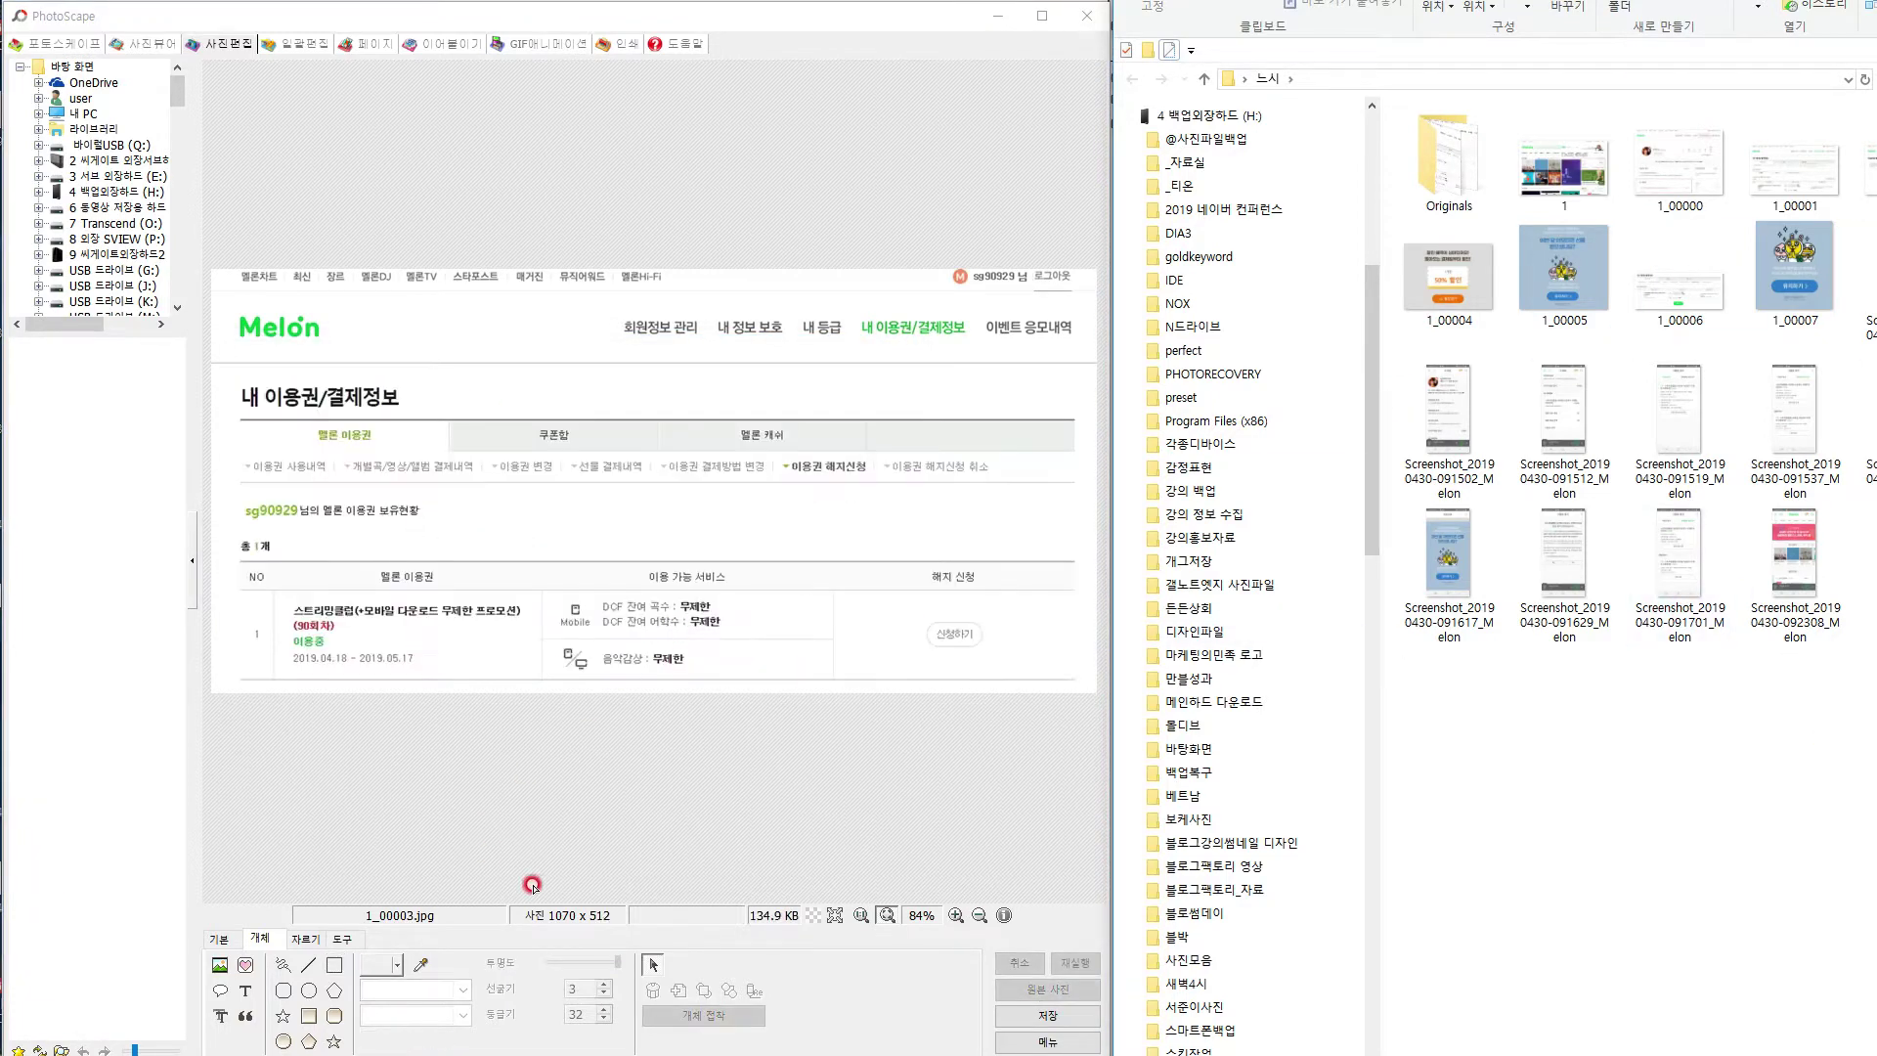
# Box the 신청하기 button on 1_00003 in red dashes and save.
pyautogui.click(334, 965)
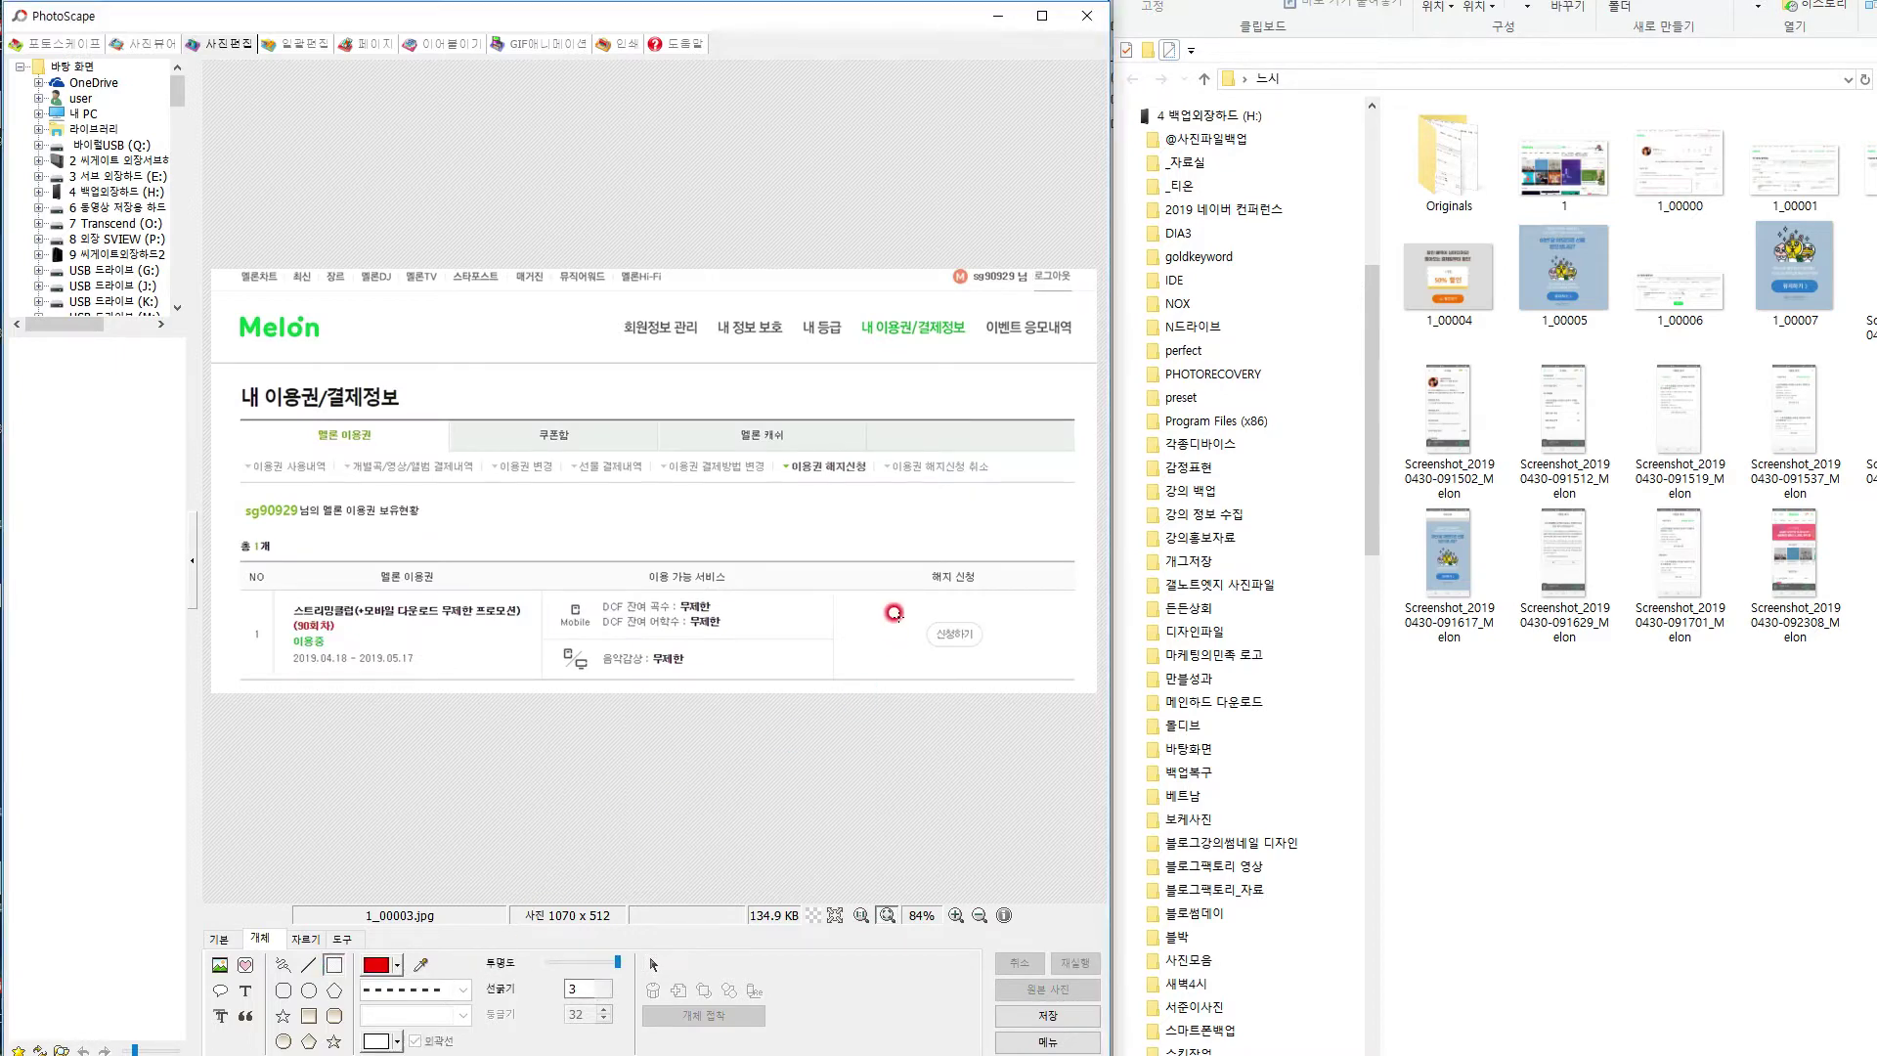
pyautogui.moveTo(864, 594); pyautogui.dragTo(1058, 679)
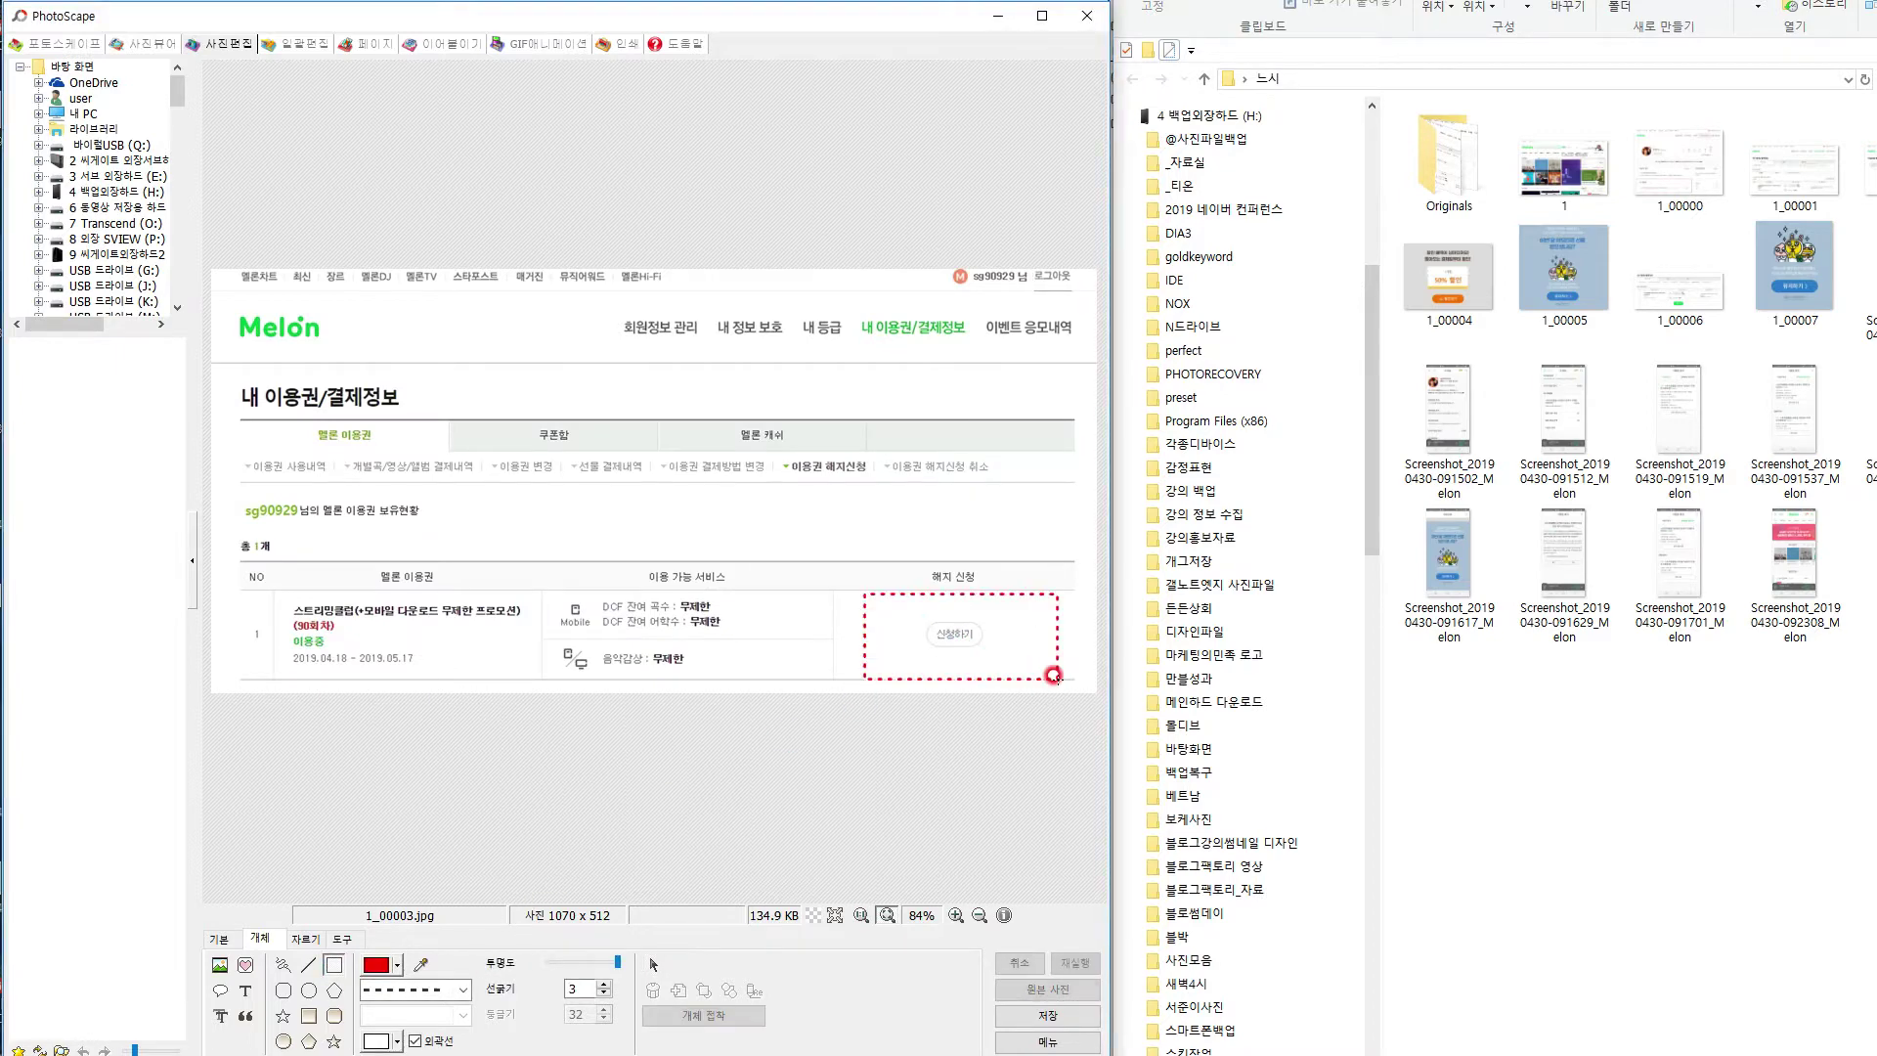
pyautogui.hotkey('ctrl', 's')
pyautogui.click(313, 354)
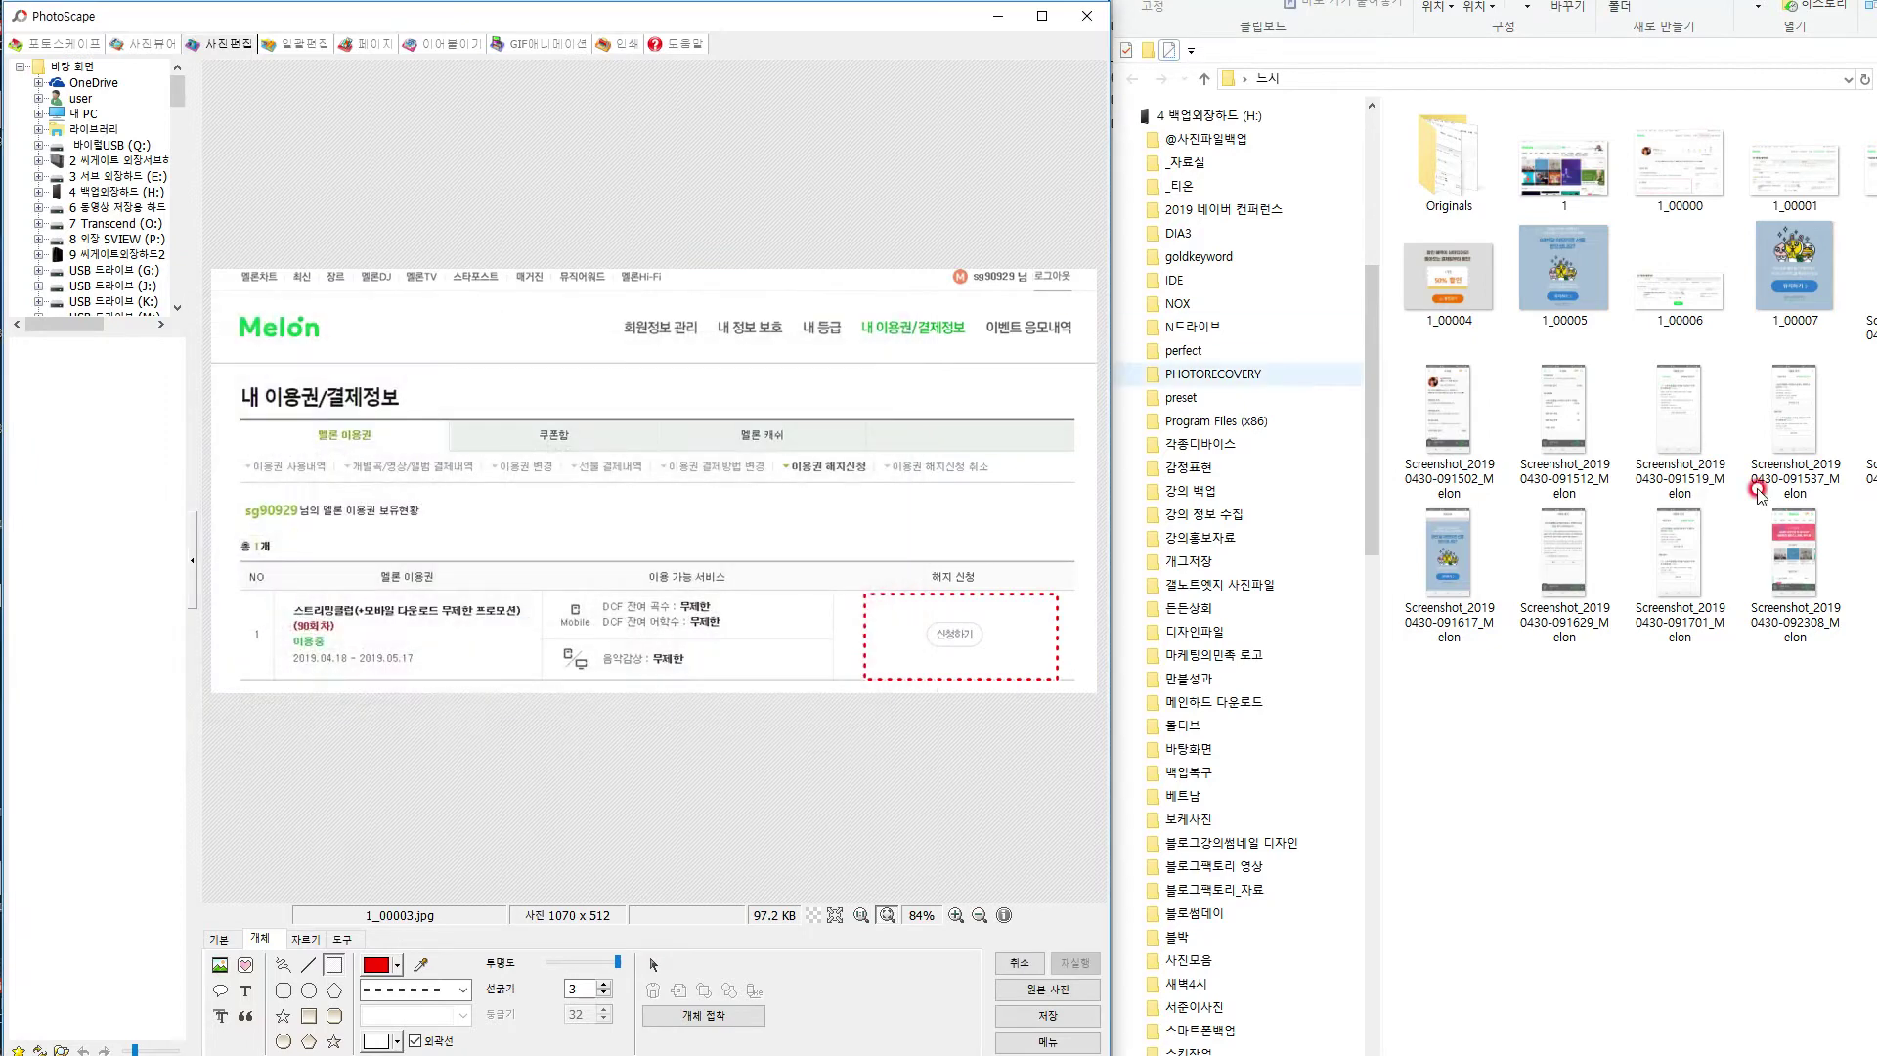
# Open 1_00005, box 혜택 포기하러가기 in red dashes, and save it.
pyautogui.moveTo(1565, 269); pyautogui.dragTo(759, 673)
pyautogui.click(313, 1041)
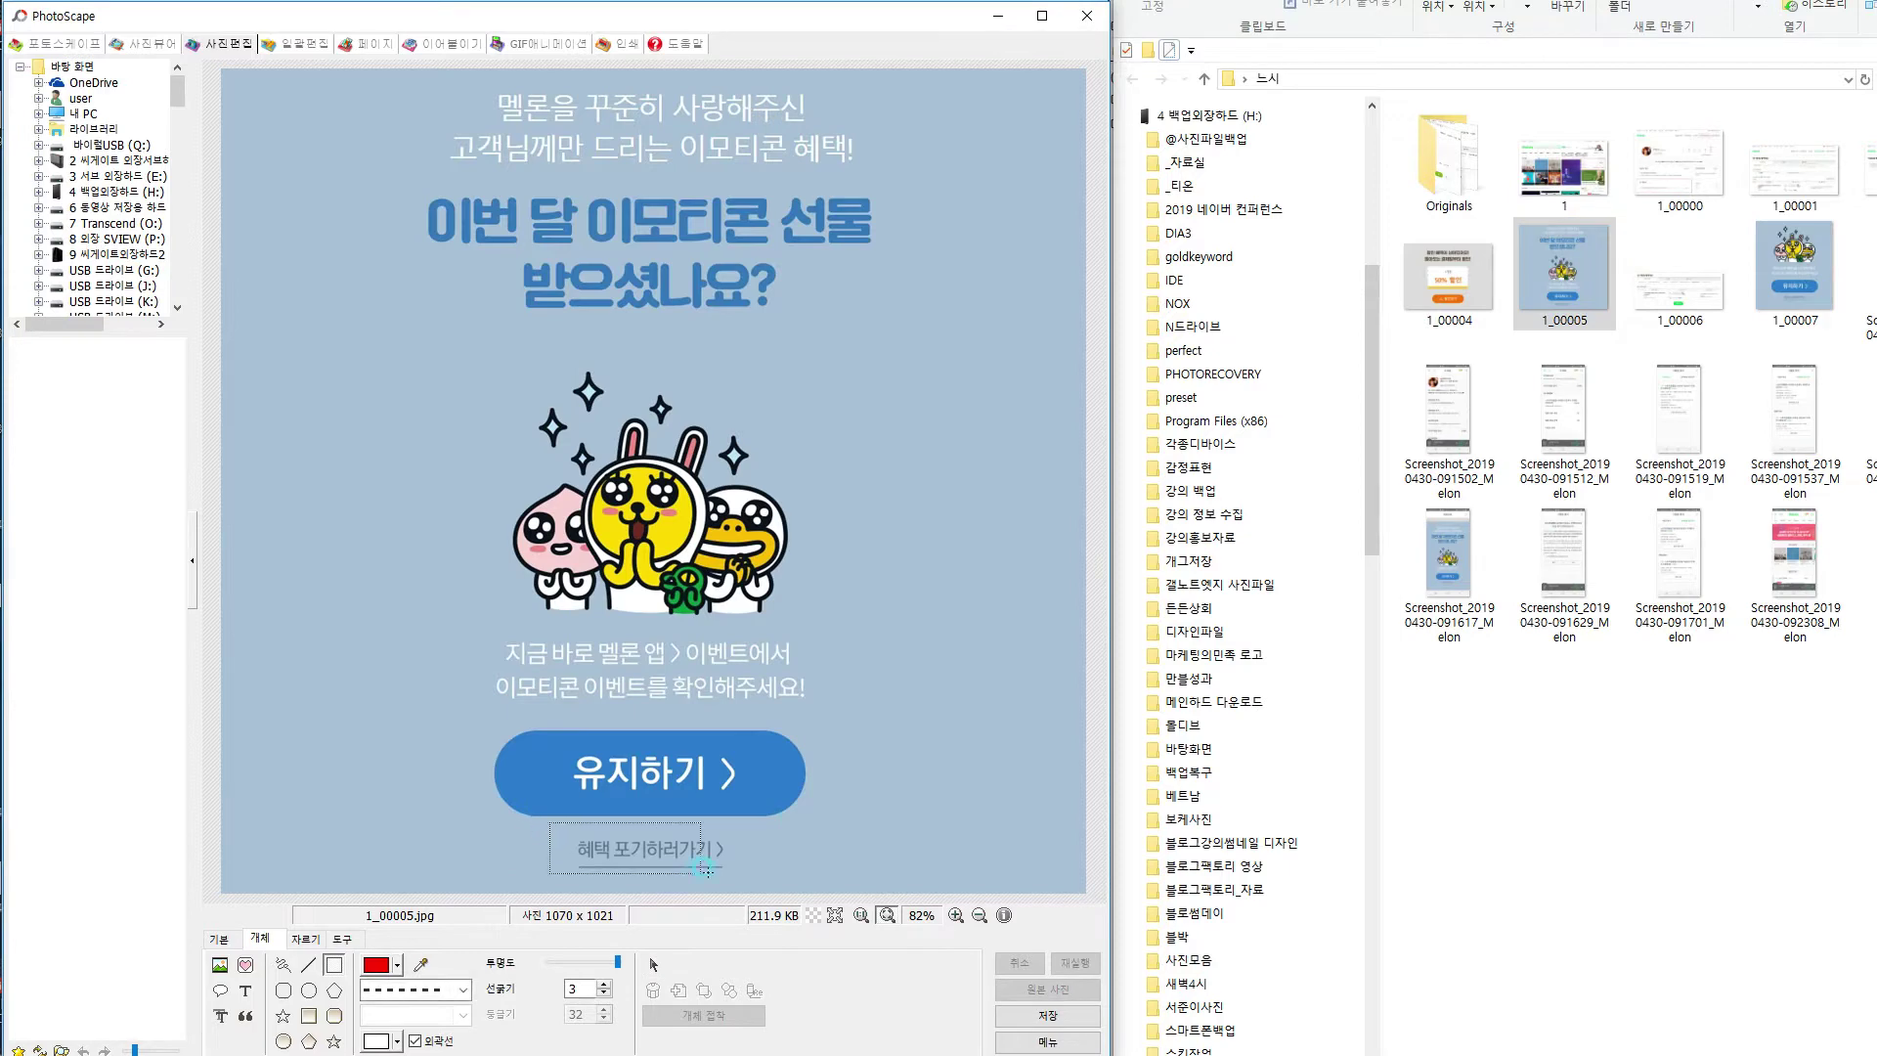
pyautogui.moveTo(740, 882); pyautogui.dragTo(748, 883)
pyautogui.hotkey('ctrl', 's')
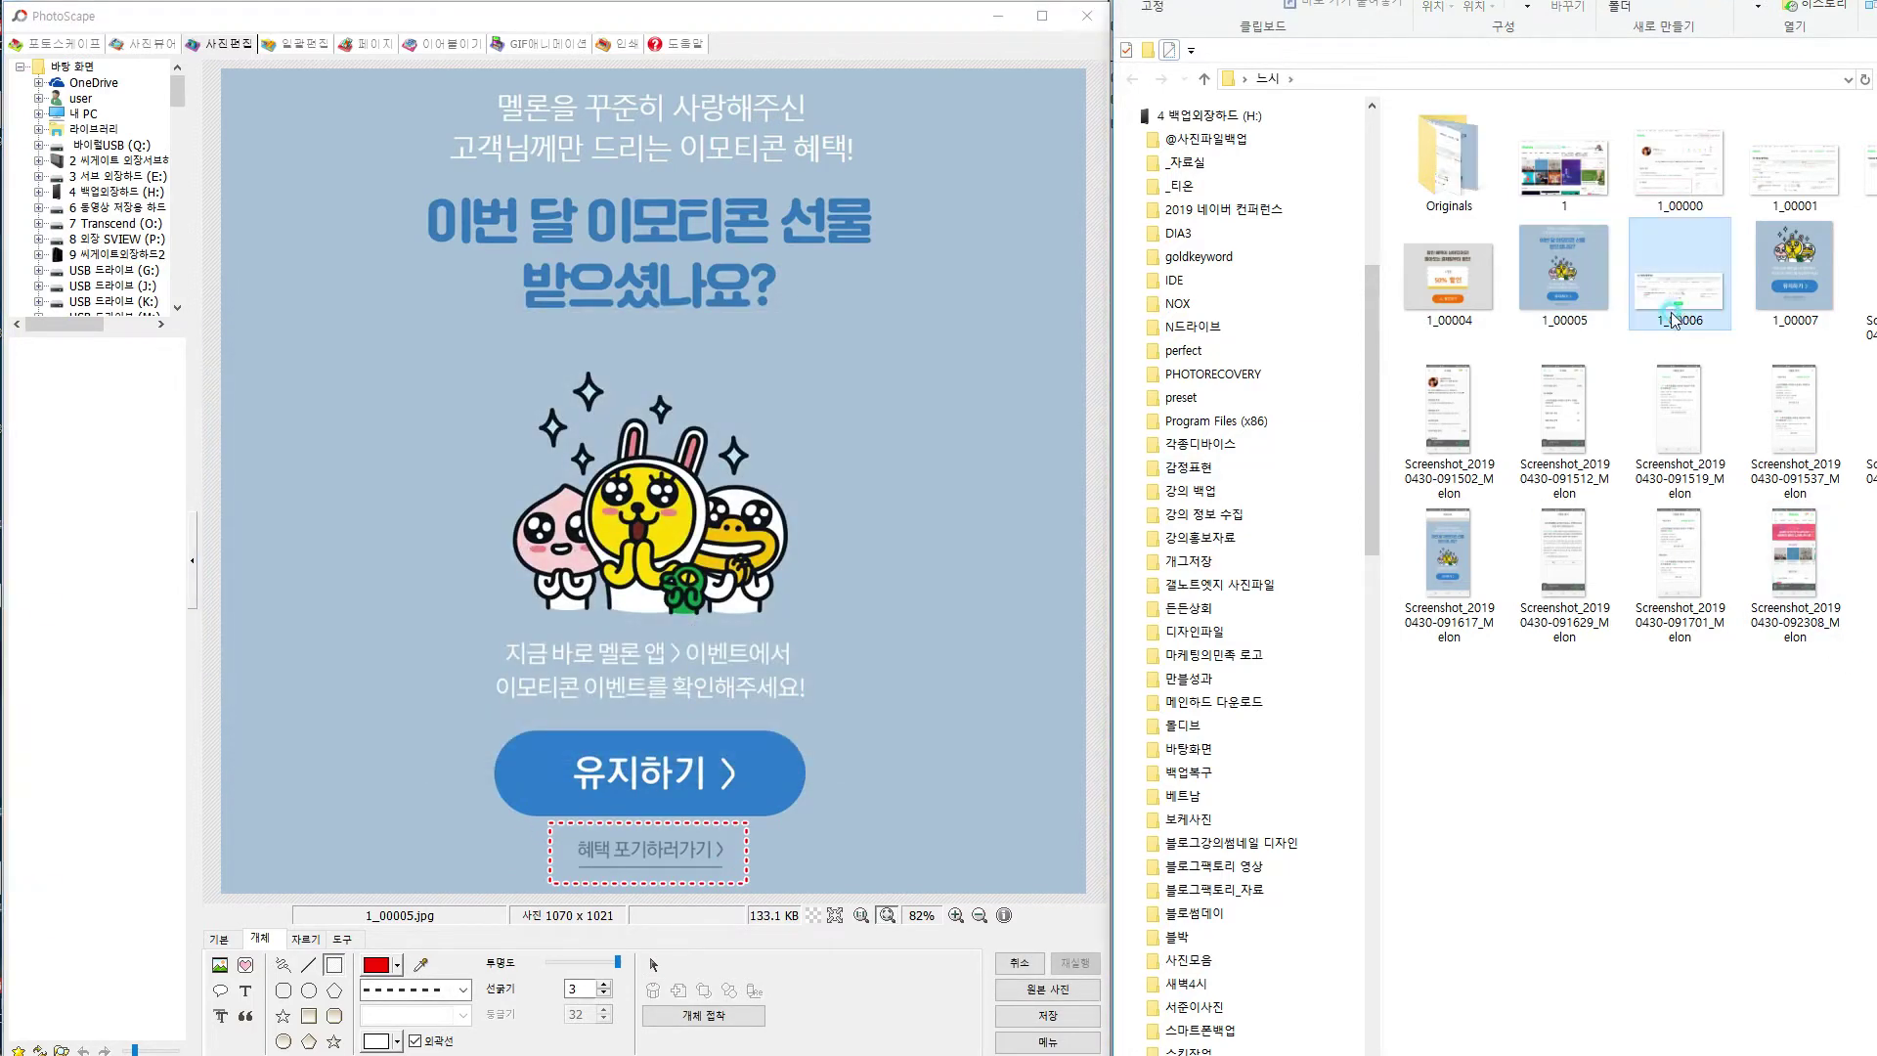
pyautogui.press('pagedown')
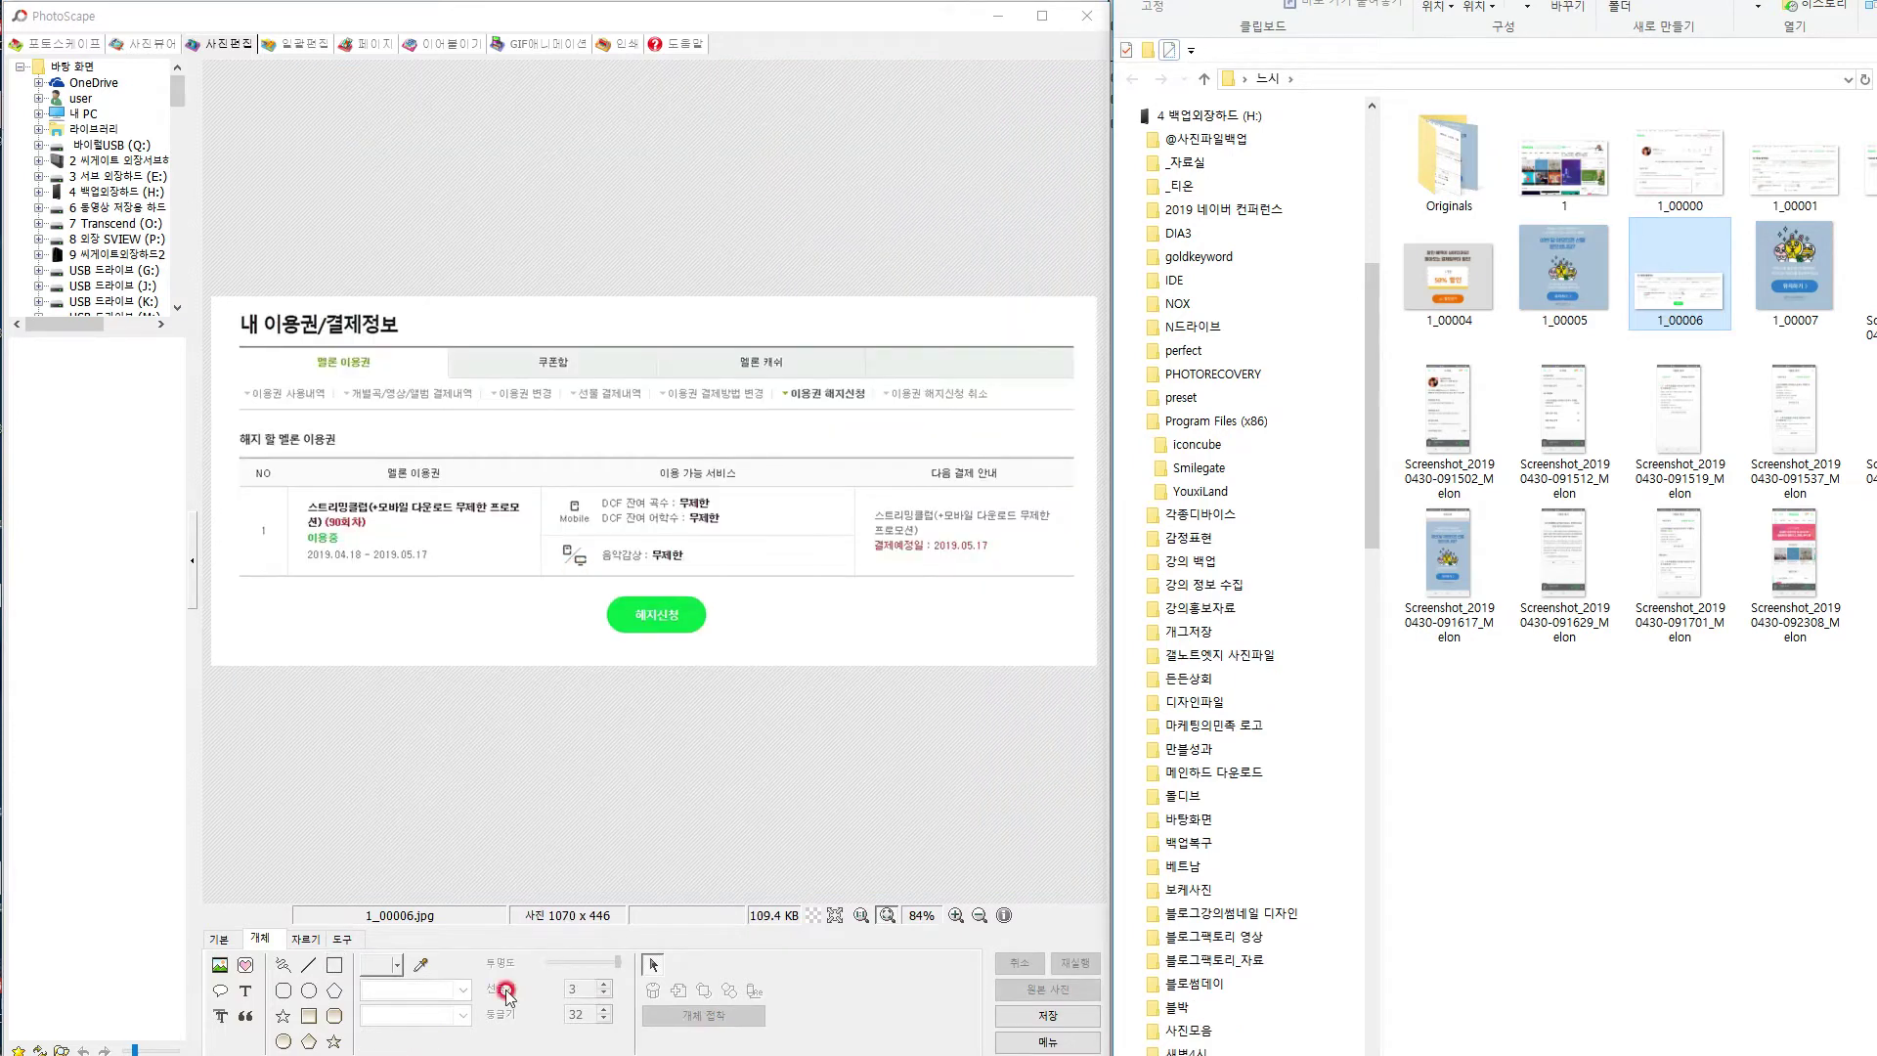
# Box the green 해지신청 button on 1_00006 in red dashes and save.
pyautogui.click(331, 993)
pyautogui.moveTo(570, 577); pyautogui.dragTo(764, 654)
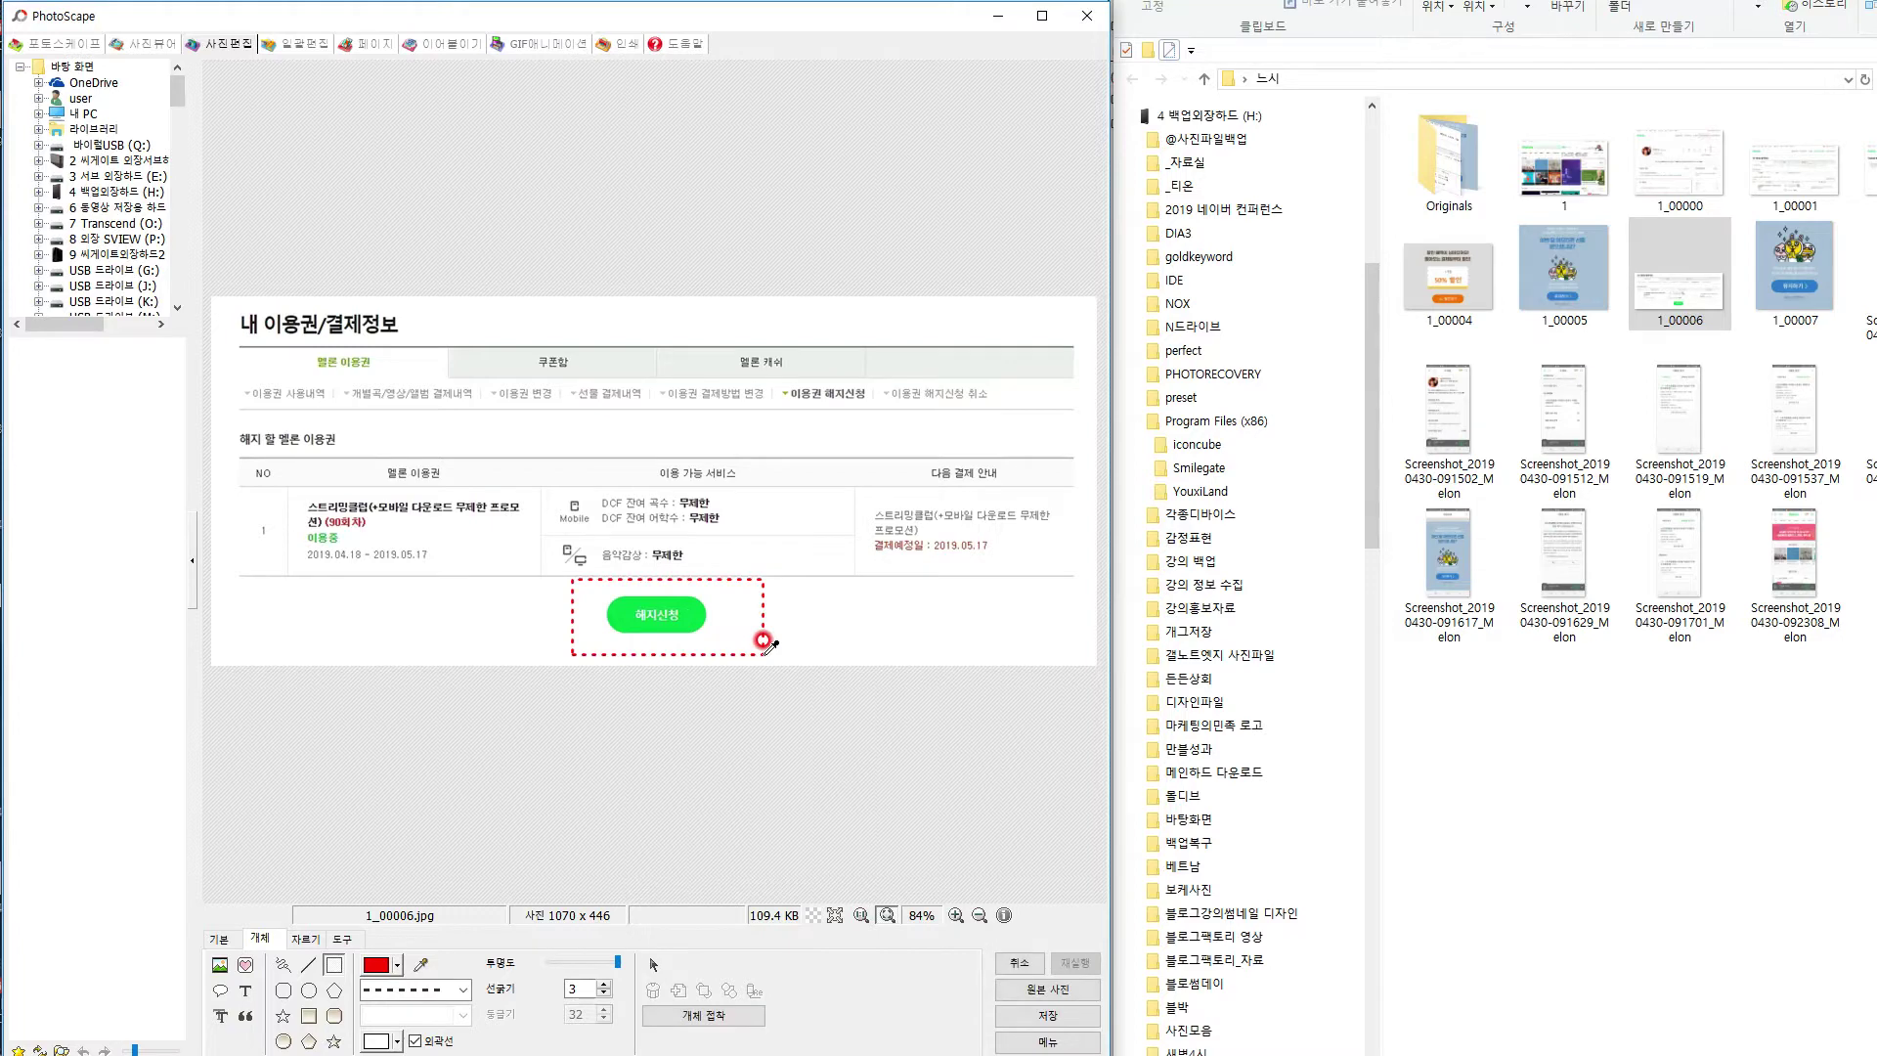
pyautogui.hotkey('ctrl', 's')
pyautogui.click(401, 378)
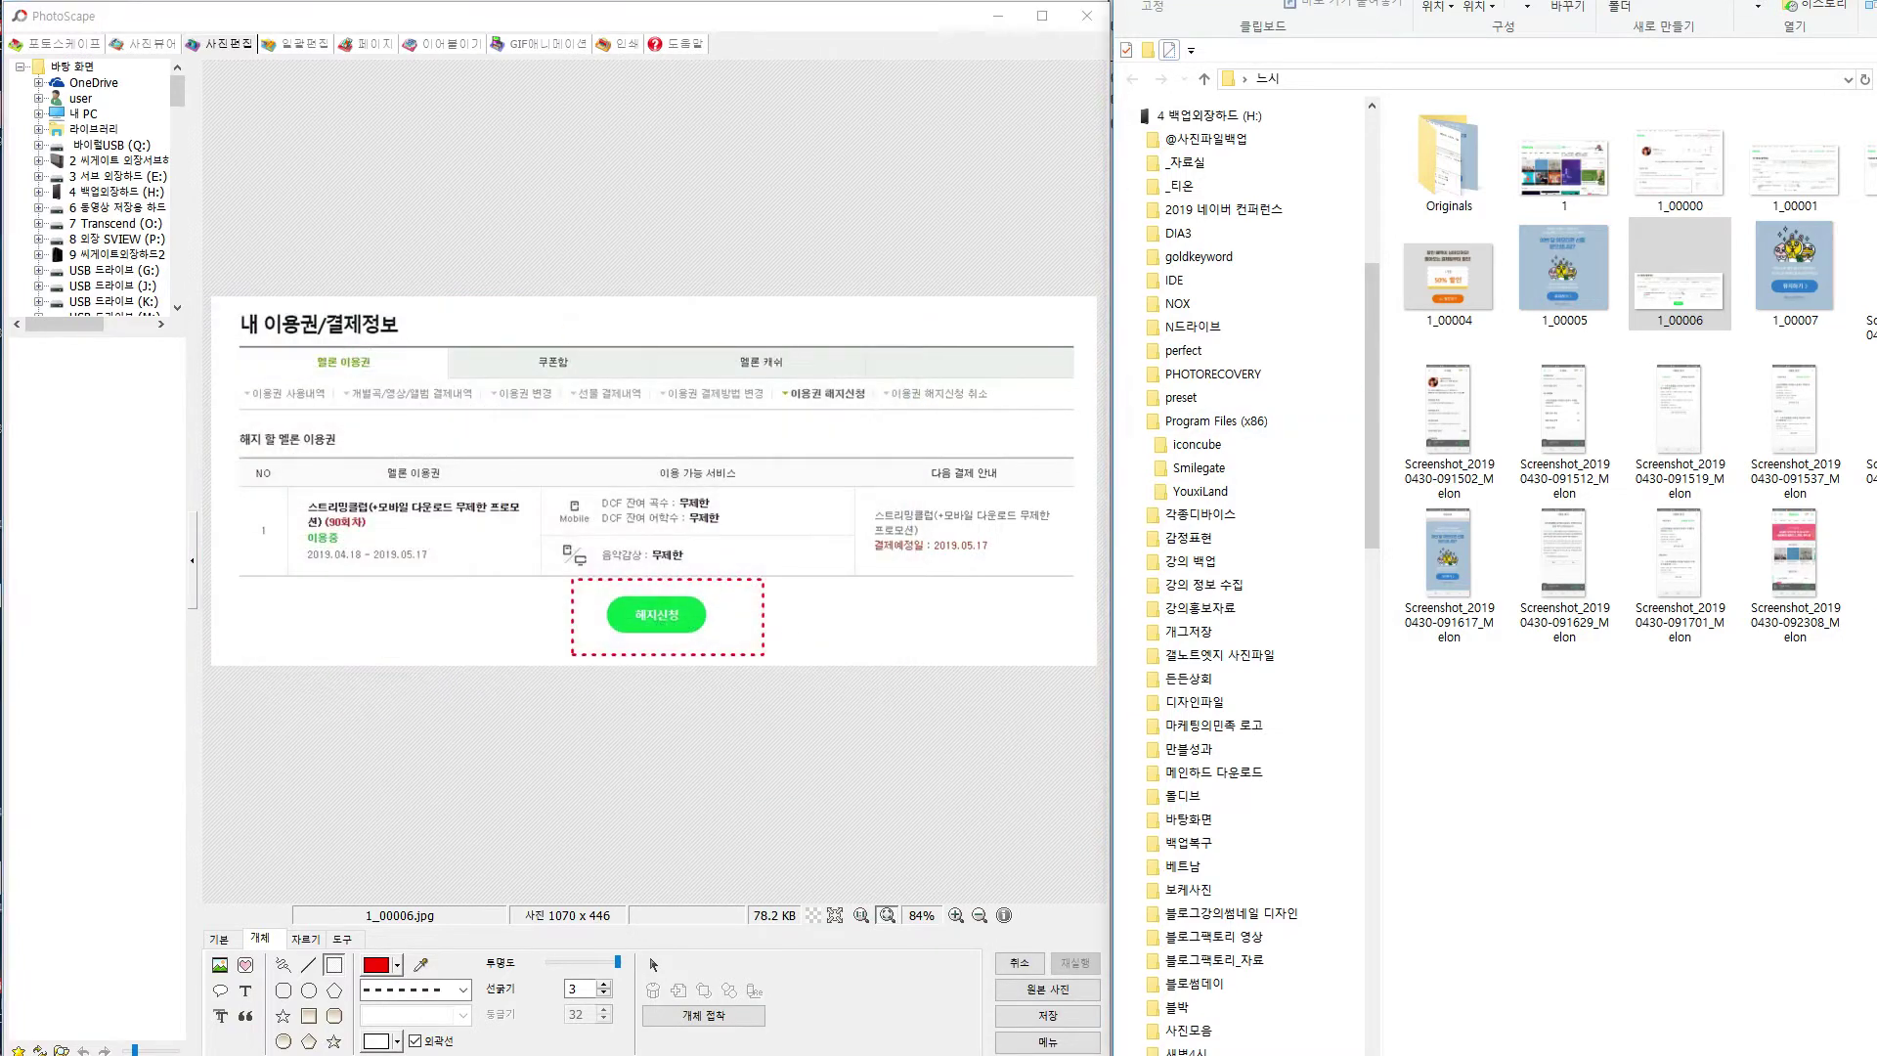
pyautogui.moveTo(1868, 283); pyautogui.dragTo(680, 520)
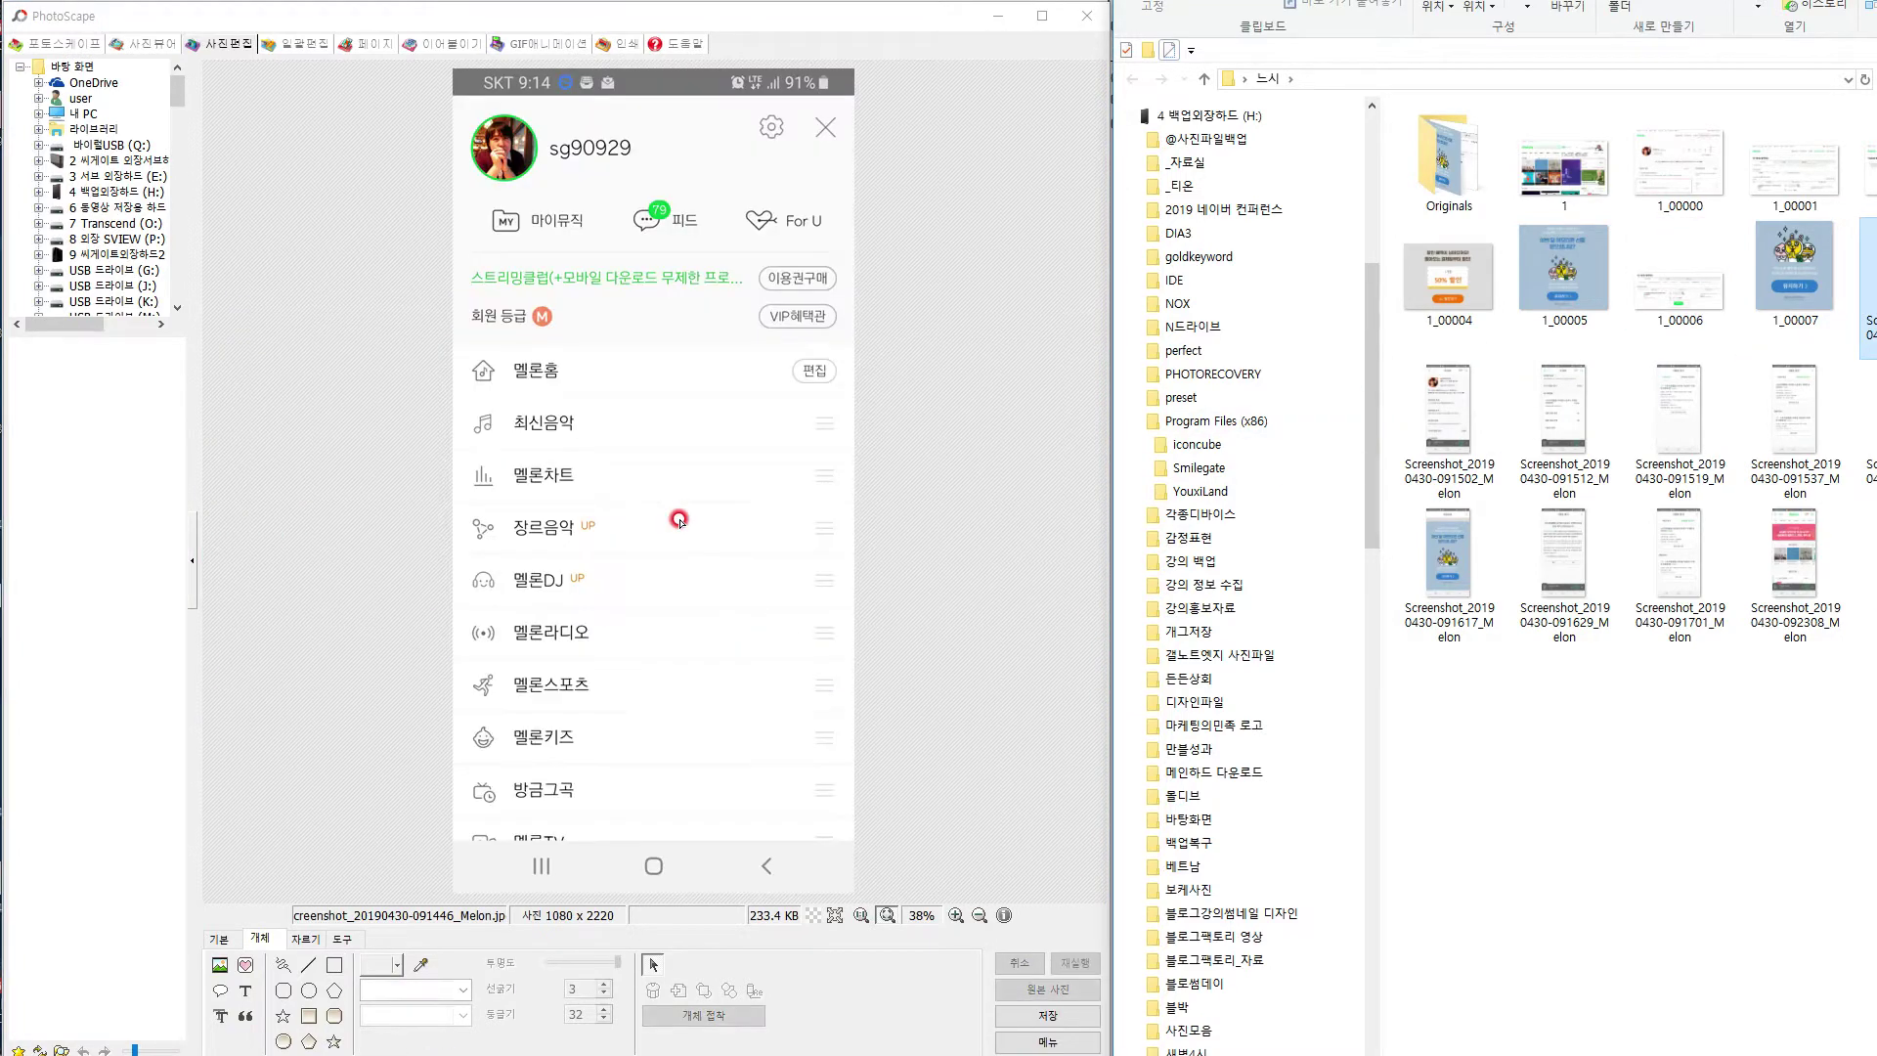
# Box the settings gear and the 내 정보 row in red dashes on the phone screenshot, saving each.
pyautogui.click(335, 968)
pyautogui.moveTo(747, 104); pyautogui.dragTo(796, 153)
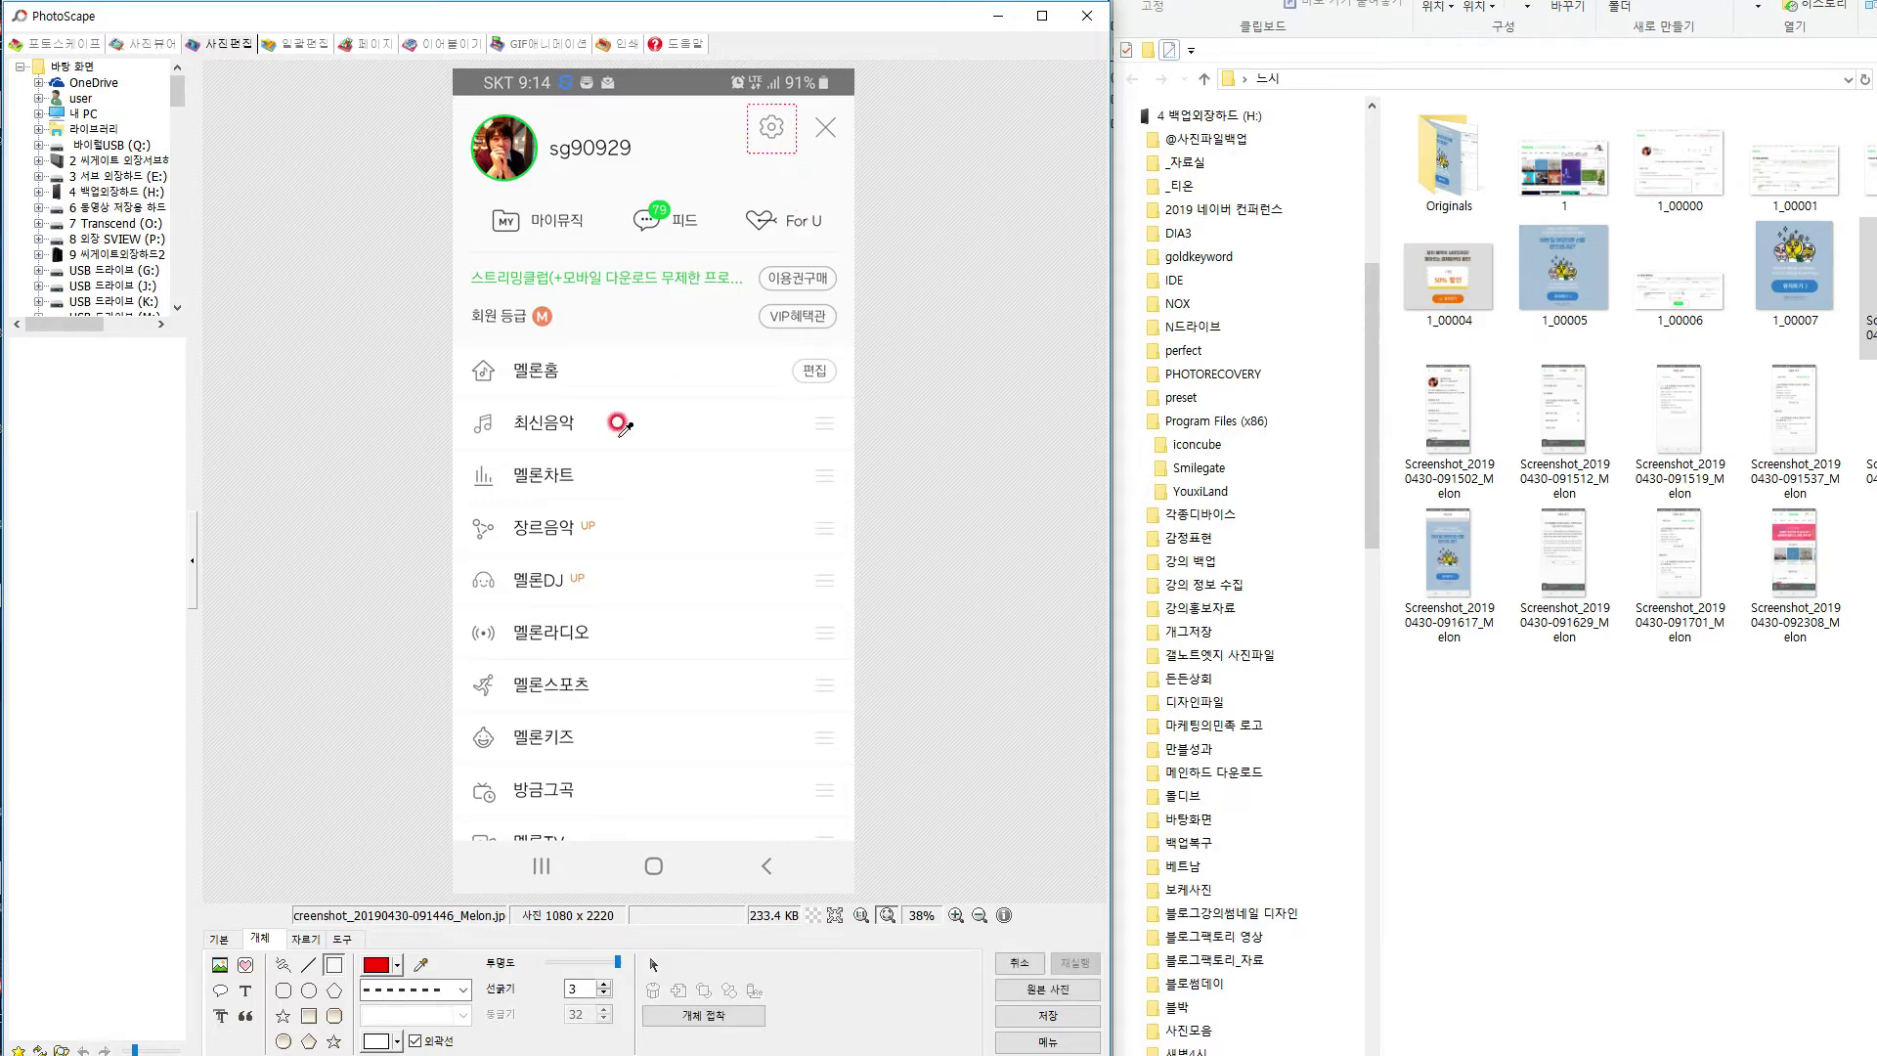
pyautogui.hotkey('ctrl', 's')
pyautogui.click(300, 350)
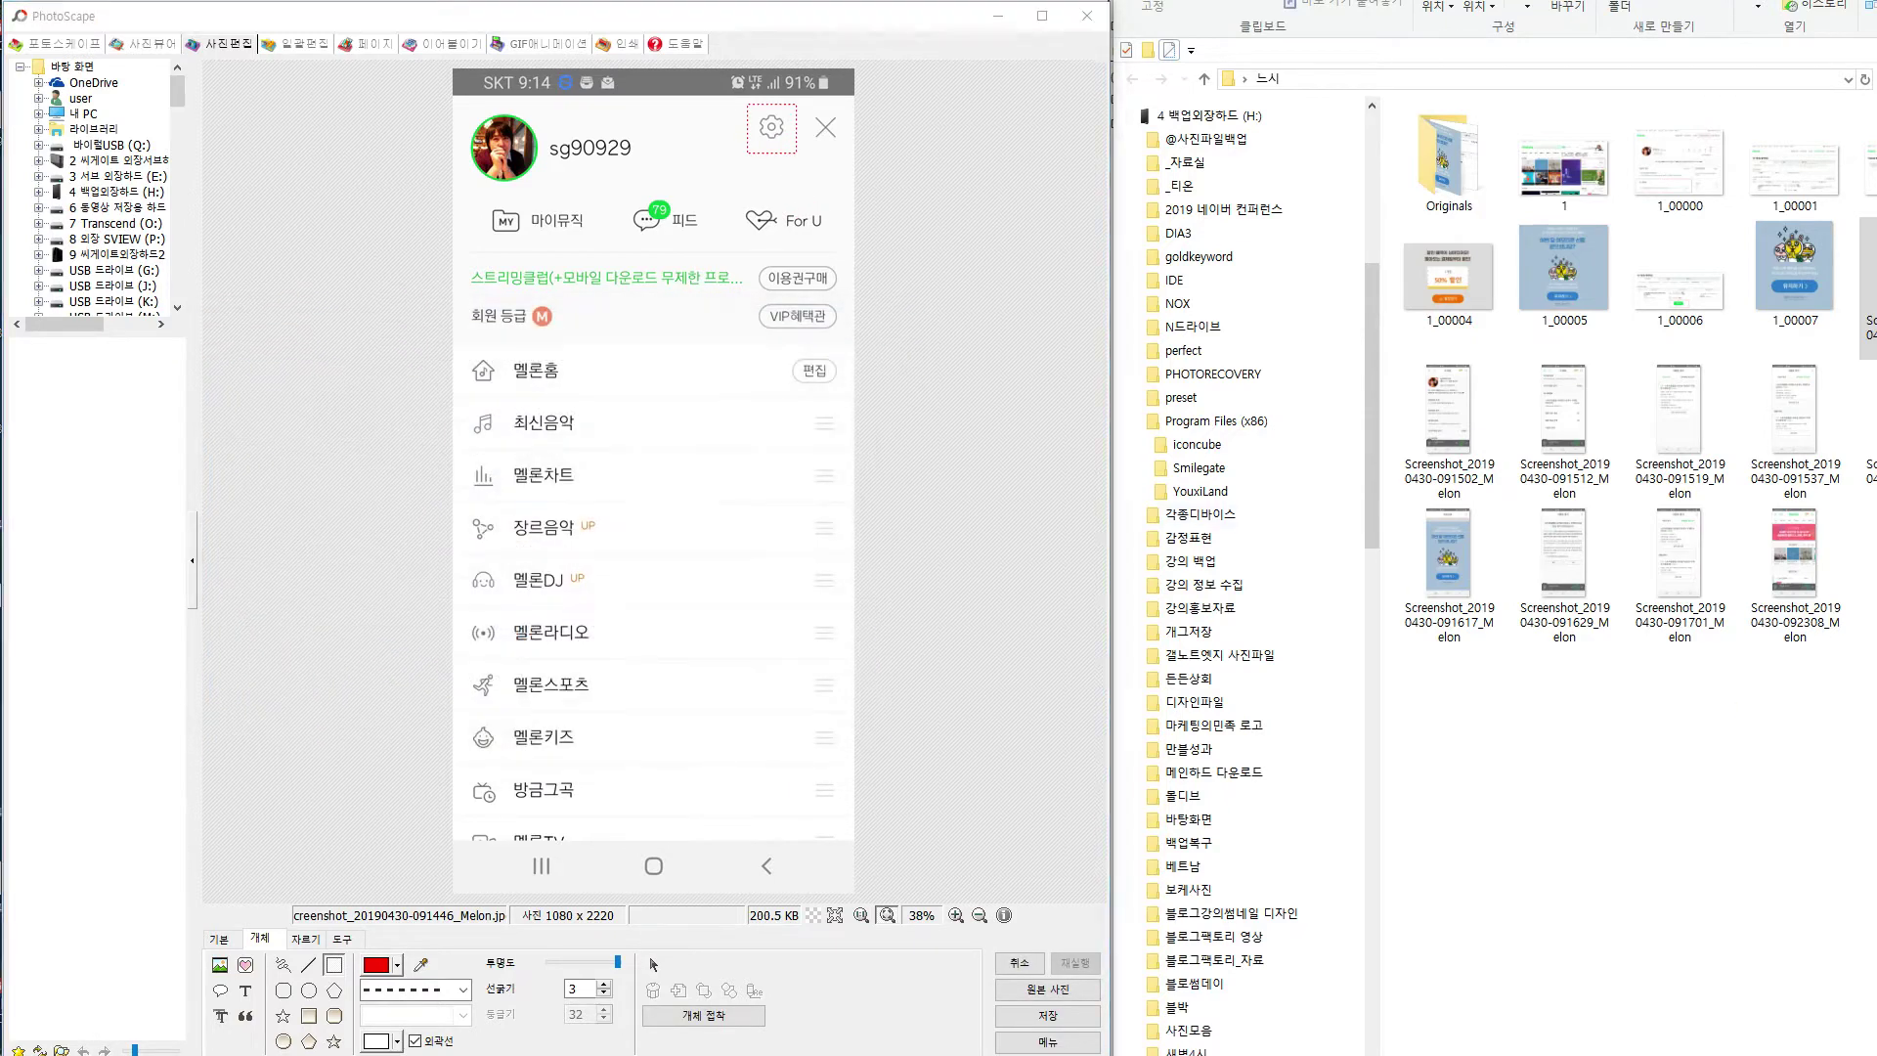
pyautogui.scroll(-1, 731, 547)
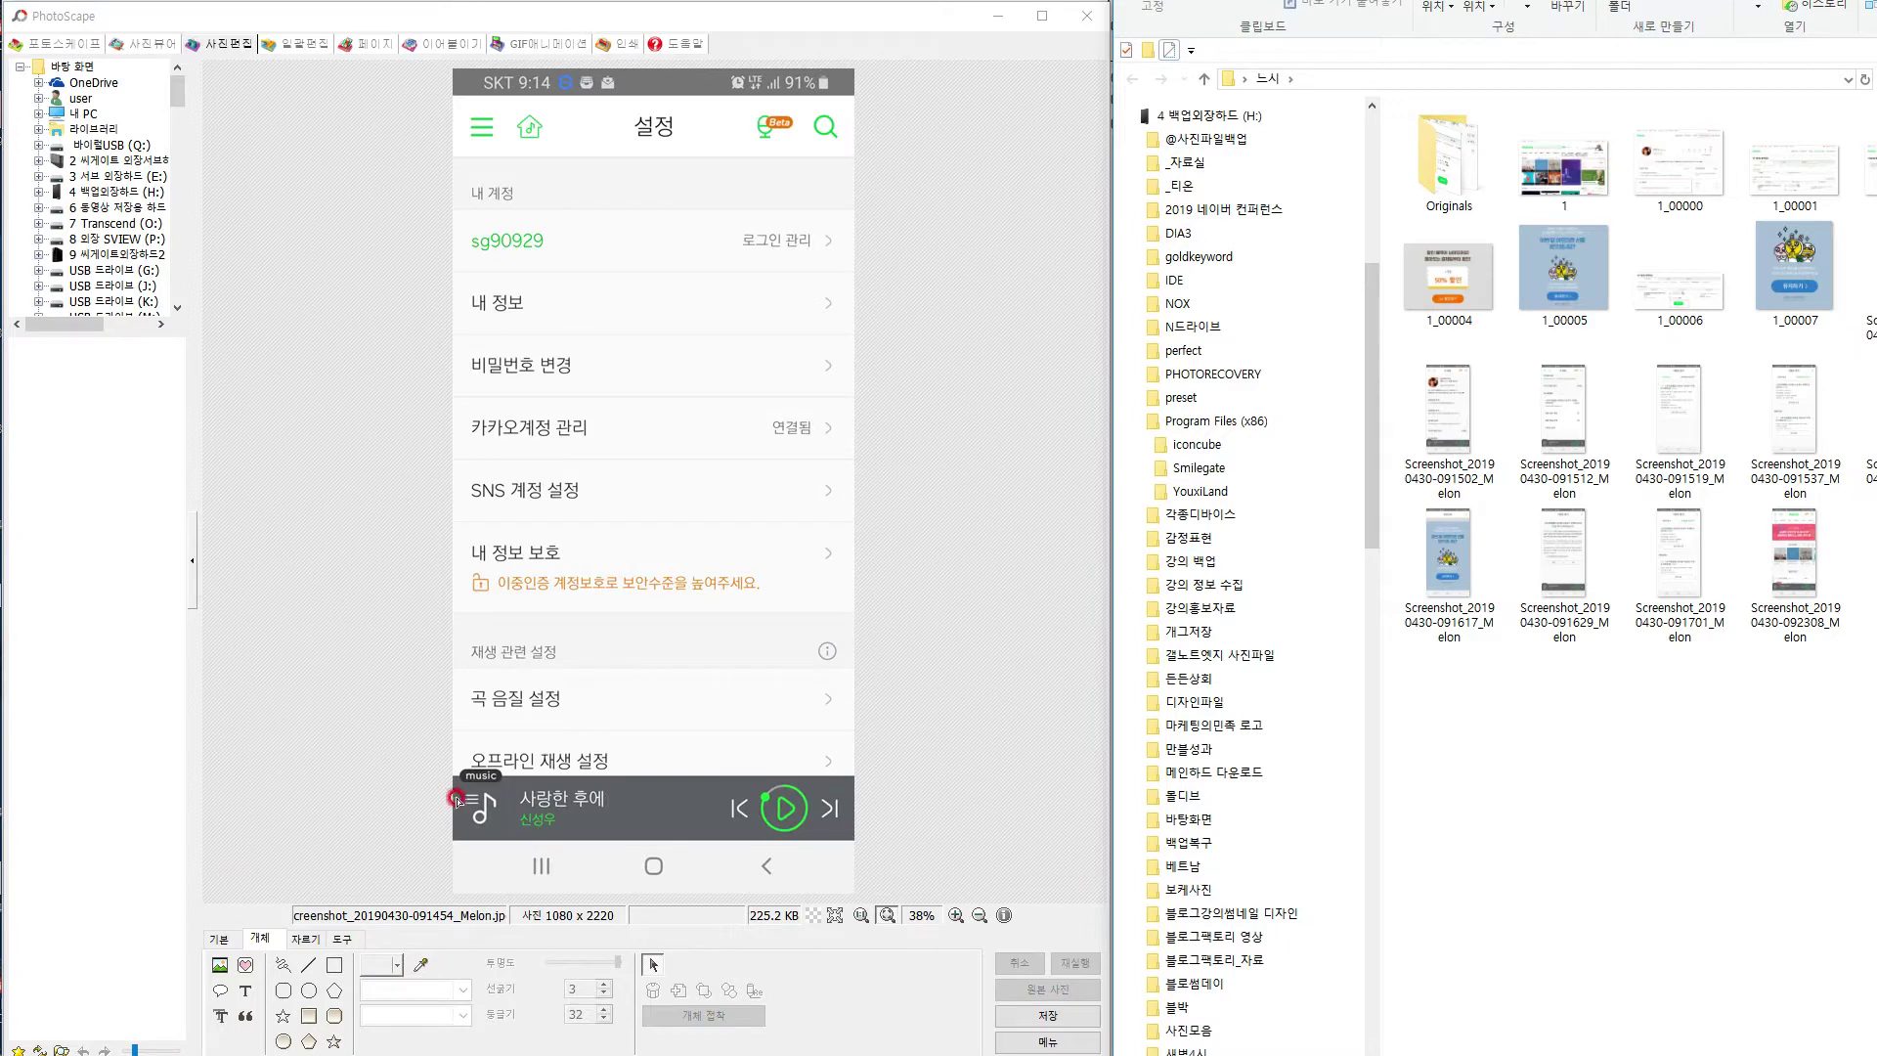
pyautogui.click(335, 966)
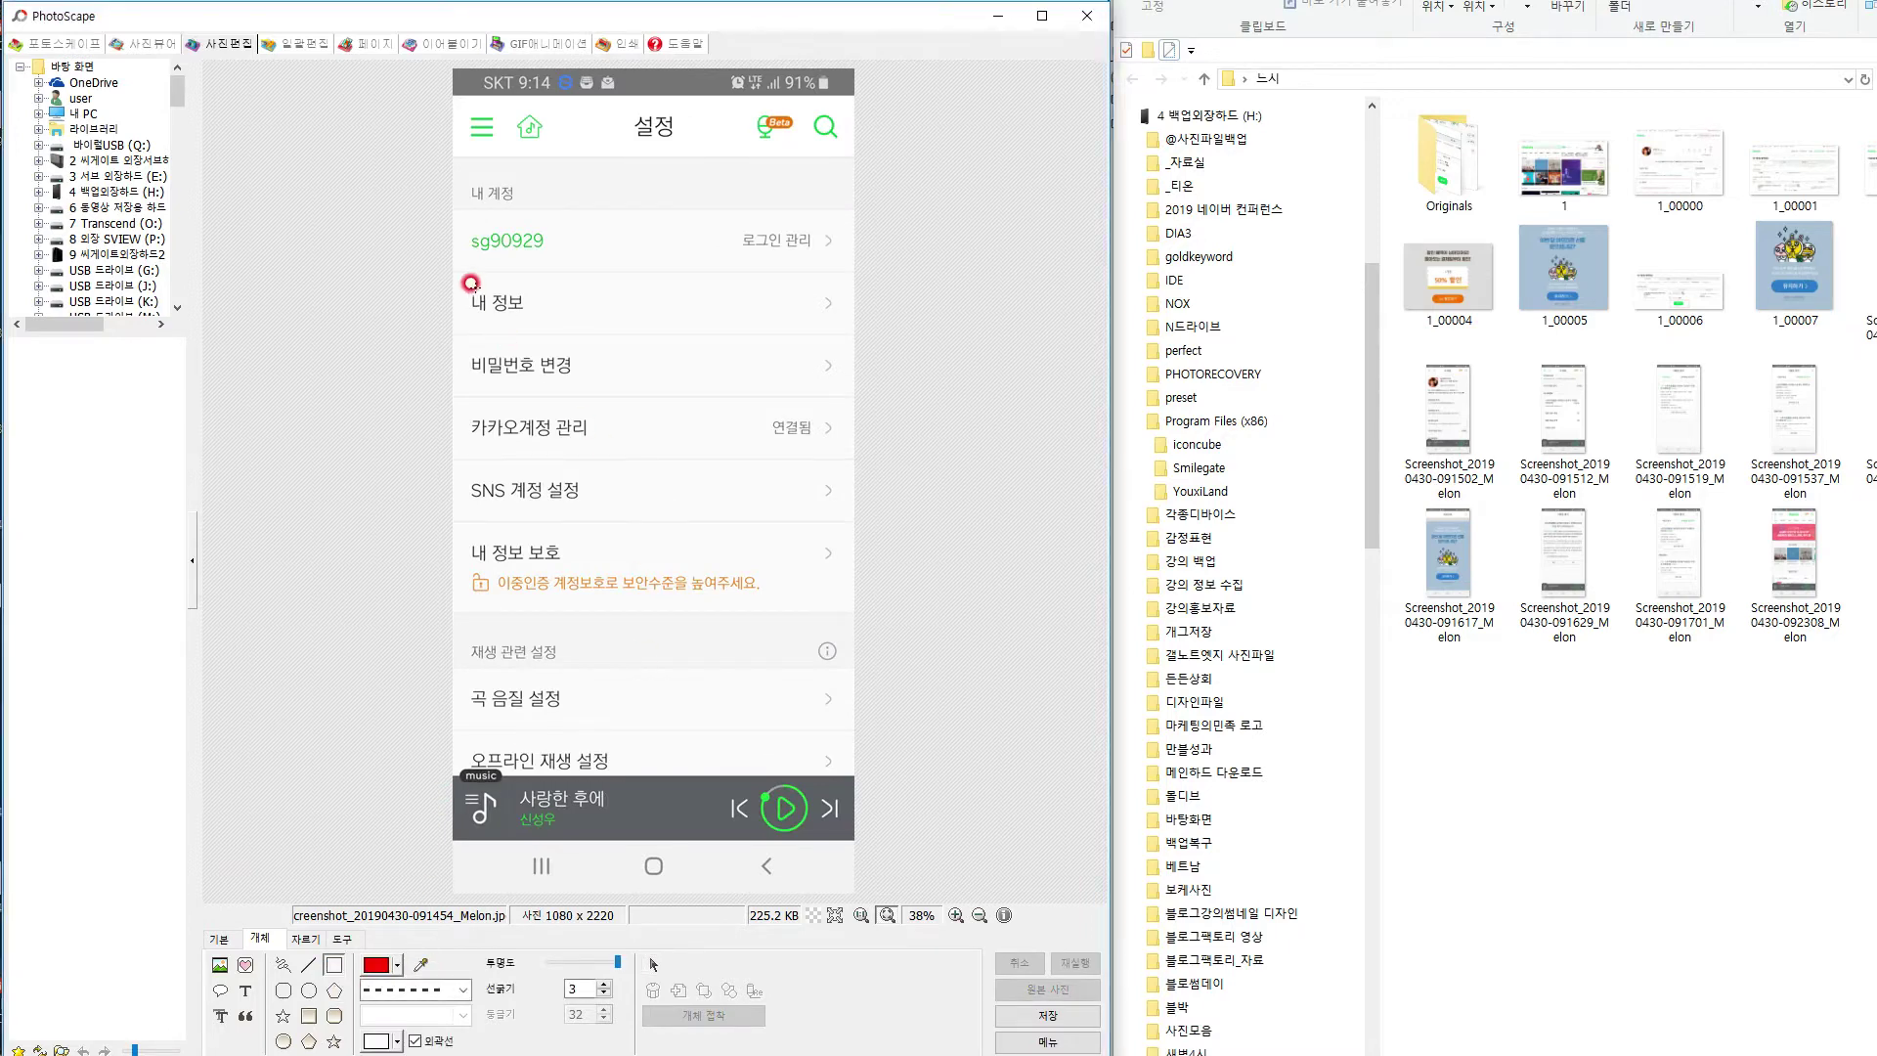
pyautogui.moveTo(454, 269)
pyautogui.mouseDown()
pyautogui.moveTo(555, 338)
pyautogui.moveTo(700, 314)
pyautogui.moveTo(718, 338)
pyautogui.mouseUp()
pyautogui.hotkey('ctrl', 's')
pyautogui.click(264, 363)
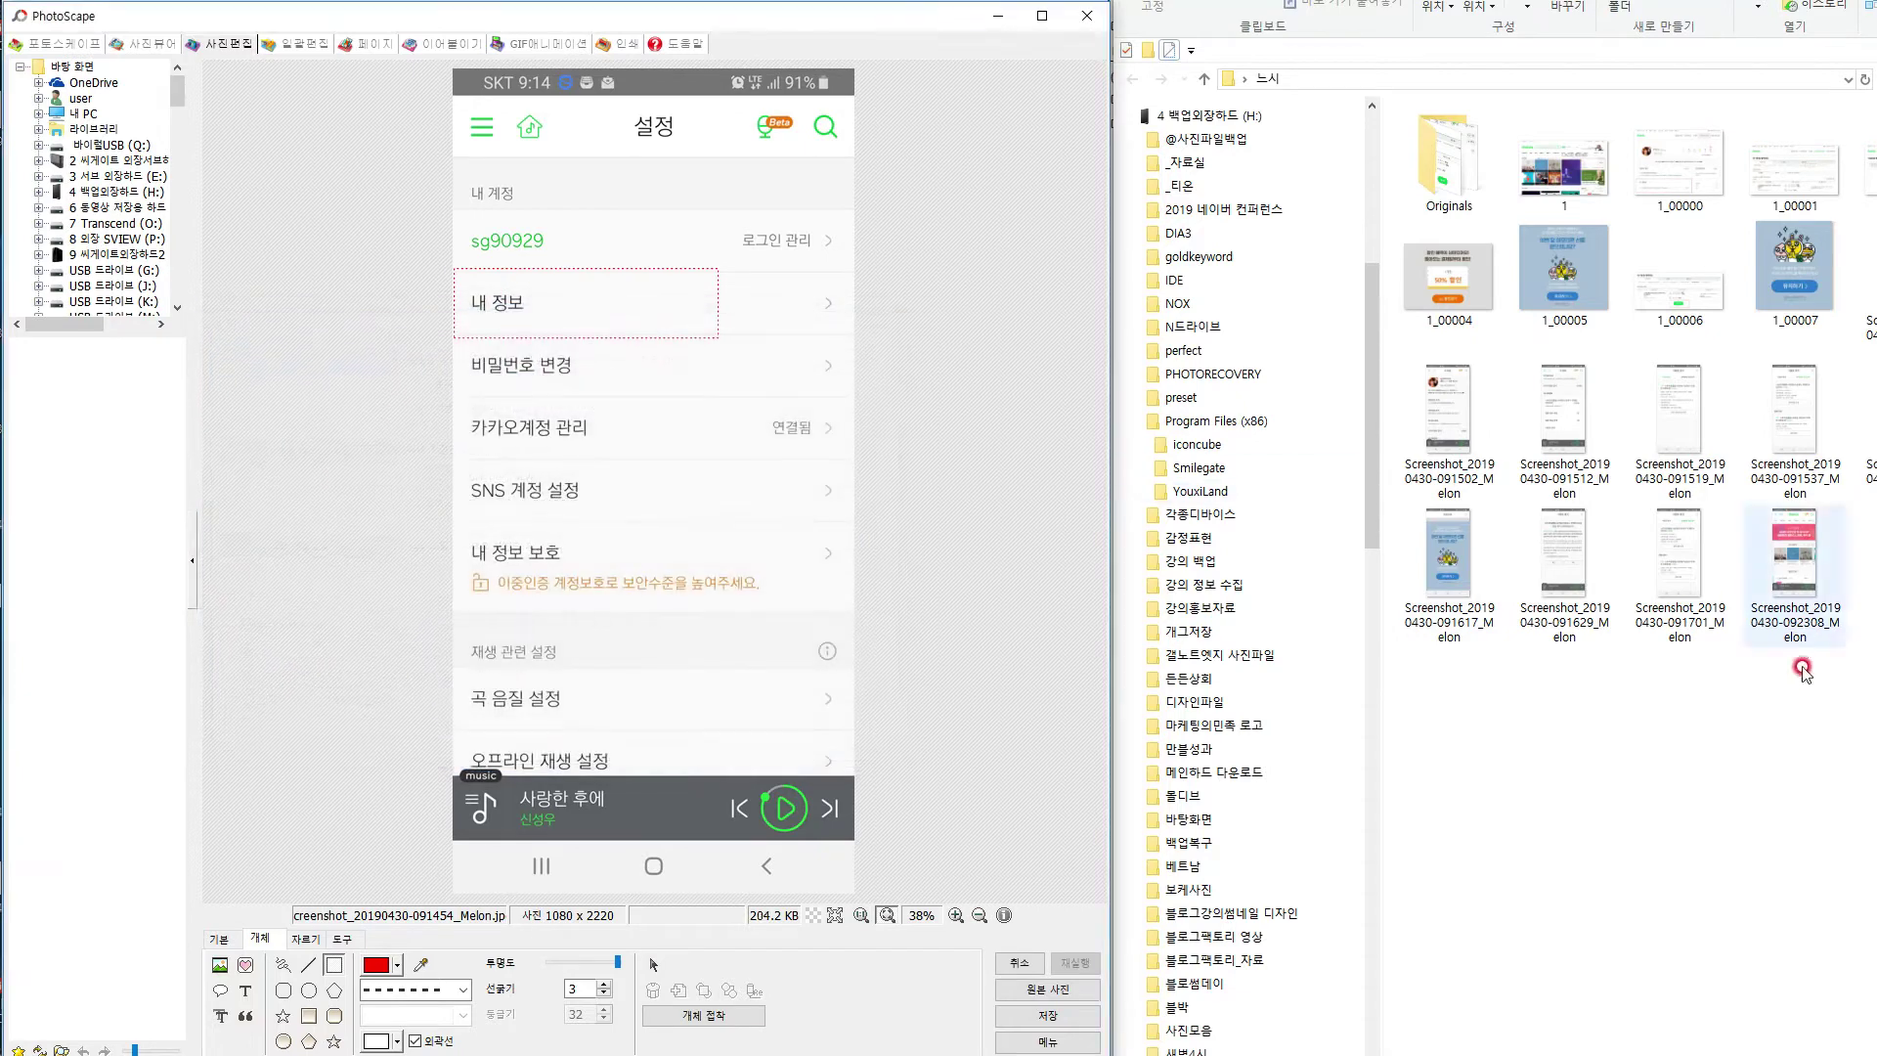
# Open the 내 정보 page screenshot and draw a red dashed downward arrow down its right side.
pyautogui.moveTo(1464, 445); pyautogui.dragTo(782, 418)
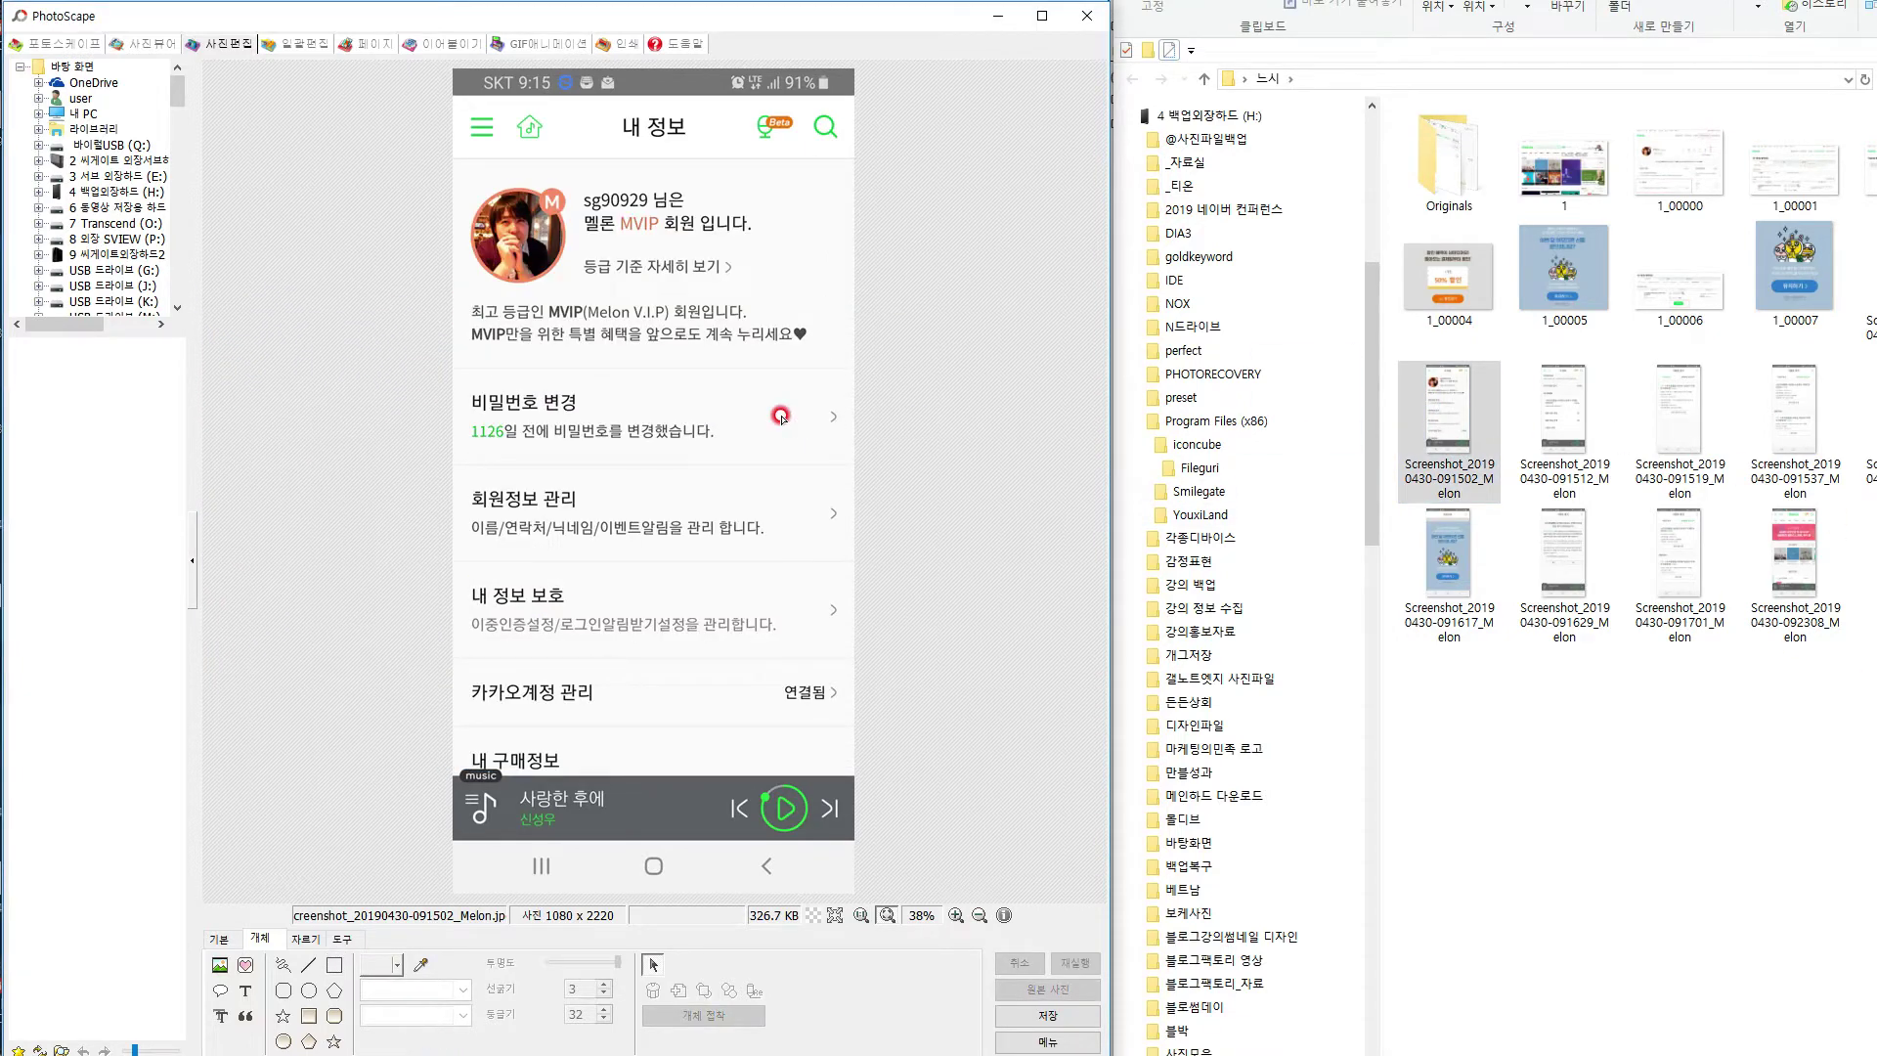
pyautogui.click(307, 966)
pyautogui.click(442, 1016)
pyautogui.click(415, 1050)
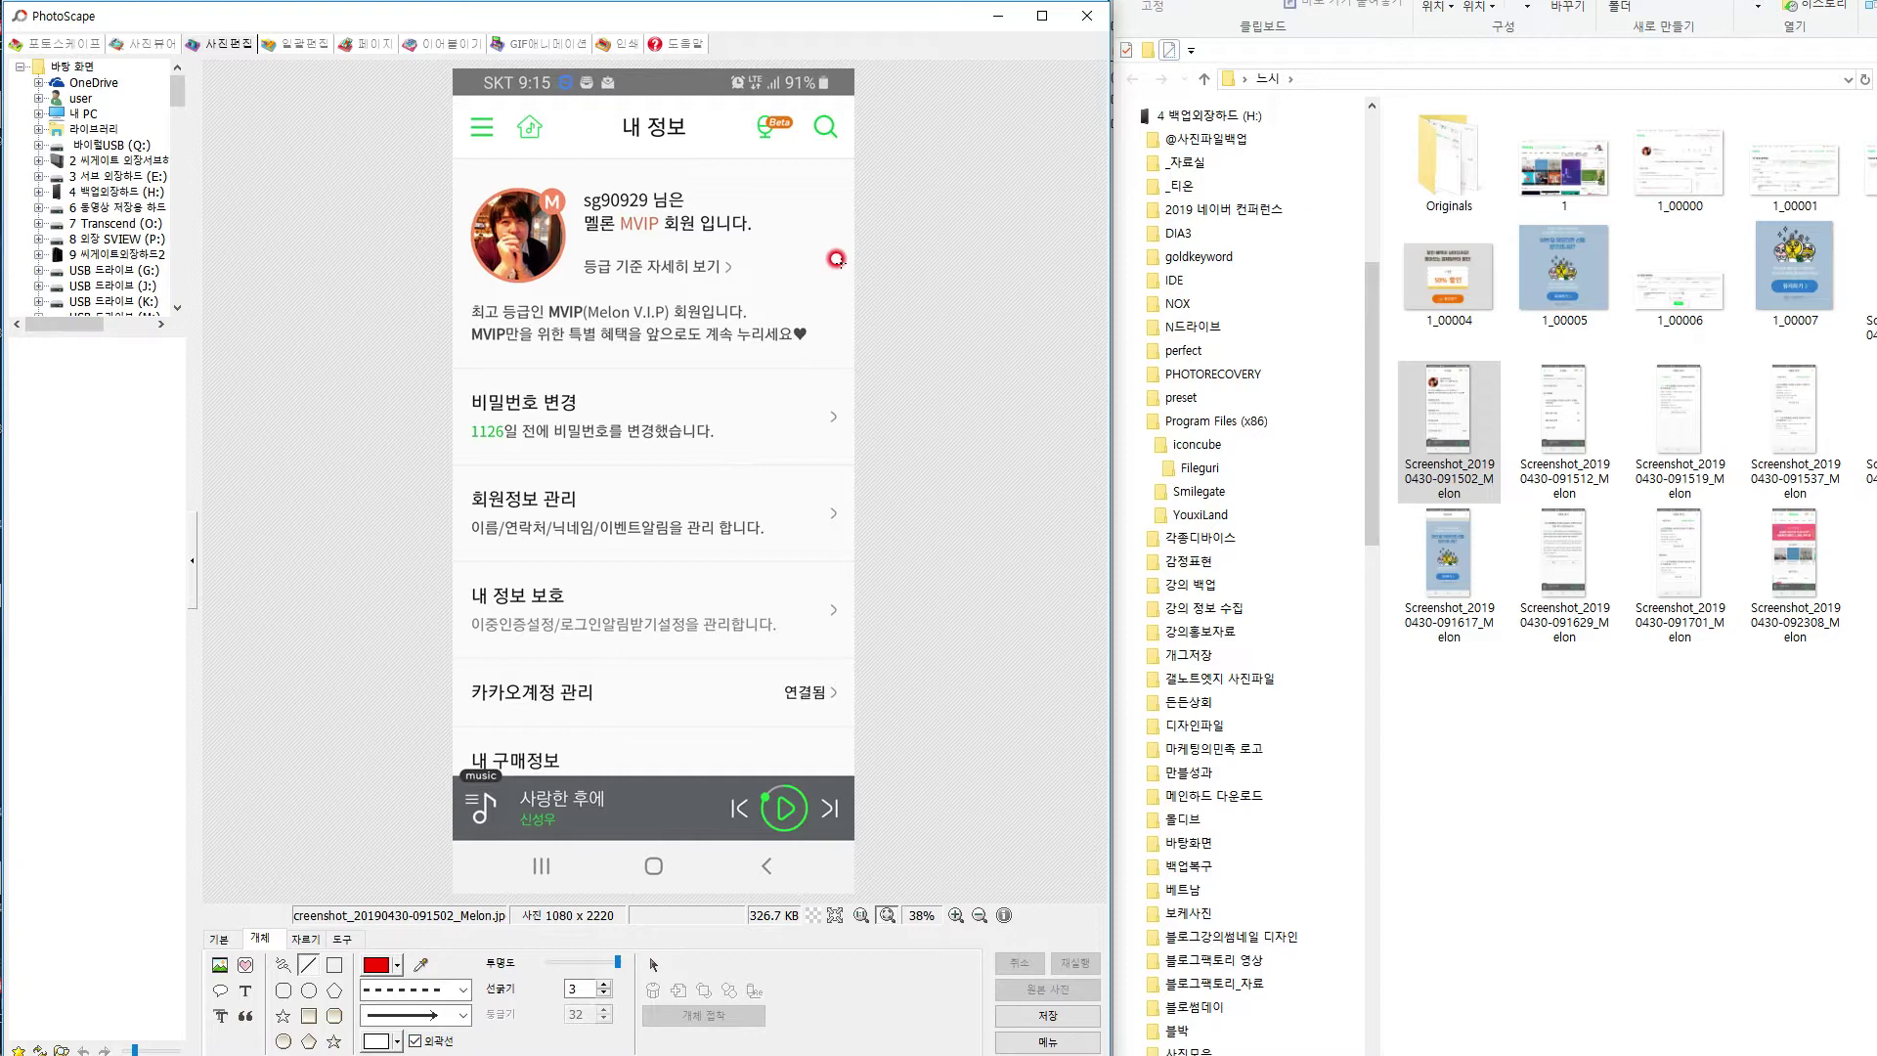
pyautogui.moveTo(834, 246); pyautogui.dragTo(804, 603)
pyautogui.moveTo(814, 726); pyautogui.dragTo(814, 727)
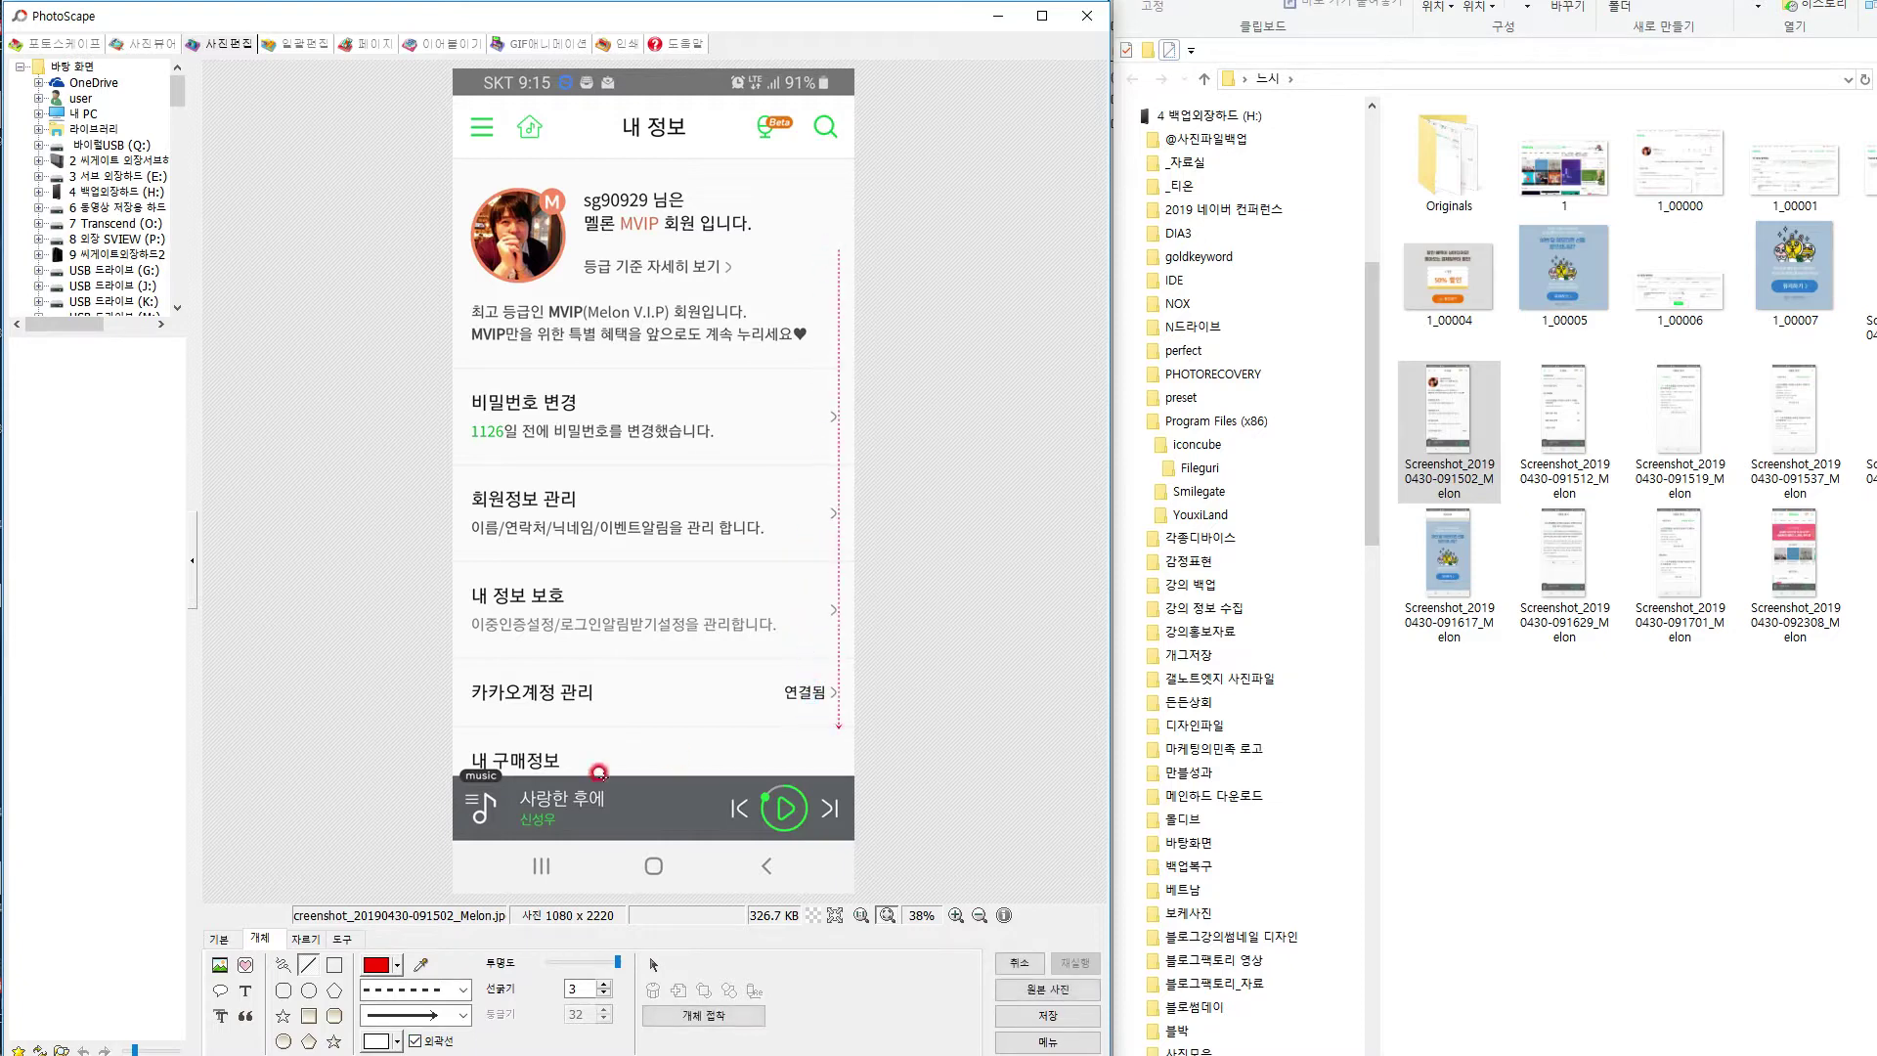
# Add the size-80 caption '밑으로 쭈욱 내려주세요' above 비밀번호 변경.
pyautogui.click(282, 978)
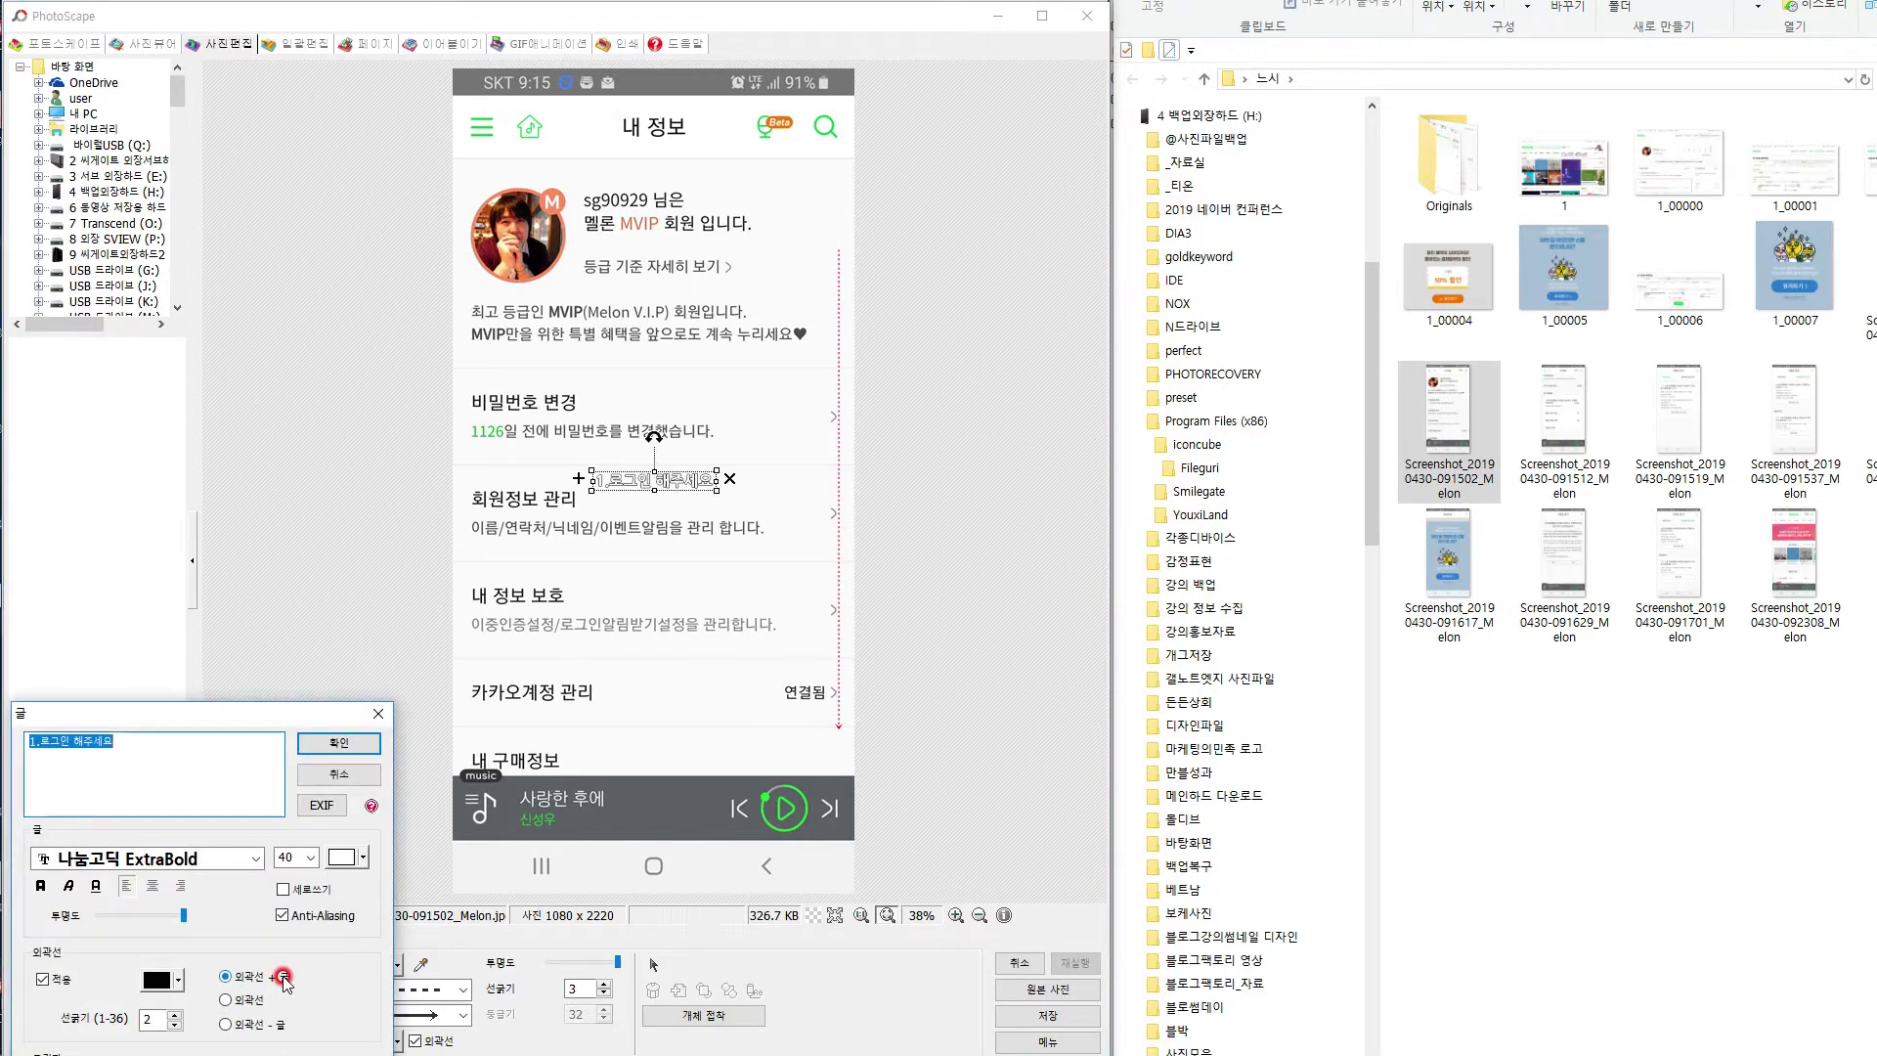
pyautogui.write('밑으로 쭈욱 ')
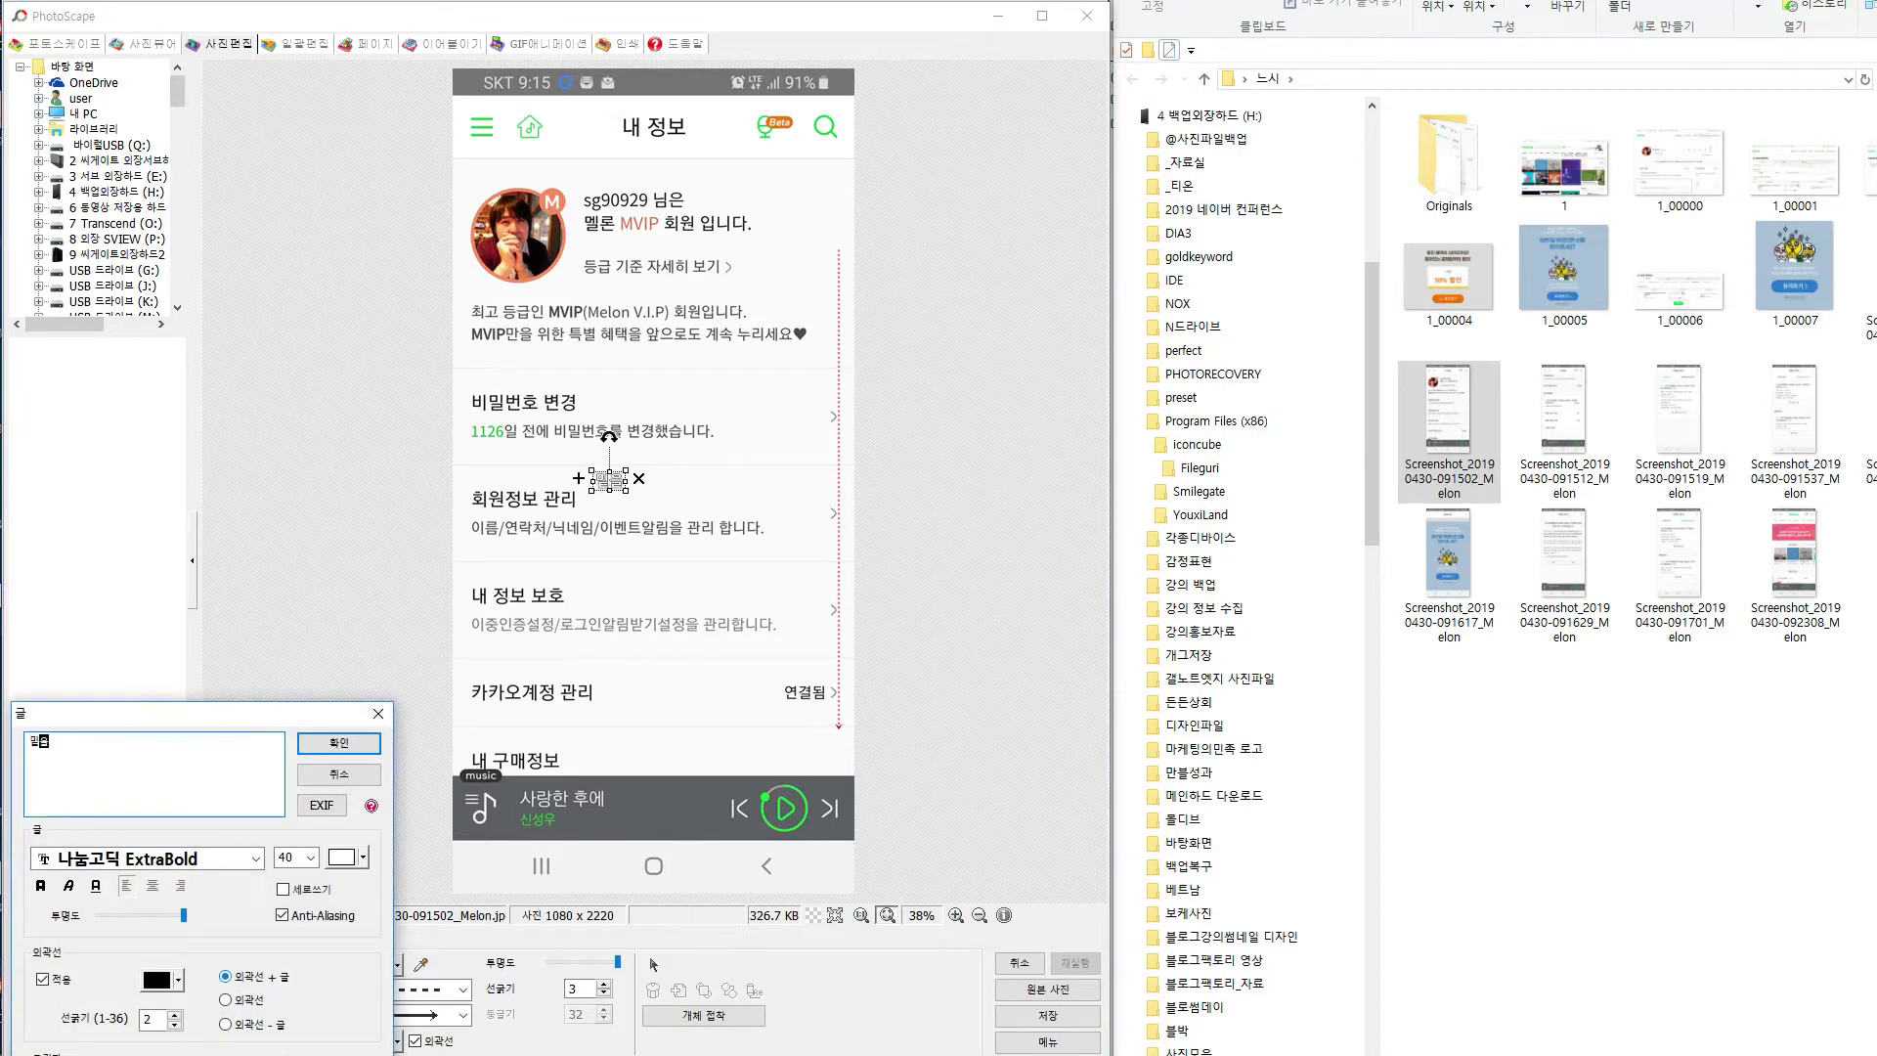
pyautogui.write('ㄷ')
pyautogui.write('려주세요')
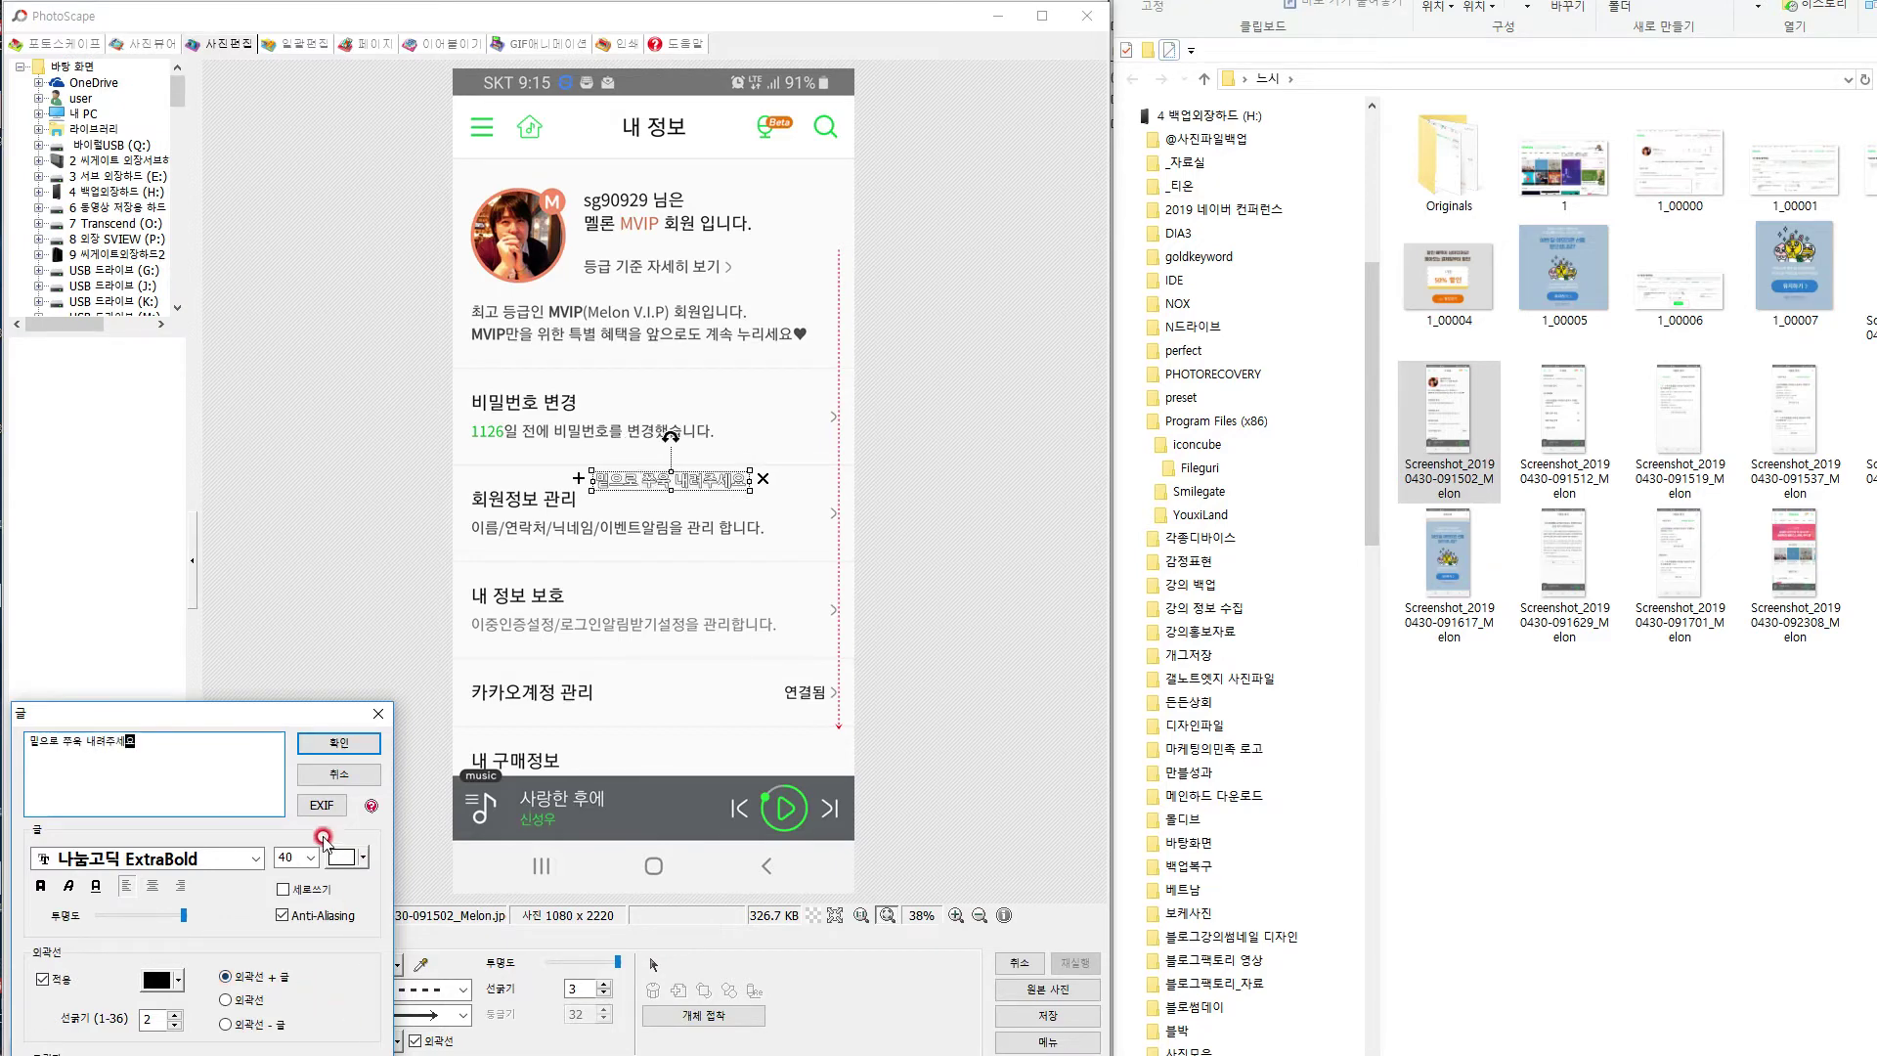
pyautogui.click(310, 857)
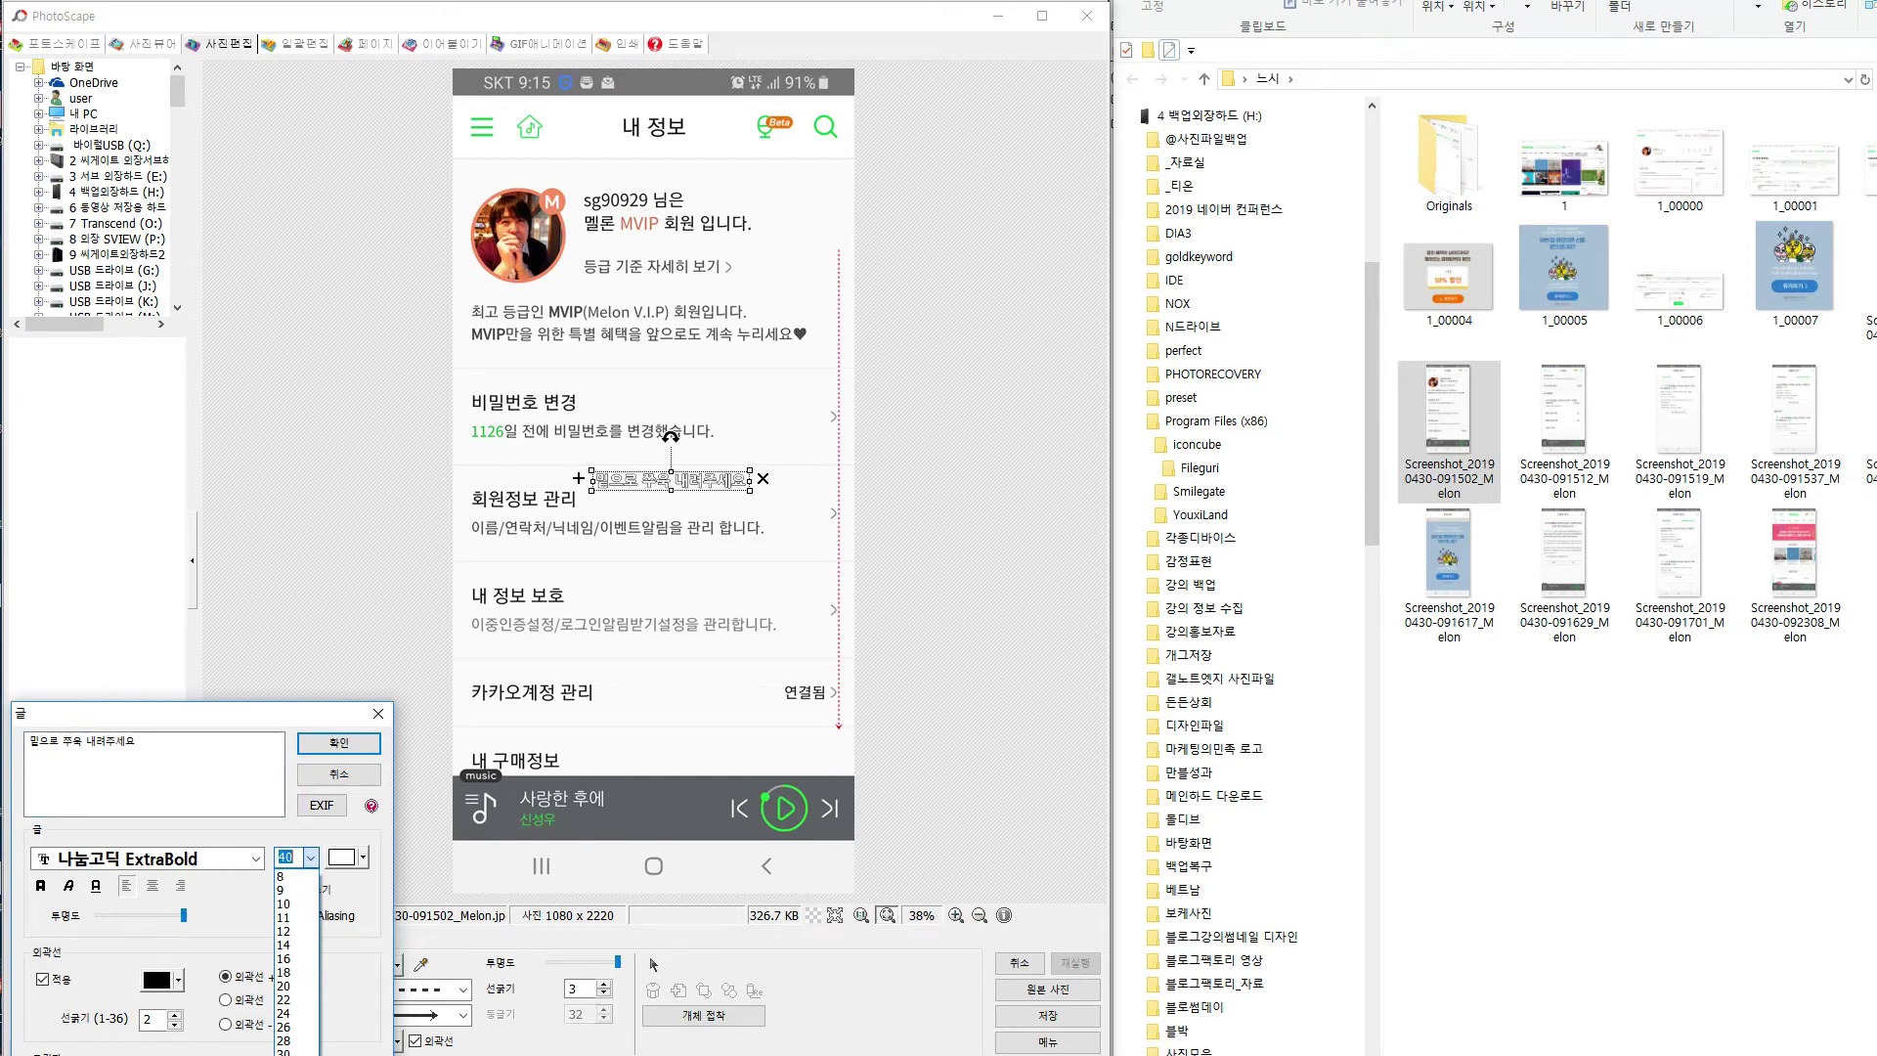
pyautogui.click(296, 1052)
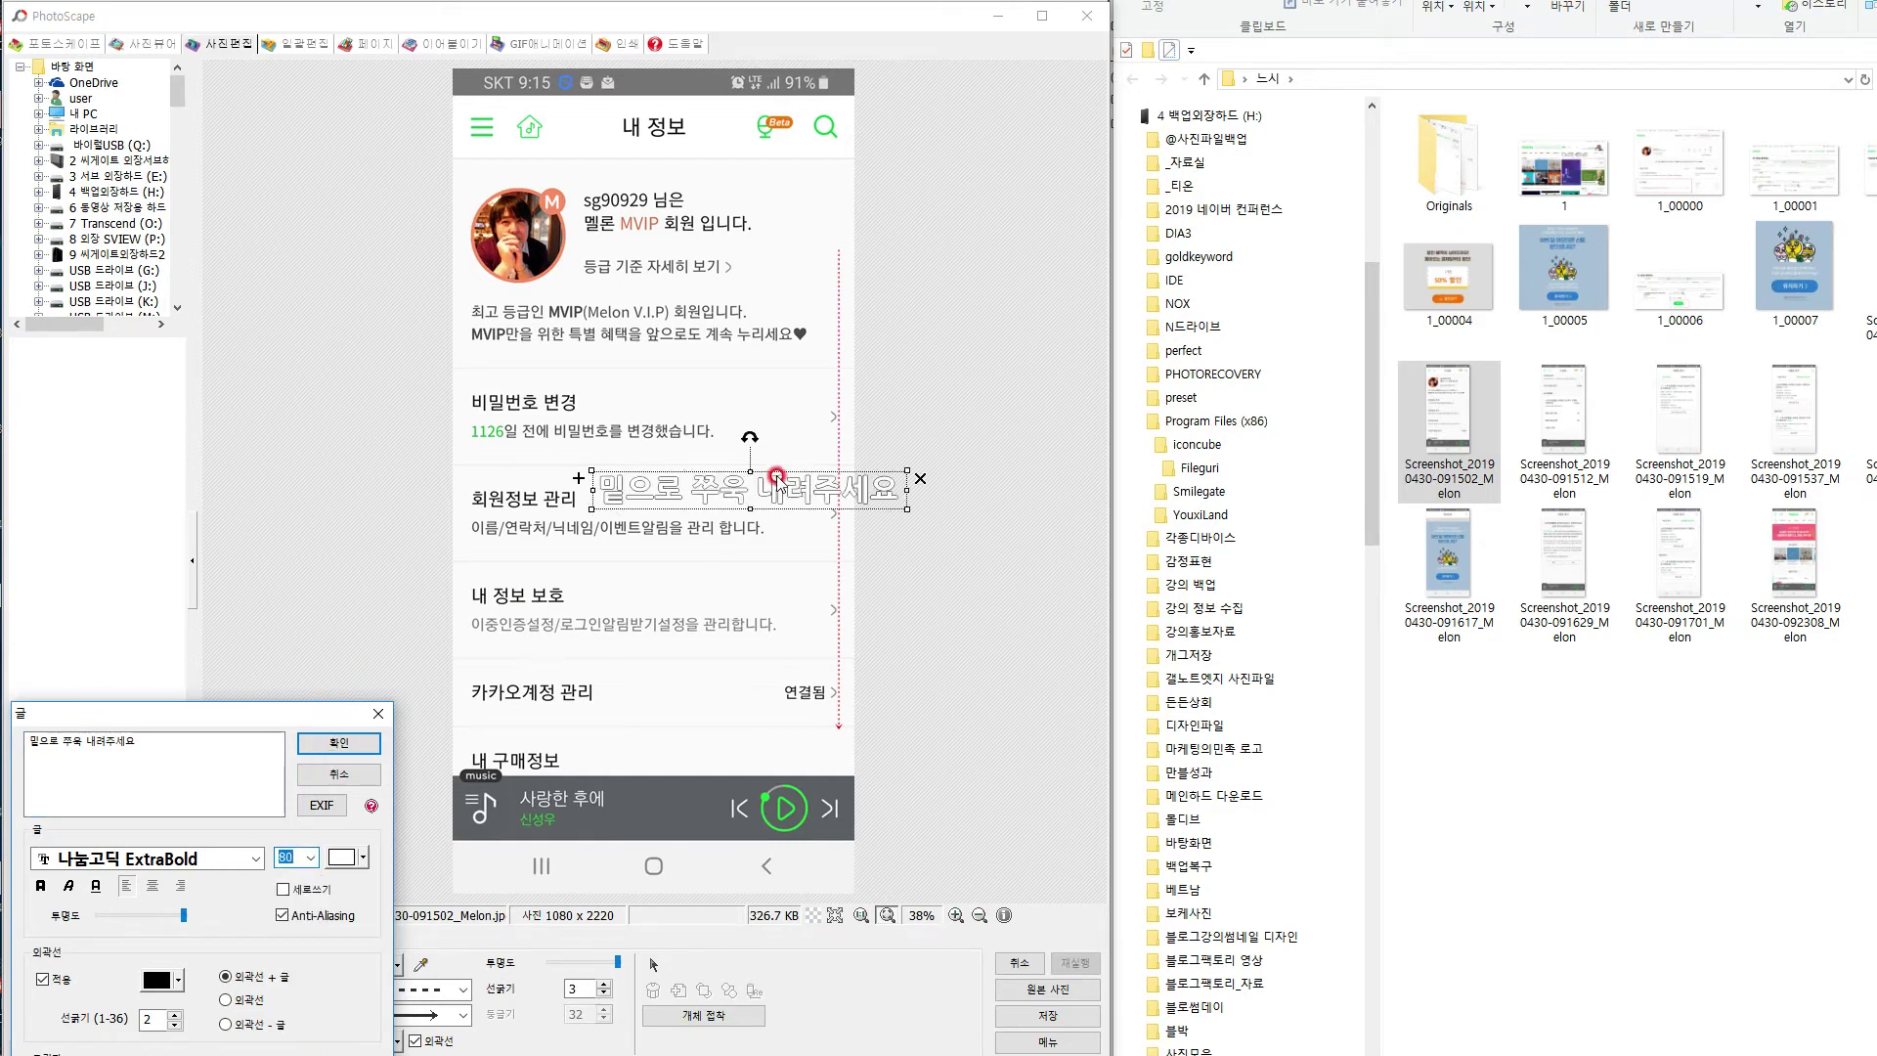
pyautogui.click(338, 743)
pyautogui.moveTo(707, 486); pyautogui.dragTo(612, 369)
pyautogui.click(630, 423)
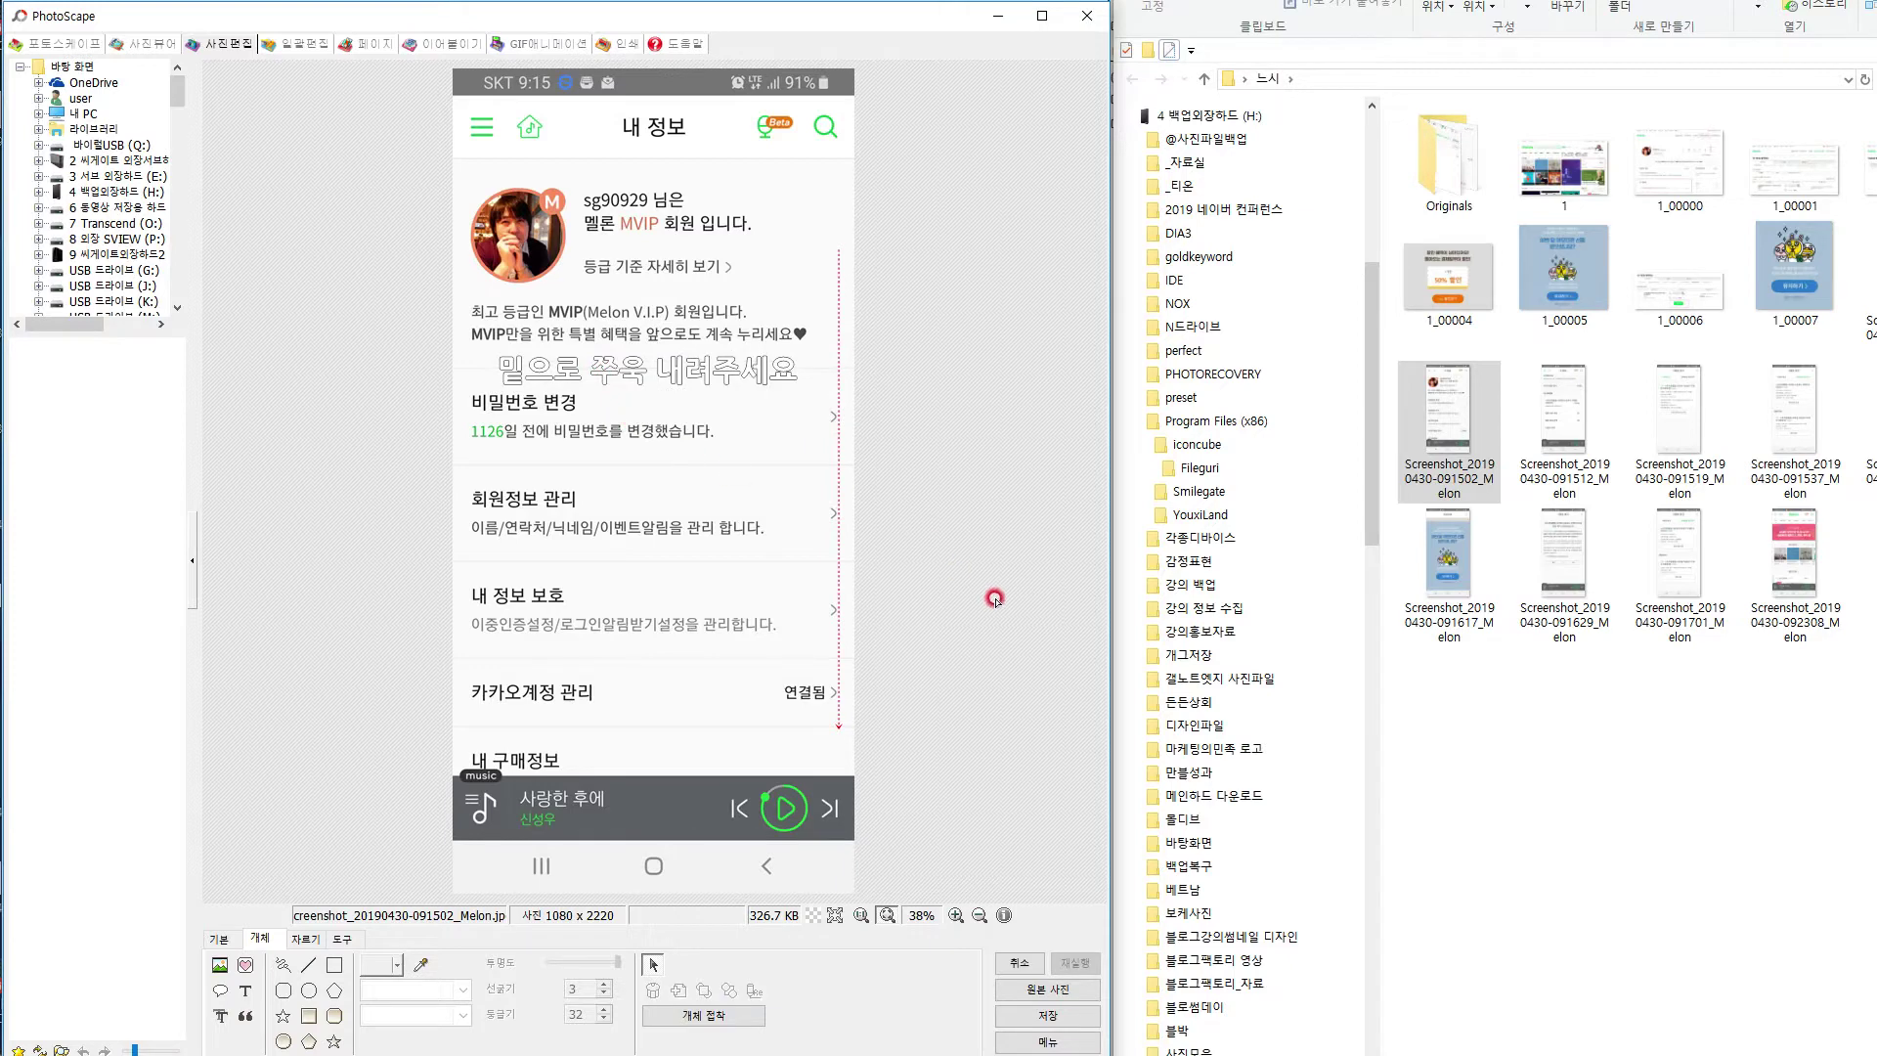
# Save the captioned 내 정보 screenshot and open the next screenshot showing 이용권 관리.
pyautogui.hotkey('ctrl', 's')
pyautogui.click(326, 346)
pyautogui.moveTo(1565, 416); pyautogui.dragTo(531, 494)
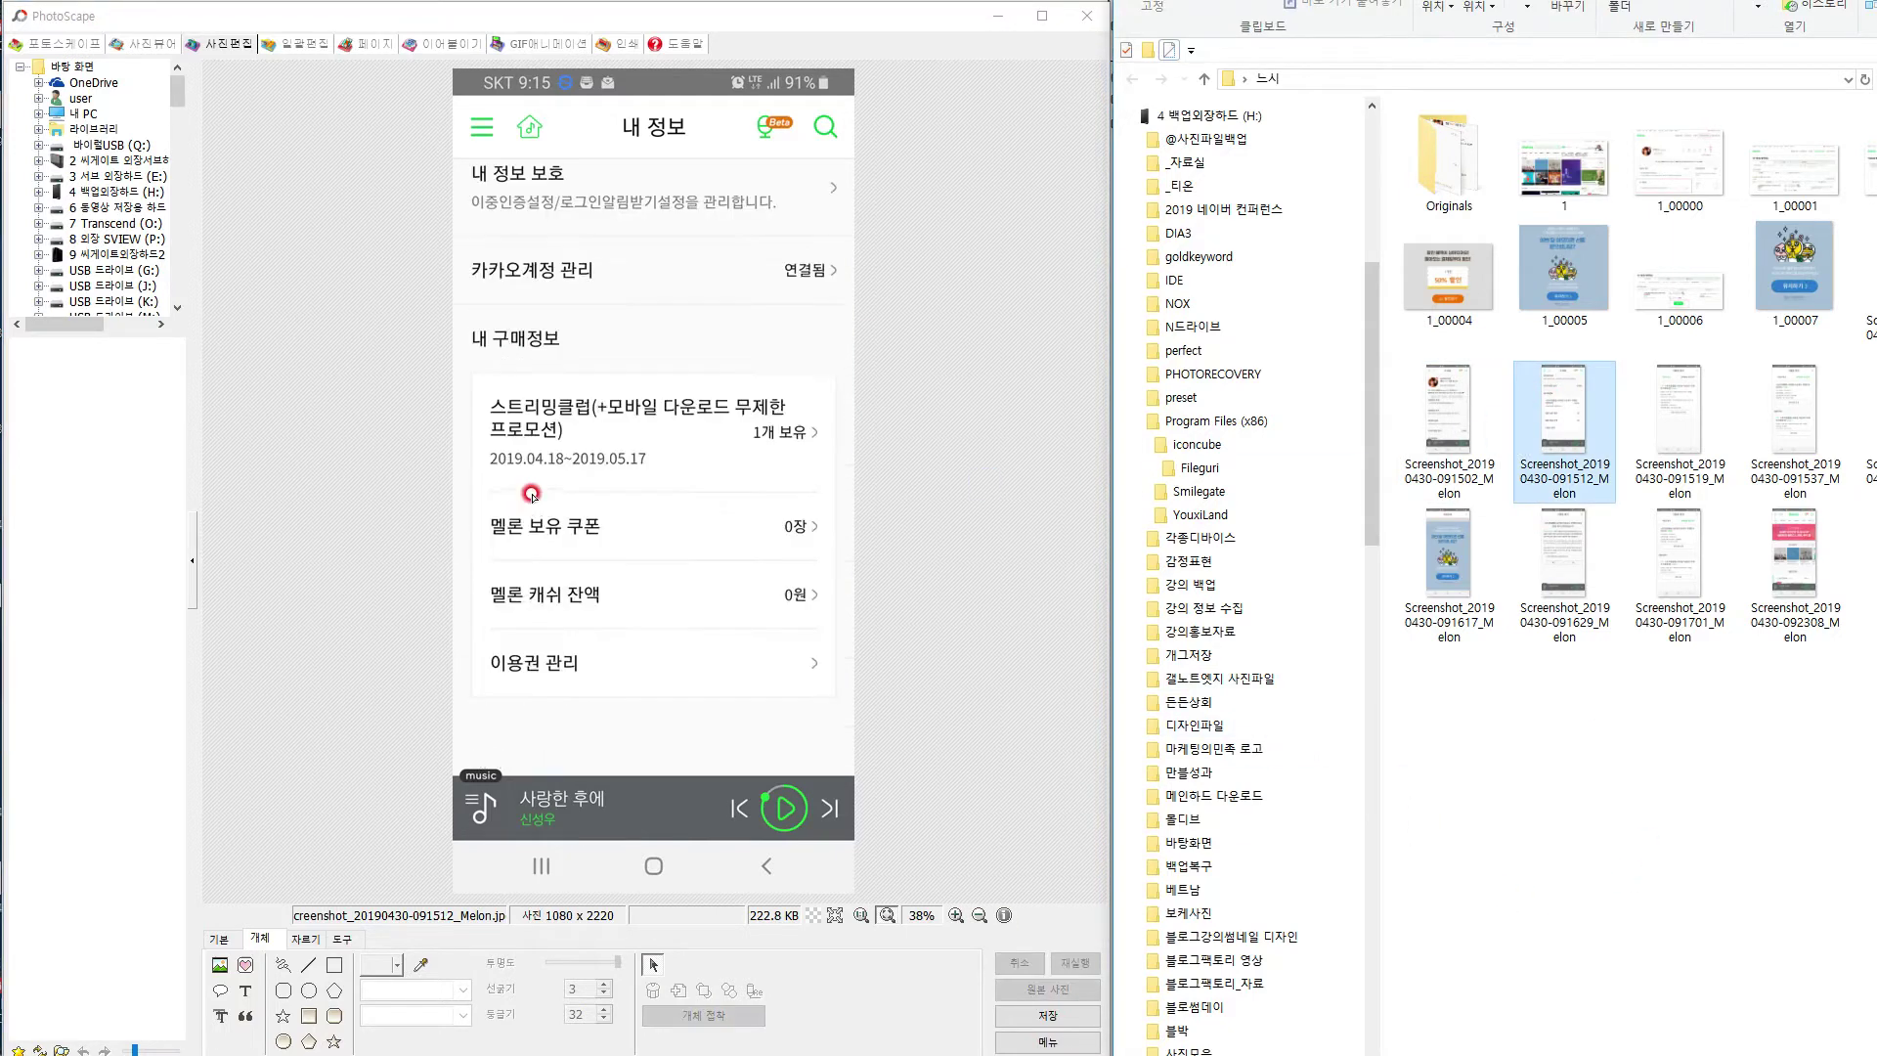
# Box the 이용권 관리 row on the 내 구매정보 screenshot in red dashes and save it.
pyautogui.click(335, 965)
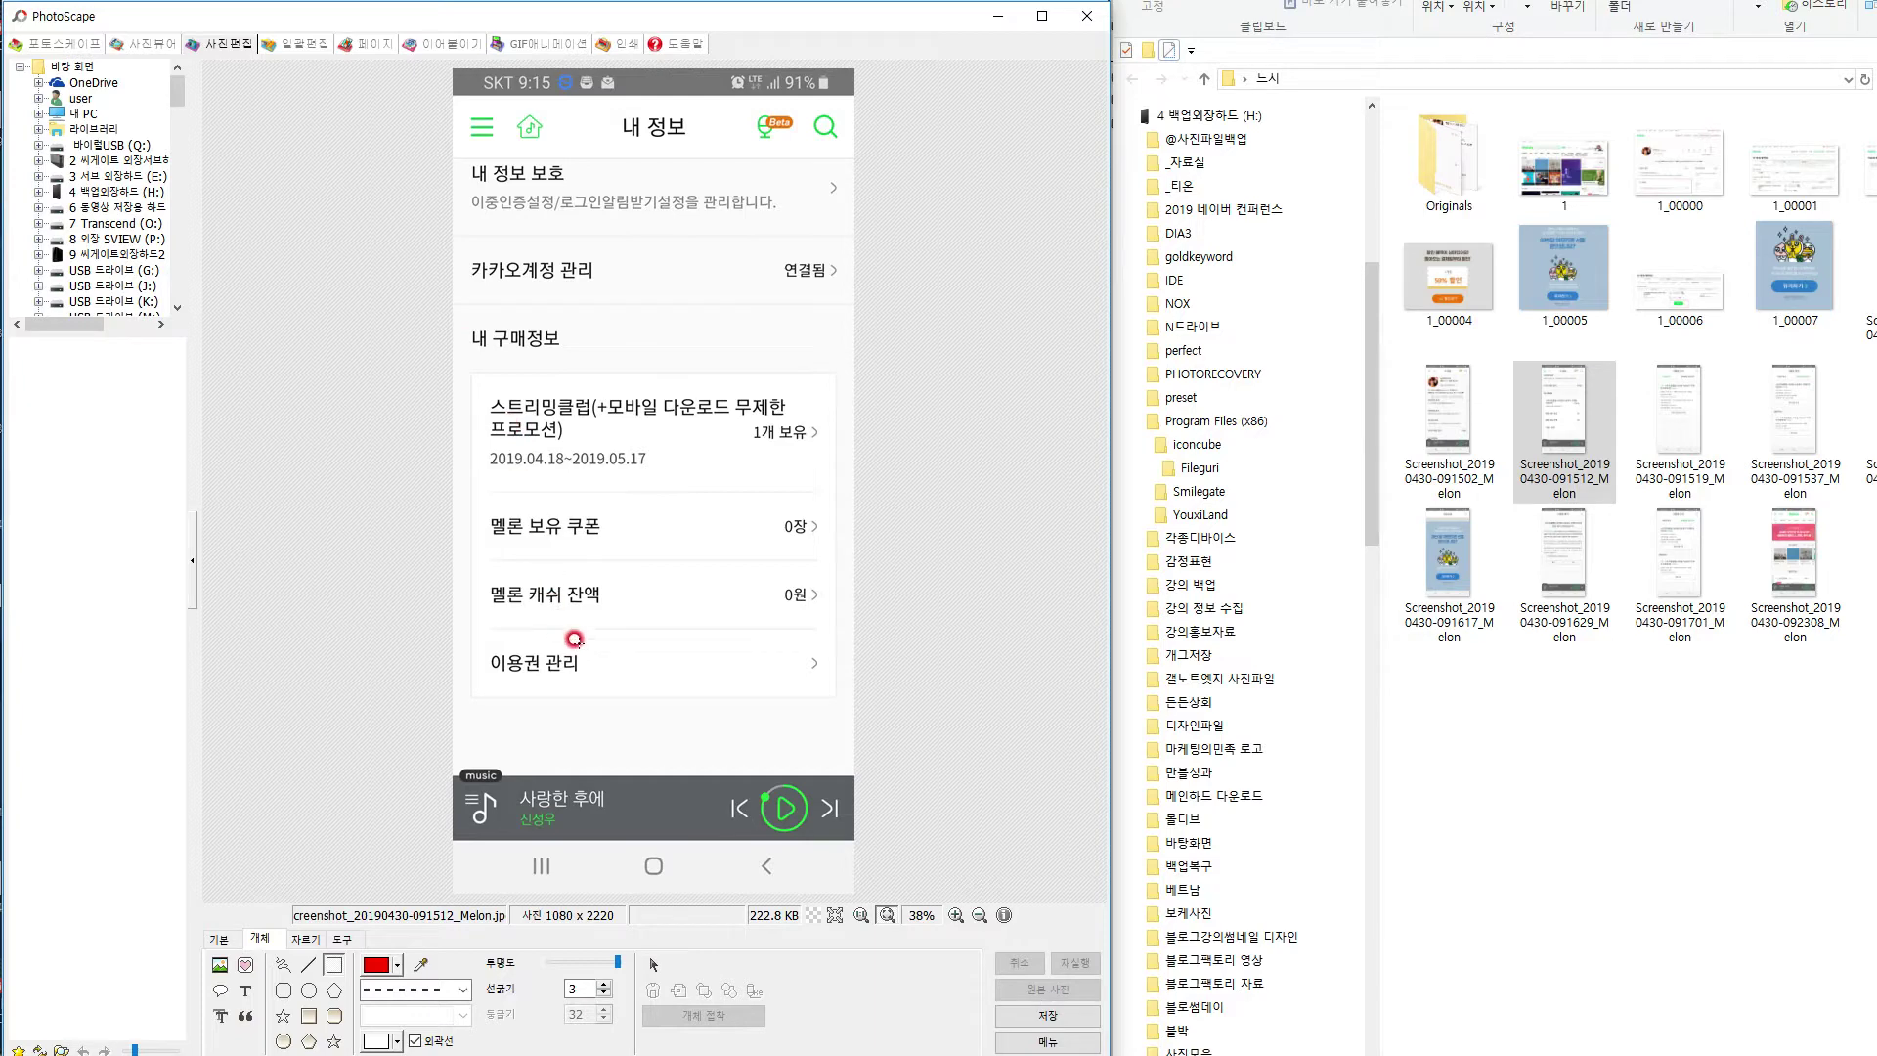
pyautogui.moveTo(468, 625); pyautogui.dragTo(829, 689)
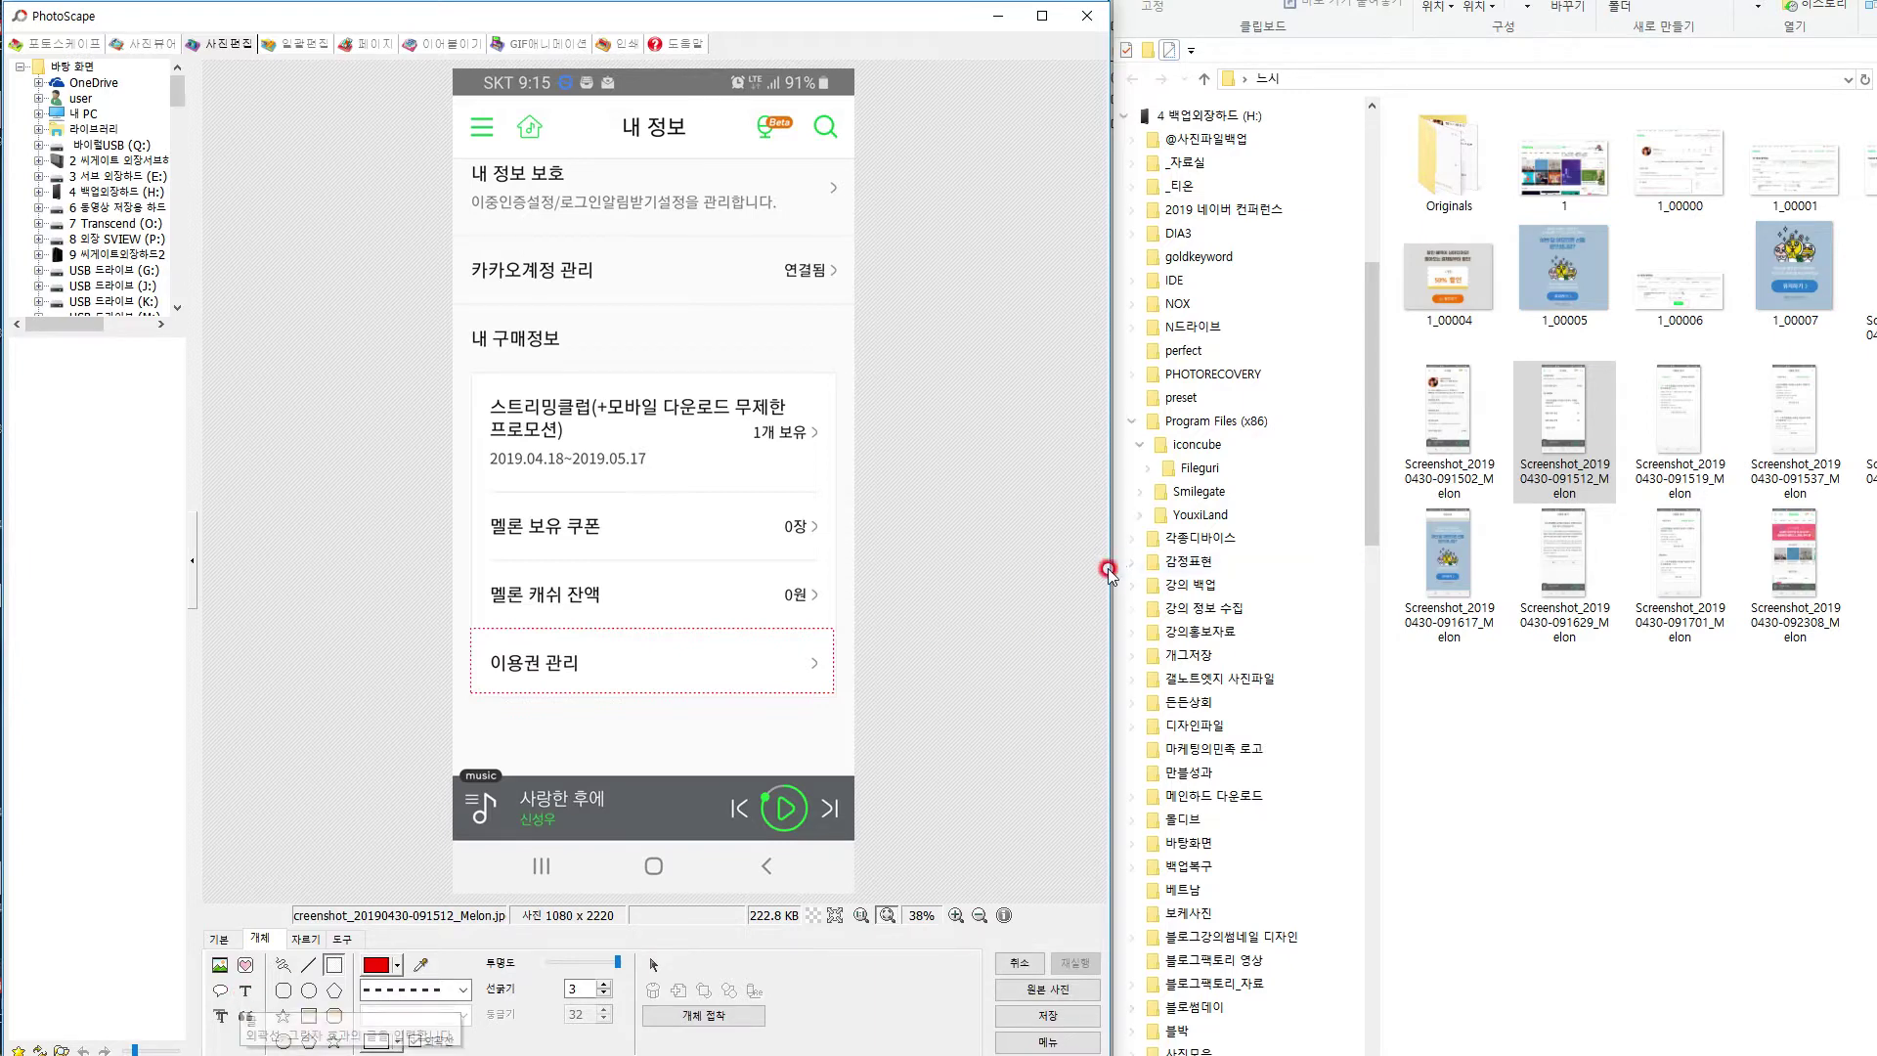
pyautogui.hotkey('ctrl', 's')
pyautogui.press('Return')
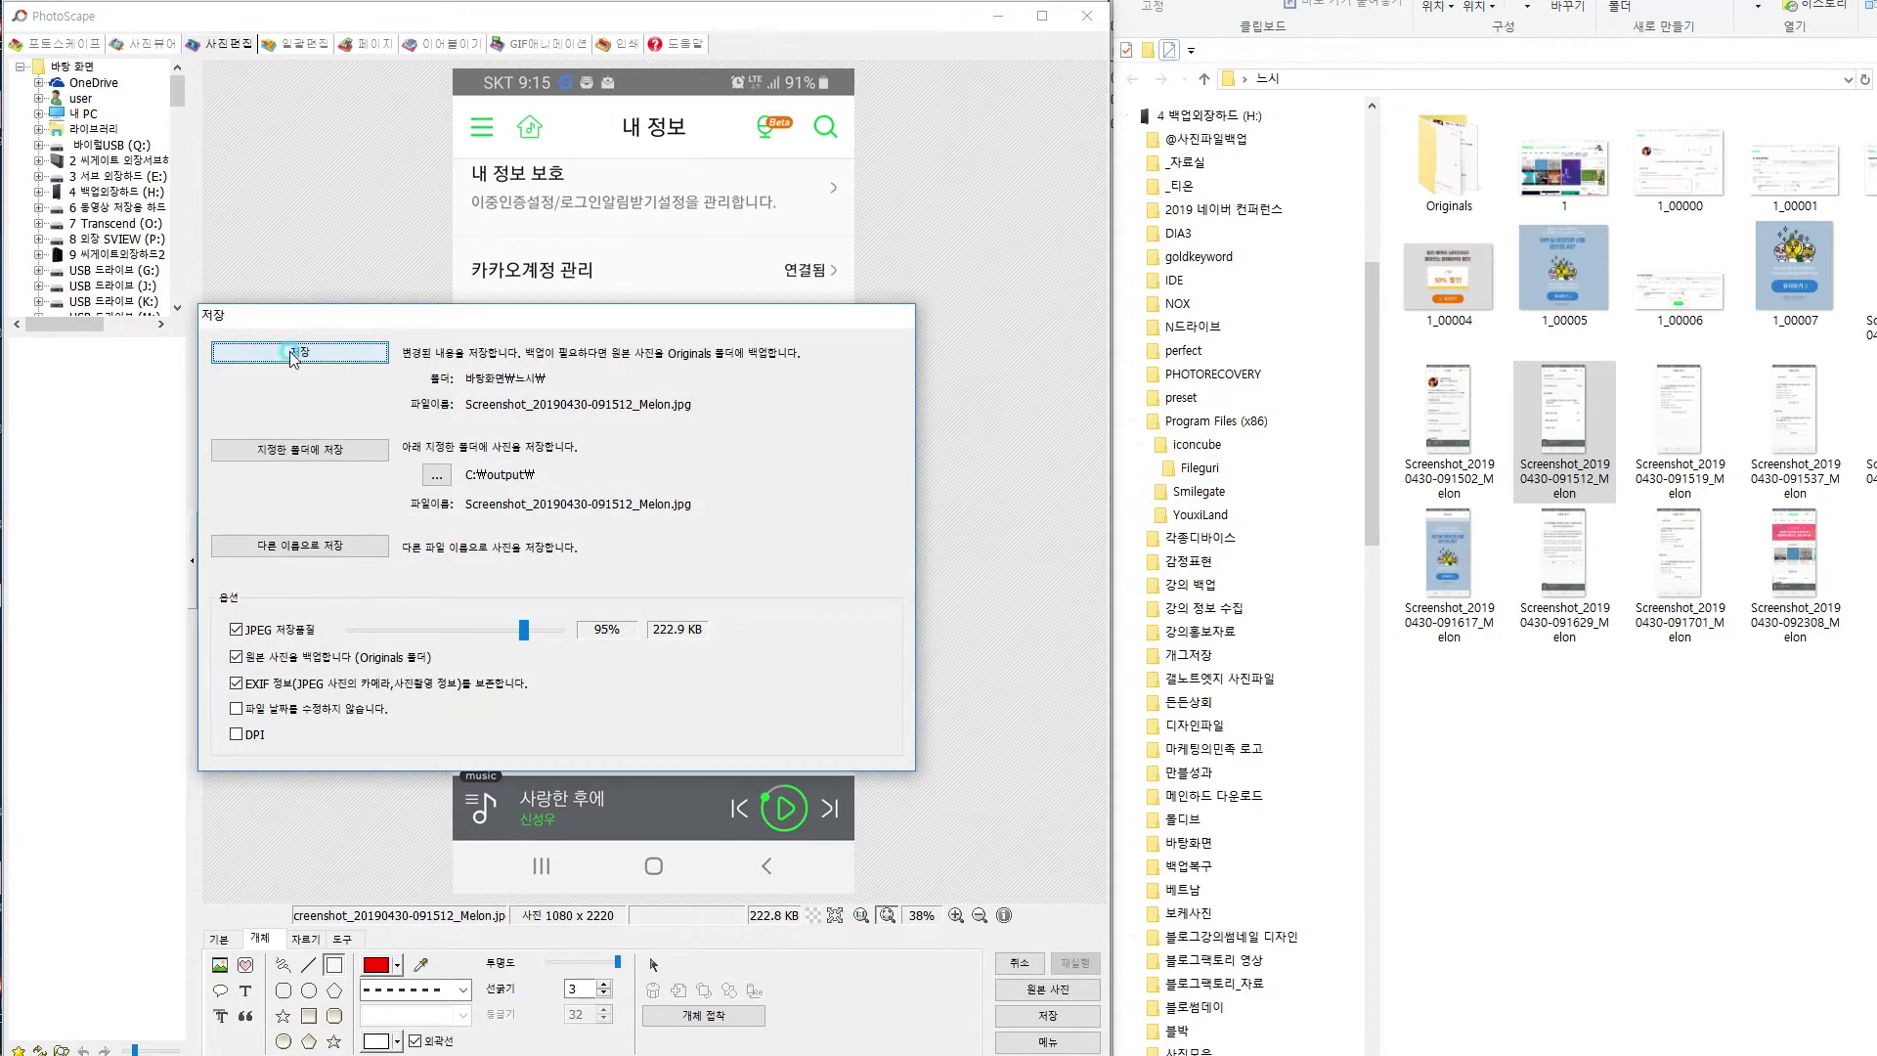
pyautogui.moveTo(1678, 422); pyautogui.dragTo(576, 497)
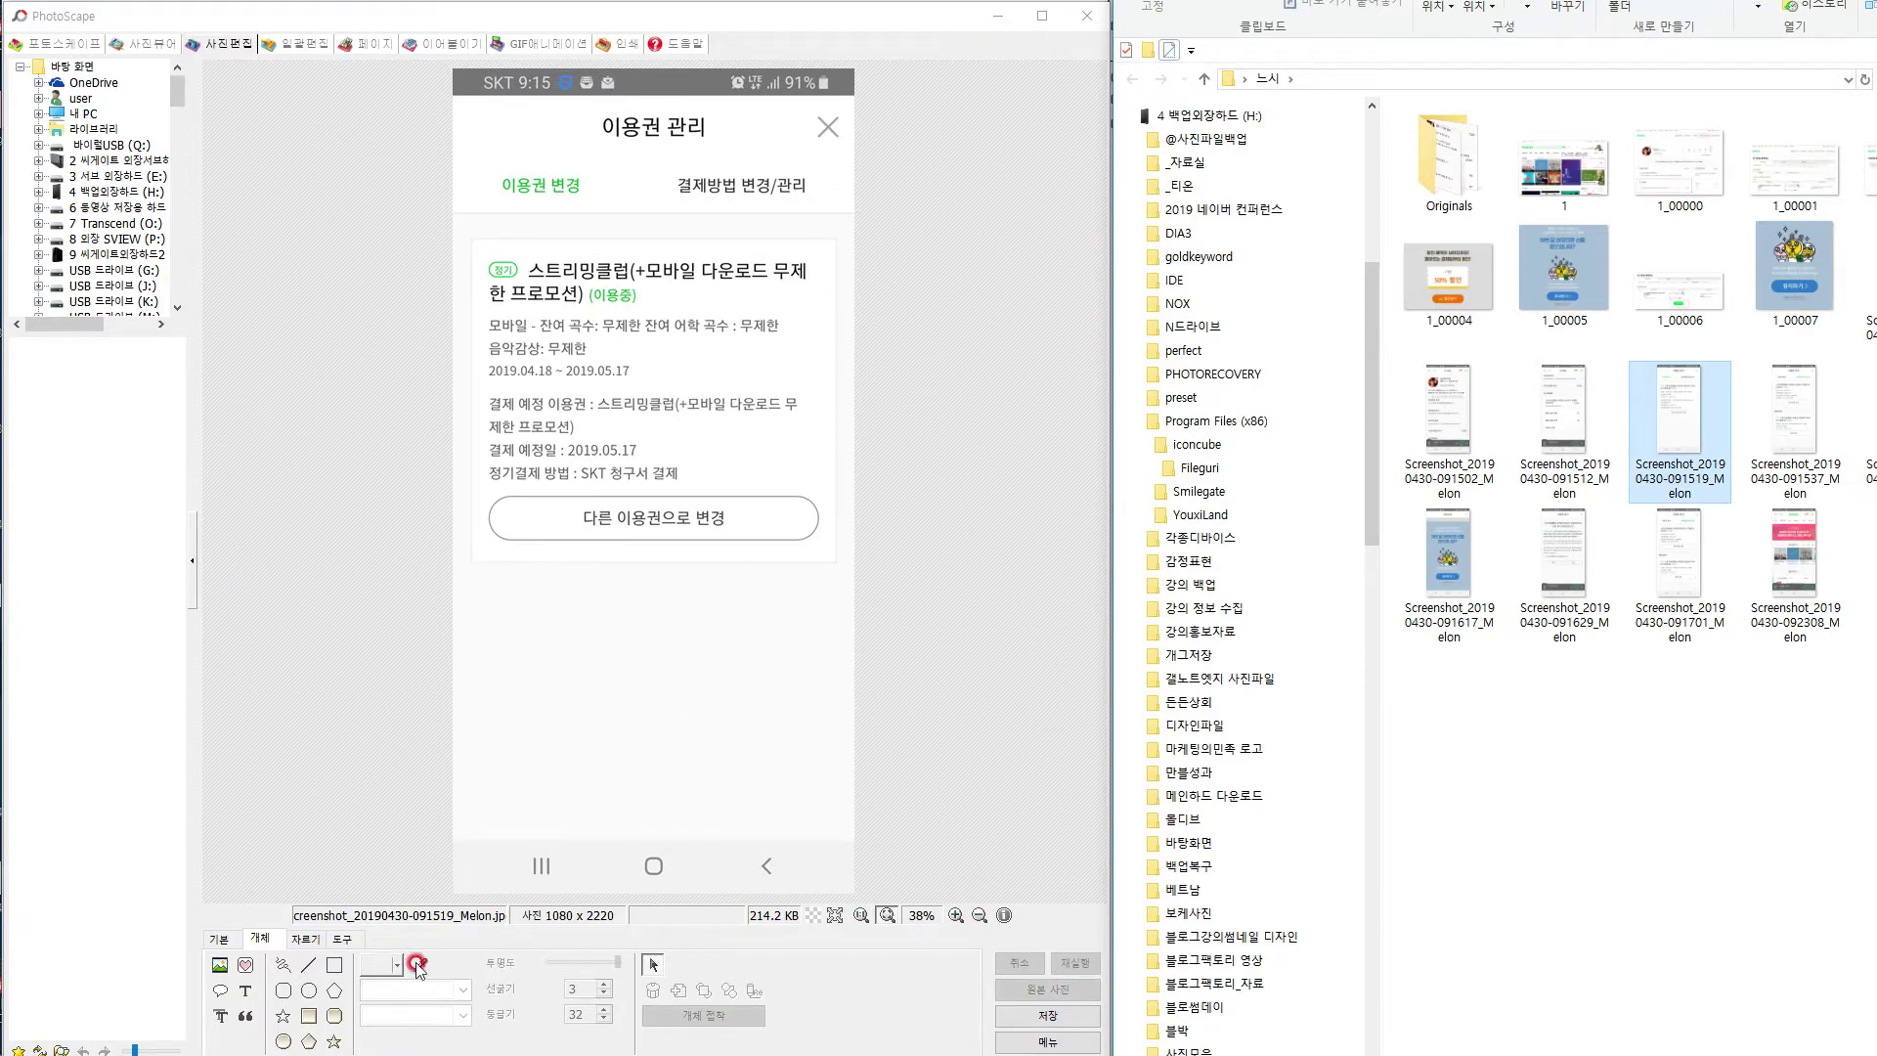
# Box the 결제방법 변경/관리 tab in red dashes and save the screenshot.
pyautogui.click(334, 966)
pyautogui.moveTo(660, 156)
pyautogui.mouseDown()
pyautogui.moveTo(801, 208)
pyautogui.moveTo(824, 197)
pyautogui.mouseUp()
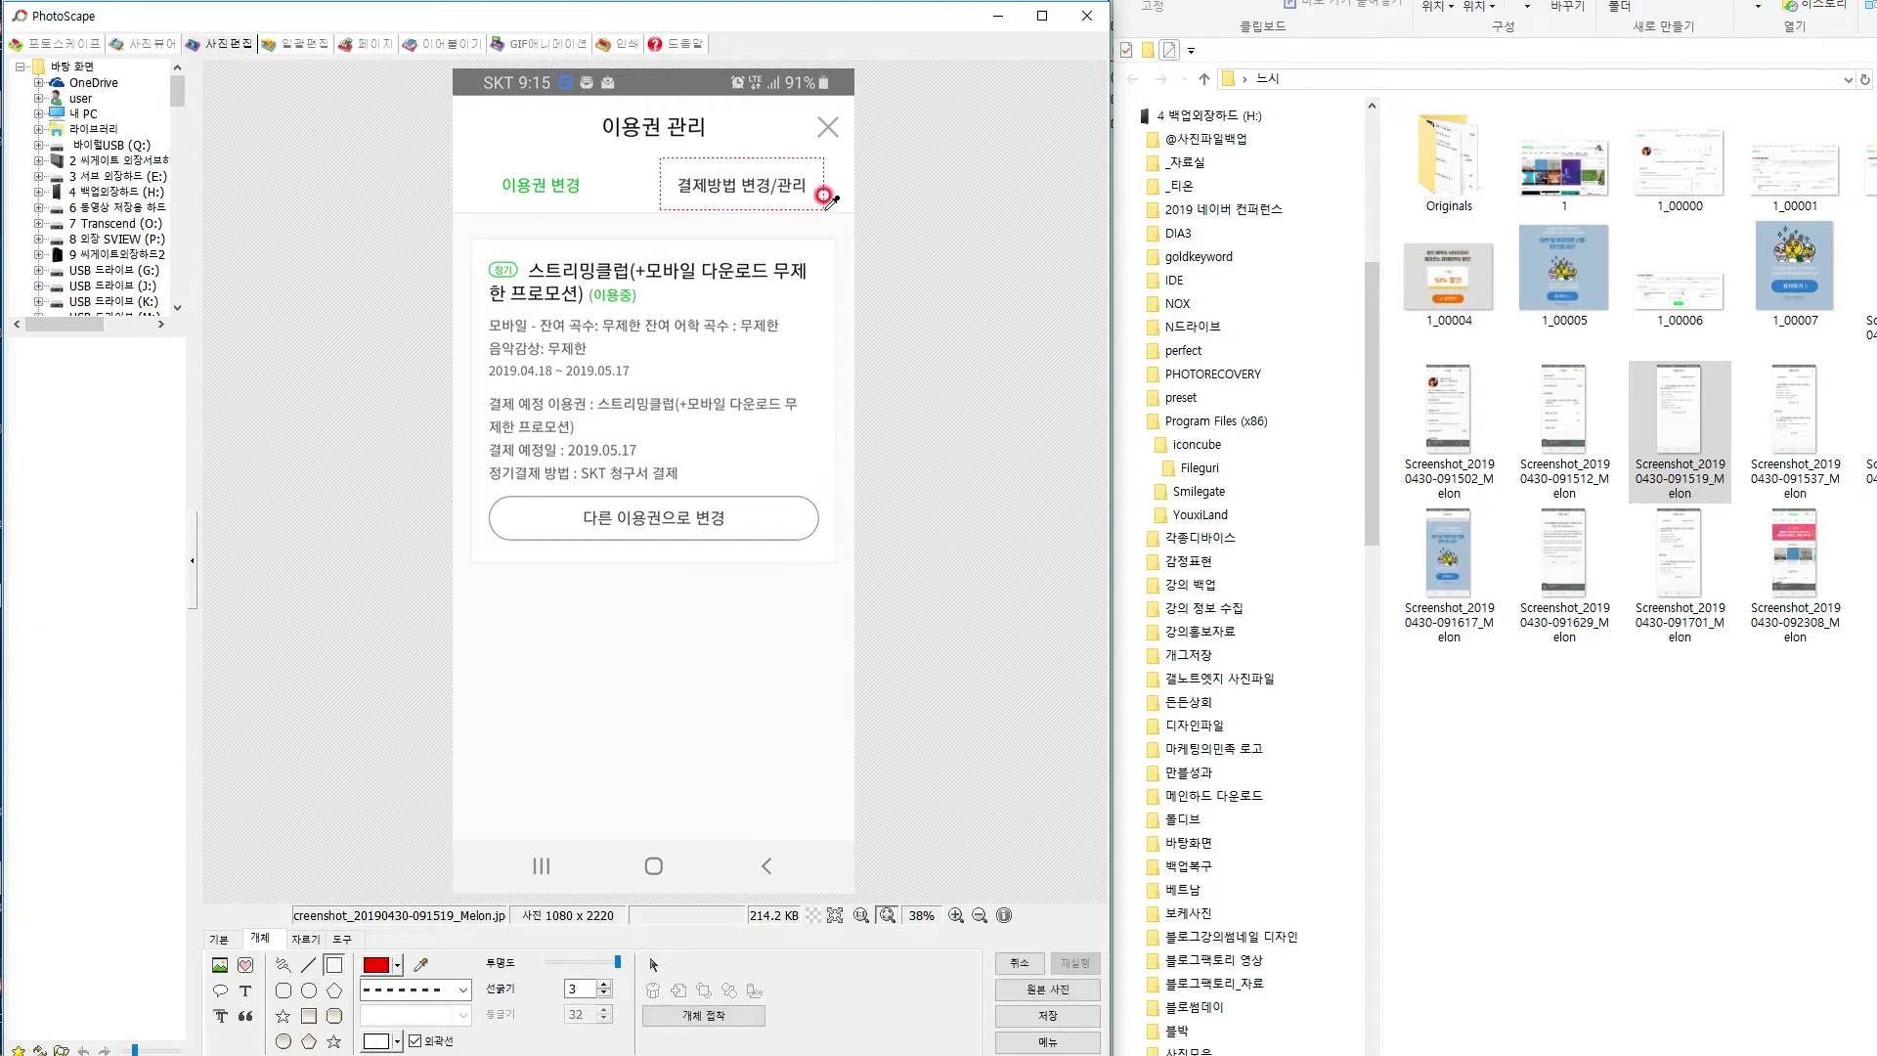
pyautogui.hotkey('ctrl', 's')
pyautogui.click(313, 354)
# Page through the payment-method and password screenshots until the 결제 관리 payment-history shot is open.
pyautogui.moveTo(1772, 419); pyautogui.dragTo(572, 427)
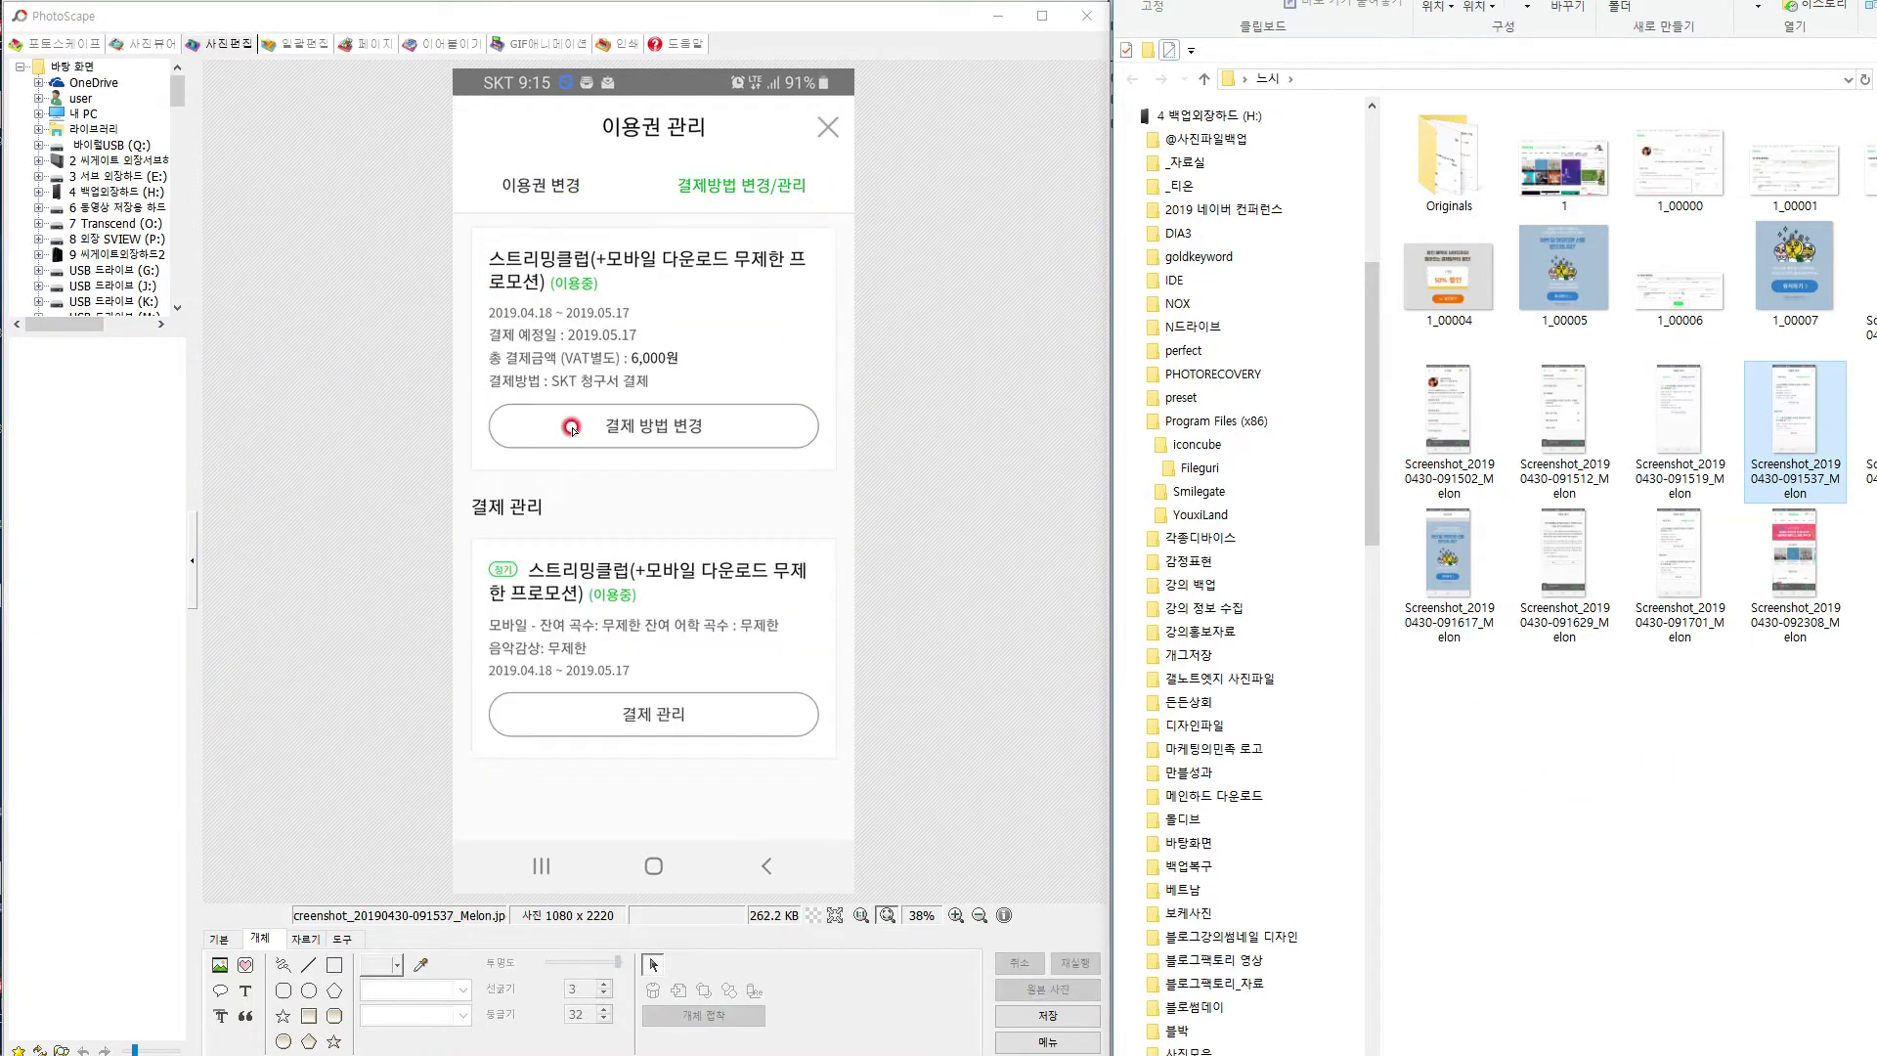
pyautogui.click(328, 967)
pyautogui.moveTo(1865, 430); pyautogui.dragTo(628, 478)
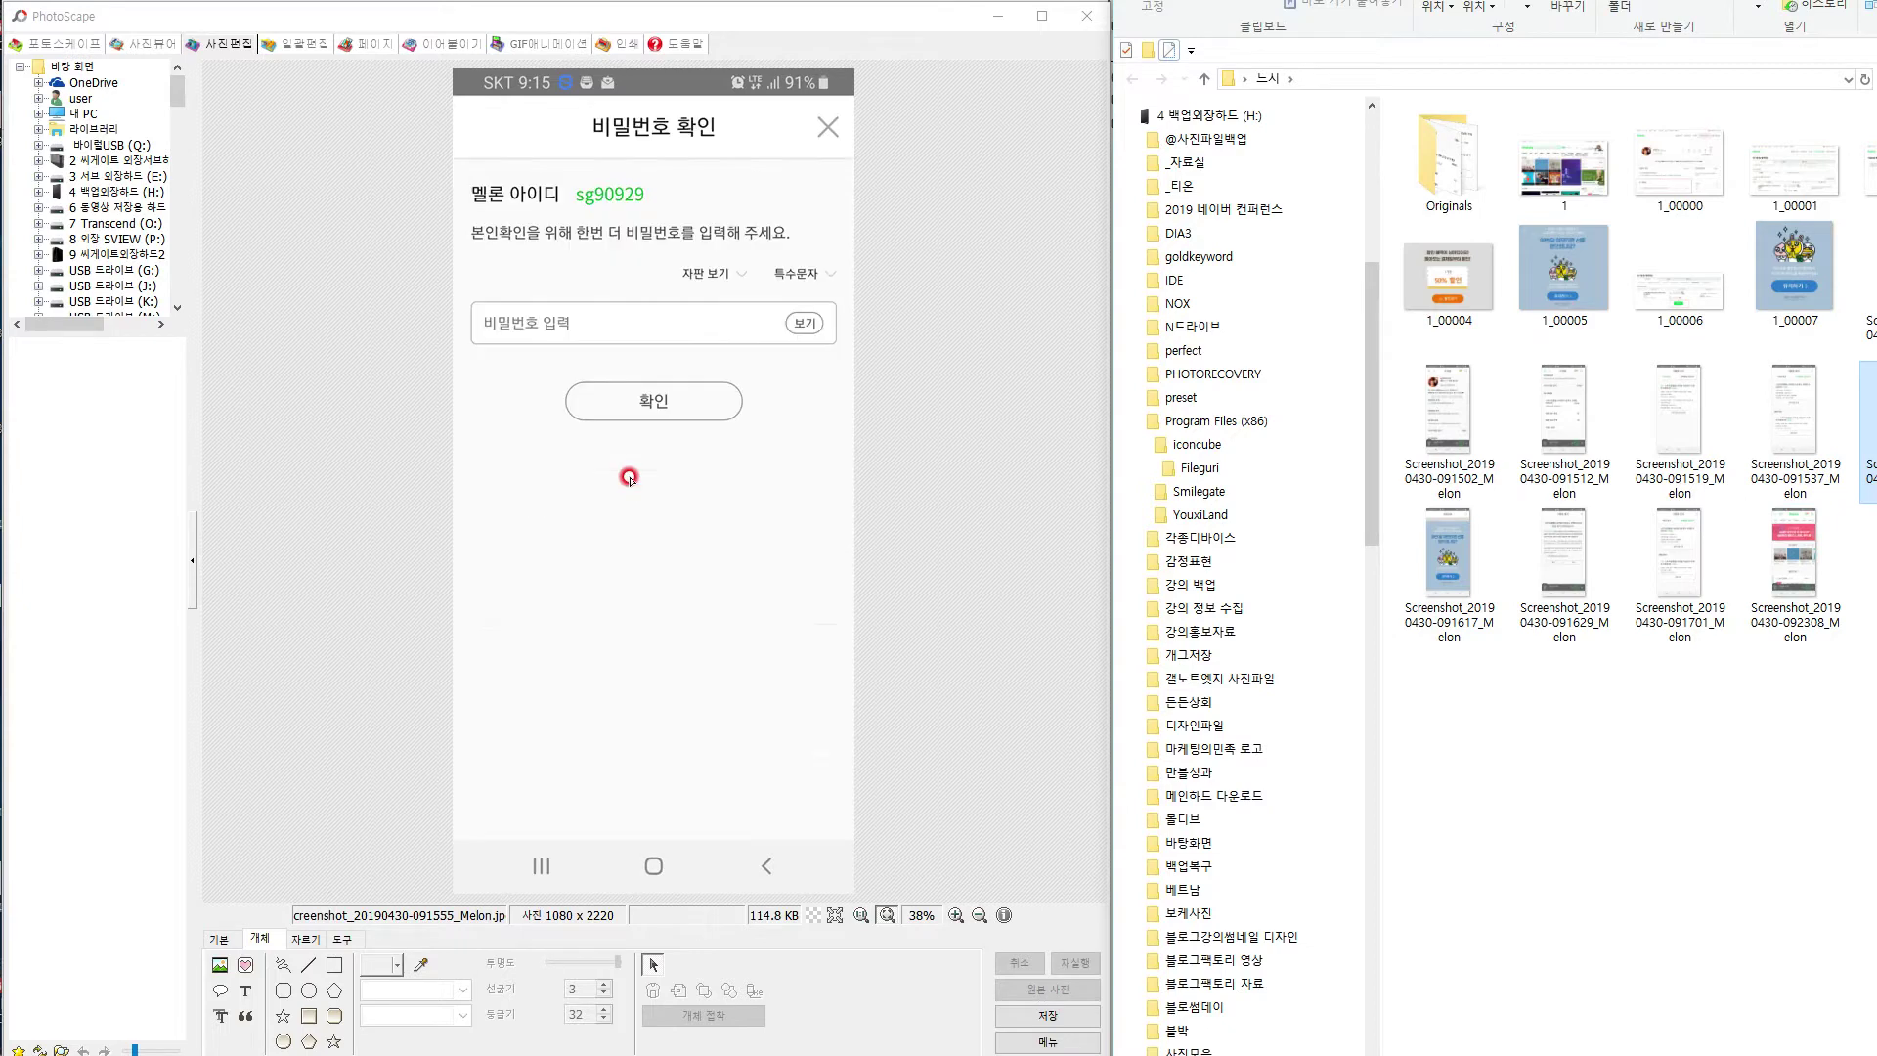
pyautogui.moveTo(1772, 435); pyautogui.dragTo(772, 515)
pyautogui.click(1680, 420)
pyautogui.moveTo(1680, 421); pyautogui.dragTo(653, 423)
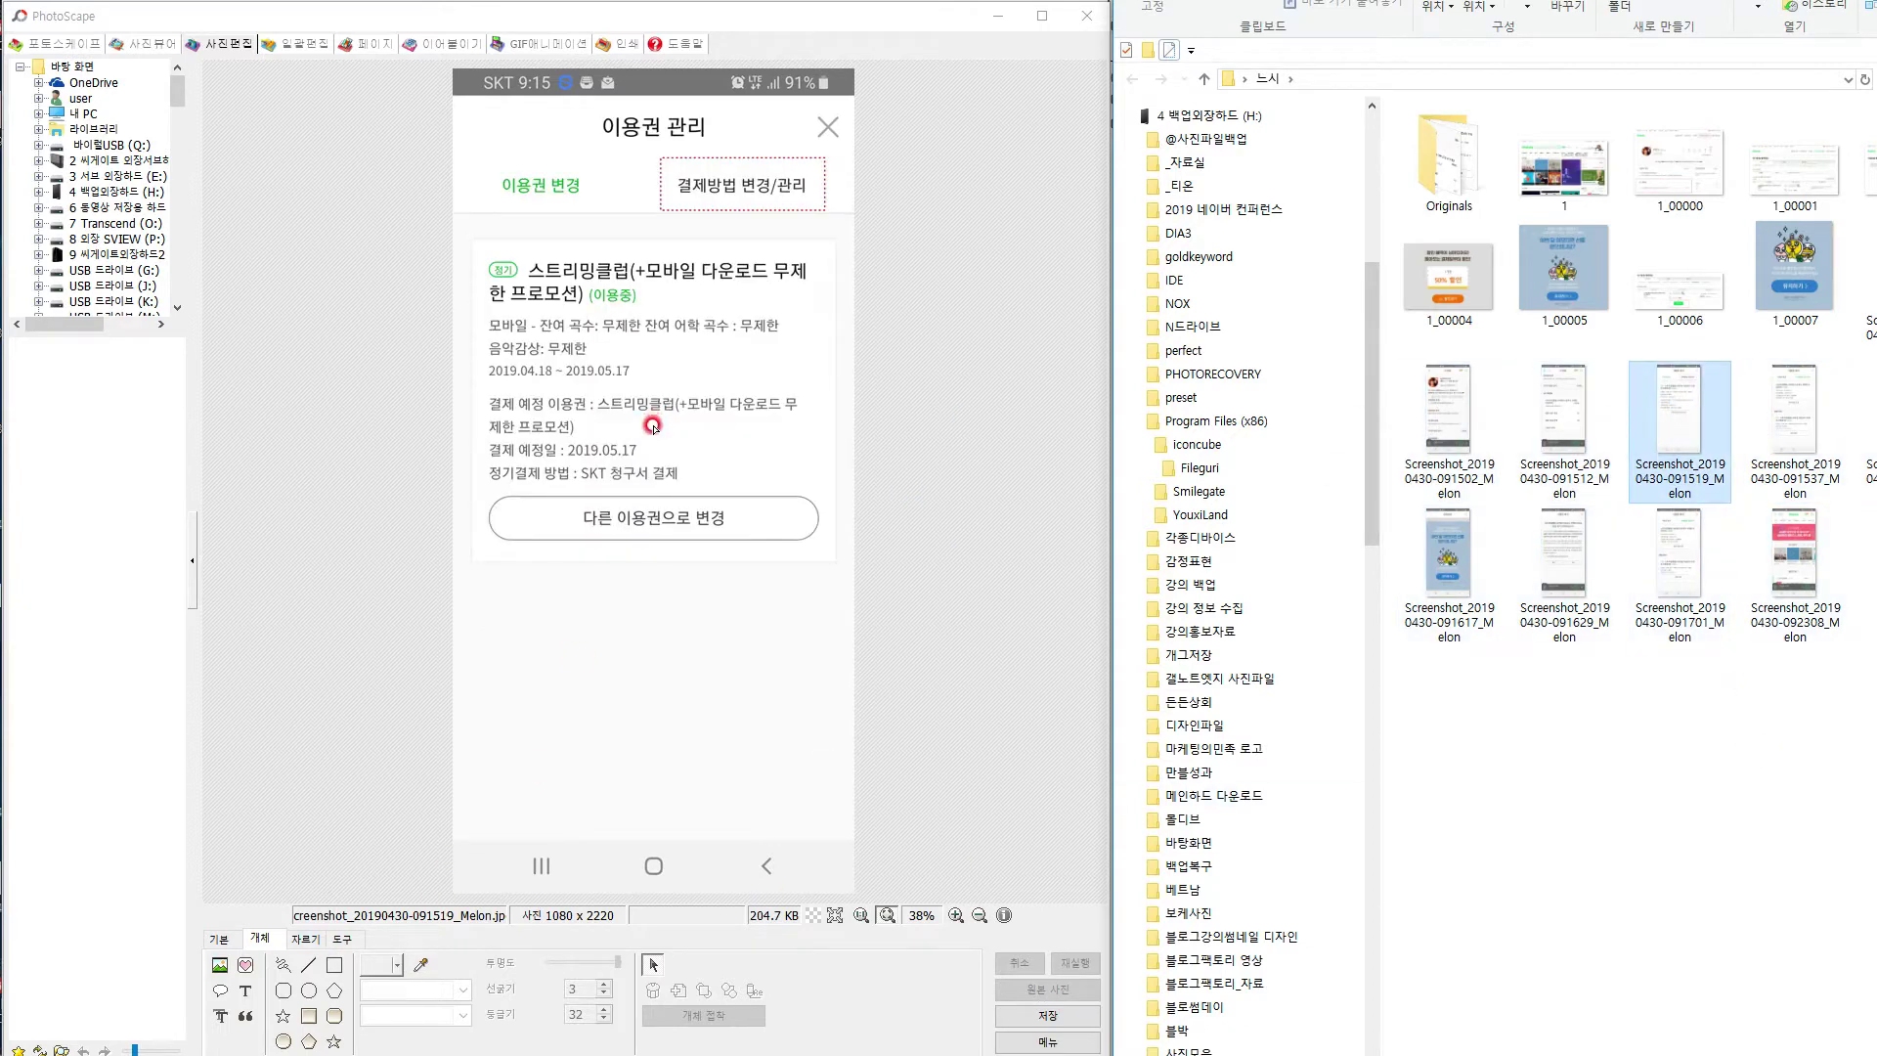
pyautogui.click(1662, 853)
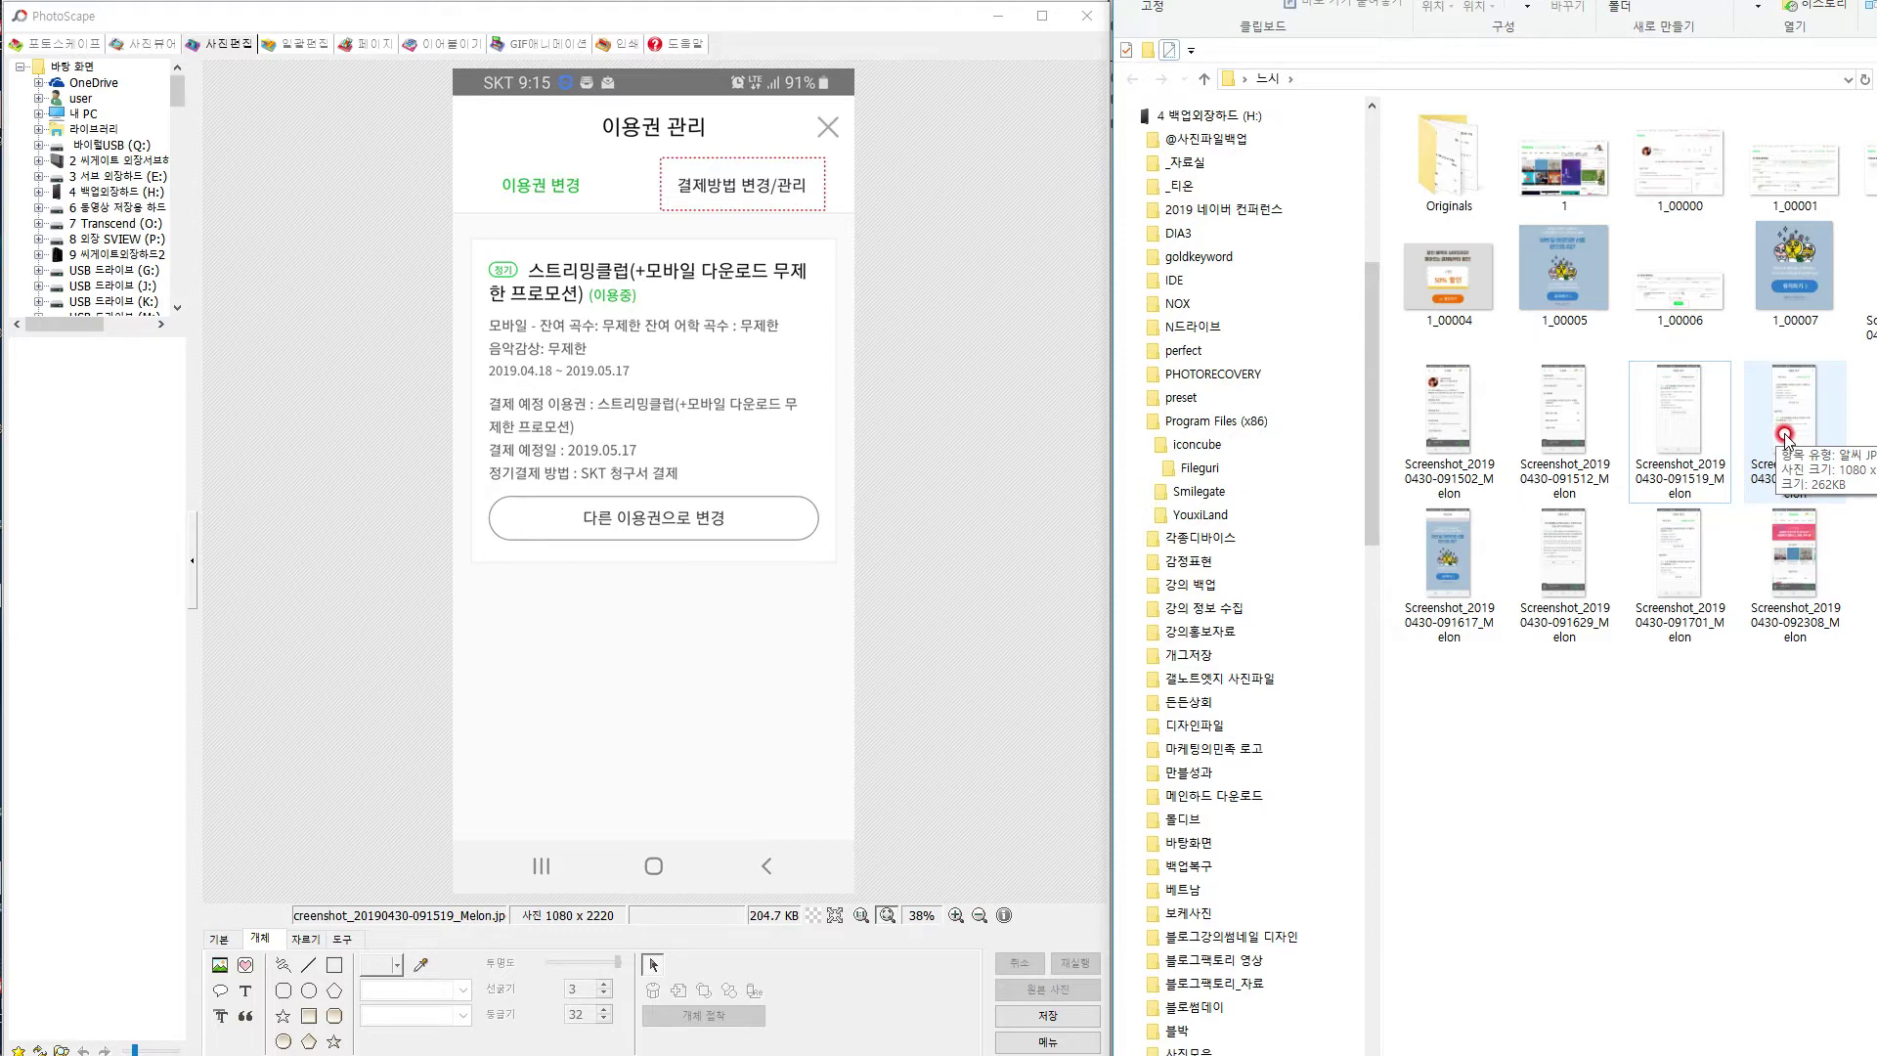
pyautogui.moveTo(1874, 433); pyautogui.dragTo(696, 548)
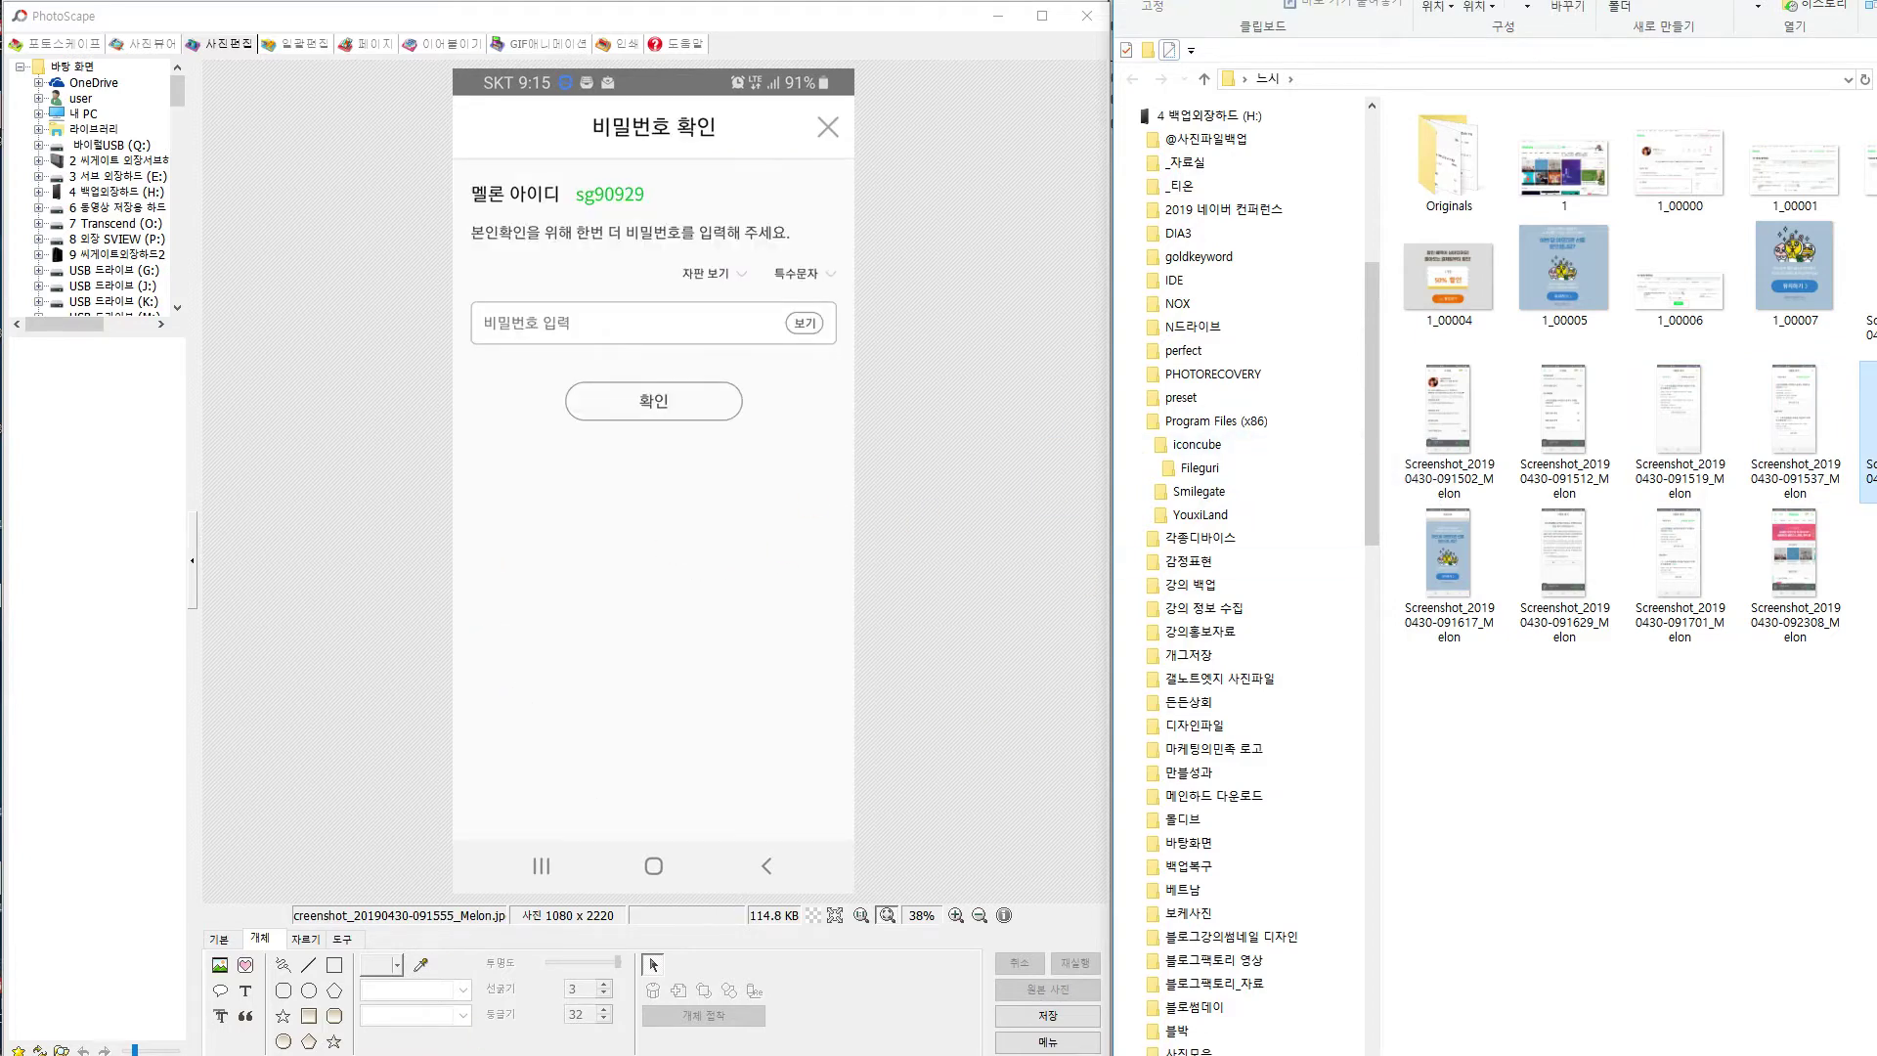
pyautogui.moveTo(1876, 432); pyautogui.dragTo(721, 501)
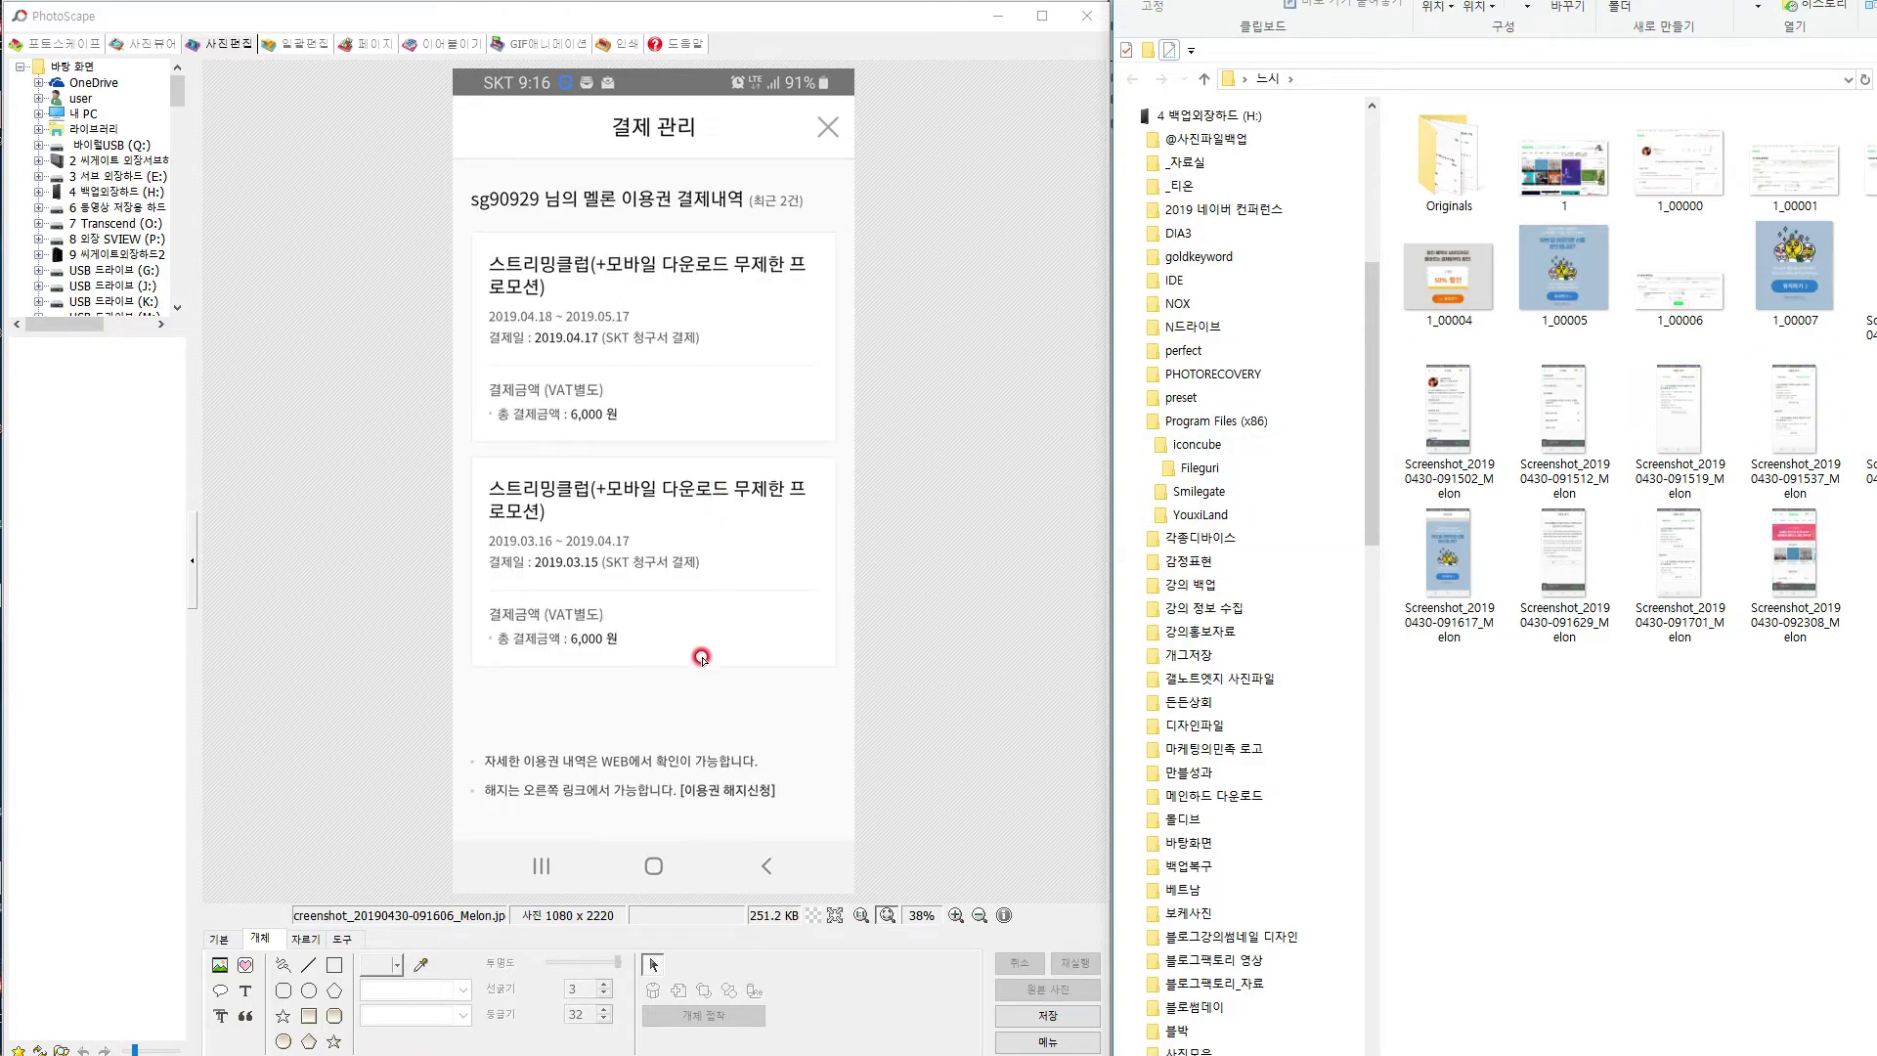
# Add a small yellow burst accent icon beside the [이용권 해지신청] link.
pyautogui.click(225, 966)
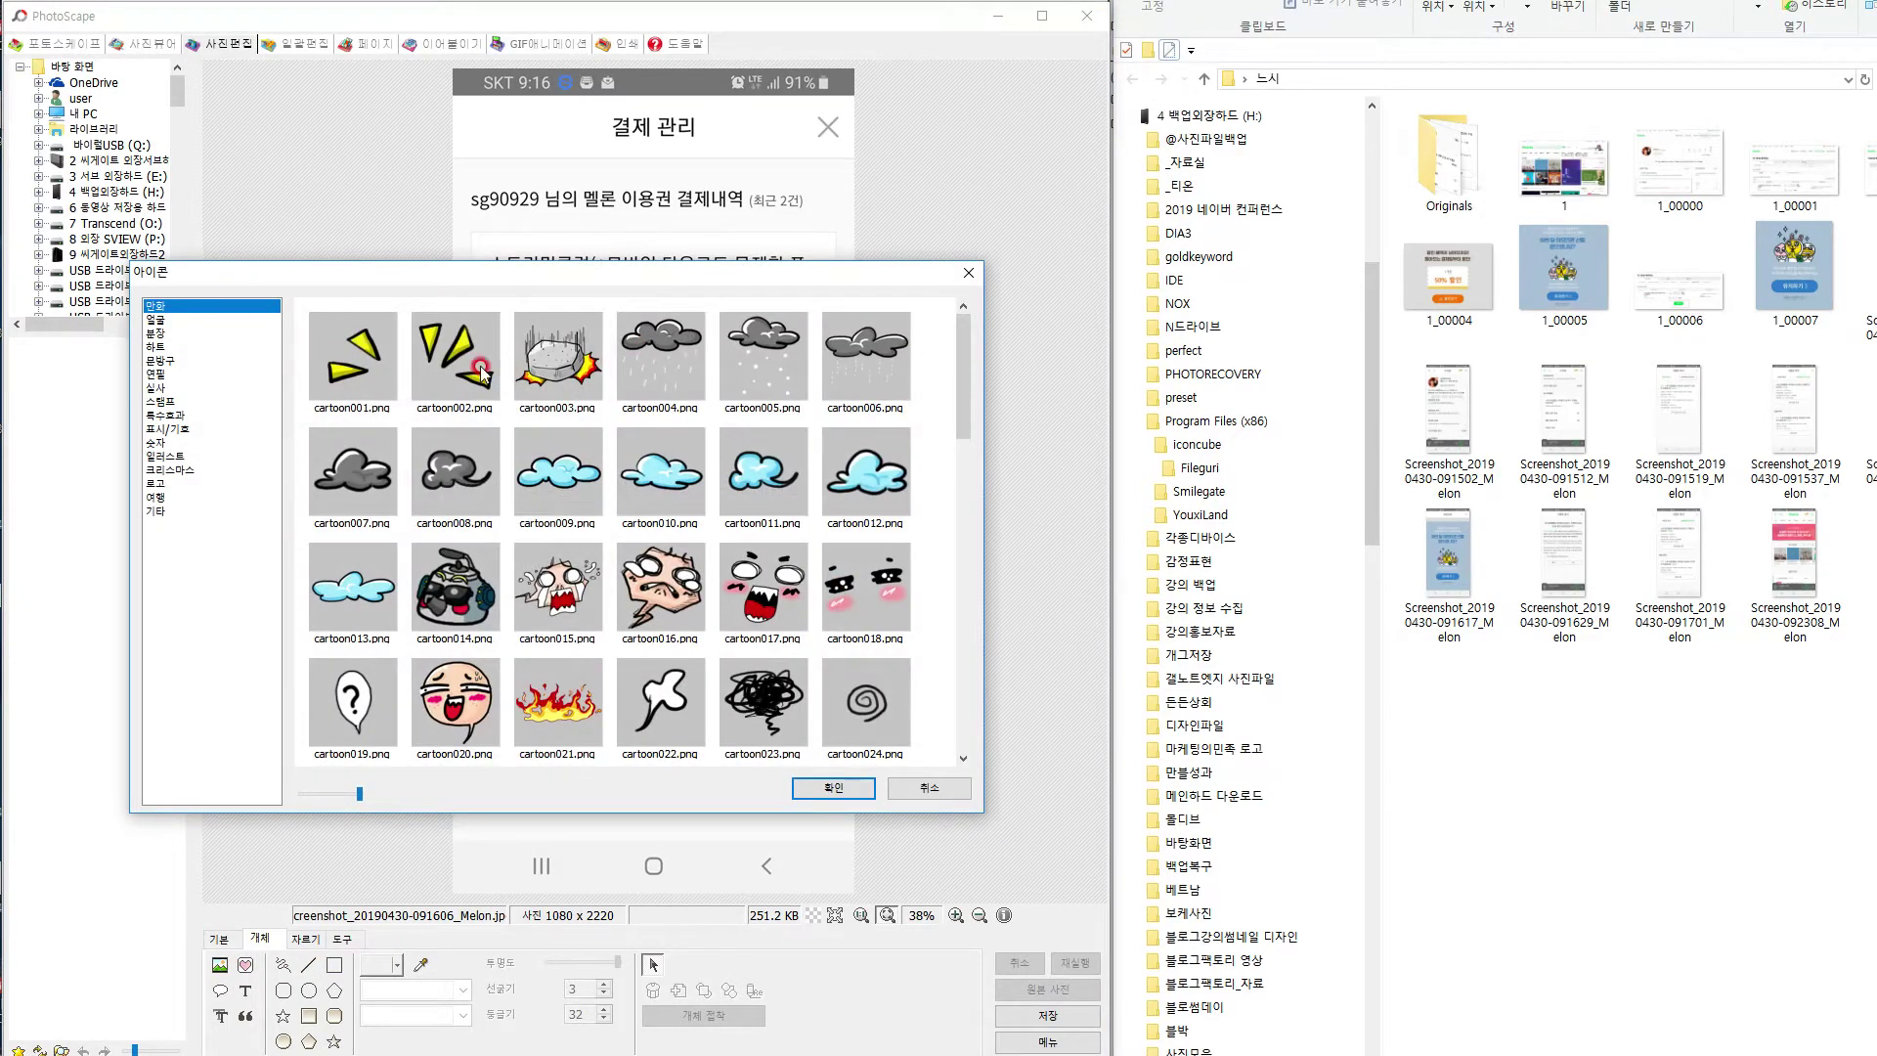
pyautogui.doubleClick(489, 372)
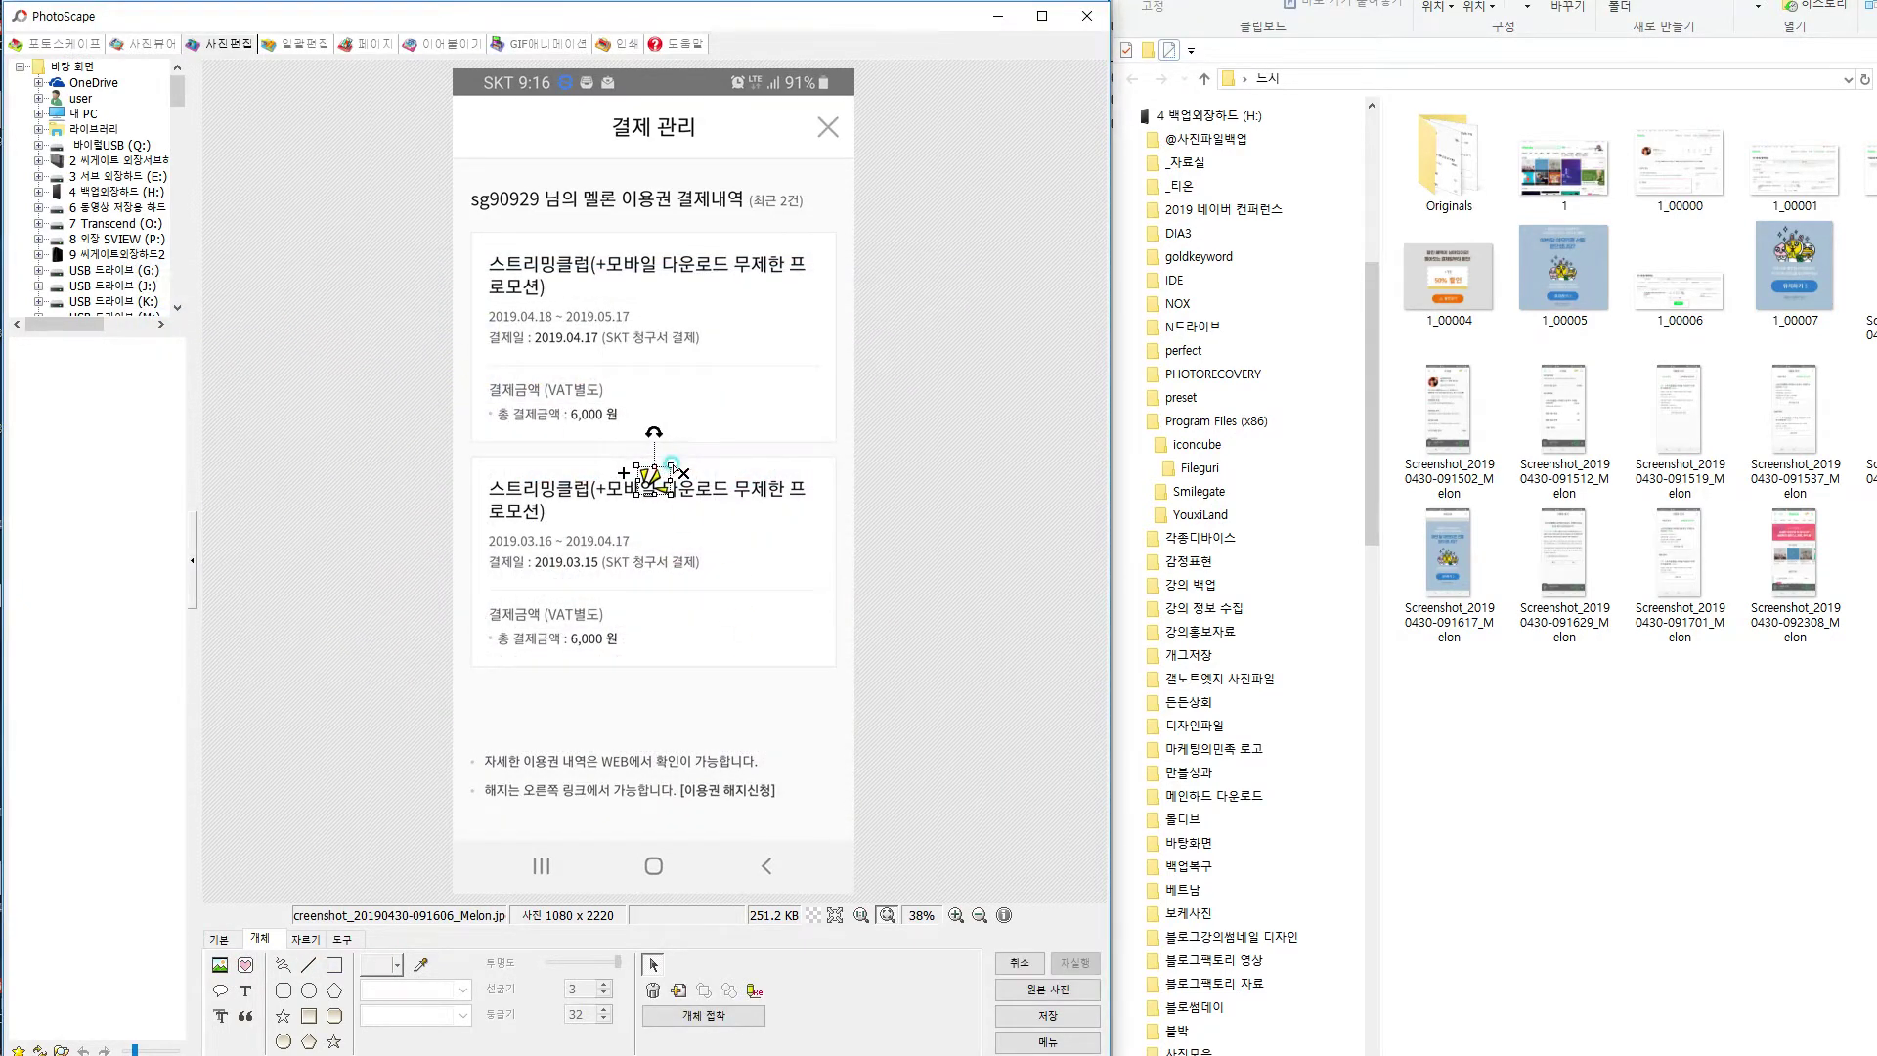
pyautogui.moveTo(652, 477); pyautogui.dragTo(787, 759)
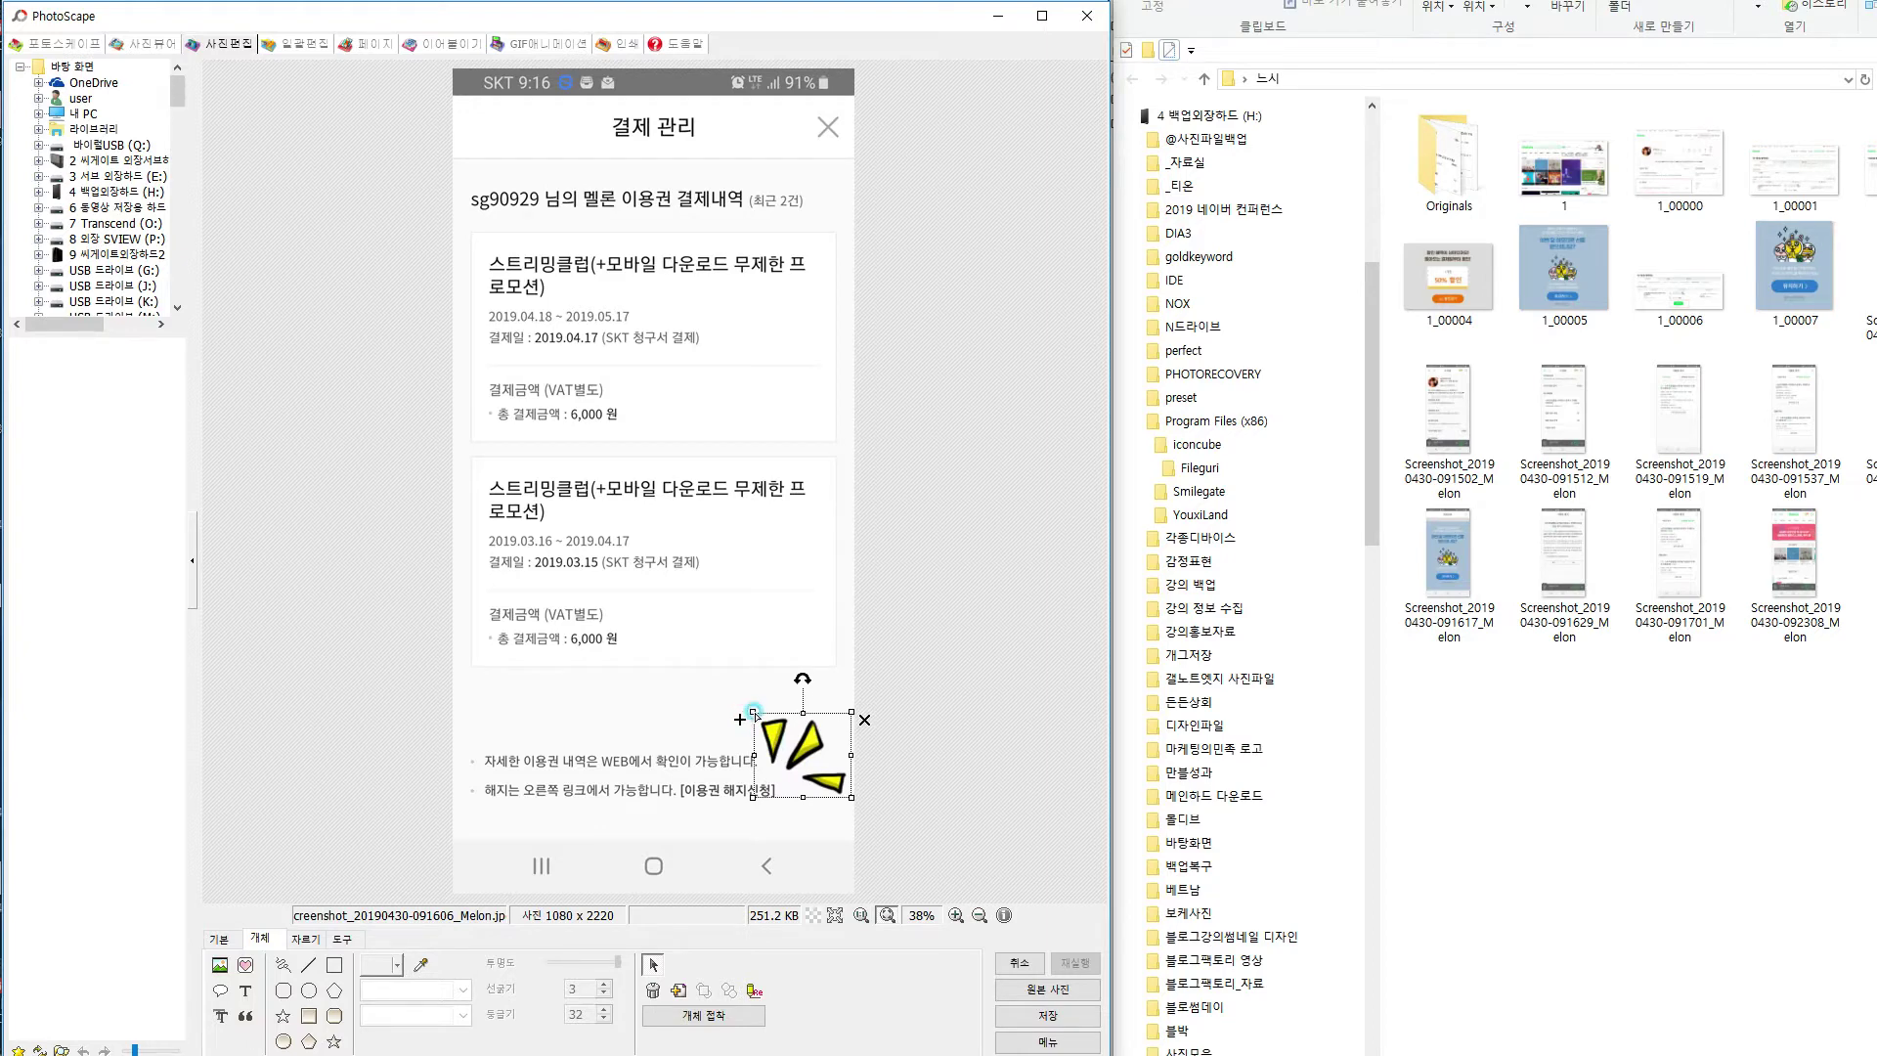
pyautogui.moveTo(759, 717); pyautogui.dragTo(760, 718)
pyautogui.click(754, 713)
pyautogui.moveTo(758, 716); pyautogui.dragTo(795, 777)
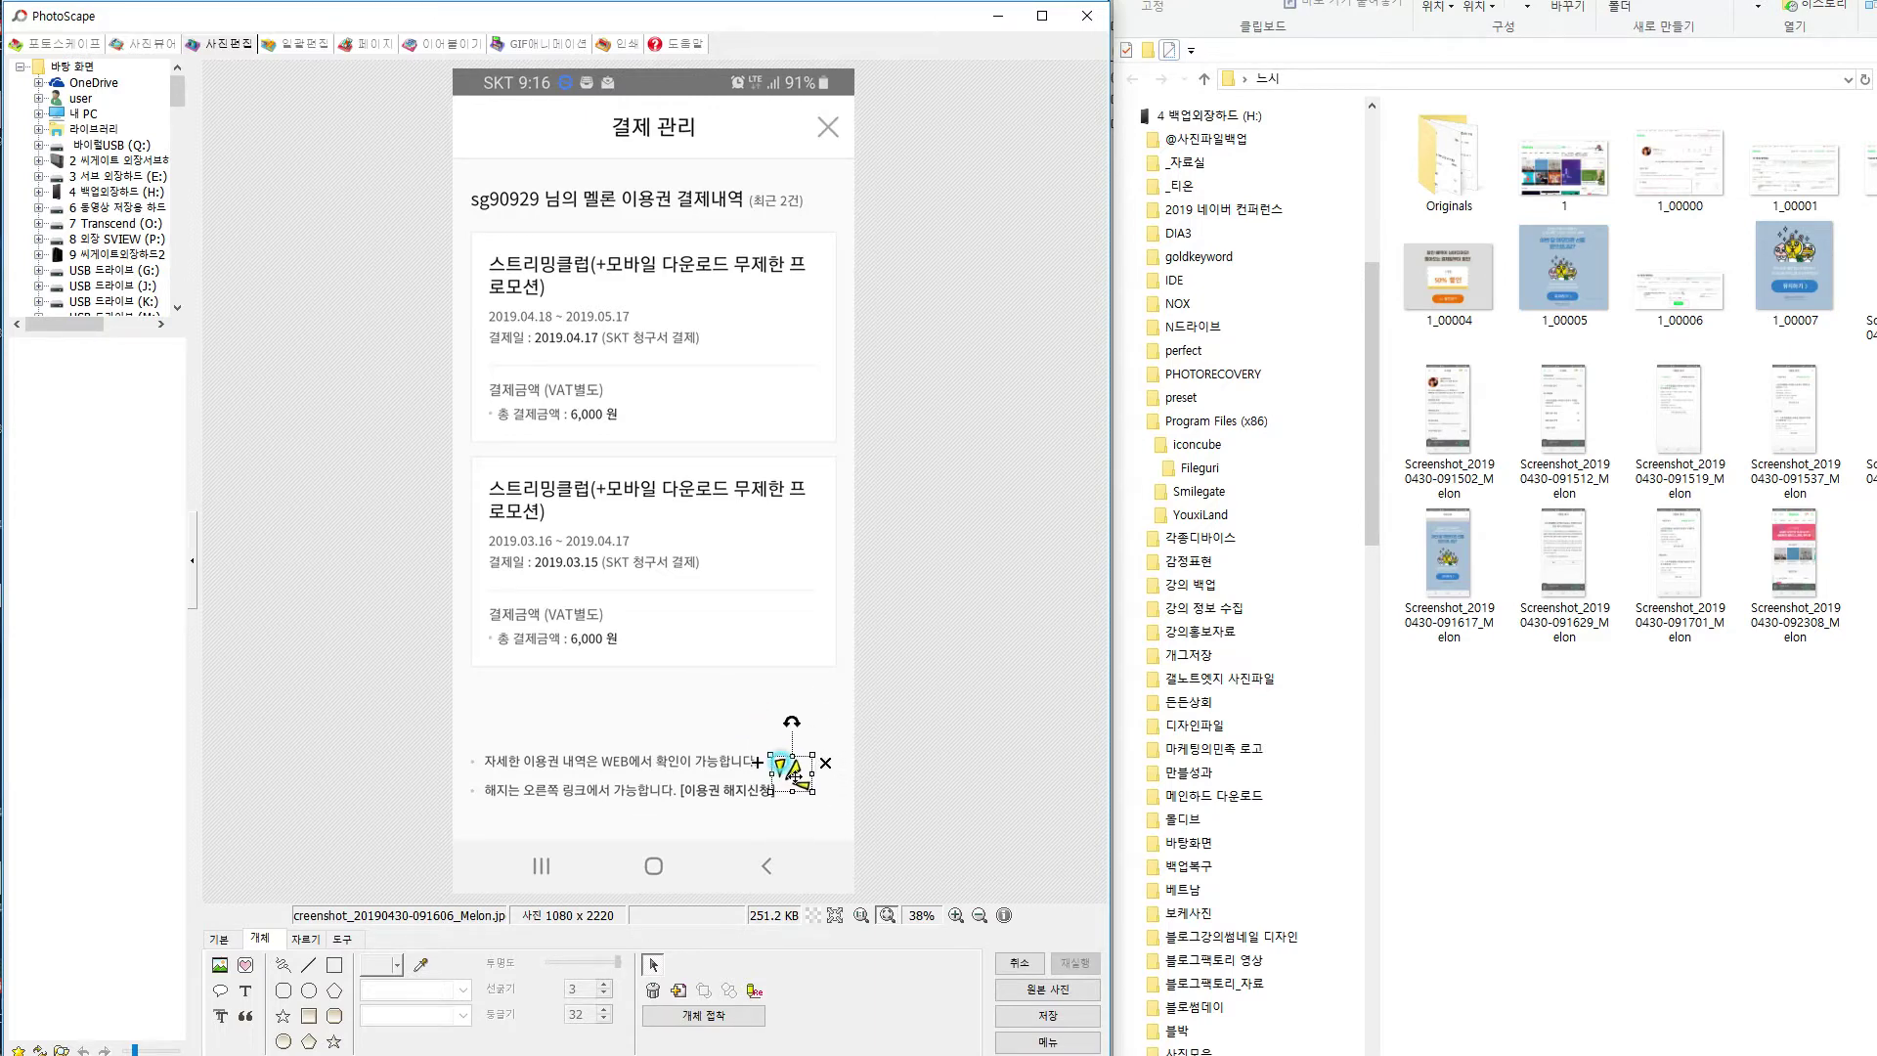
pyautogui.click(817, 827)
# Box [이용권 해지신청] in red dashes, overwrite the payment screenshot, and load the promotion screenshot.
pyautogui.click(337, 956)
pyautogui.moveTo(672, 778); pyautogui.dragTo(779, 800)
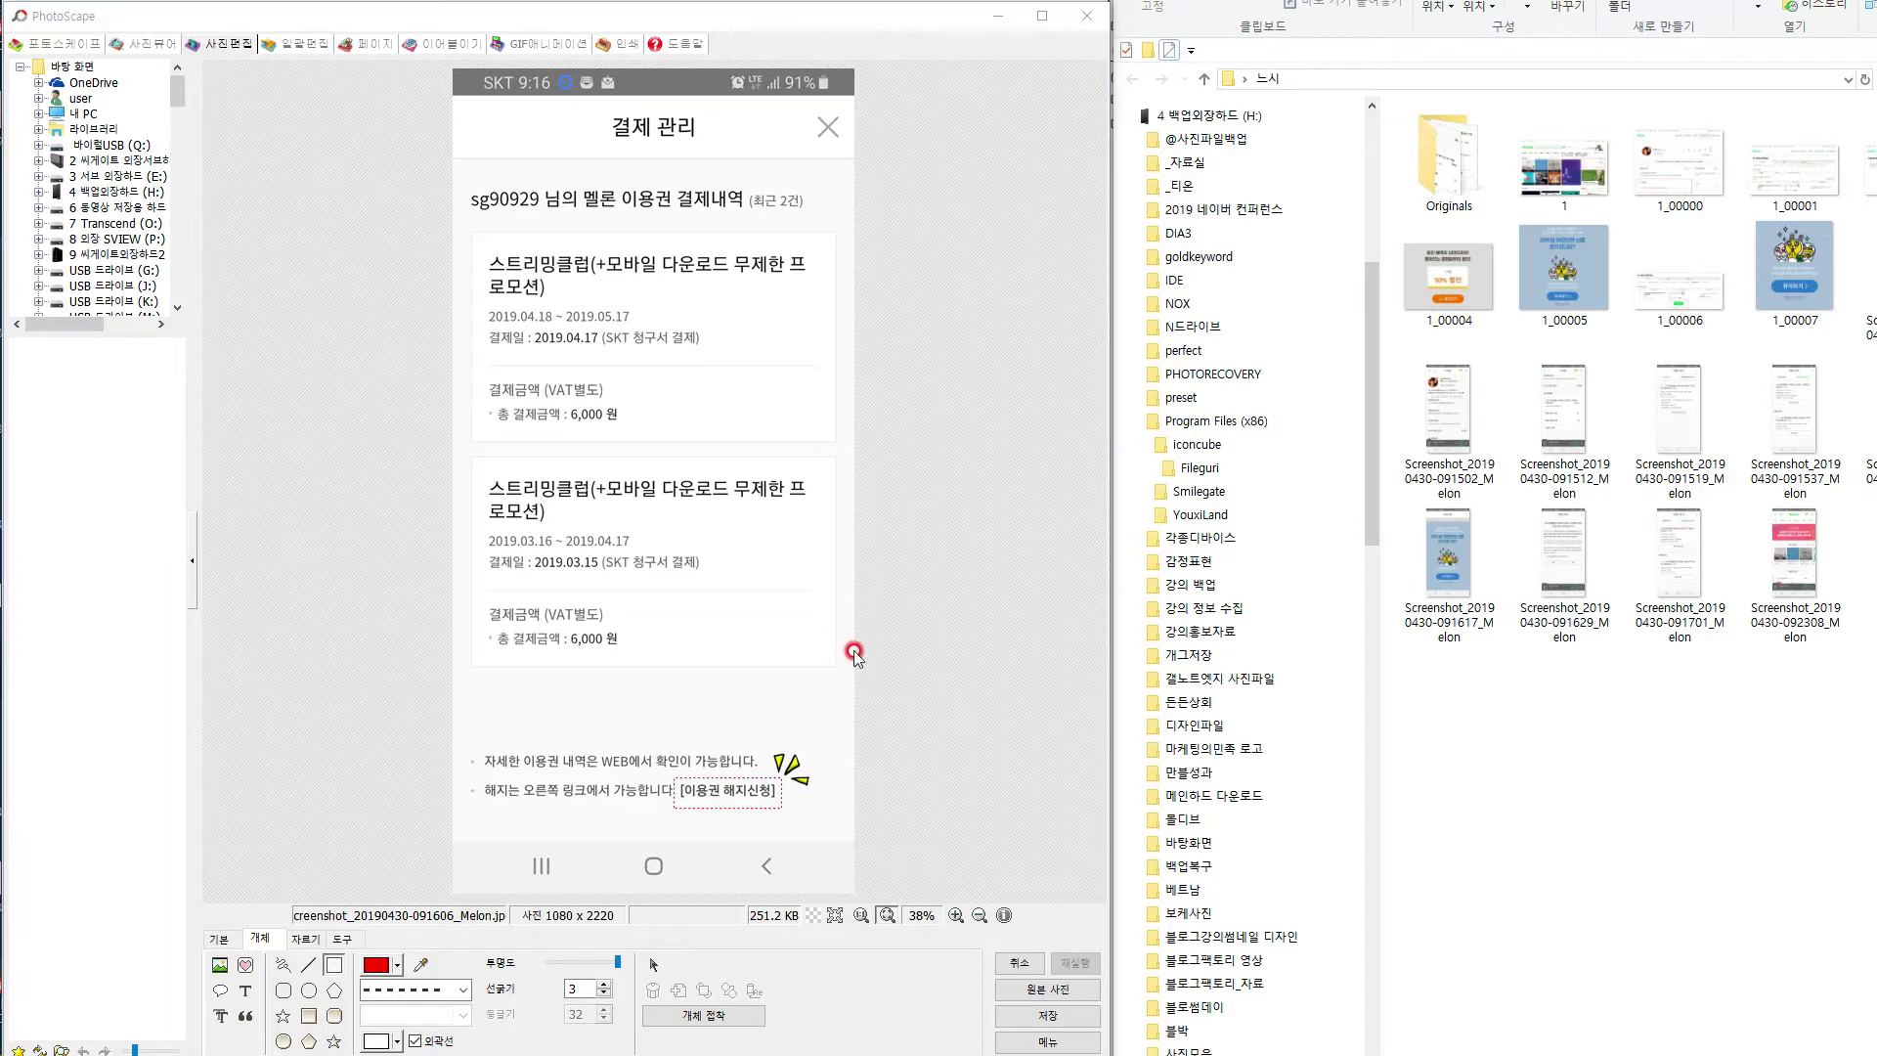
pyautogui.hotkey('ctrl', 's')
pyautogui.click(390, 335)
pyautogui.moveTo(1452, 554); pyautogui.dragTo(614, 568)
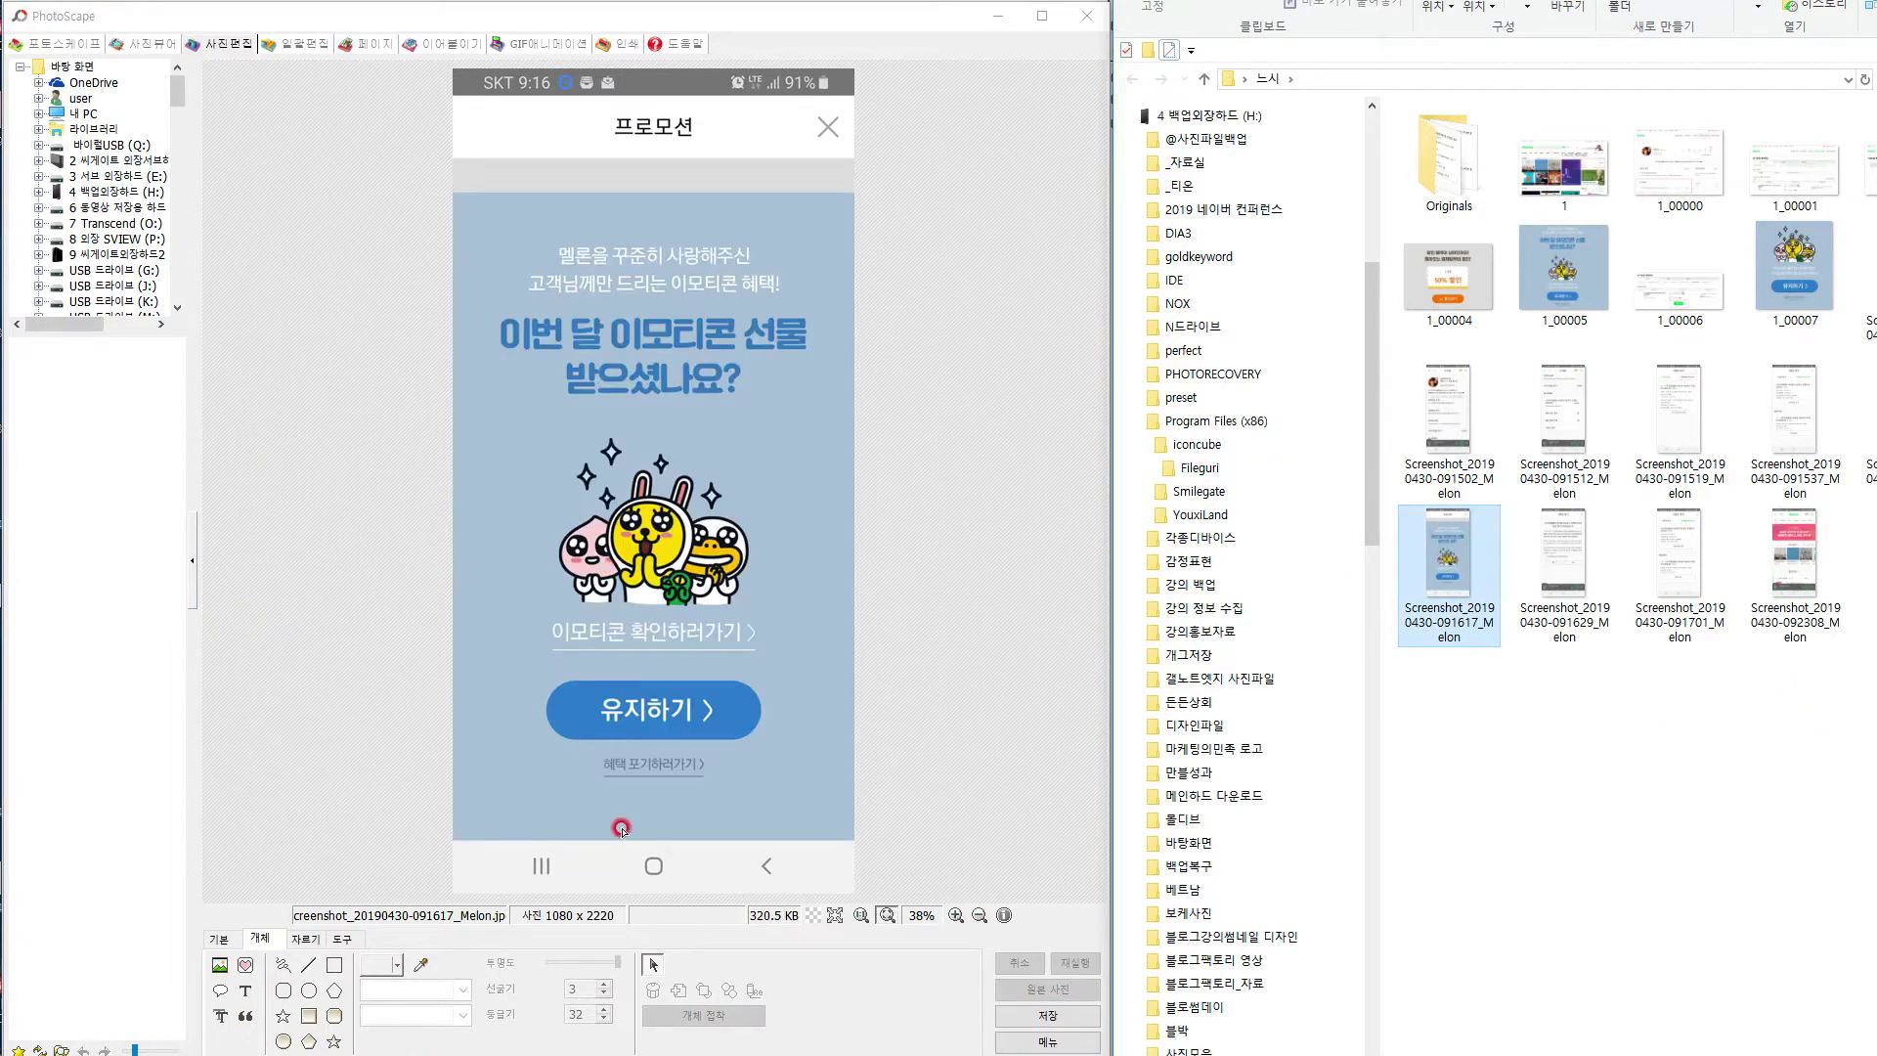
# Box the 혜택 포기하러가기 link in red dashes, save, and load the cancellation screenshot.
pyautogui.click(335, 966)
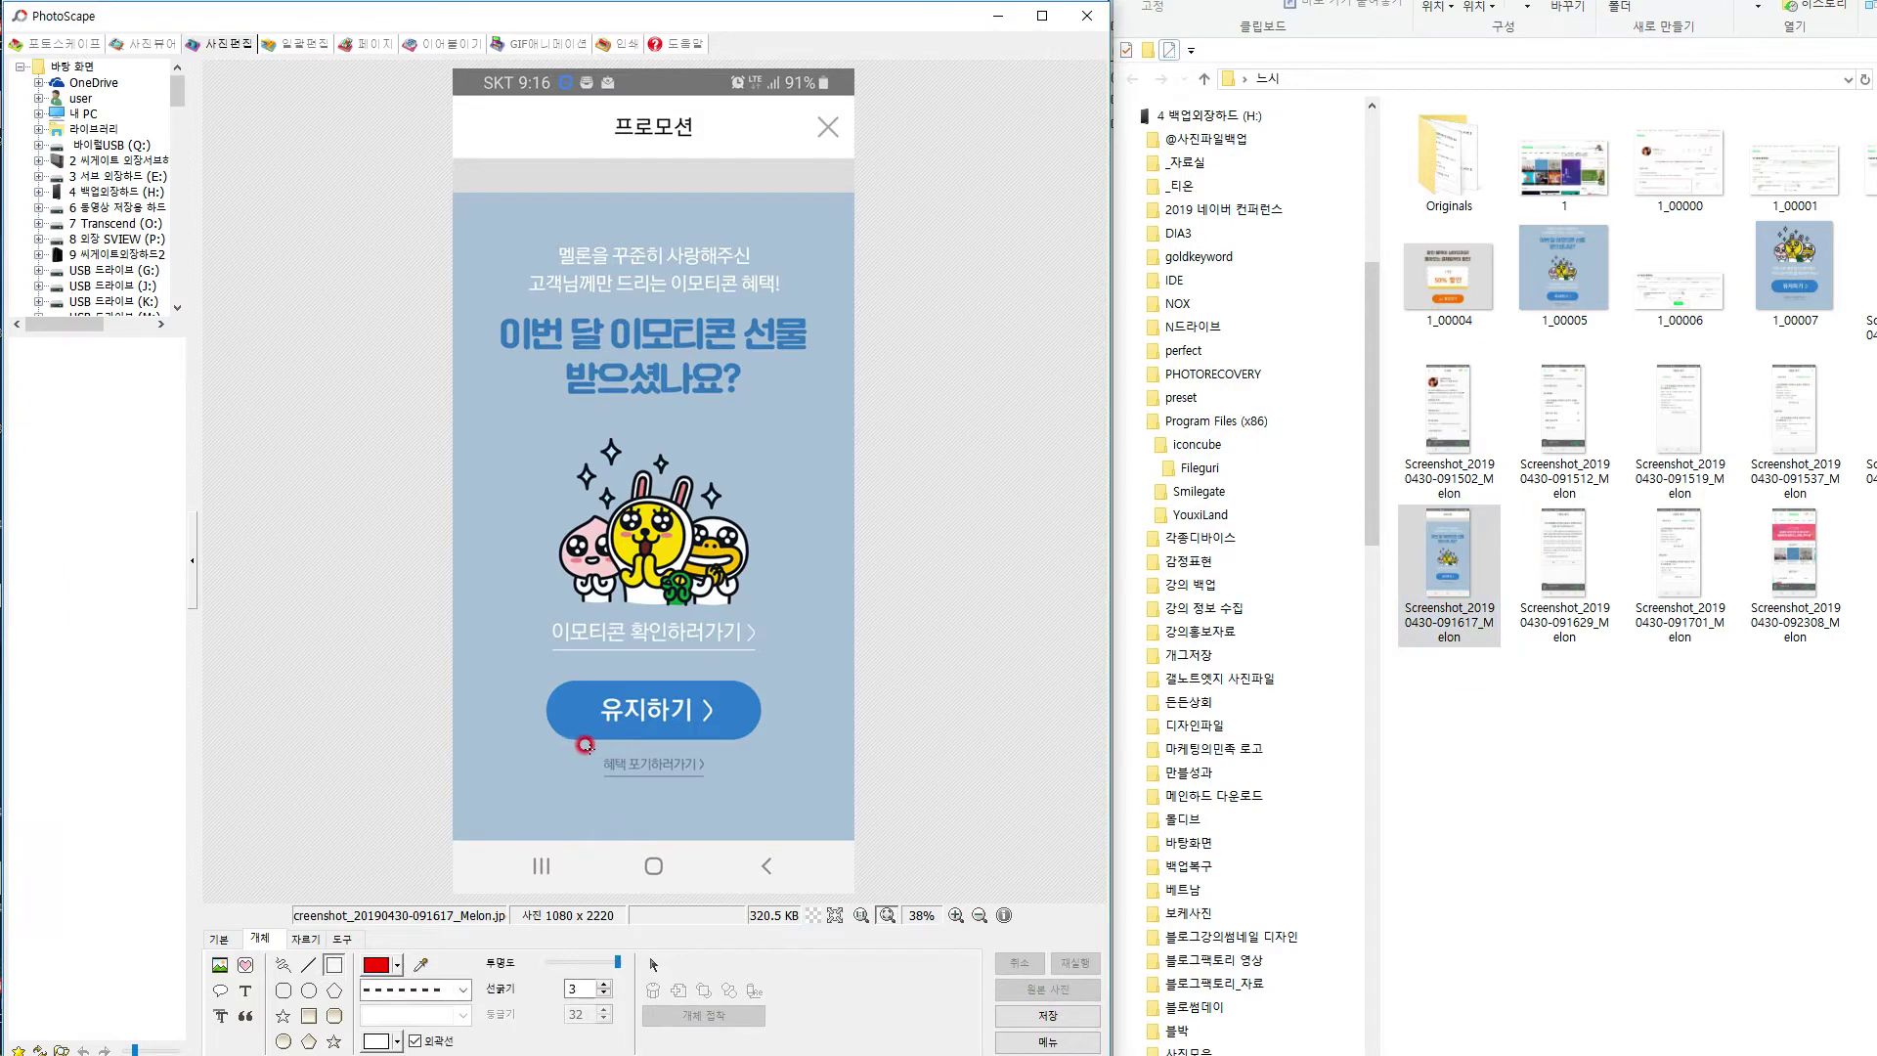
pyautogui.moveTo(582, 746); pyautogui.dragTo(721, 793)
pyautogui.hotkey('ctrl', 's')
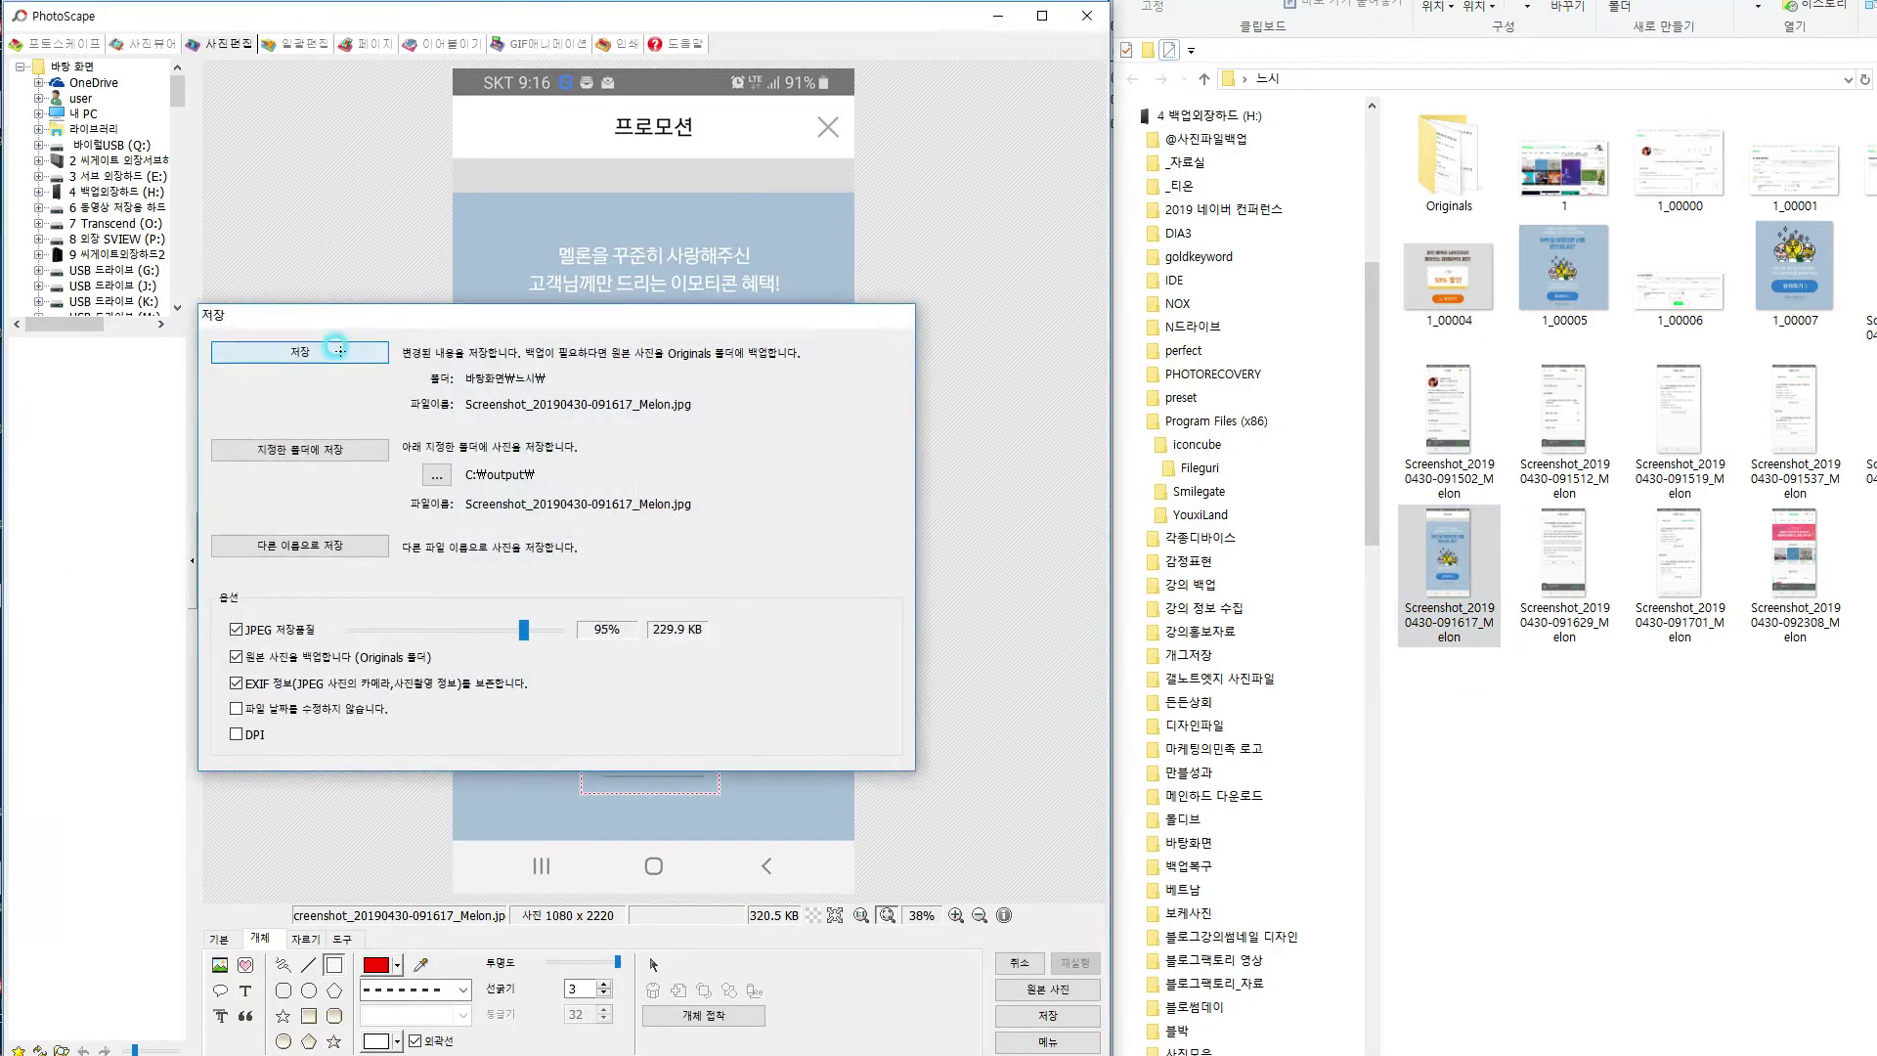
pyautogui.click(336, 354)
pyautogui.click(1604, 746)
pyautogui.moveTo(1564, 552); pyautogui.dragTo(667, 554)
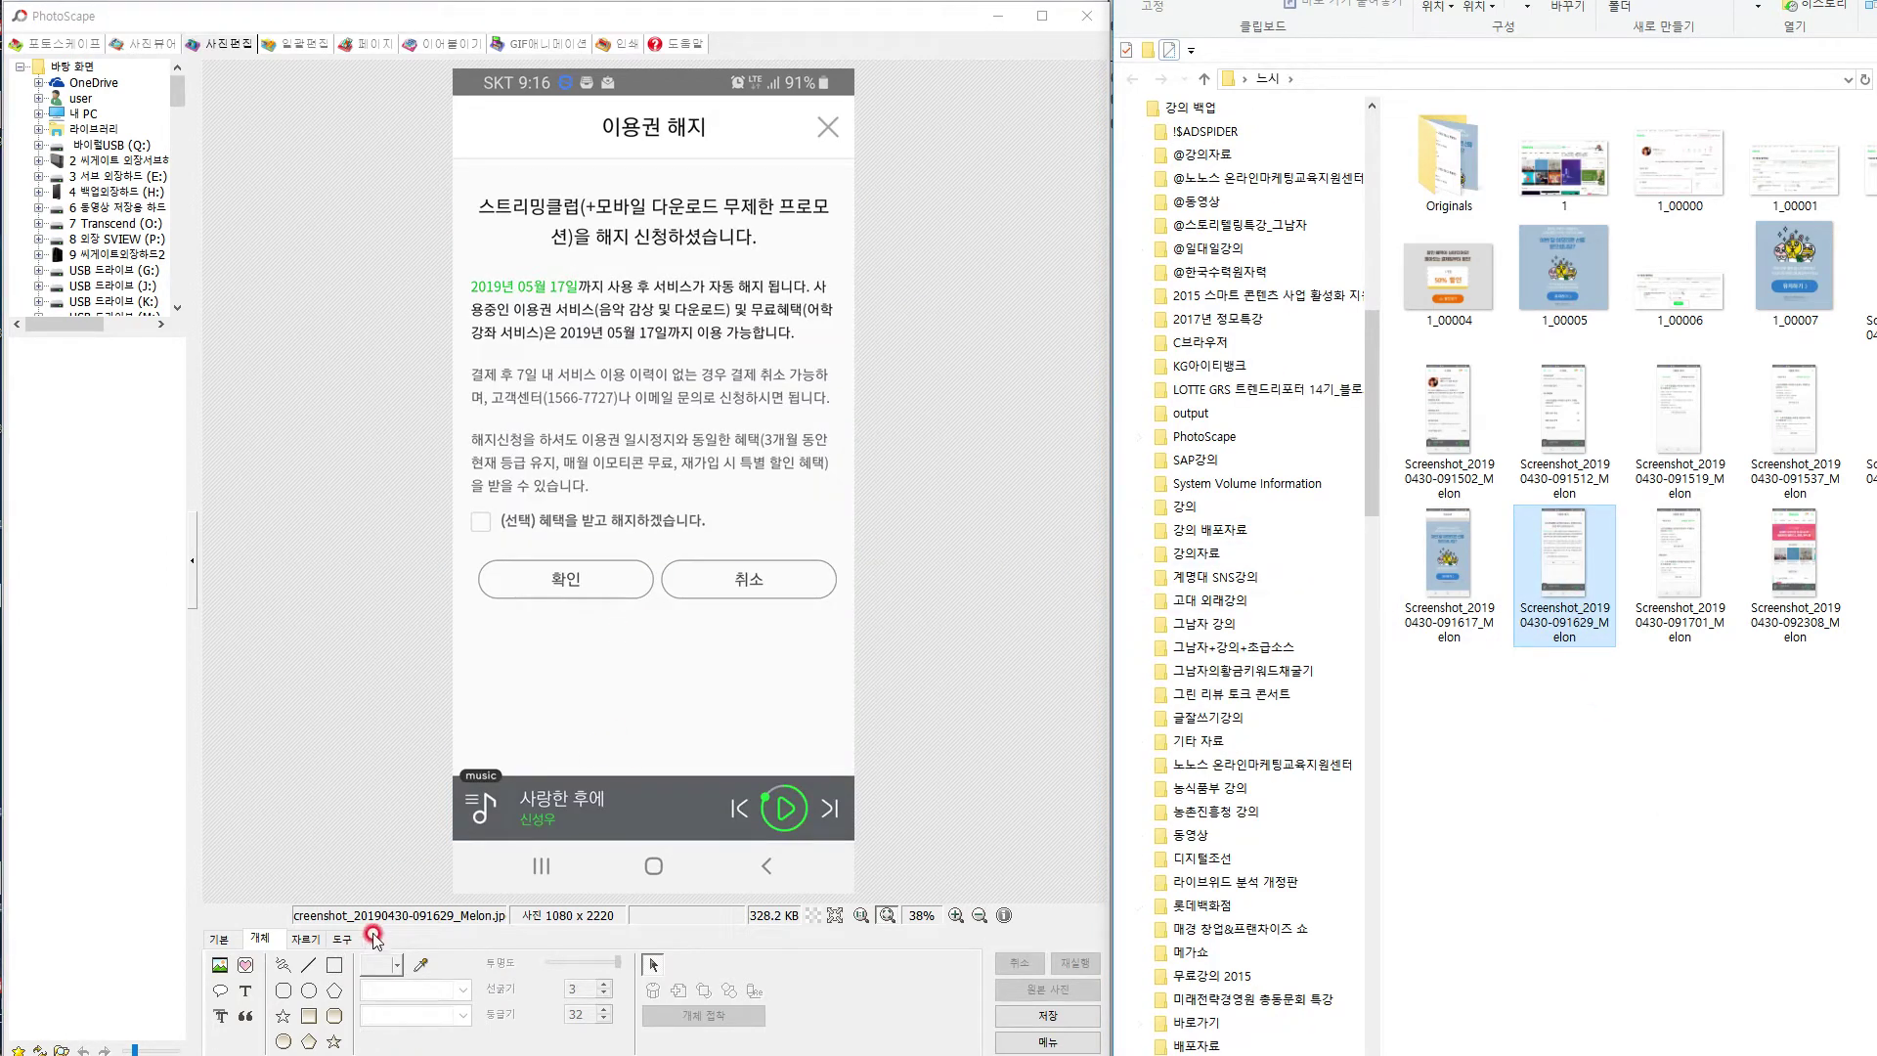
# Box the checkbox and 확인/취소 buttons in red dashes, save, and load the Melon home screenshot.
pyautogui.click(333, 965)
pyautogui.moveTo(460, 500); pyautogui.dragTo(842, 605)
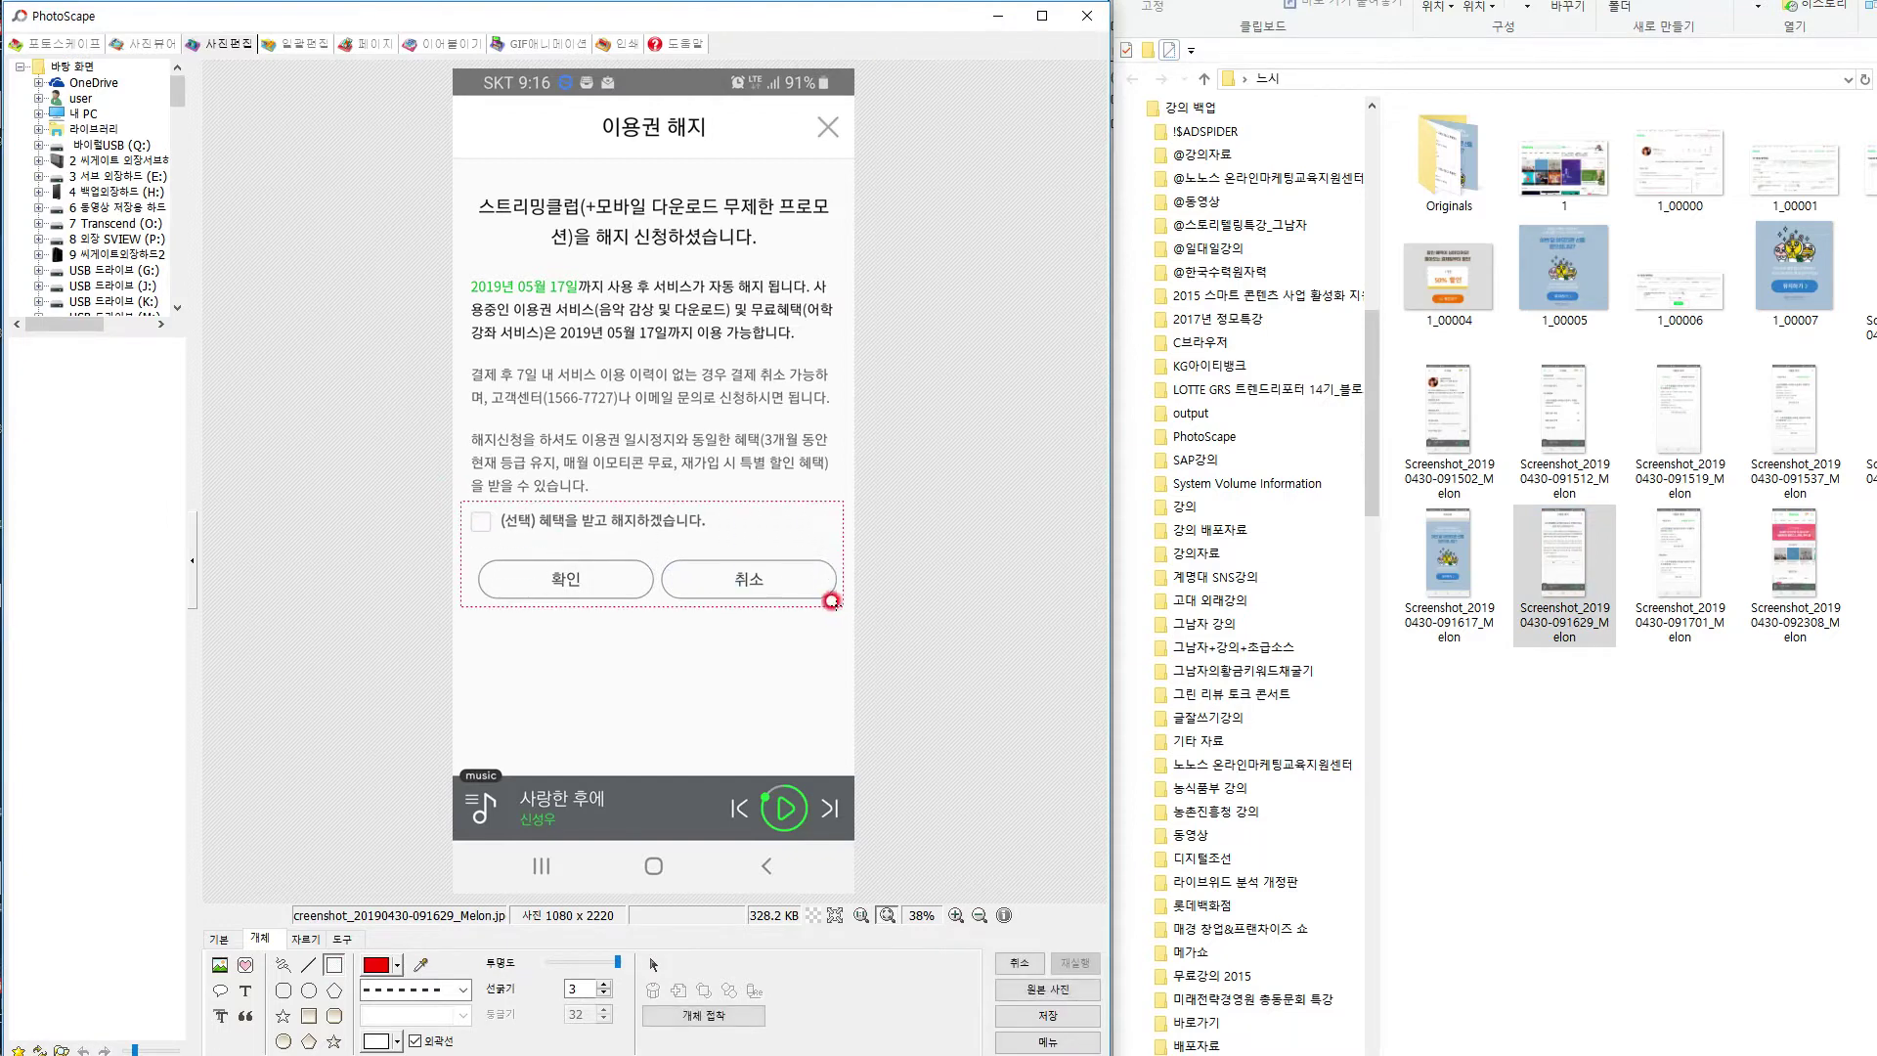
pyautogui.hotkey('ctrl', 's')
pyautogui.click(313, 354)
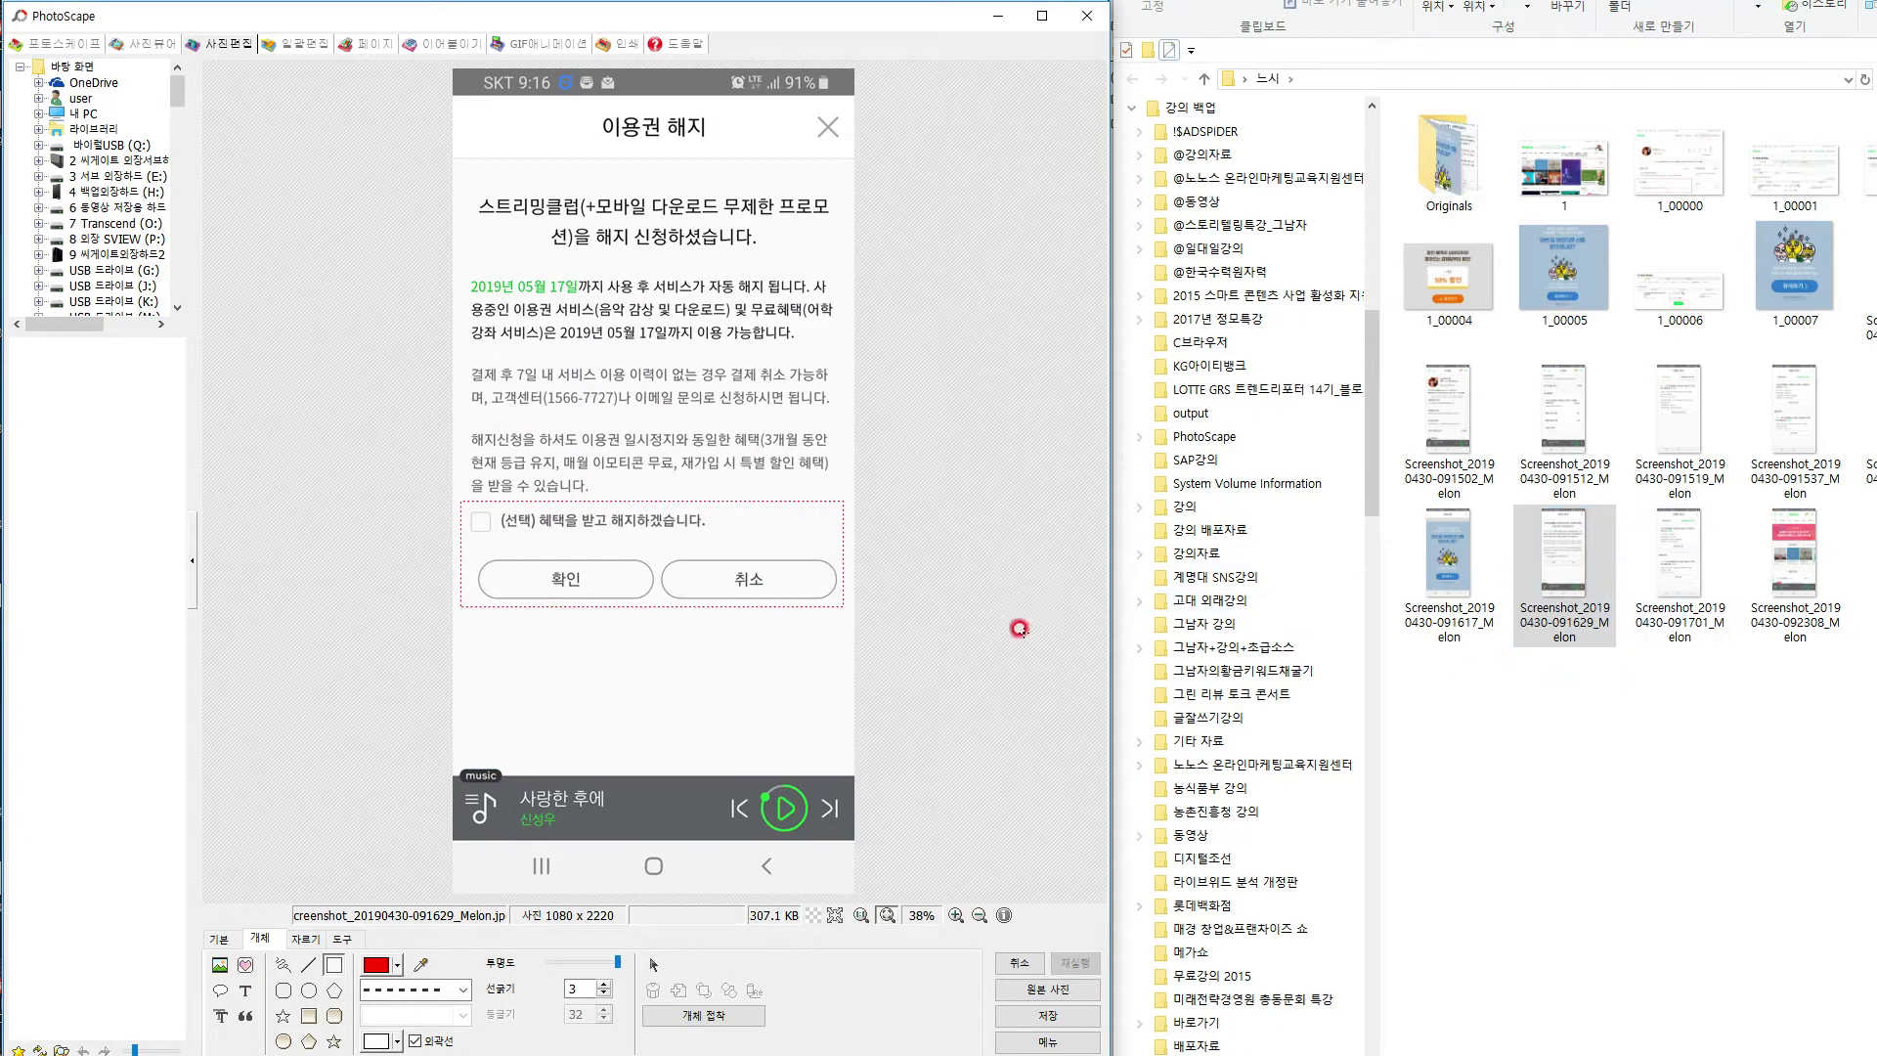
pyautogui.moveTo(1680, 562); pyautogui.dragTo(619, 386)
pyautogui.moveTo(1821, 567); pyautogui.dragTo(614, 522)
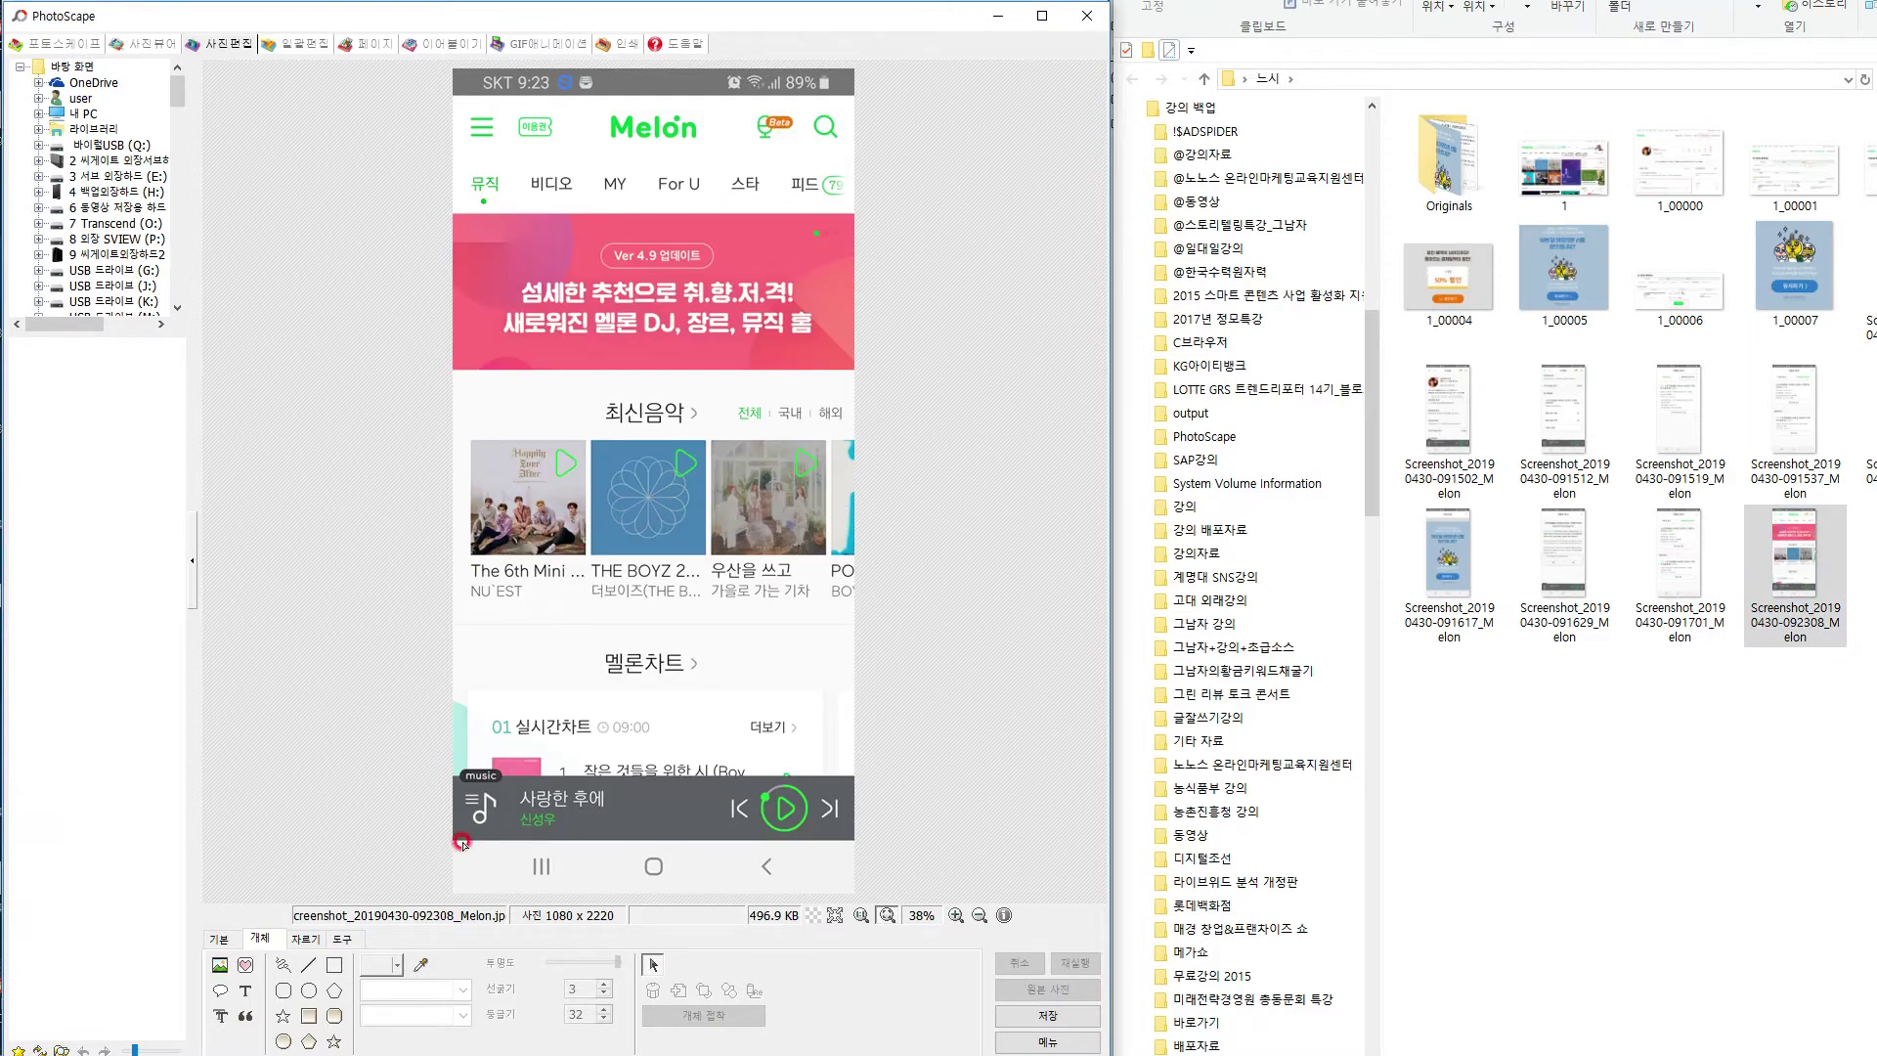
# Outline the top-left hamburger menu icon in red dashes and save over the original image.
pyautogui.click(328, 966)
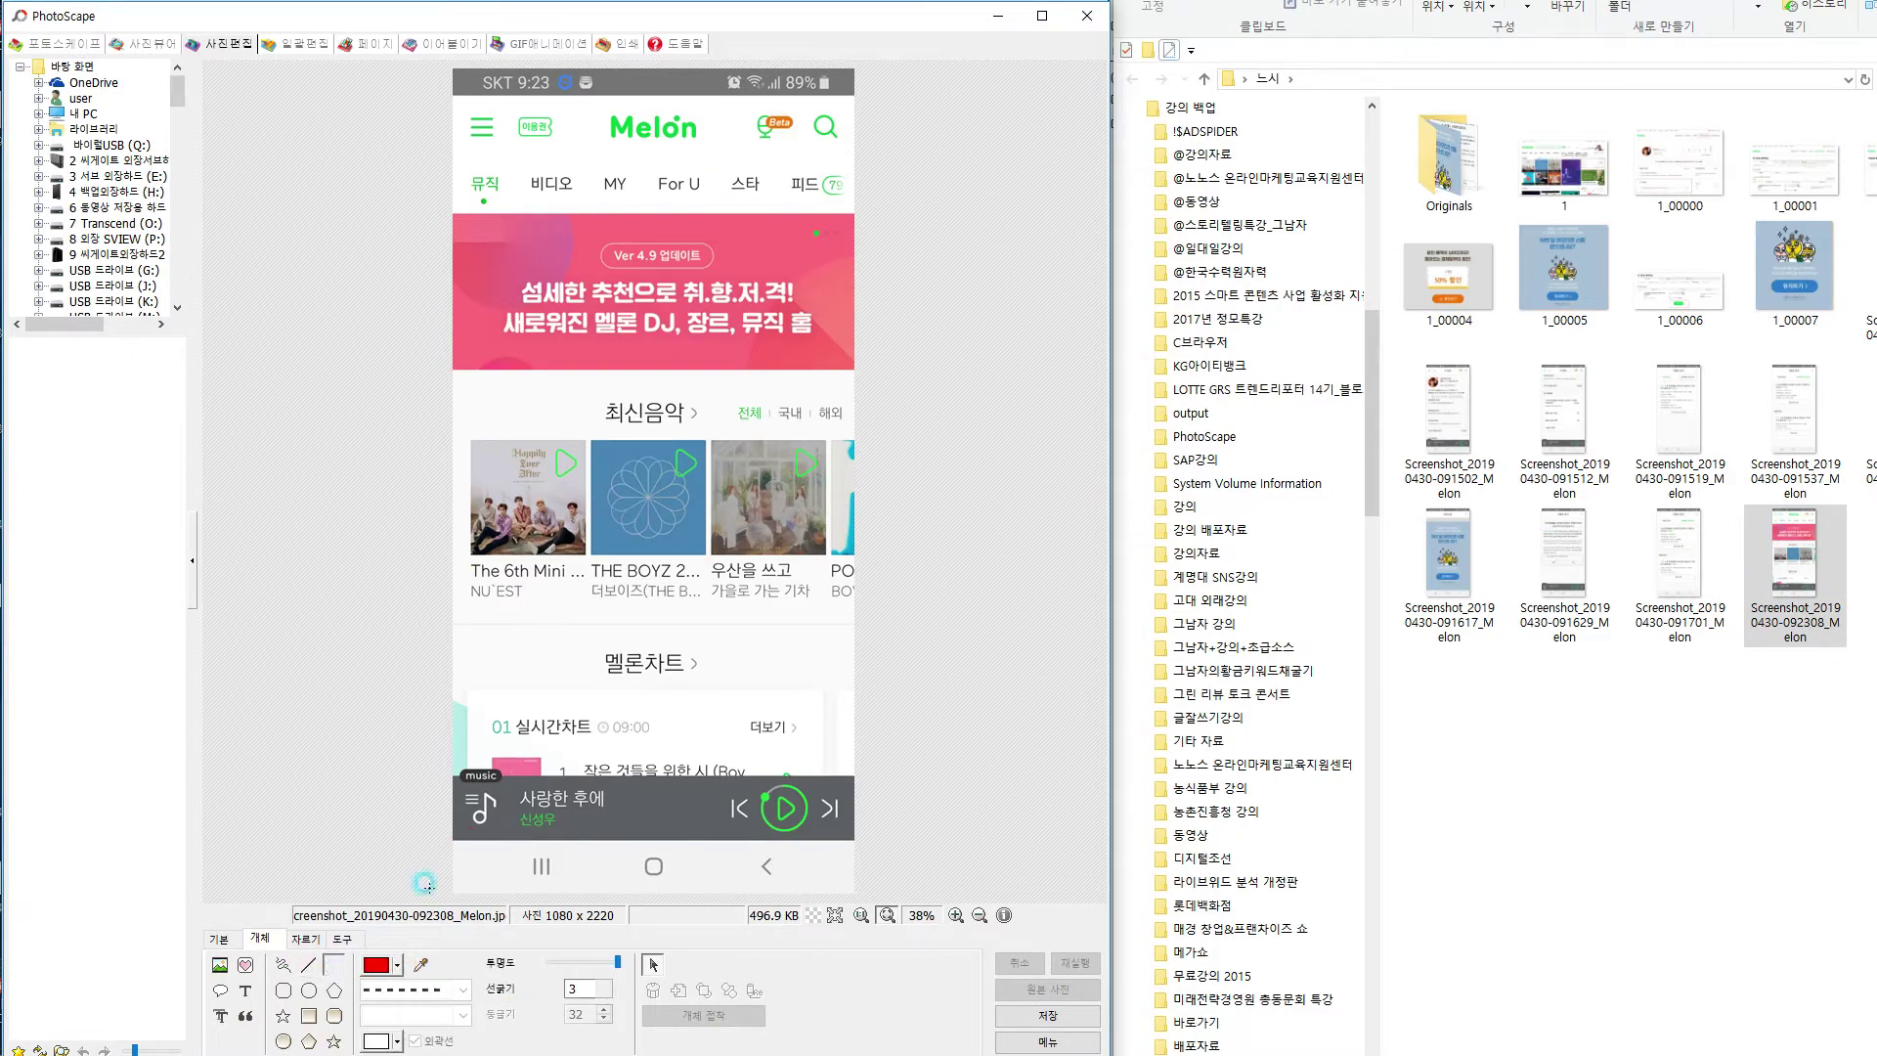
pyautogui.moveTo(450, 100); pyautogui.dragTo(514, 156)
pyautogui.hotkey('ctrl', 's')
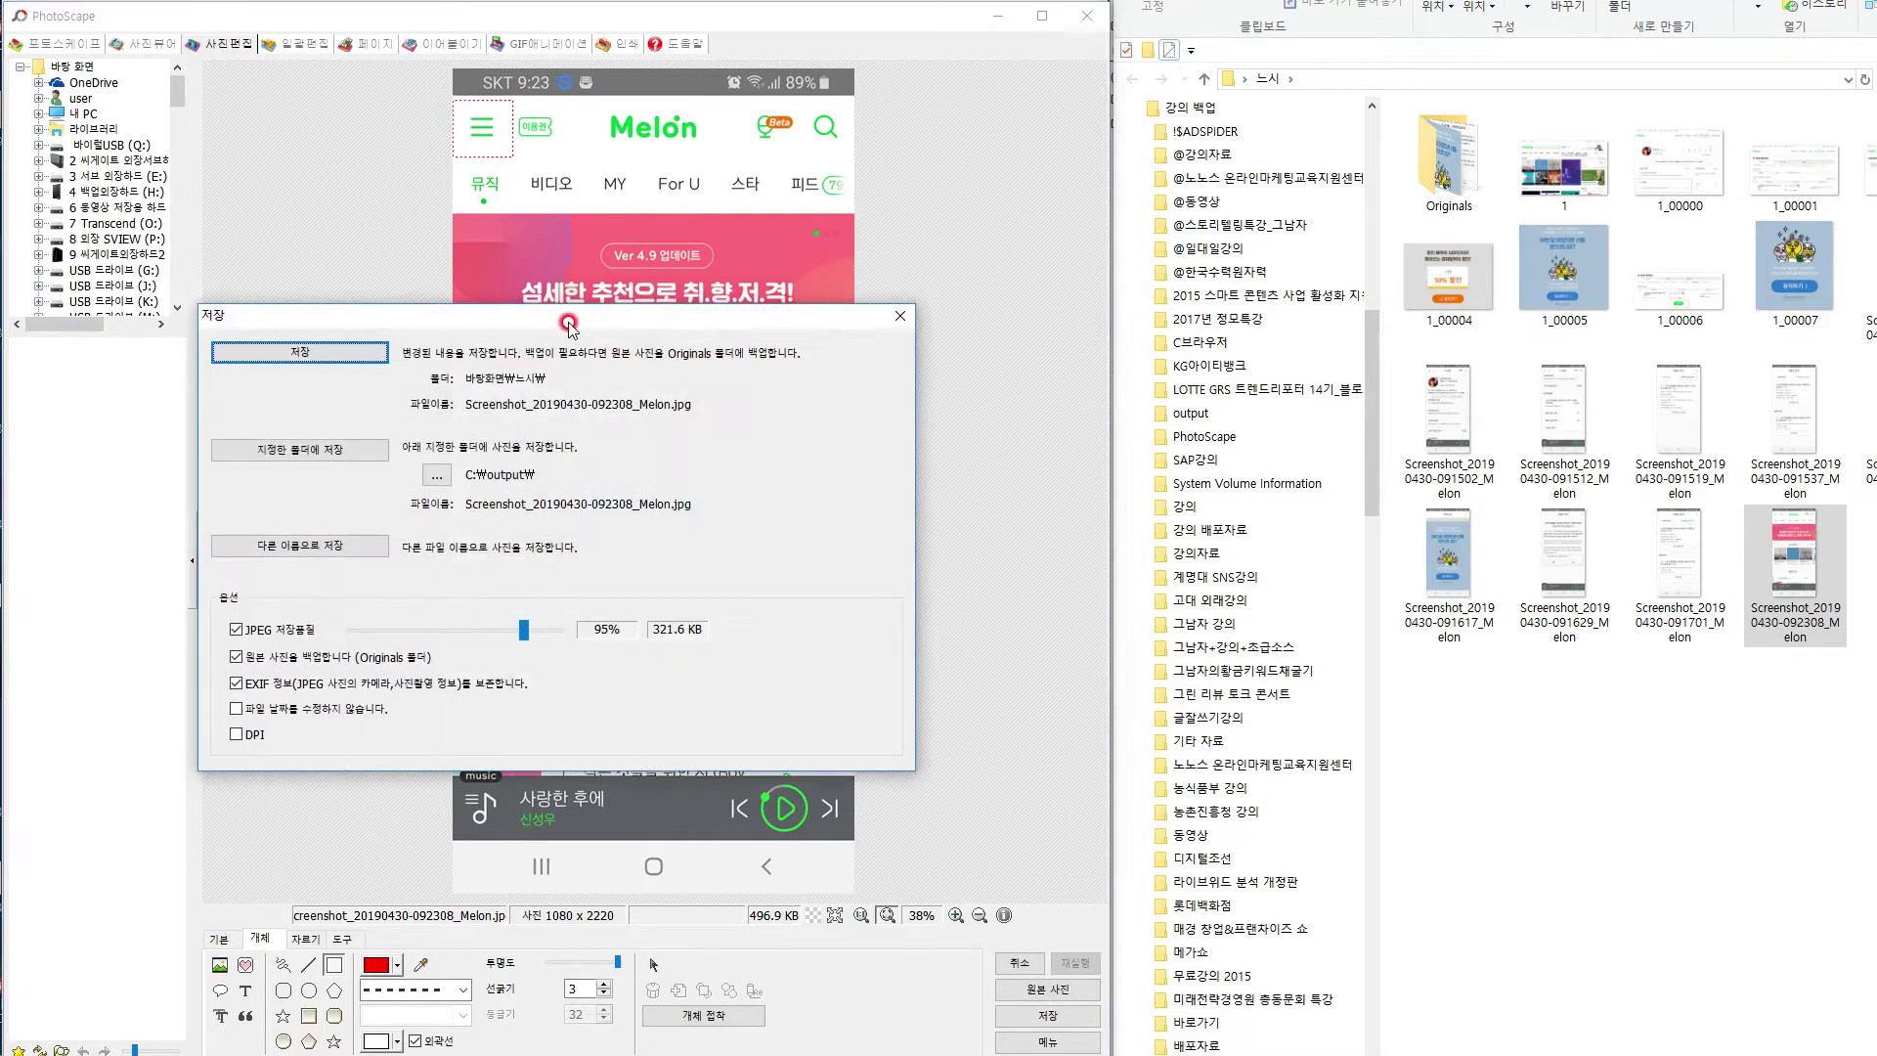
pyautogui.click(307, 354)
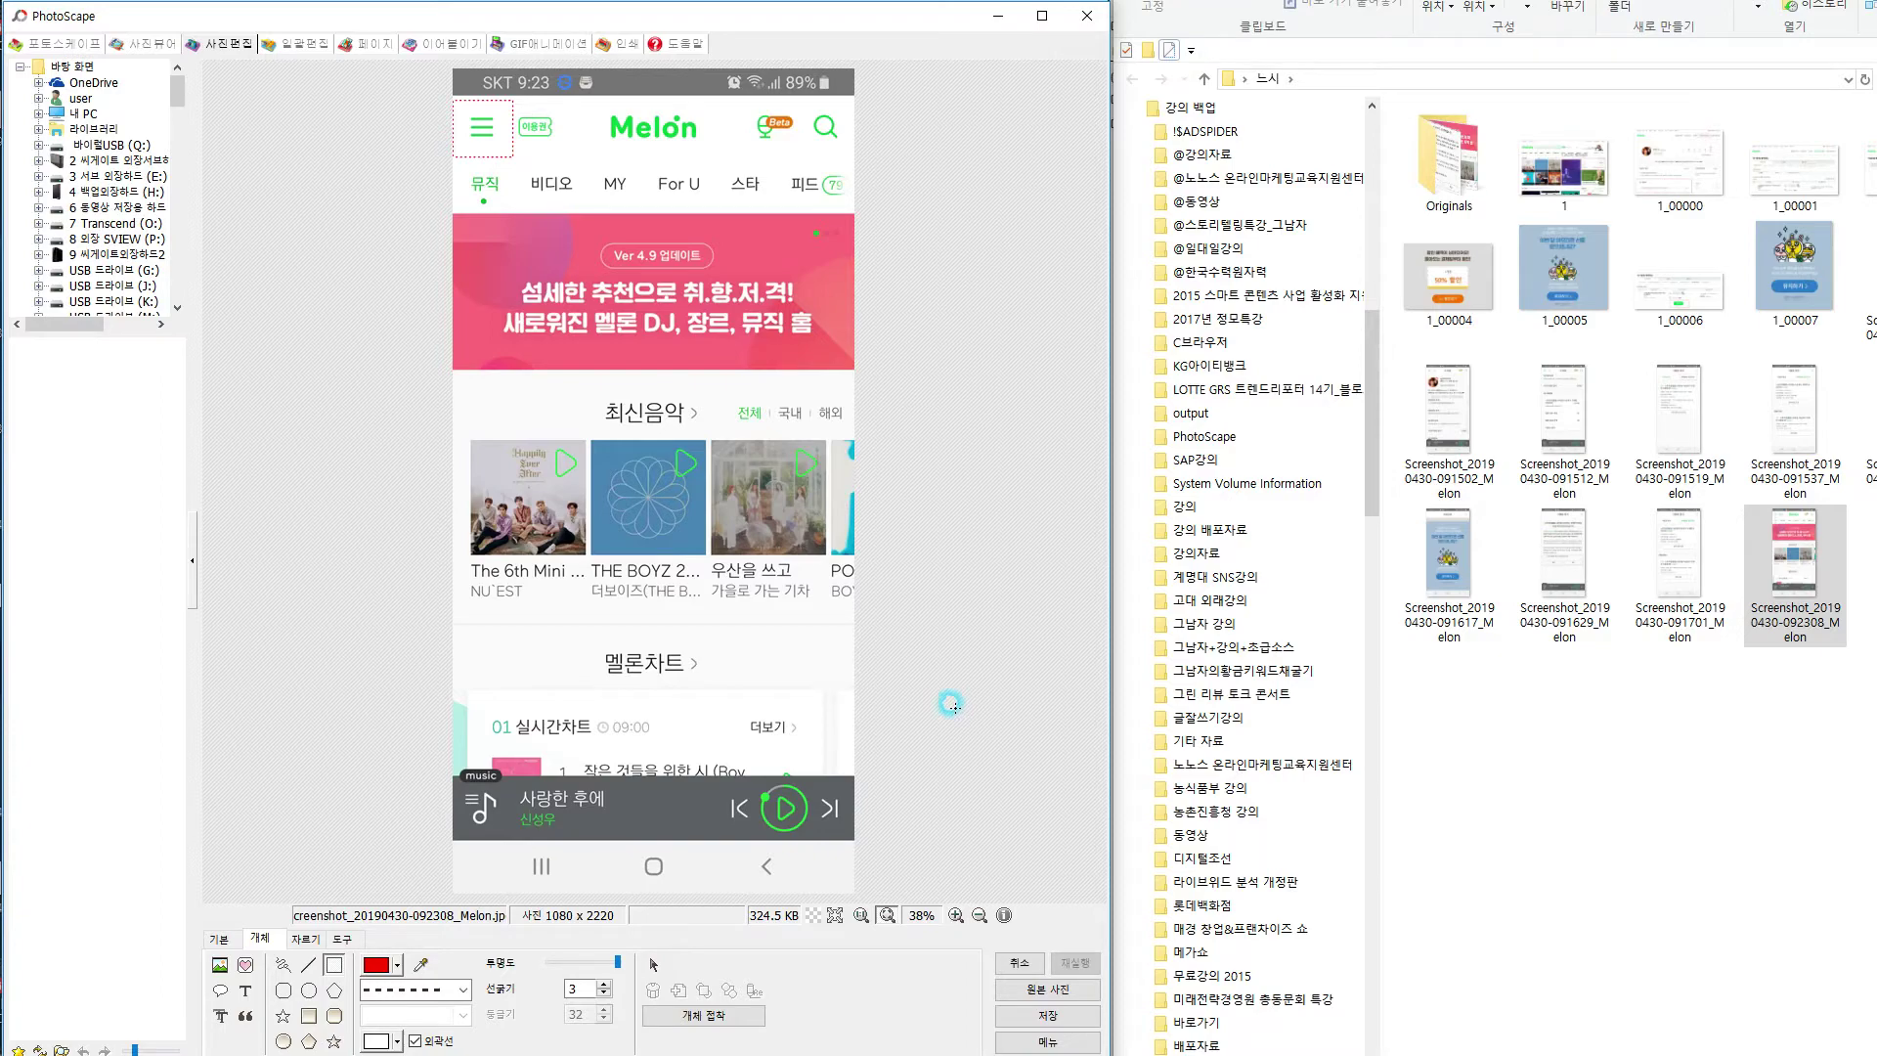
# Close PhotoScape and insert every screenshot from the 느시 folder as separate photos (개별사진).
pyautogui.click(1078, 31)
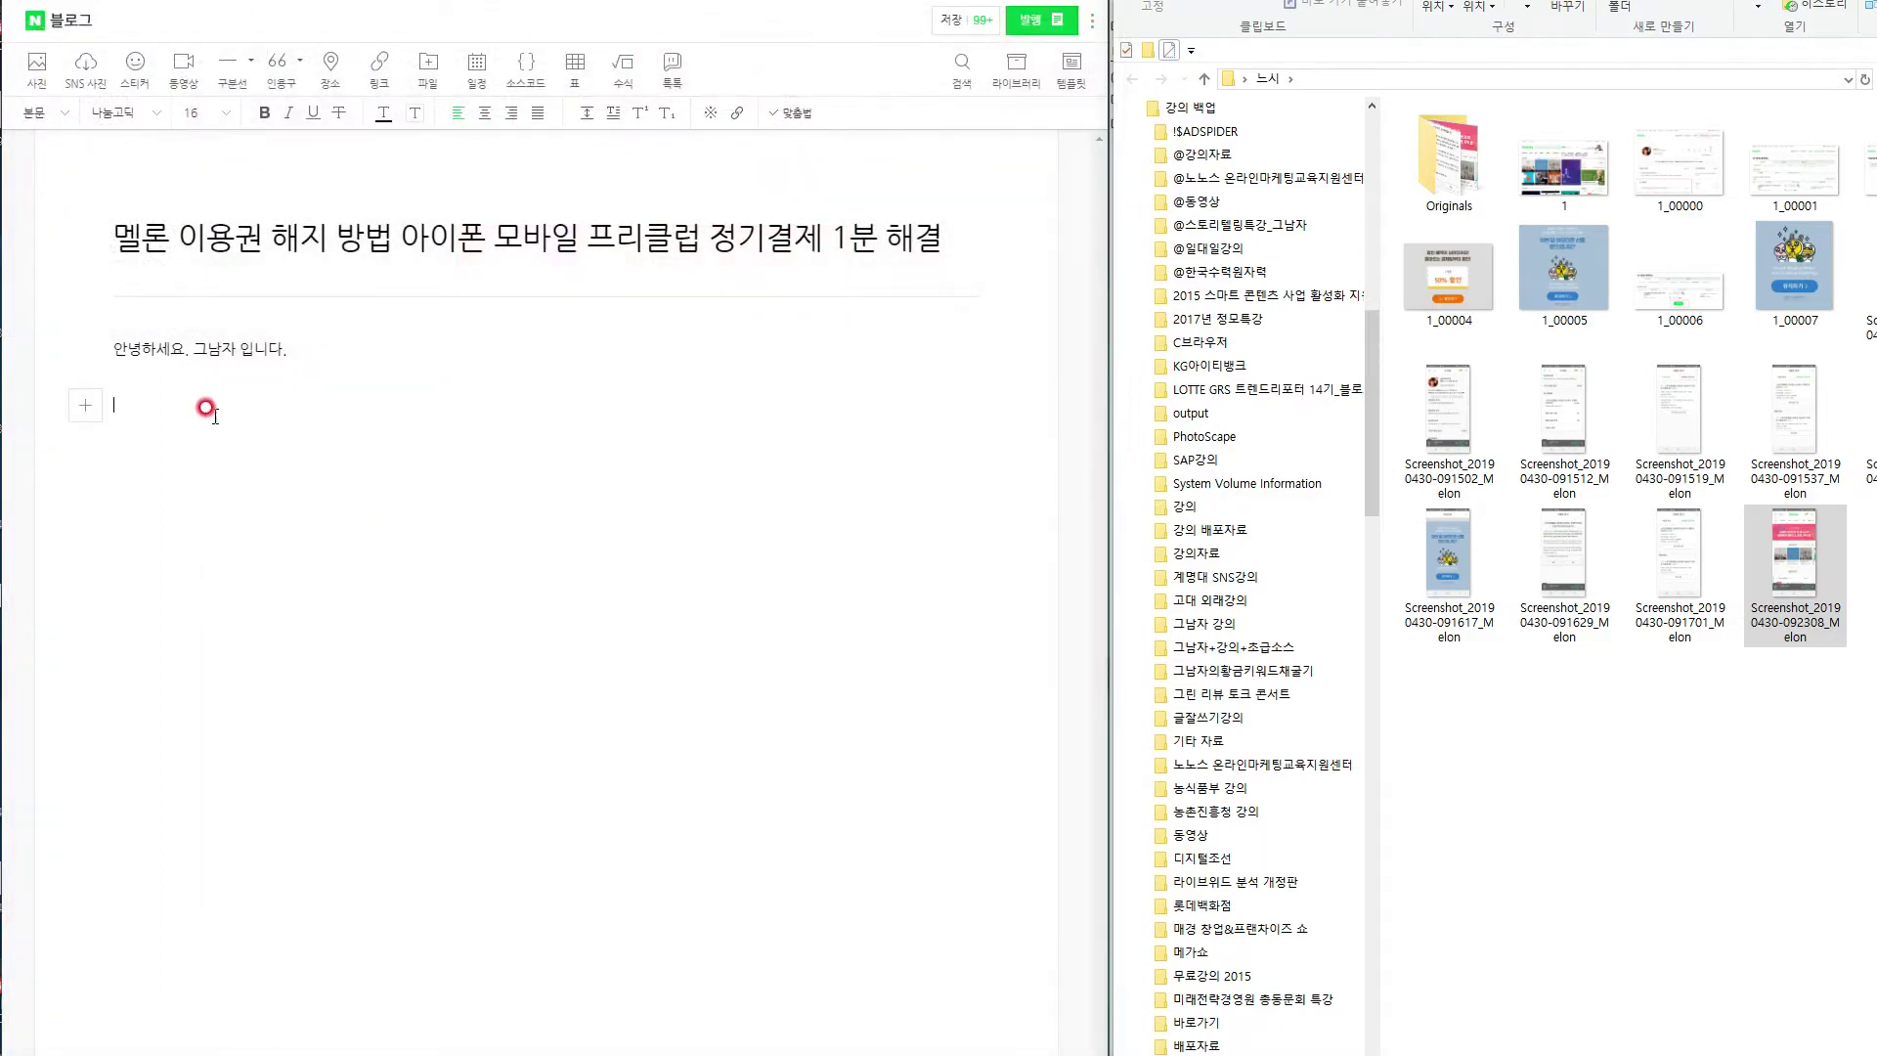
pyautogui.click(37, 69)
pyautogui.click(441, 403)
pyautogui.scroll(-3, 743, 440)
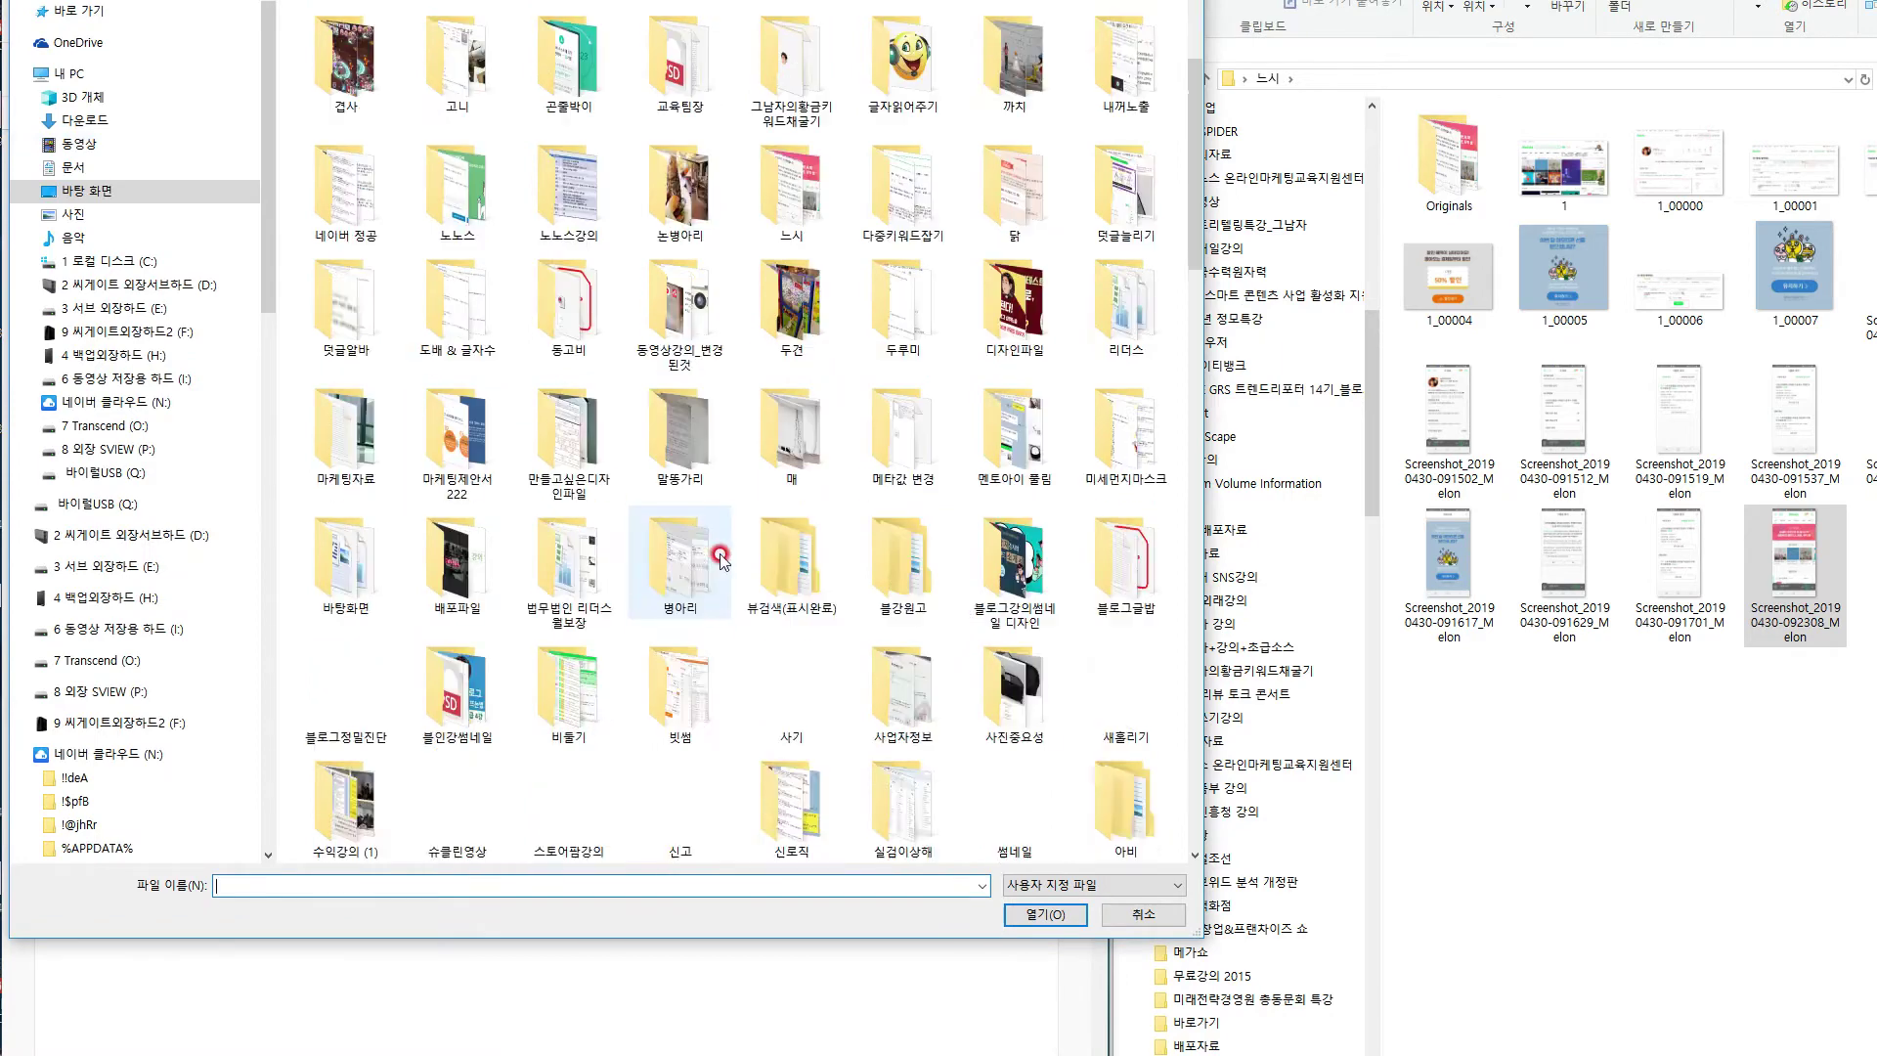
pyautogui.doubleClick(796, 190)
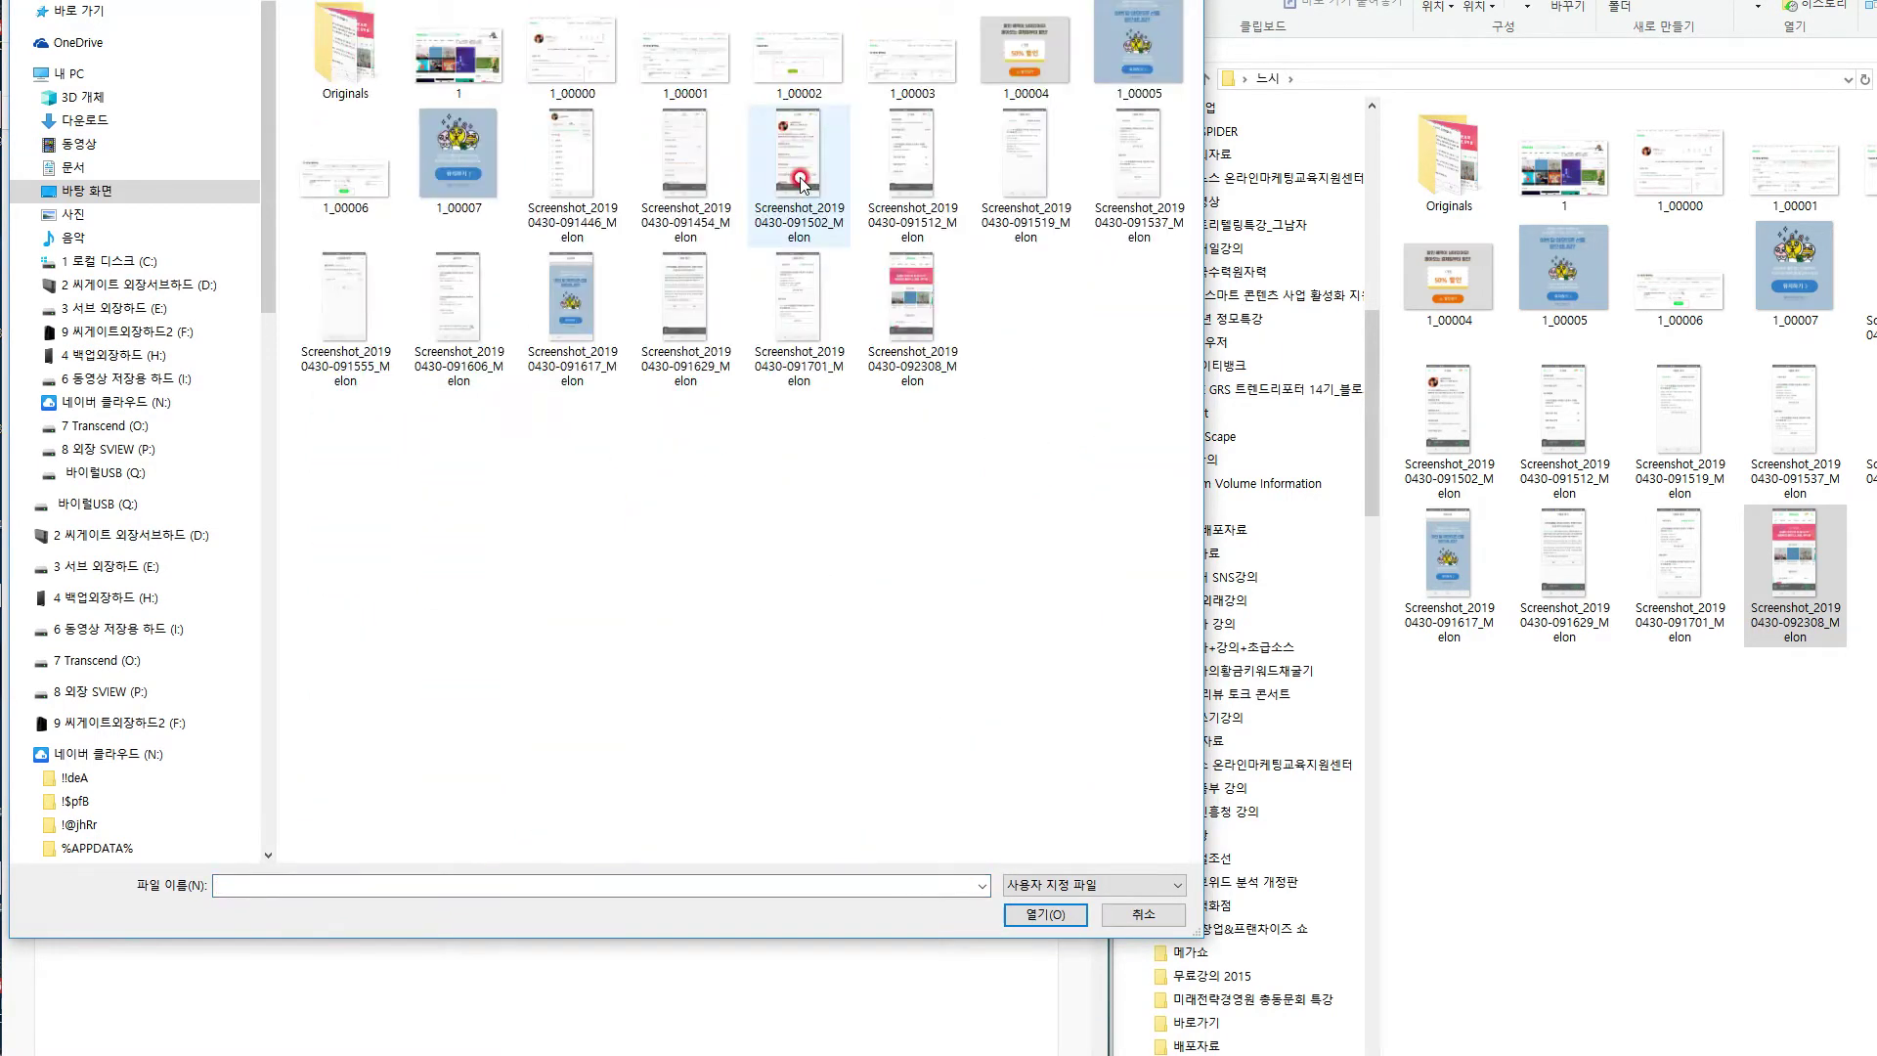
pyautogui.click(479, 54)
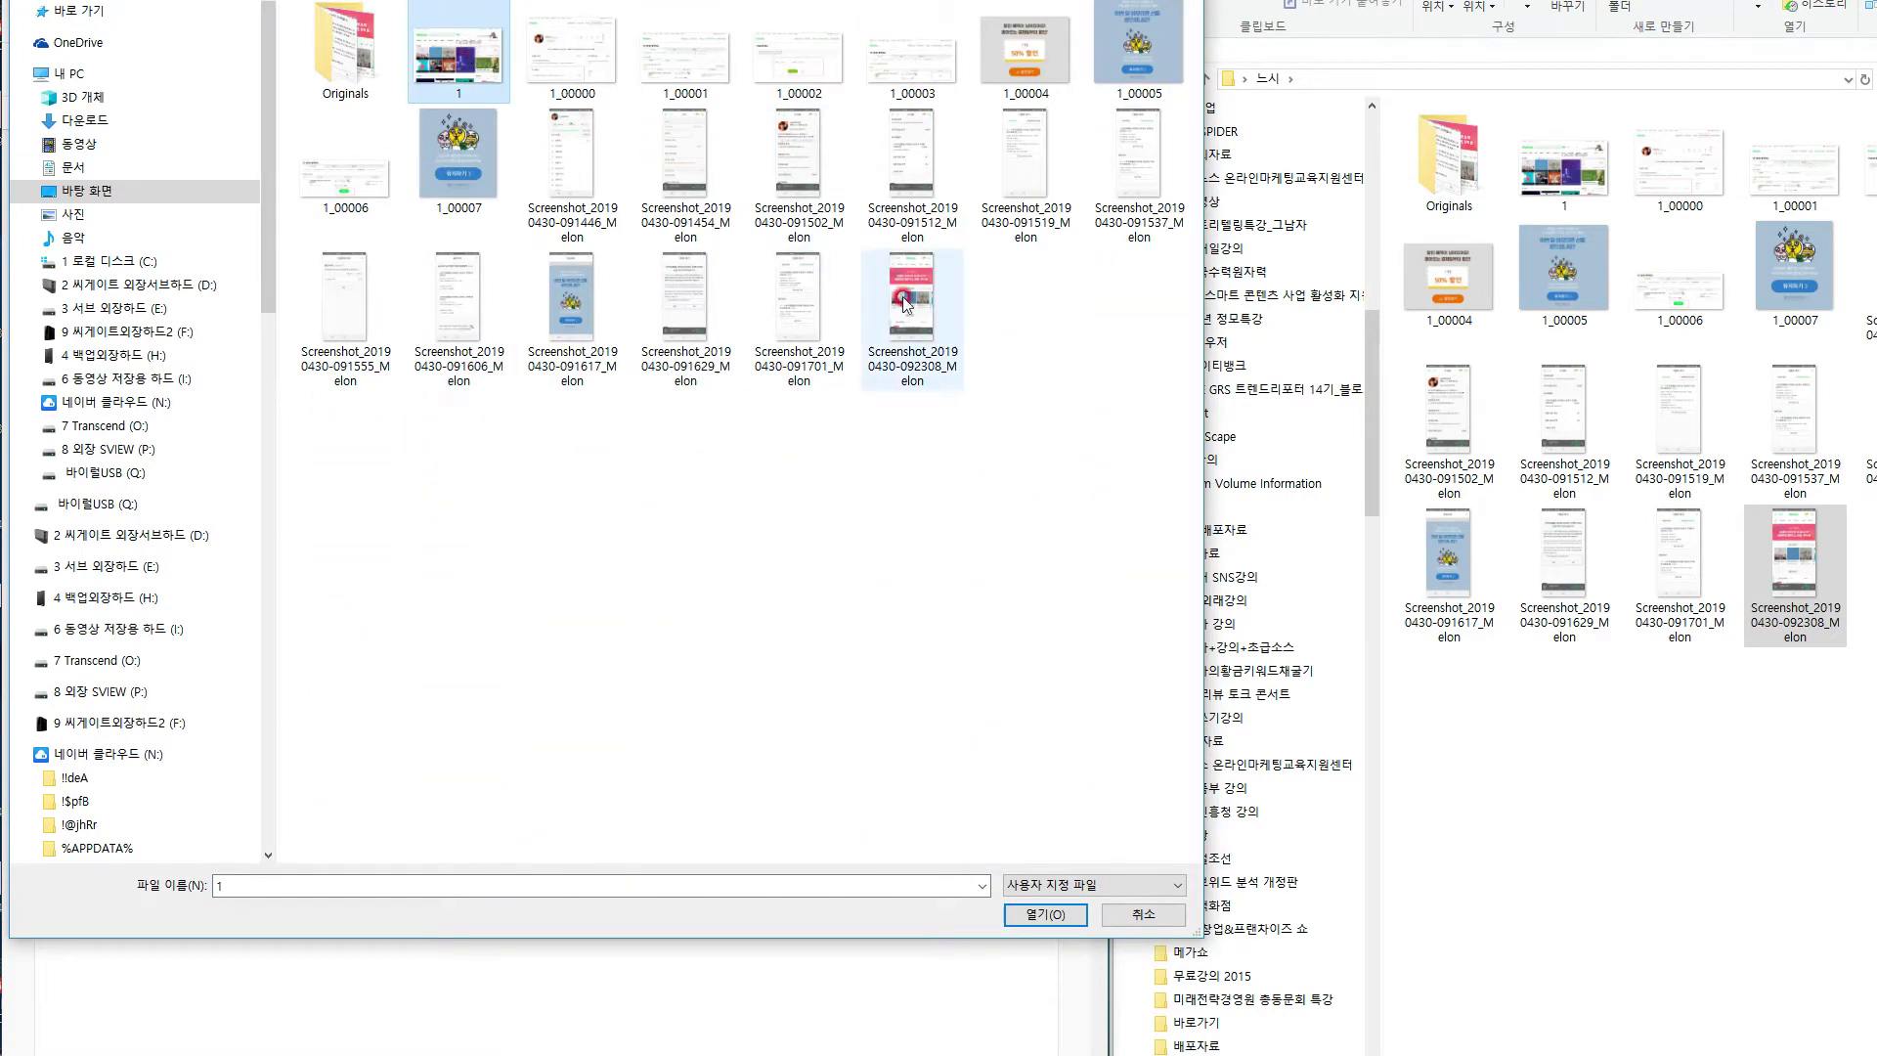
pyautogui.keyDown('shift'); pyautogui.click(910, 301); pyautogui.keyUp('shift')
pyautogui.click(1066, 916)
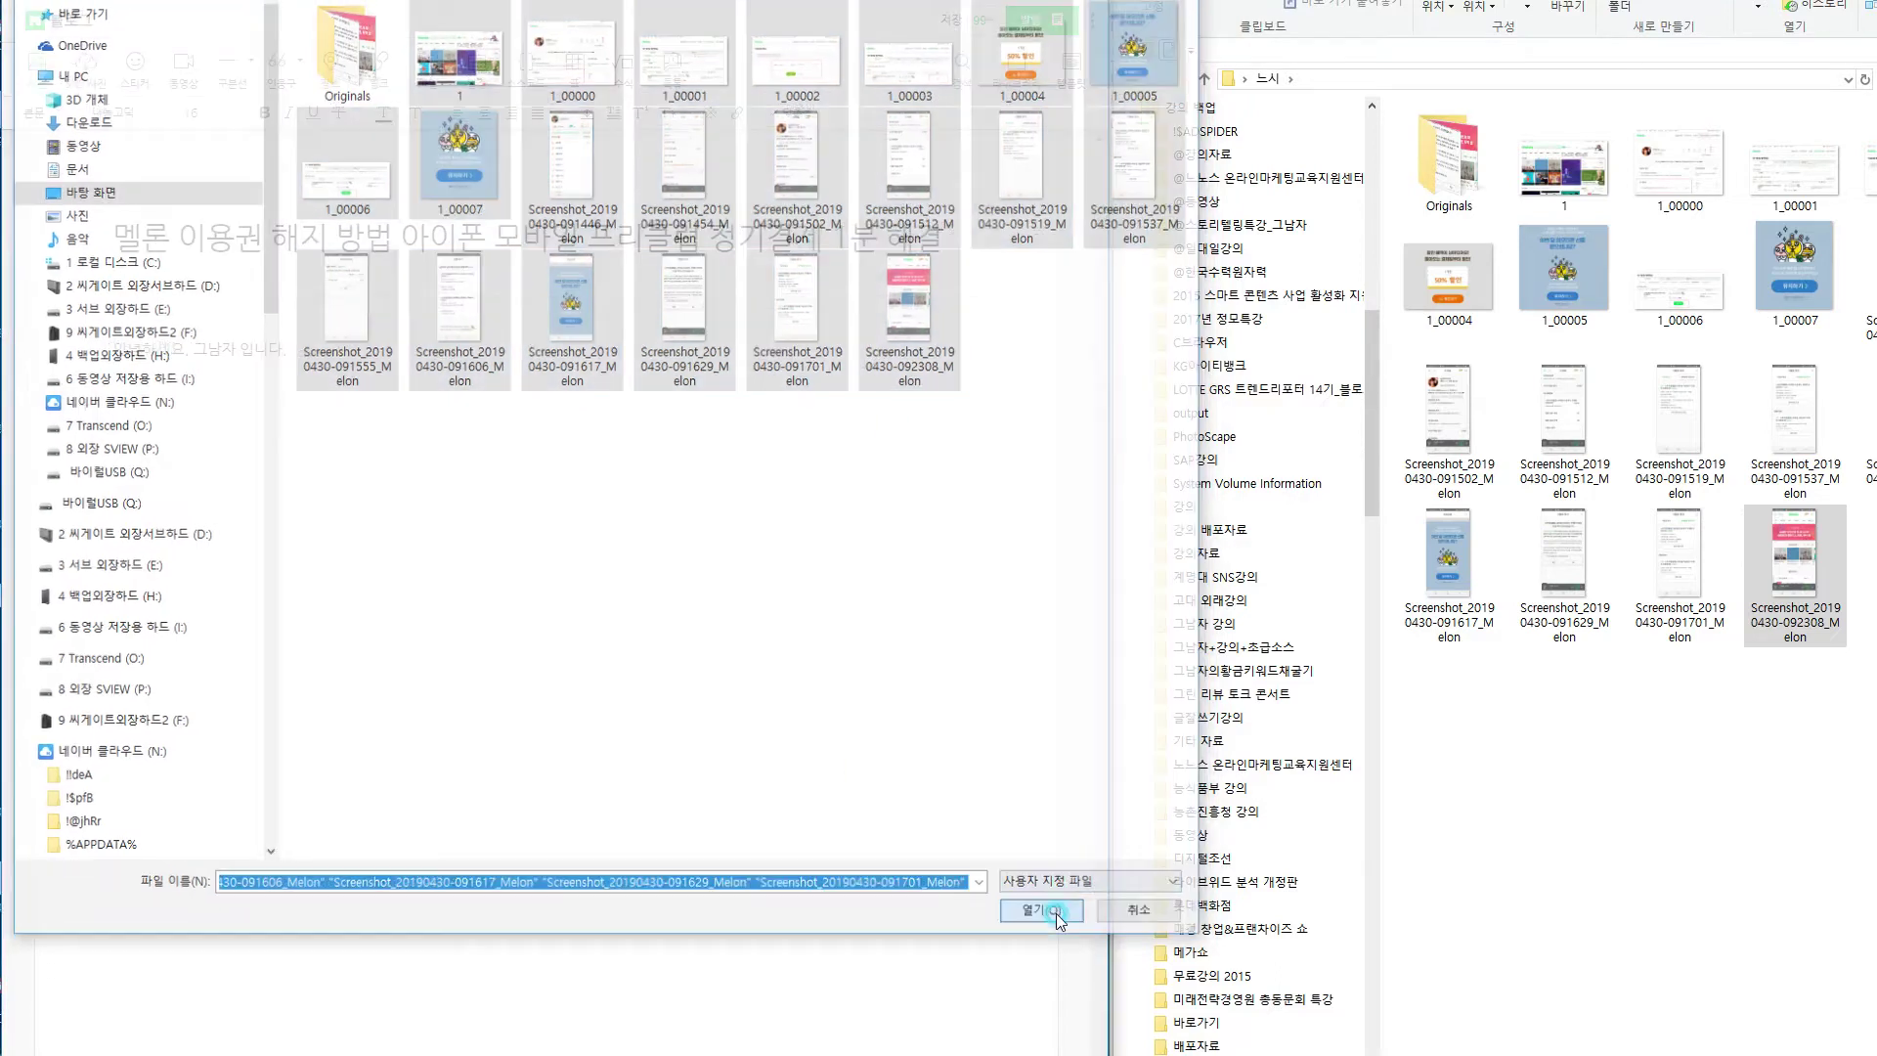
pyautogui.click(407, 666)
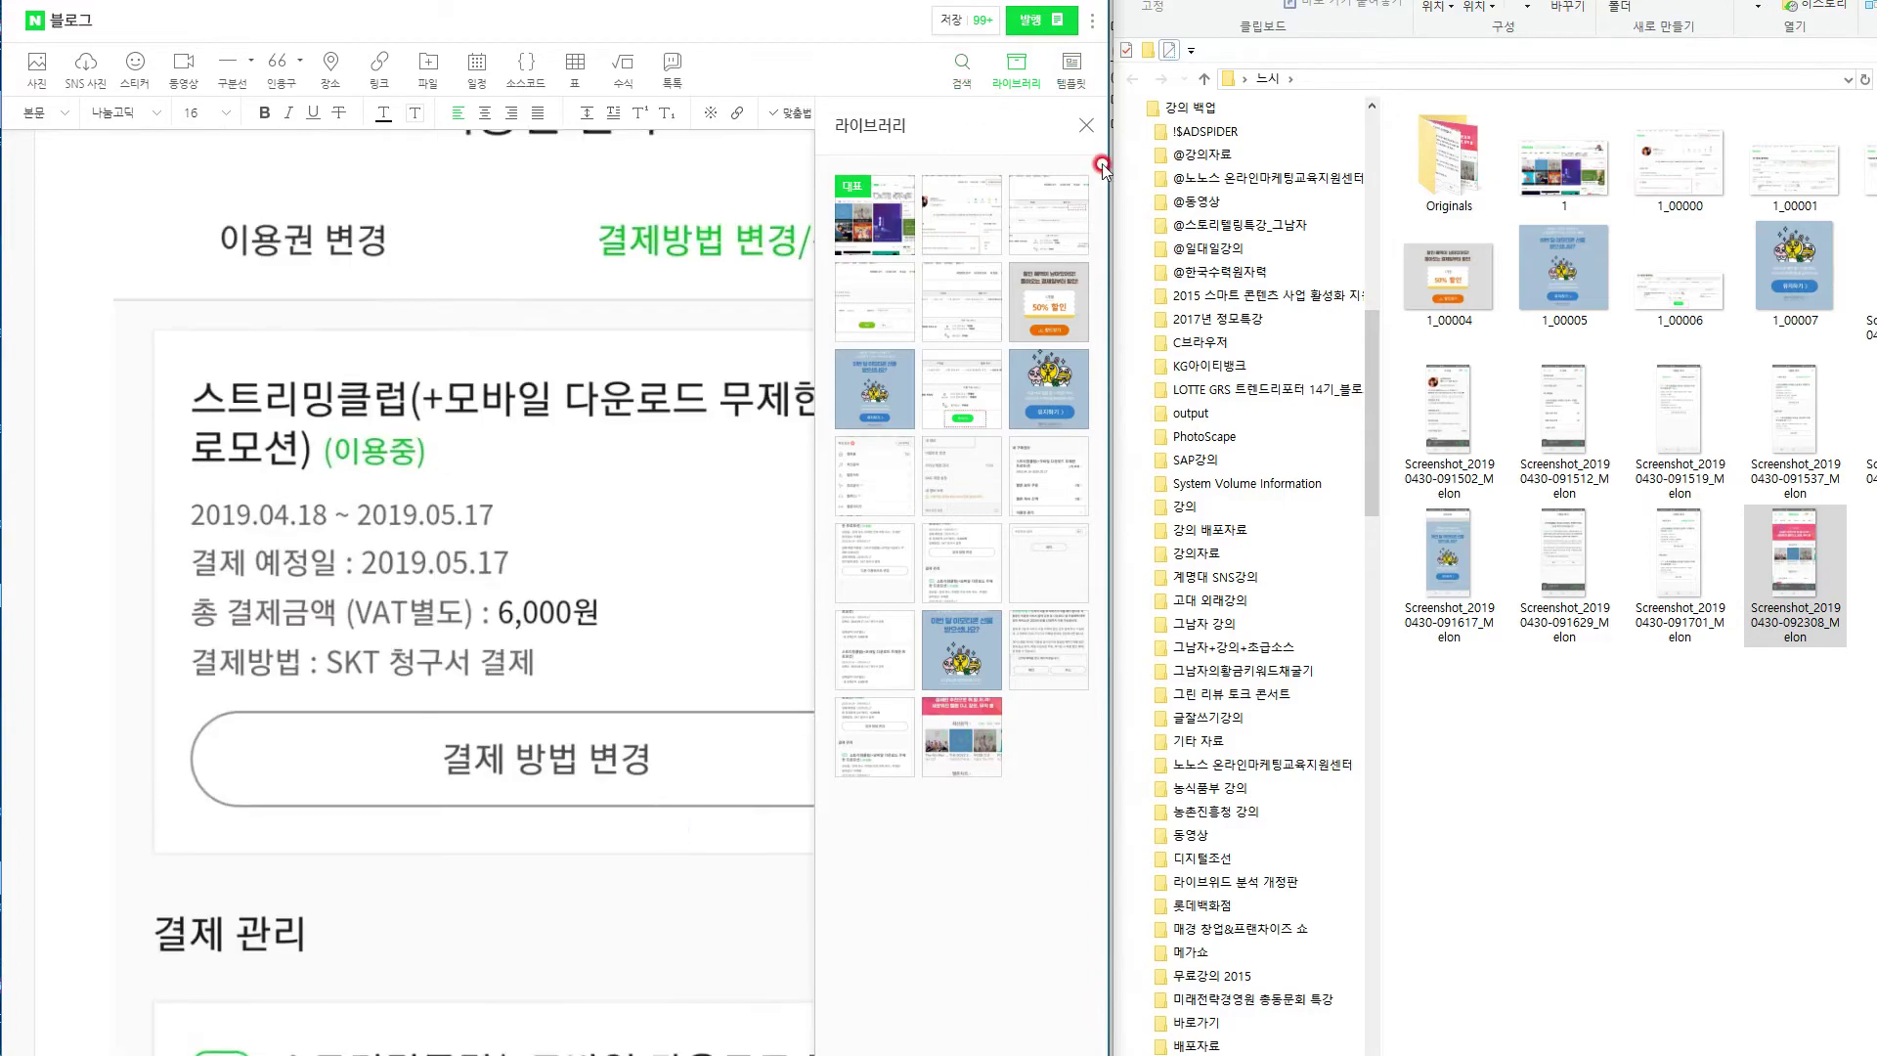
# Close the 라이브러리 photo library panel.
pyautogui.click(1096, 127)
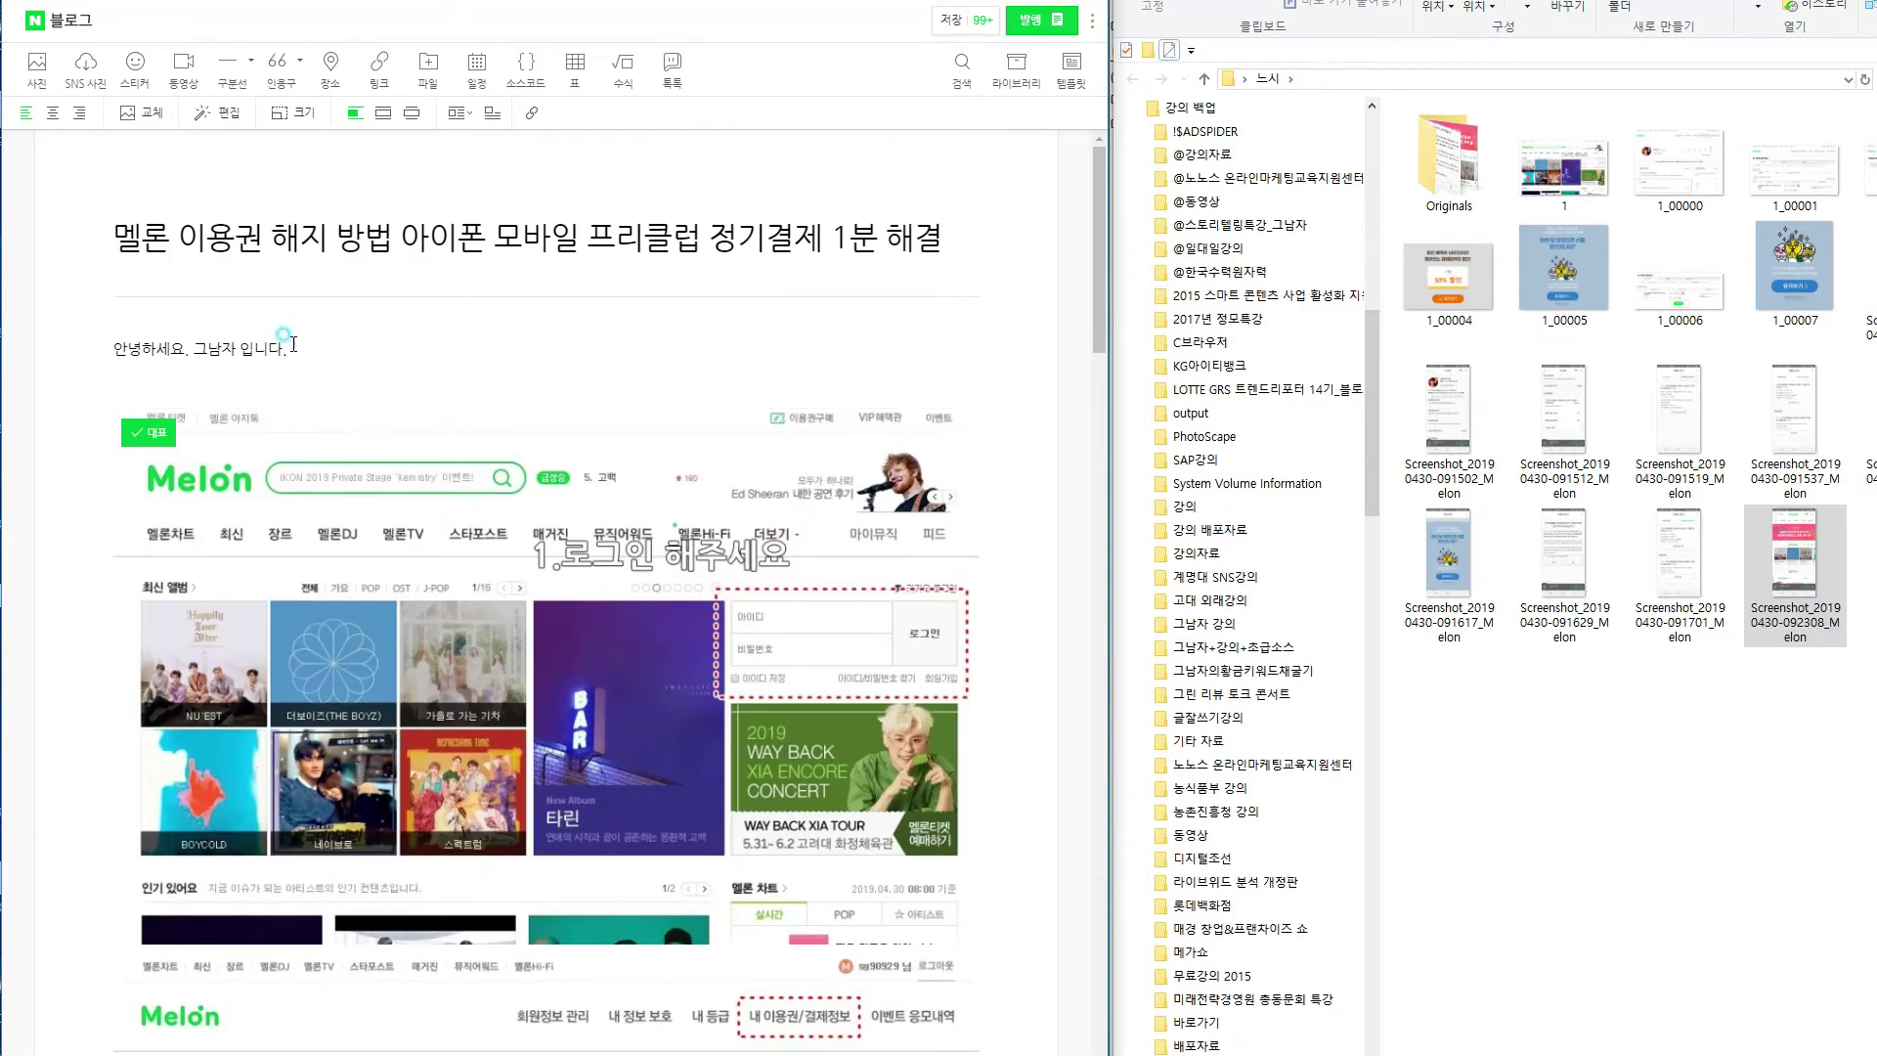
# After the greeting, type the intro sentence beginning '오늘은 멜론 이용권을 해지 하는 방법에…'.
pyautogui.click(296, 348)
pyautogui.press('Return')
pyautogui.hotkey('ctrl', 'End')
pyautogui.scroll(20, 349, 405)
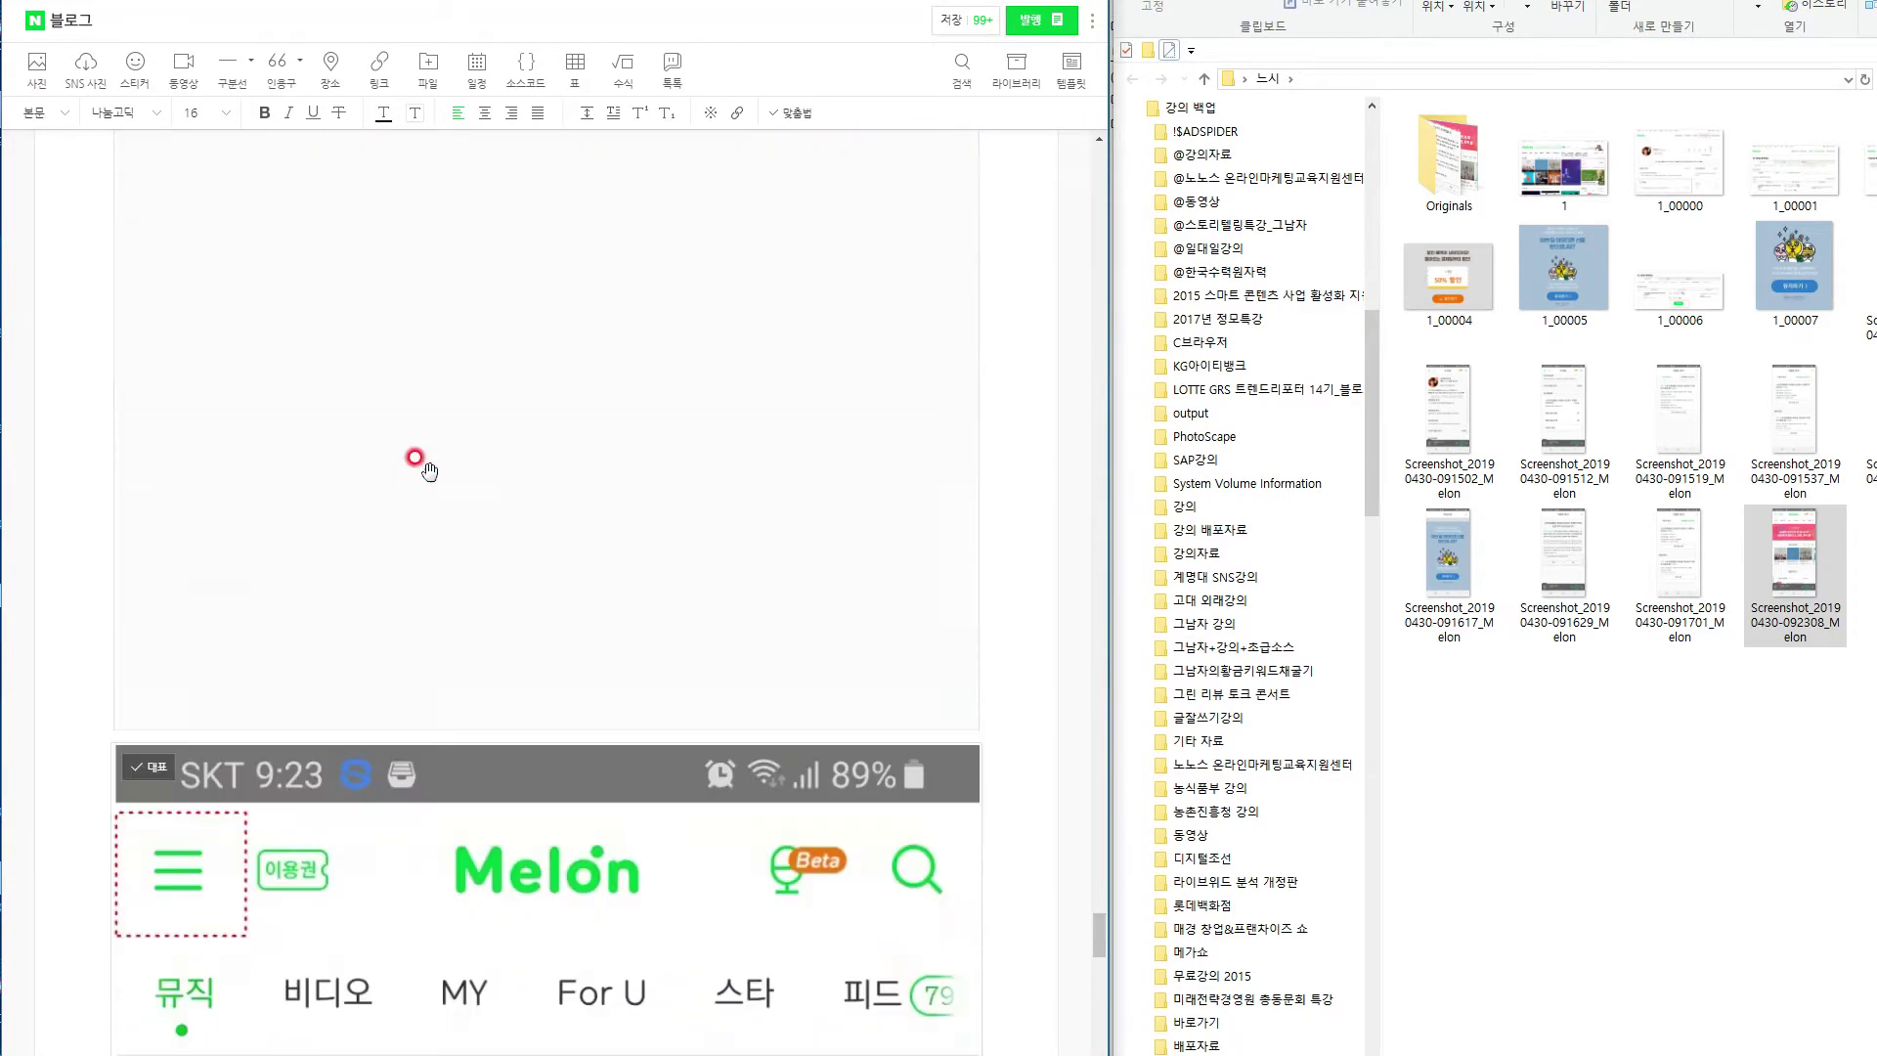
pyautogui.scroll(10, 414, 457)
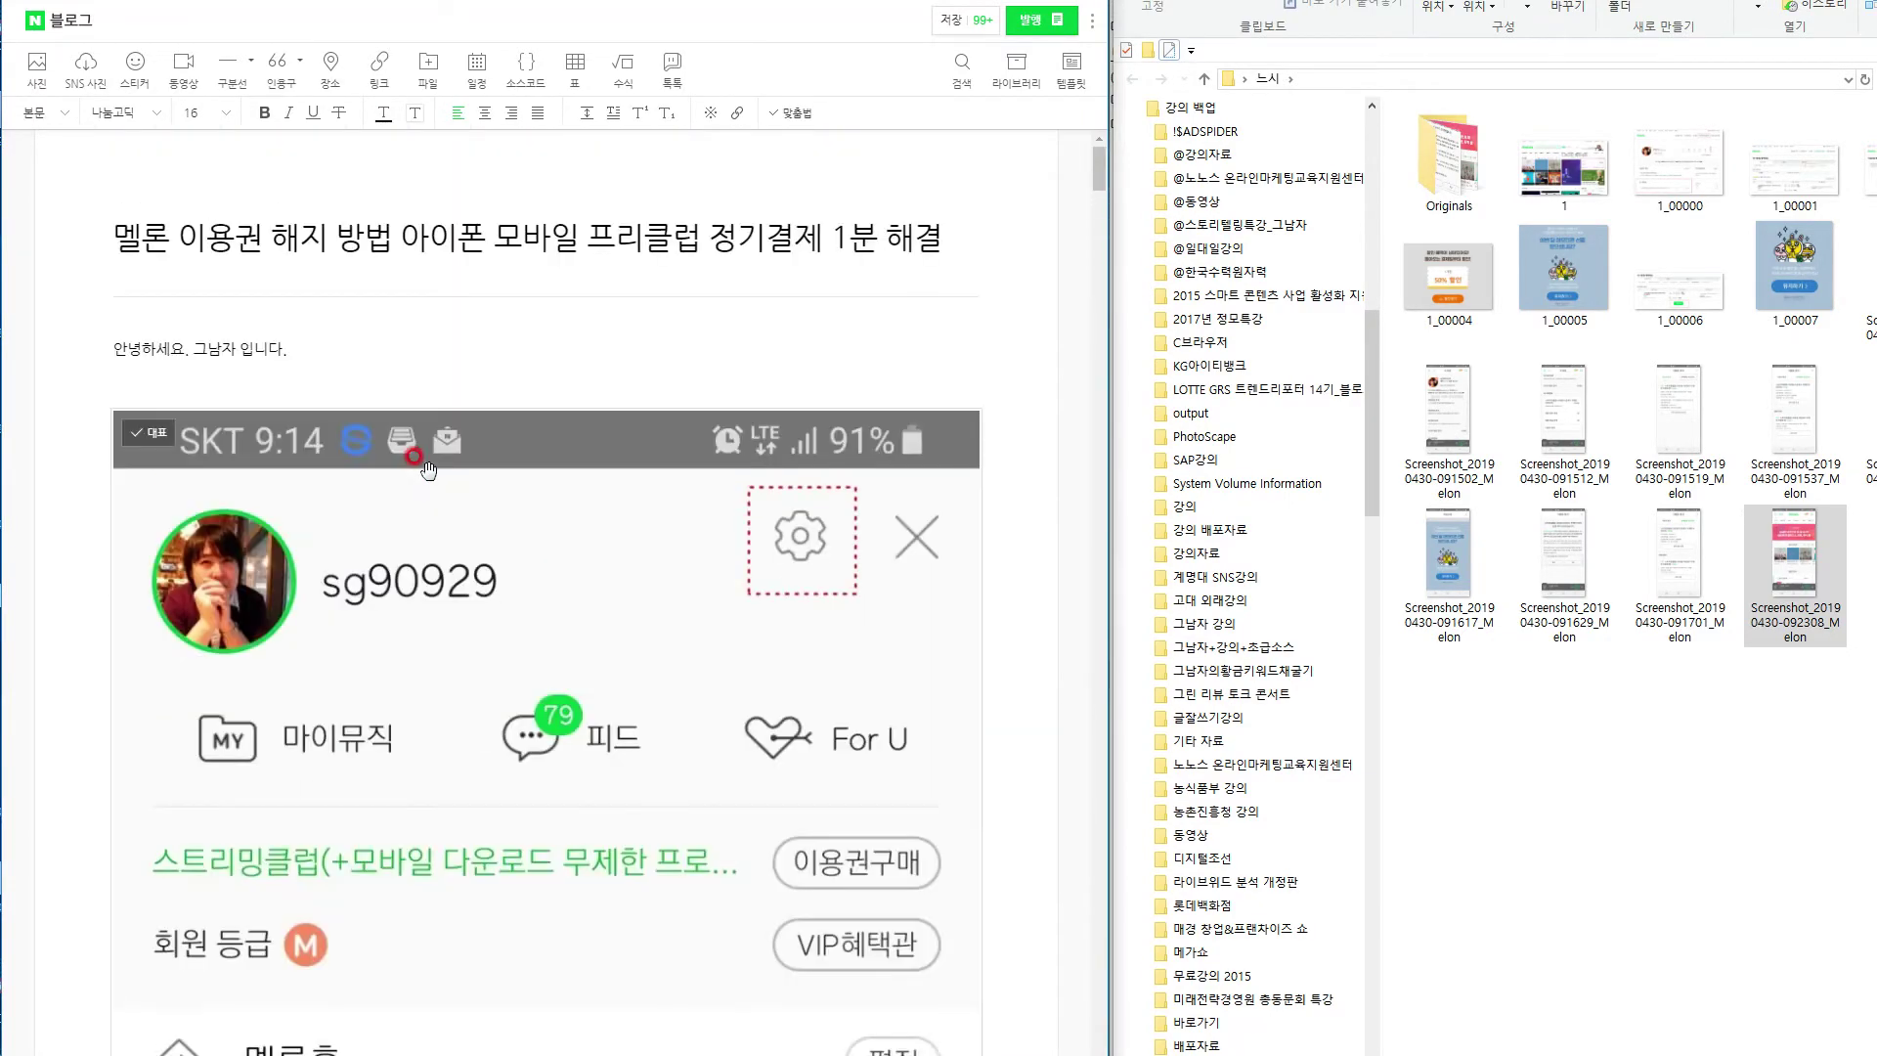
pyautogui.click(331, 349)
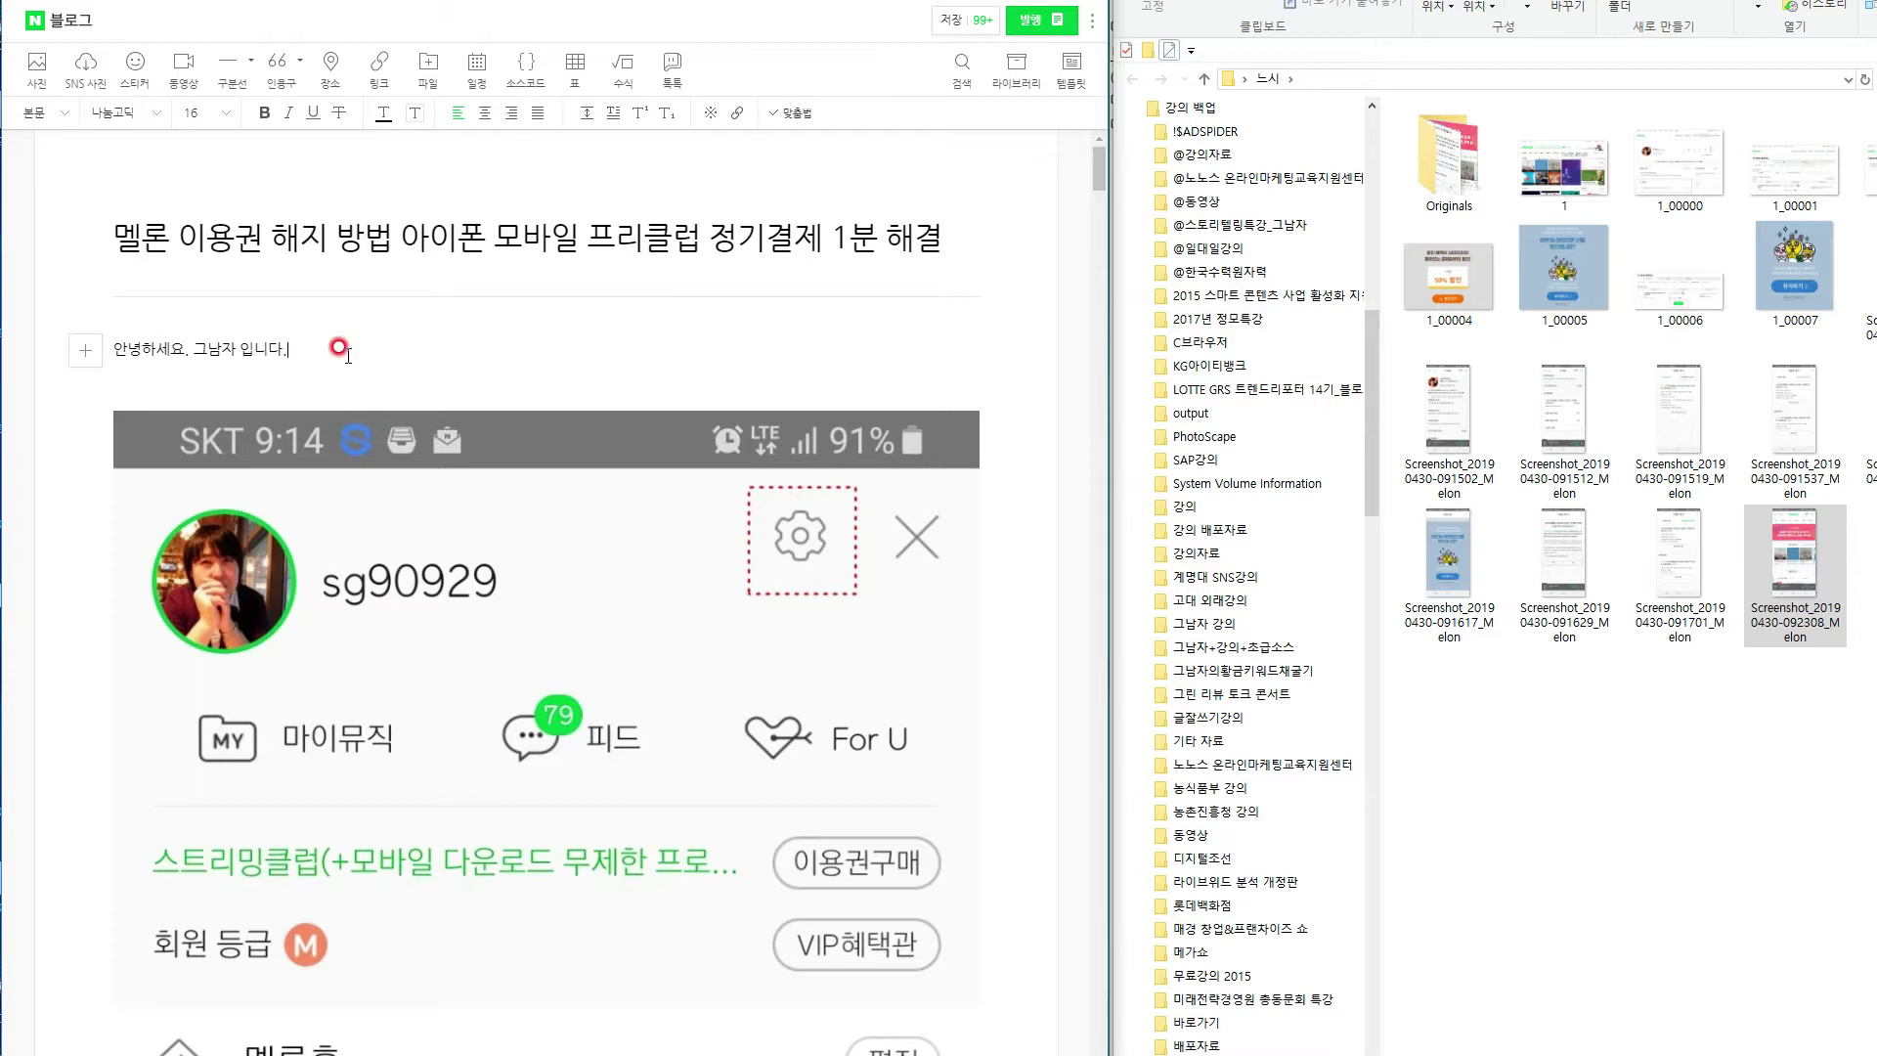
pyautogui.write('오늘')
pyautogui.write('은 멜론 이용권 이')
pyautogui.write('해지 배')
pyautogui.write('는 방법에')
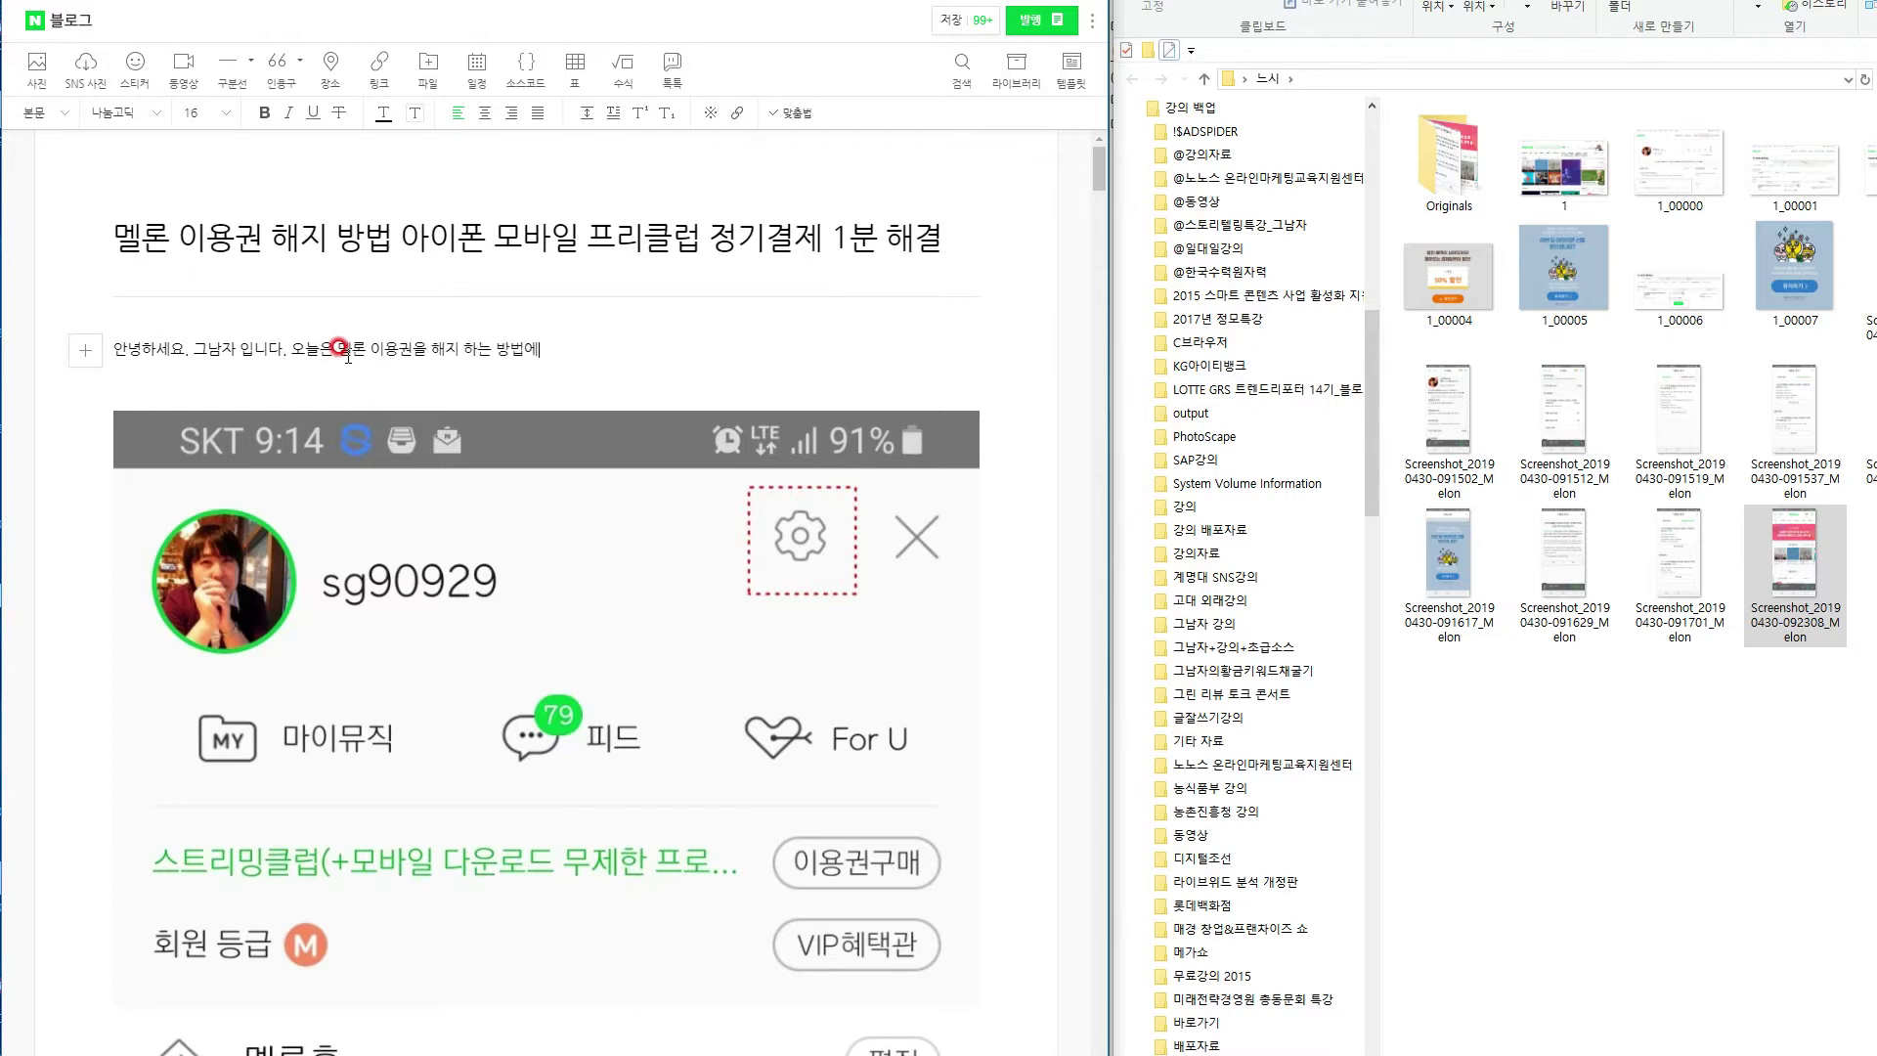
pyautogui.write(' 대해서 이약기를 해보려 합니다.')
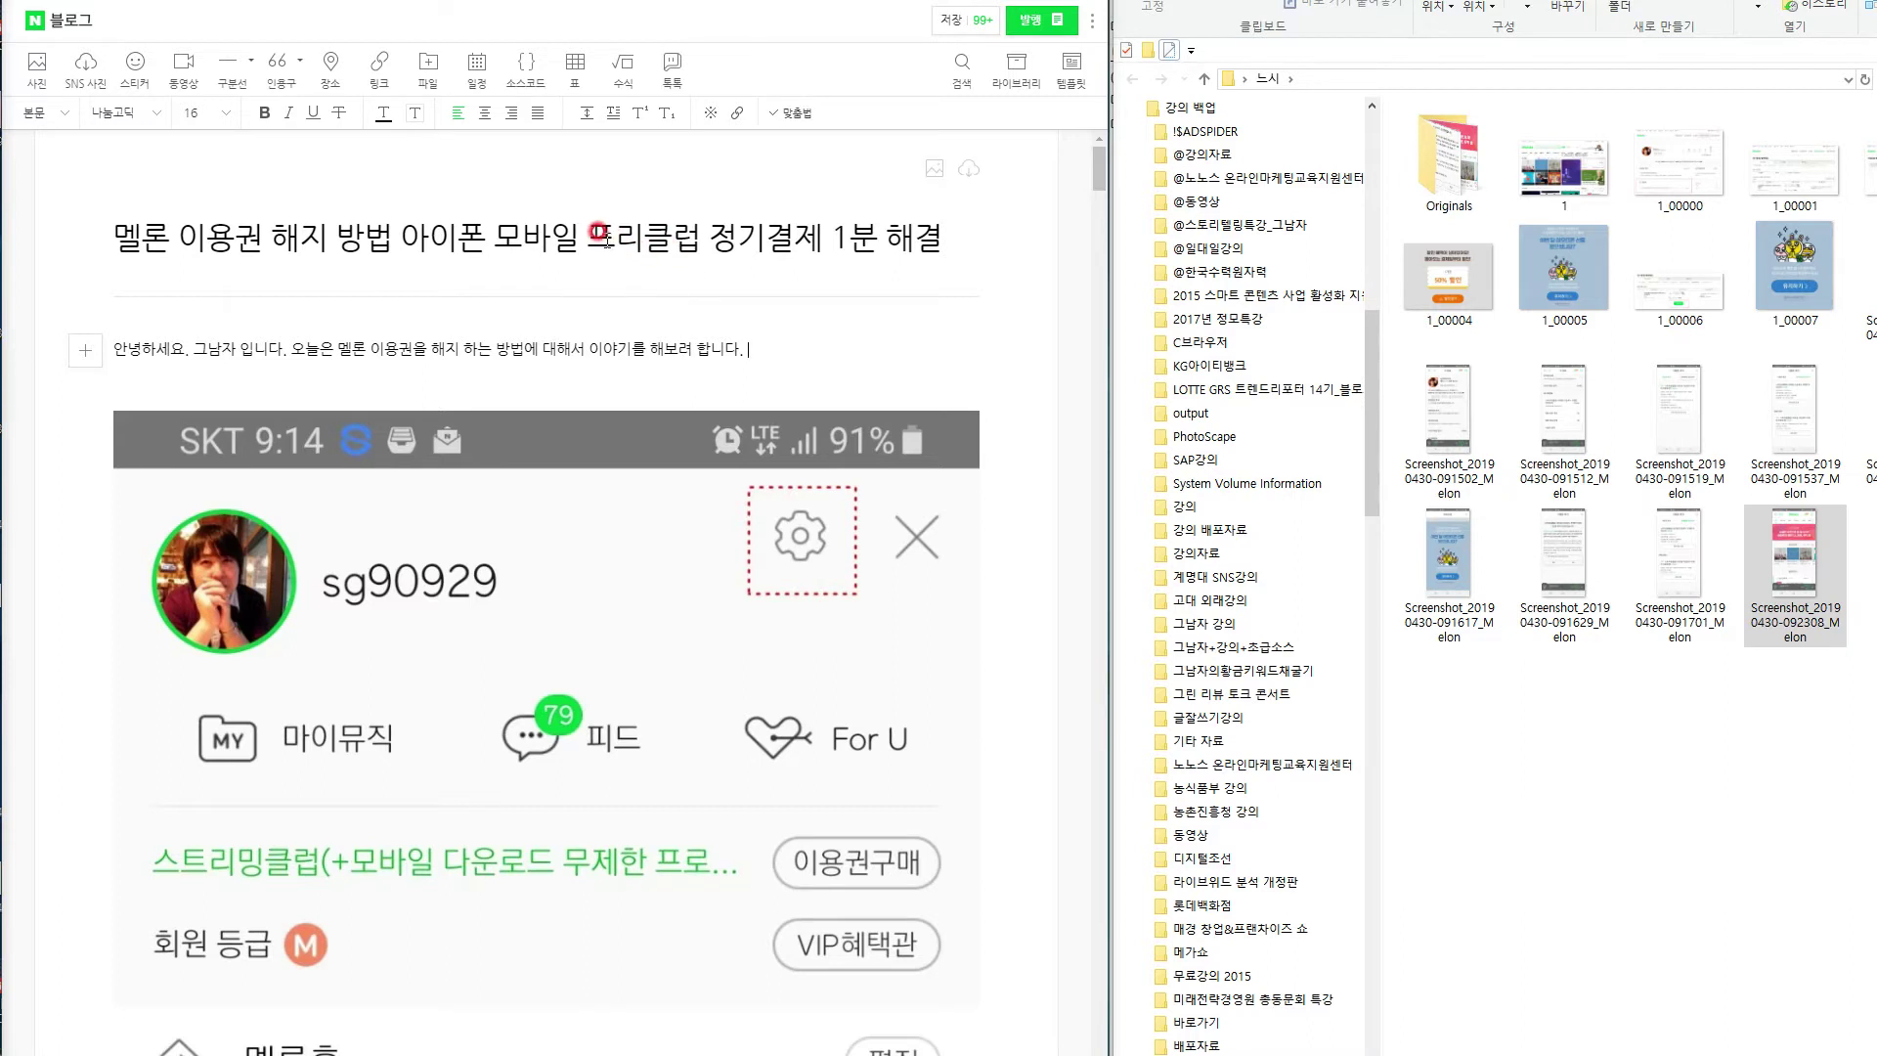
# Retitle the post '멜론 이용권 해지 방법 아이폰 모바일 정기결제 1분 해결', removing 프리클럽.
pyautogui.moveTo(588, 235); pyautogui.dragTo(812, 220)
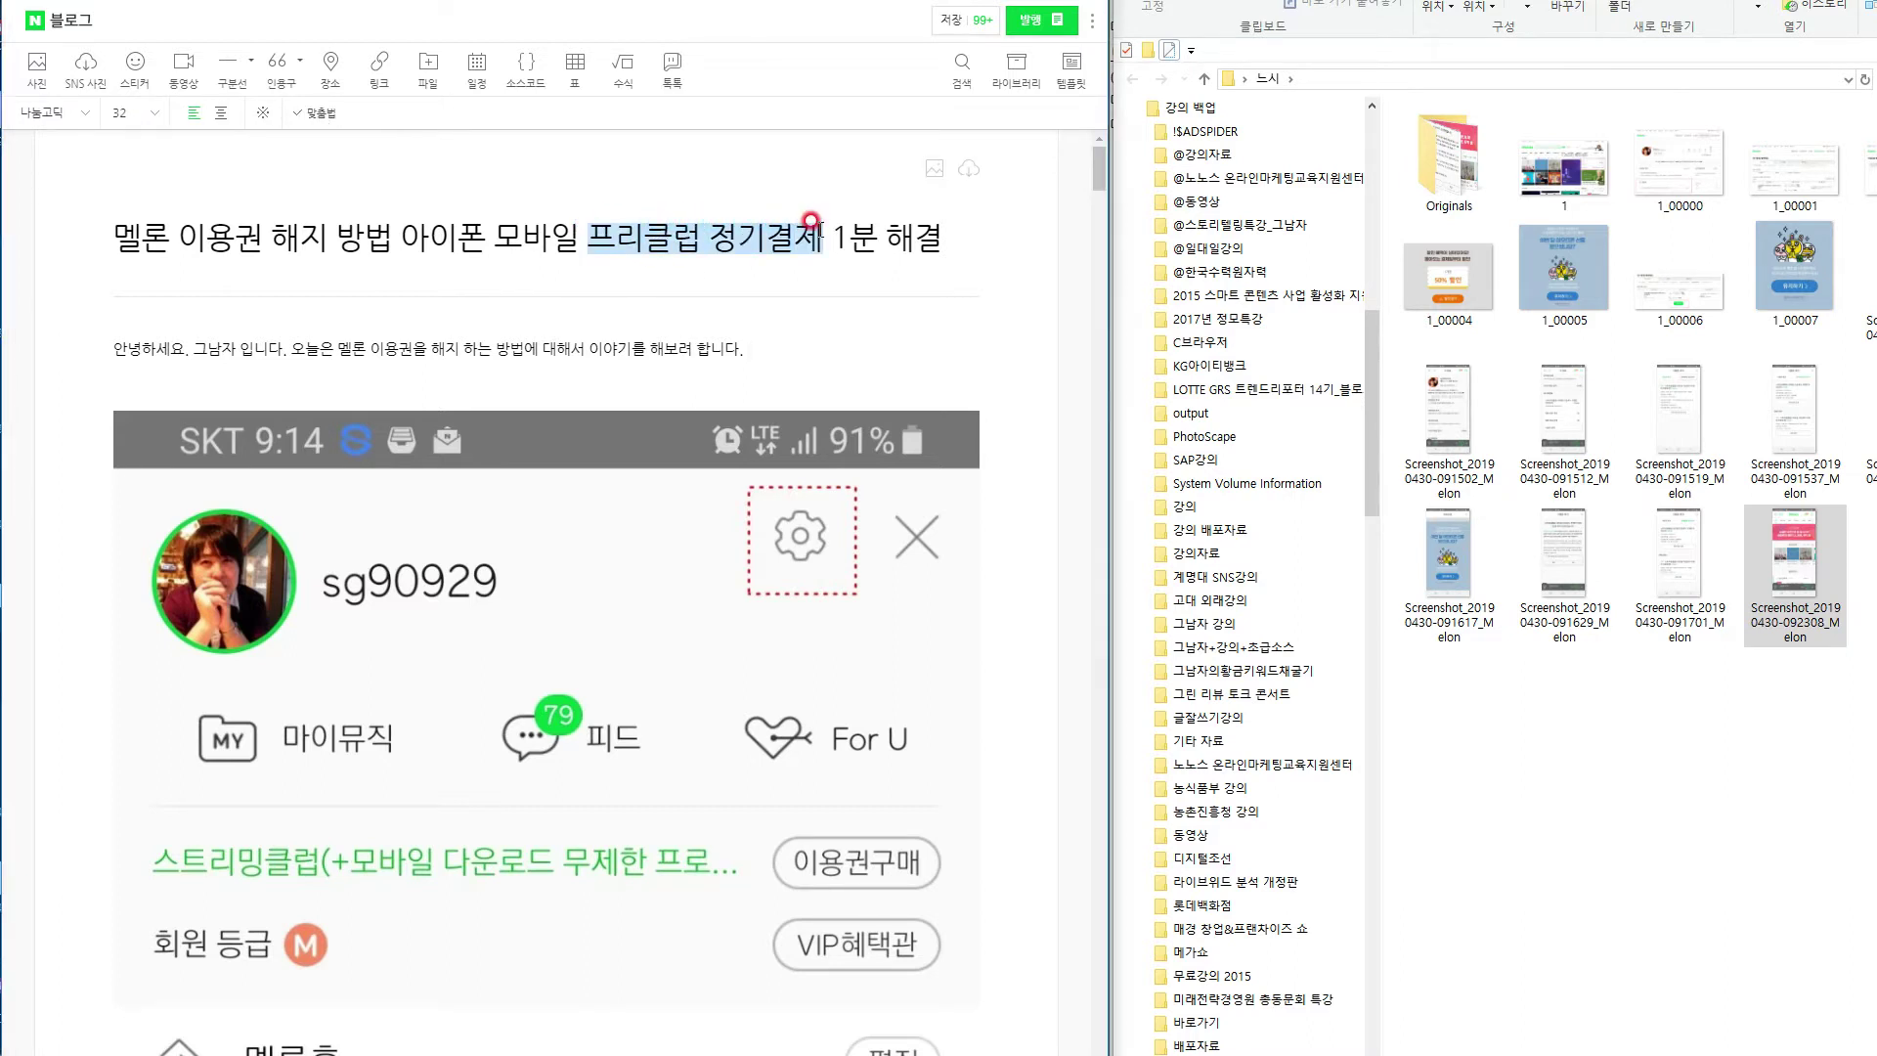
pyautogui.hotkey('ctrl', 'x')
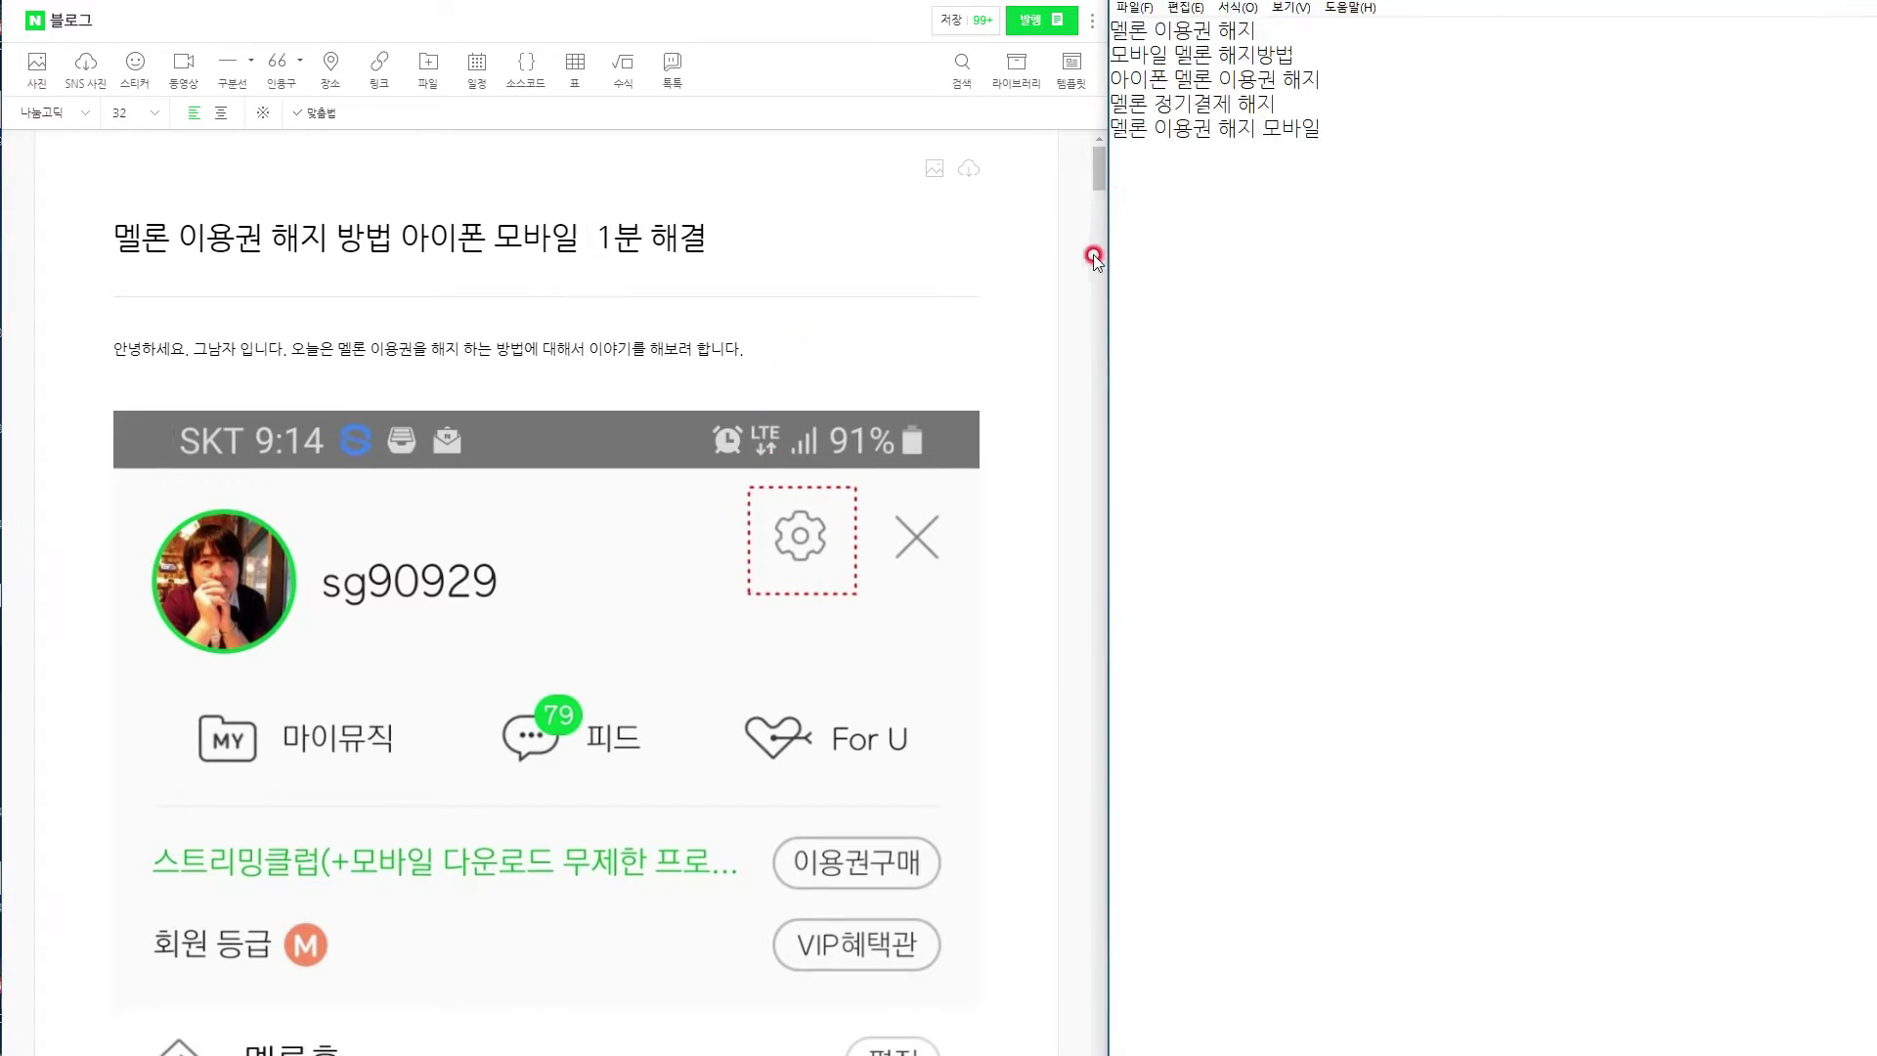
pyautogui.click(596, 245)
pyautogui.write('정ㄱ')
pyautogui.press('BackSpace')
pyautogui.press('BackSpace')
pyautogui.press('BackSpace')
pyautogui.write('일 ')
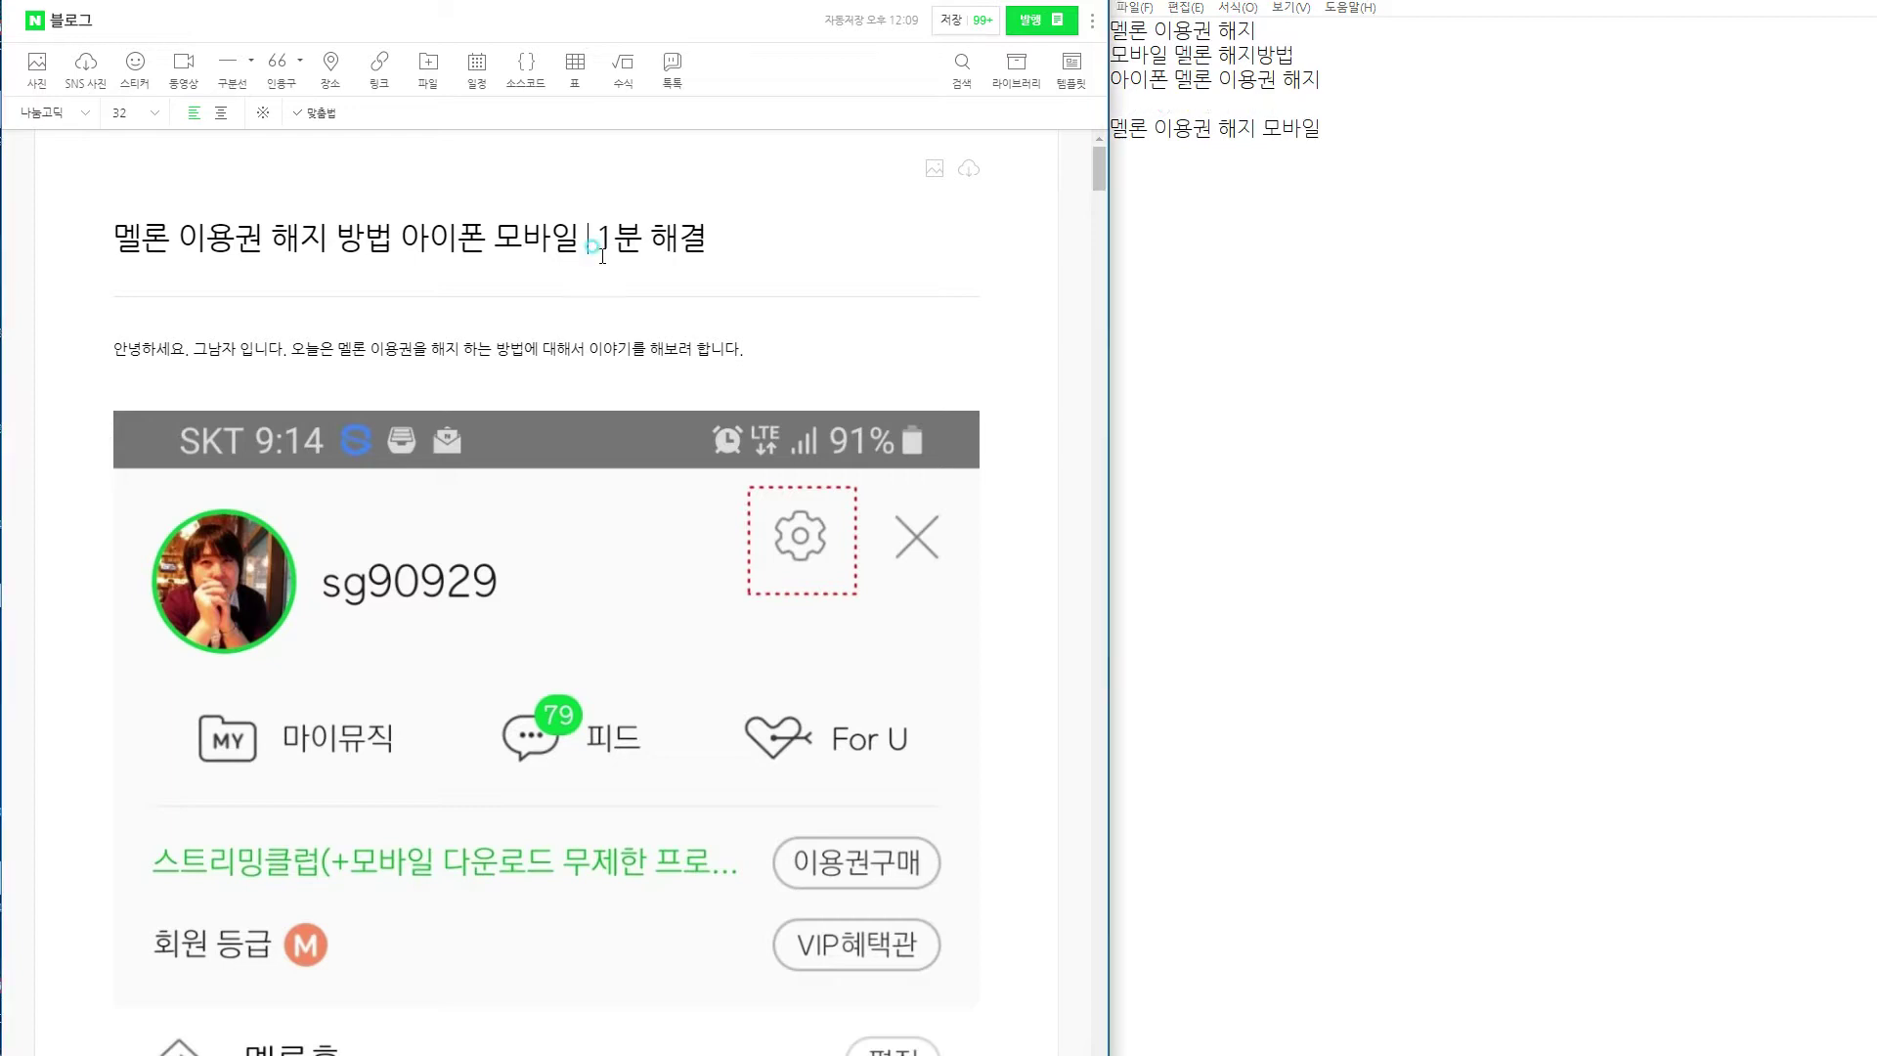
pyautogui.write('정기결제')
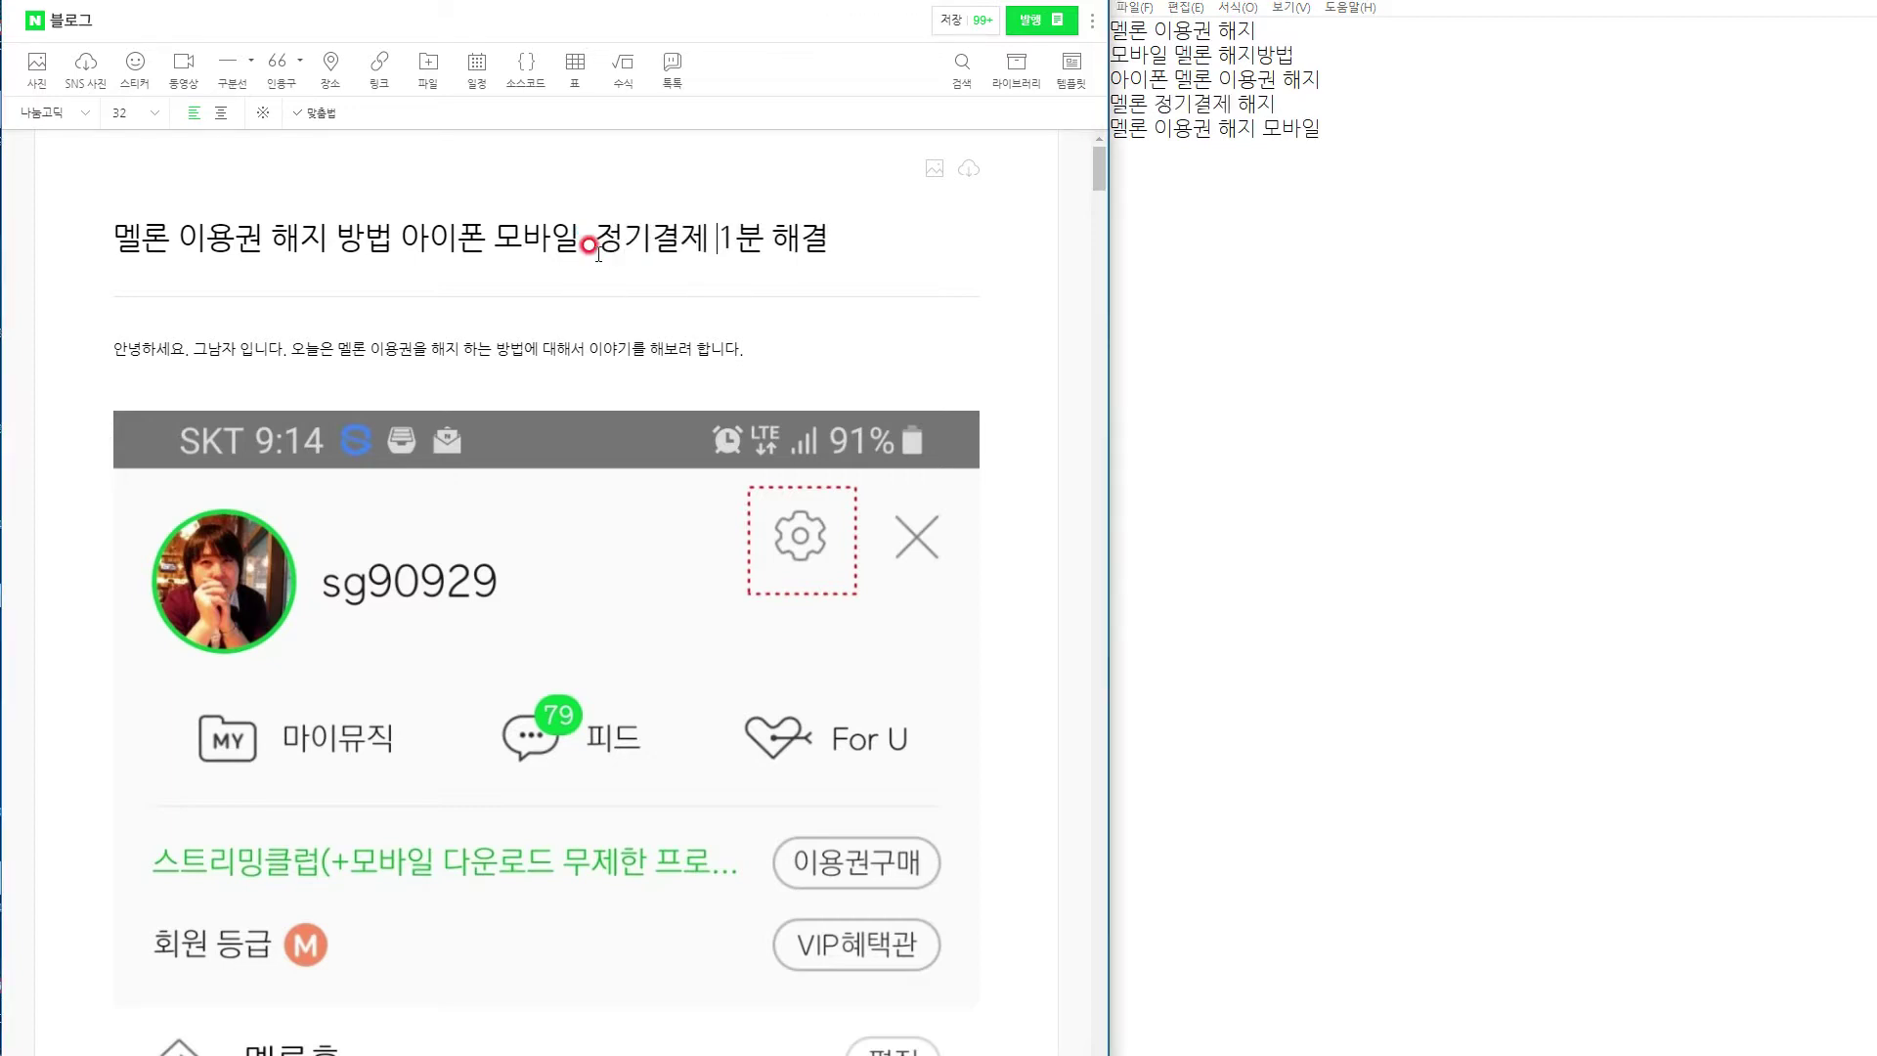
pyautogui.click(598, 246)
pyautogui.press('BackSpace')
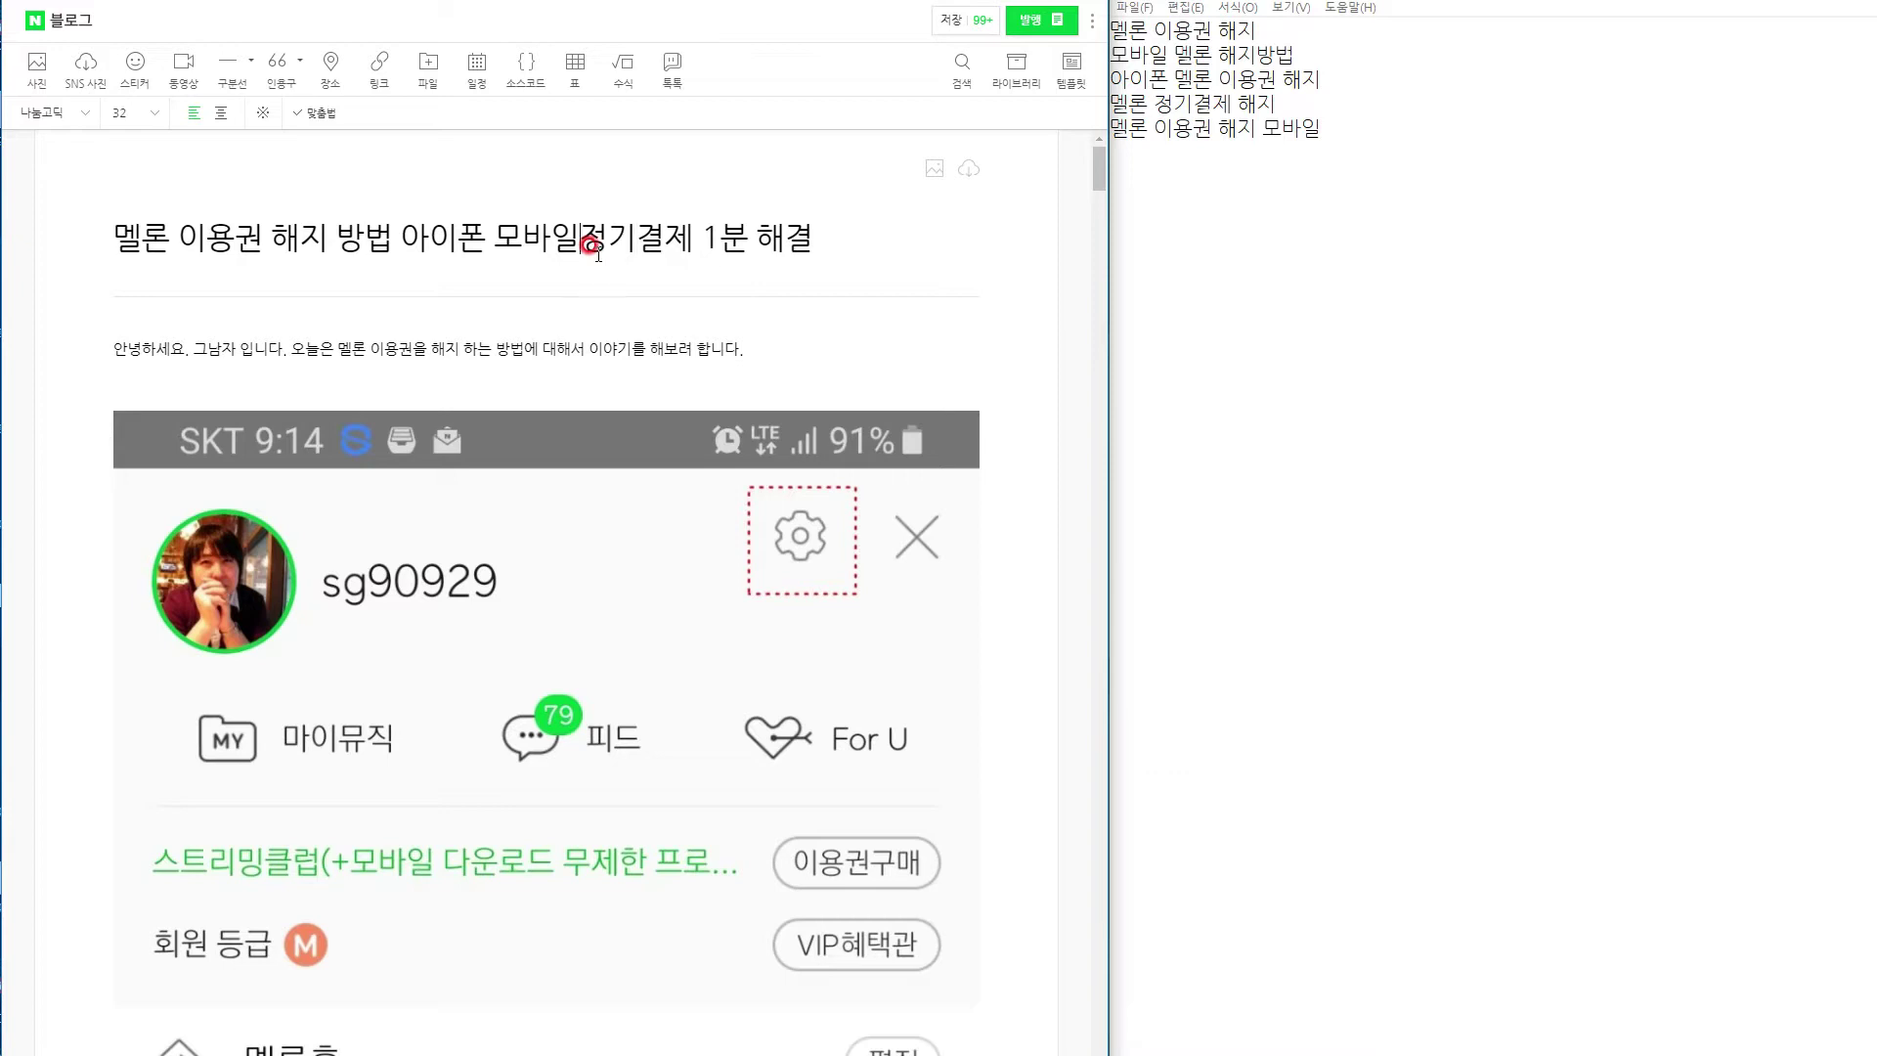
pyautogui.click(792, 363)
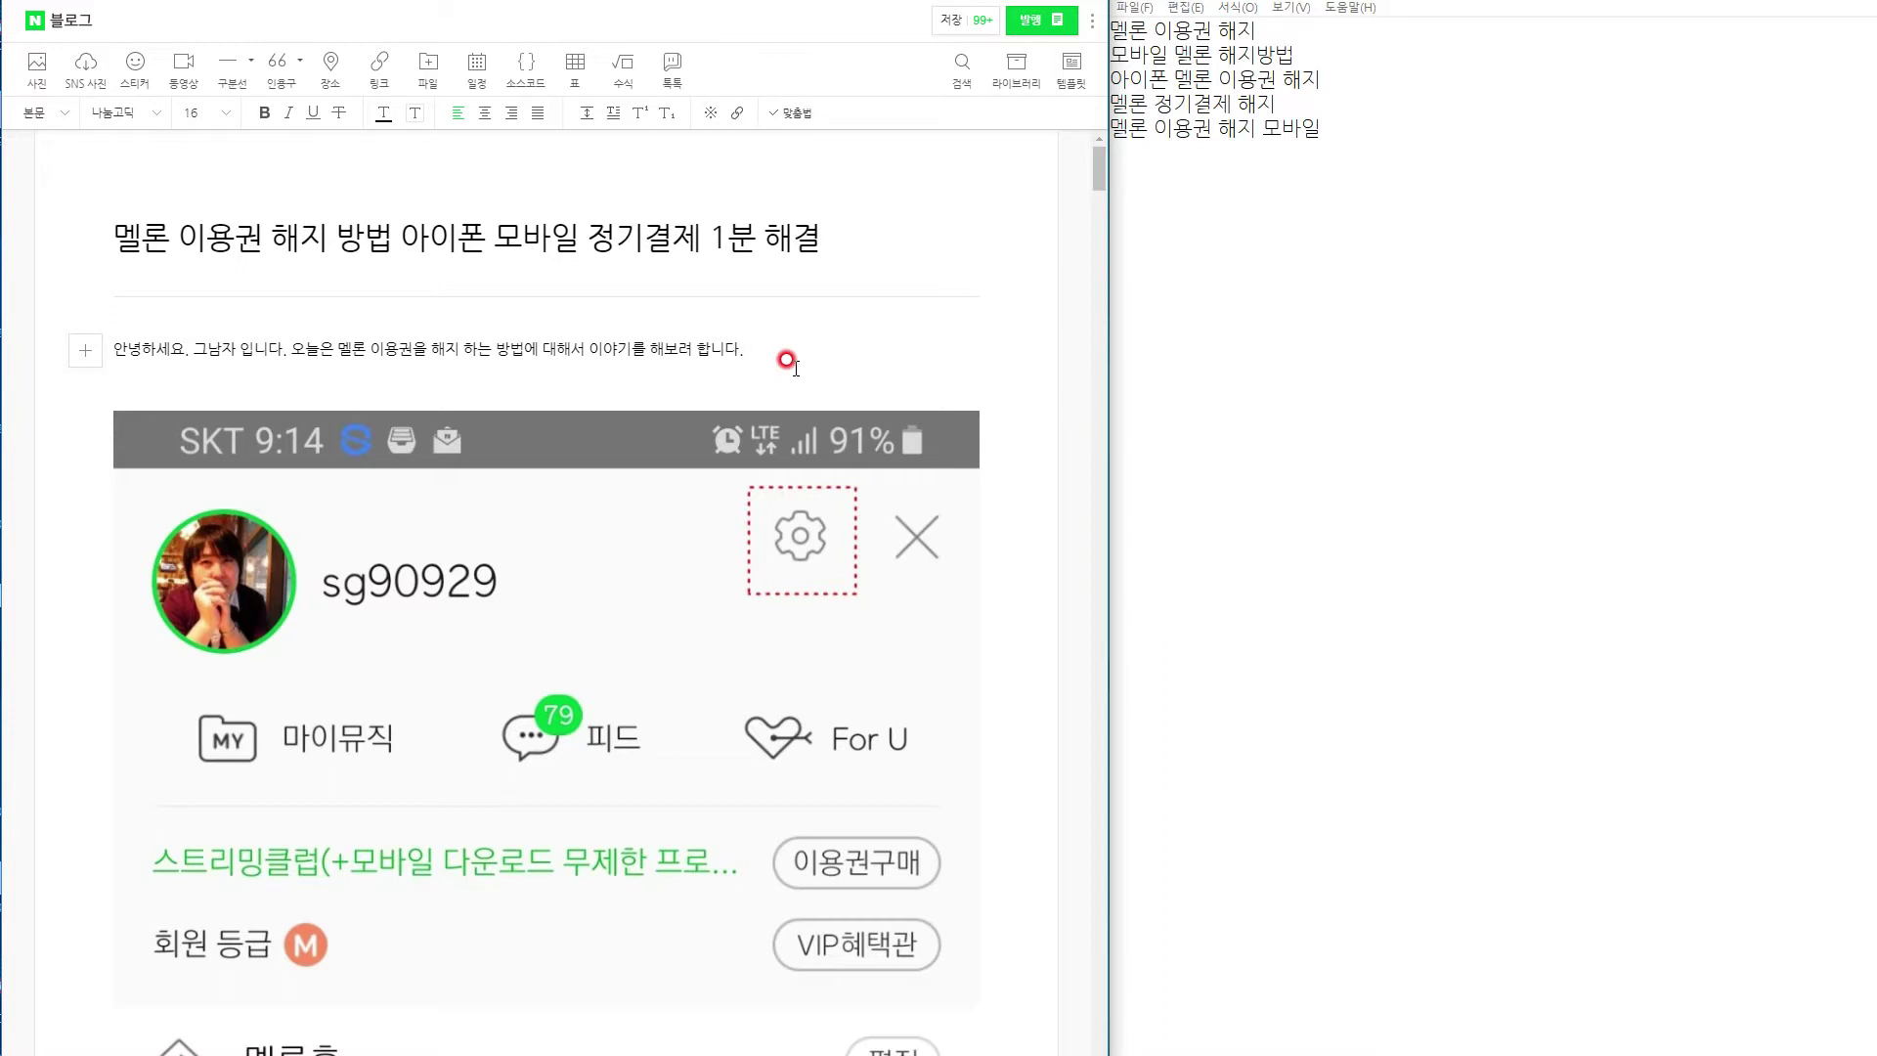
# Add sentences saying the method works on PC, mobile and iPhone, ending '따라해 보도록 하겠습니다'.
pyautogui.write('이 방법')
pyautogui.write('은 PC 또는 모바이')
pyautogui.write('ㄹ 부터 애')
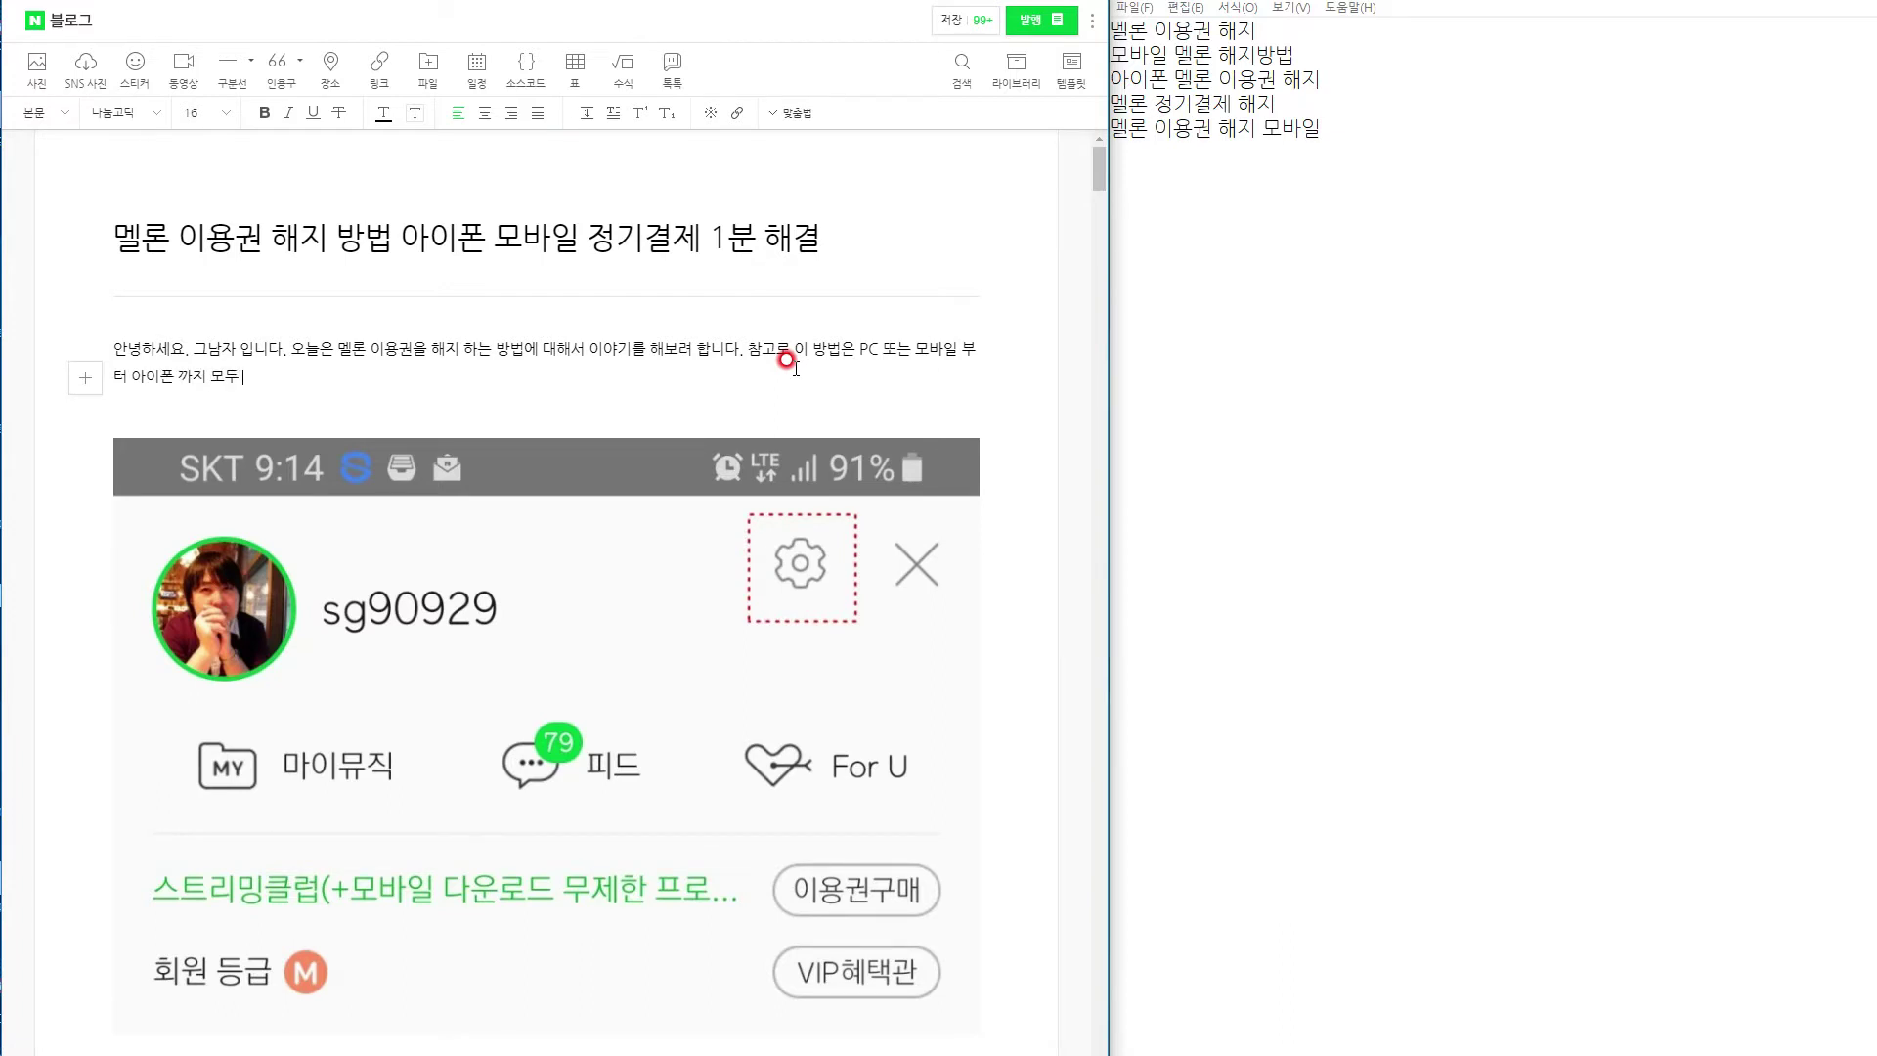
pyautogui.write('용할 수 이ㅆ는 방ㅂ')
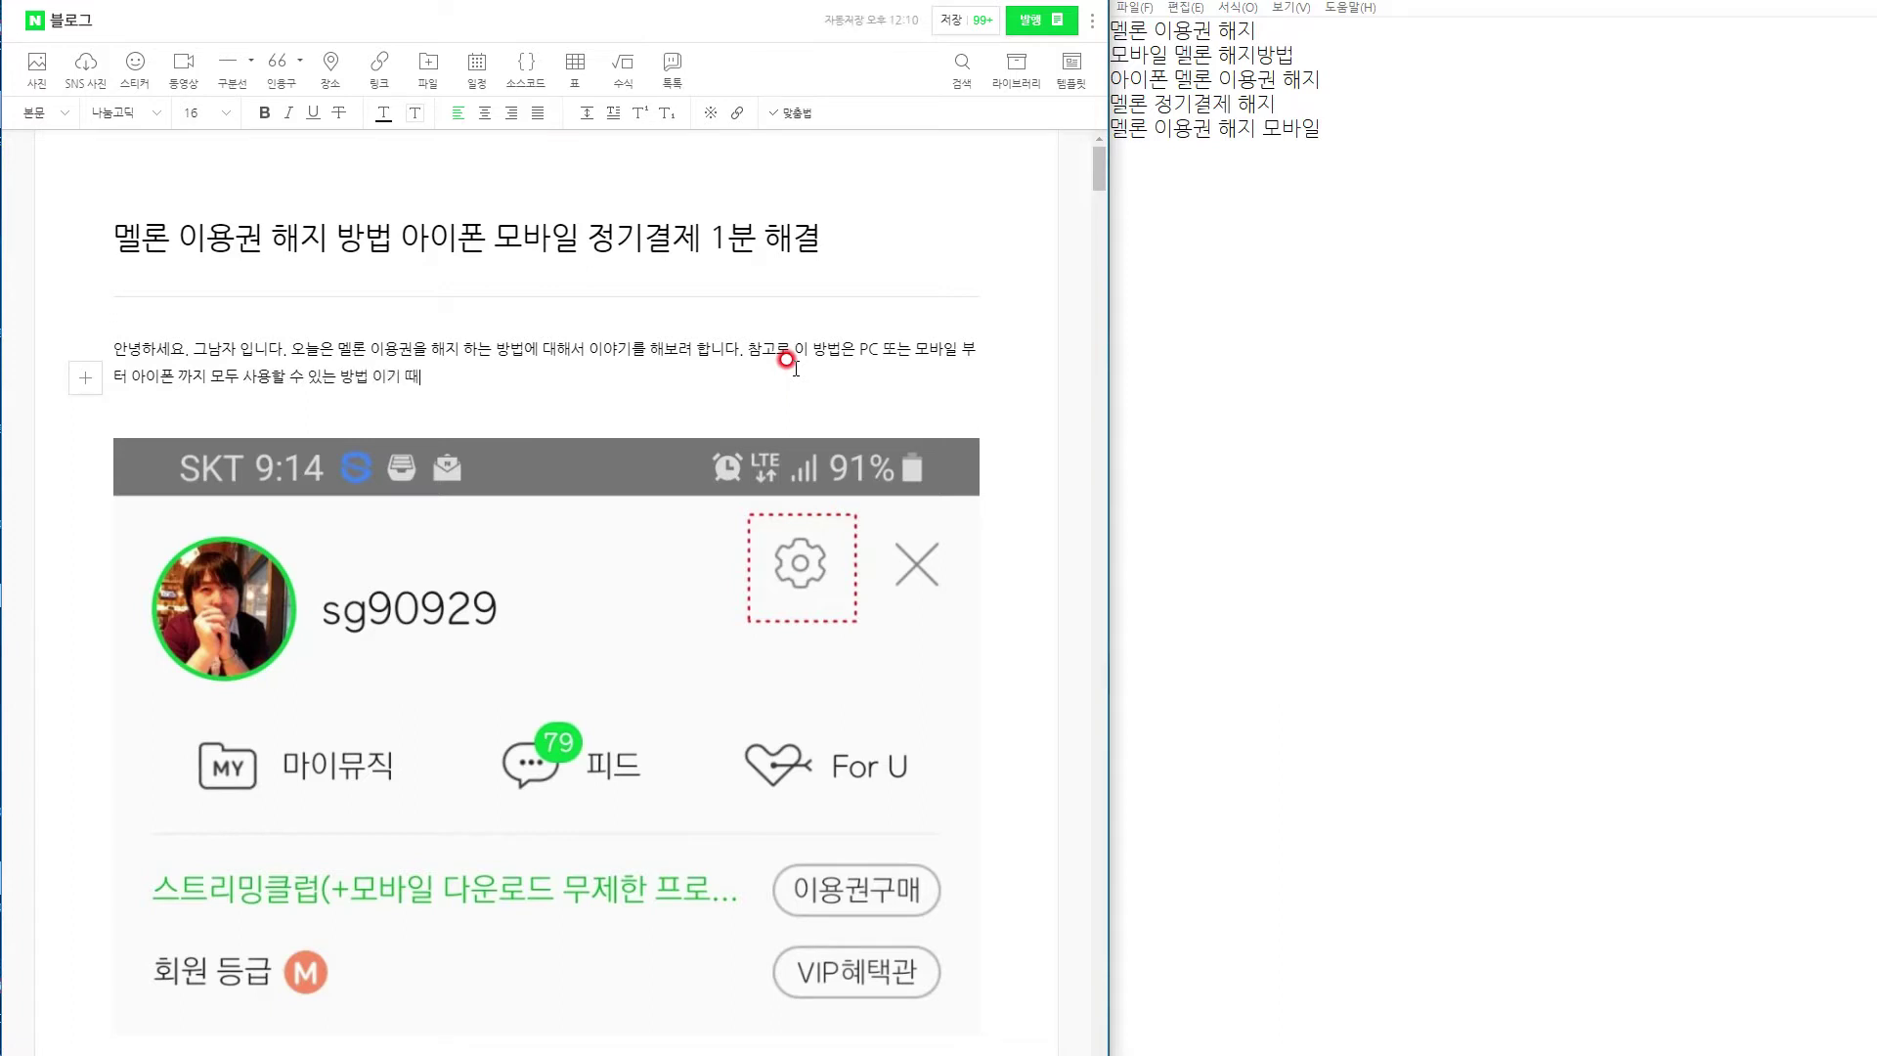
pyautogui.write('ㅓㅂ 이기 때ㅁㅜㄴ에, 따라해 보시면')
pyautogui.write(' 될듯 합니다. 한번 시도해보신 분들이라면 알겠지만, 생각봄')
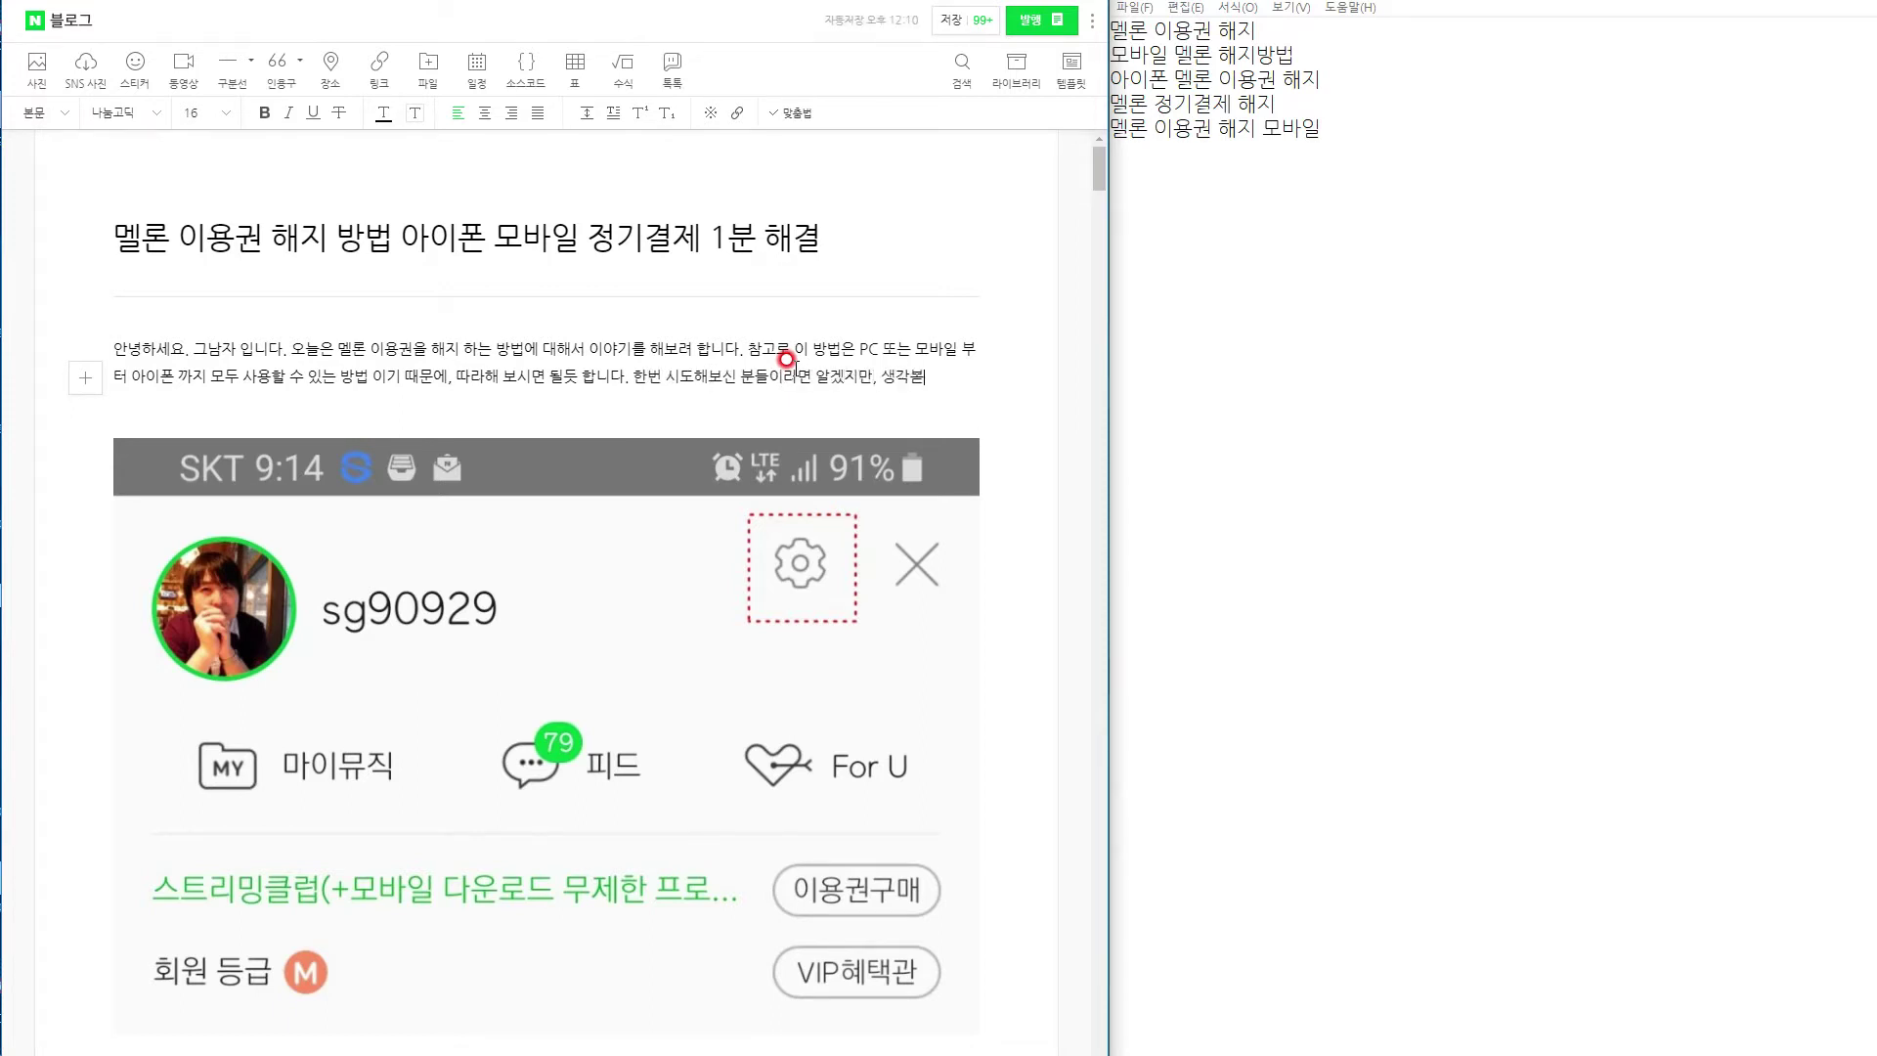
pyautogui.write('지 한')
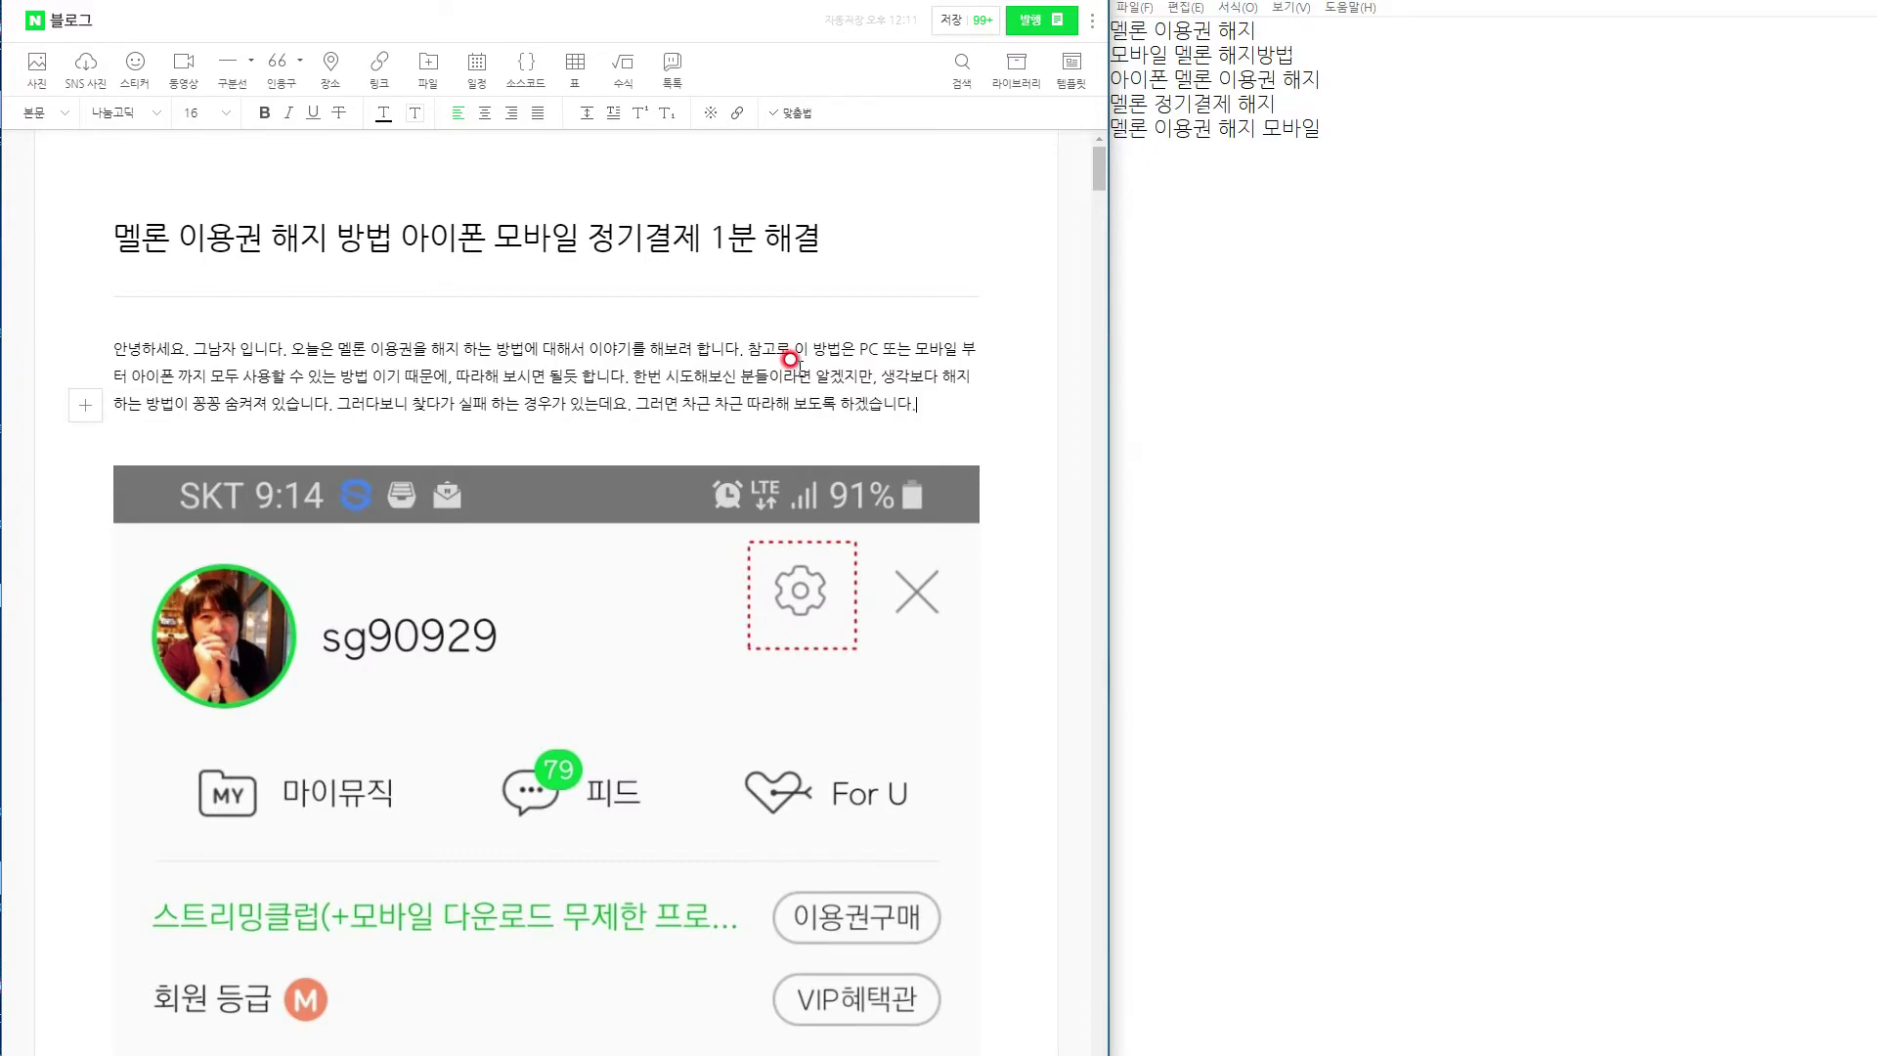
# Cut the Melon home screenshot and paste it on a new line under the intro.
pyautogui.scroll(-20, 787, 359)
pyautogui.scroll(-20, 789, 412)
pyautogui.scroll(-20, 797, 414)
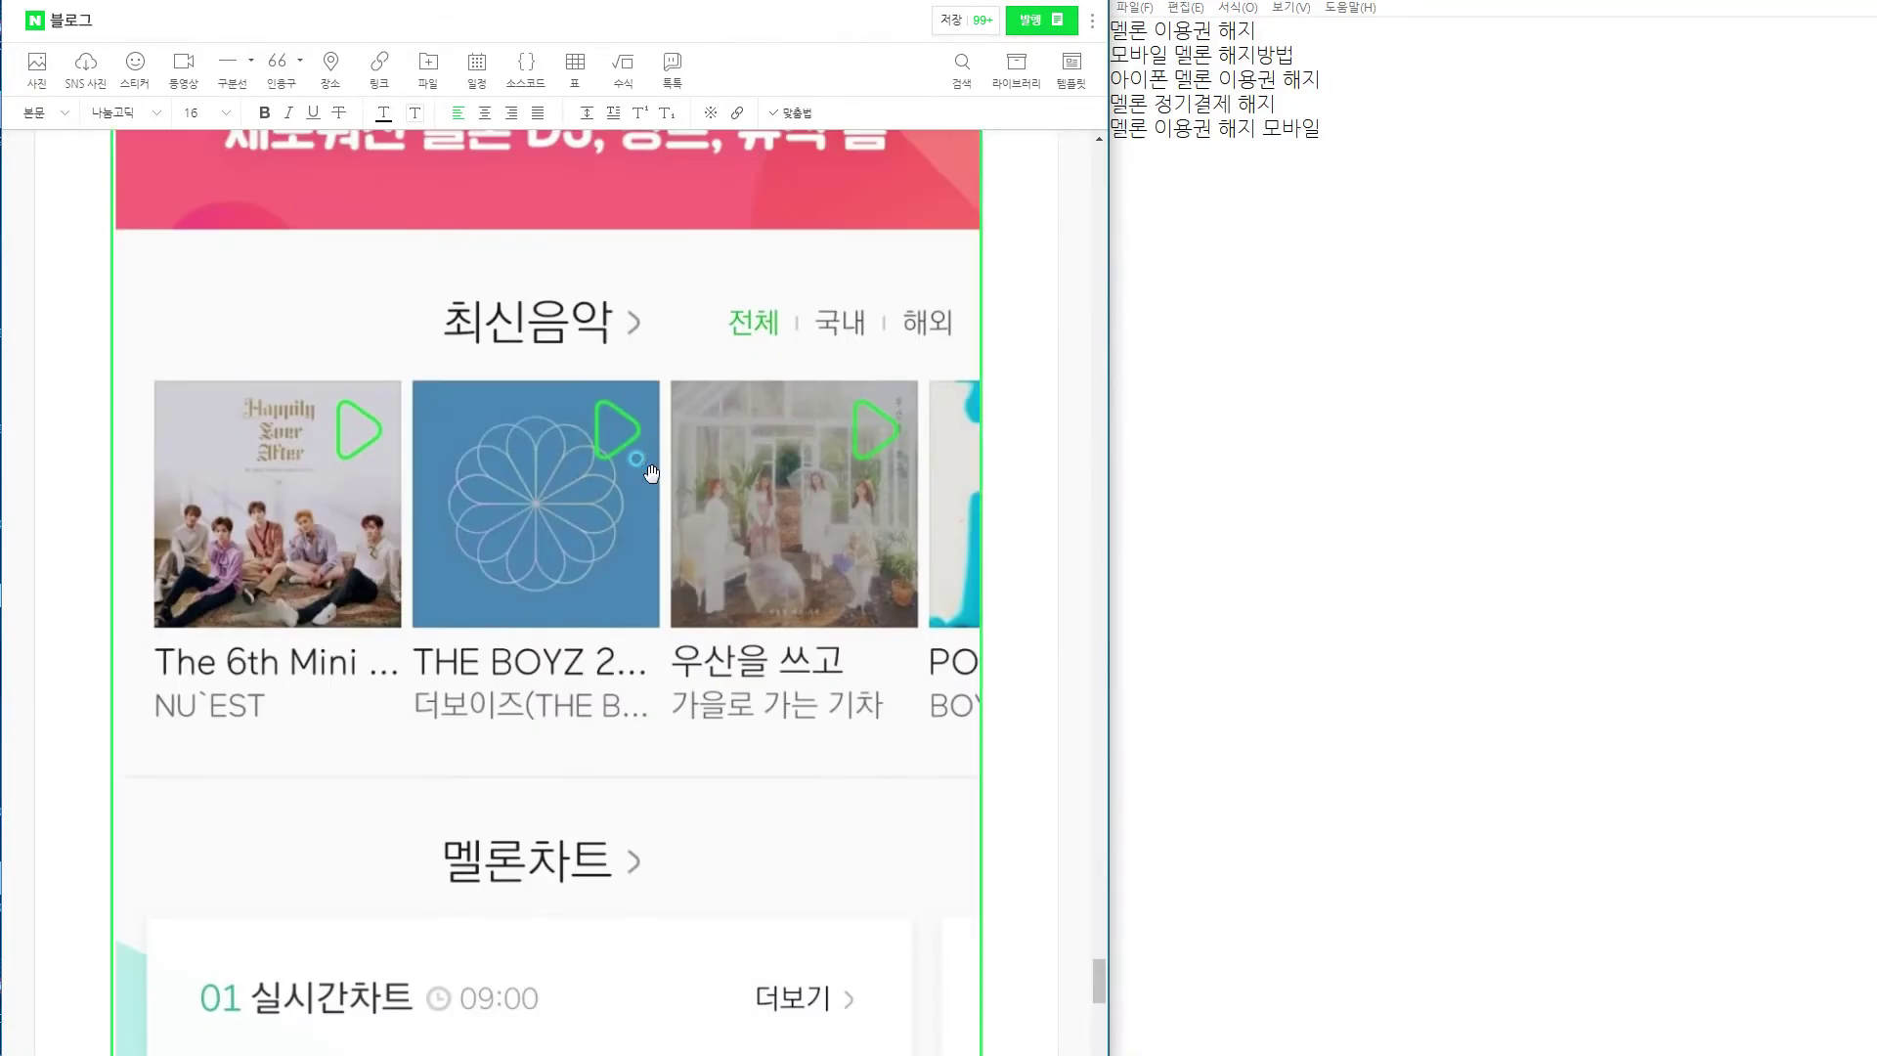
pyautogui.click(651, 473)
pyautogui.scroll(20, 675, 494)
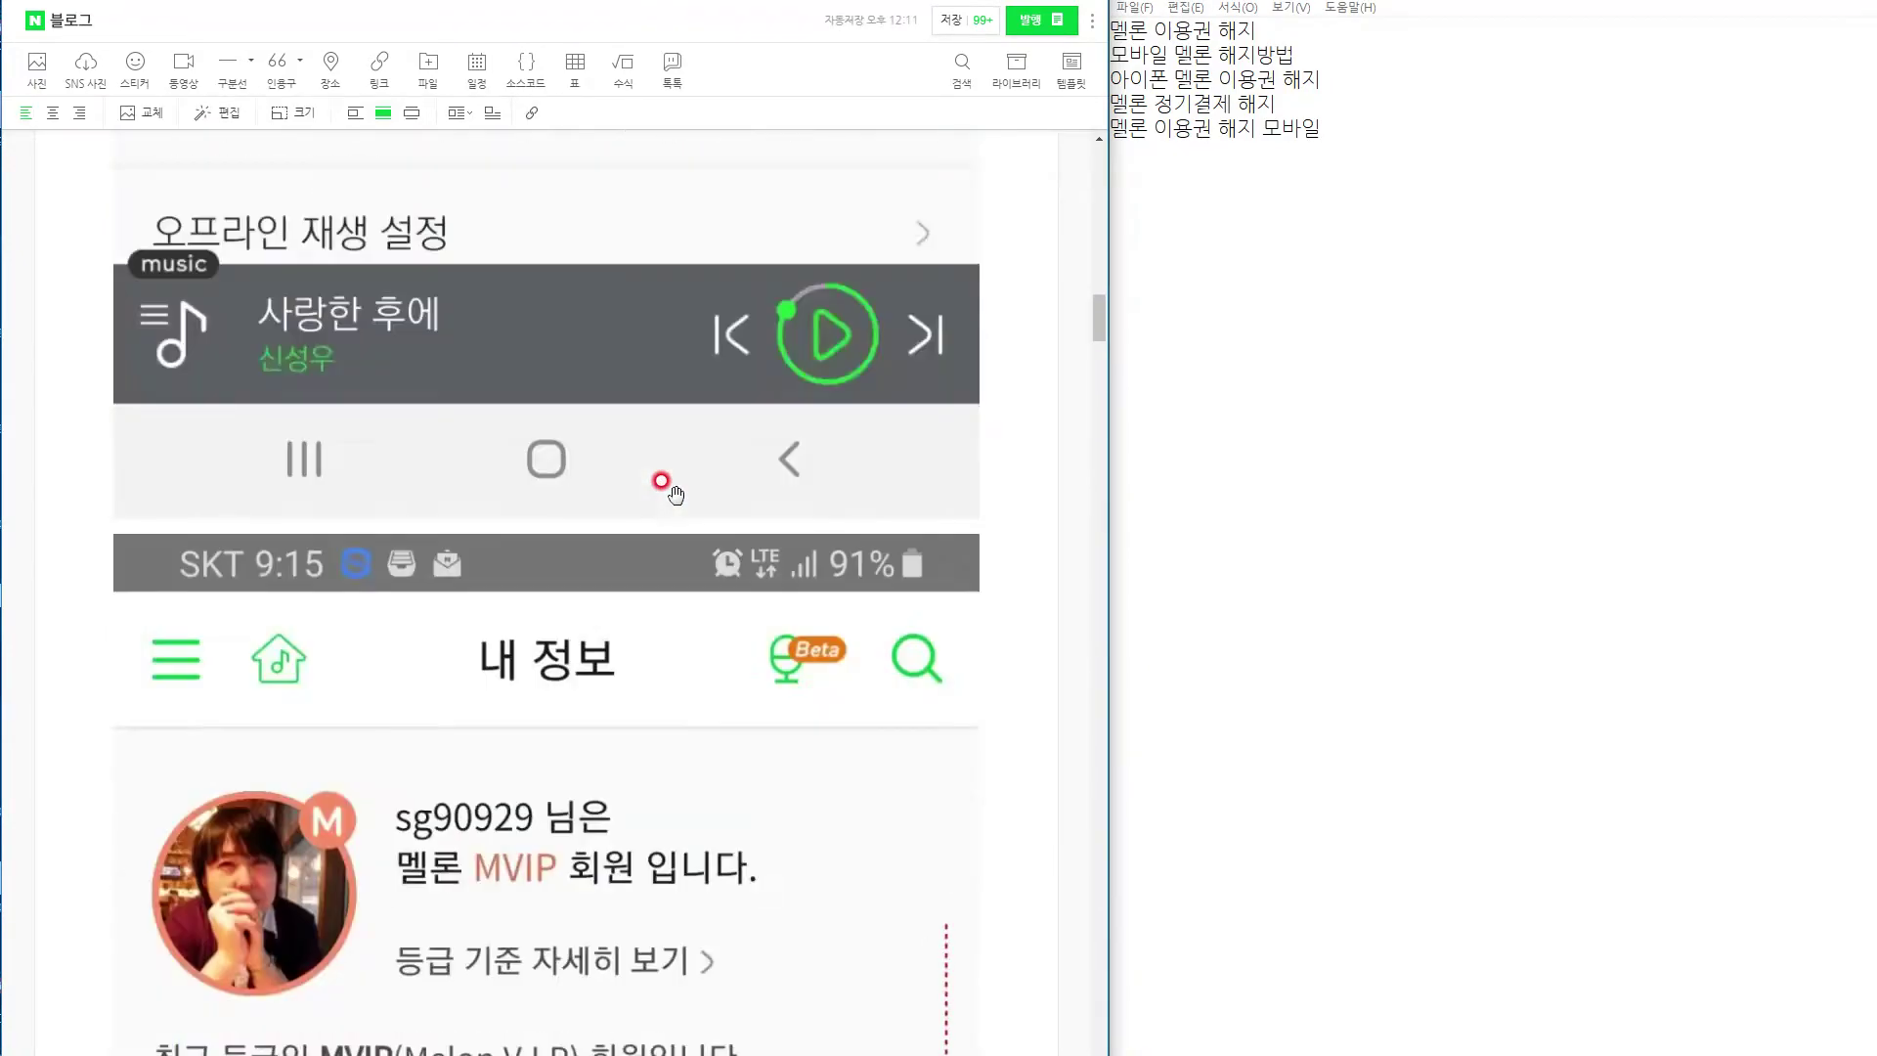
pyautogui.click(938, 405)
pyautogui.press('Return')
pyautogui.press('Return')
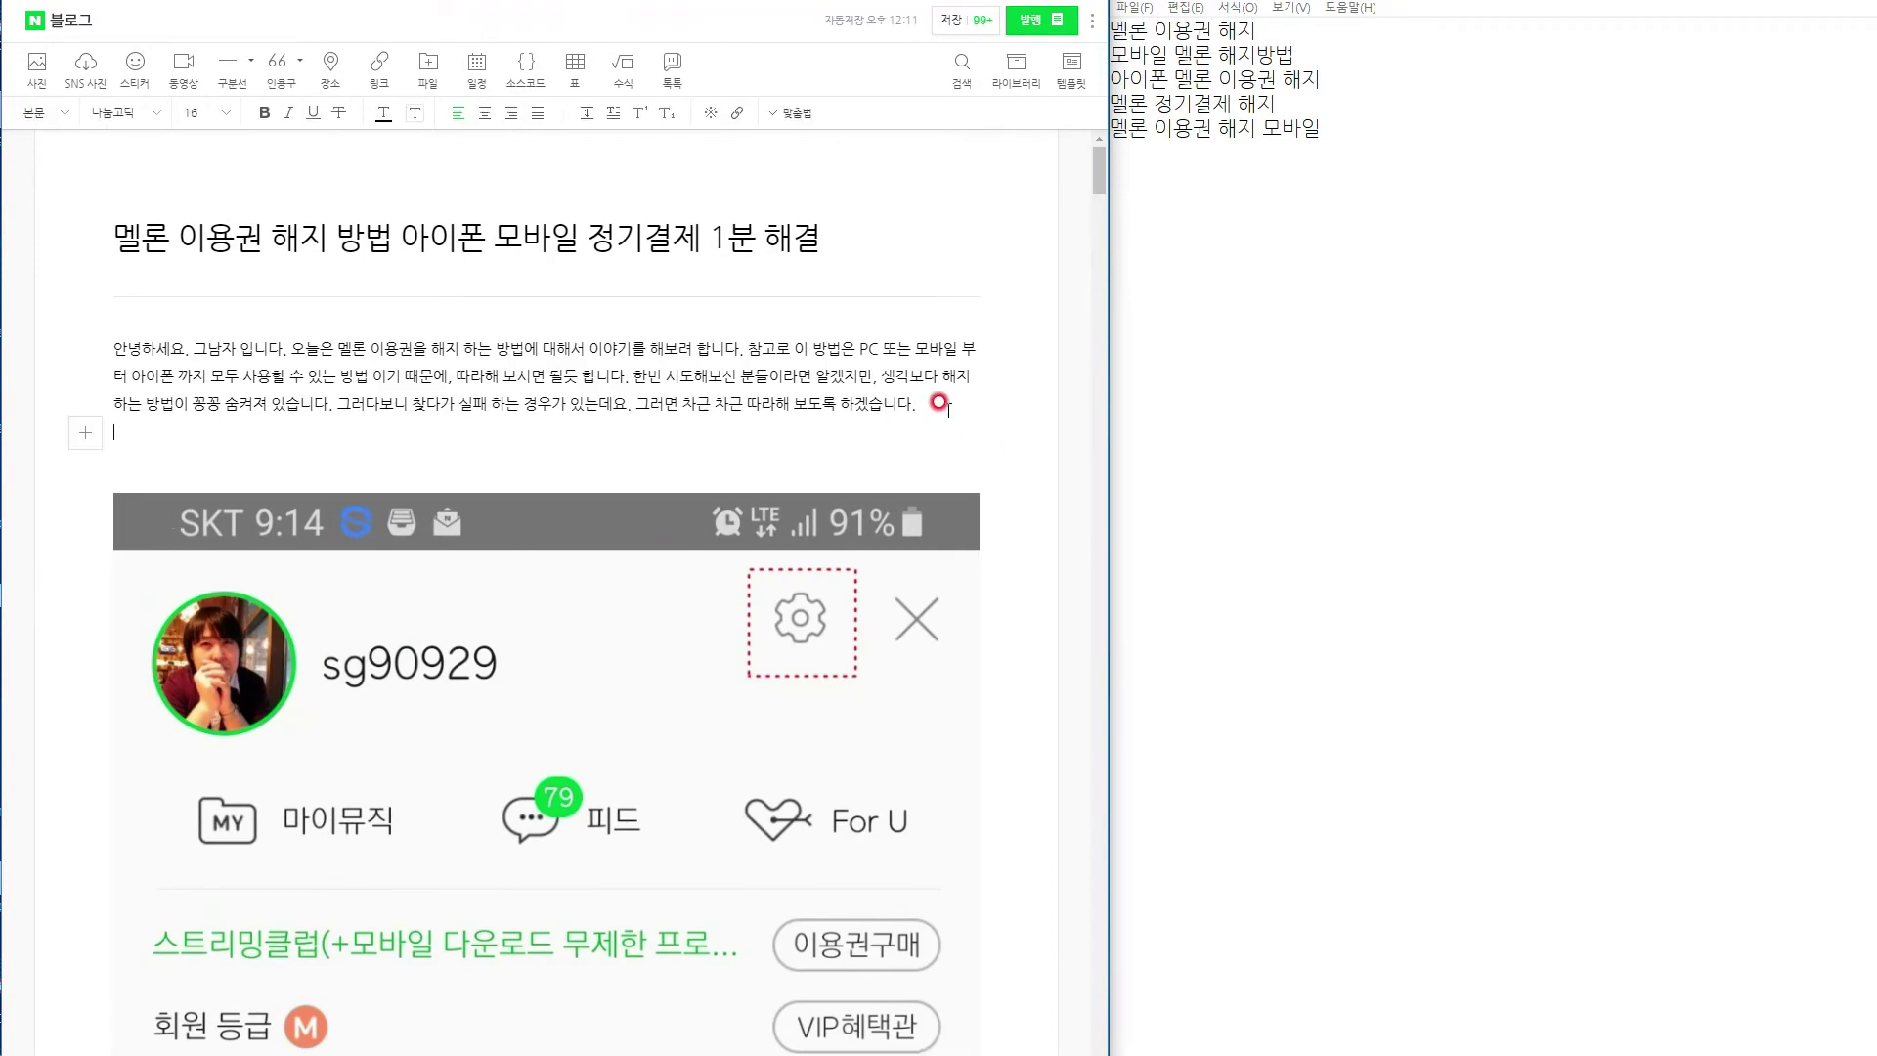
pyautogui.hotkey('ctrl', 'v')
pyautogui.hotkey('ctrl', 'v')
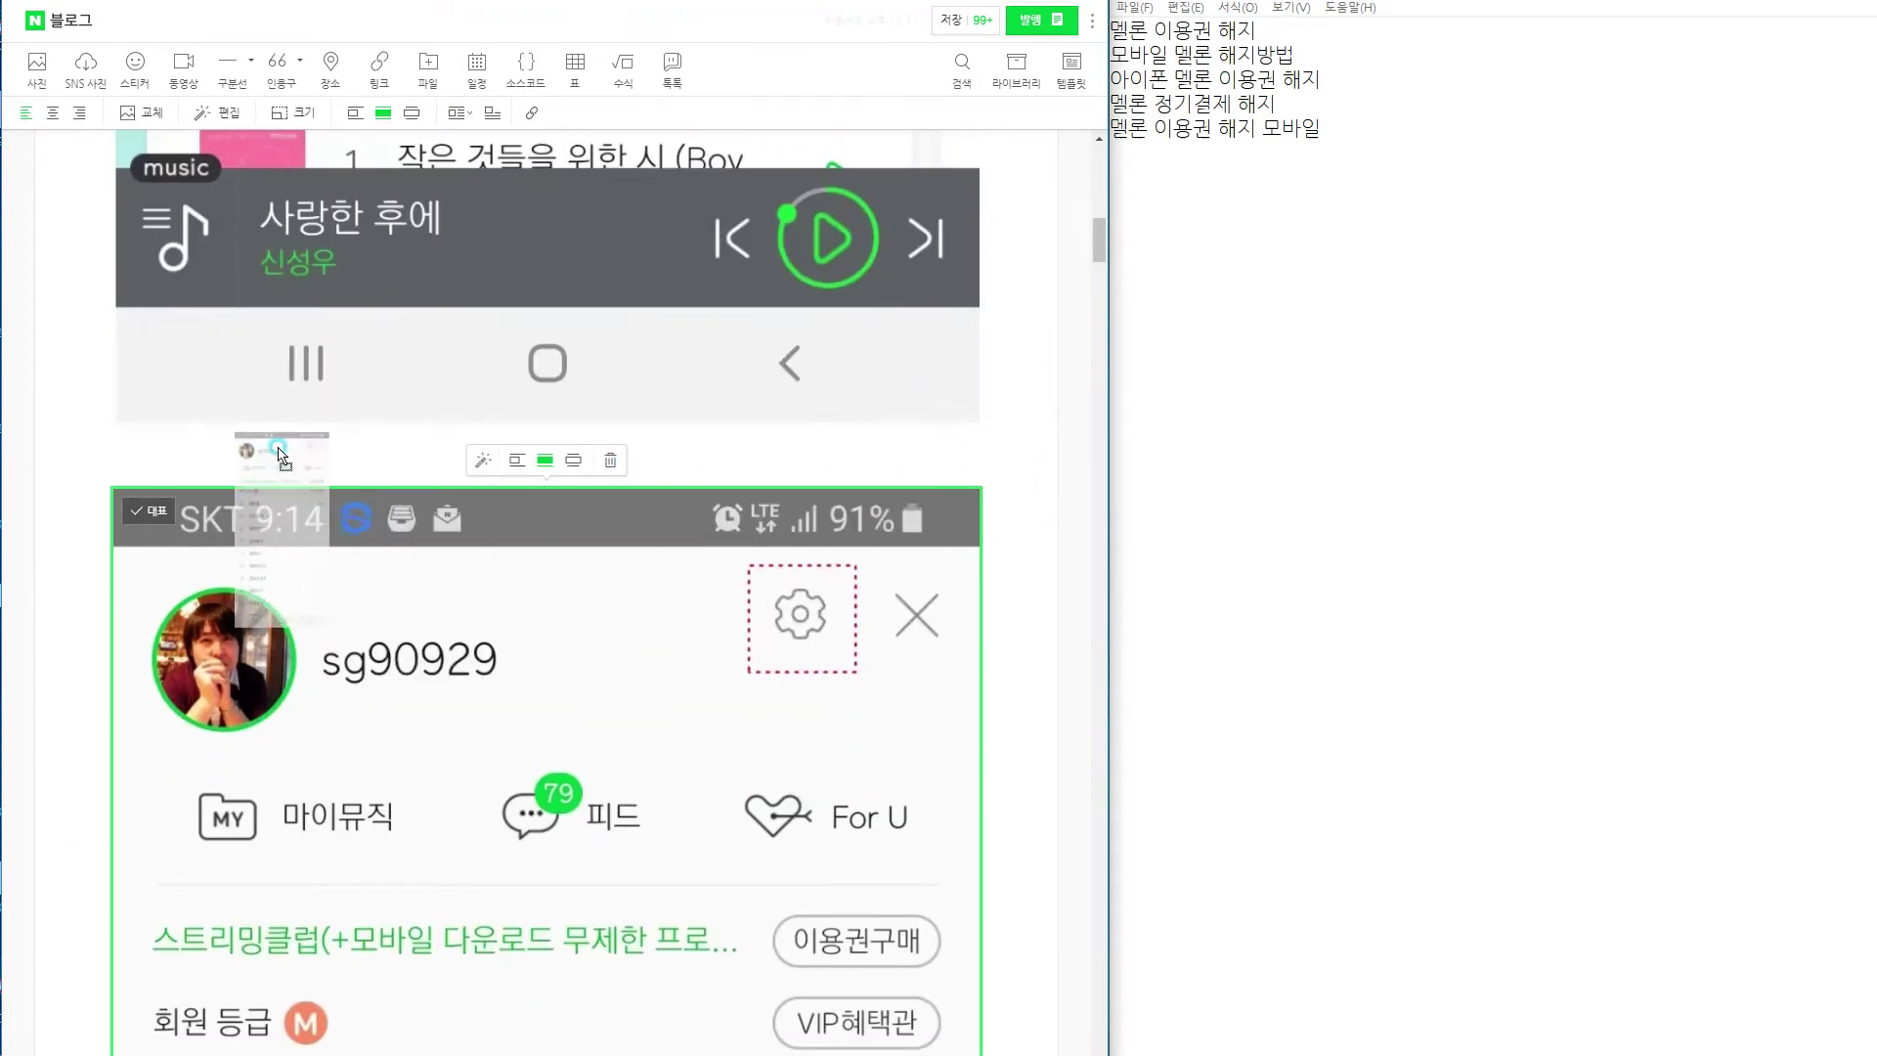
# Open the relocated Melon home screenshot in the photo editor.
pyautogui.scroll(4, 388, 709)
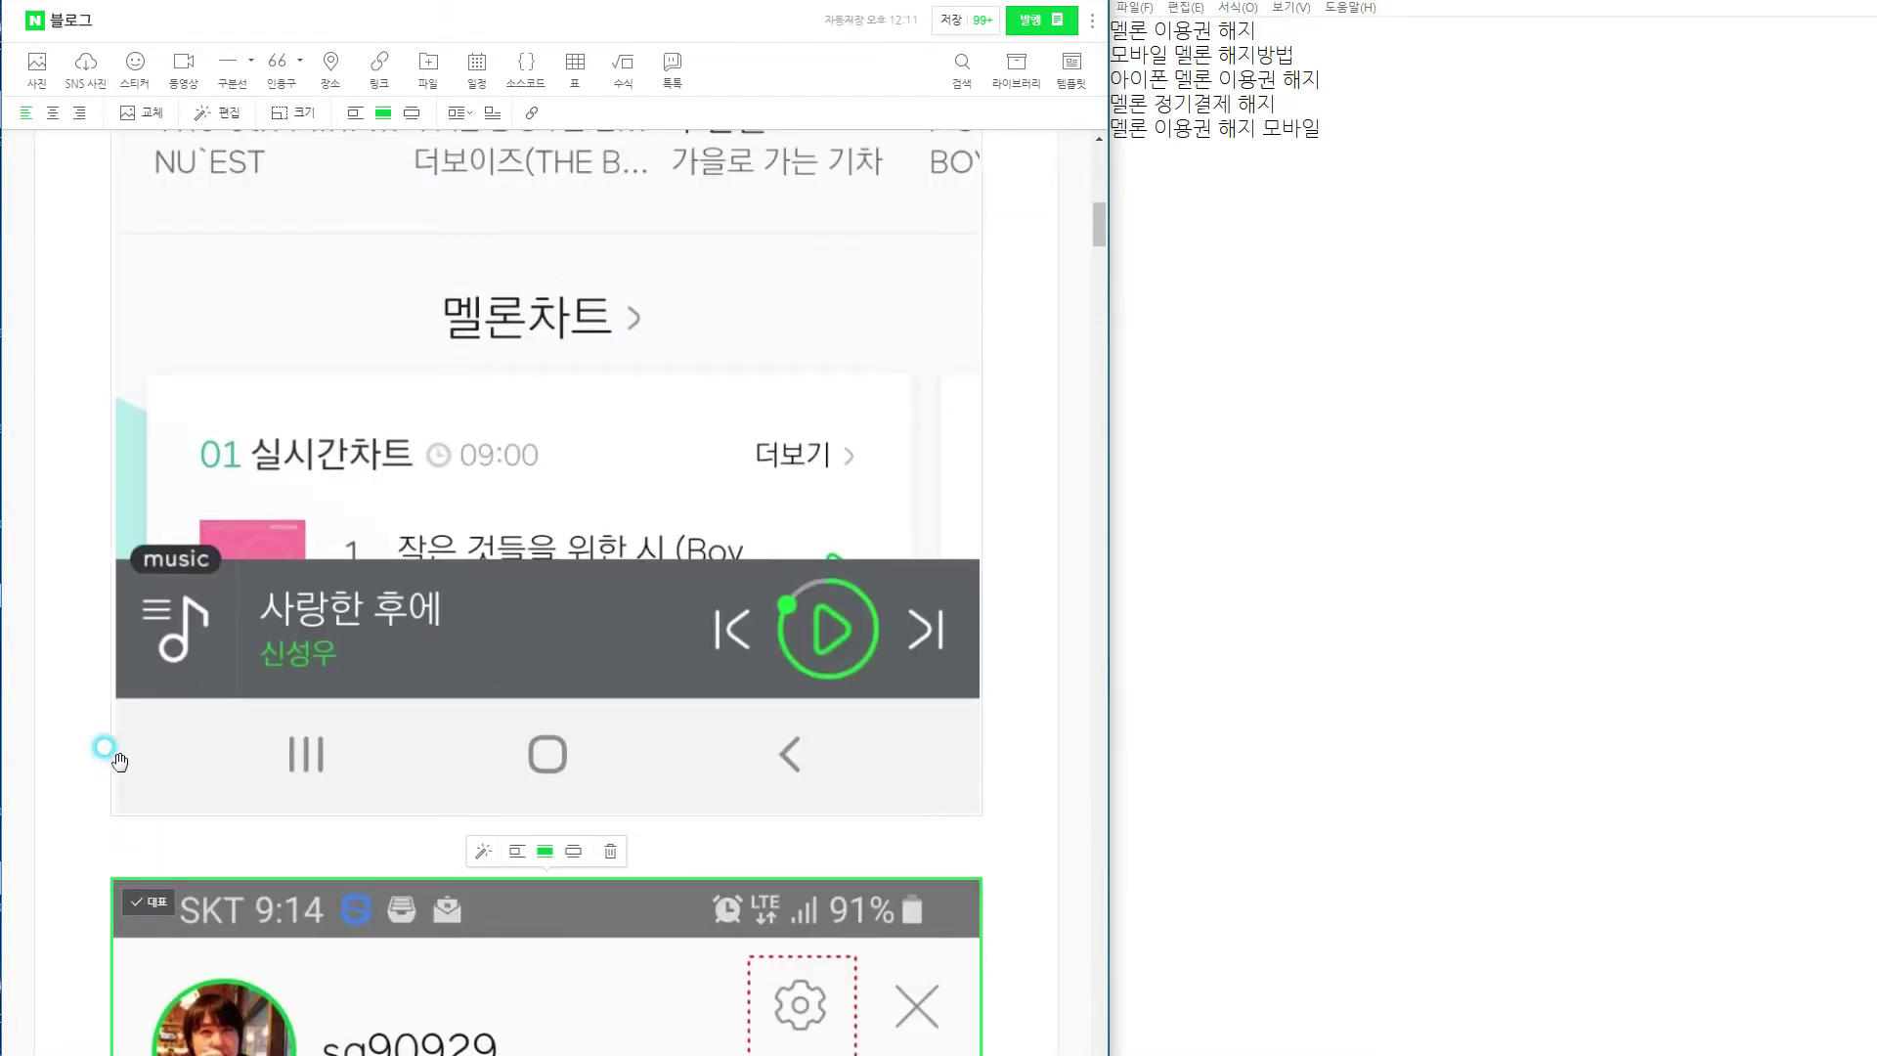
pyautogui.moveTo(343, 899); pyautogui.dragTo(782, 931)
pyautogui.scroll(11, 484, 740)
pyautogui.click(612, 682)
pyautogui.scroll(4, 578, 794)
pyautogui.doubleClick(558, 673)
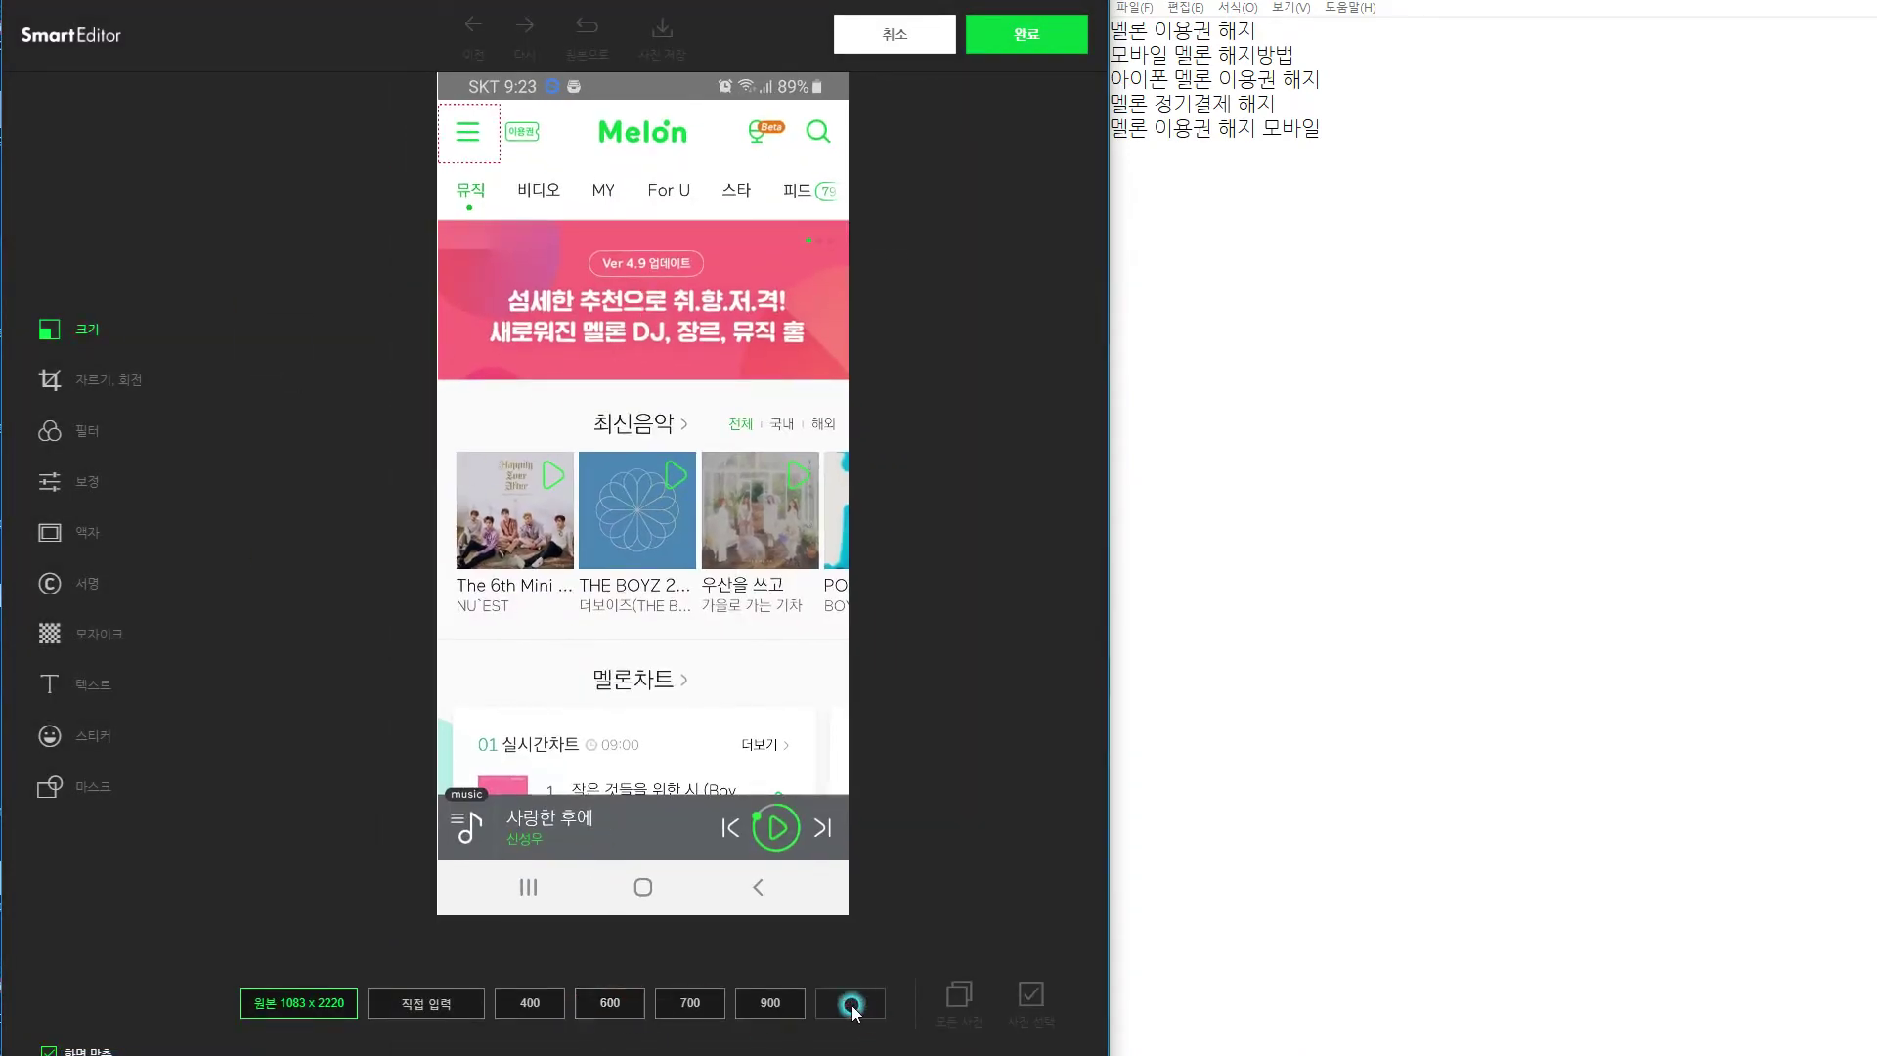
# Give the Melon home screenshot a custom width of 464 px.
pyautogui.click(430, 1002)
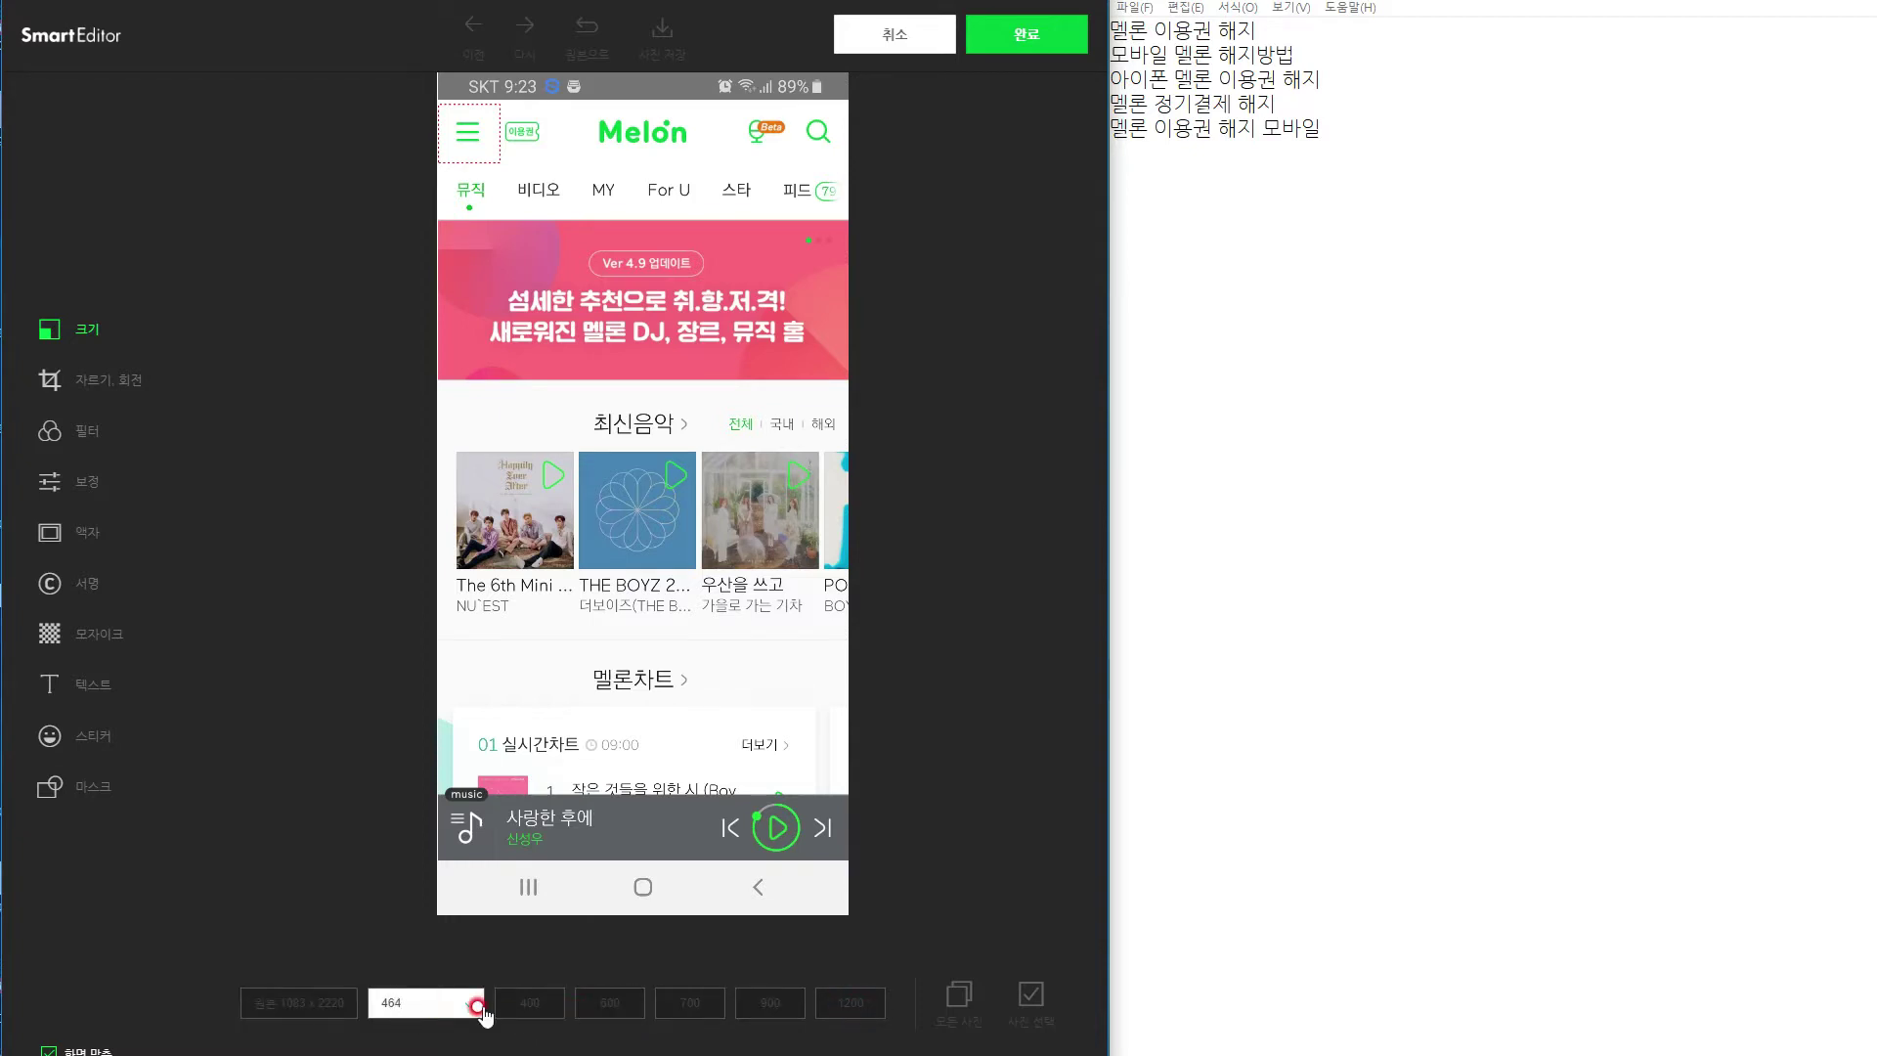
pyautogui.click(471, 1005)
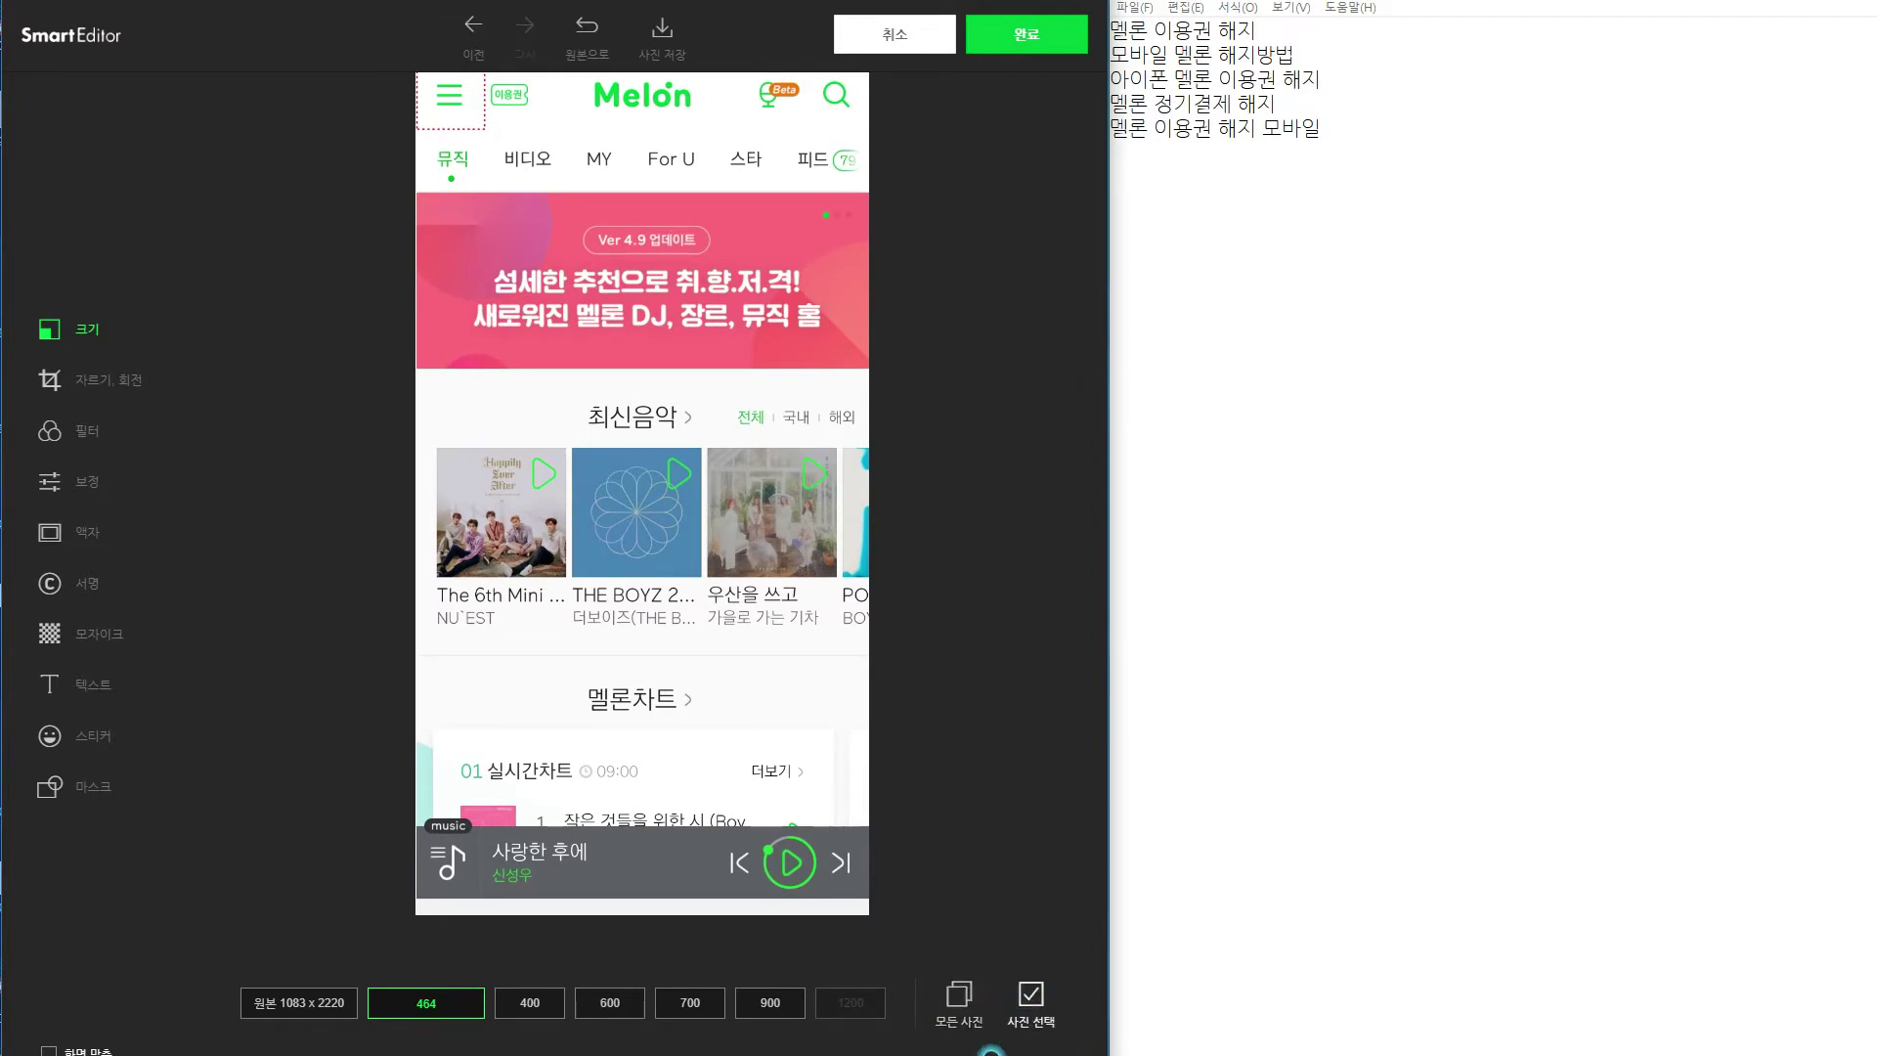
pyautogui.click(959, 1002)
# Select eleven more screenshots, apply the 464 px width to all, and finish editing.
pyautogui.click(223, 954)
pyautogui.click(313, 957)
pyautogui.click(450, 956)
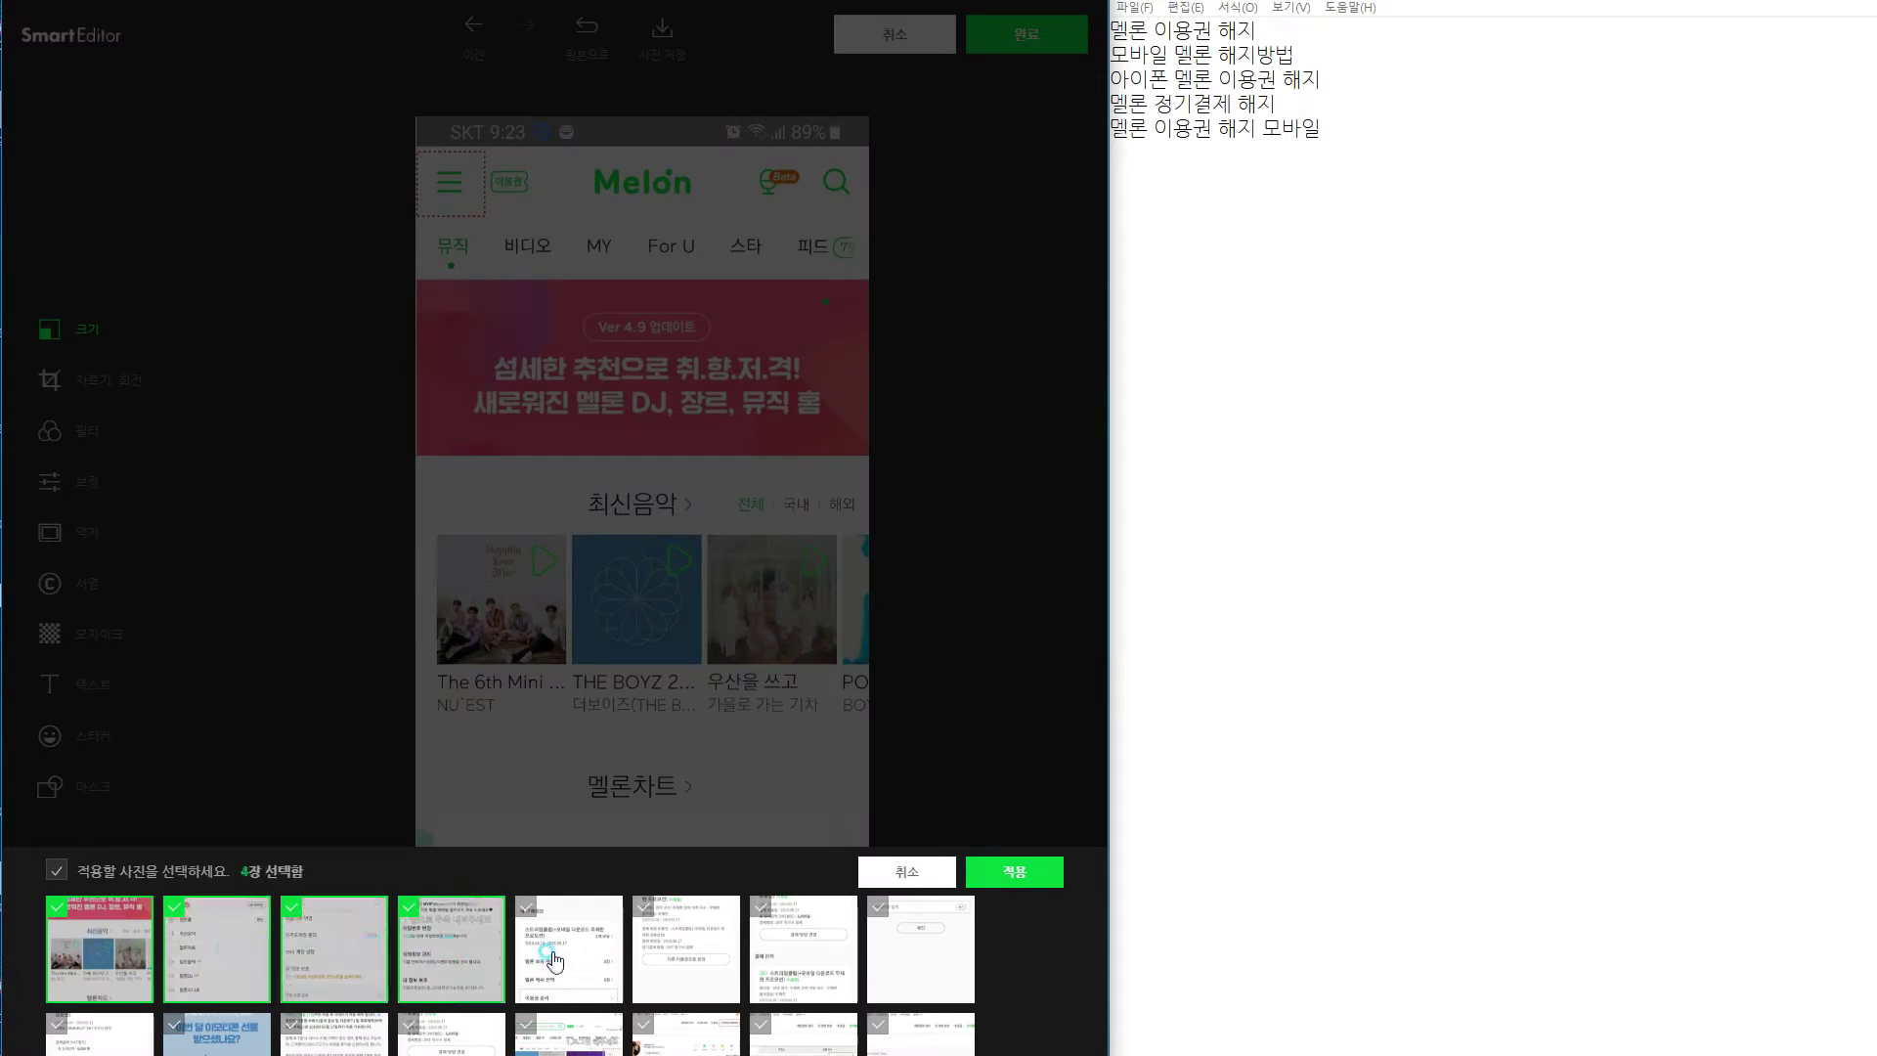
pyautogui.click(568, 962)
pyautogui.click(685, 965)
pyautogui.click(802, 962)
pyautogui.click(894, 954)
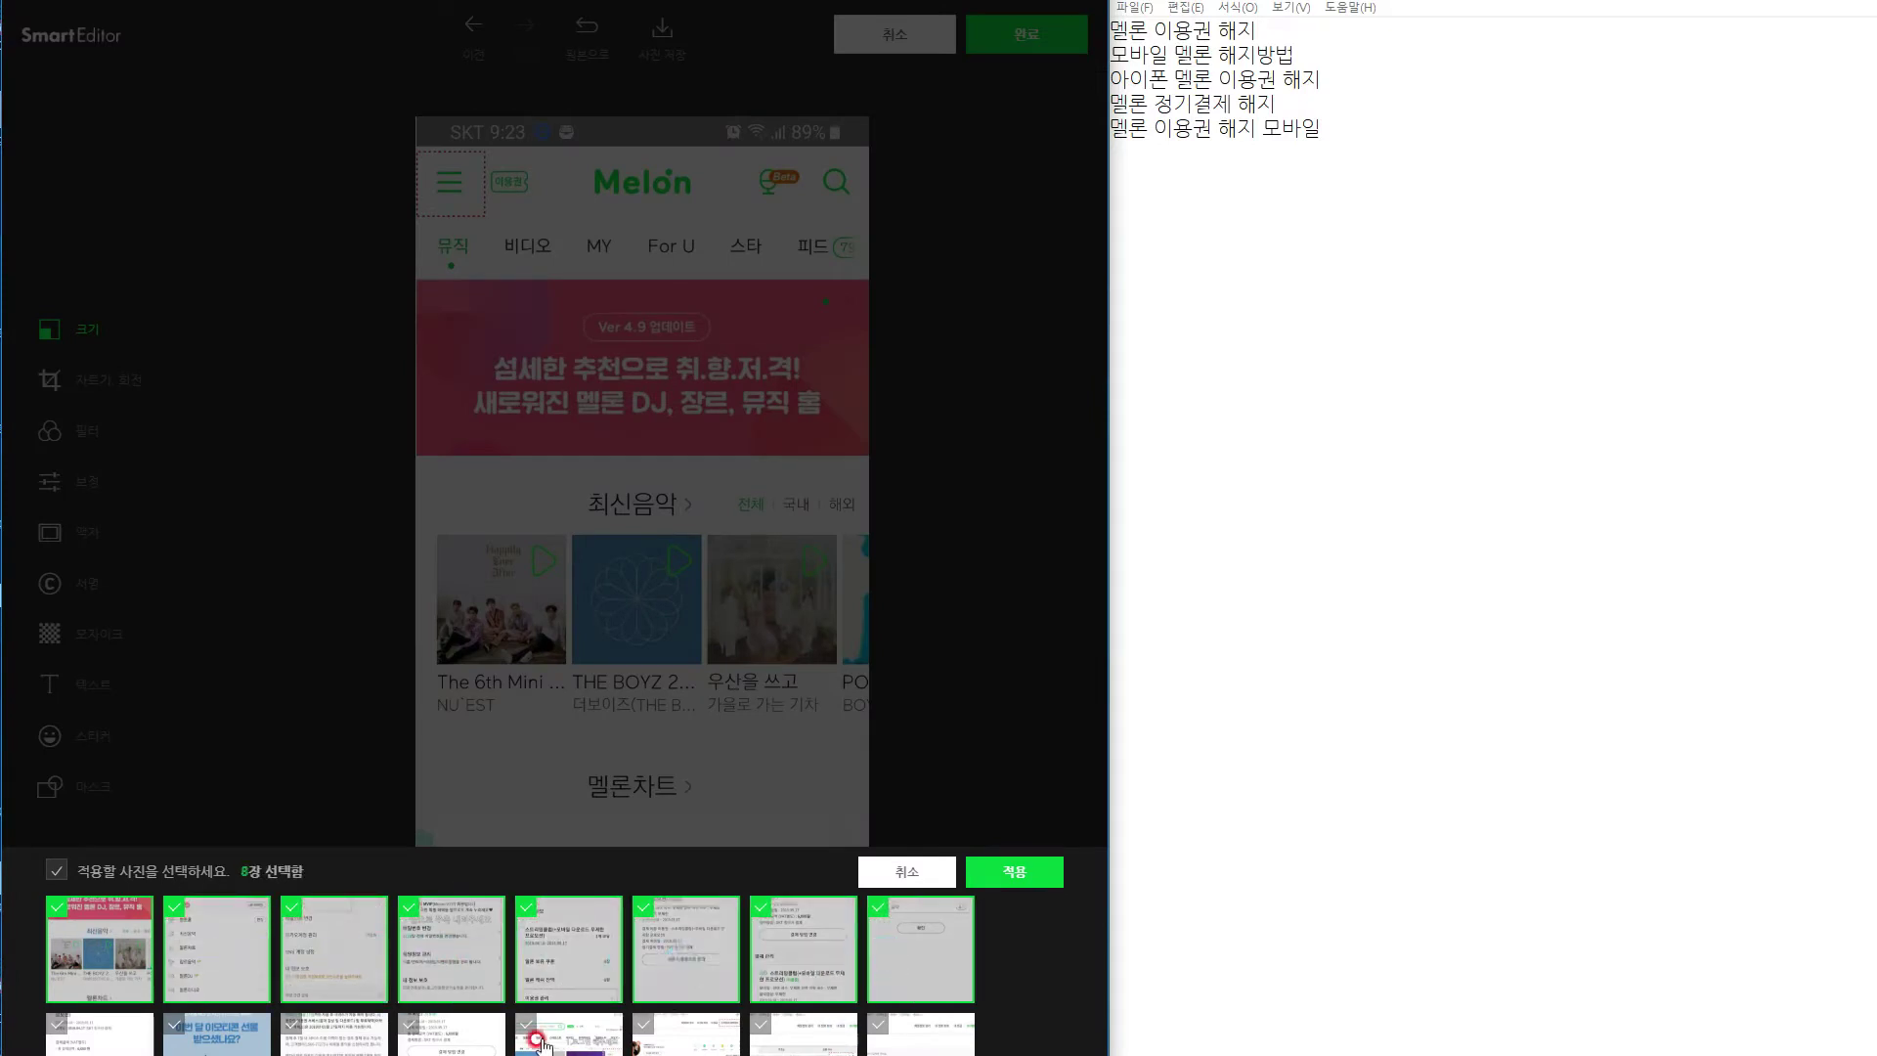
pyautogui.click(93, 1032)
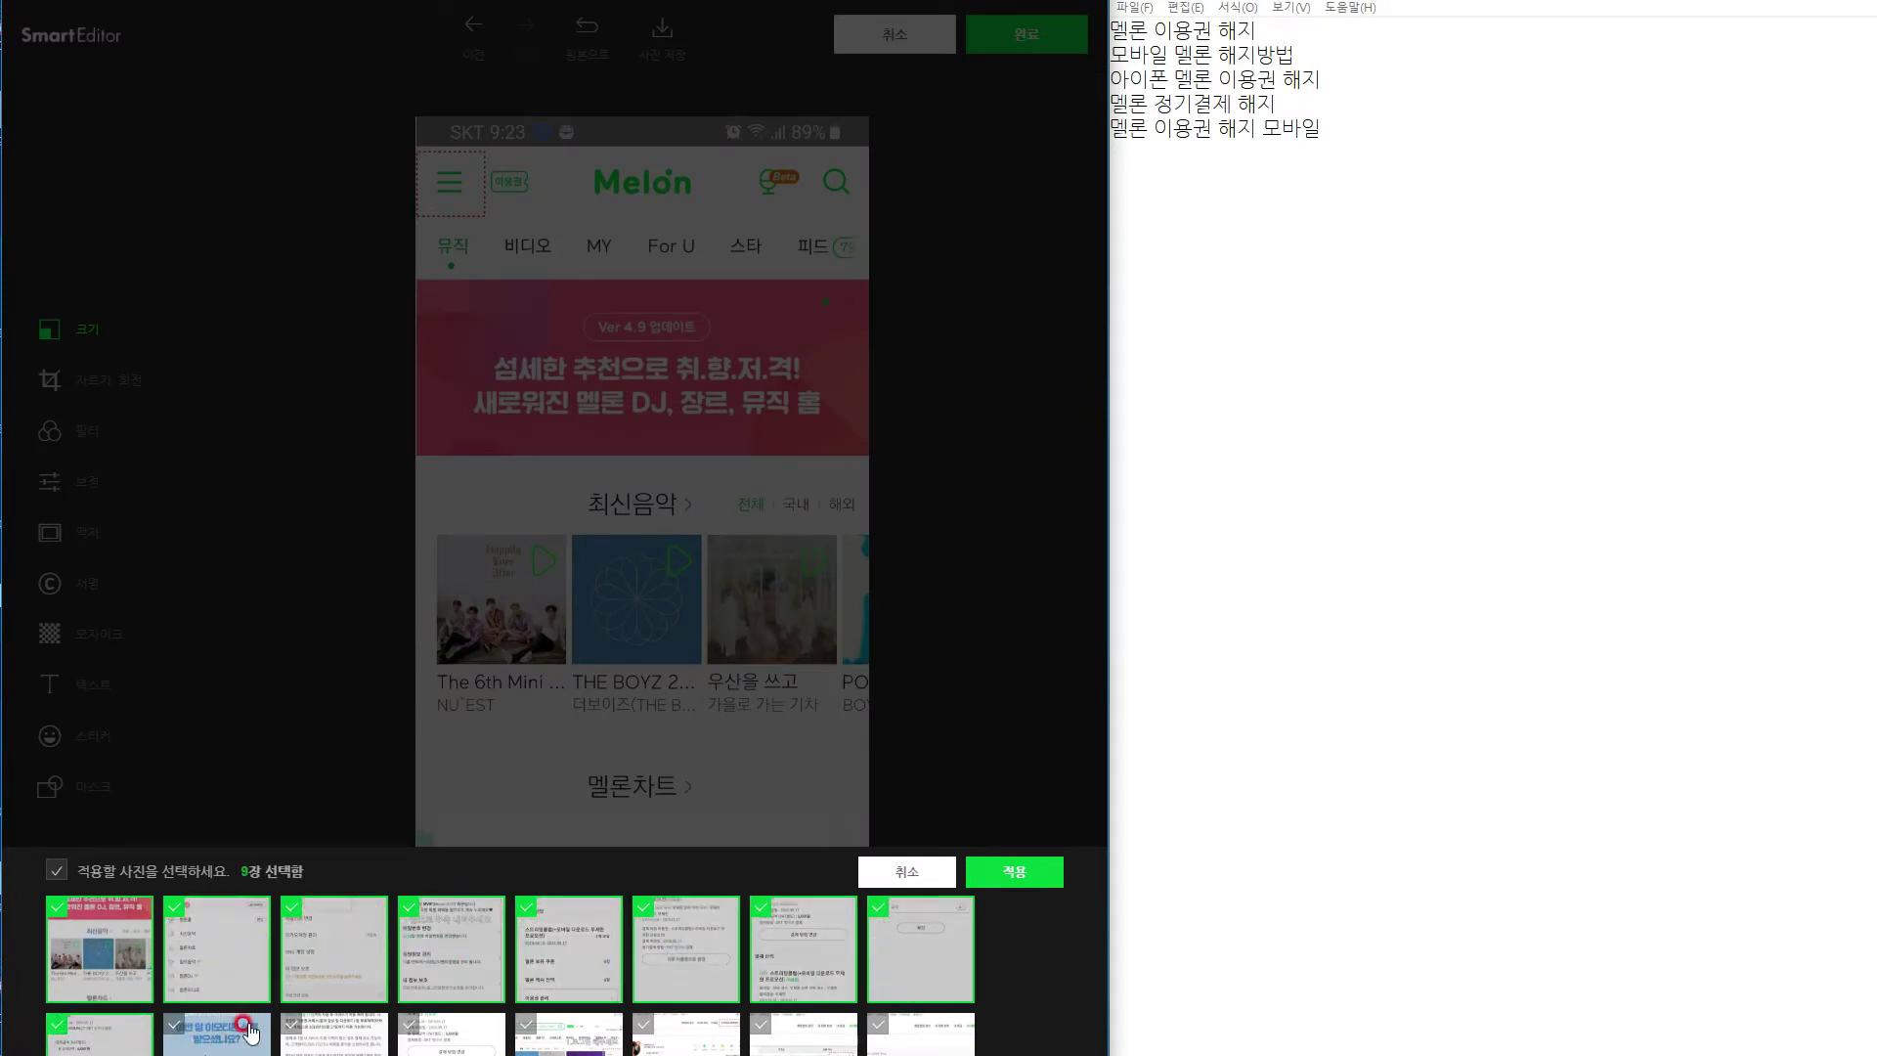
pyautogui.click(245, 1034)
pyautogui.click(347, 1043)
pyautogui.click(467, 1041)
pyautogui.click(577, 1042)
pyautogui.click(704, 1041)
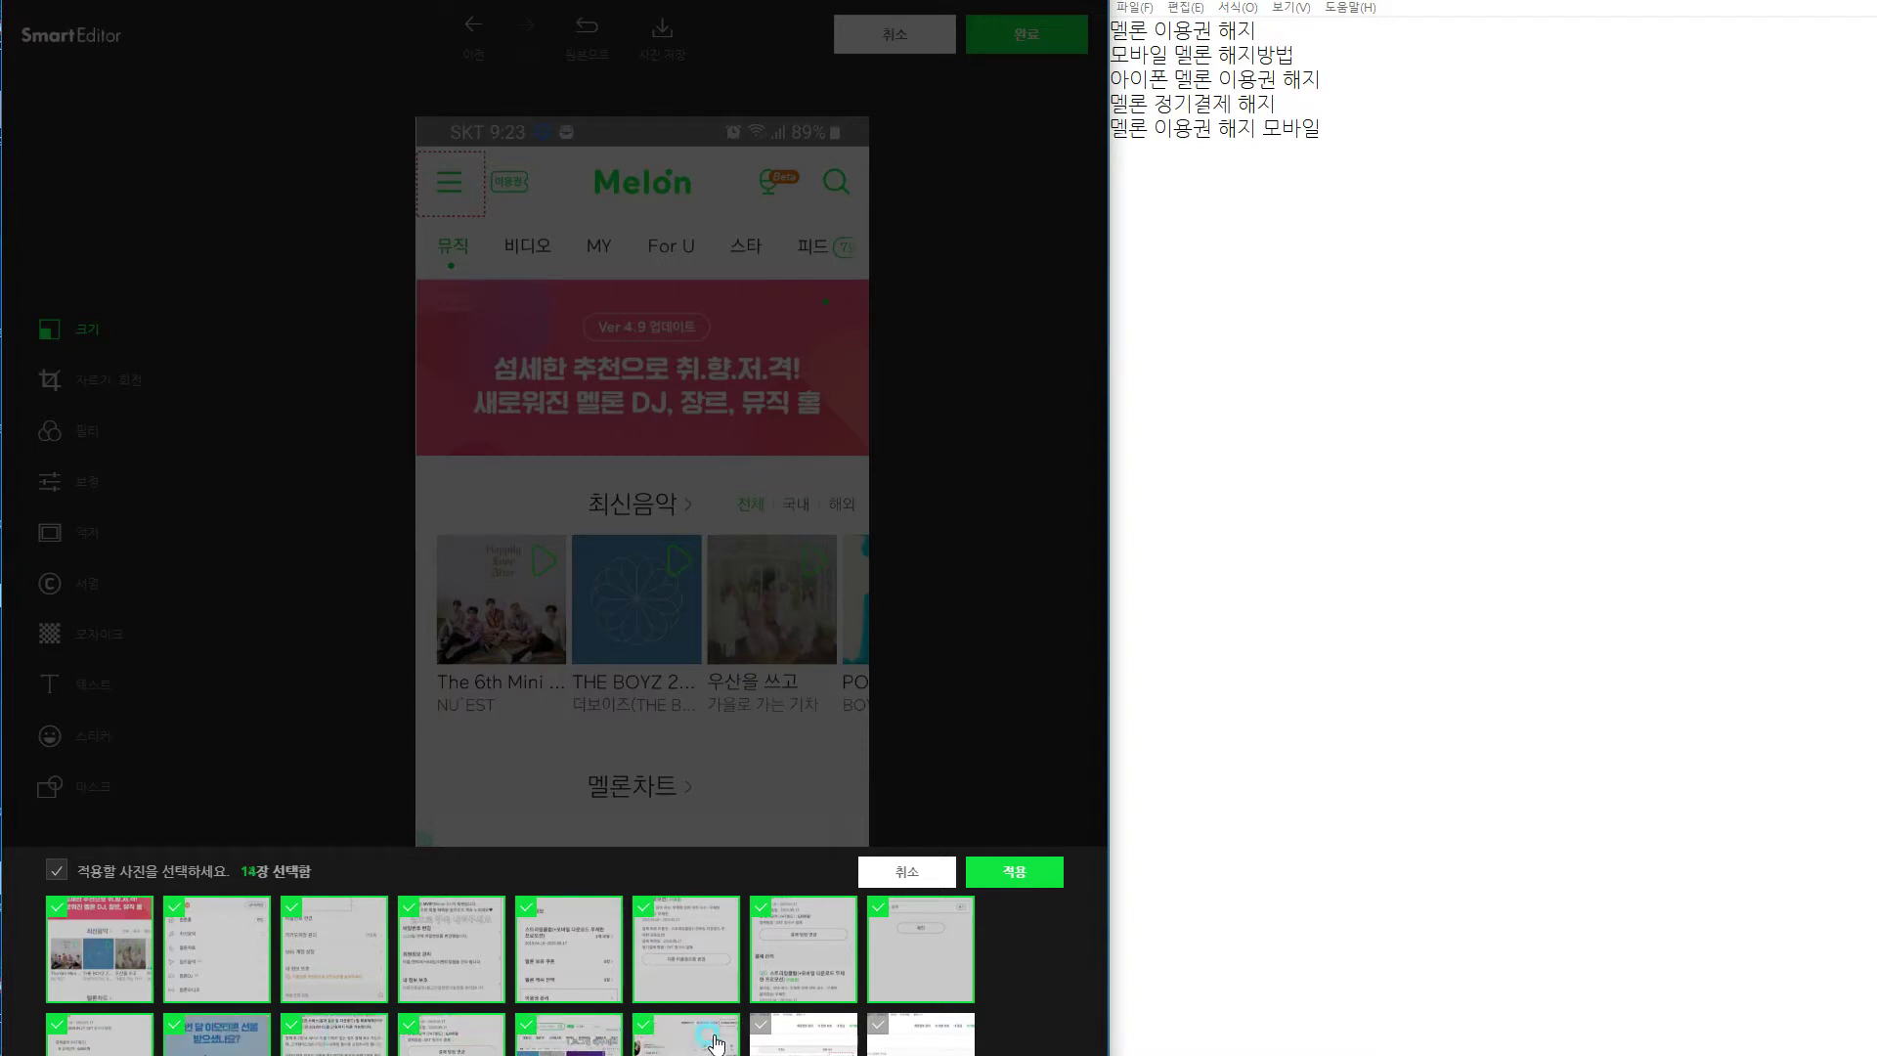
pyautogui.click(717, 1042)
pyautogui.click(587, 1037)
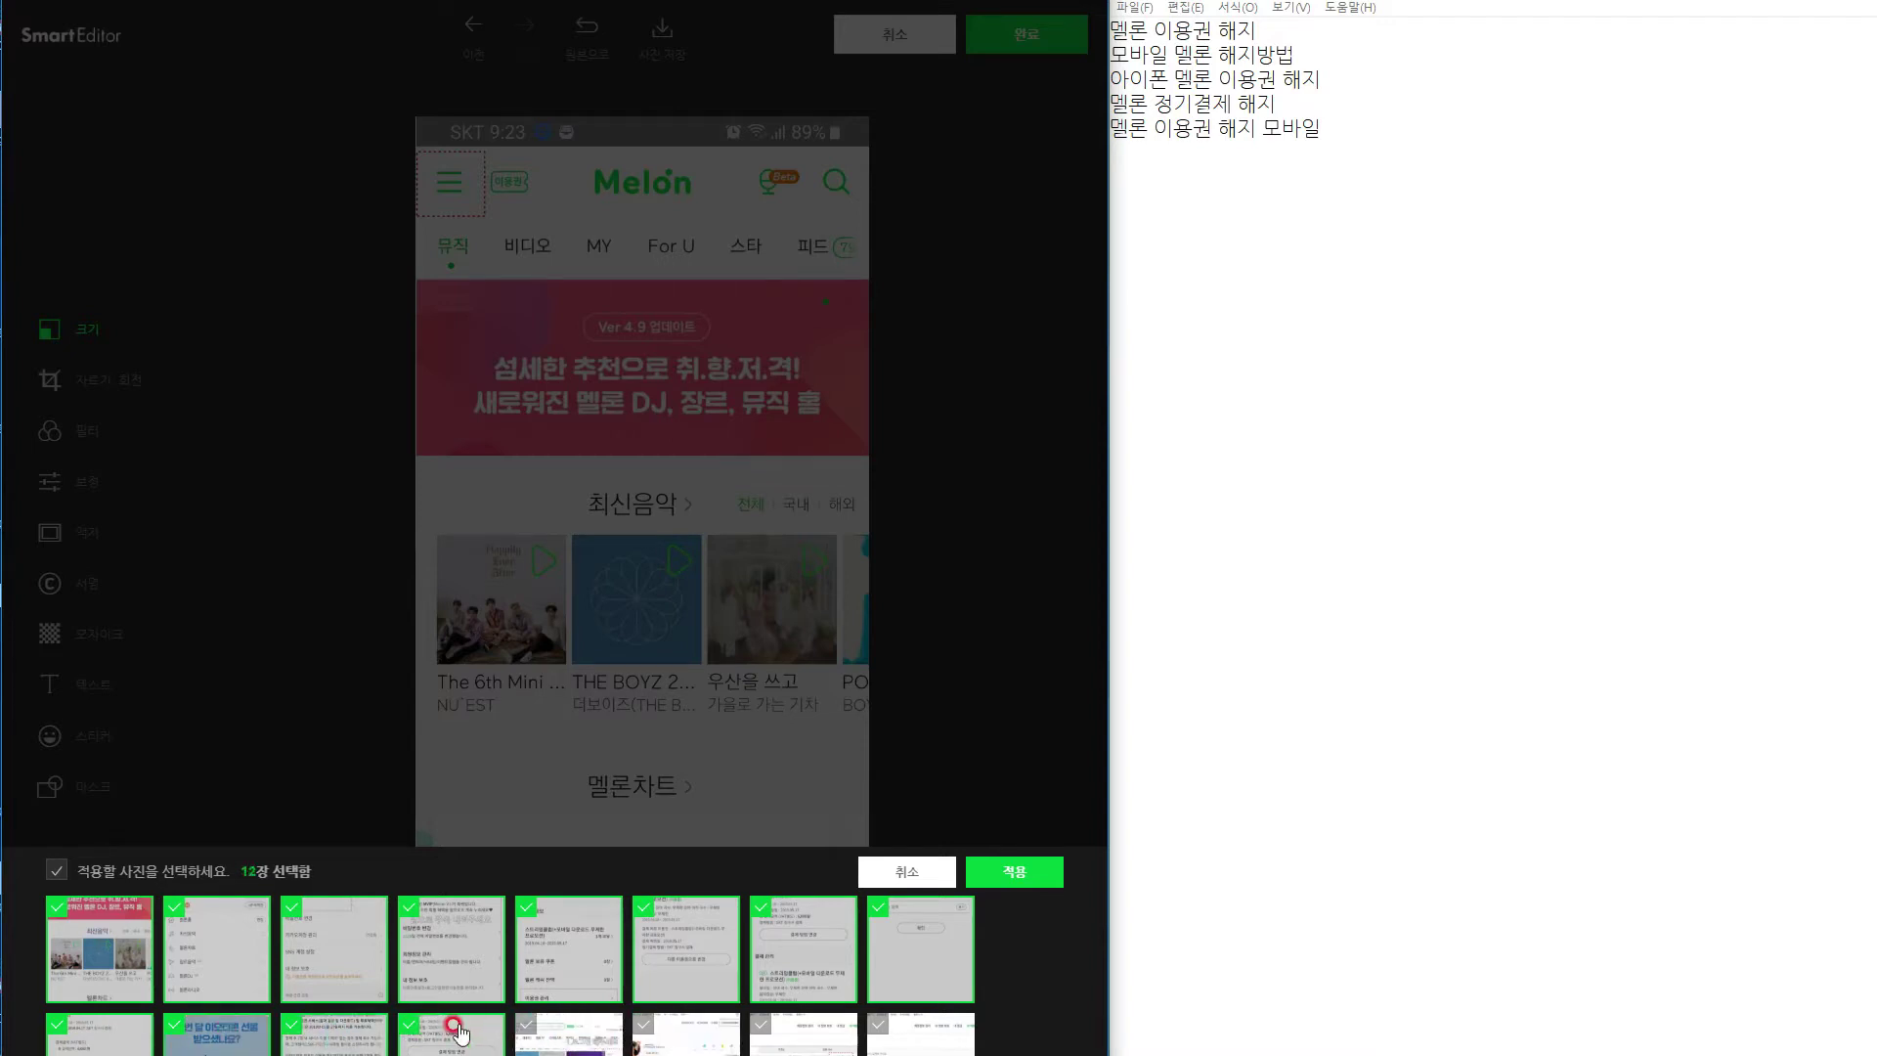
pyautogui.click(458, 1032)
pyautogui.click(300, 1033)
pyautogui.click(208, 1046)
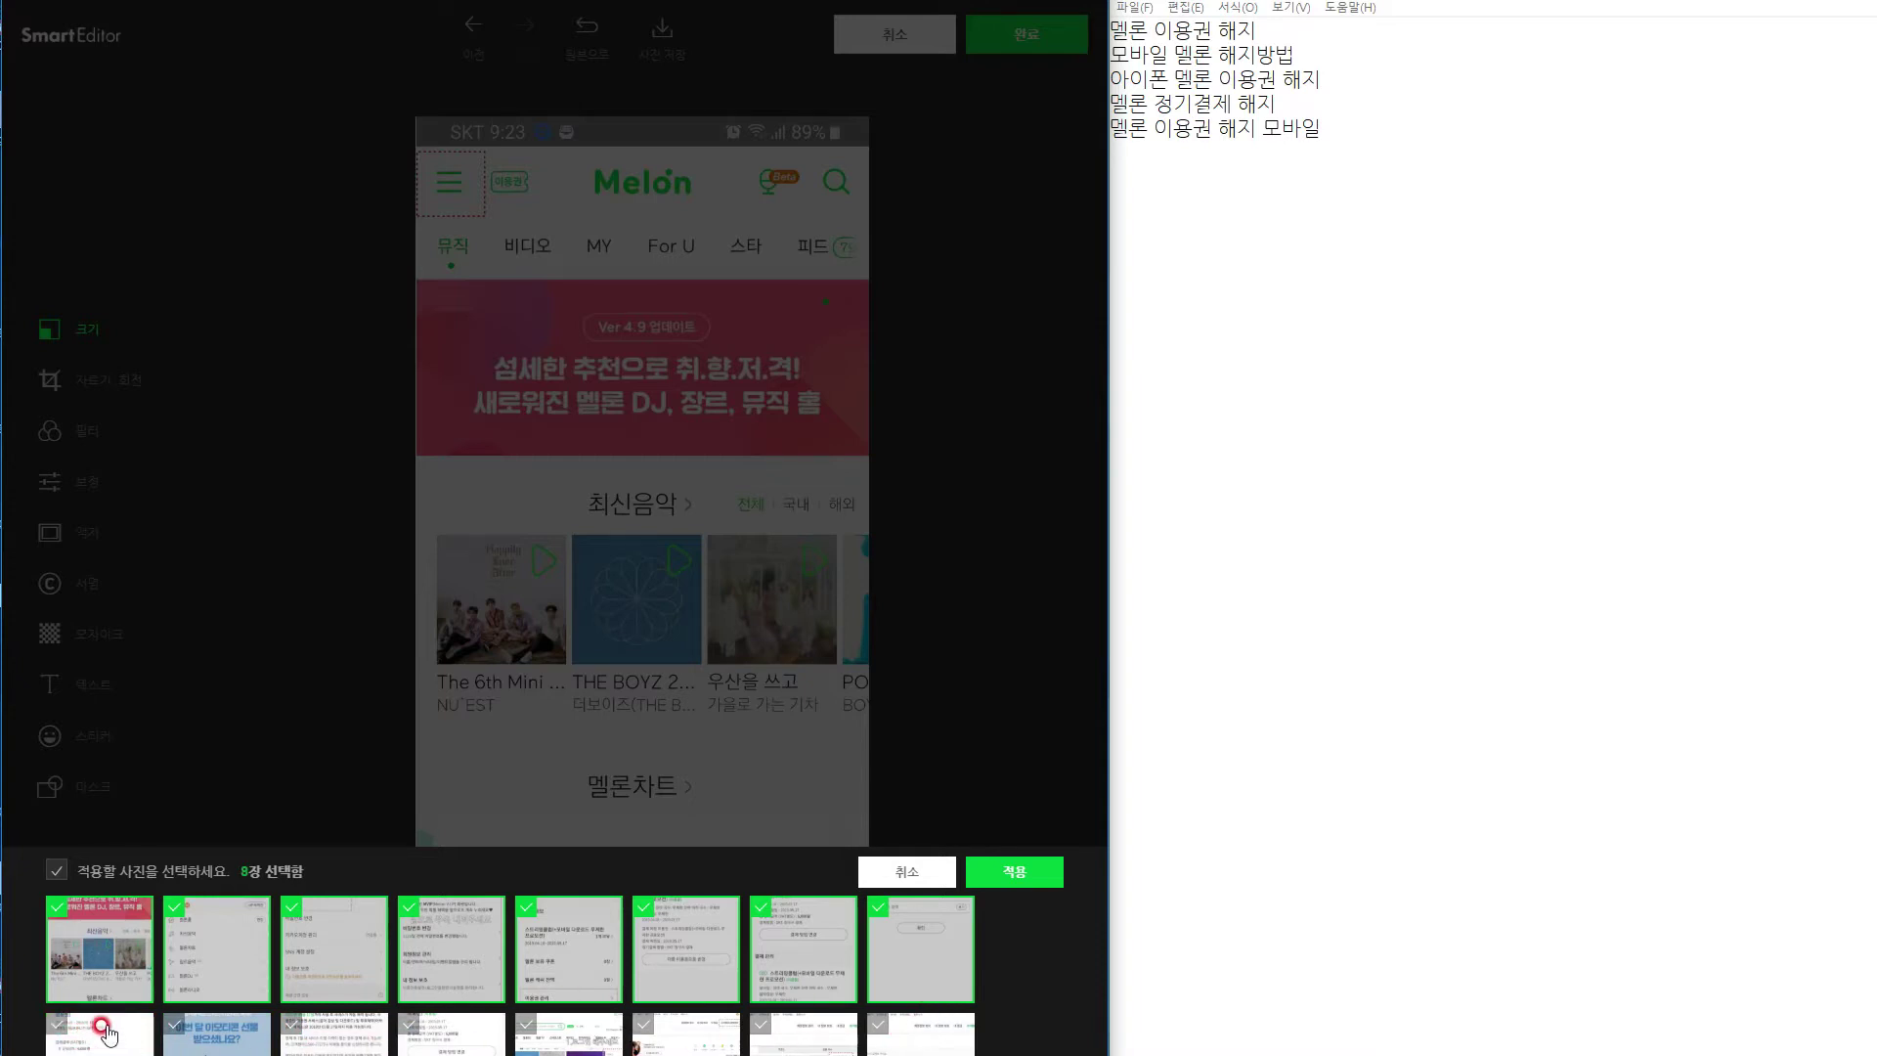
pyautogui.click(108, 1035)
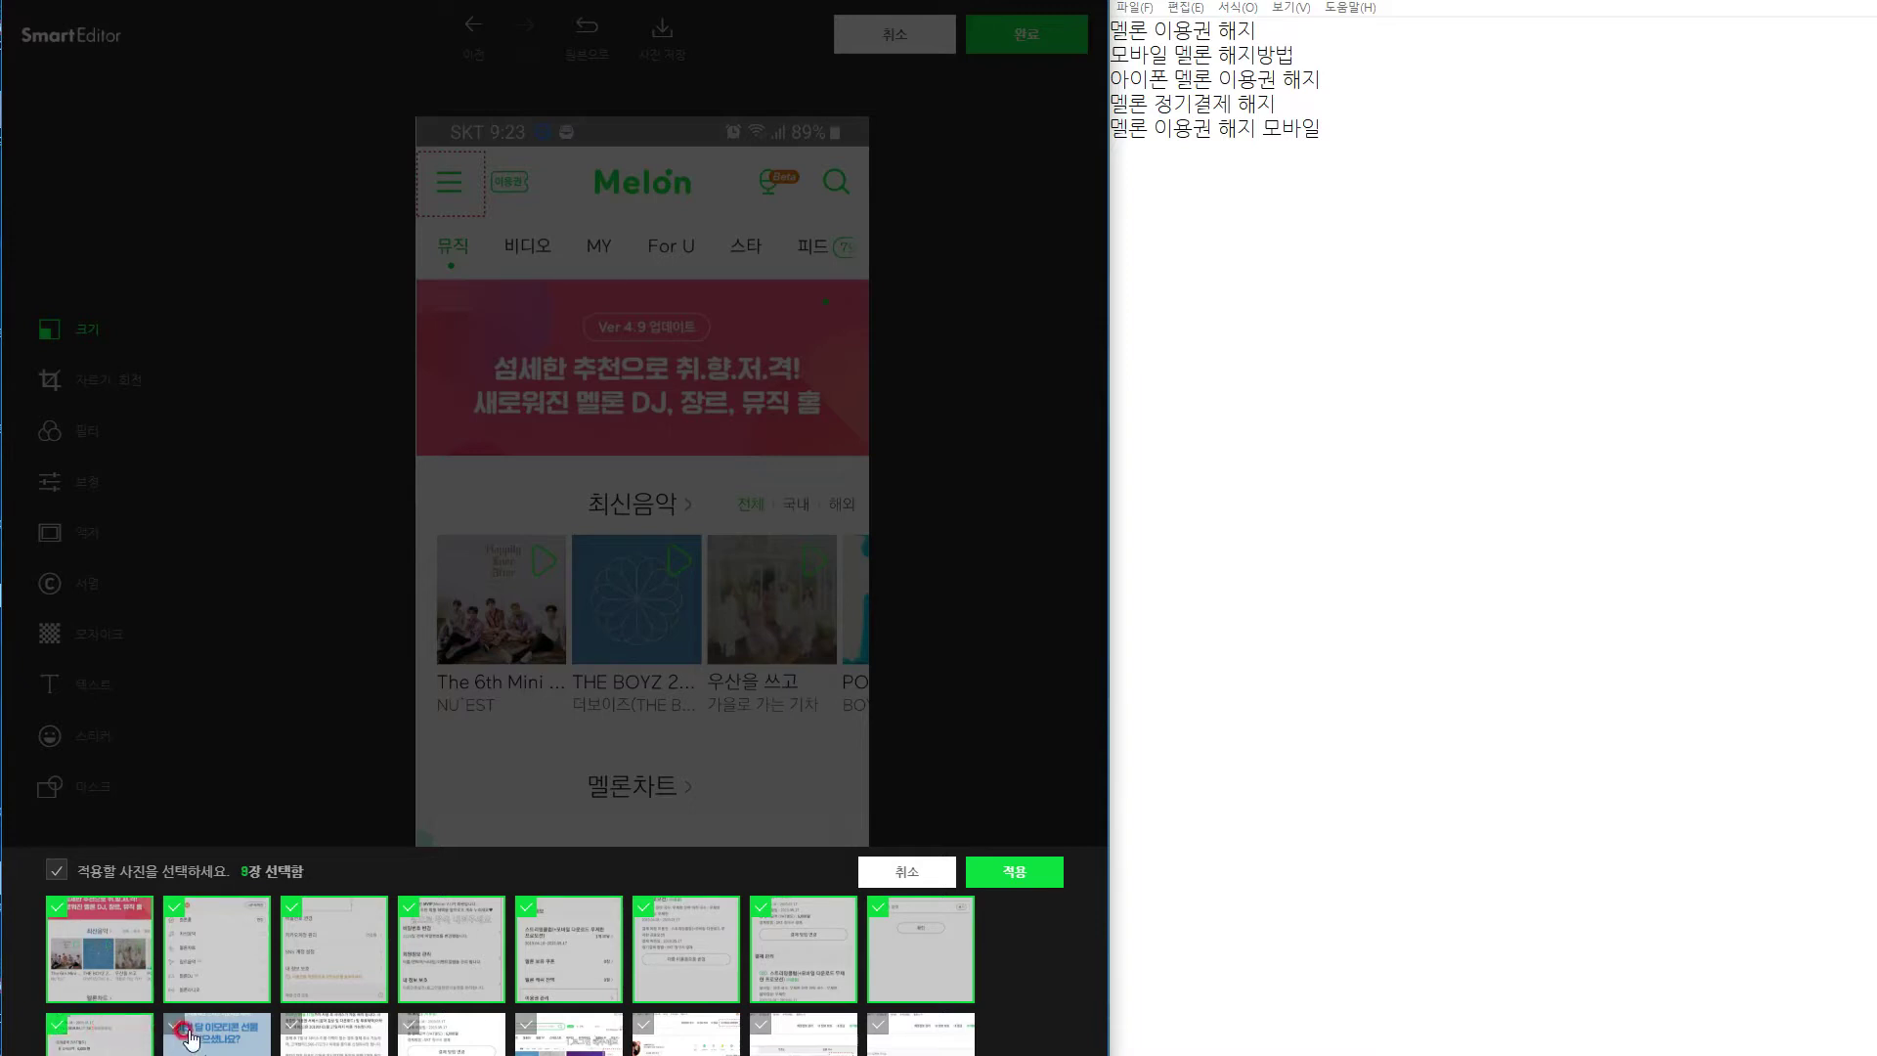
pyautogui.click(228, 1043)
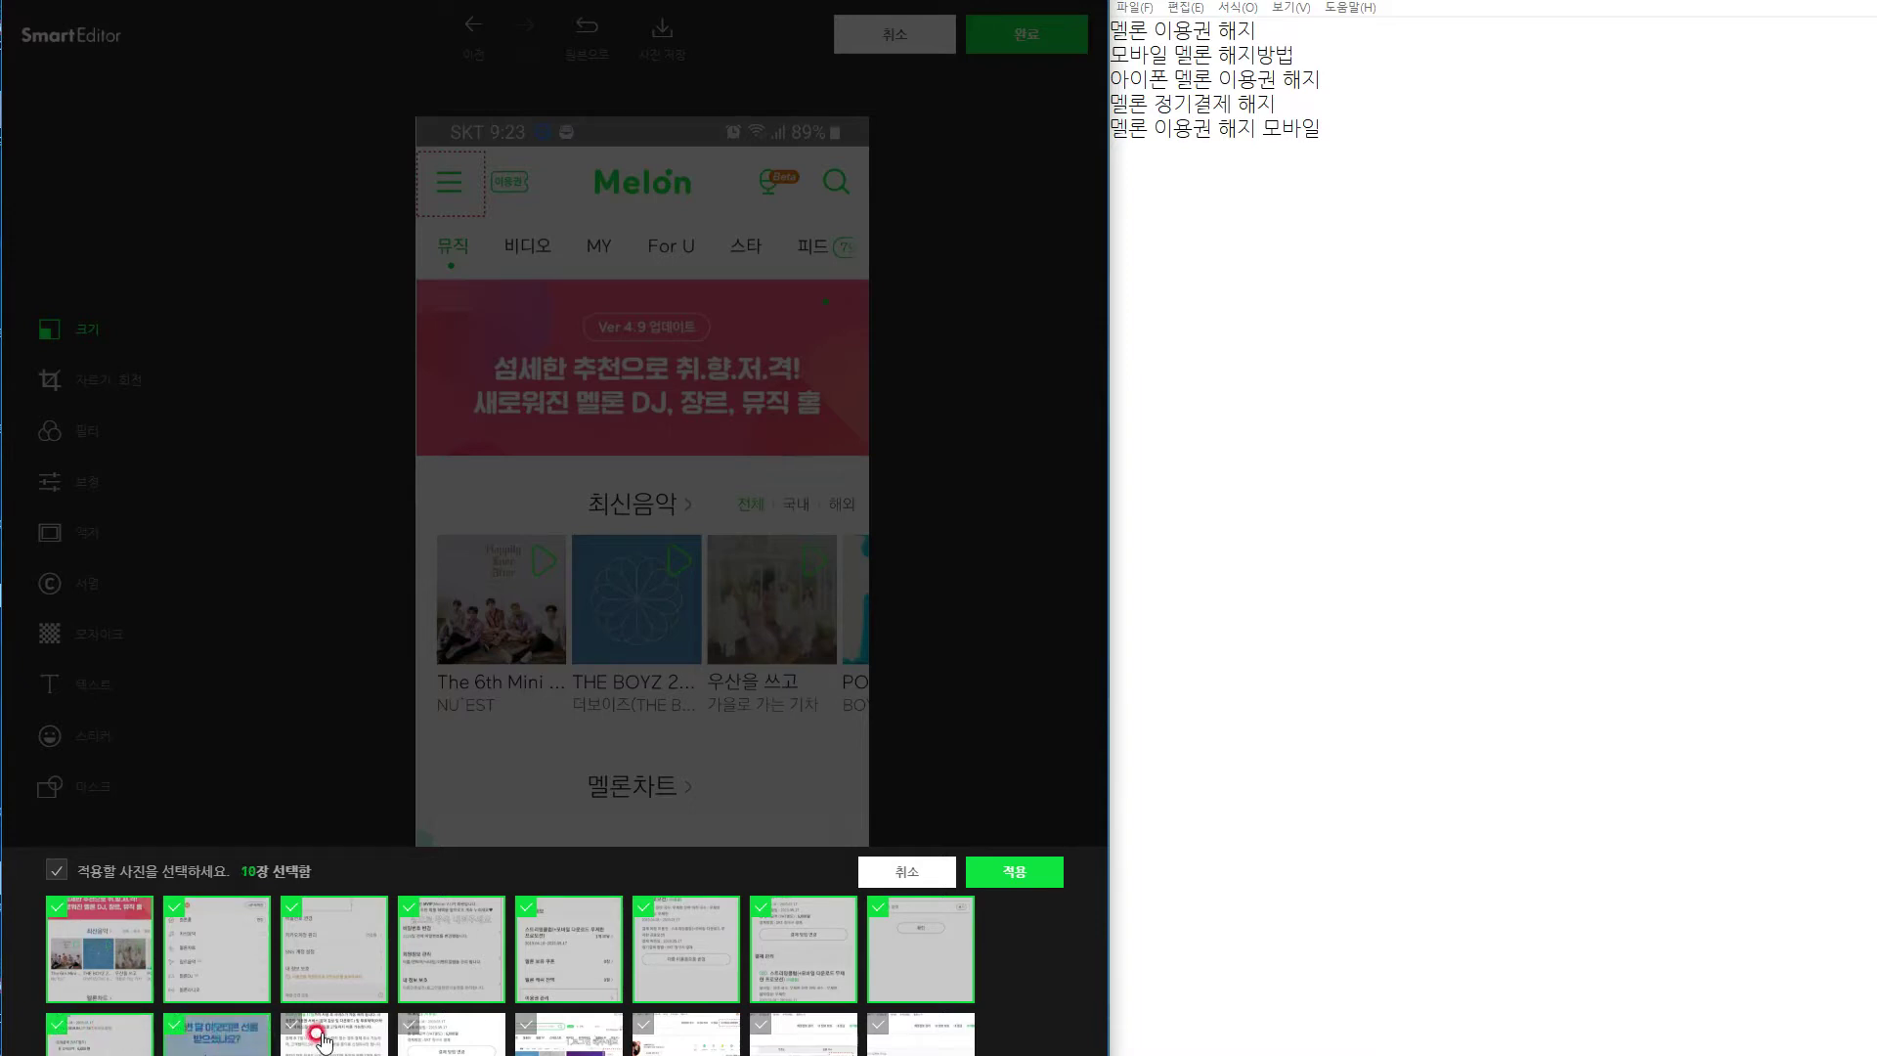
pyautogui.click(337, 1038)
pyautogui.click(452, 1037)
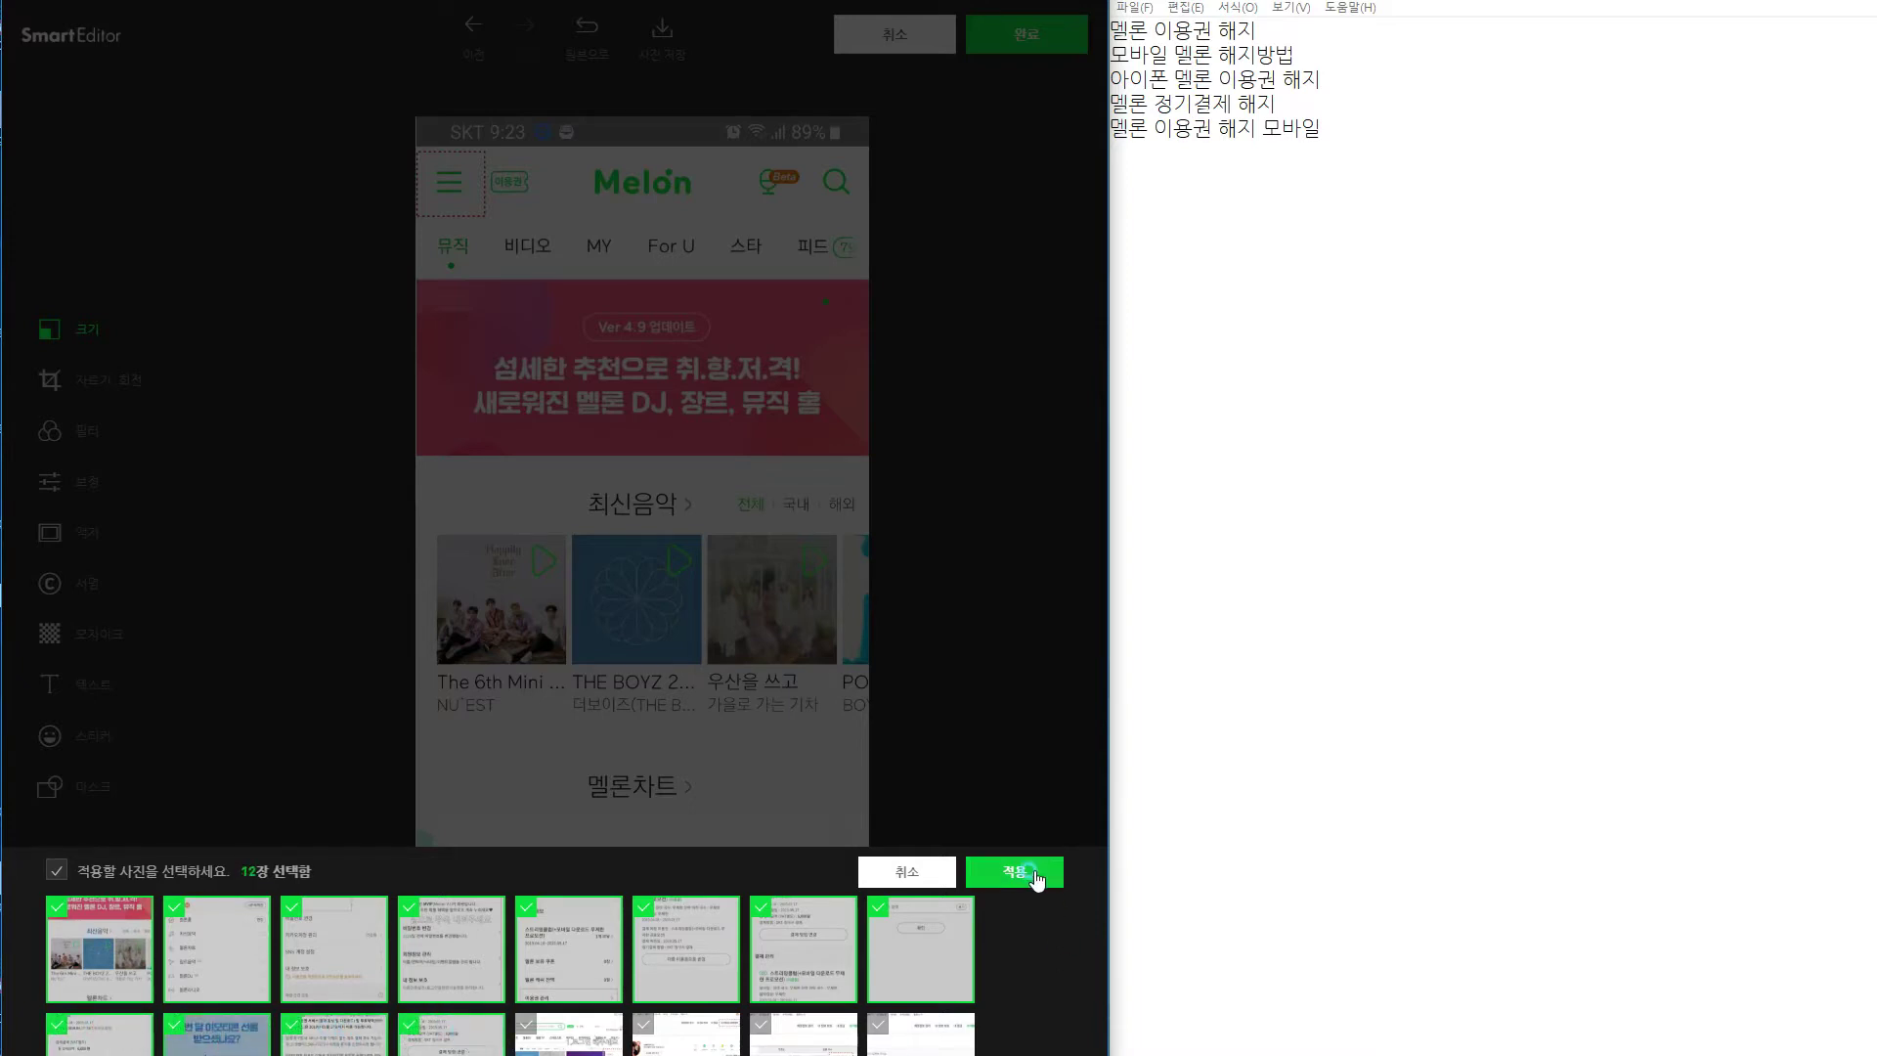
pyautogui.click(1036, 874)
pyautogui.click(1017, 32)
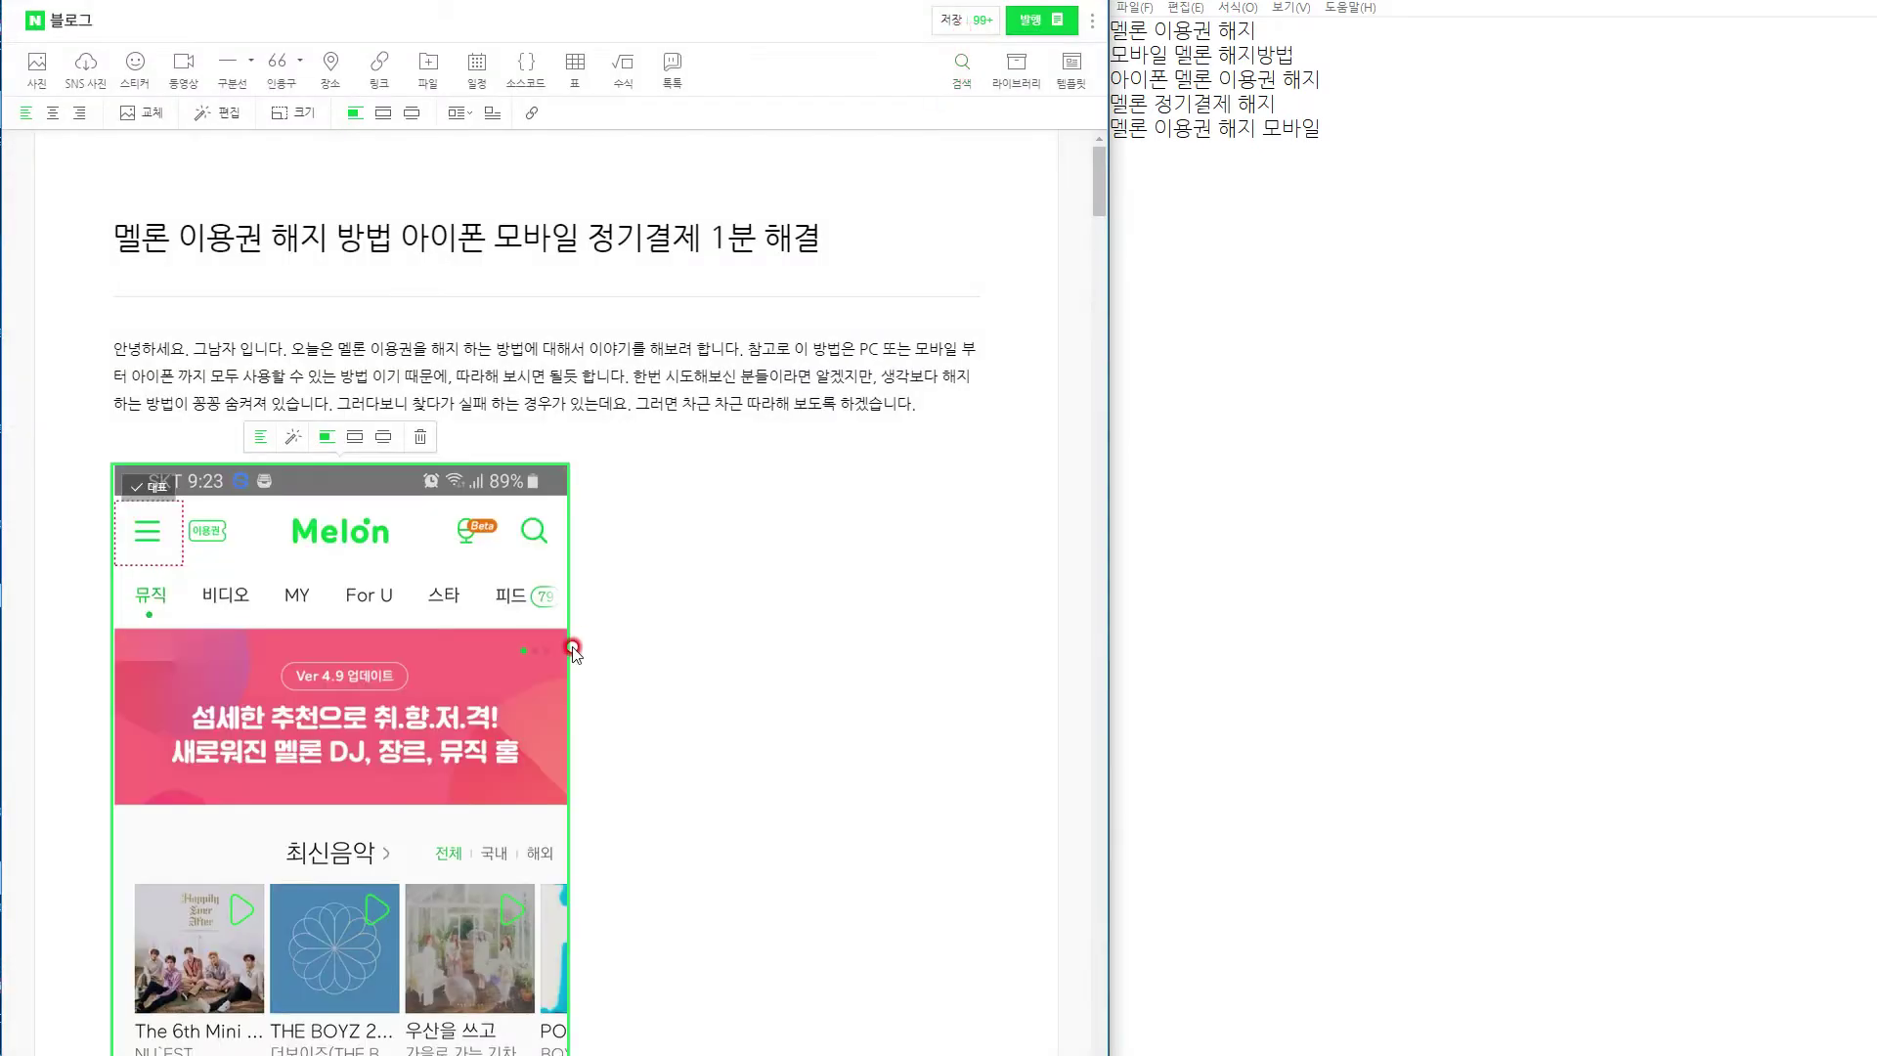
# Try dragging the Melon profile screenshot beside the Melon home screenshot.
pyautogui.scroll(-5, 687, 641)
pyautogui.scroll(-4, 748, 639)
pyautogui.click(334, 775)
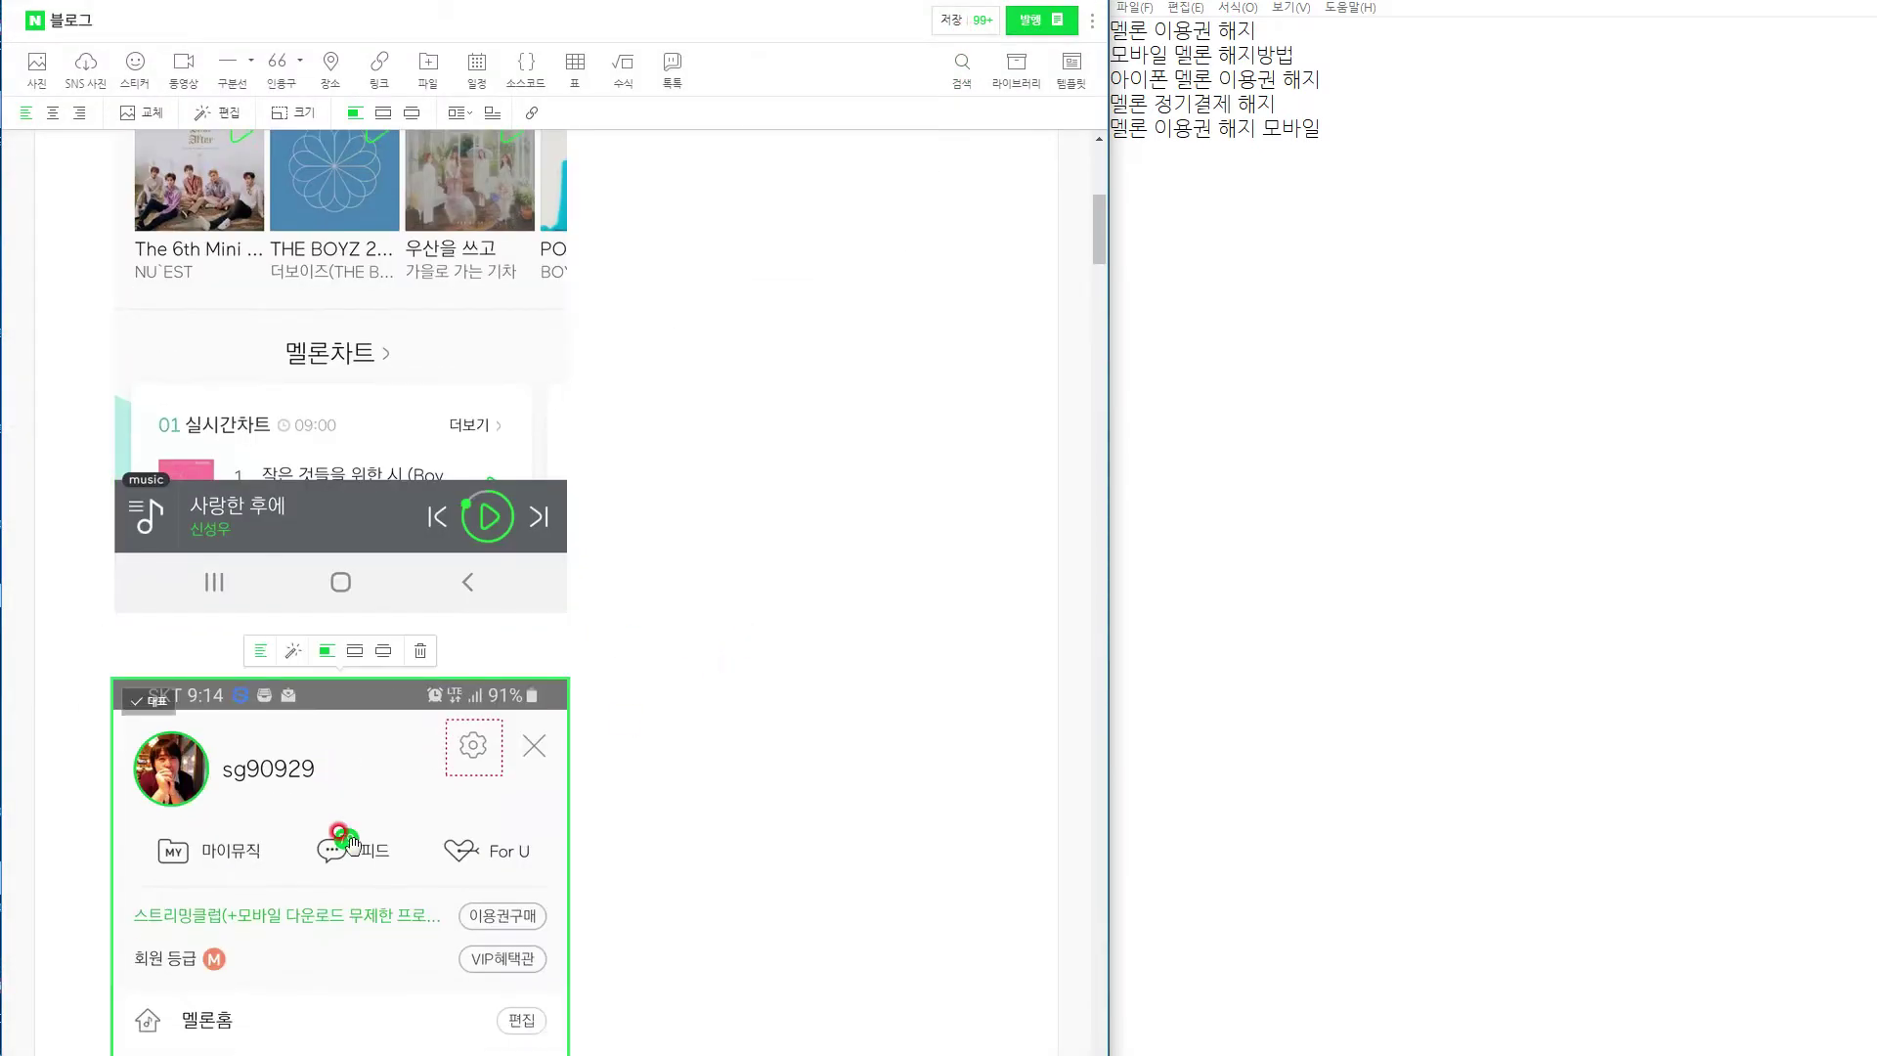
pyautogui.scroll(1, 337, 836)
pyautogui.moveTo(200, 944); pyautogui.dragTo(323, 896)
pyautogui.click(593, 547)
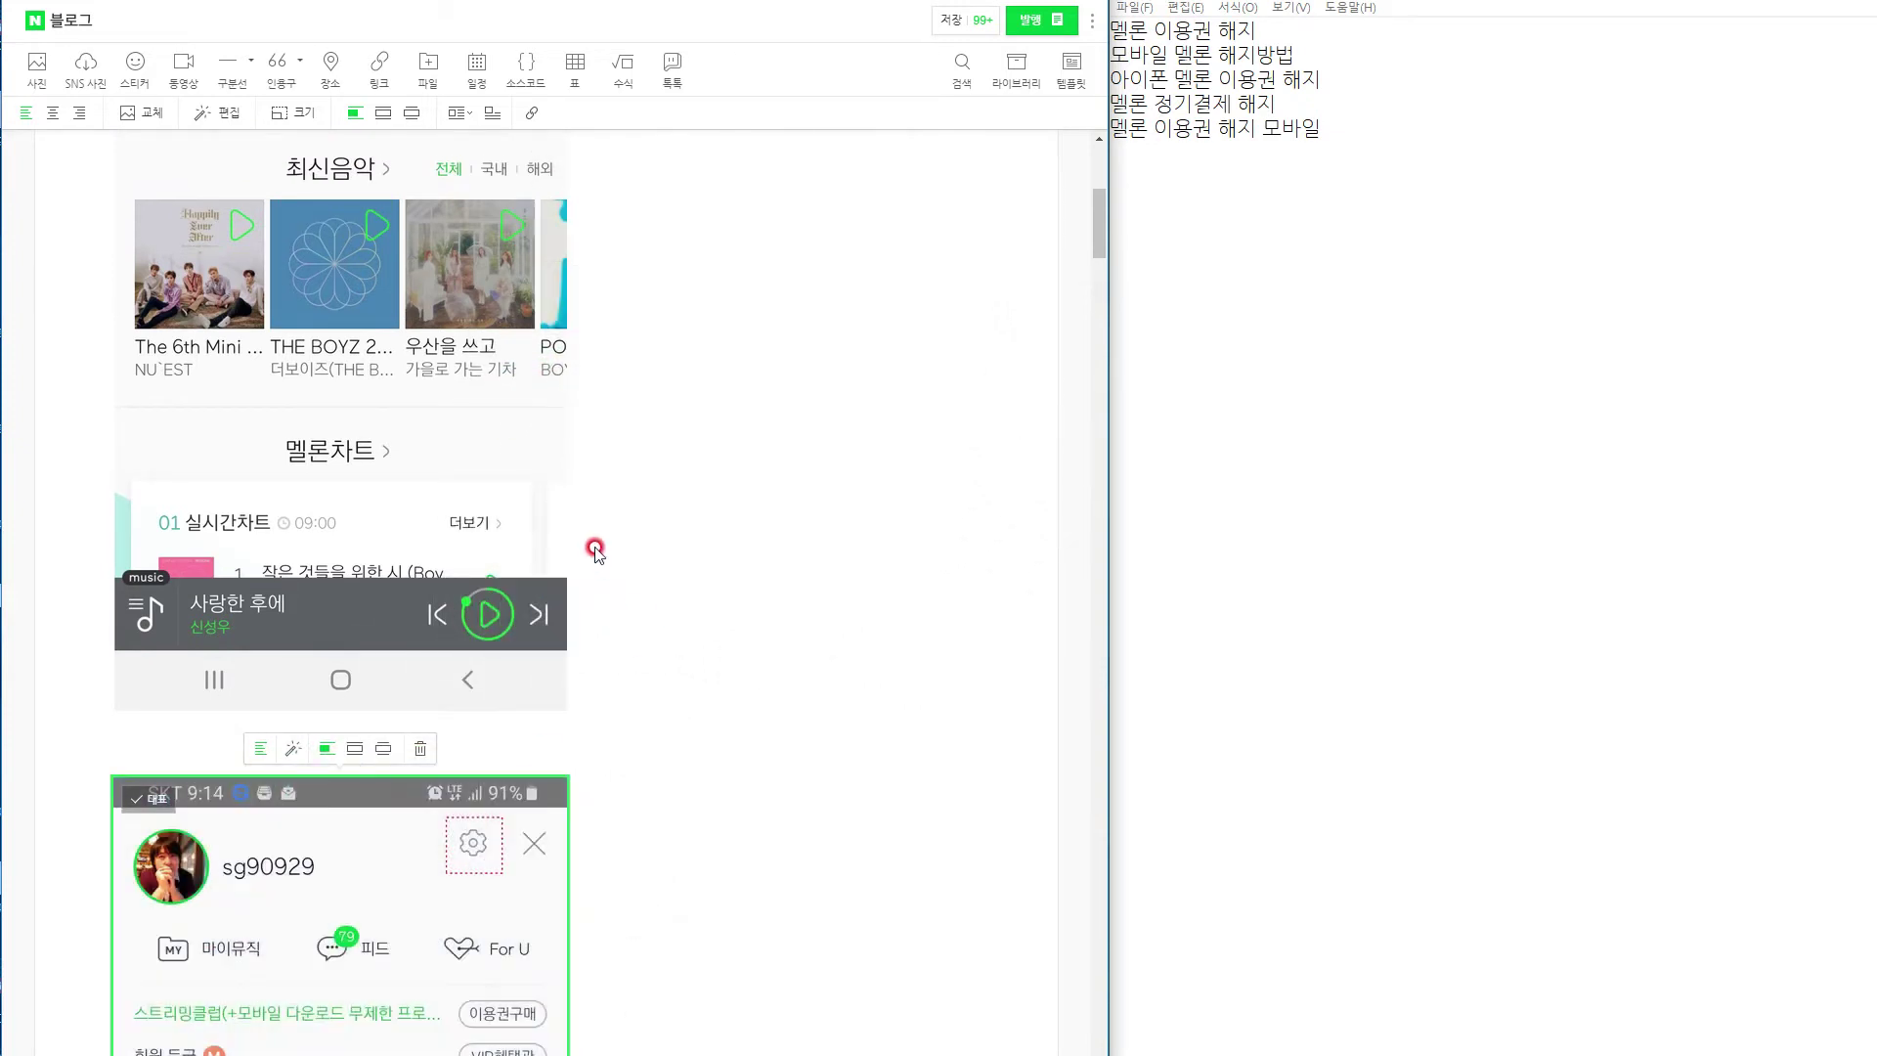
pyautogui.click(511, 829)
pyautogui.moveTo(520, 838); pyautogui.dragTo(689, 919)
pyautogui.scroll(7, 724, 929)
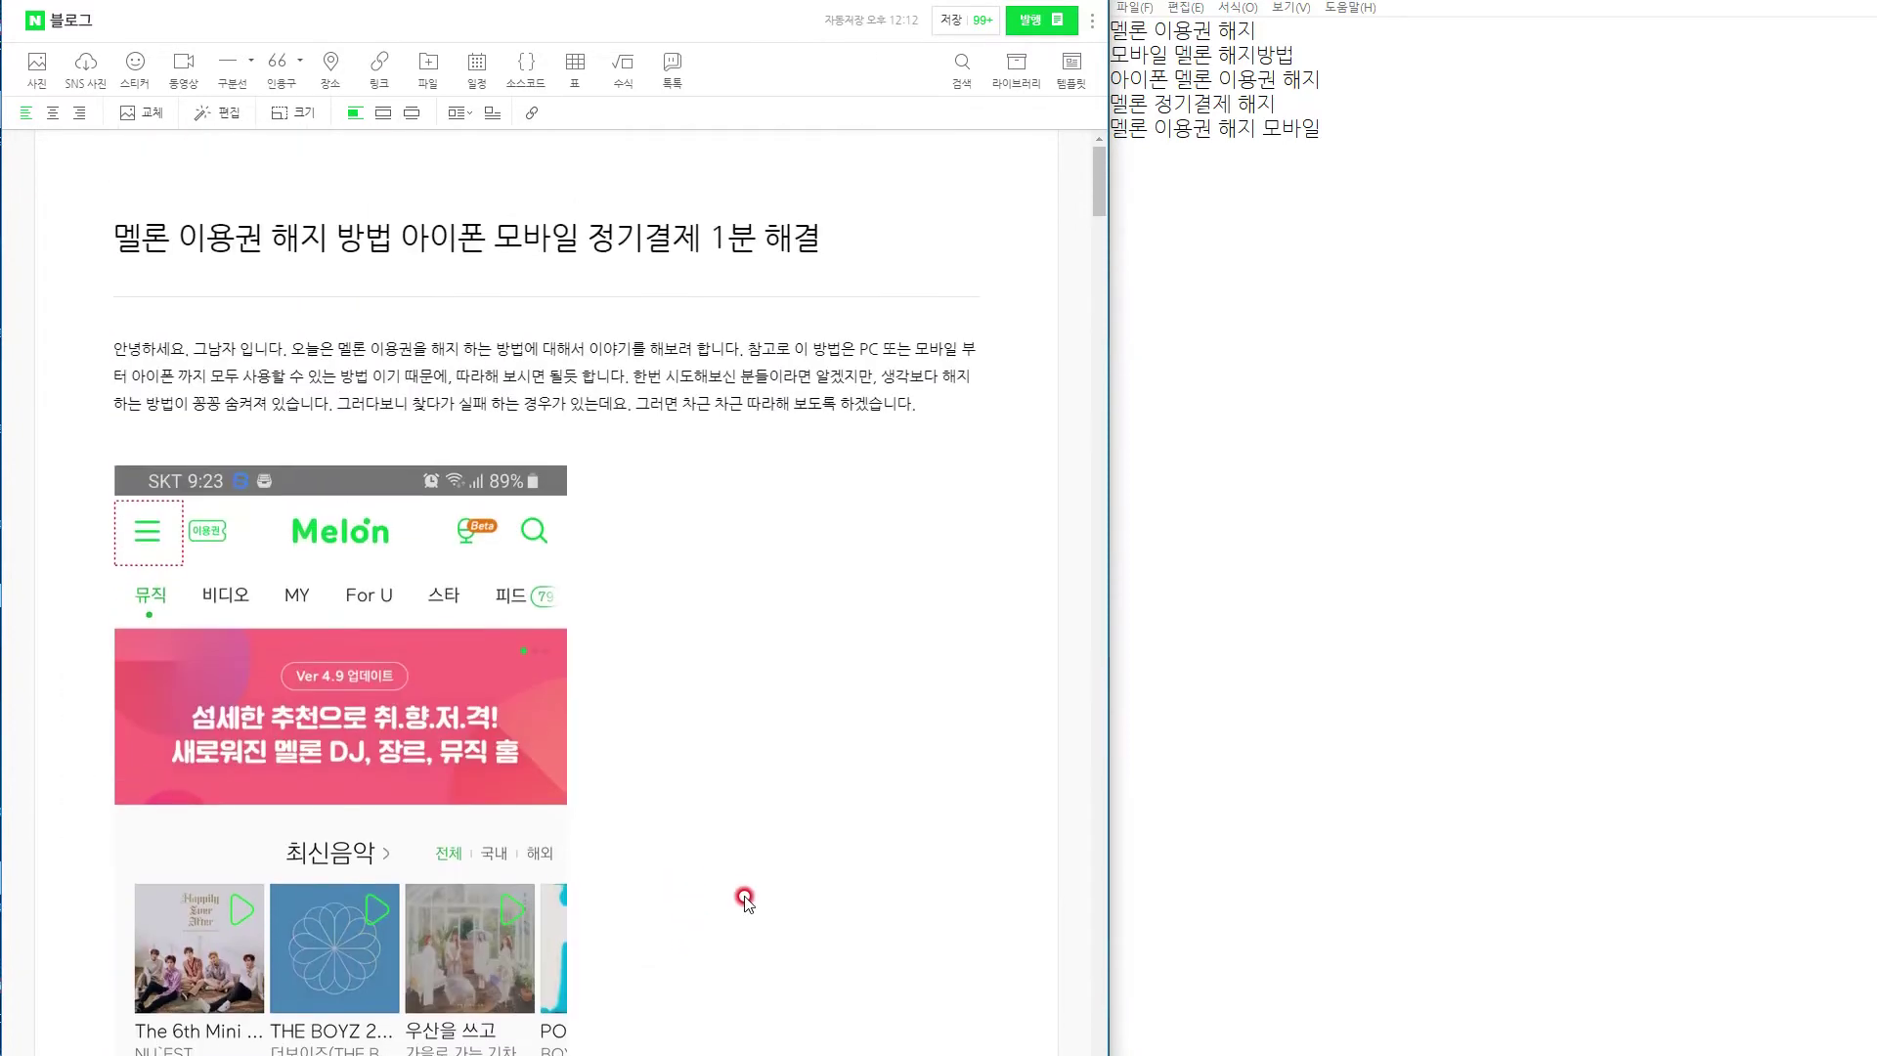
# Save the post as a draft and leave the editor for the Naver Blog home.
pyautogui.click(945, 22)
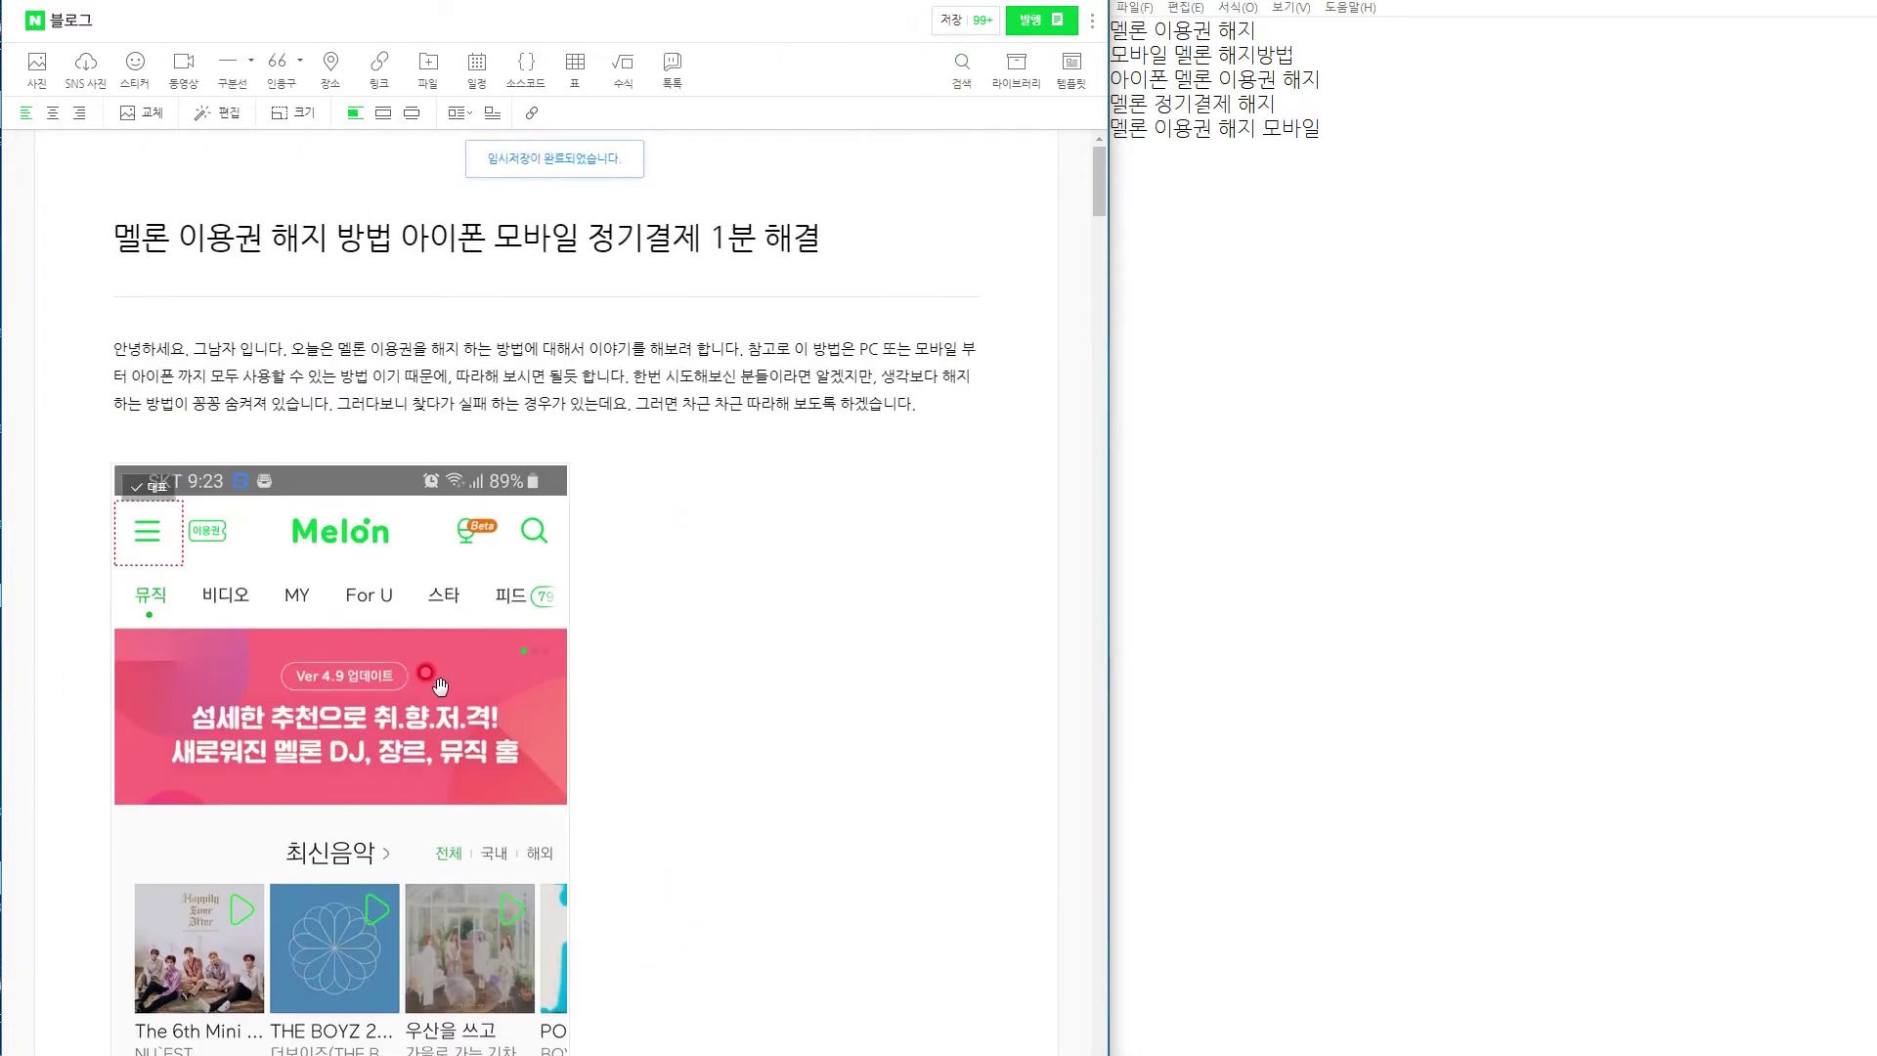
pyautogui.click(822, 404)
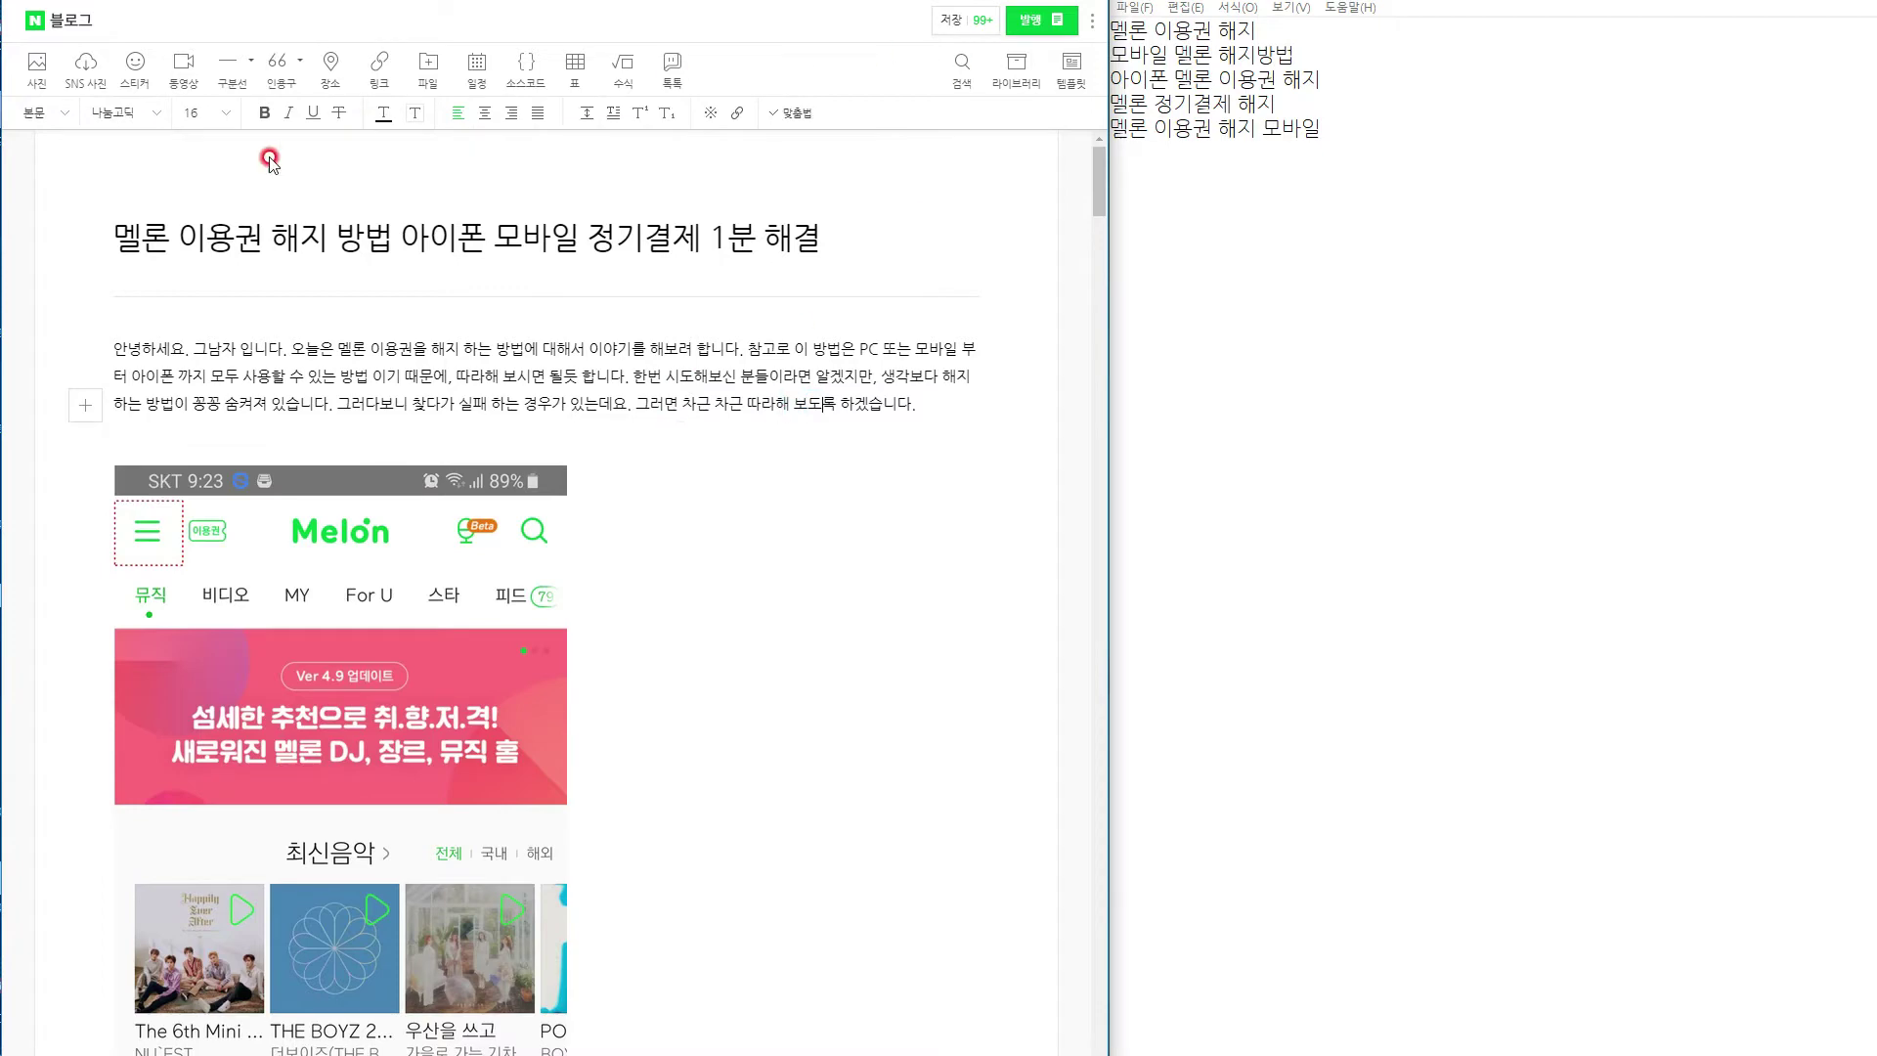
pyautogui.click(71, 22)
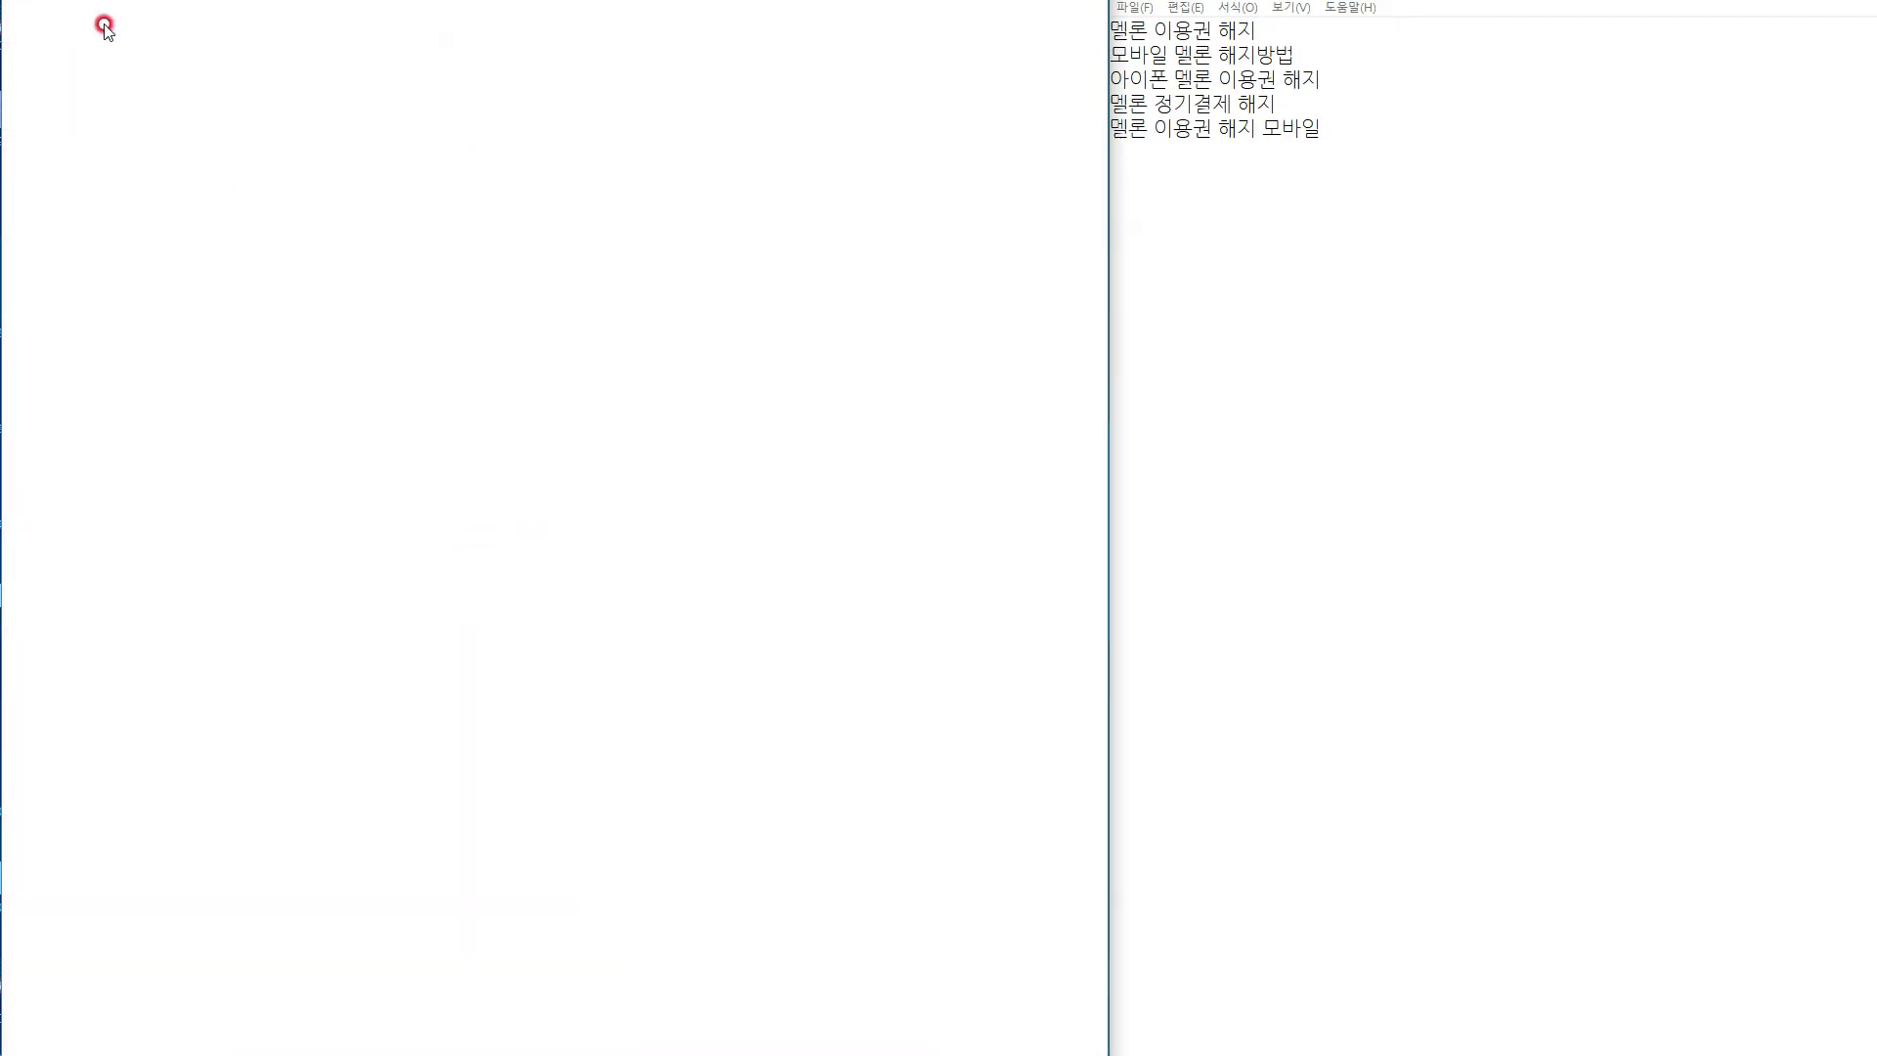
# From My Blog, start a SmartEditor ONE post and load the '멜론 이용권 해지 방법' draft from the saved drafts.
pyautogui.click(865, 492)
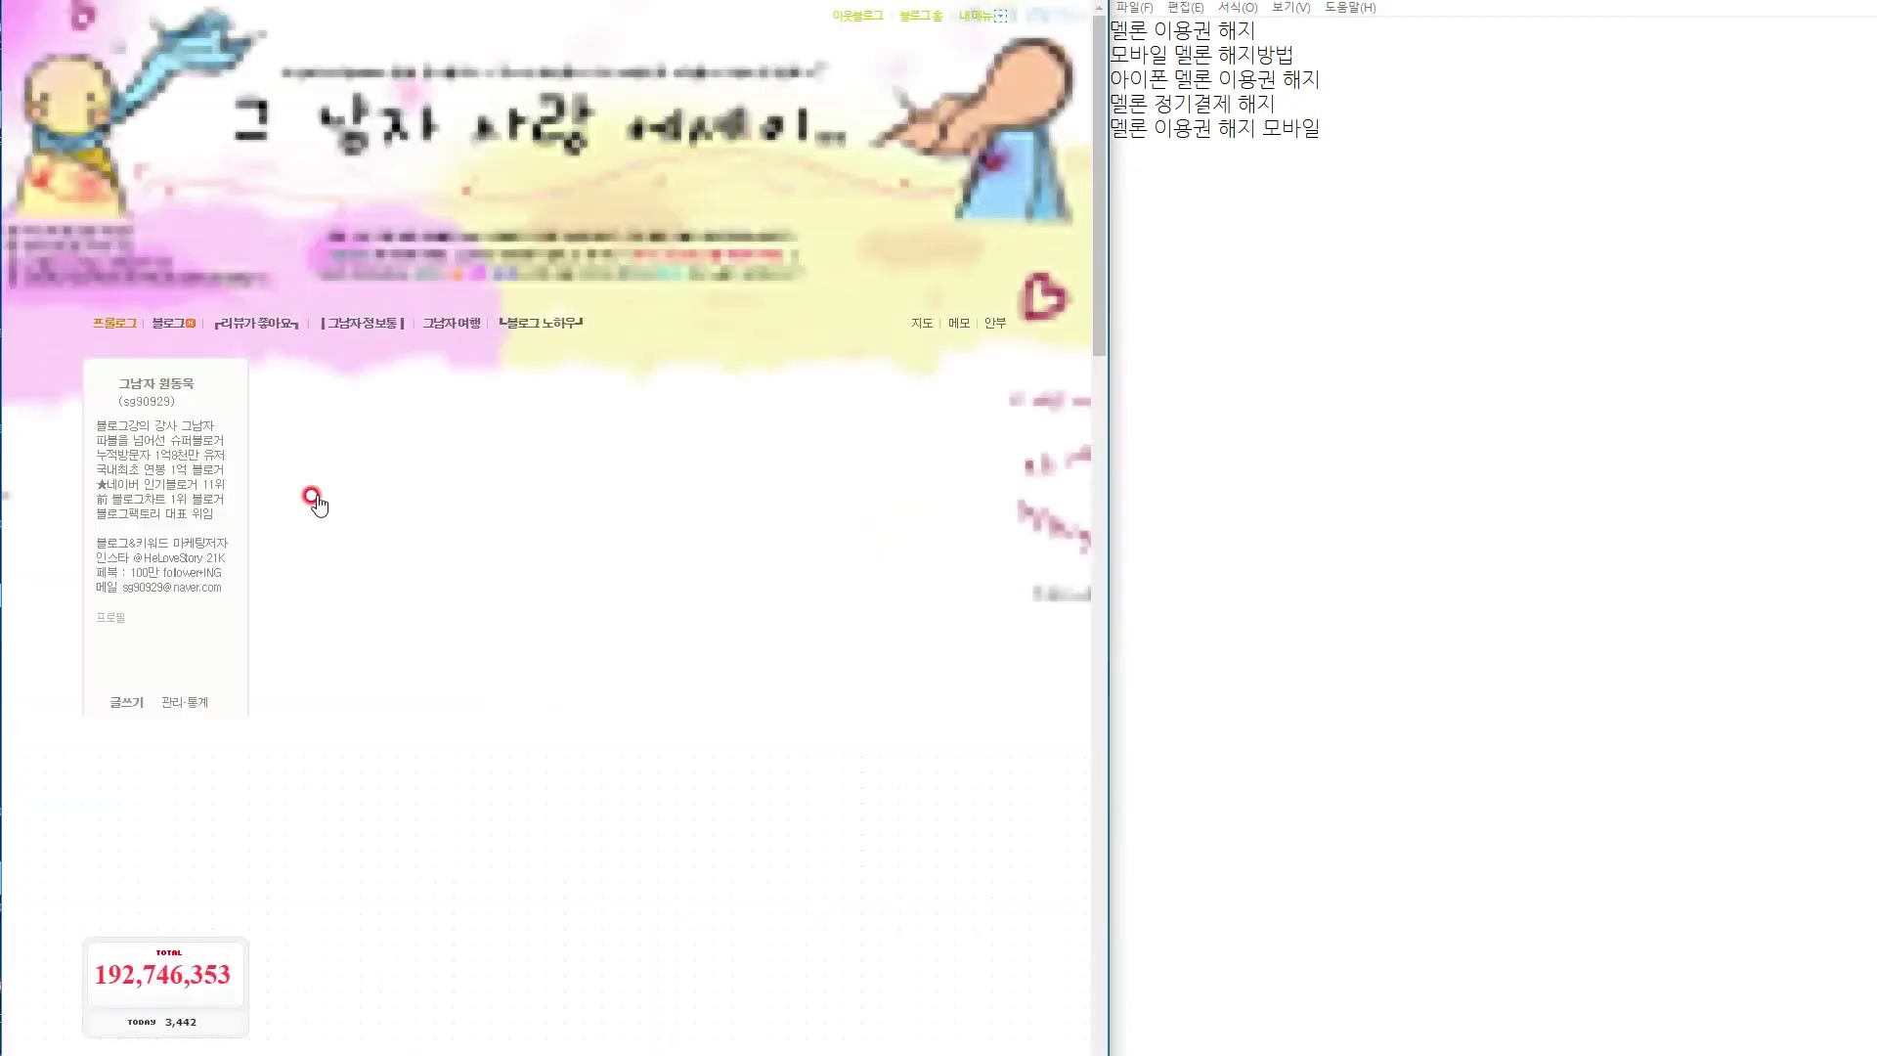
pyautogui.scroll(-3, 328, 515)
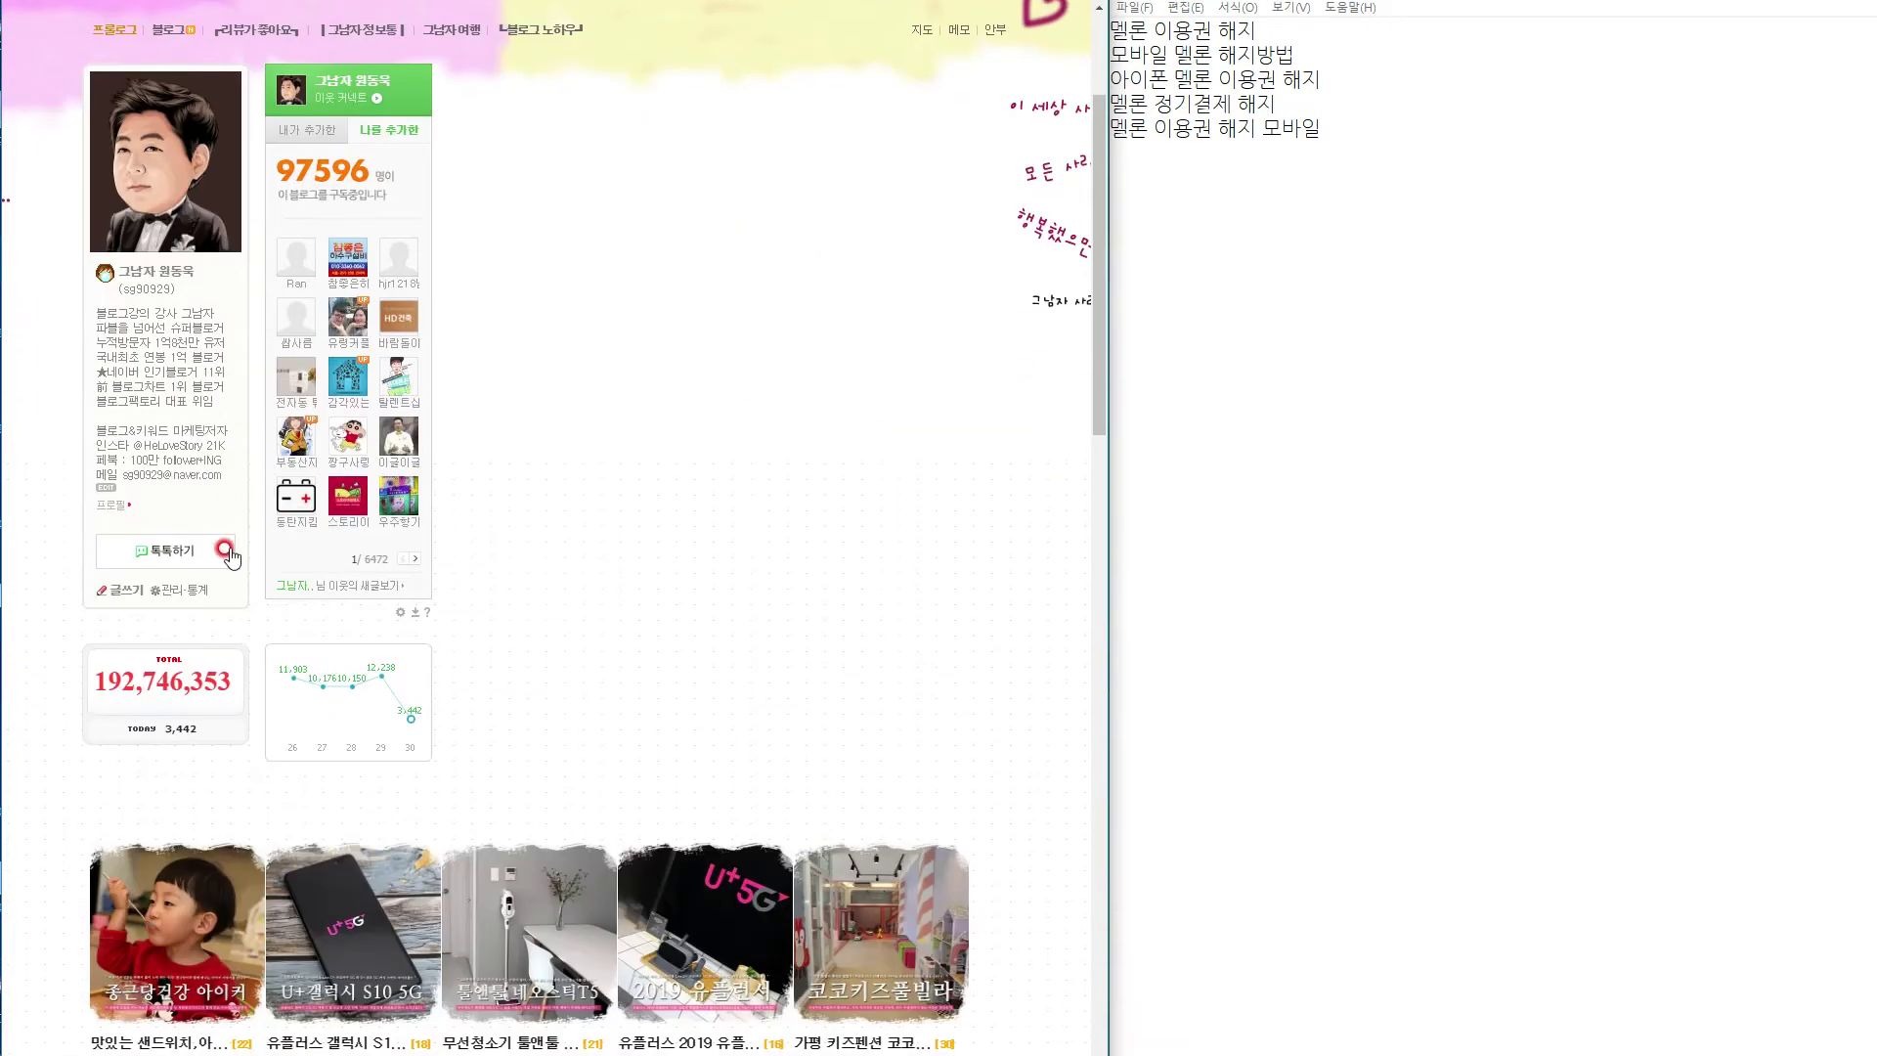
pyautogui.click(118, 594)
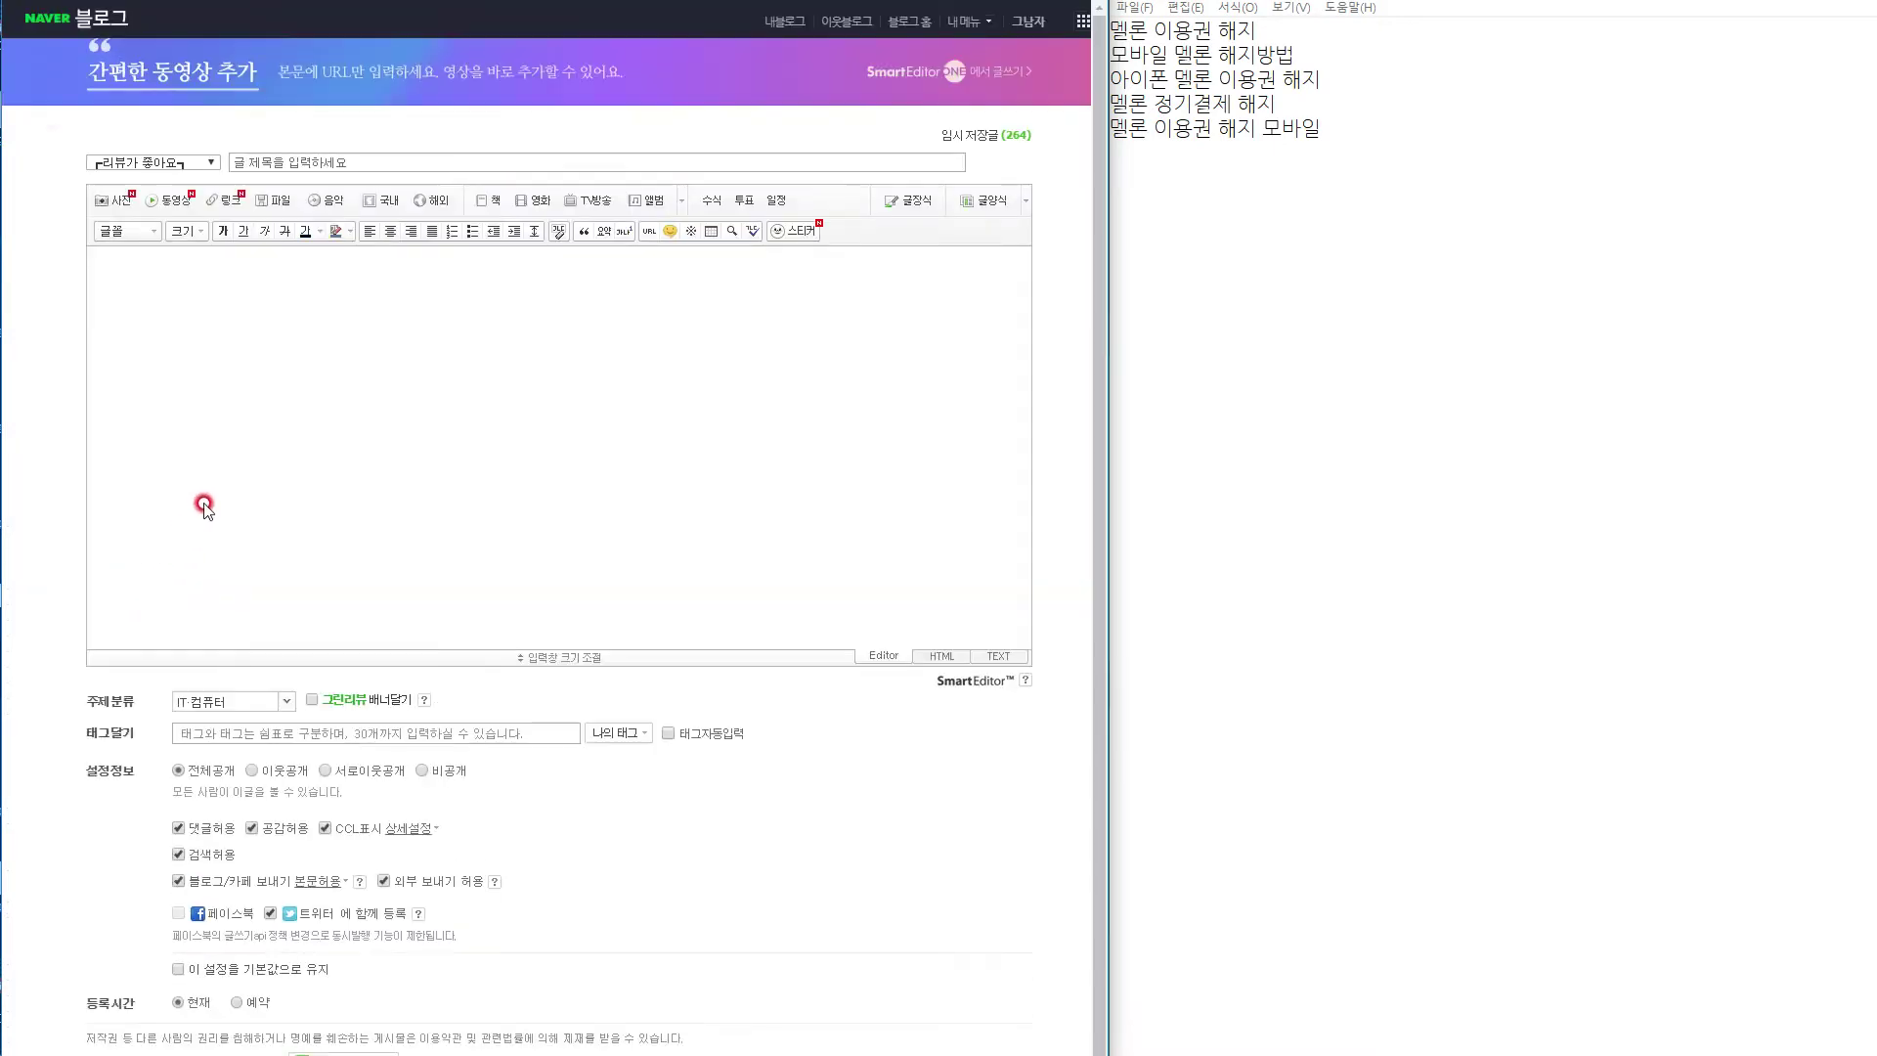
pyautogui.click(957, 74)
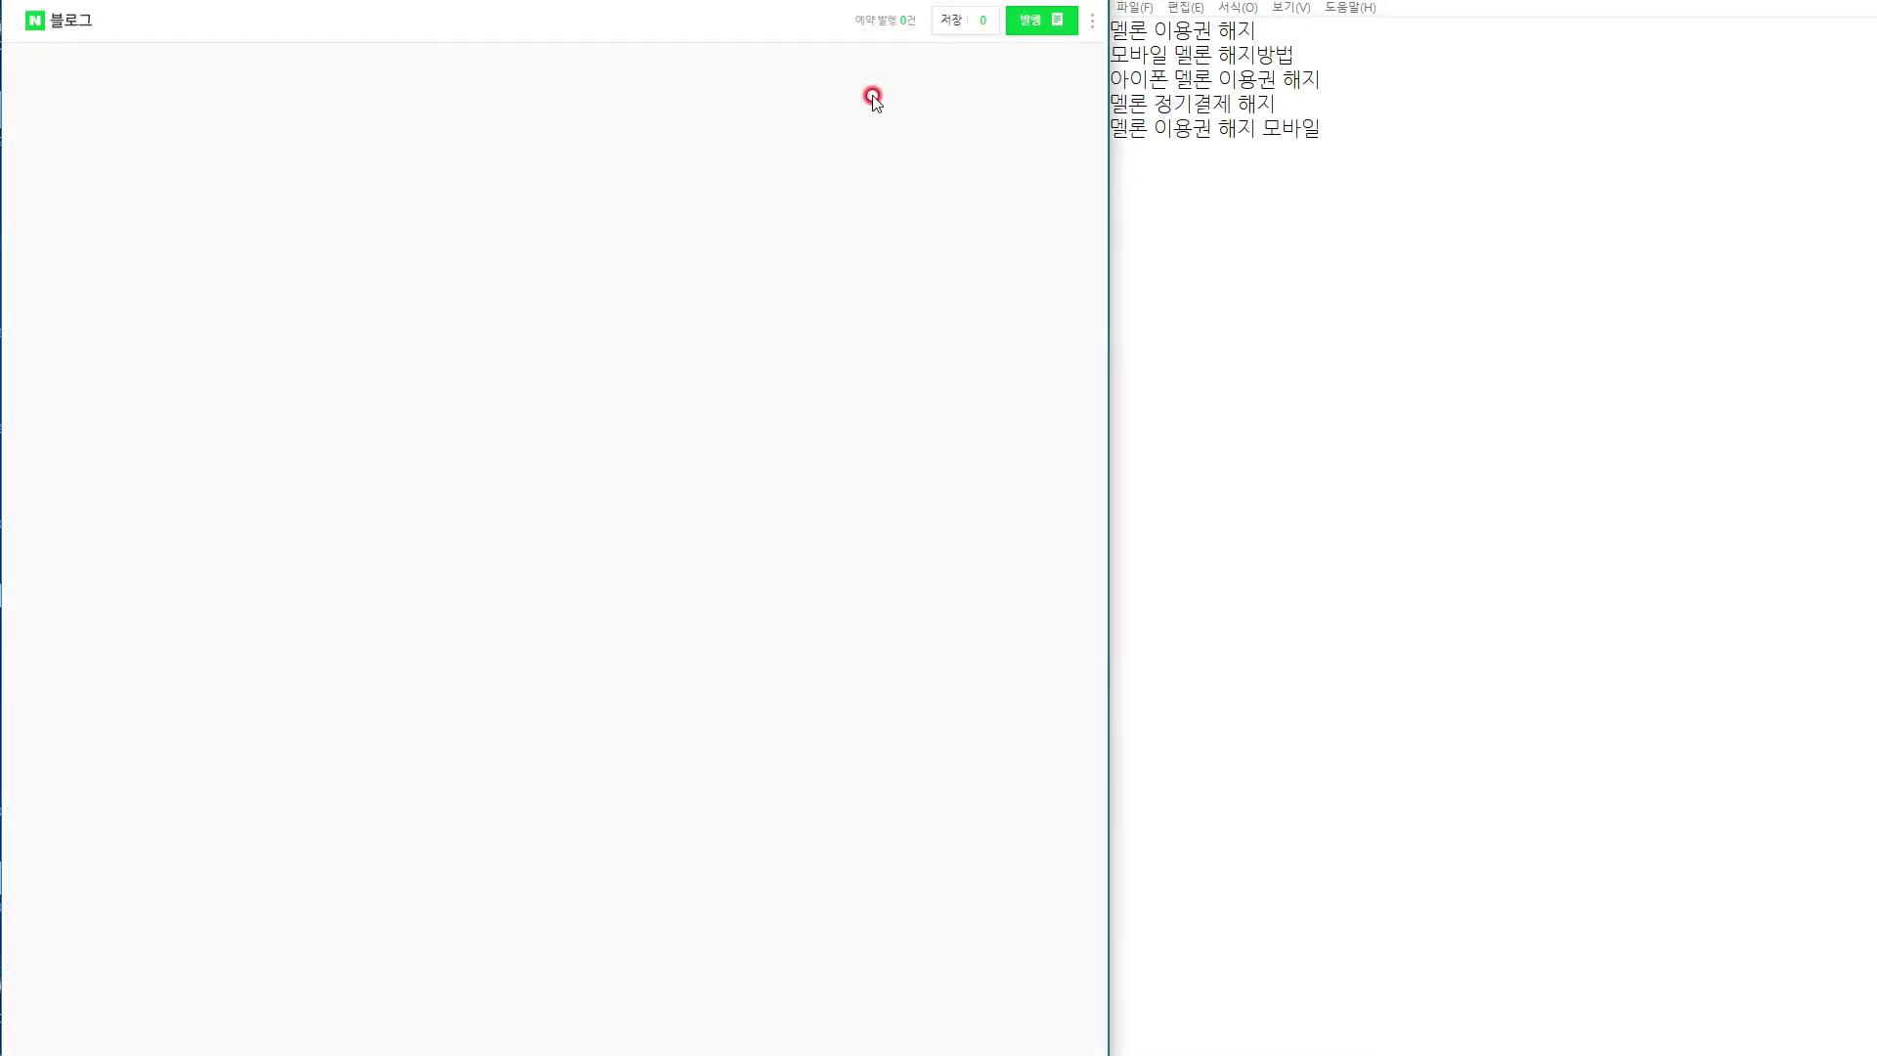
pyautogui.click(973, 22)
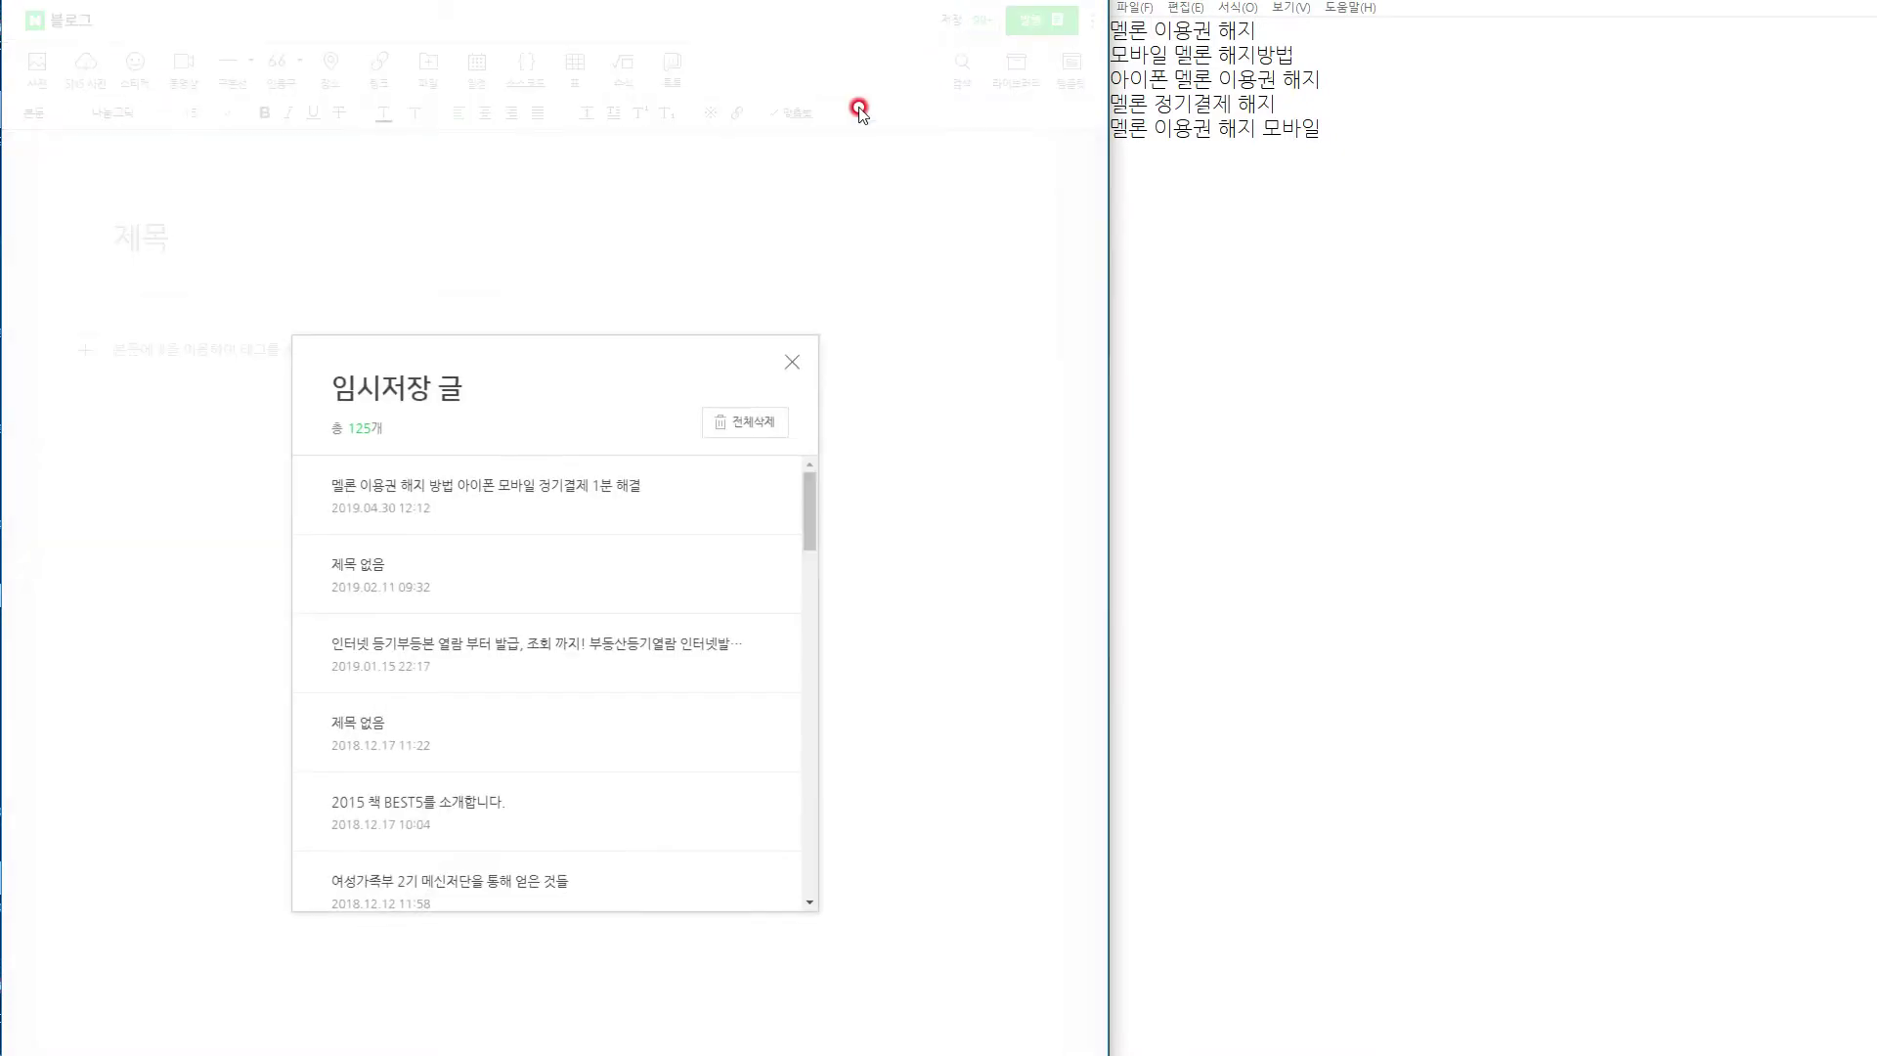
pyautogui.click(607, 500)
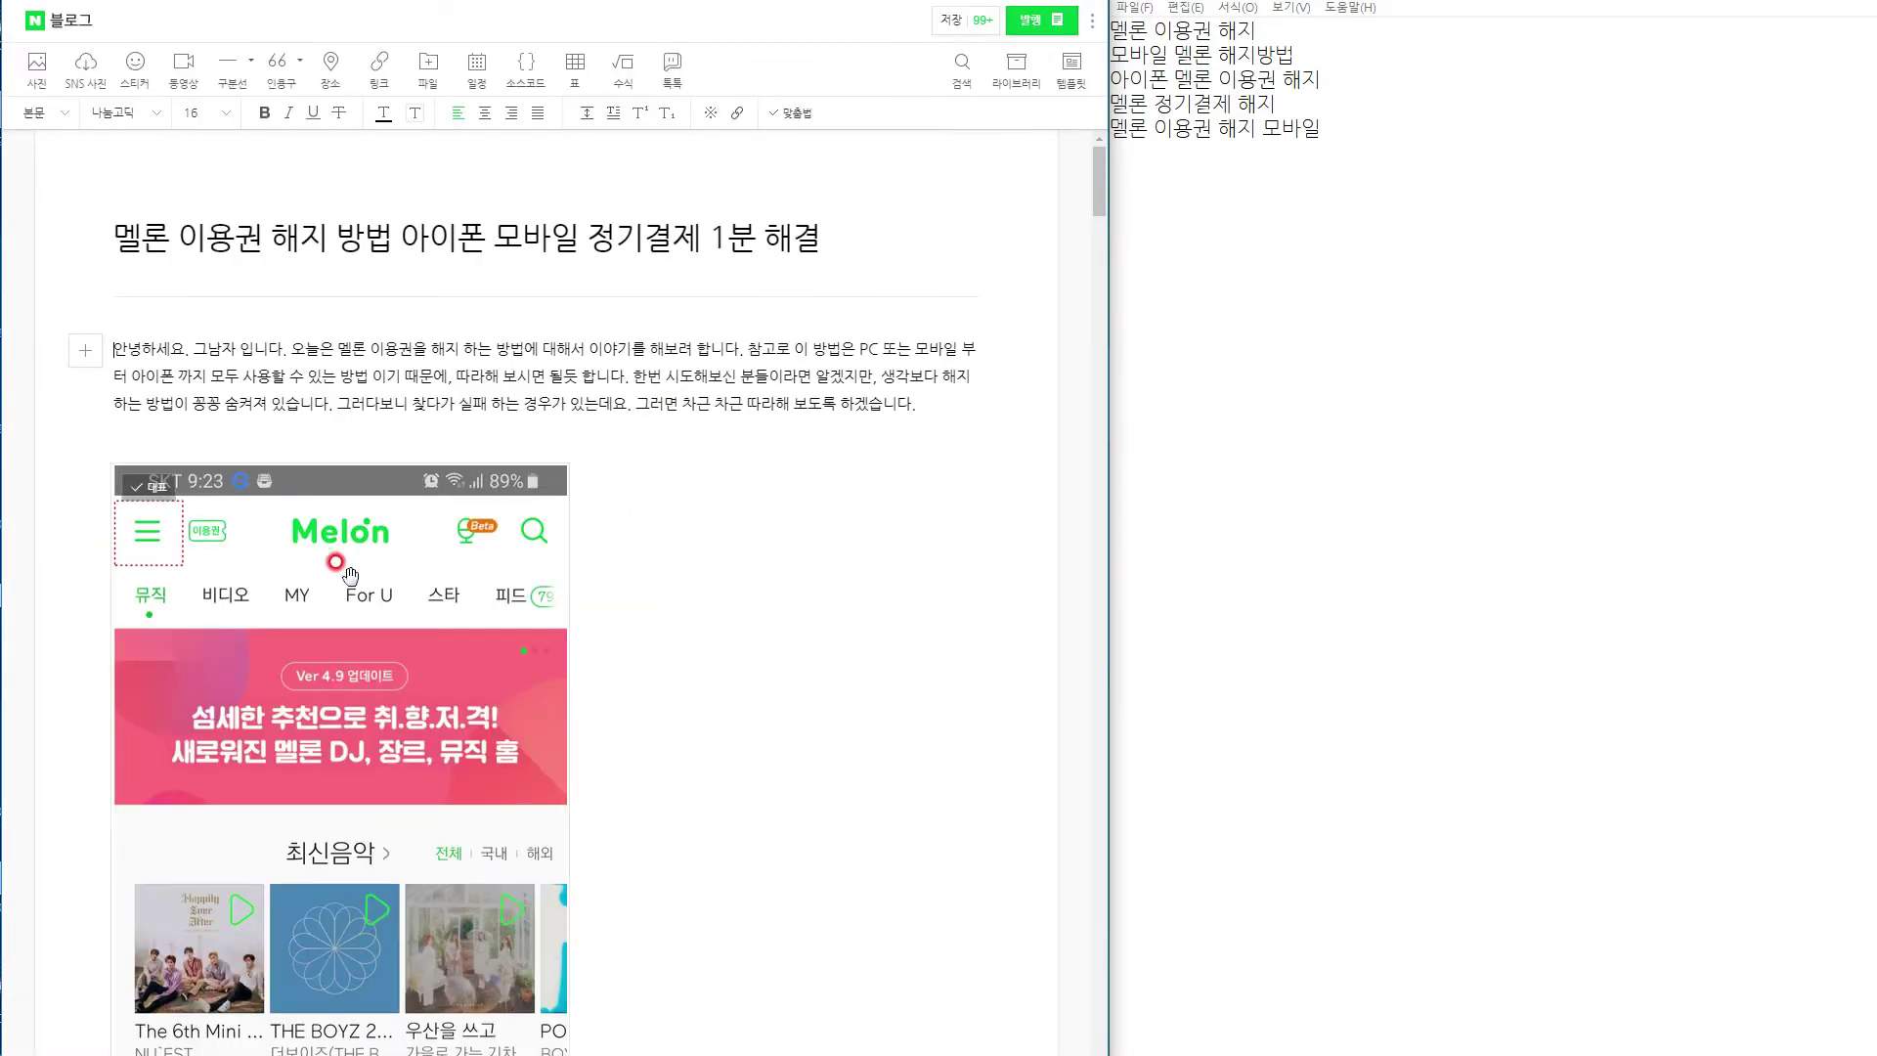
pyautogui.scroll(-5, 362, 665)
pyautogui.scroll(-4, 361, 665)
pyautogui.moveTo(168, 675); pyautogui.dragTo(338, 784)
pyautogui.scroll(4, 342, 796)
pyautogui.scroll(-4, 387, 905)
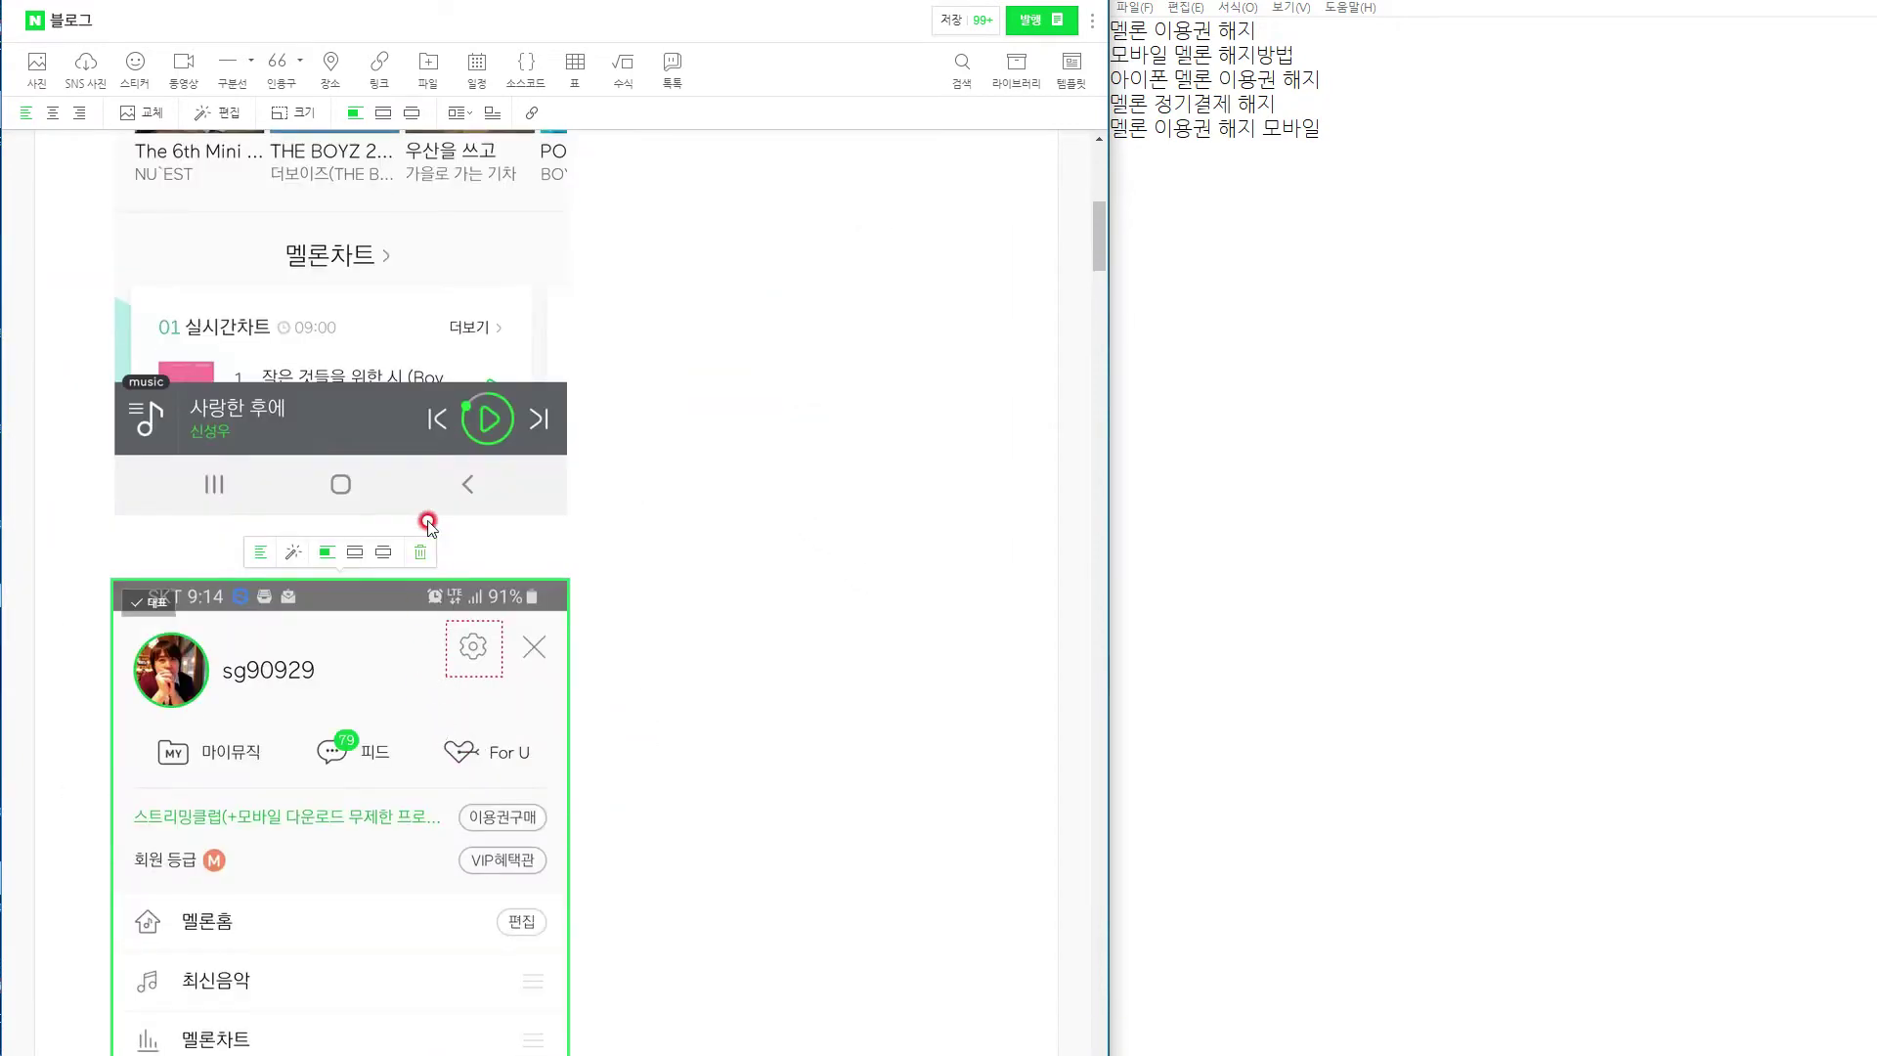
pyautogui.scroll(1, 503, 821)
pyautogui.scroll(6, 499, 834)
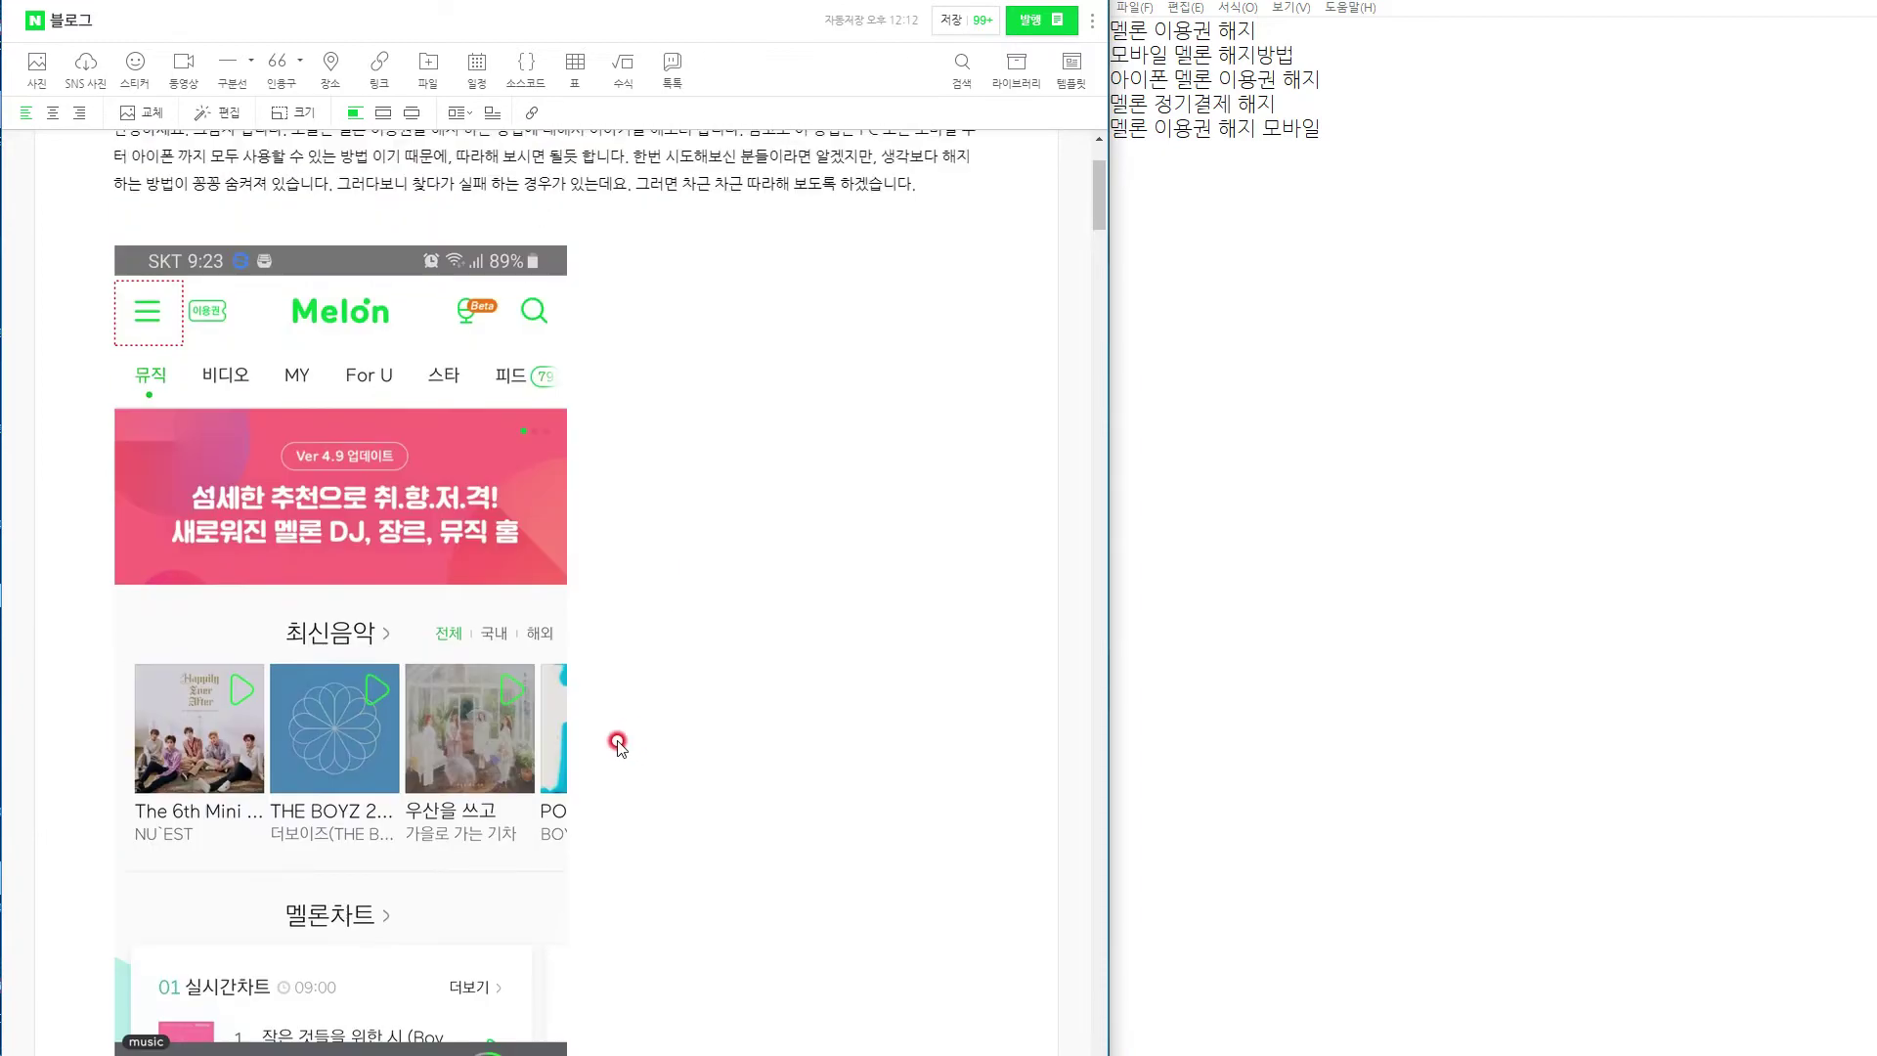
pyautogui.scroll(1, 617, 741)
pyautogui.scroll(-8, 617, 740)
pyautogui.moveTo(275, 735); pyautogui.dragTo(369, 868)
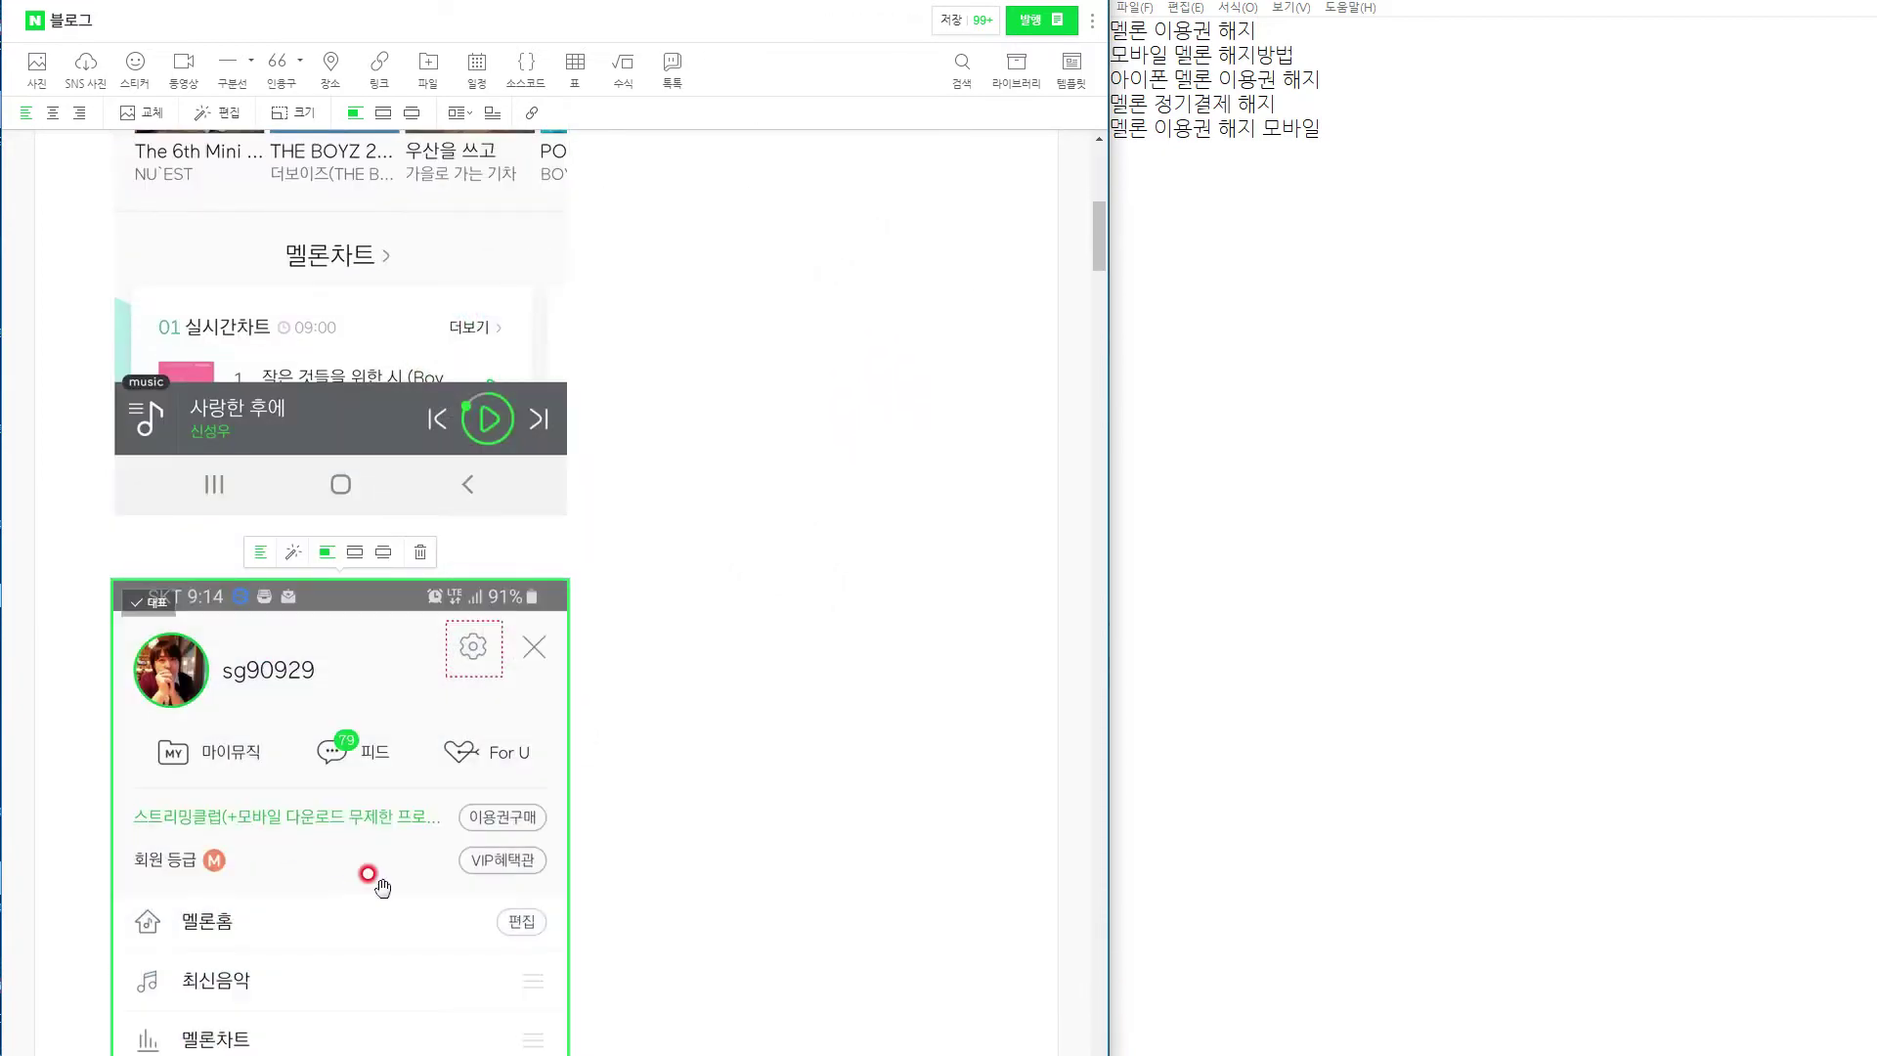
pyautogui.scroll(-15, 372, 868)
pyautogui.scroll(-15, 377, 870)
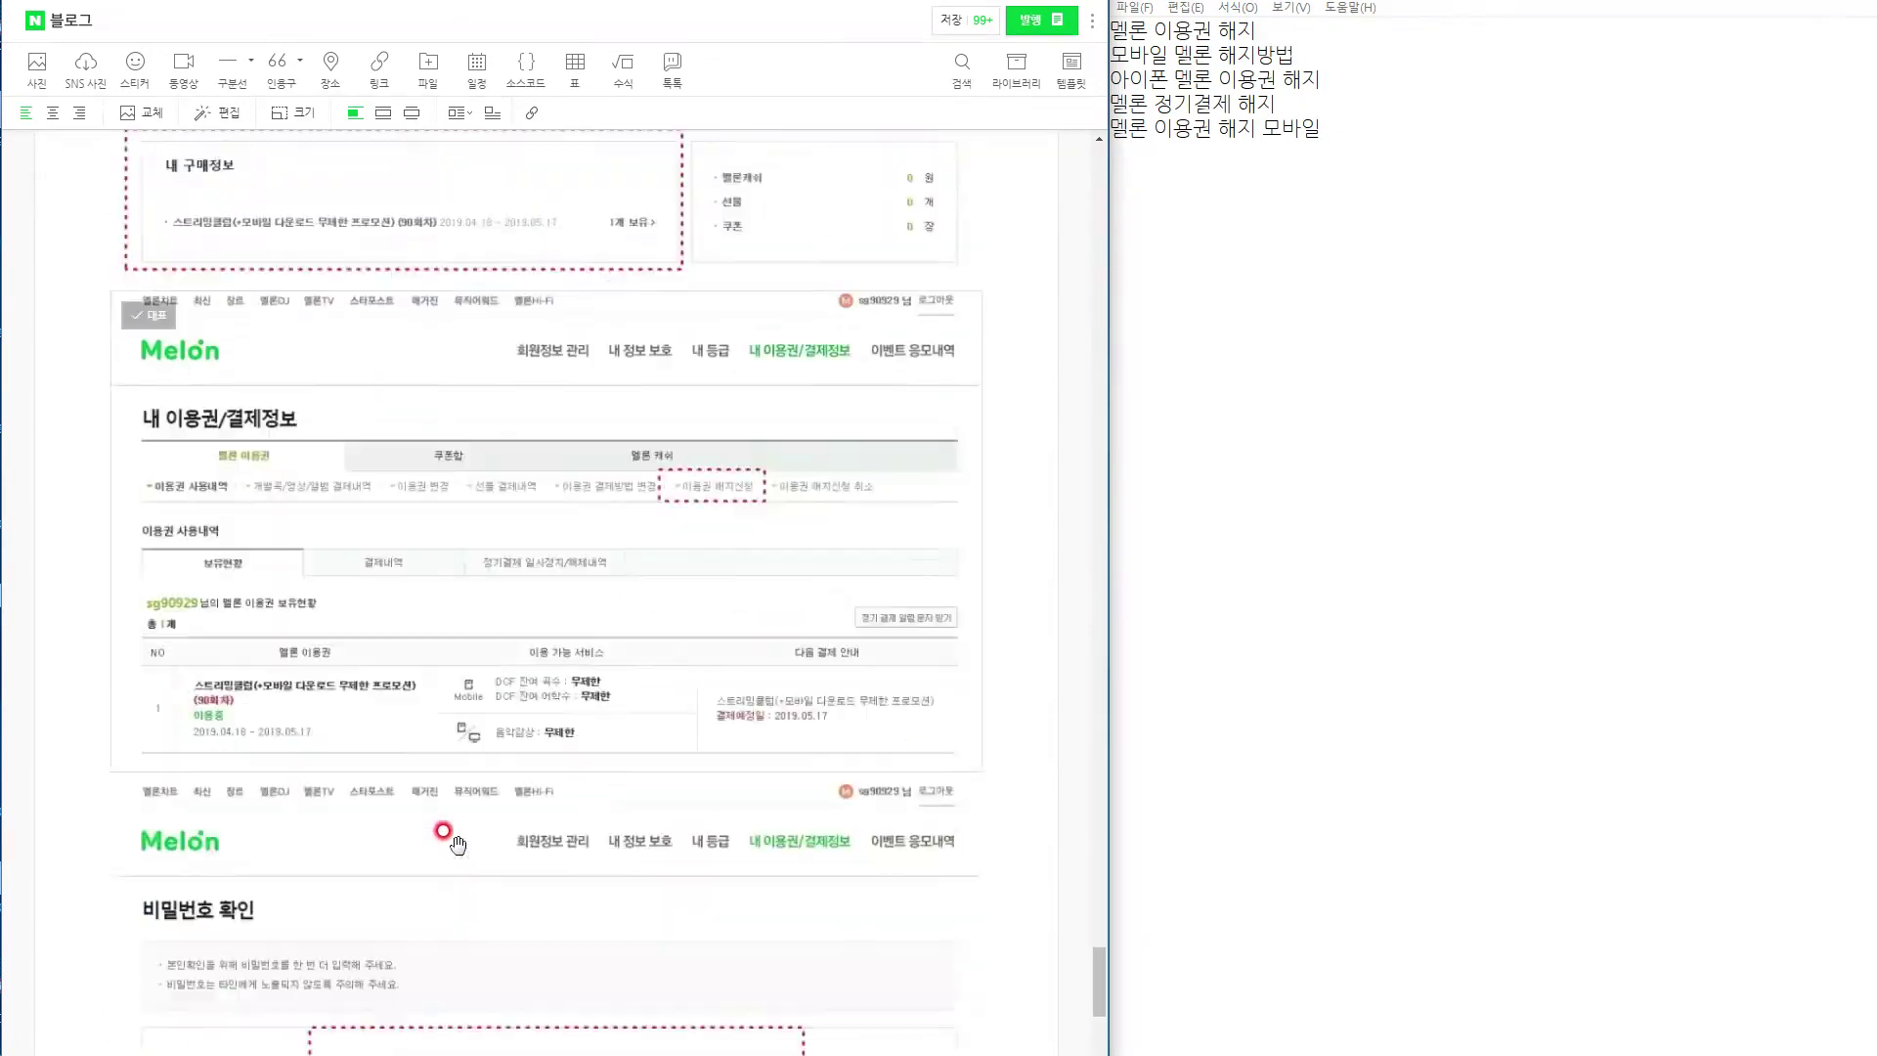
pyautogui.moveTo(616, 772); pyautogui.dragTo(509, 731)
pyautogui.moveTo(503, 319); pyautogui.dragTo(658, 377)
pyautogui.scroll(8, 566, 637)
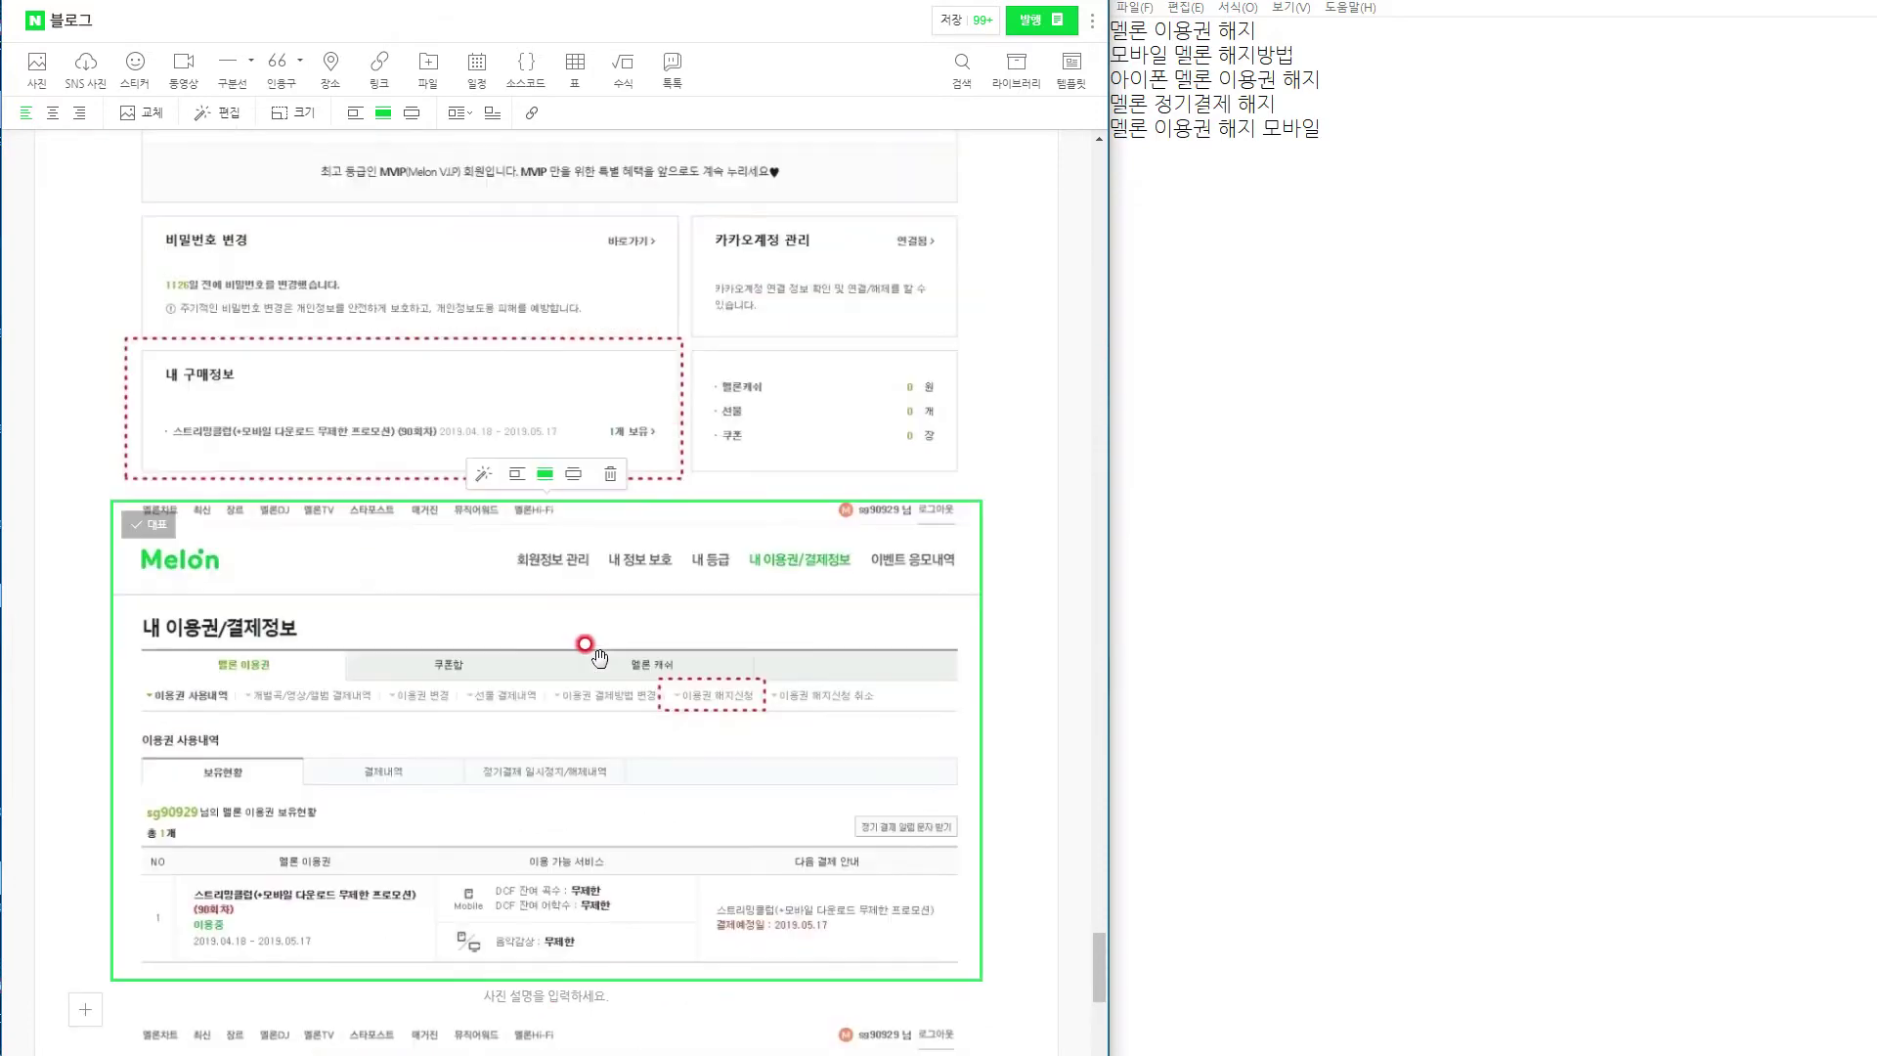
pyautogui.click(796, 497)
pyautogui.moveTo(822, 888); pyautogui.dragTo(626, 927)
pyautogui.scroll(10, 711, 875)
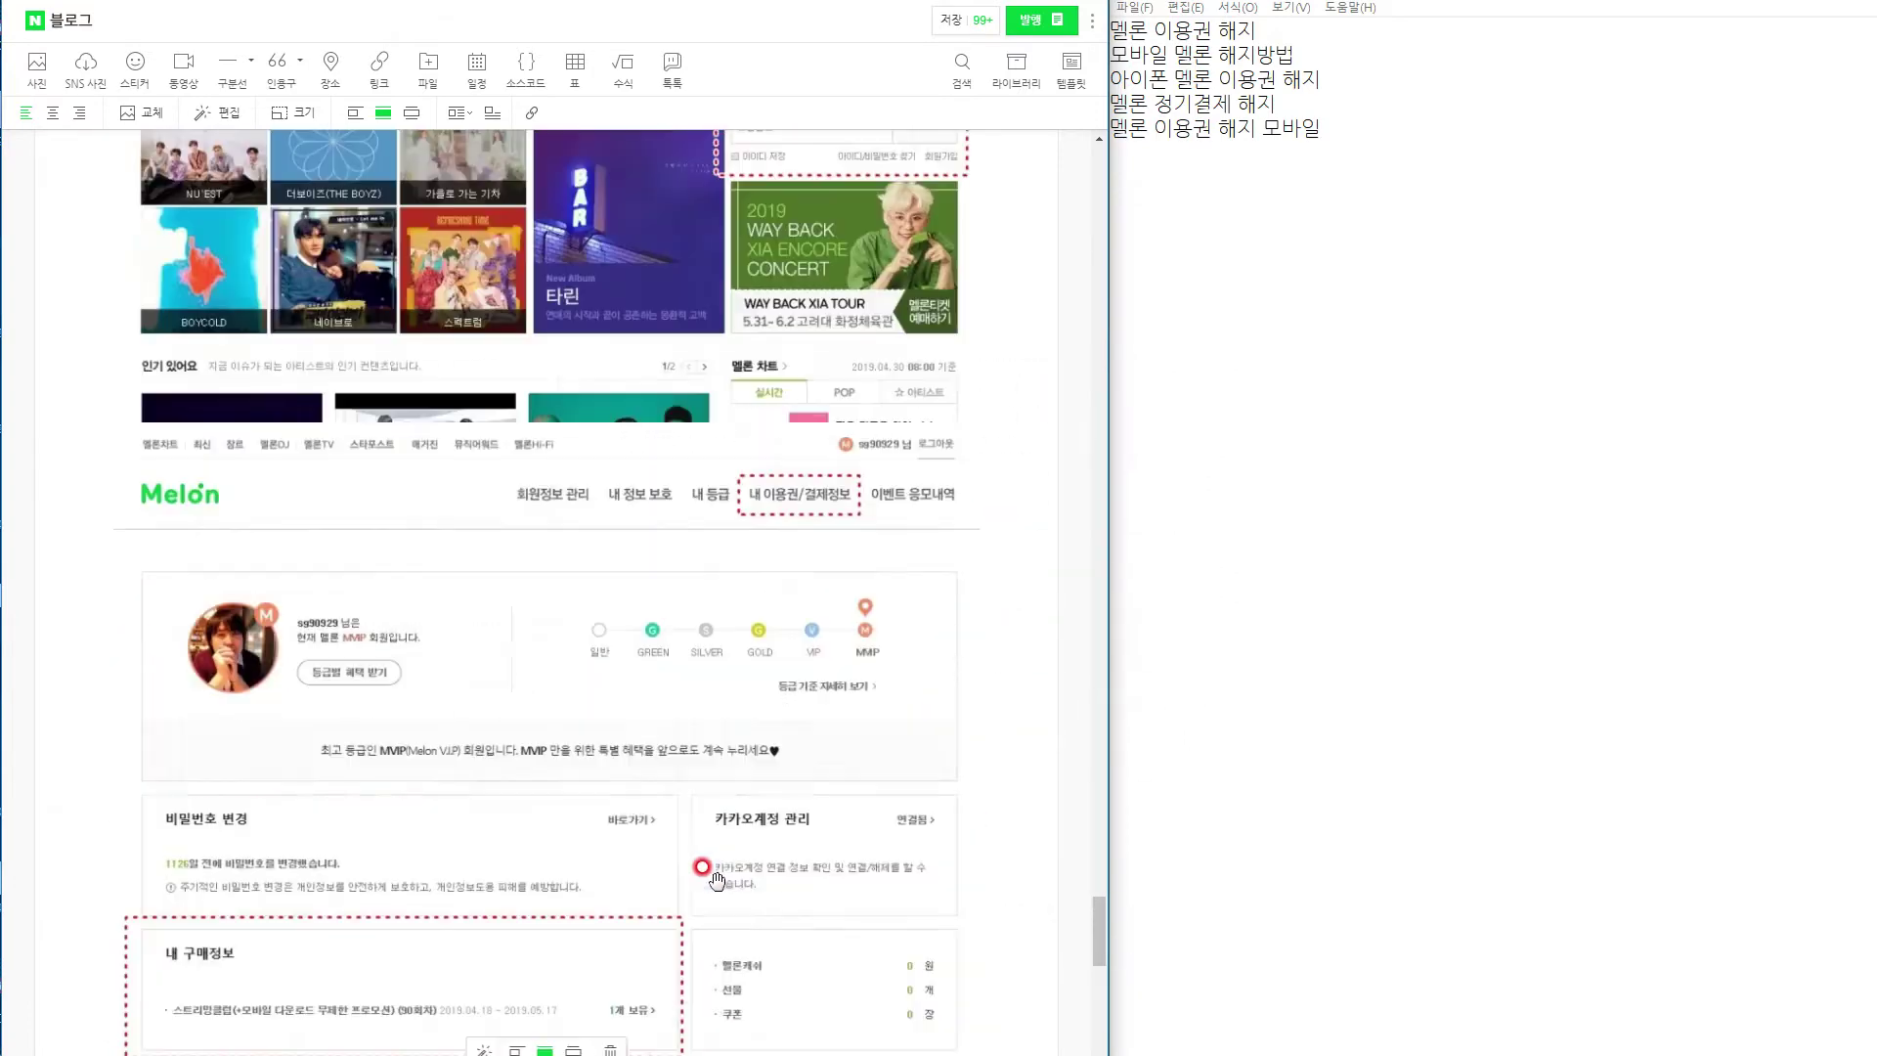
pyautogui.click(675, 917)
pyautogui.scroll(20, 675, 917)
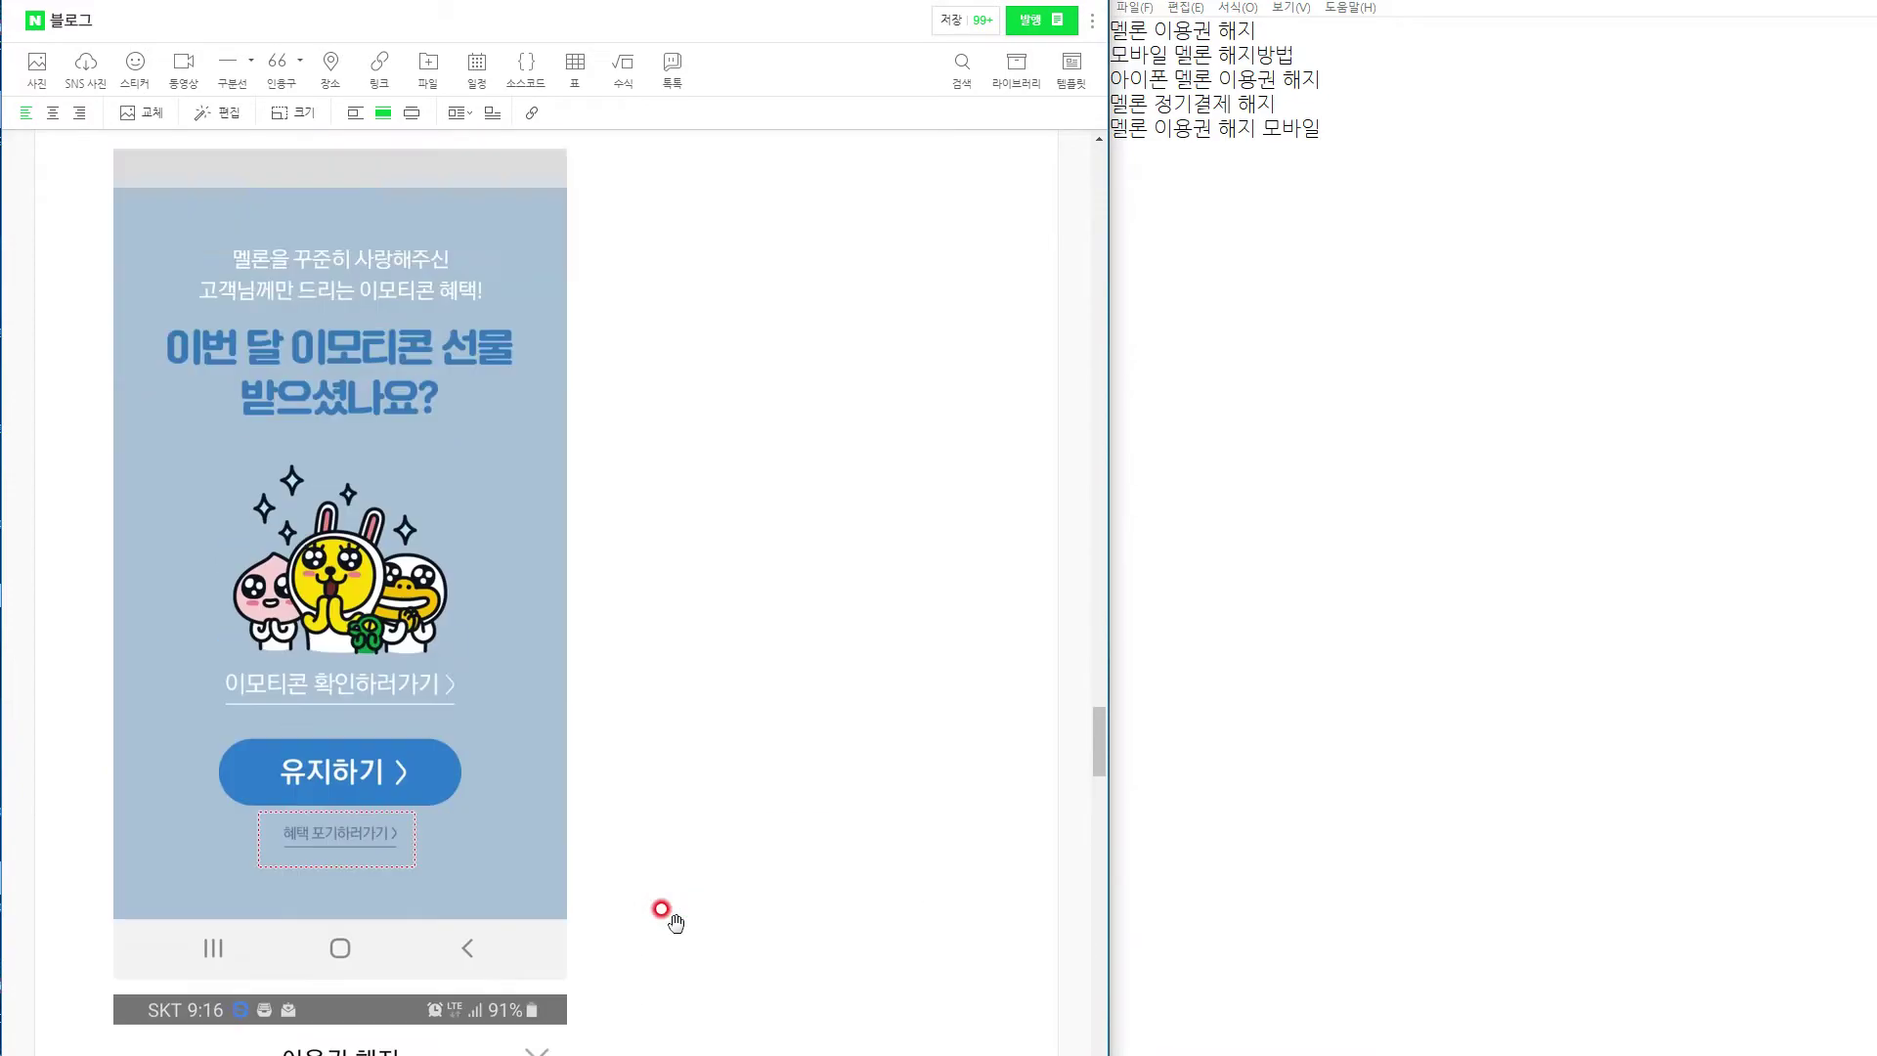
pyautogui.scroll(20, 682, 931)
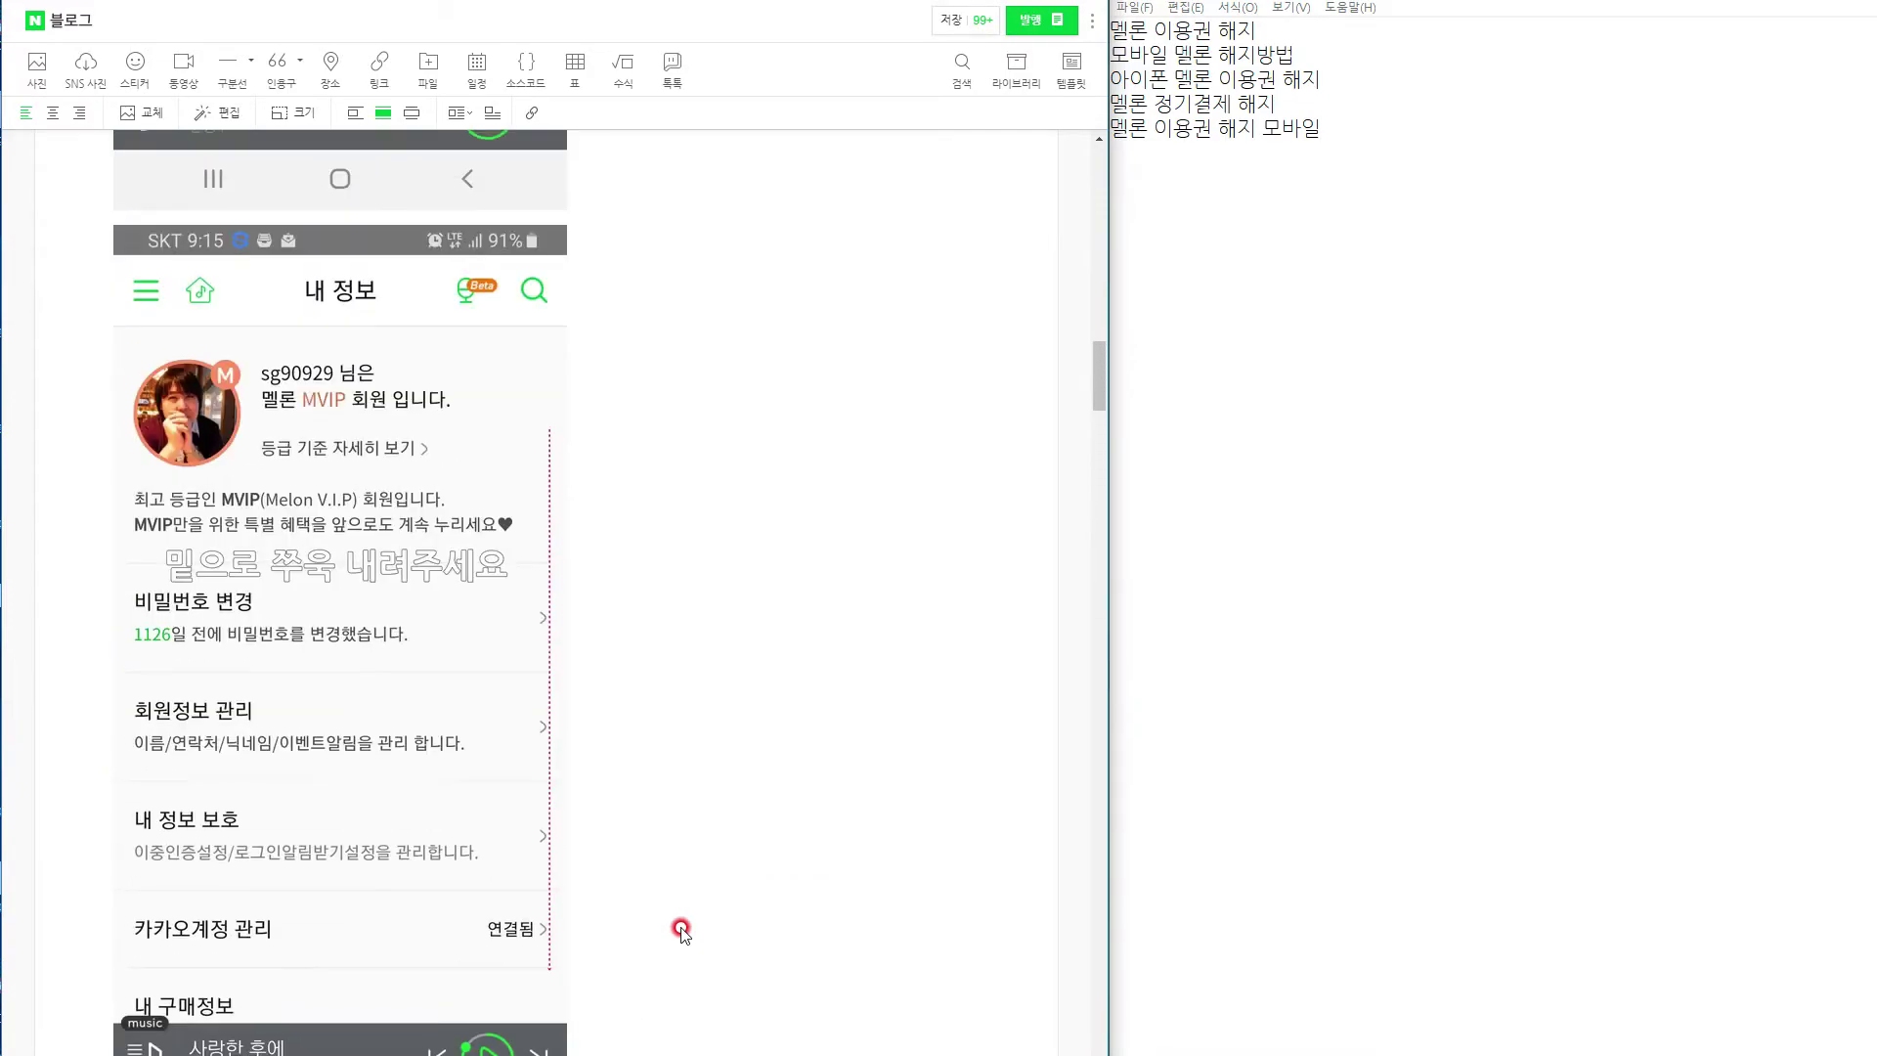
pyautogui.scroll(20, 682, 931)
pyautogui.click(250, 646)
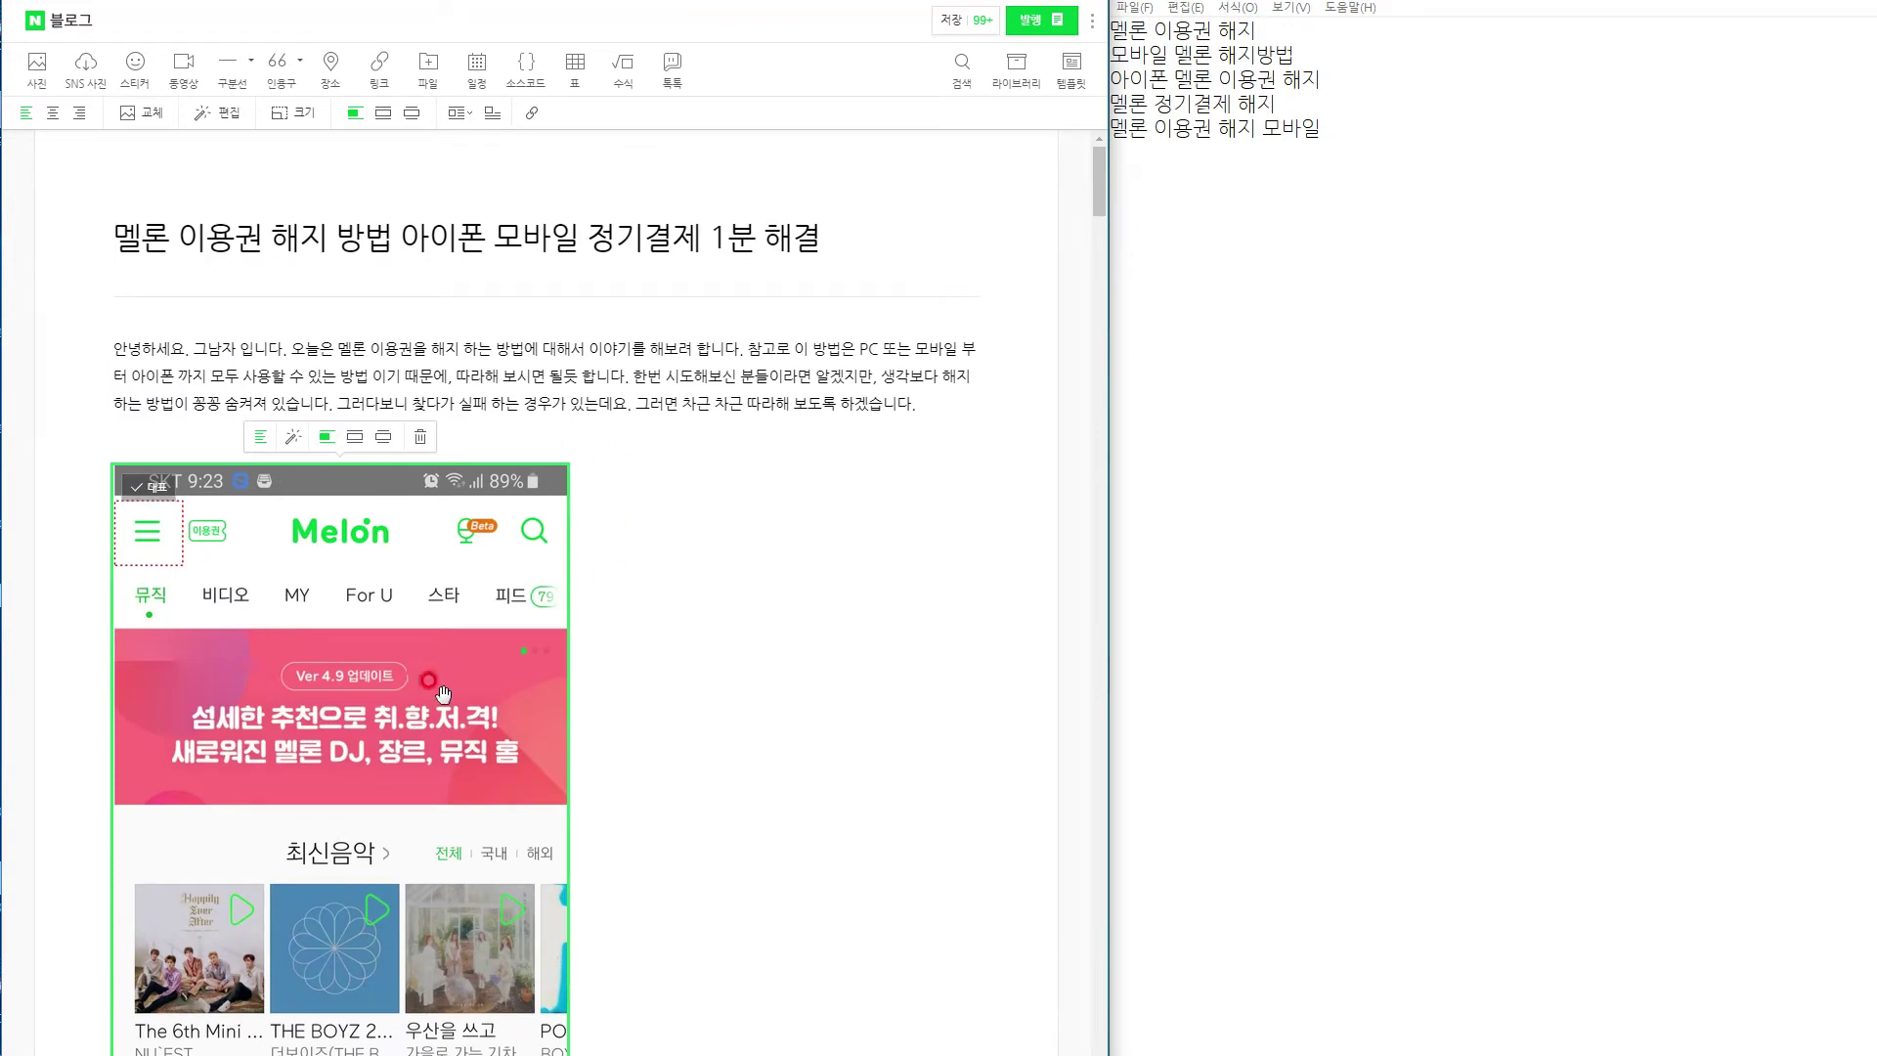
# Cycle the Melon home screenshot through several layouts, return it to left alignment, and move past the intro text.
pyautogui.click(457, 115)
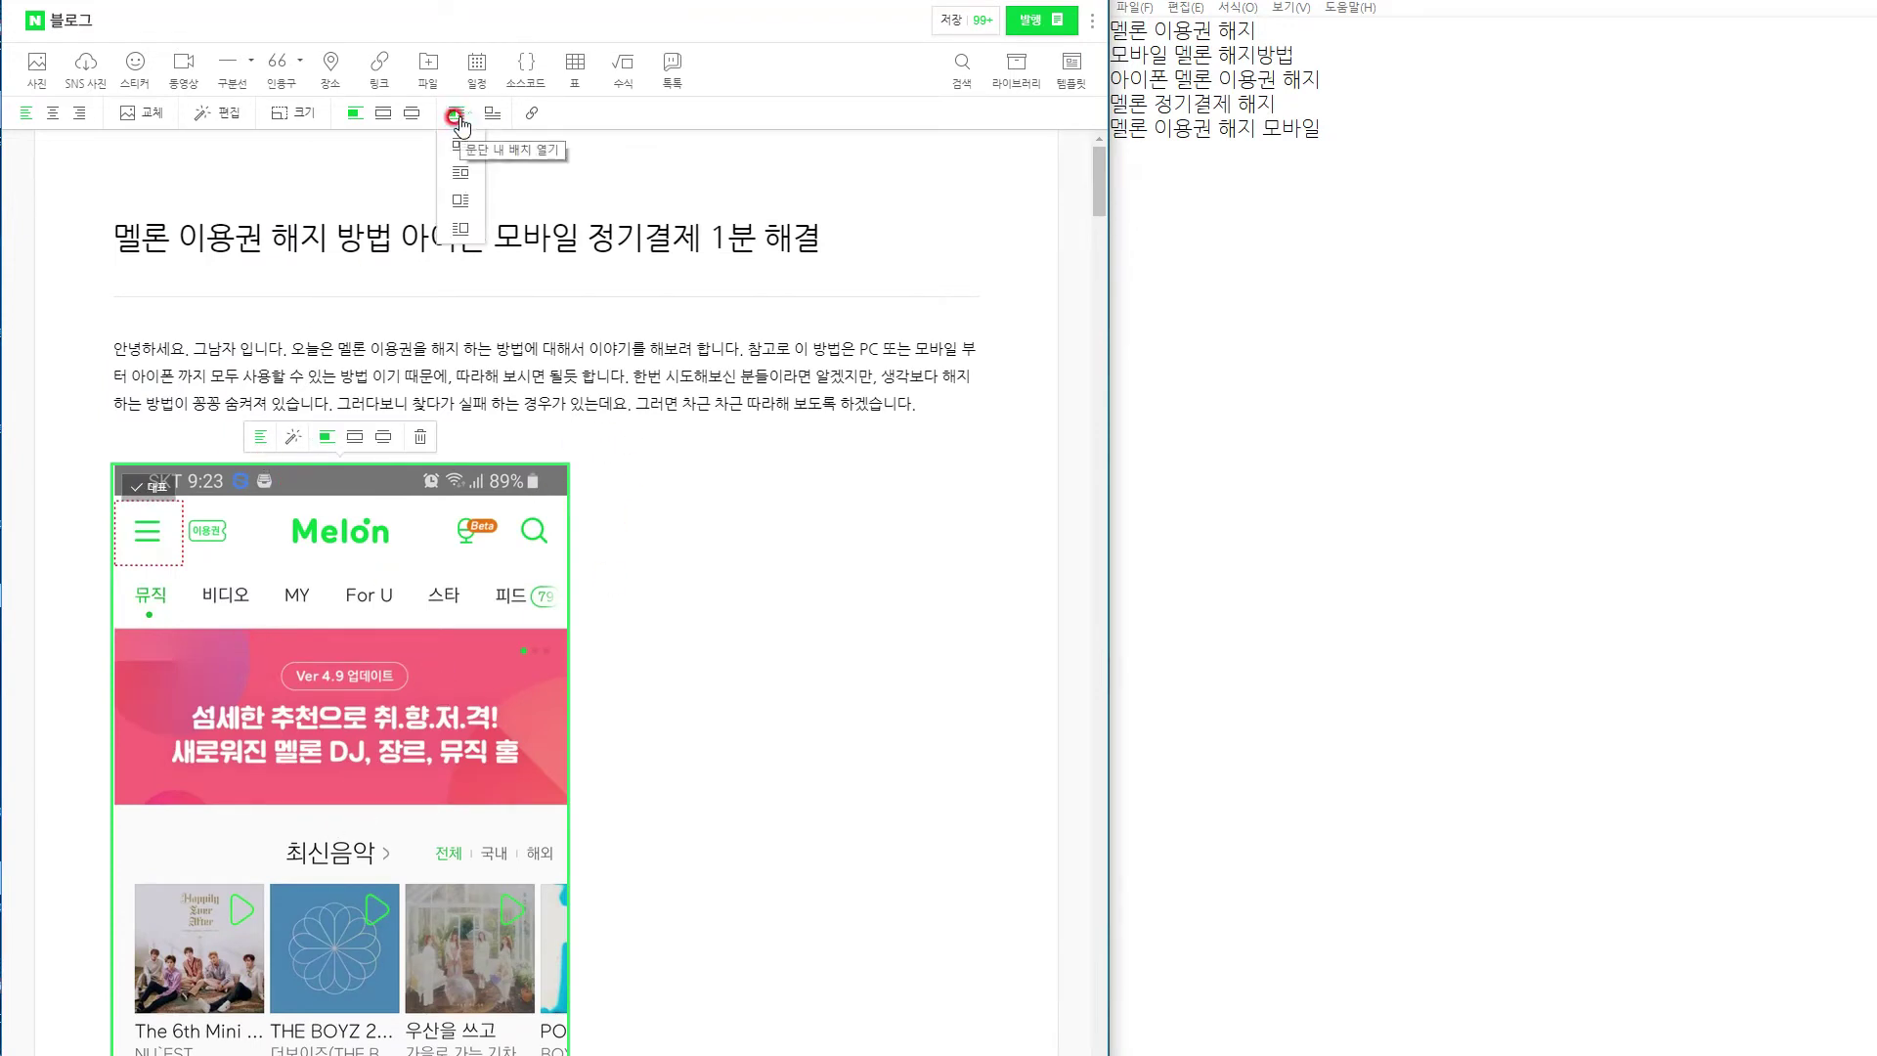
pyautogui.click(458, 145)
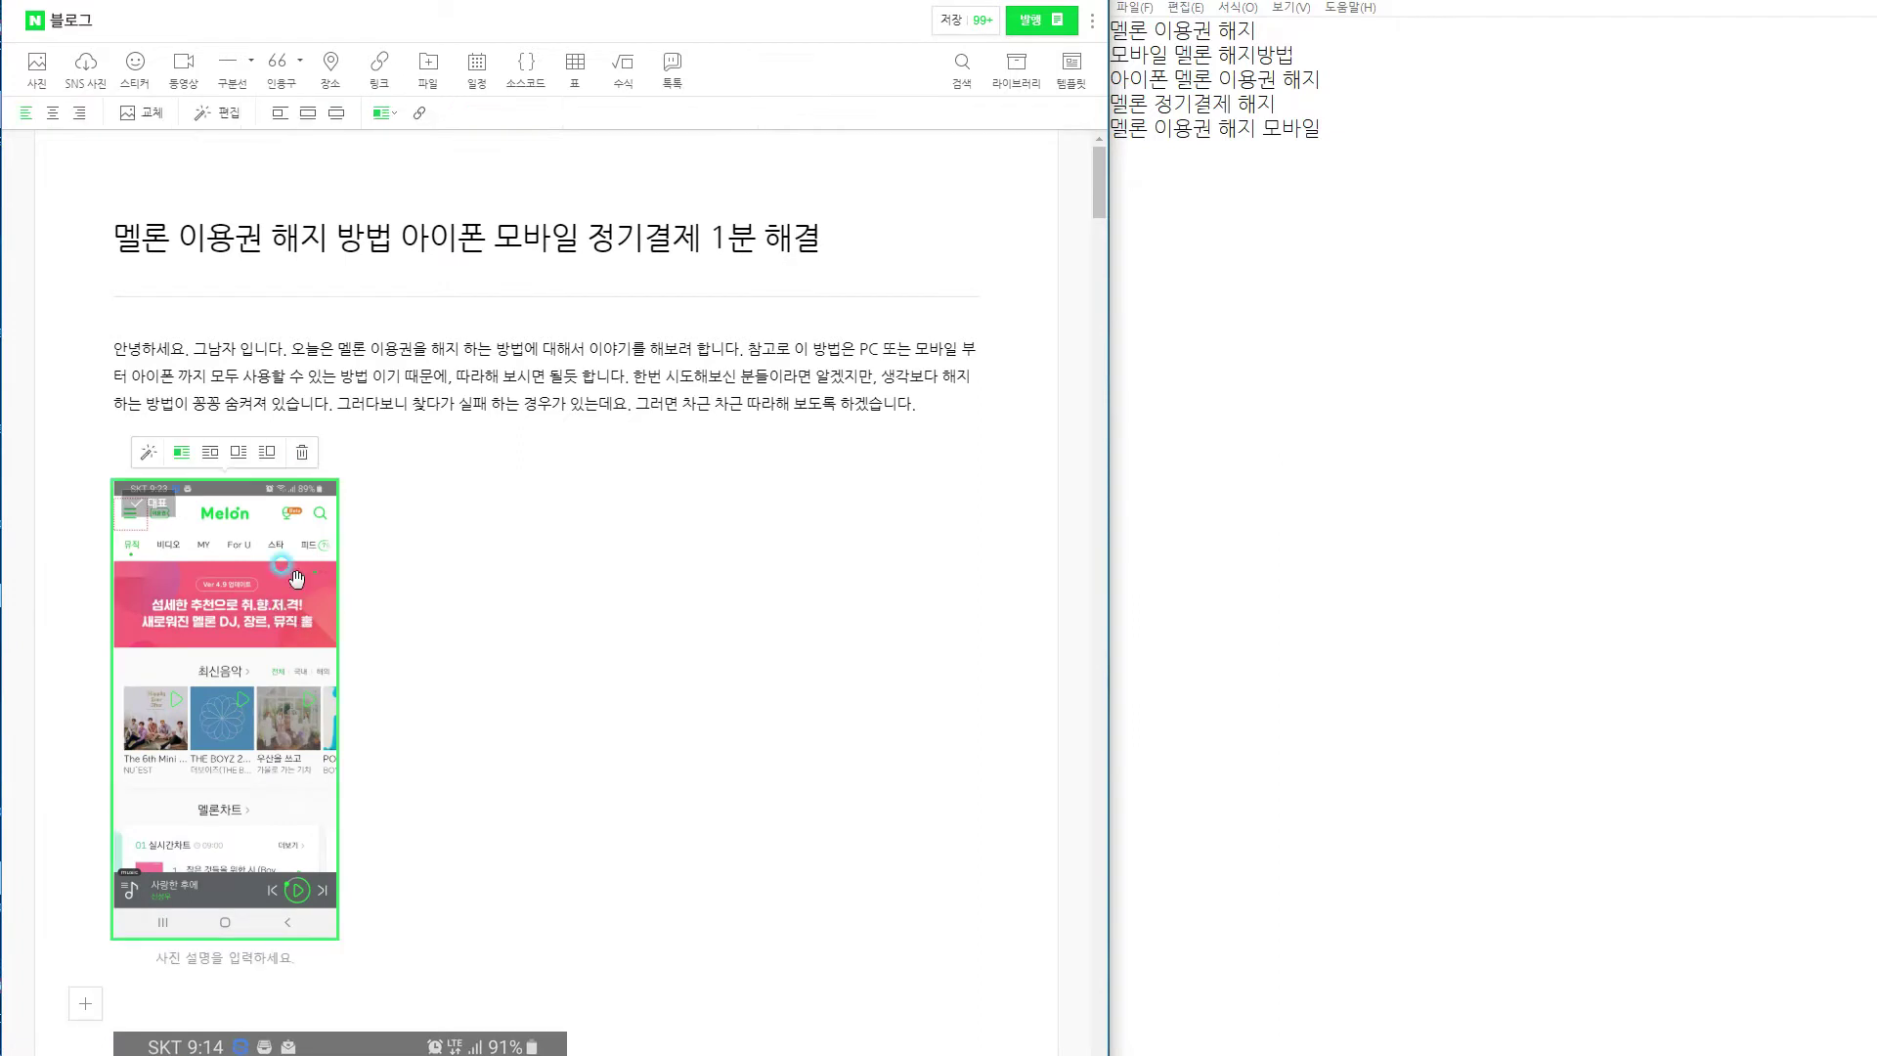
pyautogui.click(234, 456)
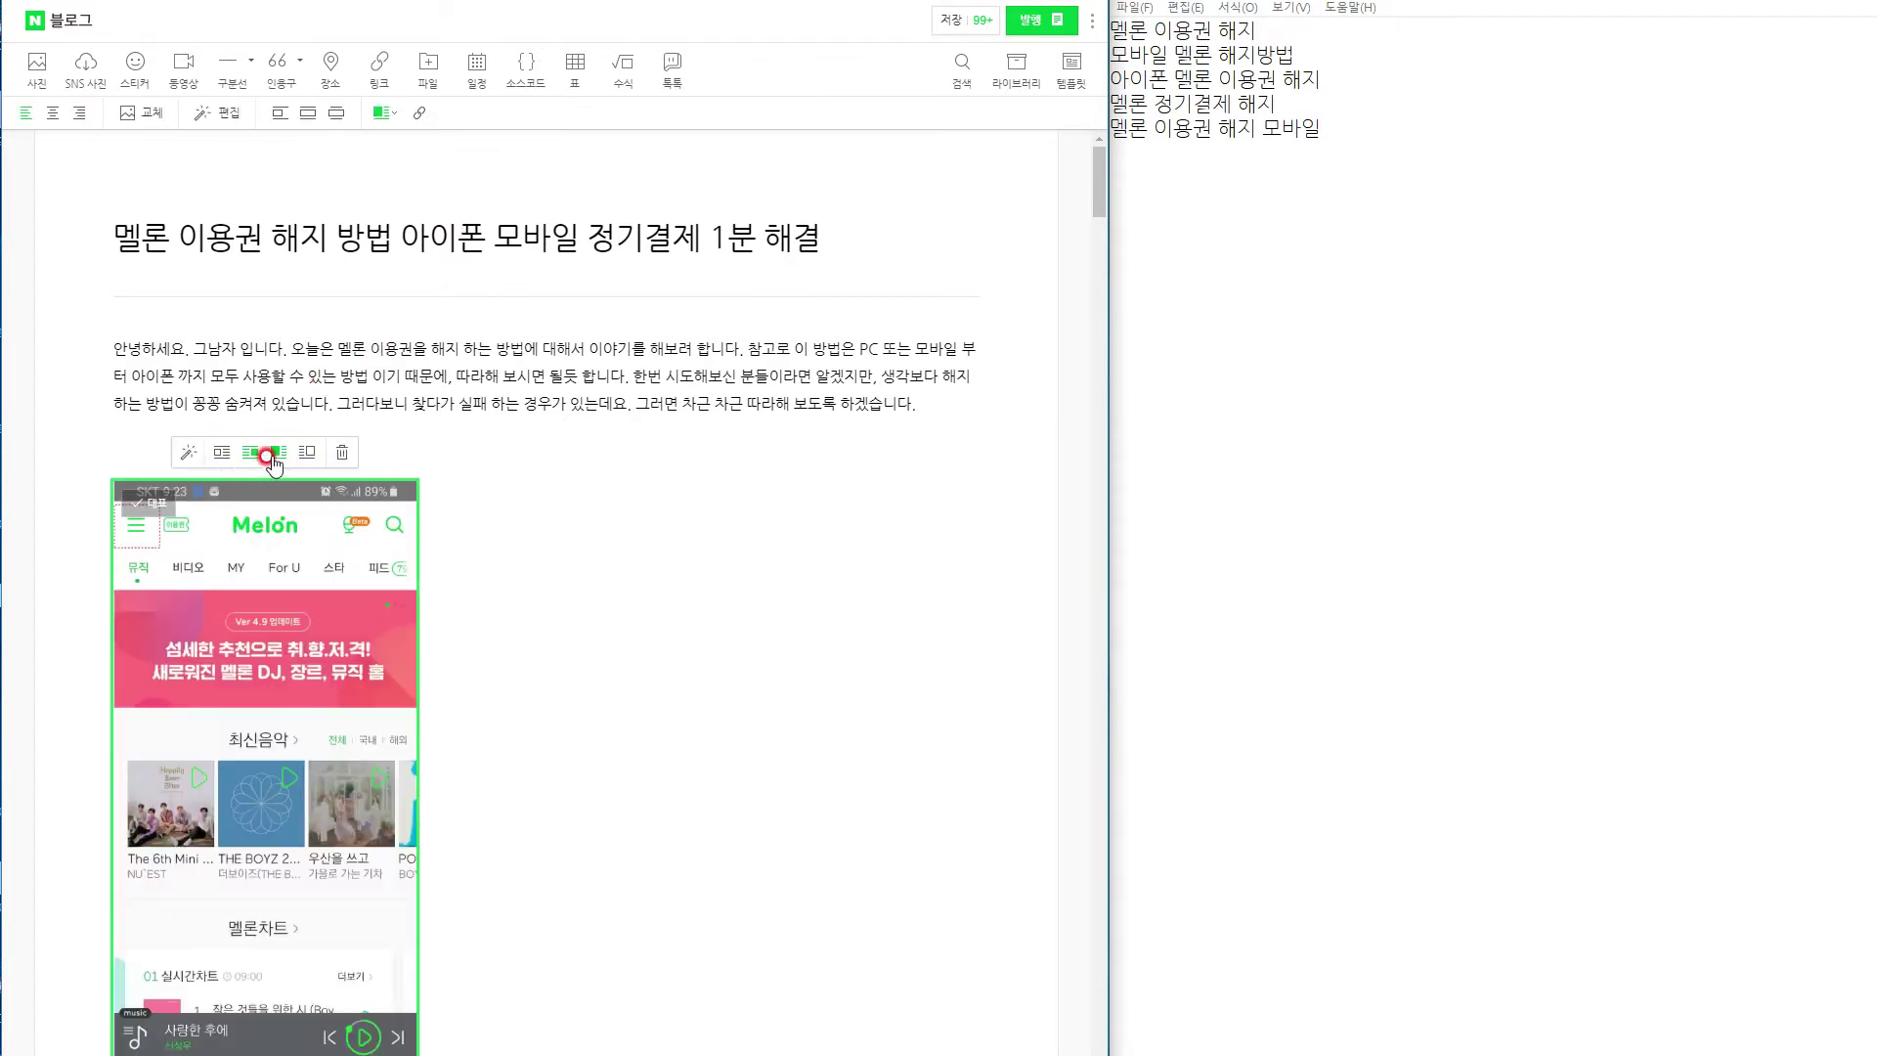
pyautogui.click(383, 114)
pyautogui.click(392, 138)
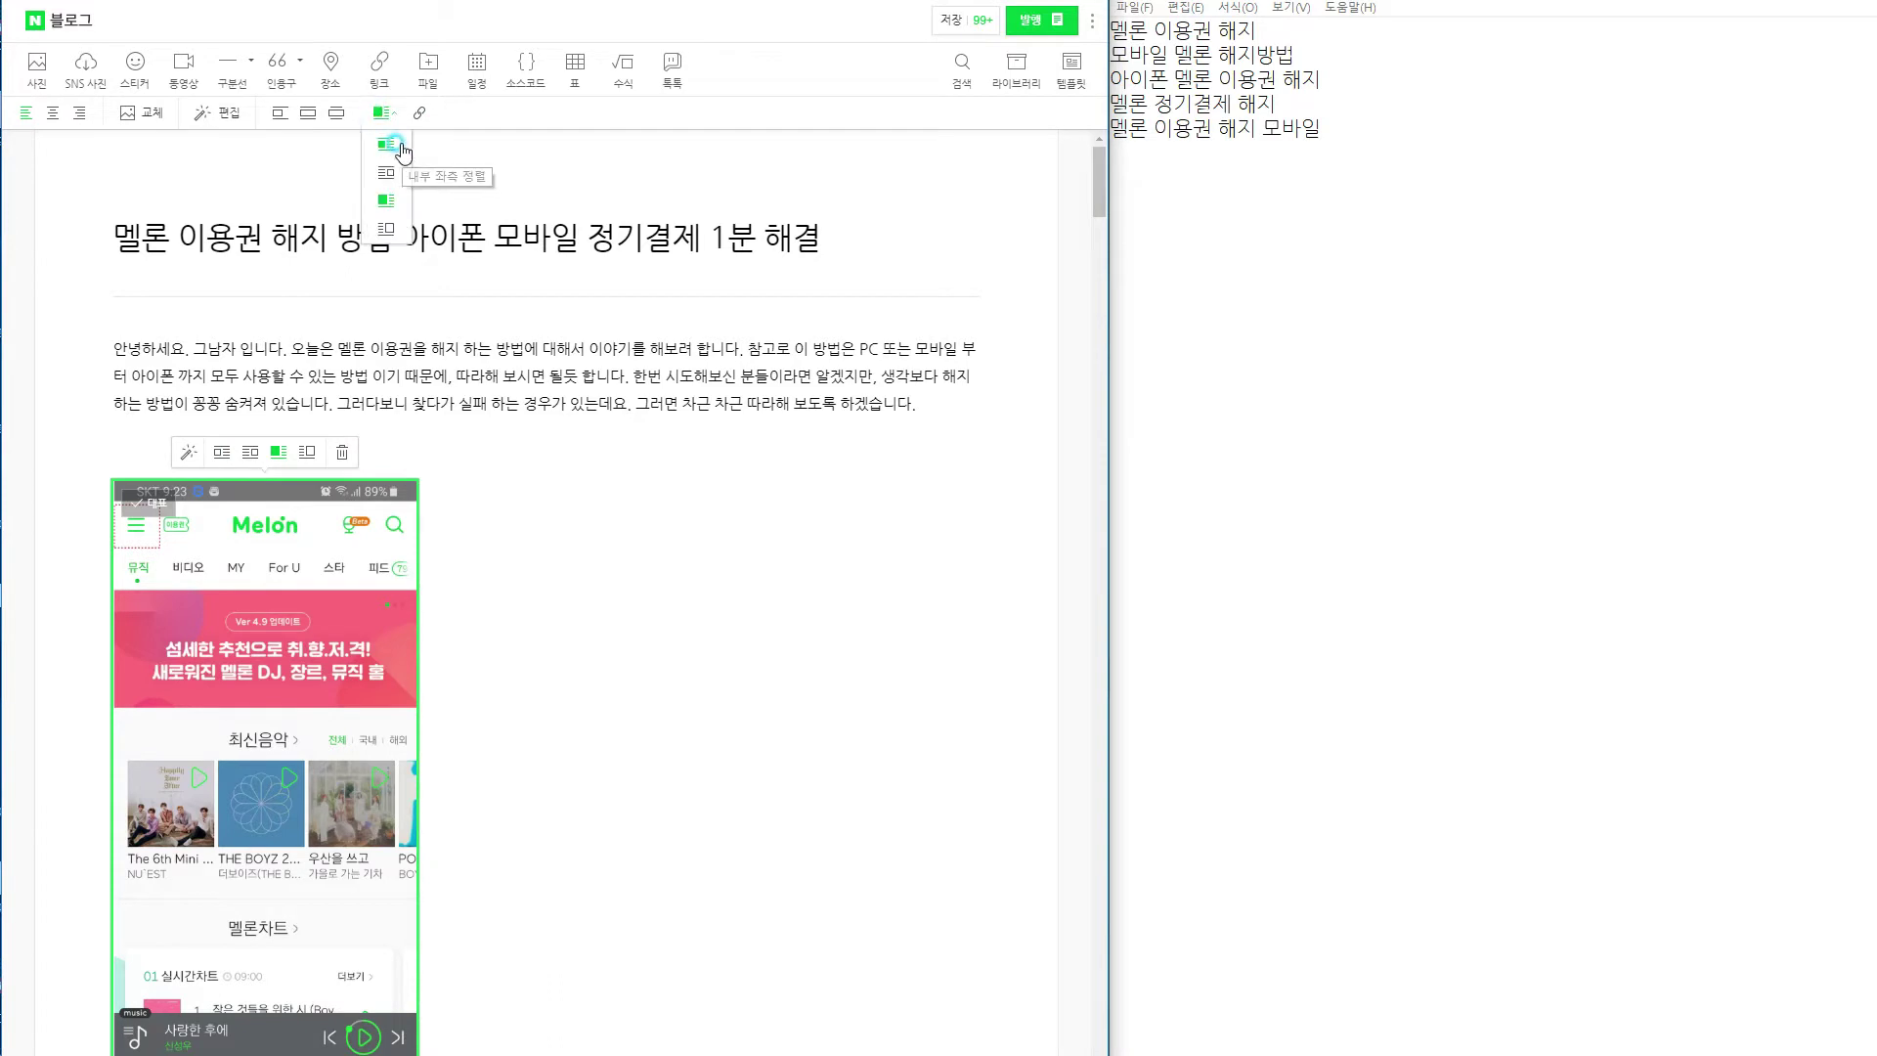
pyautogui.click(383, 114)
pyautogui.click(388, 227)
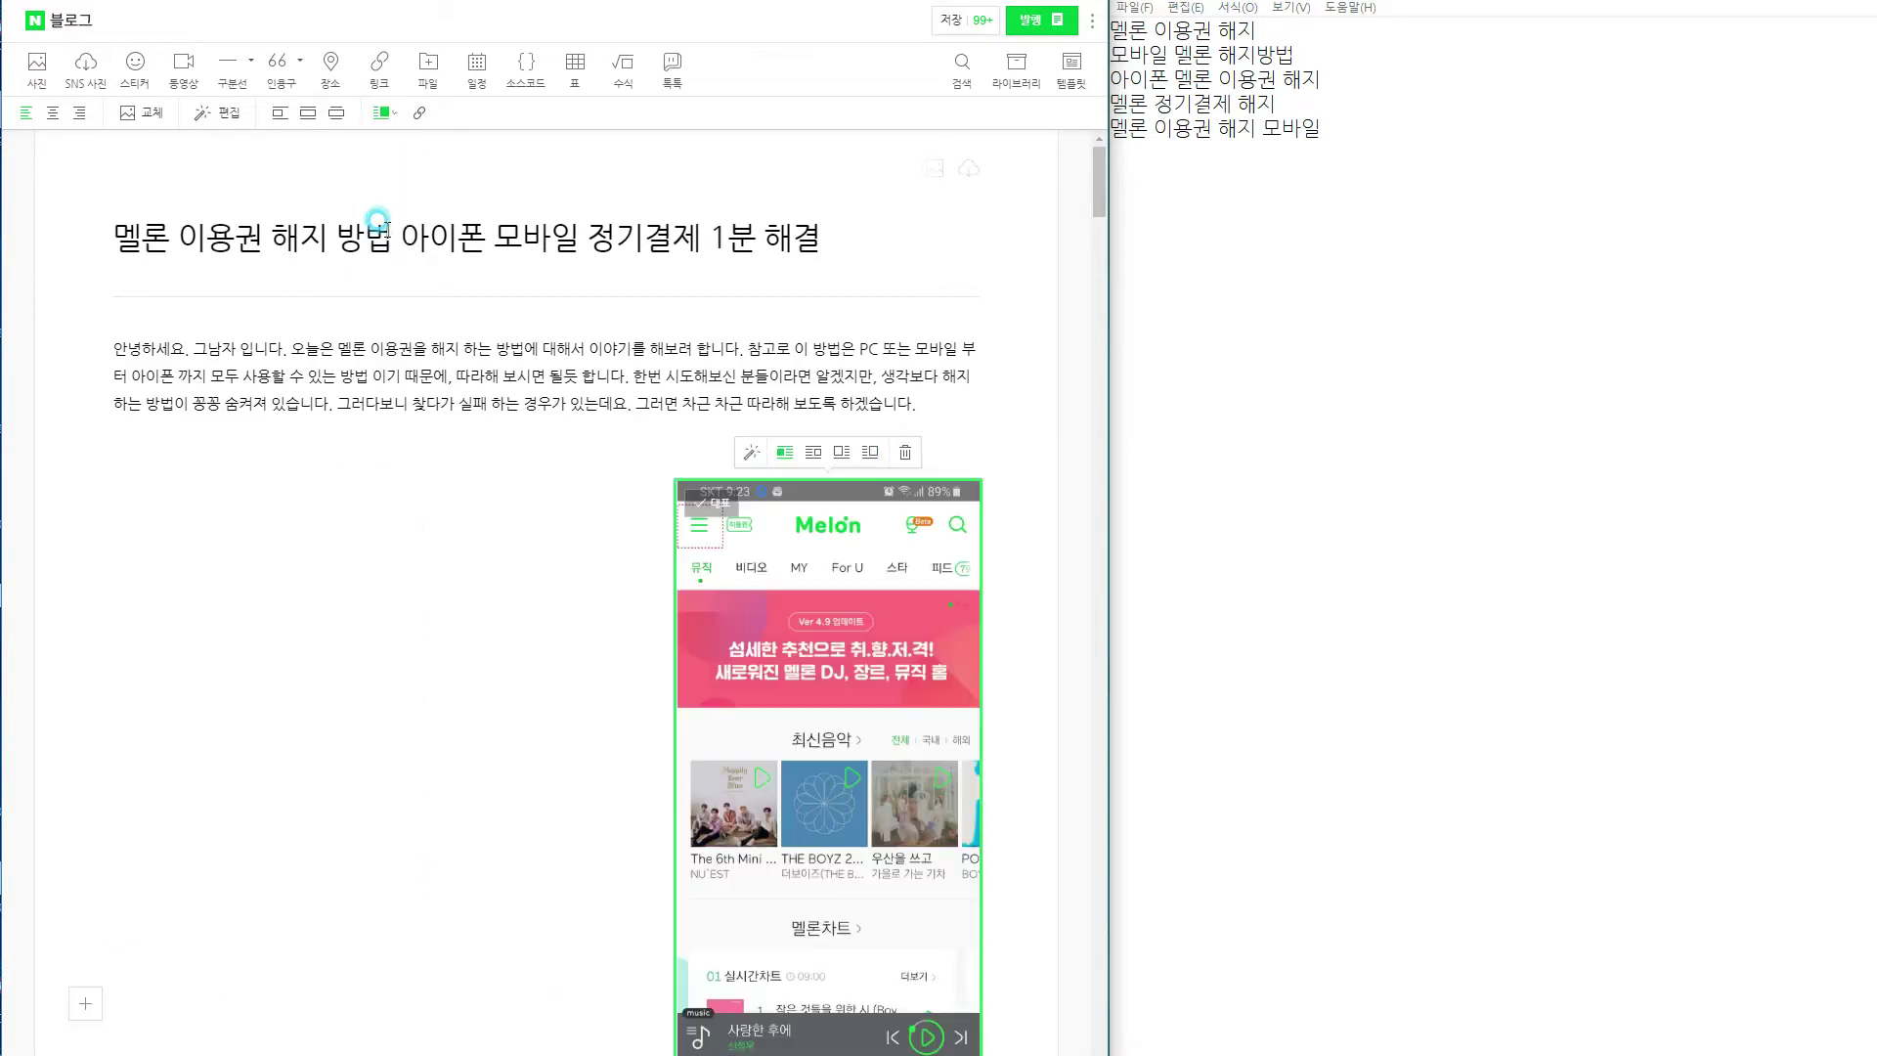
pyautogui.click(384, 114)
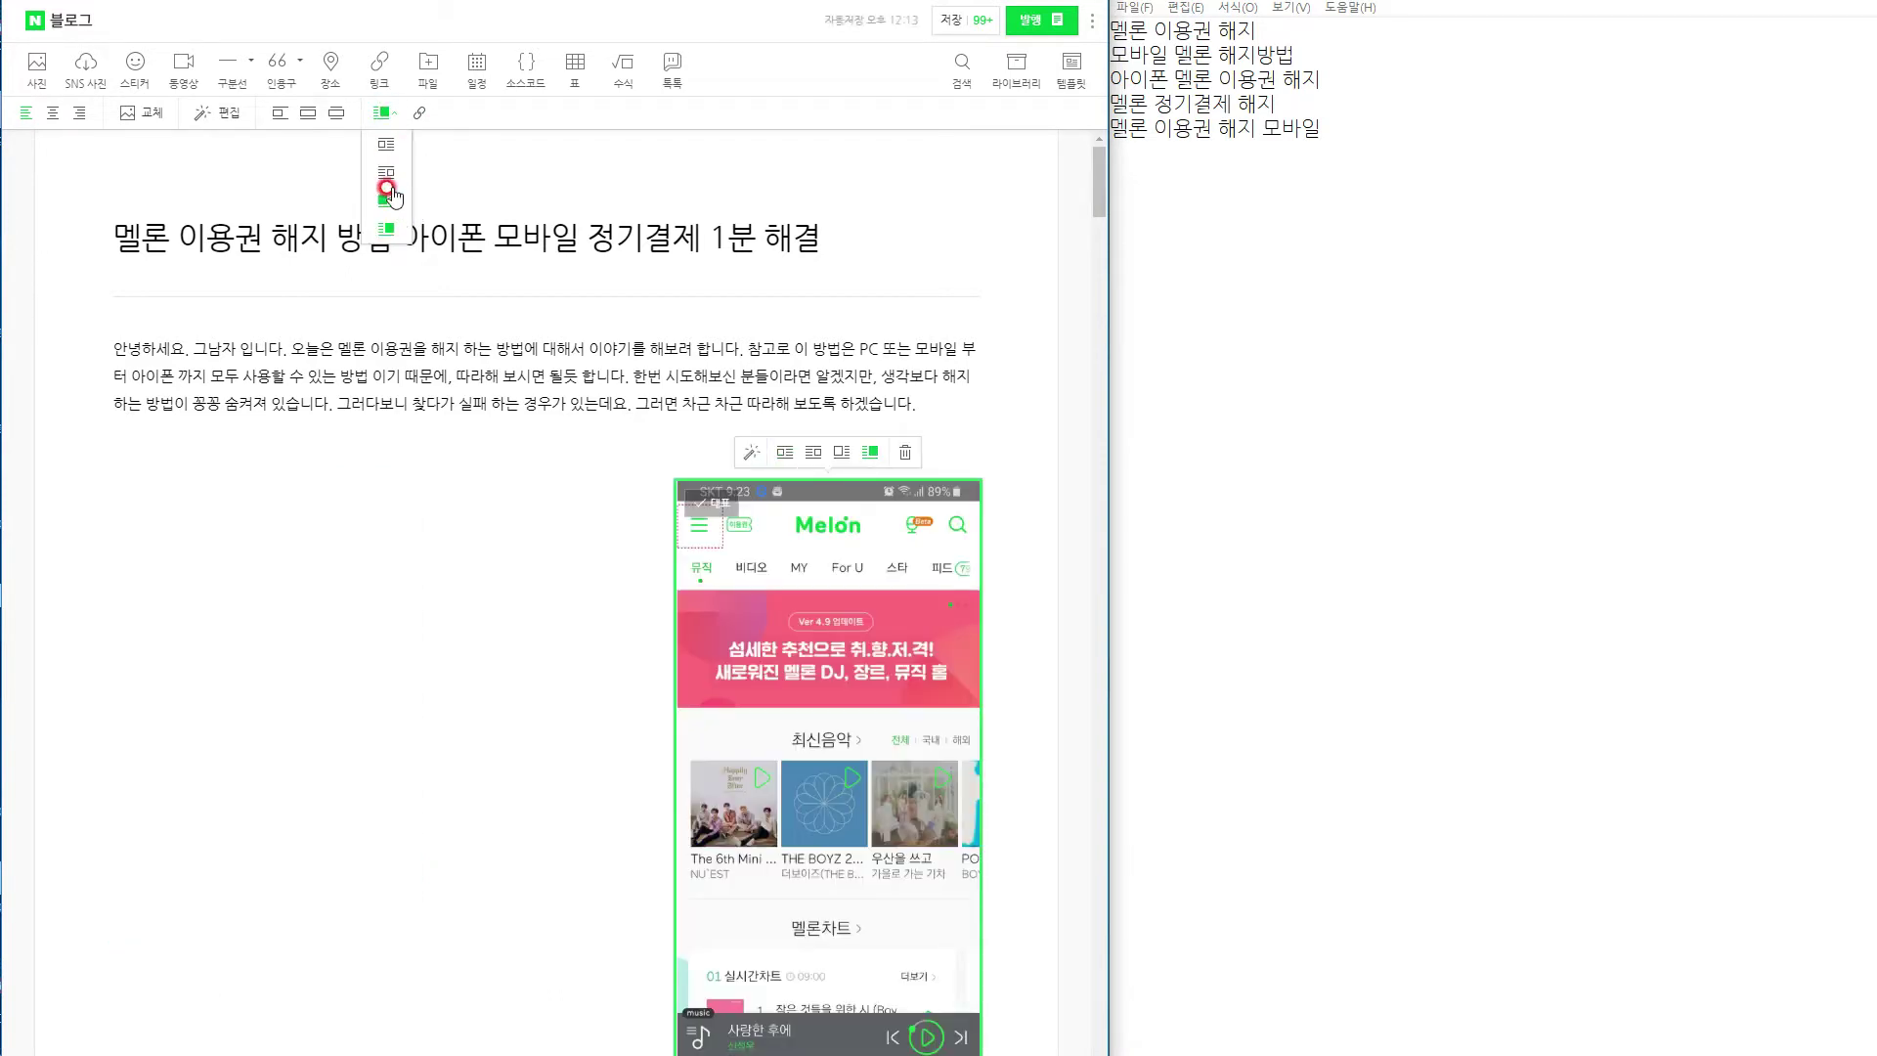
pyautogui.click(387, 203)
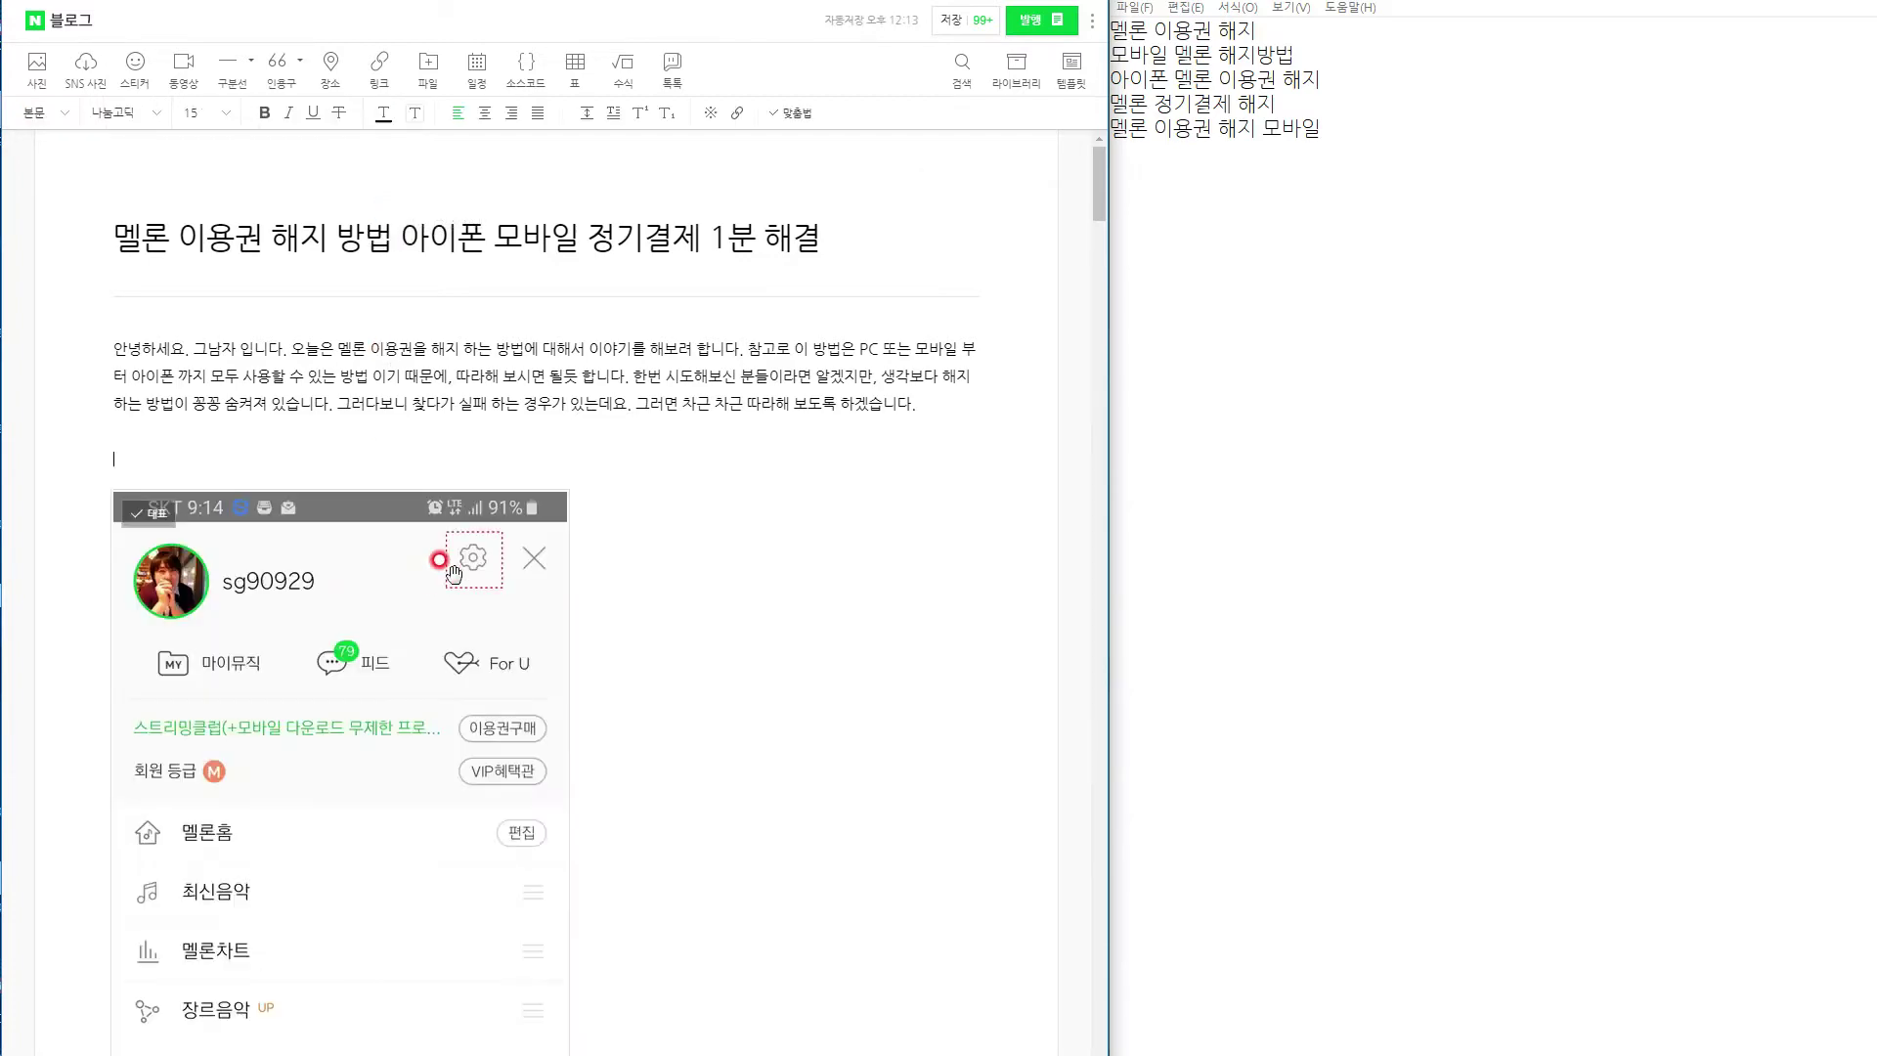
pyautogui.click(961, 393)
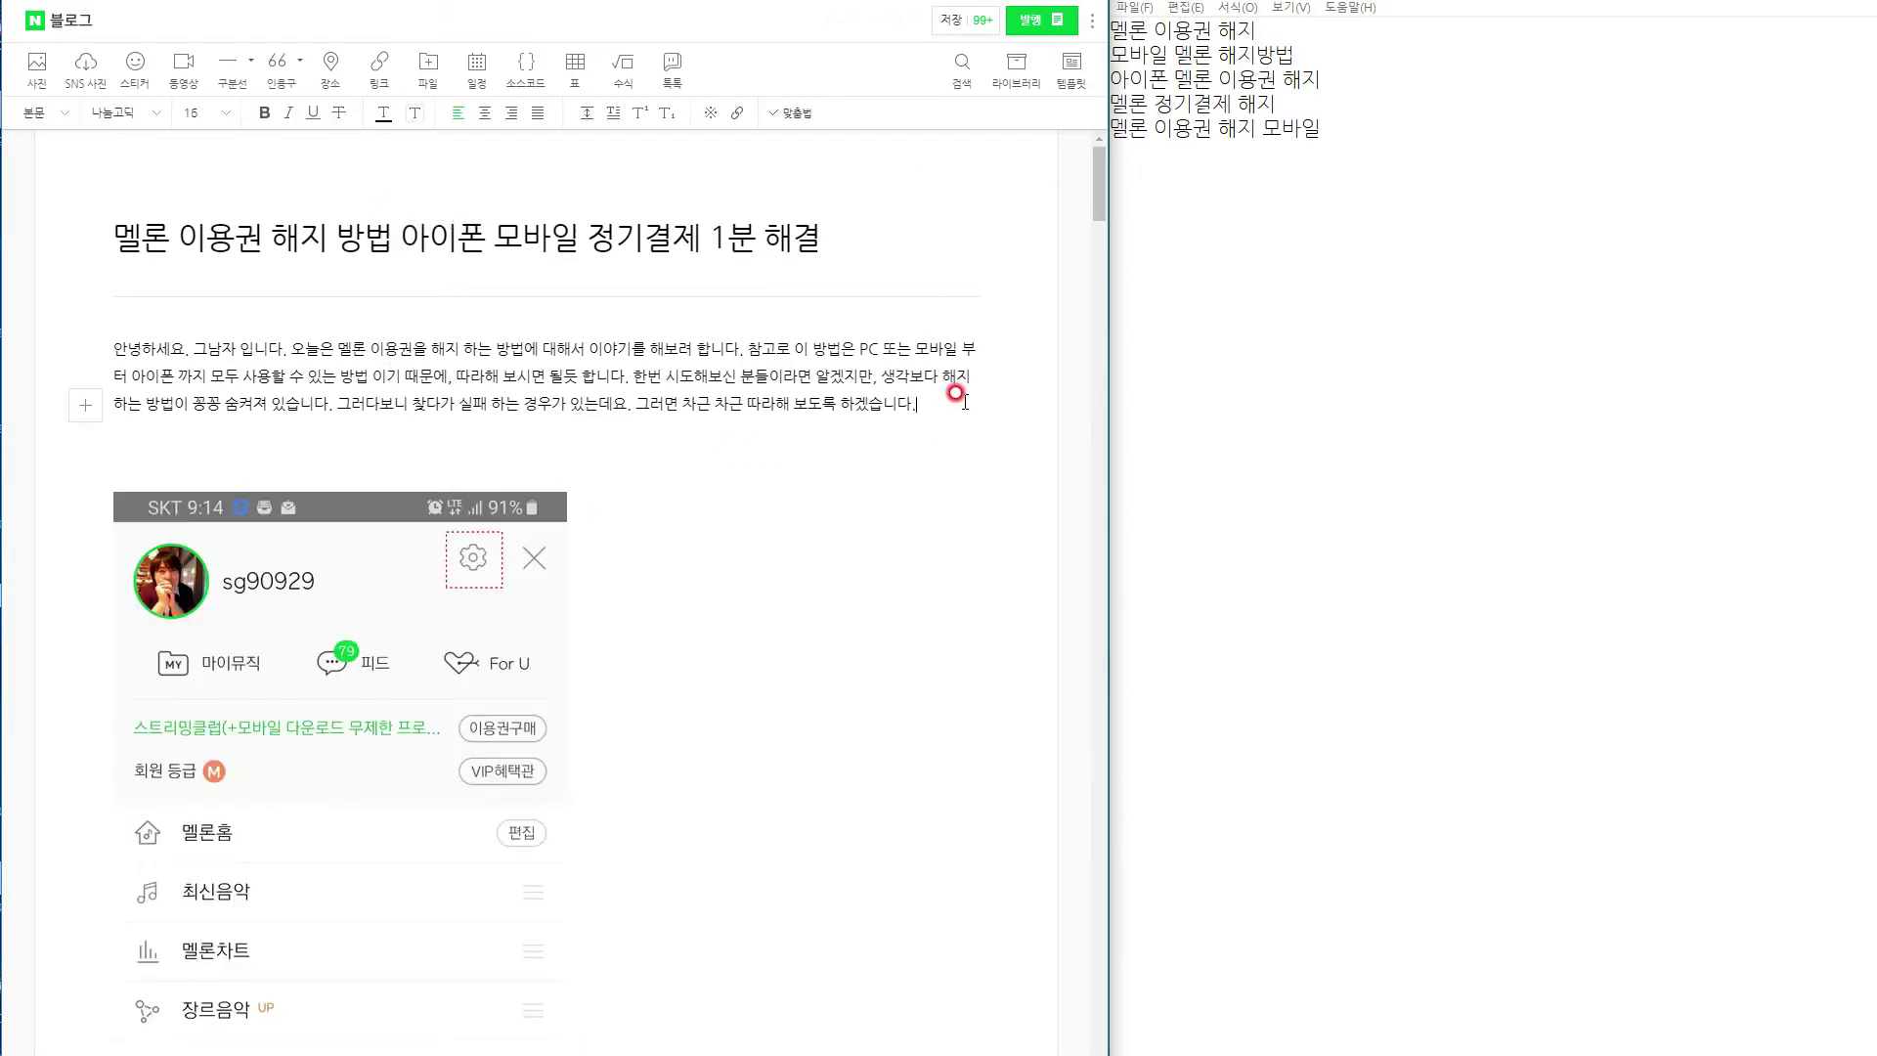
# Paste the Melon home screenshot back under the intro and try dragging the profile screenshot beside it.
pyautogui.hotkey('ctrl', 'v')
pyautogui.scroll(-5, 572, 606)
pyautogui.click(508, 593)
pyautogui.moveTo(507, 594); pyautogui.dragTo(567, 342)
pyautogui.moveTo(282, 702); pyautogui.dragTo(553, 420)
pyautogui.moveTo(296, 811); pyautogui.dragTo(293, 484)
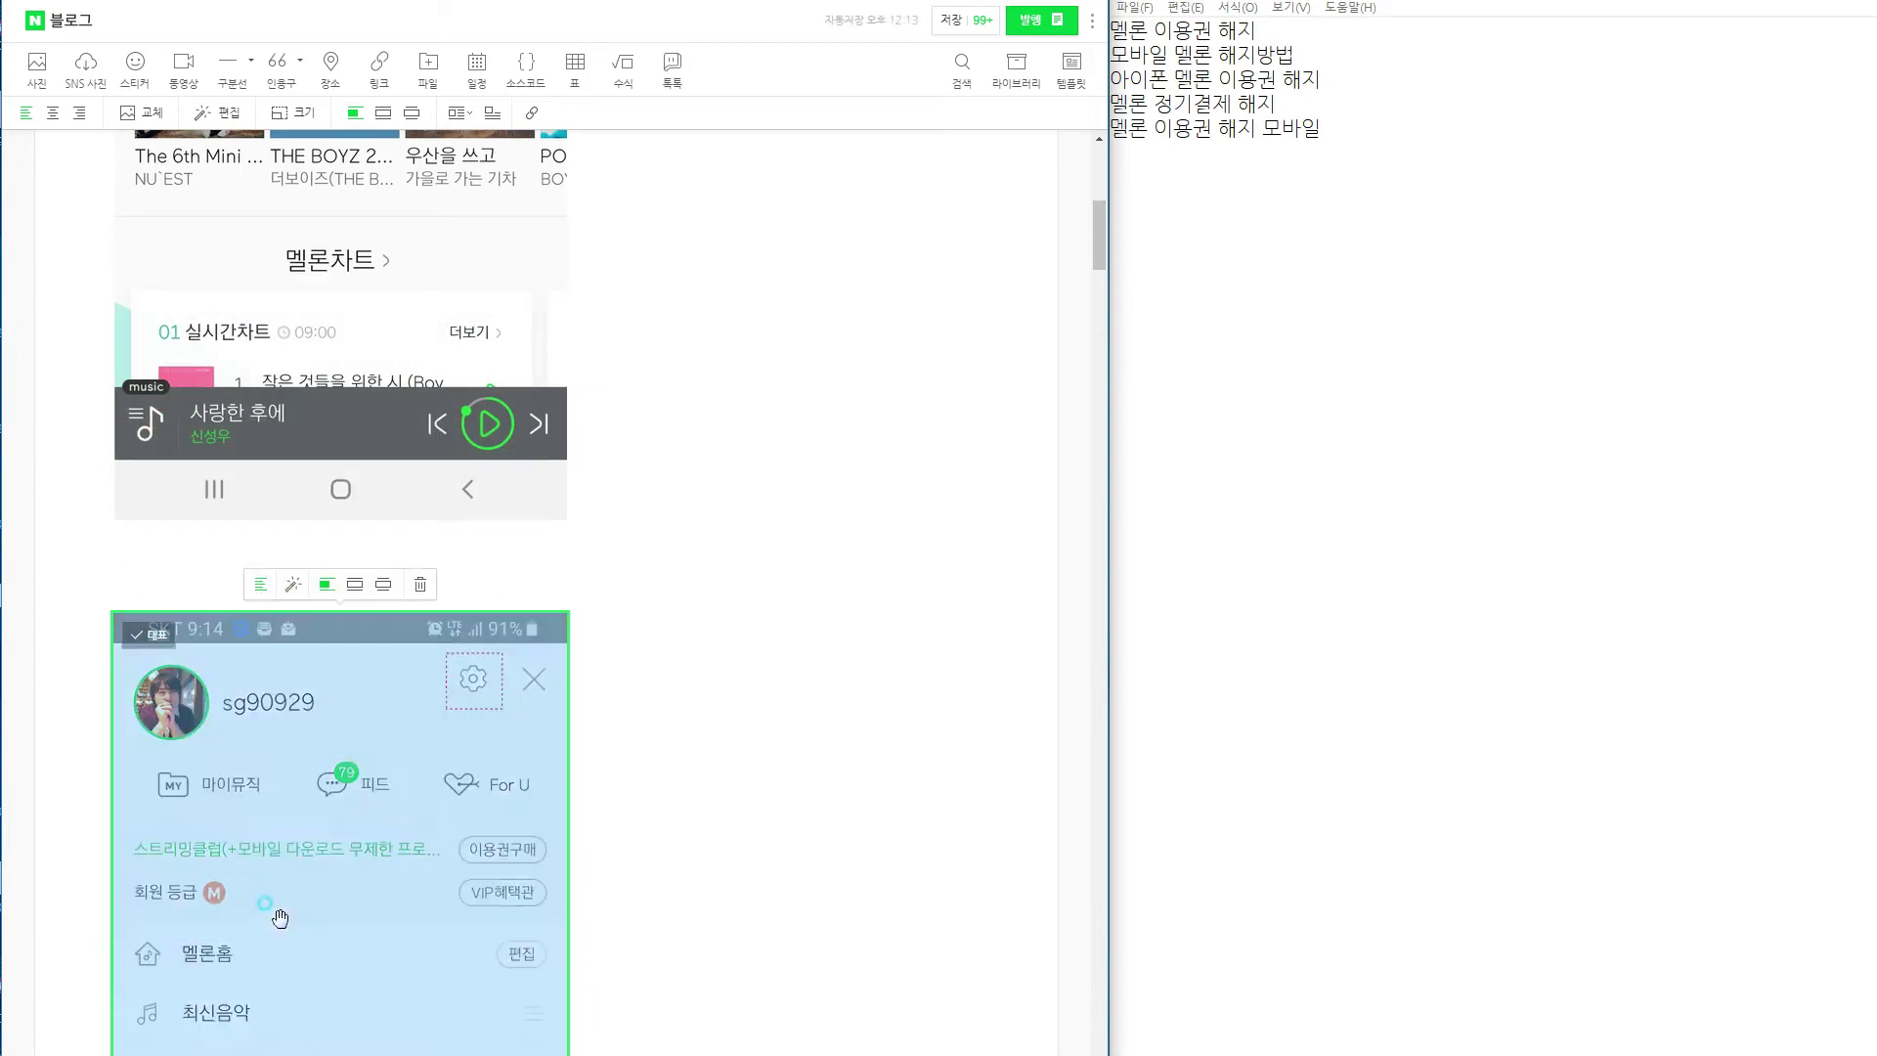
pyautogui.click(607, 452)
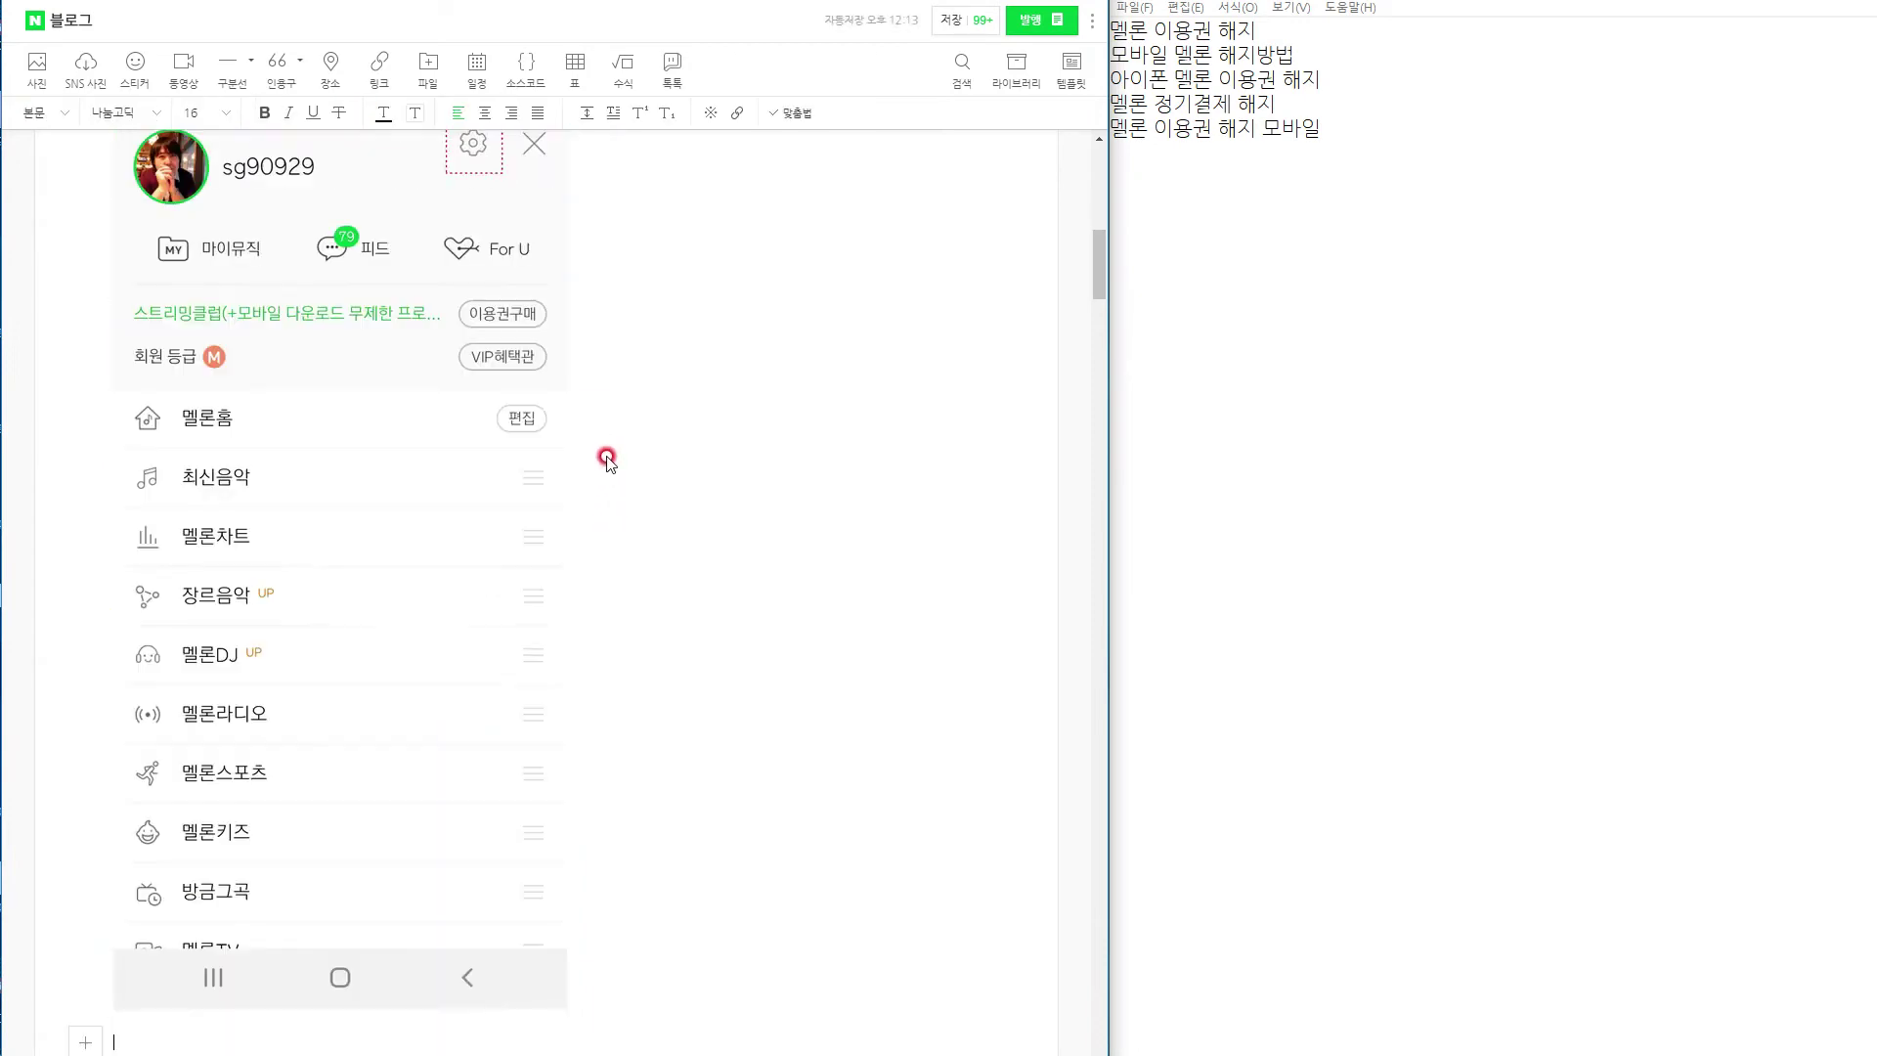
# Try again to place the home screenshot next to the profile screenshot.
pyautogui.scroll(10, 596, 587)
pyautogui.scroll(2, 620, 779)
pyautogui.scroll(-5, 617, 772)
pyautogui.moveTo(440, 813); pyautogui.dragTo(558, 352)
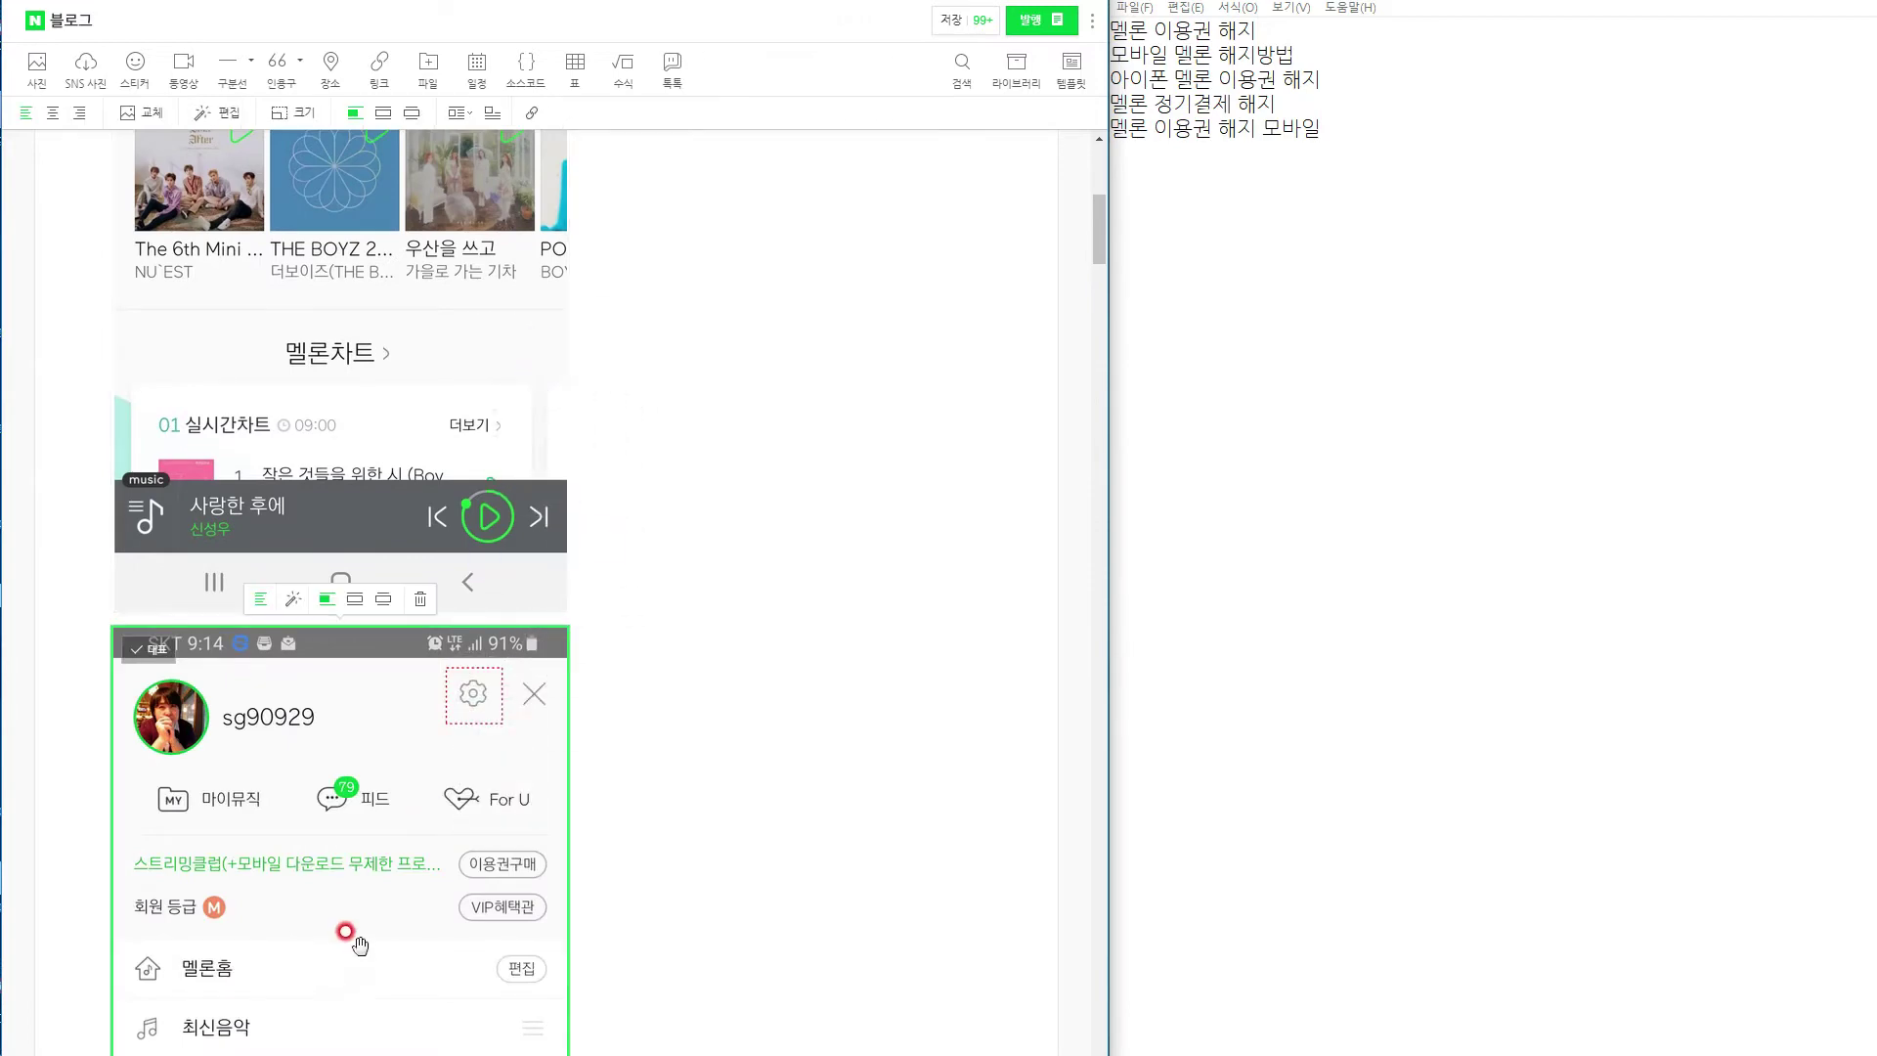
pyautogui.scroll(6, 305, 894)
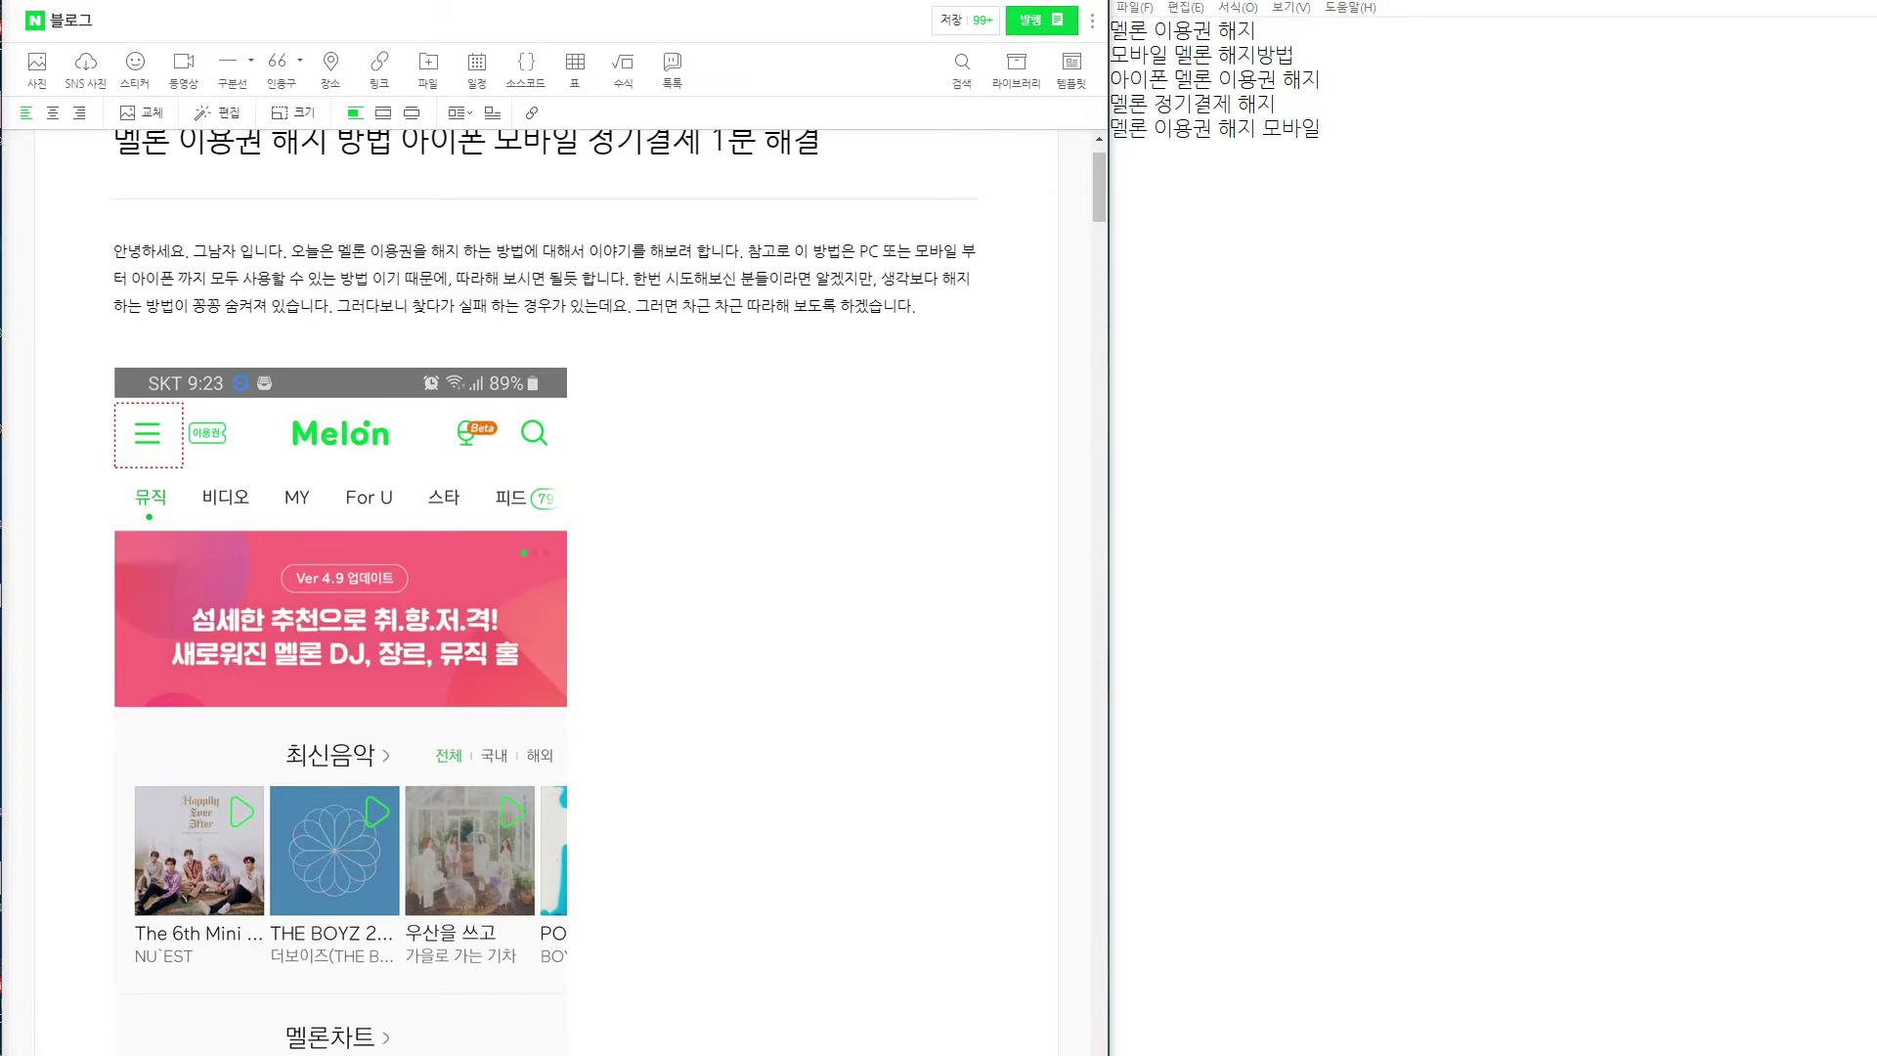
pyautogui.scroll(-5, 333, 606)
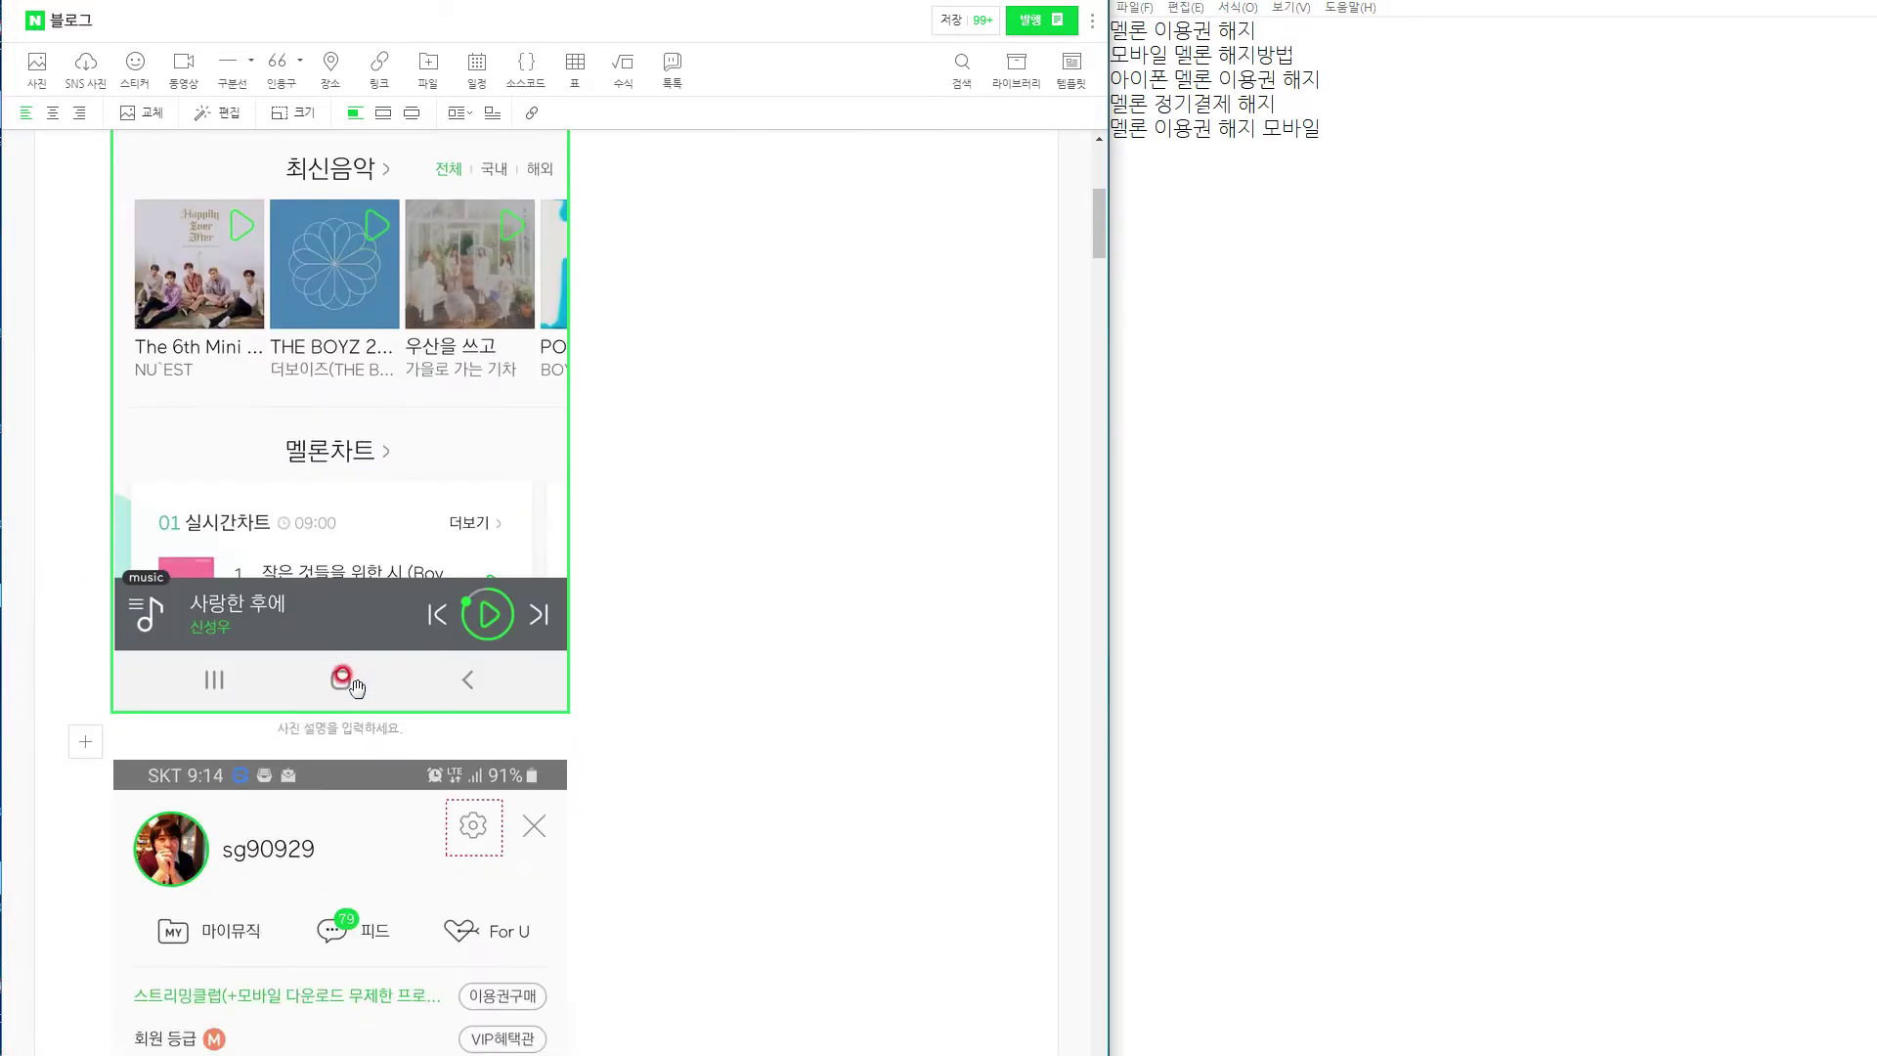
pyautogui.moveTo(347, 861)
pyautogui.mouseDown()
pyautogui.moveTo(603, 623)
pyautogui.moveTo(566, 544)
pyautogui.moveTo(235, 506)
pyautogui.moveTo(565, 581)
pyautogui.moveTo(611, 528)
pyautogui.moveTo(372, 867)
pyautogui.moveTo(342, 831)
pyautogui.mouseUp()
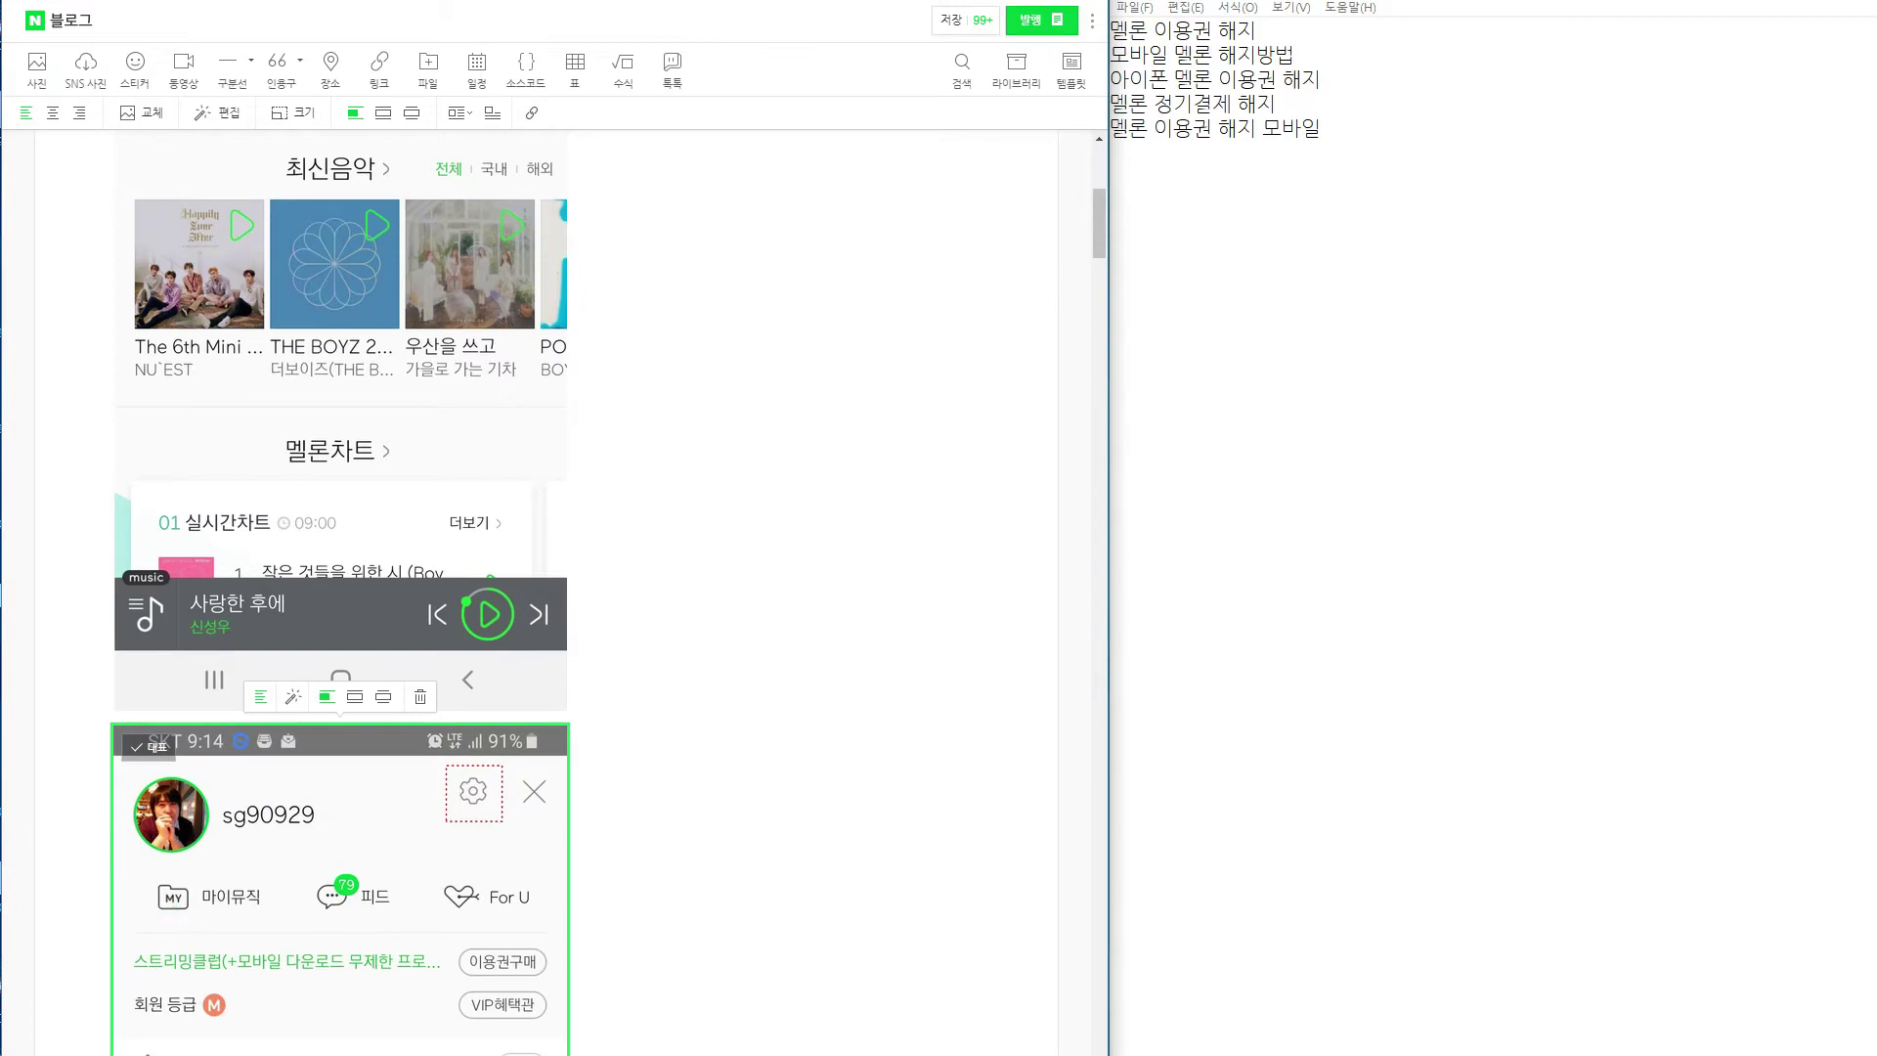
pyautogui.scroll(7, 626, 753)
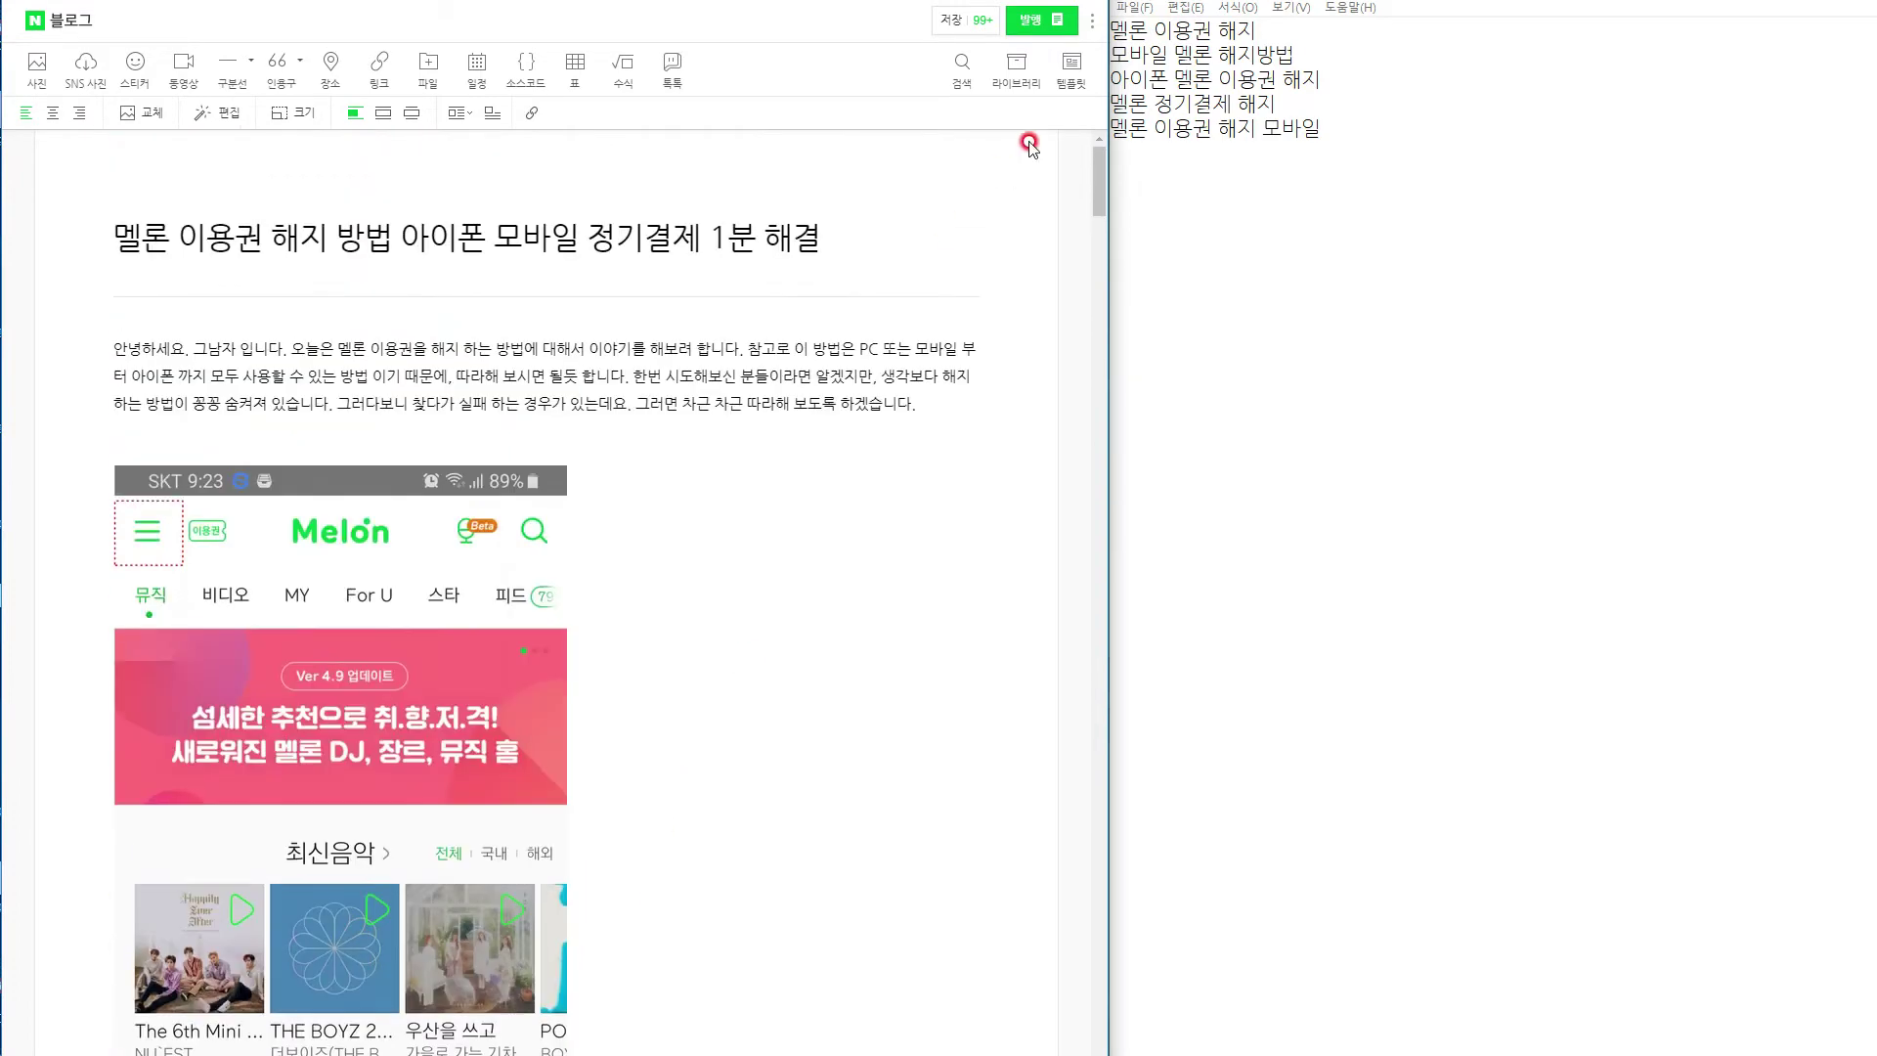
# Save the draft and open a new browser window on the left side of the screen.
pyautogui.click(948, 20)
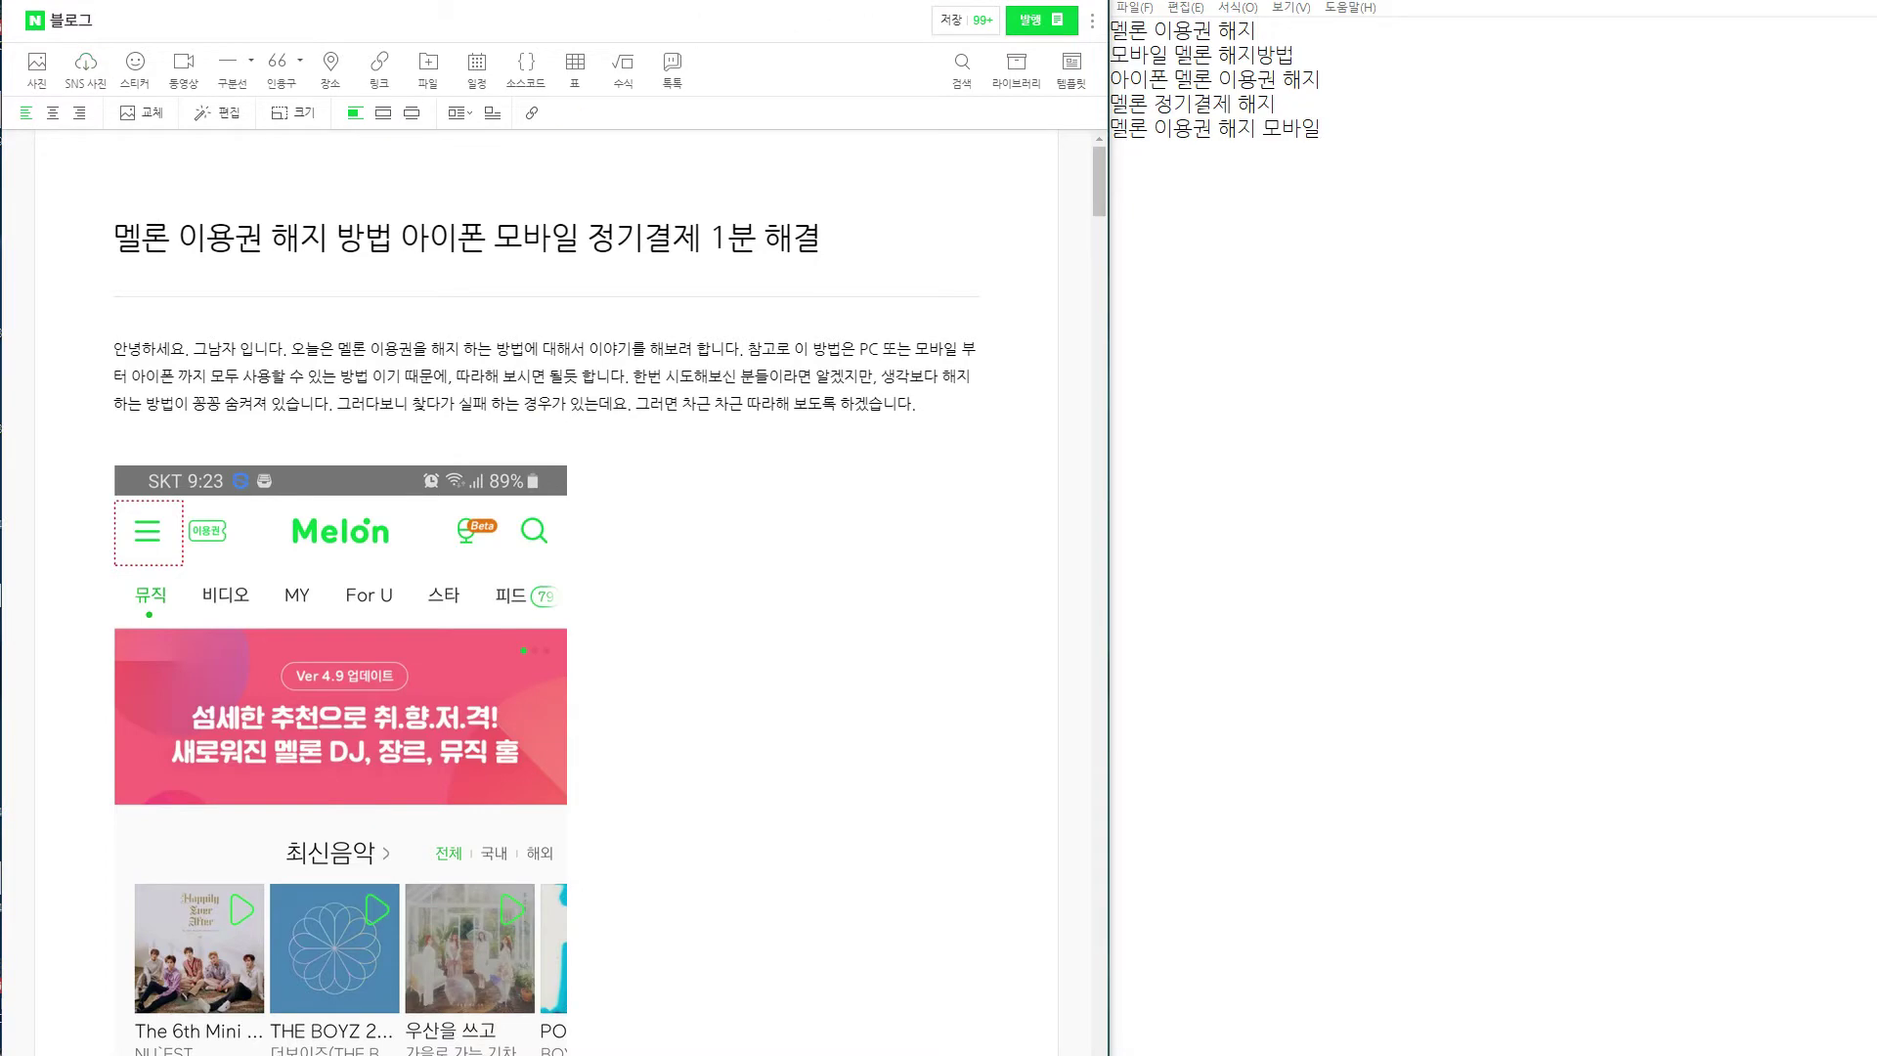
pyautogui.hotkey('ctrl', 'n')
pyautogui.moveTo(733, 0); pyautogui.dragTo(553, 0)
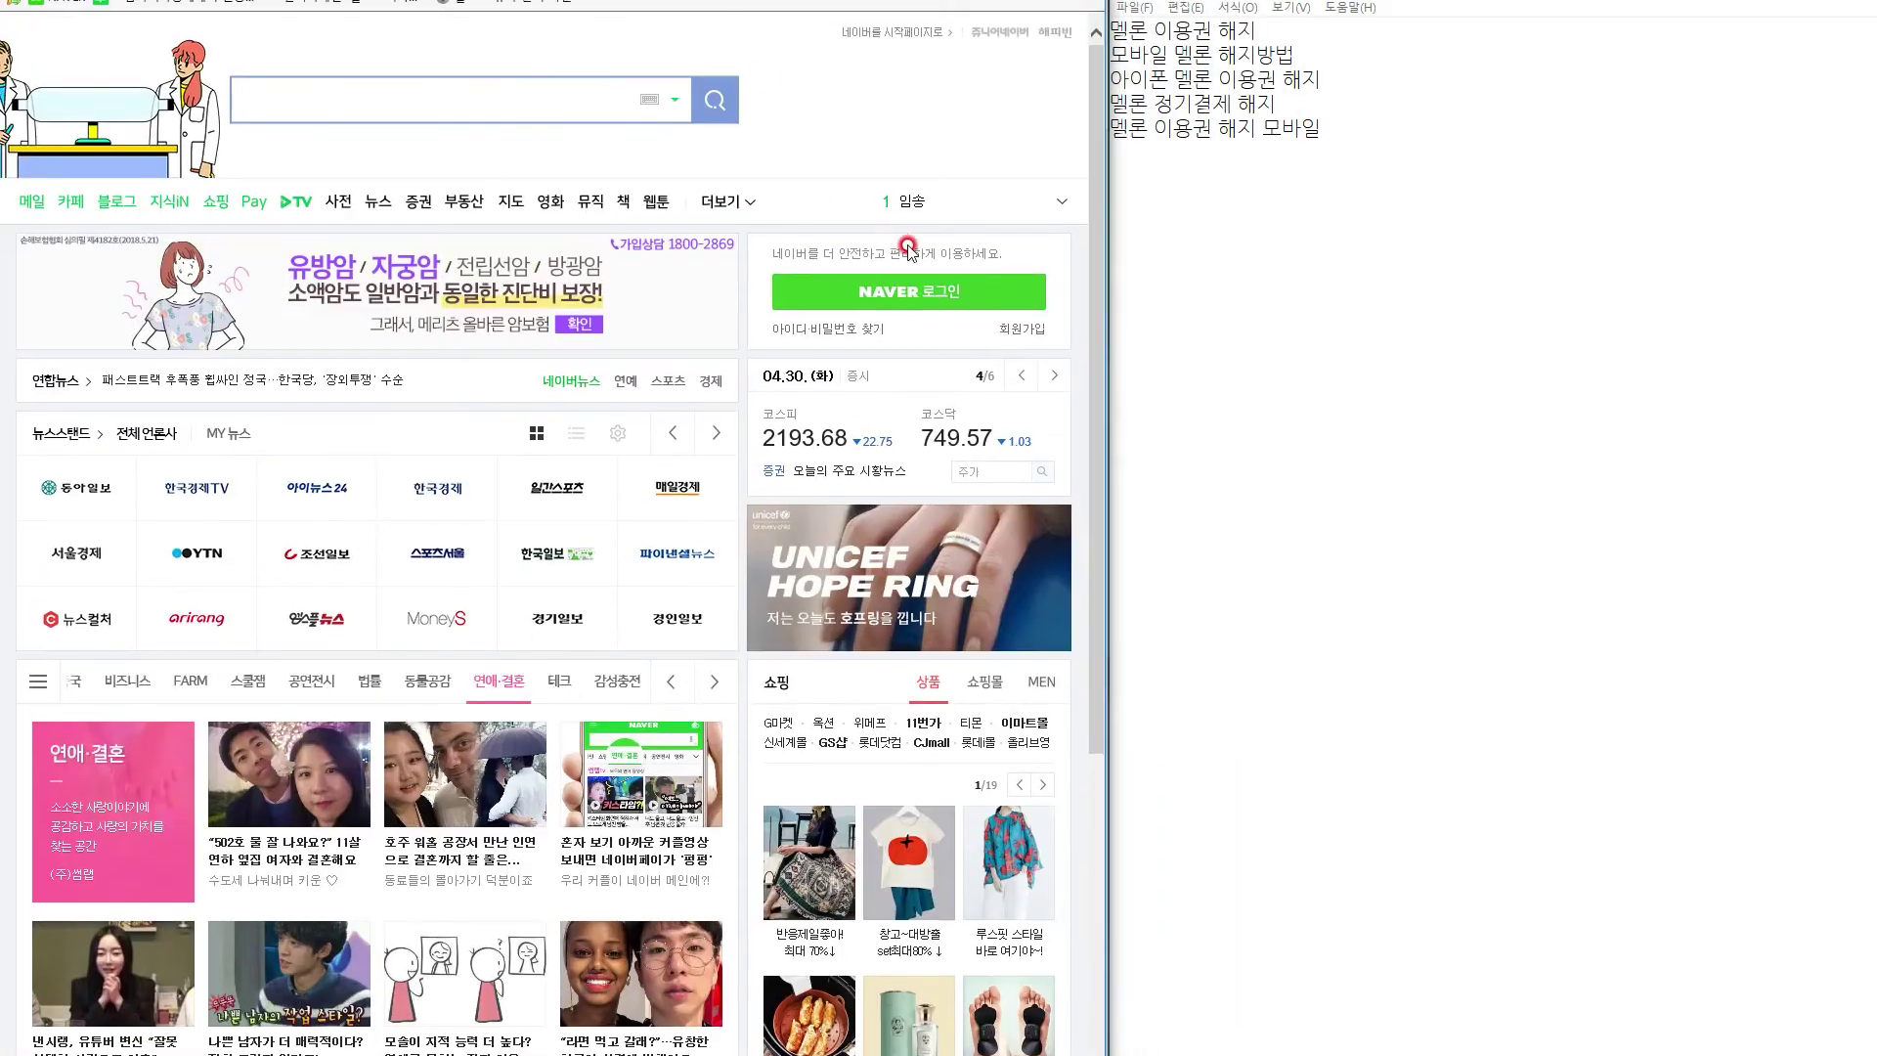
# Sign in with the Naver account ID and password, keeping OTP verification on, and enter the OTP code.
pyautogui.click(912, 304)
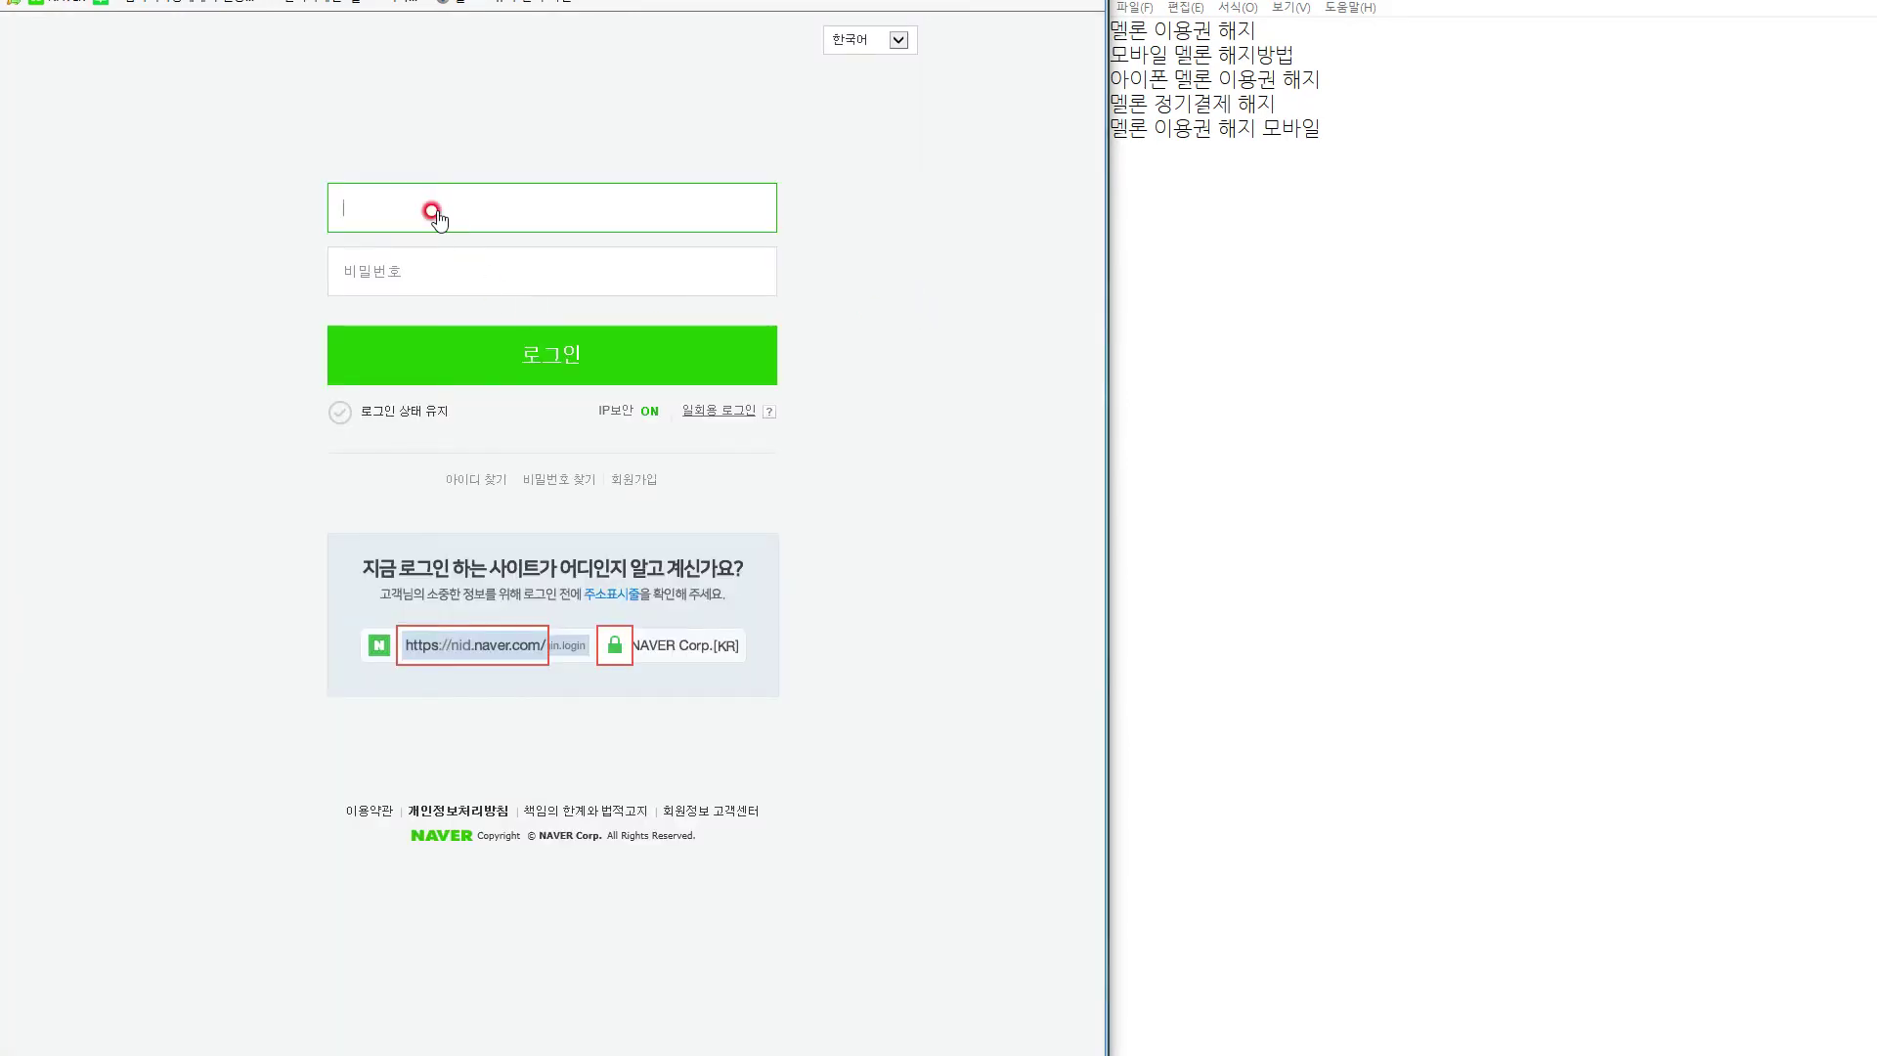
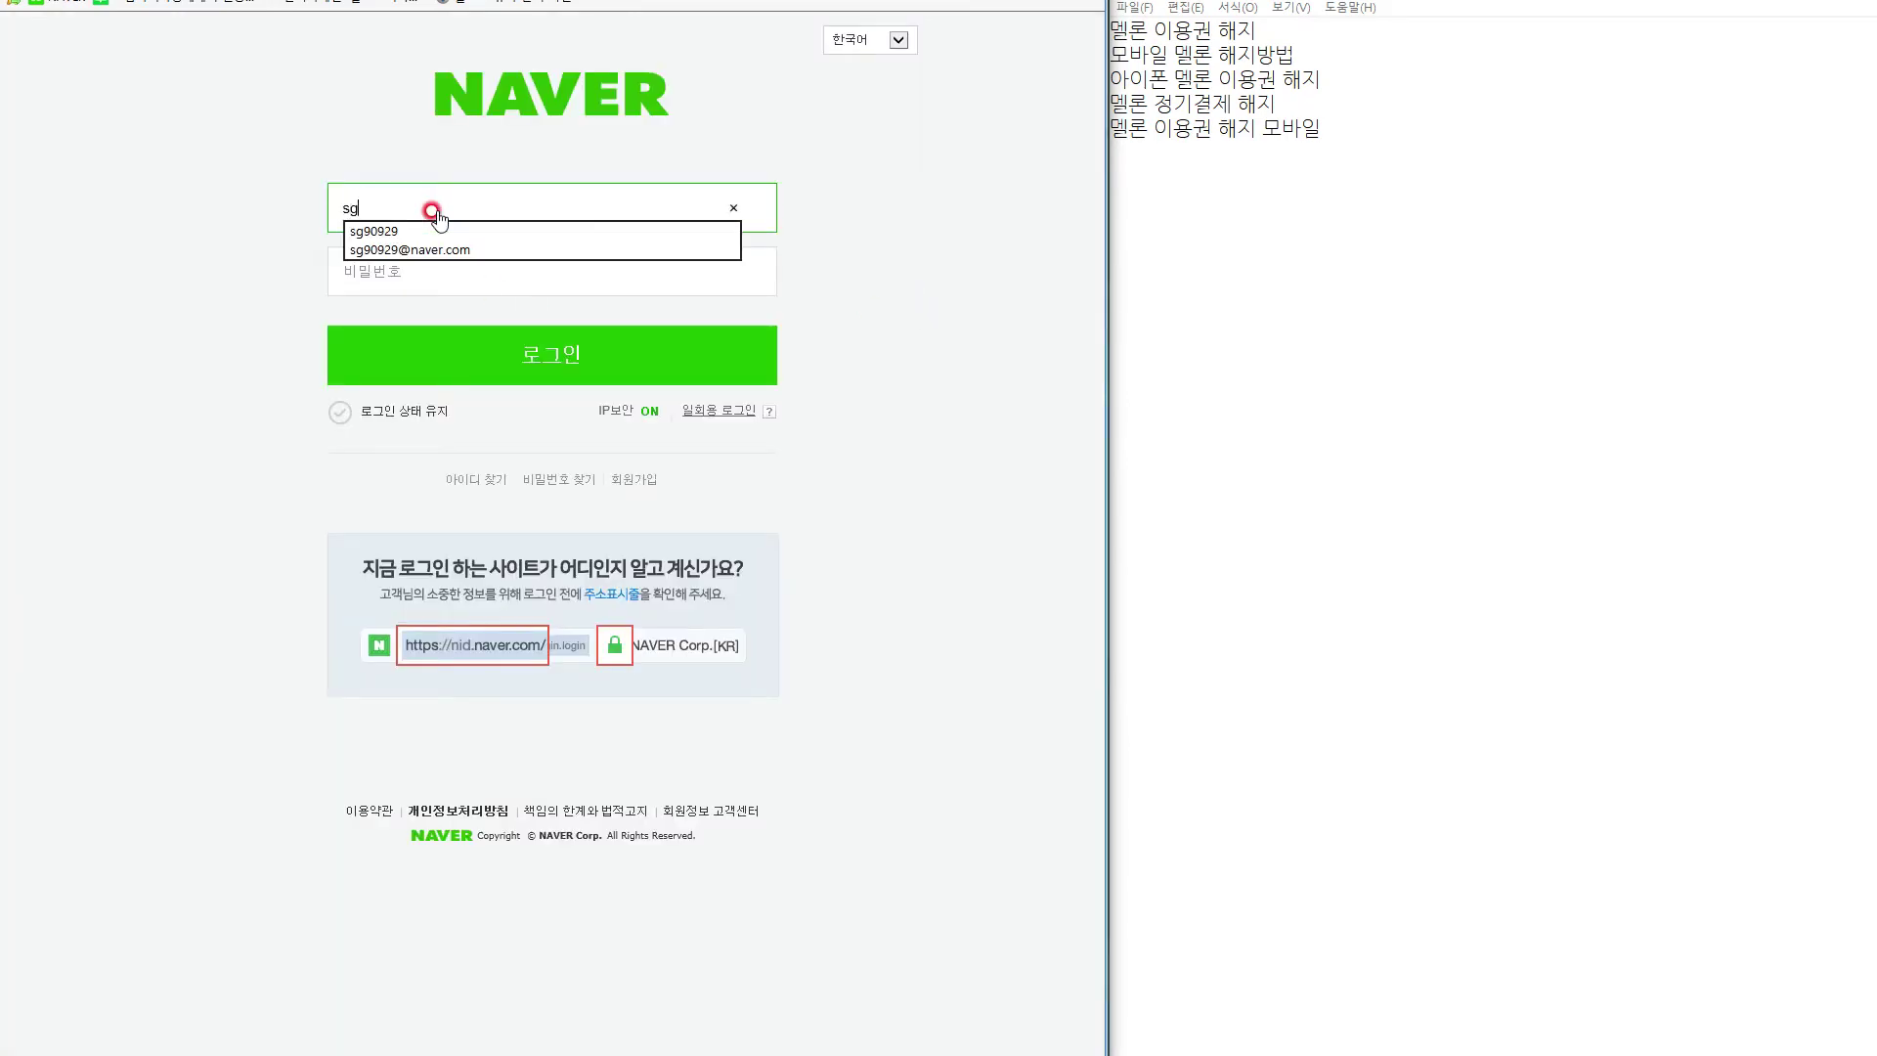
pyautogui.press('Tab')
pyautogui.write('s')
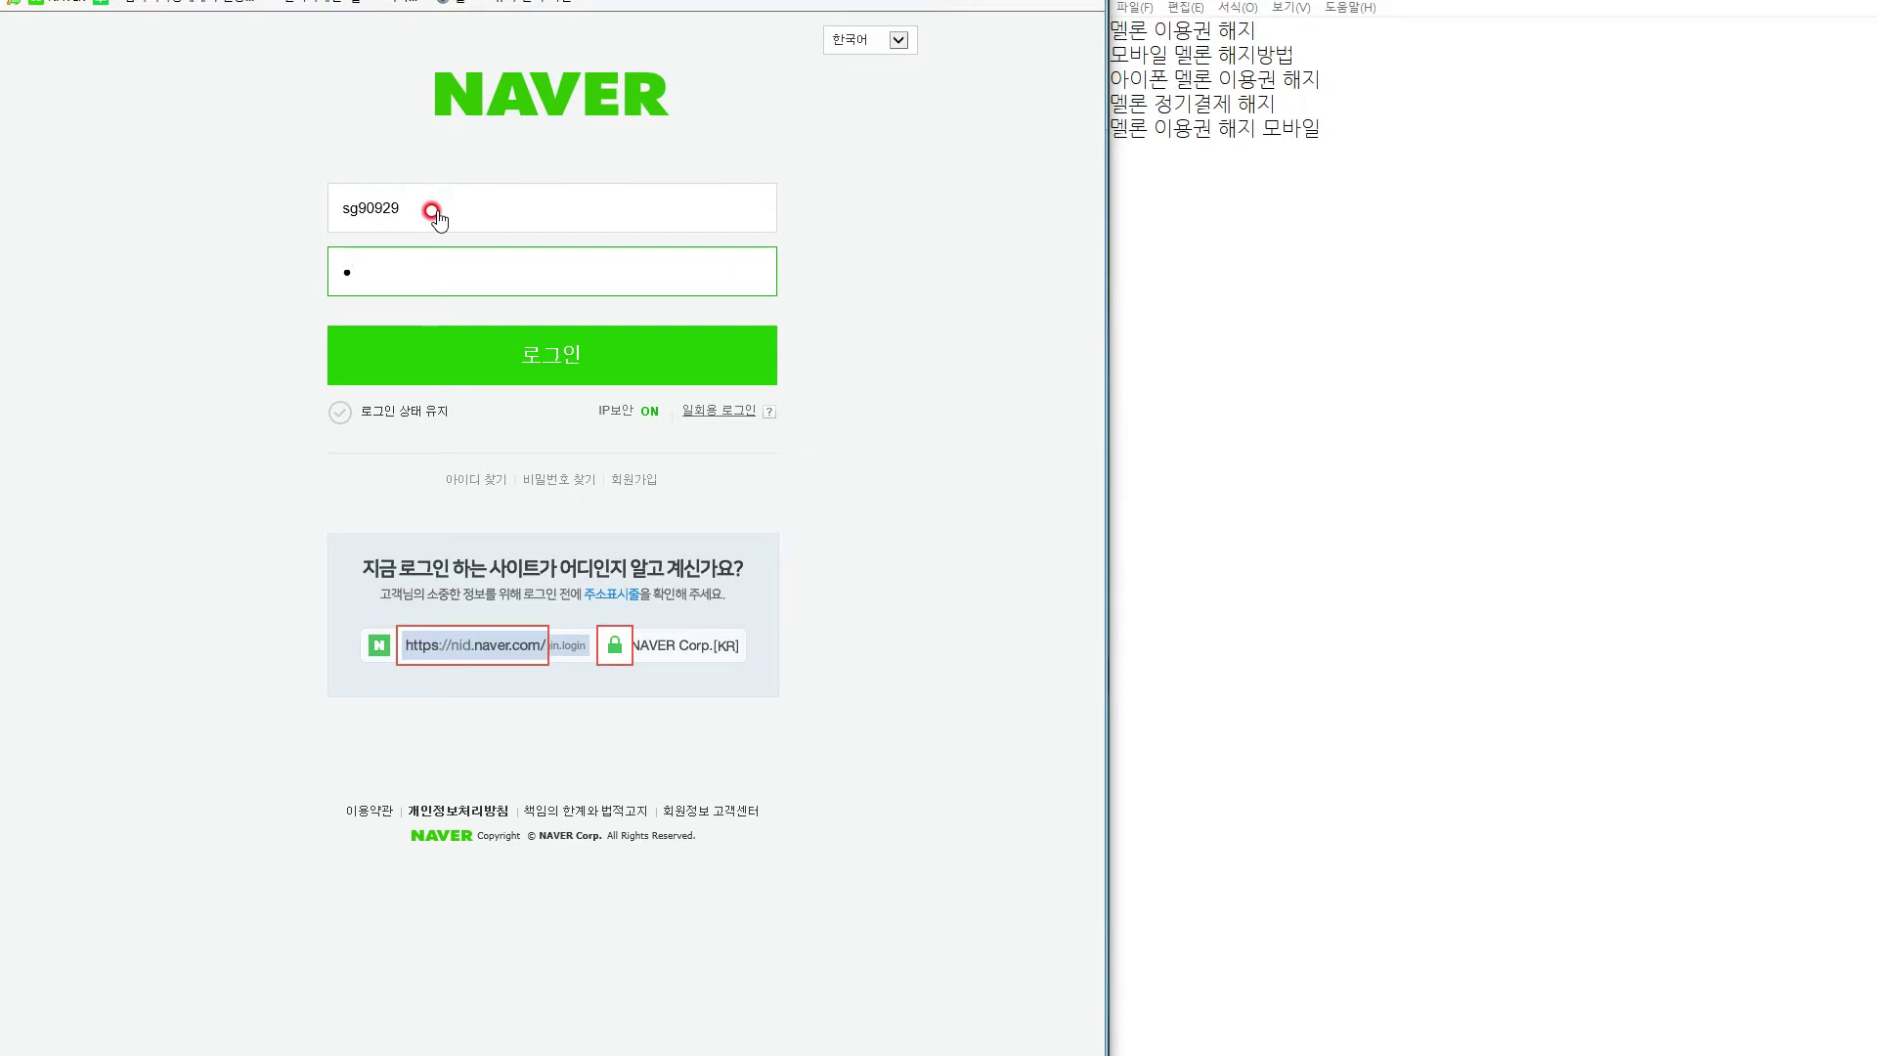
pyautogui.write('*********')
pyautogui.press('Return')
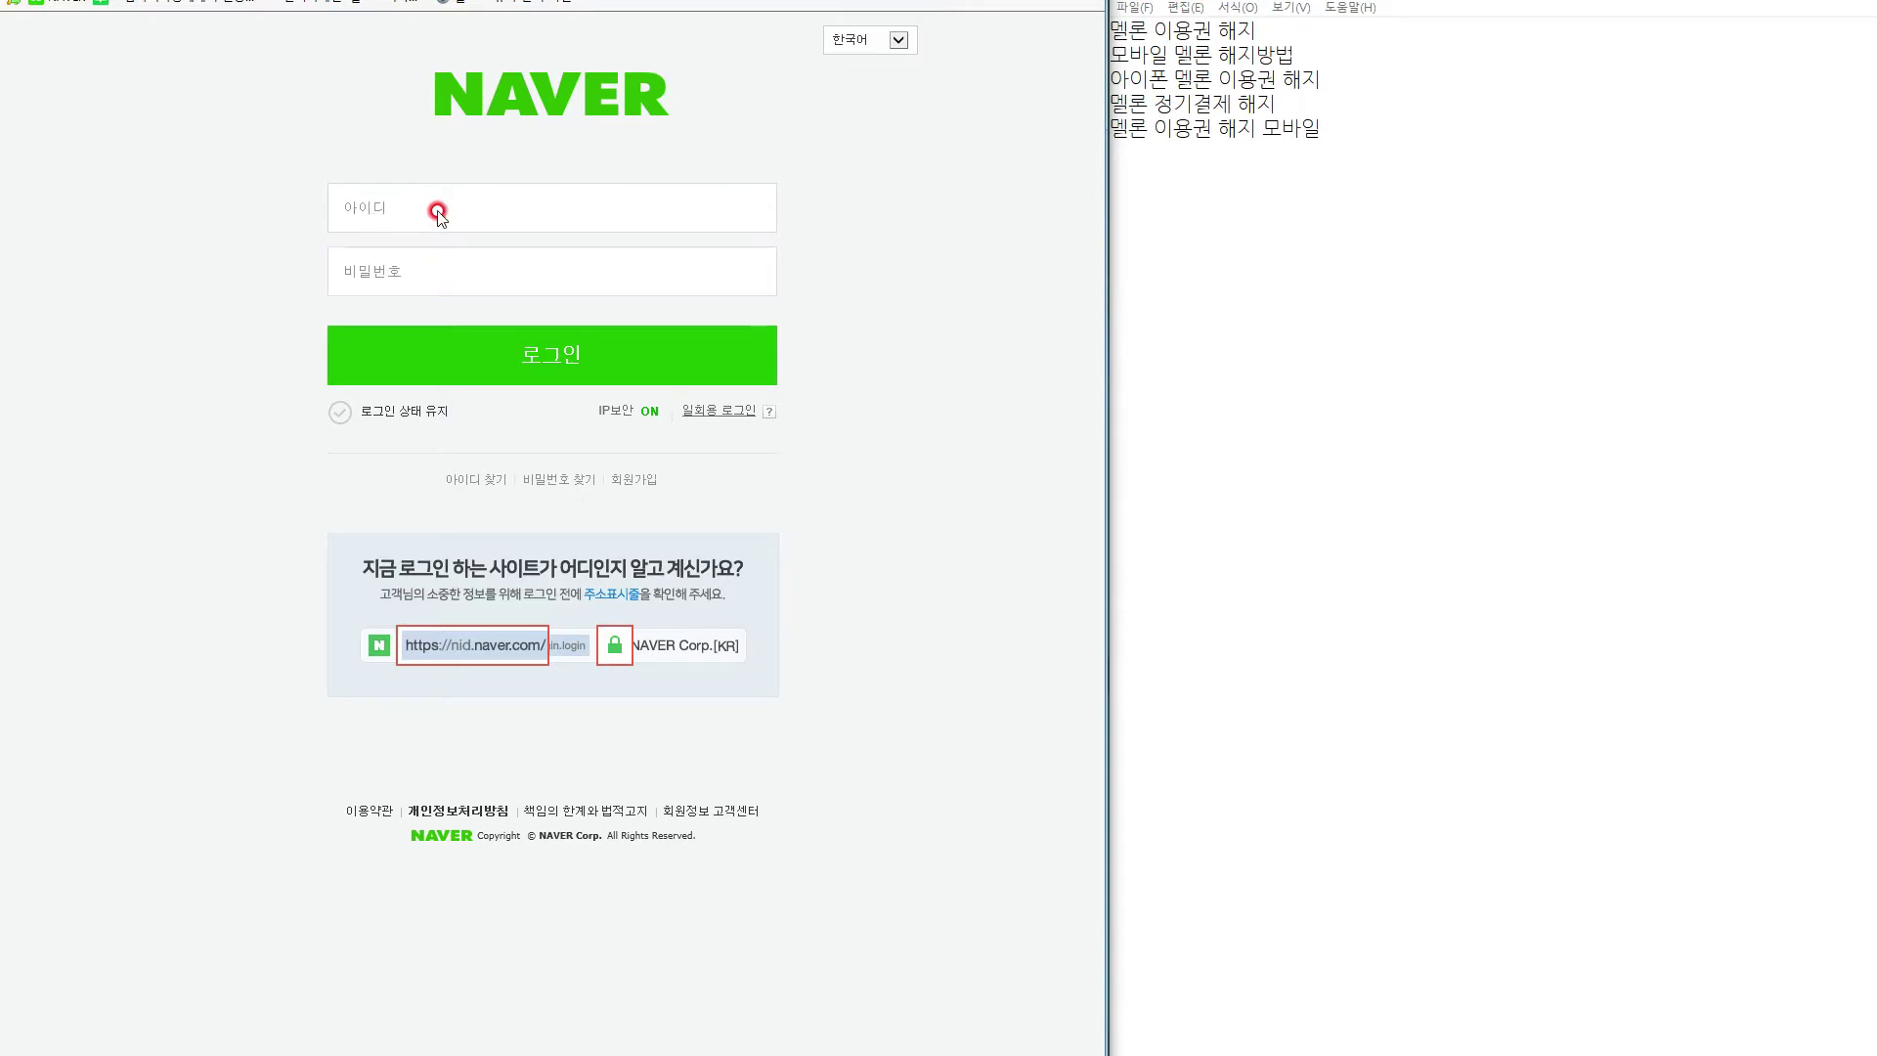
pyautogui.click(339, 361)
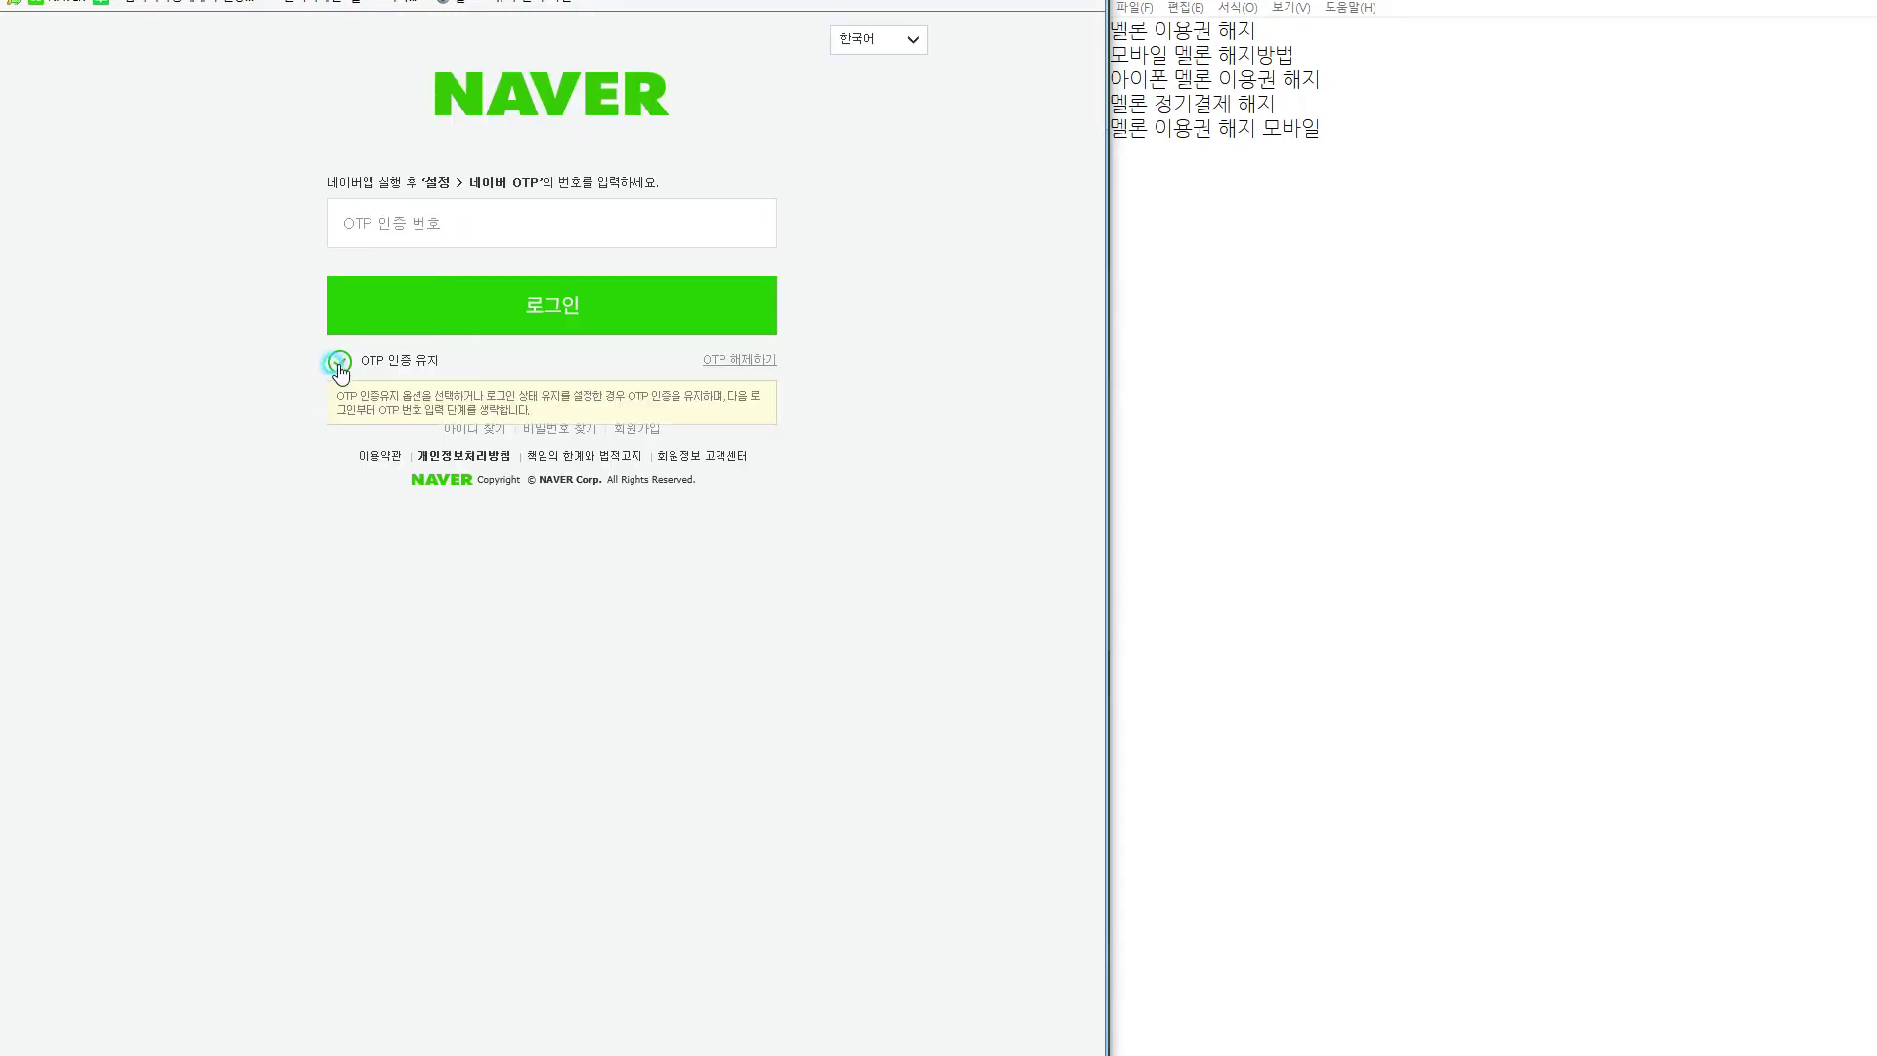
pyautogui.click(415, 221)
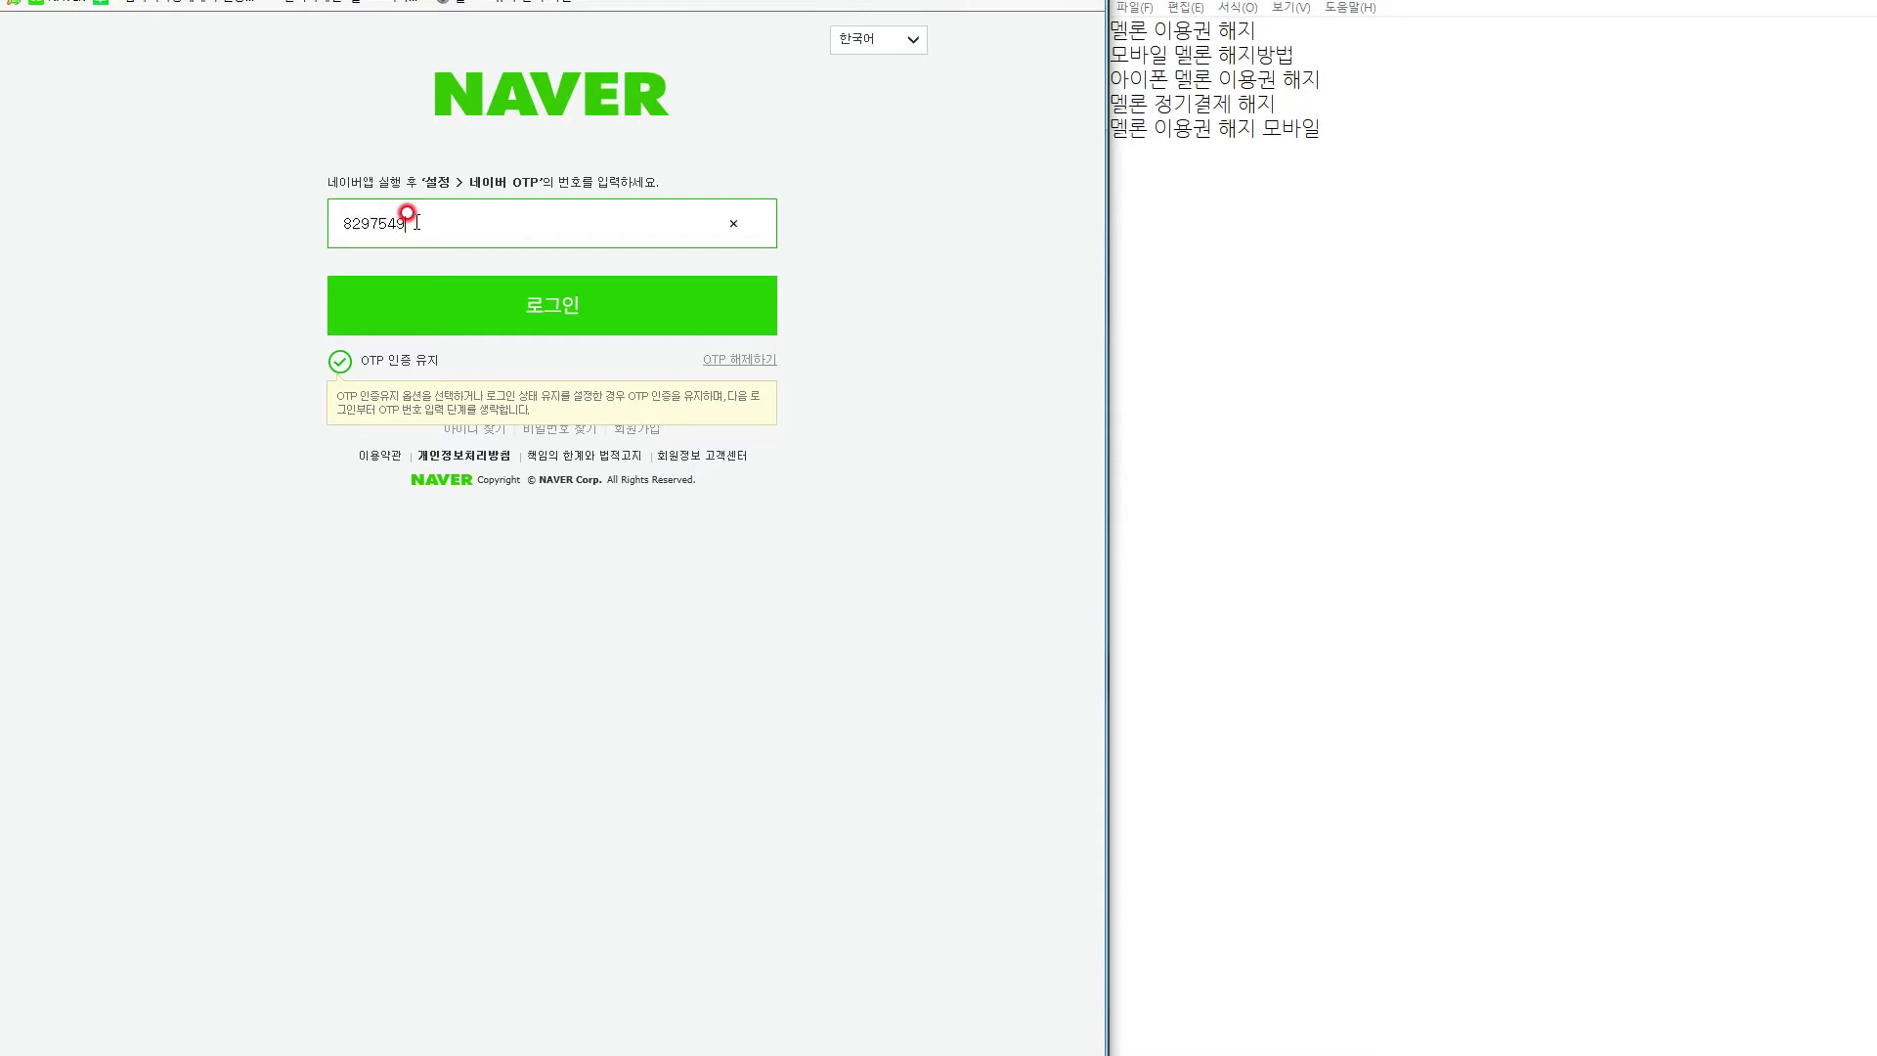
pyautogui.click(453, 305)
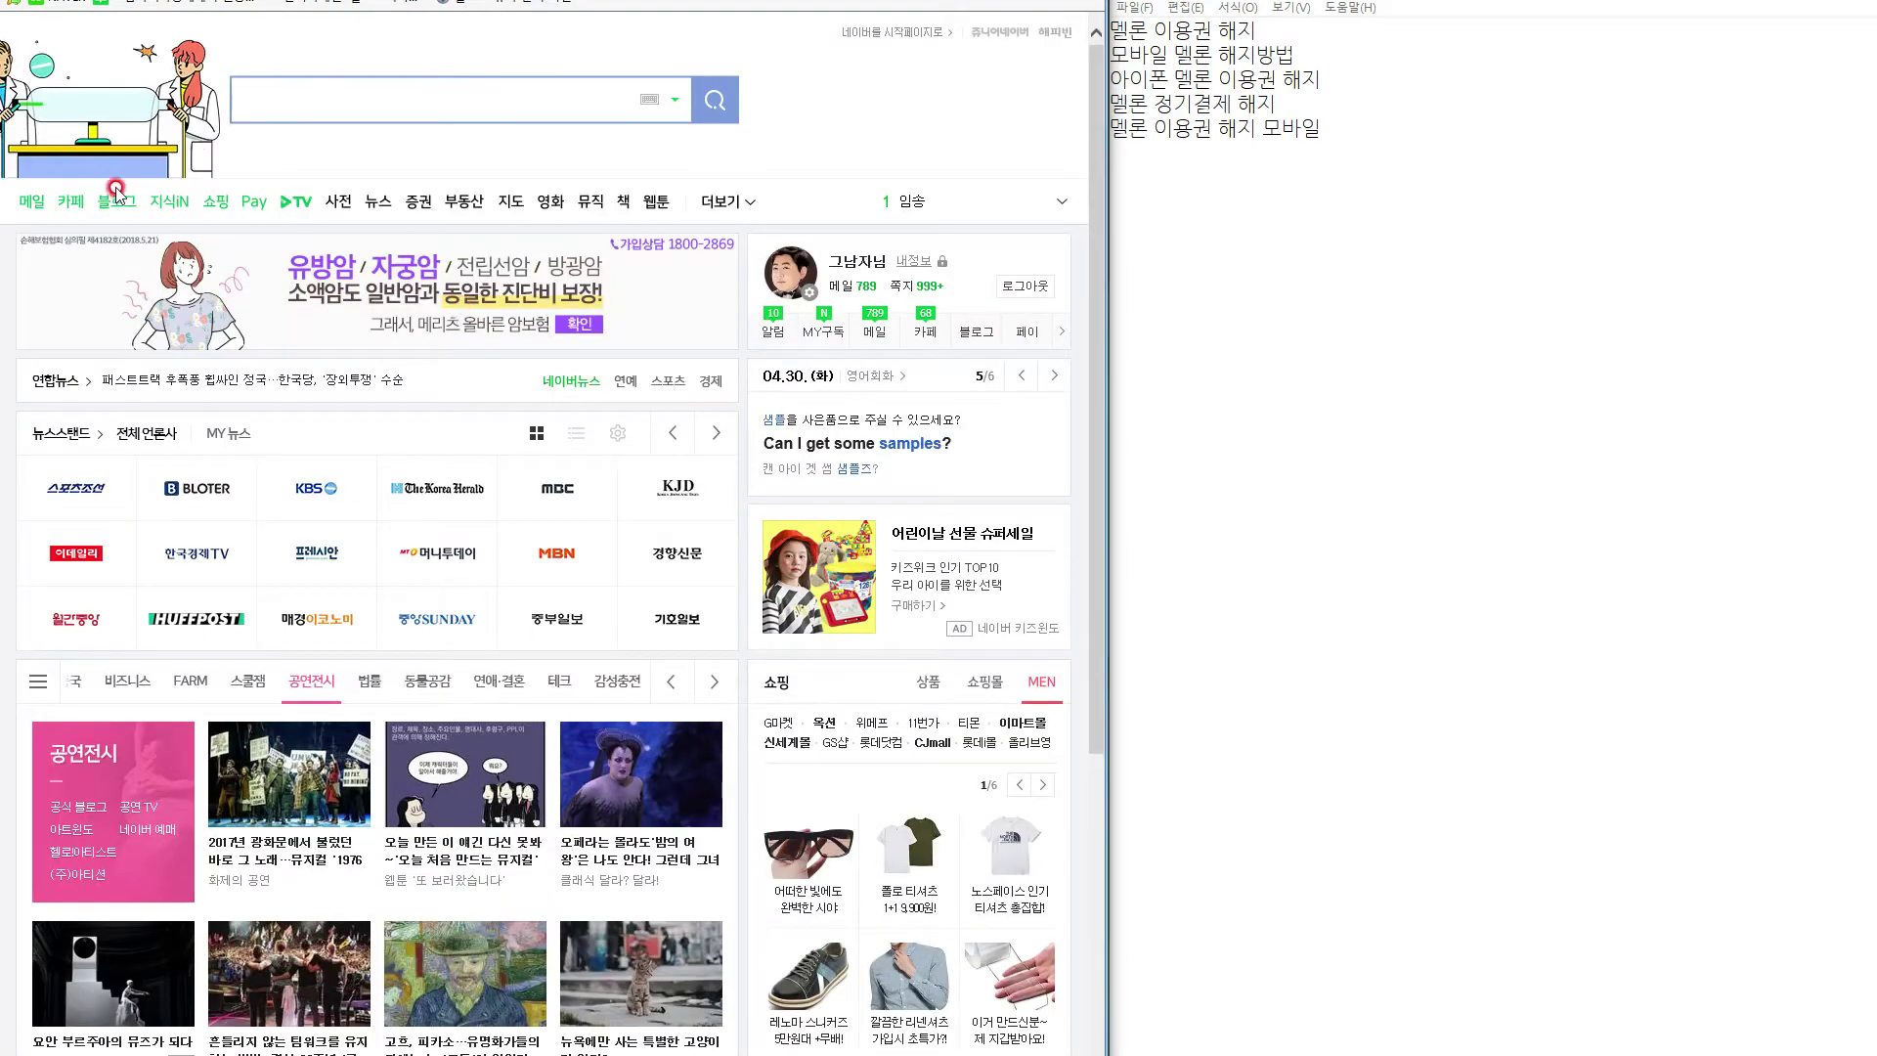
# Go to Blog, then My Blog, start a post in SmartEditor ONE, and open the 125-post drafts list.
pyautogui.click(117, 202)
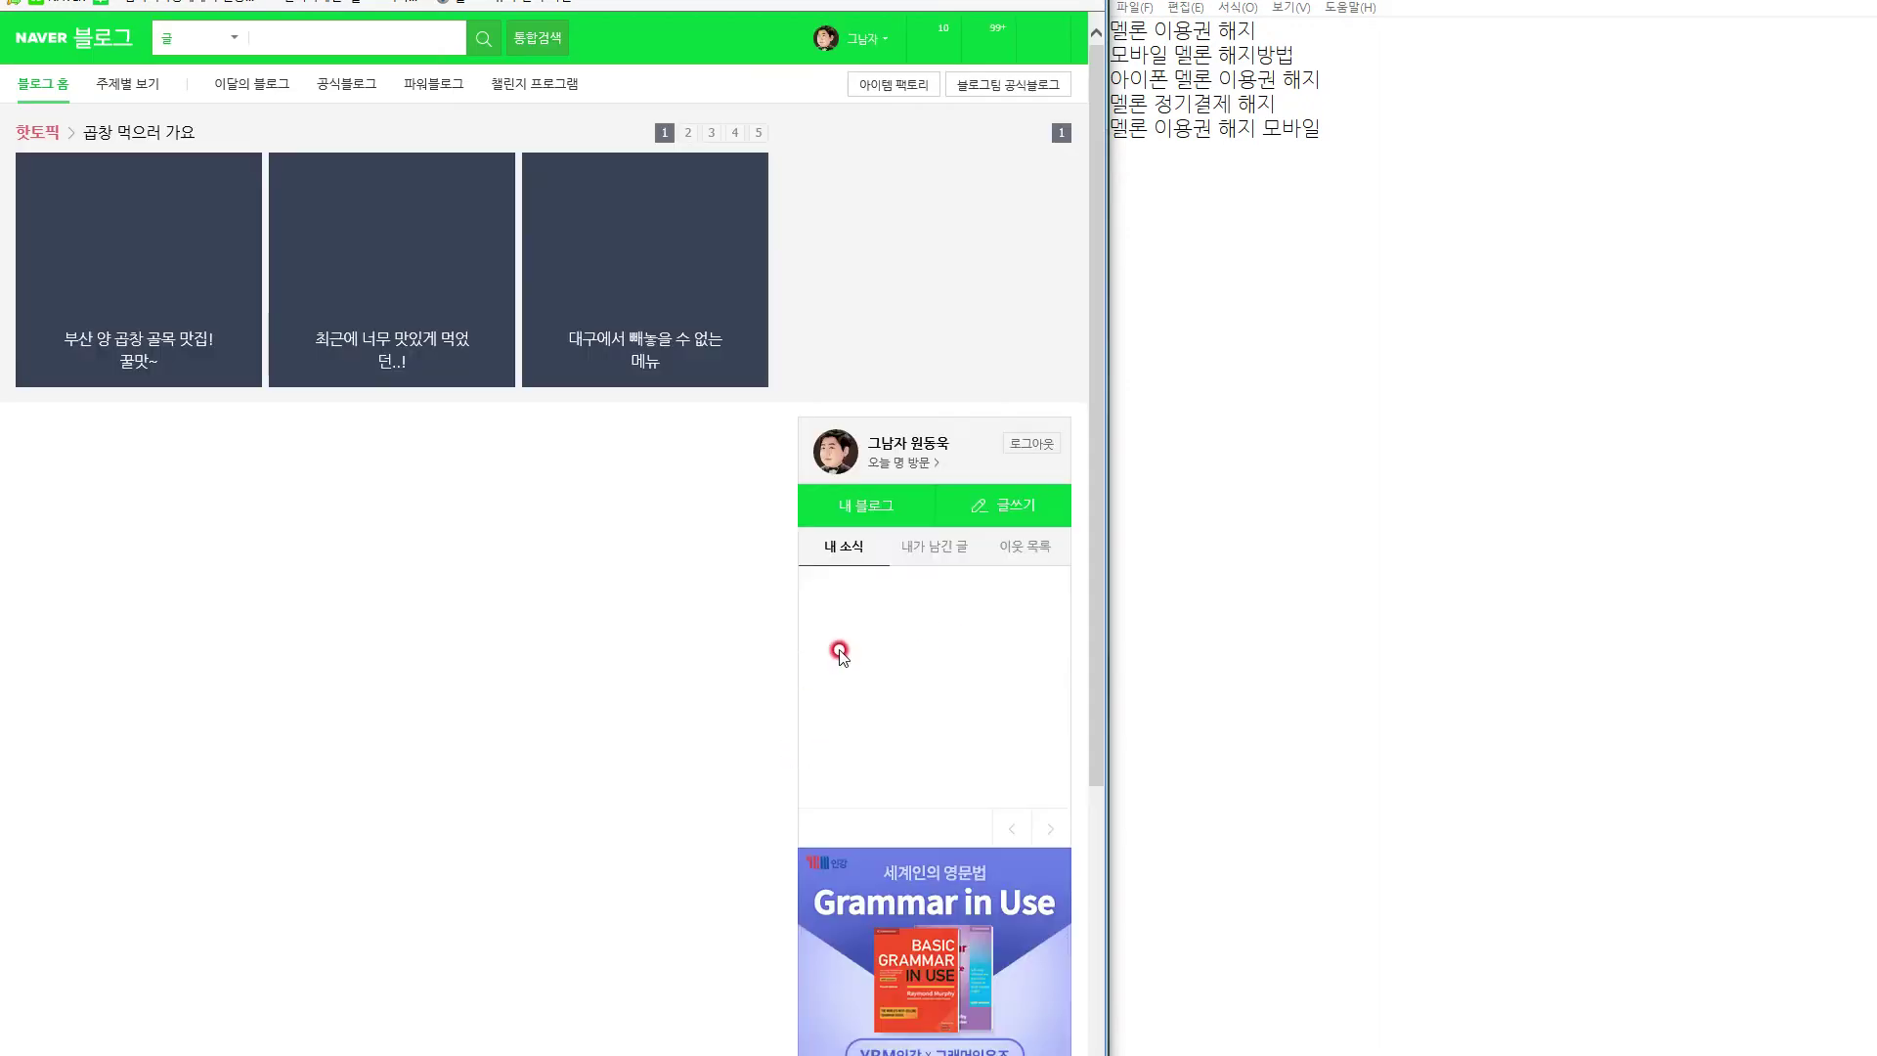
pyautogui.click(850, 516)
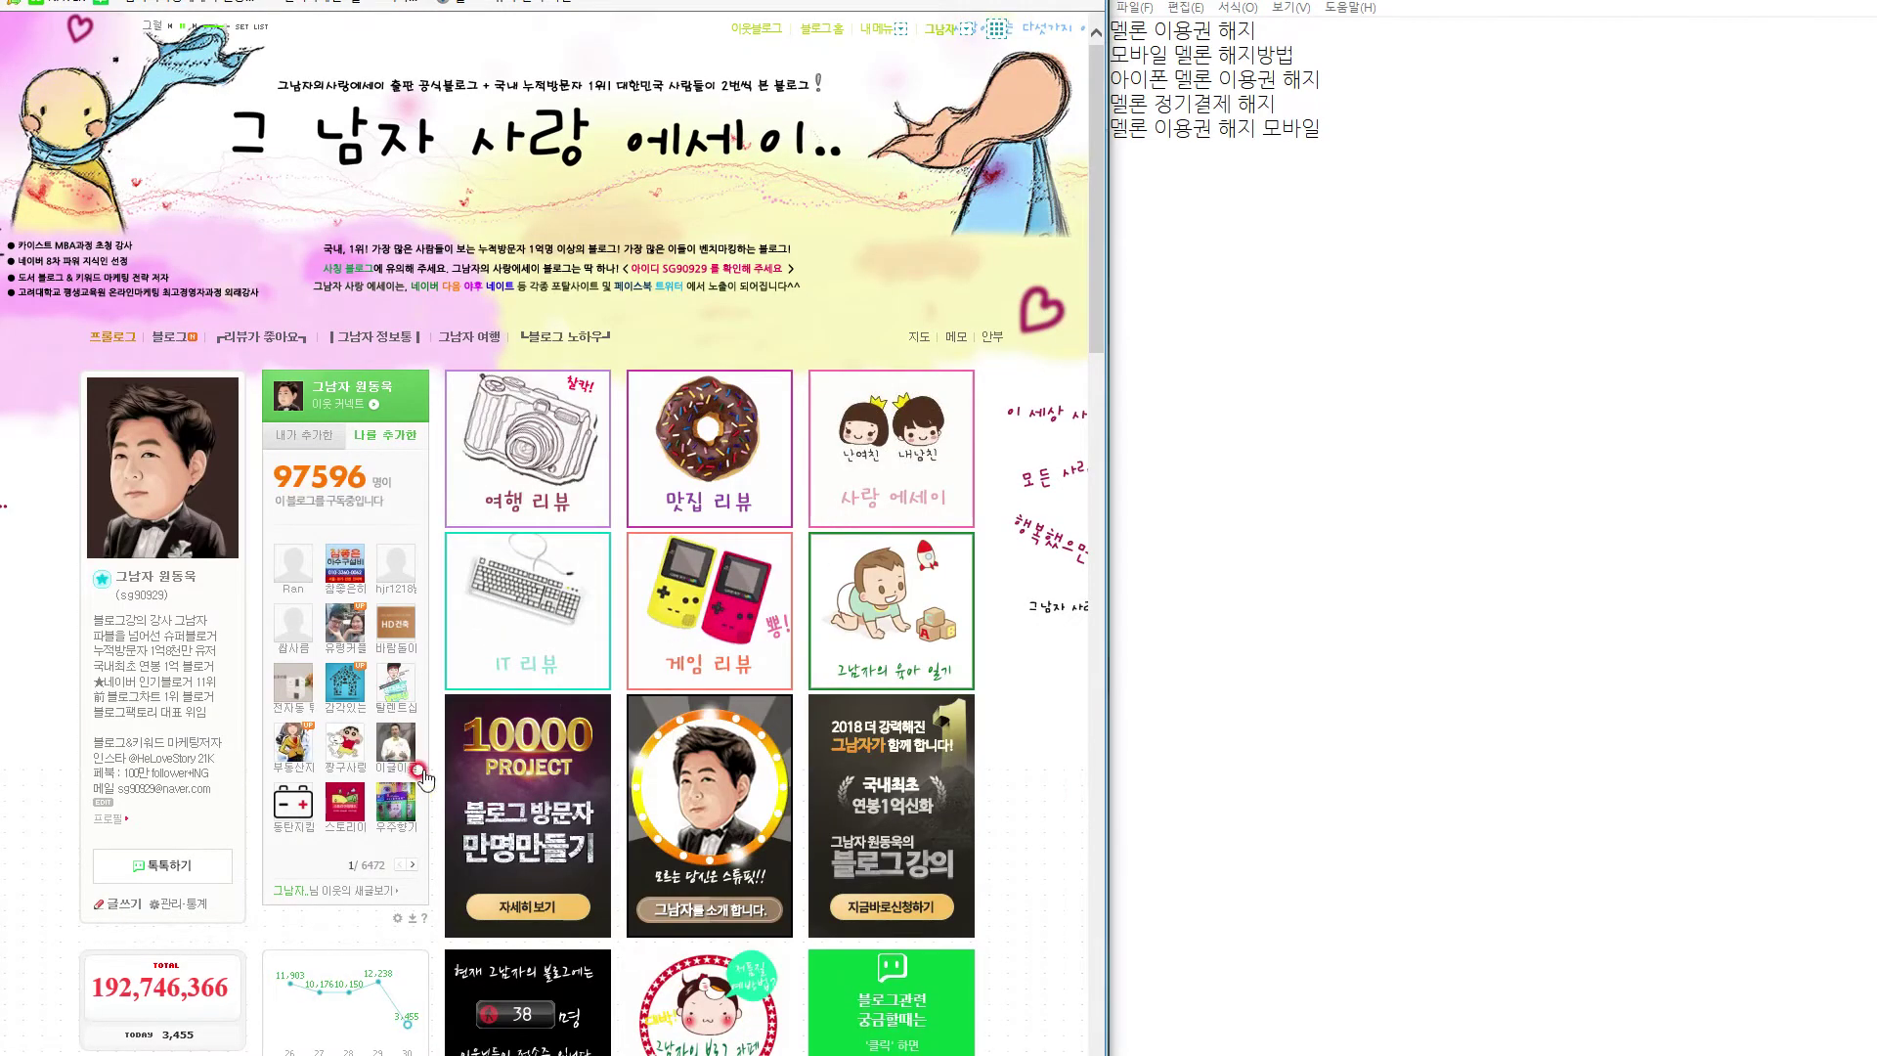
pyautogui.click(116, 906)
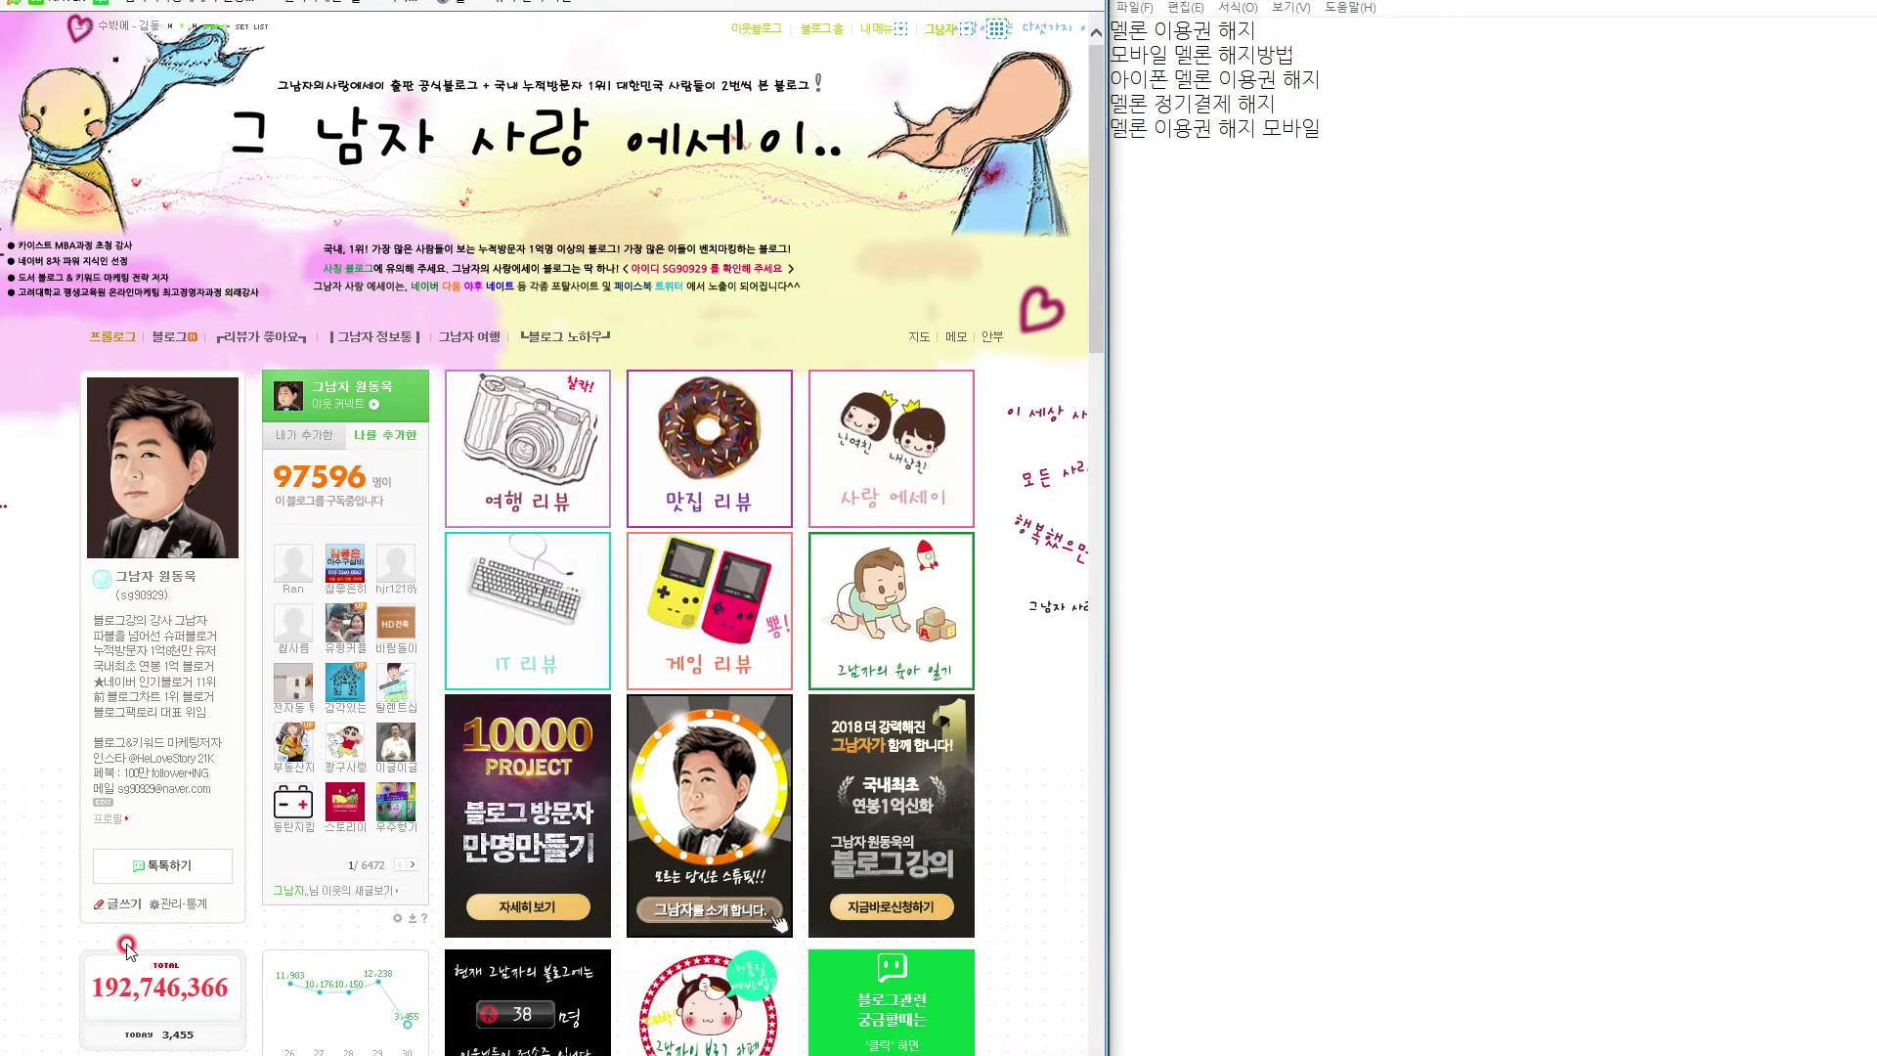
pyautogui.click(119, 902)
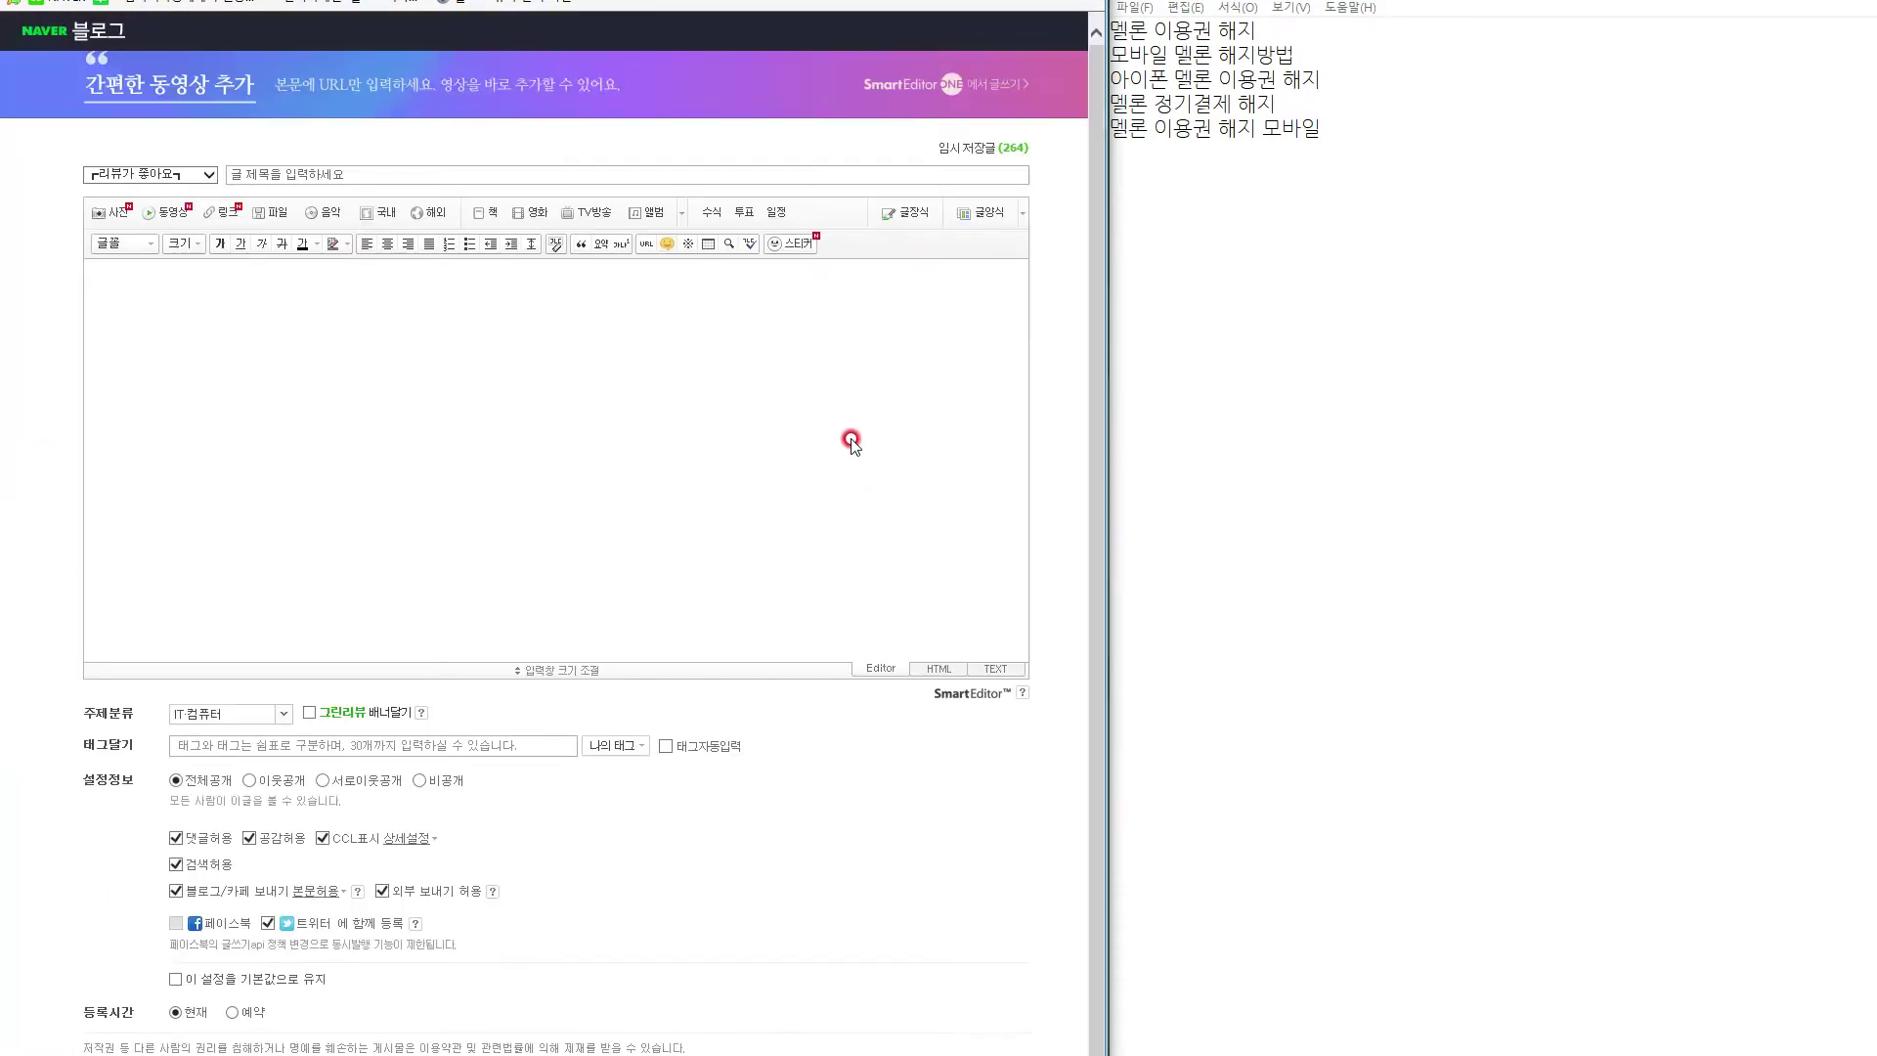
pyautogui.click(888, 97)
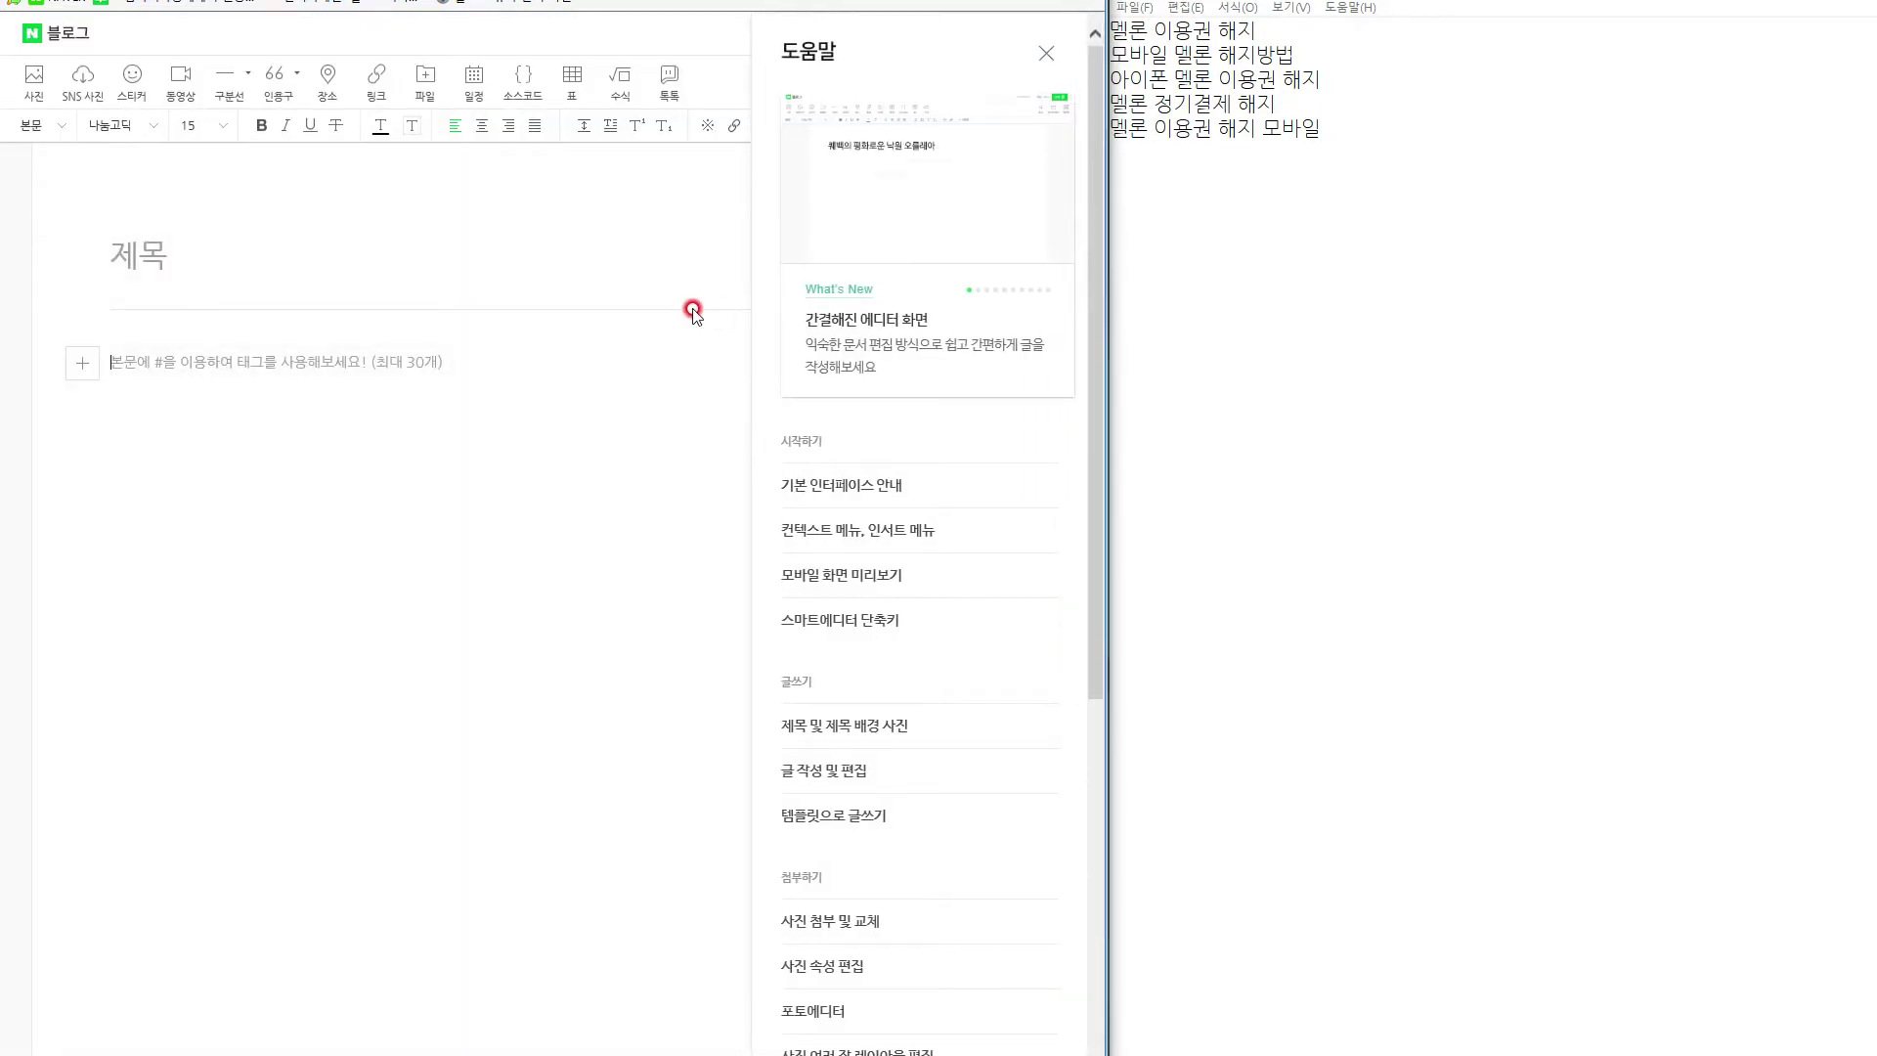
pyautogui.click(1044, 54)
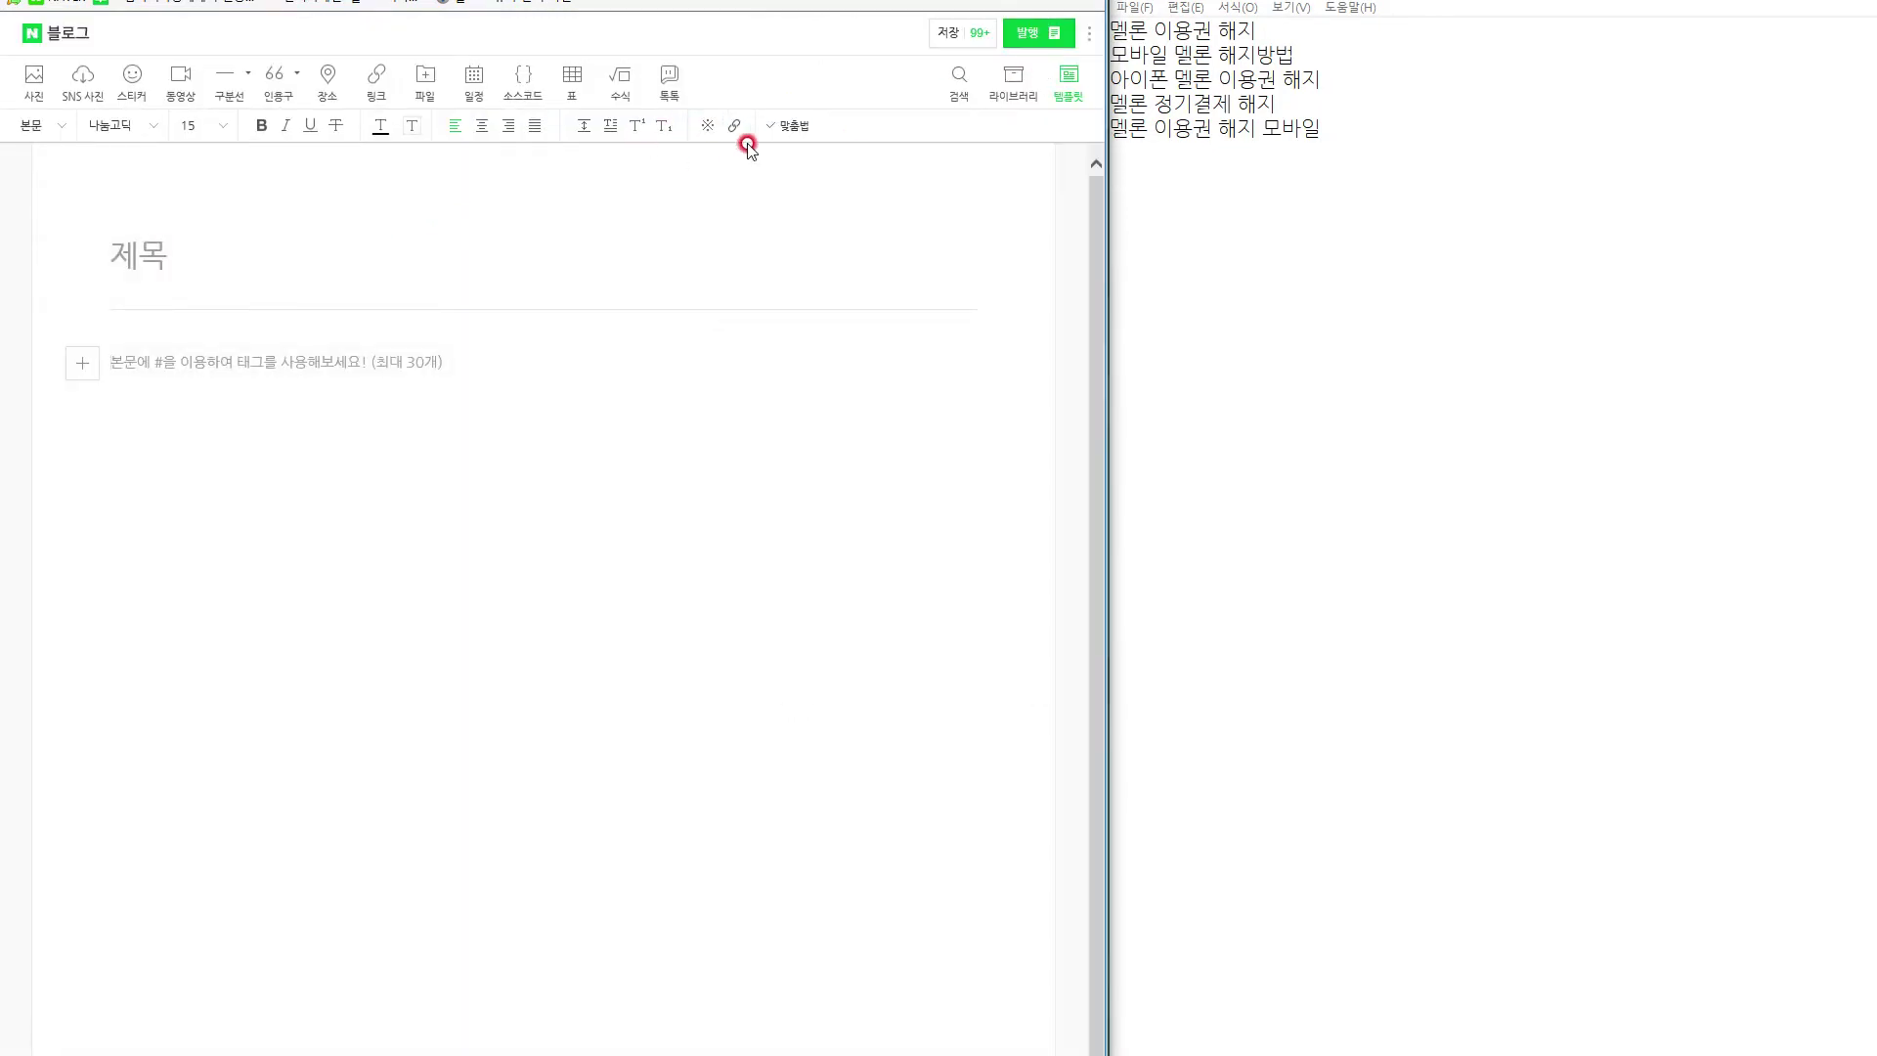
pyautogui.click(979, 34)
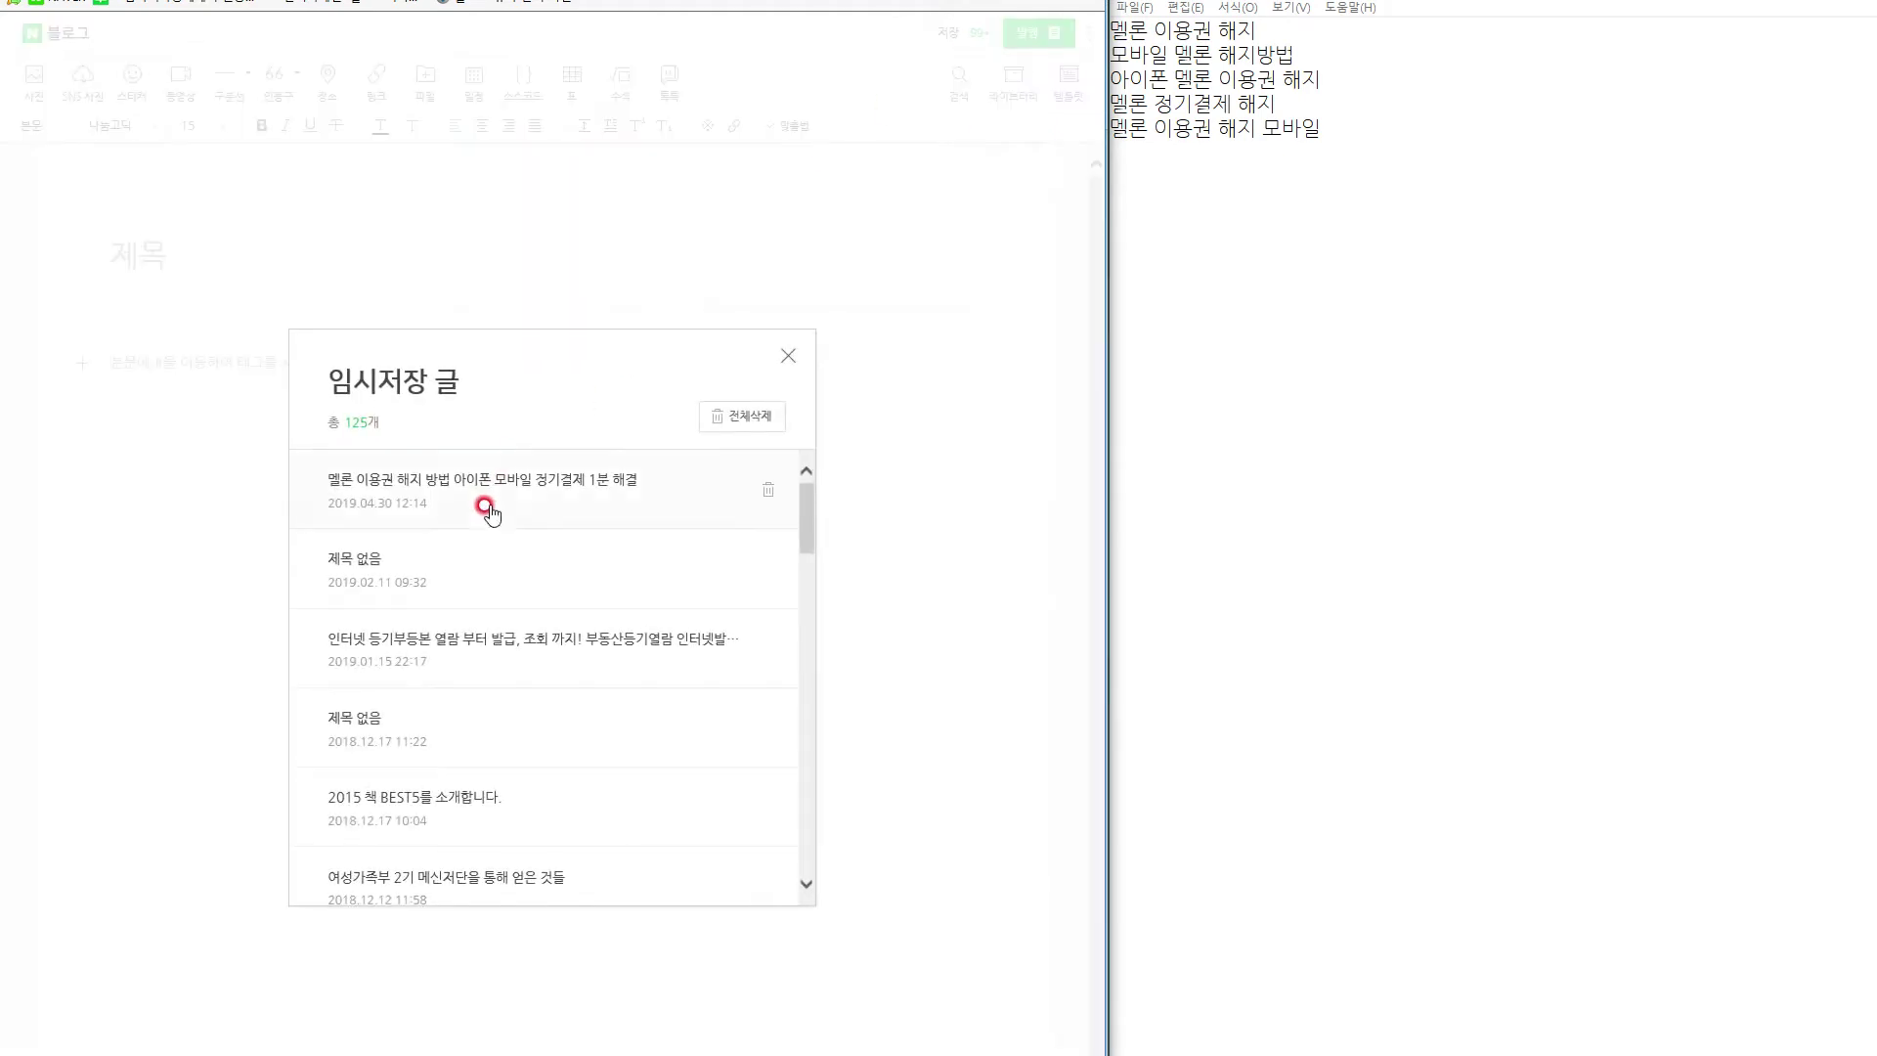
# Load the Melon cancellation draft, set the profile-menu screenshot beside the home screenshot, and remove the blank line.
pyautogui.click(476, 486)
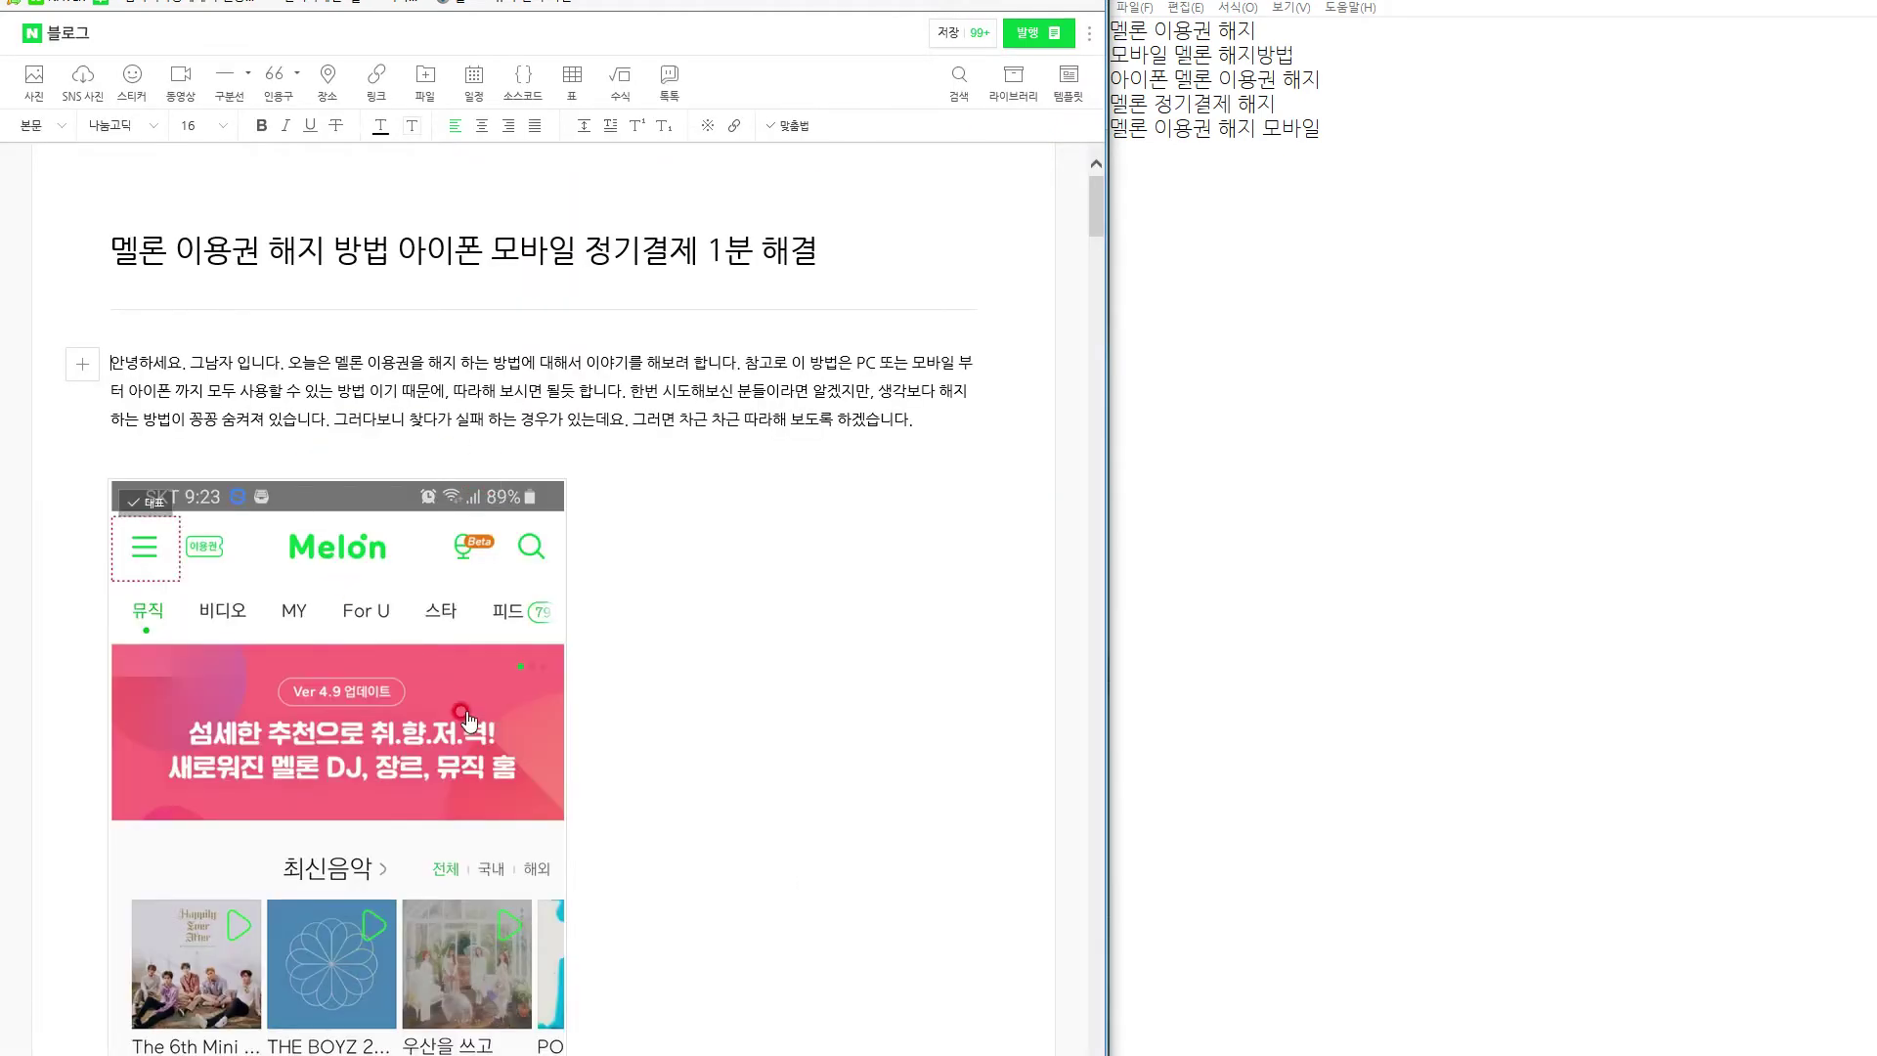
pyautogui.scroll(-5, 456, 689)
pyautogui.click(457, 689)
pyautogui.scroll(8, 440, 773)
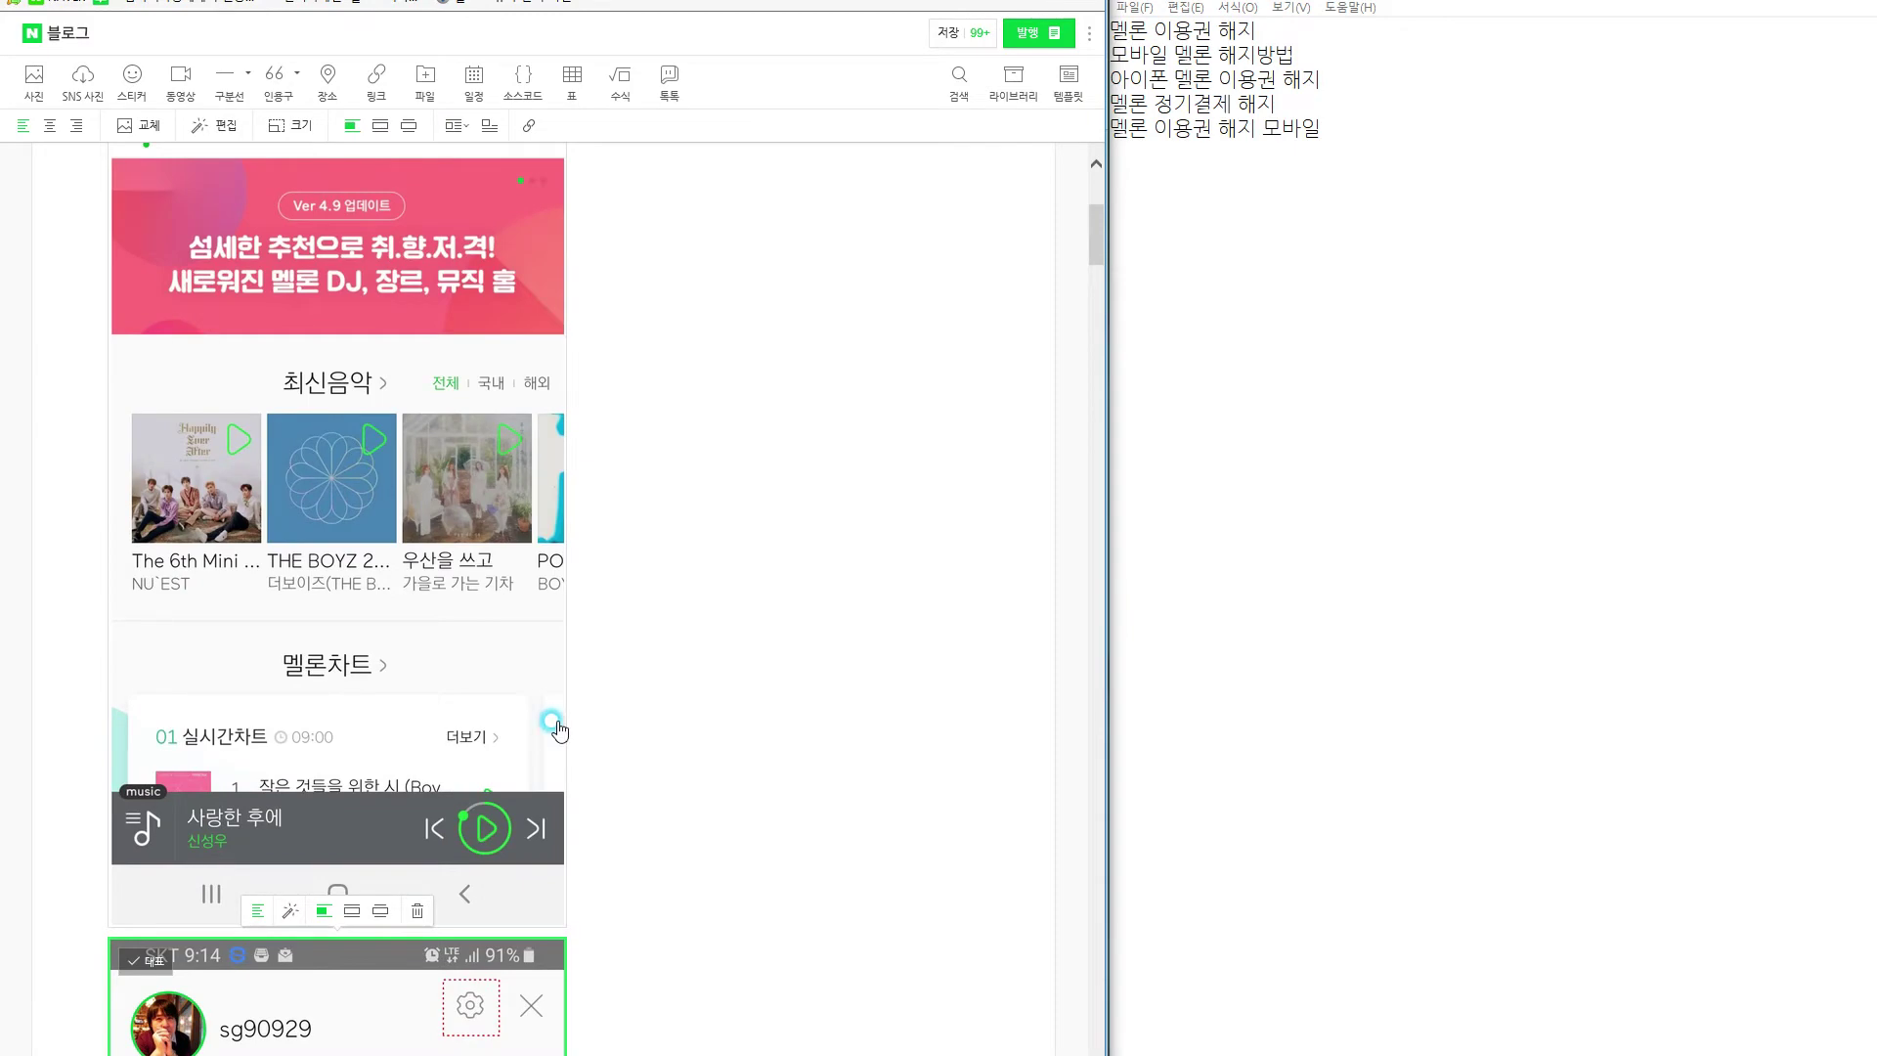
pyautogui.moveTo(387, 992); pyautogui.dragTo(587, 735)
pyautogui.scroll(5, 601, 782)
pyautogui.click(294, 477)
pyautogui.press('BackSpace')
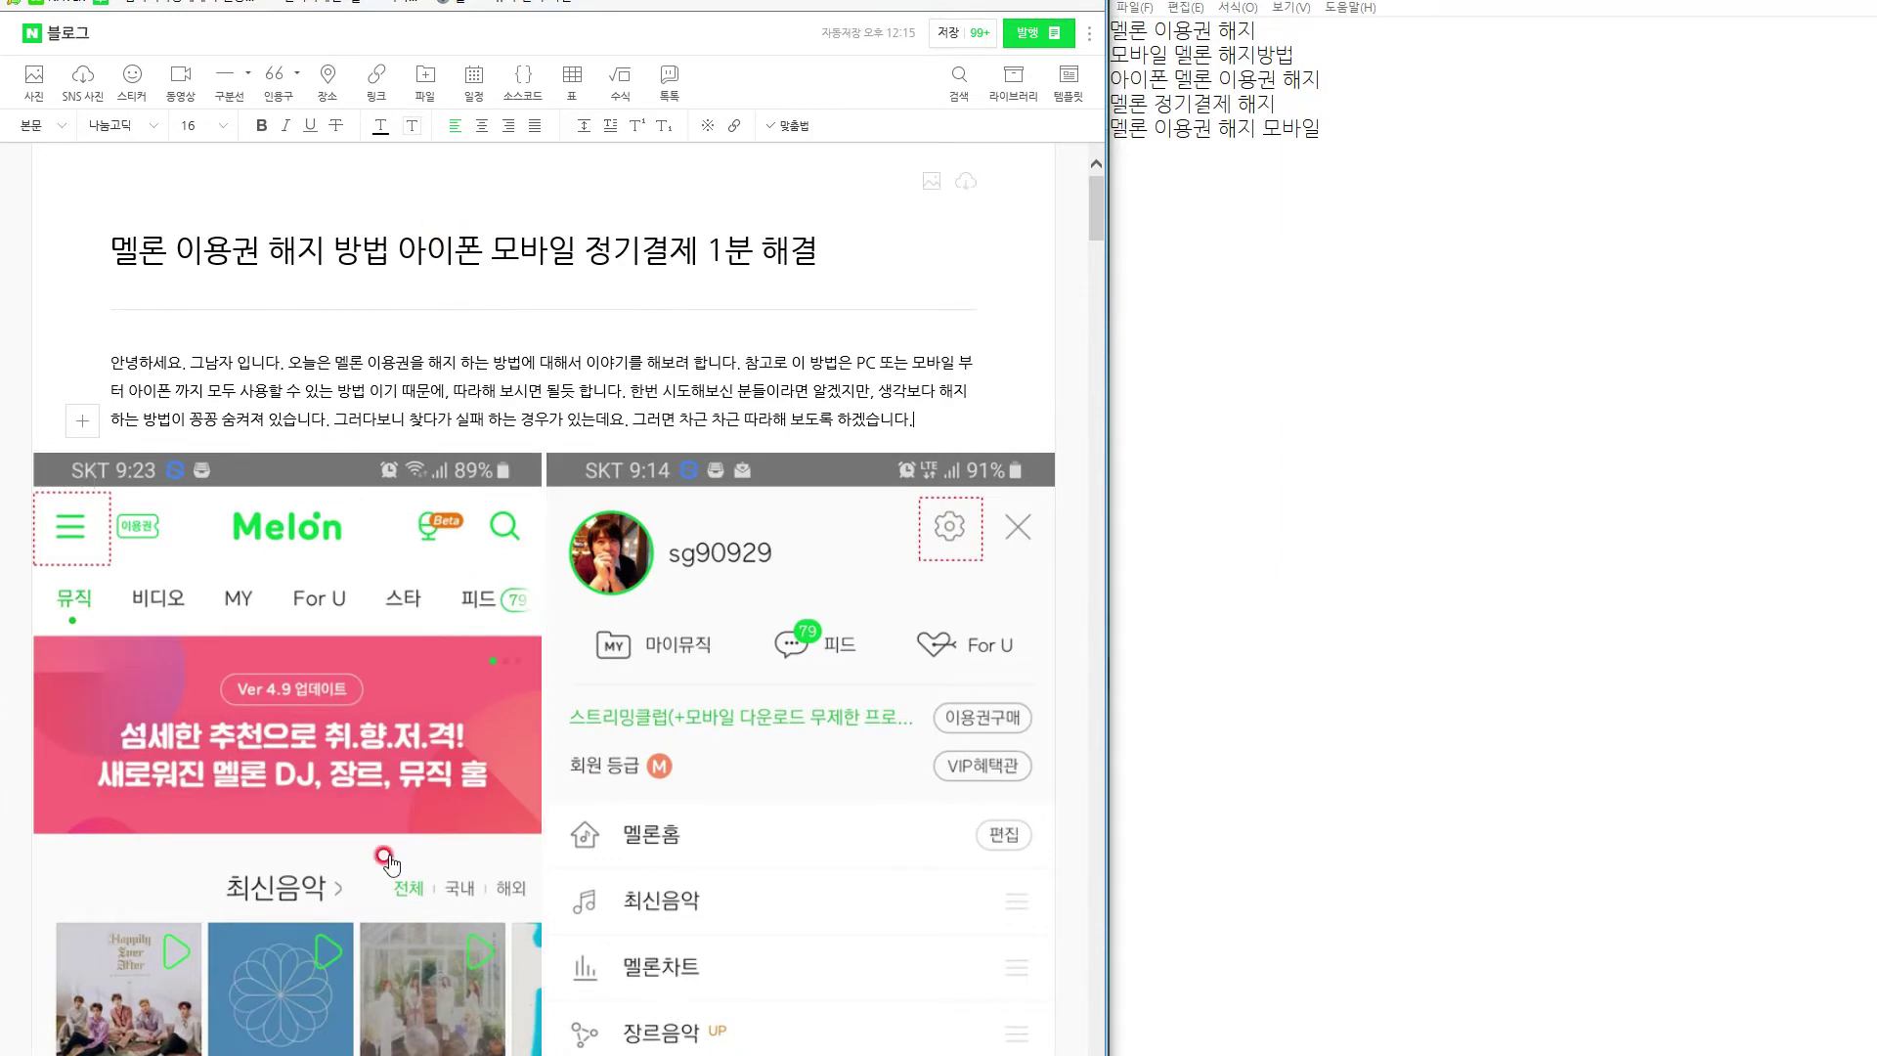
# Exit the duplicate editor window without saving.
pyautogui.hotkey('alt', 'Tab')
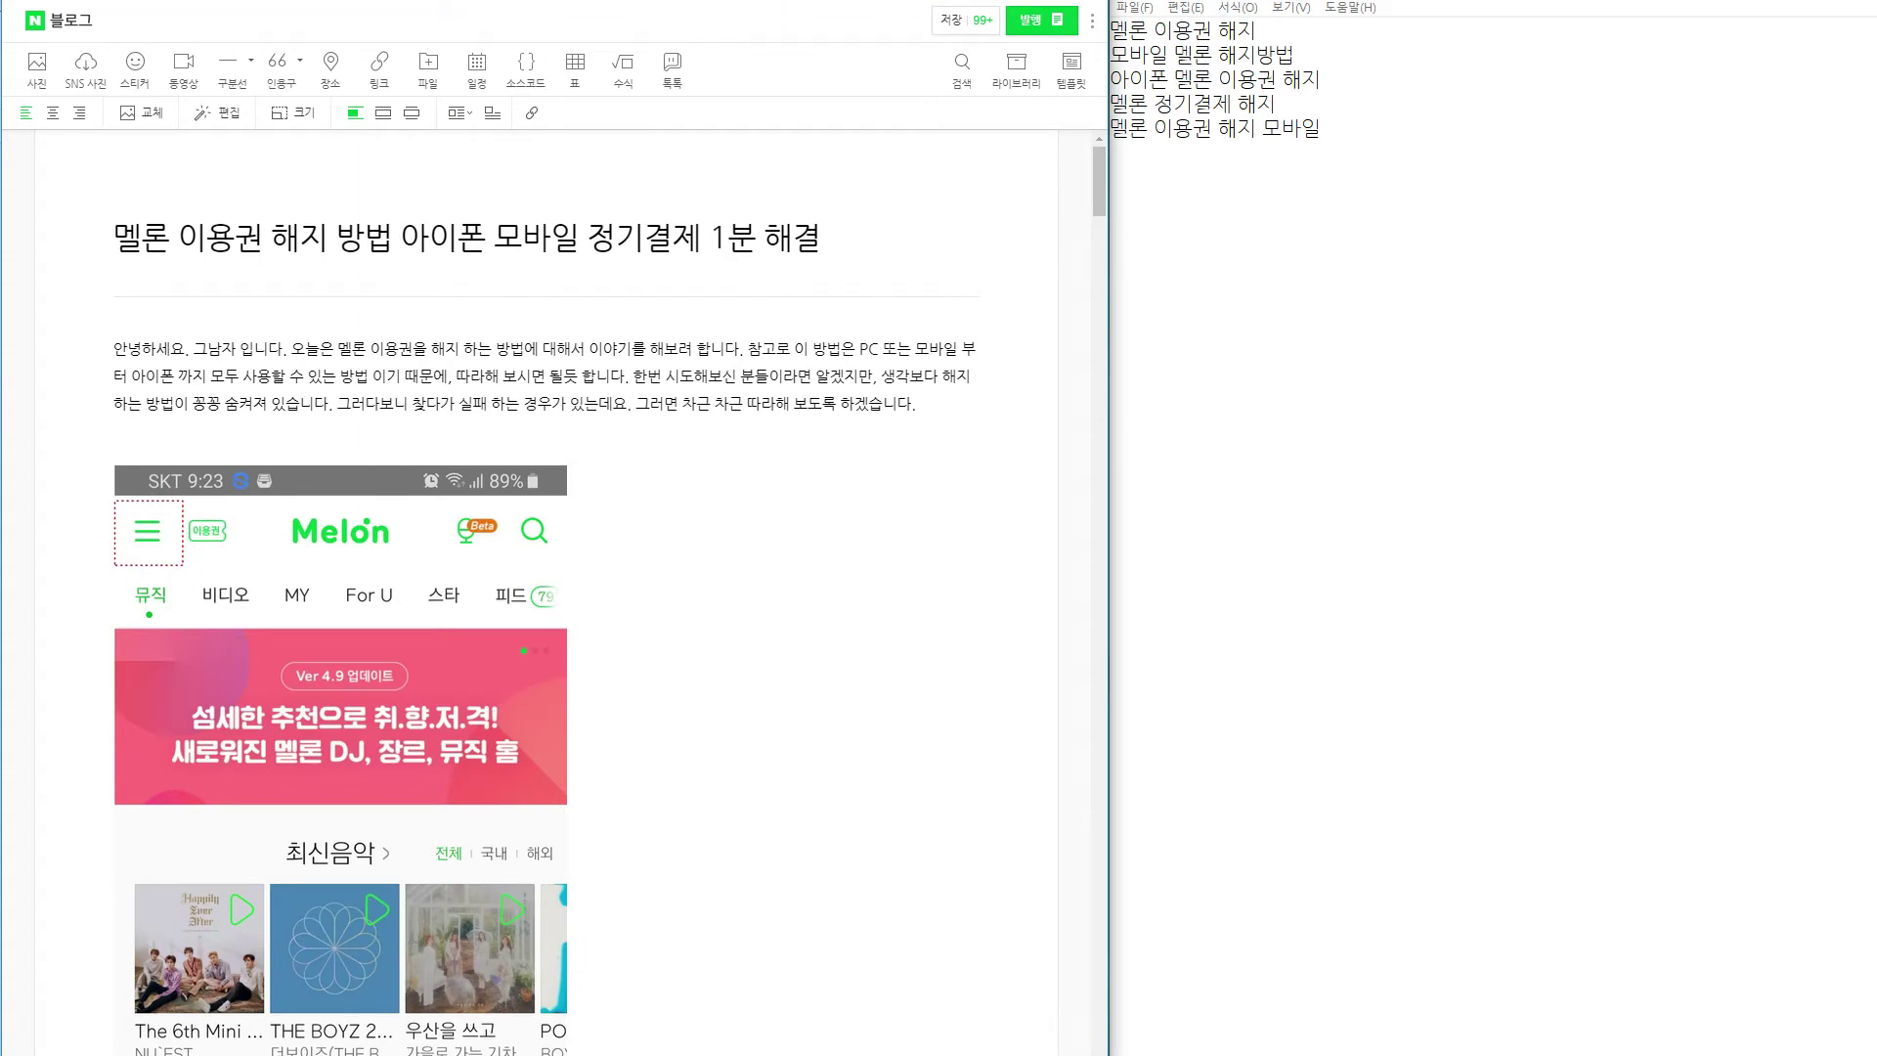
pyautogui.click(823, 405)
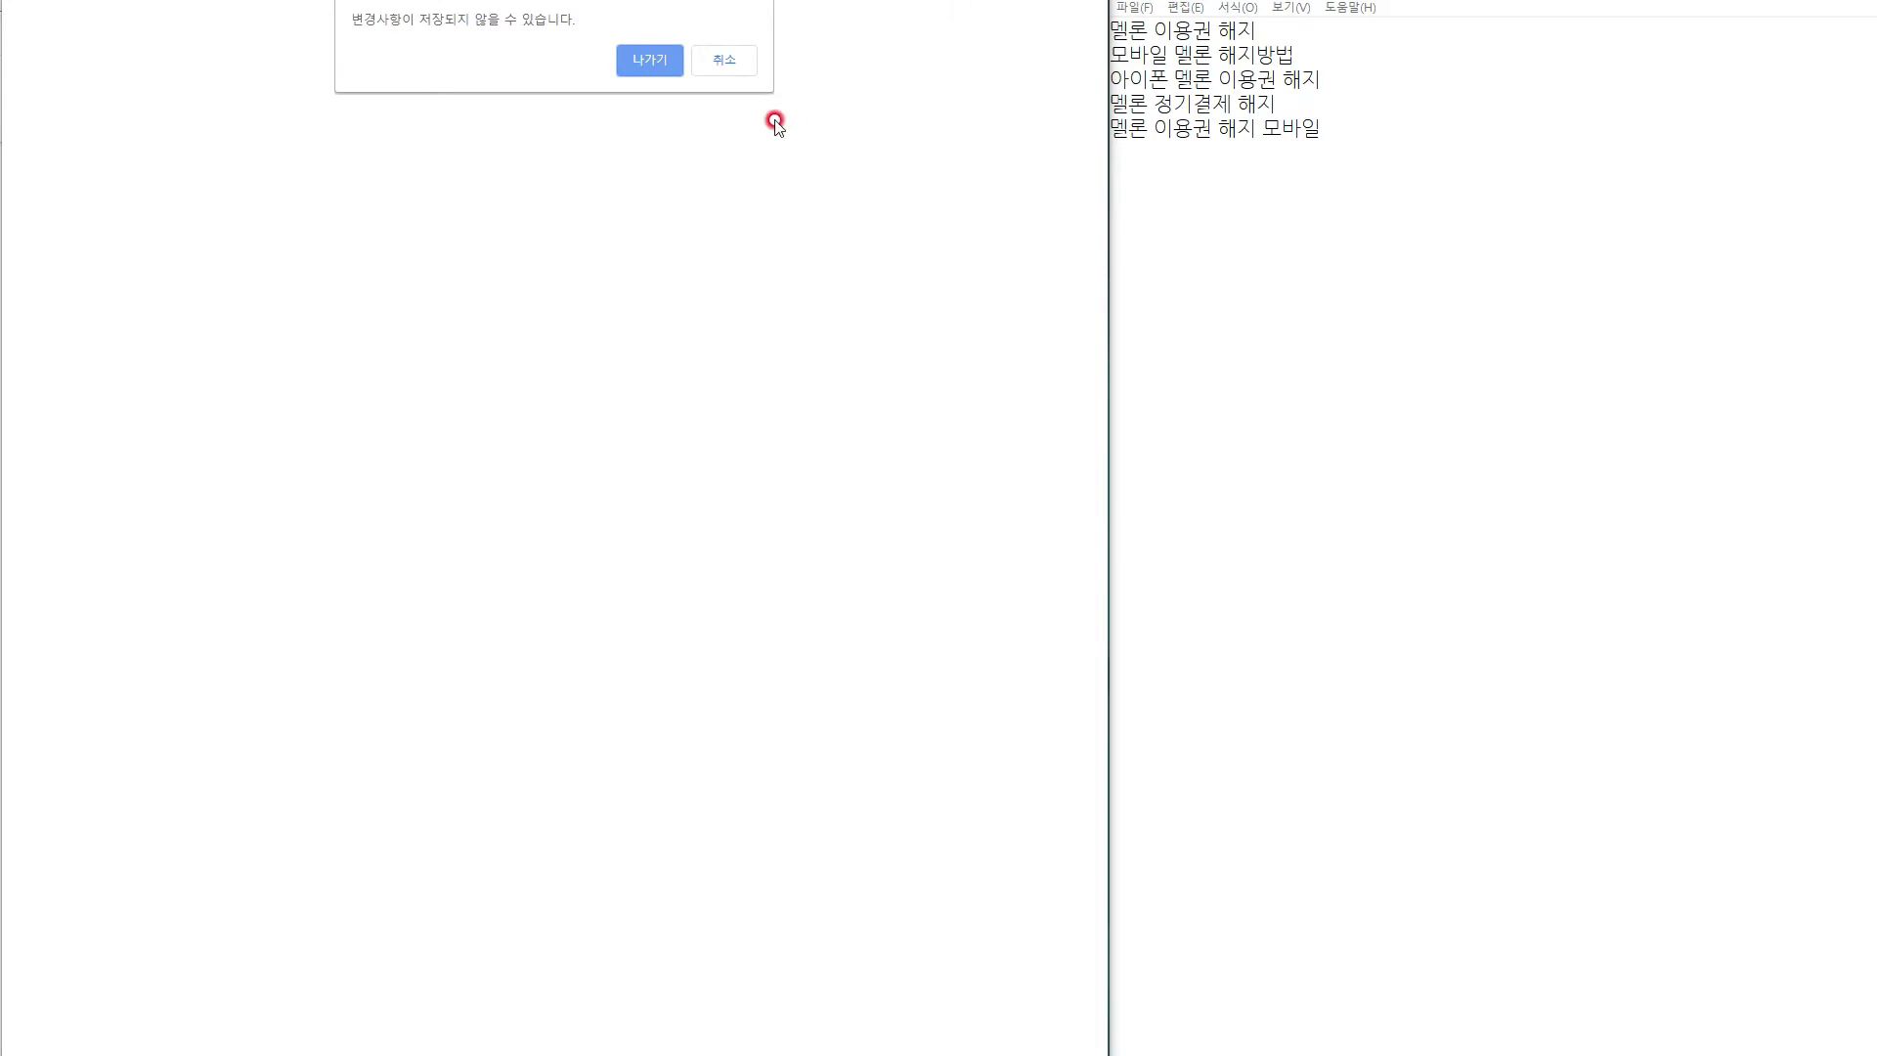
pyautogui.click(637, 65)
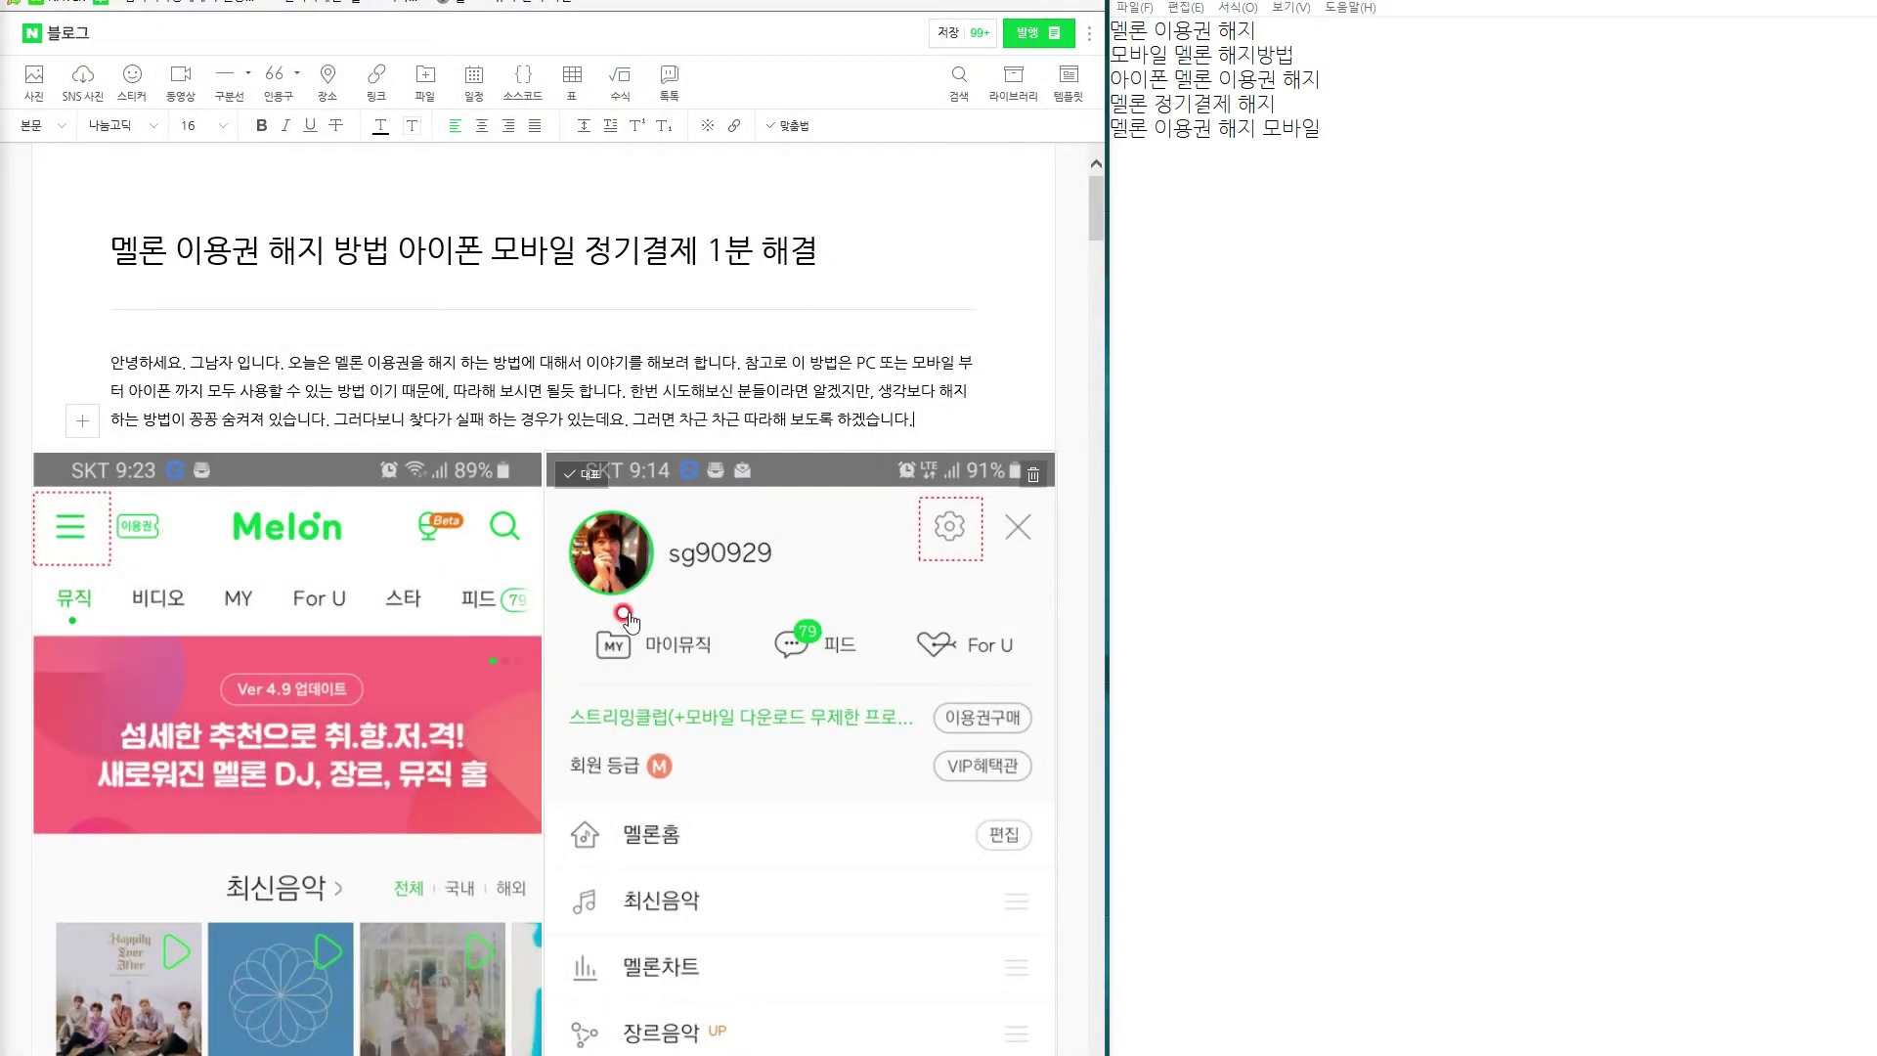
# Place the caret in the empty paragraph below the side-by-side screenshots.
pyautogui.click(687, 442)
pyautogui.scroll(-15, 665, 577)
pyautogui.scroll(9, 671, 575)
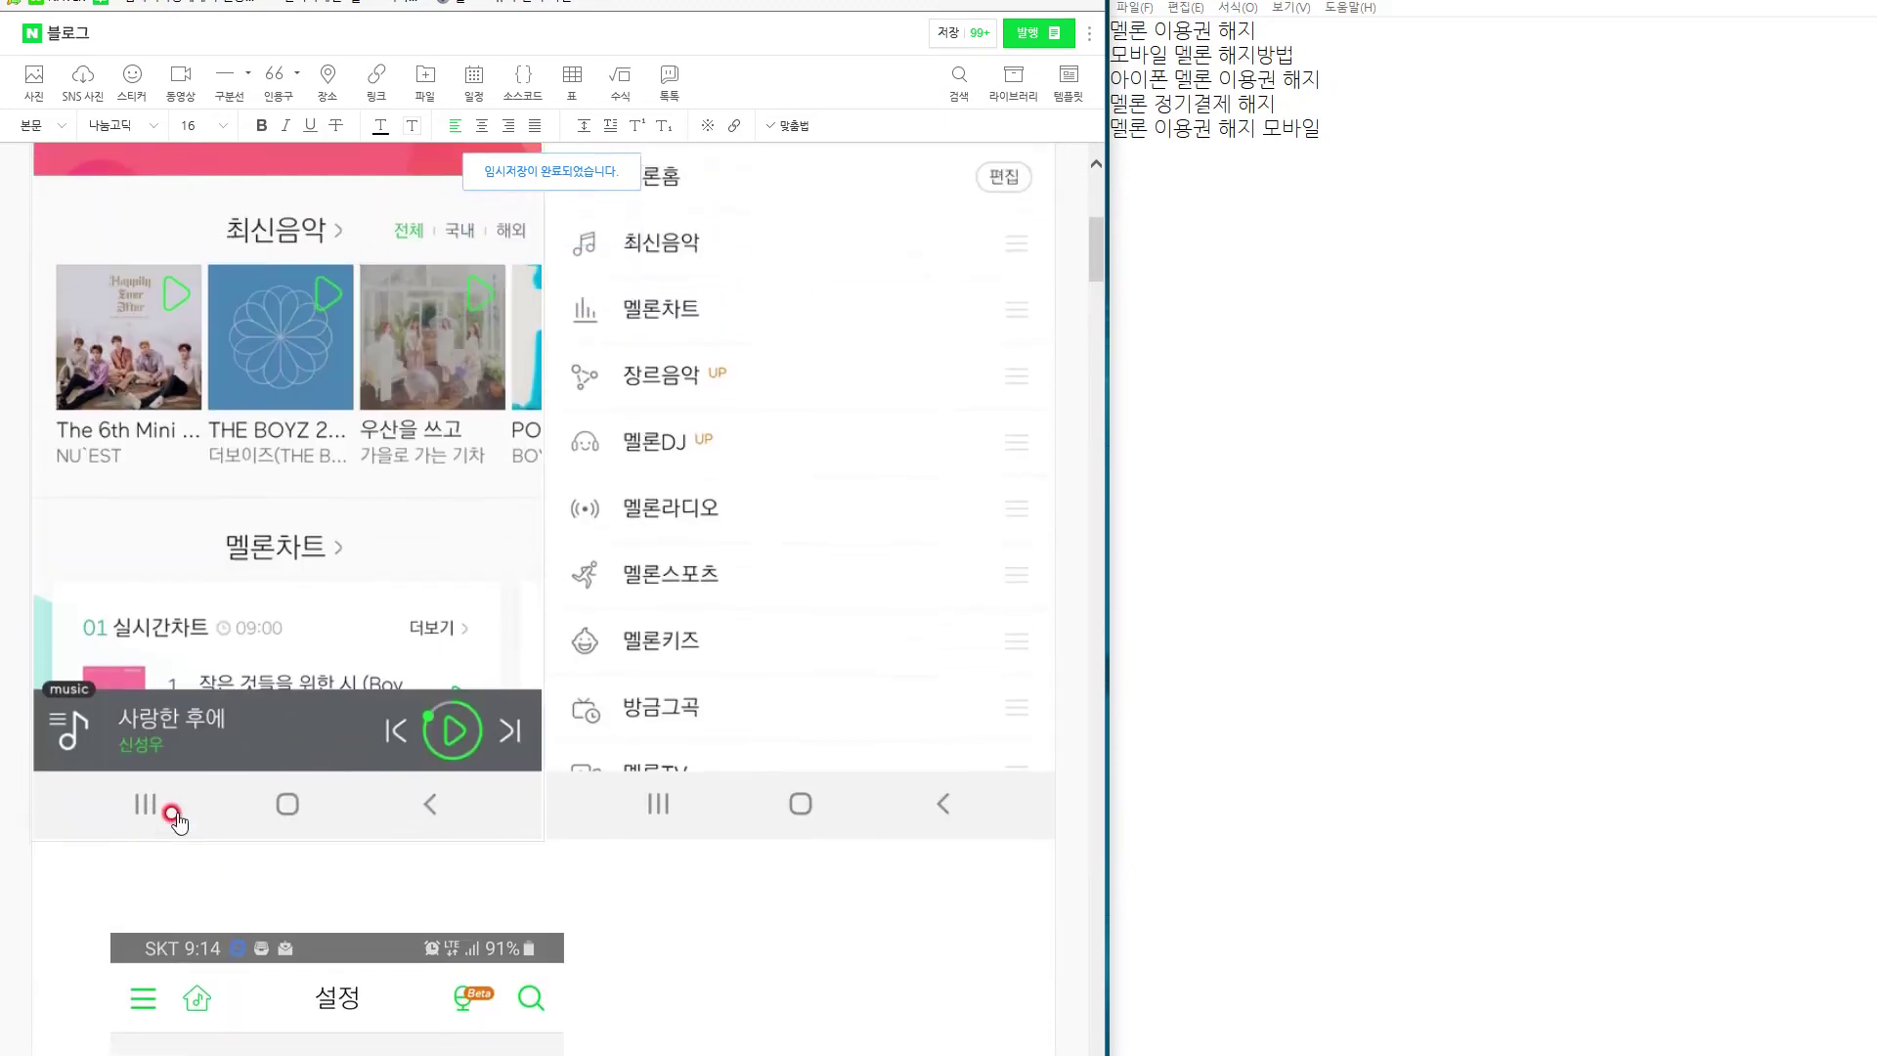
pyautogui.click(99, 872)
pyautogui.scroll(7, 533, 819)
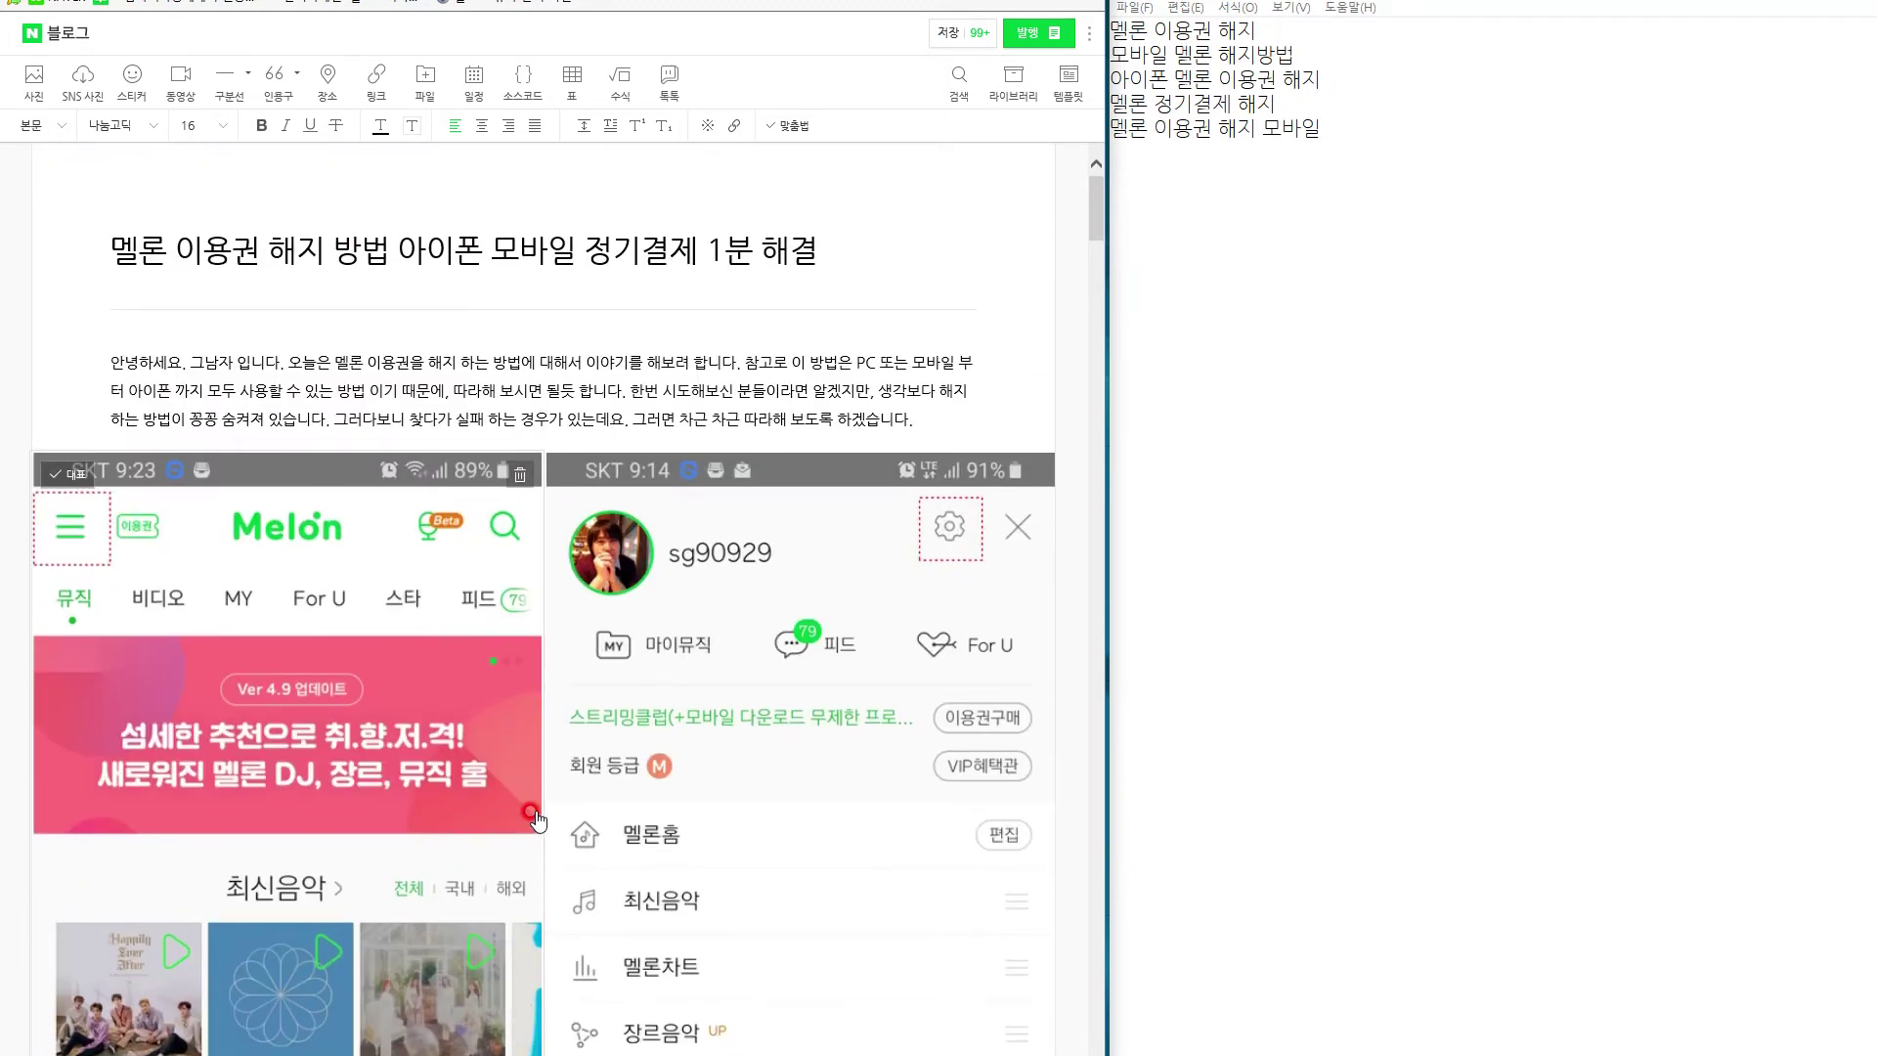
pyautogui.scroll(-6, 536, 811)
pyautogui.scroll(6, 536, 788)
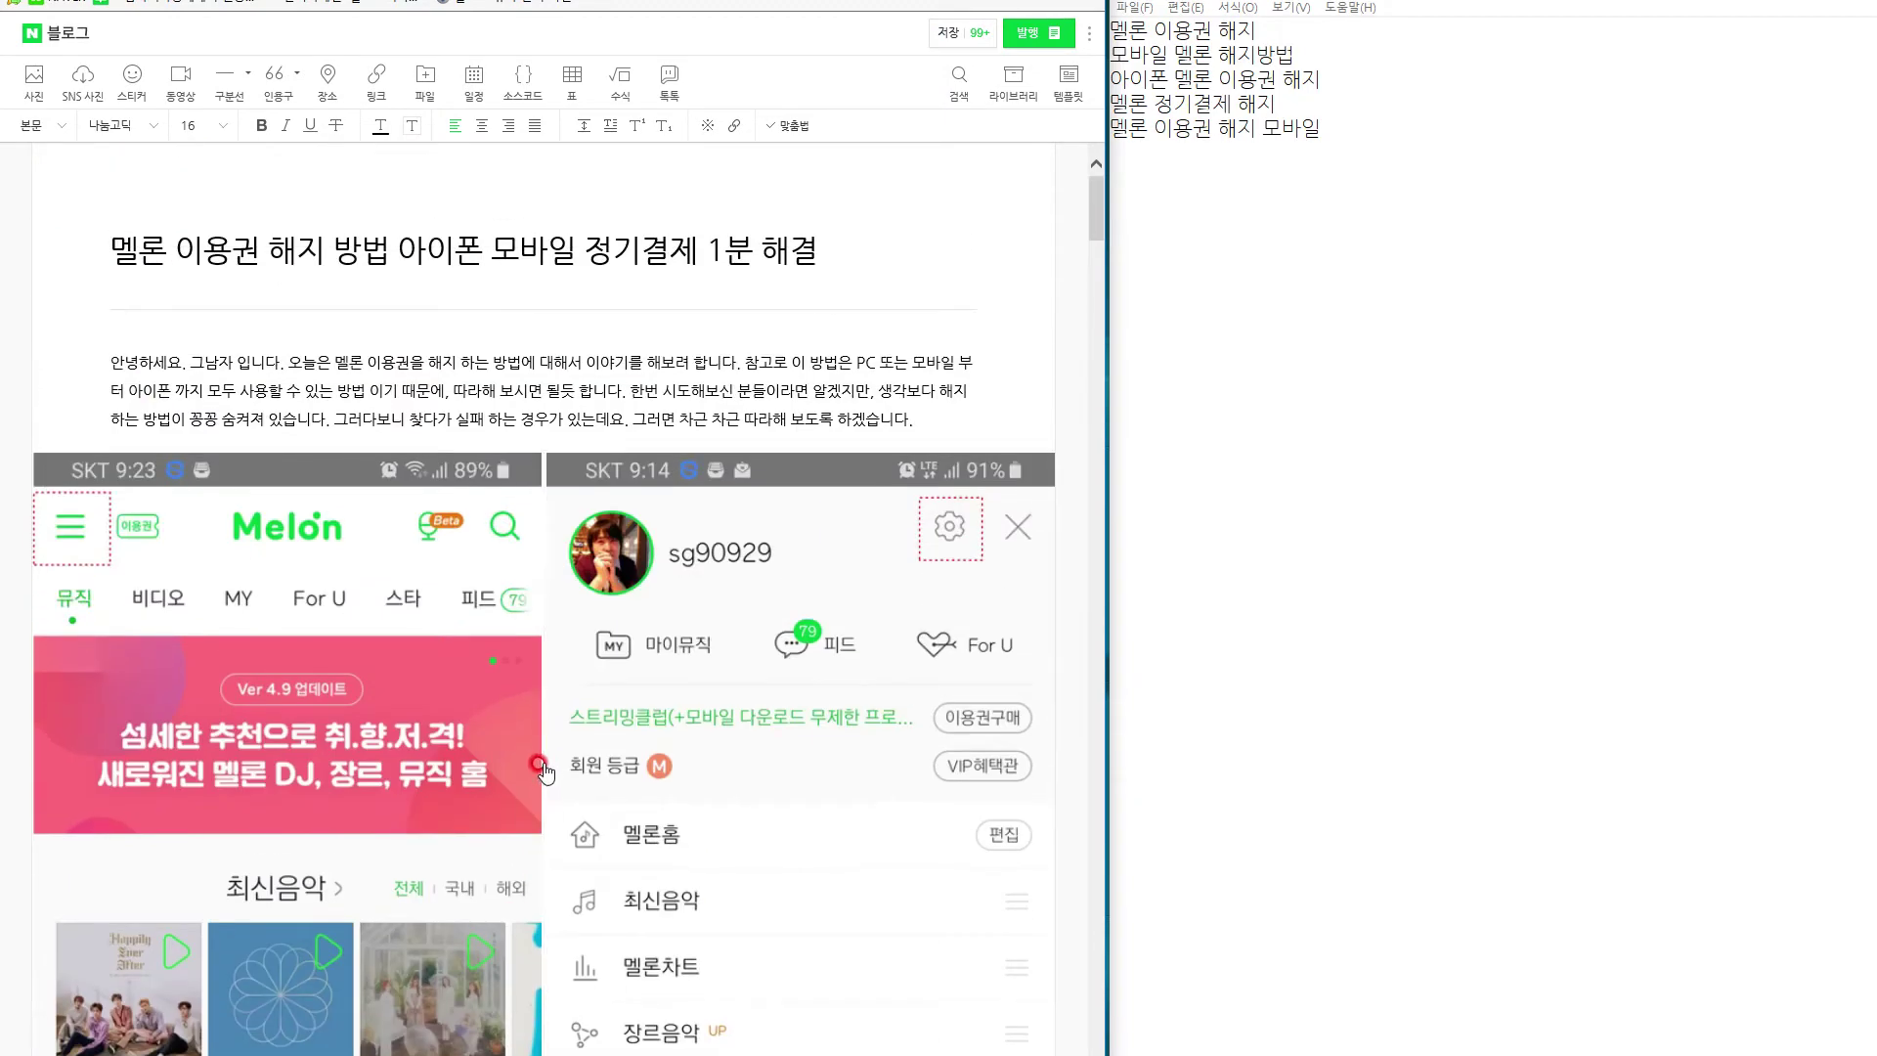
pyautogui.moveTo(110, 249); pyautogui.dragTo(377, 237)
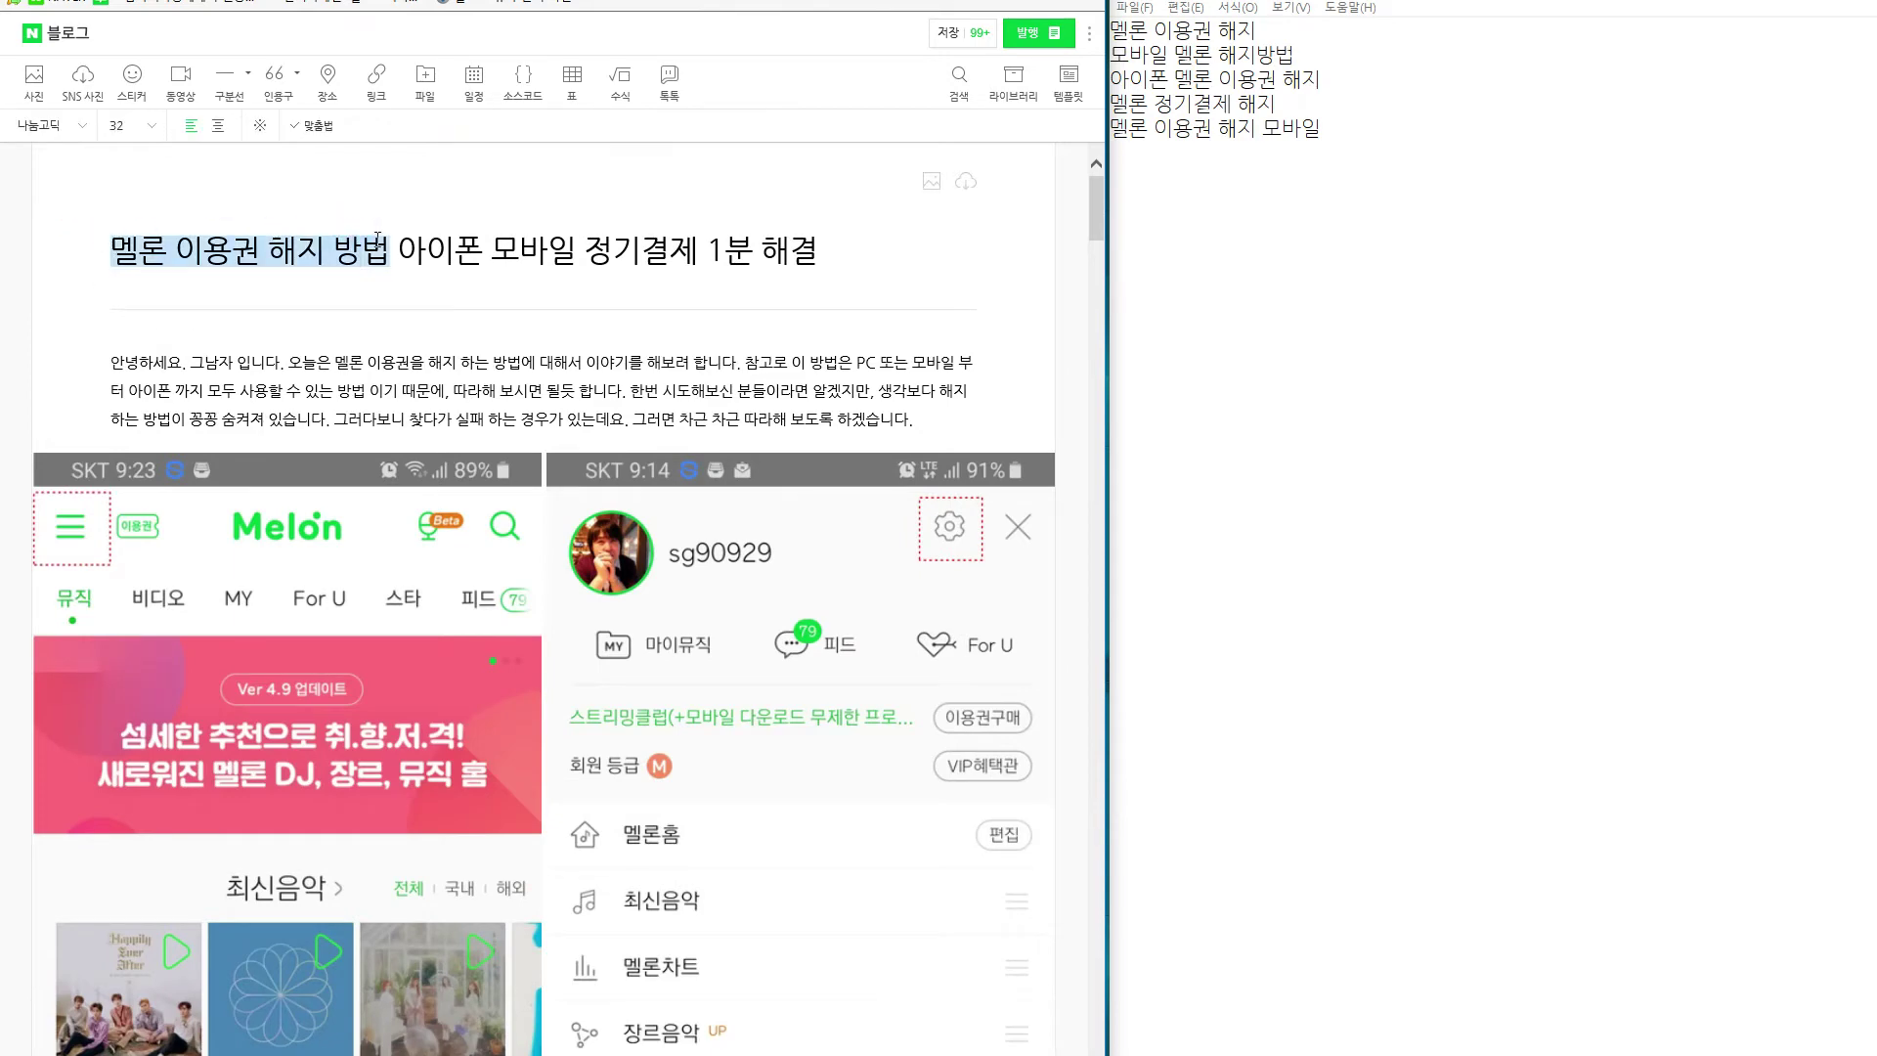
pyautogui.scroll(-10, 245, 558)
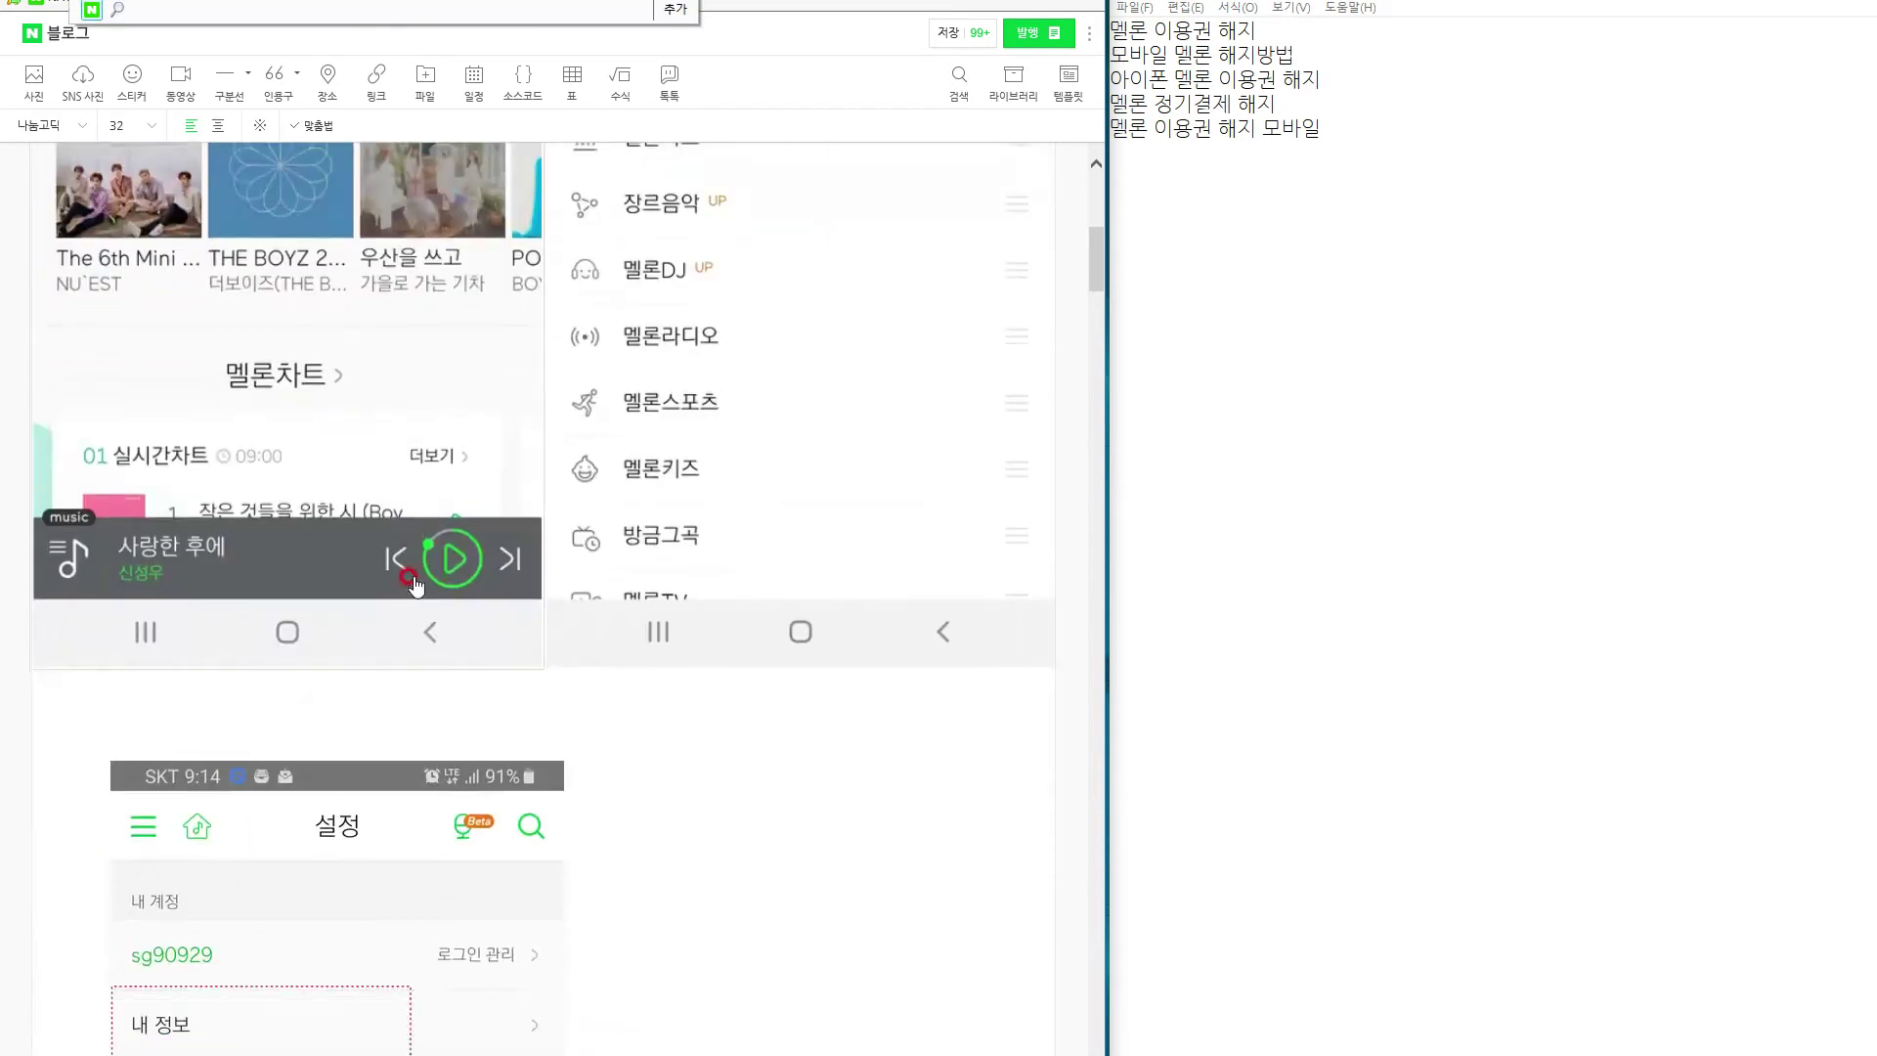
pyautogui.click(191, 562)
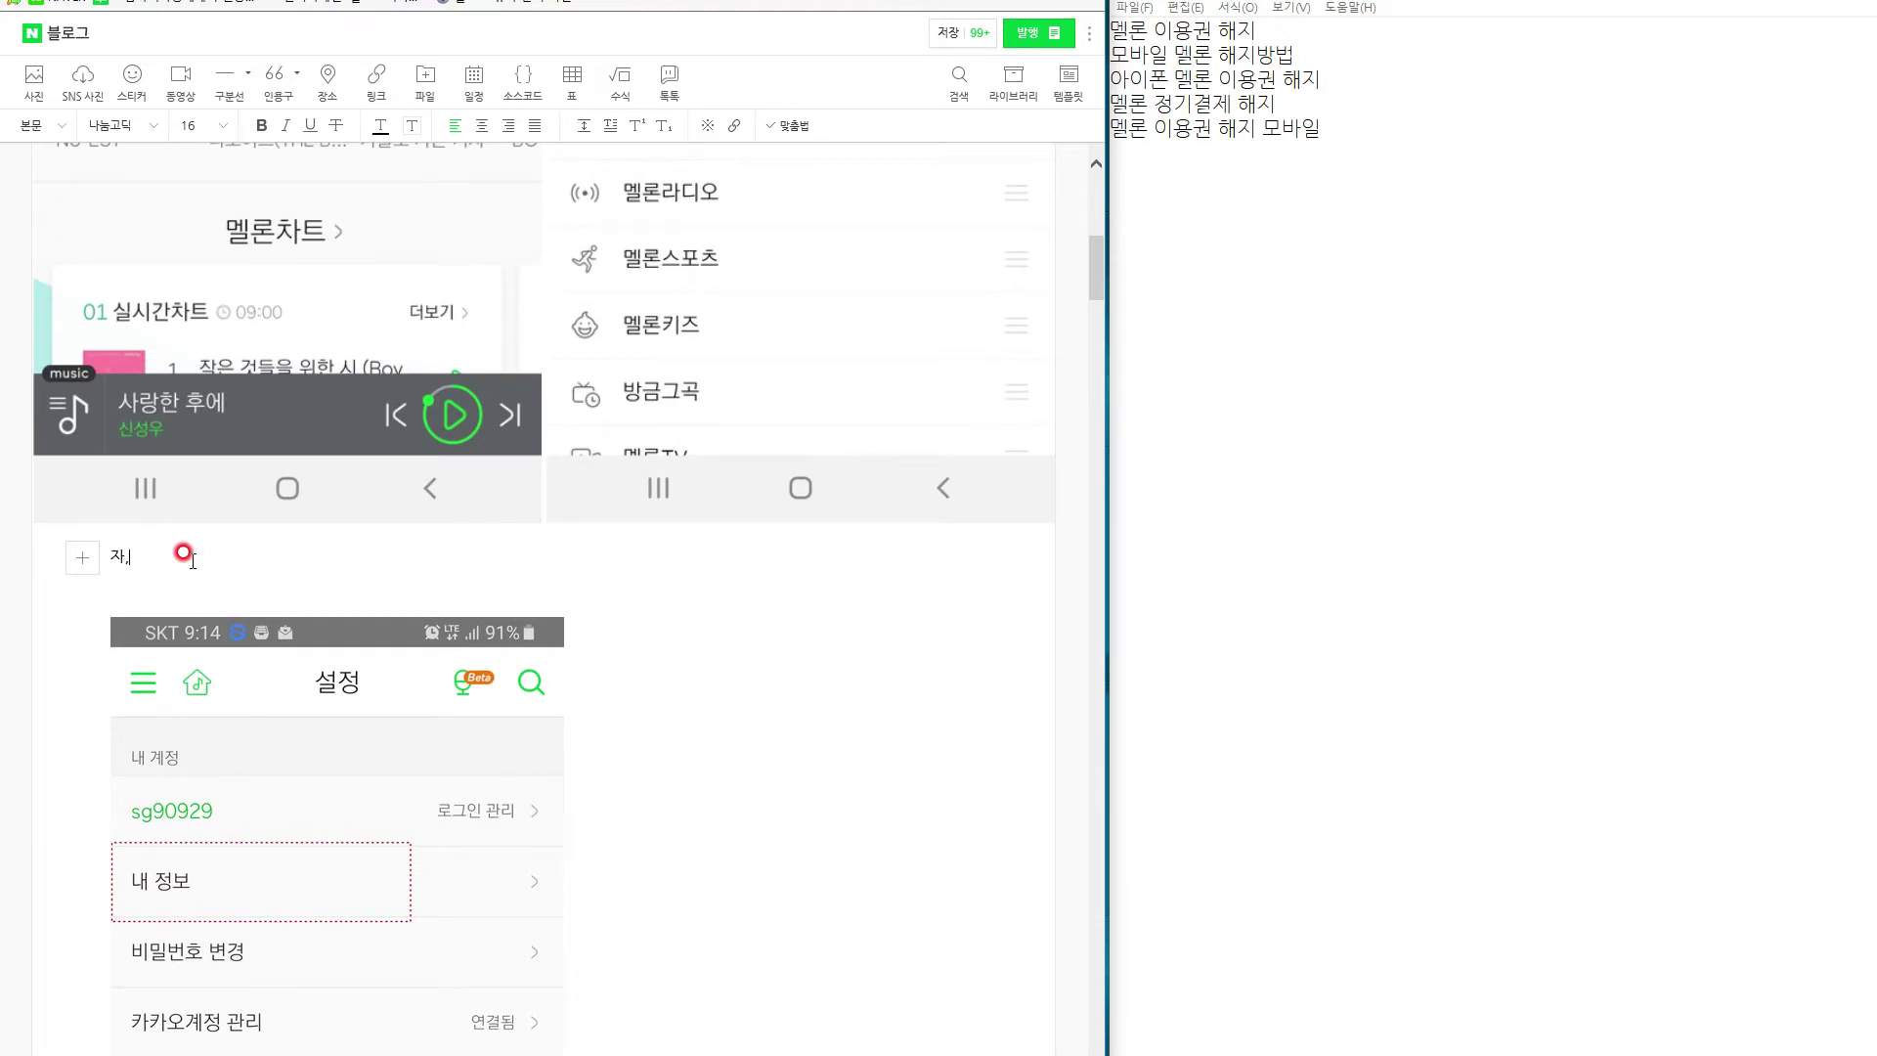
# Type the step sentence '자, 먼저 멜론 이용권 해지 방법은 < 꼭 … 메인화면으로 이동 〉을 해'.
pyautogui.write('자, 먼저 멜론 이용권 해지 방법은')
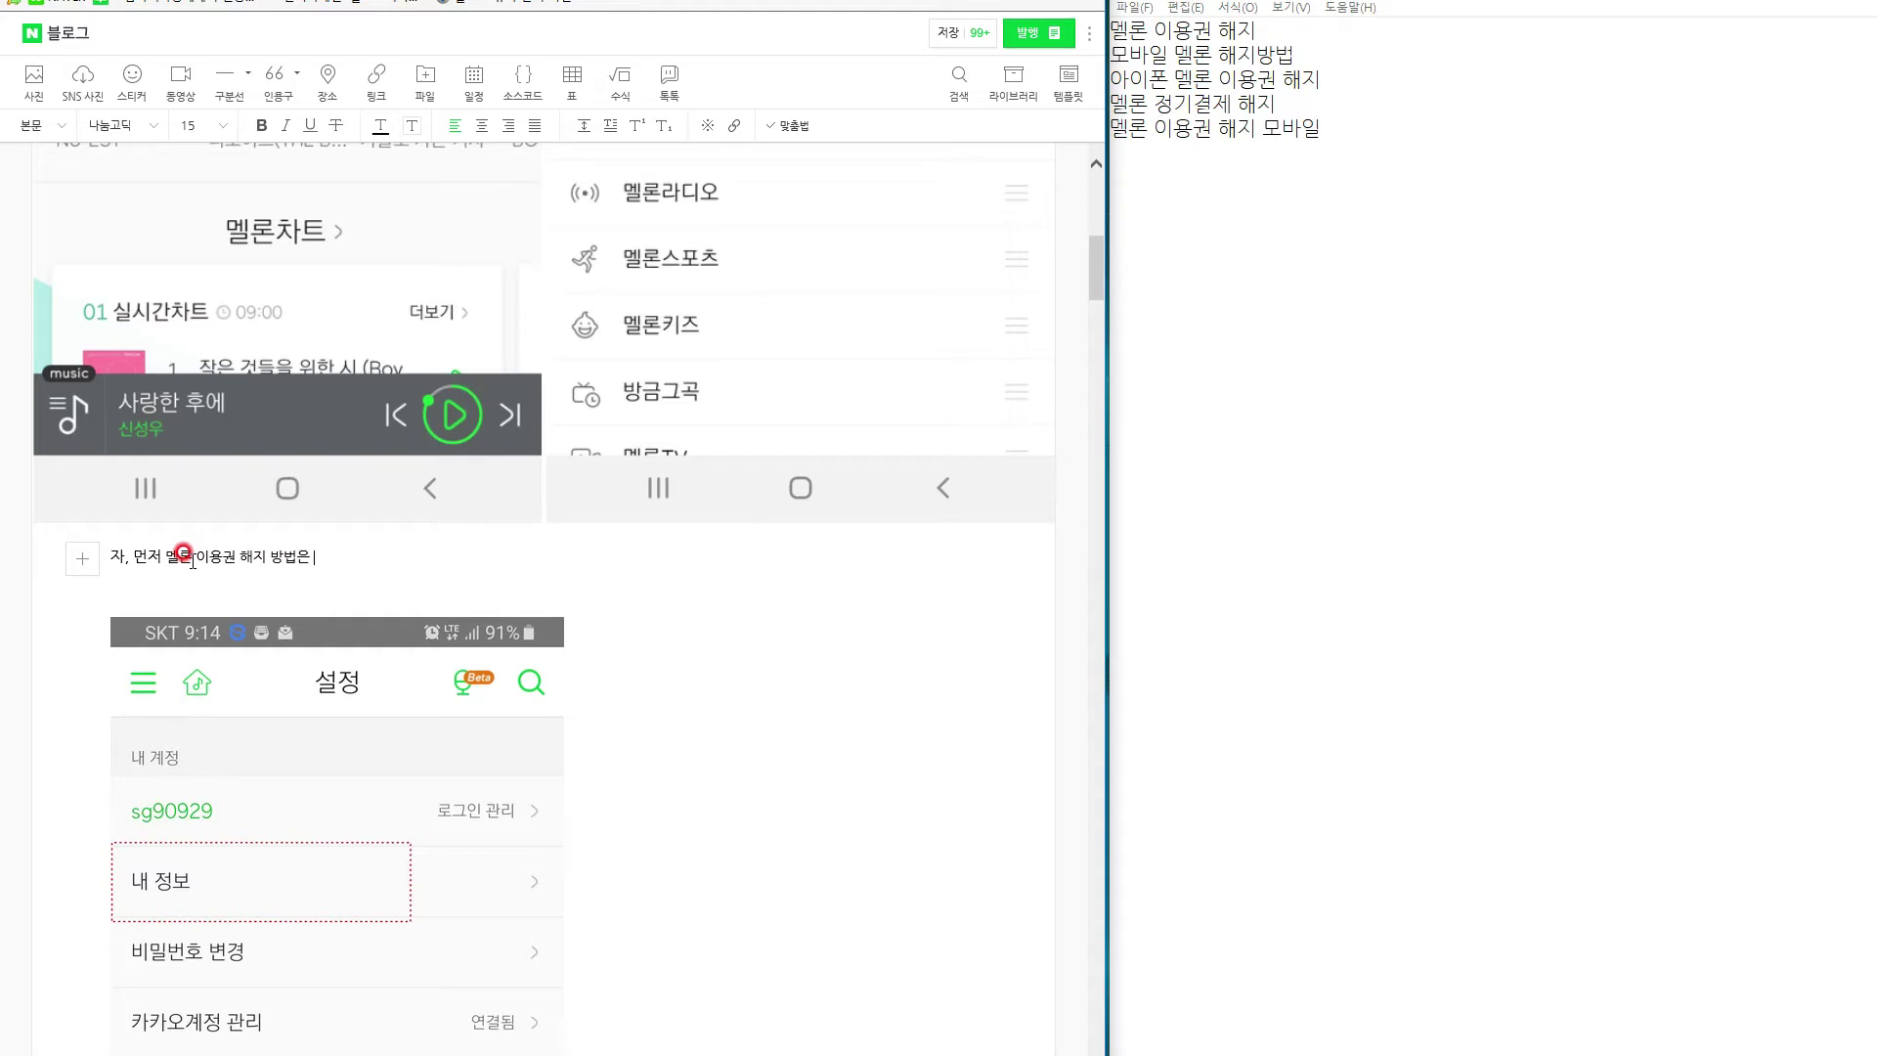
pyautogui.scroll(8, 189, 561)
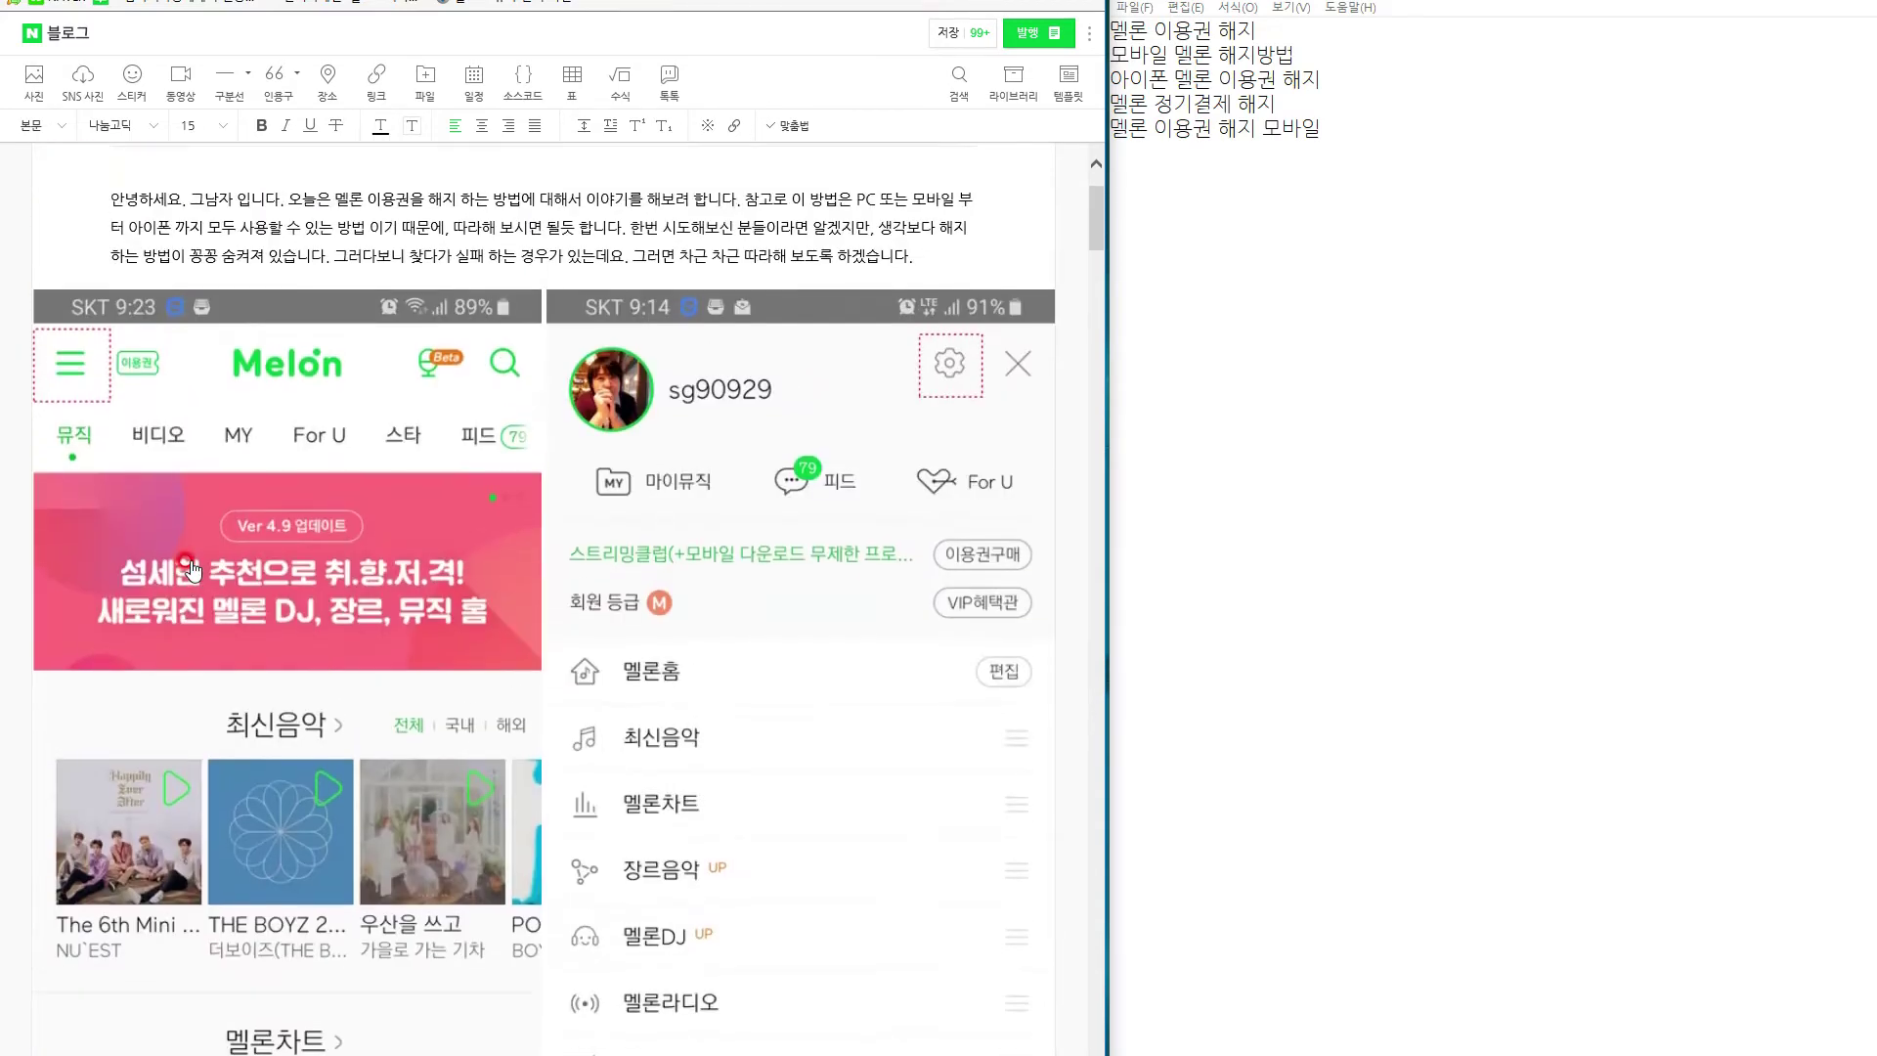
pyautogui.scroll(-6, 192, 565)
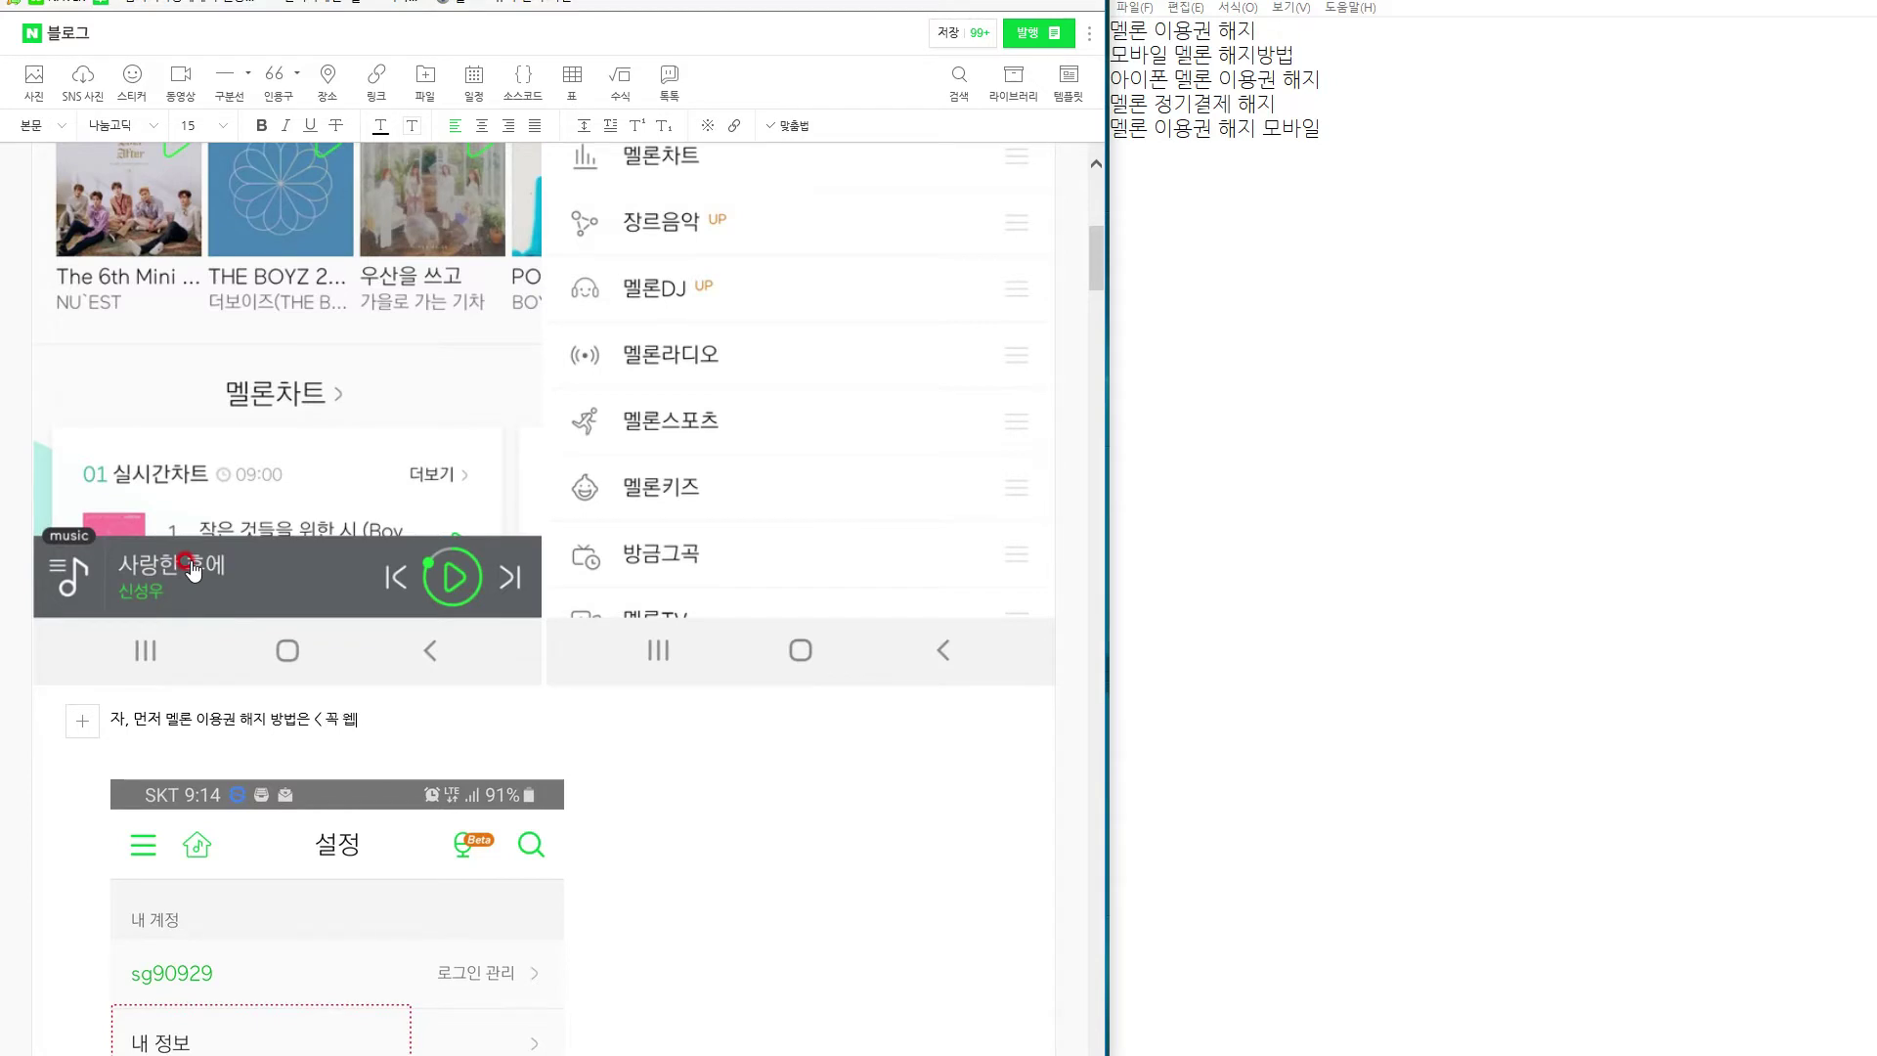
pyautogui.press('BackSpace')
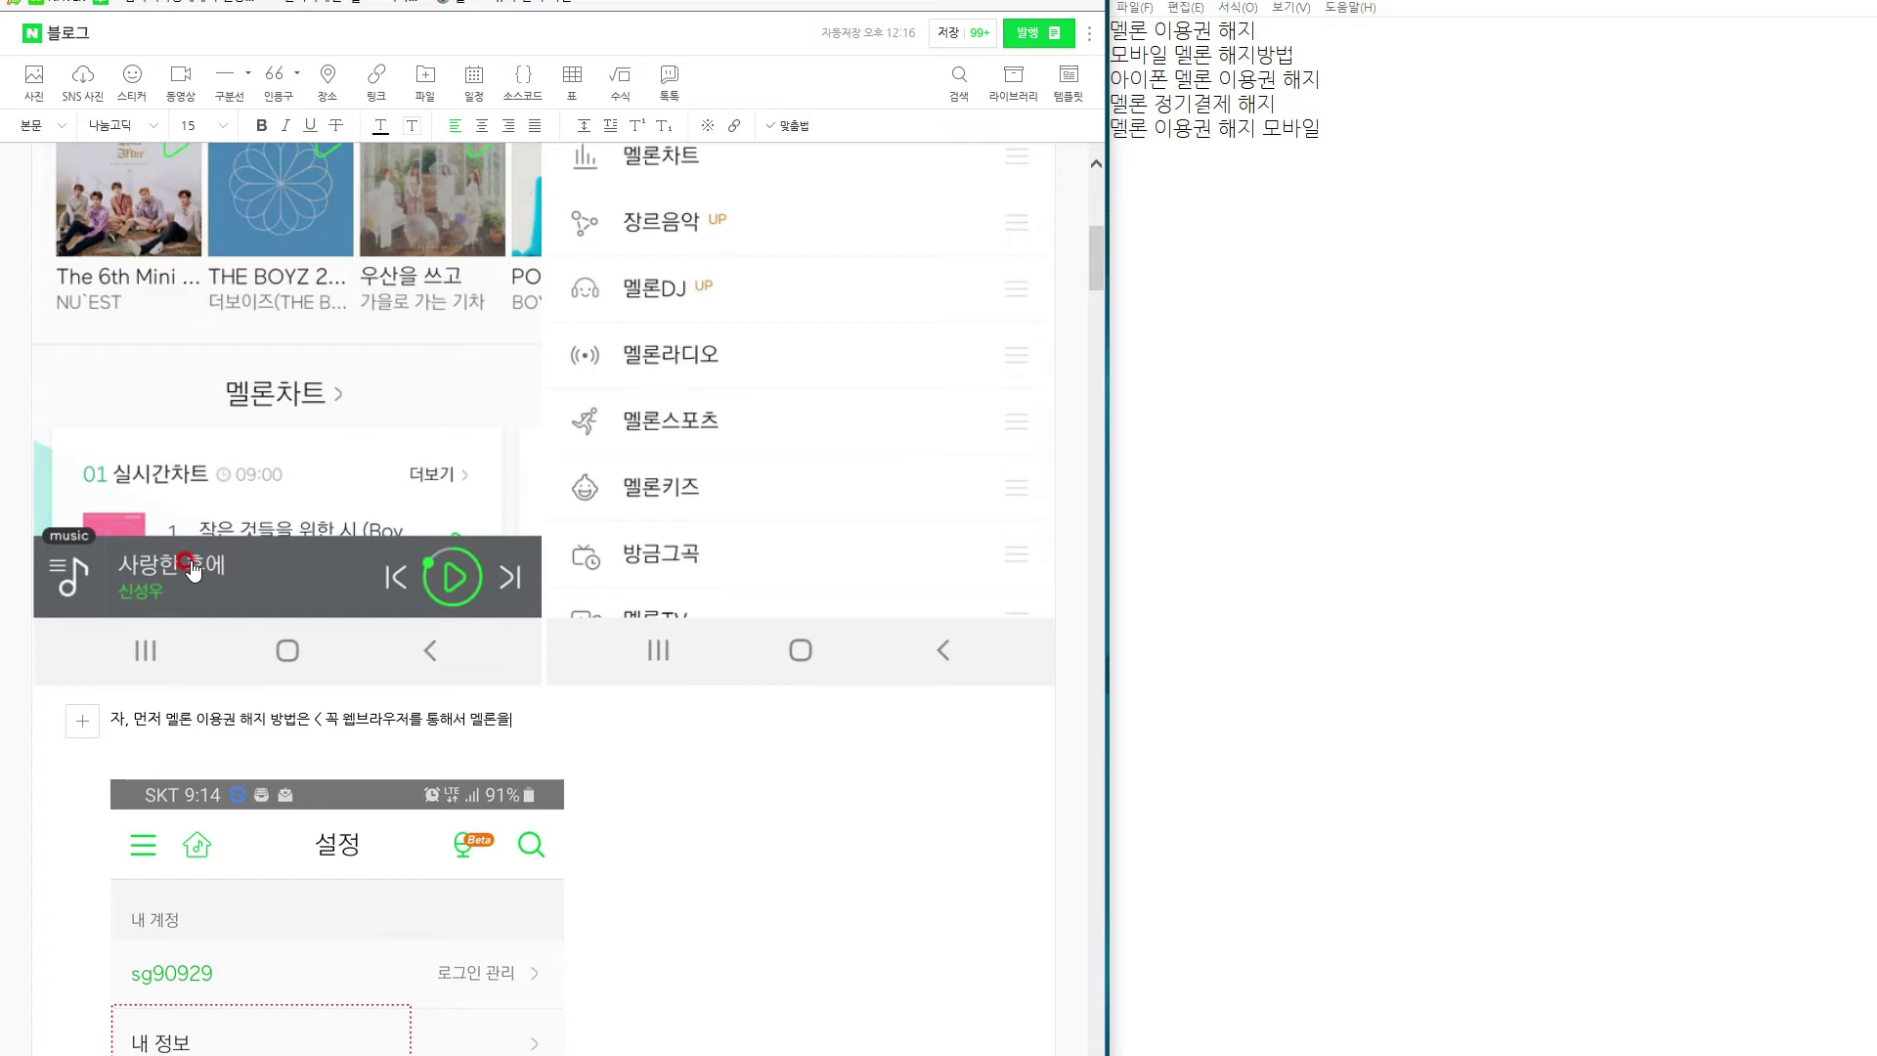
pyautogui.write('어가지 매')
pyautogui.press('BackSpace')
pyautogui.press('BackSpace')
pyautogui.press('BackSpace')
pyautogui.write('메인화면으로 이동 〉')
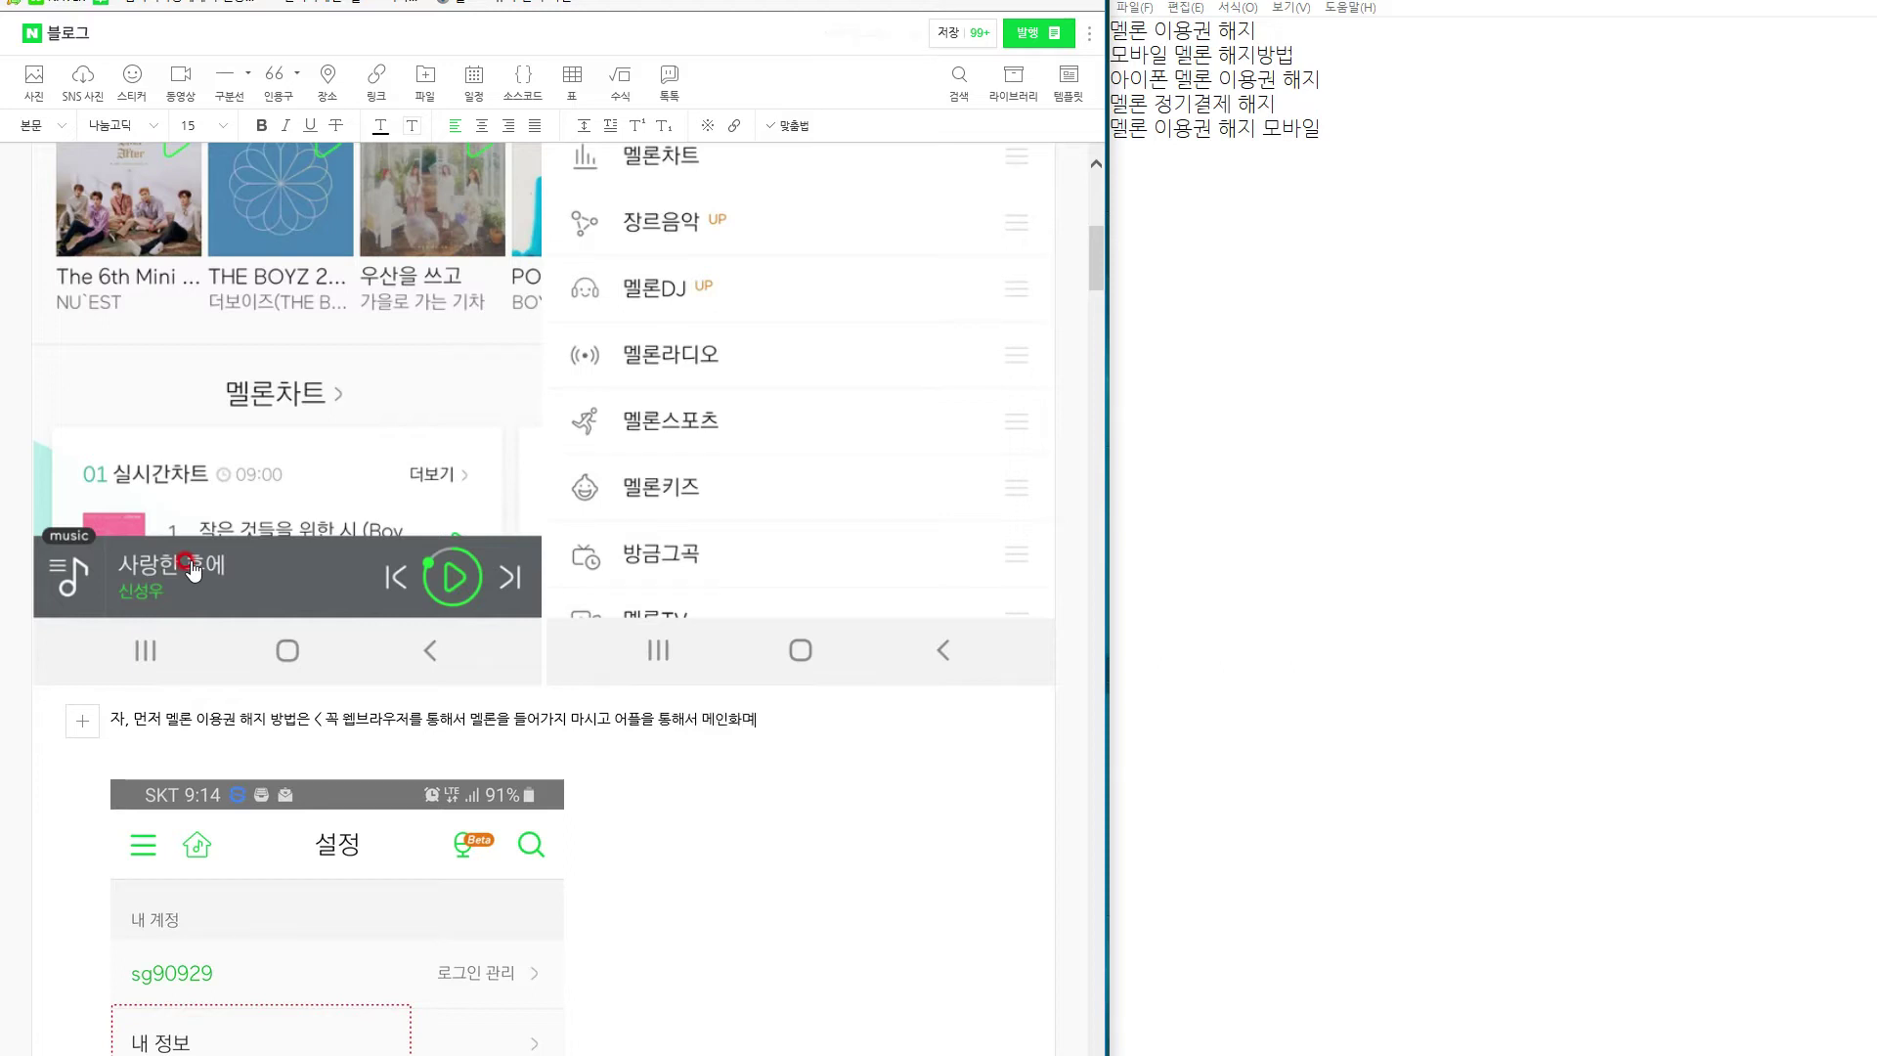
pyautogui.write('을 해주세요.')
# Enlarge the word 어플 to font size 28.
pyautogui.doubleClick(620, 724)
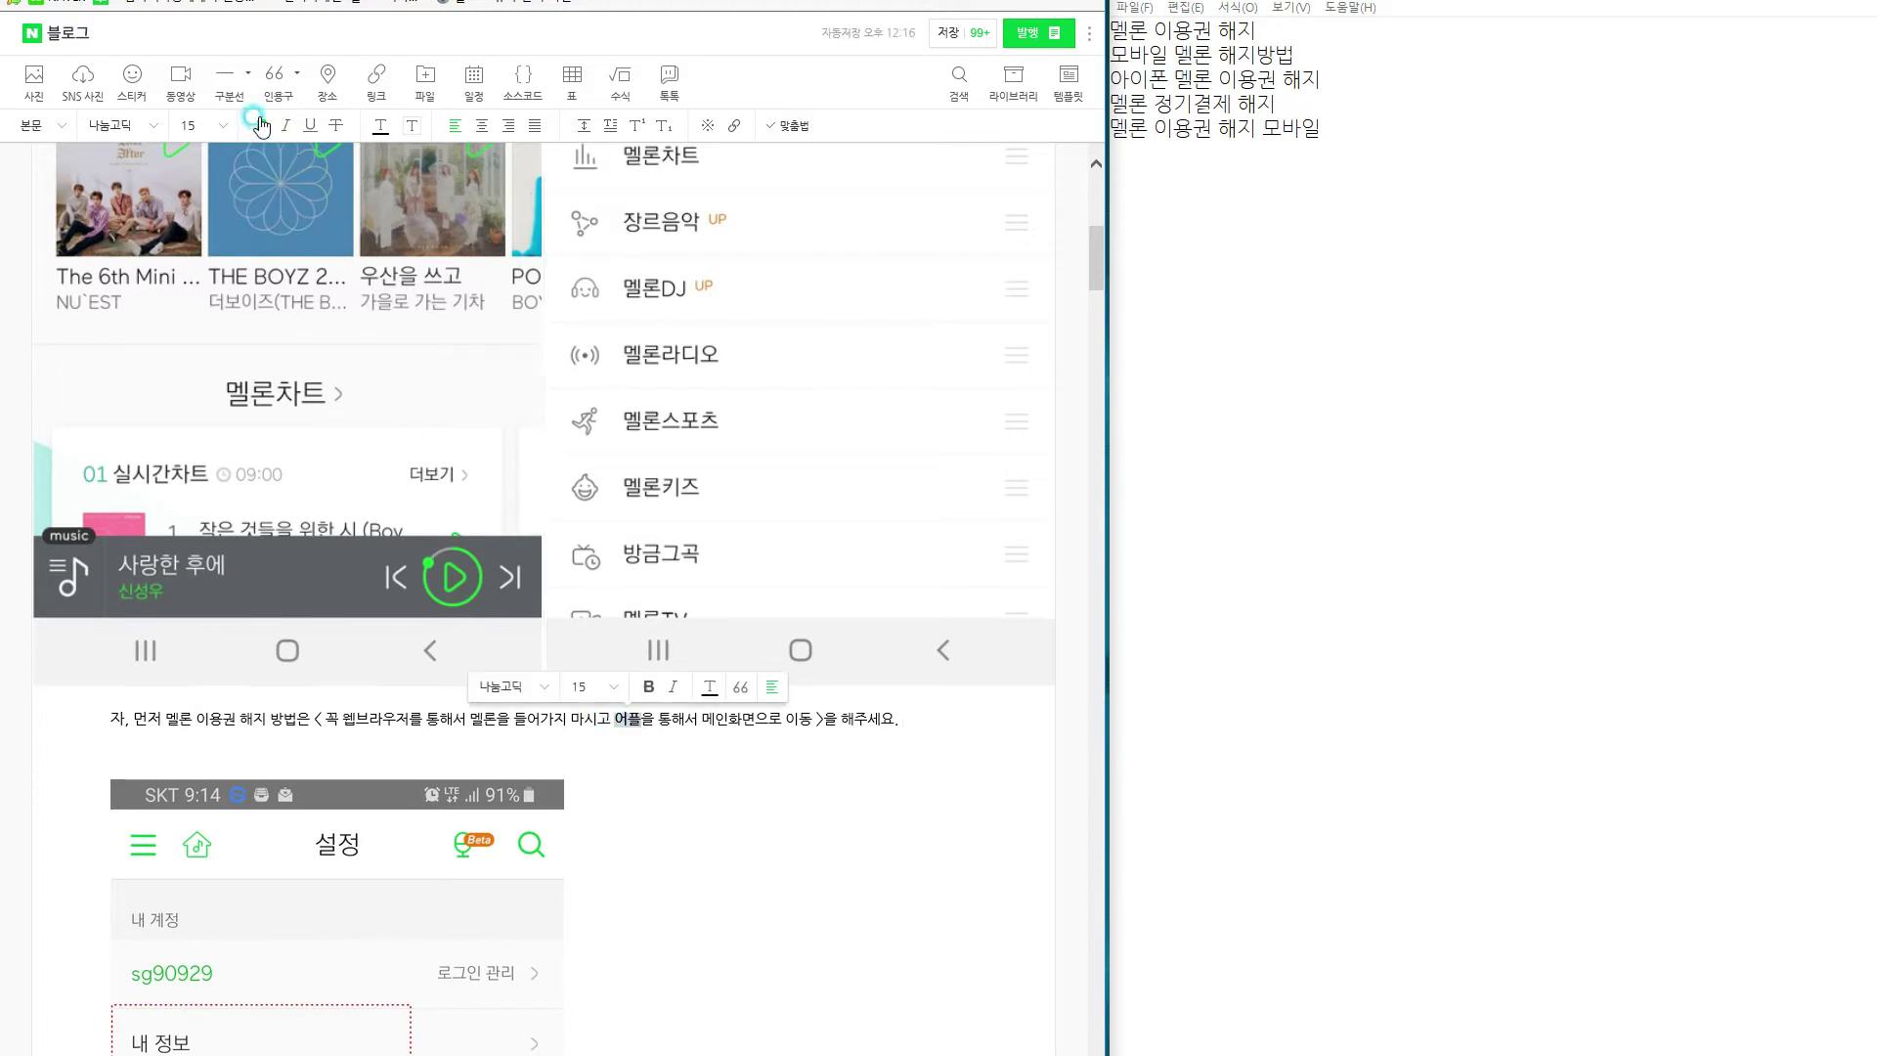
pyautogui.click(208, 127)
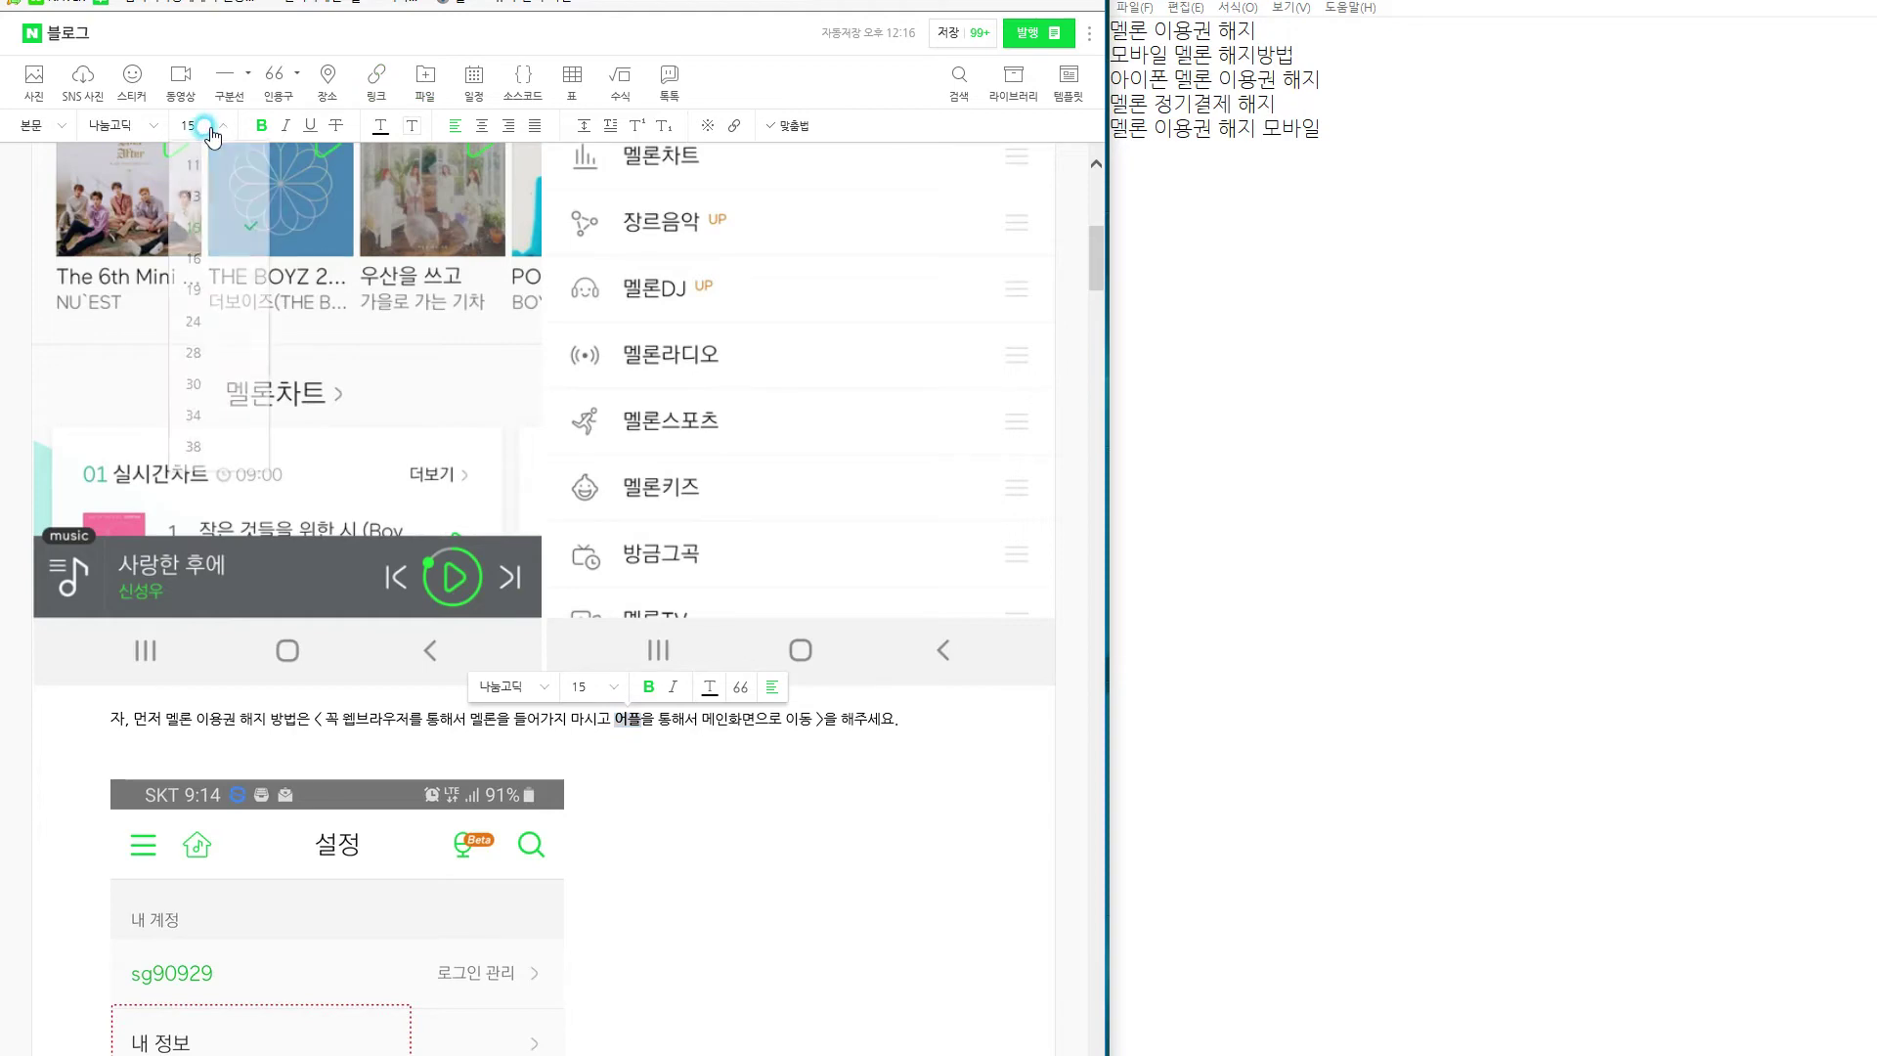
pyautogui.click(200, 366)
pyautogui.click(964, 751)
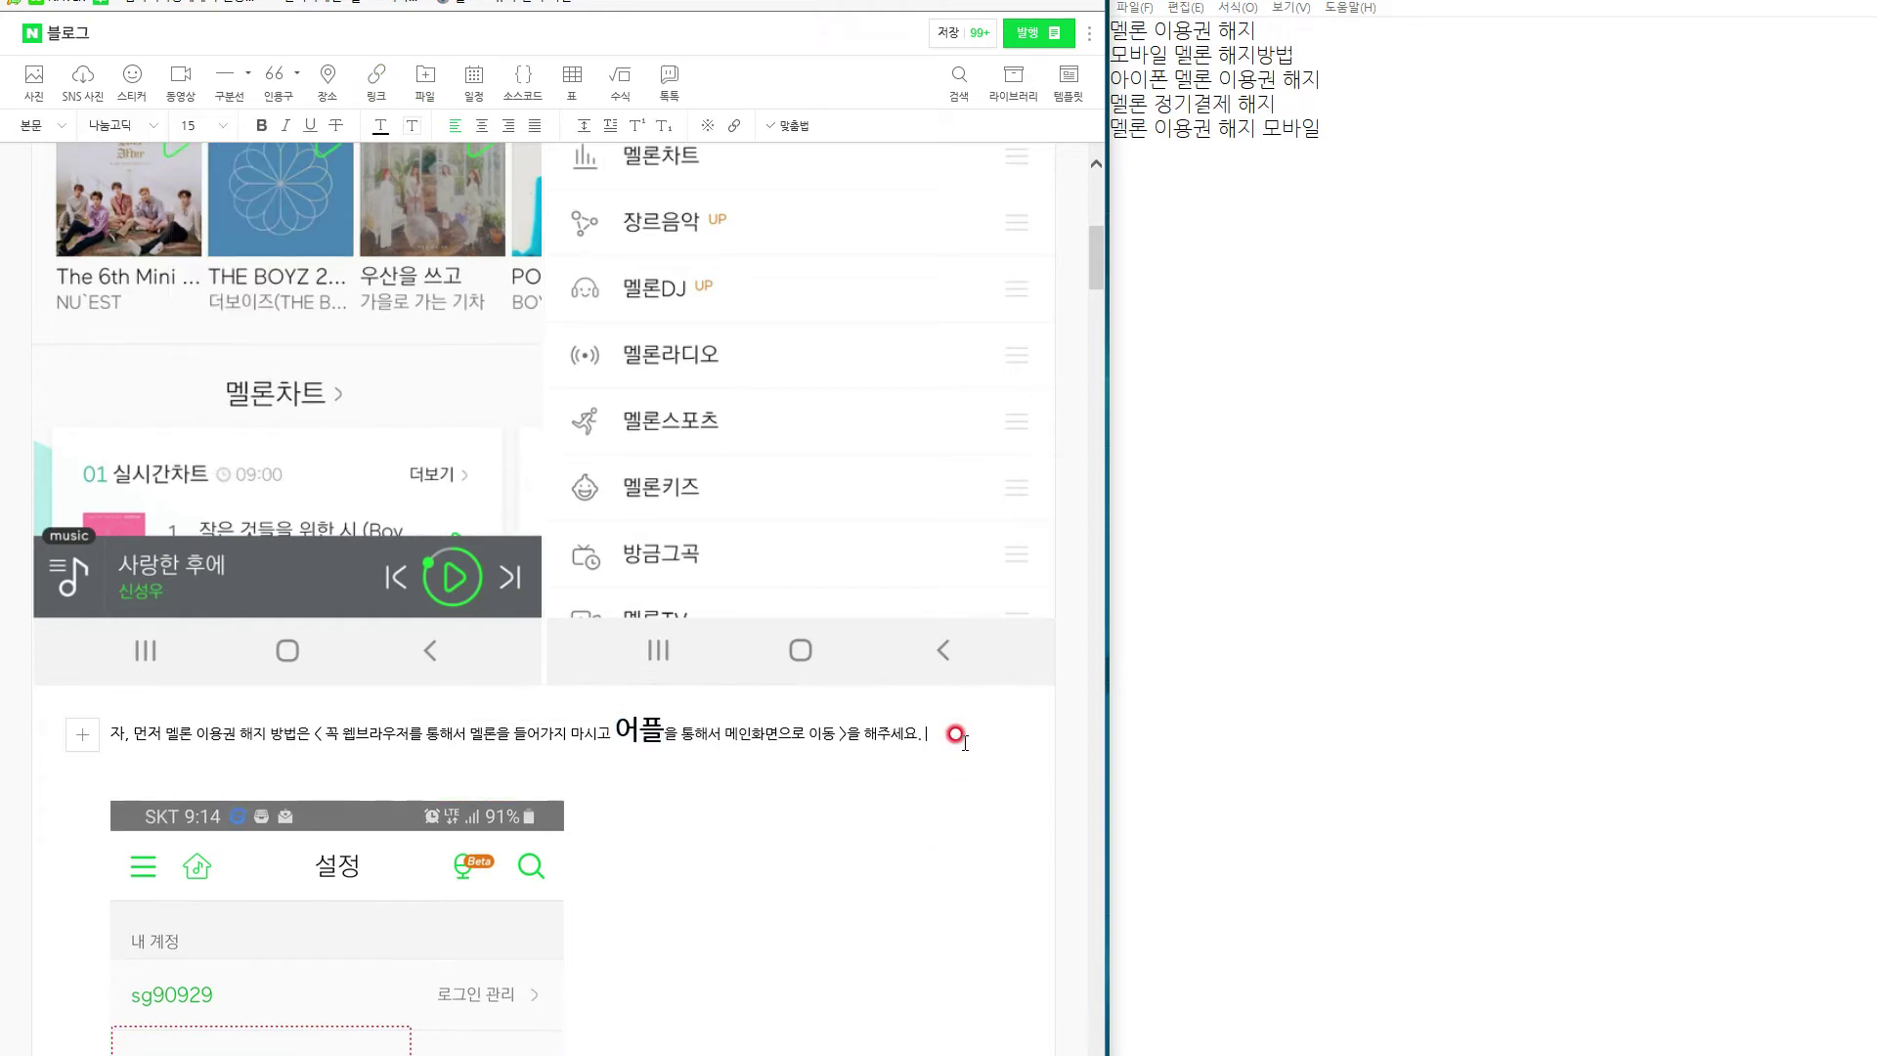
pyautogui.scroll(2, 956, 787)
pyautogui.scroll(-7, 959, 788)
pyautogui.scroll(6, 957, 763)
pyautogui.scroll(1, 945, 741)
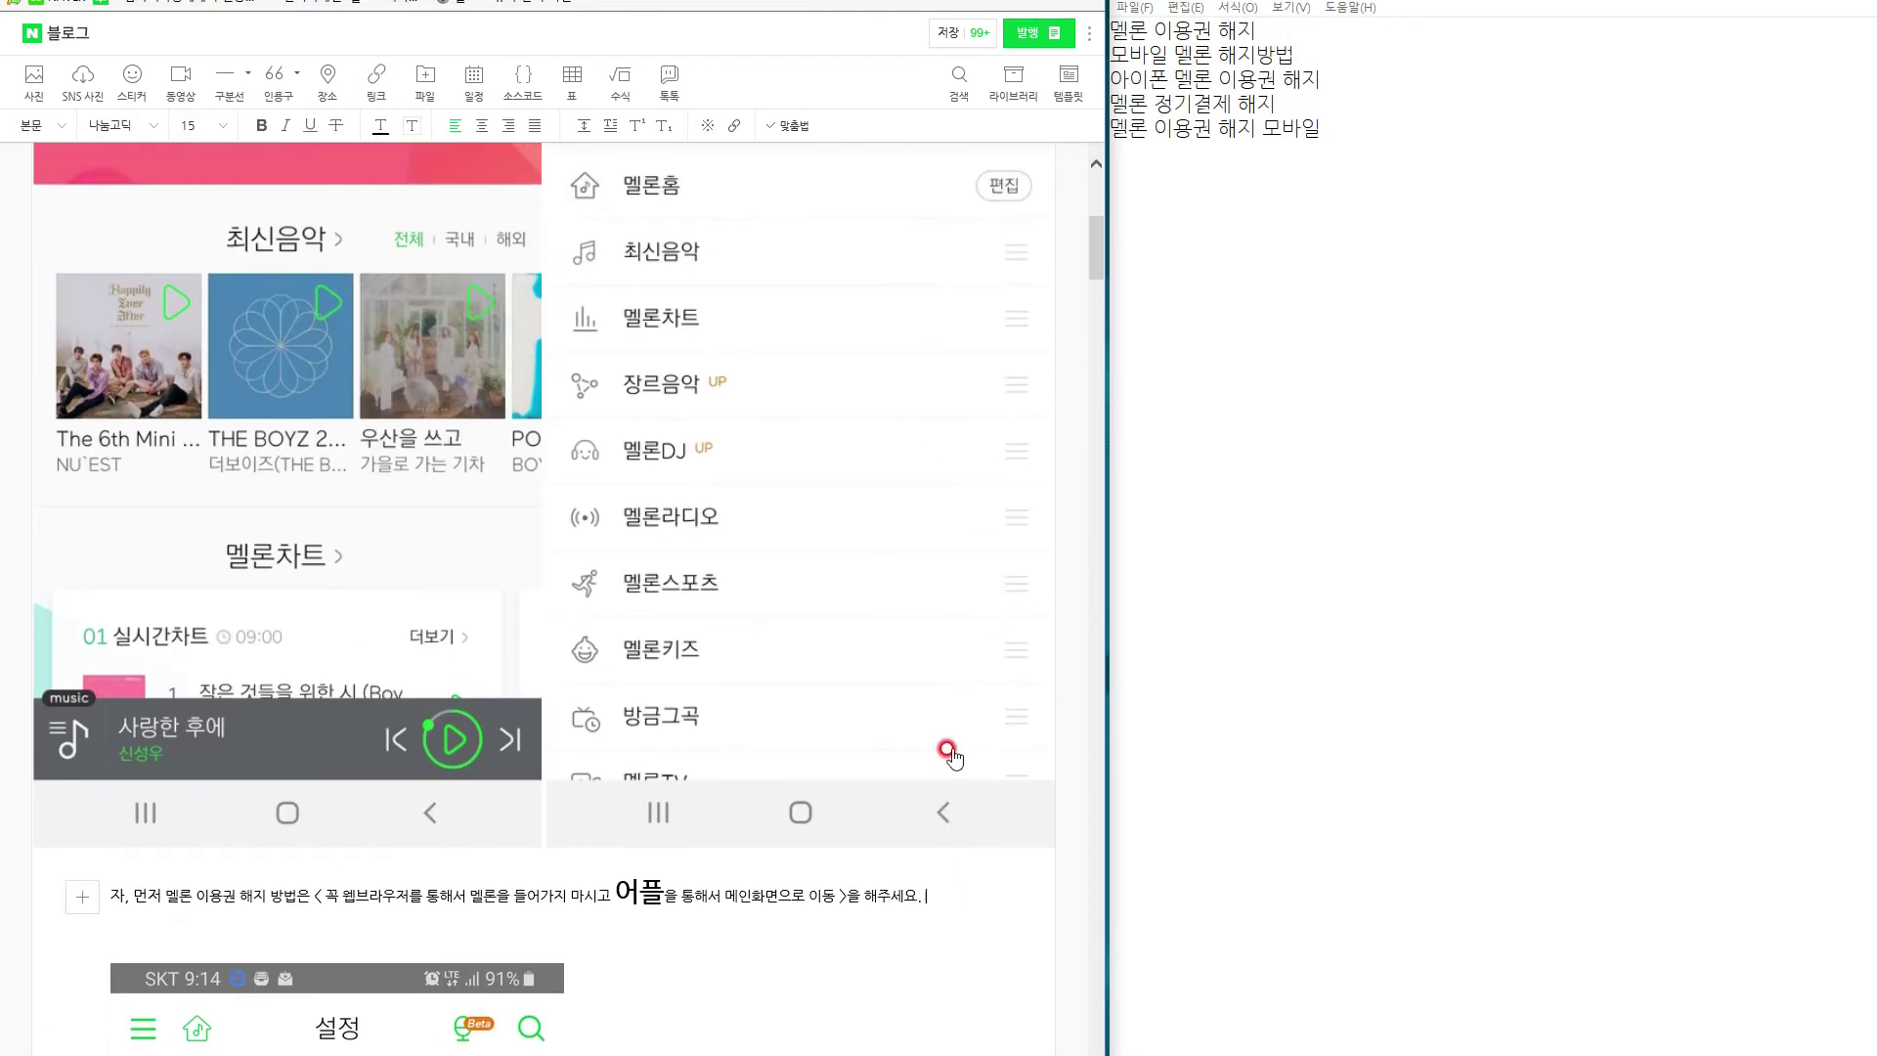
pyautogui.scroll(-3, 945, 741)
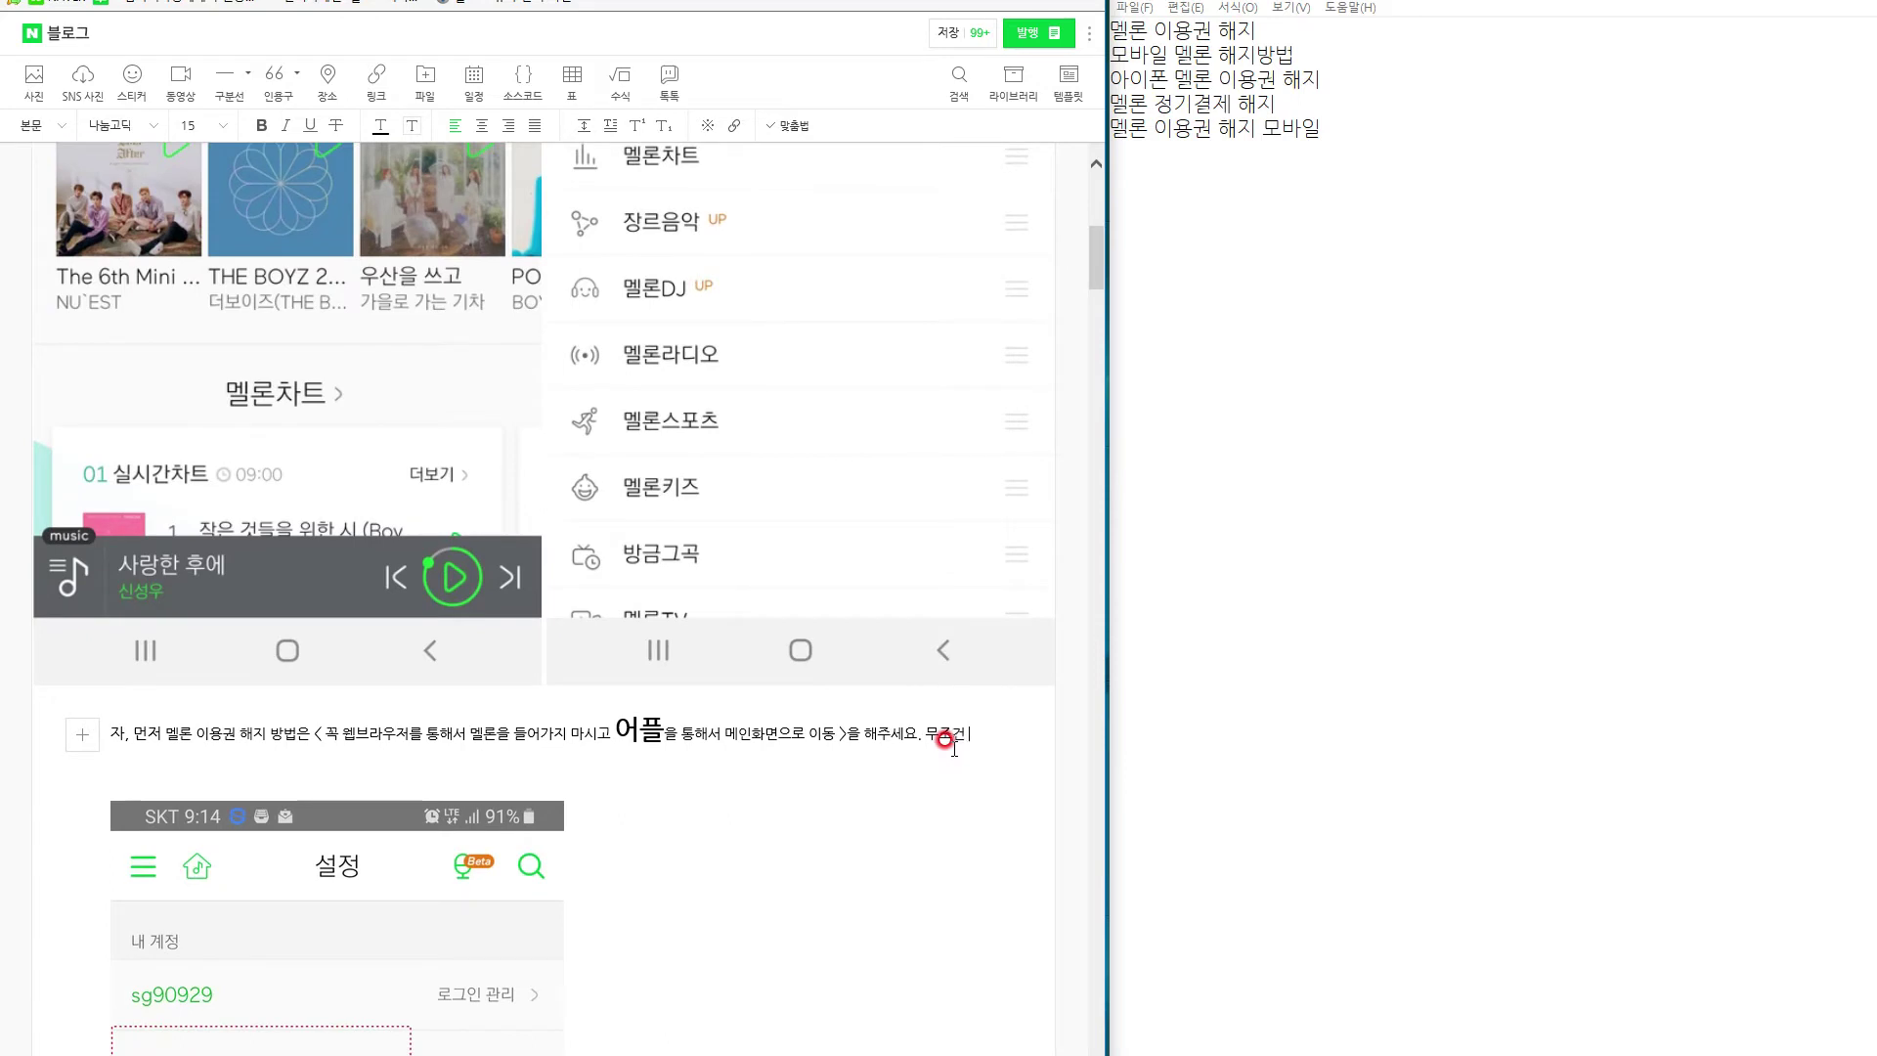
# Type the rest of the paragraph on app-only cancellation, ending '접속을 먼저 해주시면 되겠습니다'.
pyautogui.write('앱으로 가셔야 히')
pyautogui.write('니다. 그래야 해지가 가능 히')
pyautogui.press('BackSpace')
pyautogui.write('합니다. 브라우제')
pyautogui.write('의 경우 애')
pyautogui.press('BackSpace')
pyautogui.write('아이폰의 ')
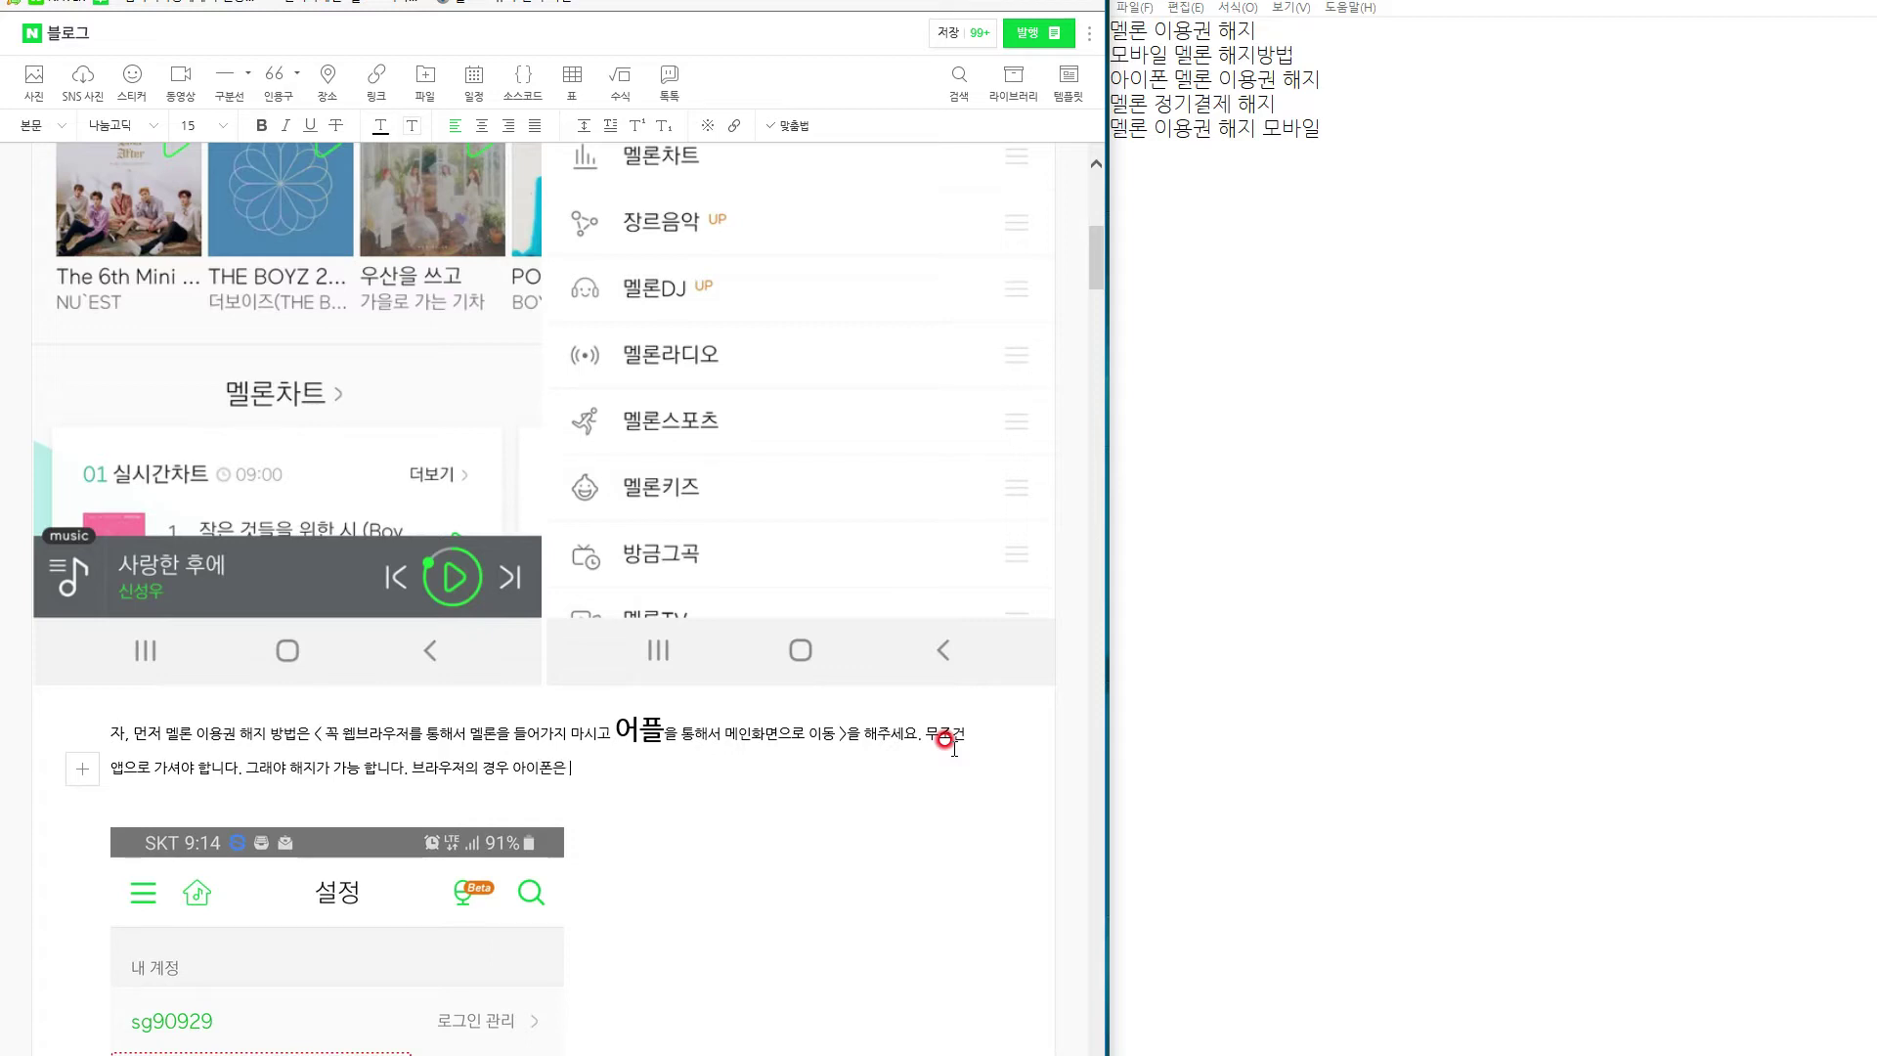
pyautogui.write(' 들에가야 하고. 애')
pyautogui.press('BackSpace')
pyautogui.write('안드로이드는')
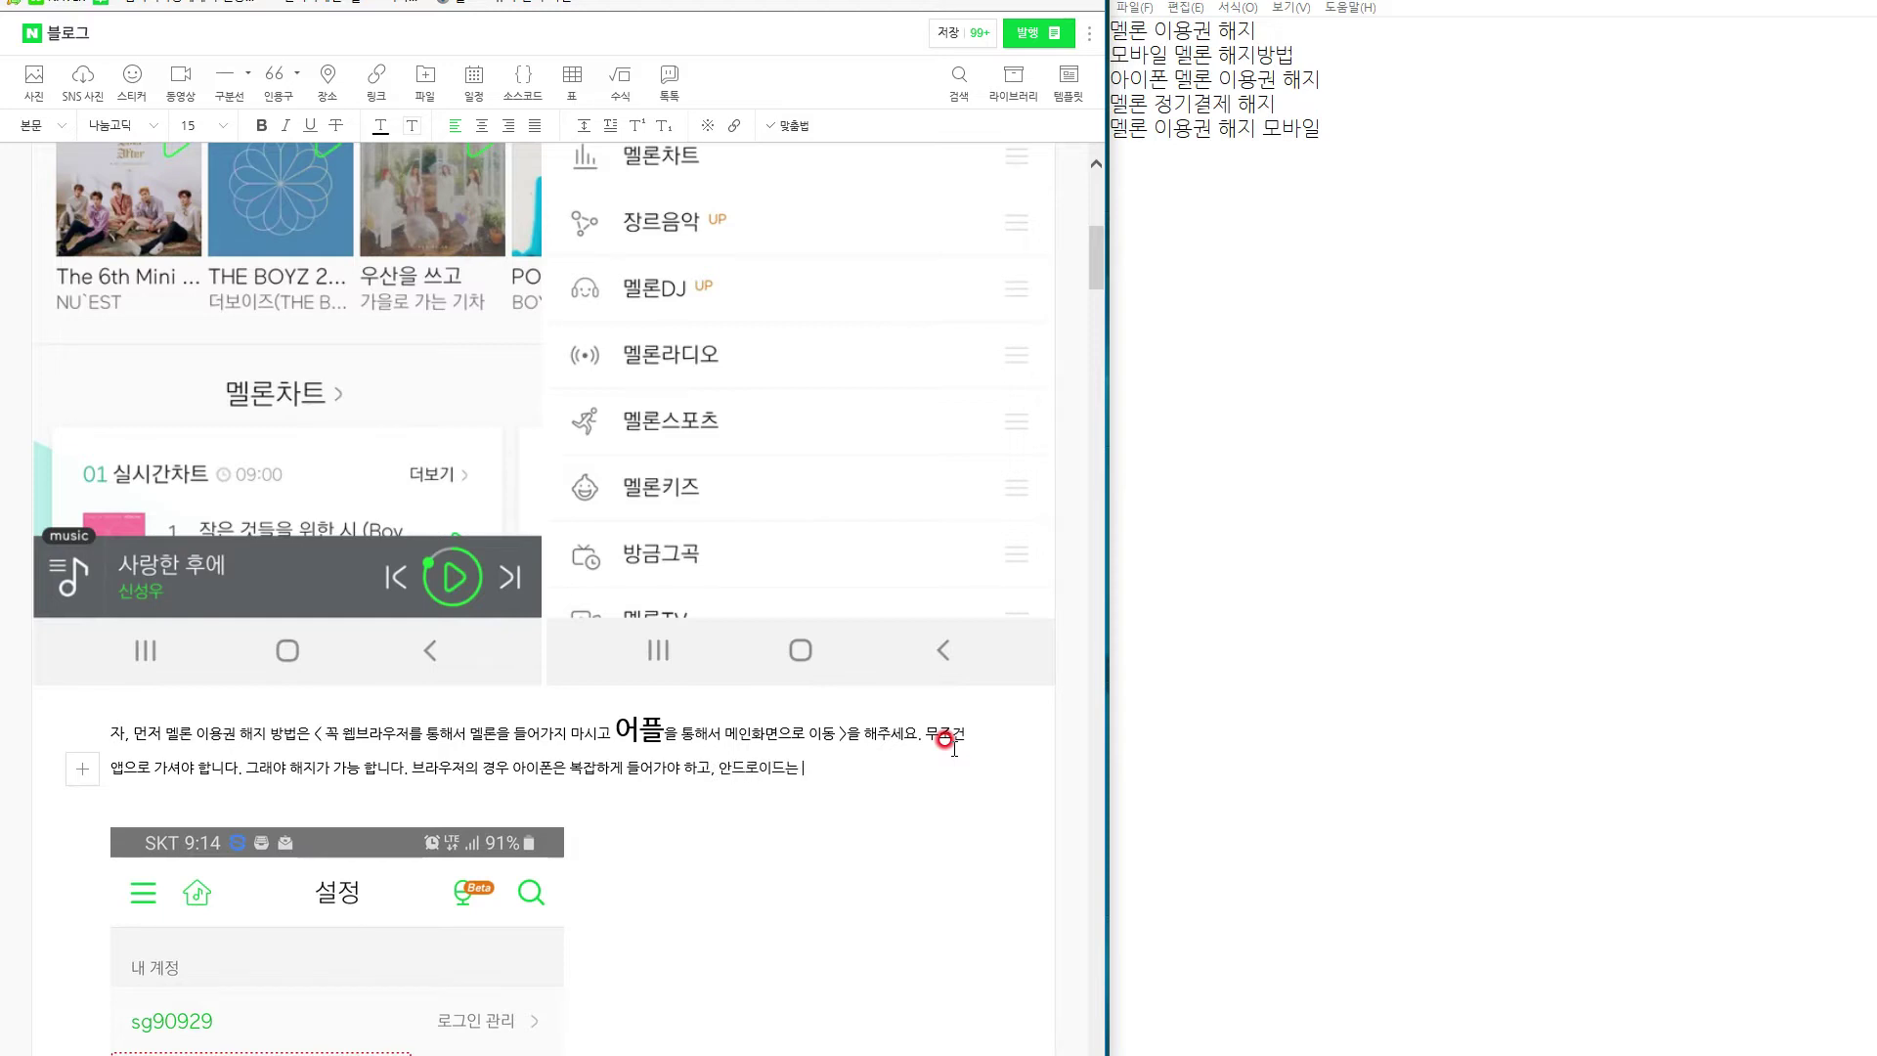
pyautogui.write('c가 아니면 비가능 하기 때문 입니다.')
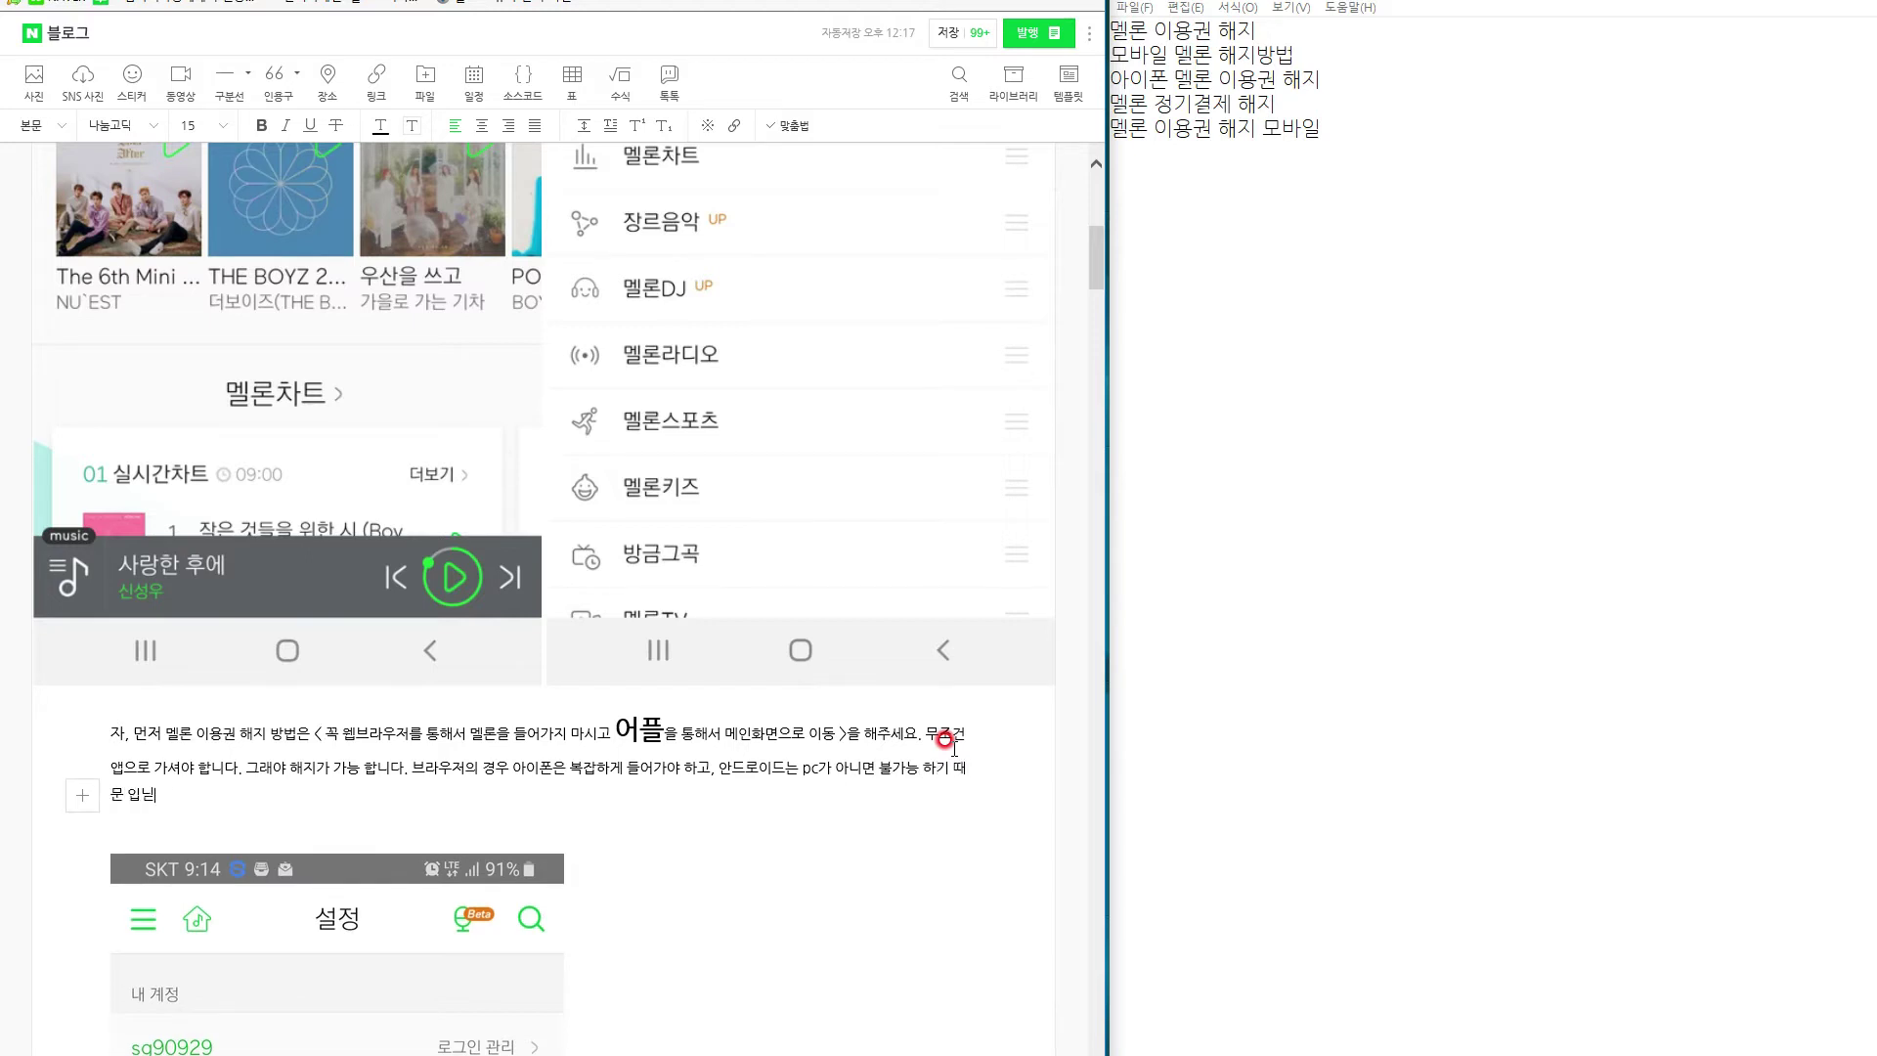
pyautogui.write(' 하지만 어플을 통하면 아주 쉽게 해지가 개')
pyautogui.write('능 합니다. 그러니 참고 하셔세')
pyautogui.write(', ')
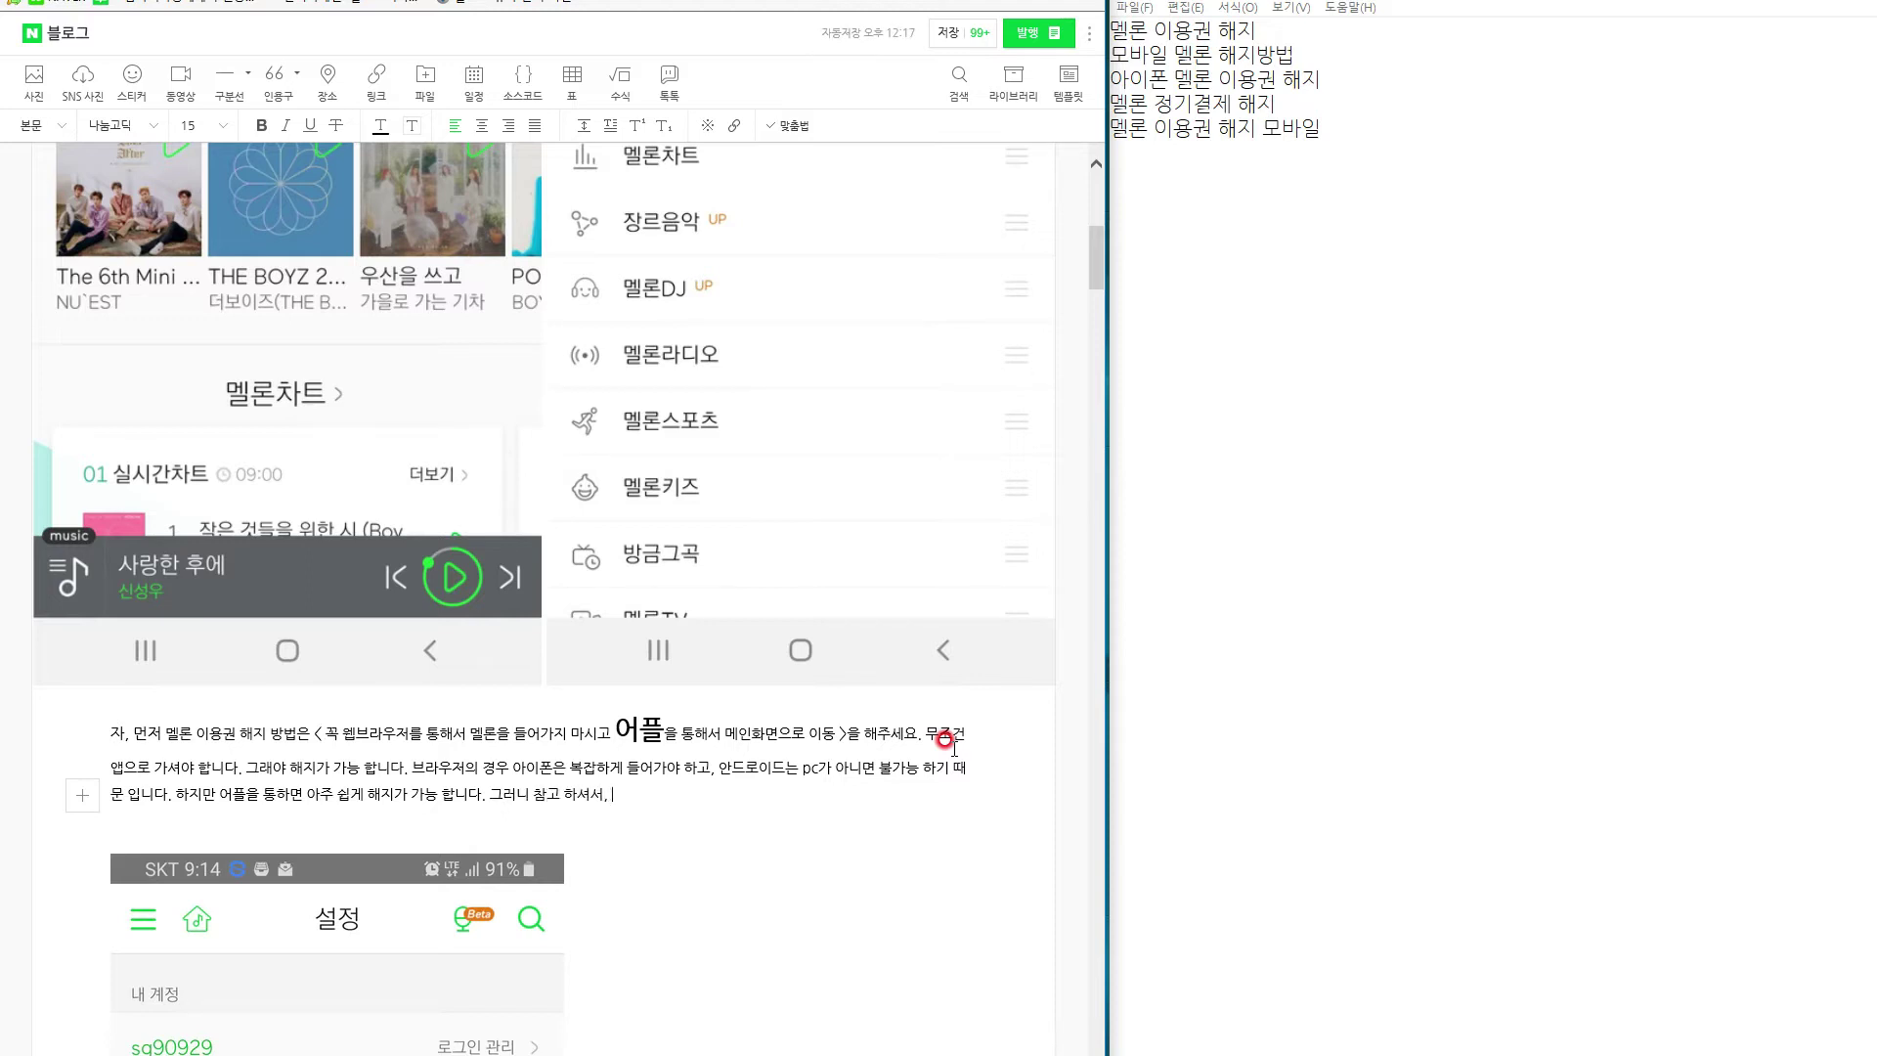
pyautogui.write('겁')
pyautogui.write('속을 먼저 해주시면 되게')
pyautogui.press('Return')
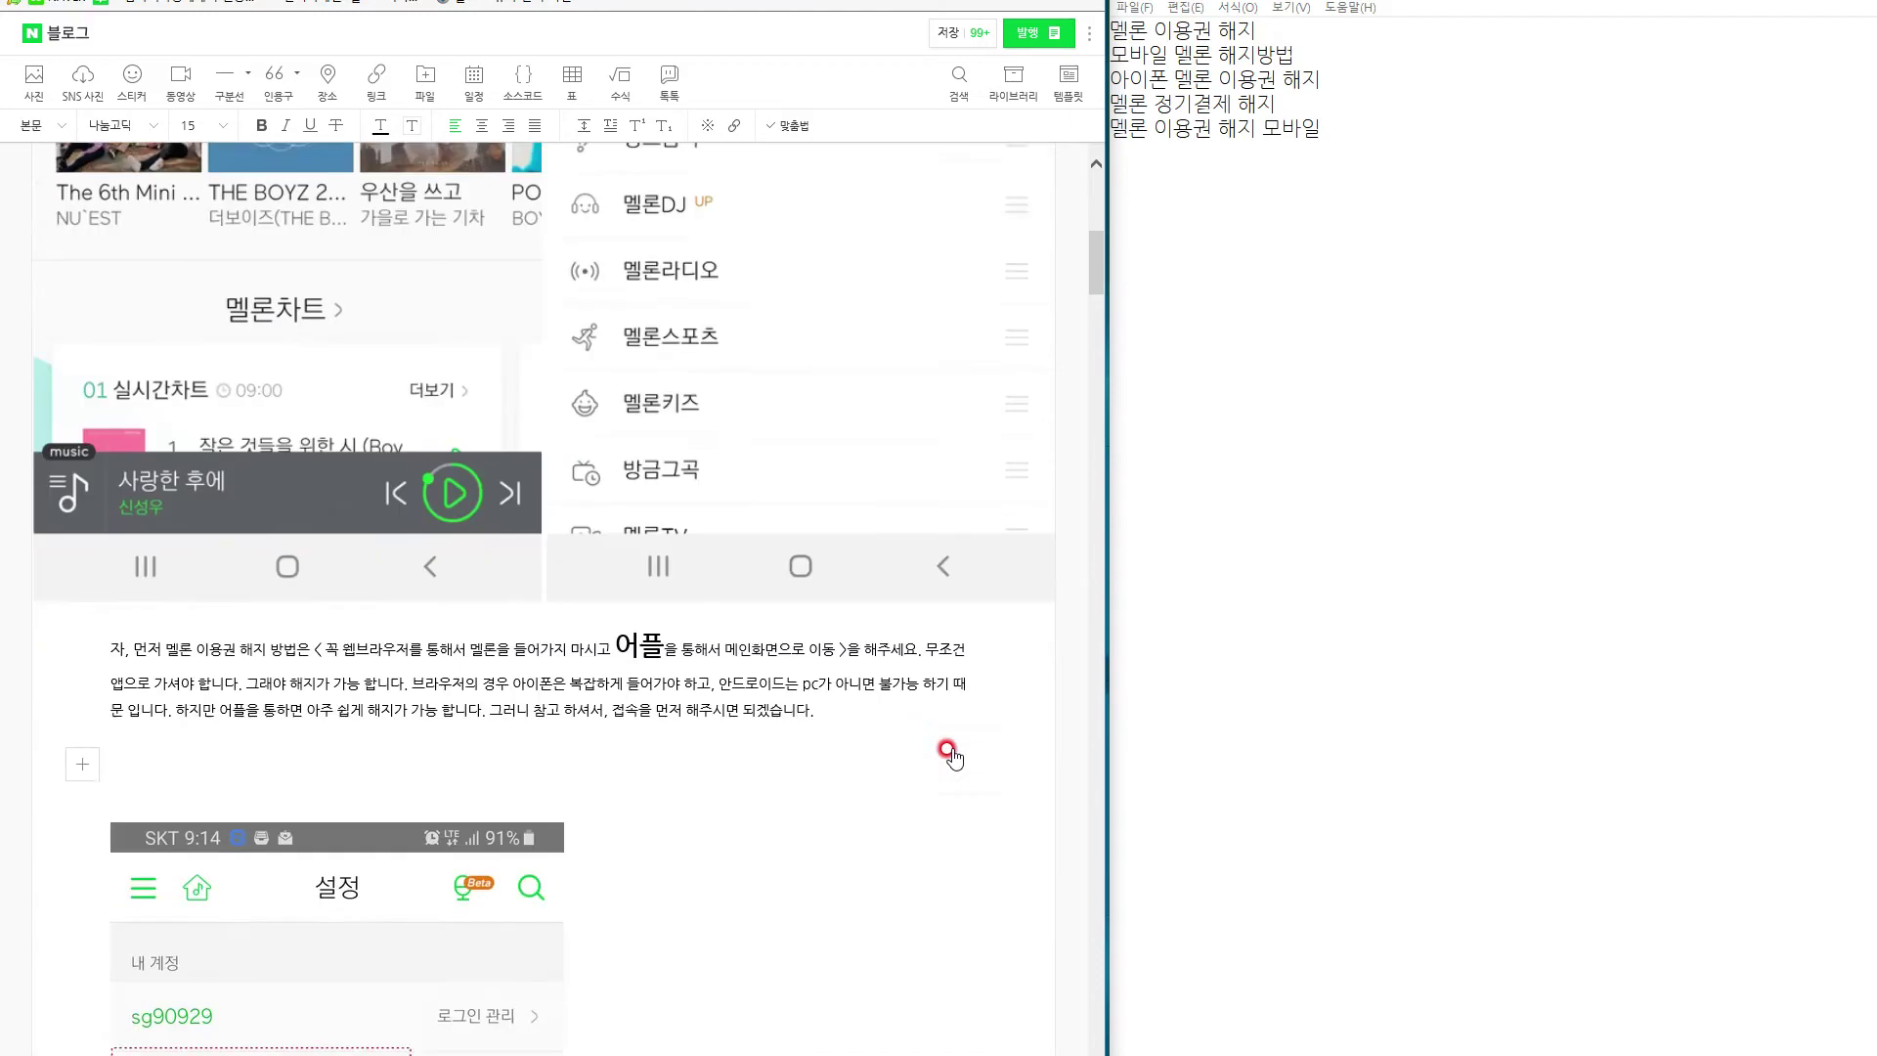
pyautogui.scroll(-1, 948, 756)
# Set the paragraph text to font size 16.
pyautogui.moveTo(870, 637); pyautogui.dragTo(105, 601)
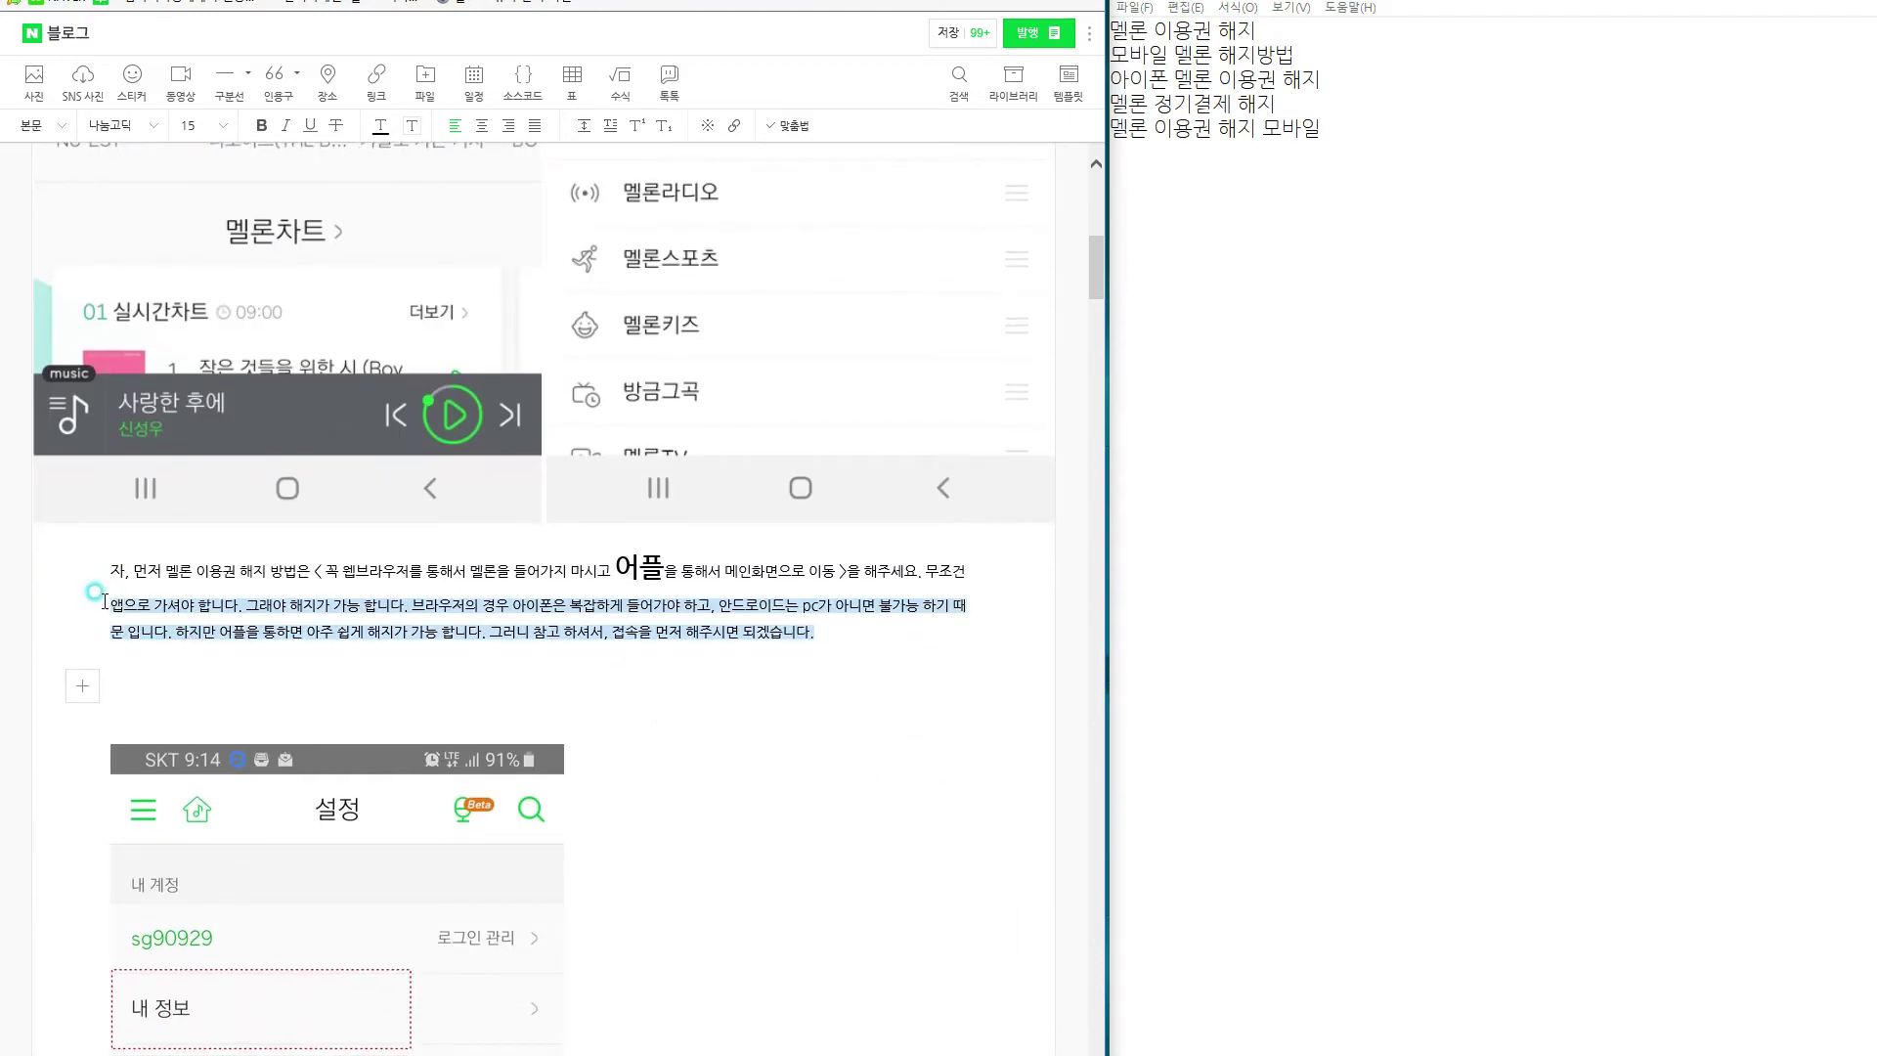
pyautogui.click(208, 125)
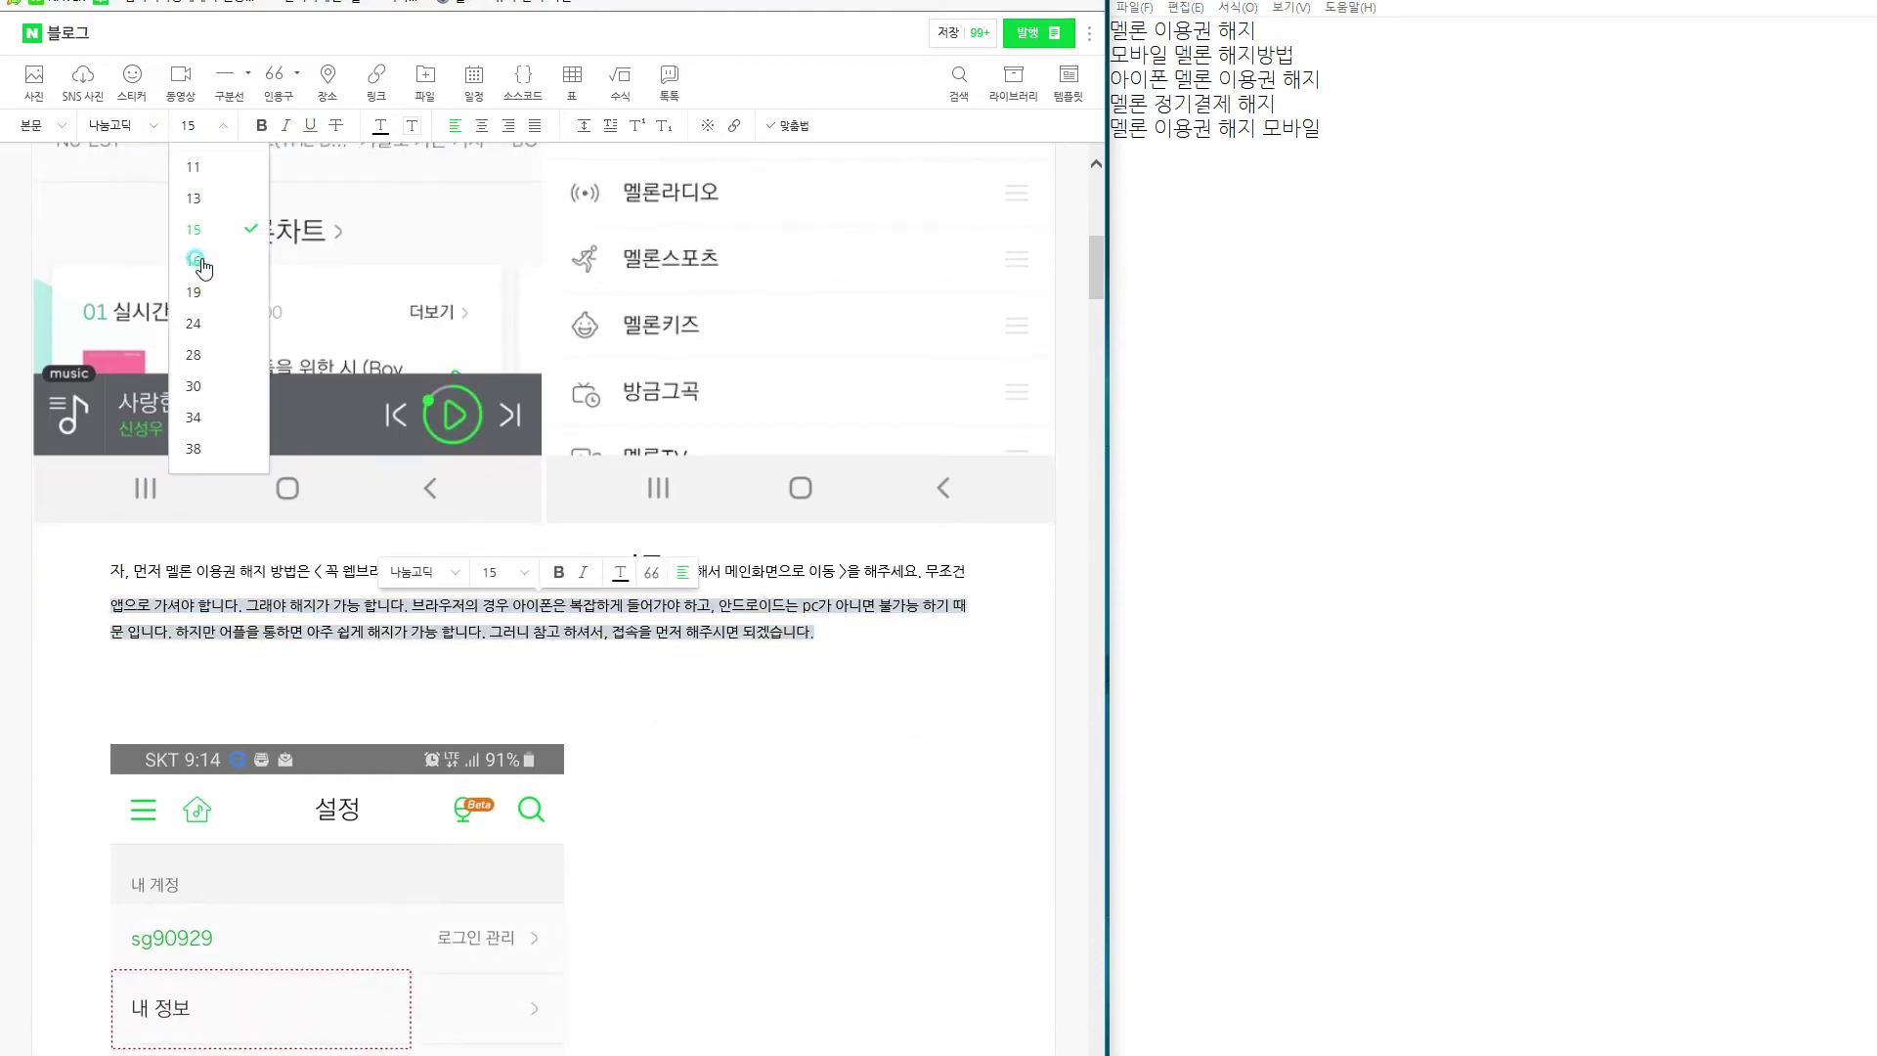
pyautogui.click(201, 262)
pyautogui.click(804, 575)
pyautogui.moveTo(608, 567); pyautogui.dragTo(98, 570)
pyautogui.click(217, 125)
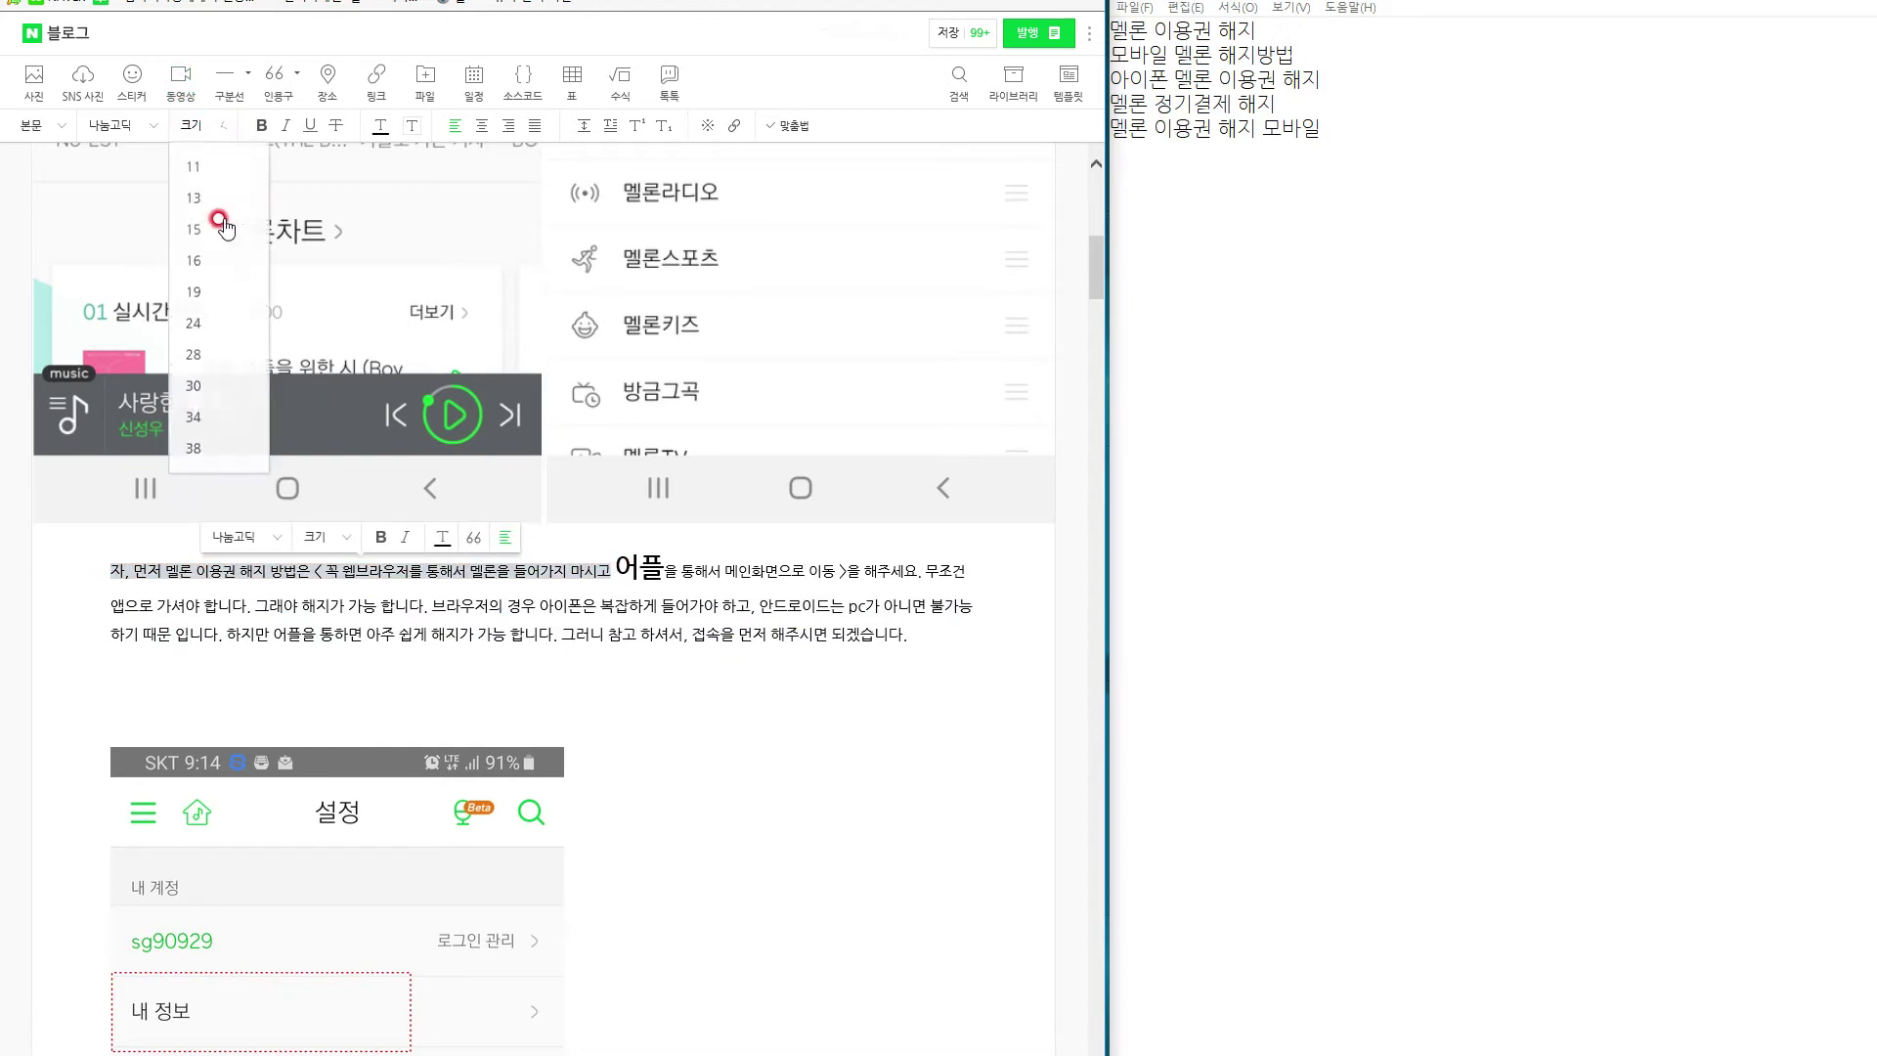
pyautogui.click(195, 260)
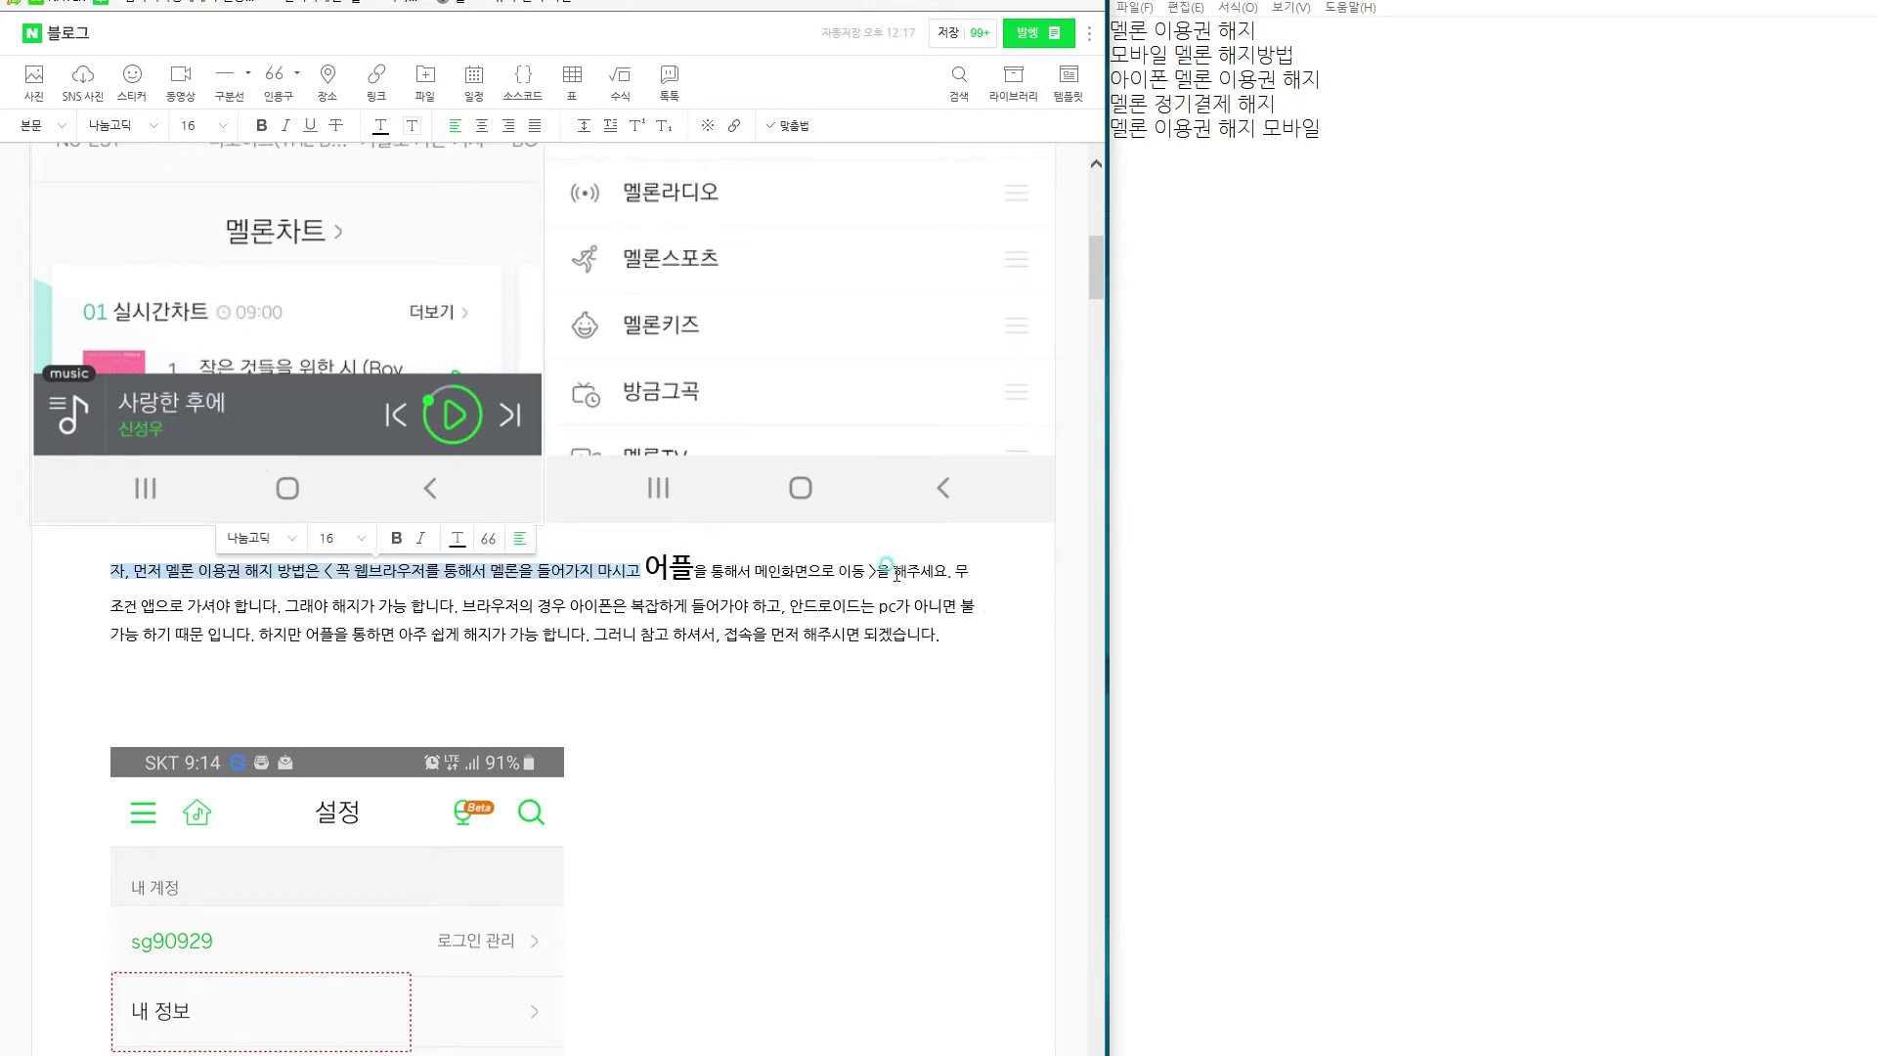
pyautogui.keyDown('shift'); pyautogui.click(968, 572); pyautogui.keyUp('shift')
pyautogui.click(212, 125)
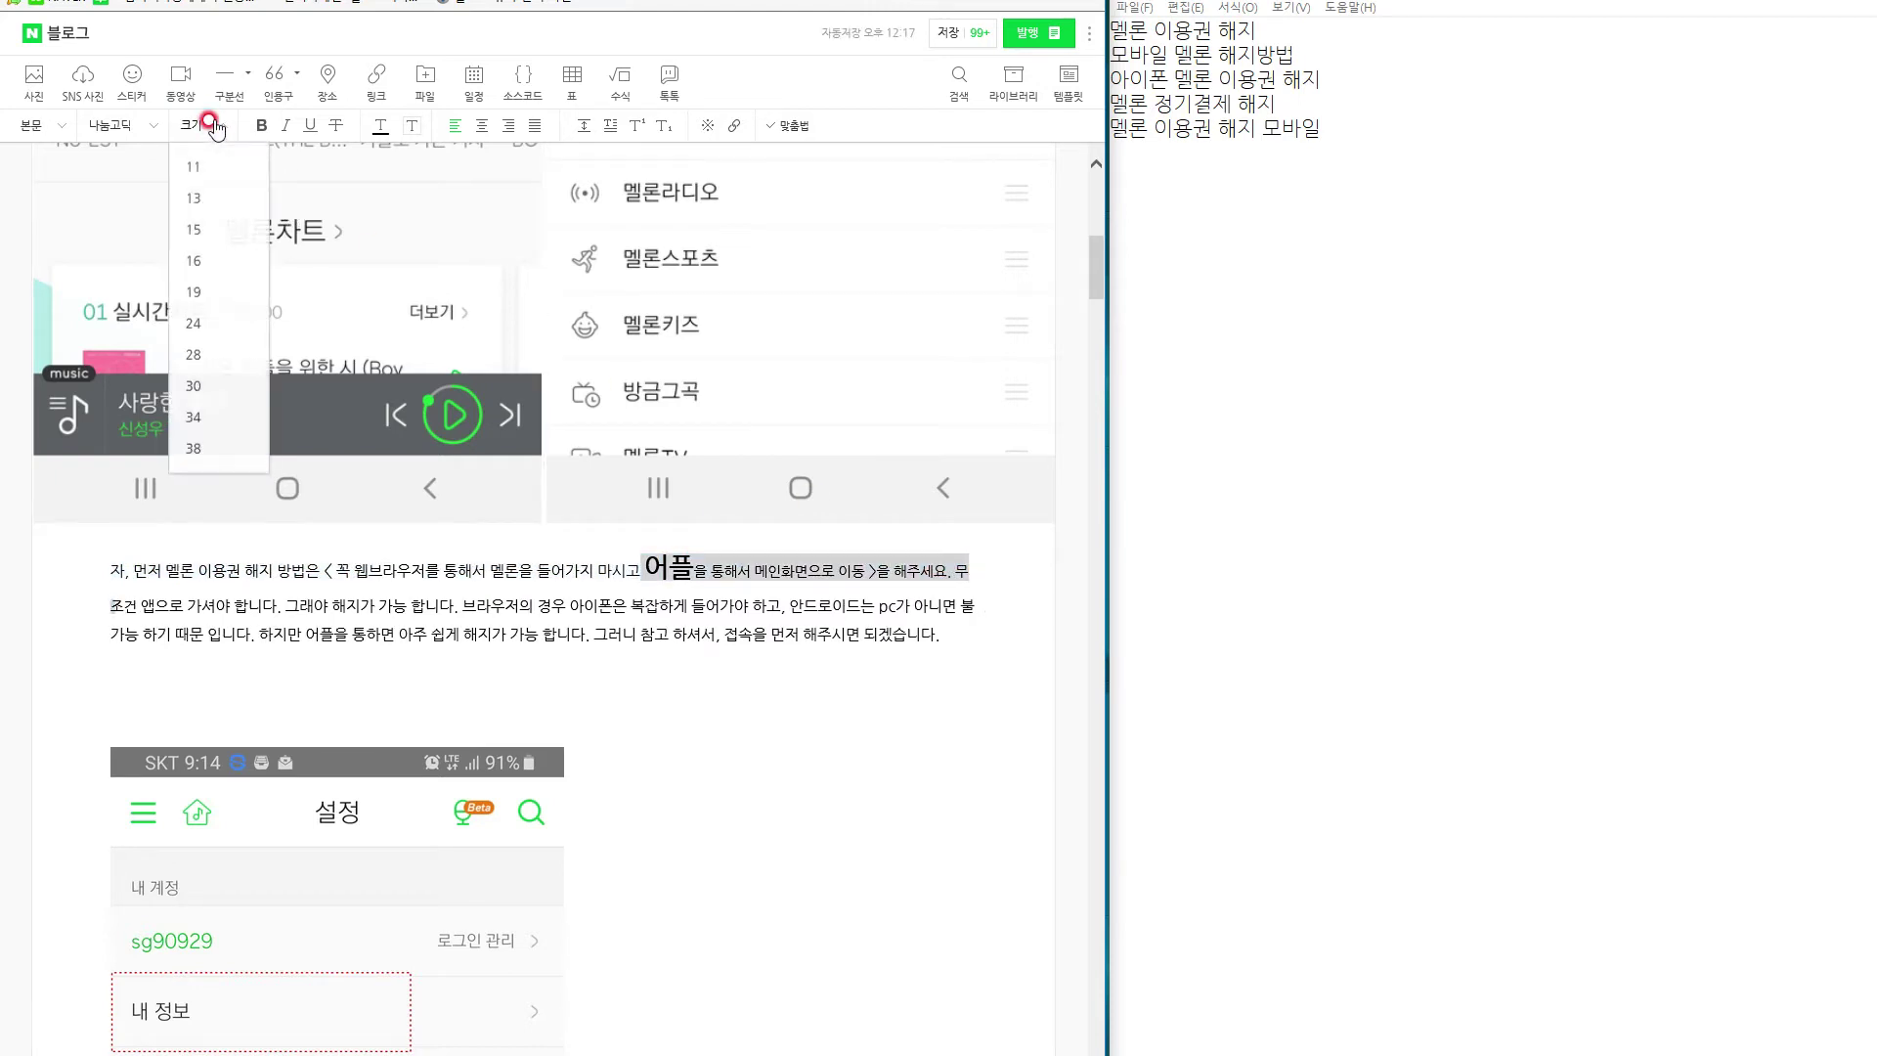
pyautogui.click(192, 260)
pyautogui.click(638, 554)
# Restore 어플 to size 28 and add an empty line after the paragraph.
pyautogui.moveTo(637, 556); pyautogui.dragTo(675, 555)
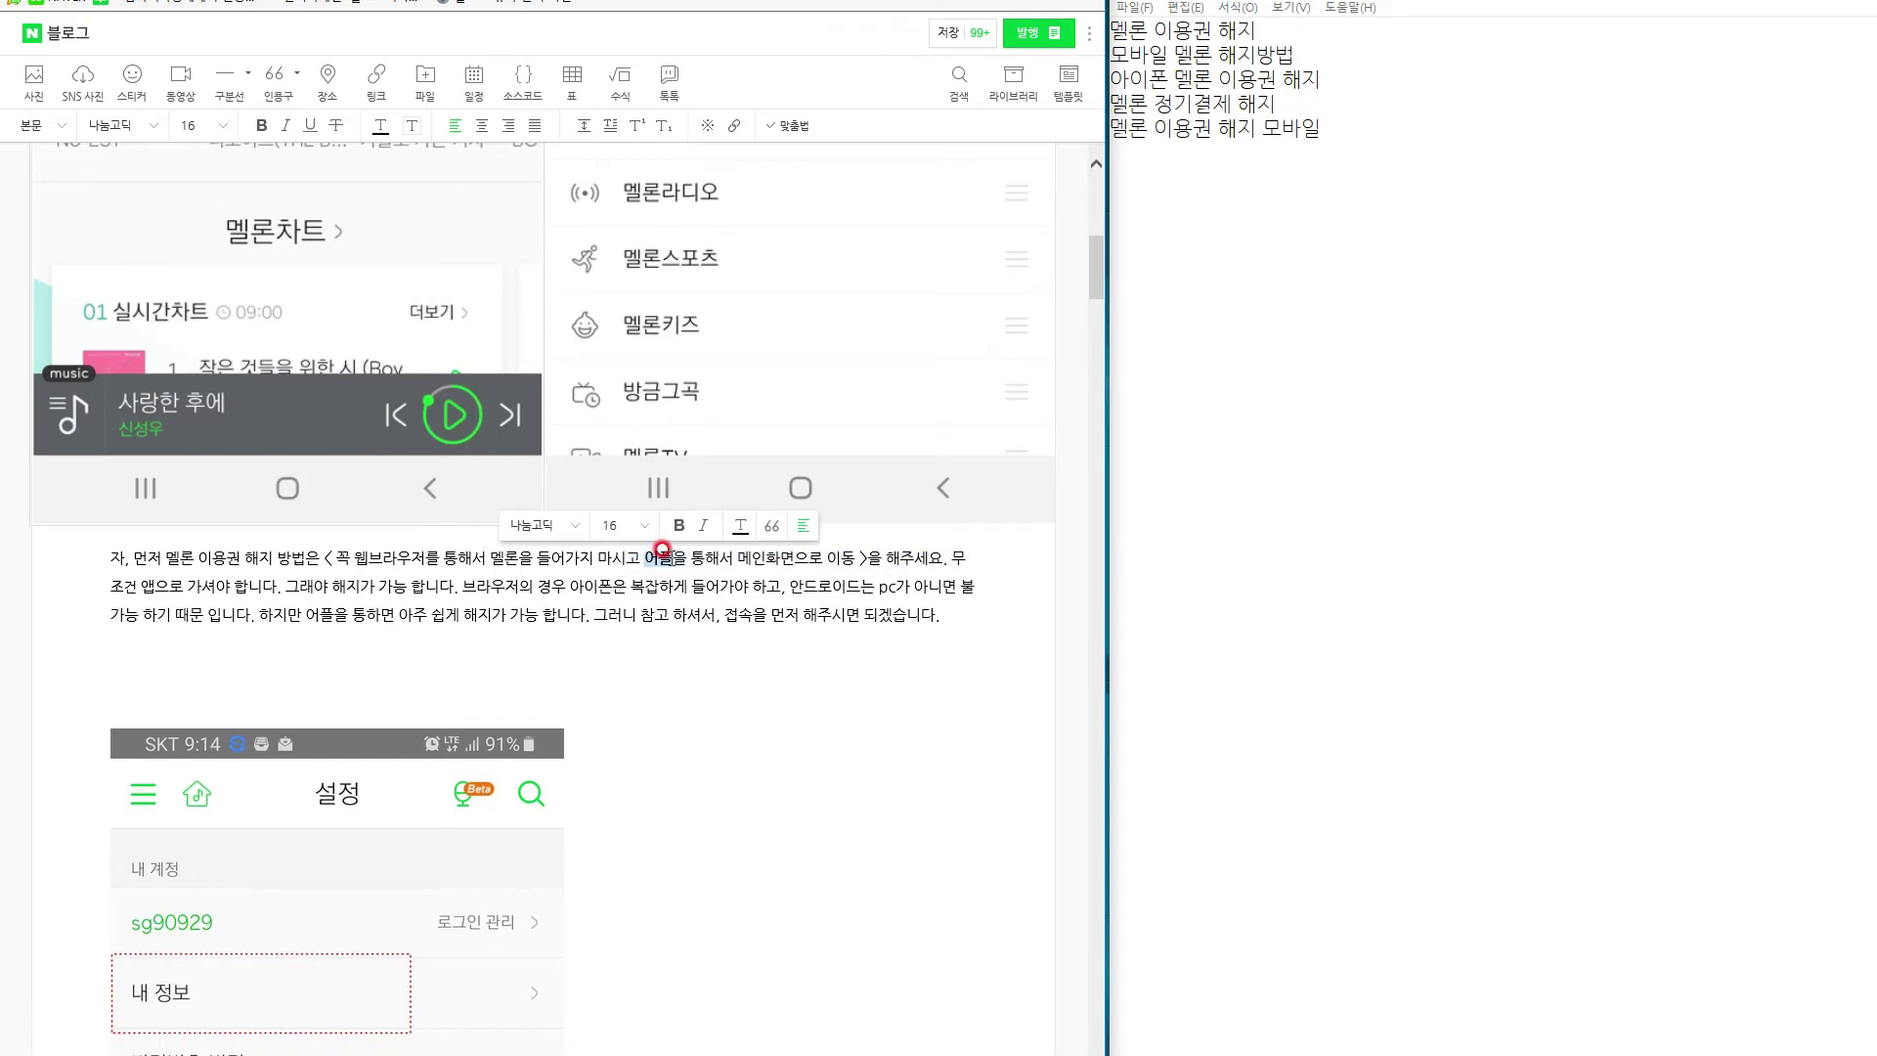
pyautogui.click(205, 125)
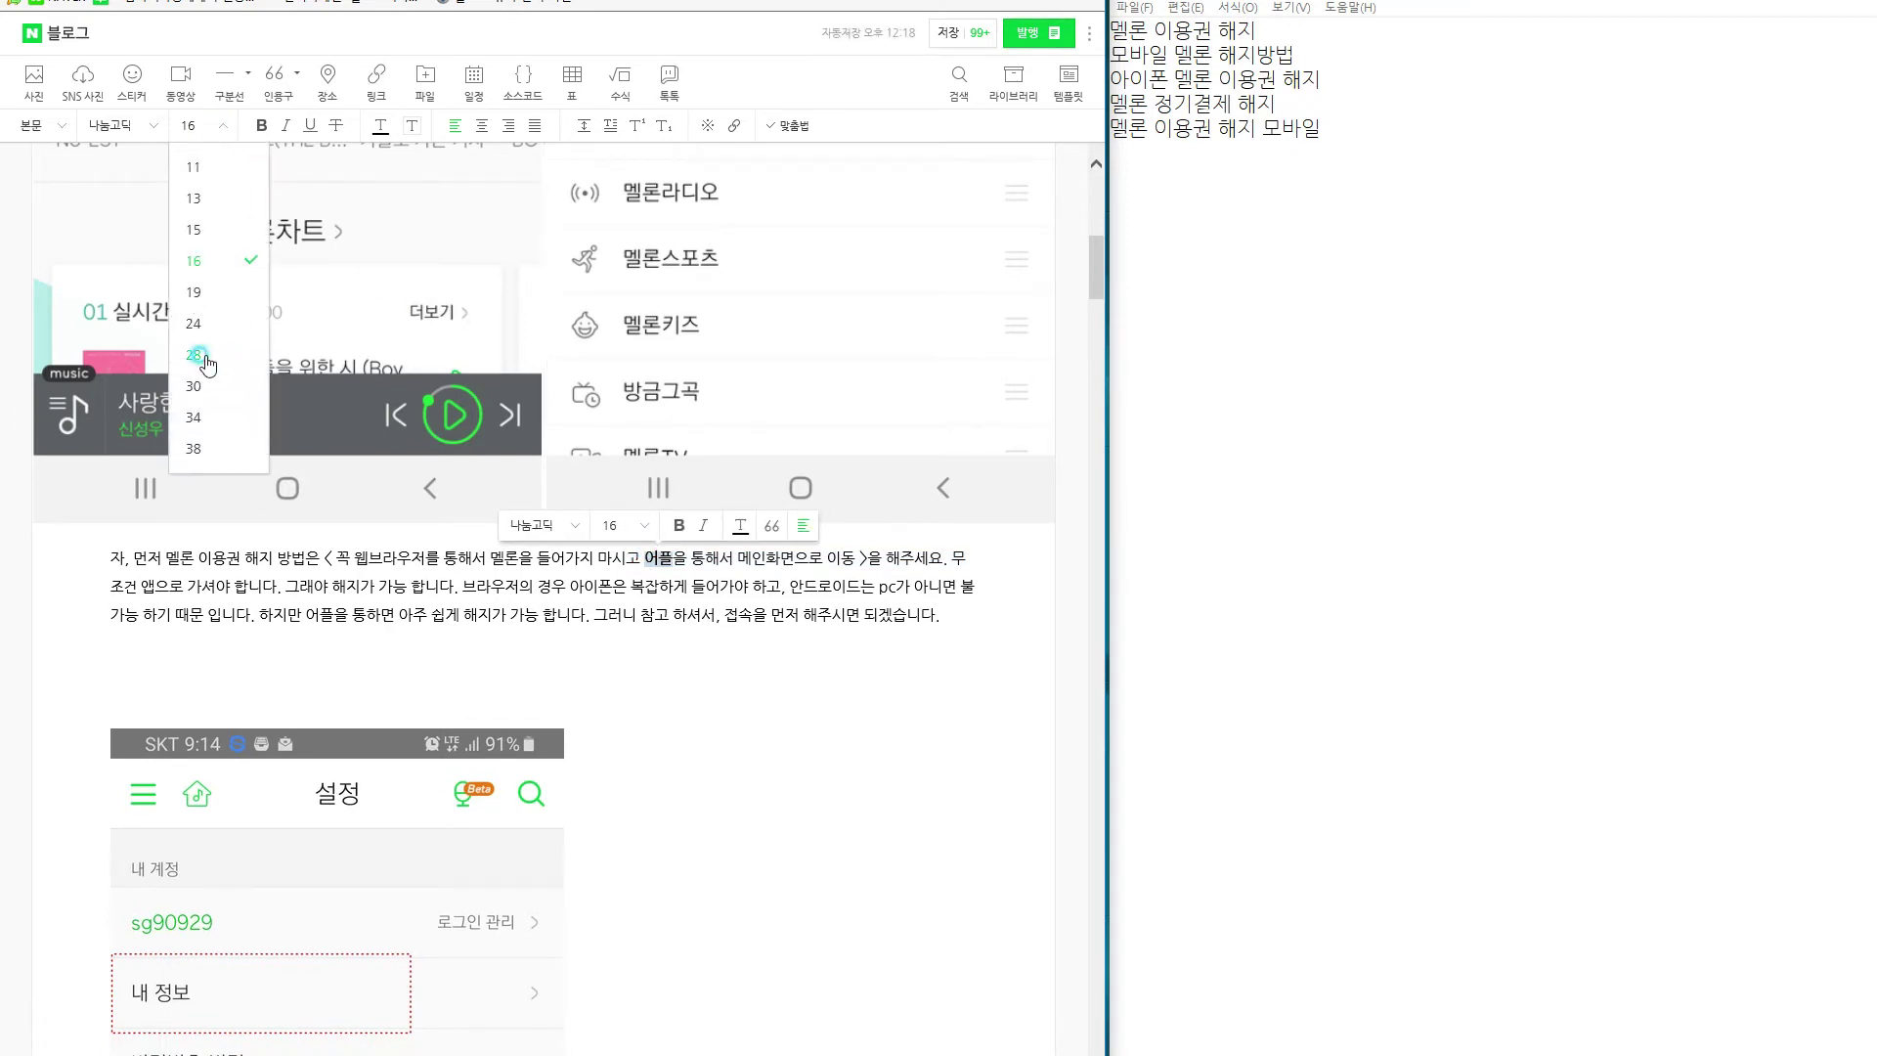
pyautogui.click(195, 355)
pyautogui.click(951, 642)
pyautogui.press('Return')
pyautogui.press('Return')
pyautogui.scroll(8, 740, 810)
pyautogui.scroll(2, 740, 810)
pyautogui.scroll(-9, 675, 794)
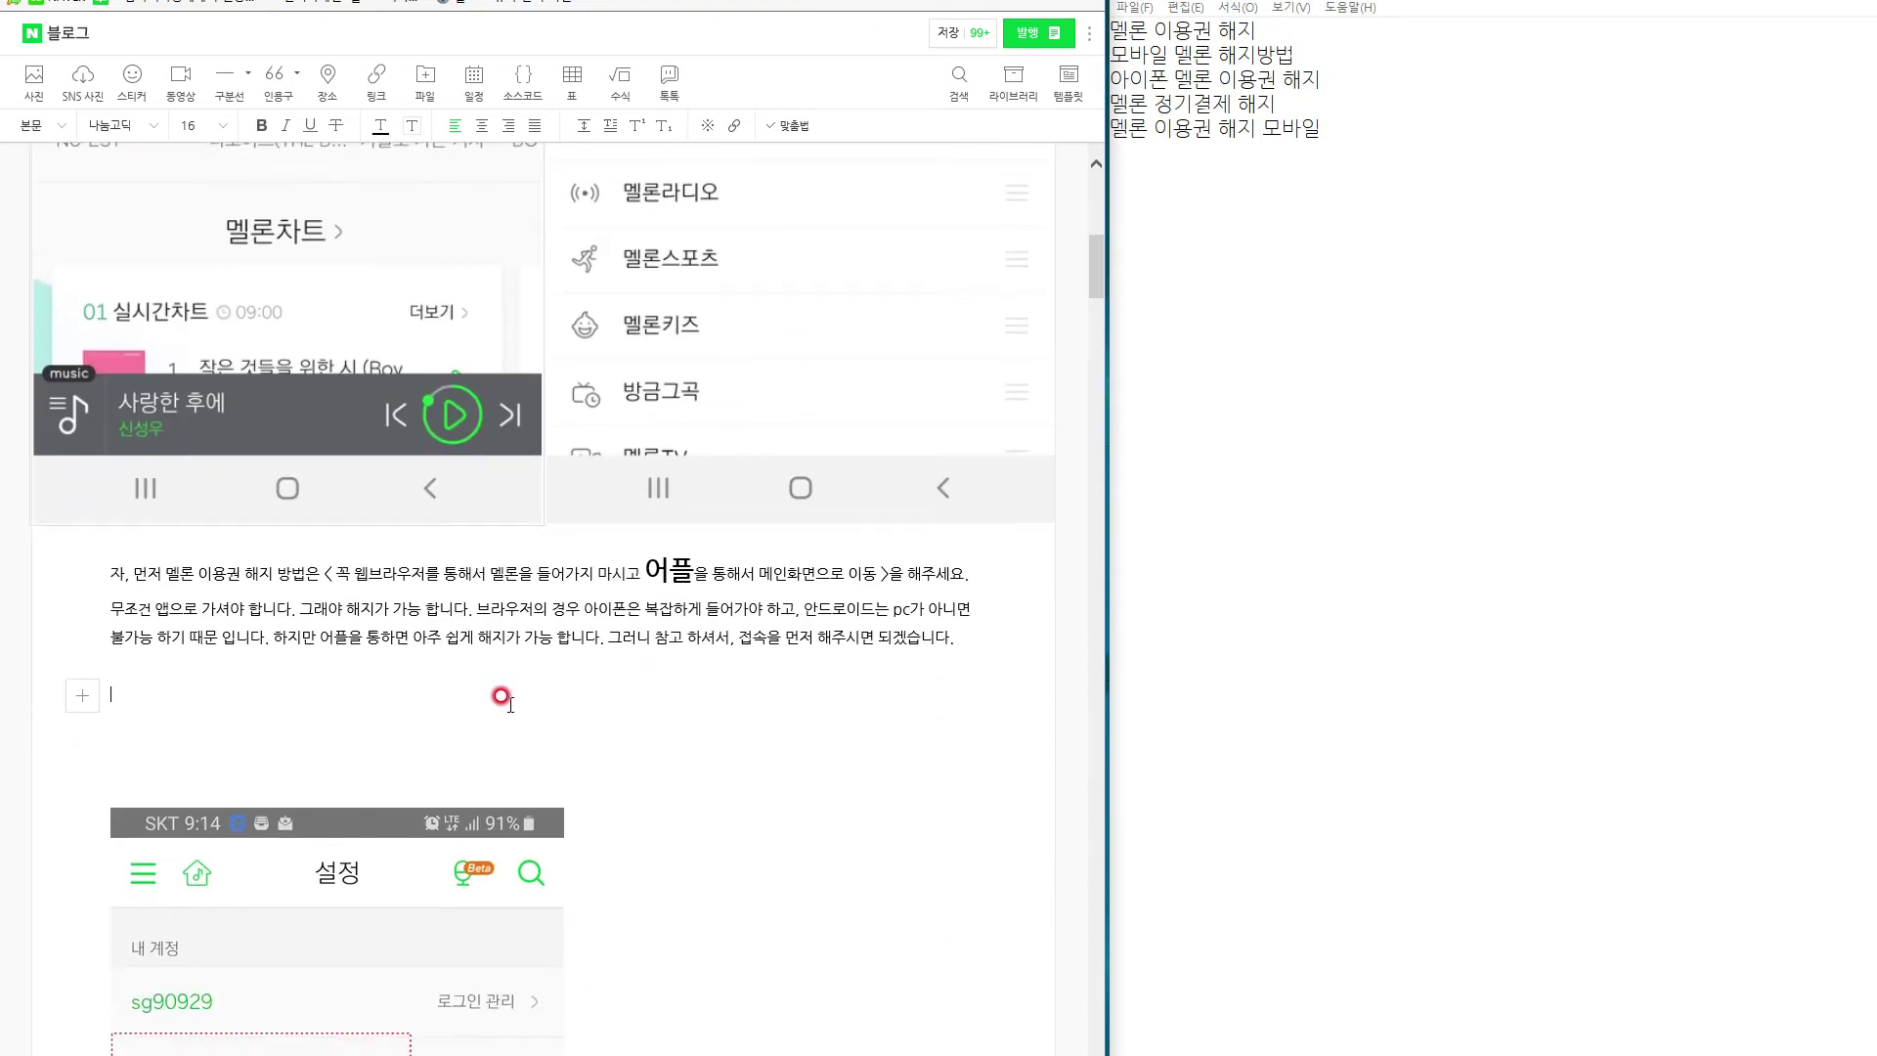
# Delete the intro paragraph, then undo to restore it.
pyautogui.moveTo(956, 638); pyautogui.dragTo(98, 571)
pyautogui.press('BackSpace')
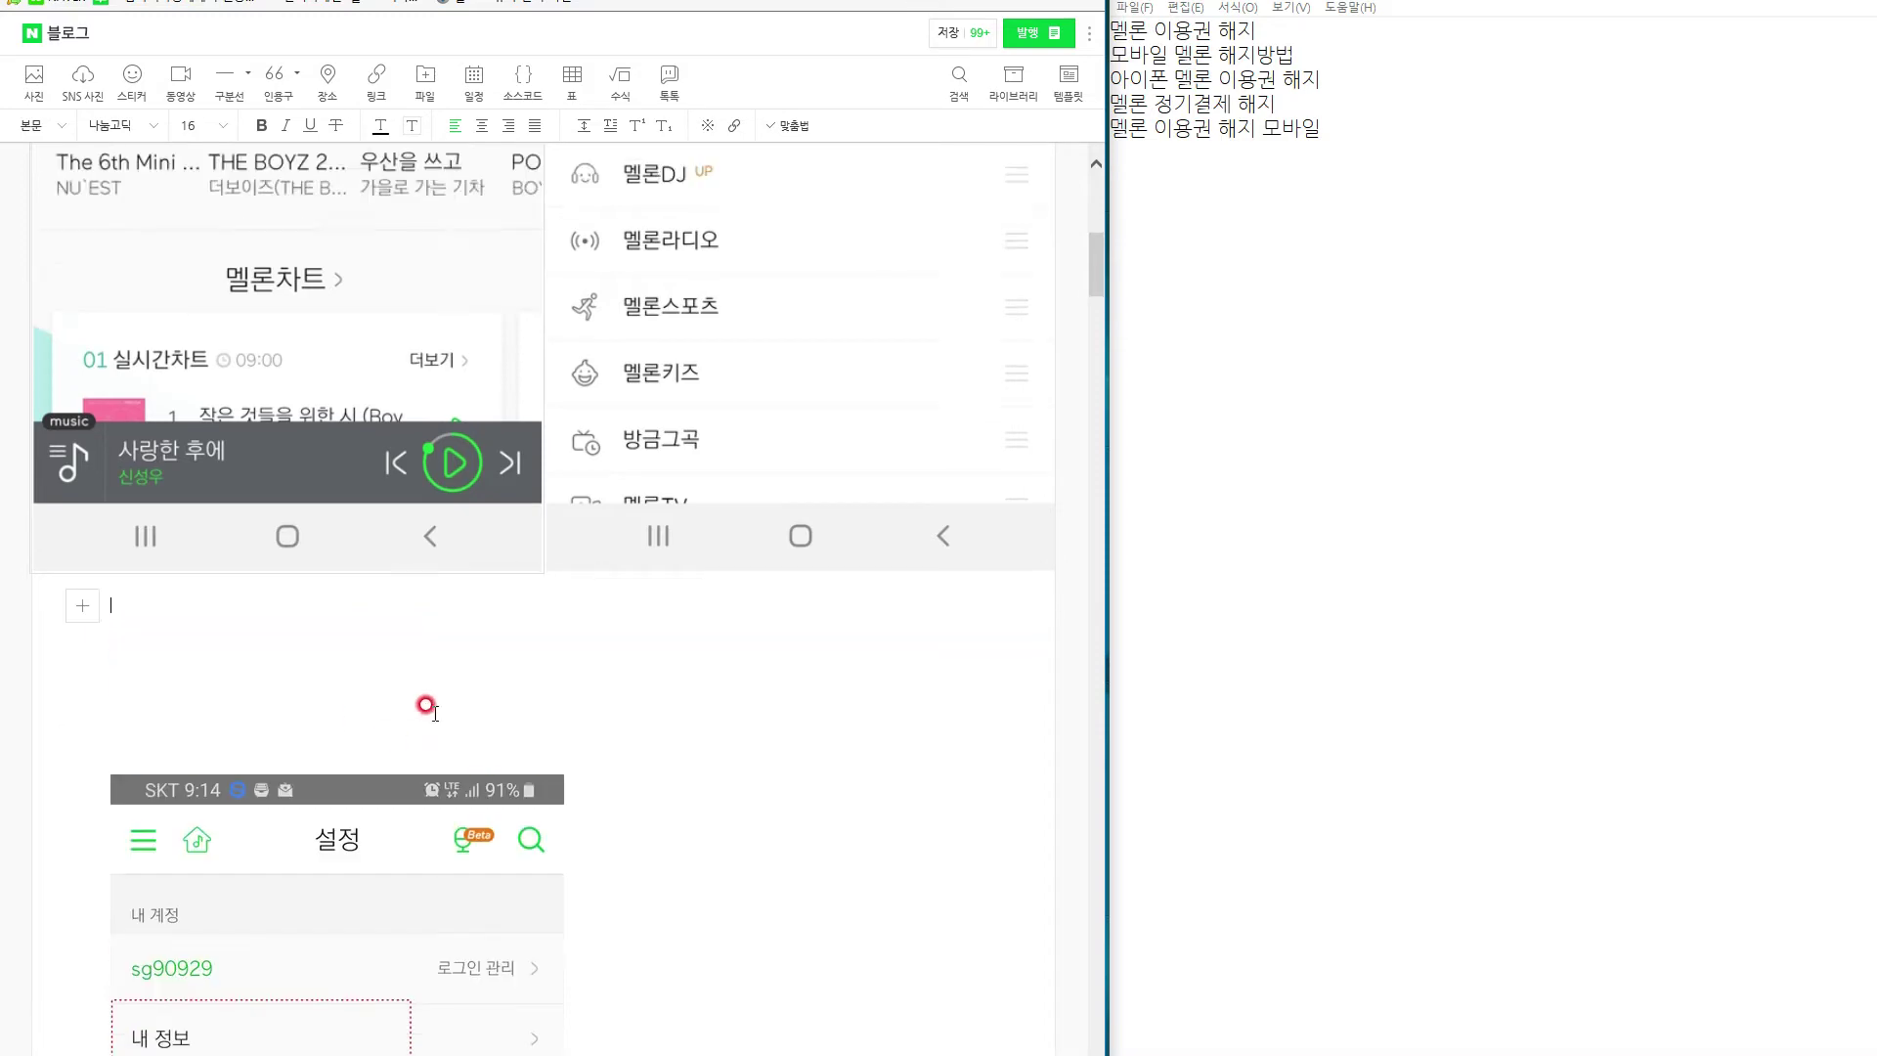
pyautogui.hotkey('ctrl', 'z')
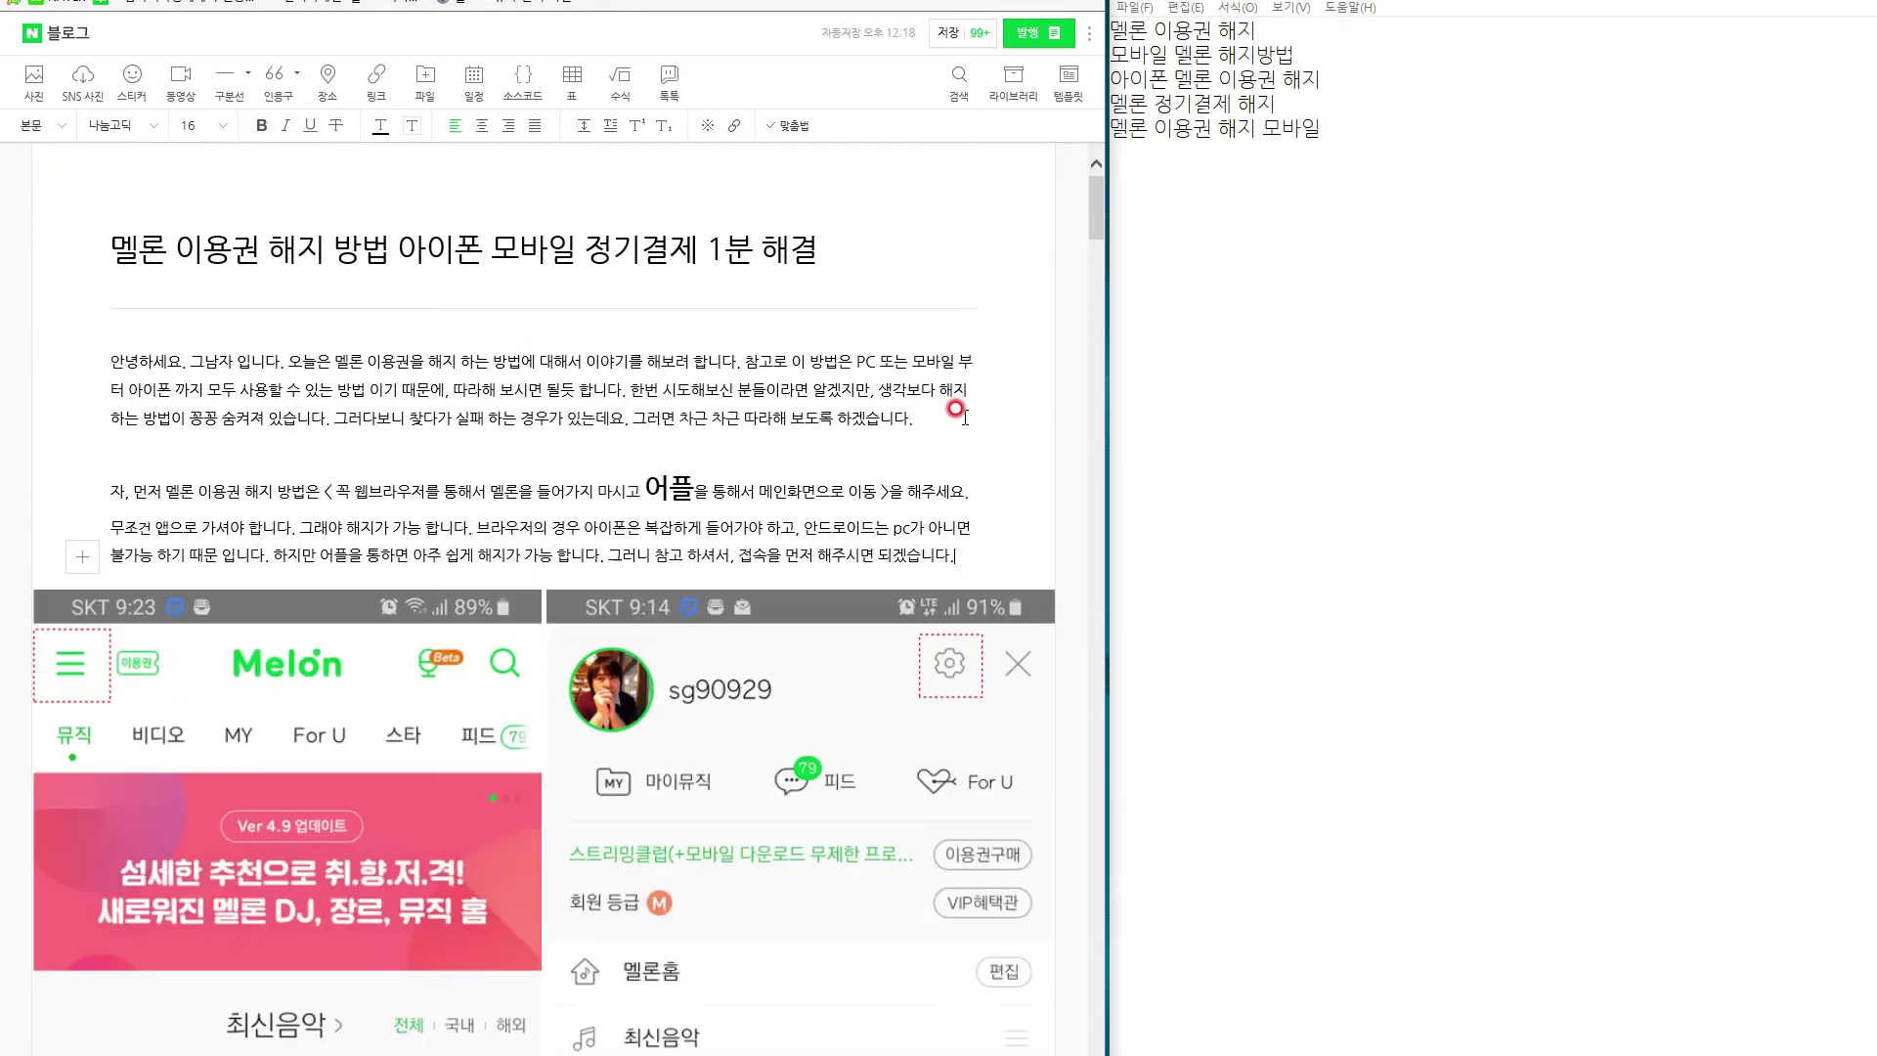
# Below the screenshots, type caption '1.' telling readers to tap the top-right menu button on the main screen.
pyautogui.scroll(-8, 245, 460)
pyautogui.click(412, 846)
pyautogui.write('1. 먼제')
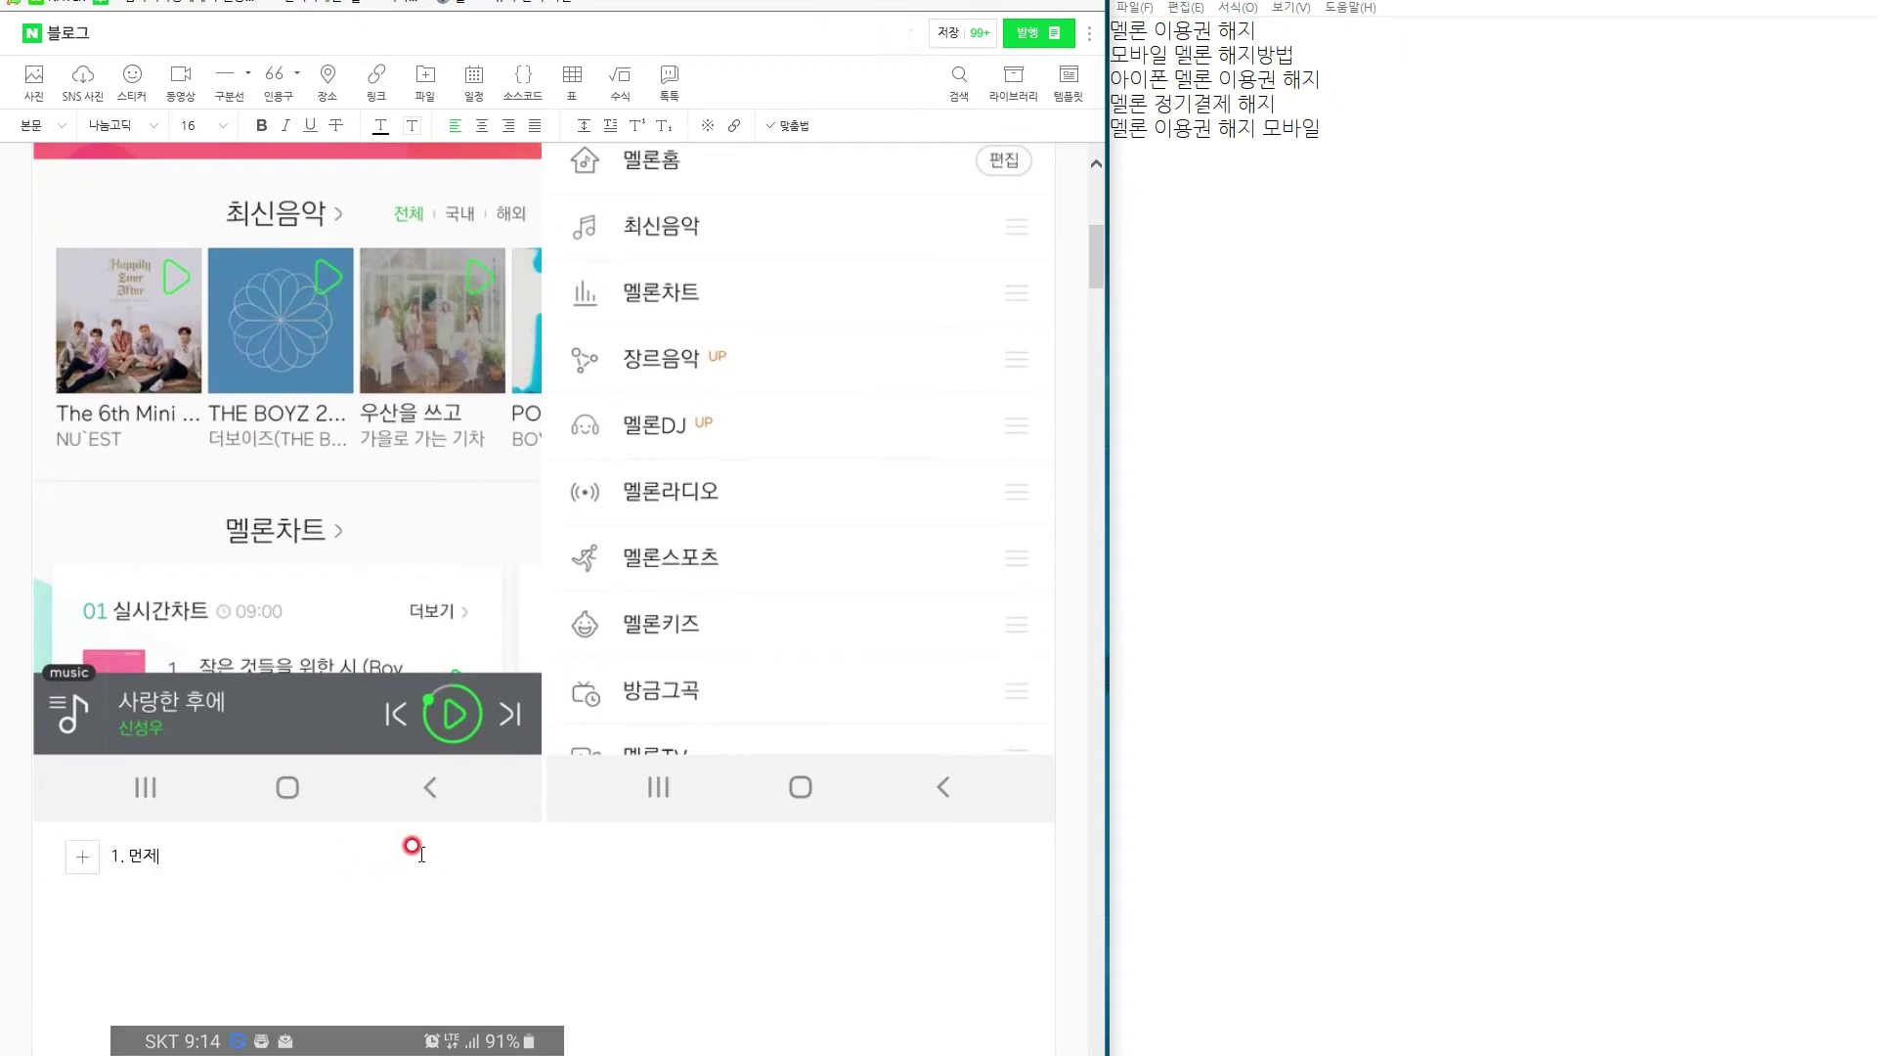
pyautogui.write(' 메인 화면에서 오')
pyautogui.write('쪽 상단에 짝대기 3개 그어진 삼자 모양의')
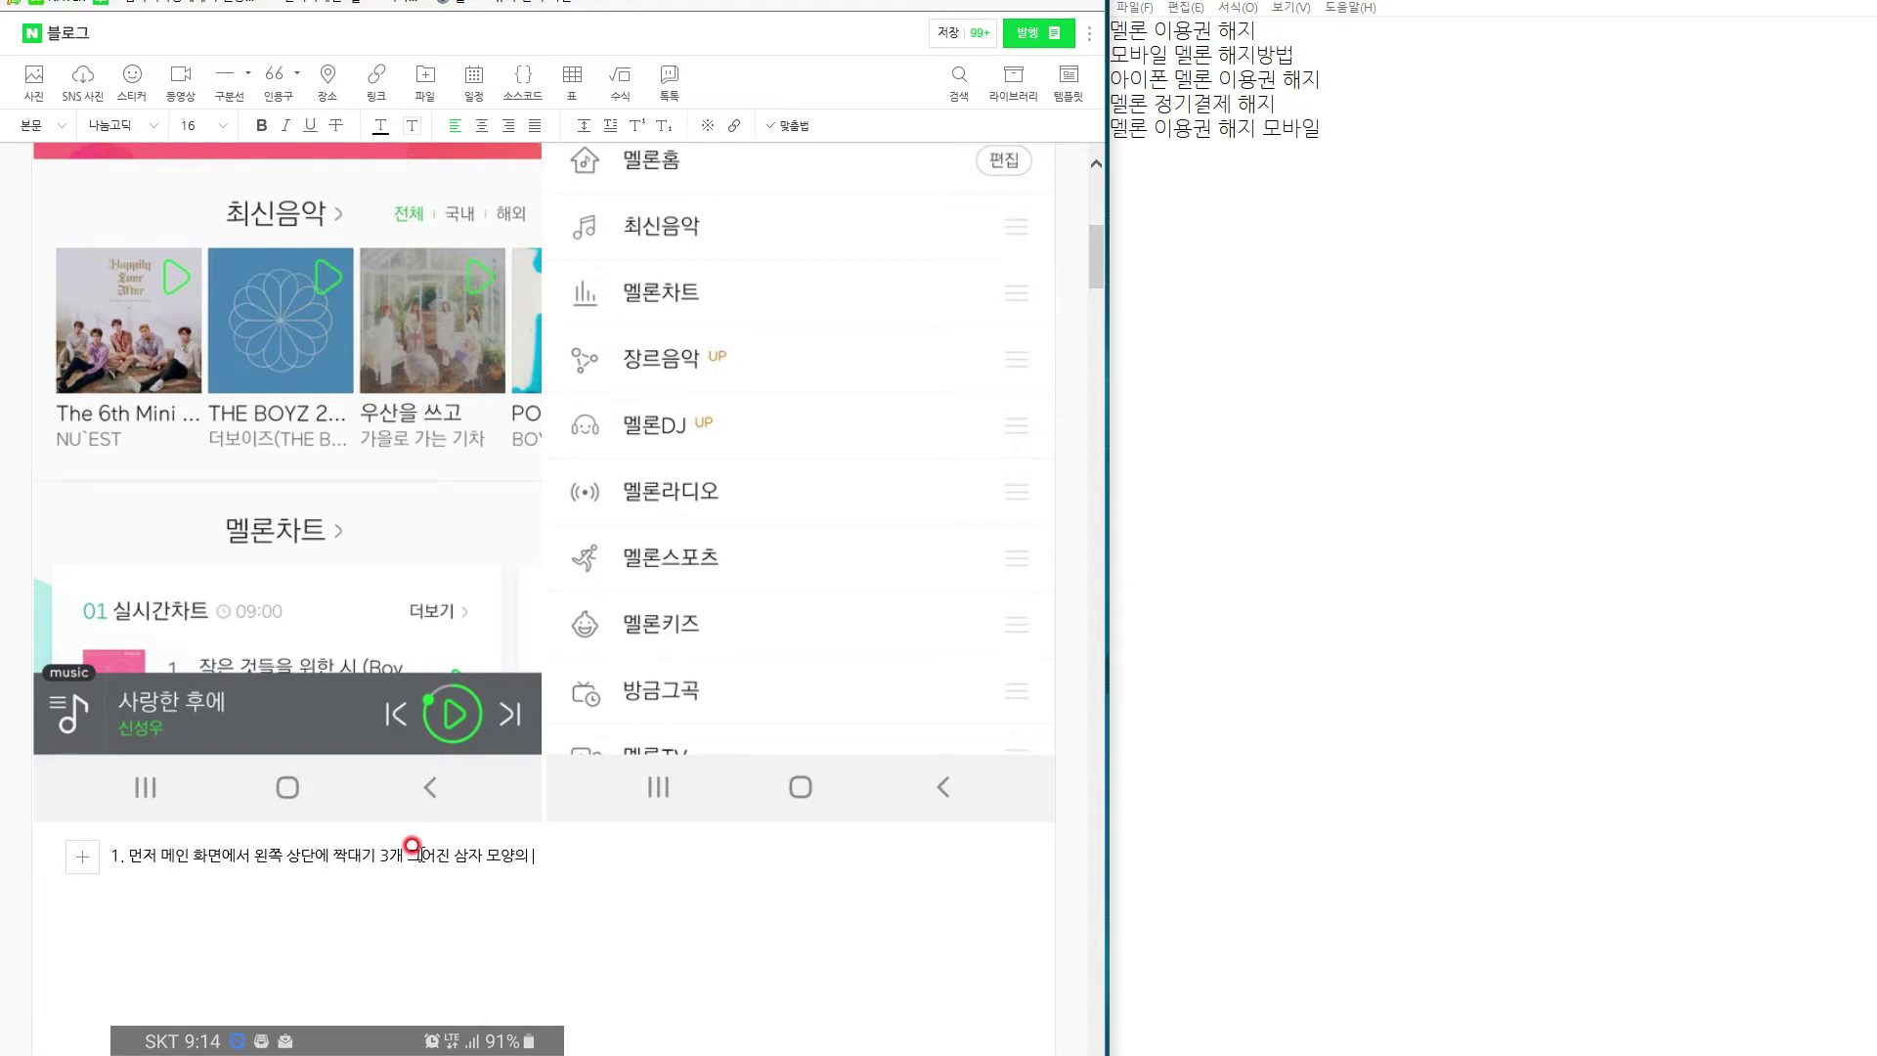
pyautogui.write('튼을 눌러주세요')
# Add caption '2.' saying to tap the top-right gear icon, or the 이용권구매 button.
pyautogui.press('Return')
pyautogui.write('2.')
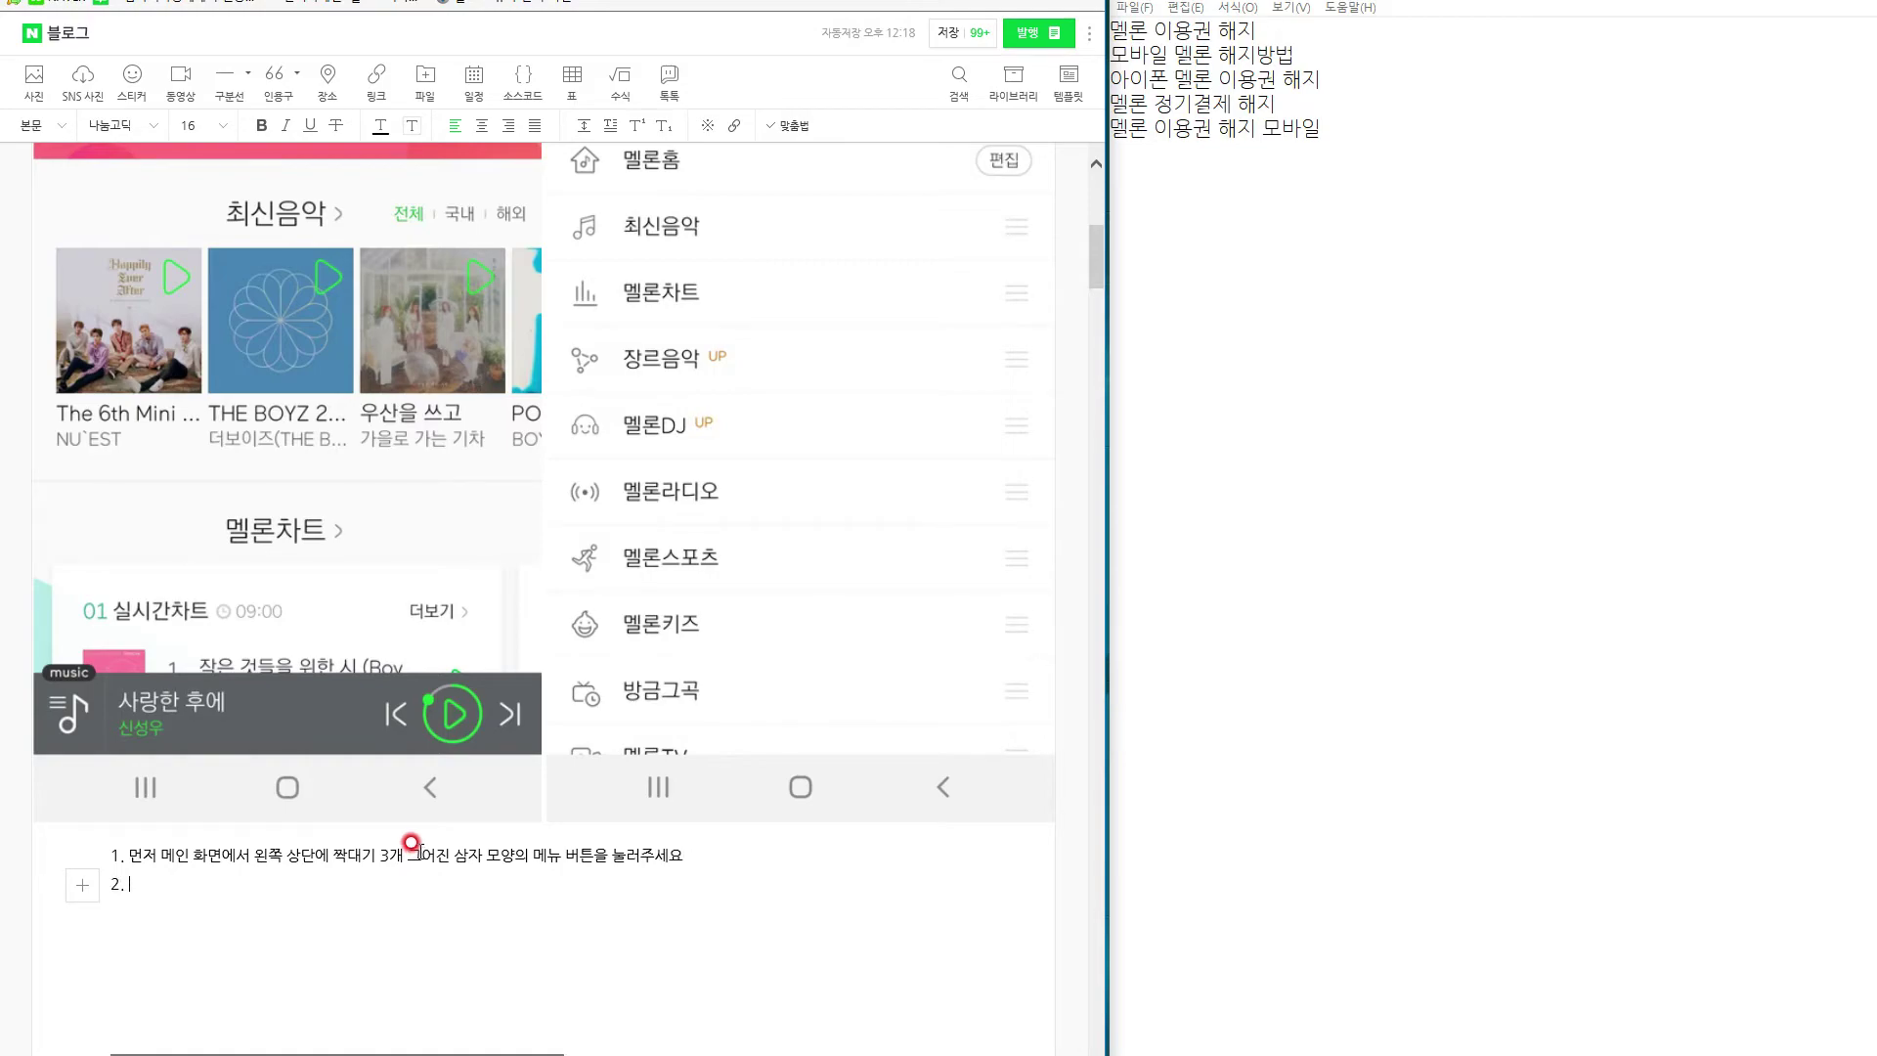
pyautogui.scroll(5, 412, 843)
pyautogui.scroll(-1, 412, 839)
pyautogui.scroll(-2, 412, 838)
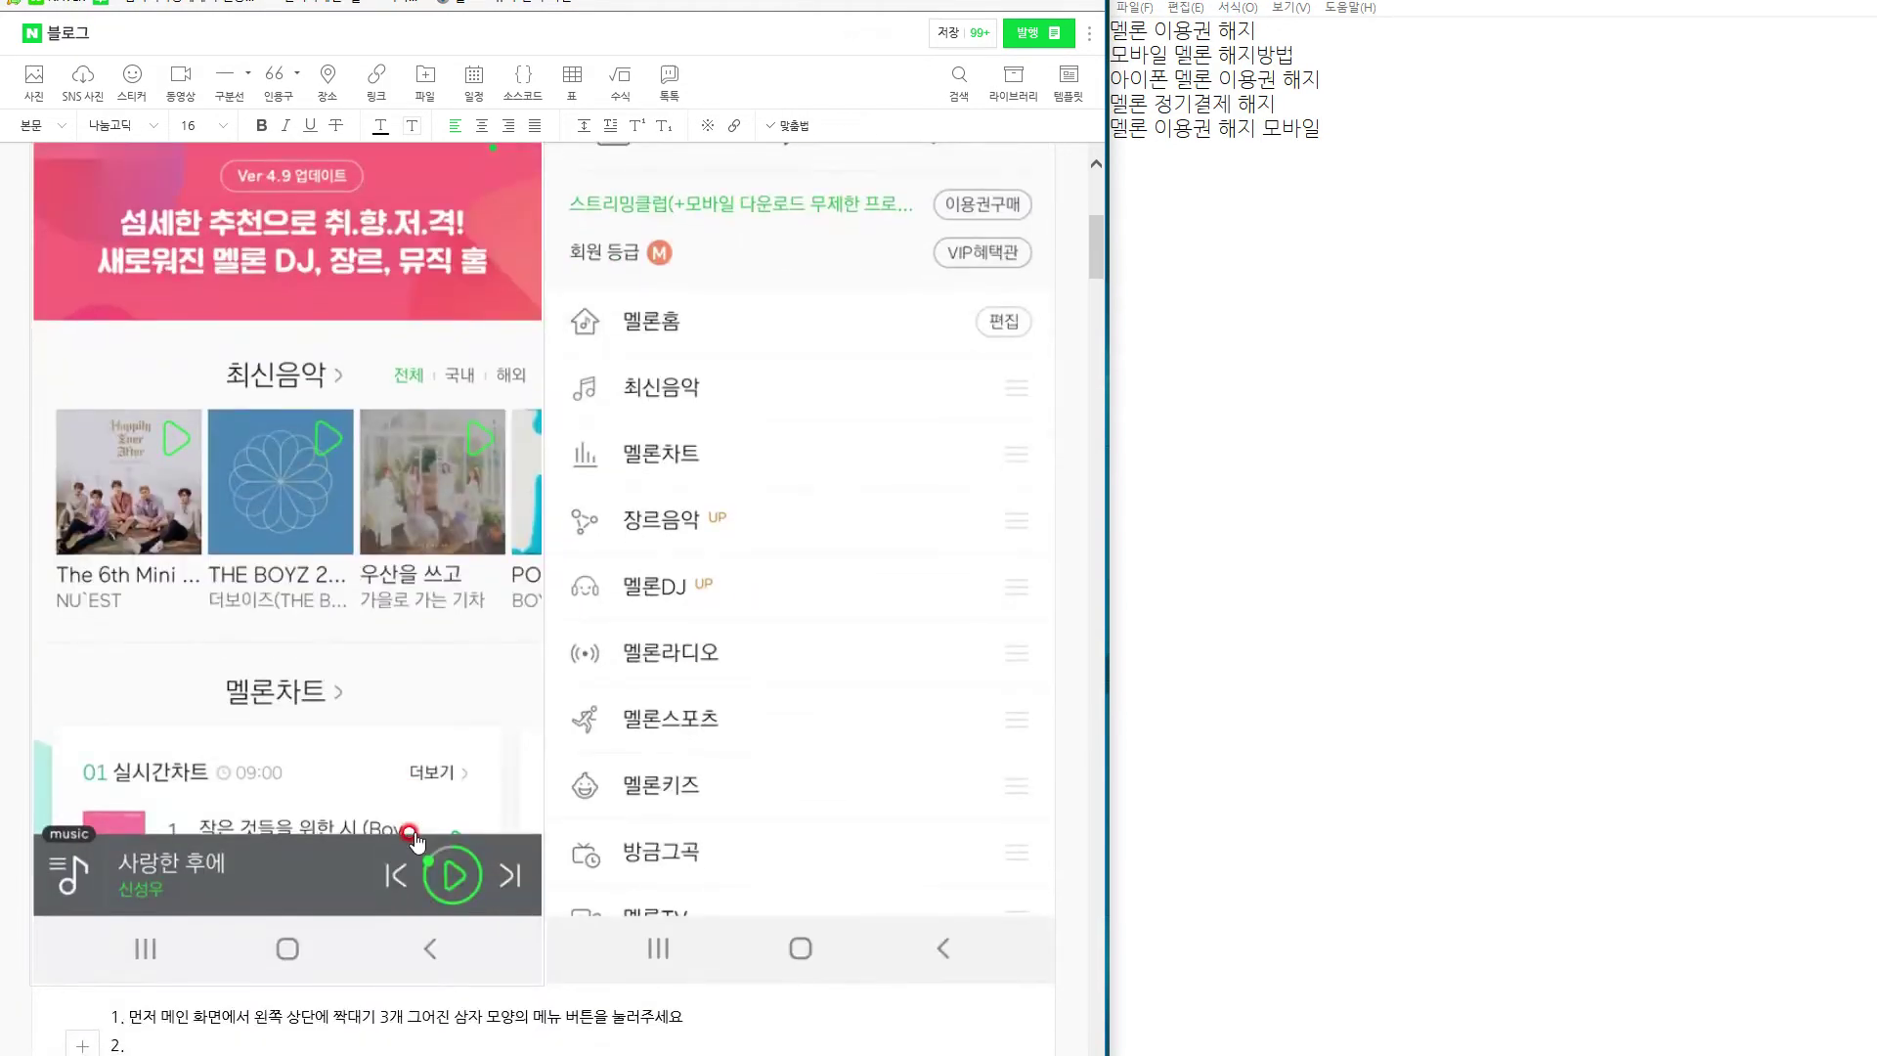
pyautogui.scroll(3, 412, 838)
pyautogui.scroll(-1, 412, 838)
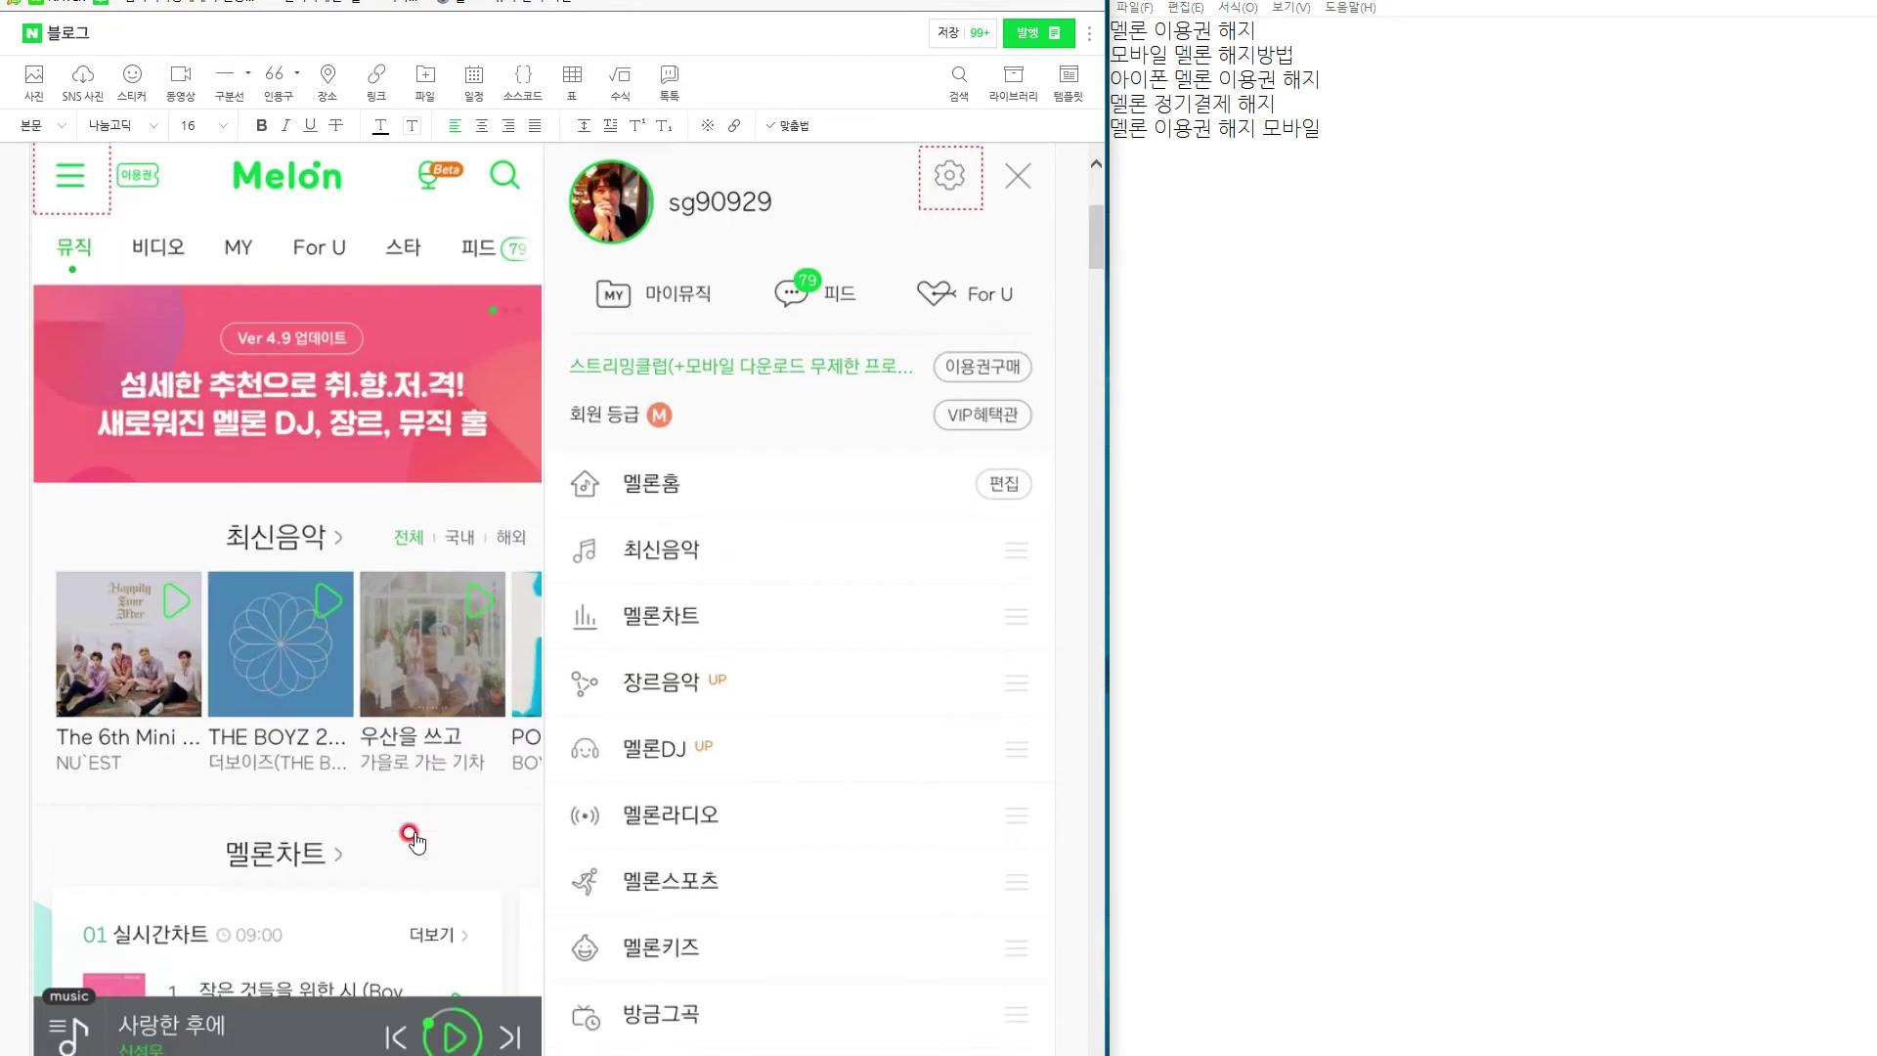
pyautogui.scroll(-2, 411, 838)
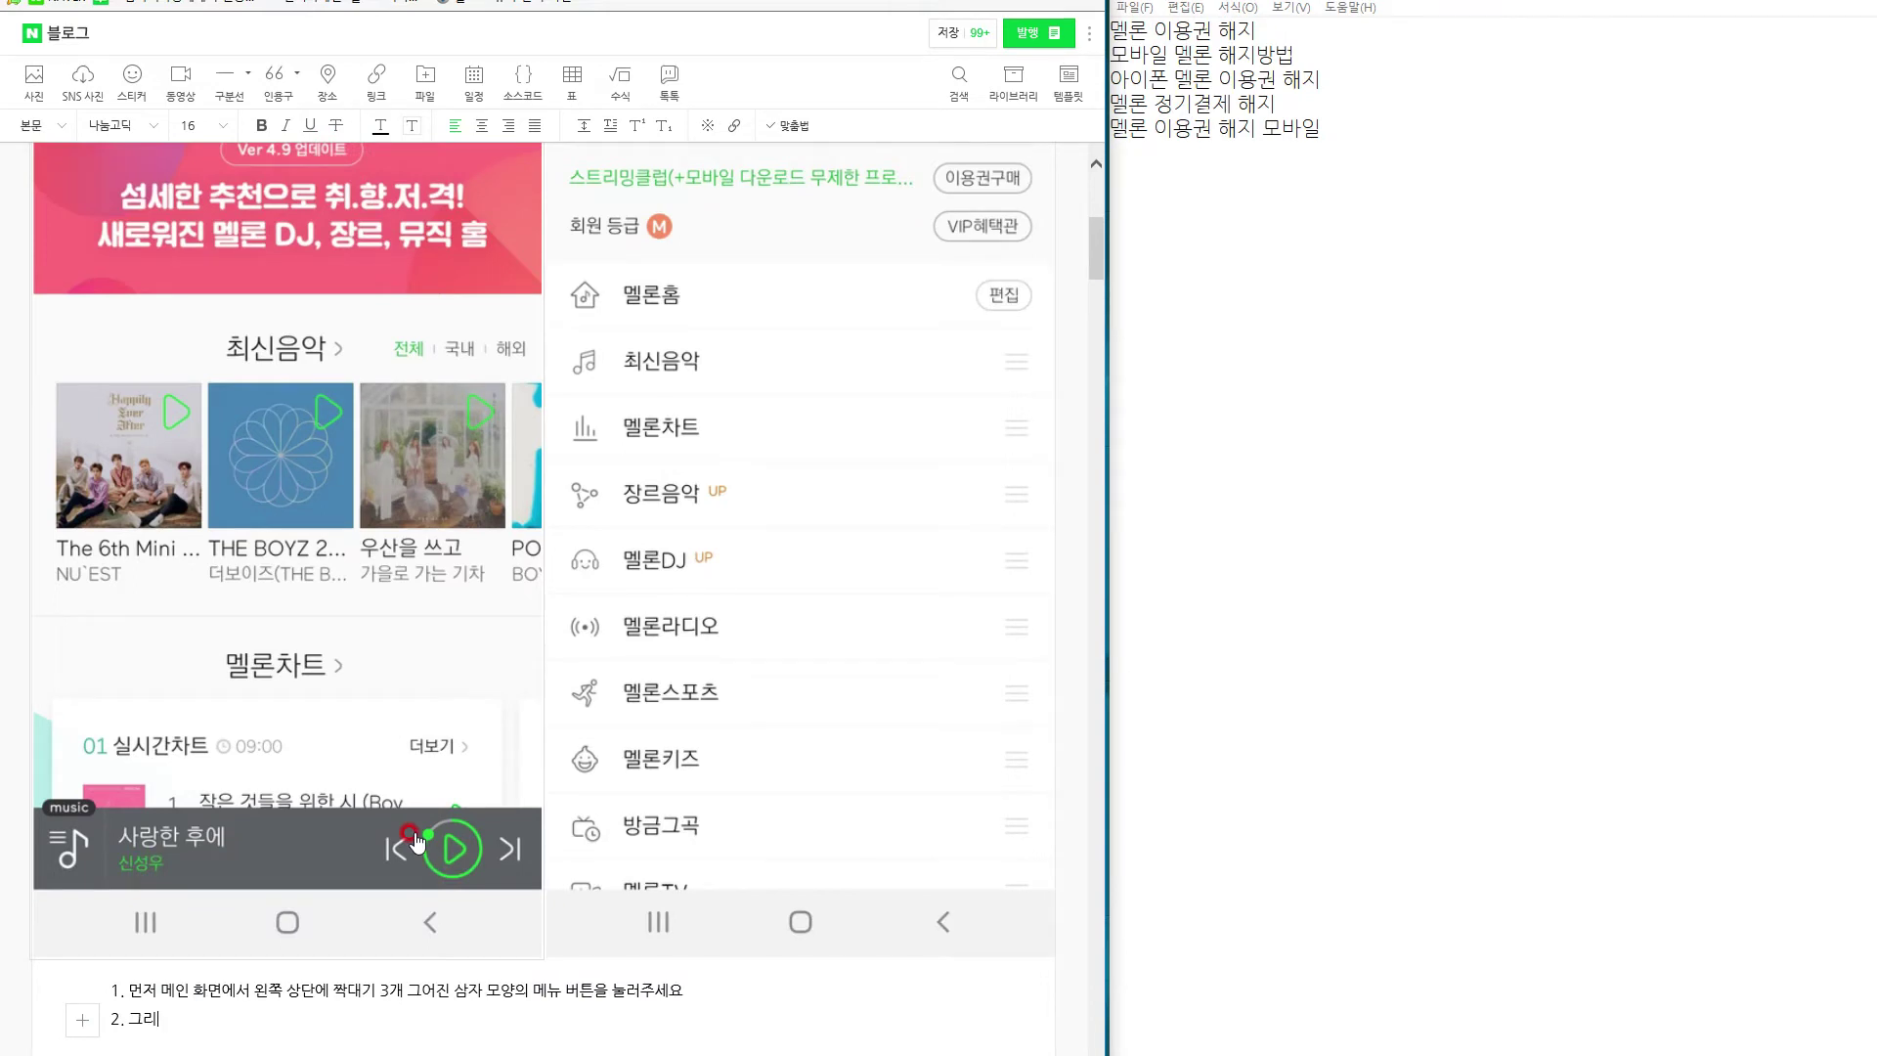
pyautogui.write('위측 상단에 톱니바퀴 모양을 눌러 주세')
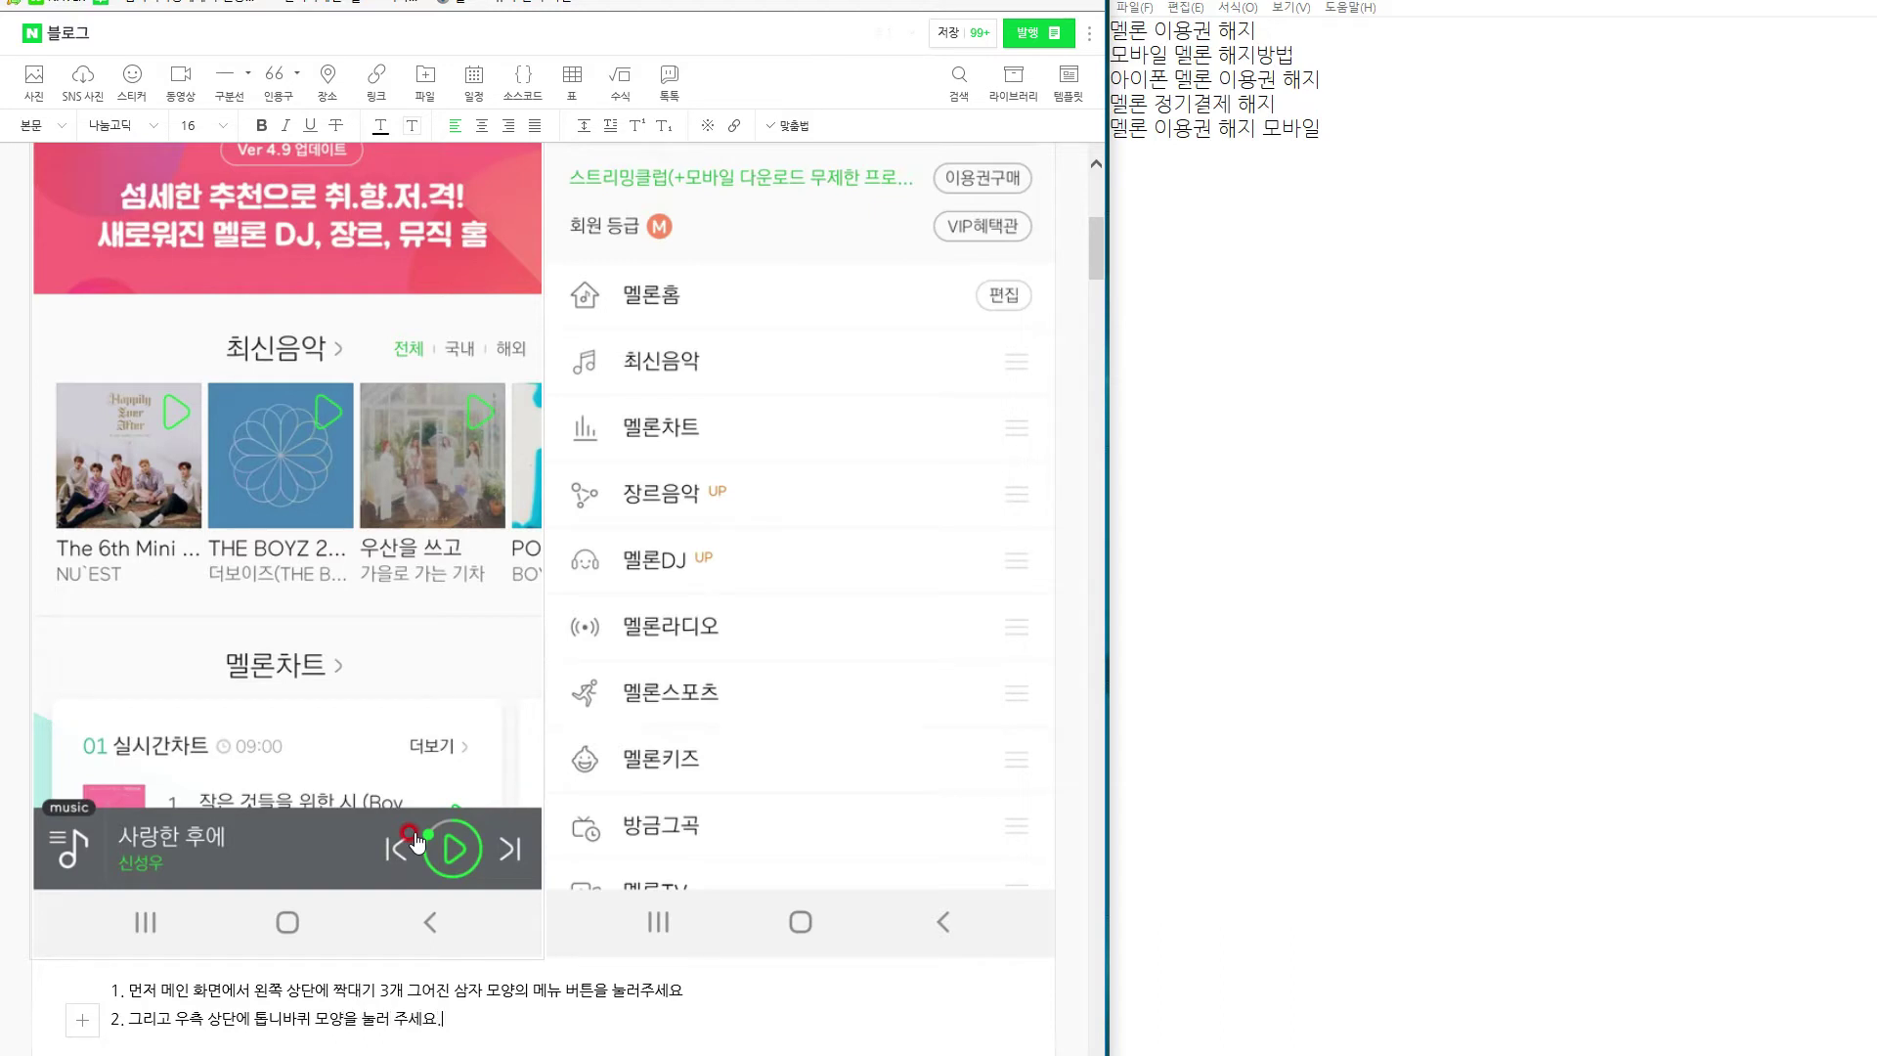
pyautogui.write('요.')
pyautogui.scroll(-3, 417, 843)
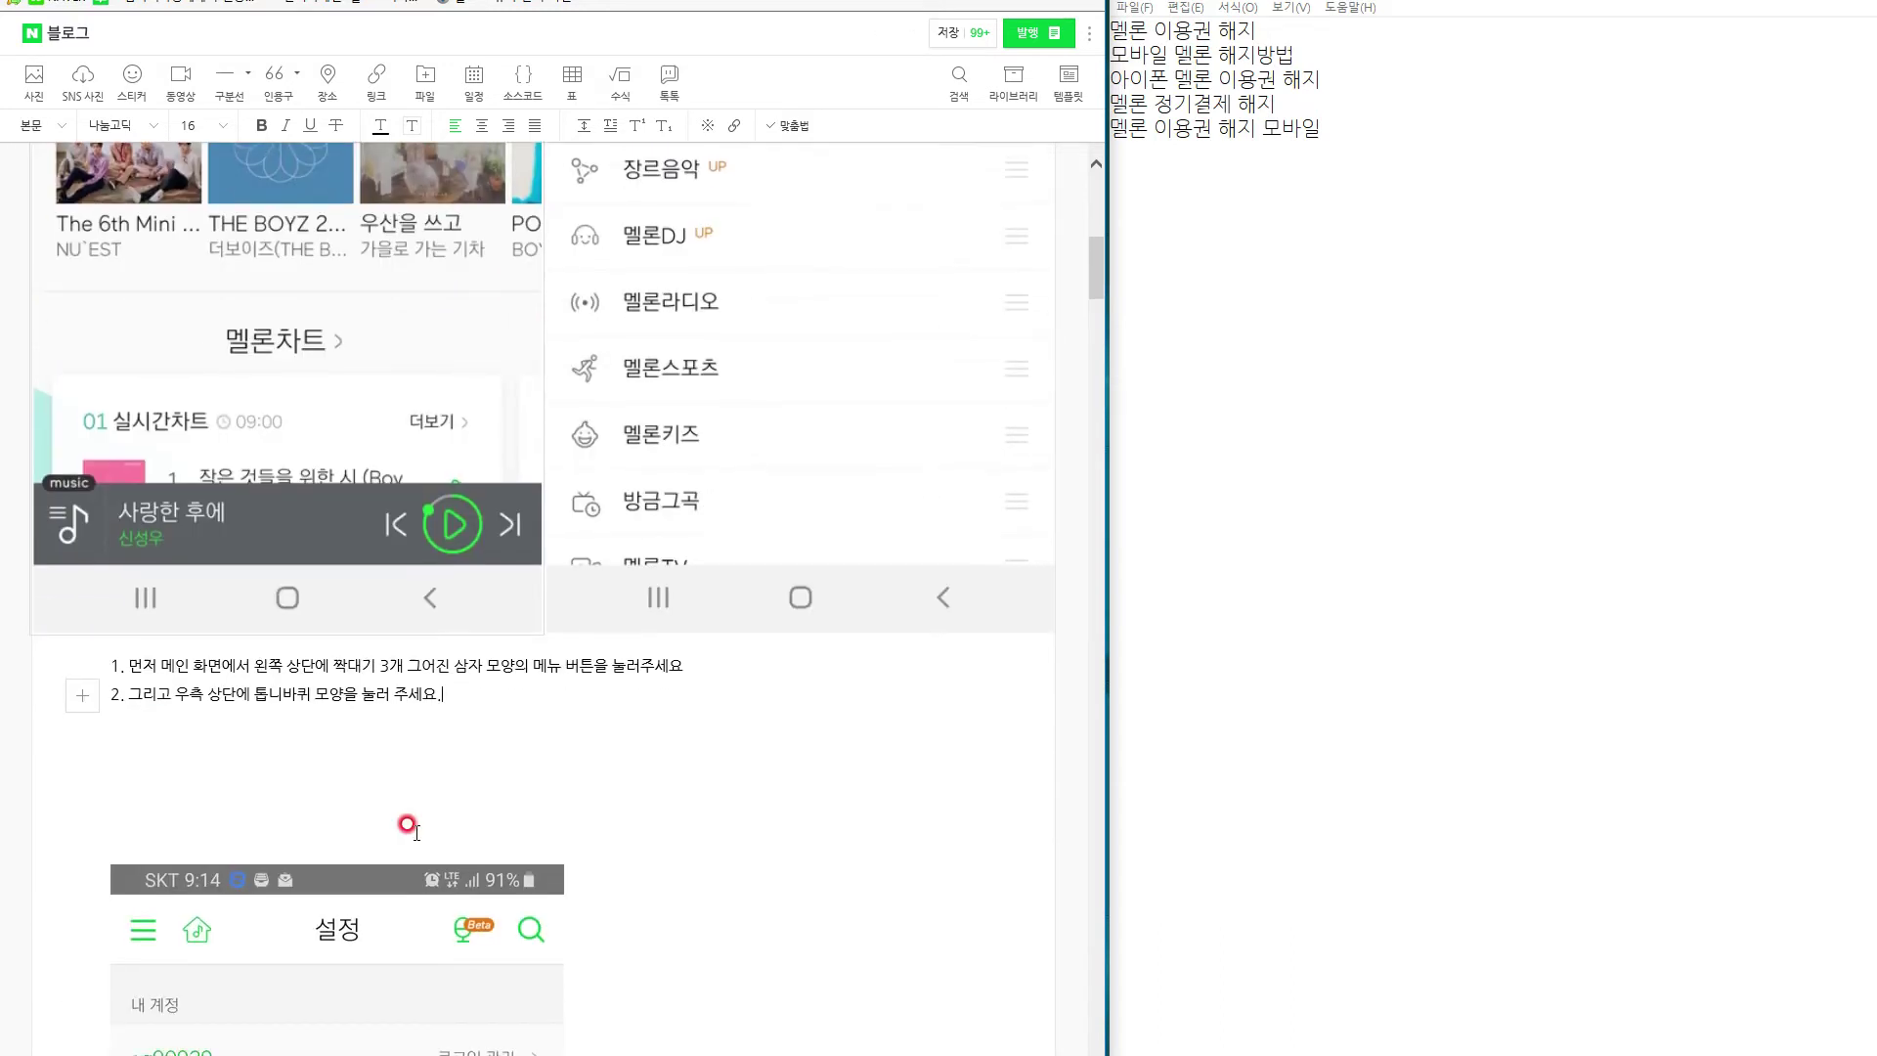
pyautogui.write('( 또는 이용권구매 버튼을 눌러 되니다 )')
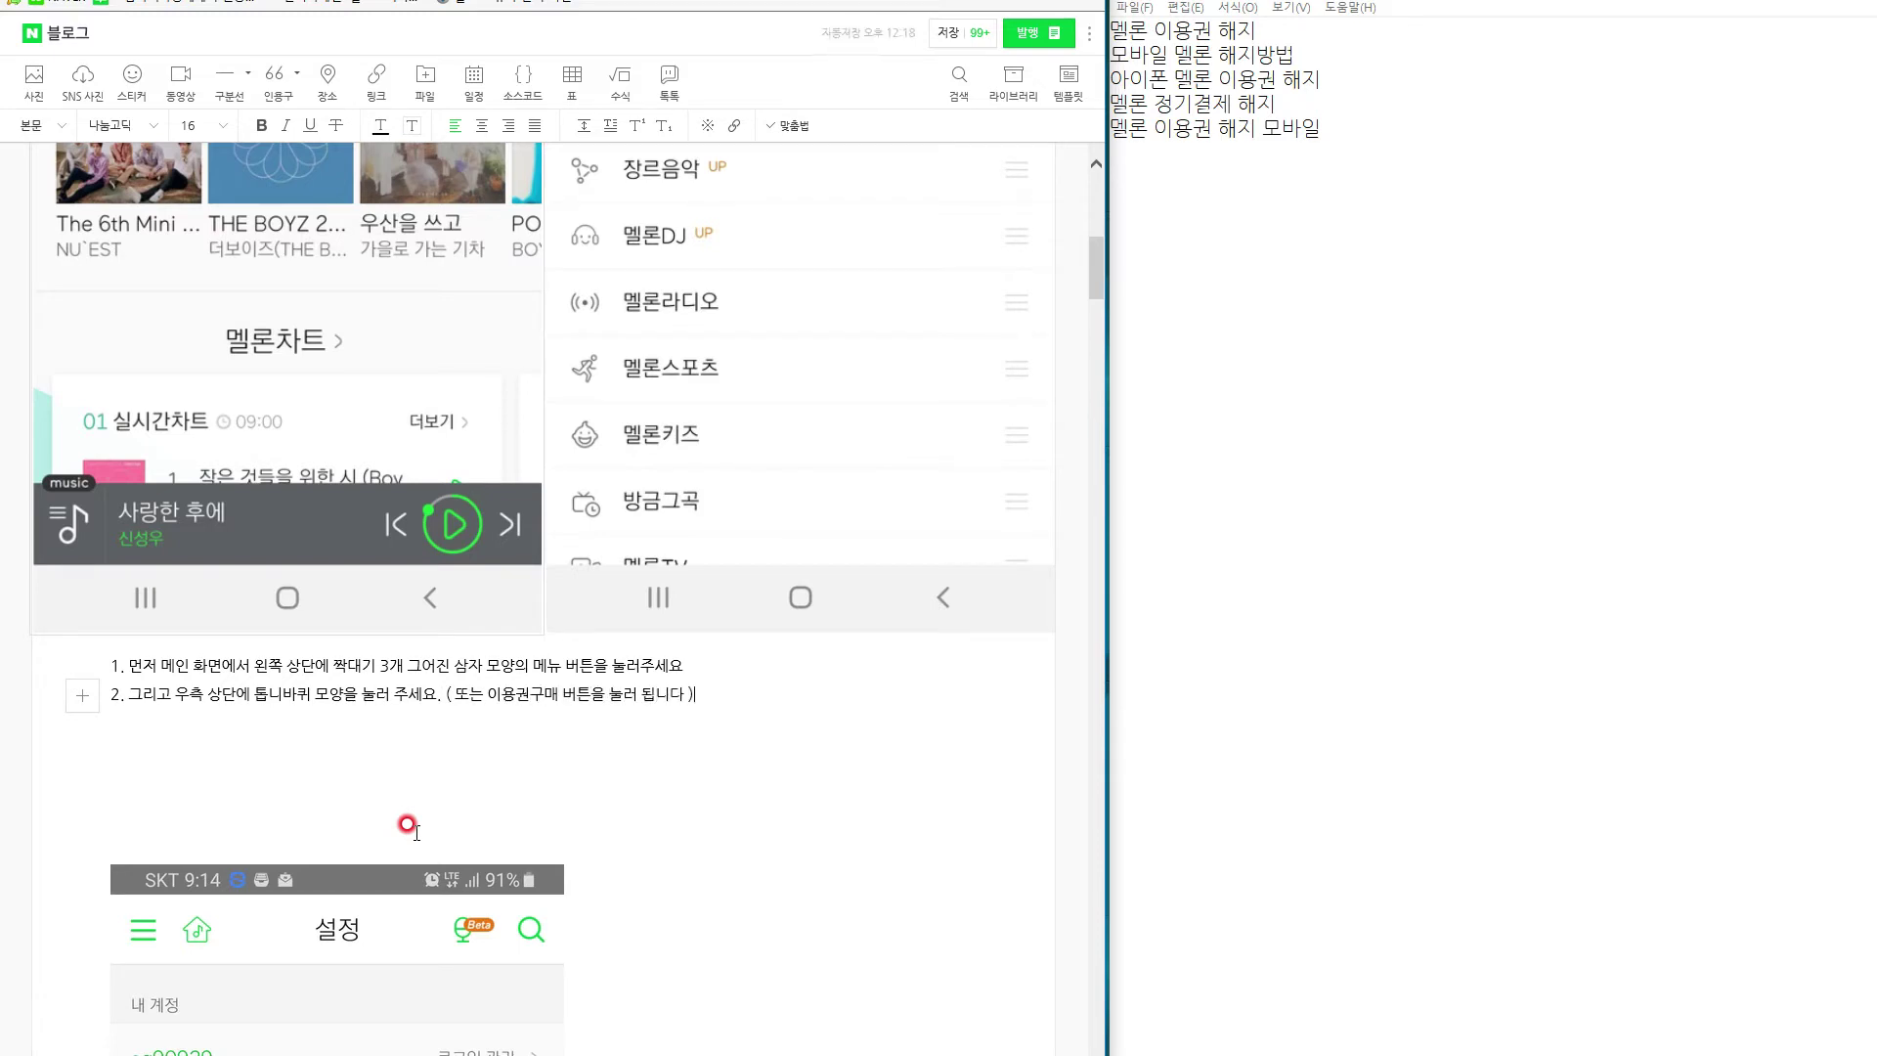
# Centre-align the numbered step captions 1 and 2.
pyautogui.moveTo(735, 695); pyautogui.dragTo(62, 662)
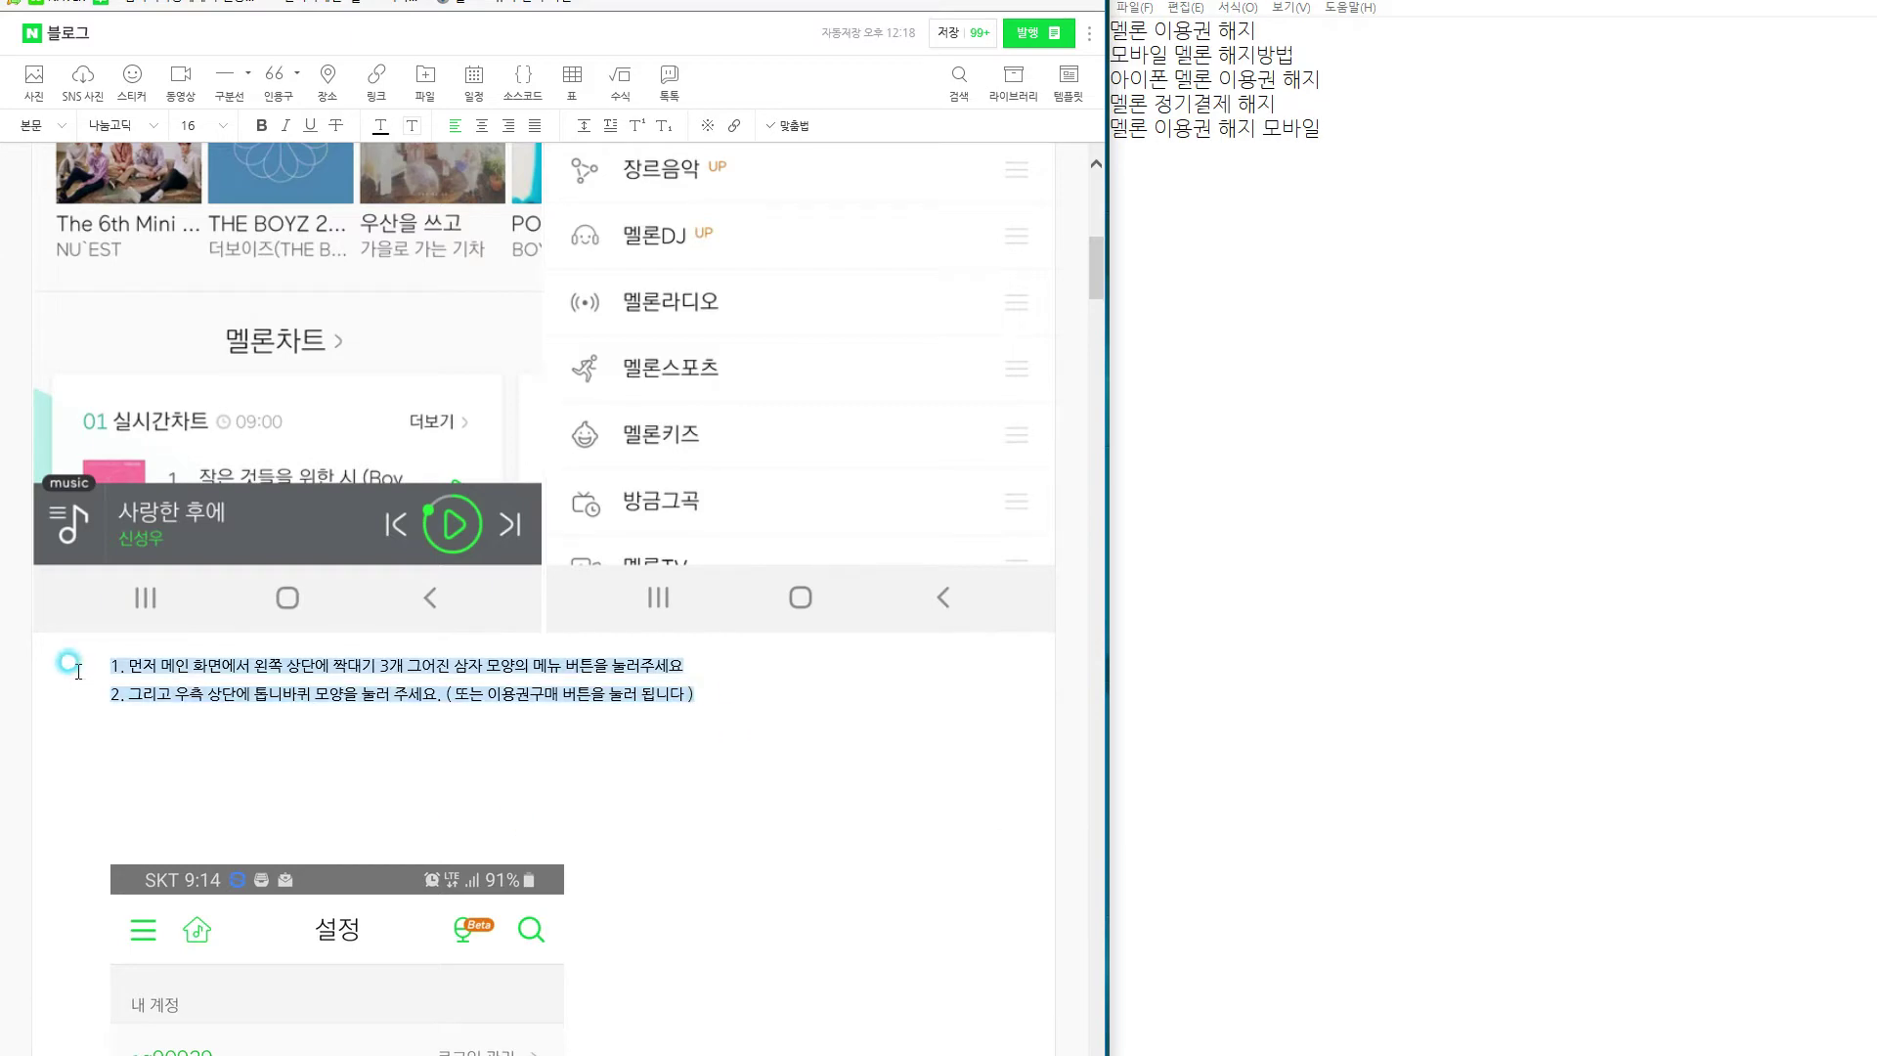
pyautogui.click(481, 125)
pyautogui.click(695, 697)
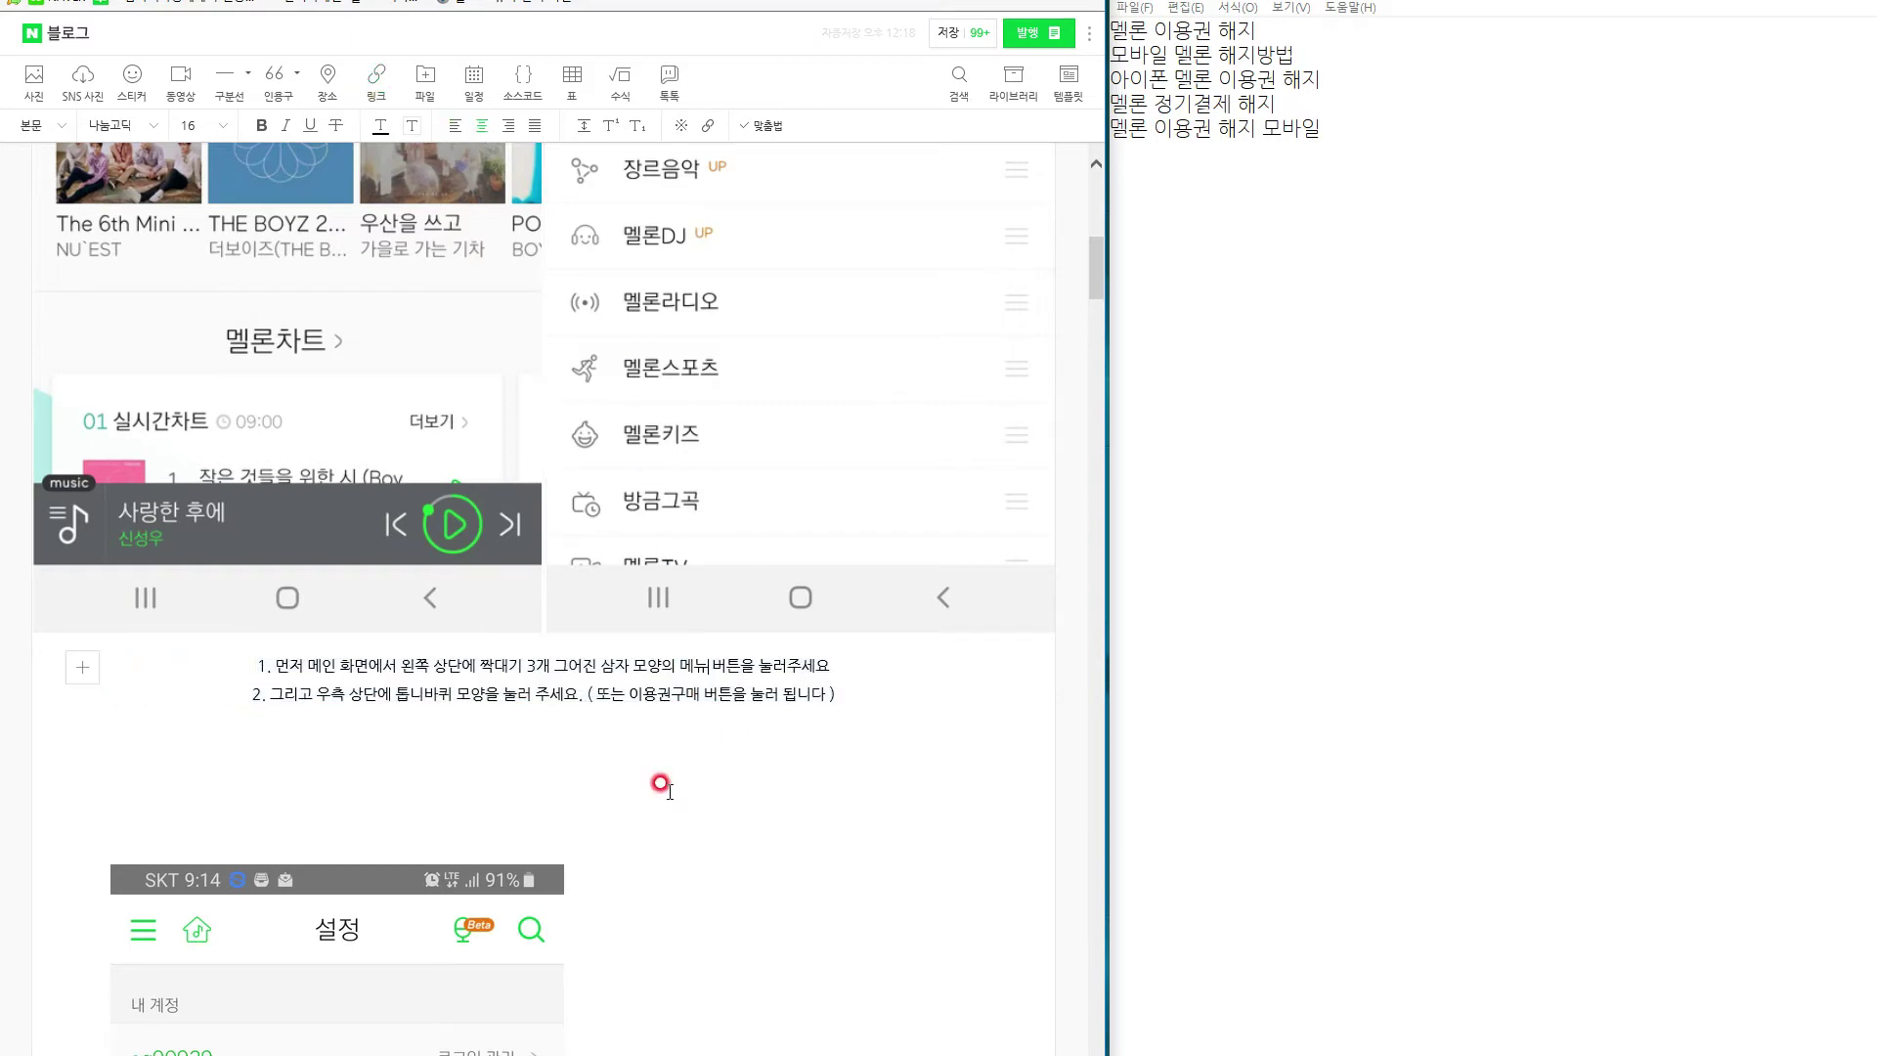
# Remove the blank line above the 설정 screenshot and centre the screenshot.
pyautogui.scroll(-6, 667, 795)
pyautogui.click(369, 506)
pyautogui.scroll(5, 371, 625)
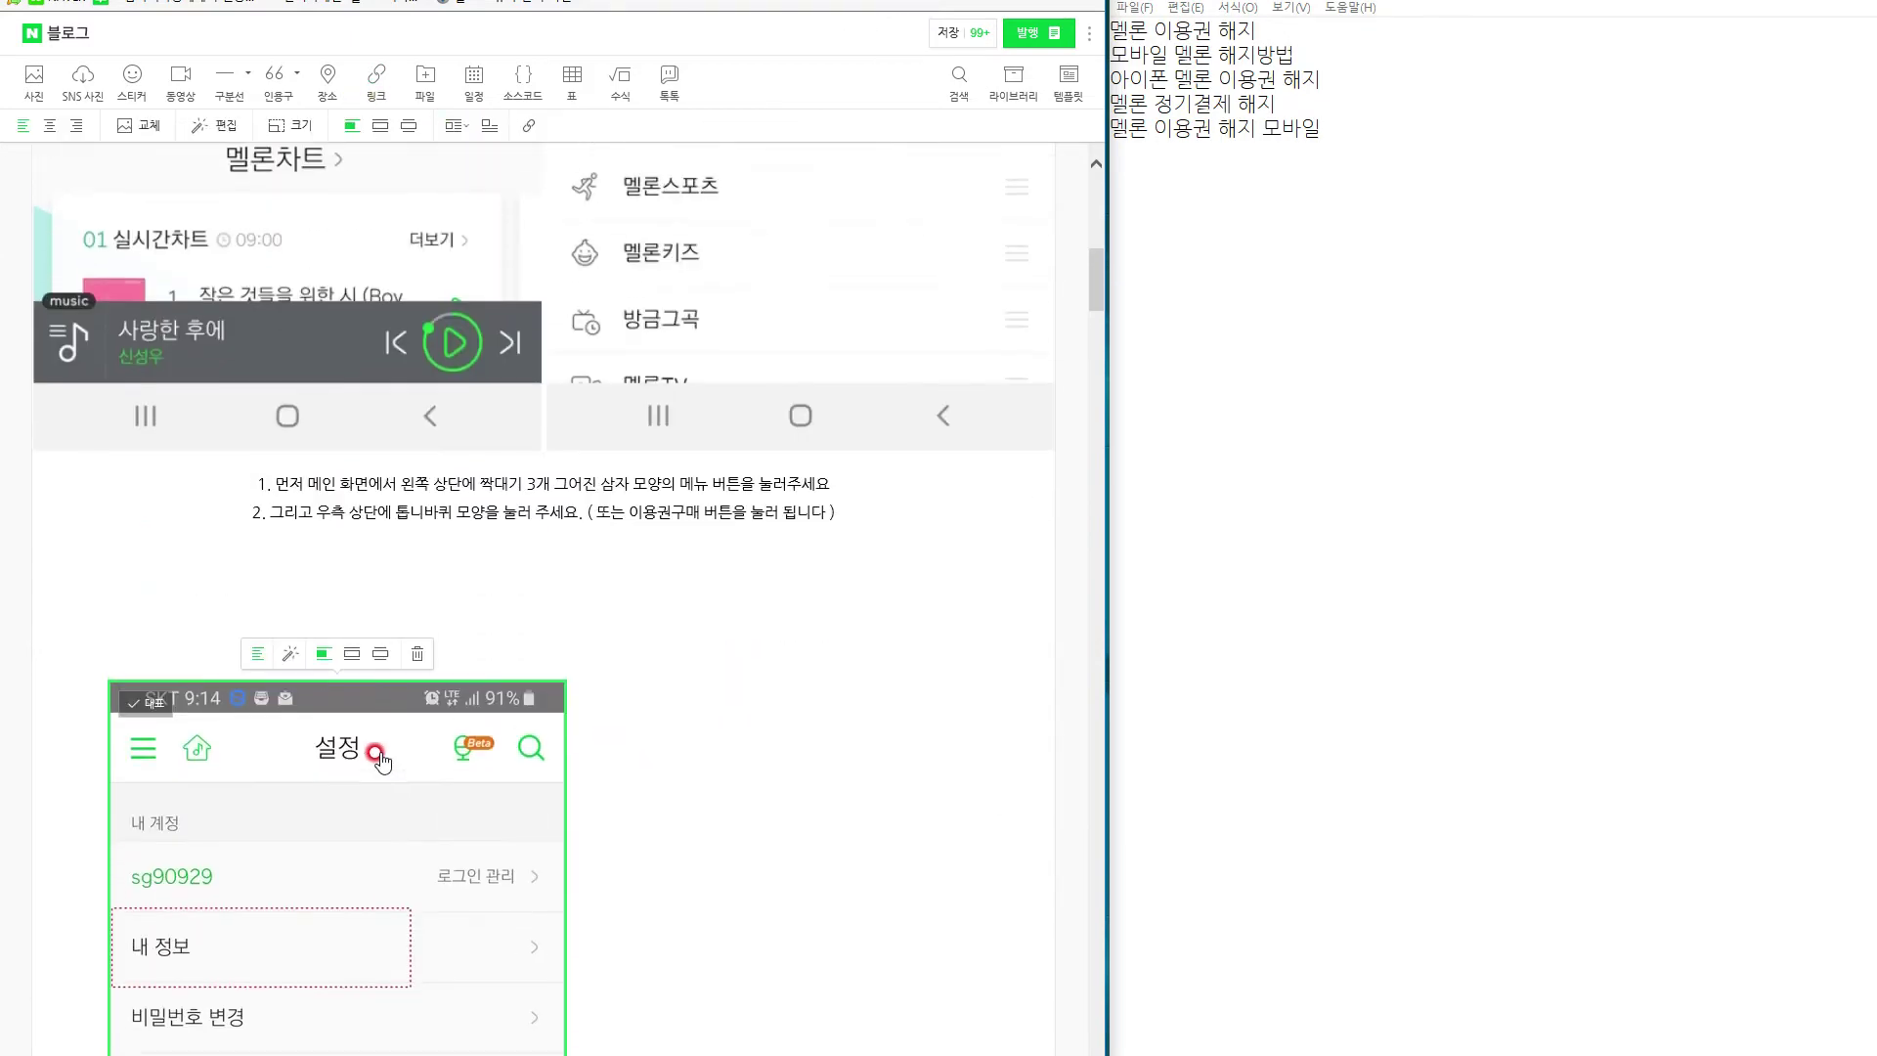
pyautogui.click(379, 621)
pyautogui.press('BackSpace')
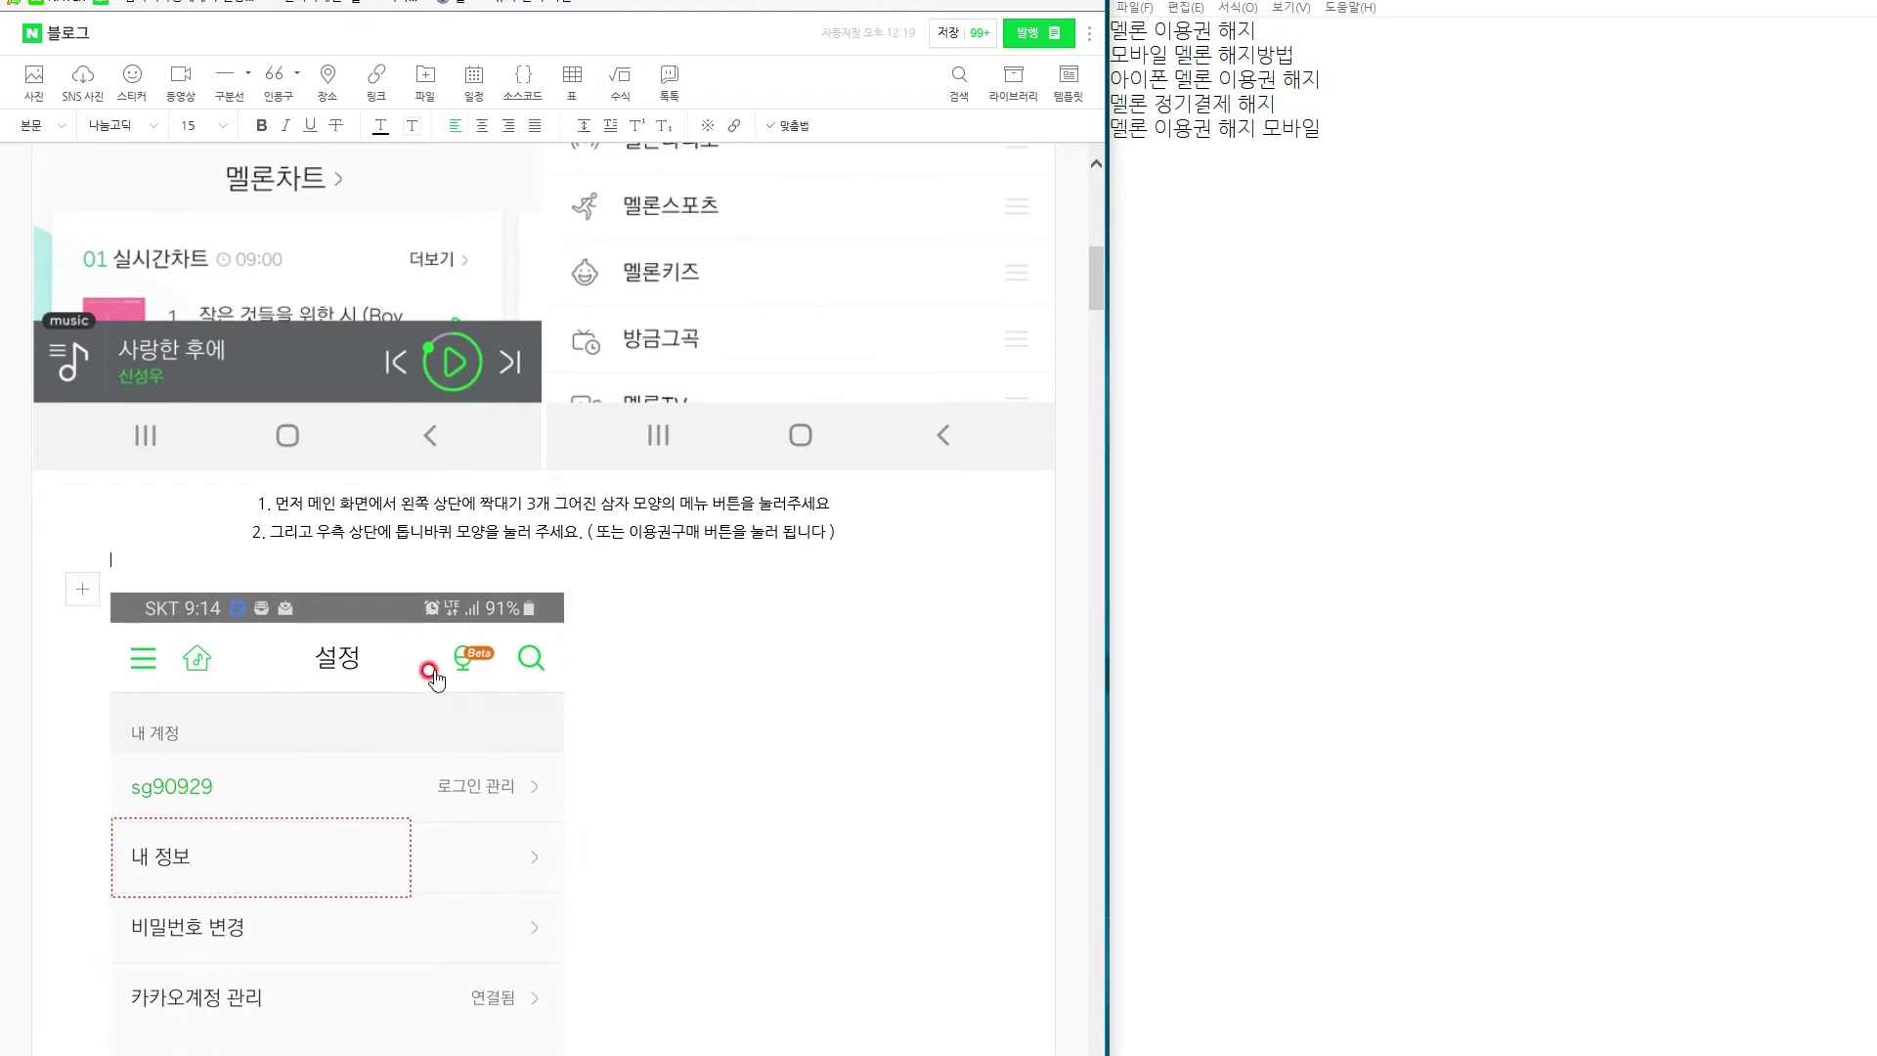
pyautogui.click(412, 726)
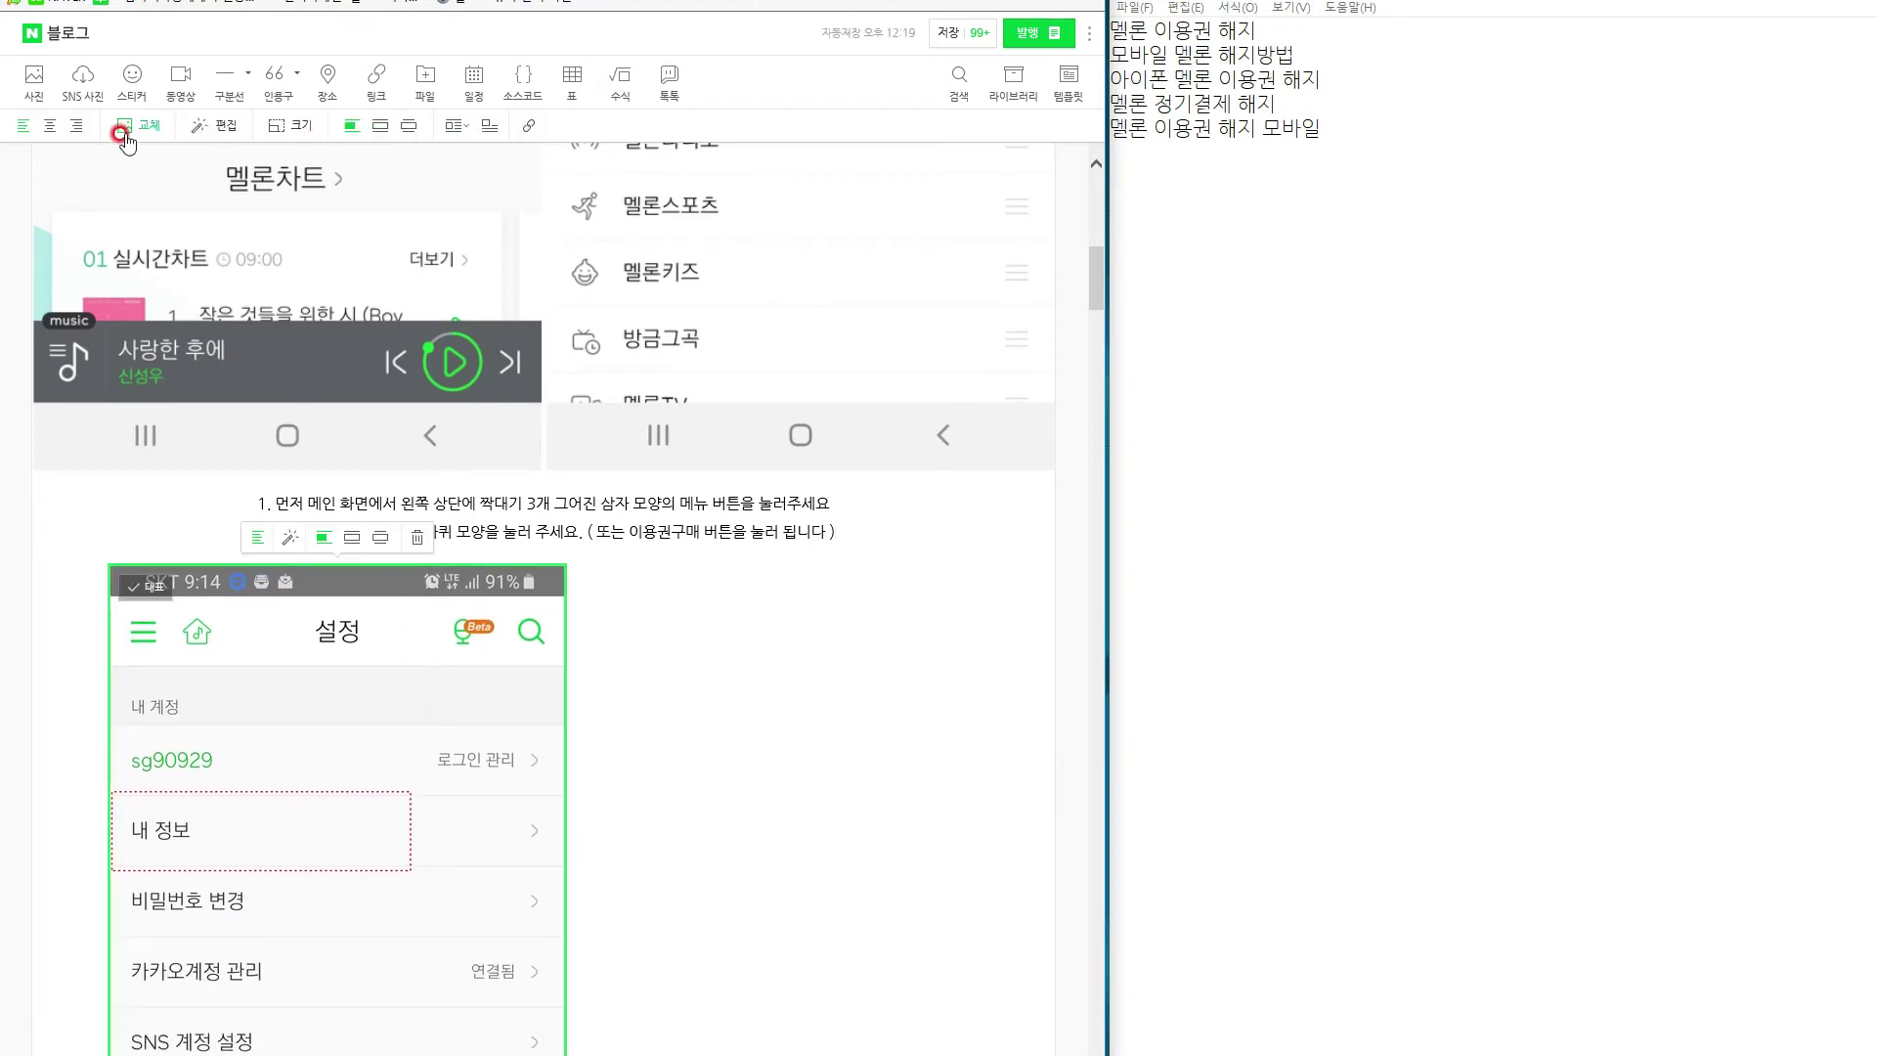
pyautogui.click(46, 133)
# Type the step 3 caption '3. 내정보를 눌러주세요.' below the 설정 screenshot.
pyautogui.scroll(-10, 649, 532)
pyautogui.scroll(5, 671, 620)
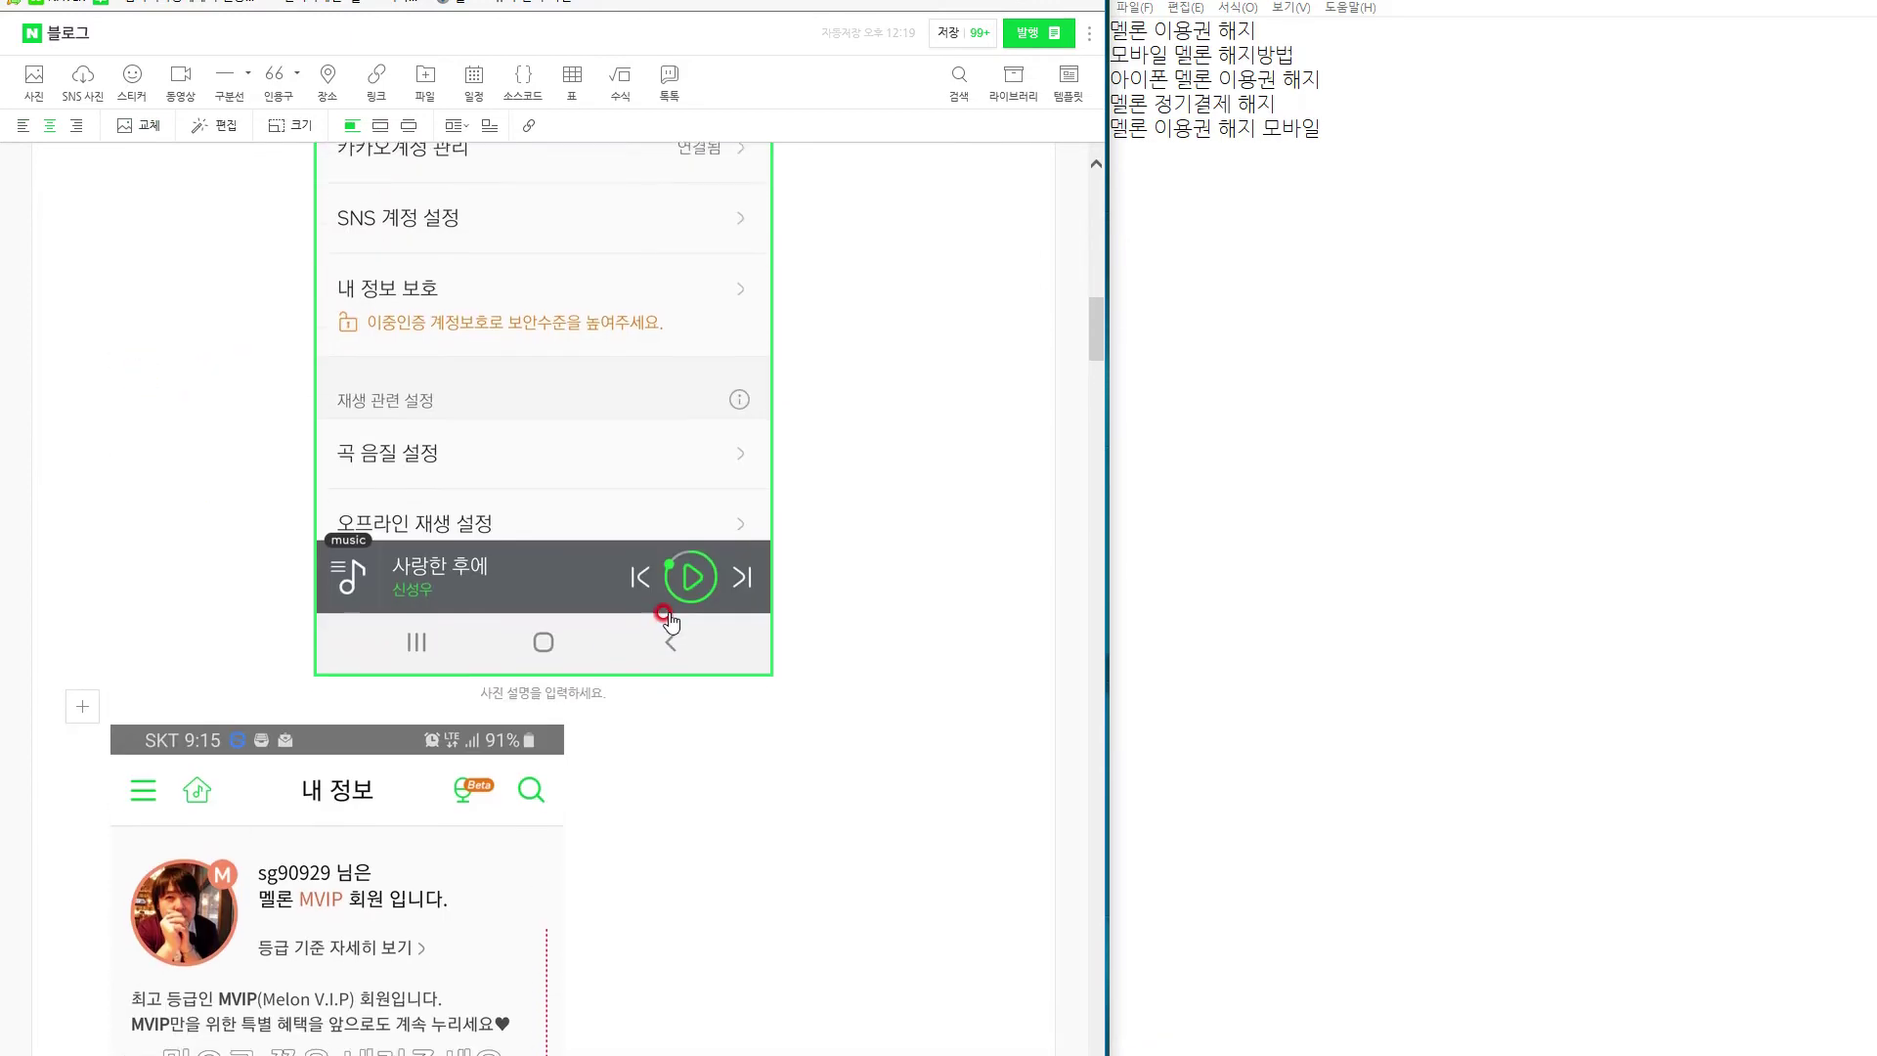
pyautogui.click(563, 711)
pyautogui.write('3')
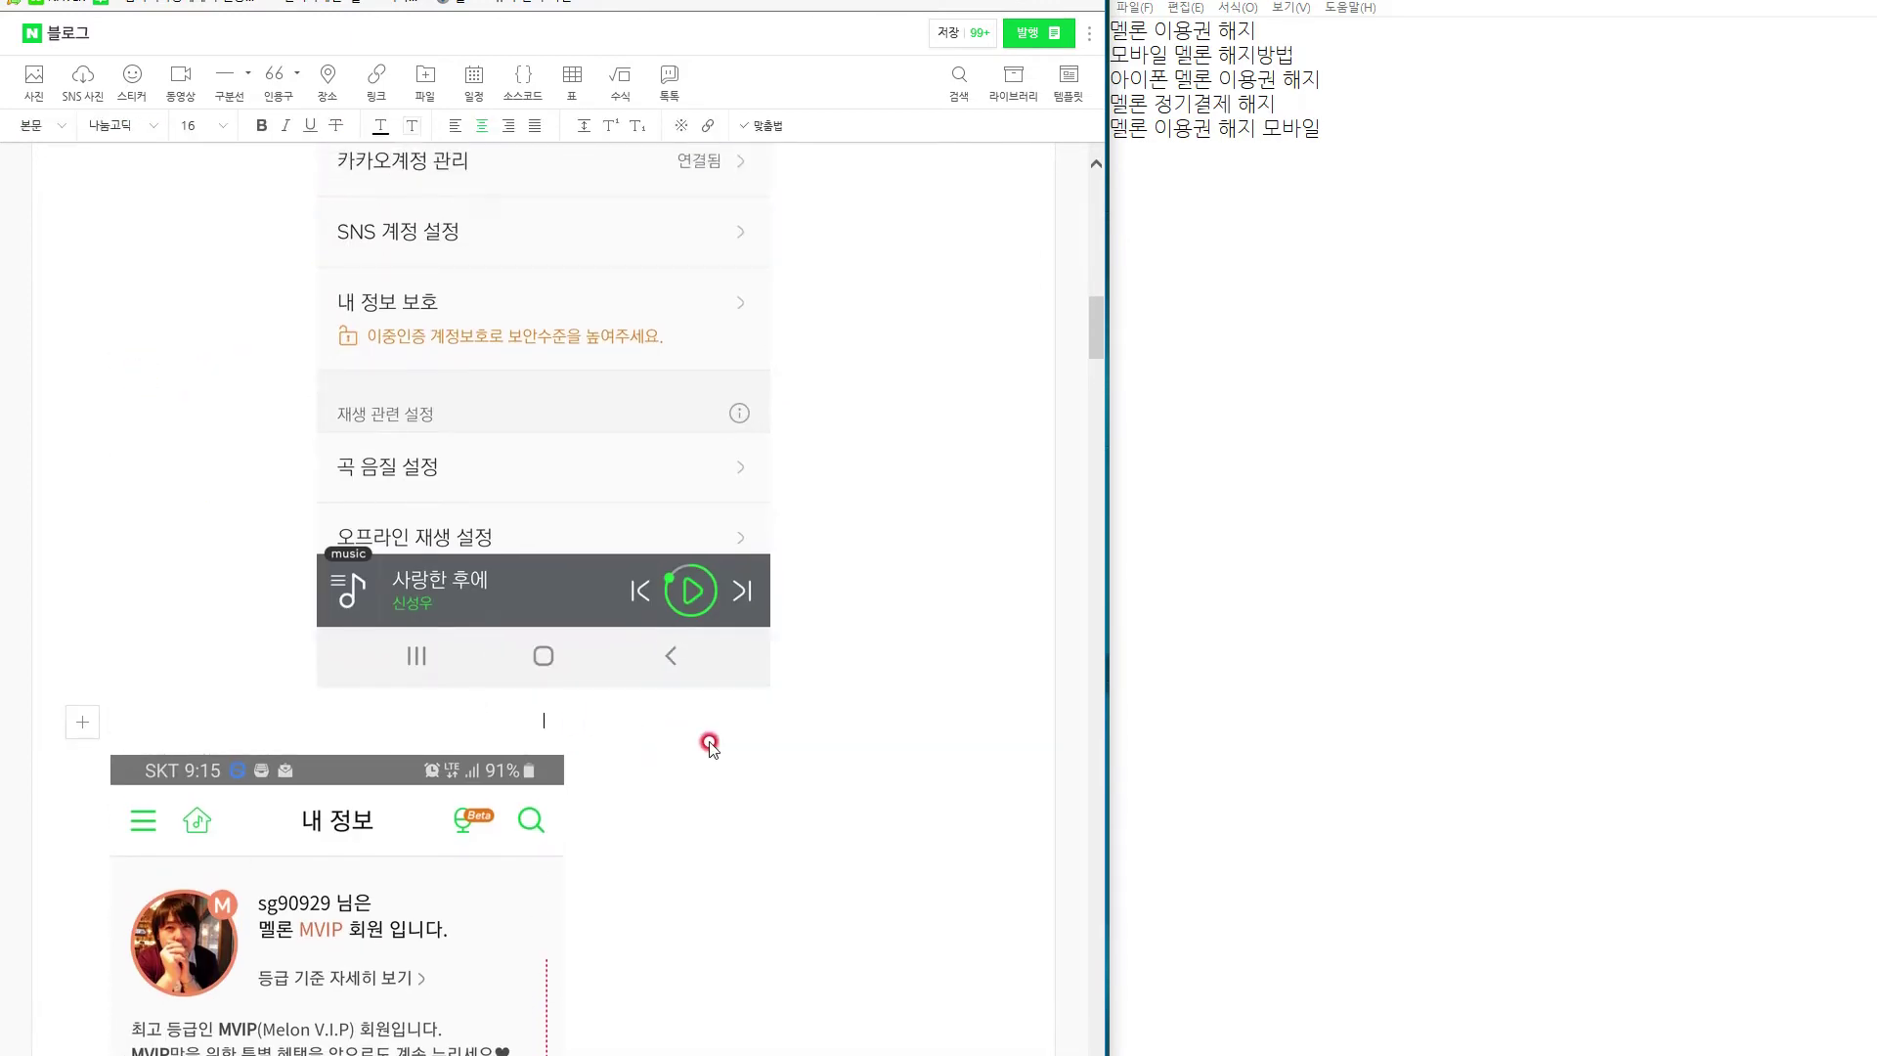
pyautogui.write('. 내정볼르 눌')
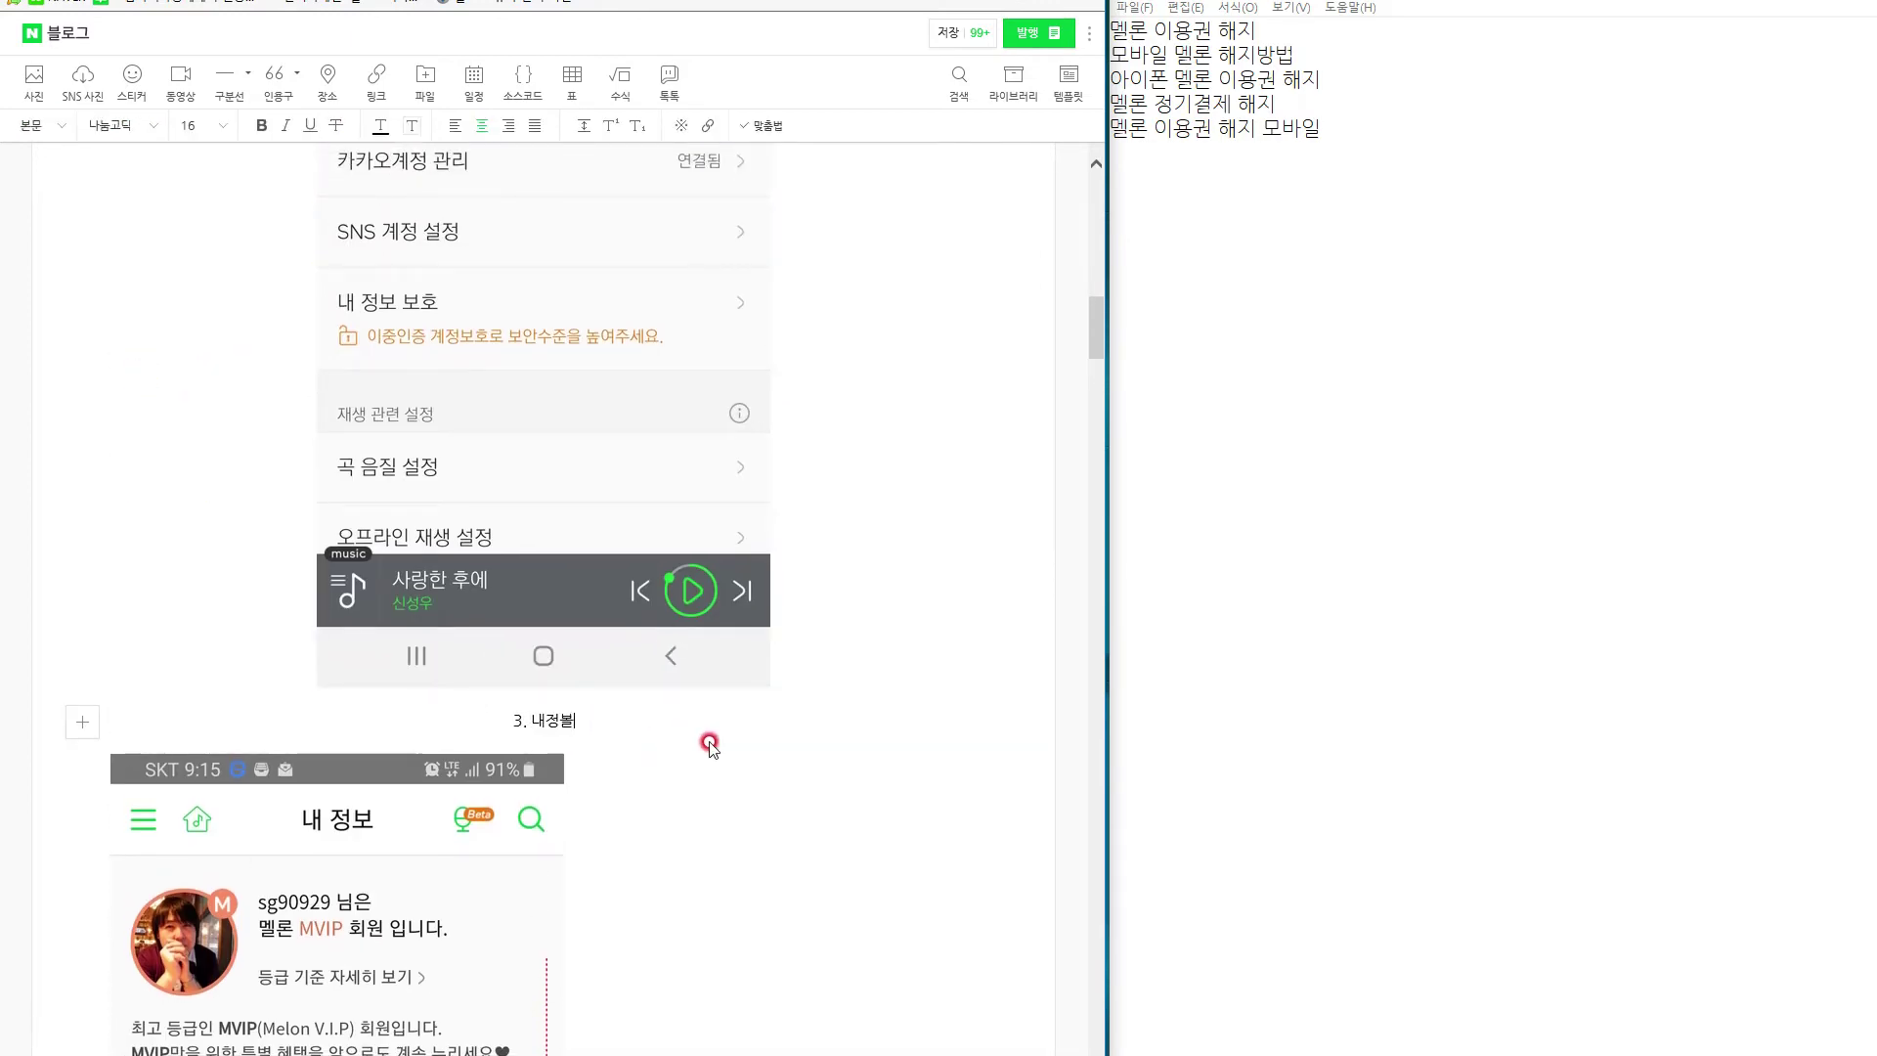
pyautogui.press('BackSpace')
pyautogui.press('BackSpace')
pyautogui.press('BackSpace')
pyautogui.press('BackSpace')
pyautogui.write('보를 눌러줘')
pyautogui.write('세요.')
# Add centred lines saying it's easy and that iPhone and Android work the same way.
pyautogui.scroll(10, 710, 746)
pyautogui.scroll(-10, 704, 754)
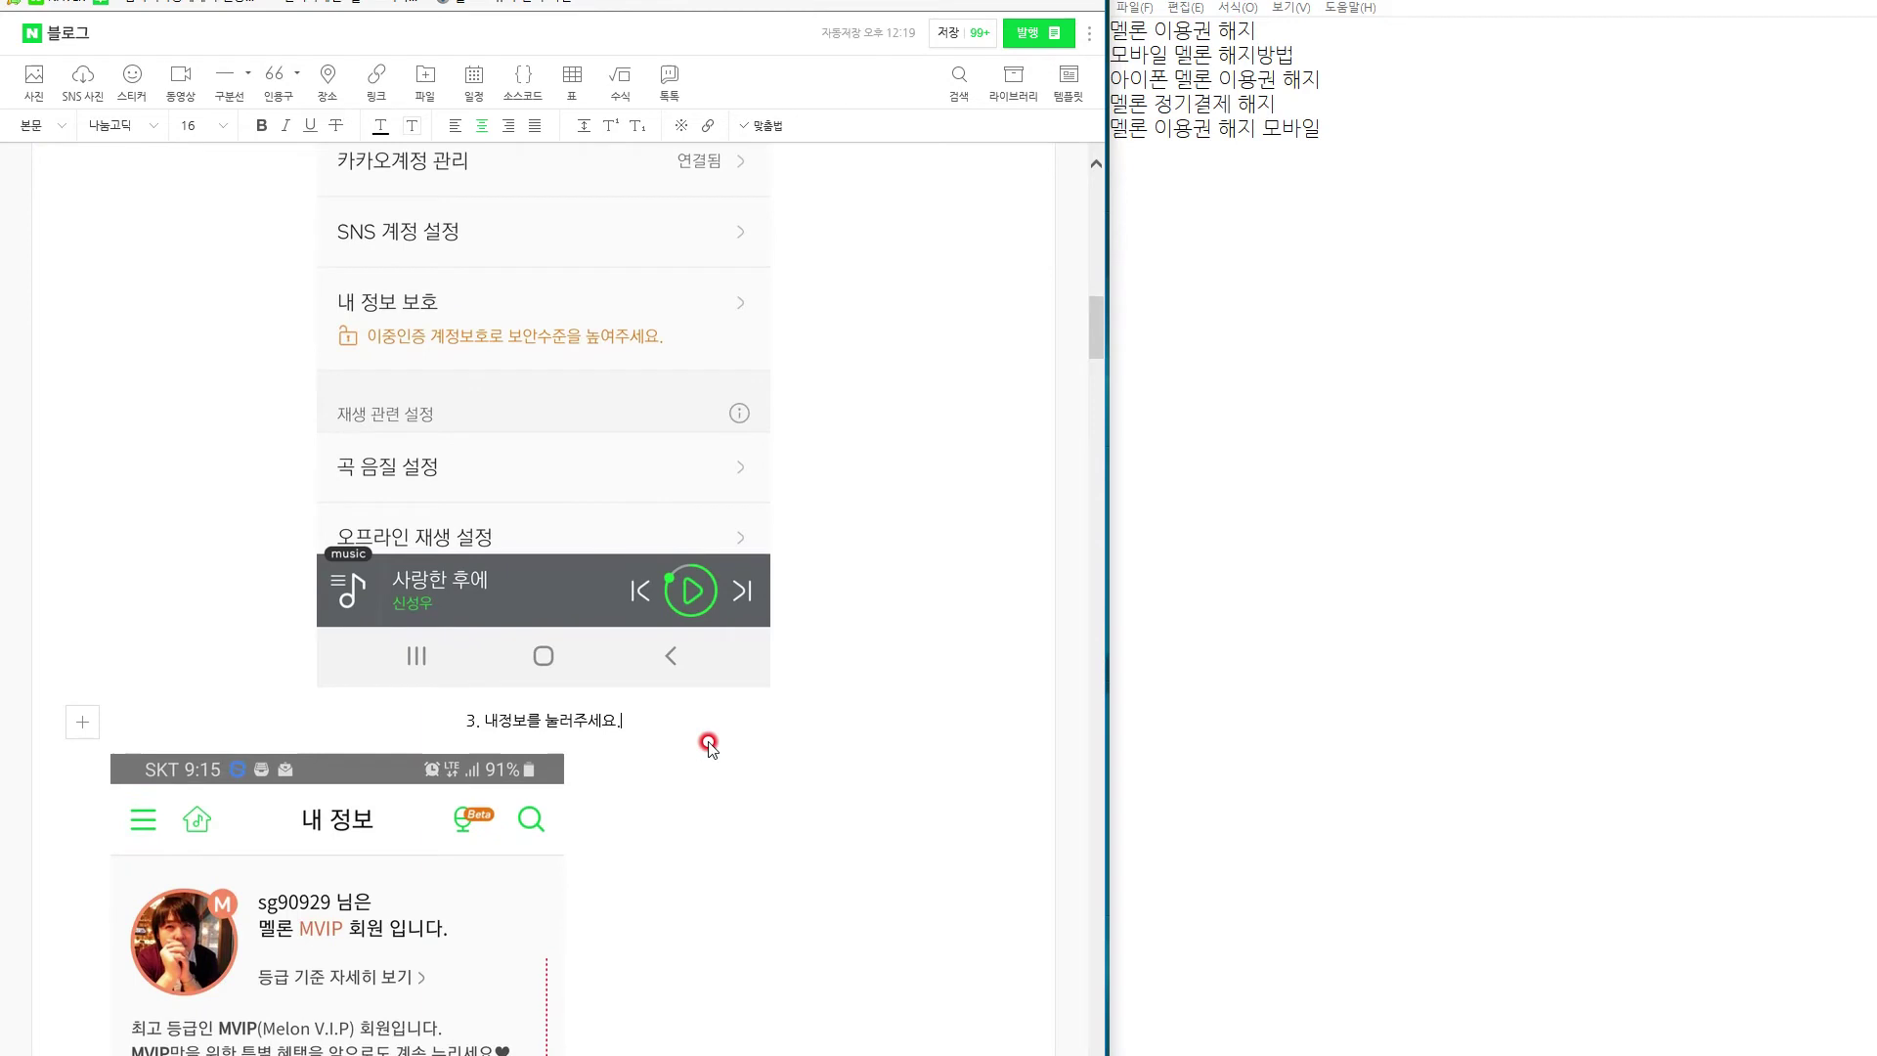
pyautogui.write('여기깨')
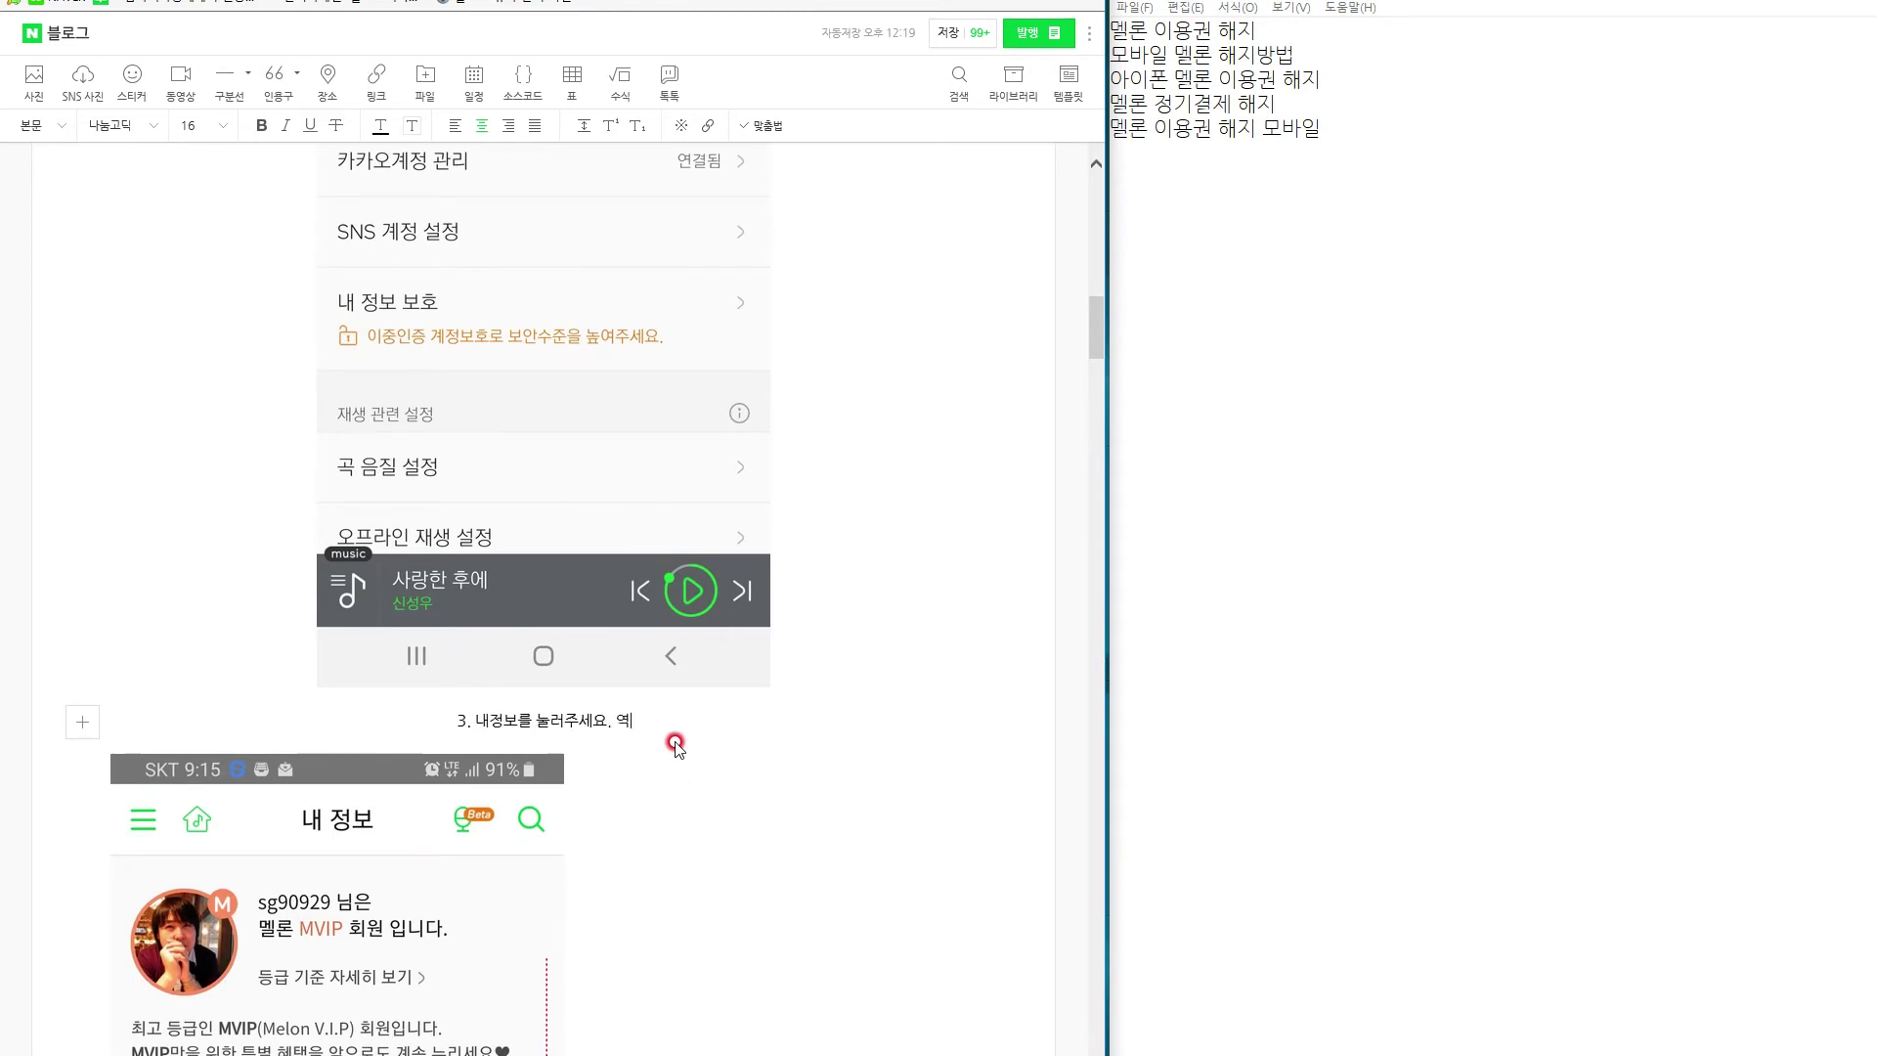
pyautogui.write('지 어렵지 않죠?')
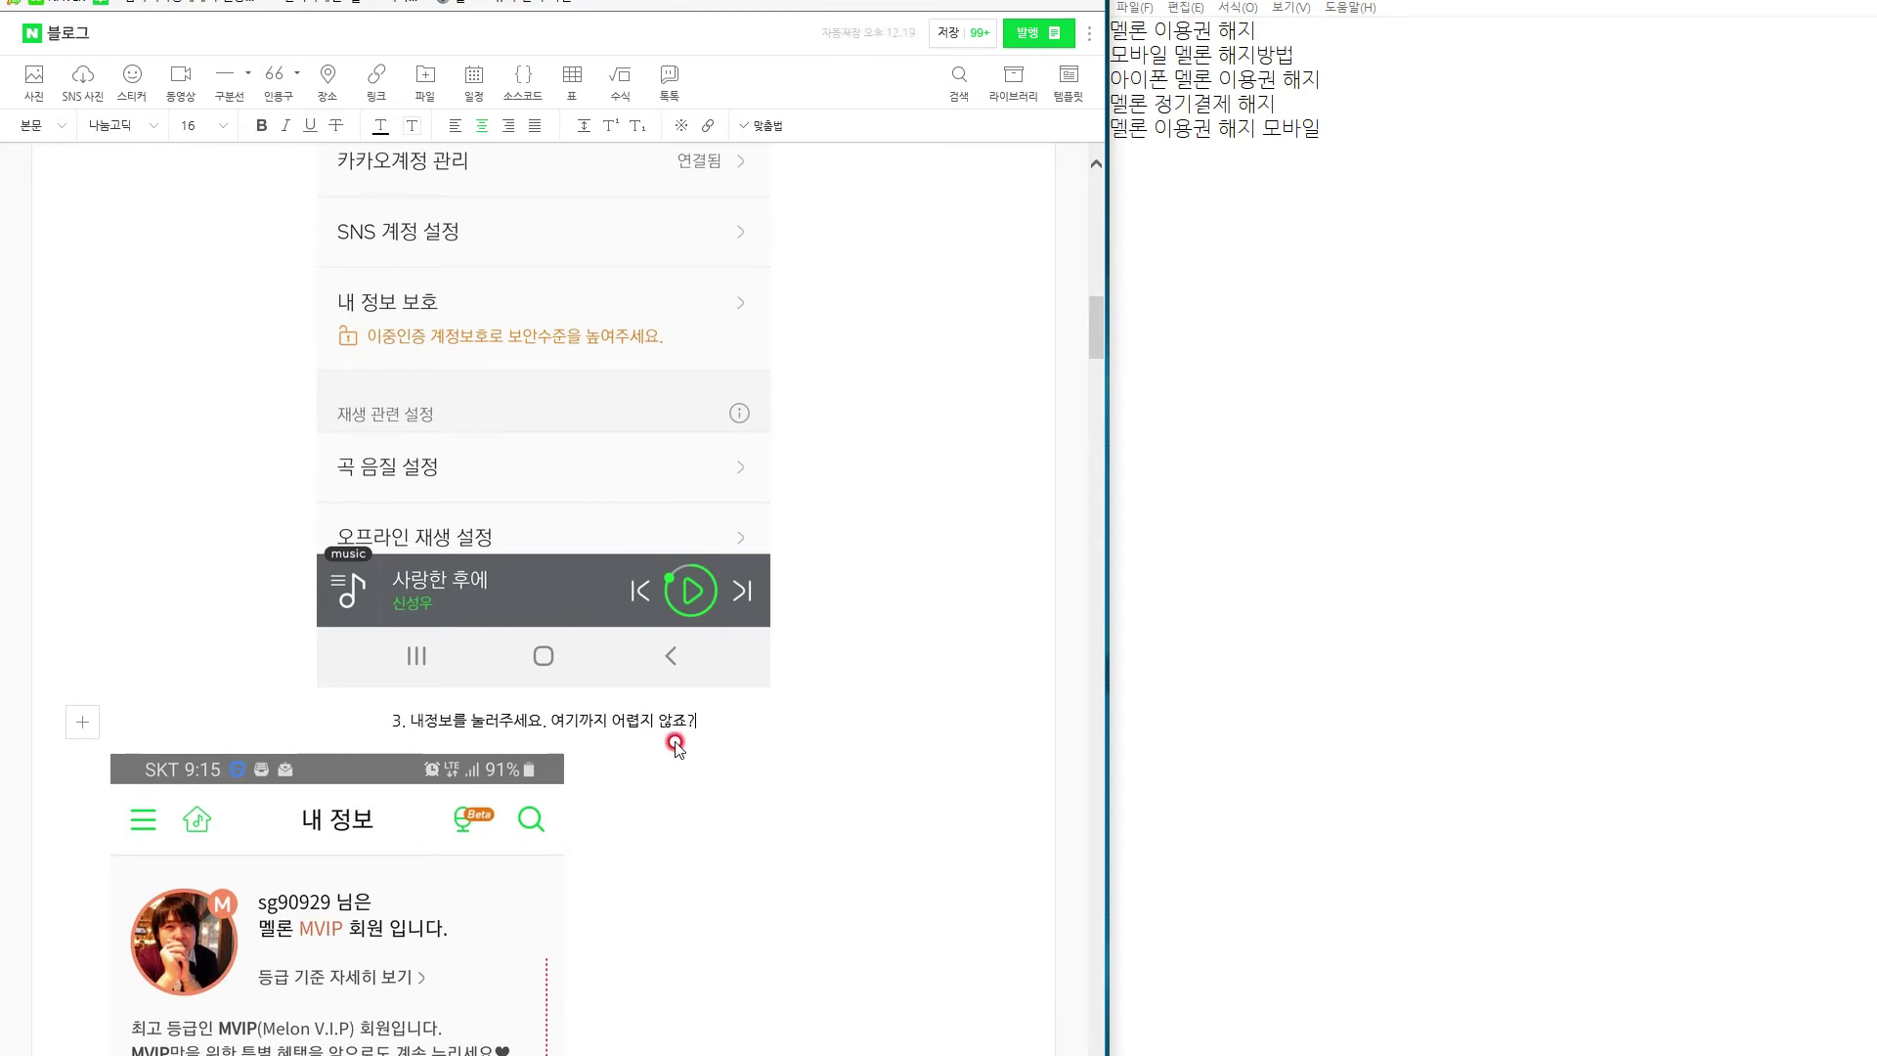
pyautogui.press('Return')
pyautogui.write('아이폰이나 안드로이드 ')
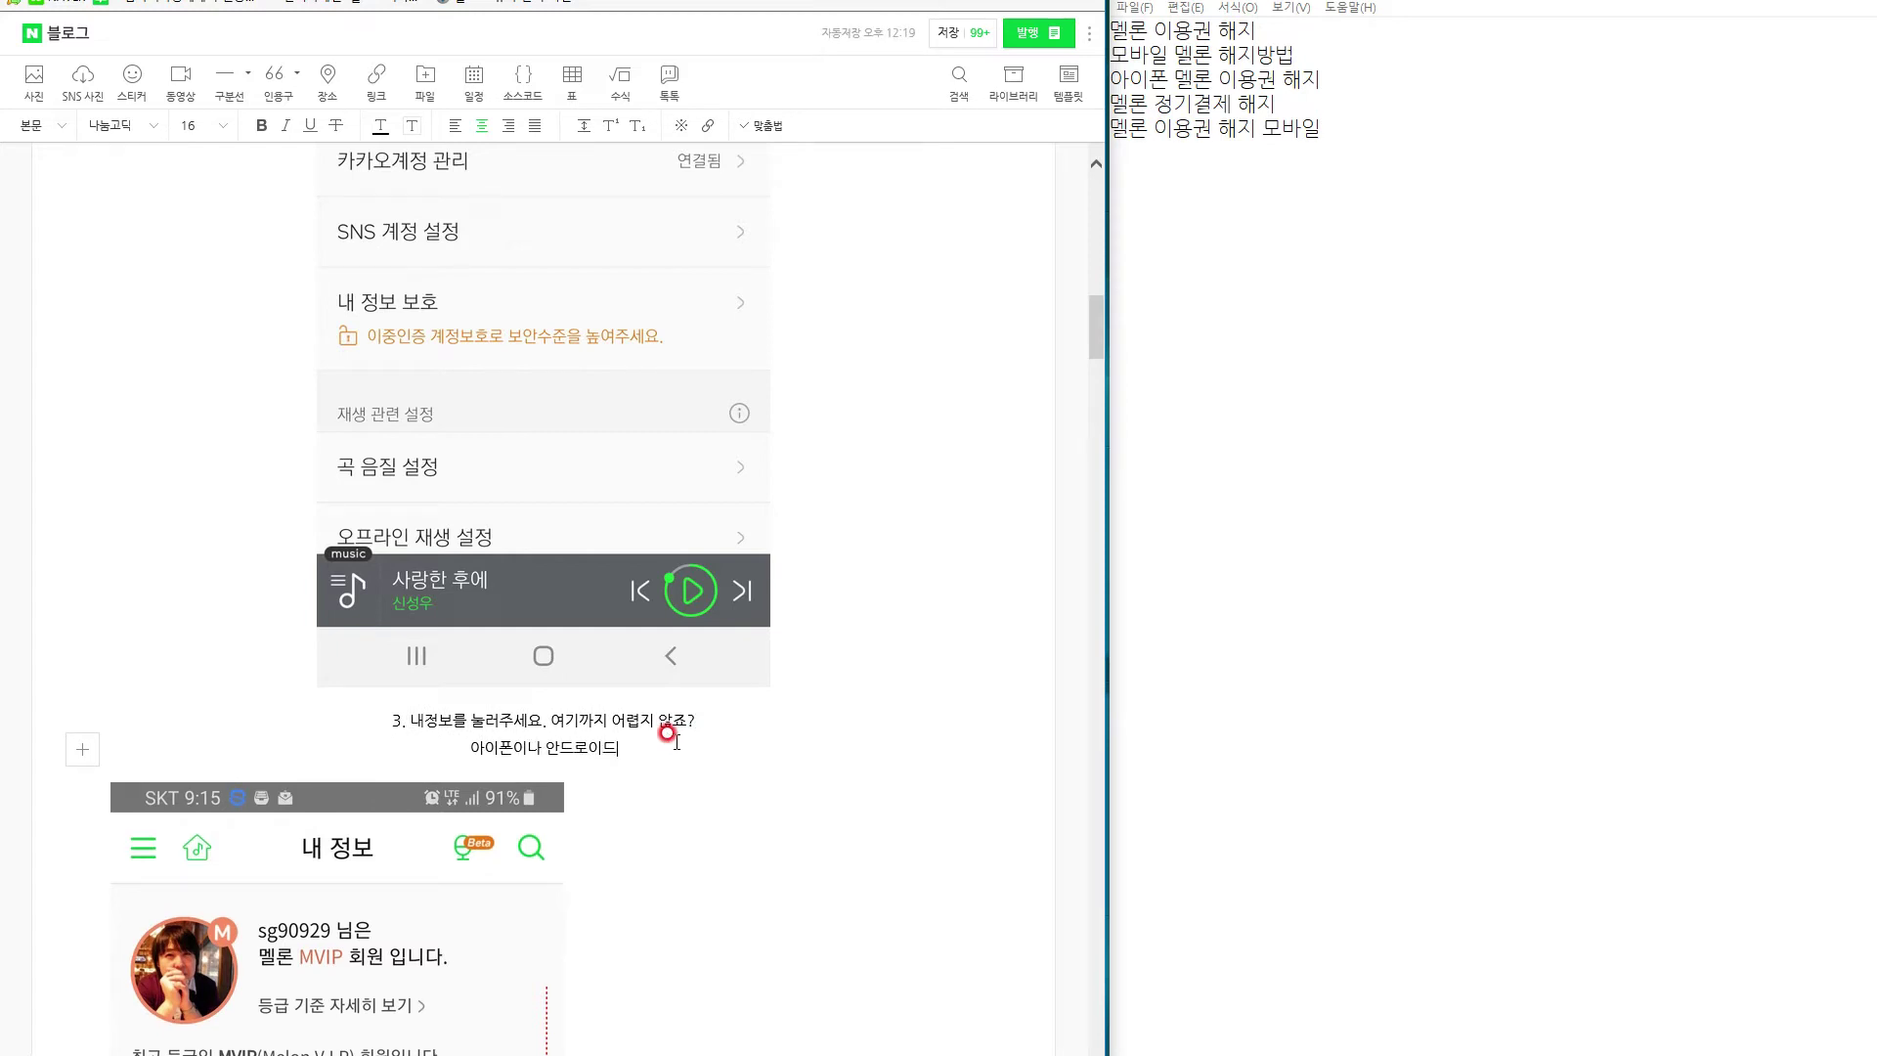
pyautogui.write('똑같습니다. ')
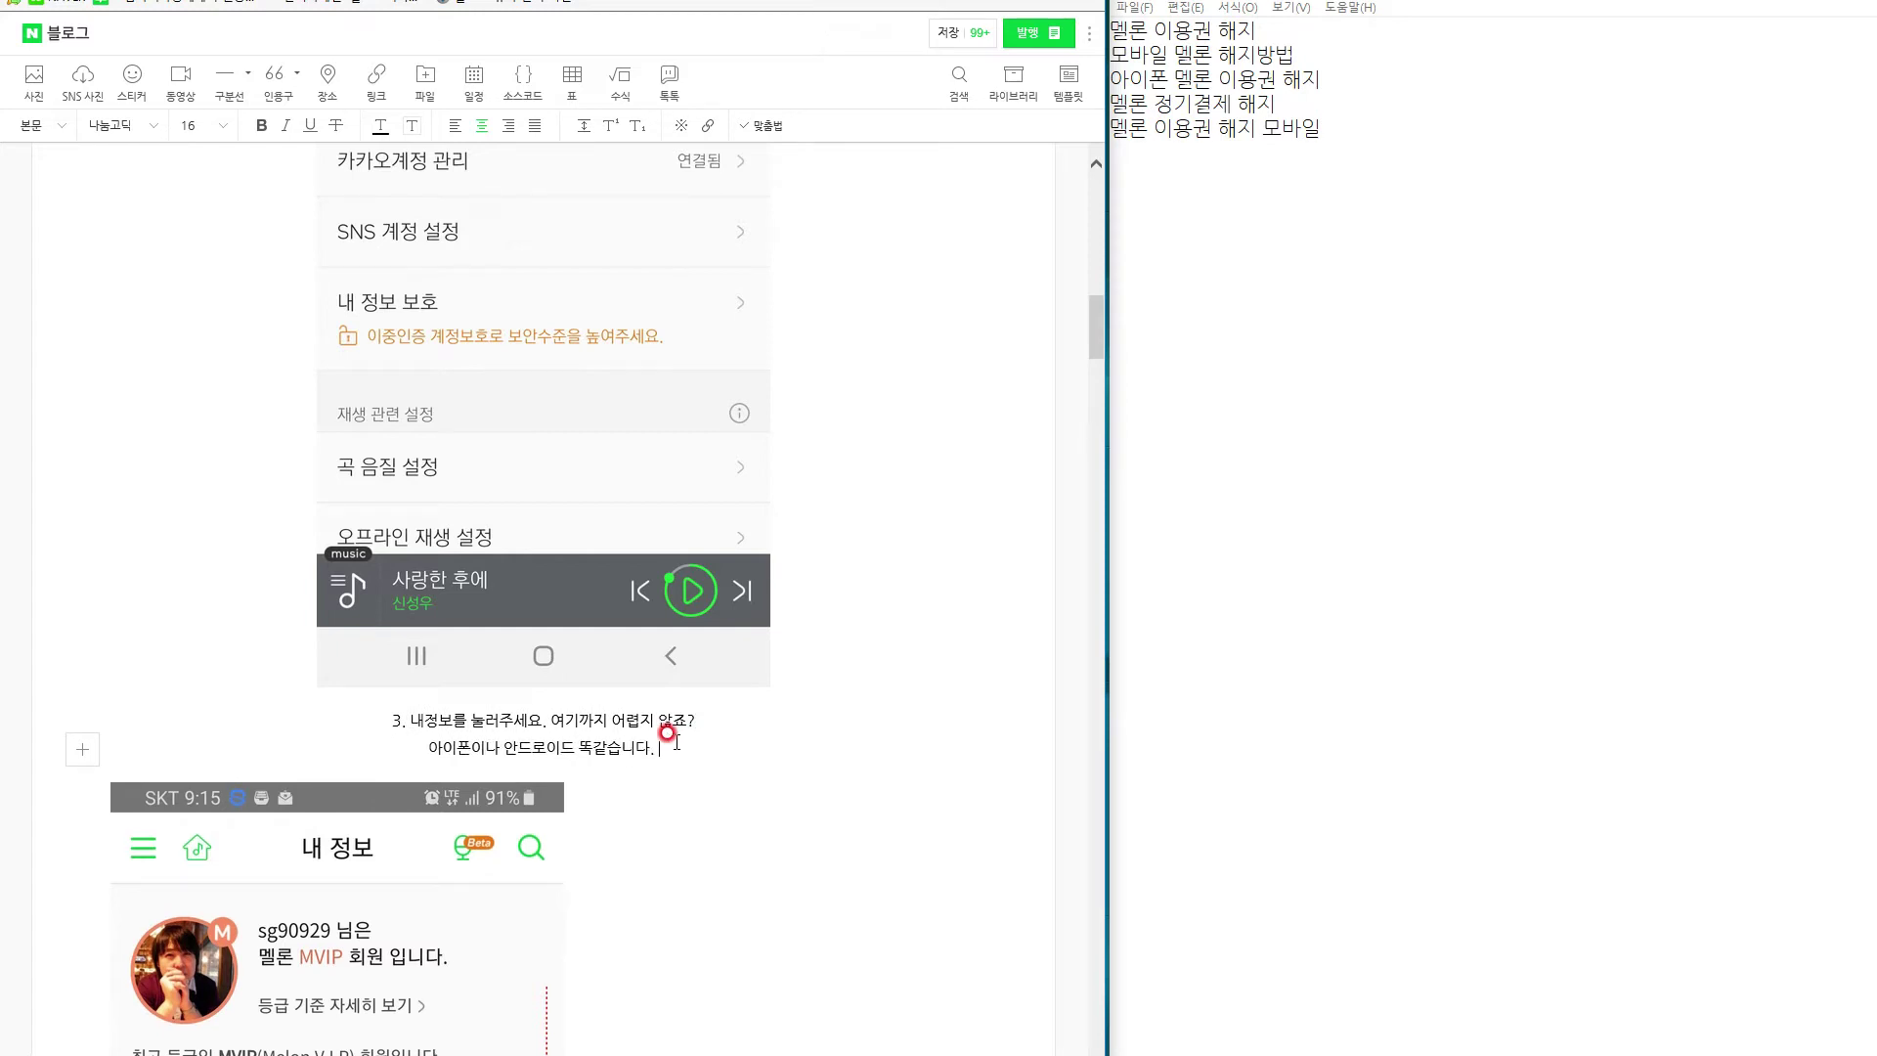
pyautogui.write('모바일 이라면')
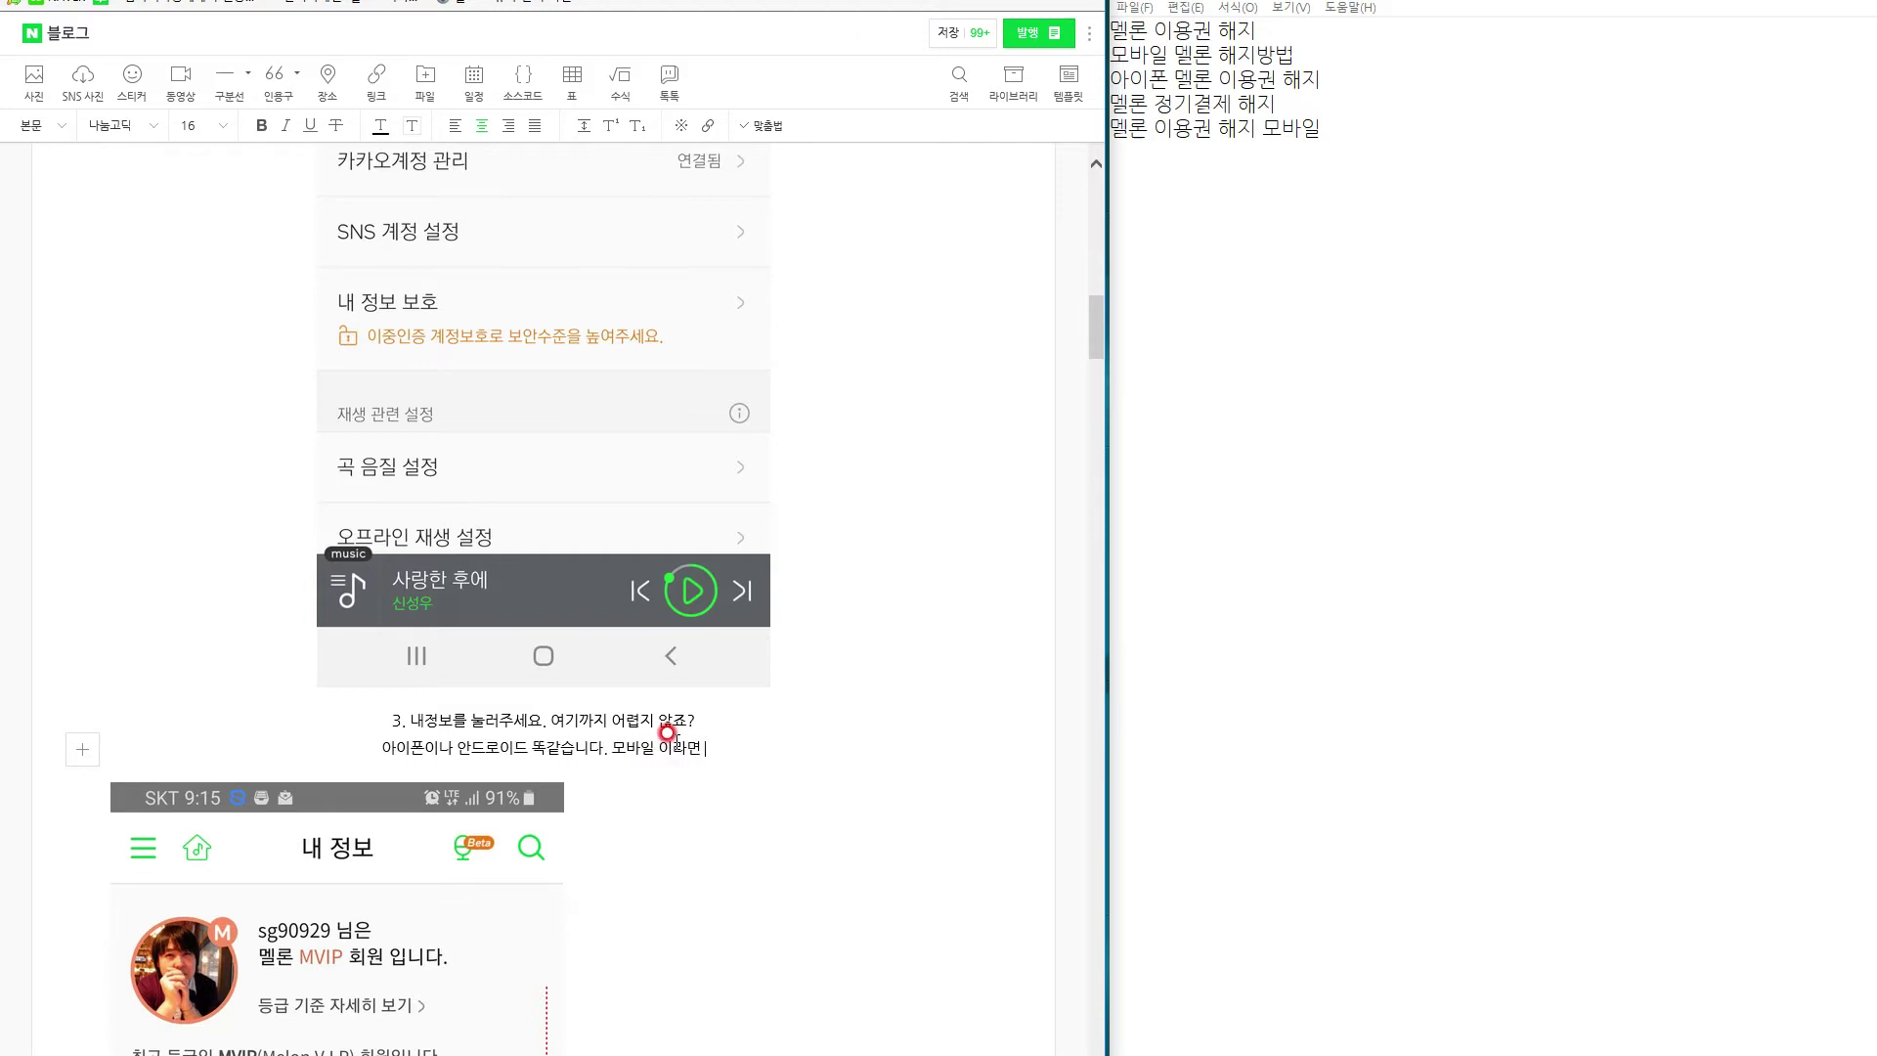
pyautogui.write(' 같은 방법 이니깐')
pyautogui.press('Return')
pyautogui.write('너무 쉽')
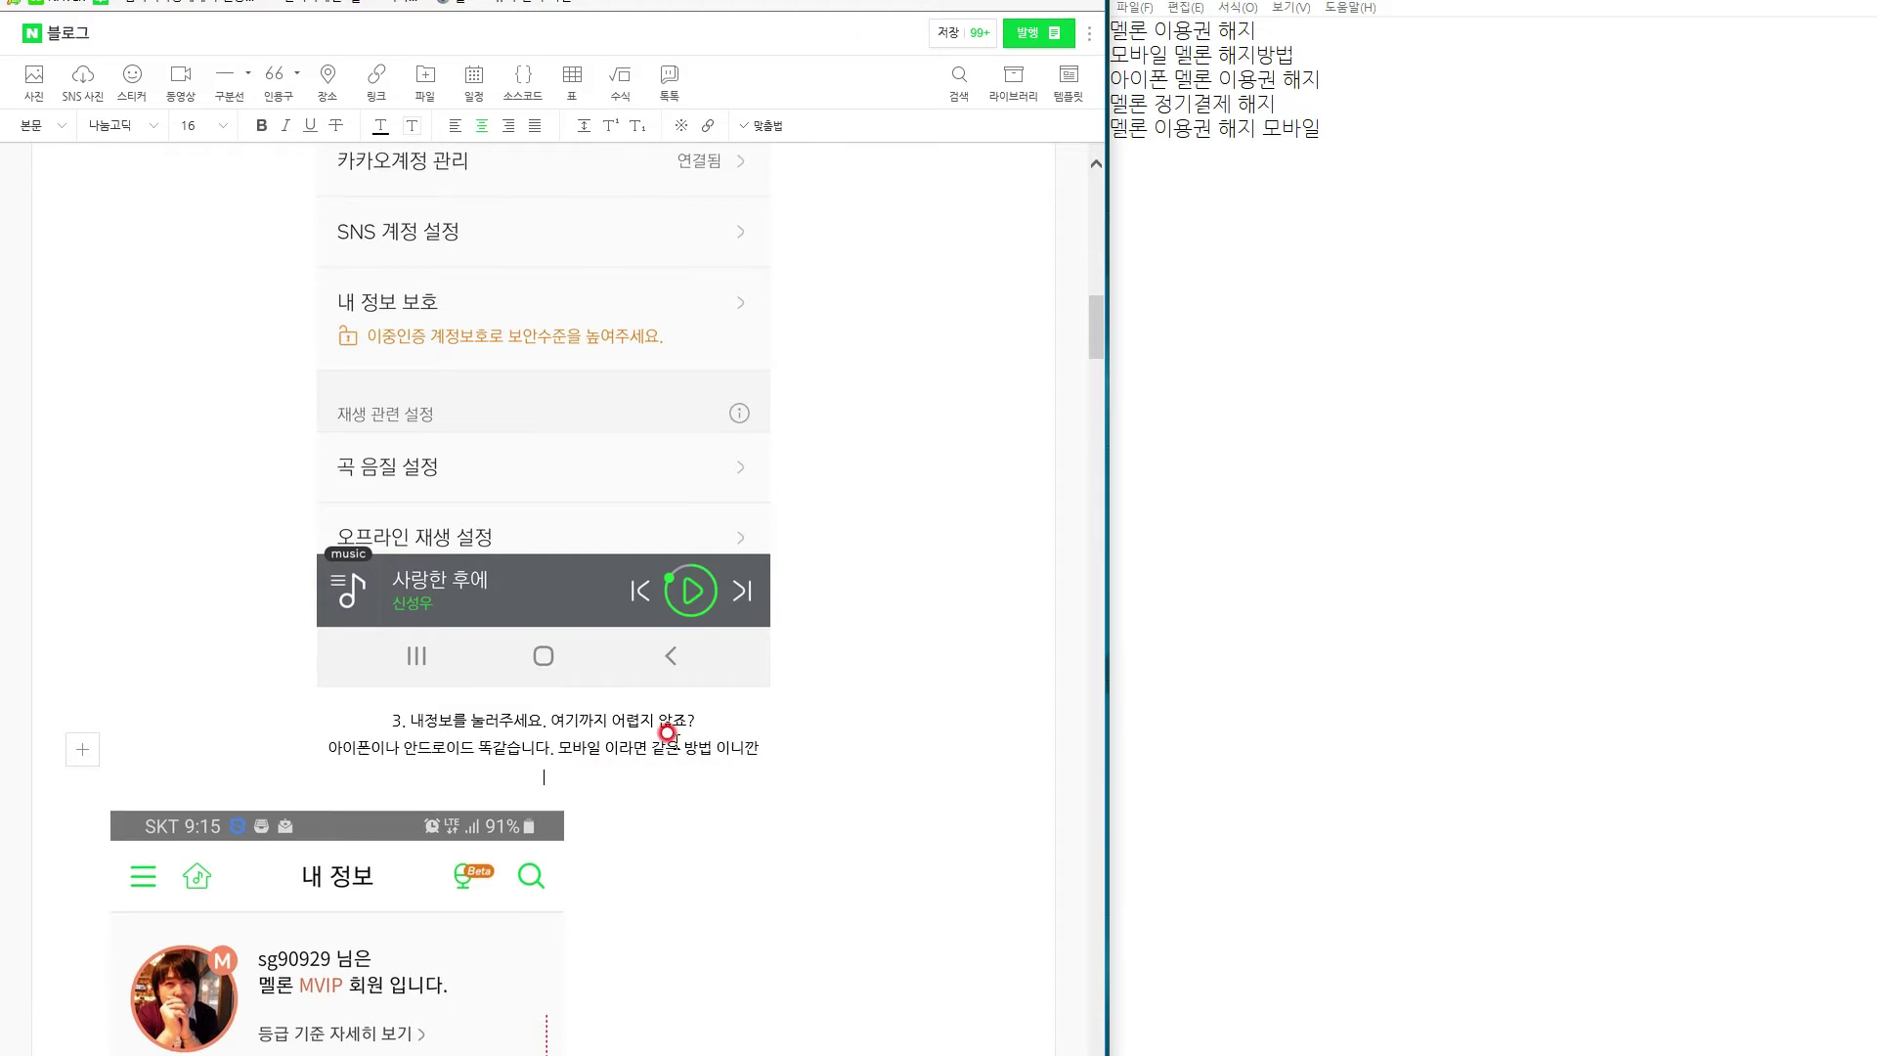
pyautogui.write('렵게 고민')
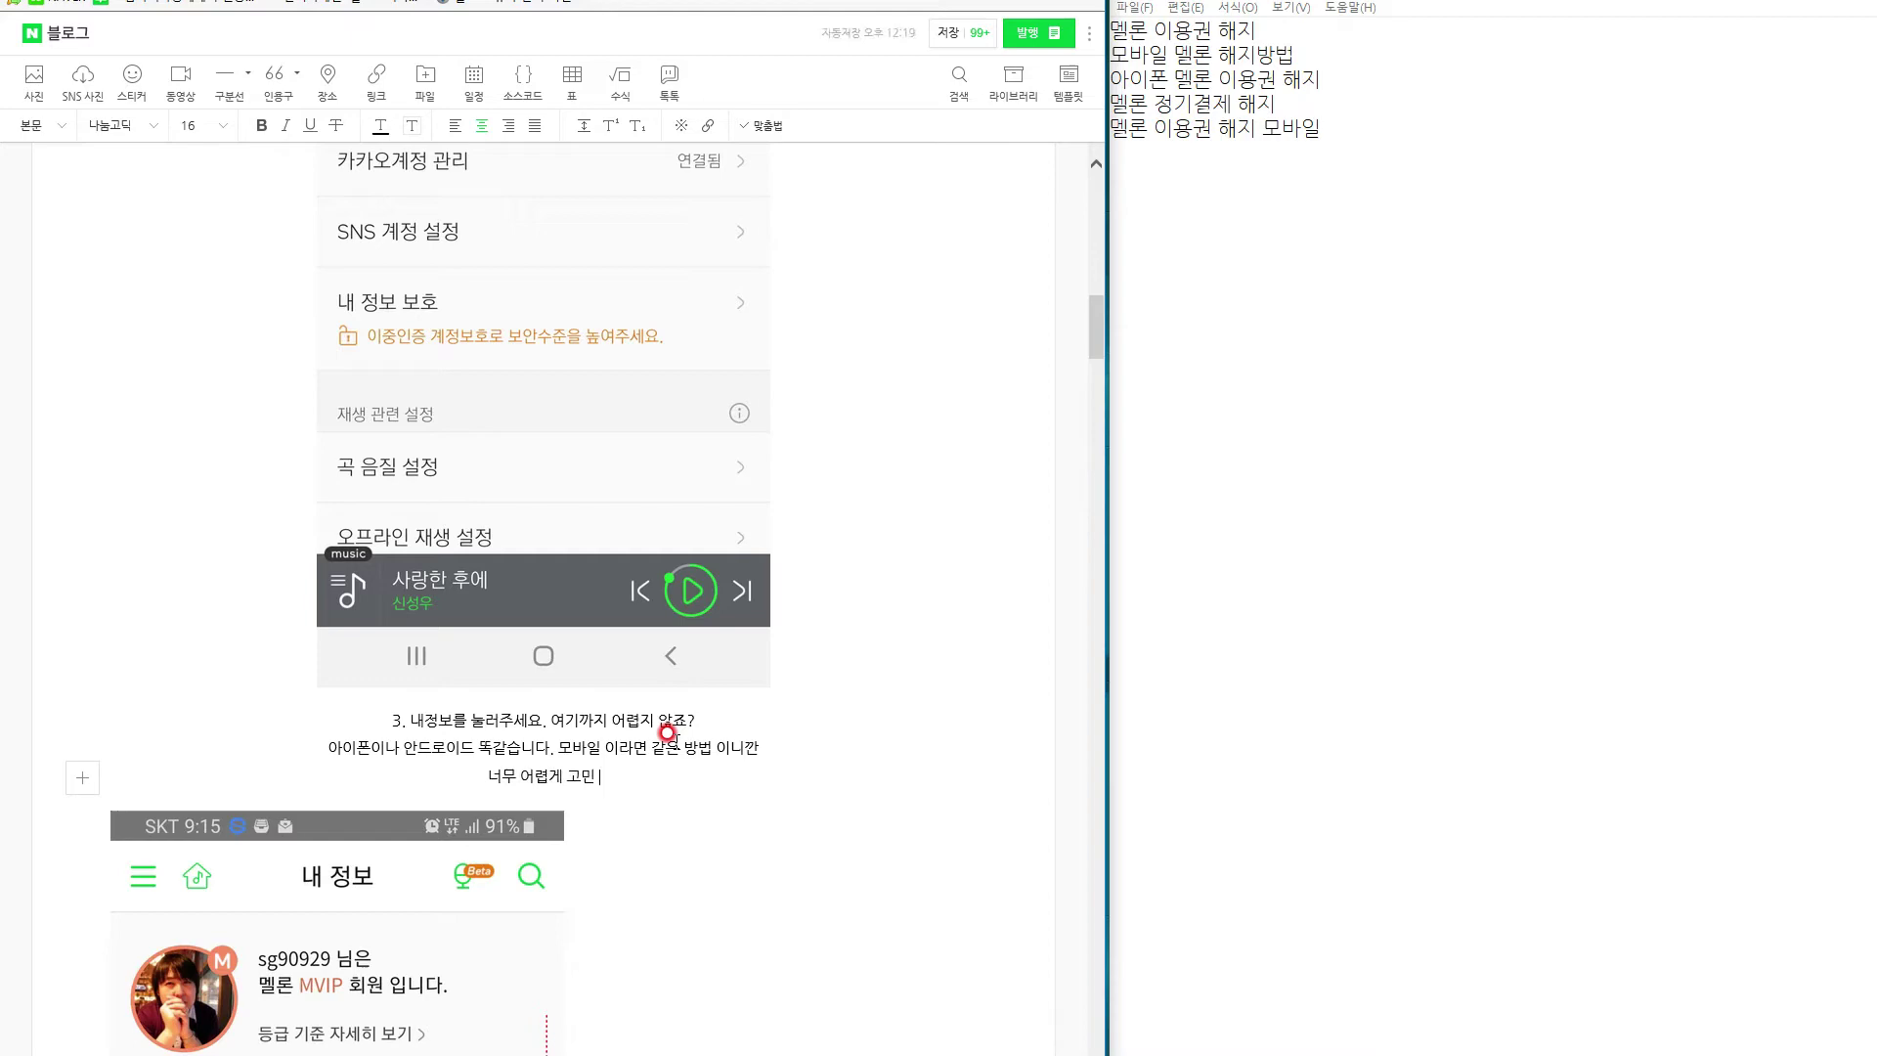
pyautogui.write(' 안하셔도 됩니다.')
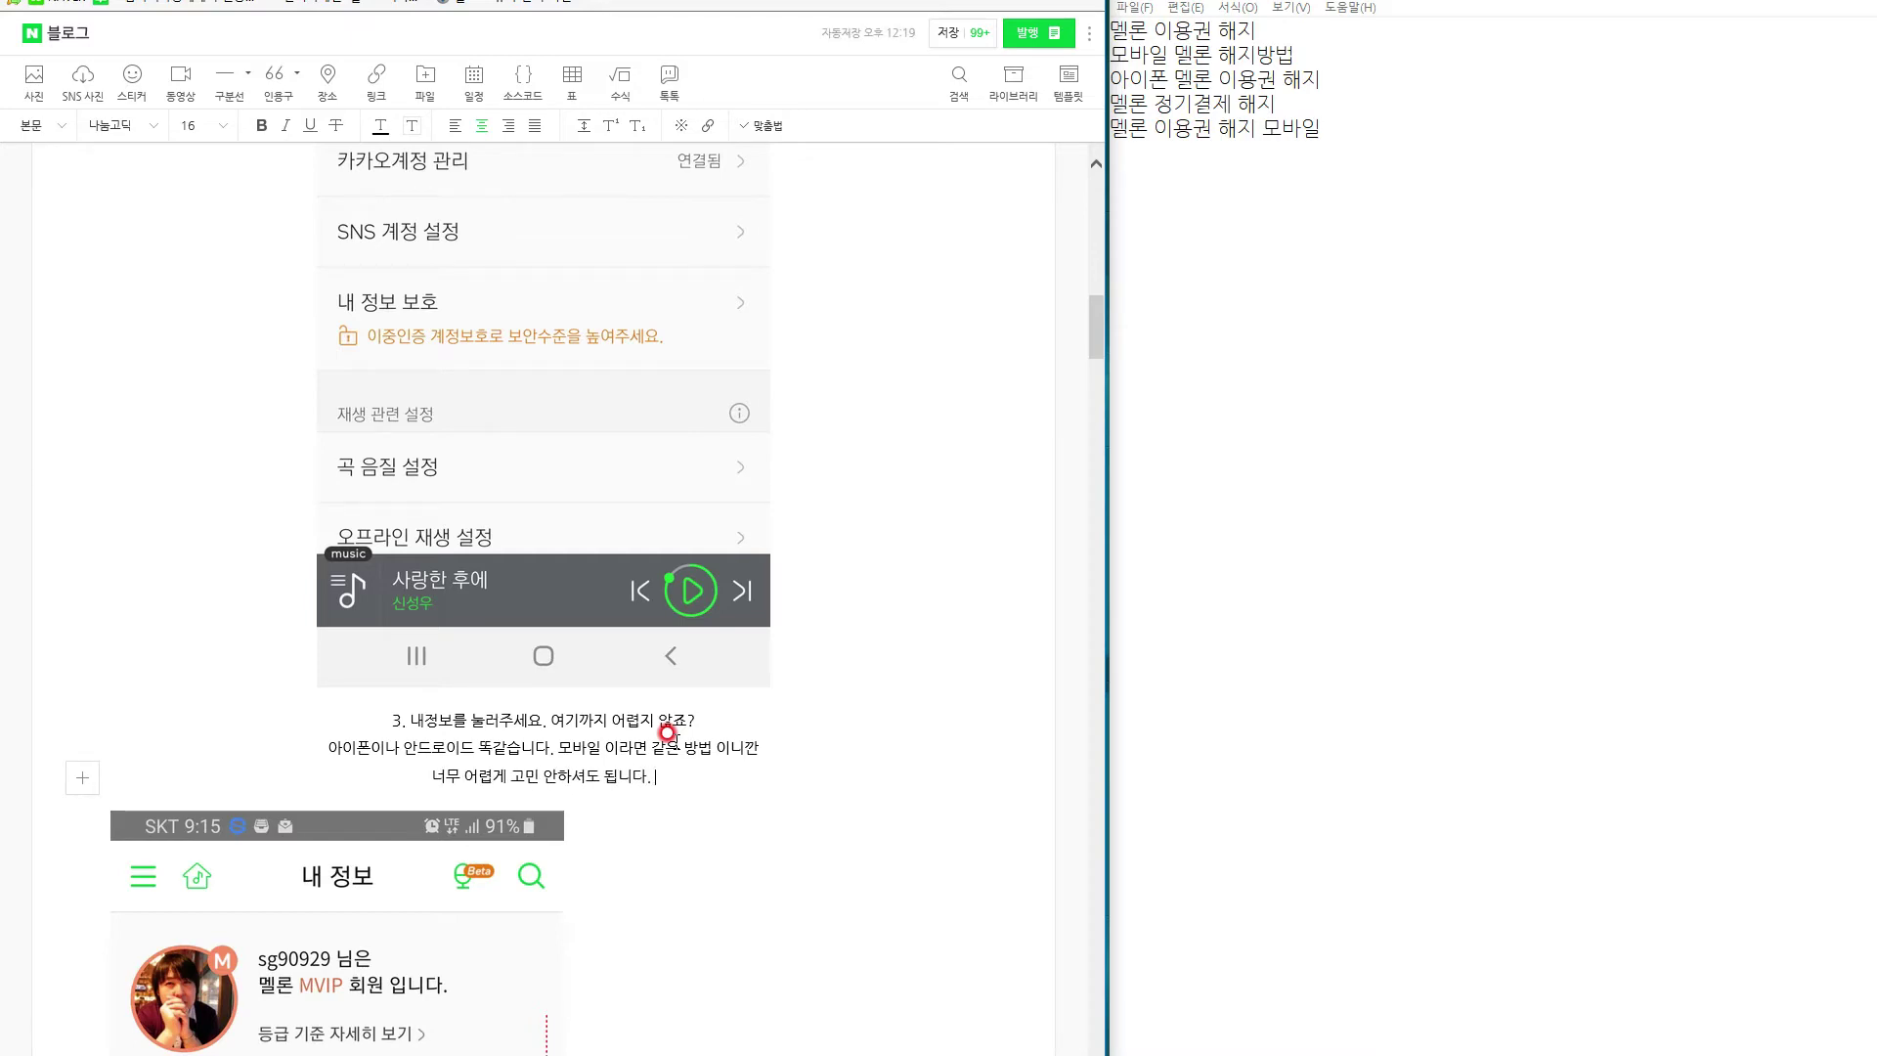
pyautogui.scroll(-10, 670, 743)
# Drag the lower 내 정보 screenshot beside the upper one to form a side-by-side image pair.
pyautogui.click(426, 968)
pyautogui.moveTo(343, 908); pyautogui.dragTo(636, 423)
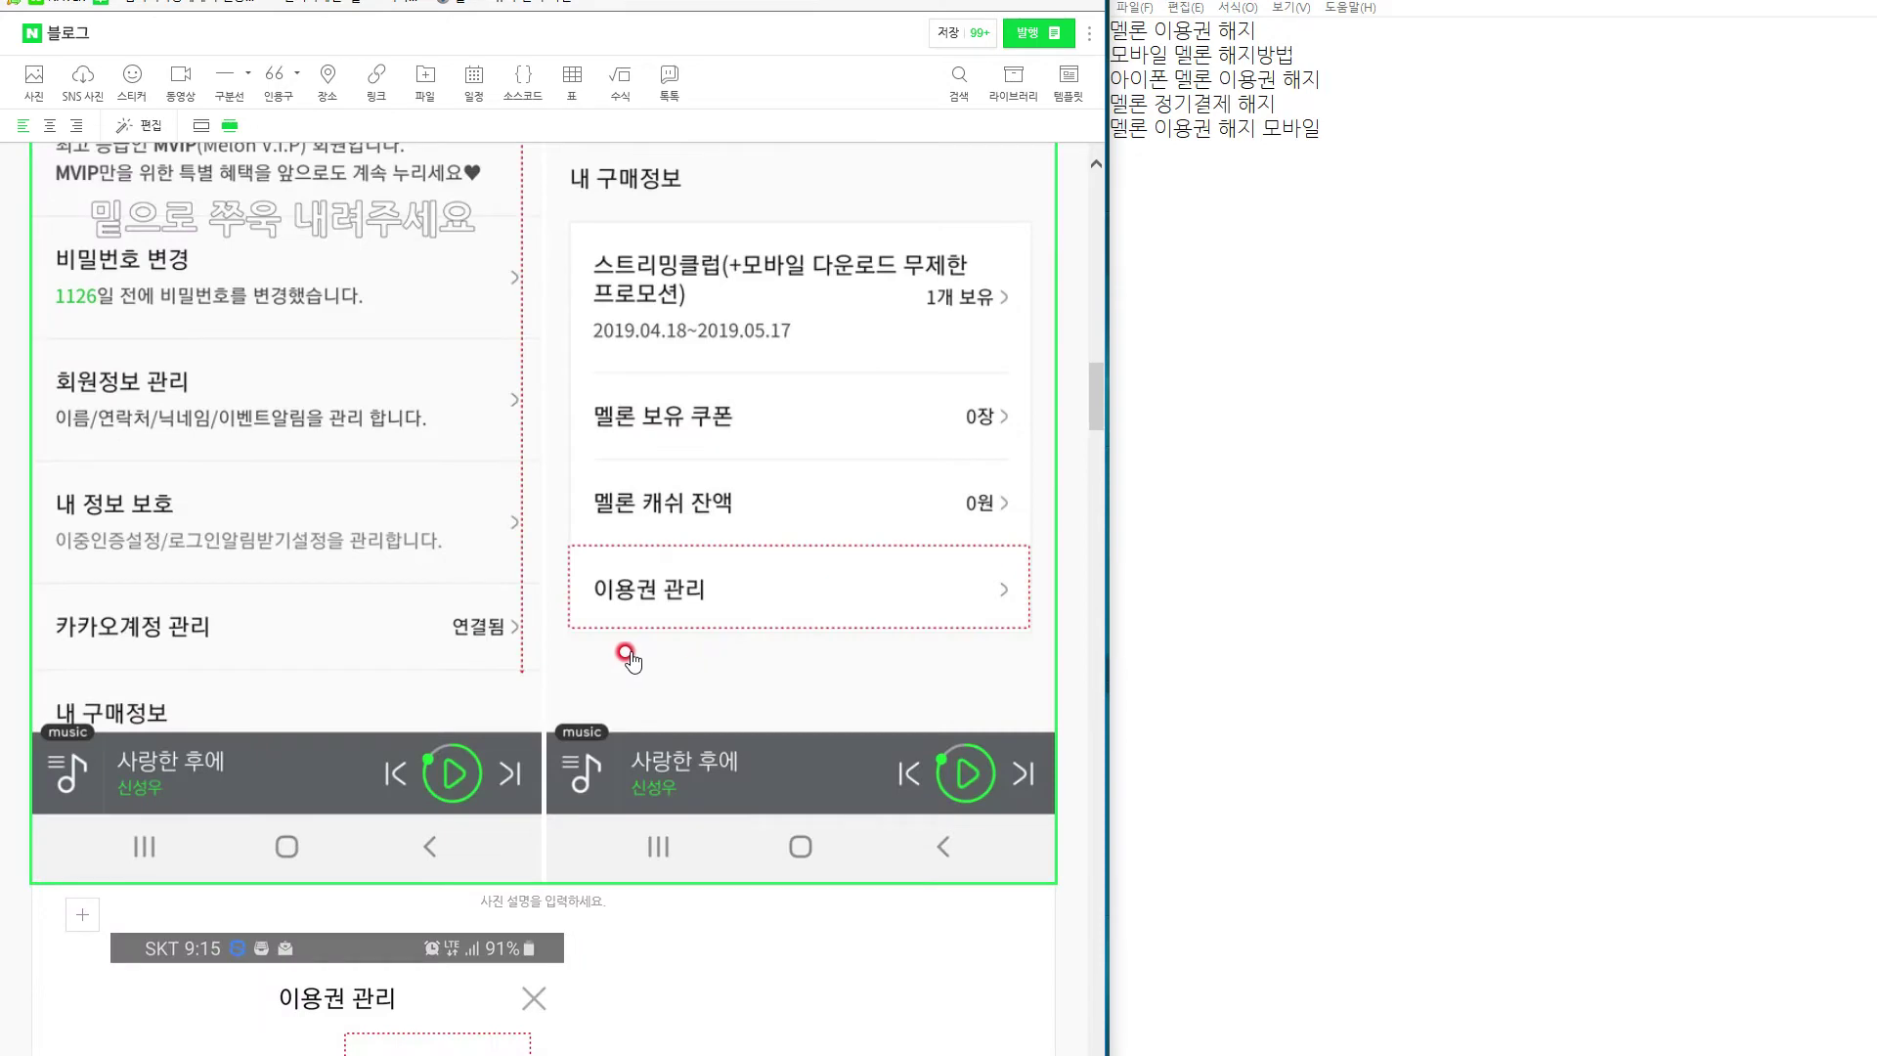
pyautogui.scroll(5, 631, 661)
pyautogui.scroll(-4, 642, 684)
pyautogui.scroll(6, 646, 699)
pyautogui.click(731, 458)
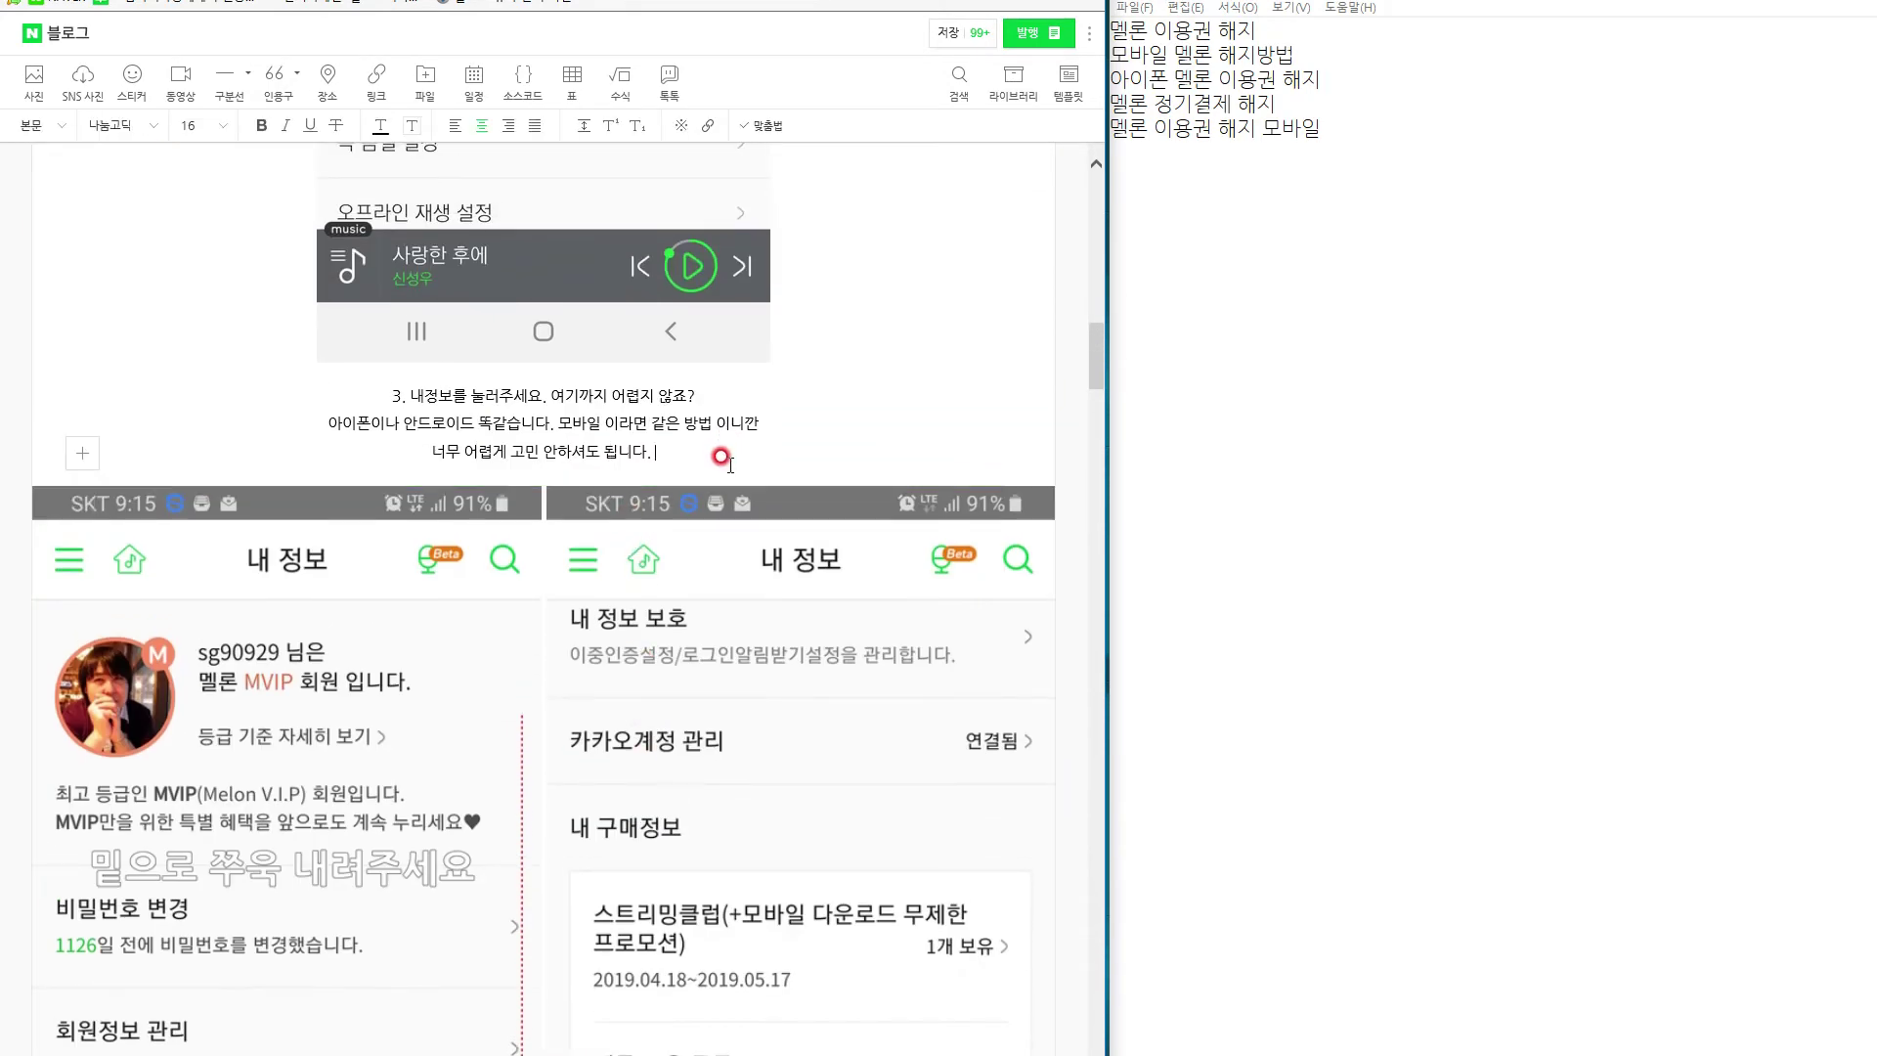
pyautogui.scroll(20, 731, 489)
pyautogui.scroll(-9, 714, 729)
pyautogui.scroll(-15, 706, 724)
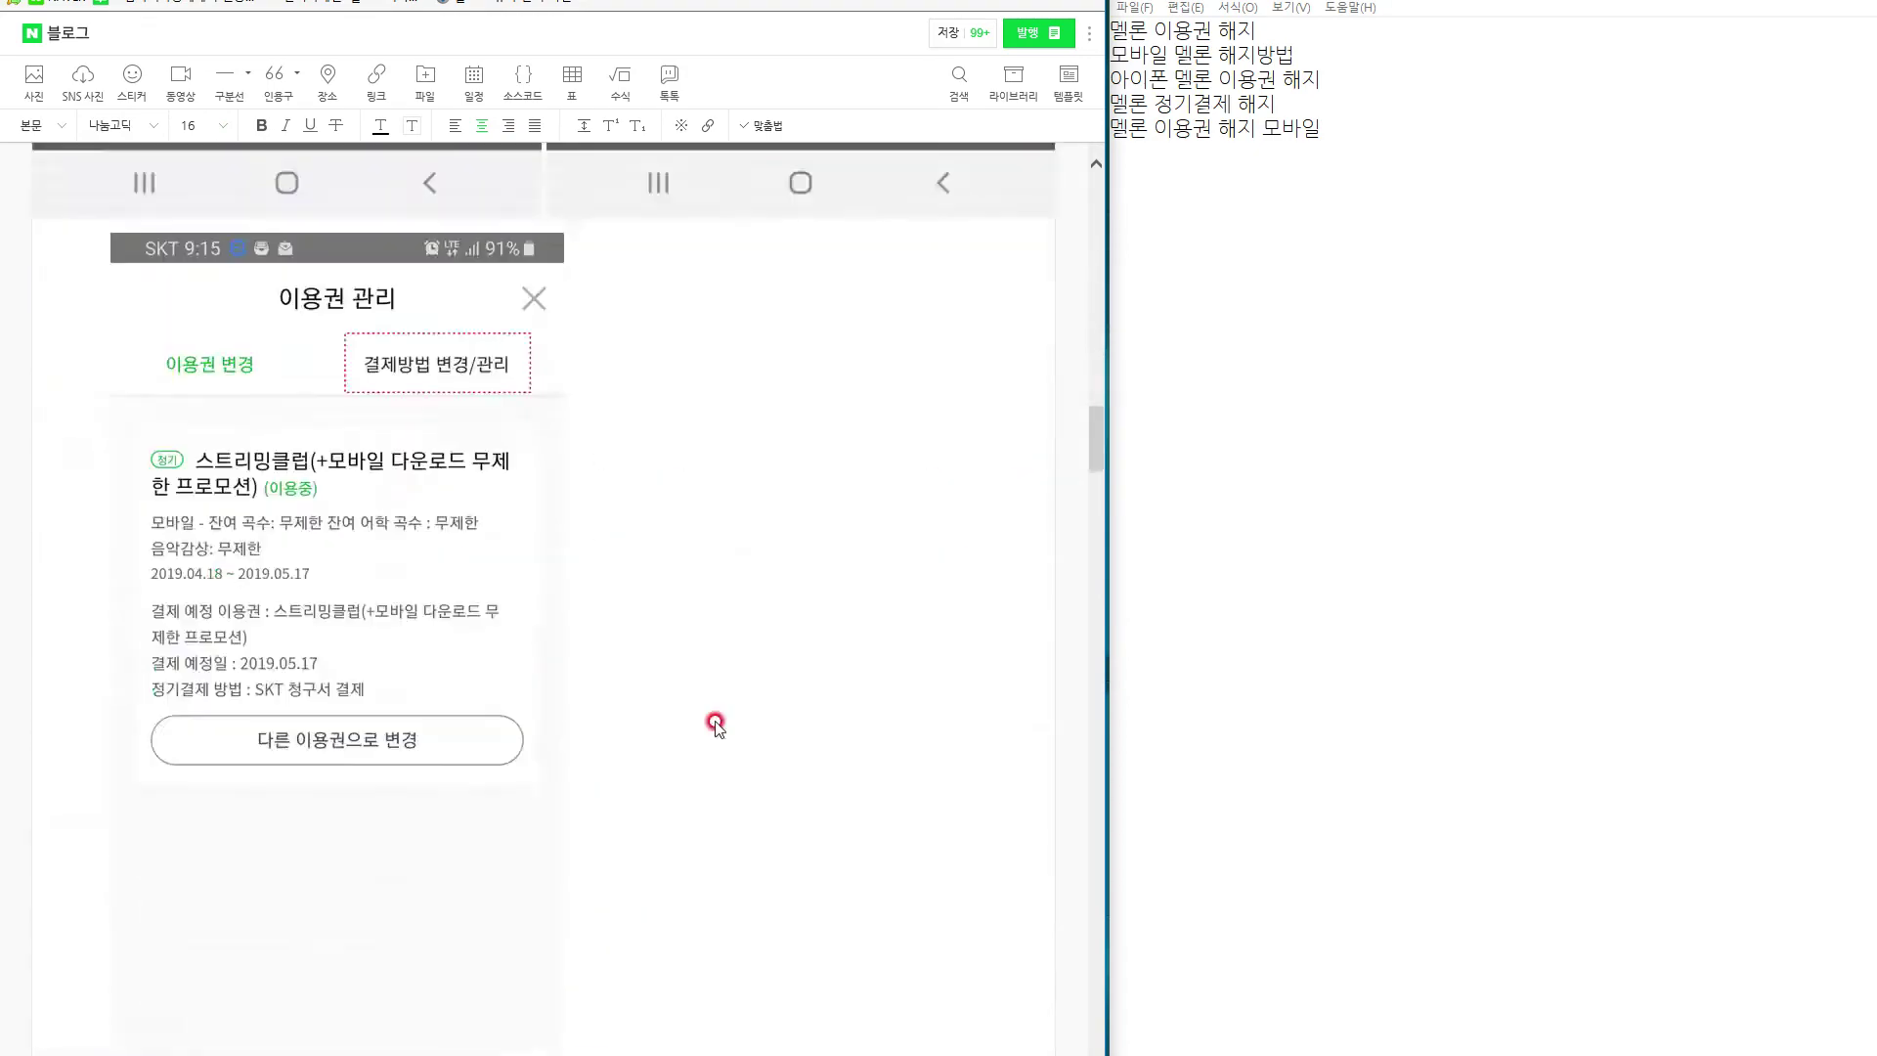
pyautogui.scroll(4, 683, 691)
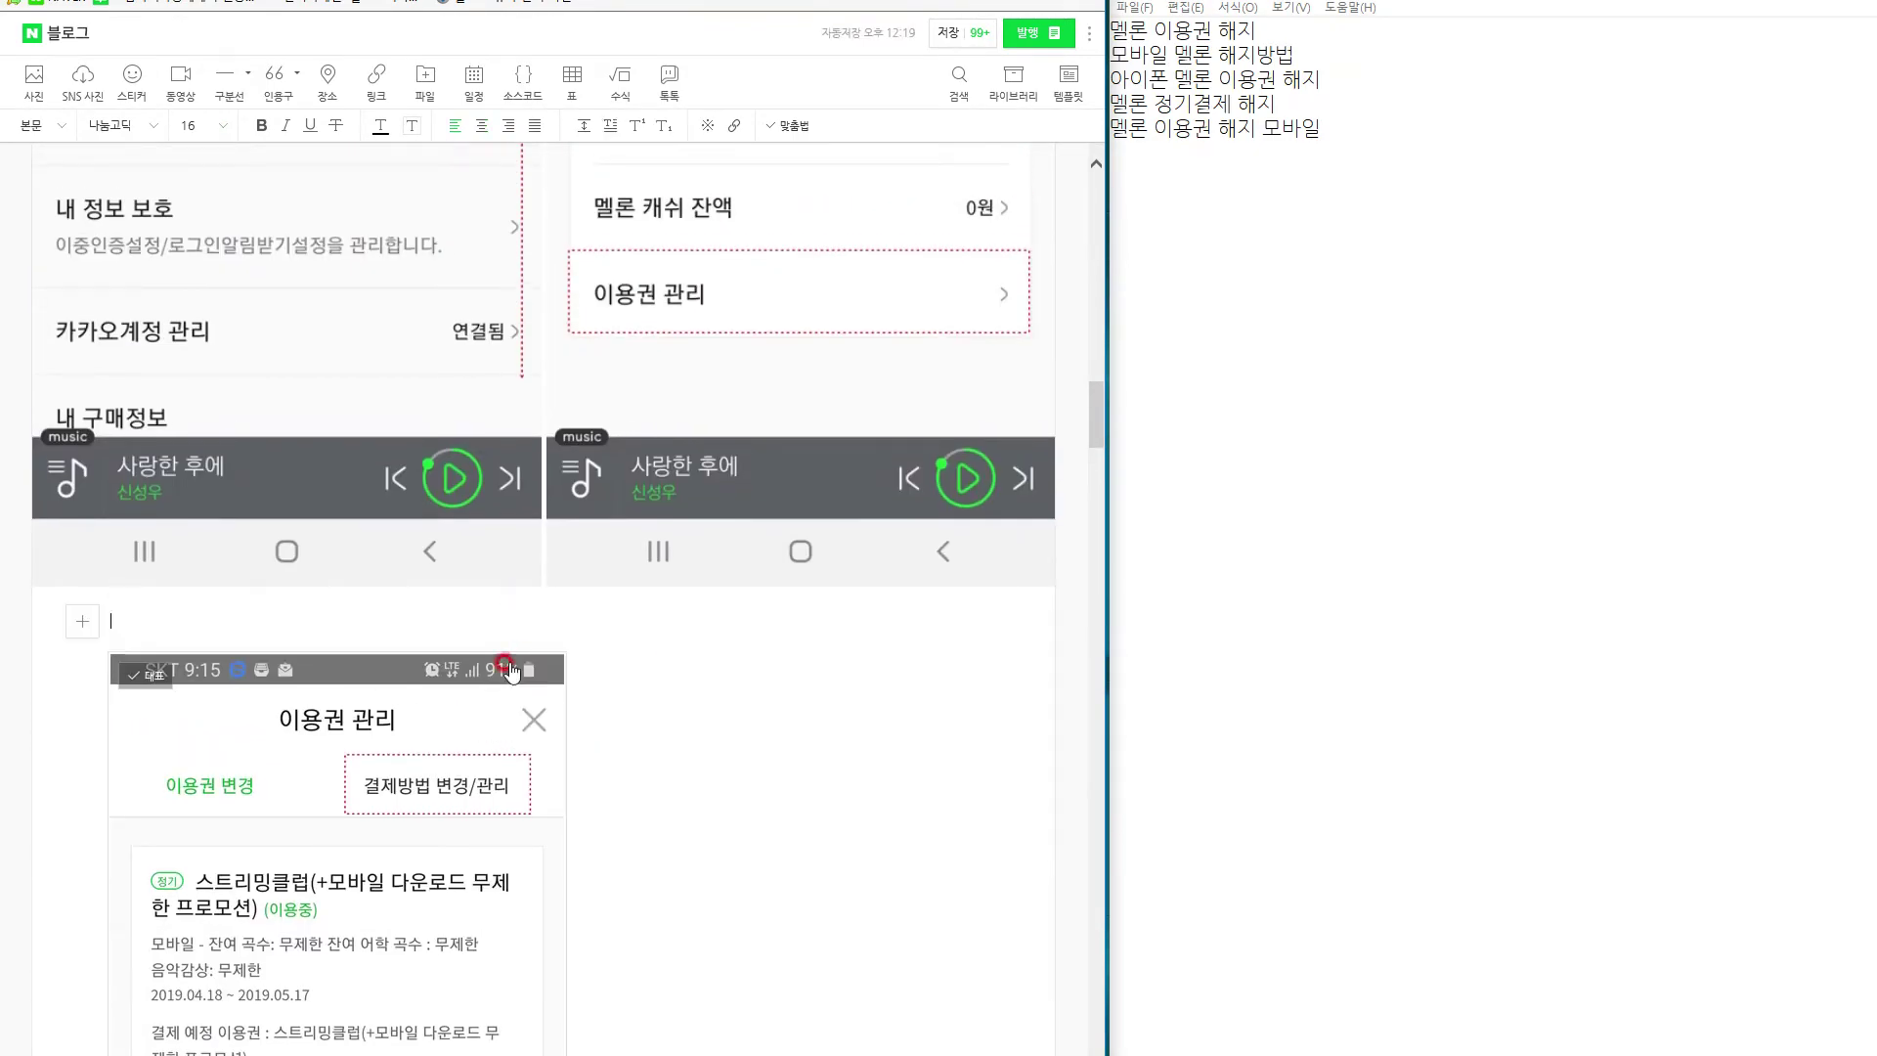
pyautogui.scroll(15, 636, 685)
pyautogui.scroll(20, 719, 583)
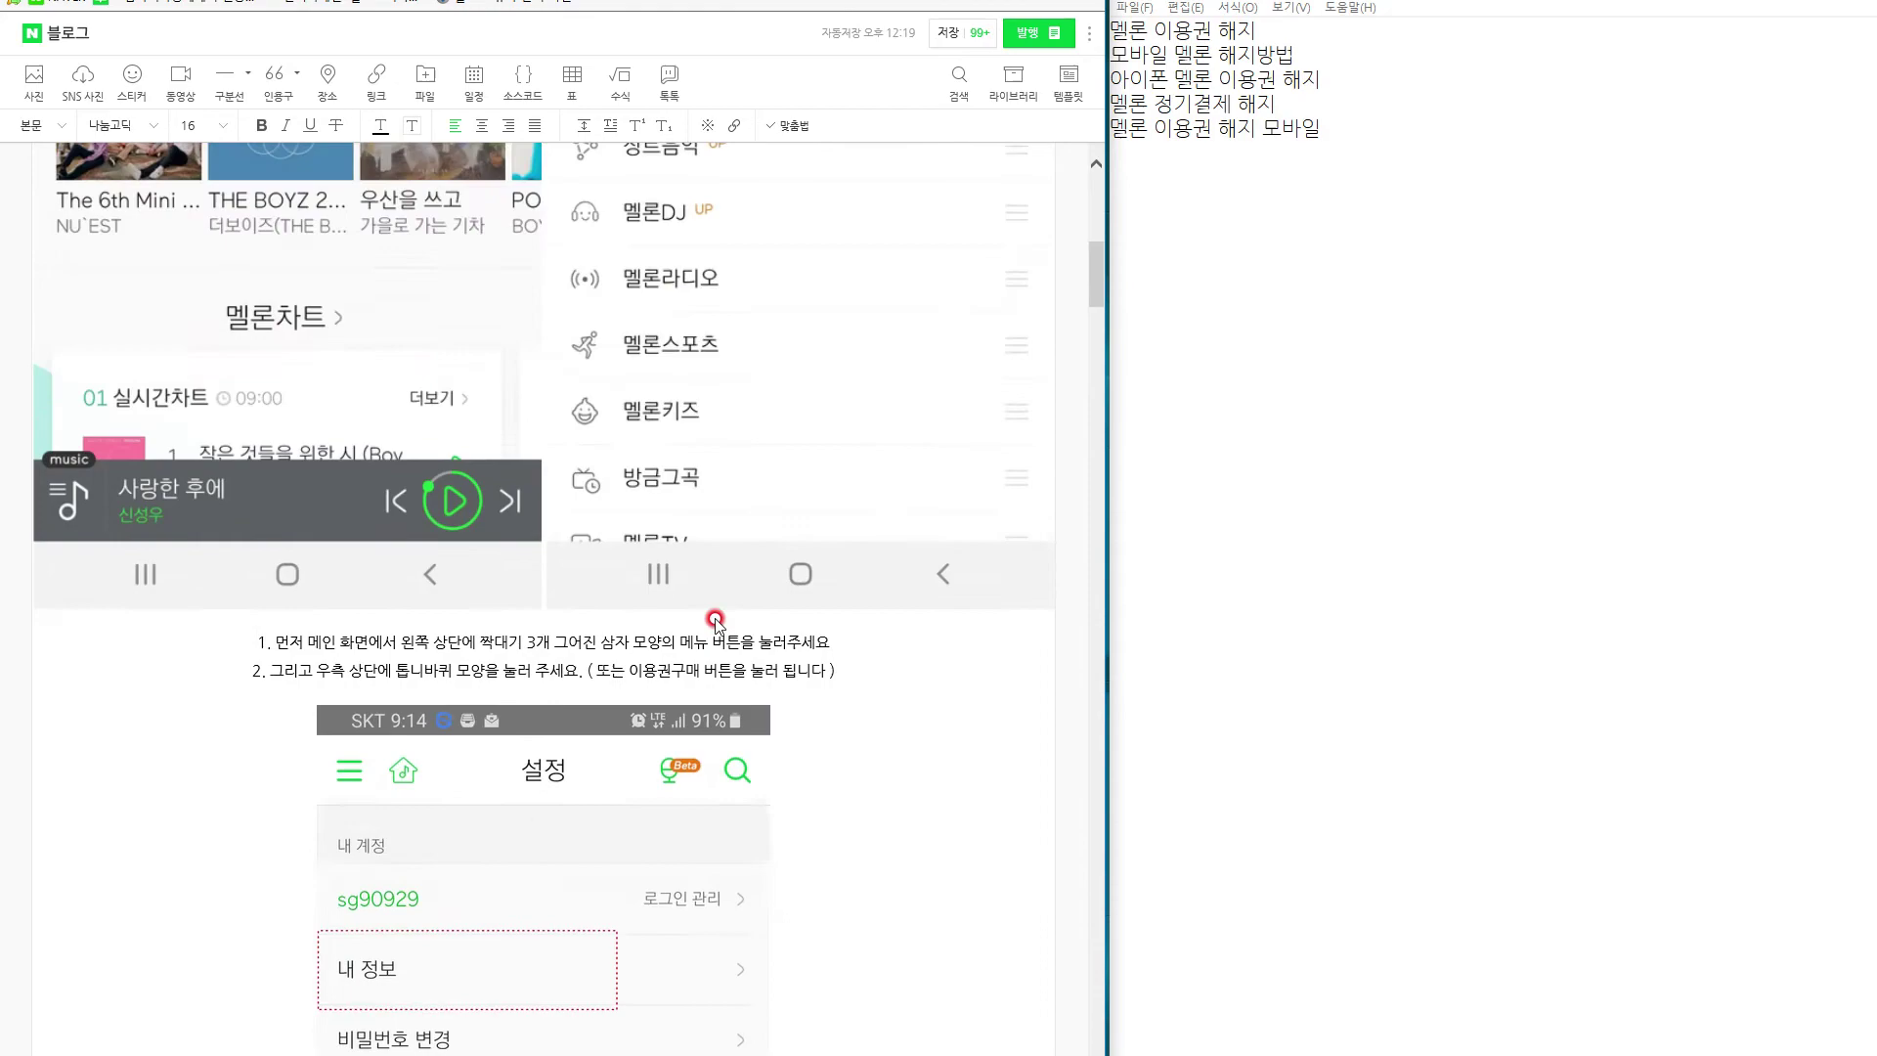
pyautogui.scroll(-18, 735, 663)
pyautogui.scroll(-8, 736, 663)
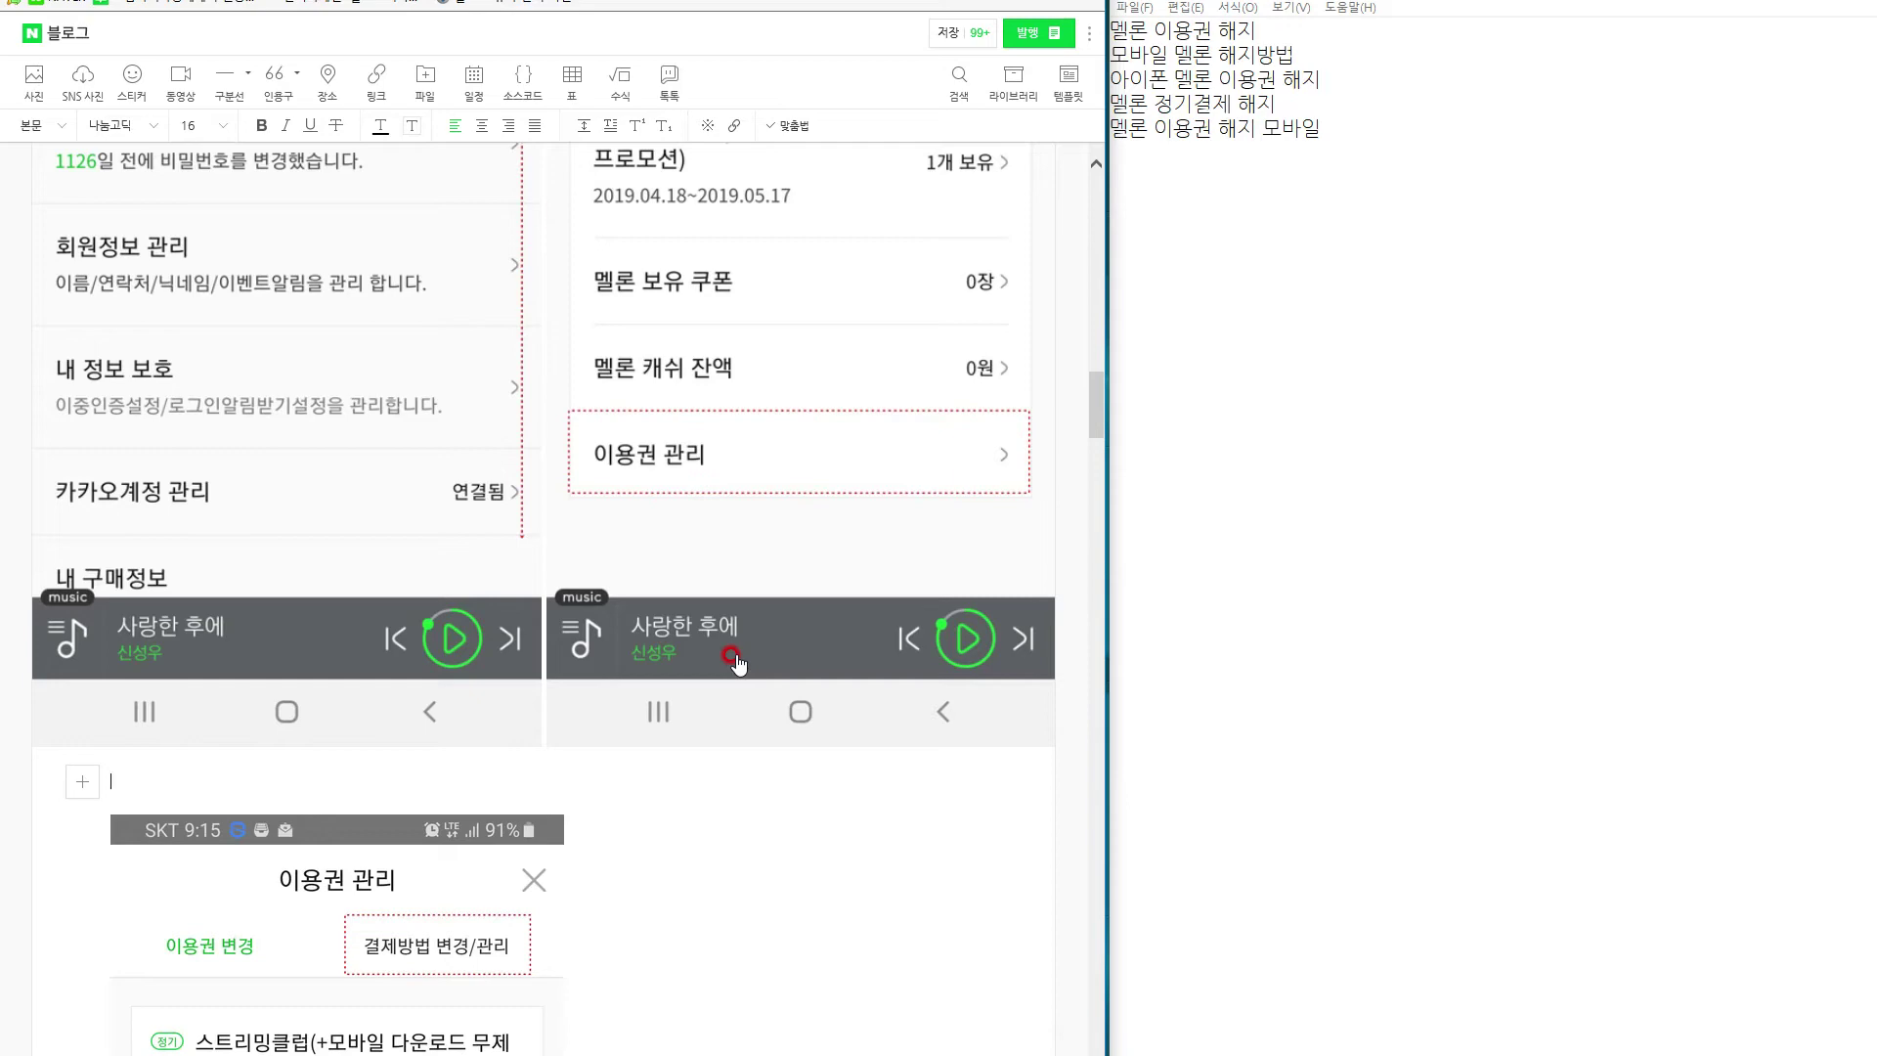
# Scroll to the empty line above the 이용권 관리 screenshot.
pyautogui.scroll(7, 539, 755)
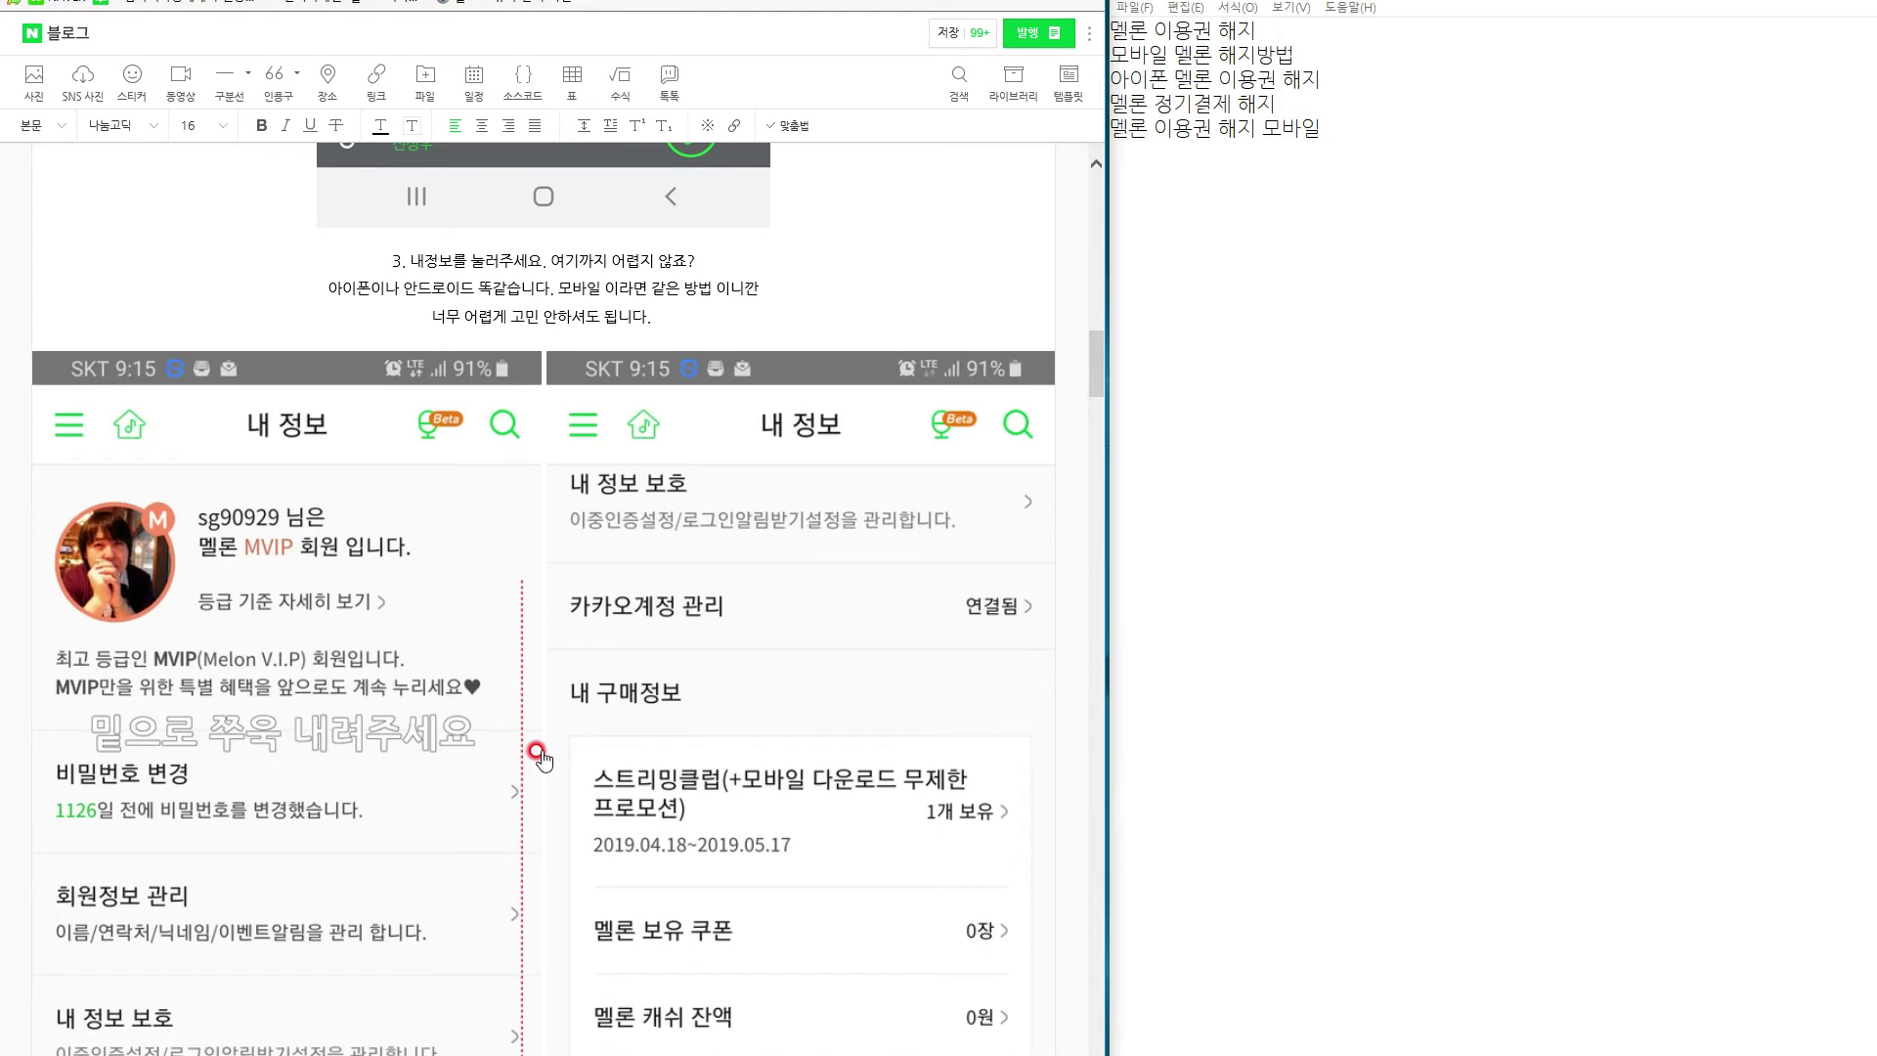
pyautogui.scroll(-7, 537, 753)
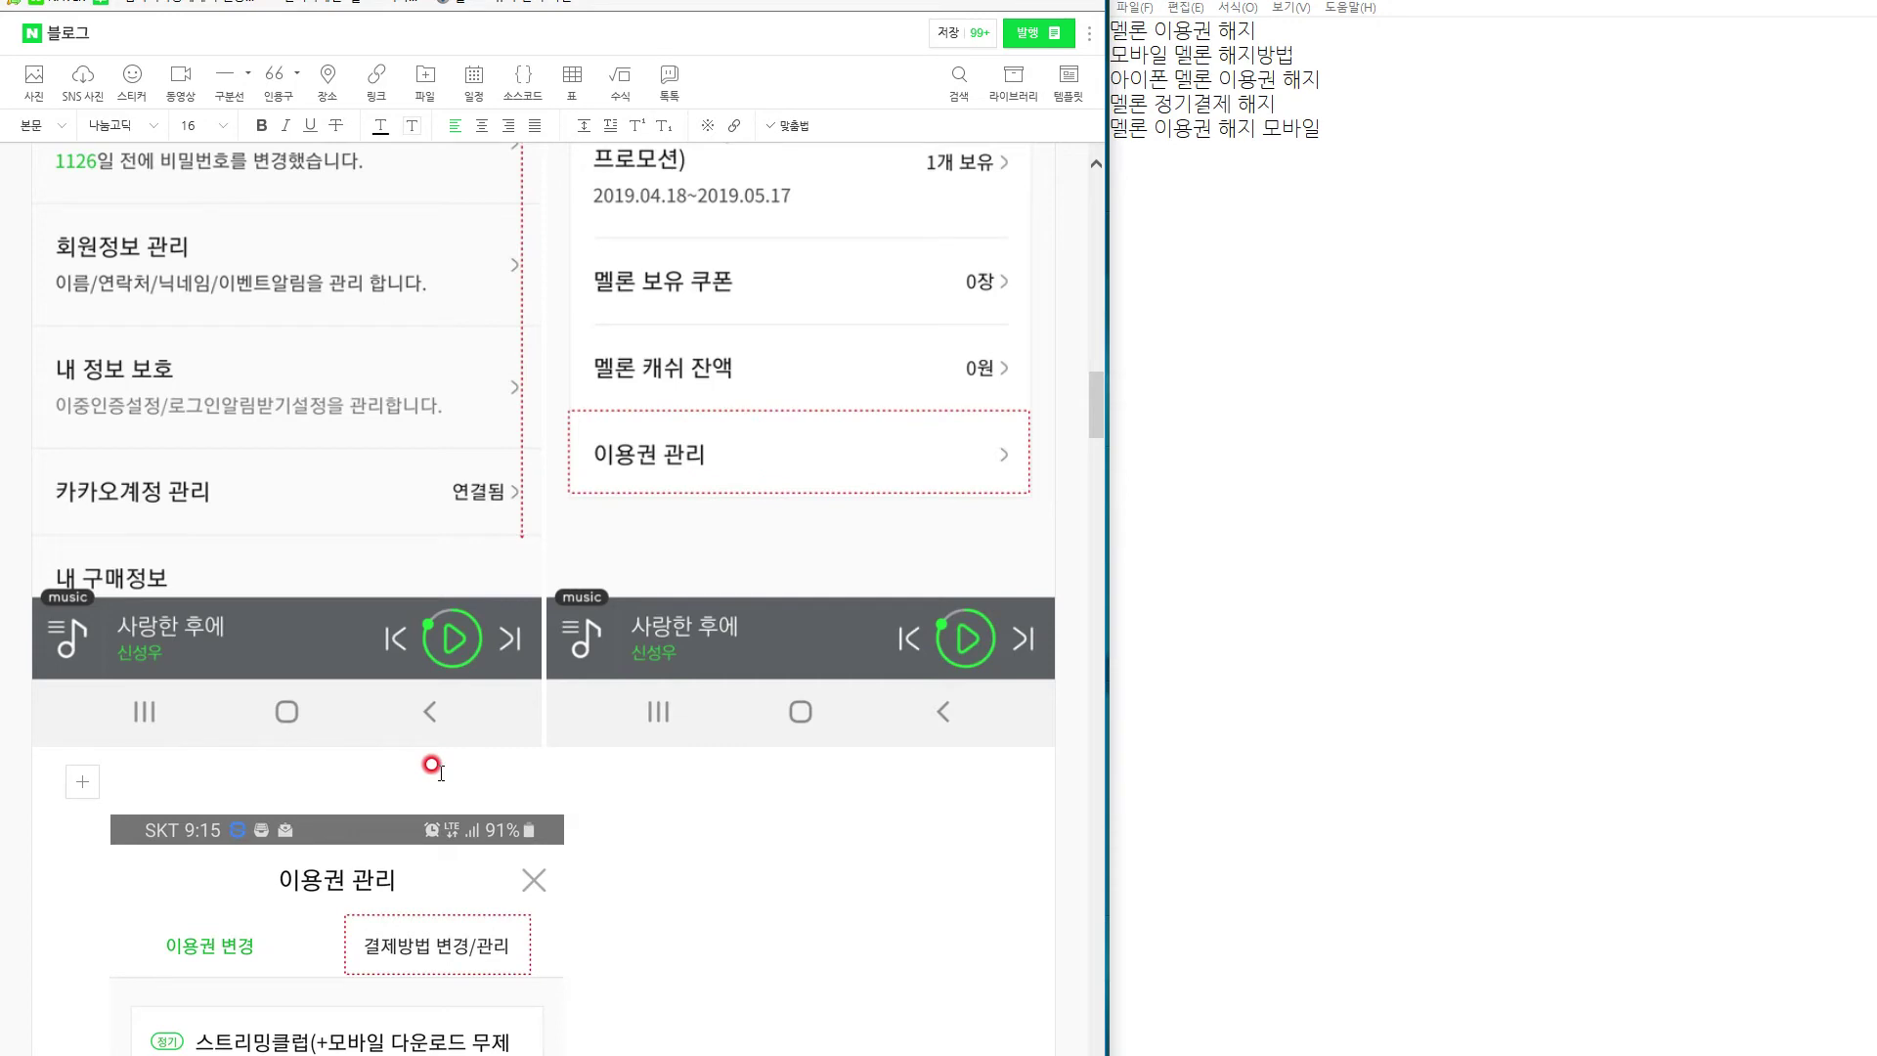
pyautogui.scroll(4, 371, 685)
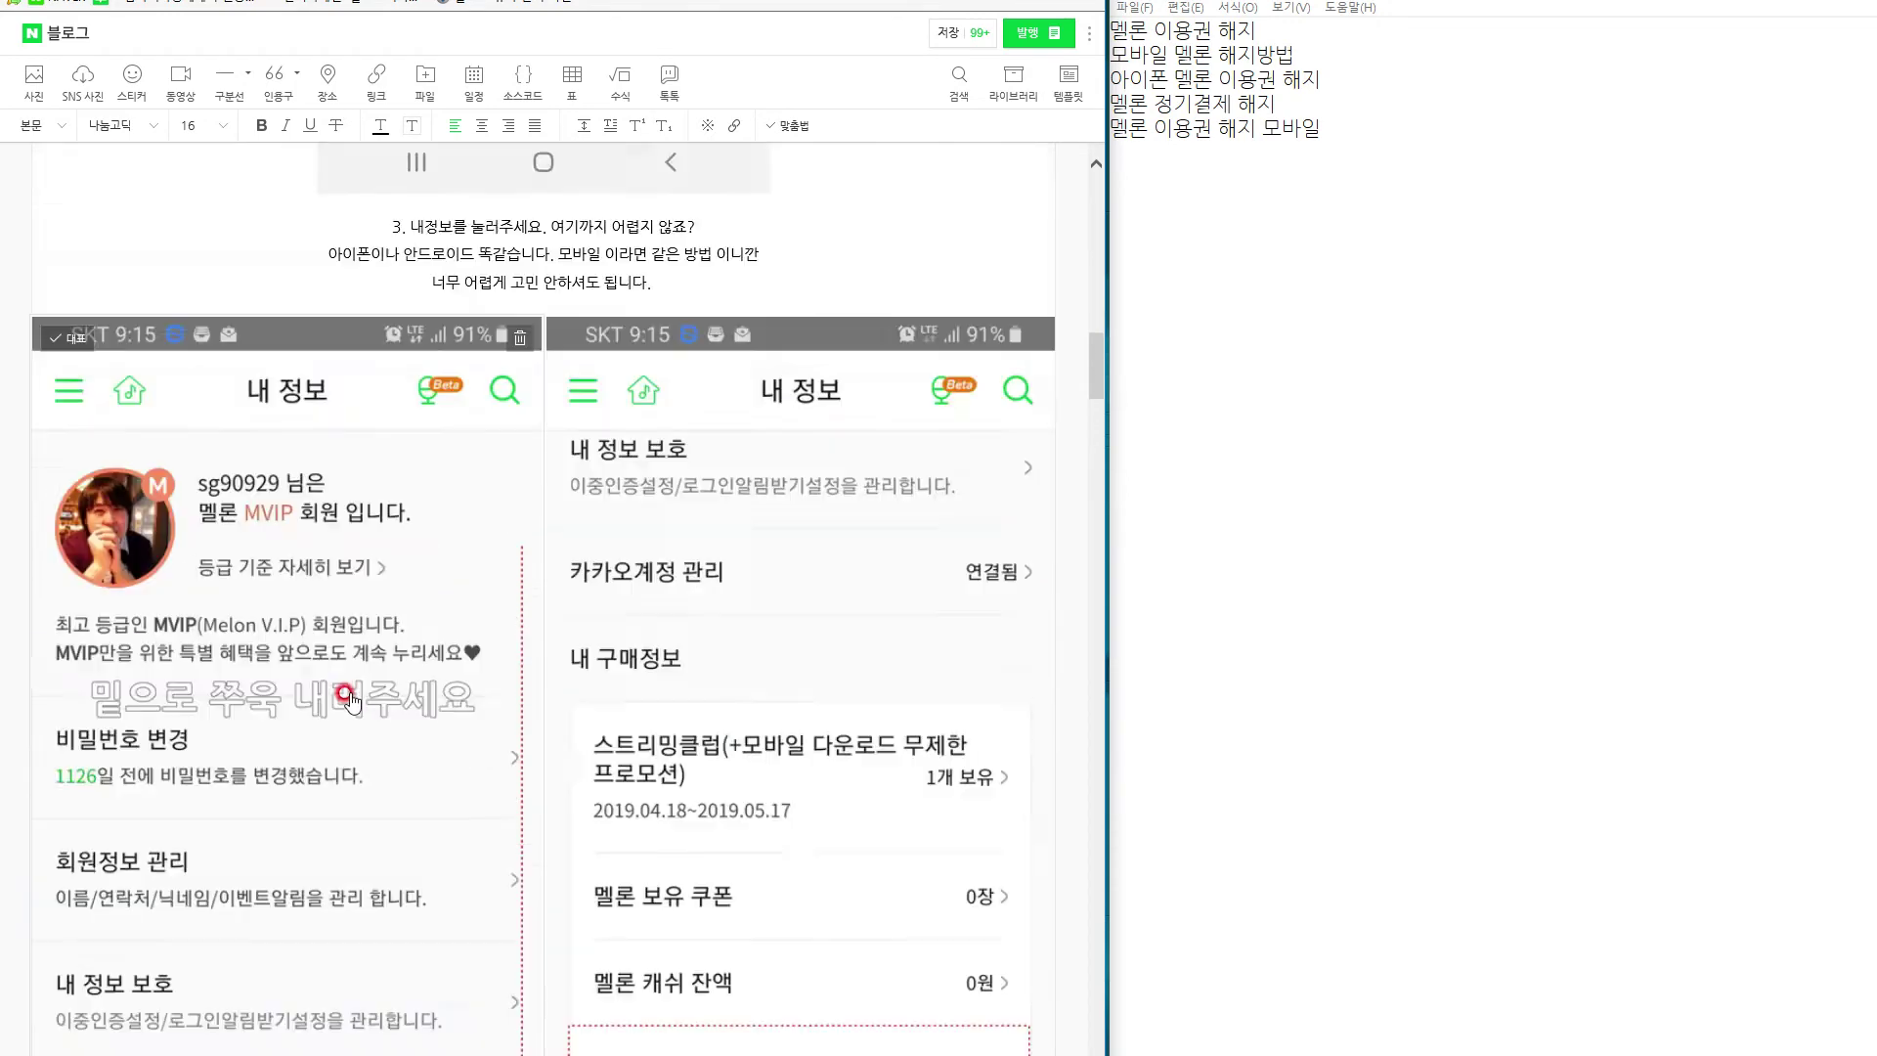
pyautogui.scroll(10, 361, 699)
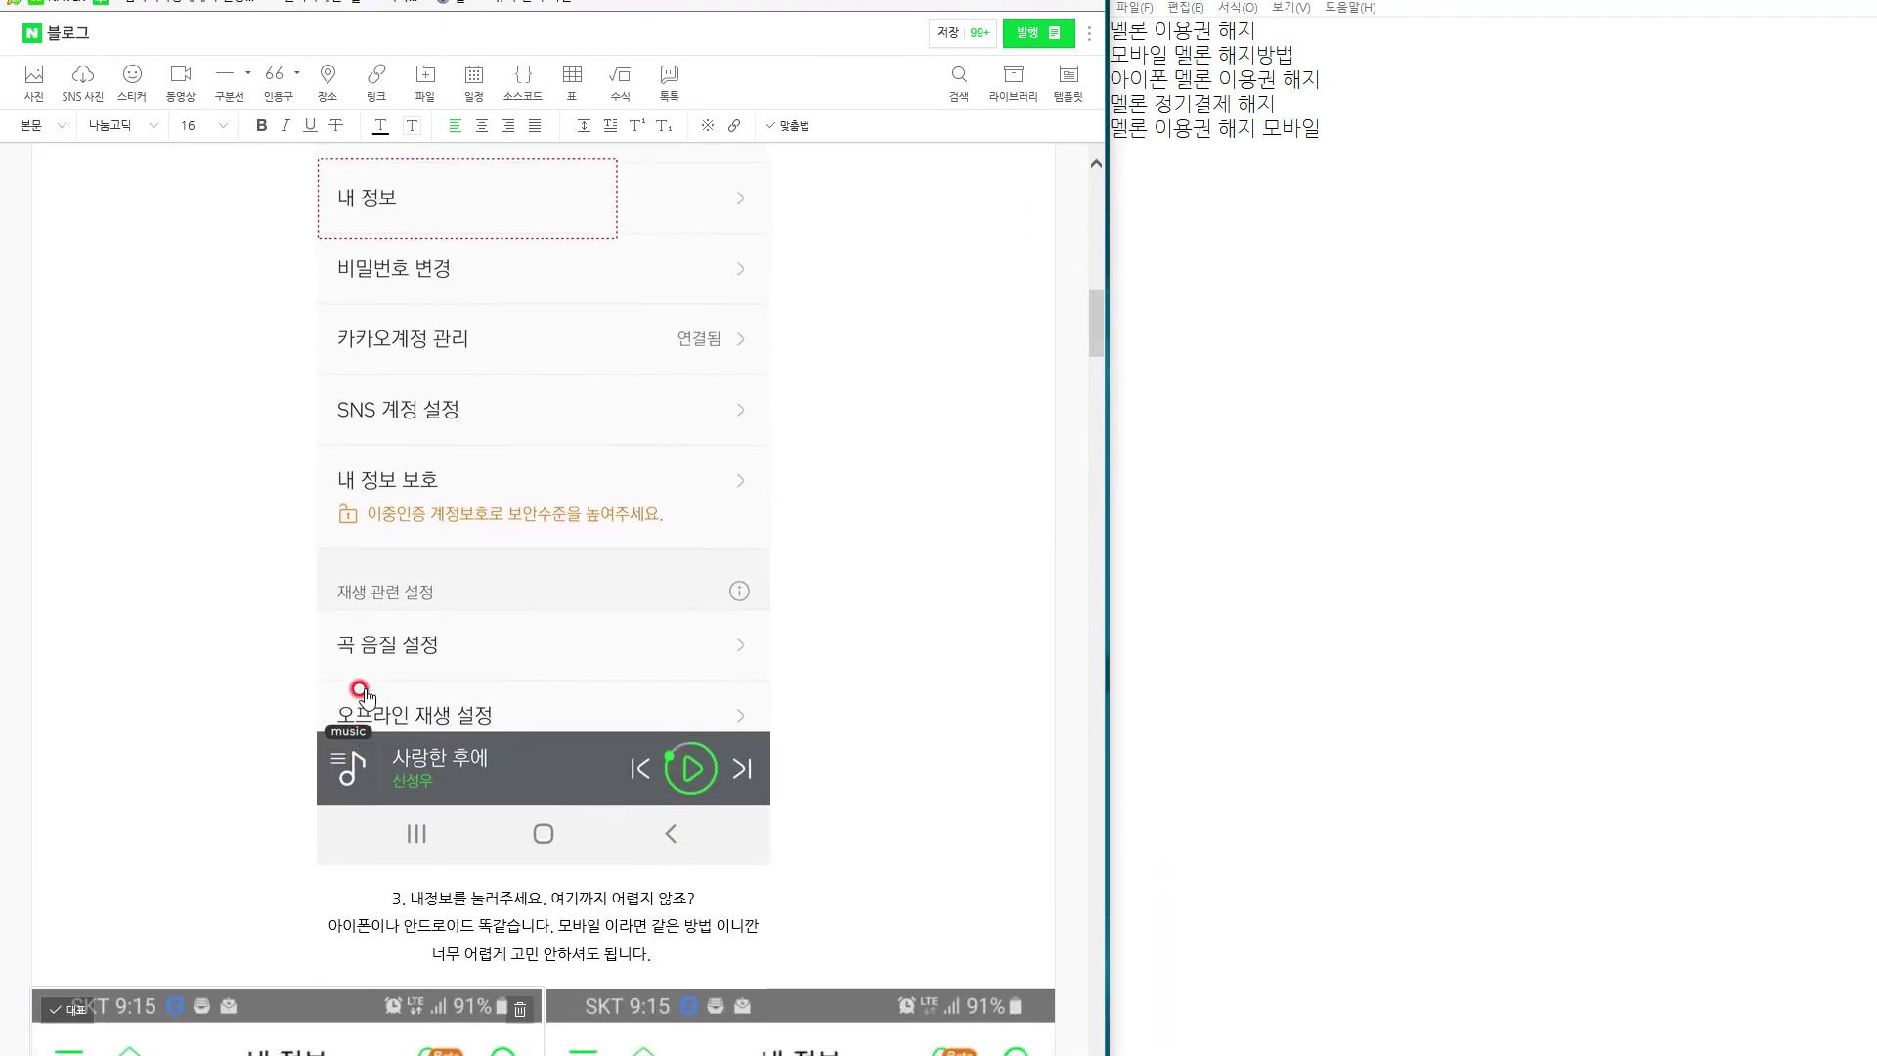
pyautogui.scroll(-10, 368, 689)
pyautogui.scroll(-5, 369, 692)
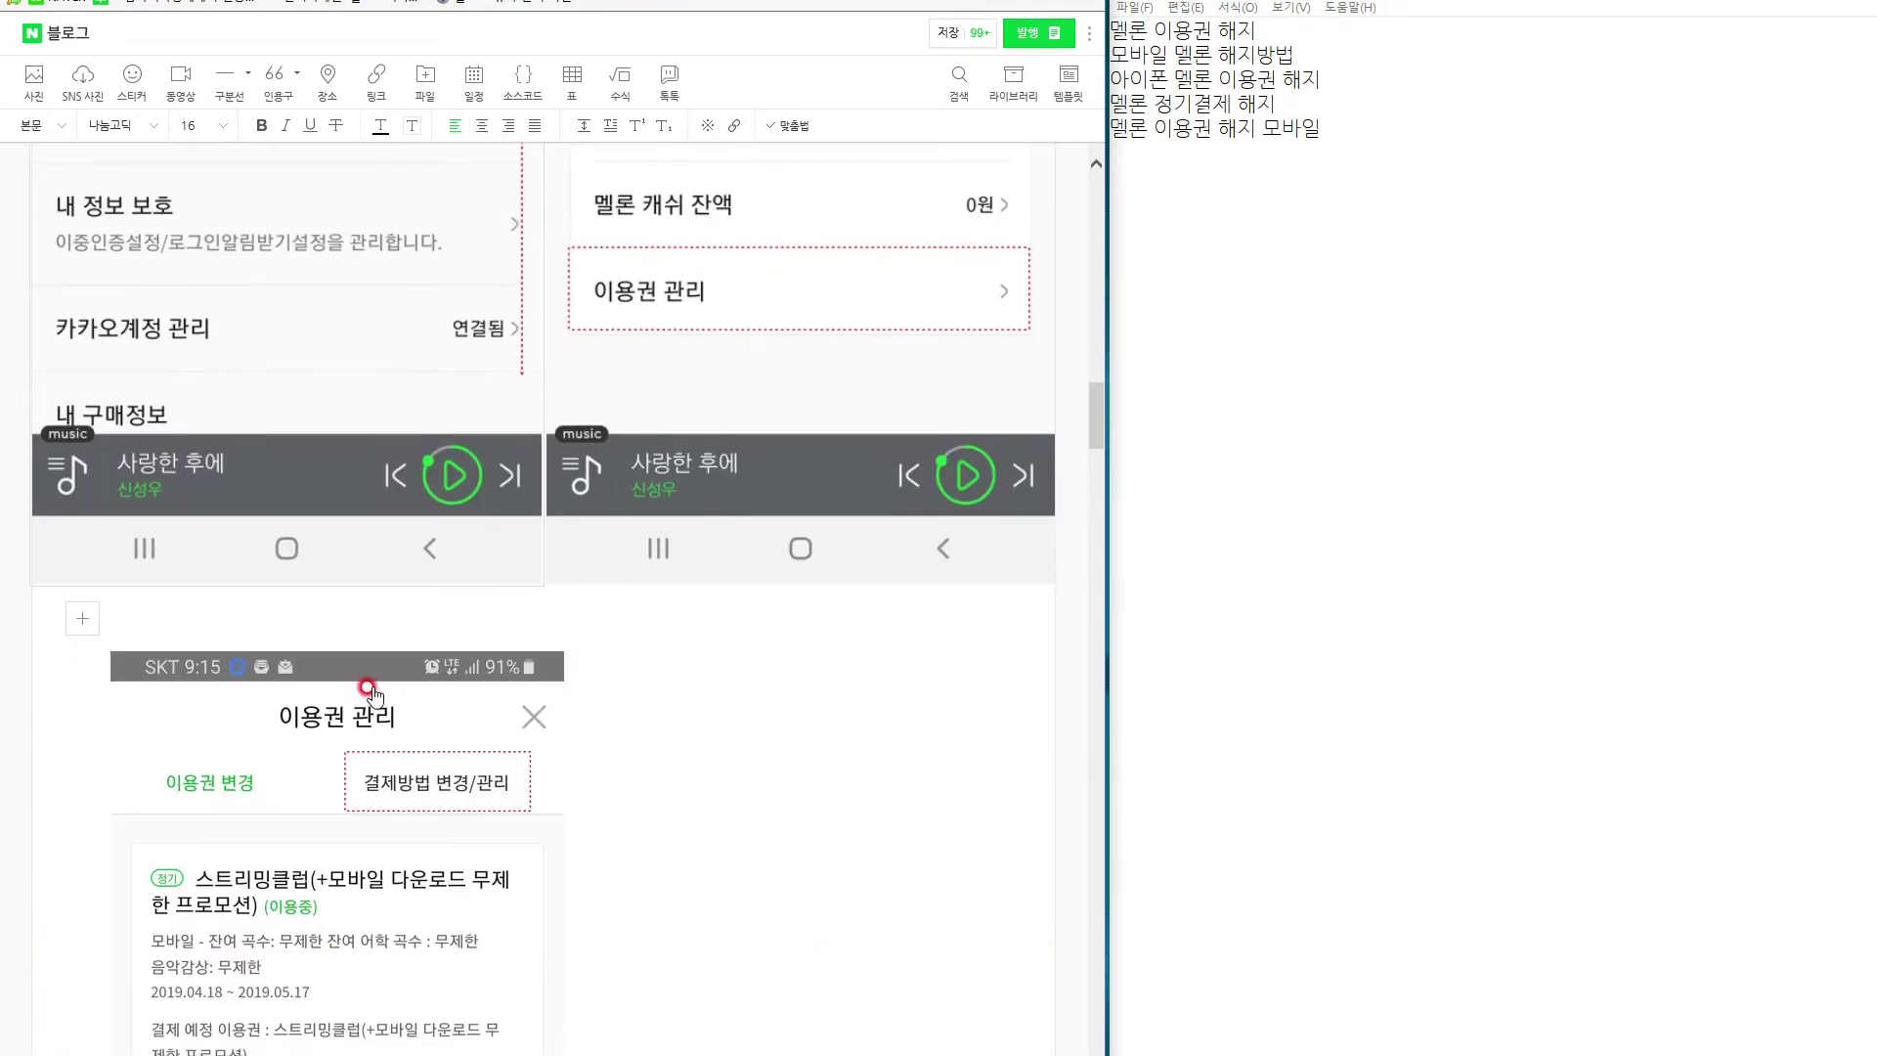
# Type the caption telling readers to tap 내 정보, scroll to the bottom and find 이용권 관리.
pyautogui.write('내 정보를 뉘러주시면, 왼쪽 처럼 화면에 뜨는데, 여기서 당회하지 말고, 스크롤을 ㅈ')
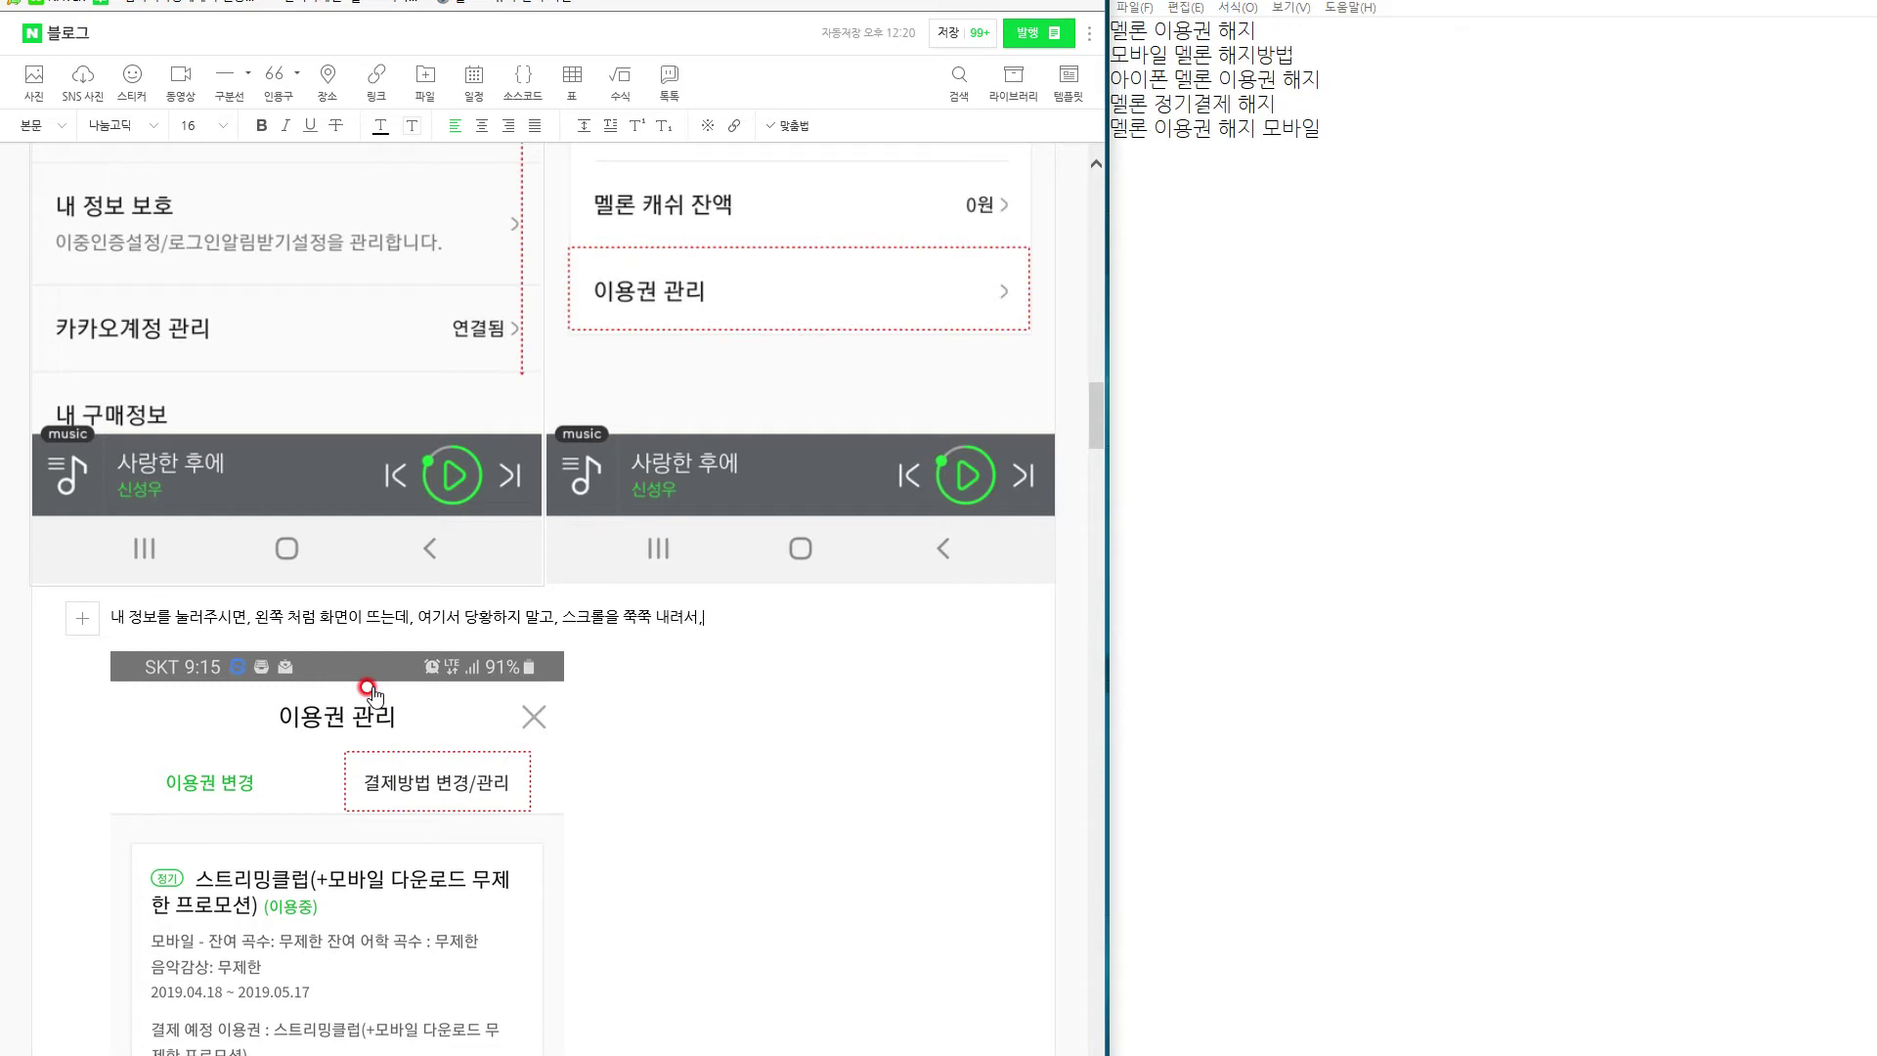
pyautogui.write('쭉 내려서, 제일 하단에 보면 < 이용권 고')
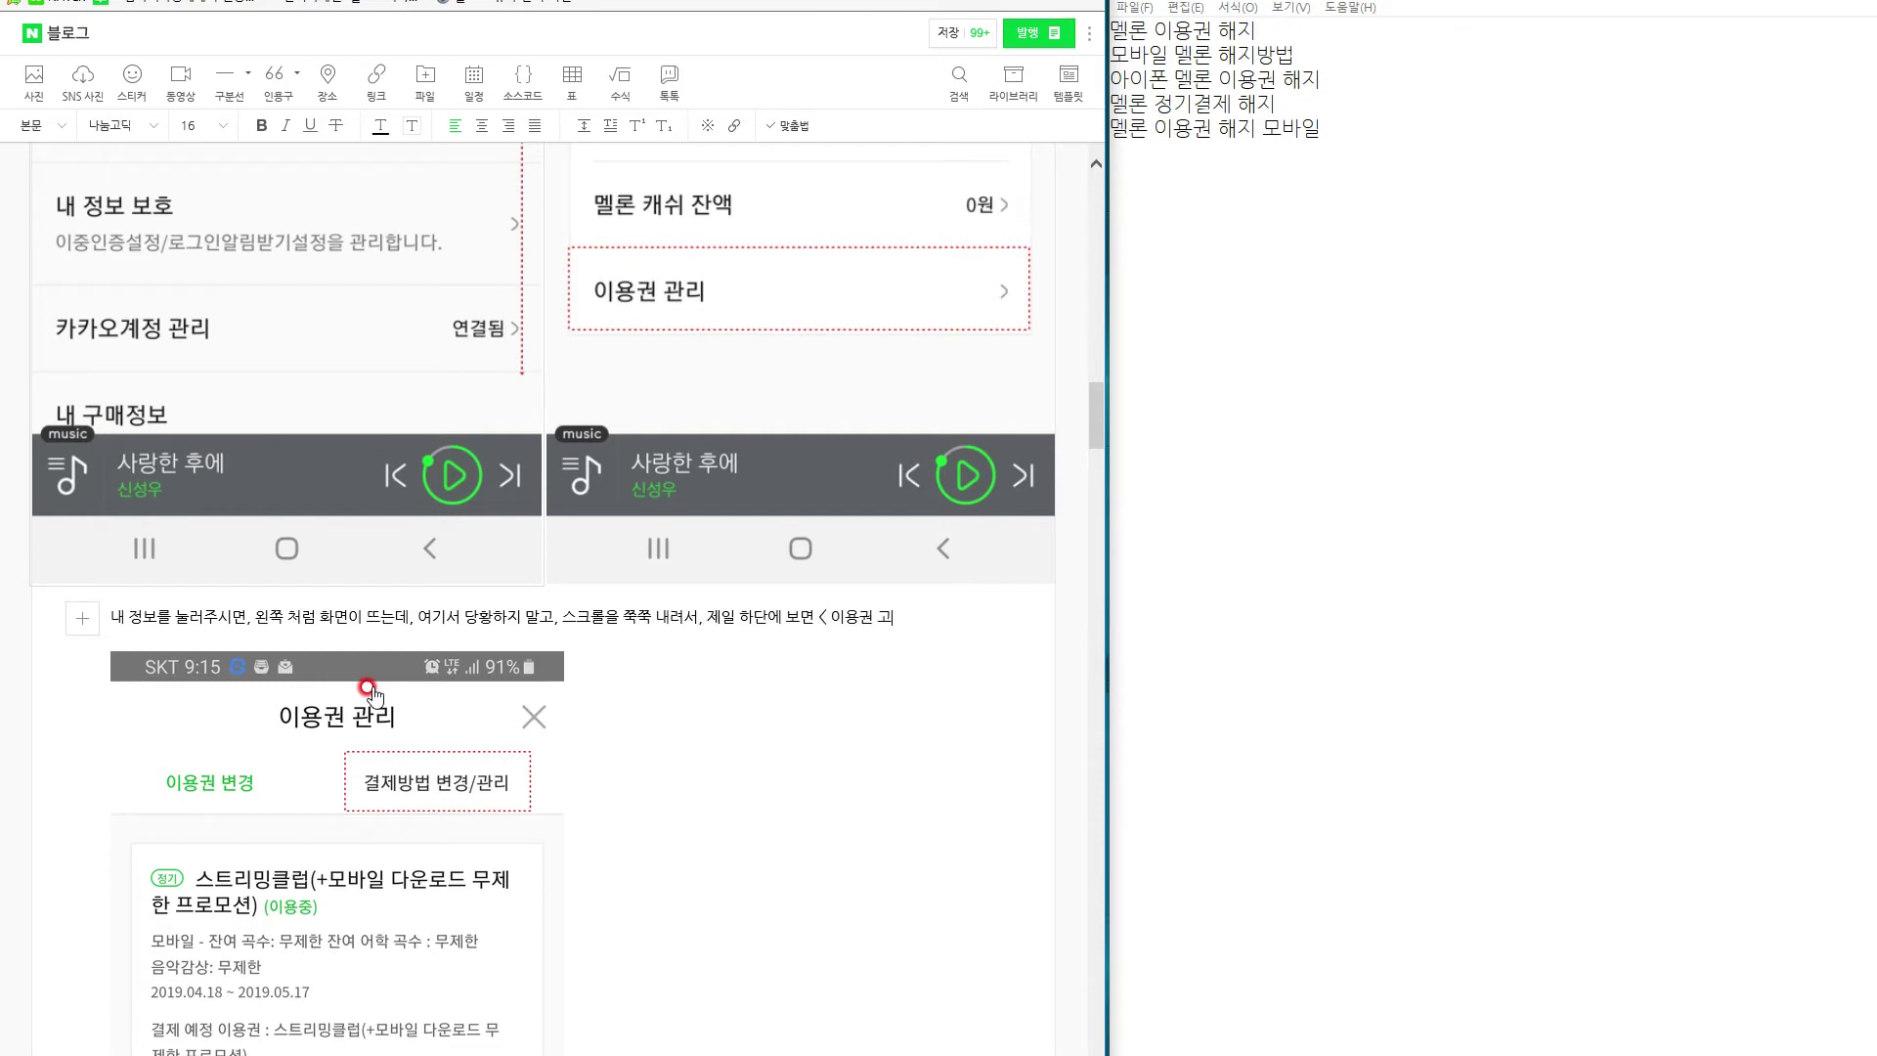
pyautogui.write('리 >라고 되어 있습니다. 에')
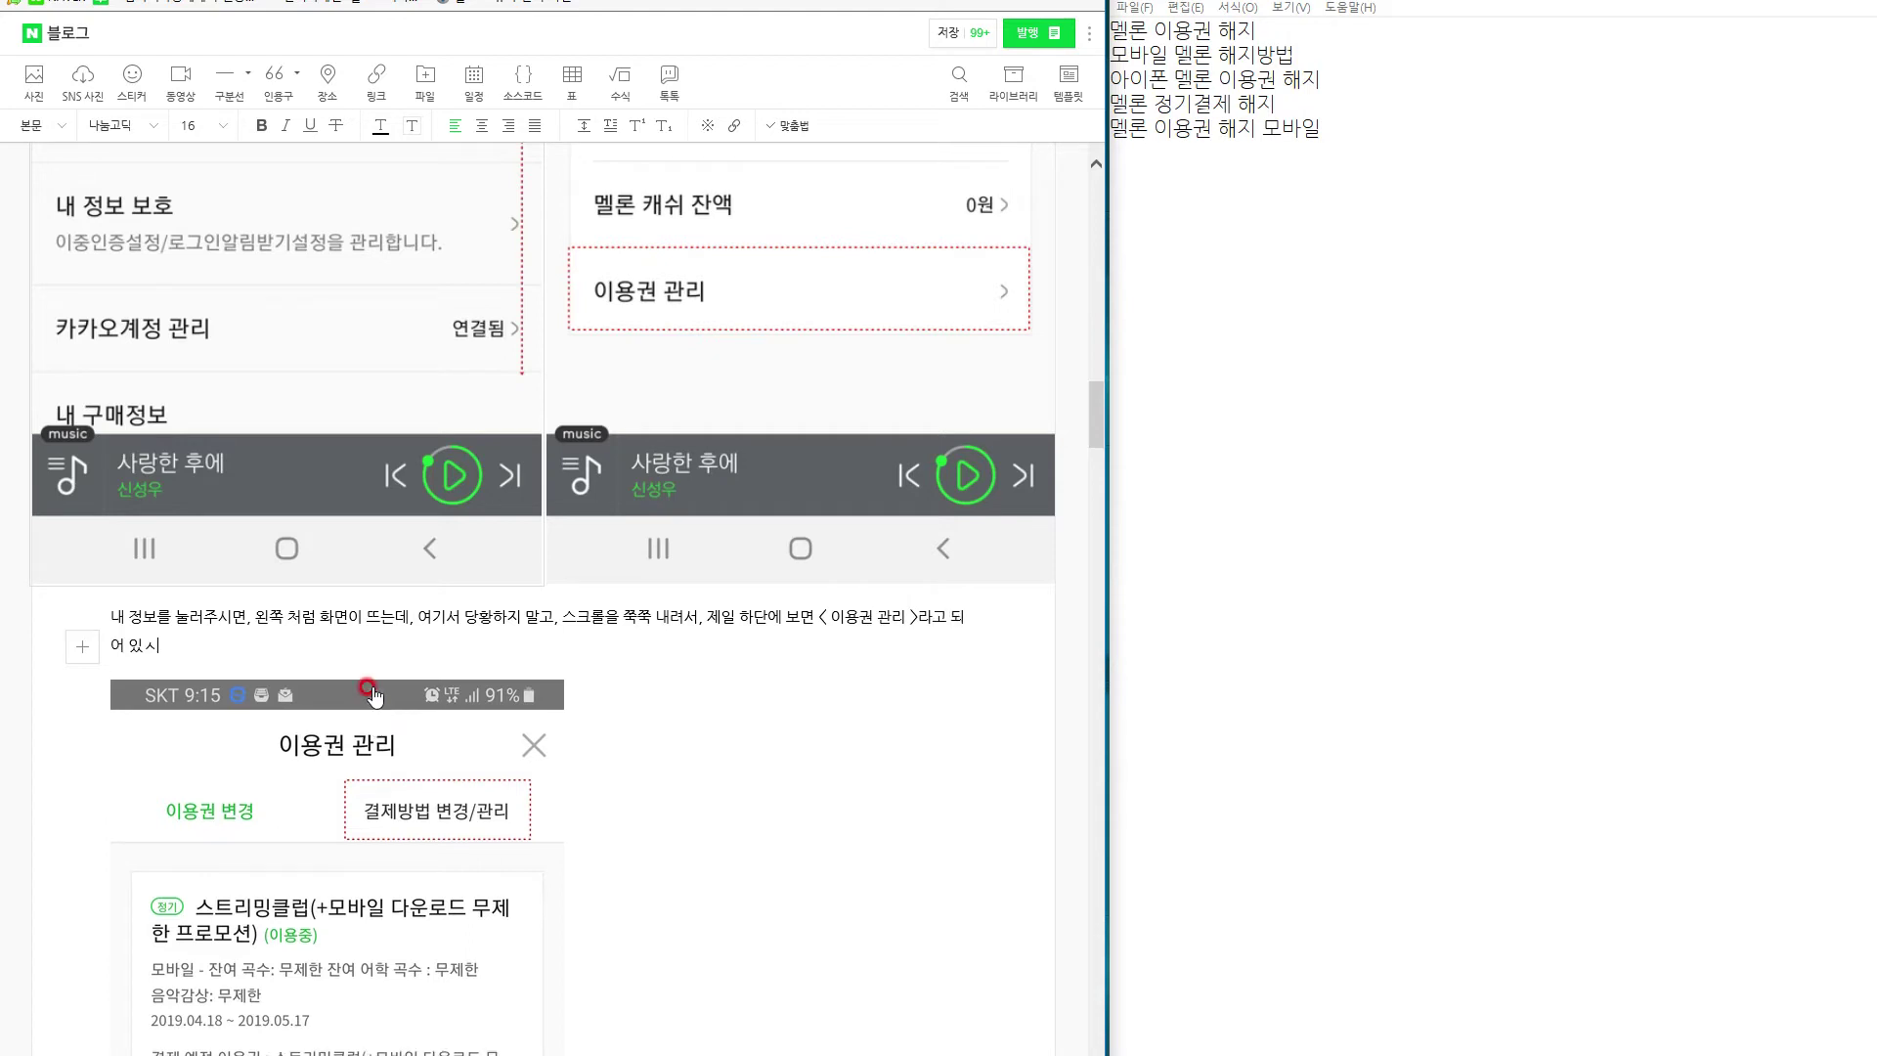
pyautogui.write('를 눌러 주시면 되')
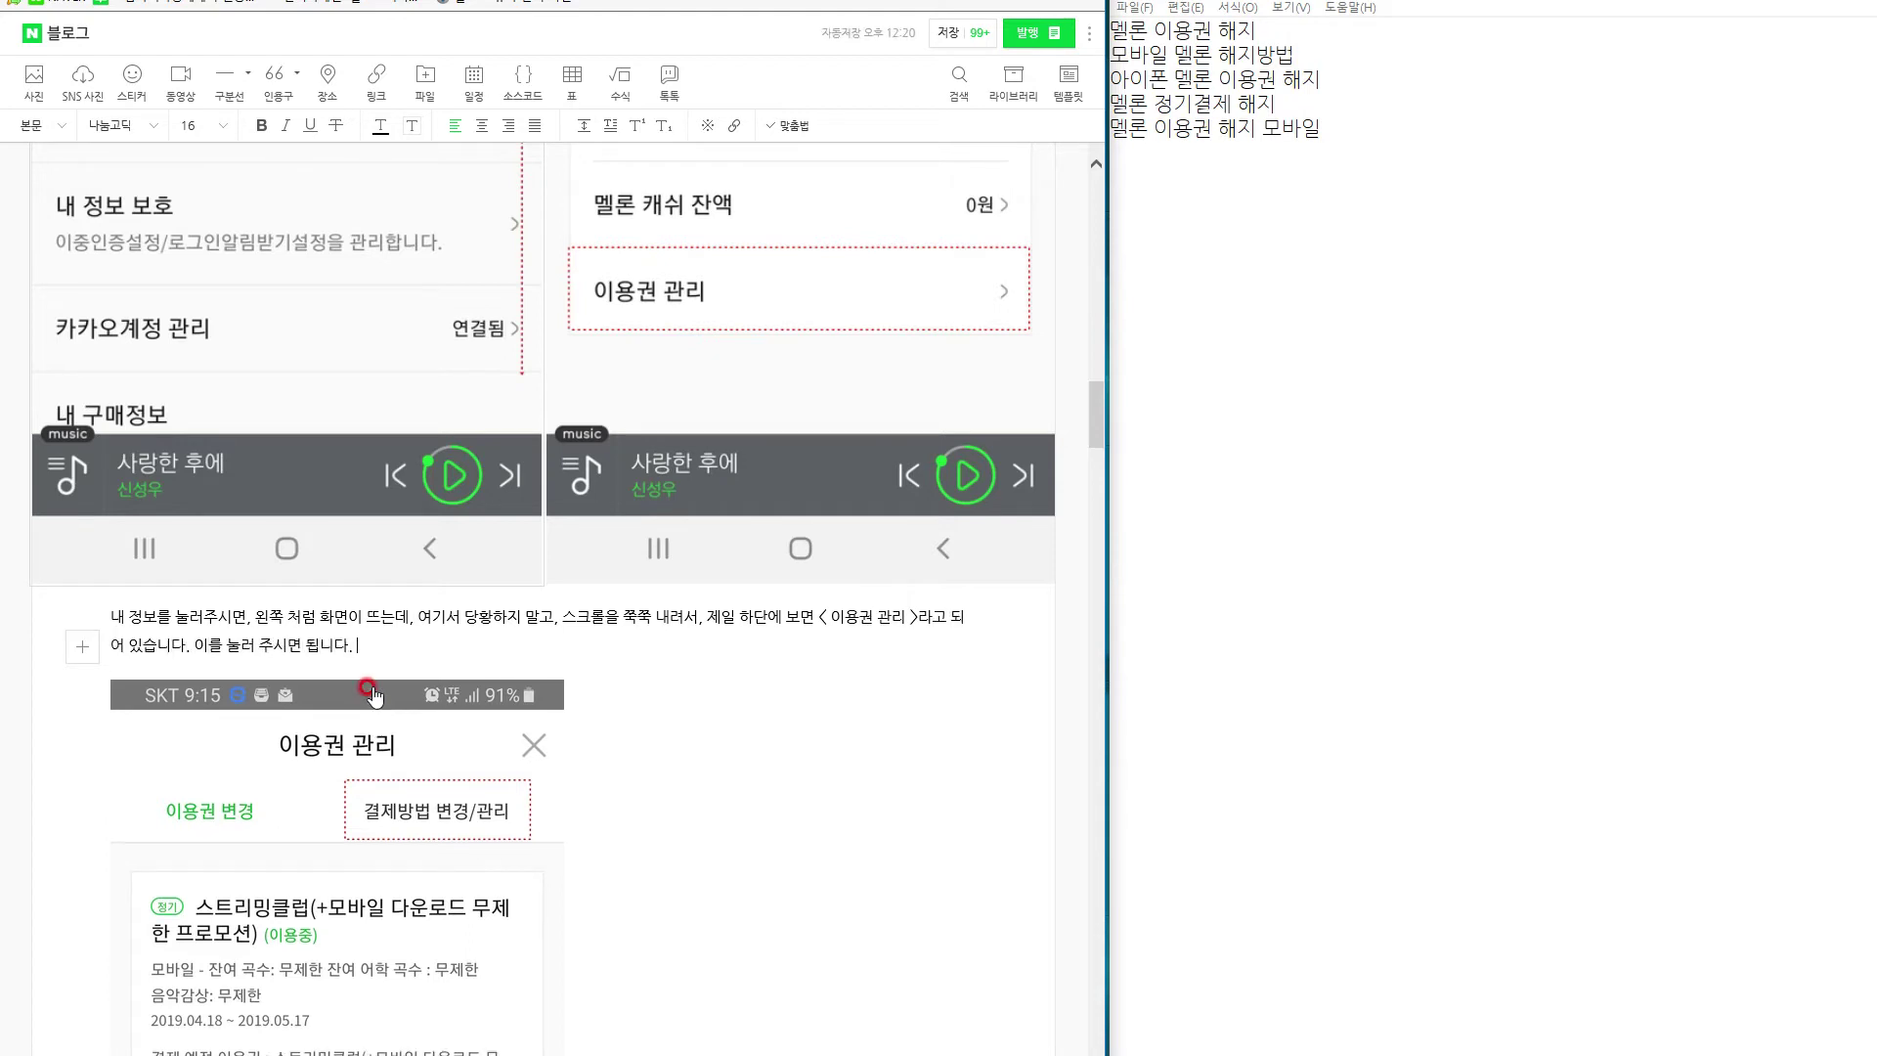
pyautogui.scroll(8, 411, 679)
pyautogui.scroll(-8, 450, 655)
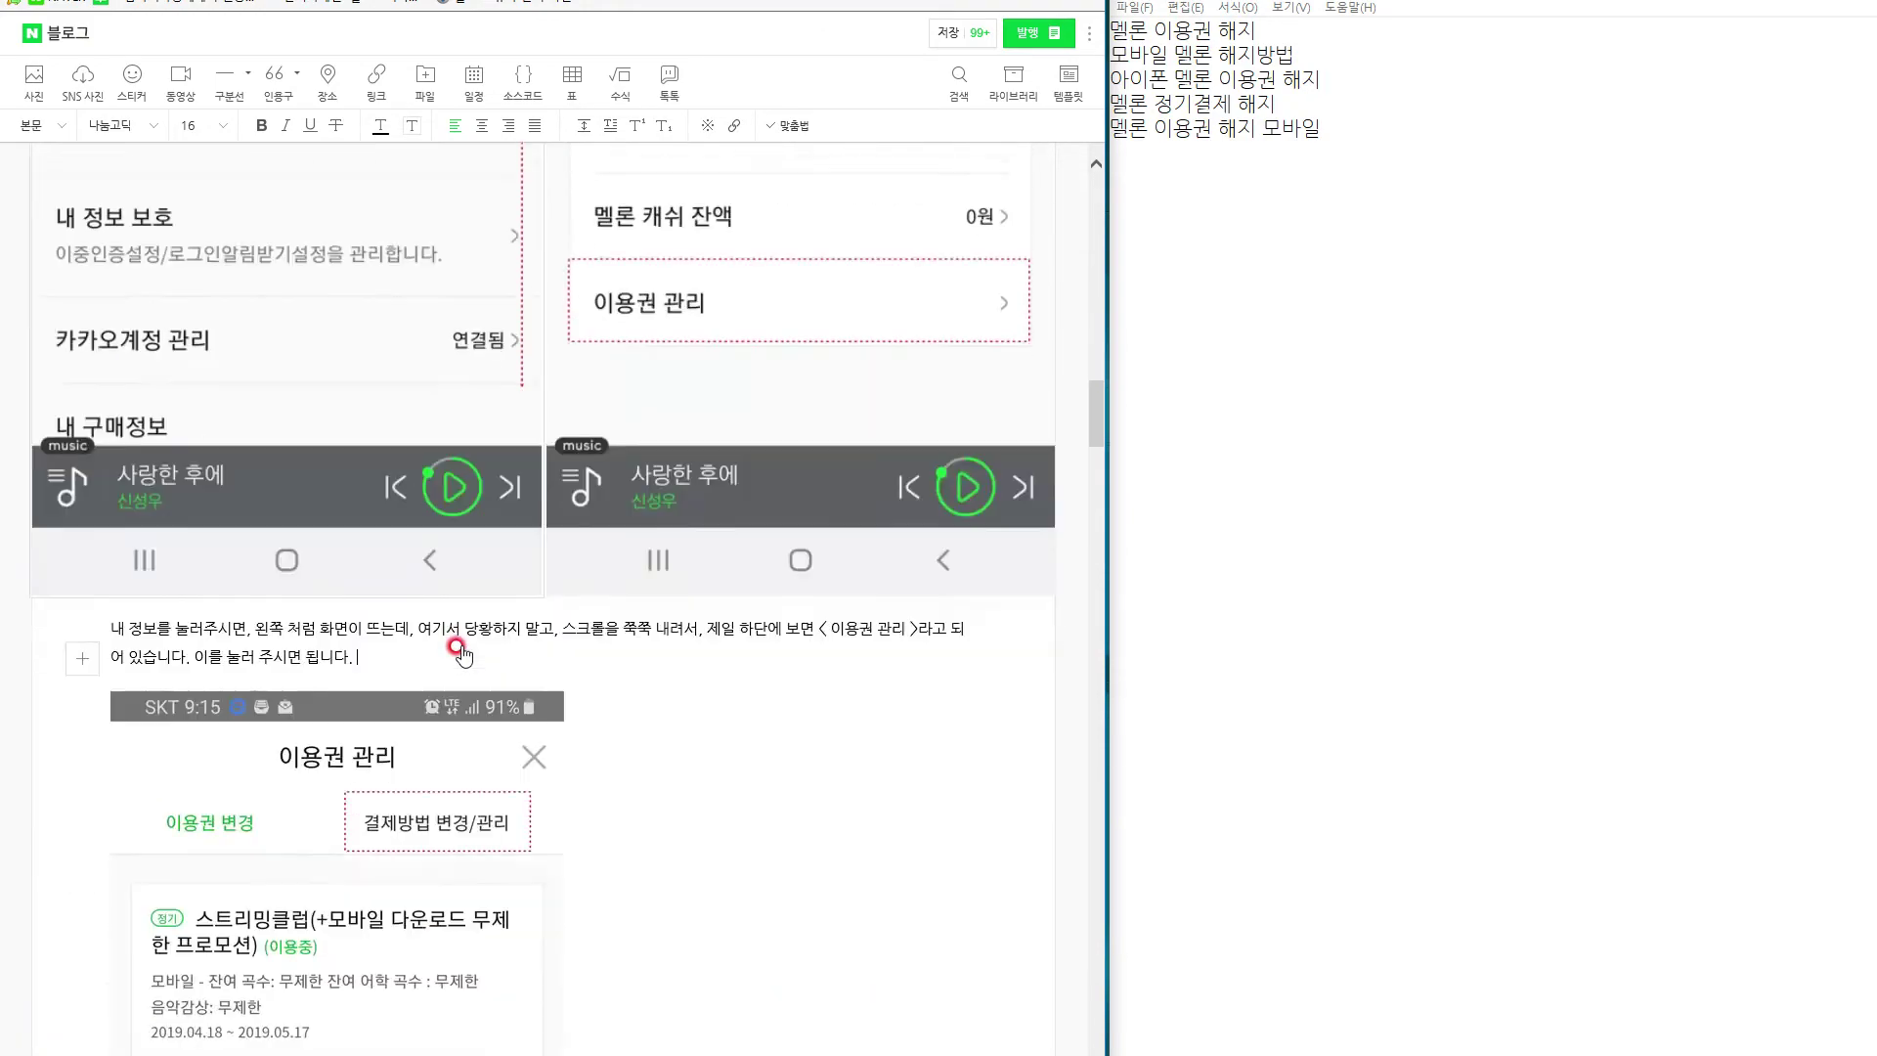
pyautogui.scroll(7, 454, 637)
pyautogui.scroll(-5, 456, 641)
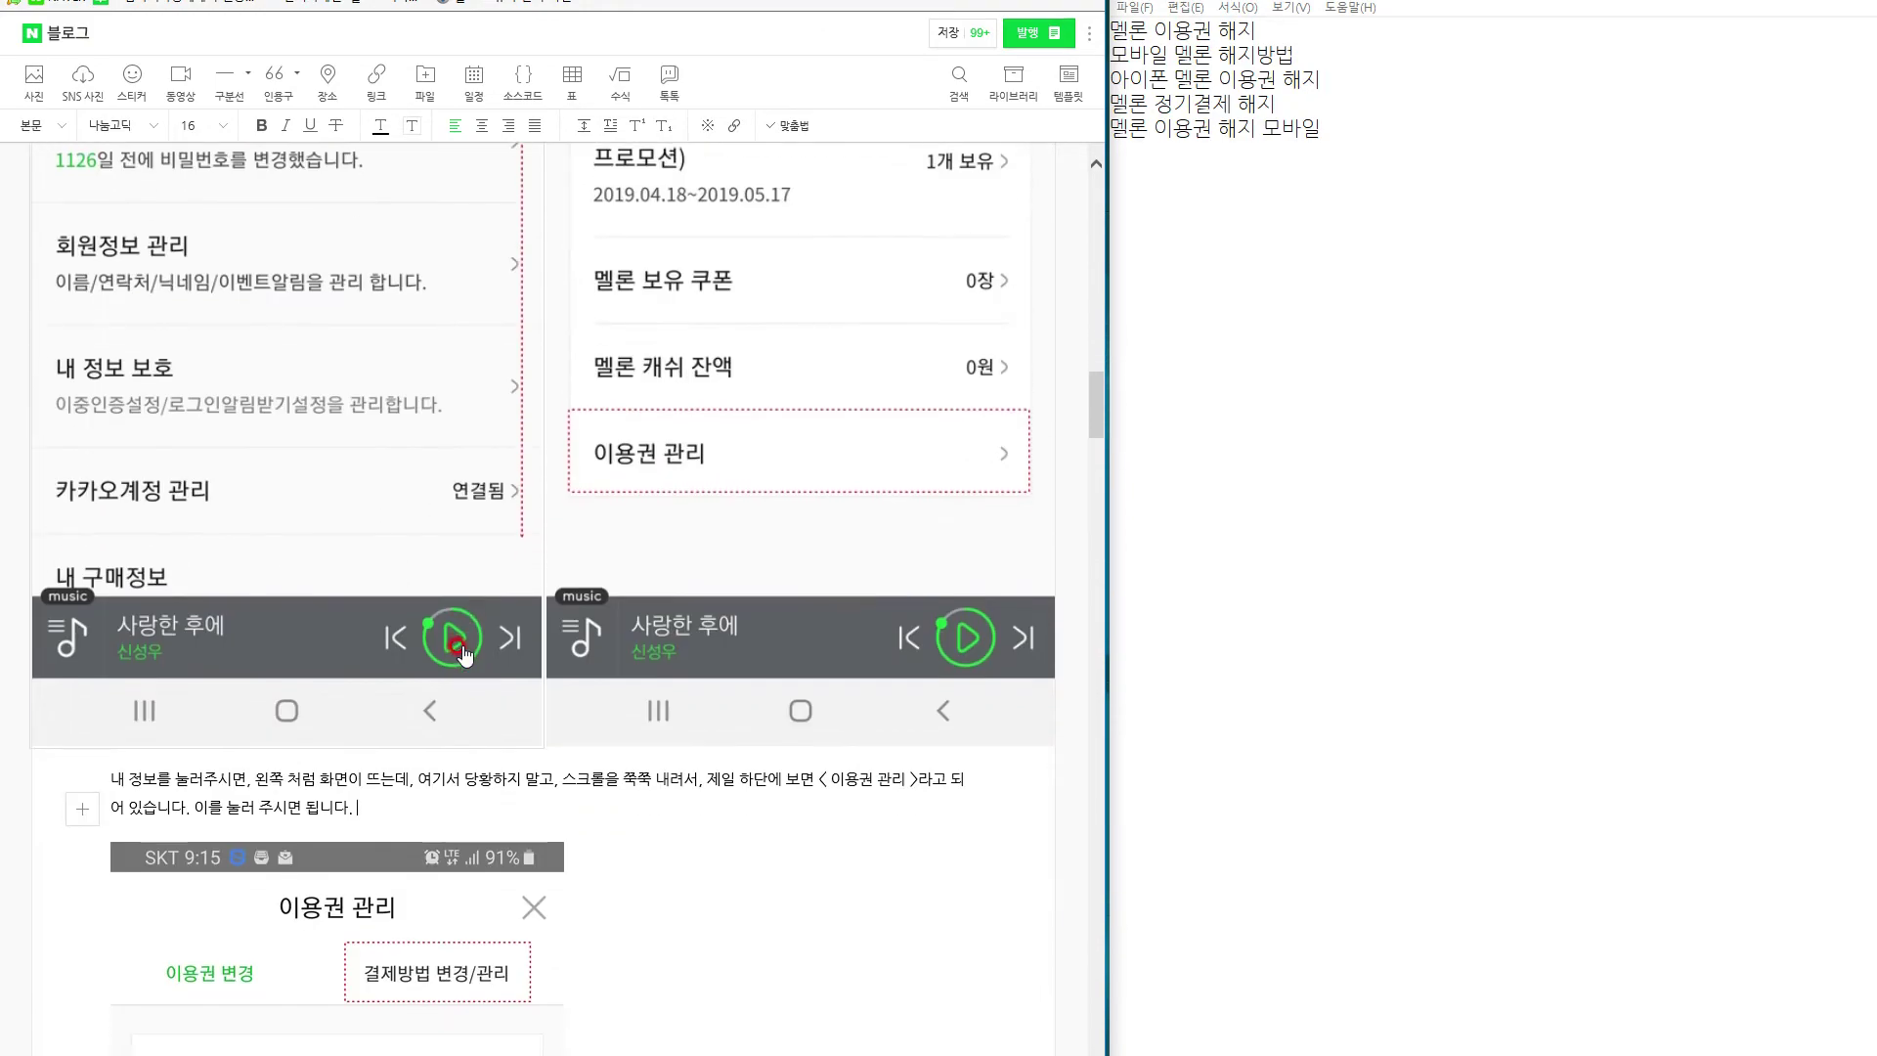
# Add that the method is complicated, so follow the mobile screenshots slowly one by one.
pyautogui.write('니다. 참고로 굉장히 복잡하게 방법')
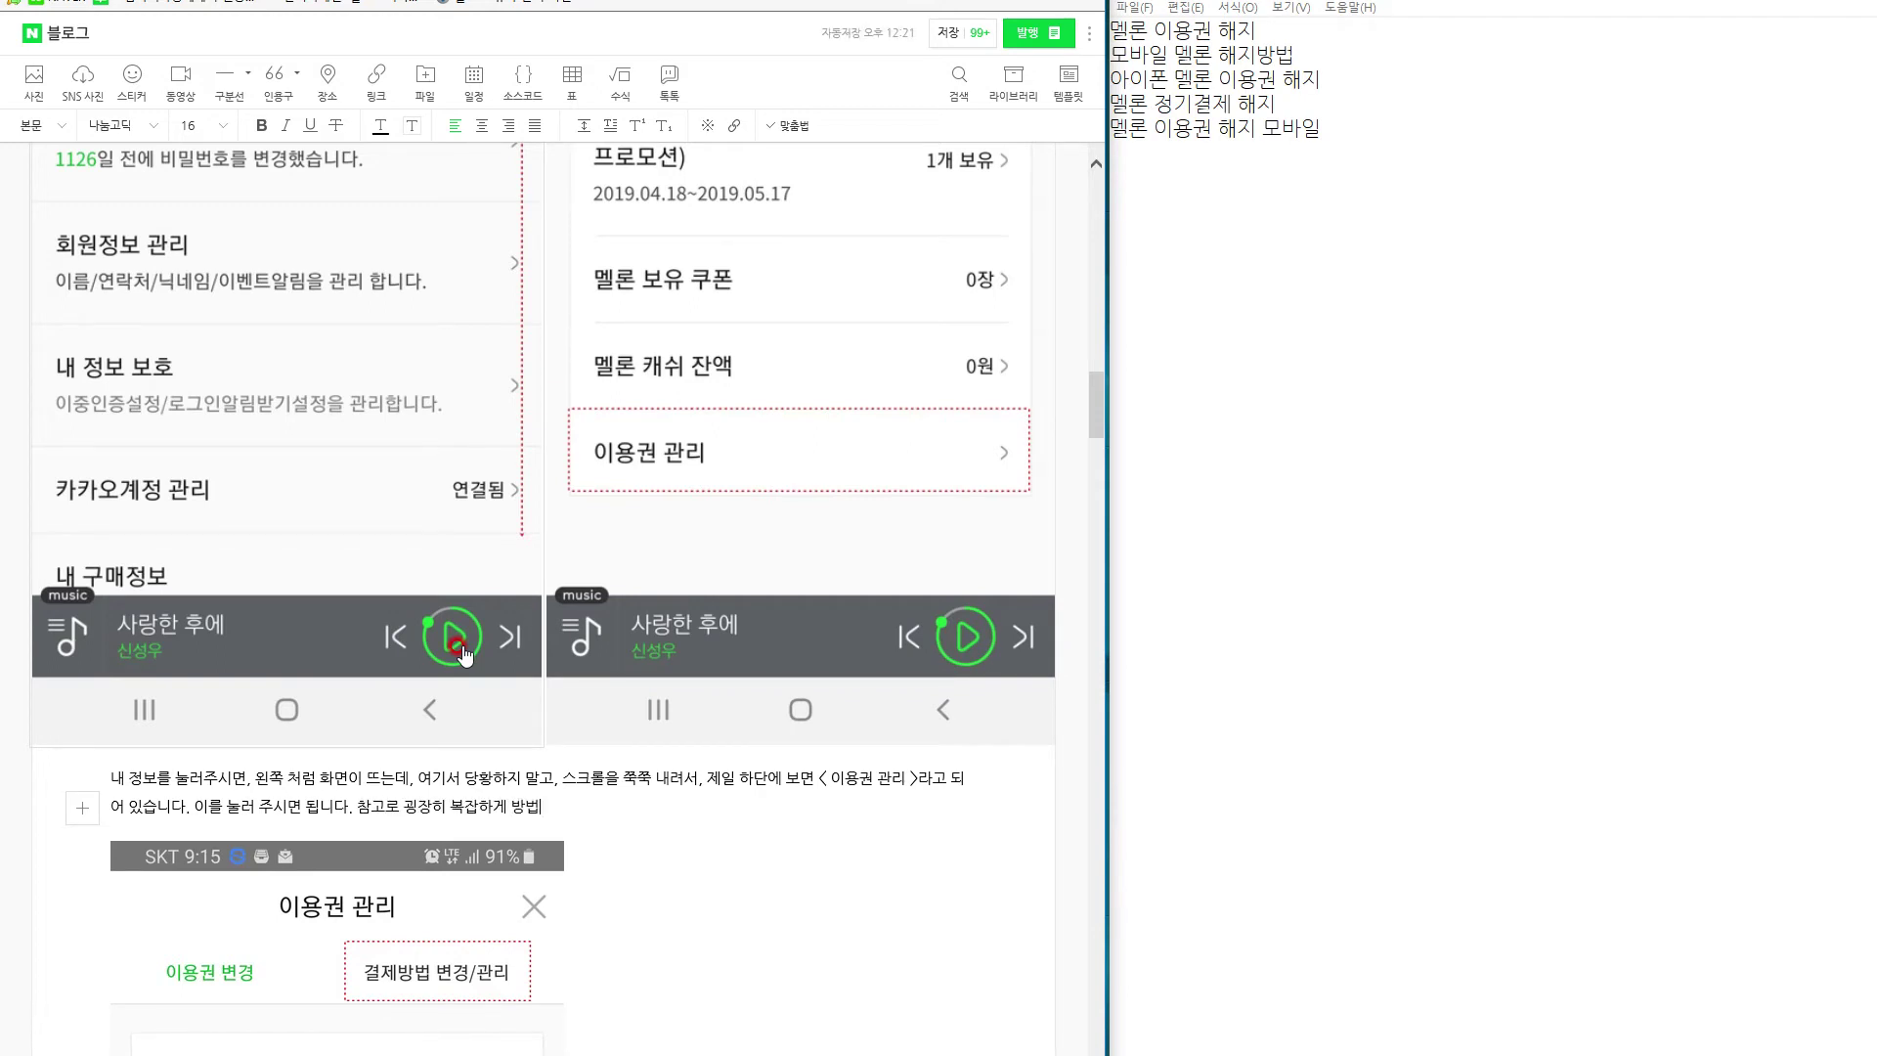
pyautogui.write('을 해두었기 때문에, 급해')
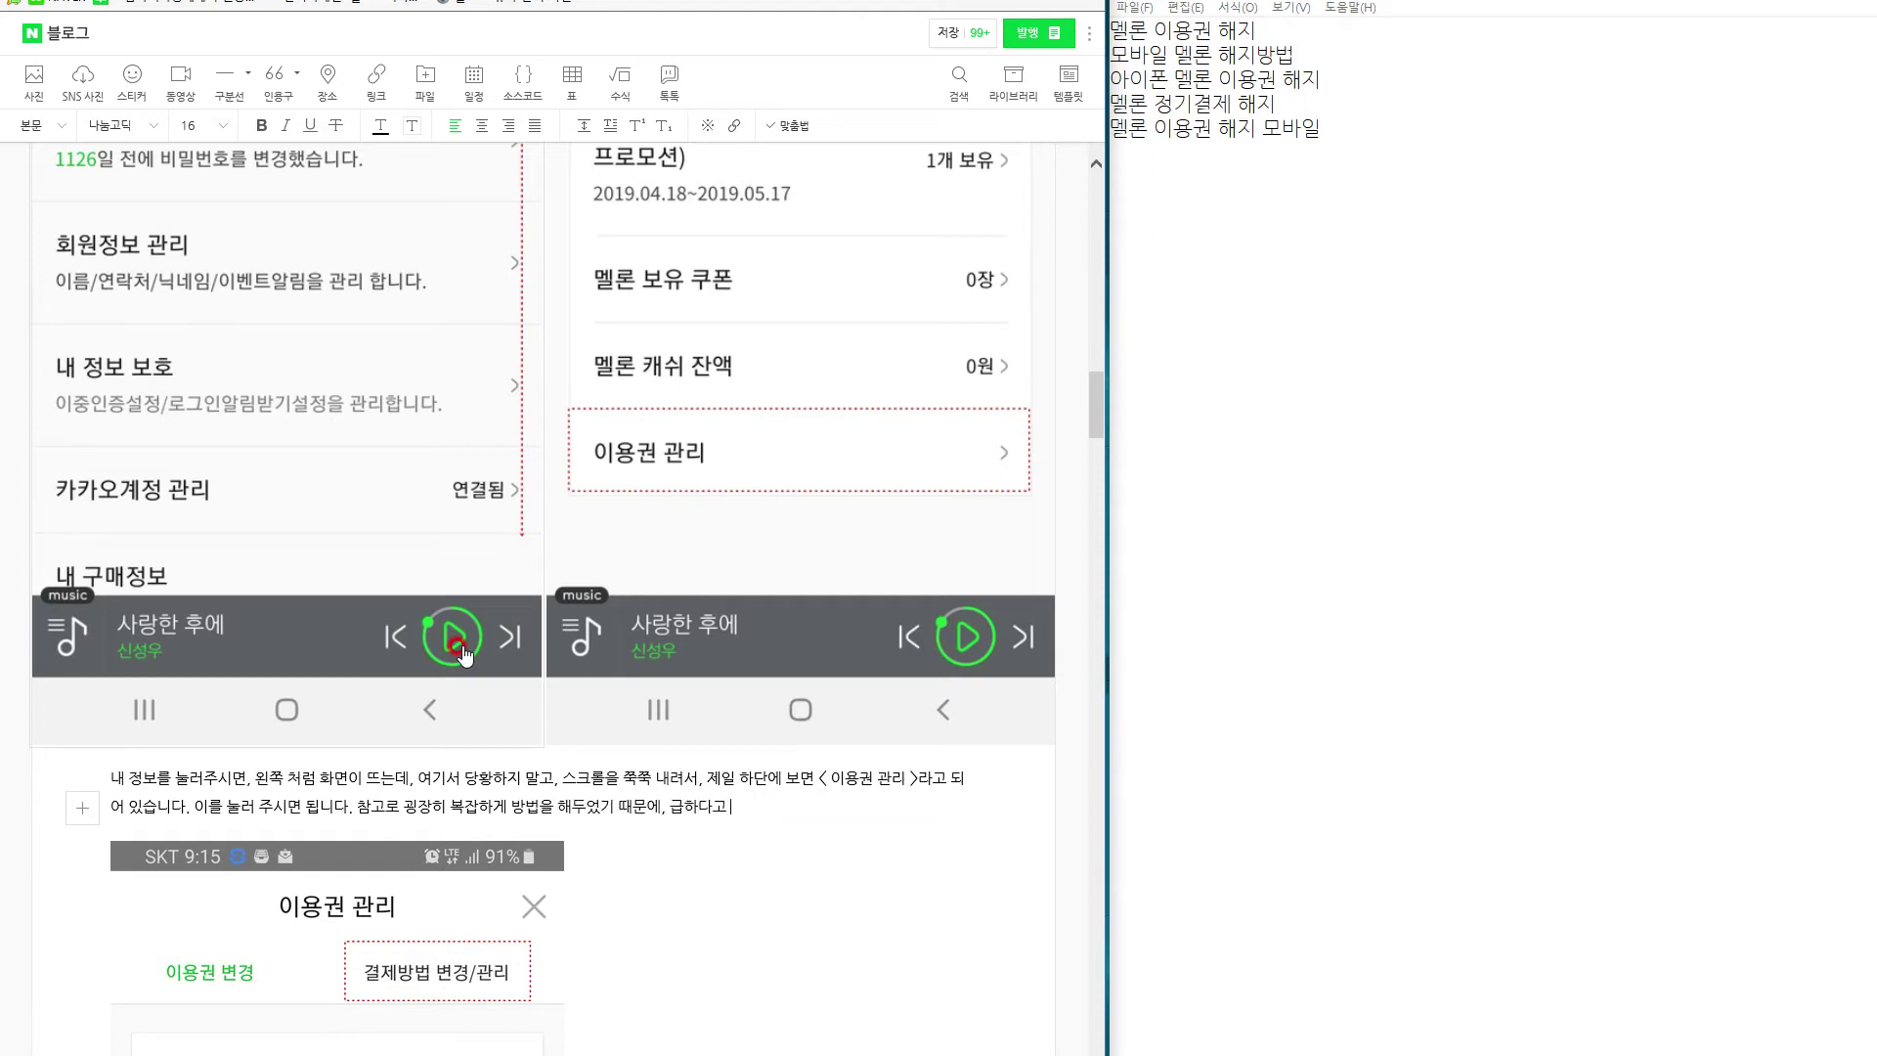
pyautogui.write('다고 쭉 내려서 보시지 마시고,')
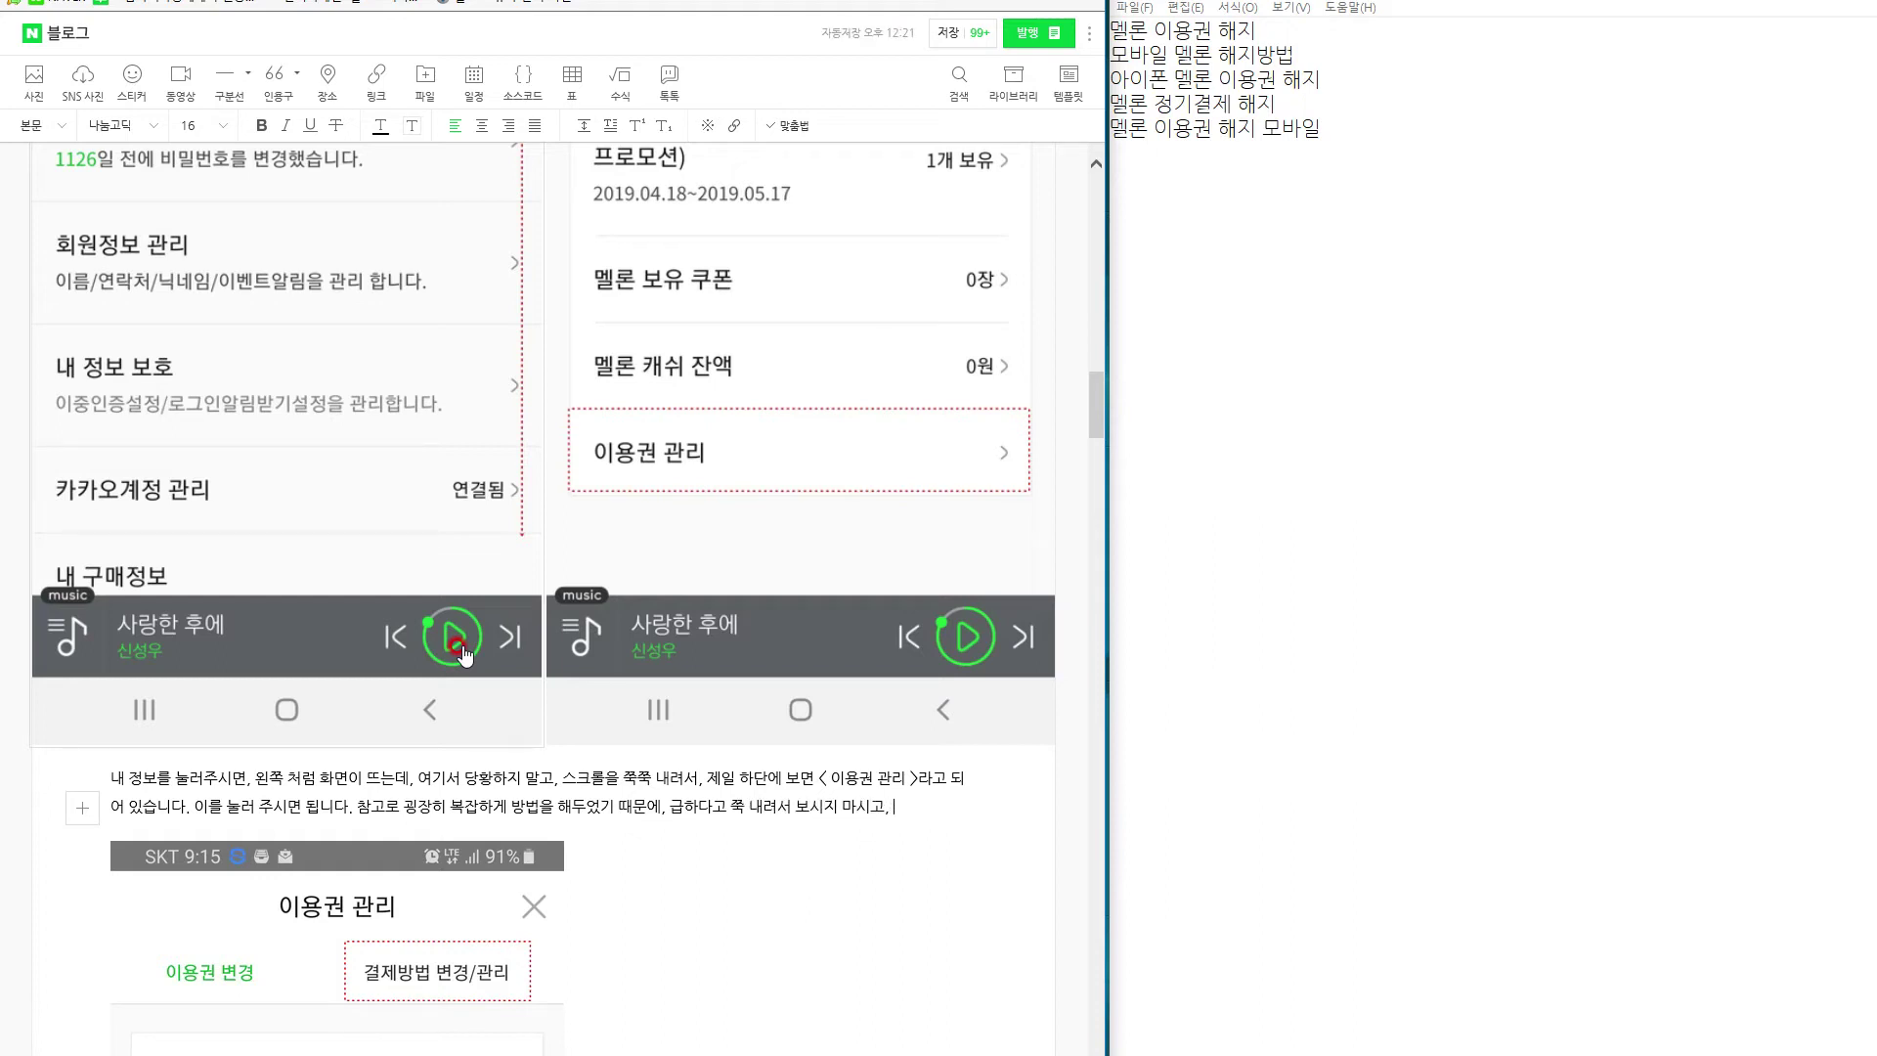
pyautogui.write(' 사진을 보면서 하나')
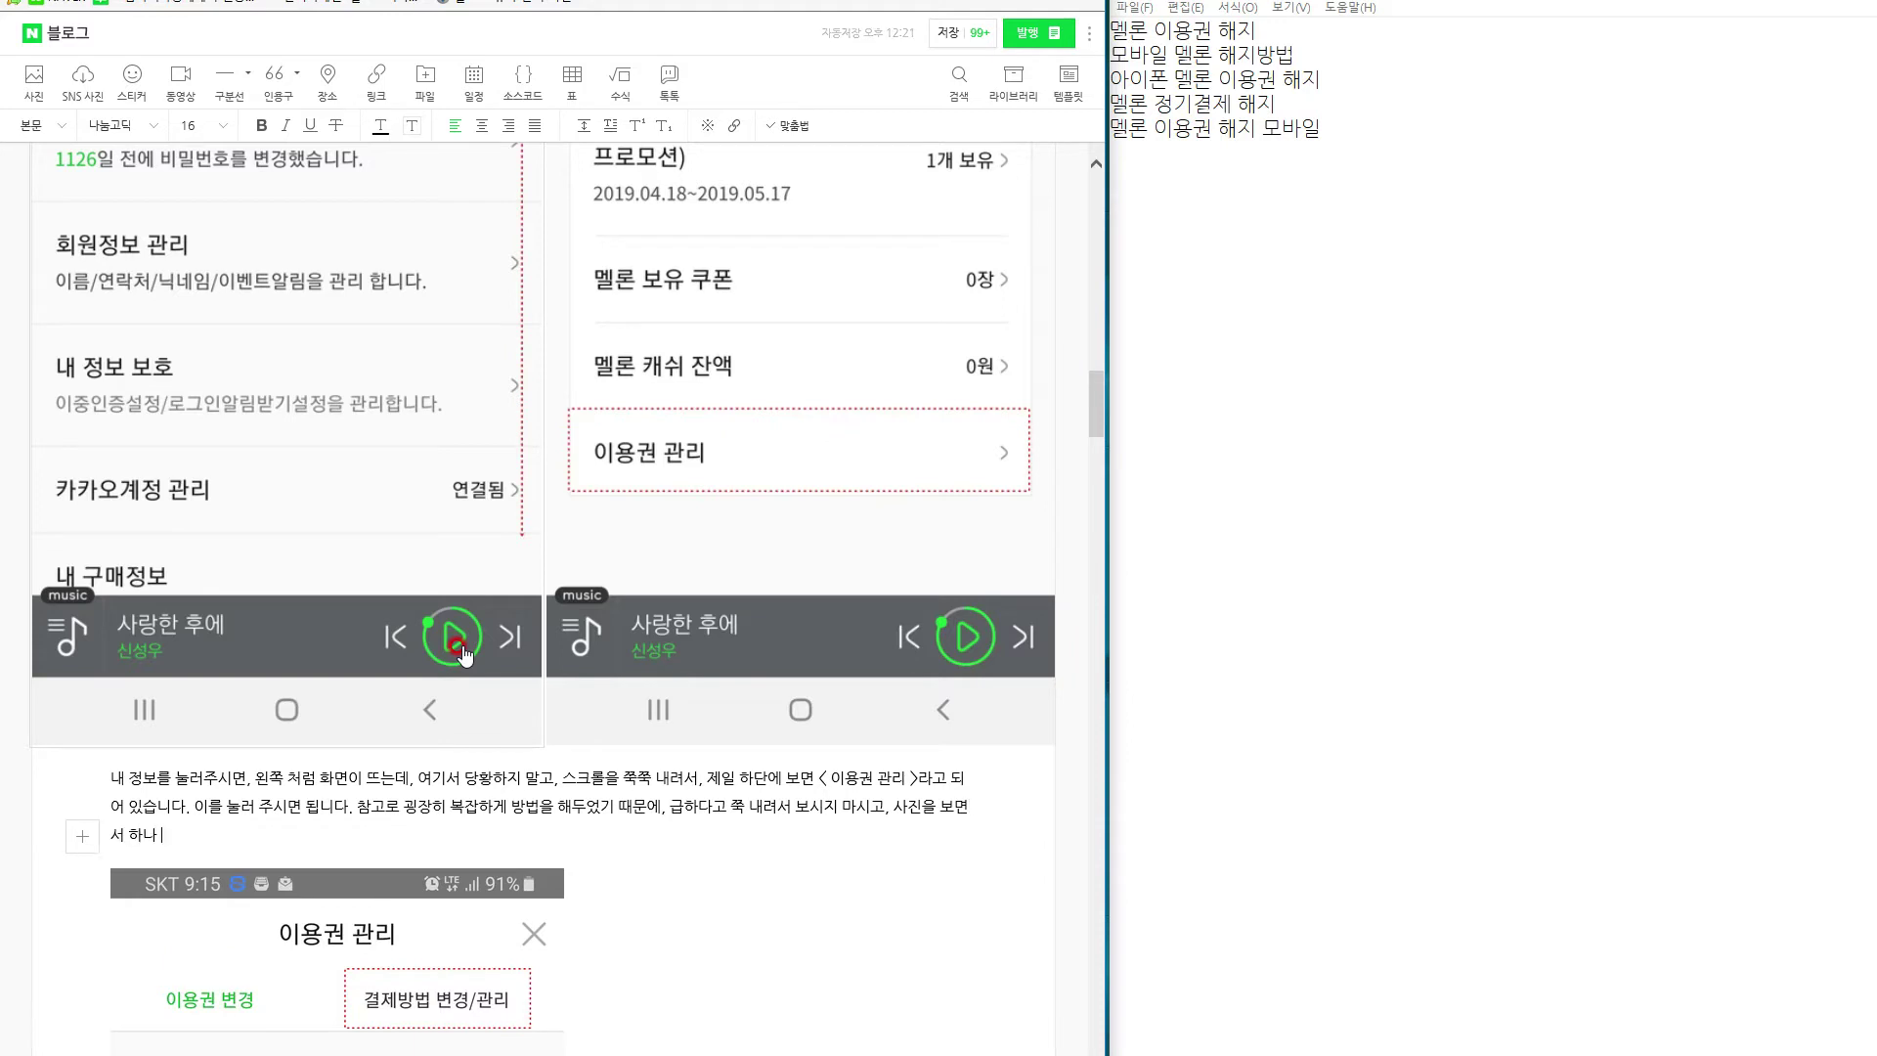
pyautogui.write(' 하내, 스마트포')
pyautogui.press('BackSpace')
pyautogui.press('BackSpace')
pyautogui.press('BackSpace')
pyautogui.write('모바일')
pyautogui.write(' 화면을 상세')
pyautogui.press('BackSpace')
pyautogui.press('BackSpace')
pyautogui.write('살')
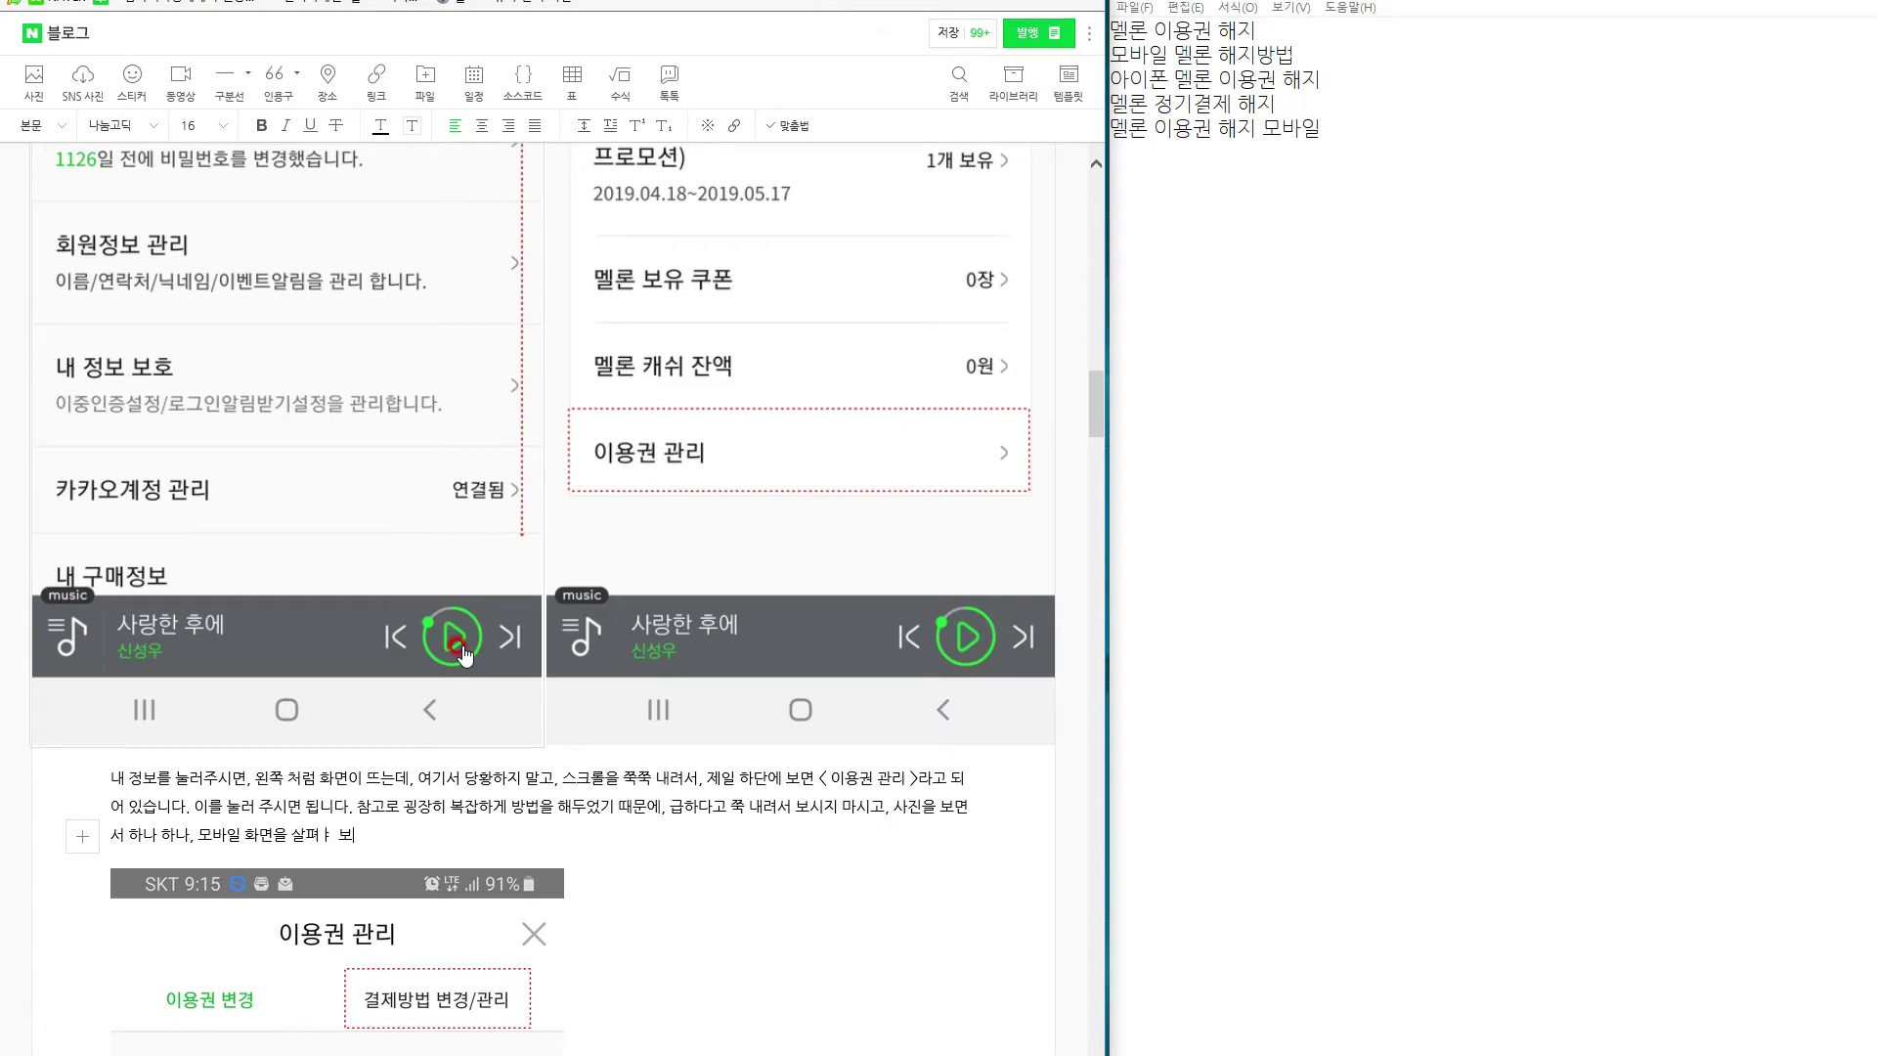
pyautogui.write('펴 보면서 따라 해보셔야, 헤매지 않고 배')
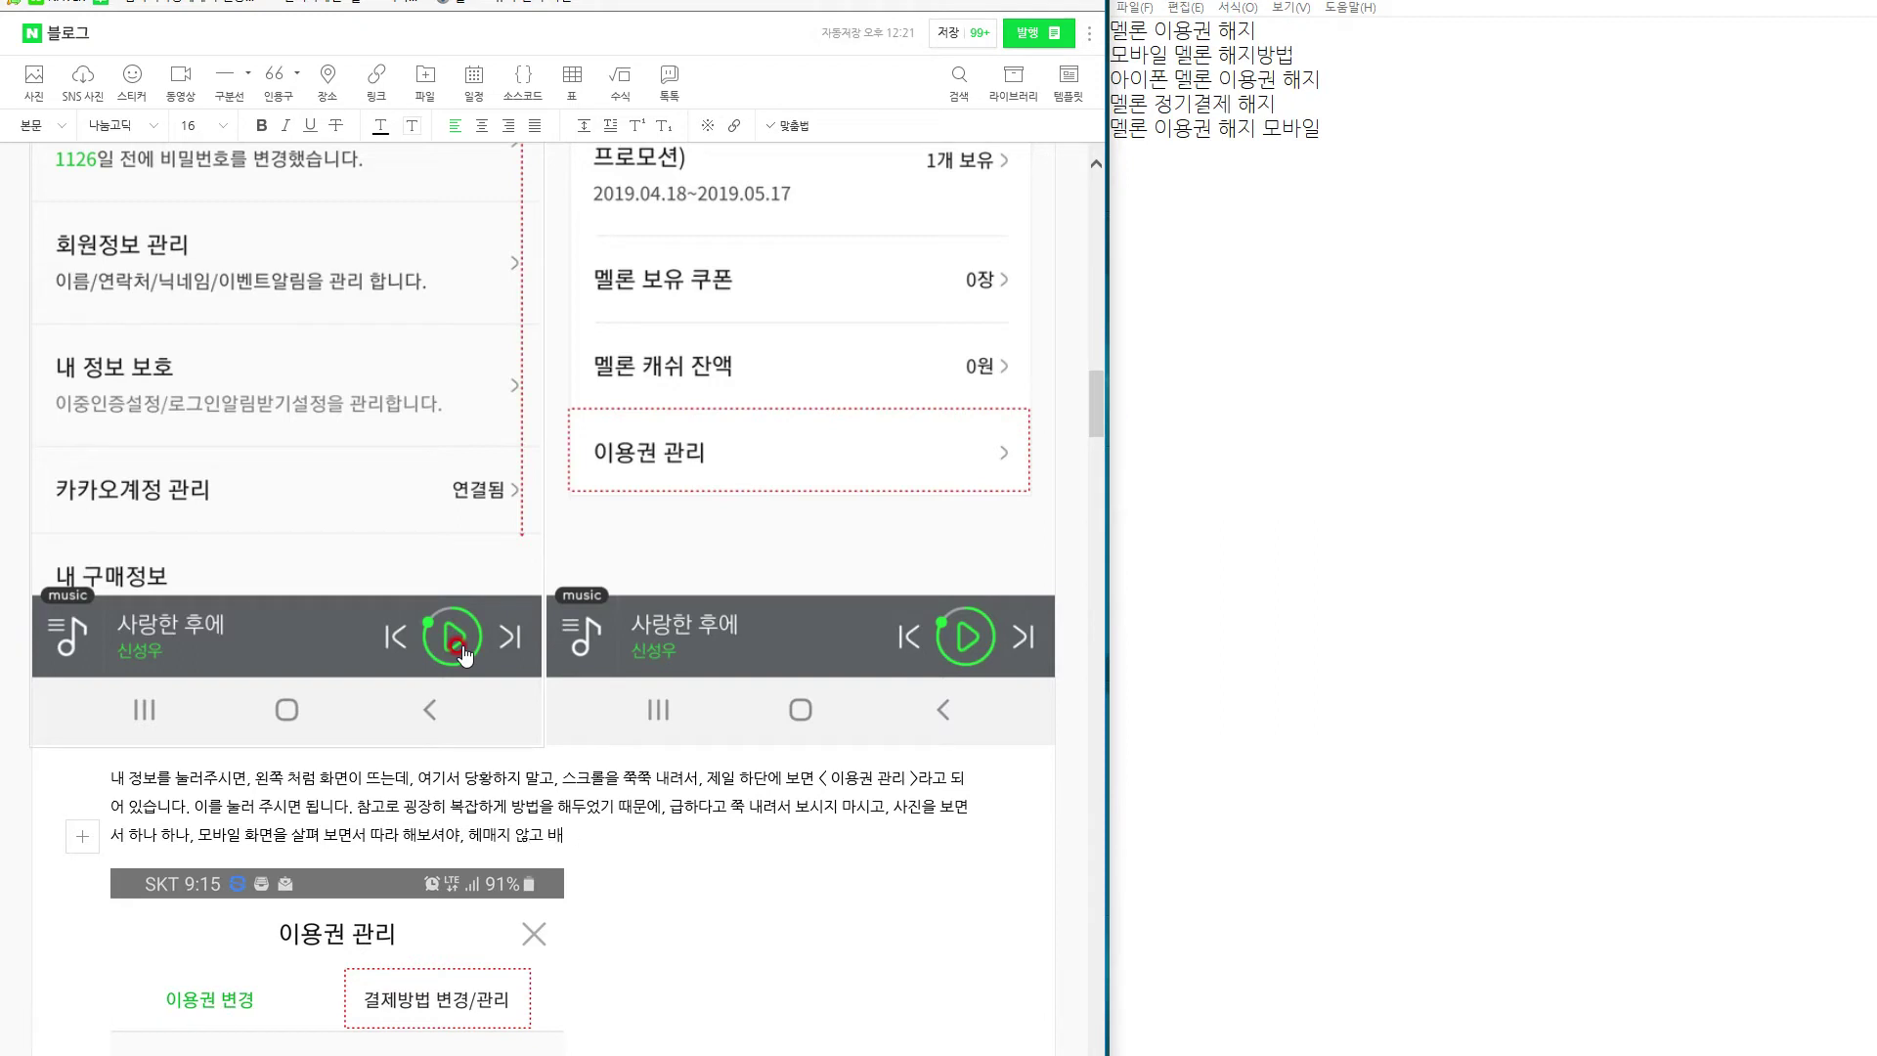
pyautogui.write('는 방법ㅂ에라 생각을 합')
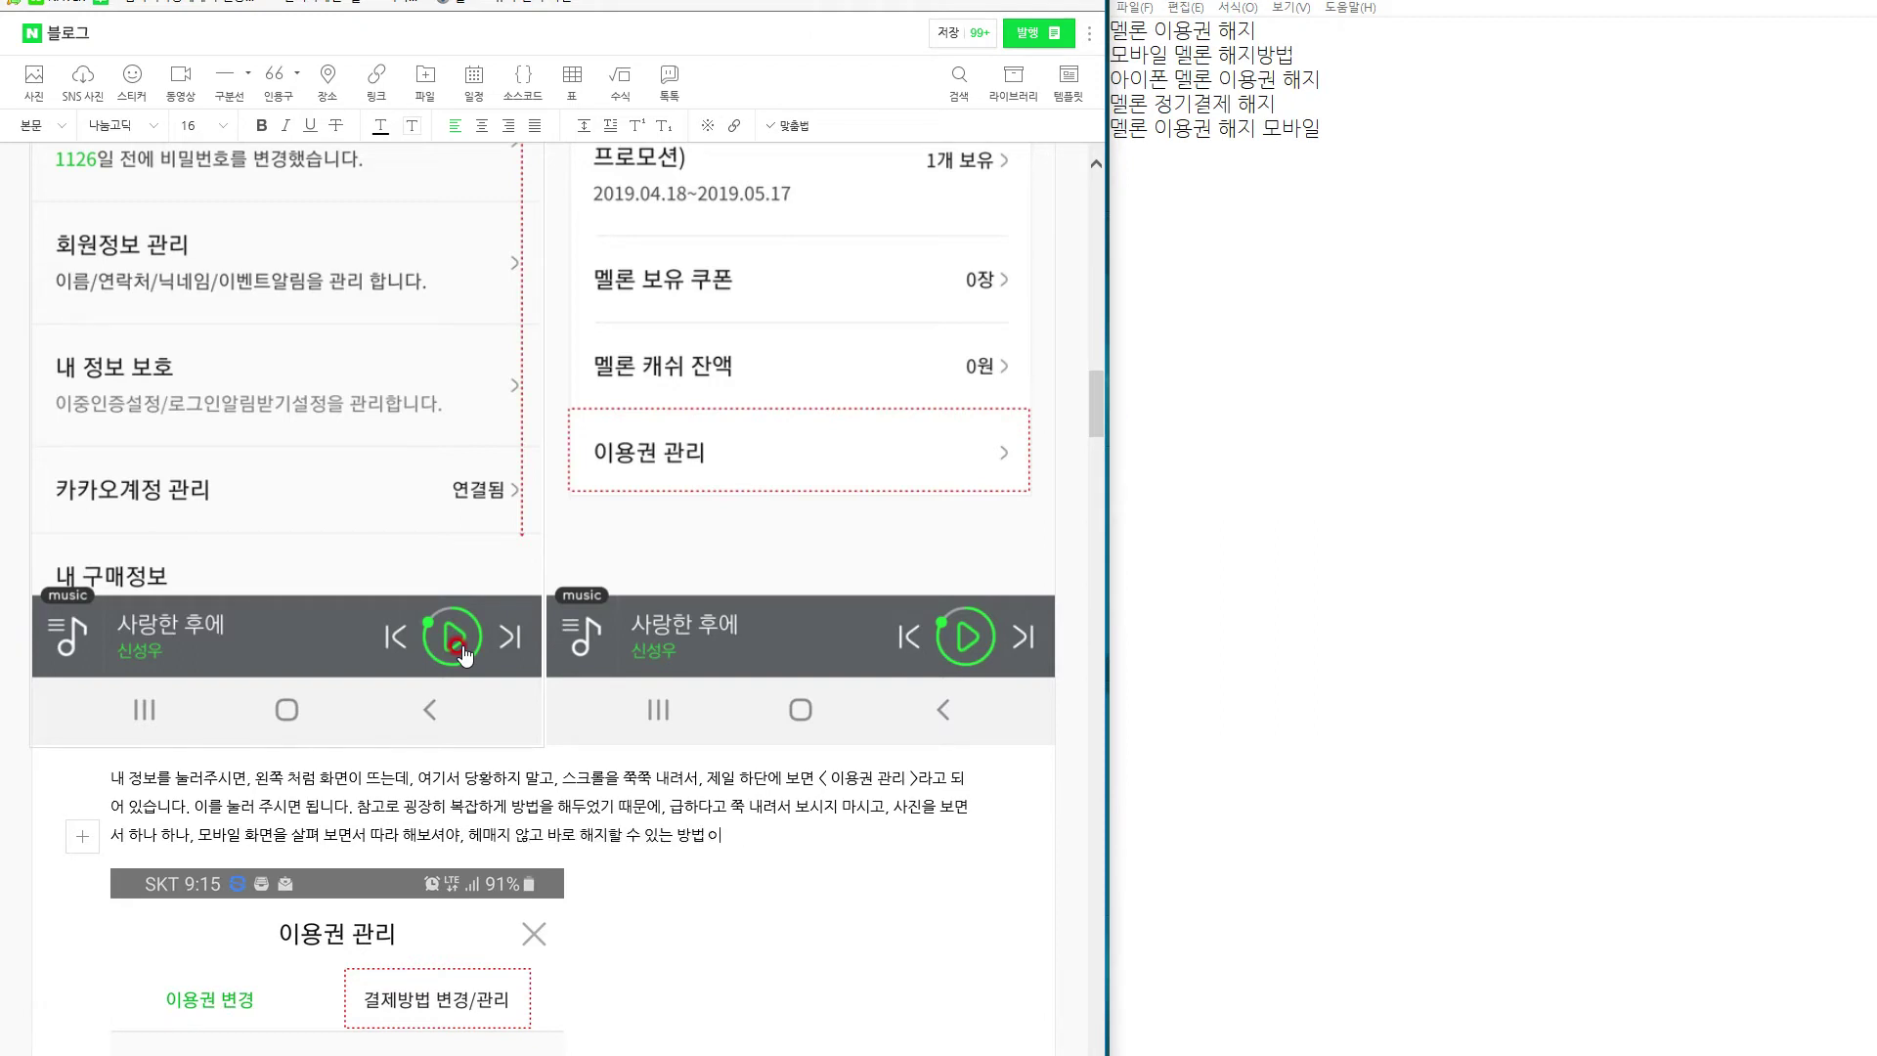
pyautogui.write('니다.')
# Drag the 비밀번호 확인 screenshot beside the 이용권 관리 screenshot to form a pair.
pyautogui.scroll(-15, 465, 655)
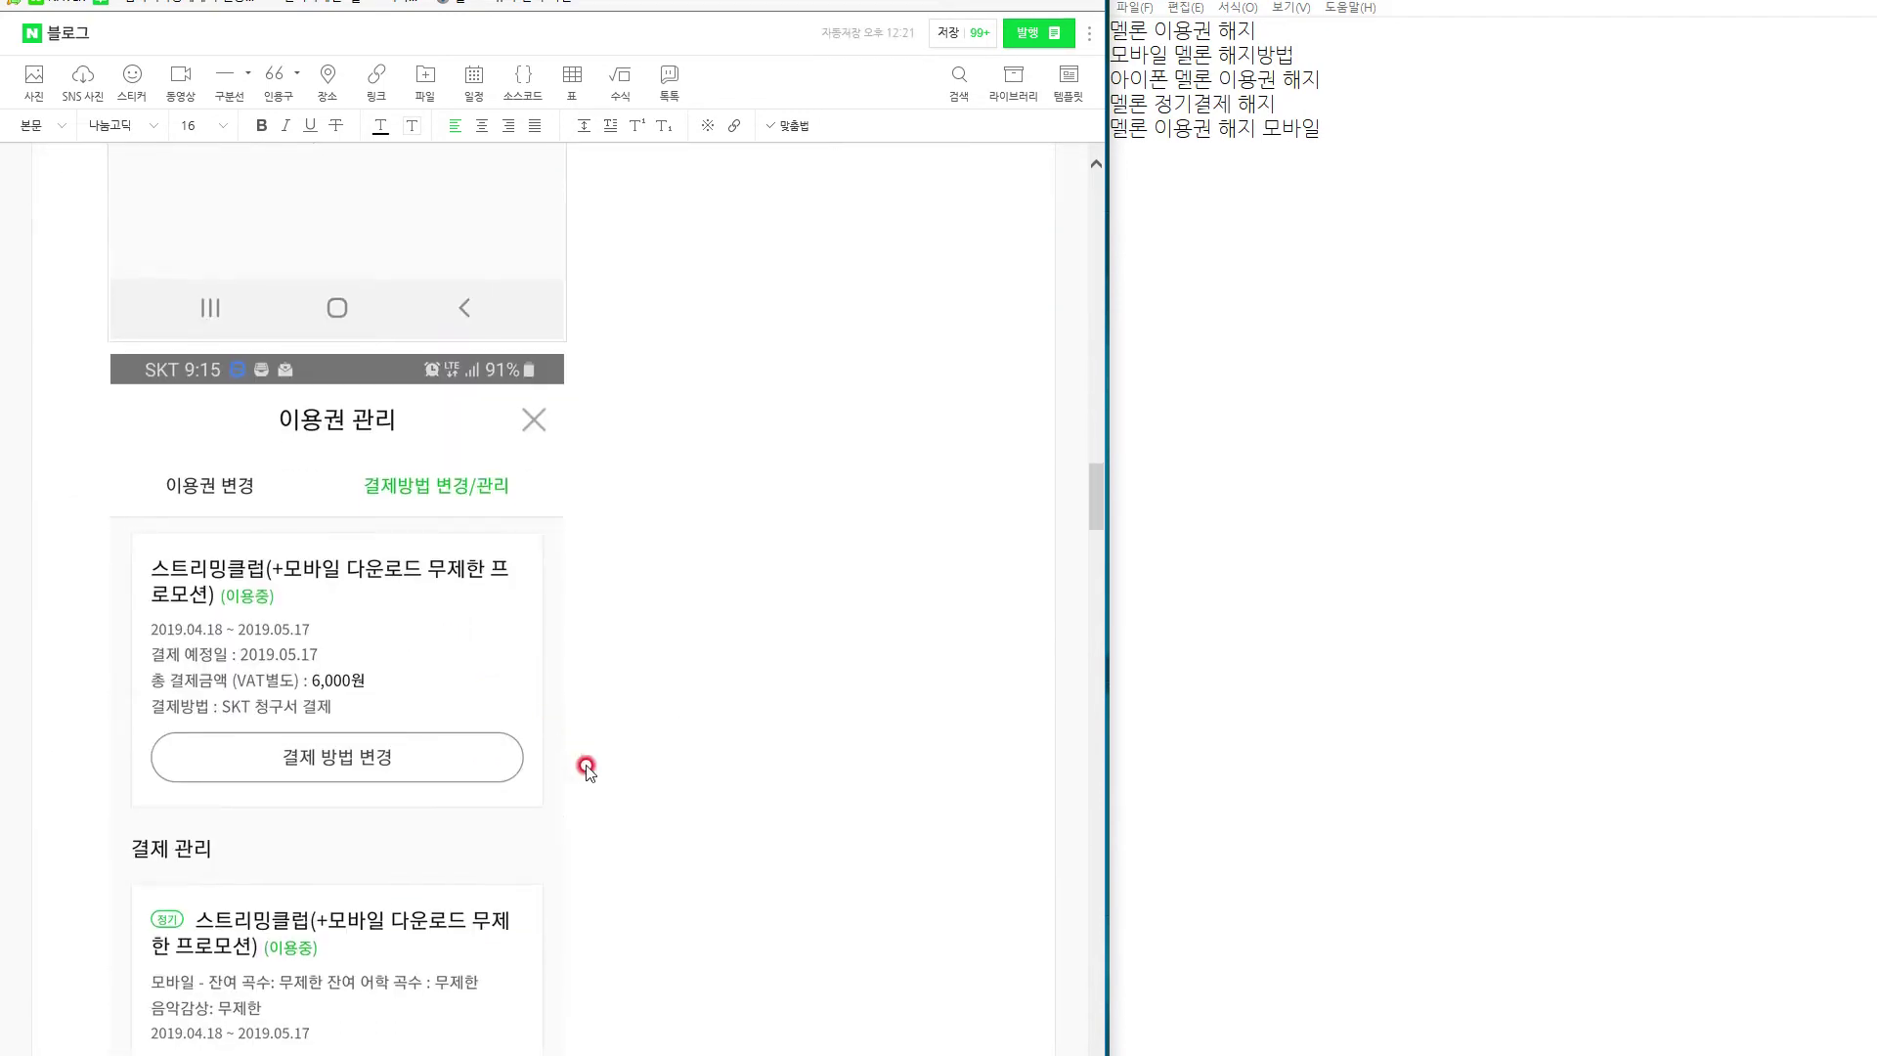
pyautogui.click(409, 669)
pyautogui.scroll(2, 496, 739)
pyautogui.scroll(-8, 496, 741)
pyautogui.scroll(6, 497, 741)
pyautogui.scroll(-8, 524, 804)
pyautogui.click(526, 806)
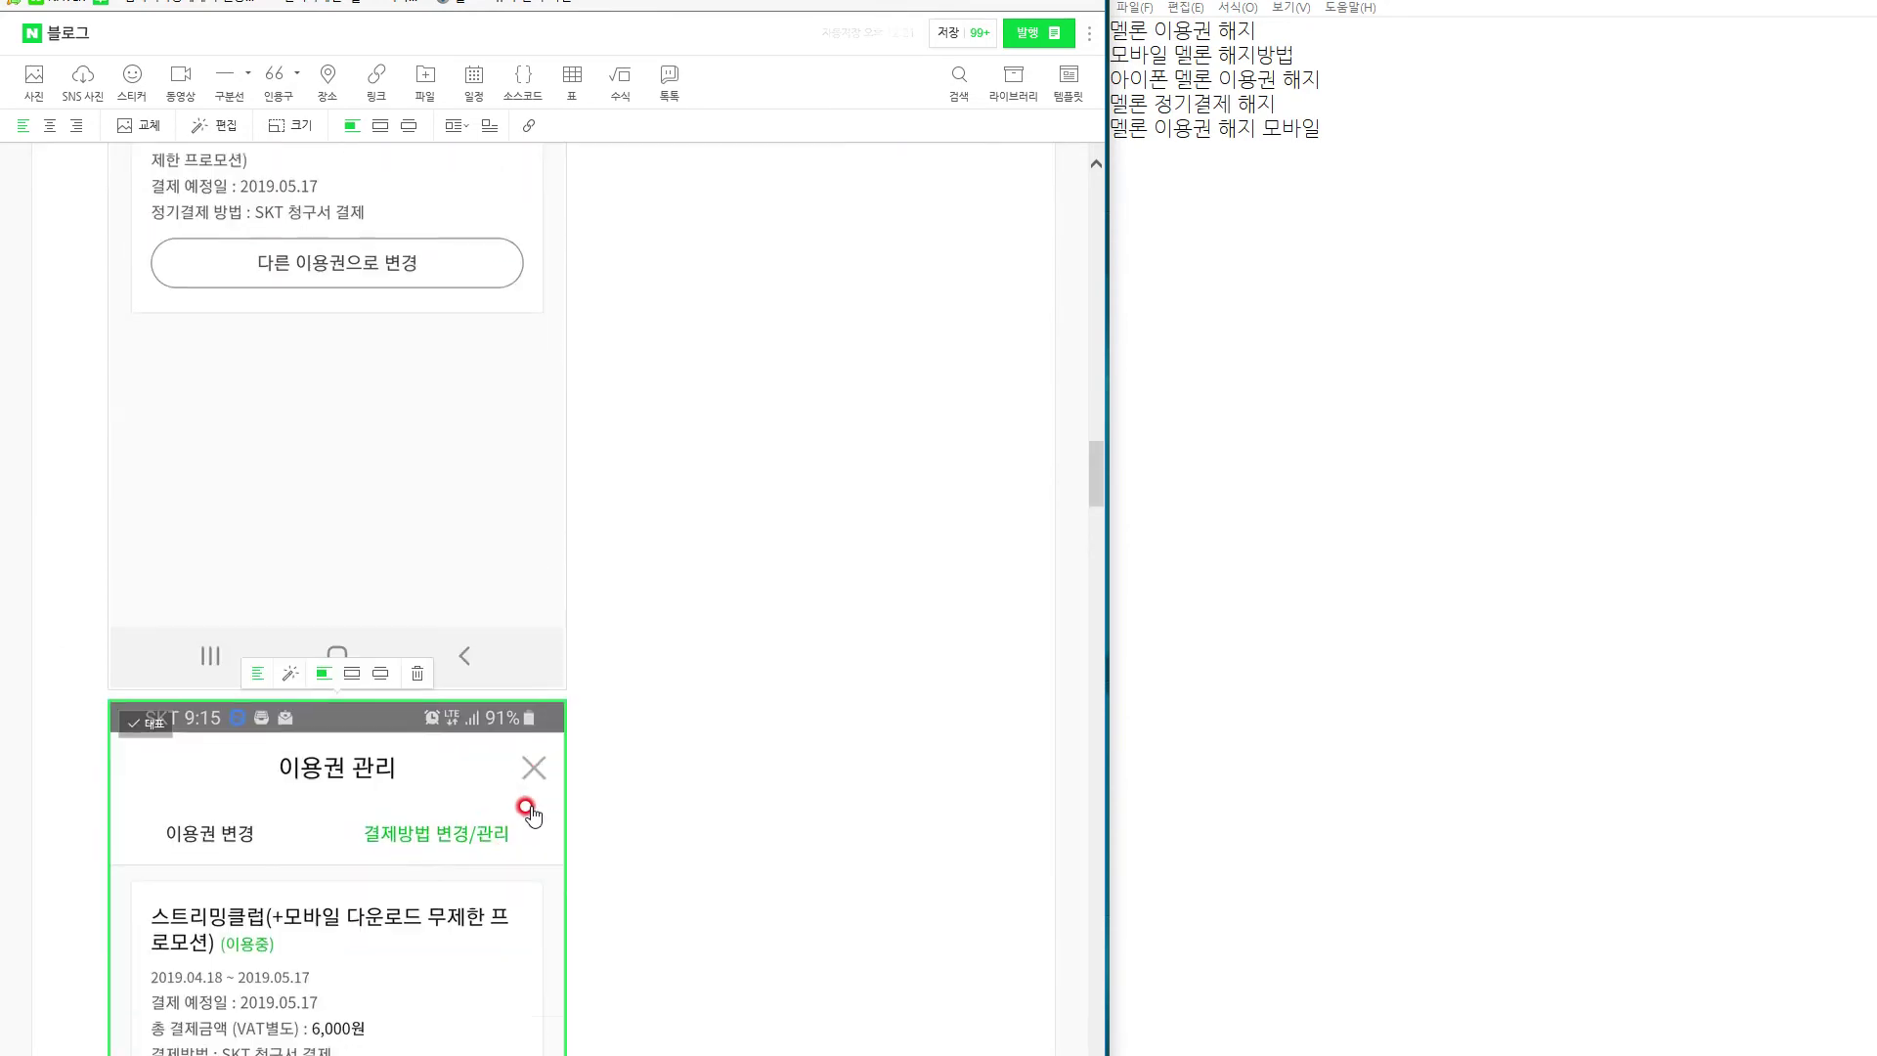
pyautogui.scroll(5, 428, 939)
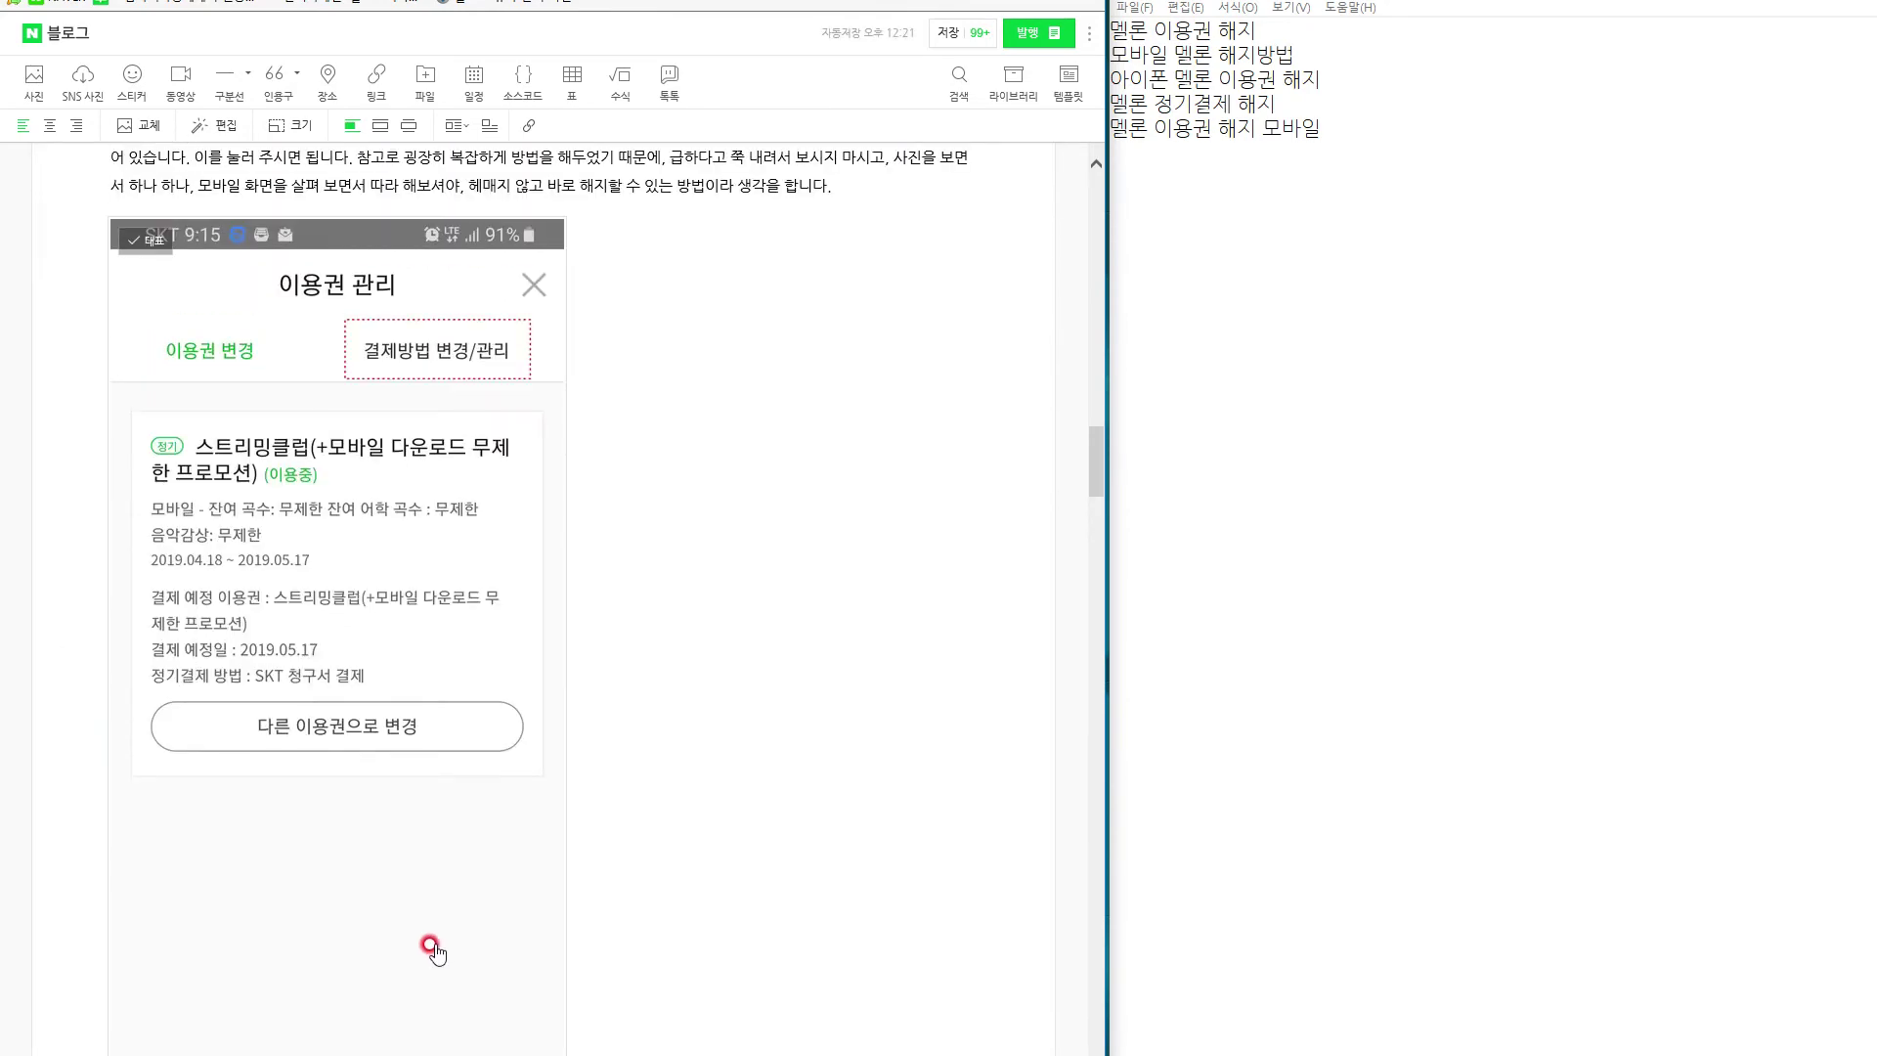
pyautogui.scroll(-6, 381, 791)
pyautogui.moveTo(381, 790); pyautogui.dragTo(459, 665)
pyautogui.scroll(3, 658, 759)
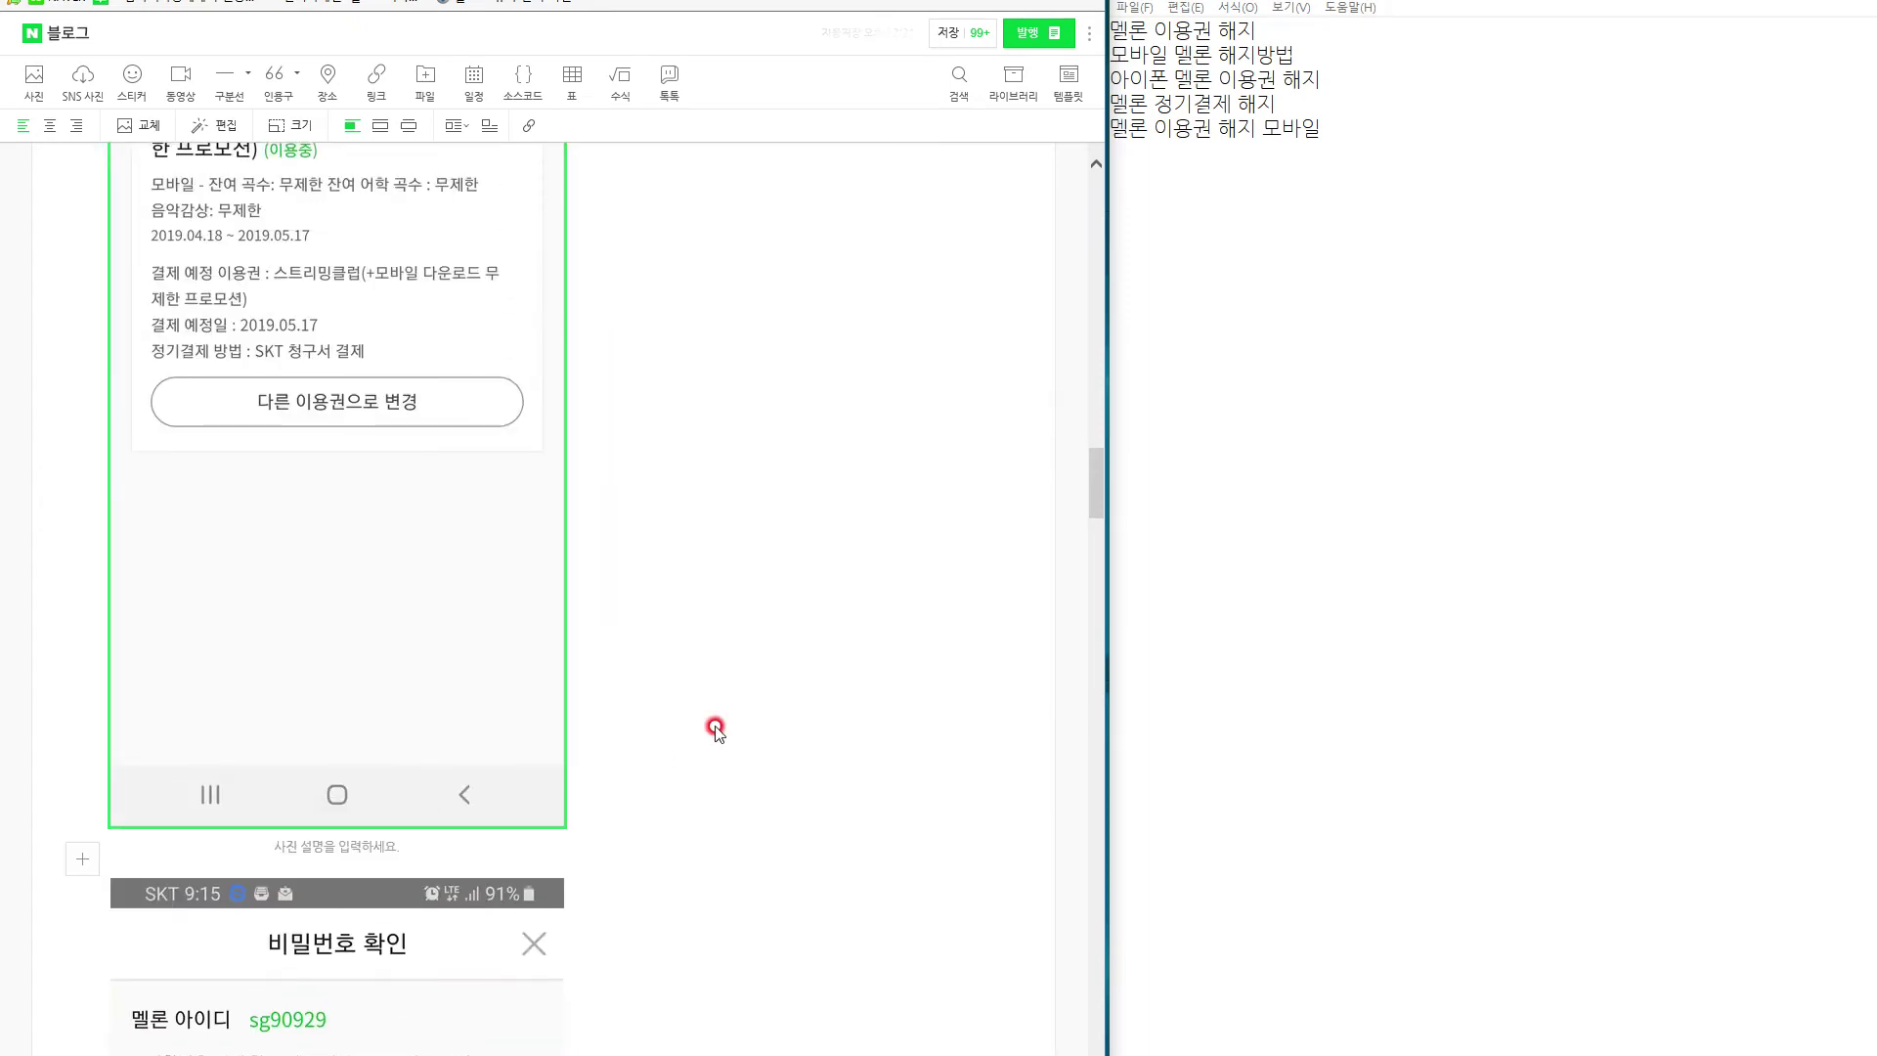
pyautogui.moveTo(298, 939); pyautogui.dragTo(577, 499)
pyautogui.scroll(-3, 588, 690)
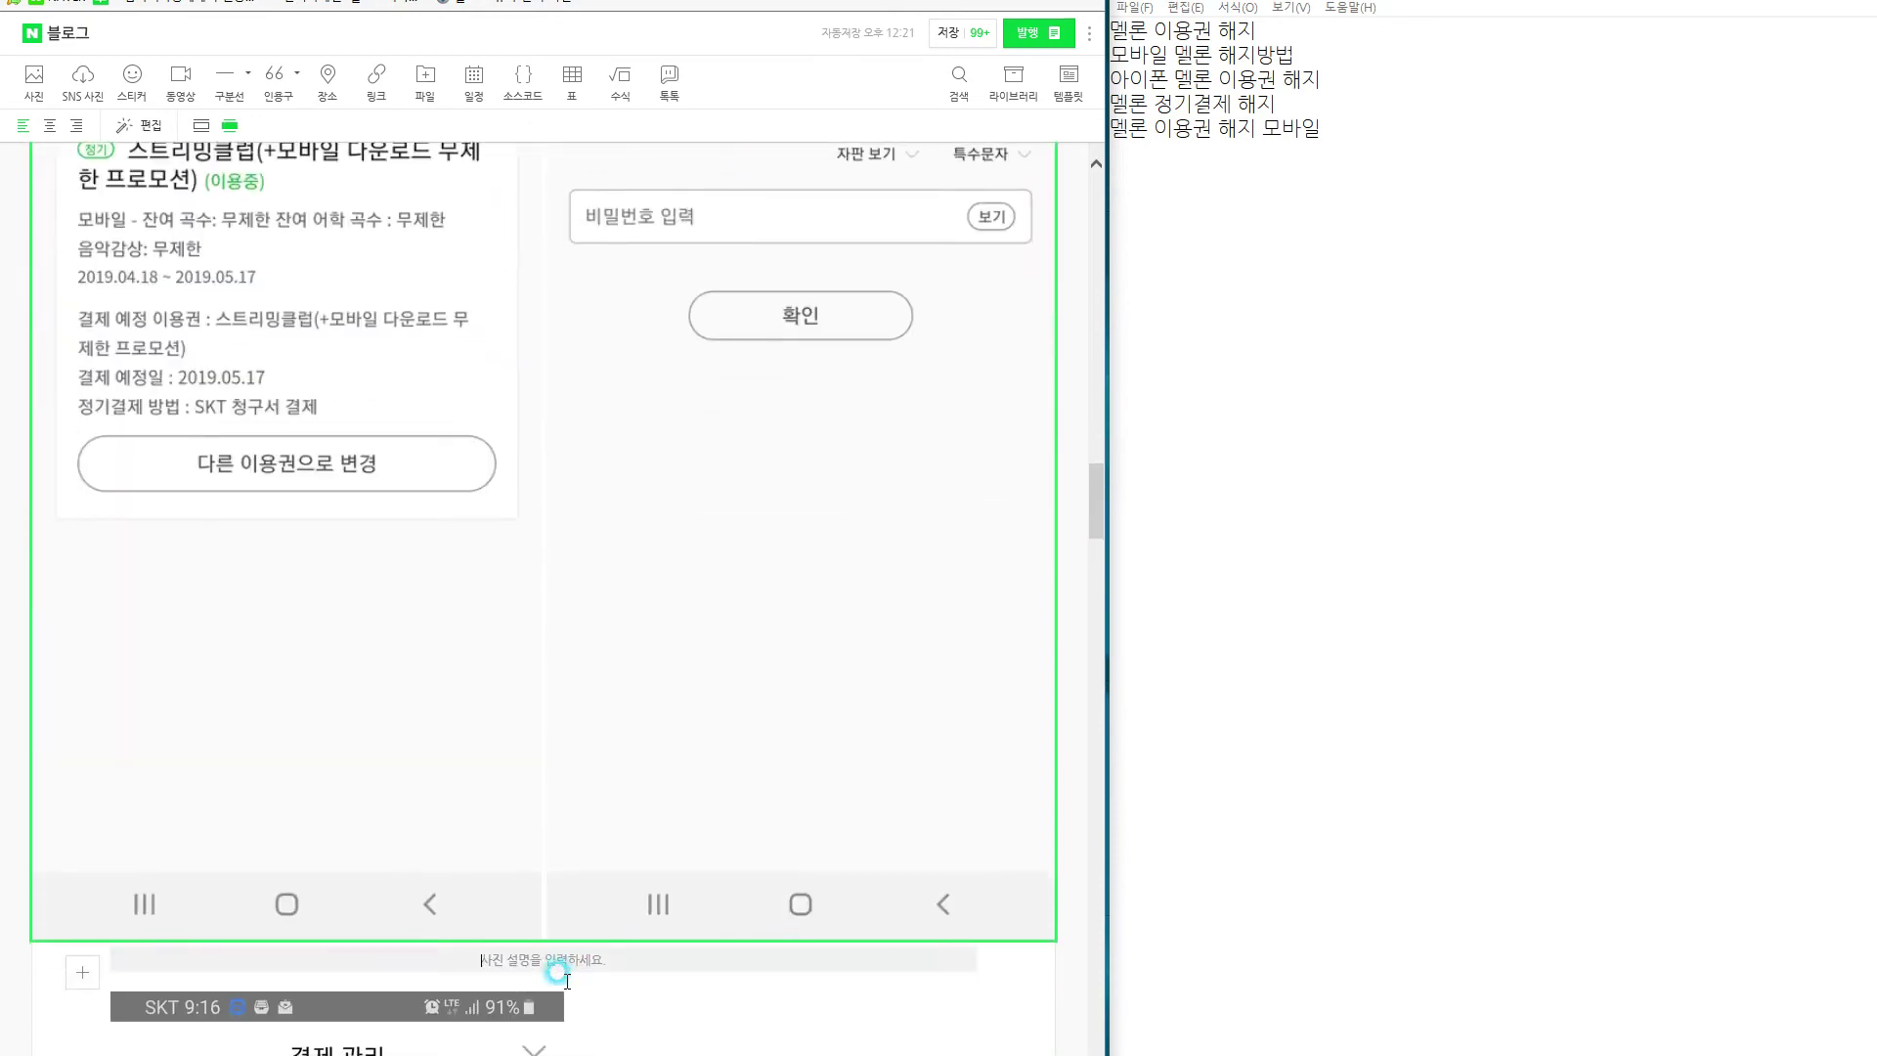
# Place the caret on the empty line below the screenshot pair.
pyautogui.click(570, 975)
pyautogui.scroll(5, 586, 968)
pyautogui.scroll(-5, 713, 880)
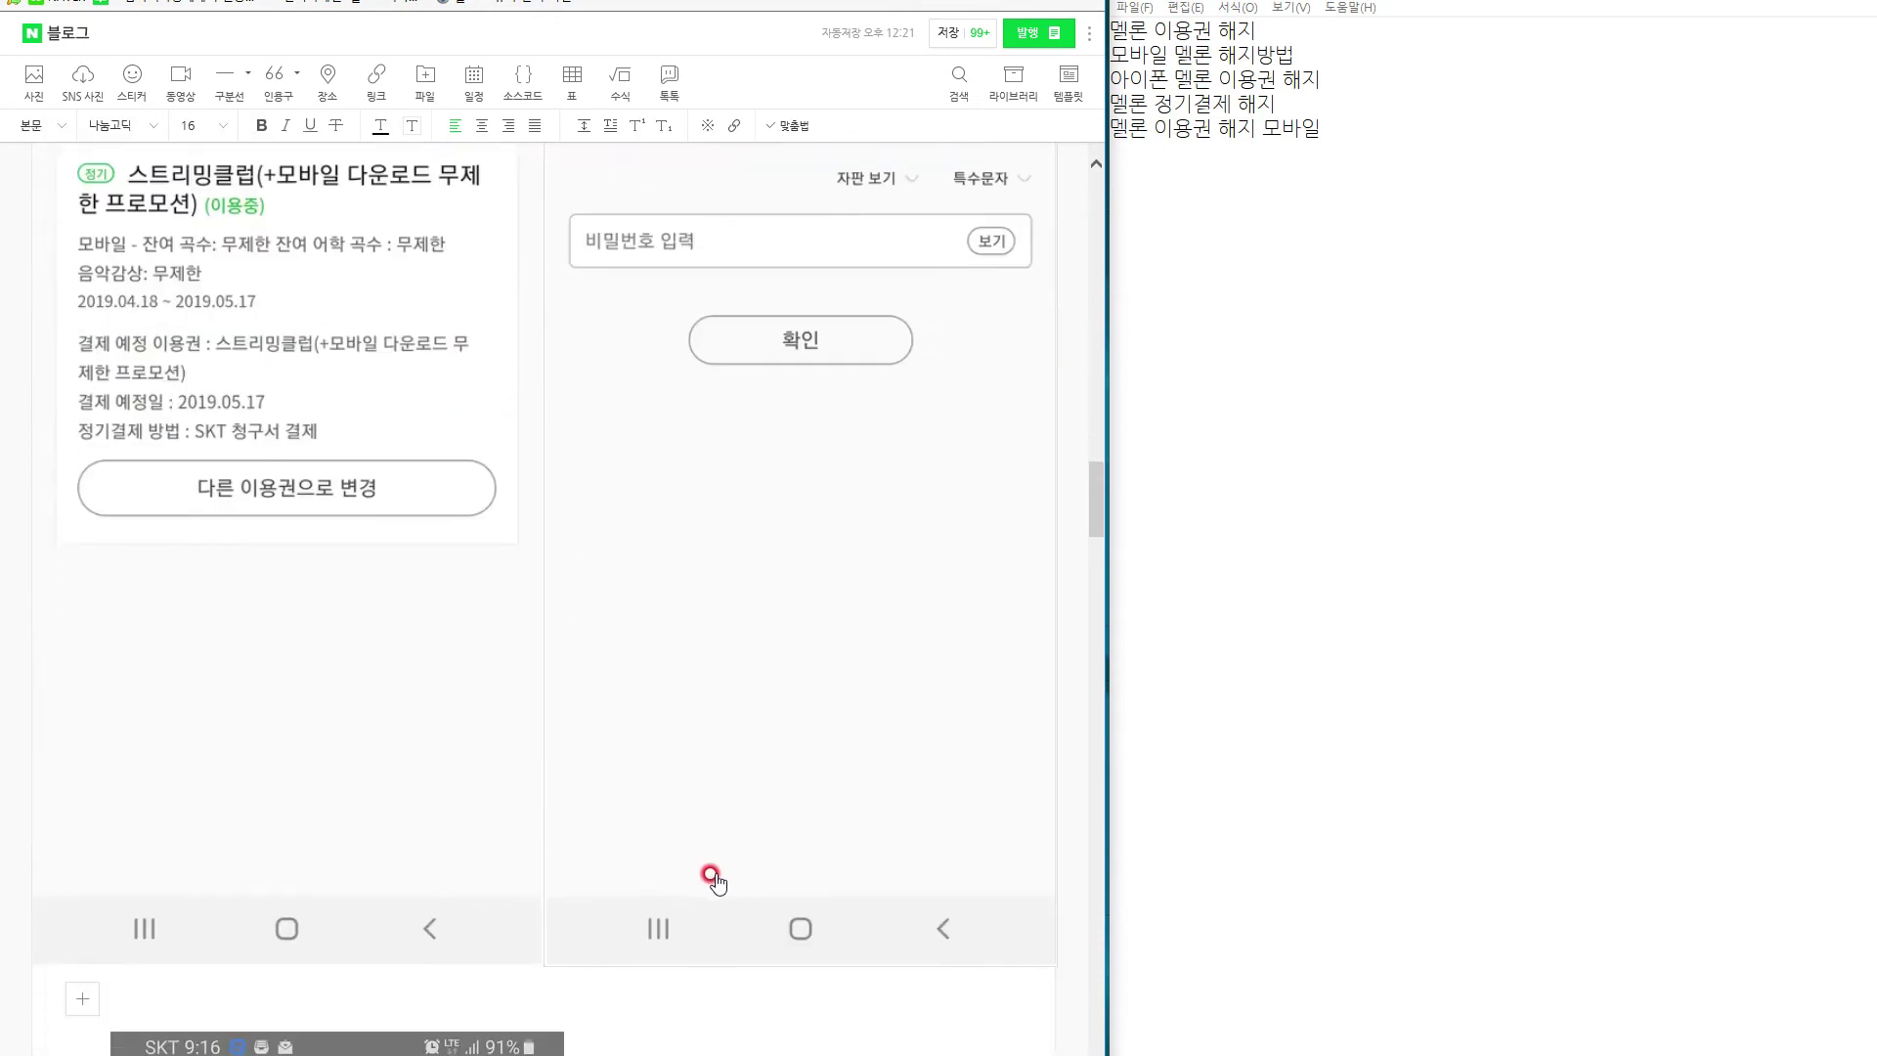
pyautogui.scroll(3, 716, 850)
pyautogui.scroll(8, 714, 838)
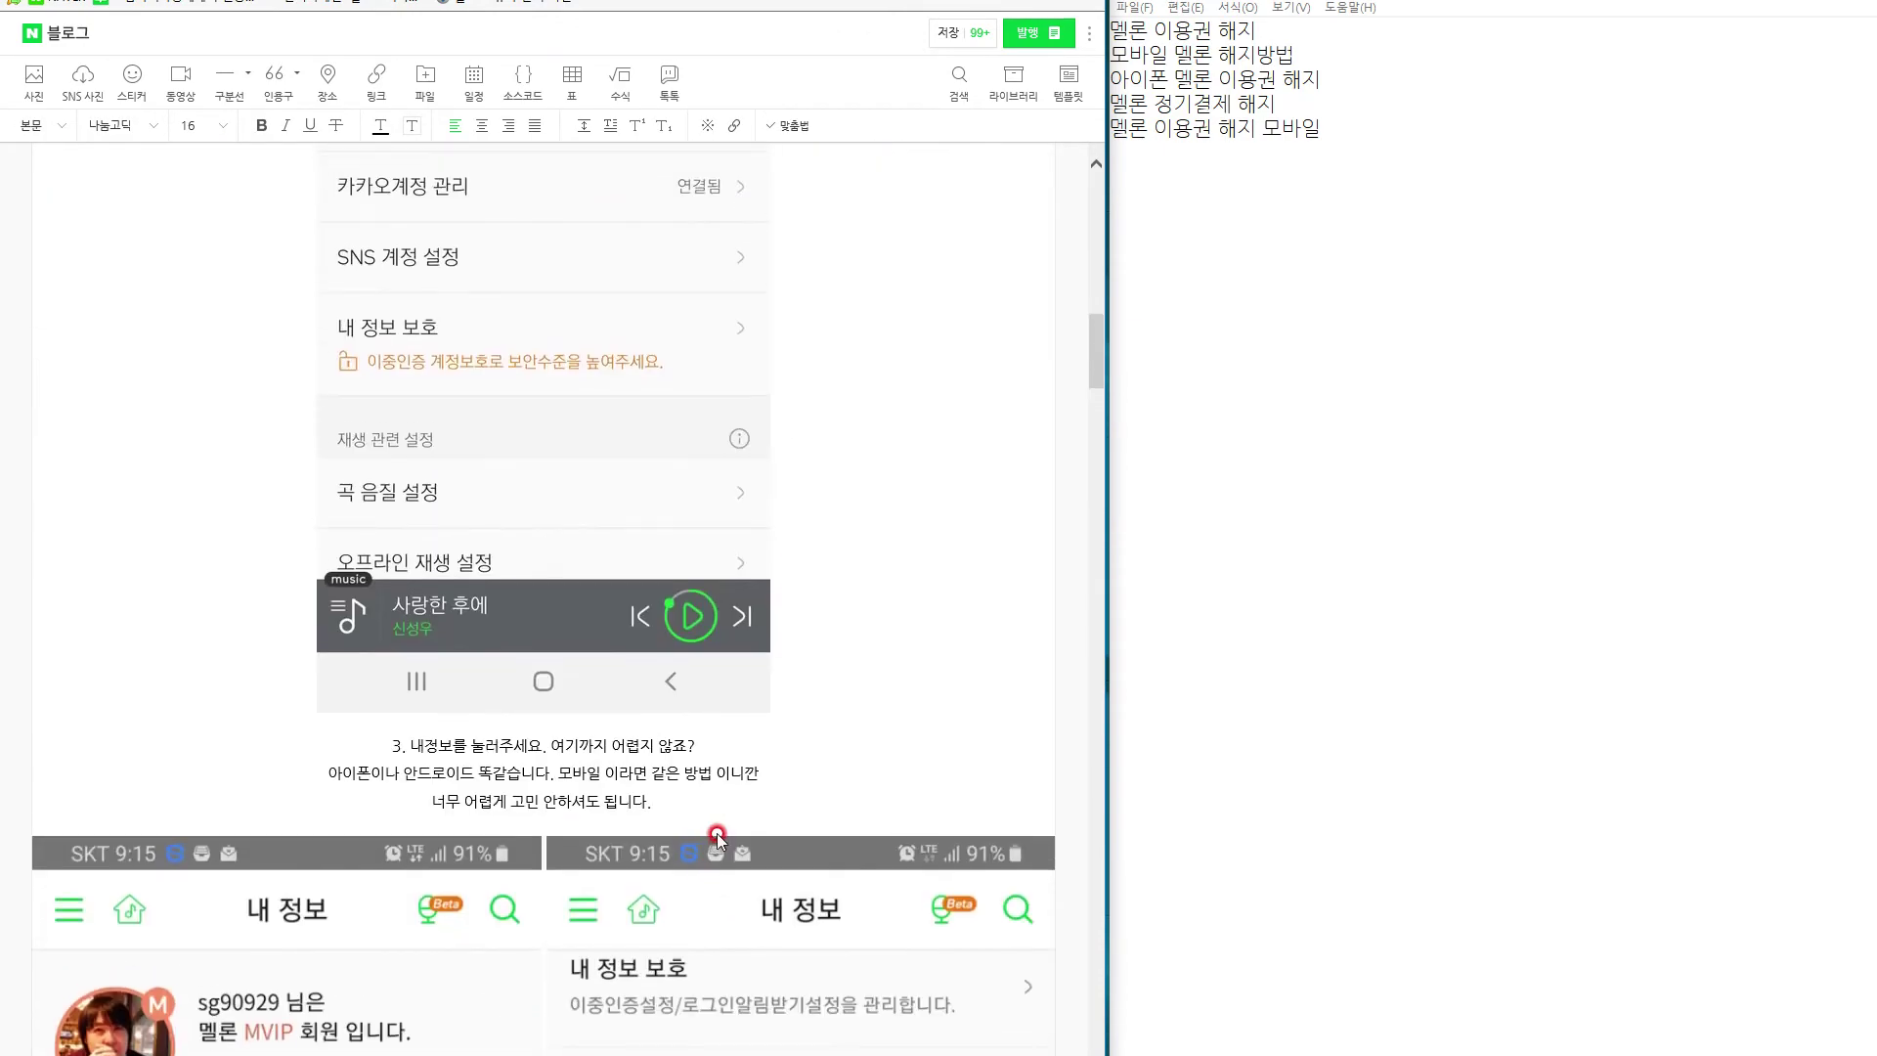
pyautogui.scroll(-11, 719, 828)
pyautogui.scroll(-4, 715, 824)
# Centre the line and begin caption '4. 이용권 관리를 누르면' about the recurring payment history.
pyautogui.click(482, 127)
pyautogui.write('4.')
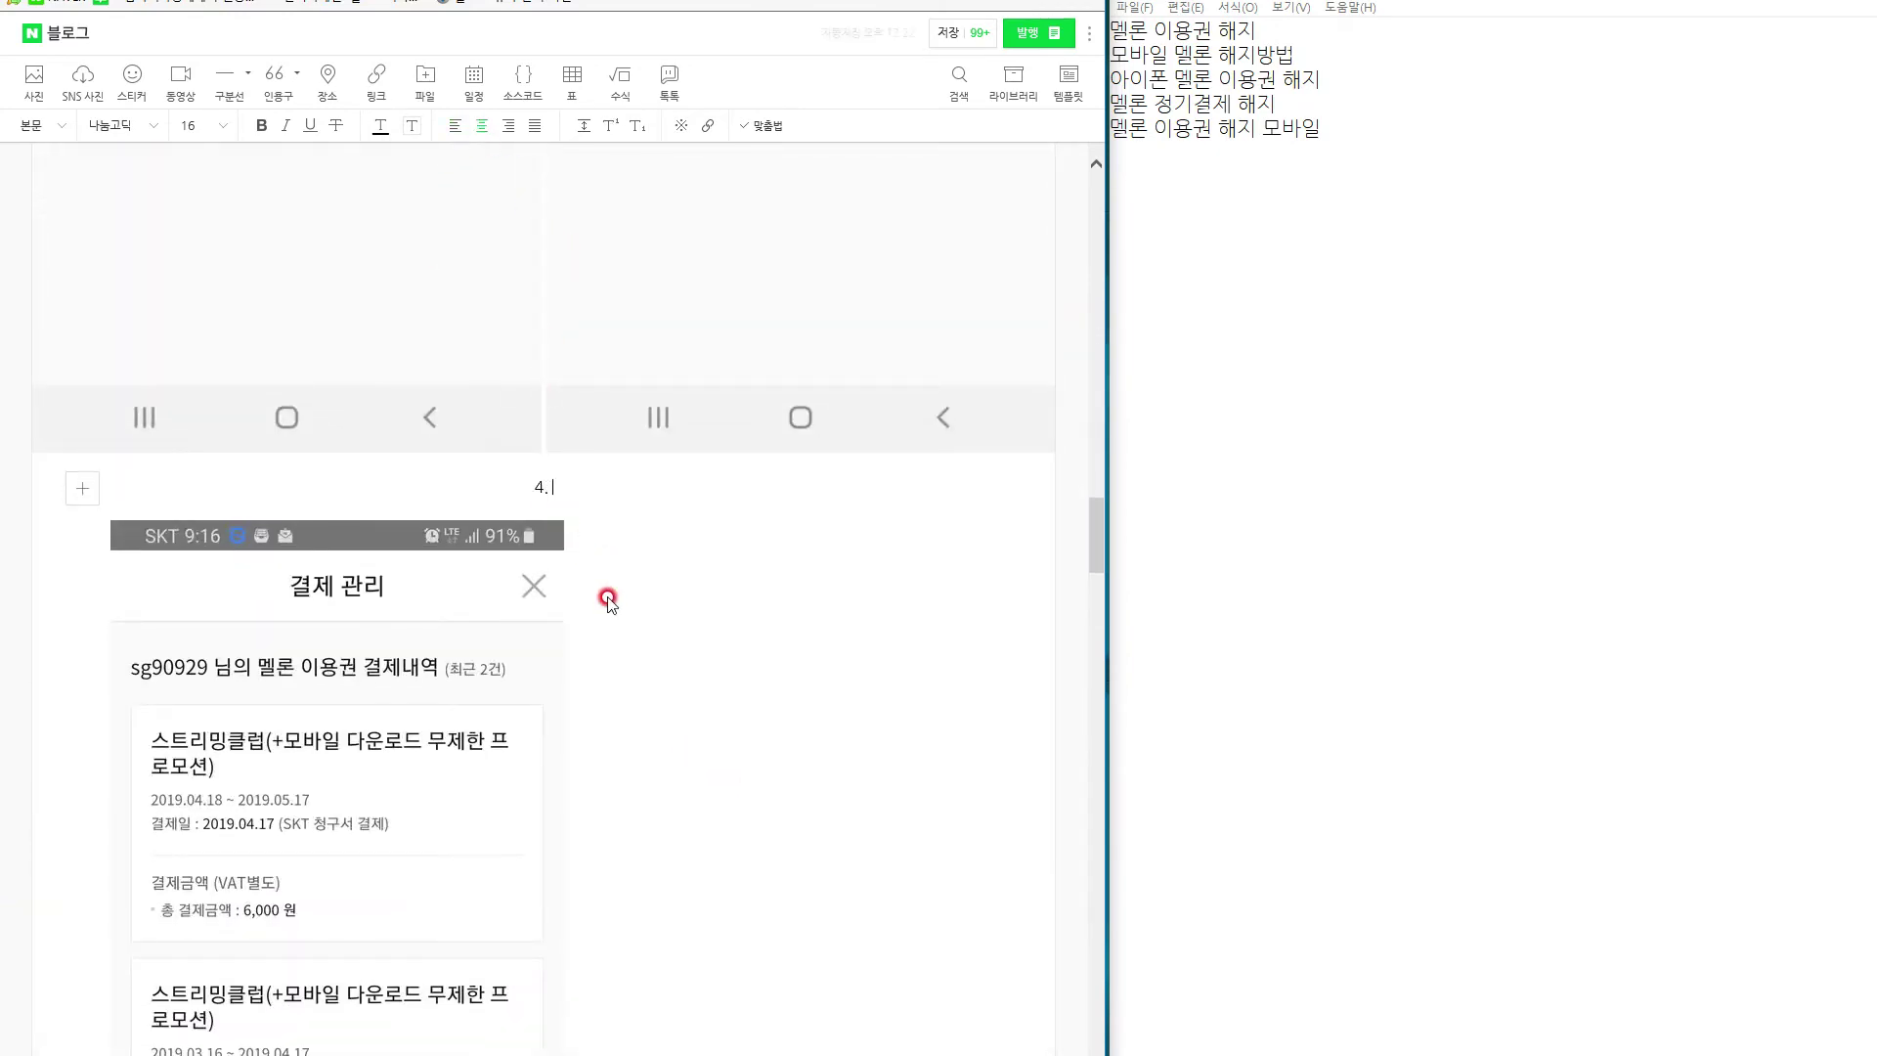
pyautogui.write(' 이용권')
pyautogui.scroll(13, 608, 599)
pyautogui.scroll(-5, 610, 606)
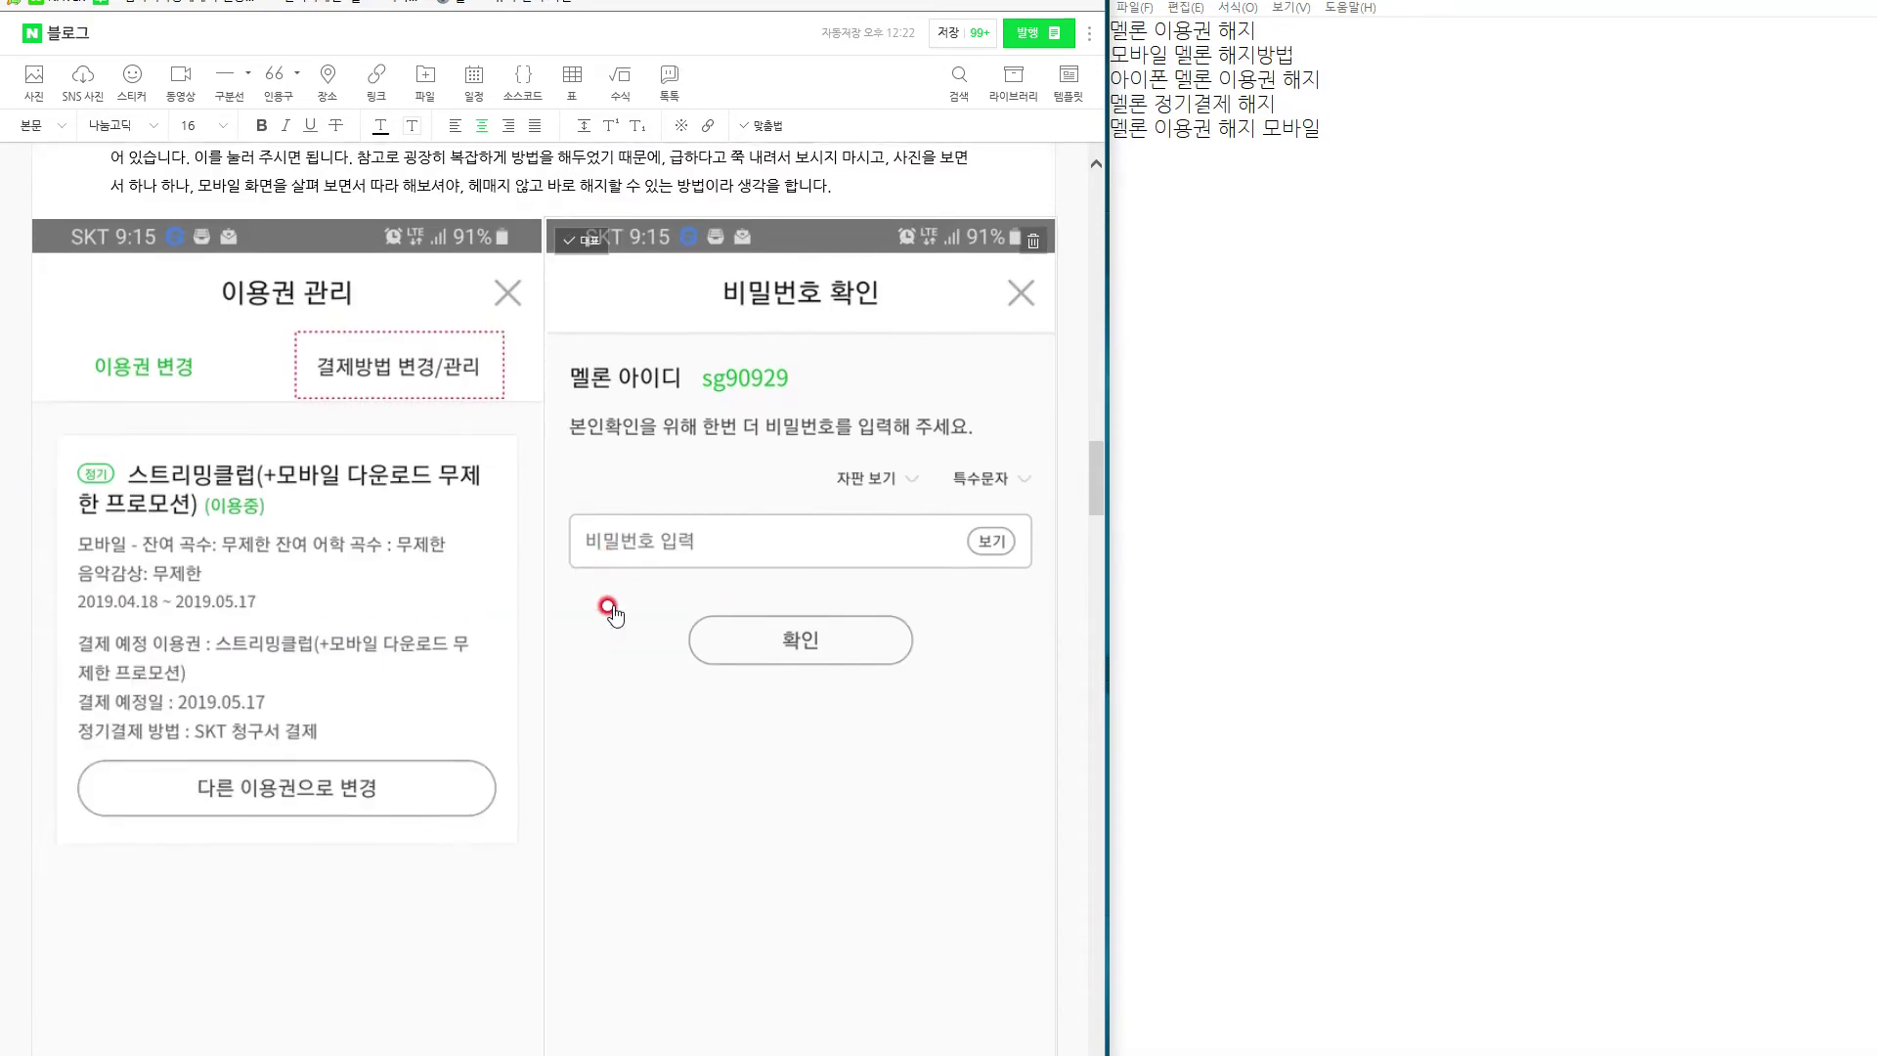
pyautogui.write('관리를 누르면, 지금 사용하고 있는')
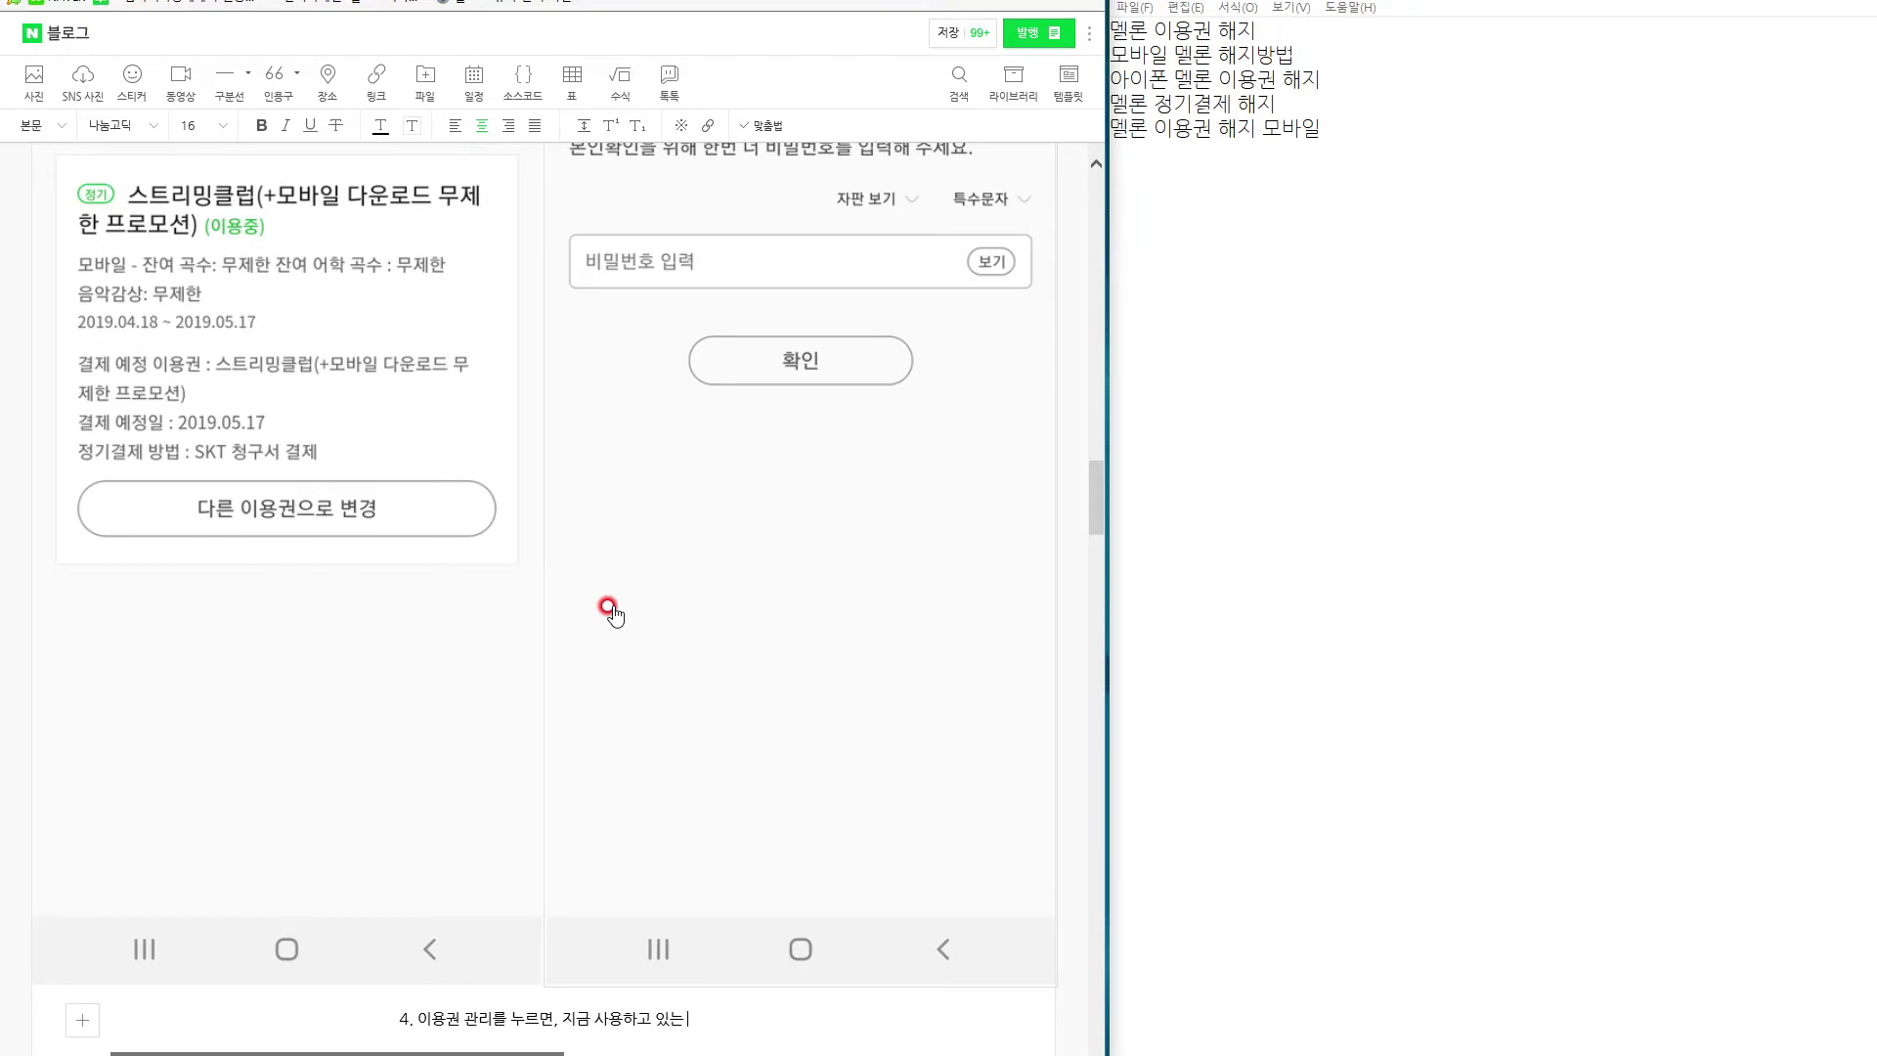
pyautogui.write(' 정기경제')
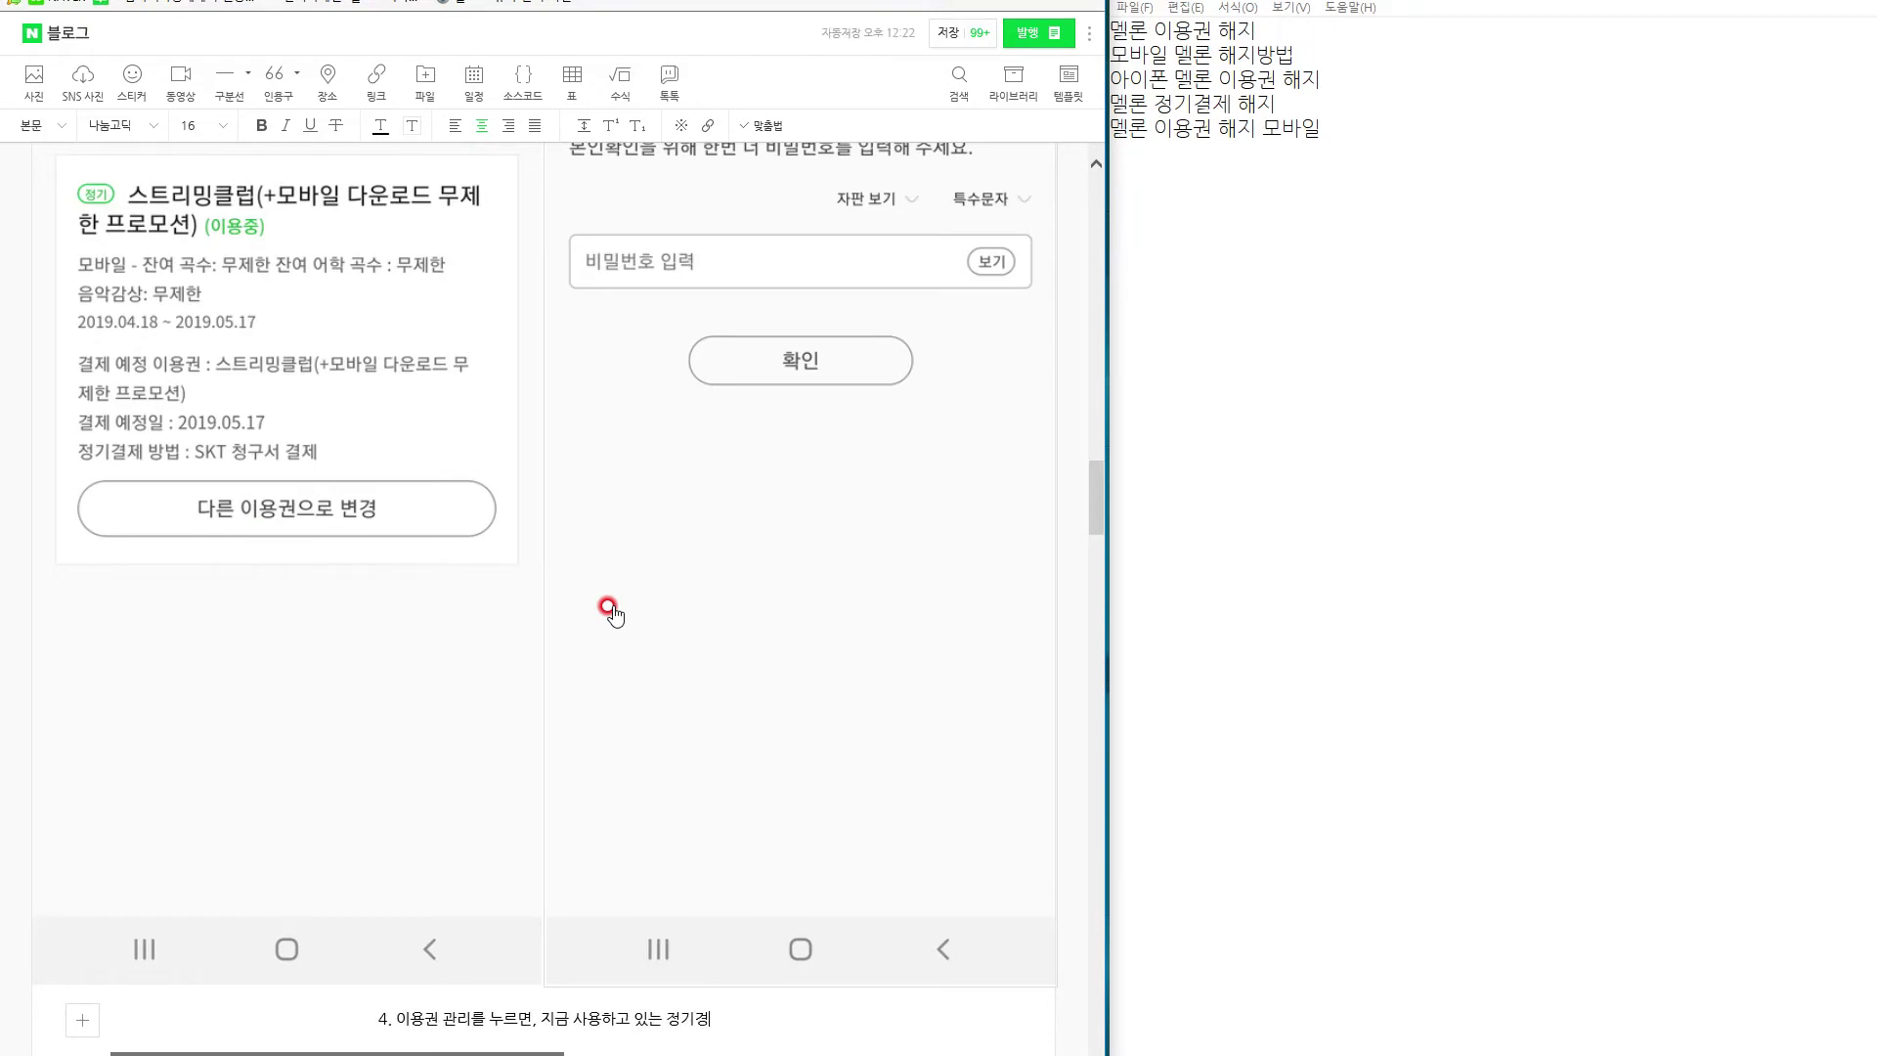
pyautogui.press('BackSpace')
pyautogui.press('BackSpace')
pyautogui.write('결제')
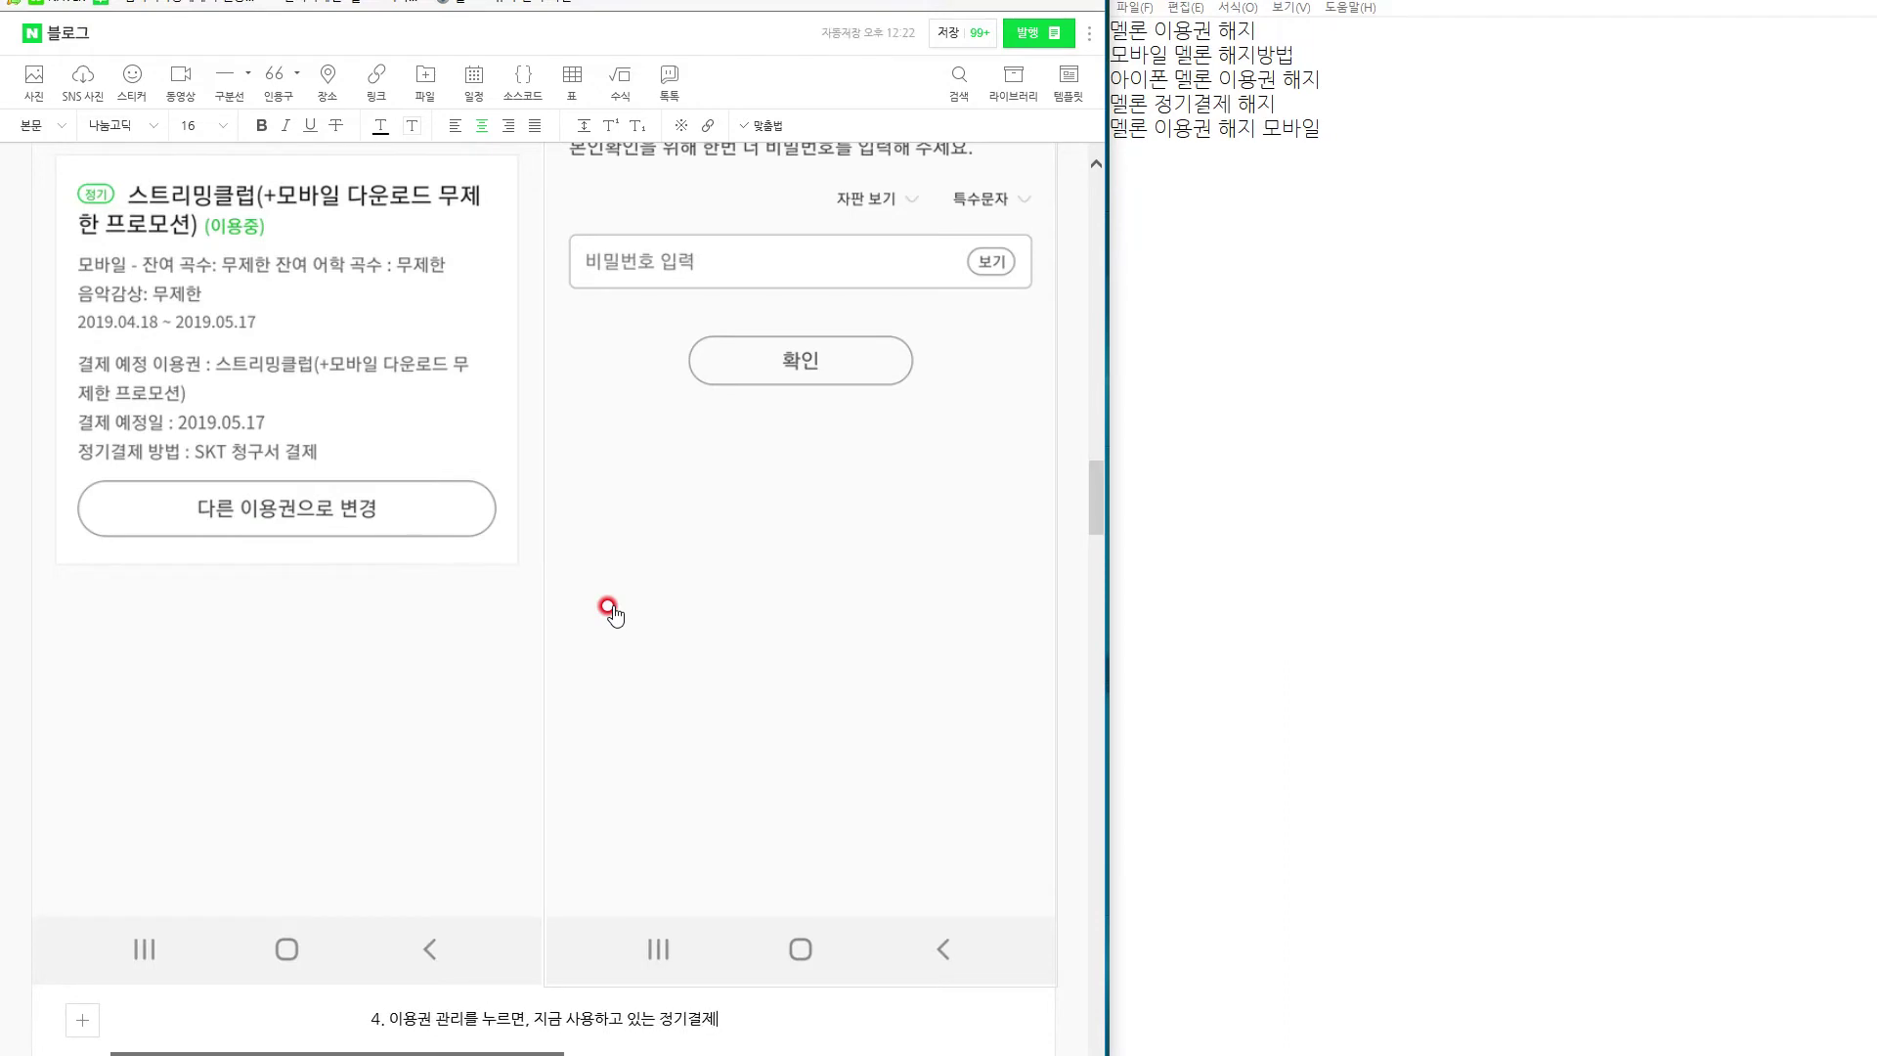
pyautogui.write('한 내역이나, ')
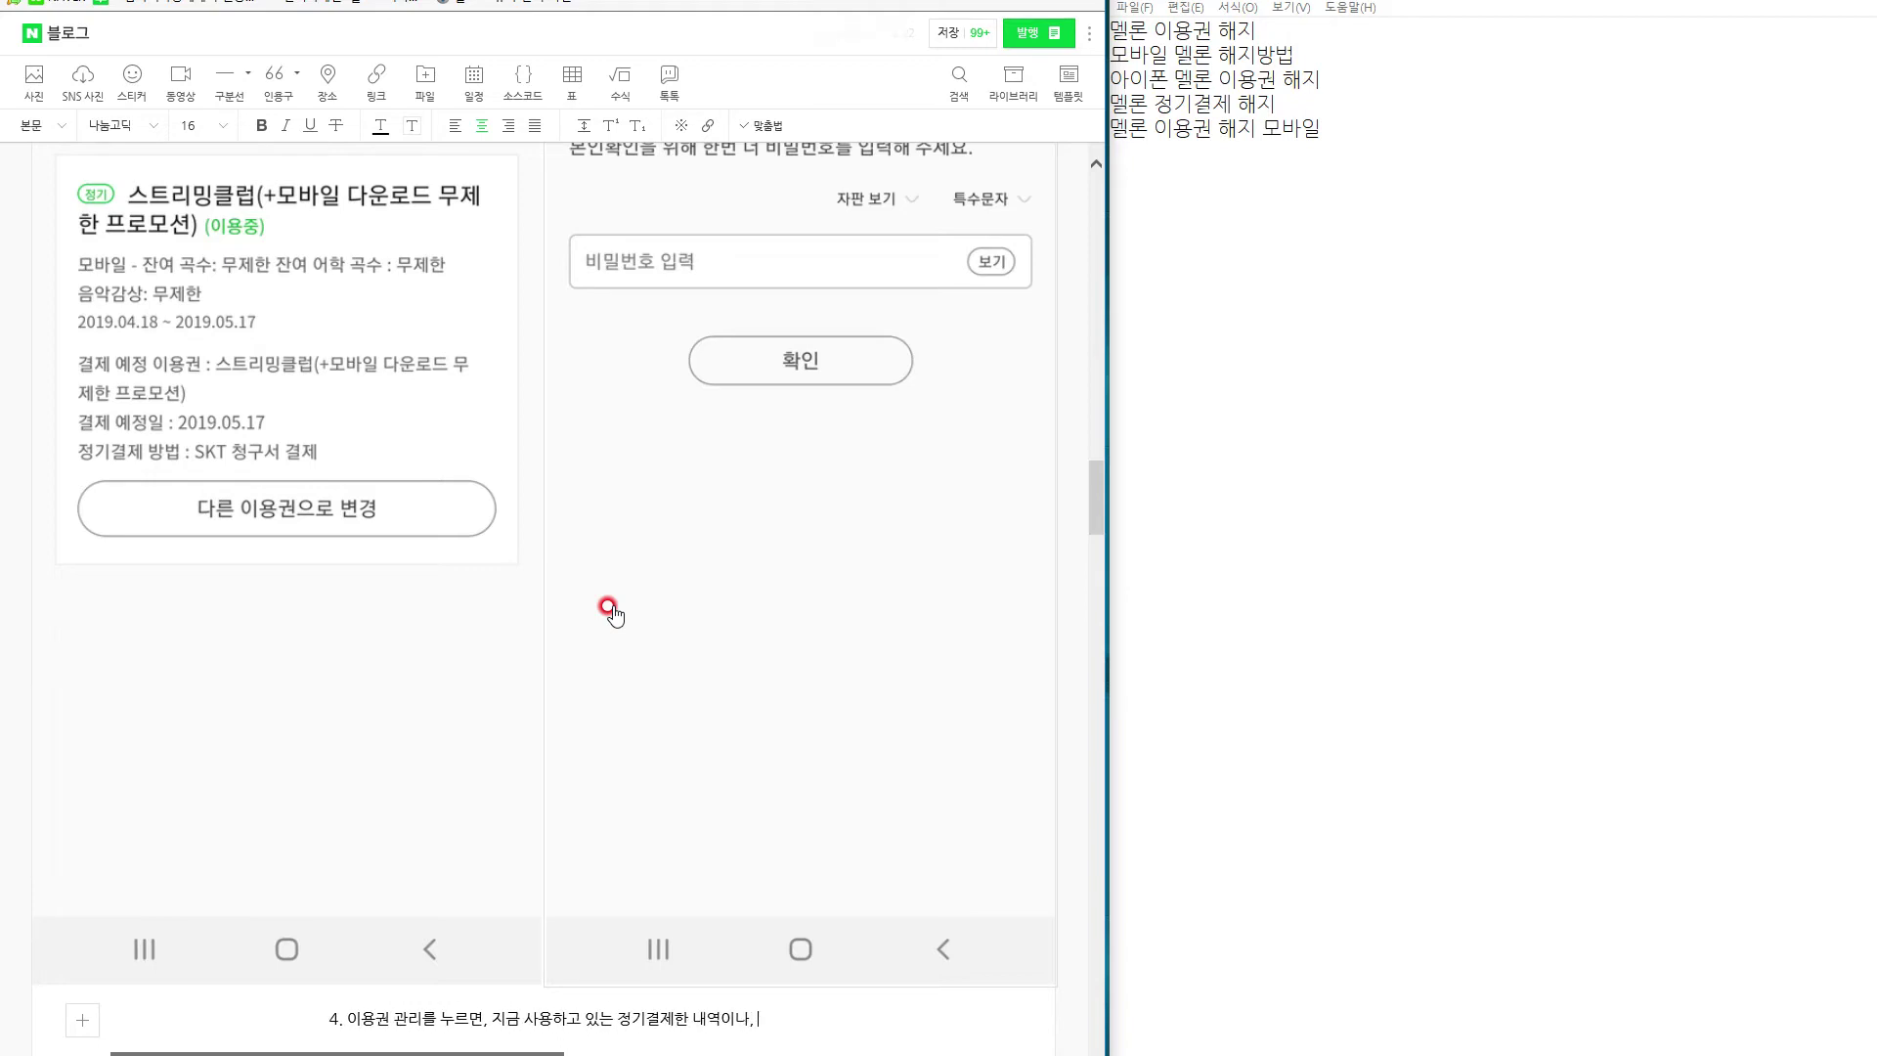
pyautogui.write('프레')
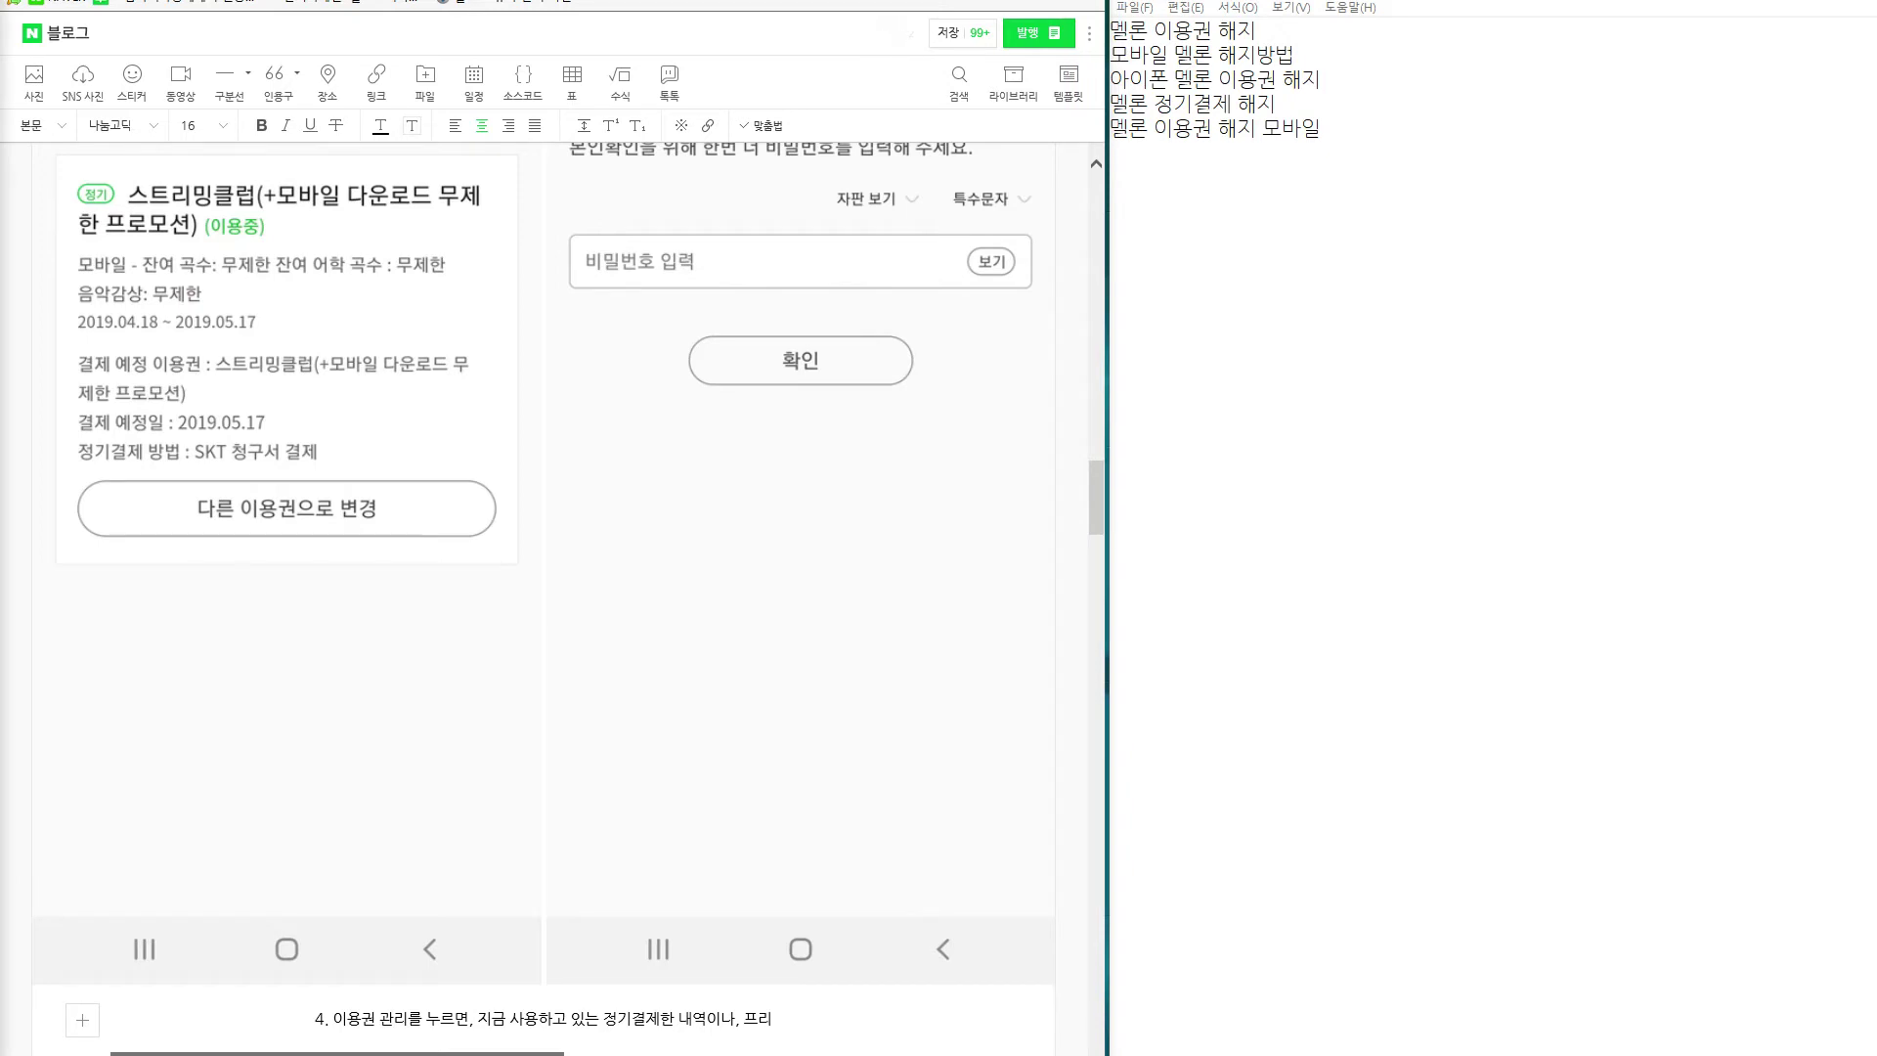
pyautogui.press('BackSpace')
pyautogui.write('리')
# Finish step 4's sentence about usage history and warn readers not to rush into changing passes.
pyautogui.scroll(-3, 579, 919)
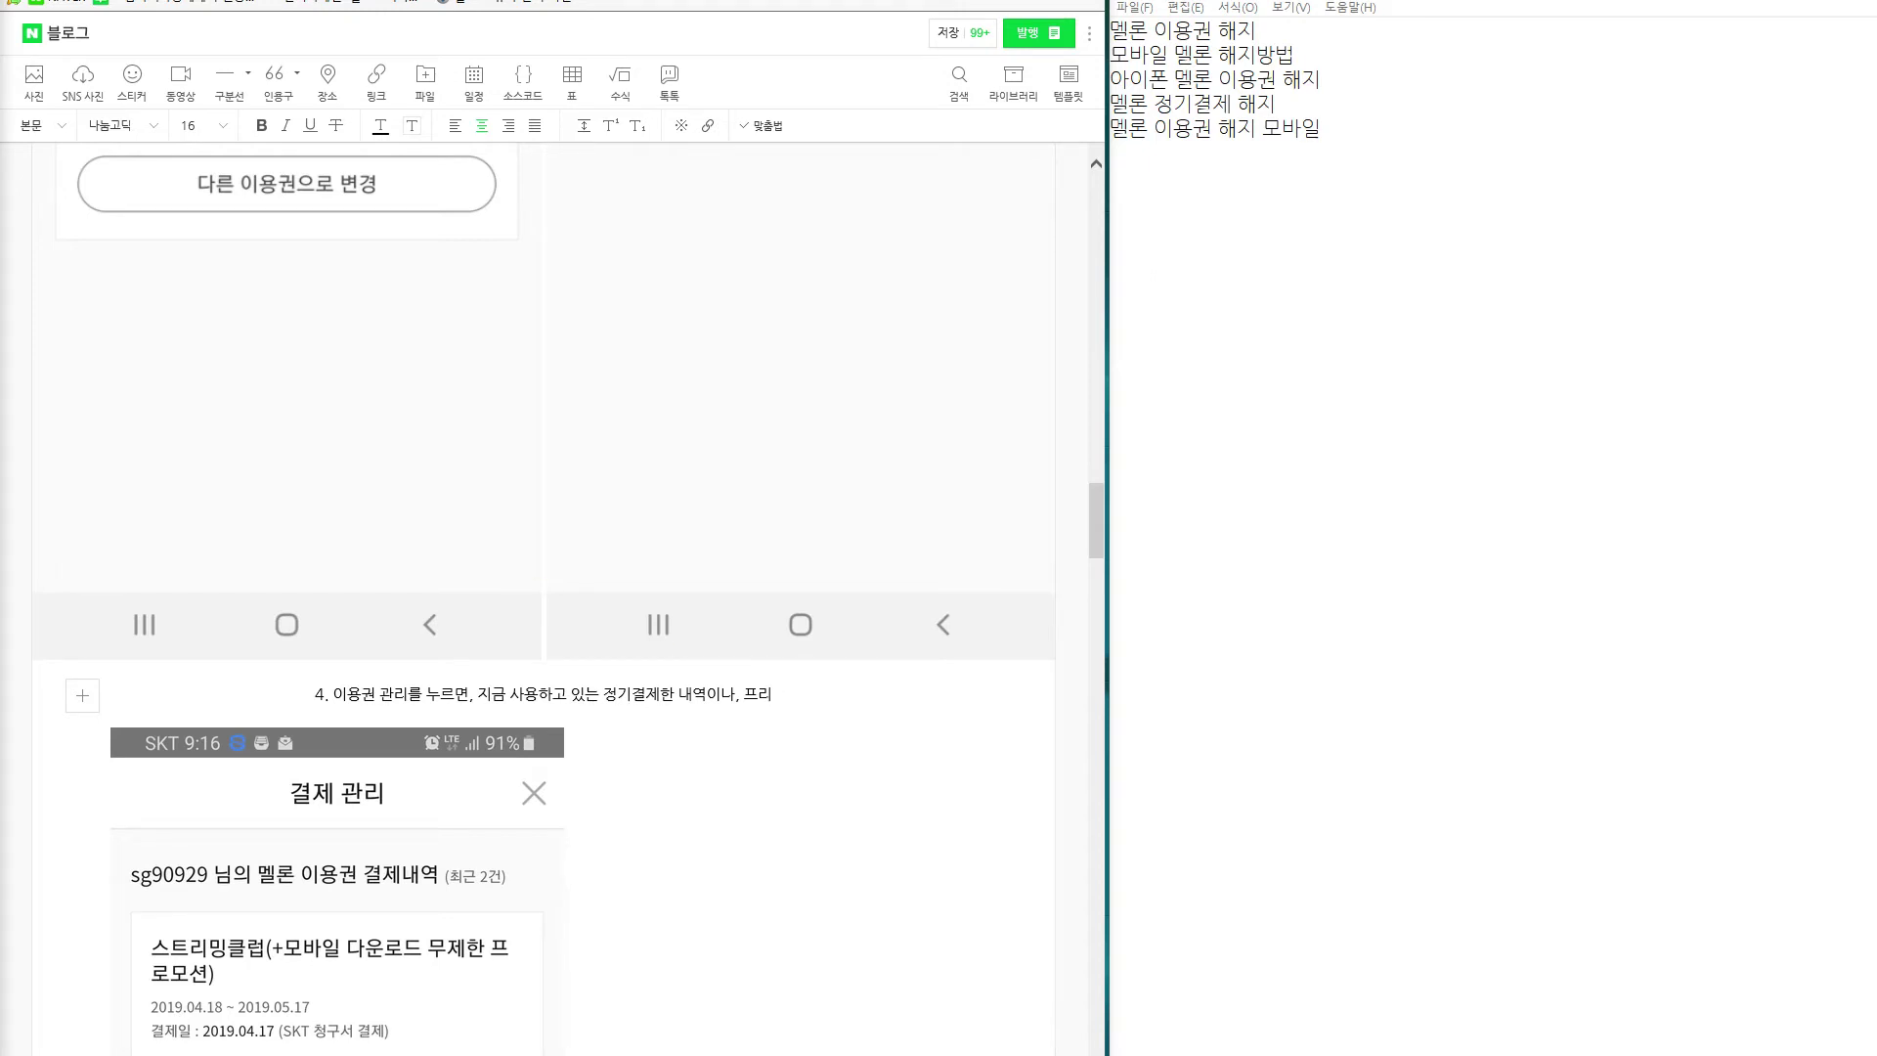
pyautogui.moveTo(782, 693); pyautogui.dragTo(708, 702)
pyautogui.write('이나 사용ㄴ내역이')
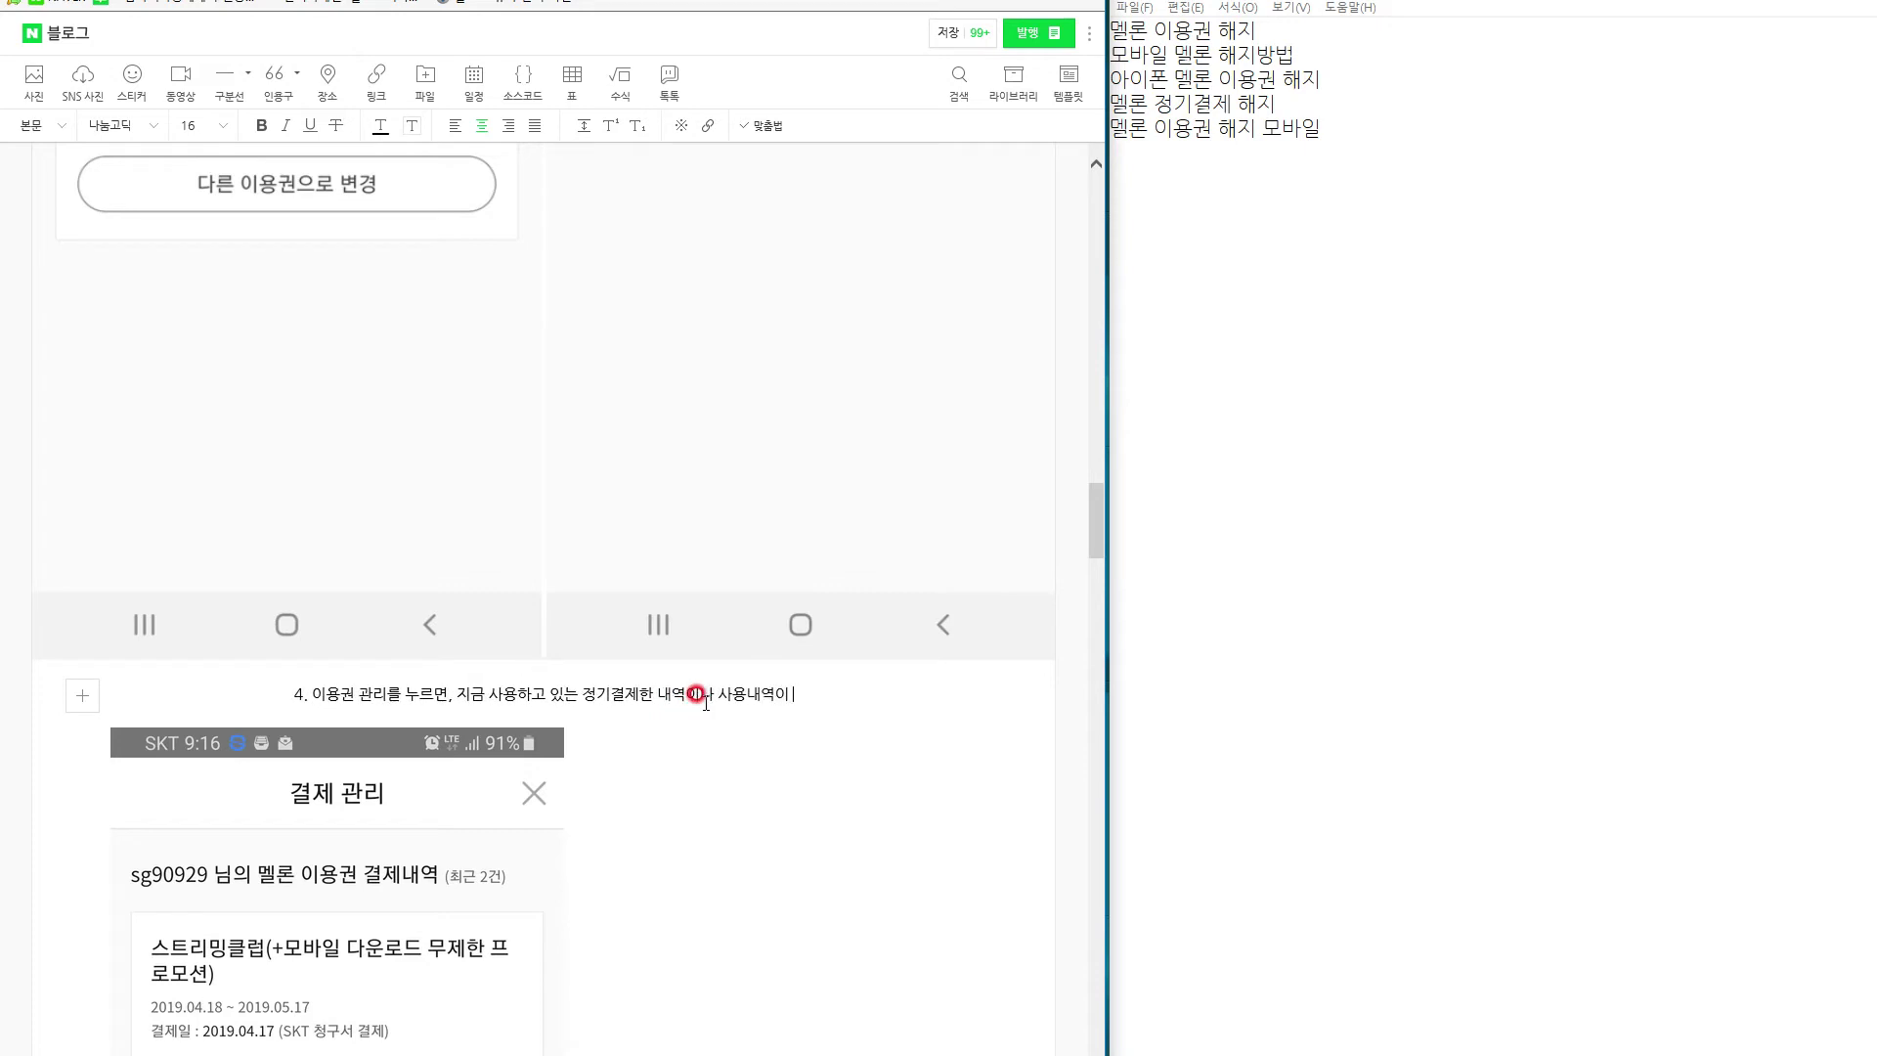
pyautogui.write(' 보일겁니다')
pyautogui.press('Return')
pyautogui.write('여기서 급하게 다른 이용권 변ㄱ')
pyautogui.press('BackSpace')
pyautogui.press('BackSpace')
pyautogui.press('BackSpace')
pyautogui.write('으로 변경을 누')
pyautogui.write('르지 마시고, ')
pyautogui.write('제일 상단에 보면 ')
pyautogui.write('아주 작은 아이콘 이')
pyautogui.write('ㅆ음 ㅡ_ㅡ')
pyautogui.press('Return')
# Reword the line to mention a small top menu, then add the line saying to click 결제 / 관리.
pyautogui.scroll(8, 704, 706)
pyautogui.scroll(-8, 700, 705)
pyautogui.click(729, 722)
pyautogui.press('BackSpace')
pyautogui.press('BackSpace')
pyautogui.press('BackSpace')
pyautogui.click(729, 721)
pyautogui.moveTo(701, 711); pyautogui.dragTo(870, 711)
pyautogui.press('BackSpace')
pyautogui.write('작은 메뉴로')
pyautogui.press('Return')
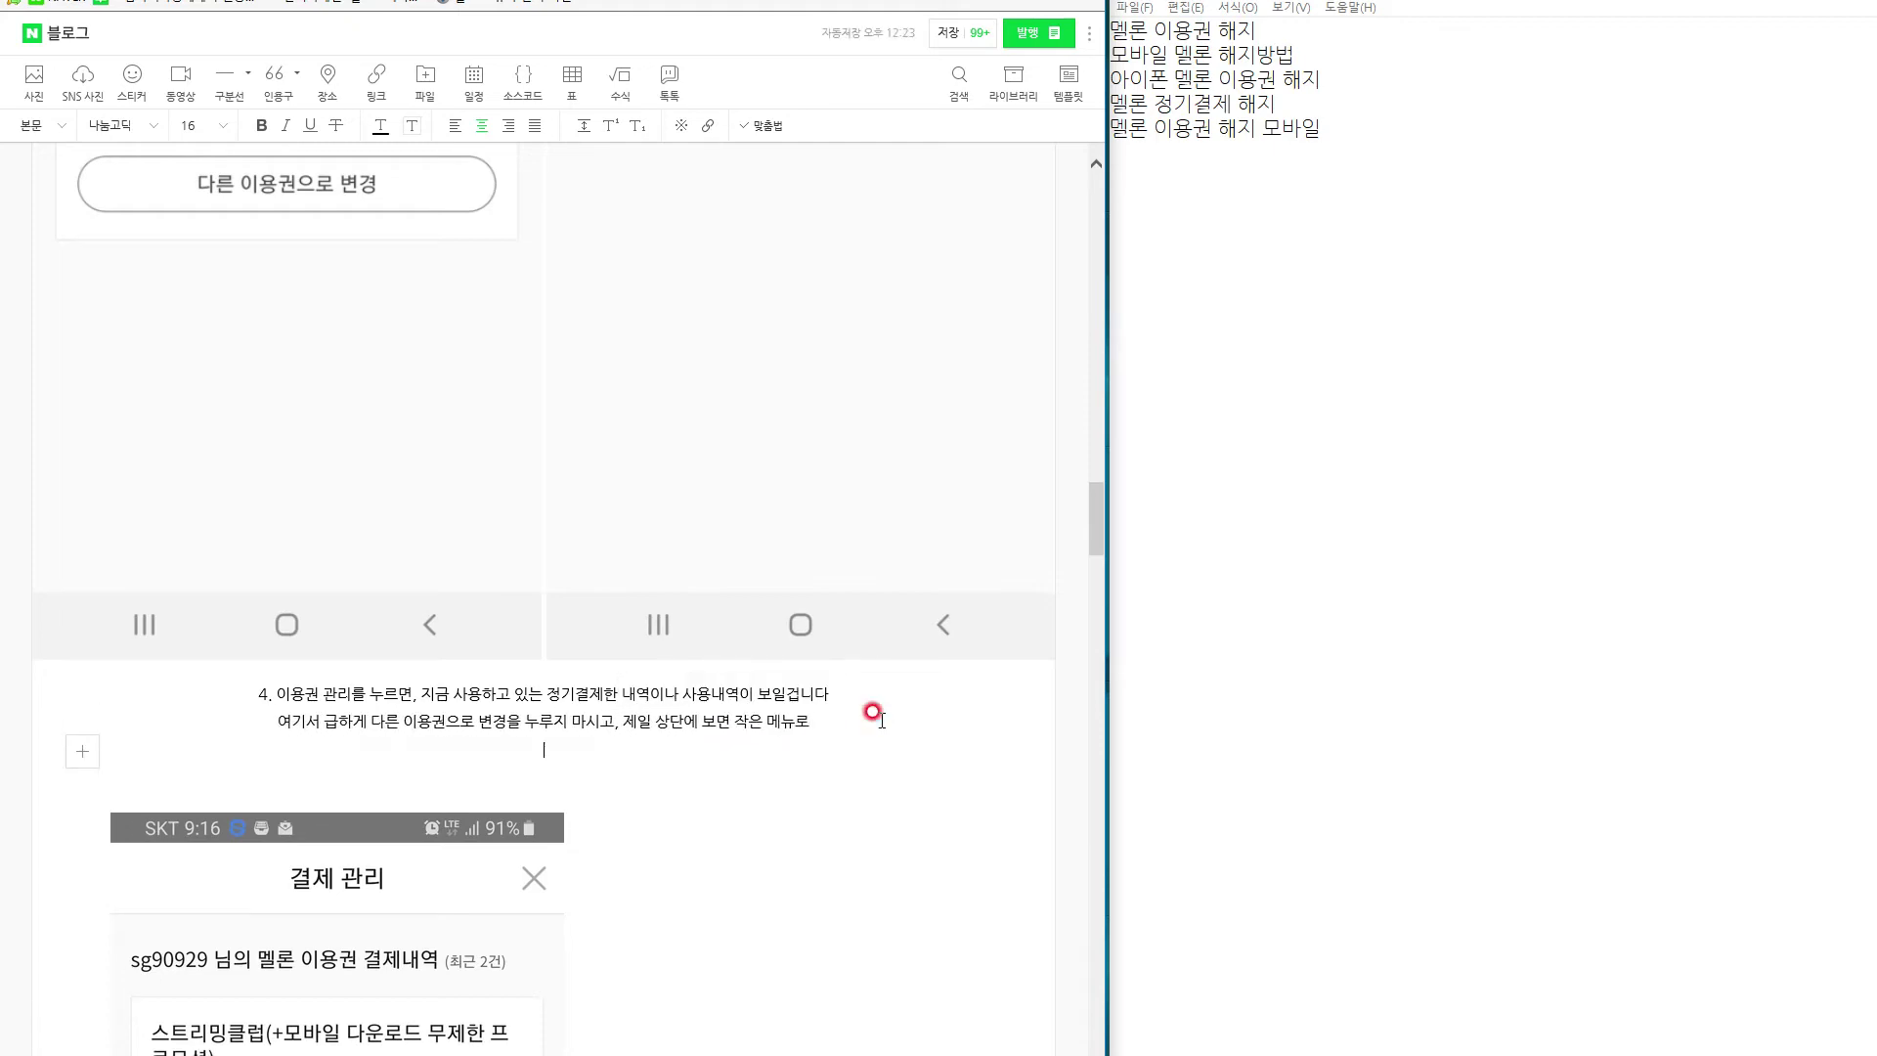
pyautogui.scroll(10, 873, 711)
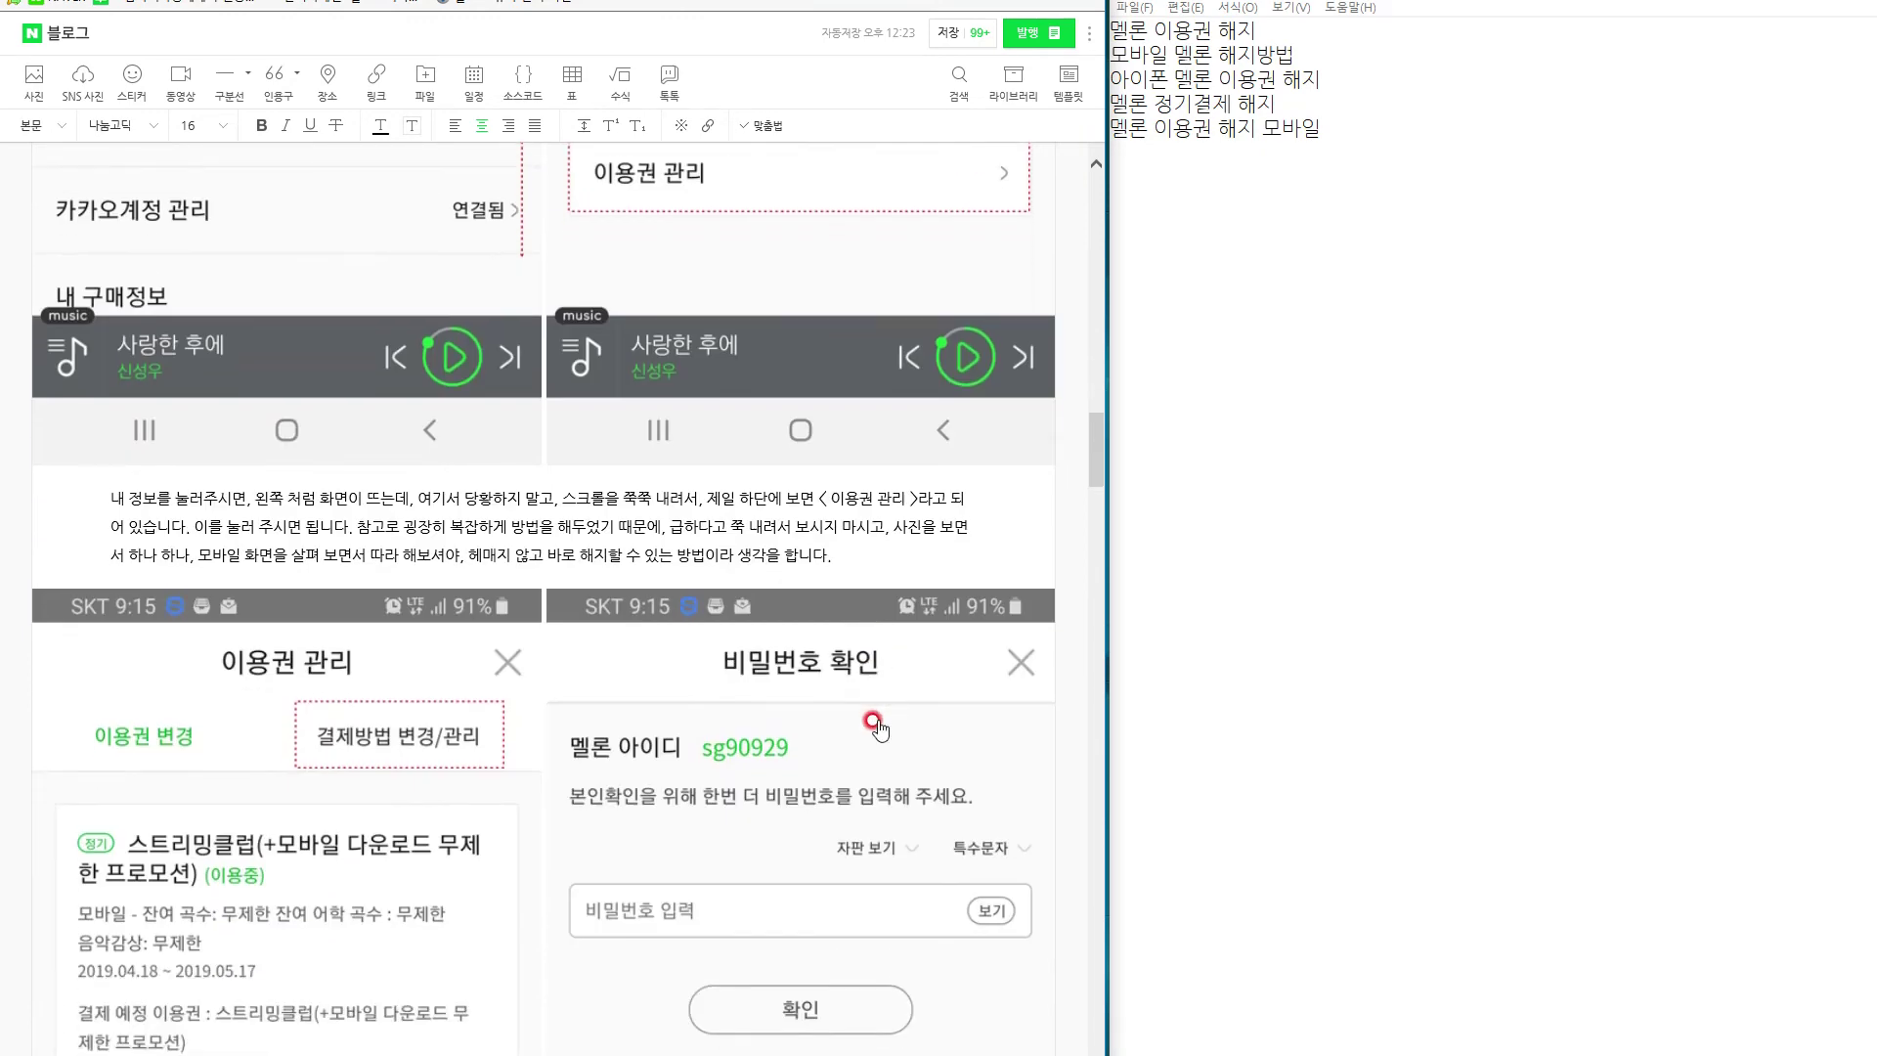
pyautogui.scroll(-4, 873, 723)
pyautogui.write('결제')
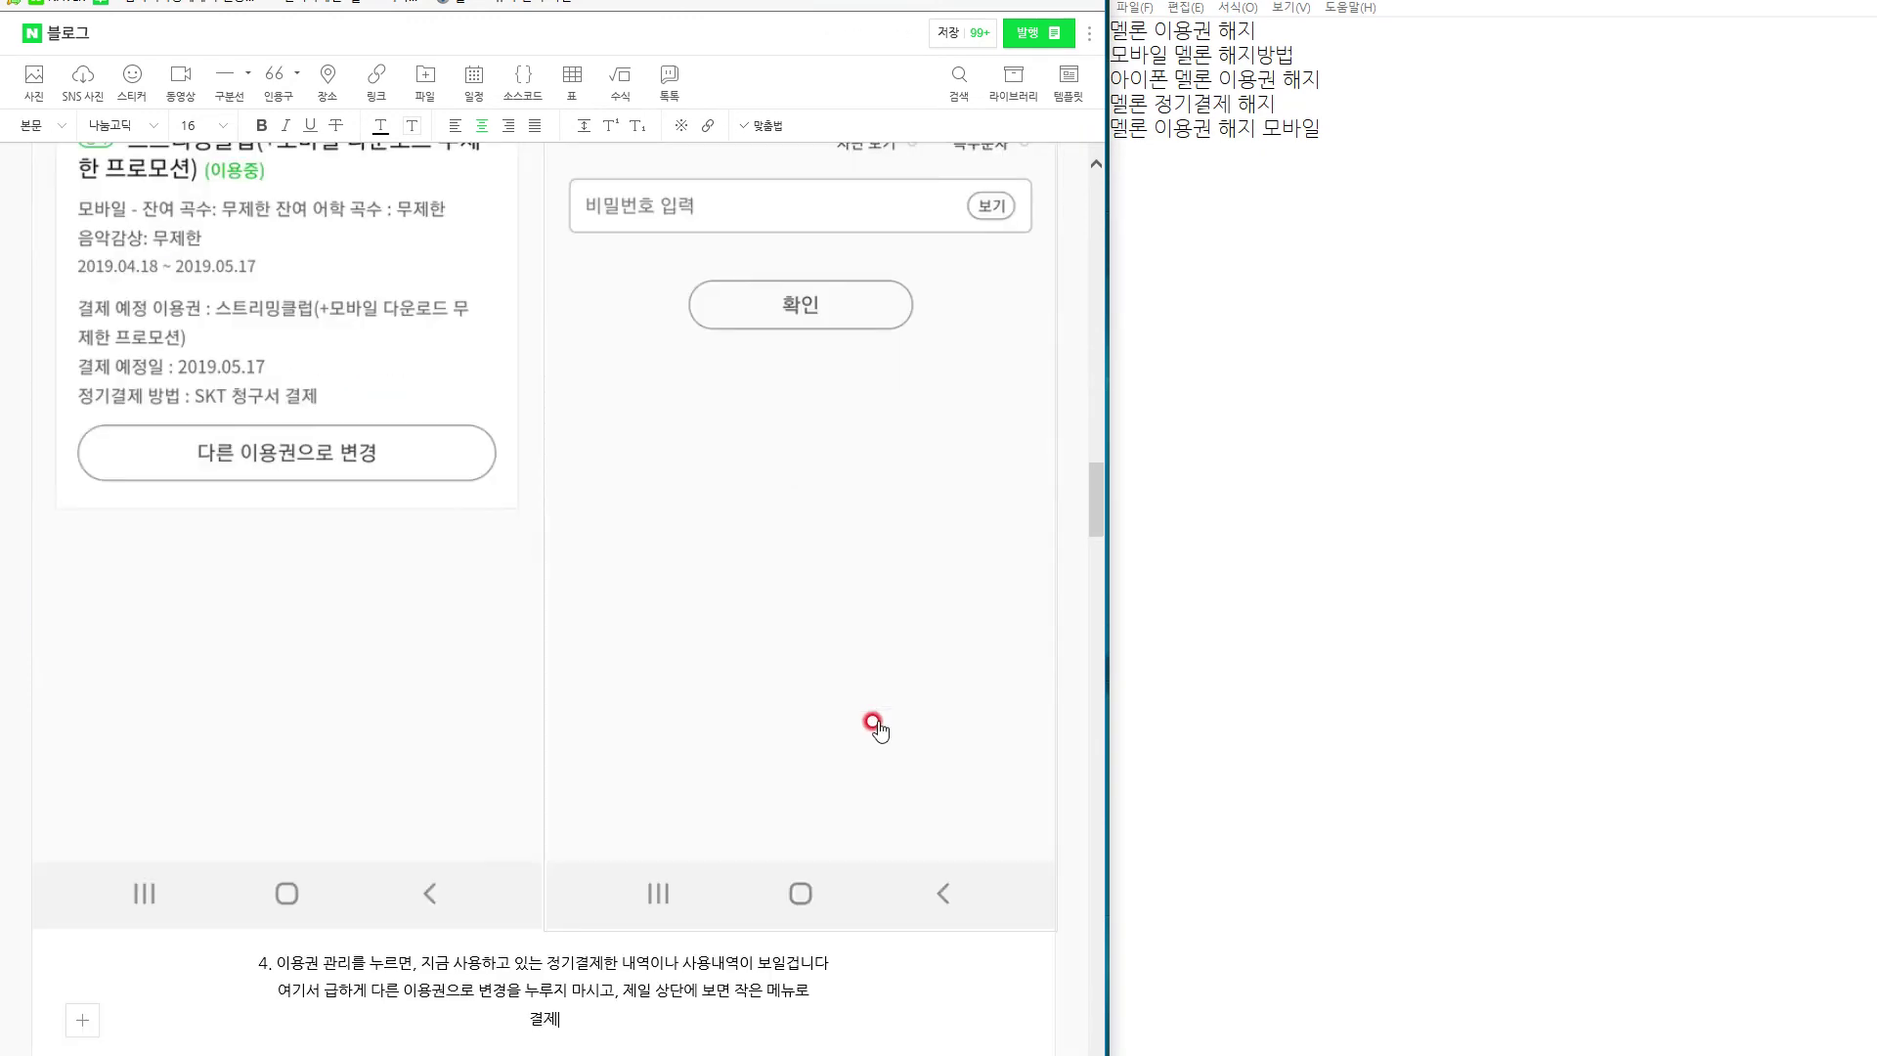
pyautogui.scroll(7, 873, 723)
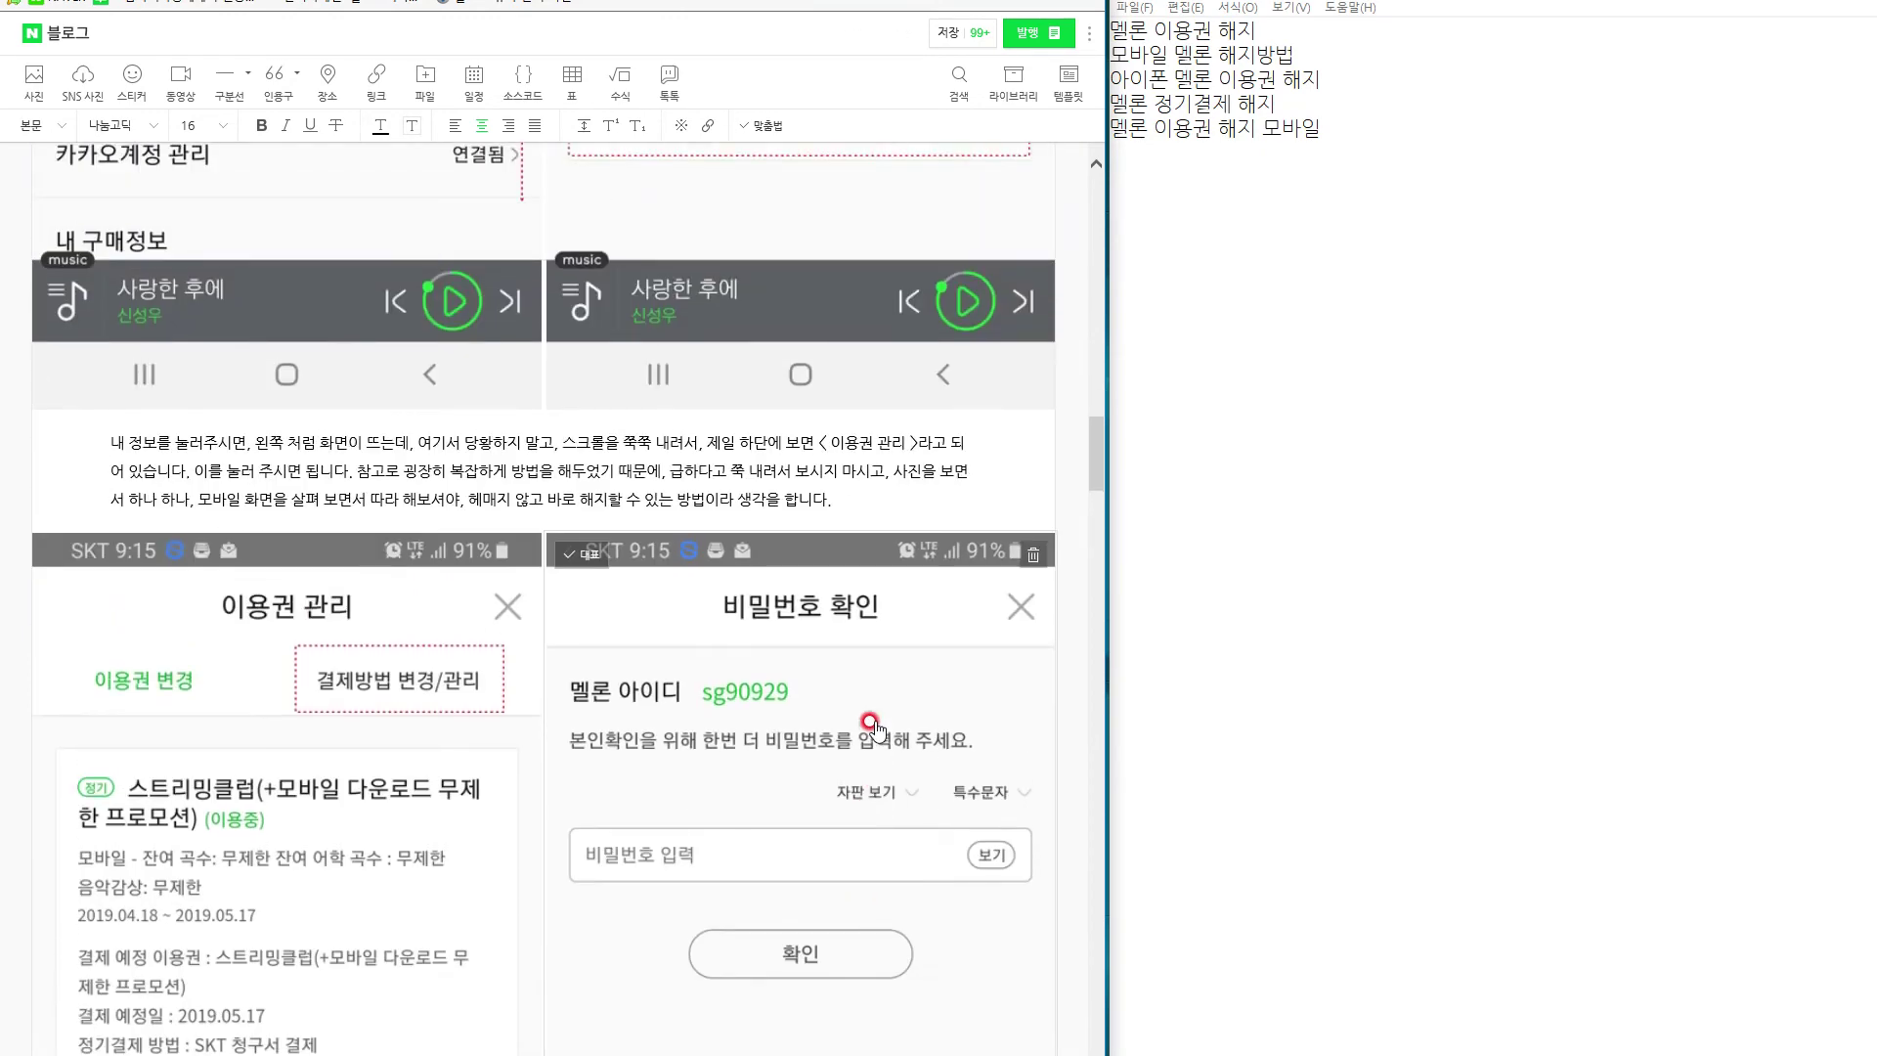
pyautogui.scroll(-7, 873, 727)
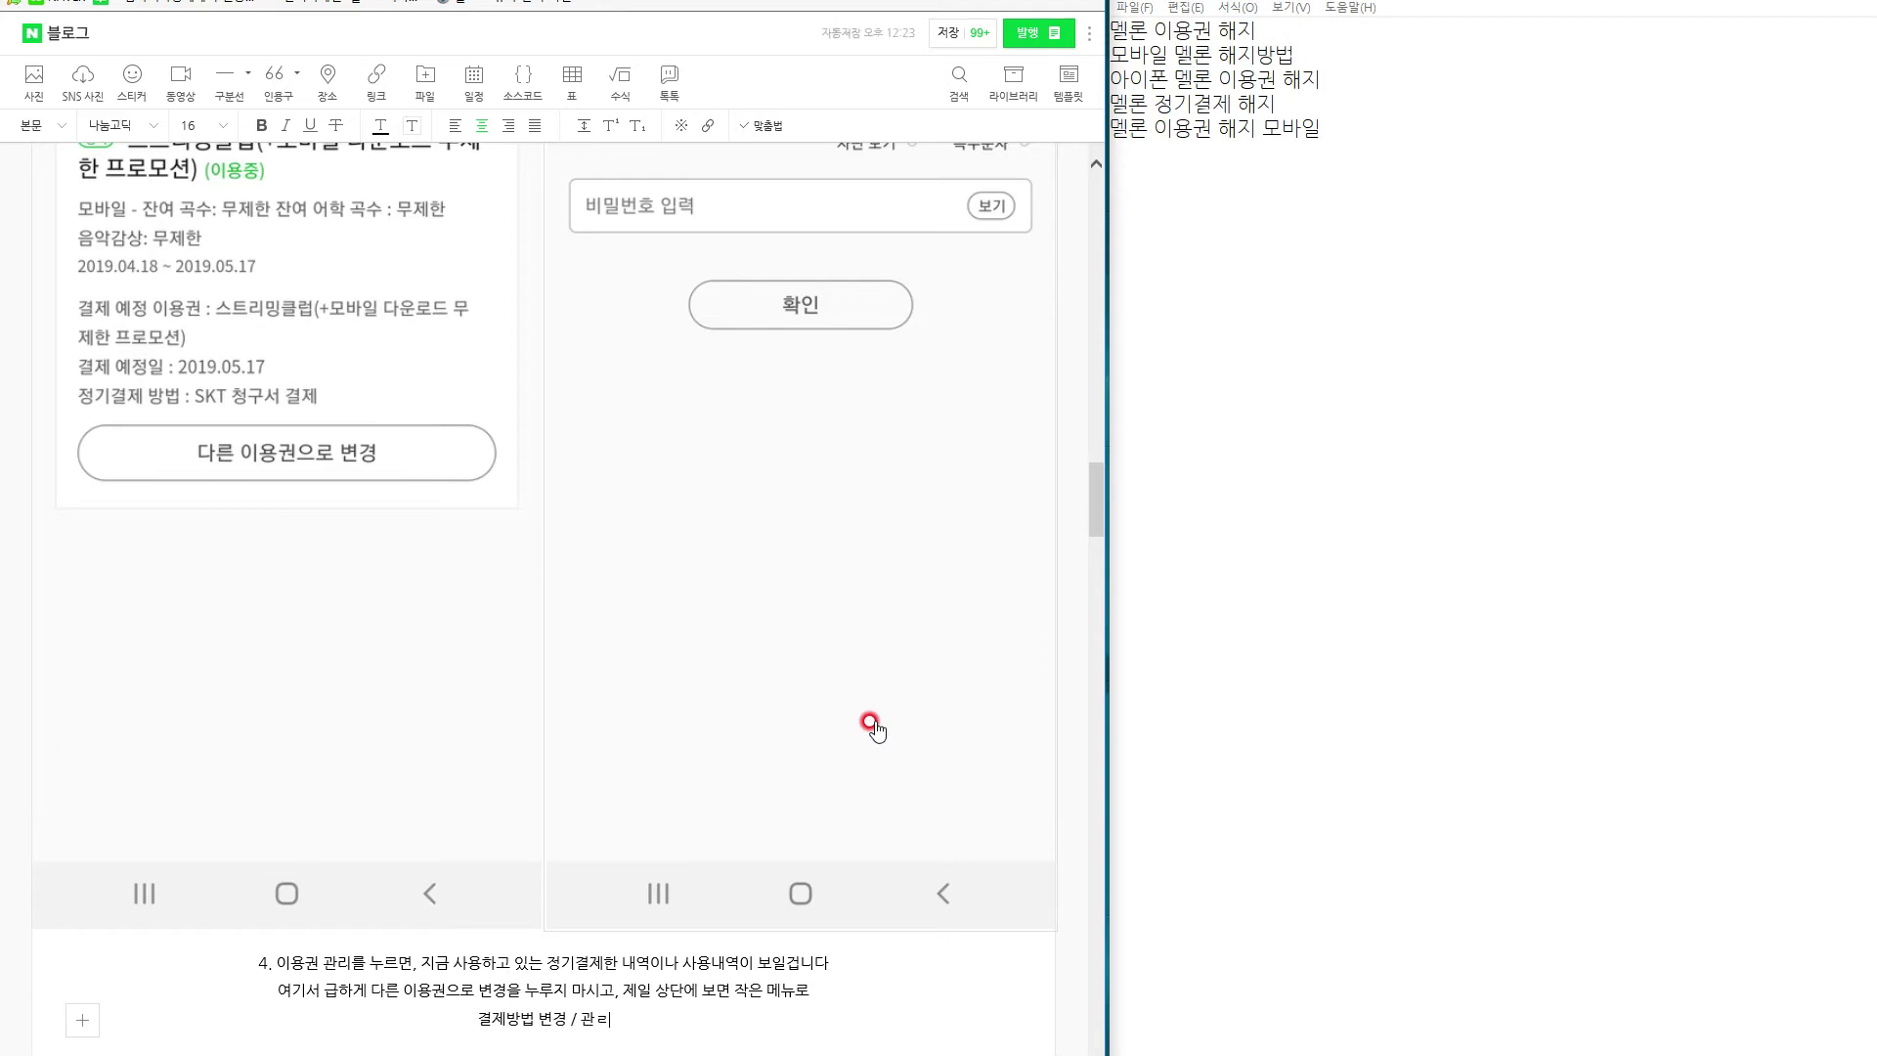
pyautogui.write('/ 관리 라고 되어 있')
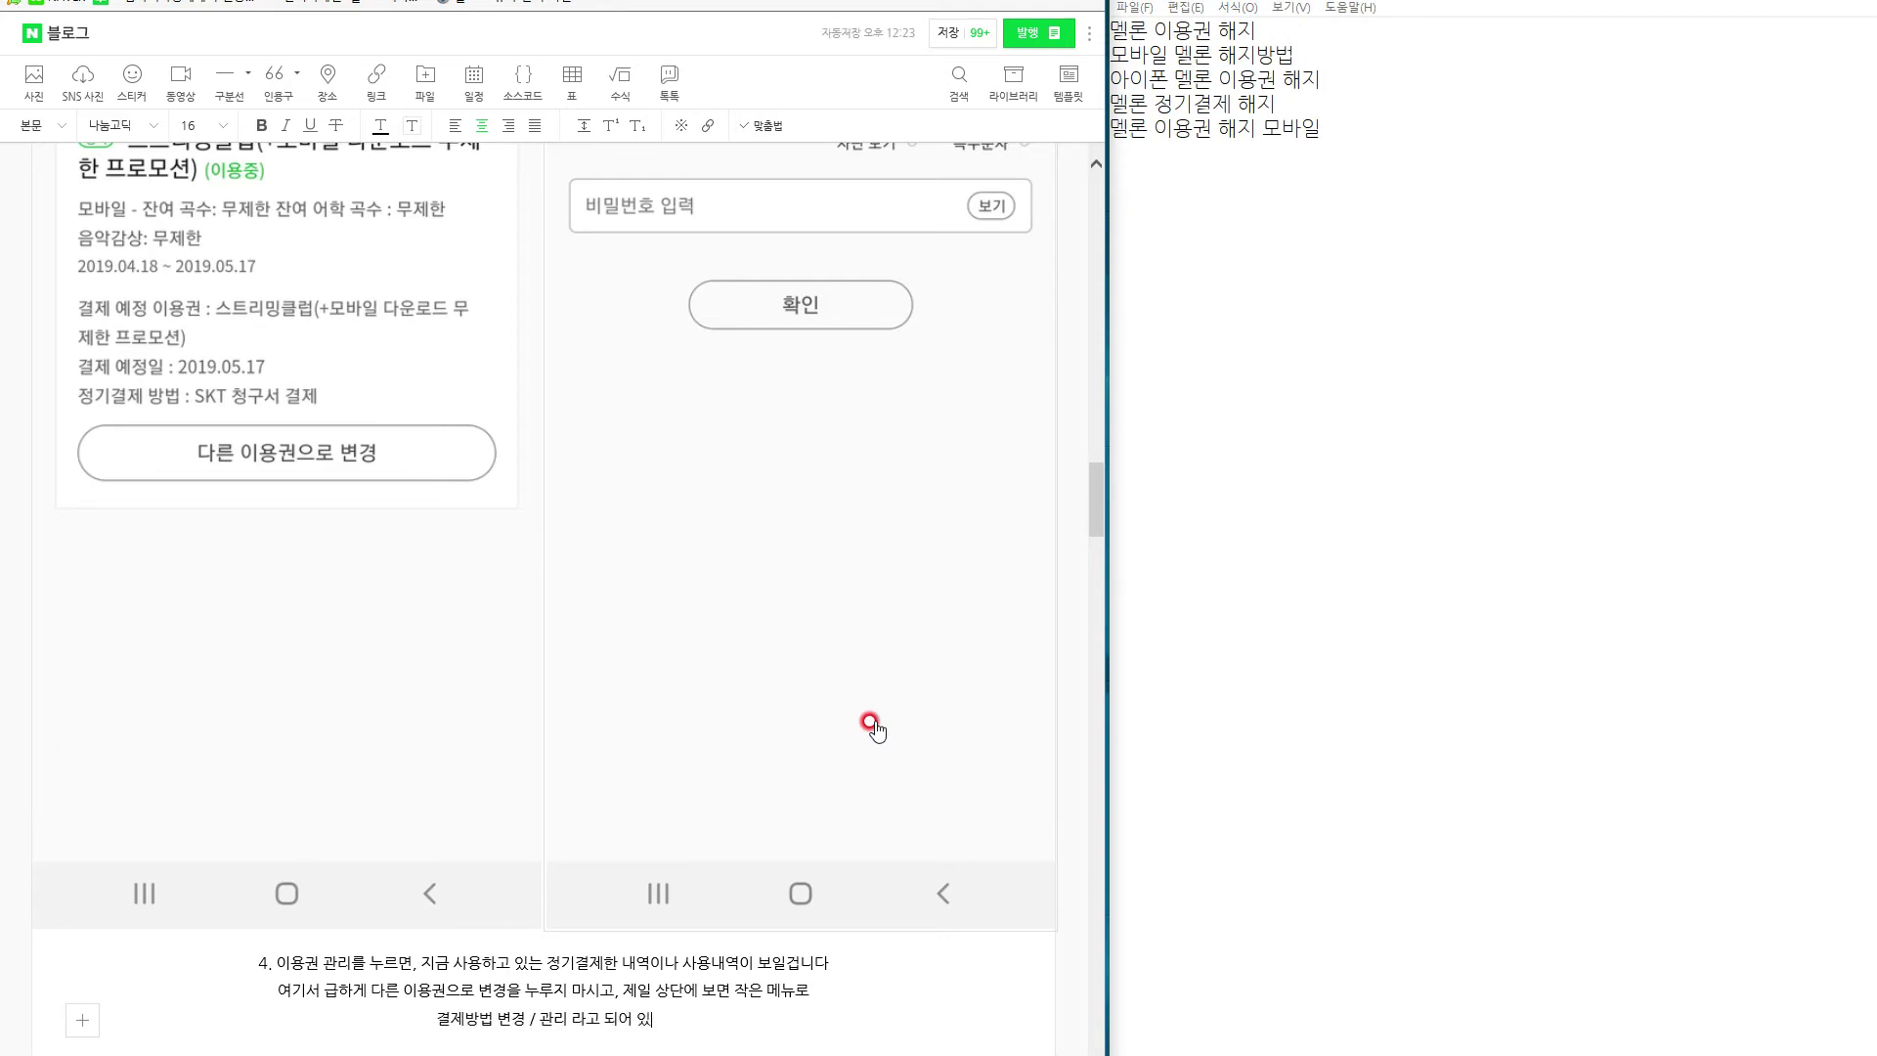
pyautogui.write('습니다. 에를 클릭을')
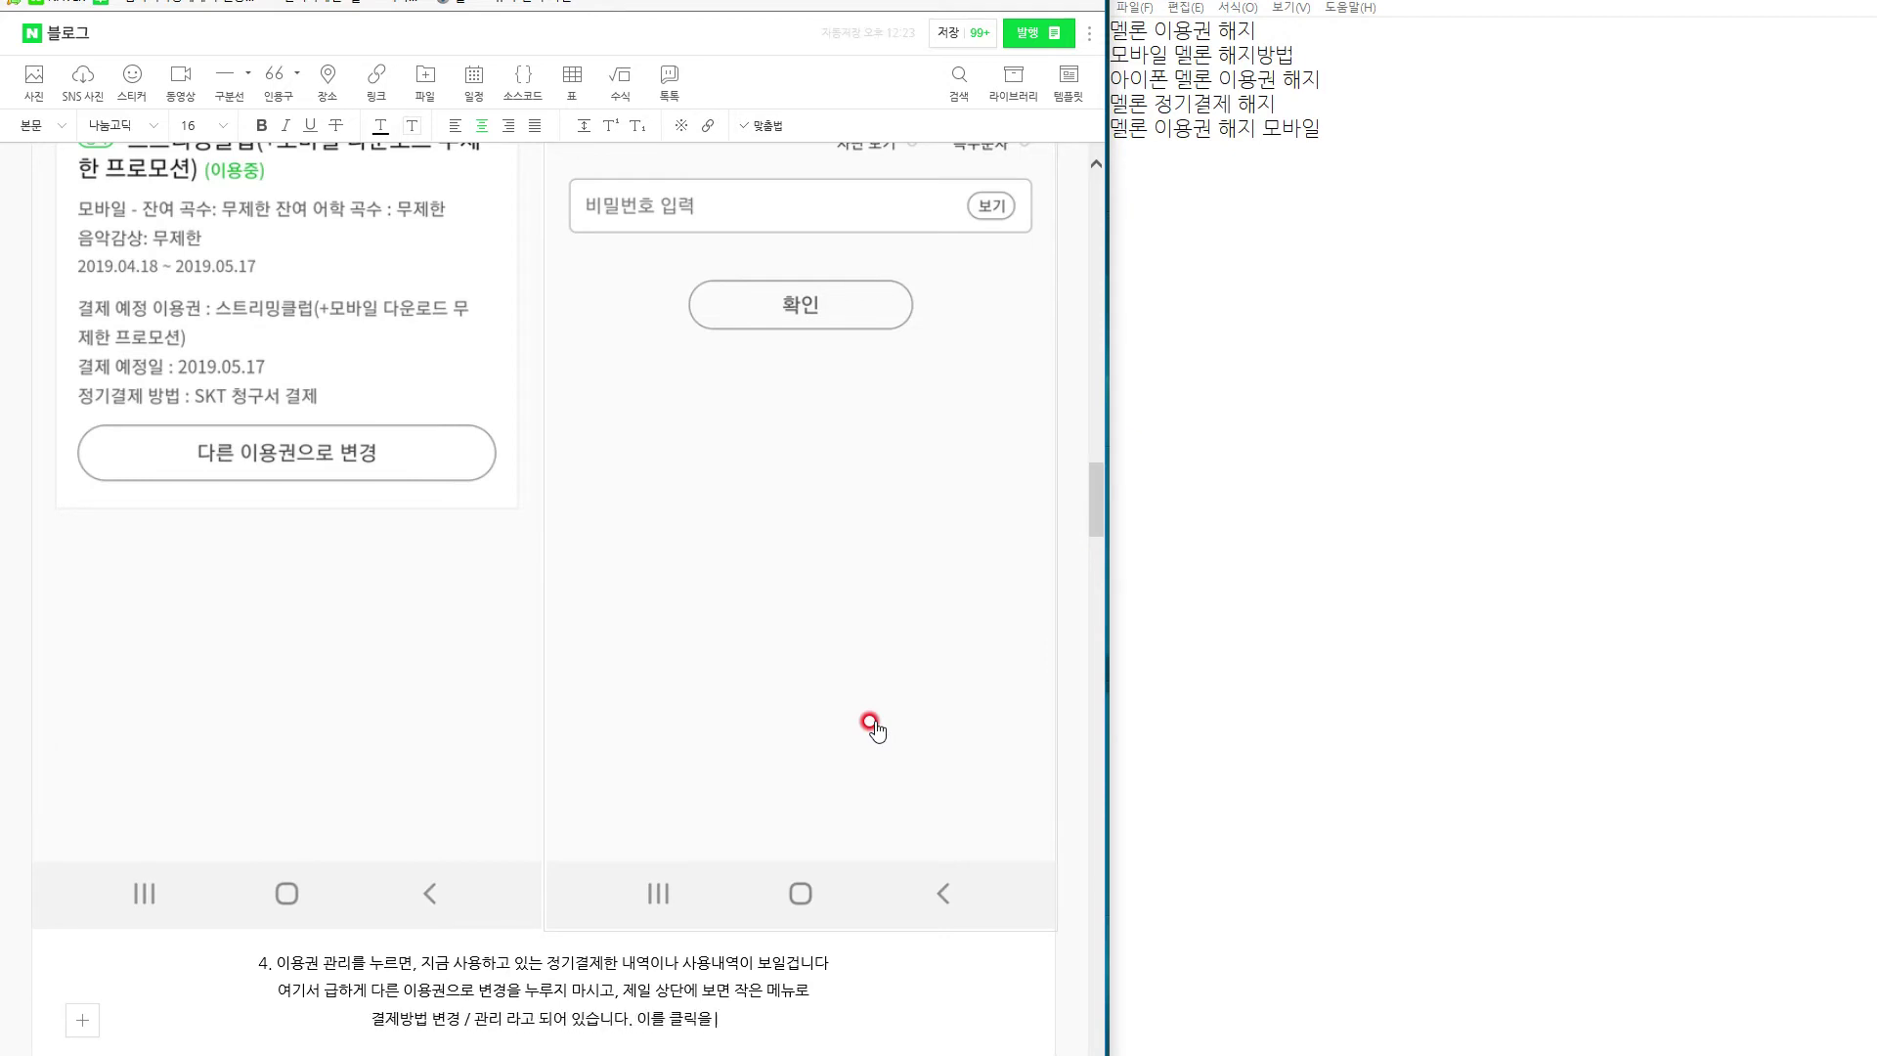
pyautogui.write(' 해주시면 됩니다.')
# Add step 5 telling readers to simply enter their password again.
pyautogui.press('Return')
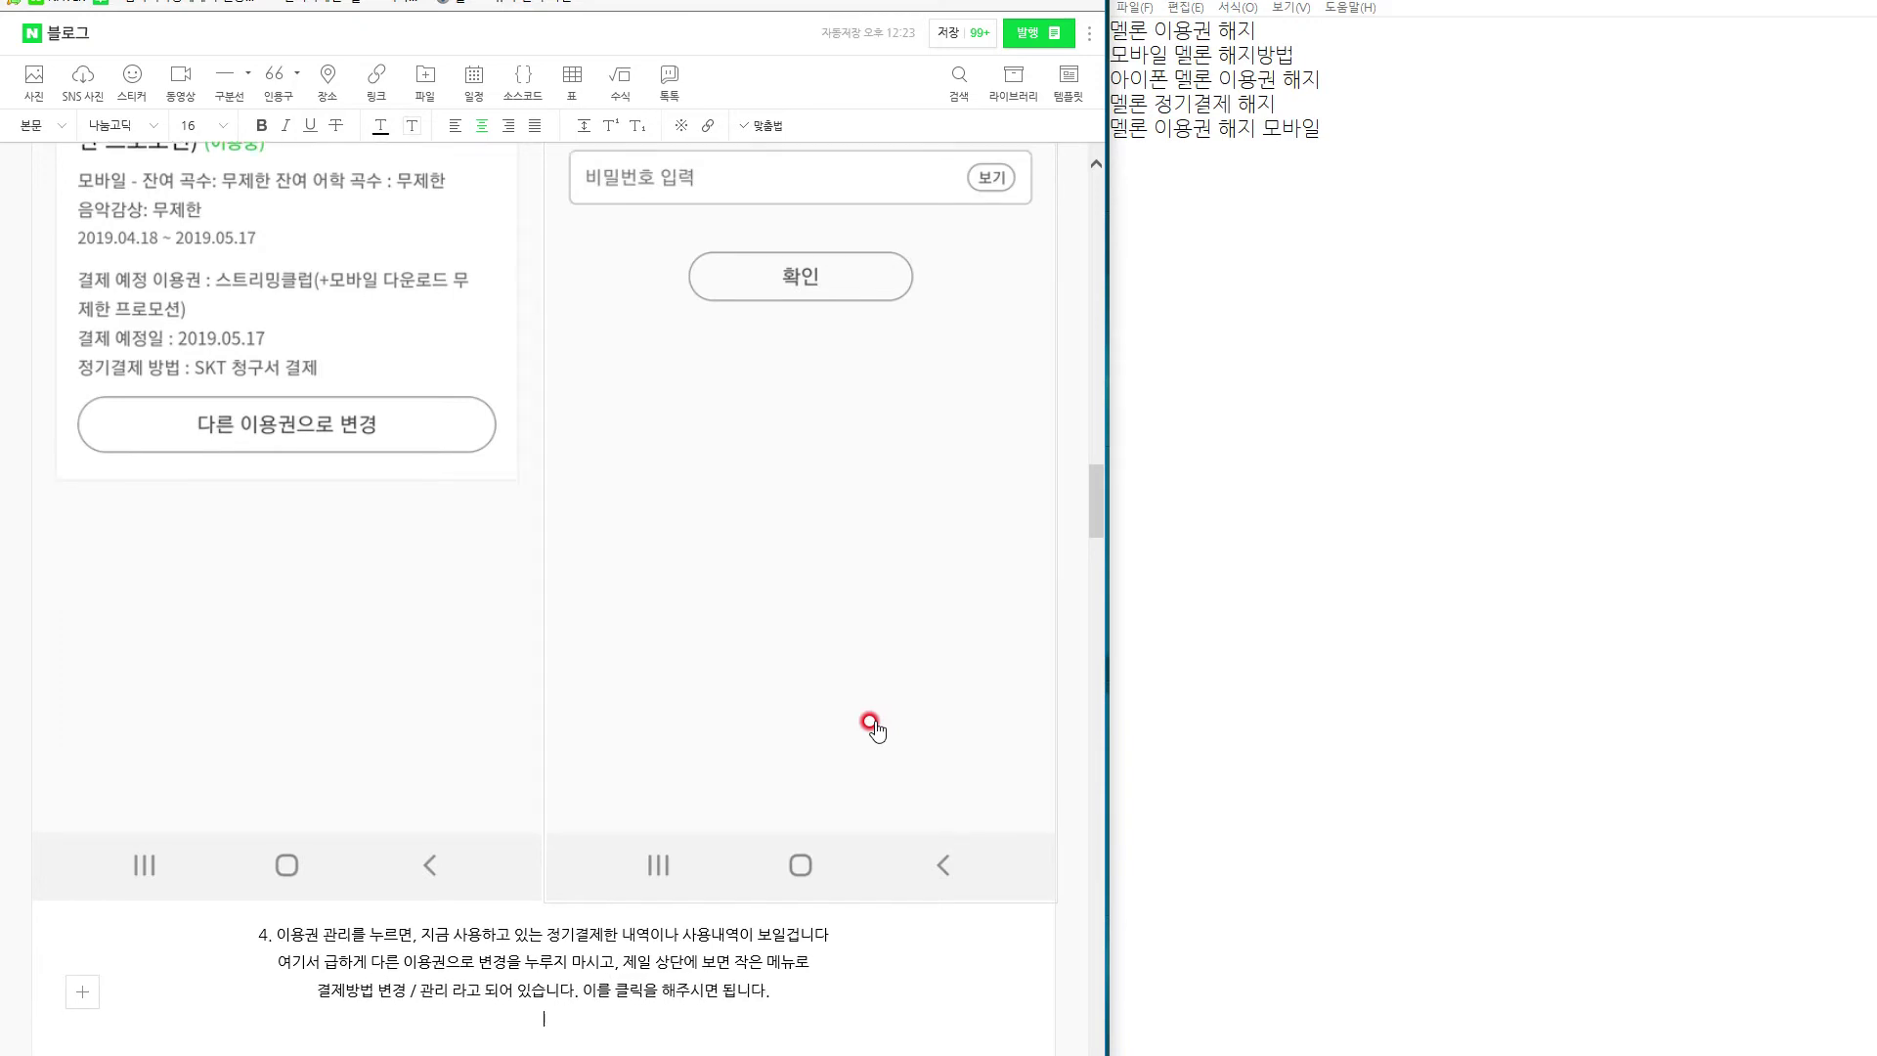
pyautogui.write('5.')
pyautogui.write(' 그러면 간단')
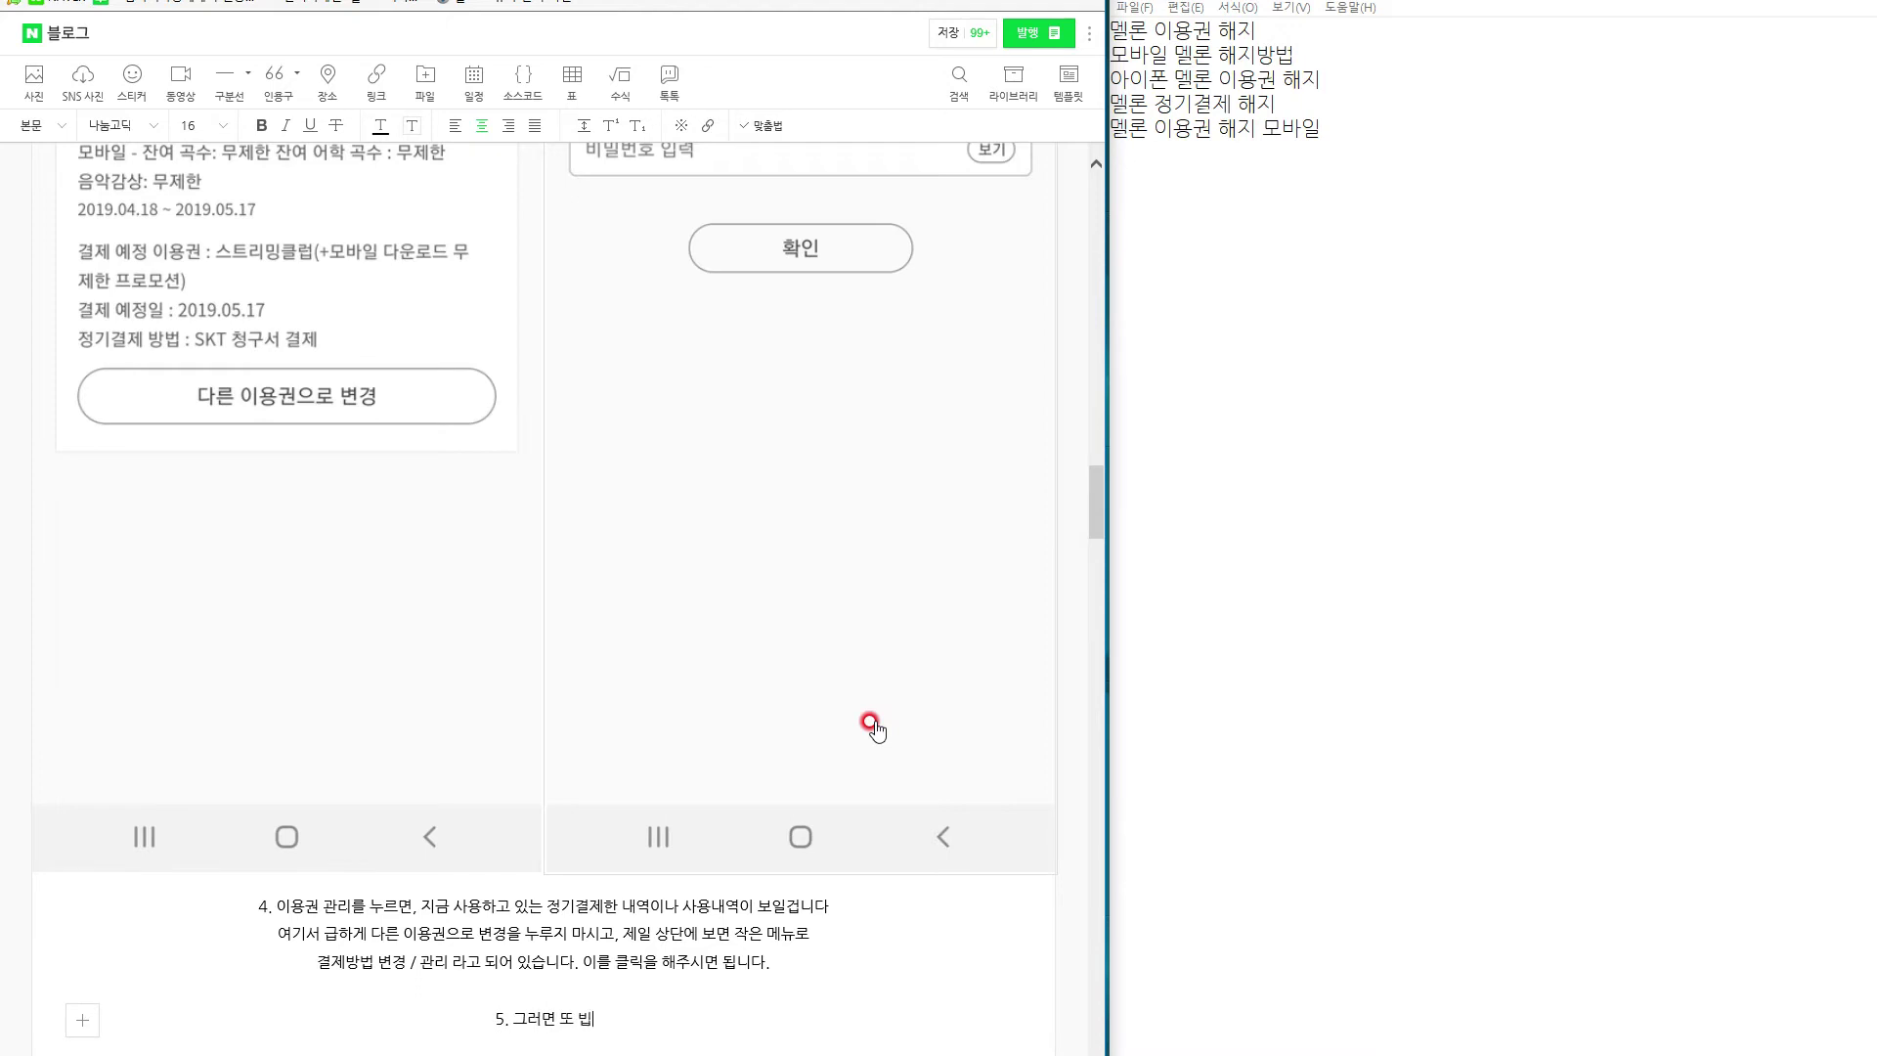
pyautogui.press('BackSpace')
pyautogui.write('라고 하는데 ㅡ.ㅡ 일대')
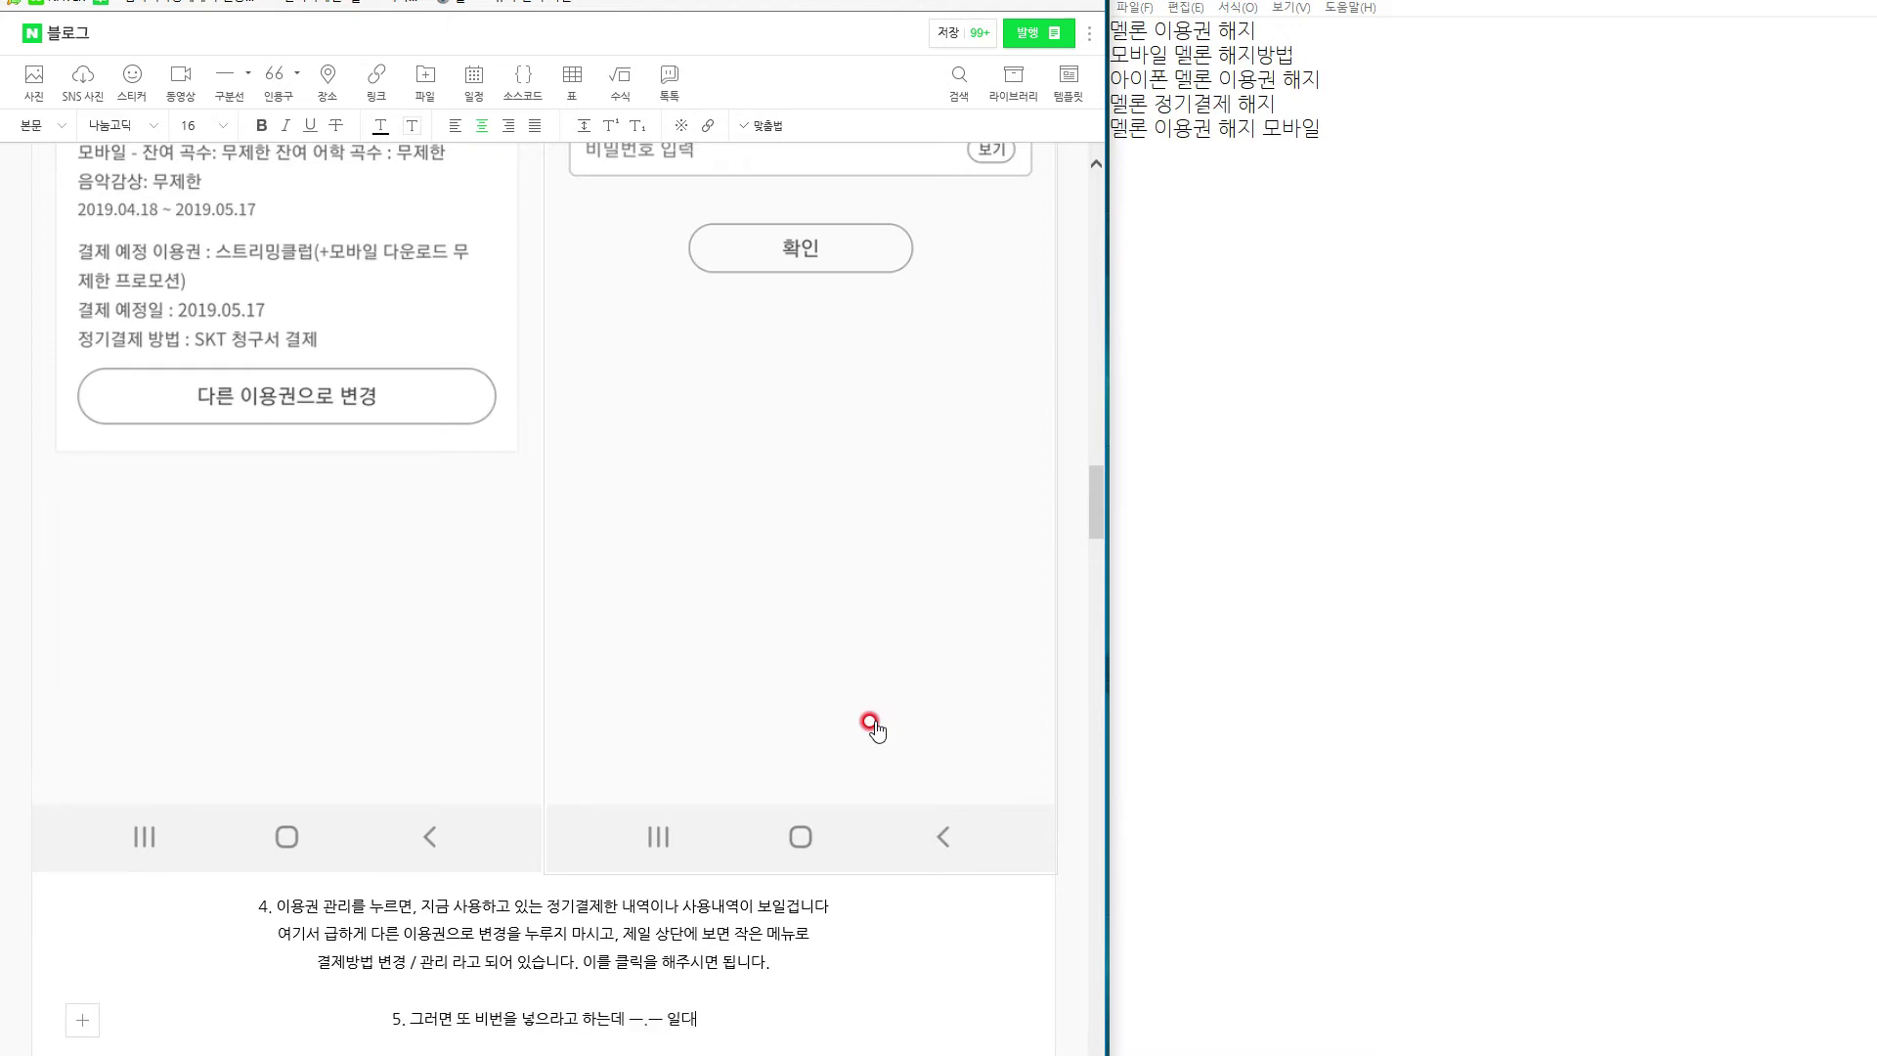
pyautogui.press('BackSpace')
pyautogui.write('단 넣어주시면 됩')
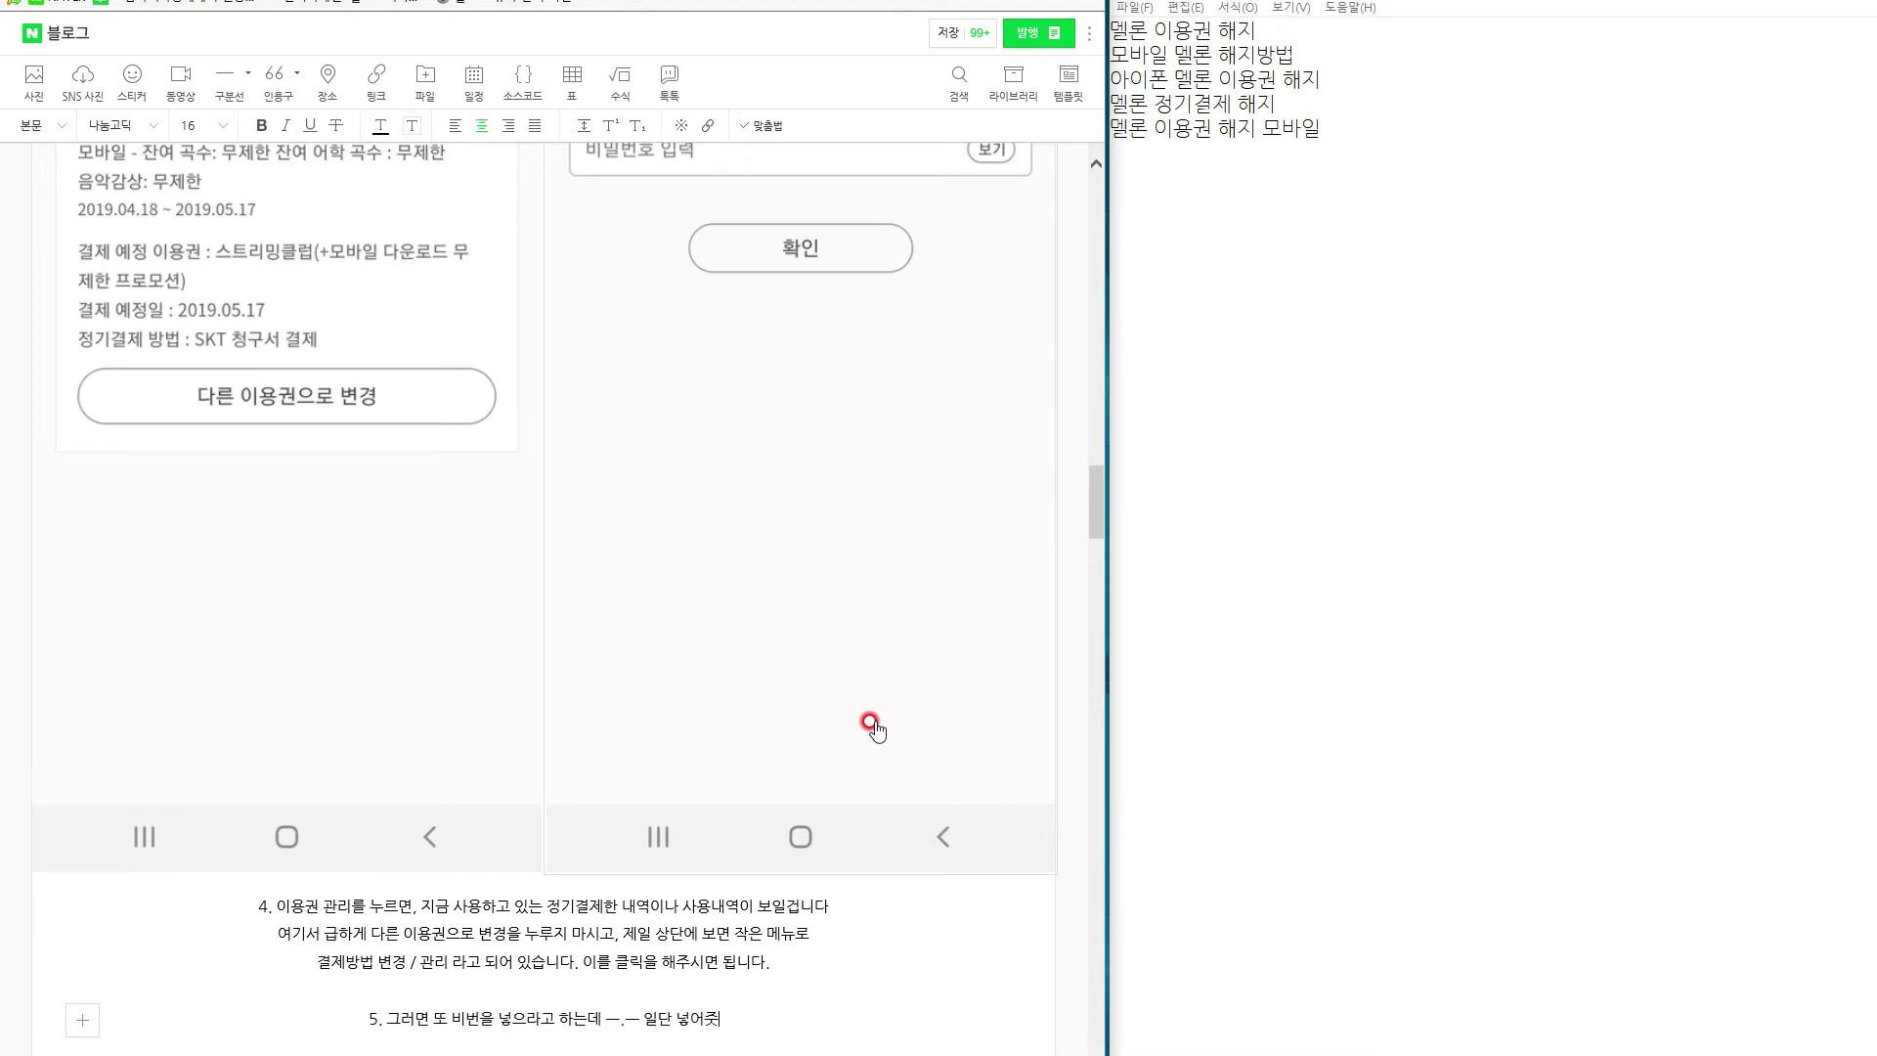
pyautogui.write('니다.')
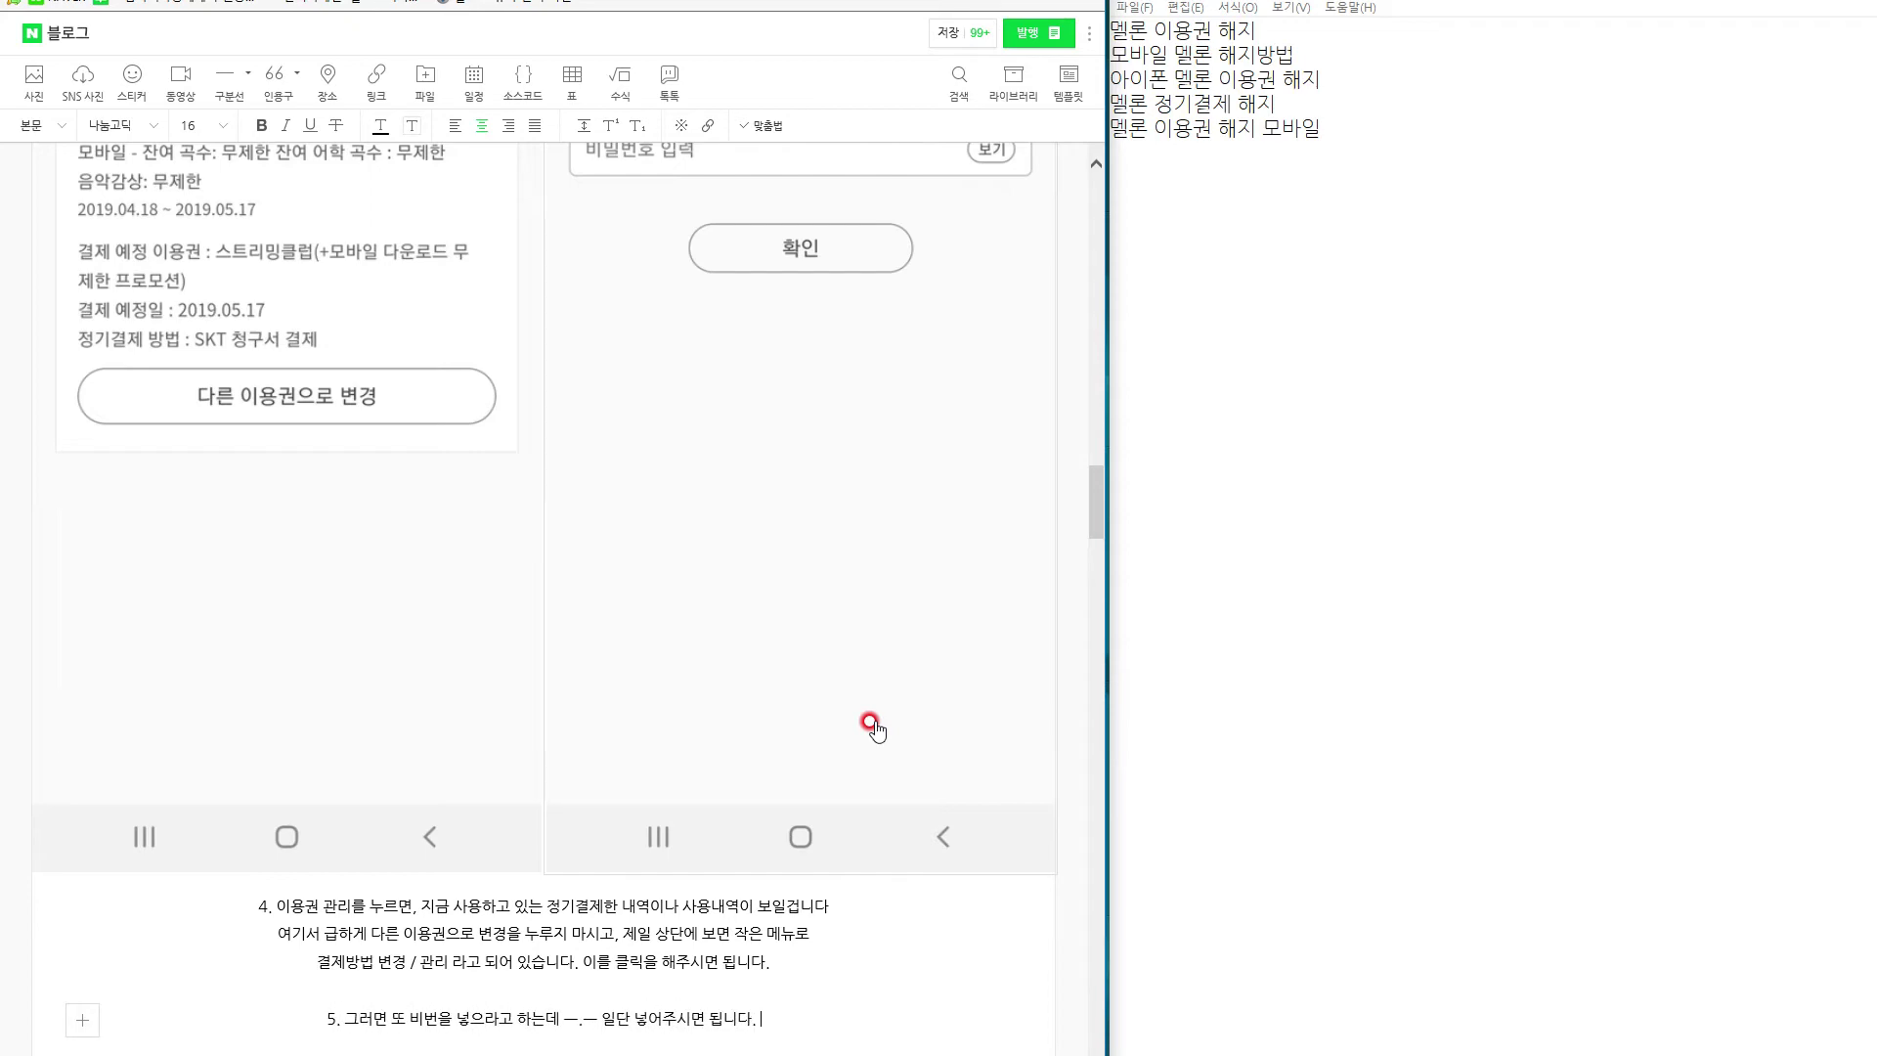
# Centre the 결제 관리 screenshot, then select the 멜론 이용권 해지 keyword in the notes and paste.
pyautogui.scroll(-8, 641, 681)
pyautogui.scroll(3, 525, 658)
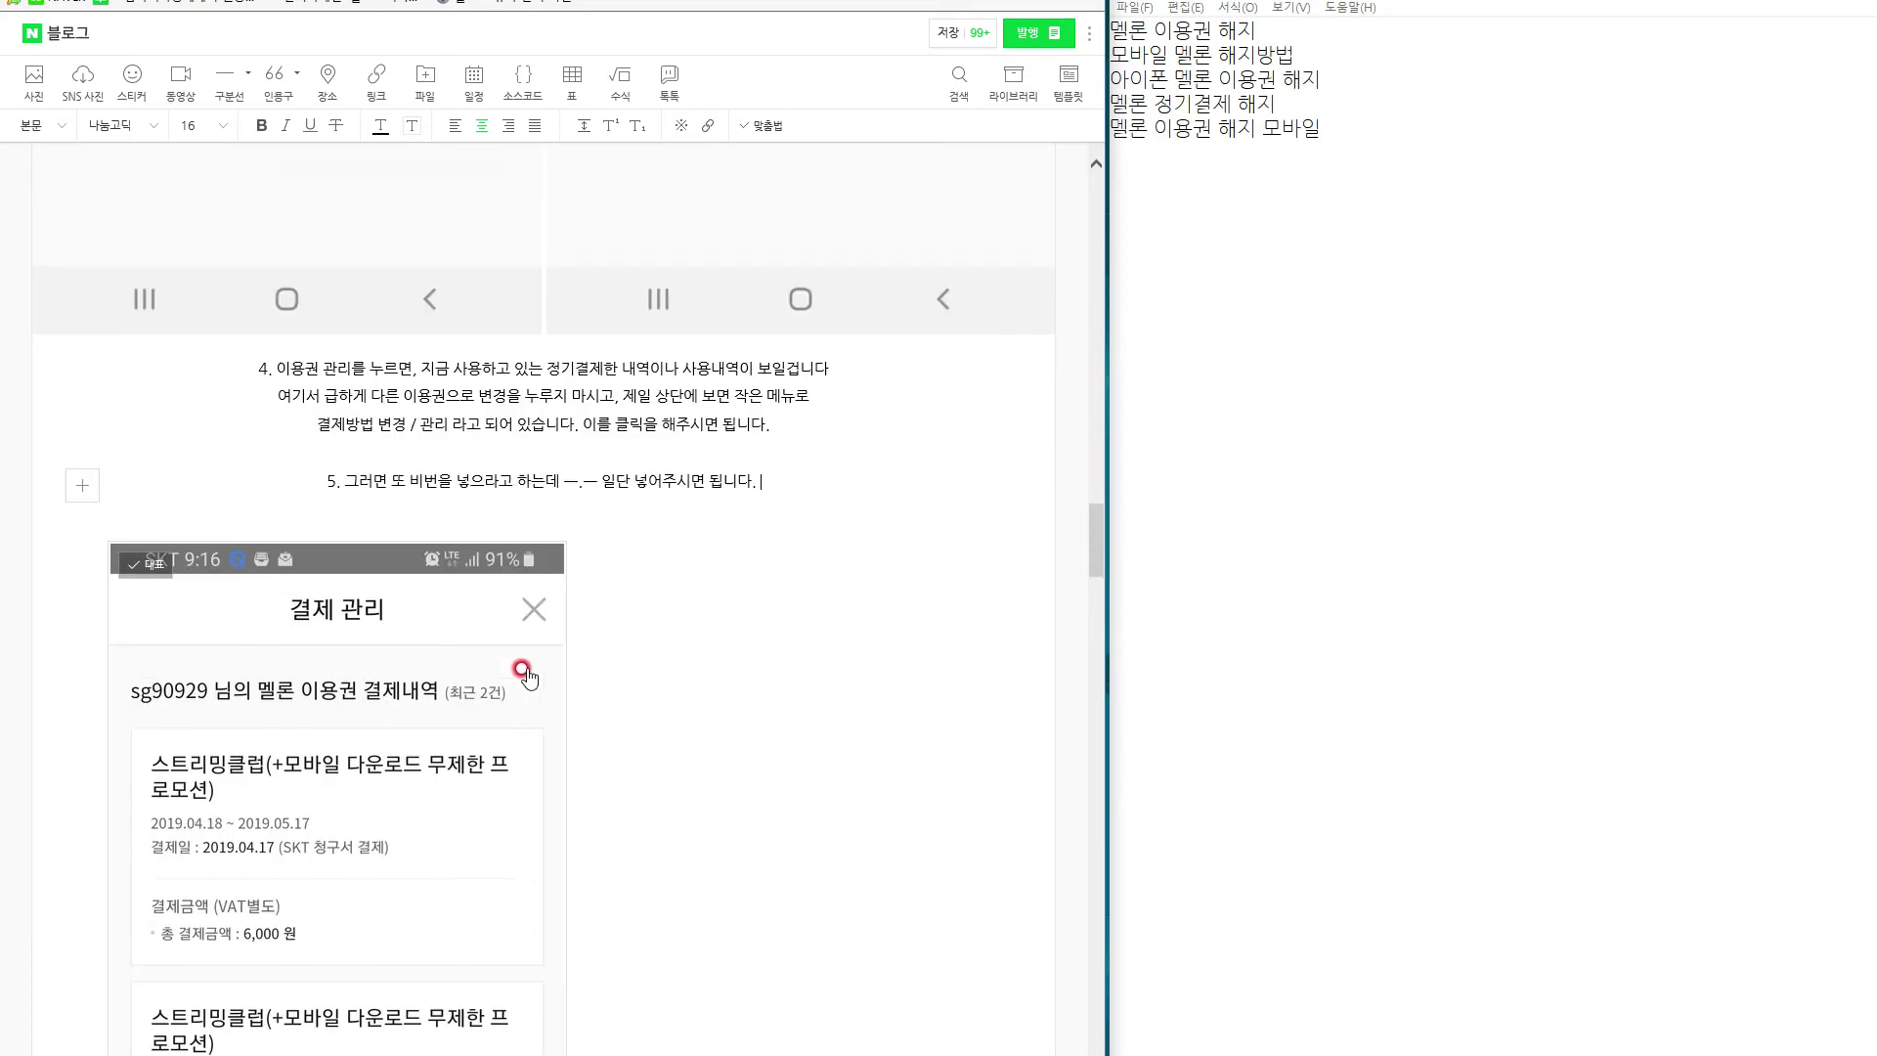
pyautogui.scroll(-12, 524, 670)
pyautogui.scroll(10, 515, 727)
pyautogui.click(369, 574)
pyautogui.scroll(7, 503, 700)
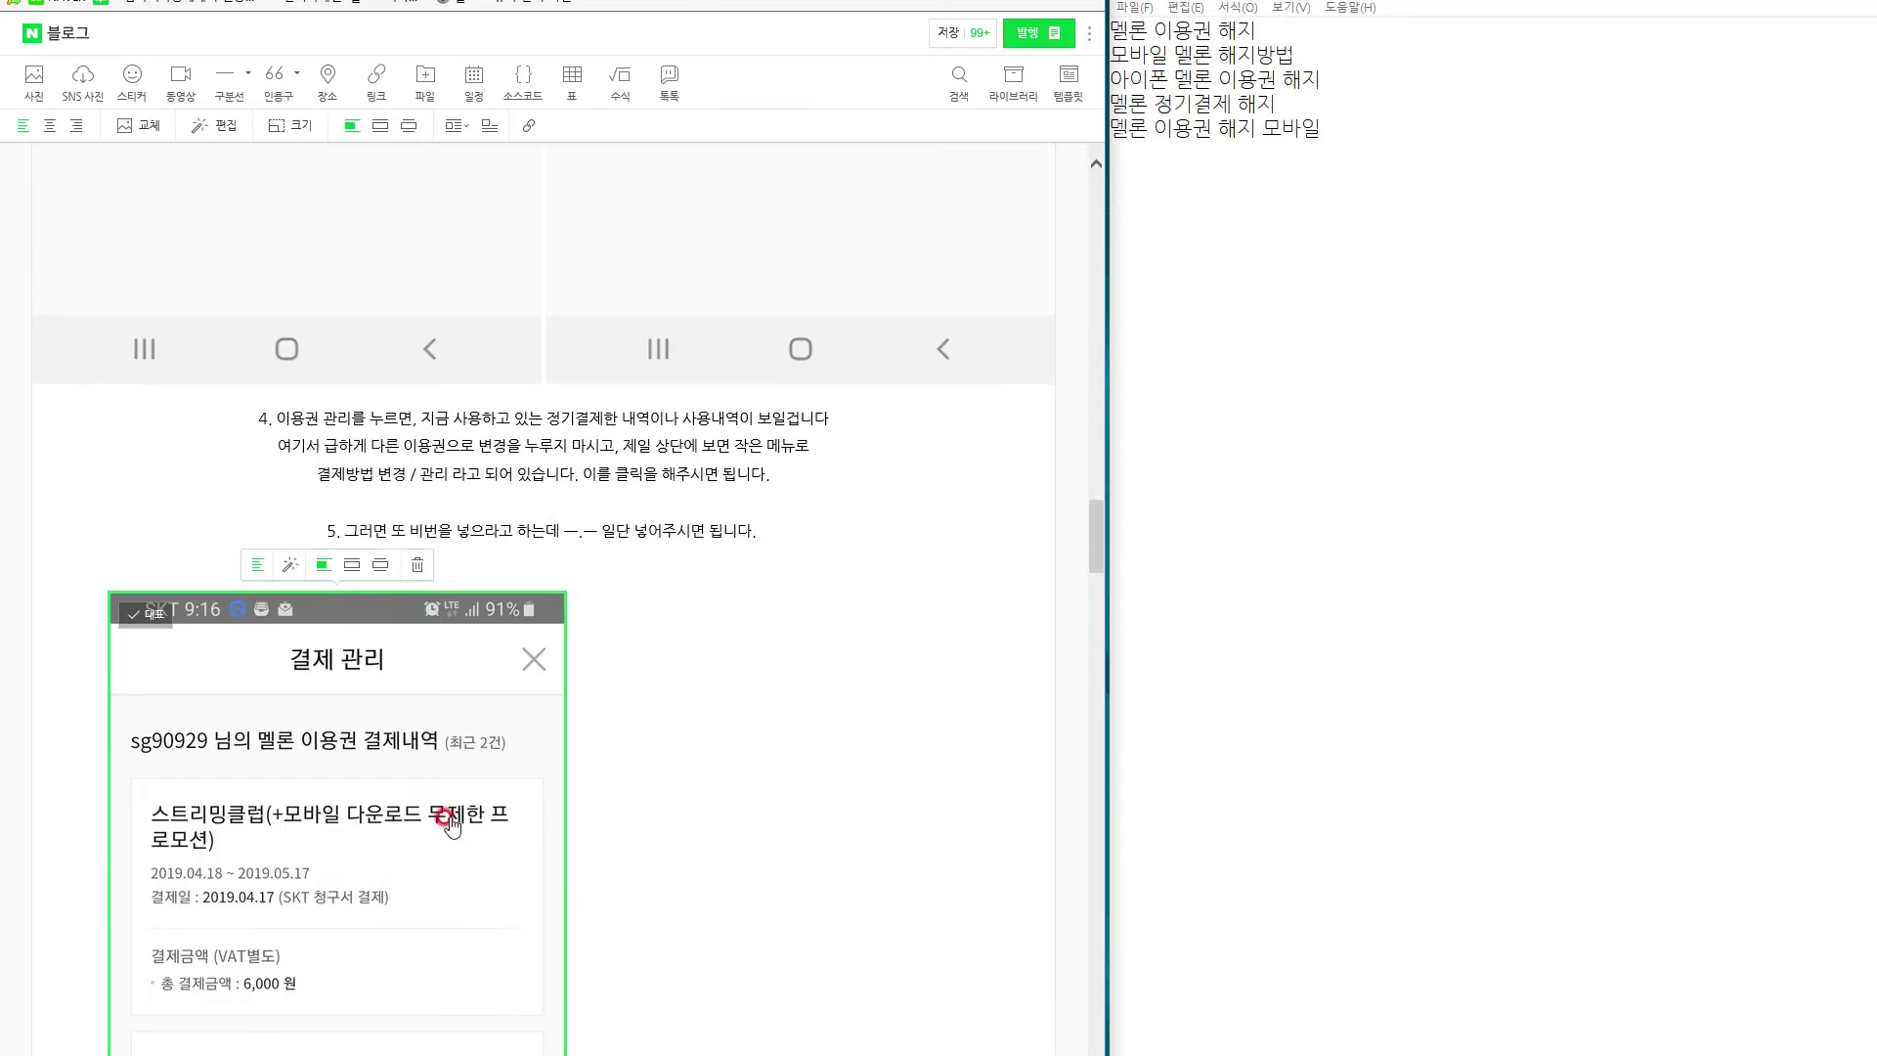
pyautogui.click(49, 125)
pyautogui.scroll(-6, 589, 870)
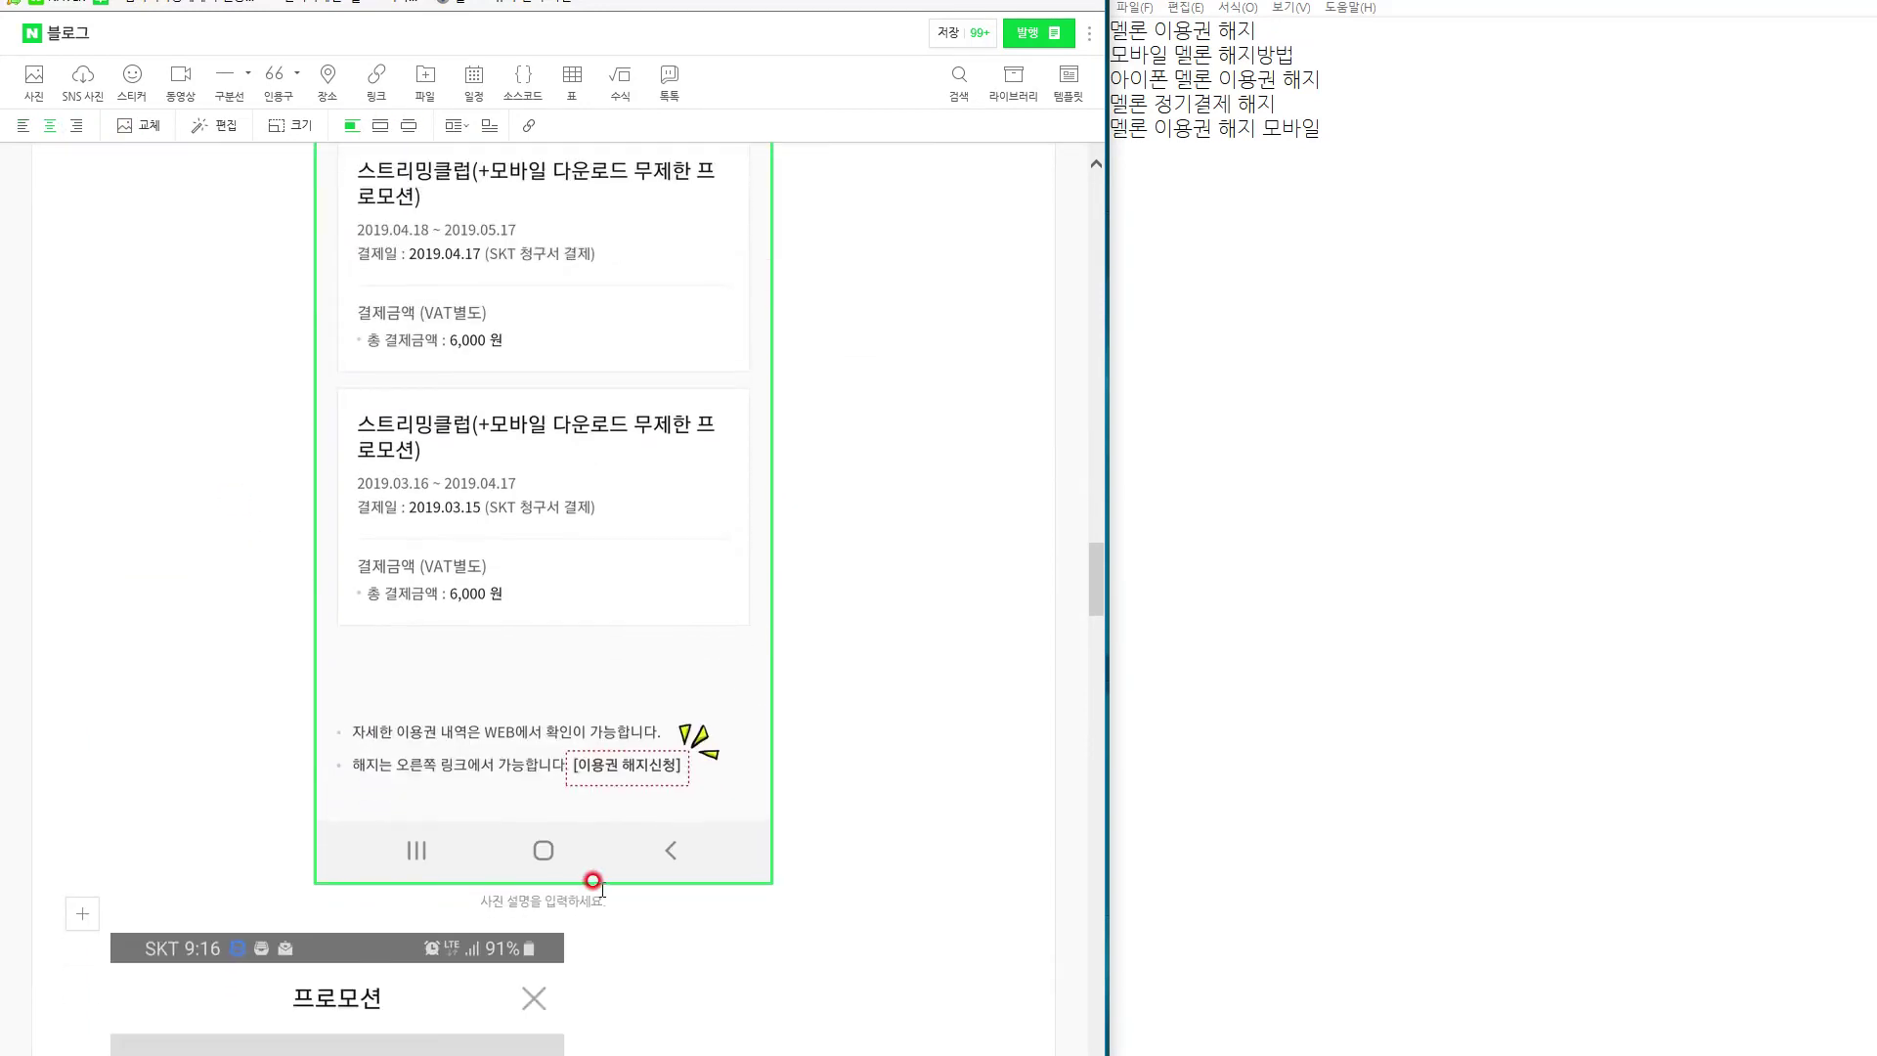
pyautogui.click(544, 912)
pyautogui.moveTo(1234, 32); pyautogui.dragTo(1097, 22)
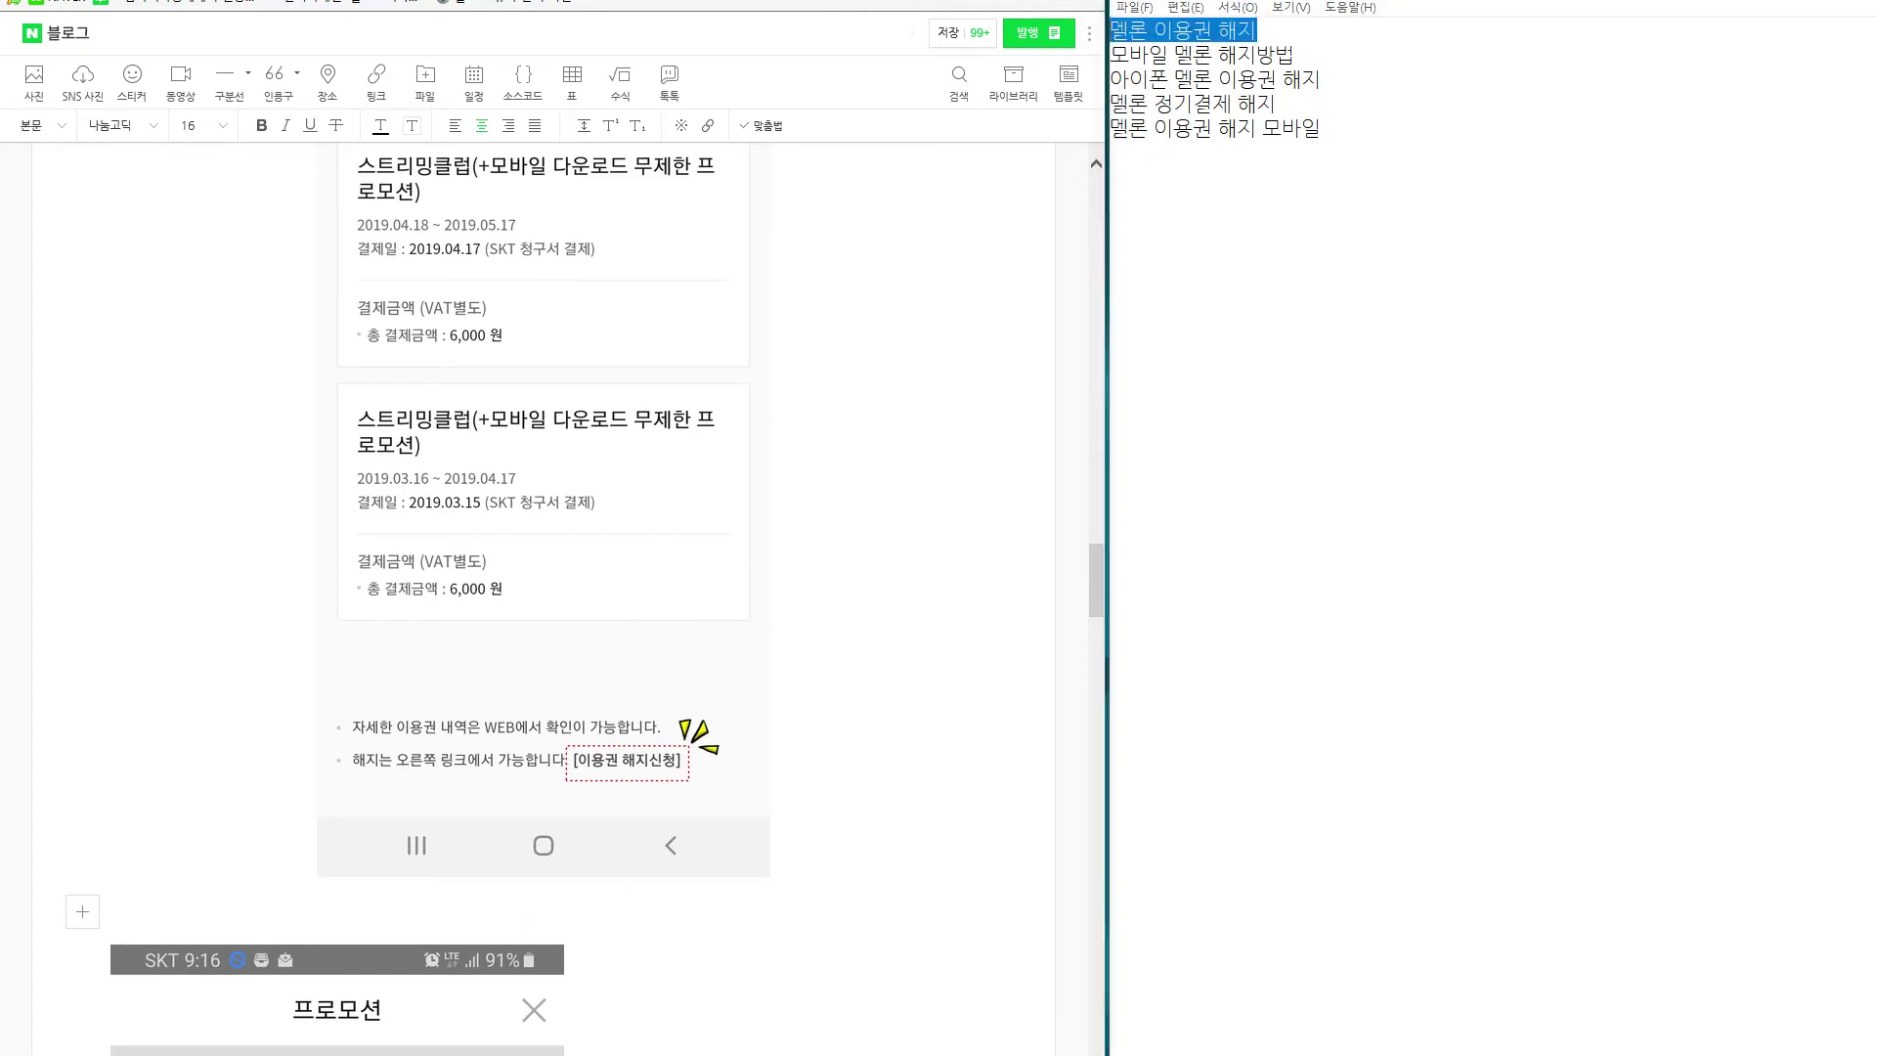
pyautogui.hotkey('ctrl', 'v')
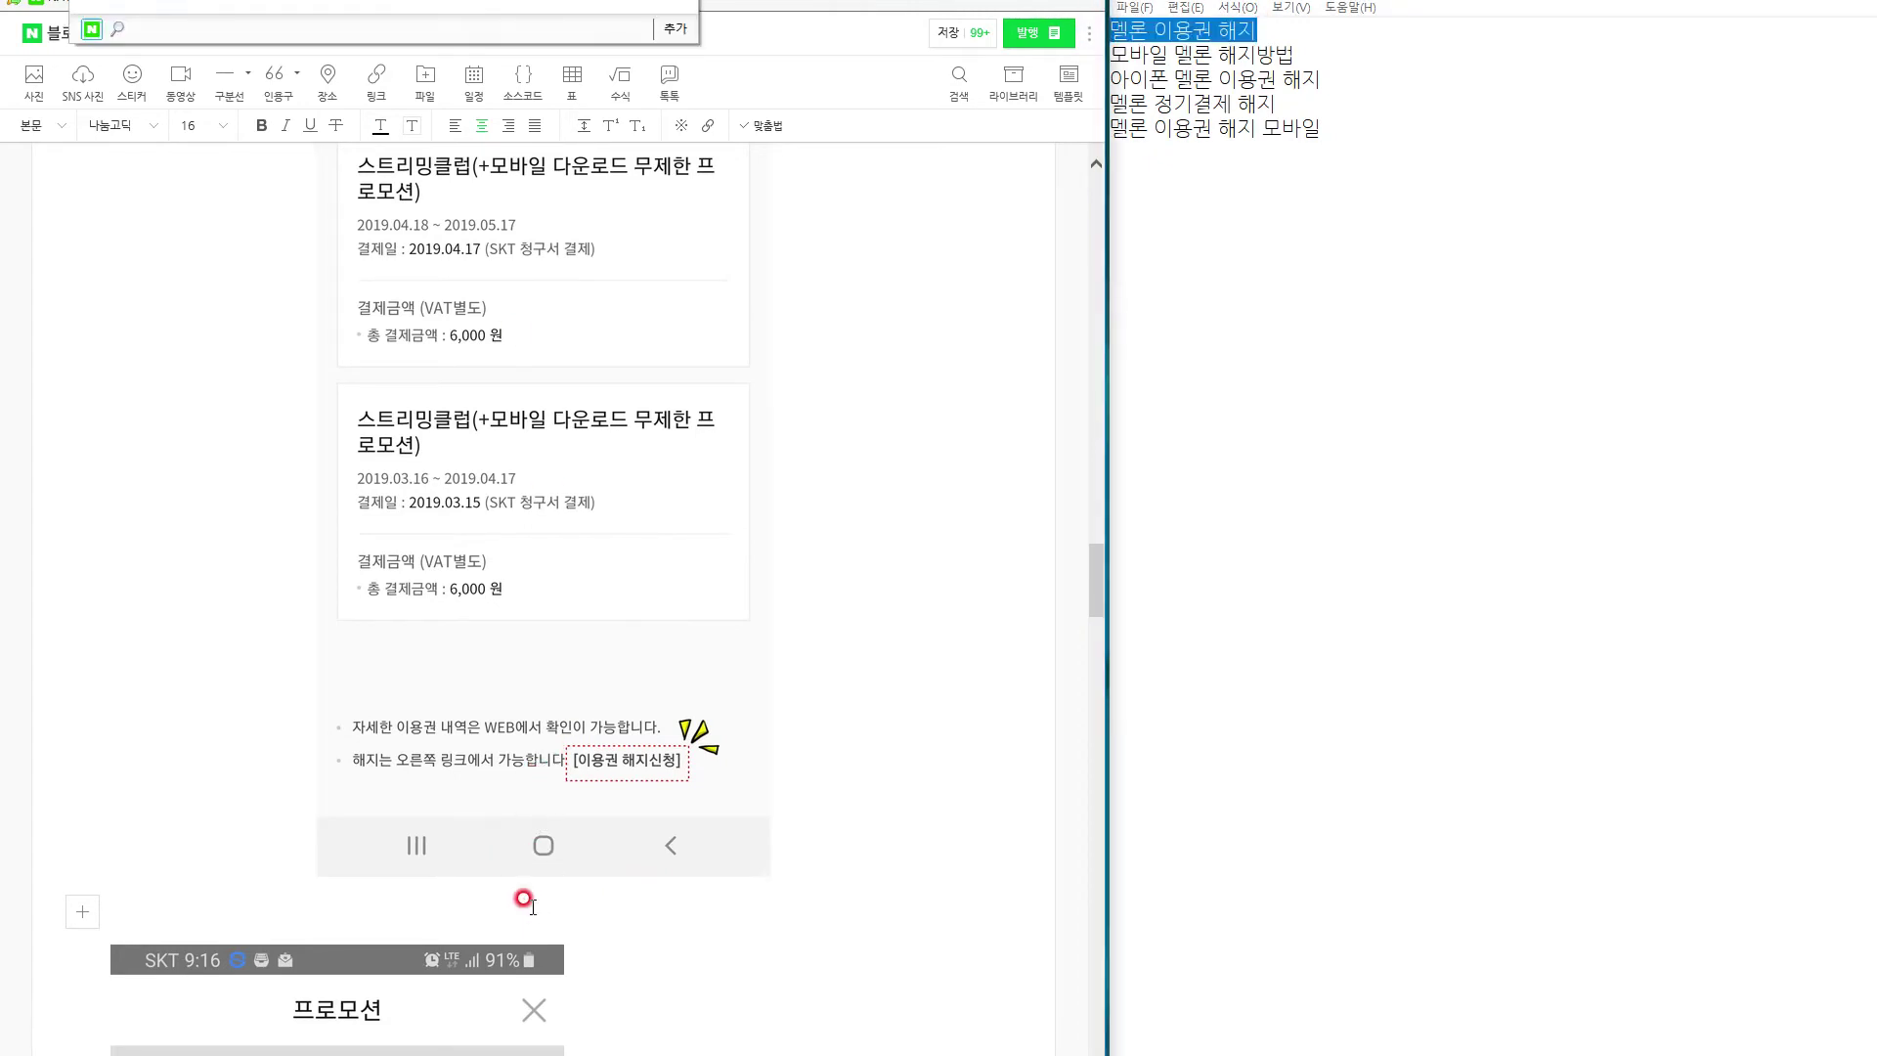
pyautogui.click(544, 908)
pyautogui.write('그림에도 불구하고')
pyautogui.write('멜론 이용권 해지')
pyautogui.click(550, 914)
pyautogui.write(',')
pyautogui.press('End')
pyautogui.write('버튼은 보이지 않죠.')
pyautogui.press('Return')
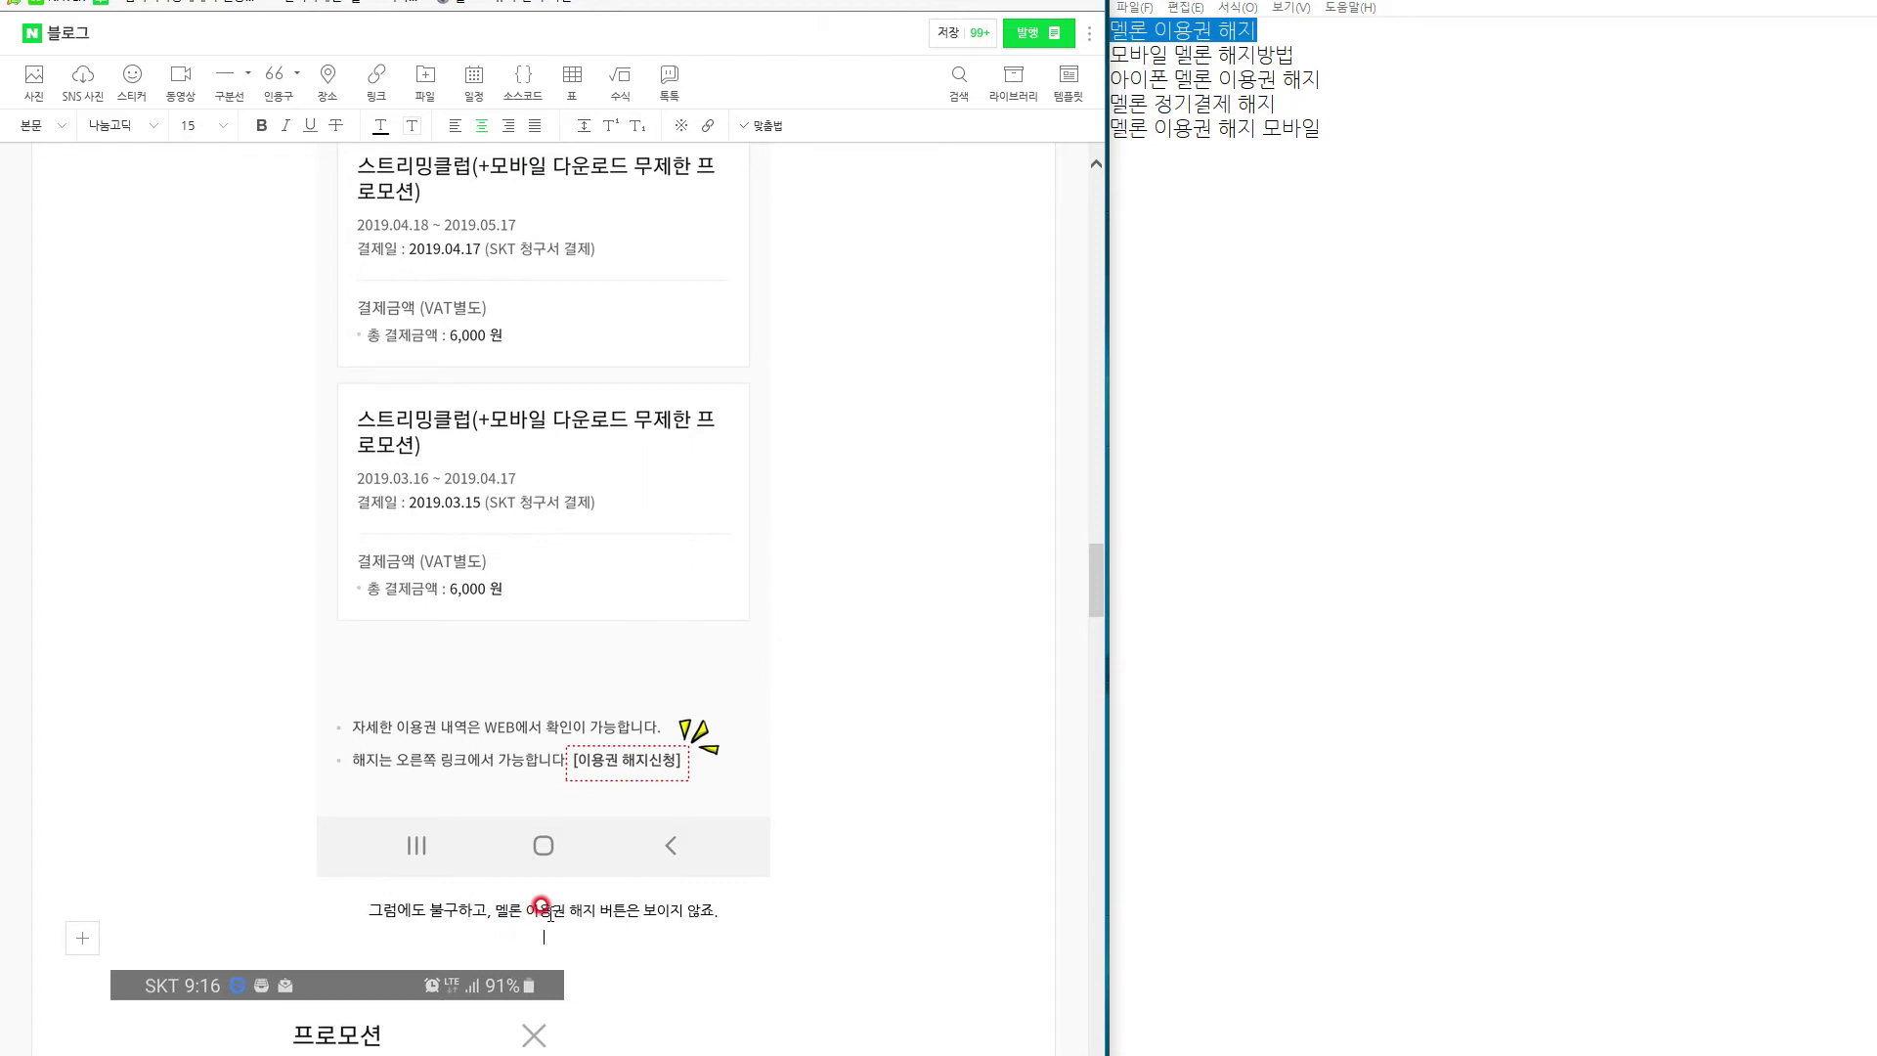
pyautogui.write('하지만, 실망하지 마시')
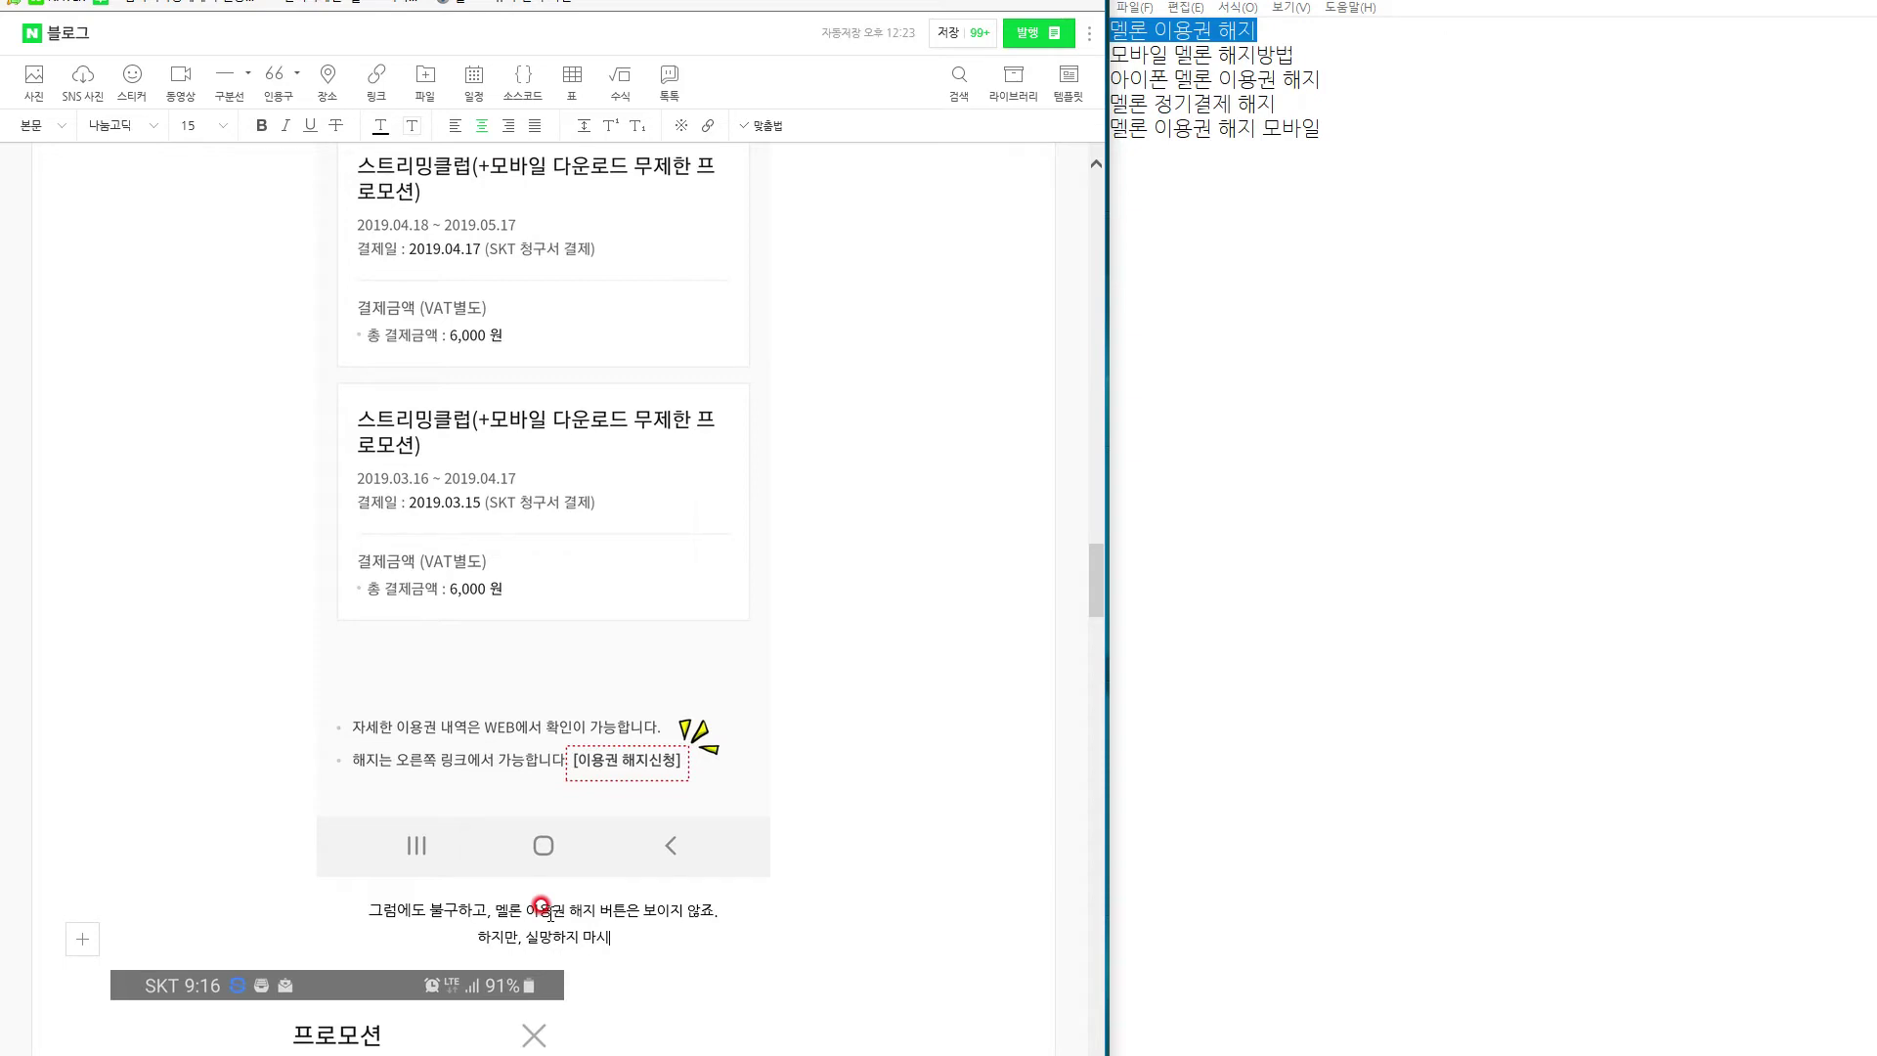
pyautogui.write('고, 제일 하단을 살')
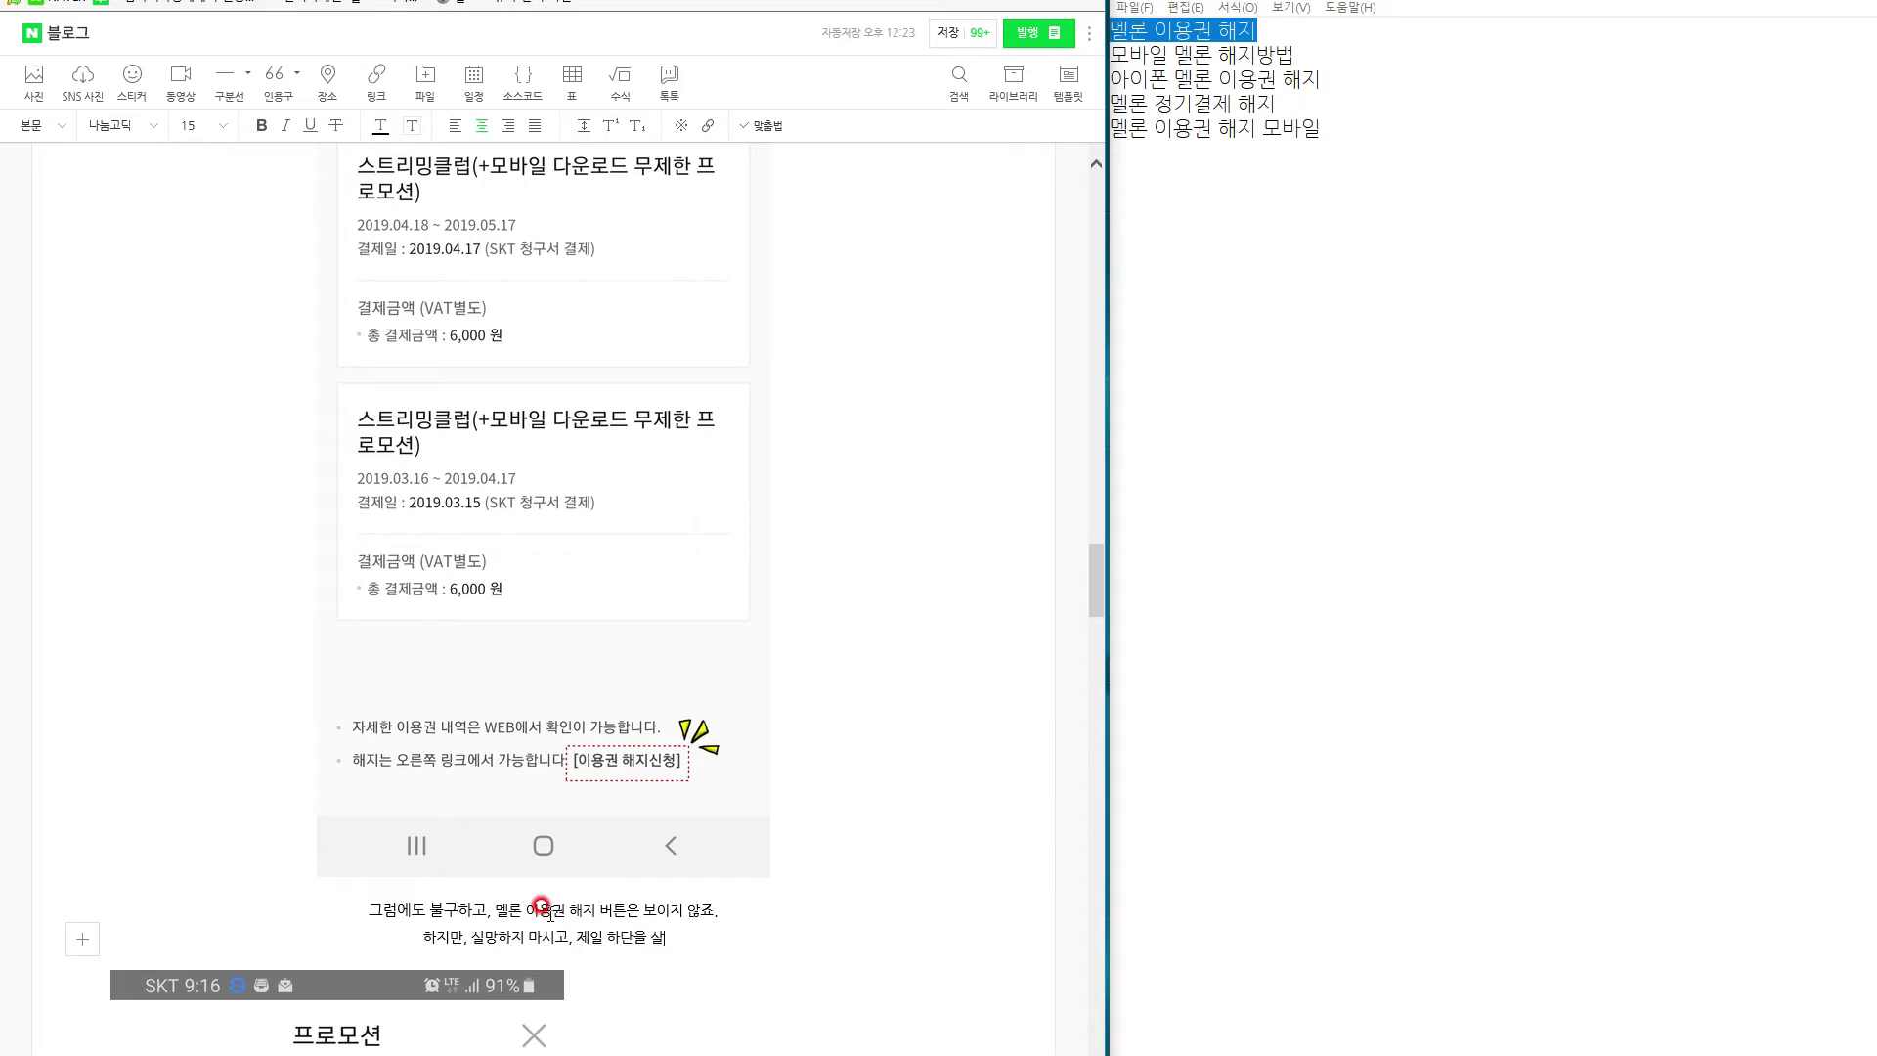
pyautogui.write('펴 보셈면 됩니다.')
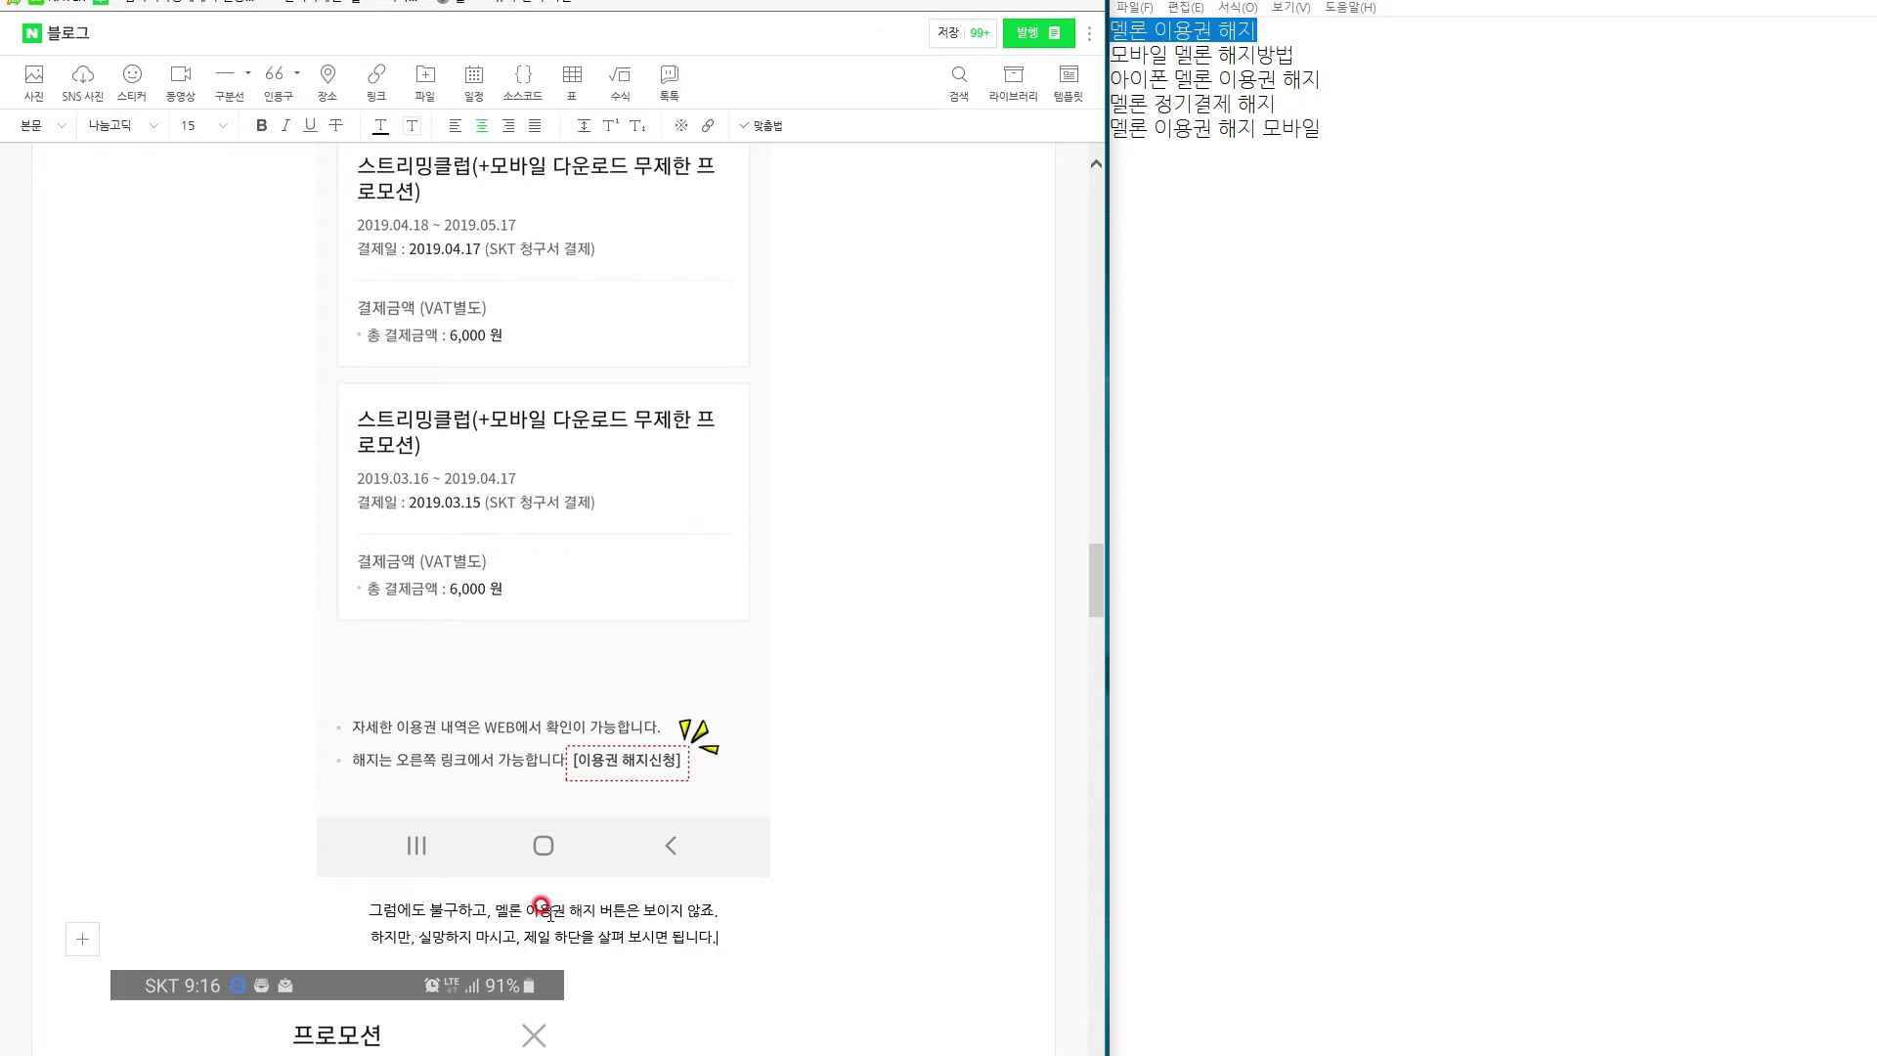
pyautogui.scroll(5, 635, 797)
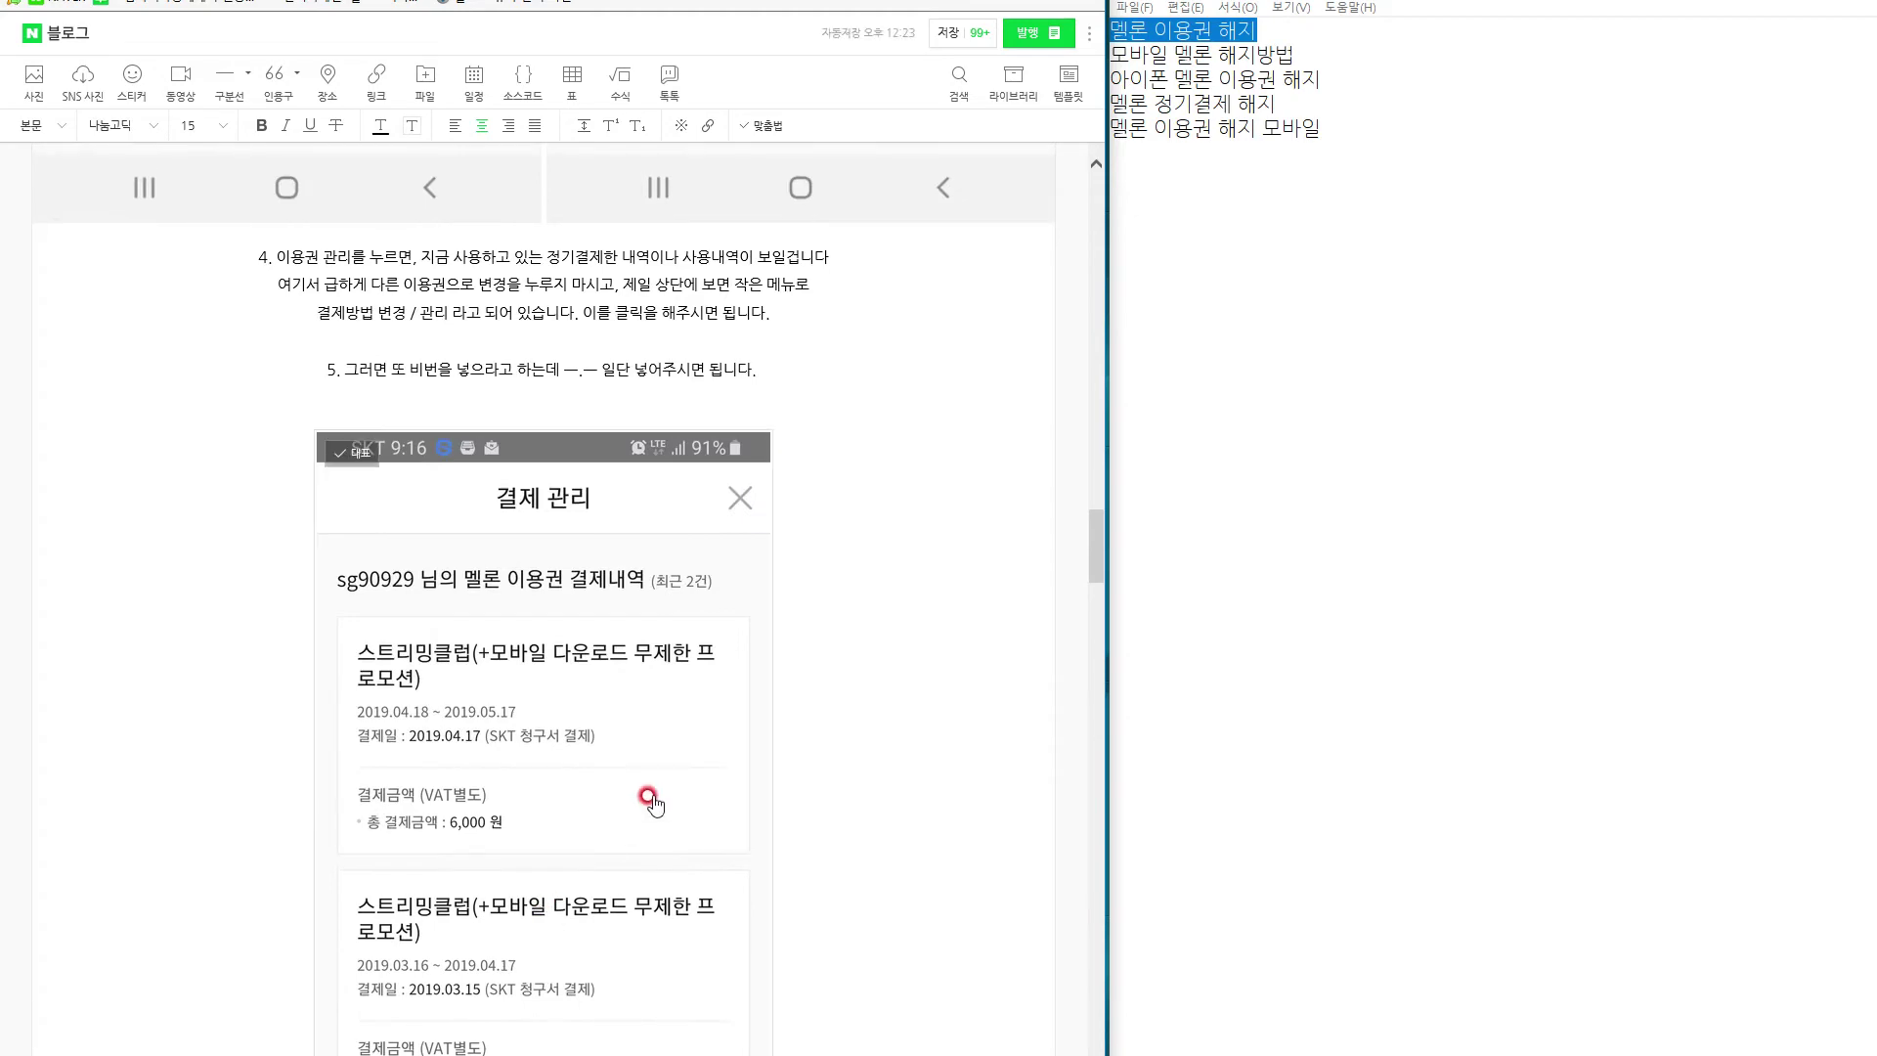
pyautogui.scroll(-5, 650, 802)
pyautogui.scroll(3, 653, 802)
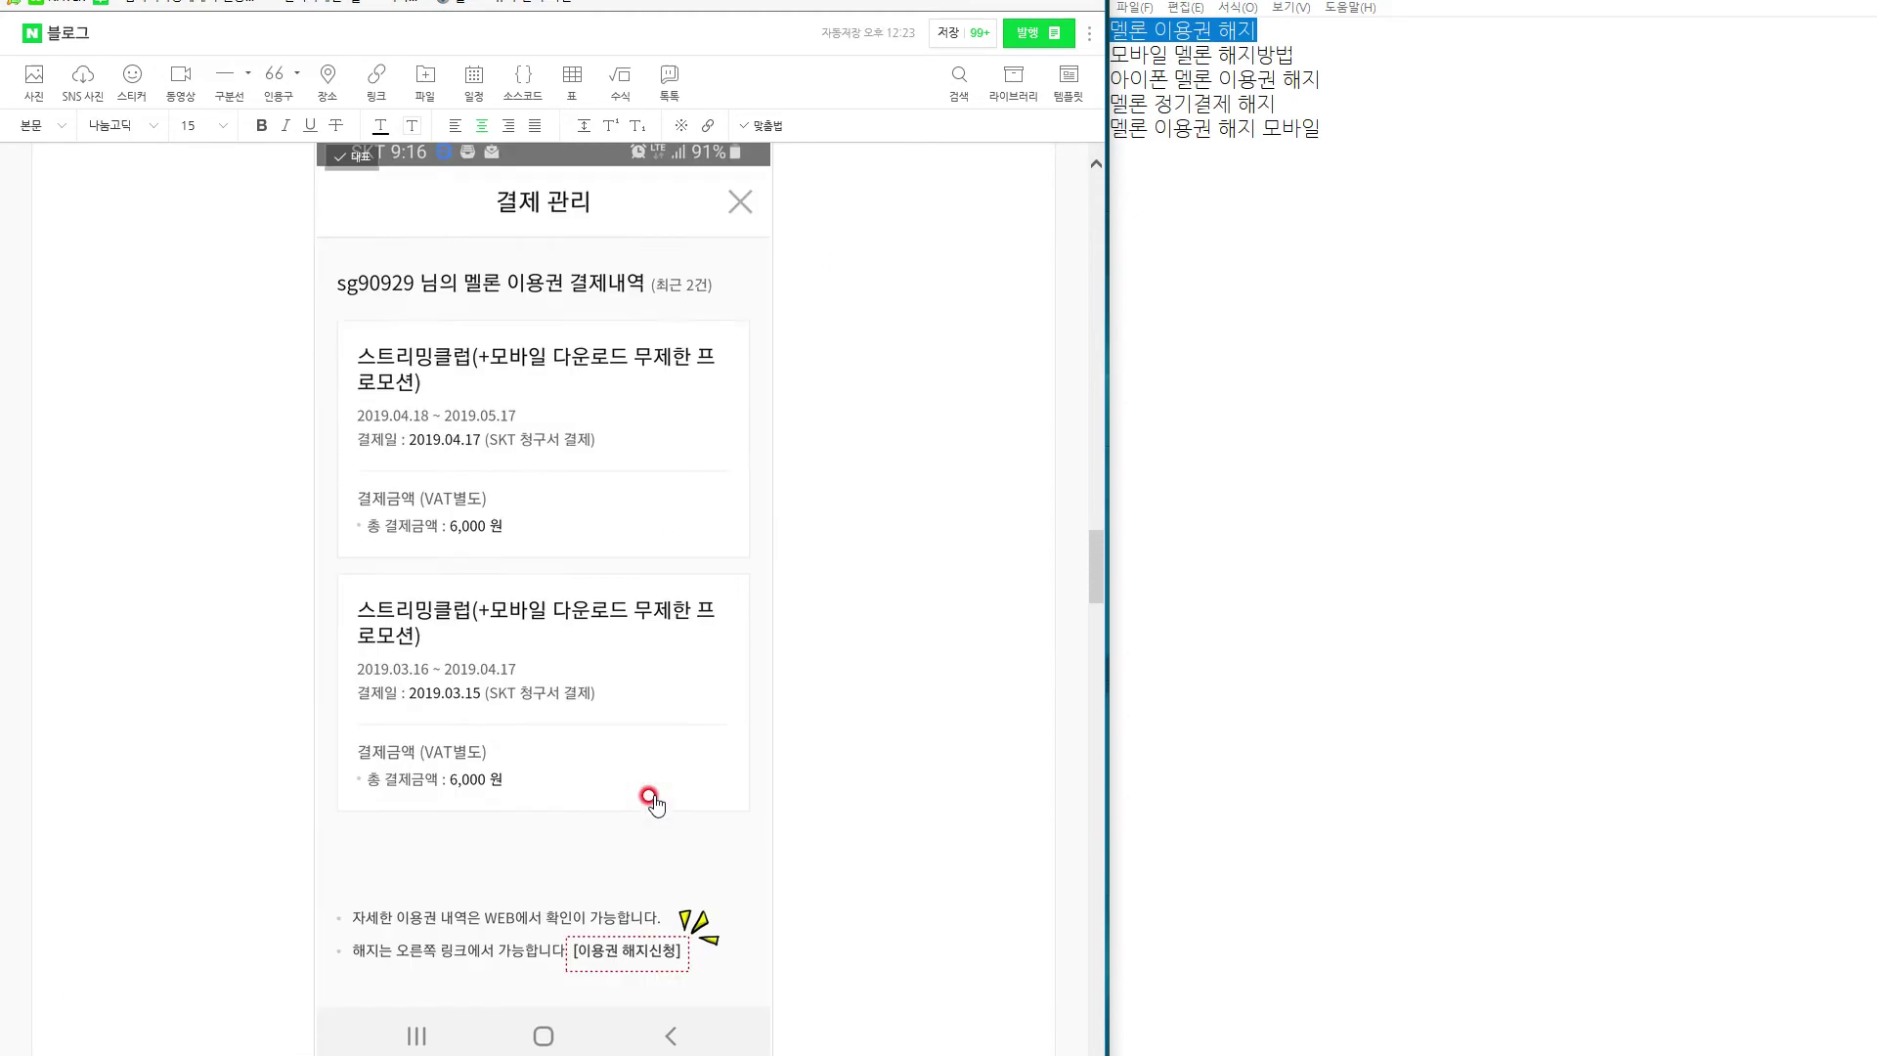
pyautogui.scroll(-2, 653, 802)
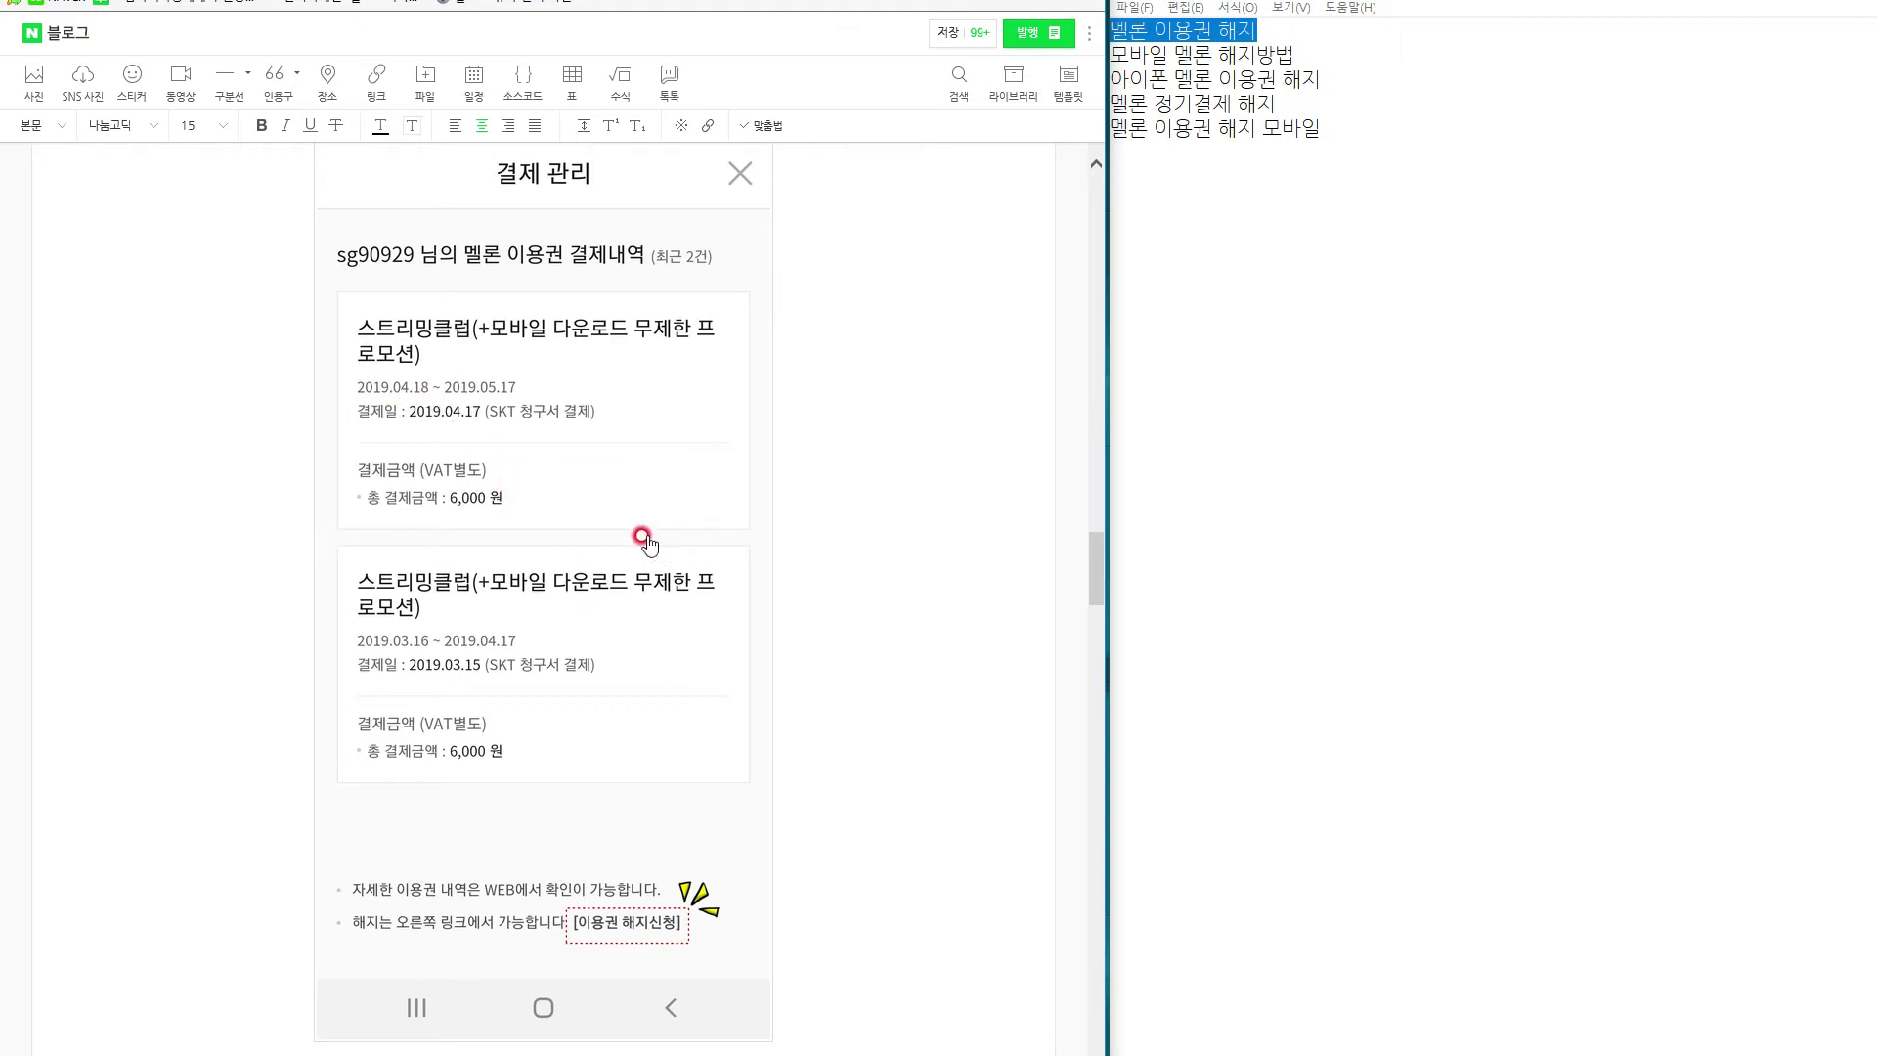
# Set the two caption lines to font size 16.
pyautogui.scroll(-8, 572, 584)
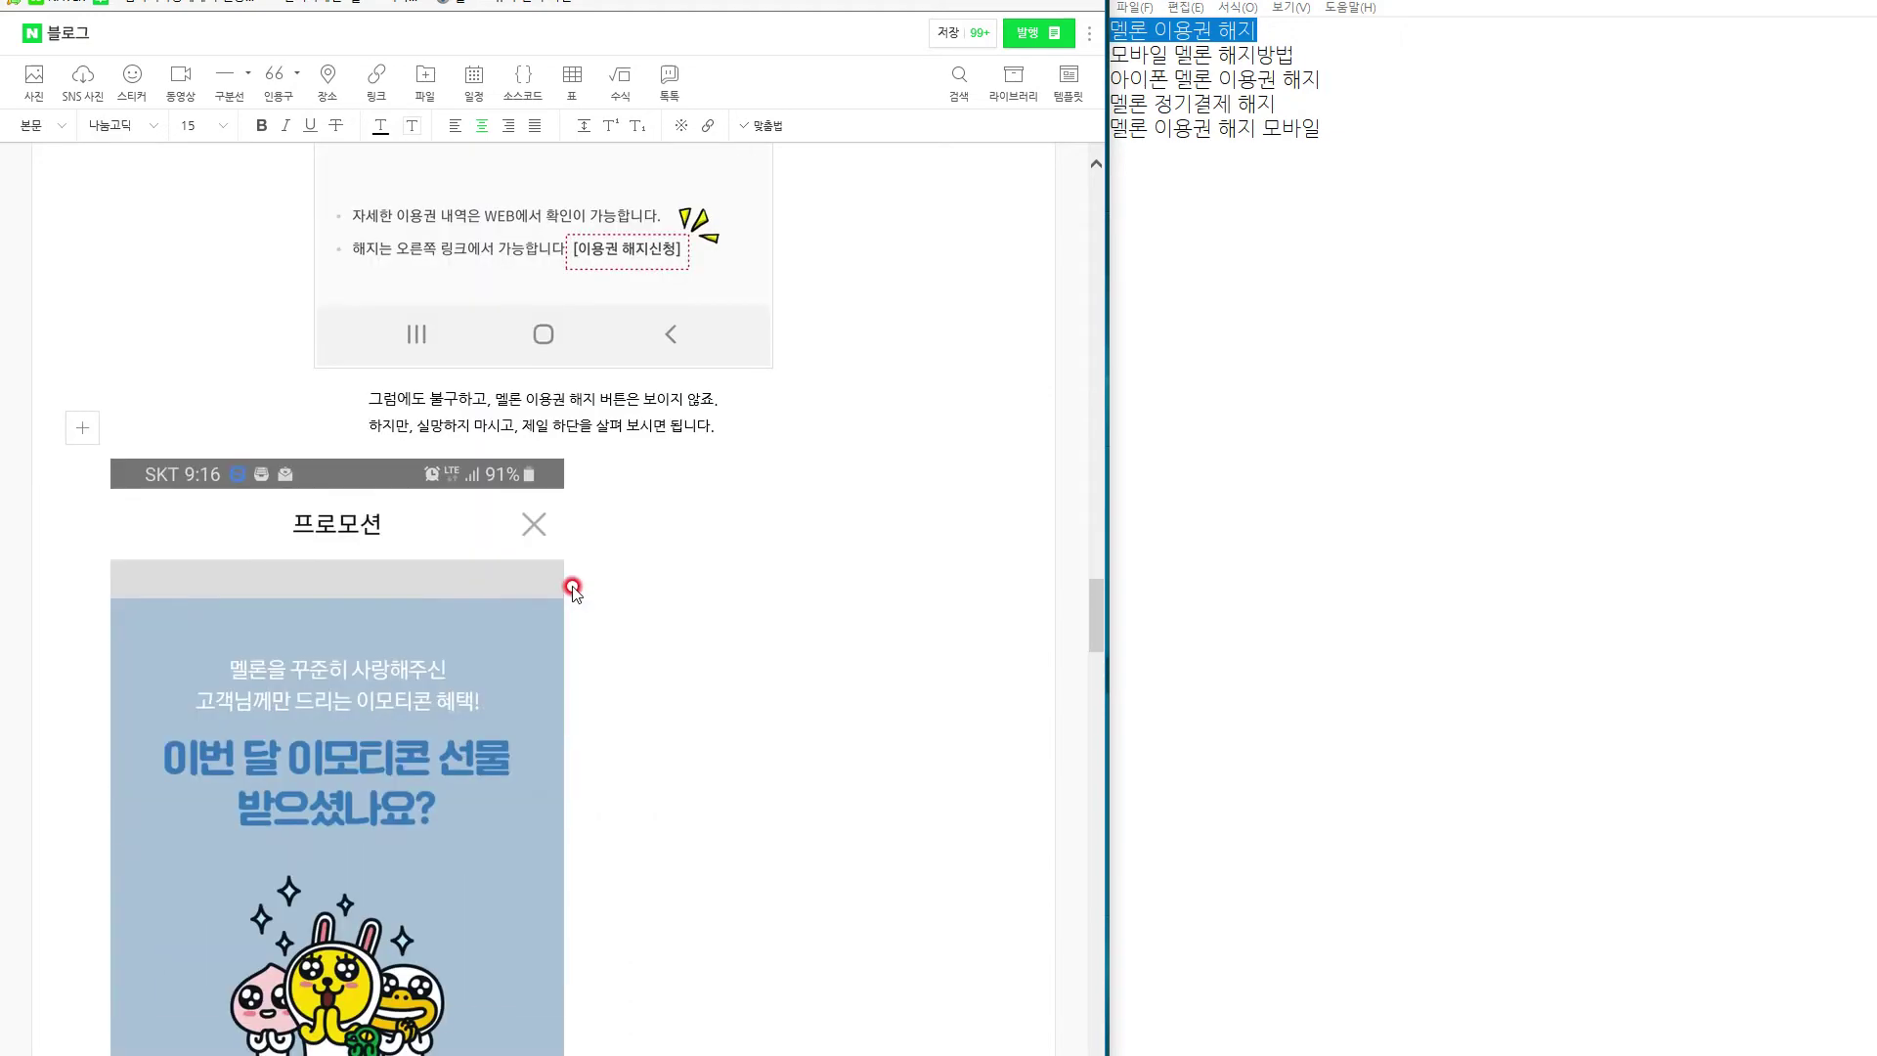
pyautogui.scroll(5, 753, 655)
pyautogui.moveTo(740, 759)
pyautogui.mouseDown()
pyautogui.moveTo(334, 758)
pyautogui.moveTo(674, 751)
pyautogui.moveTo(722, 779)
pyautogui.mouseUp()
pyautogui.click(419, 760)
pyautogui.click(726, 779)
pyautogui.keyDown('shift'); pyautogui.click(358, 746); pyautogui.keyUp('shift')
pyautogui.doubleClick(357, 746)
pyautogui.click(191, 127)
pyautogui.moveTo(730, 755); pyautogui.dragTo(352, 743)
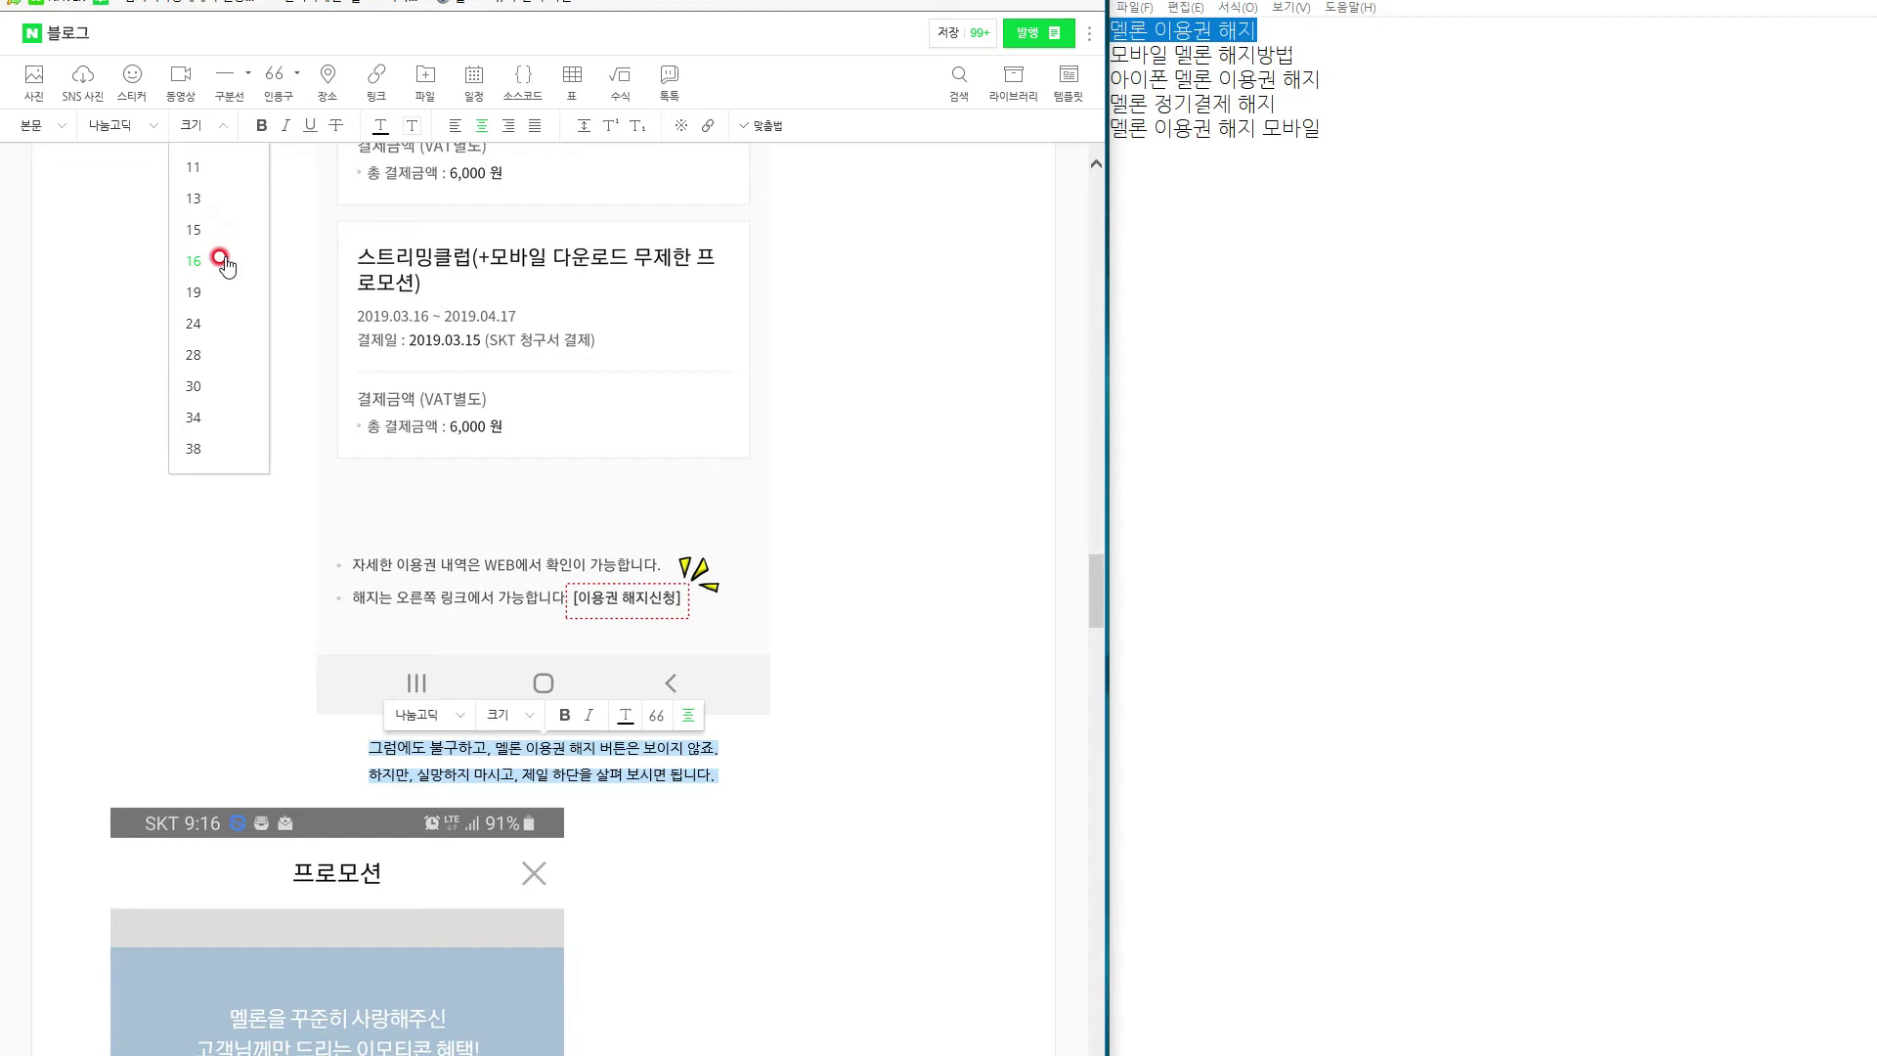
pyautogui.click(193, 261)
# Add lines saying "이용권 해지 신청" appears and to click it, ending "참 어렵쥬 ㅋㅋㅋㅋ".
pyautogui.click(758, 777)
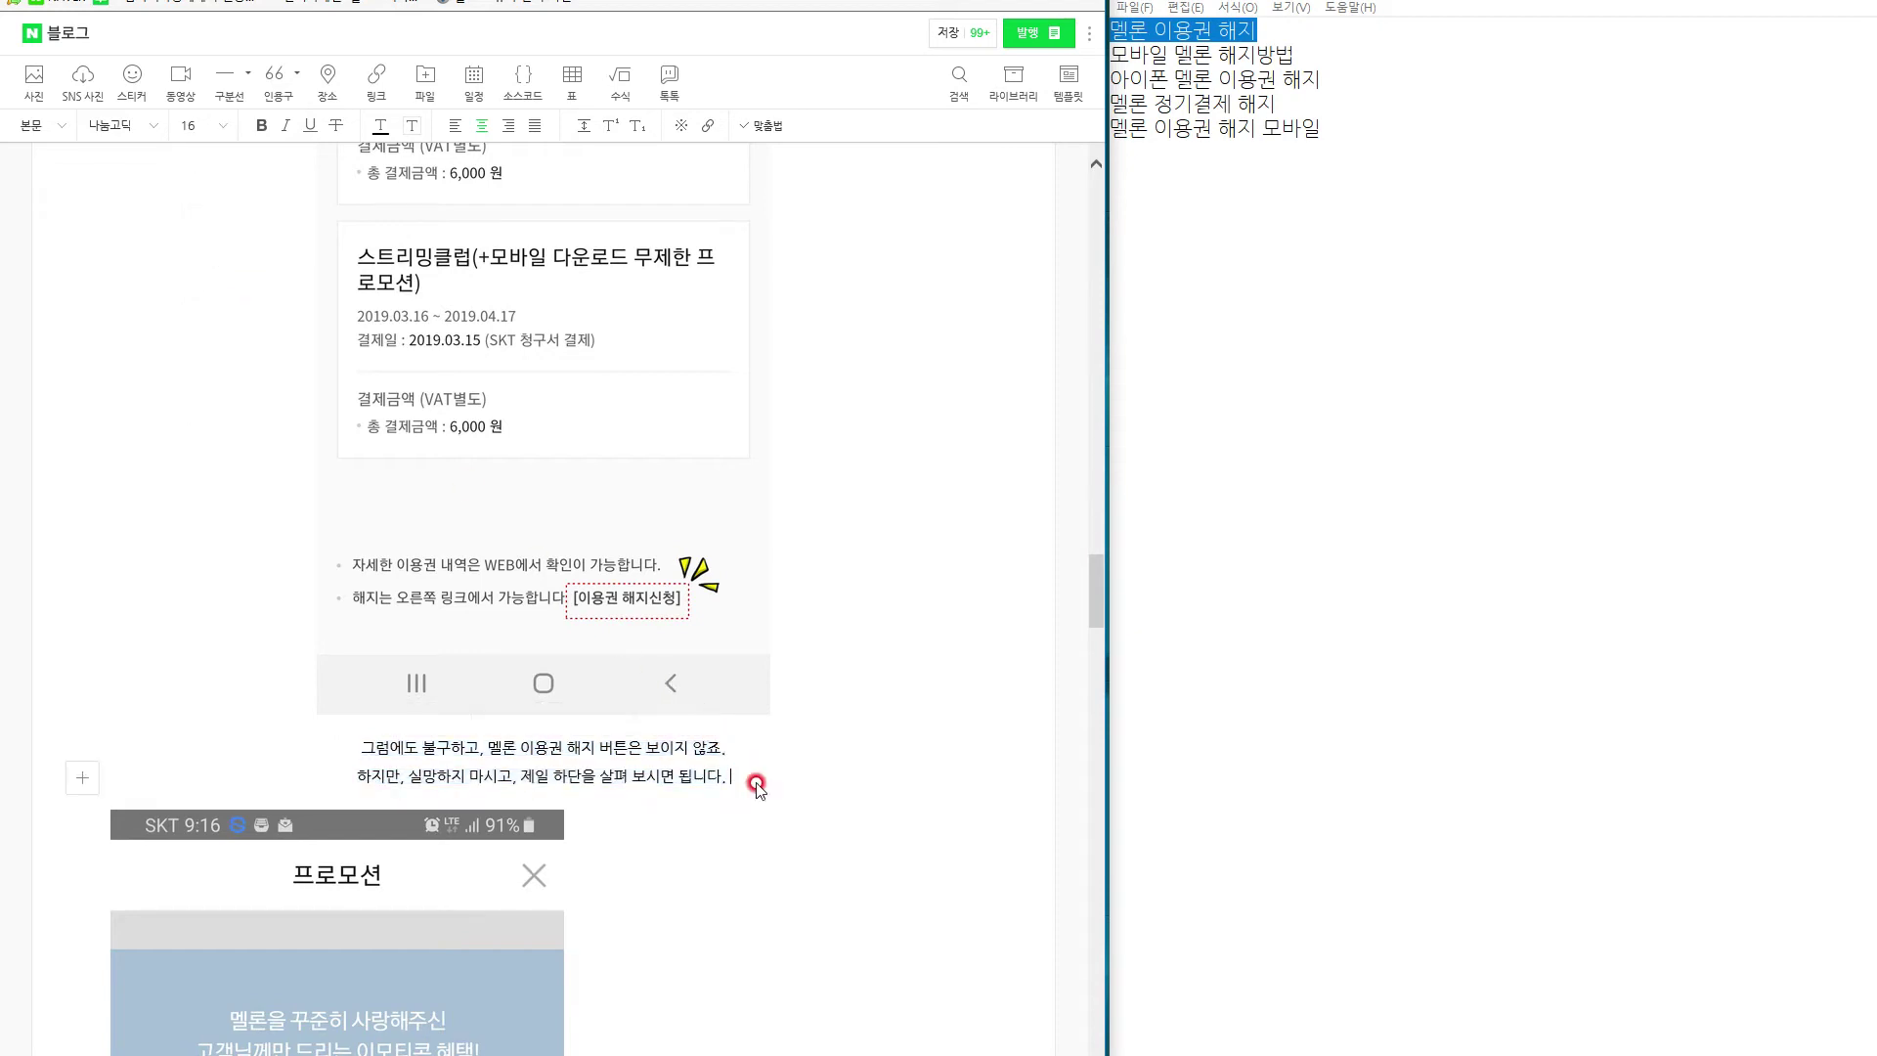
pyautogui.press('Return')
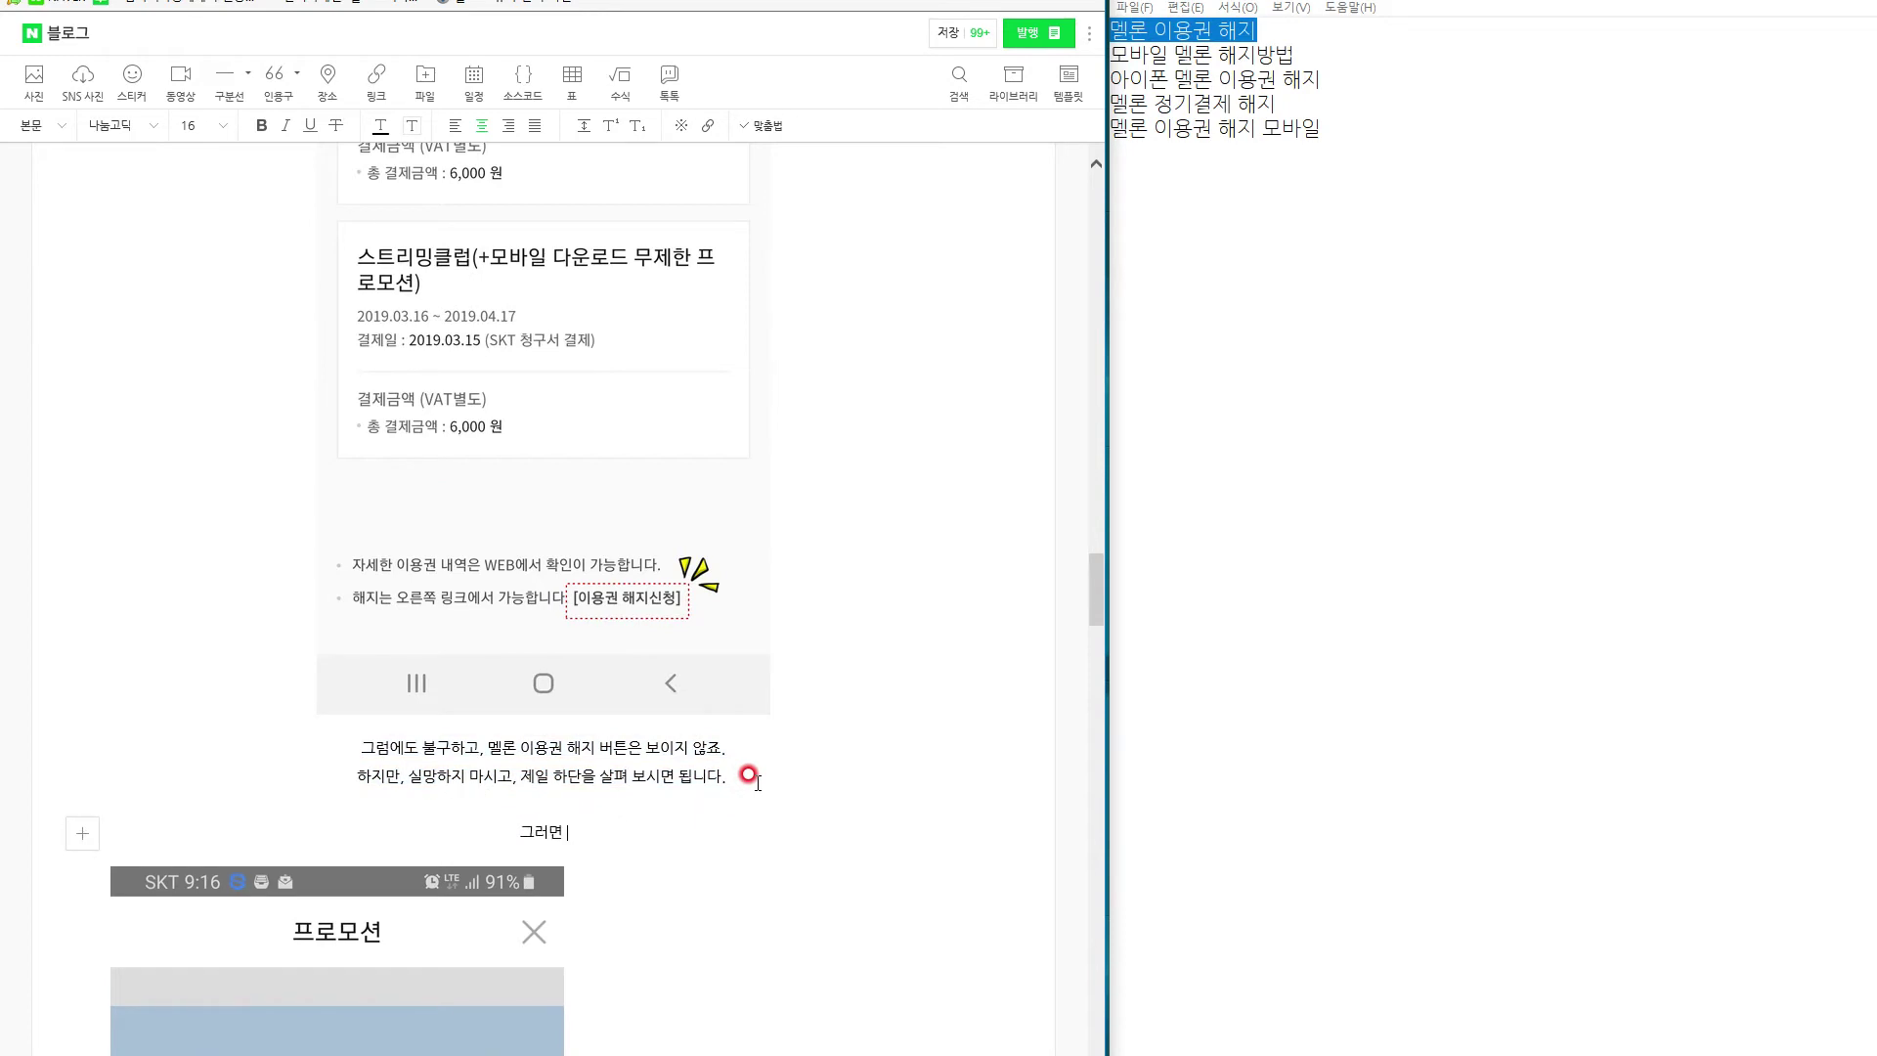
pyautogui.write('그러면 " 이용권 해지 신ㅊ넝')
pyautogui.press('BackSpace')
pyautogui.press('BackSpace')
pyautogui.press('BackSpace')
pyautogui.press('BackSpace')
pyautogui.press('BackSpace')
pyautogui.write('신청 "이라고 뜨는데')
pyautogui.press('Return')
pyautogui.write('이를 클릭을 해주시면 됩')
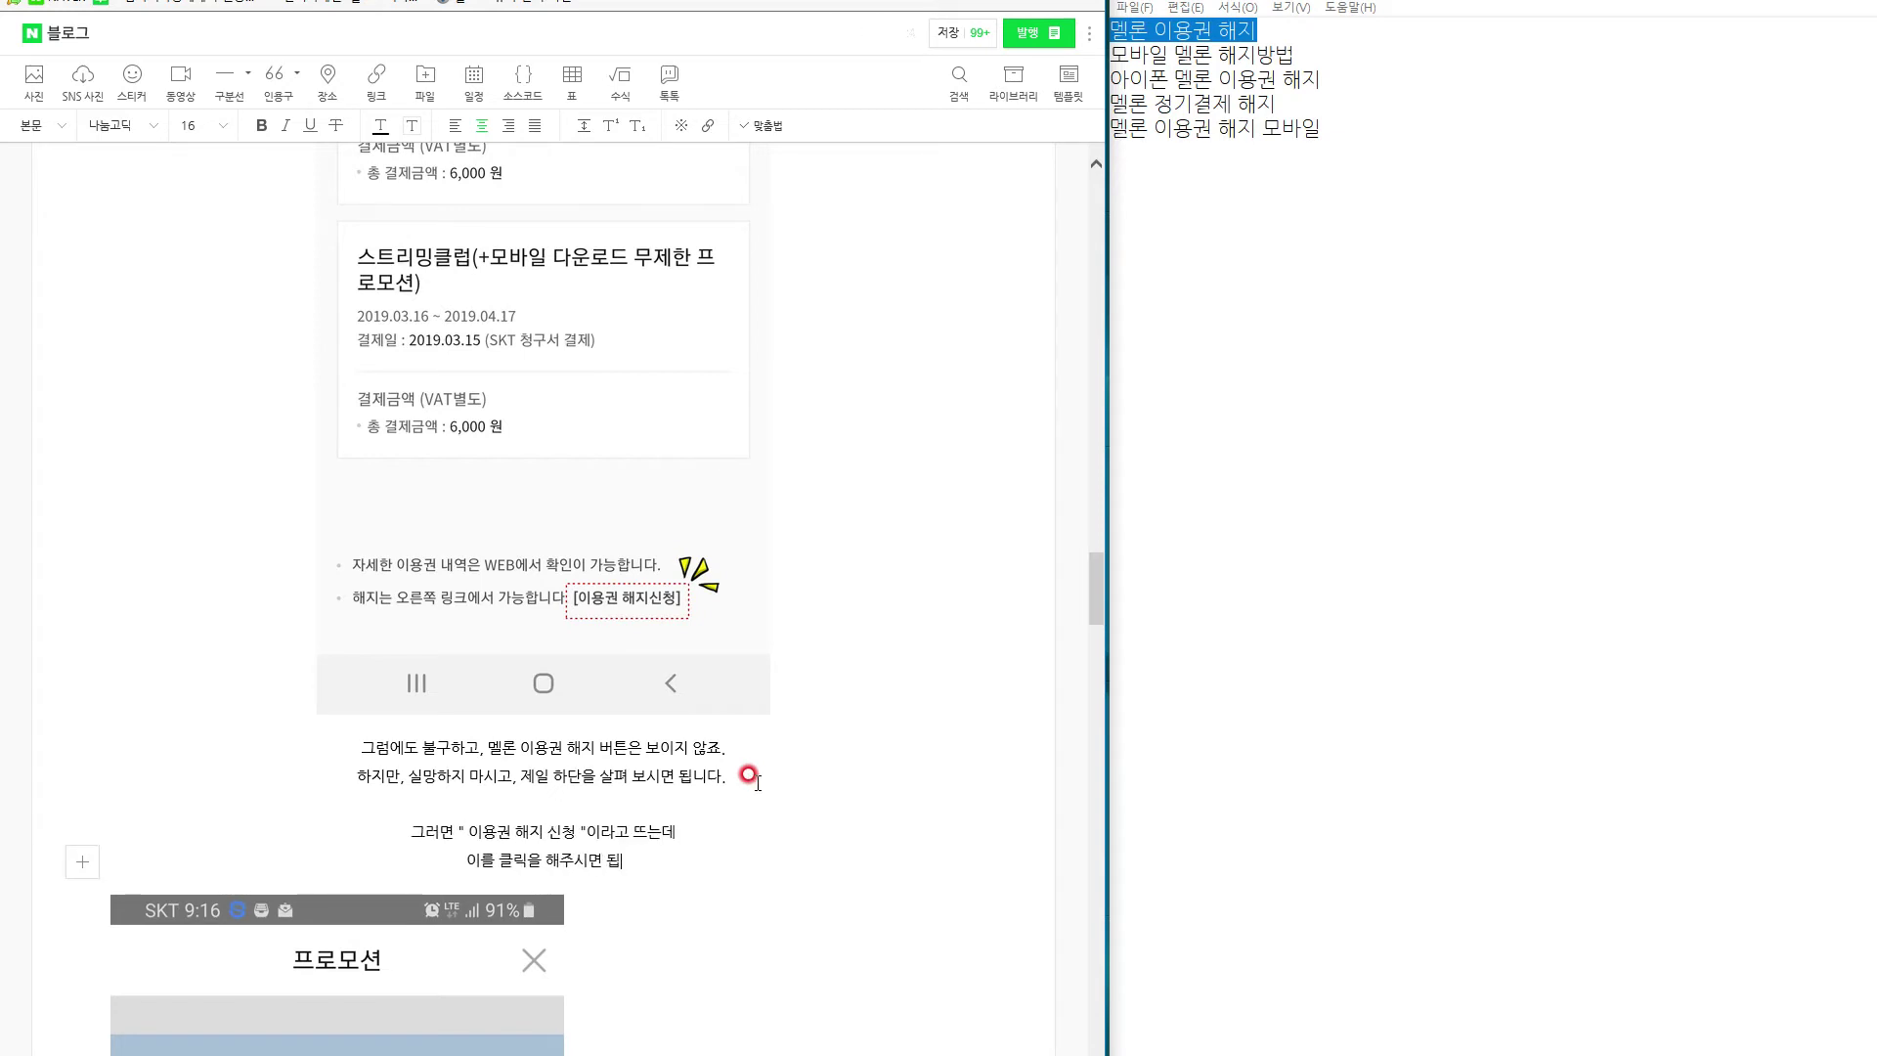
pyautogui.write('니다. 참 어렵')
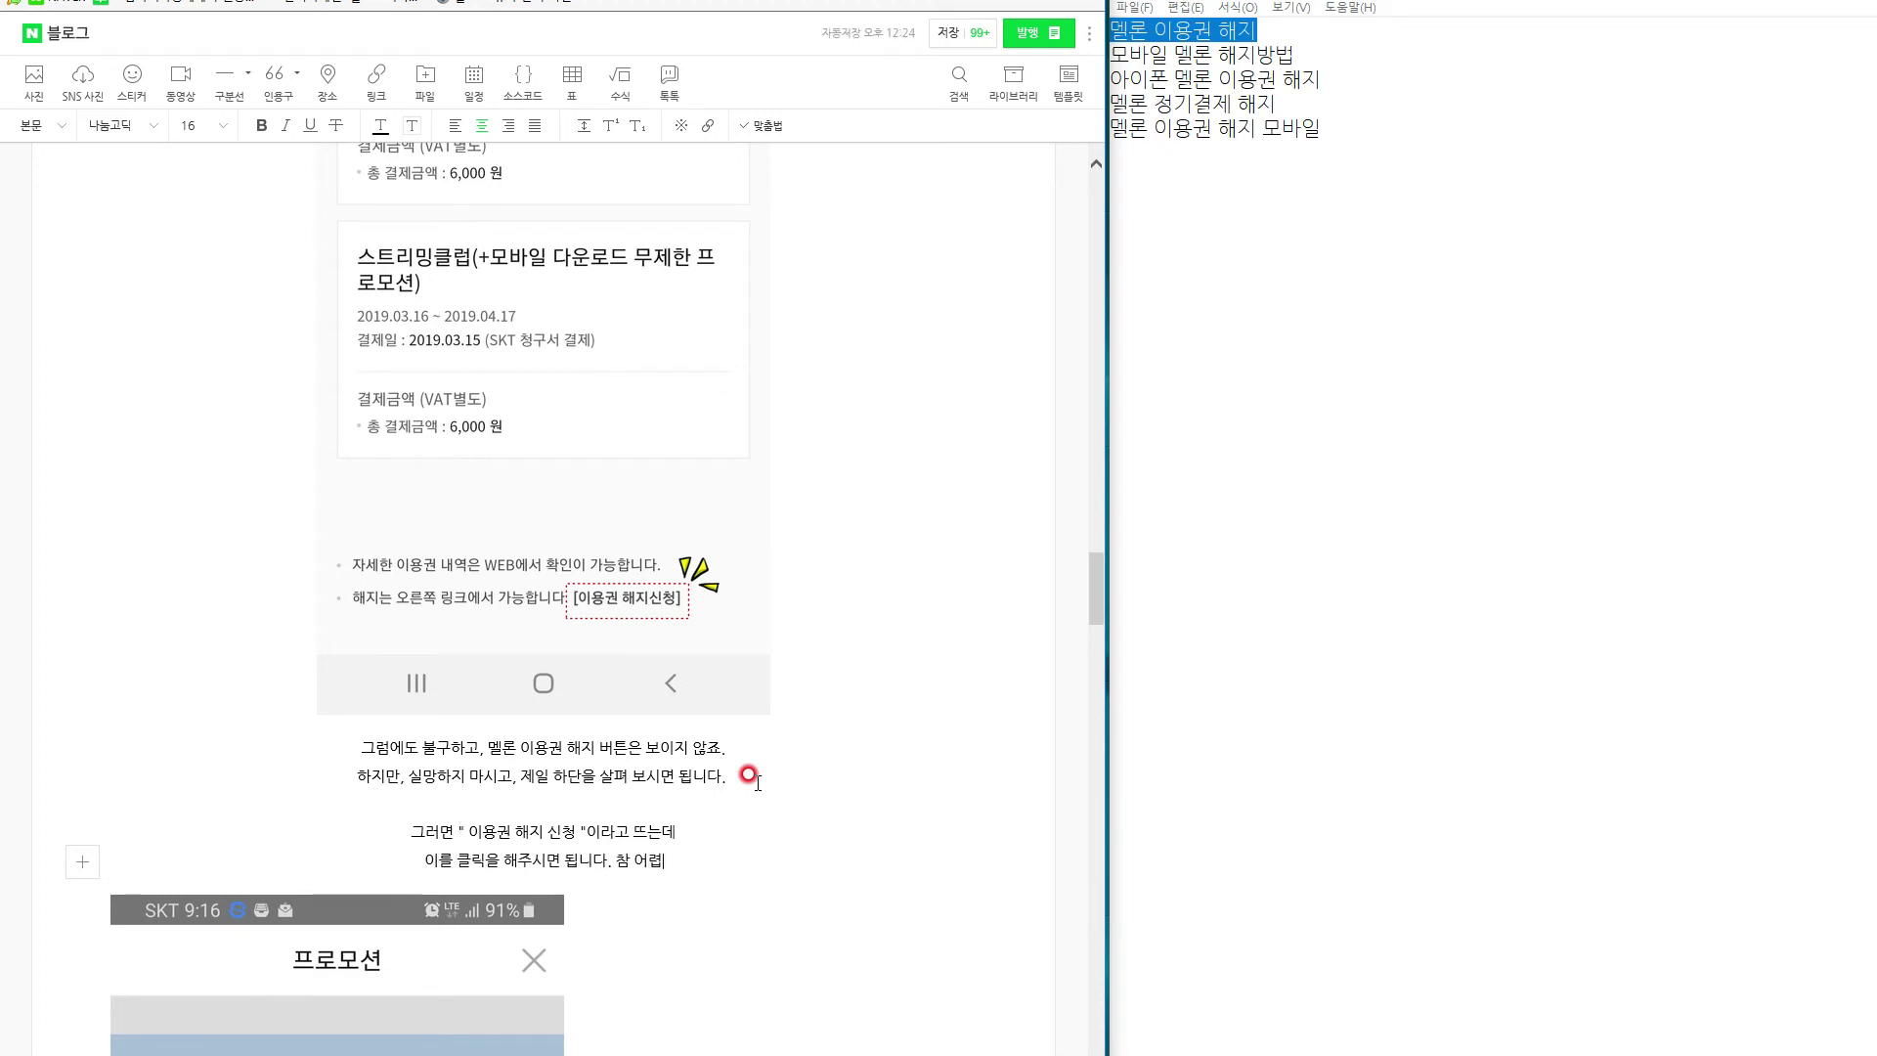
pyautogui.write('쥐 ㅋㅋㅋㅋ')
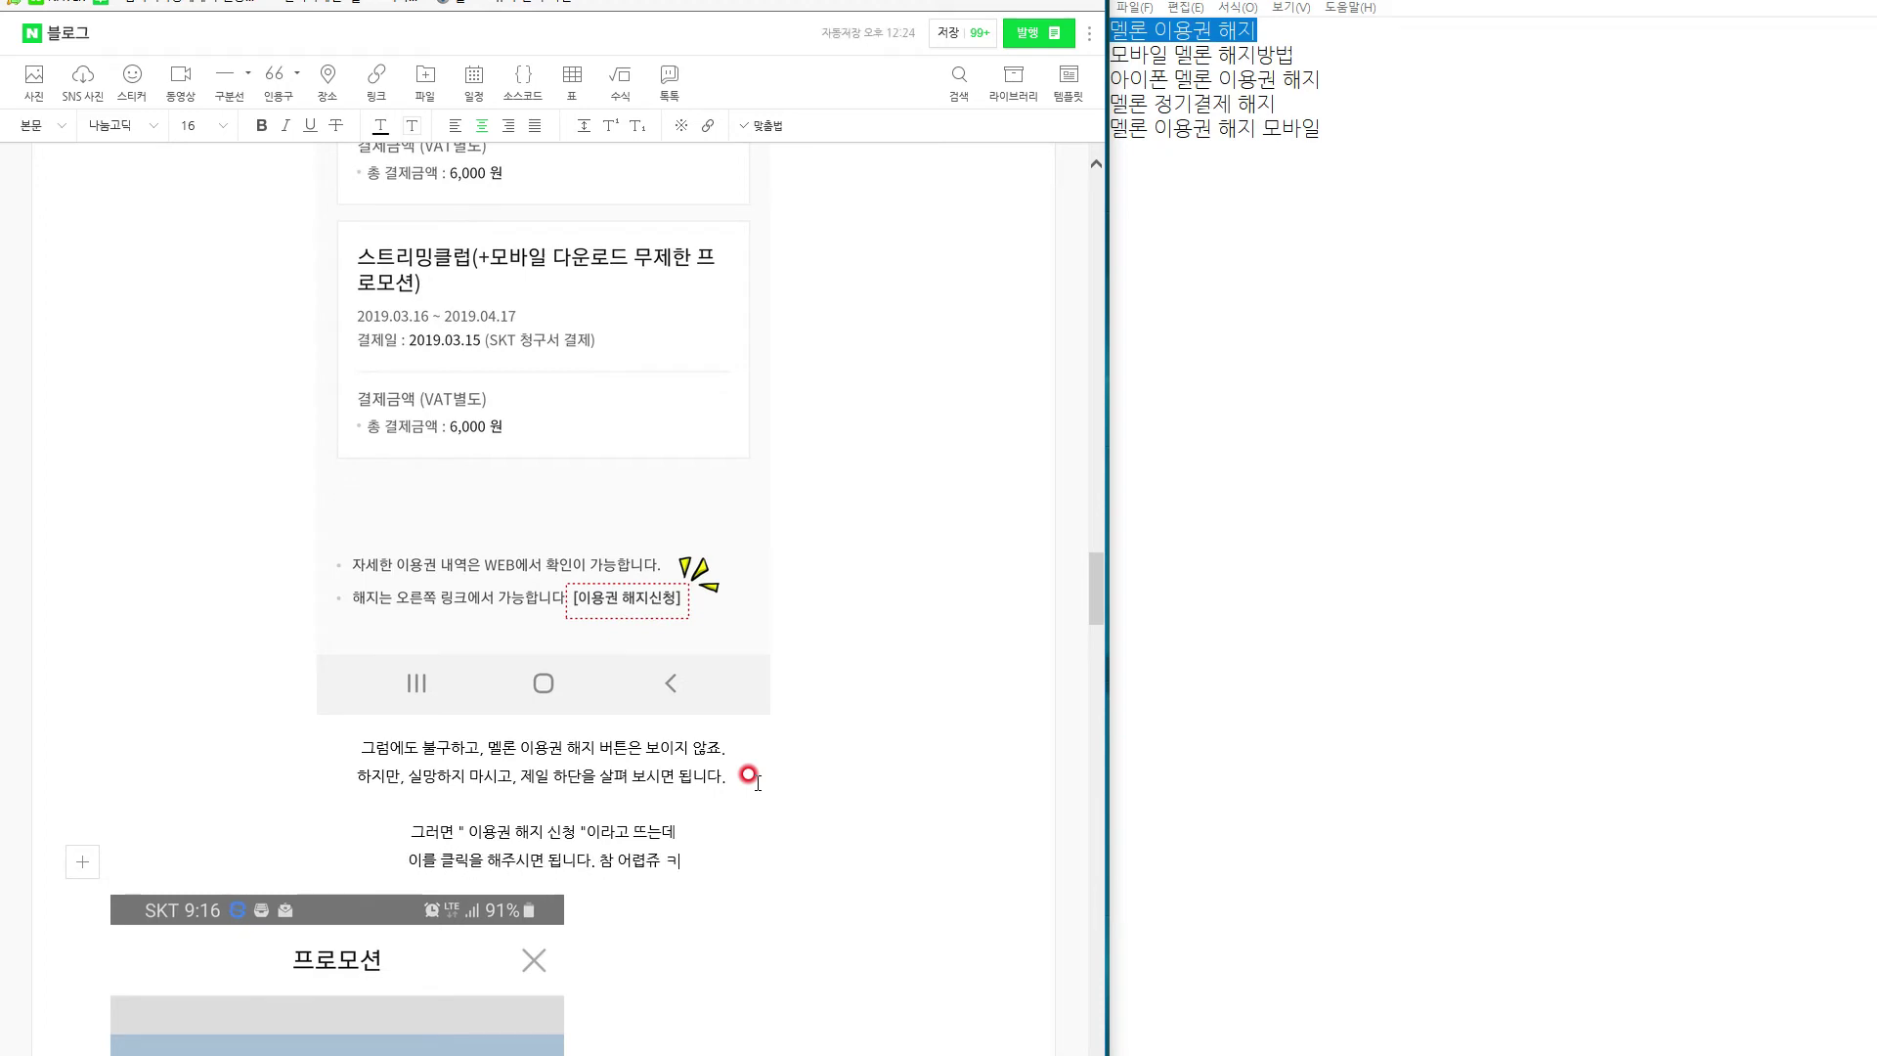
pyautogui.press('Return')
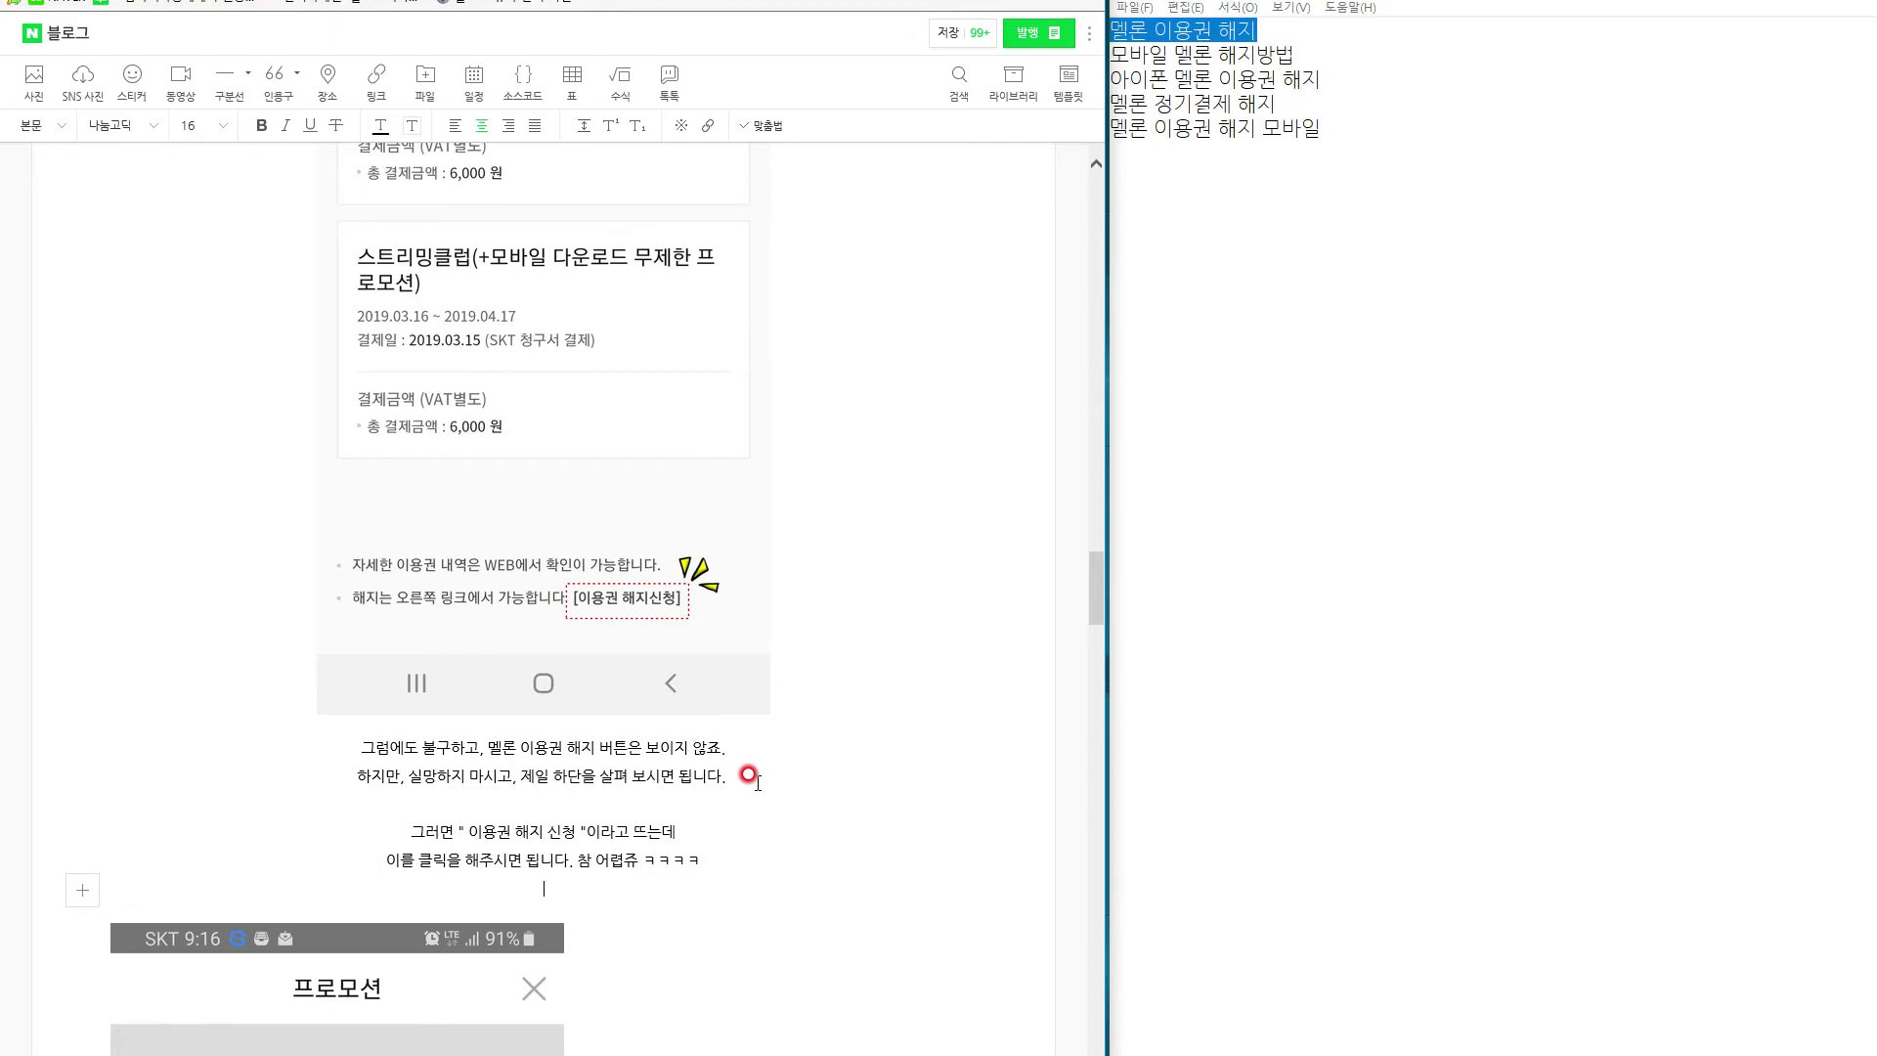
pyautogui.scroll(-8, 748, 776)
pyautogui.scroll(2, 520, 616)
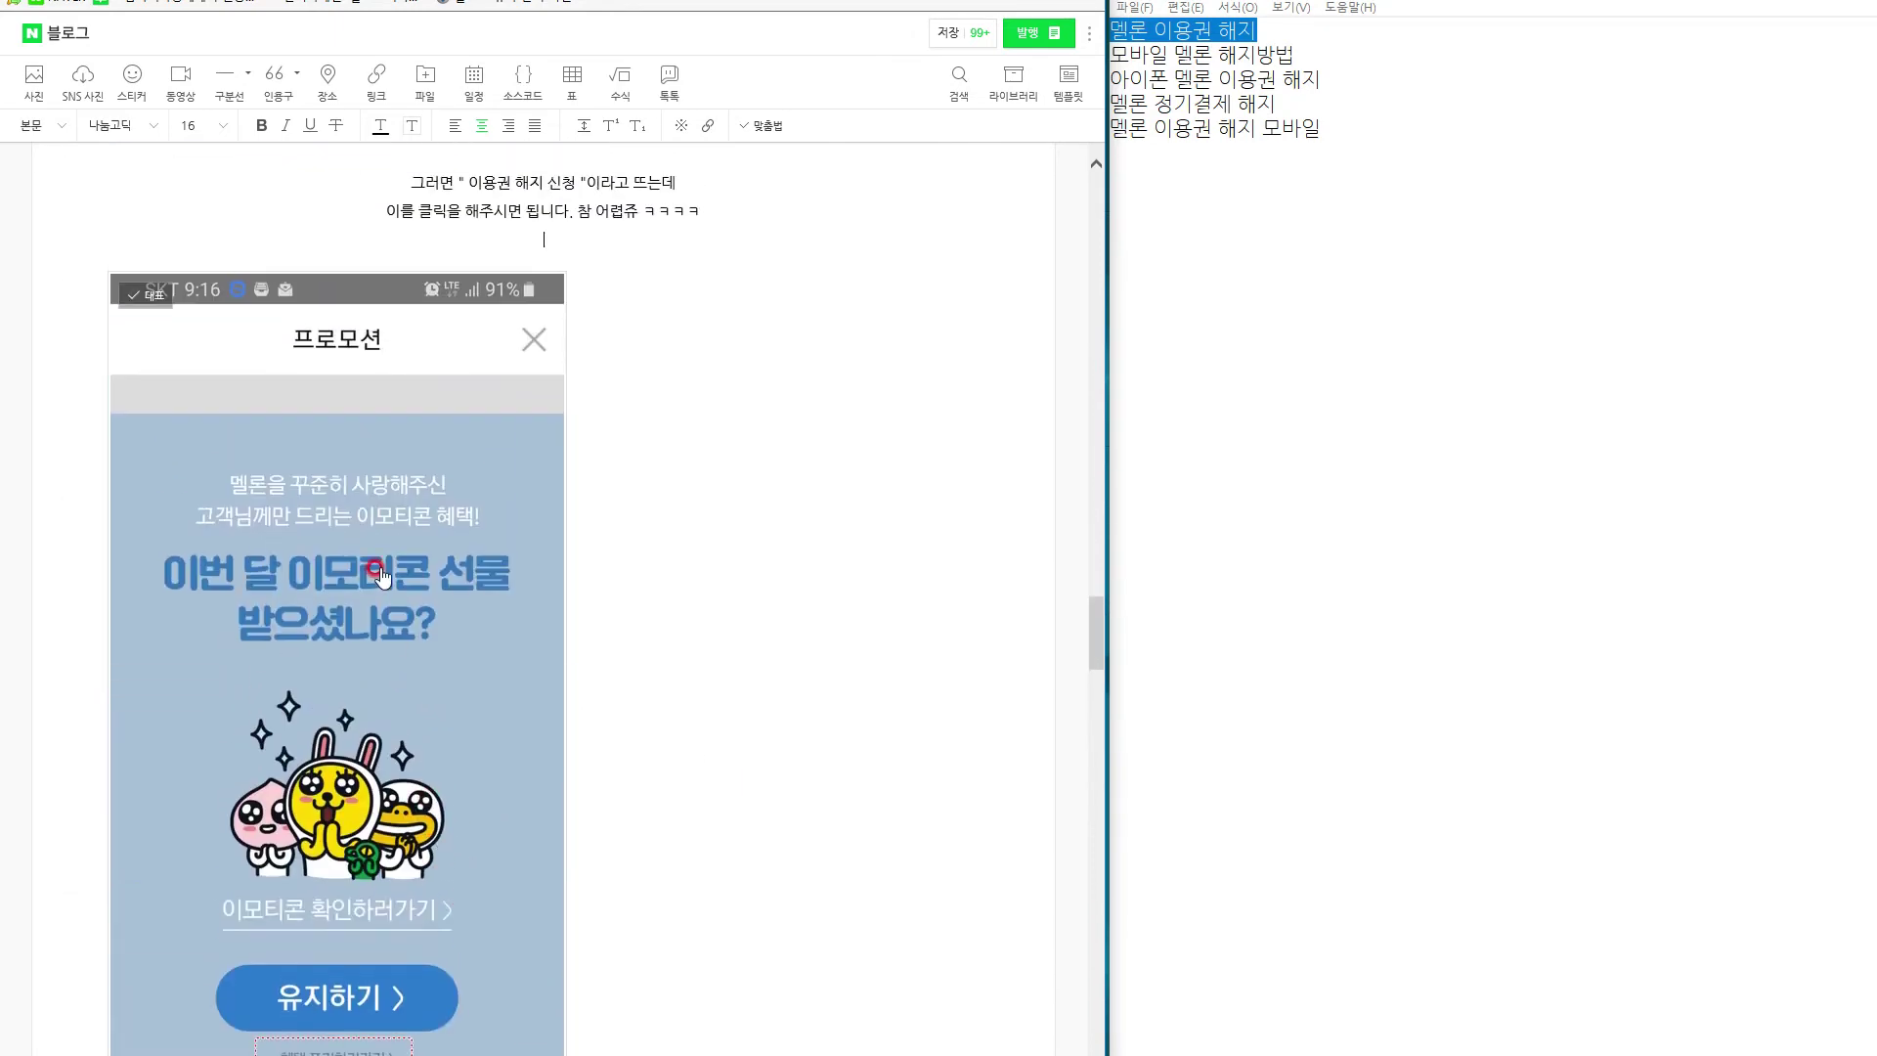
# Remove the empty line above the promotion screenshot and centre the screenshot.
pyautogui.click(380, 576)
pyautogui.click(477, 235)
pyautogui.press('BackSpace')
pyautogui.click(474, 407)
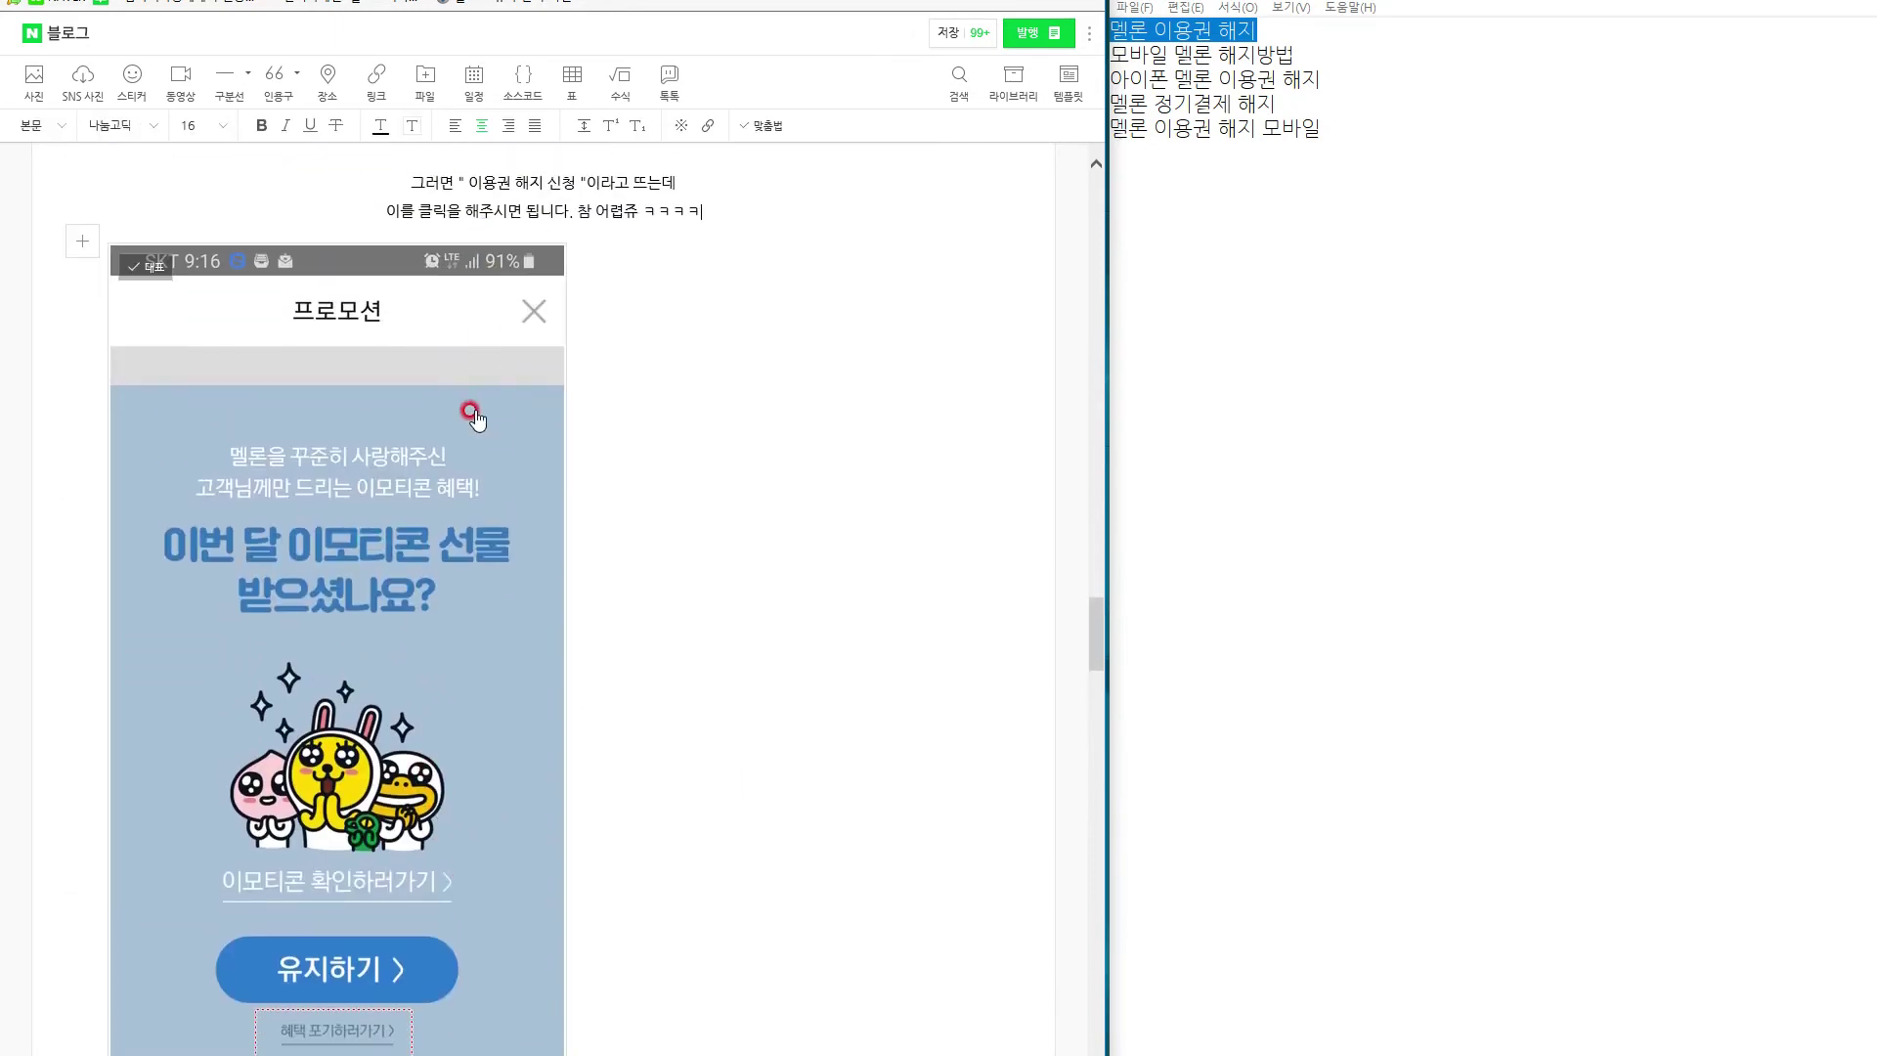
pyautogui.click(49, 125)
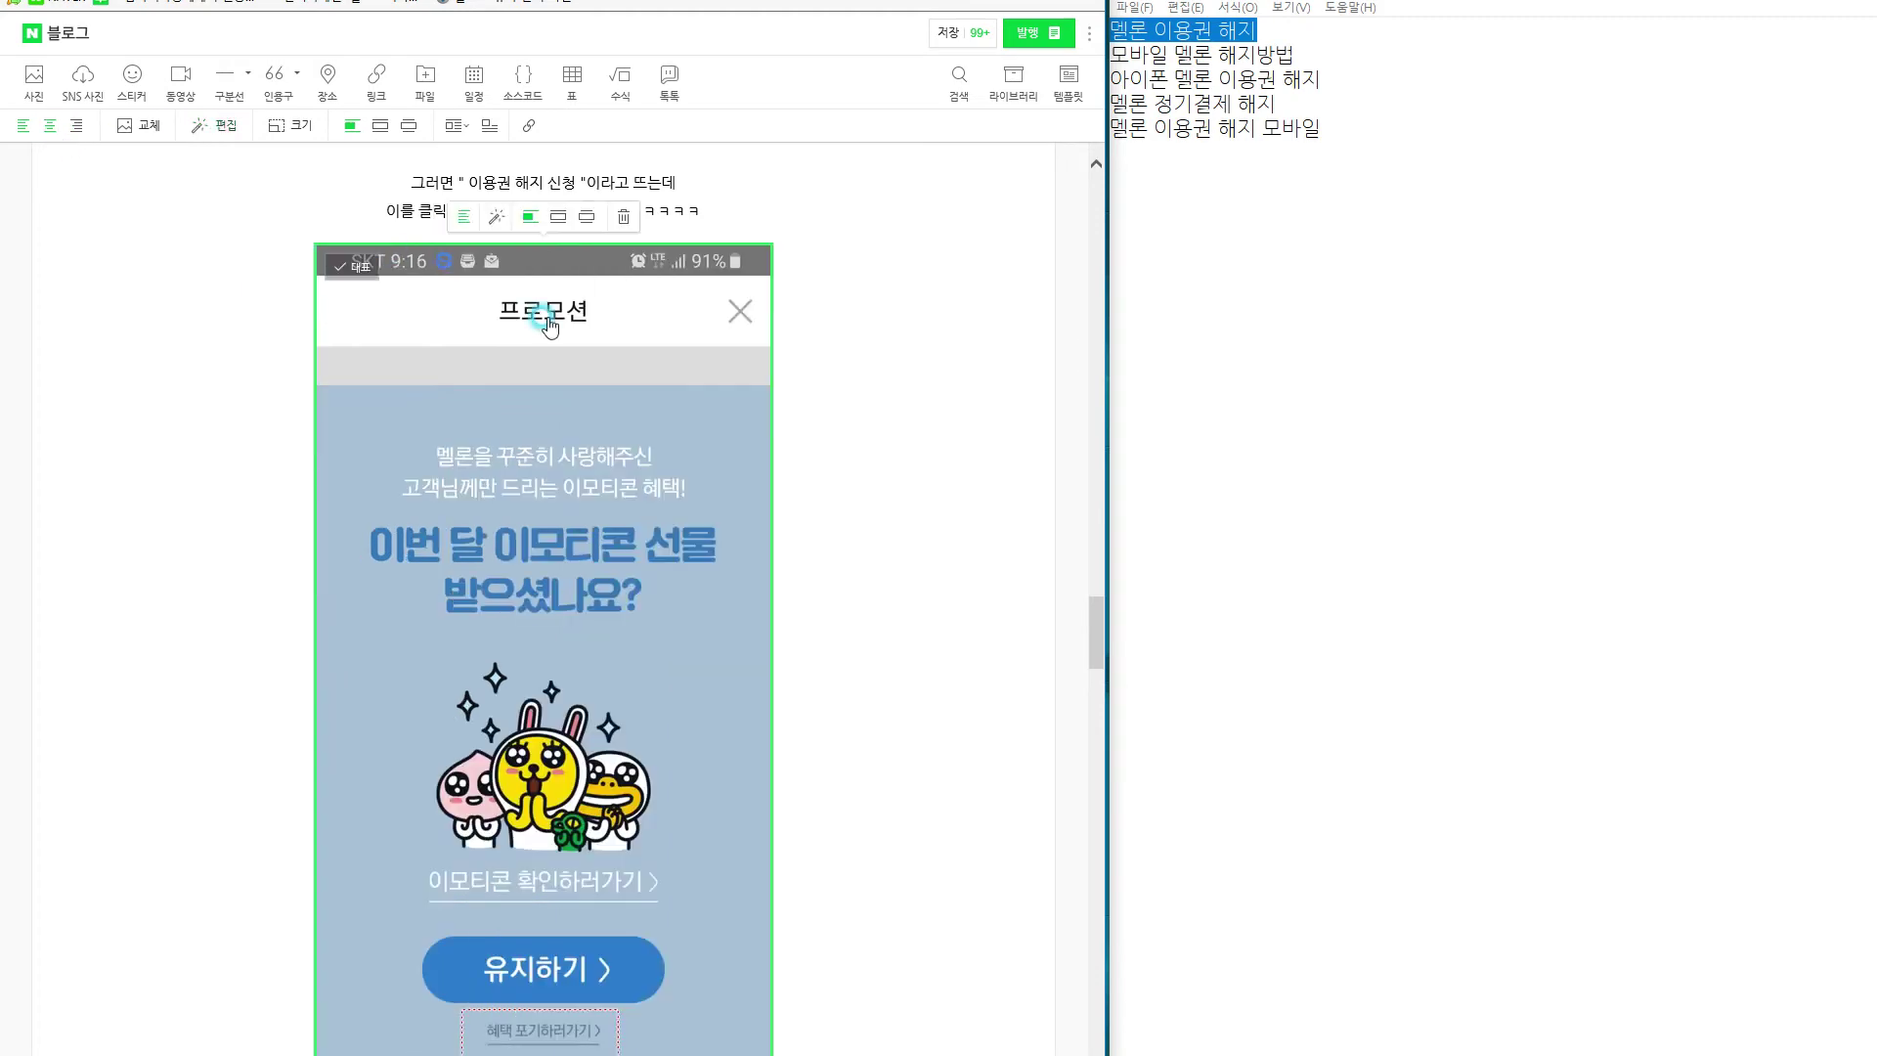
pyautogui.scroll(-8, 530, 401)
# Caption the offer screen, ending with '혜택포기하기..' and '이를 아주 힘차게! 눌러주세요!!'.
pyautogui.click(528, 405)
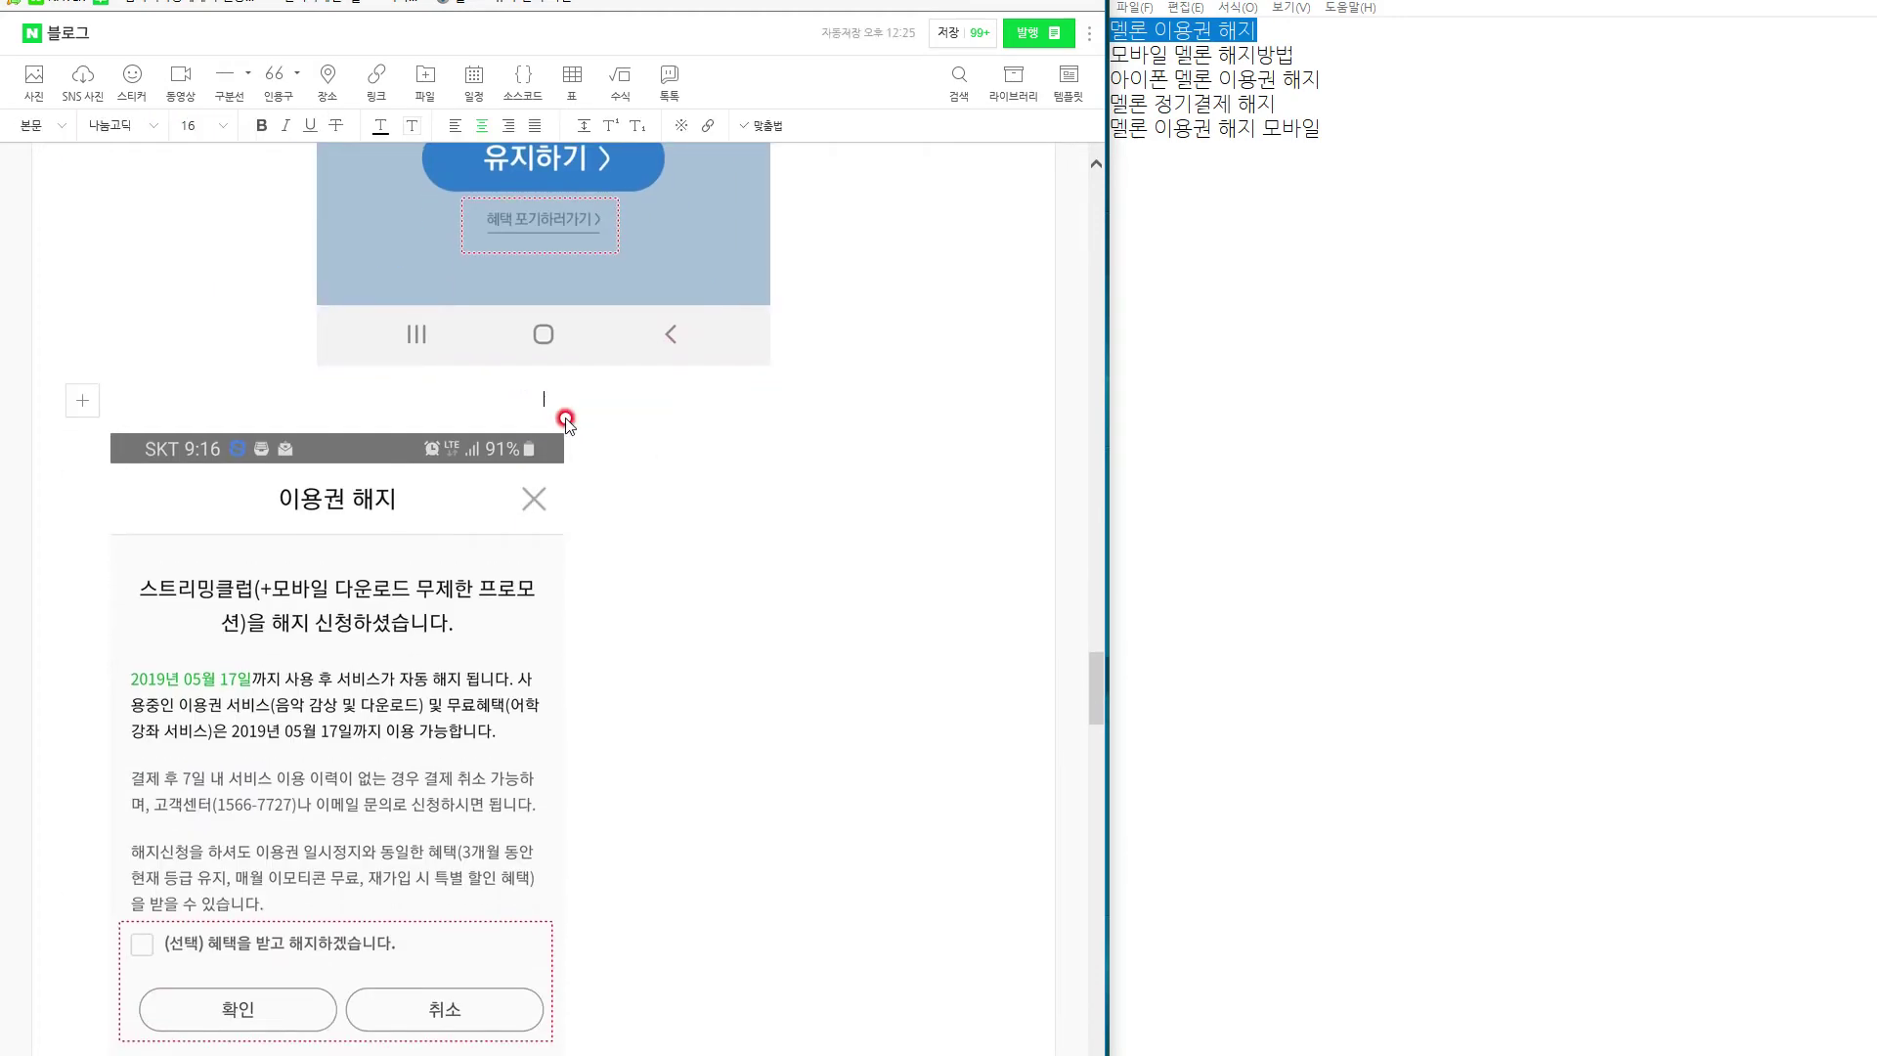
pyautogui.write('그런데 문제는 여기서 이렇게 나옵니다.')
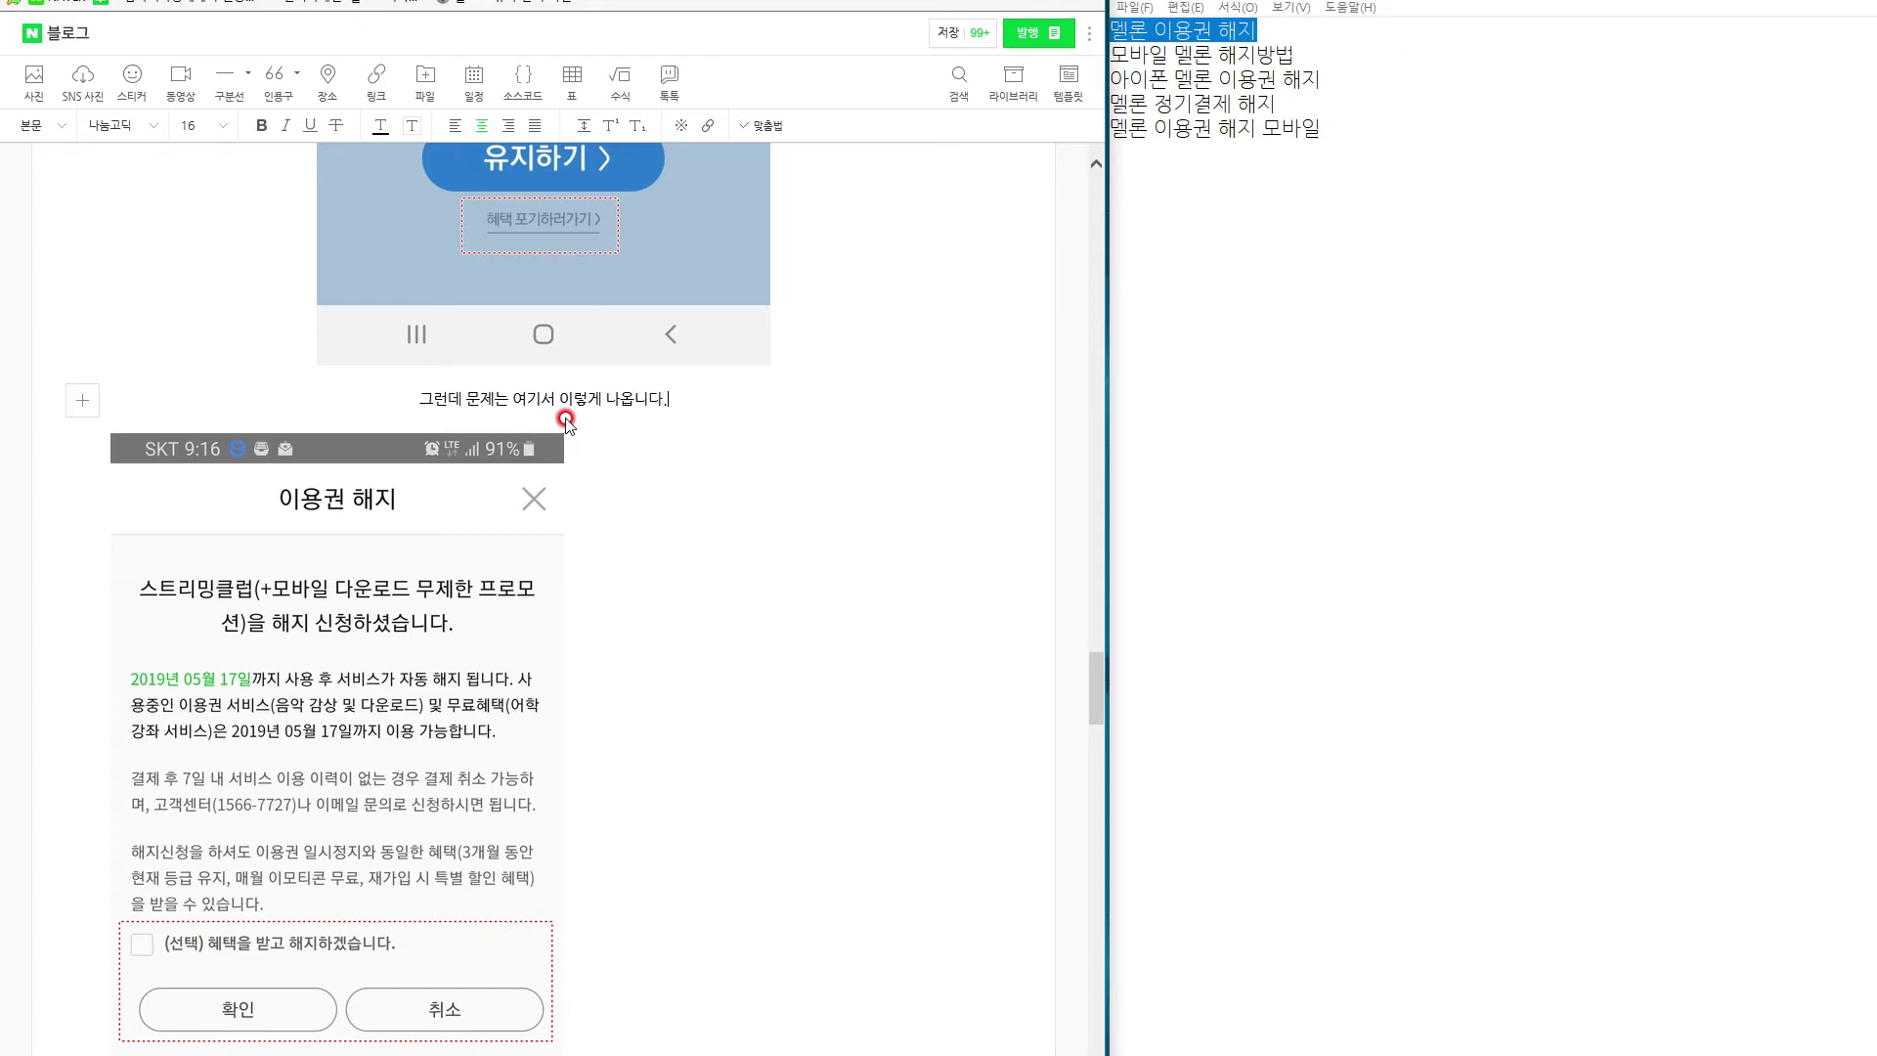
pyautogui.press('Return')
pyautogui.write('ㅎ')
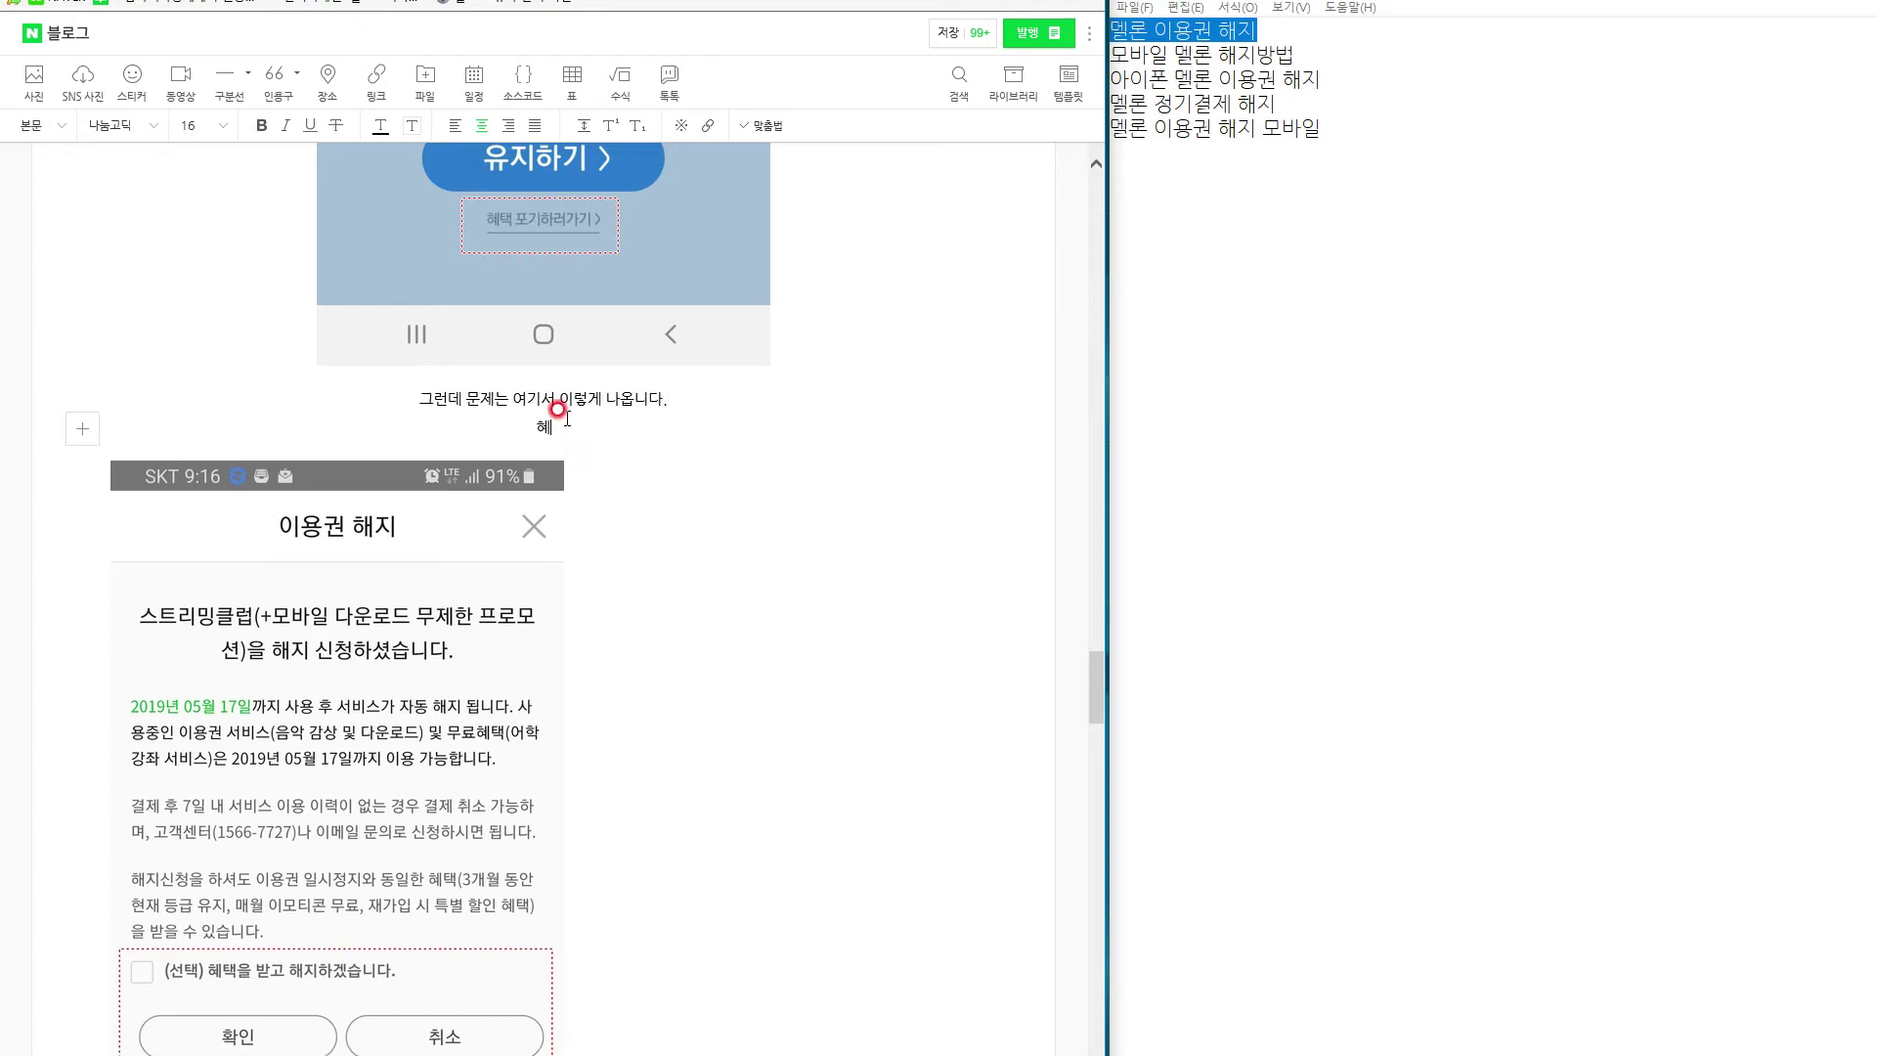
pyautogui.write('지 마세요 ㅠㅠ 제가 이런')
pyautogui.write(' 저런')
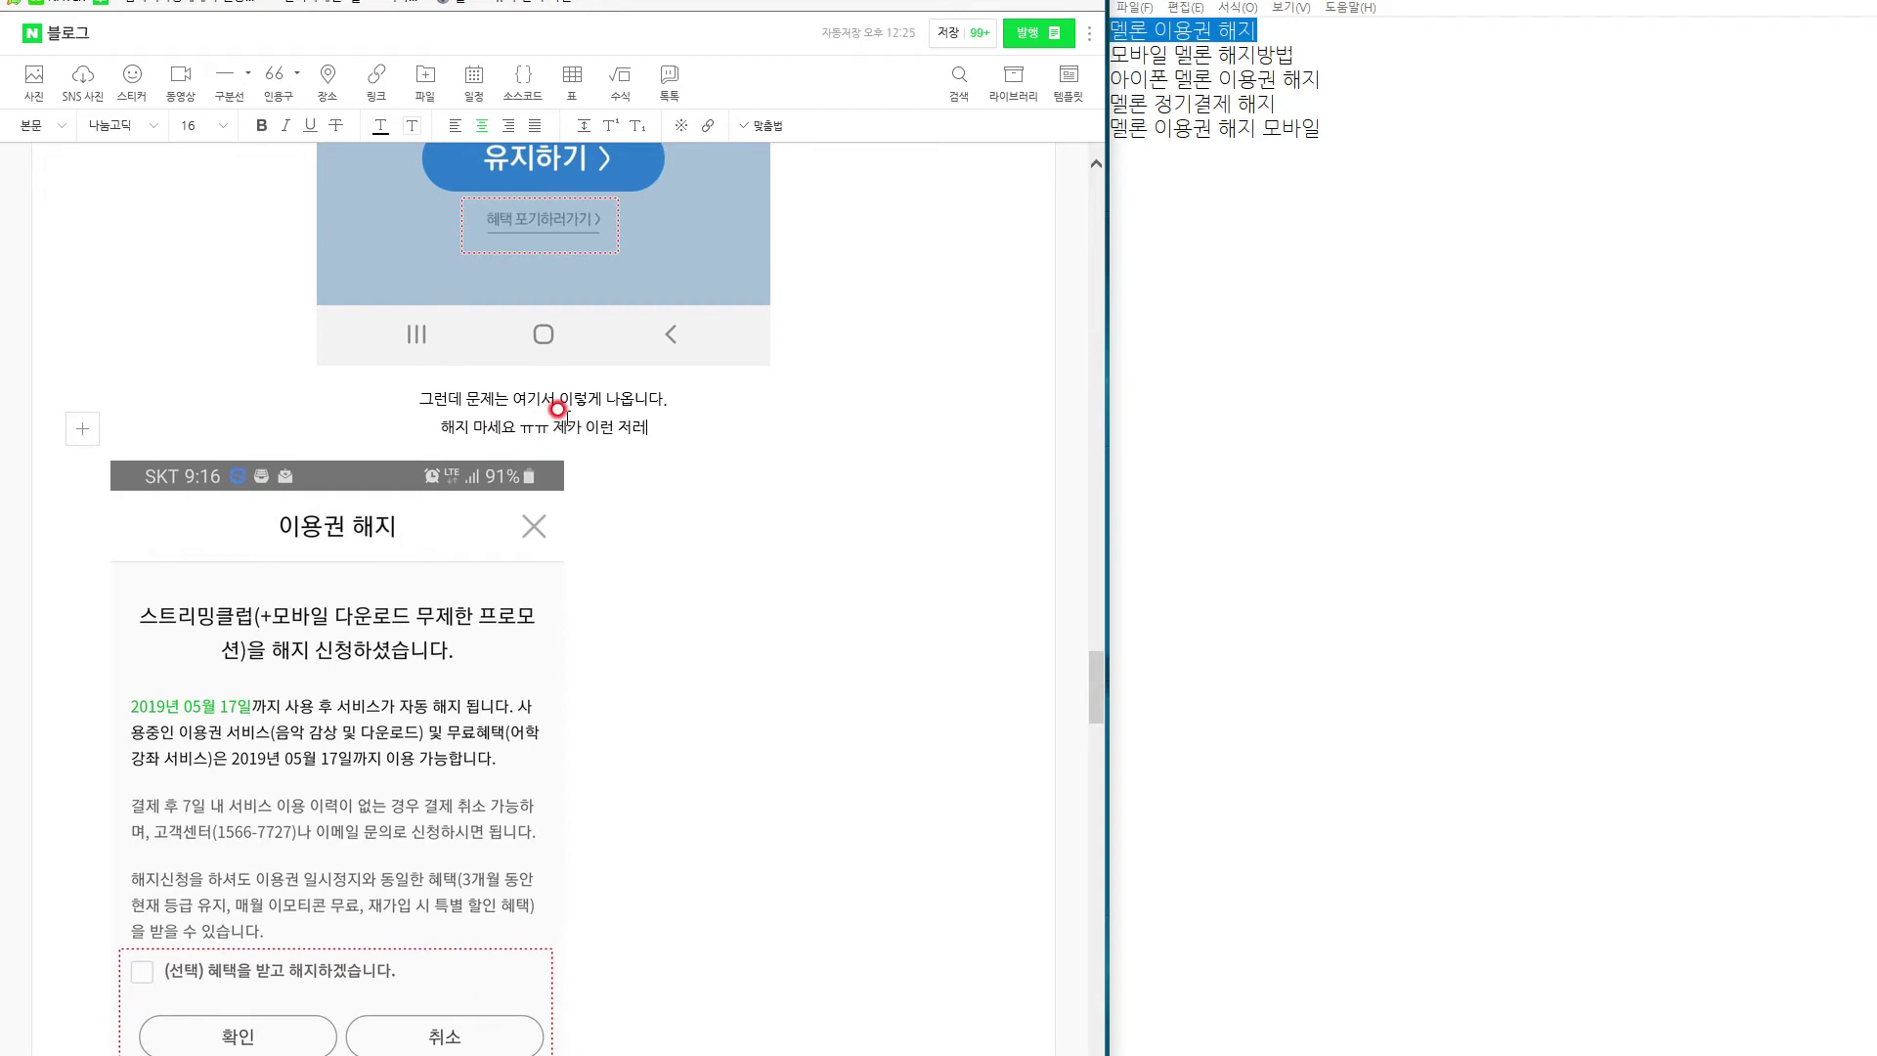
pyautogui.write('거 챙겨 줄께요..하면서 말입니다 역기서 마음이 흔들리지 마시고')
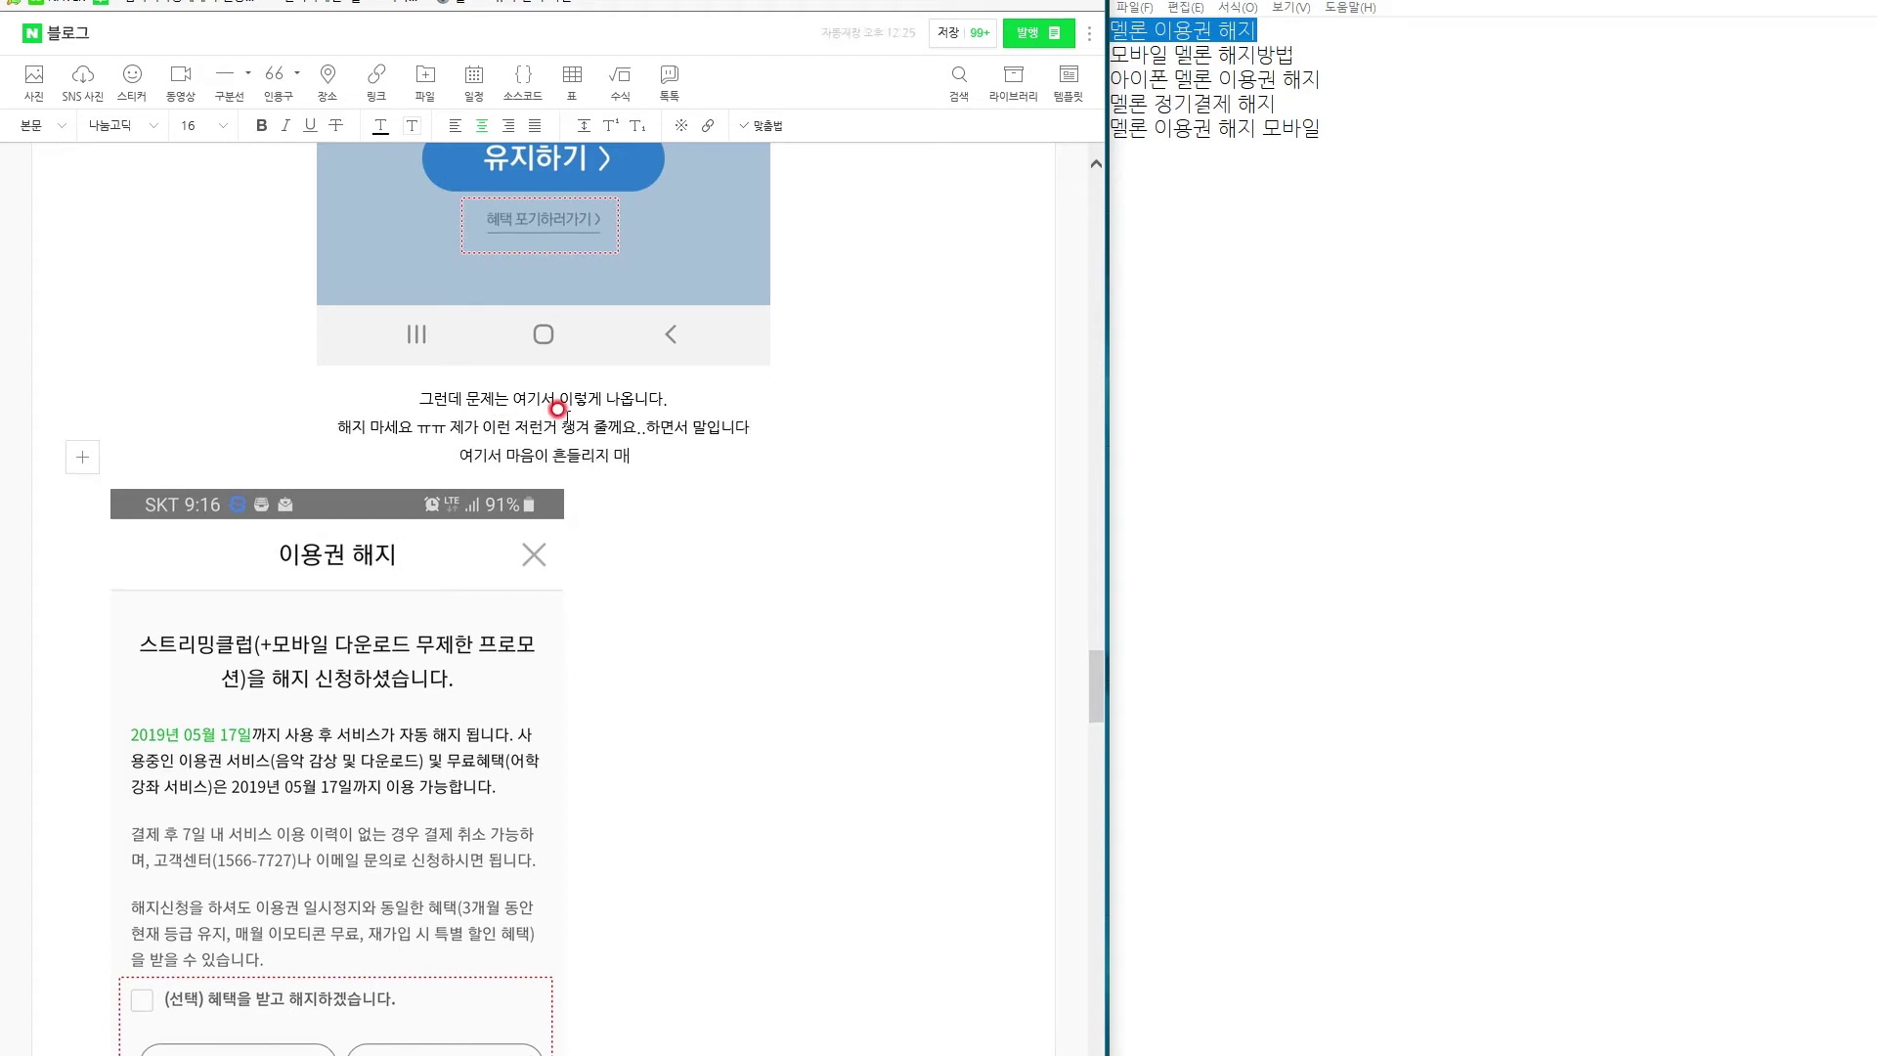
pyautogui.write(', 쭈욱 내려')
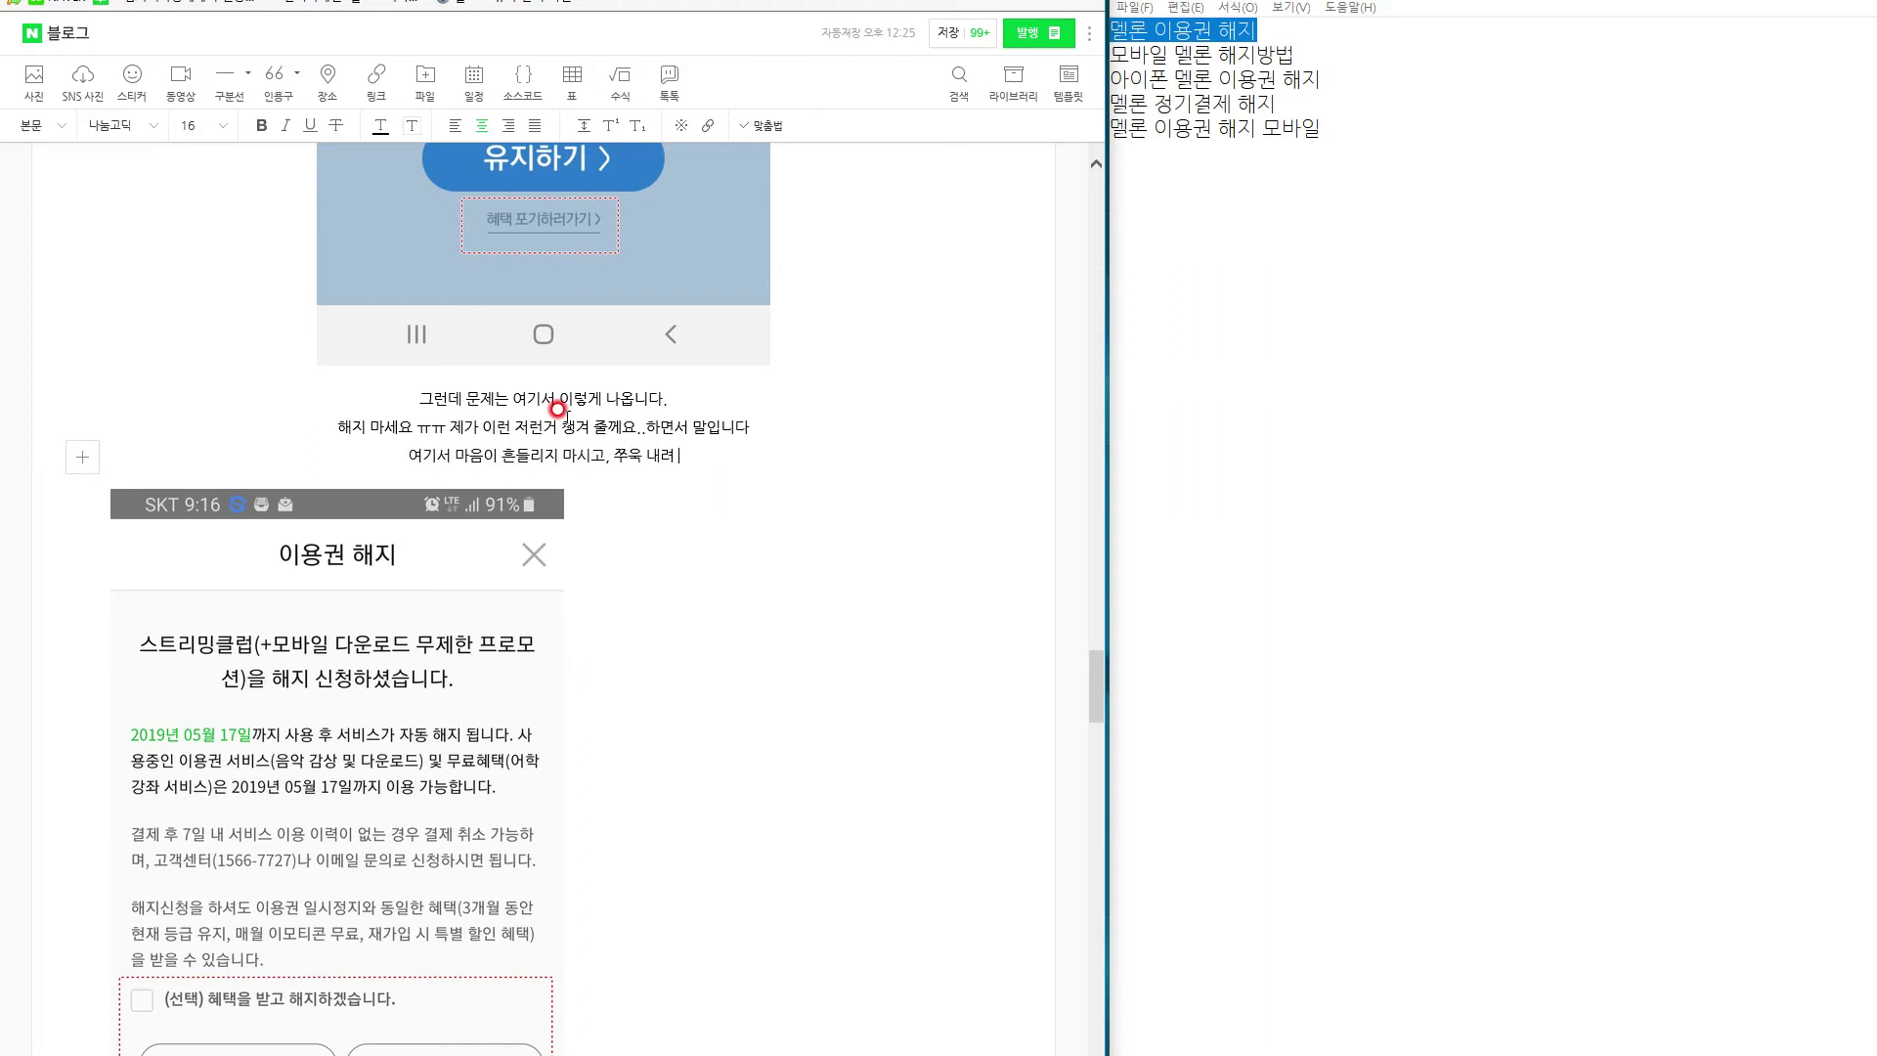
pyautogui.write(' 주심면 제')
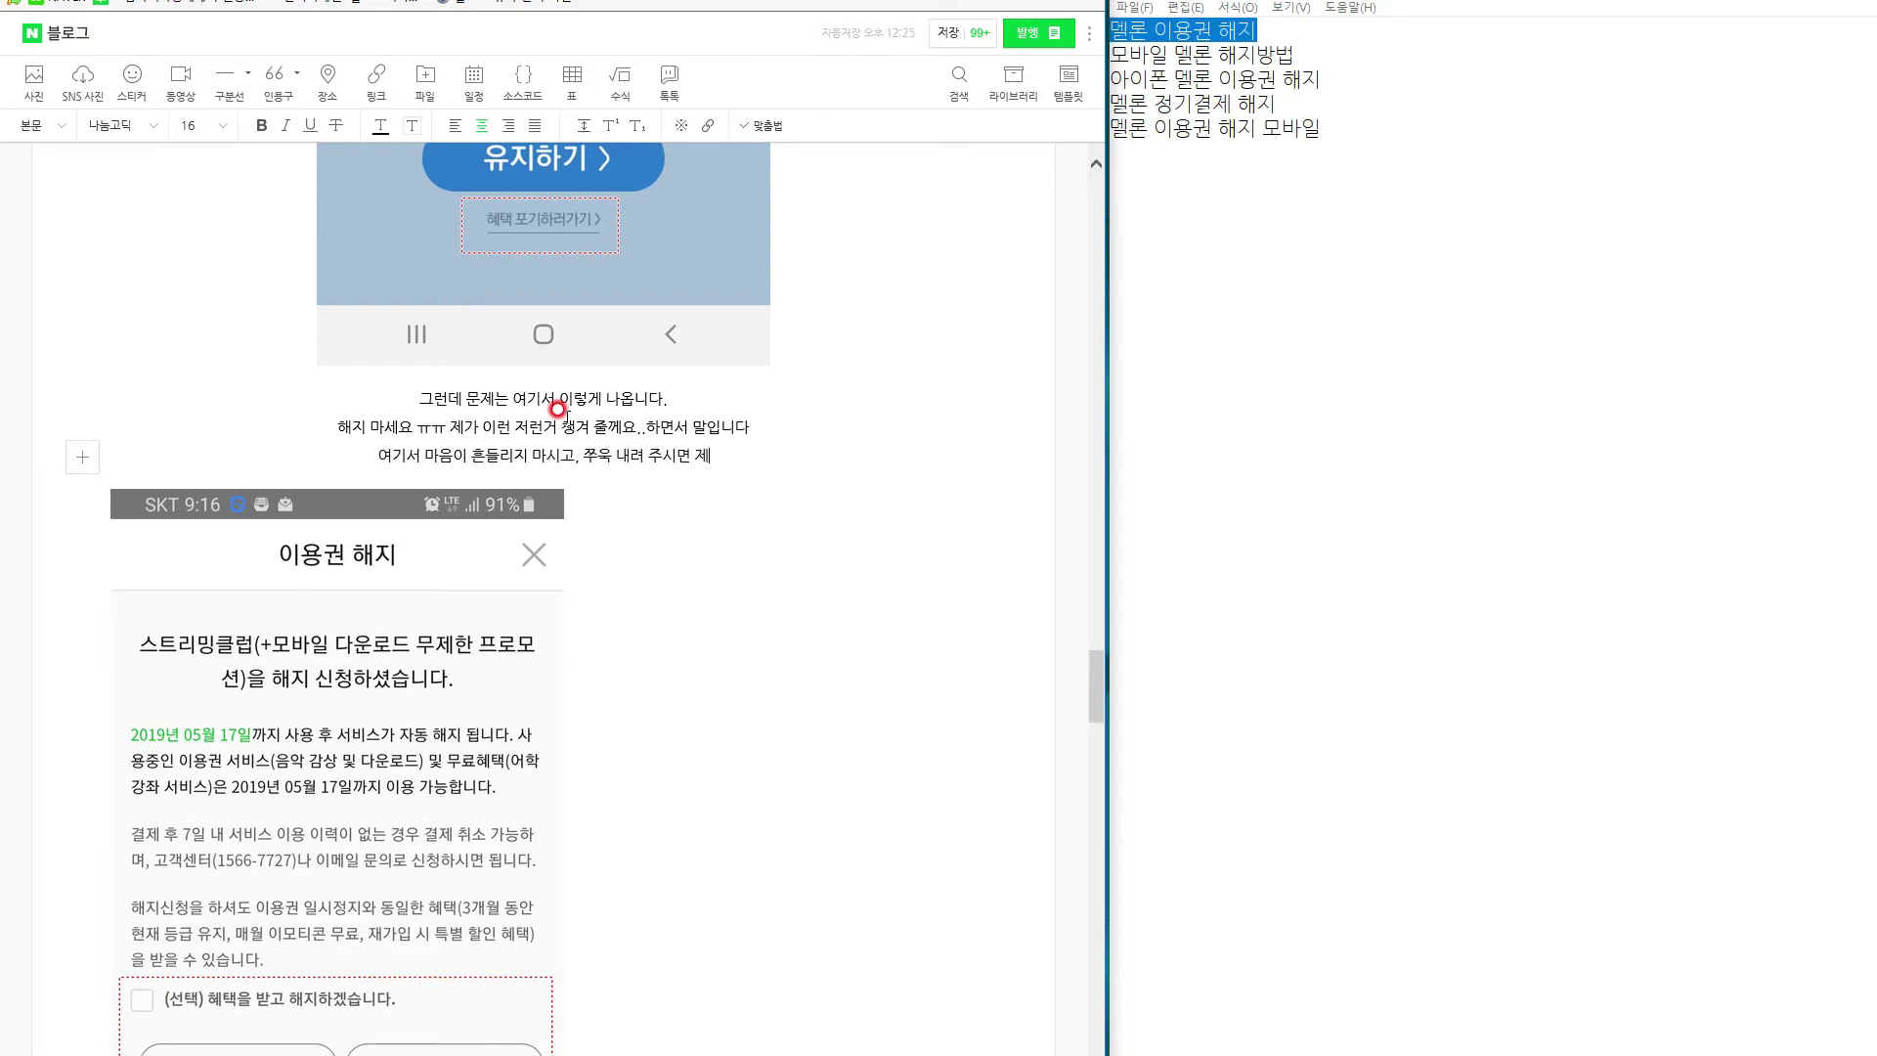
pyautogui.write('일 하단에 이렇게 뜹니다')
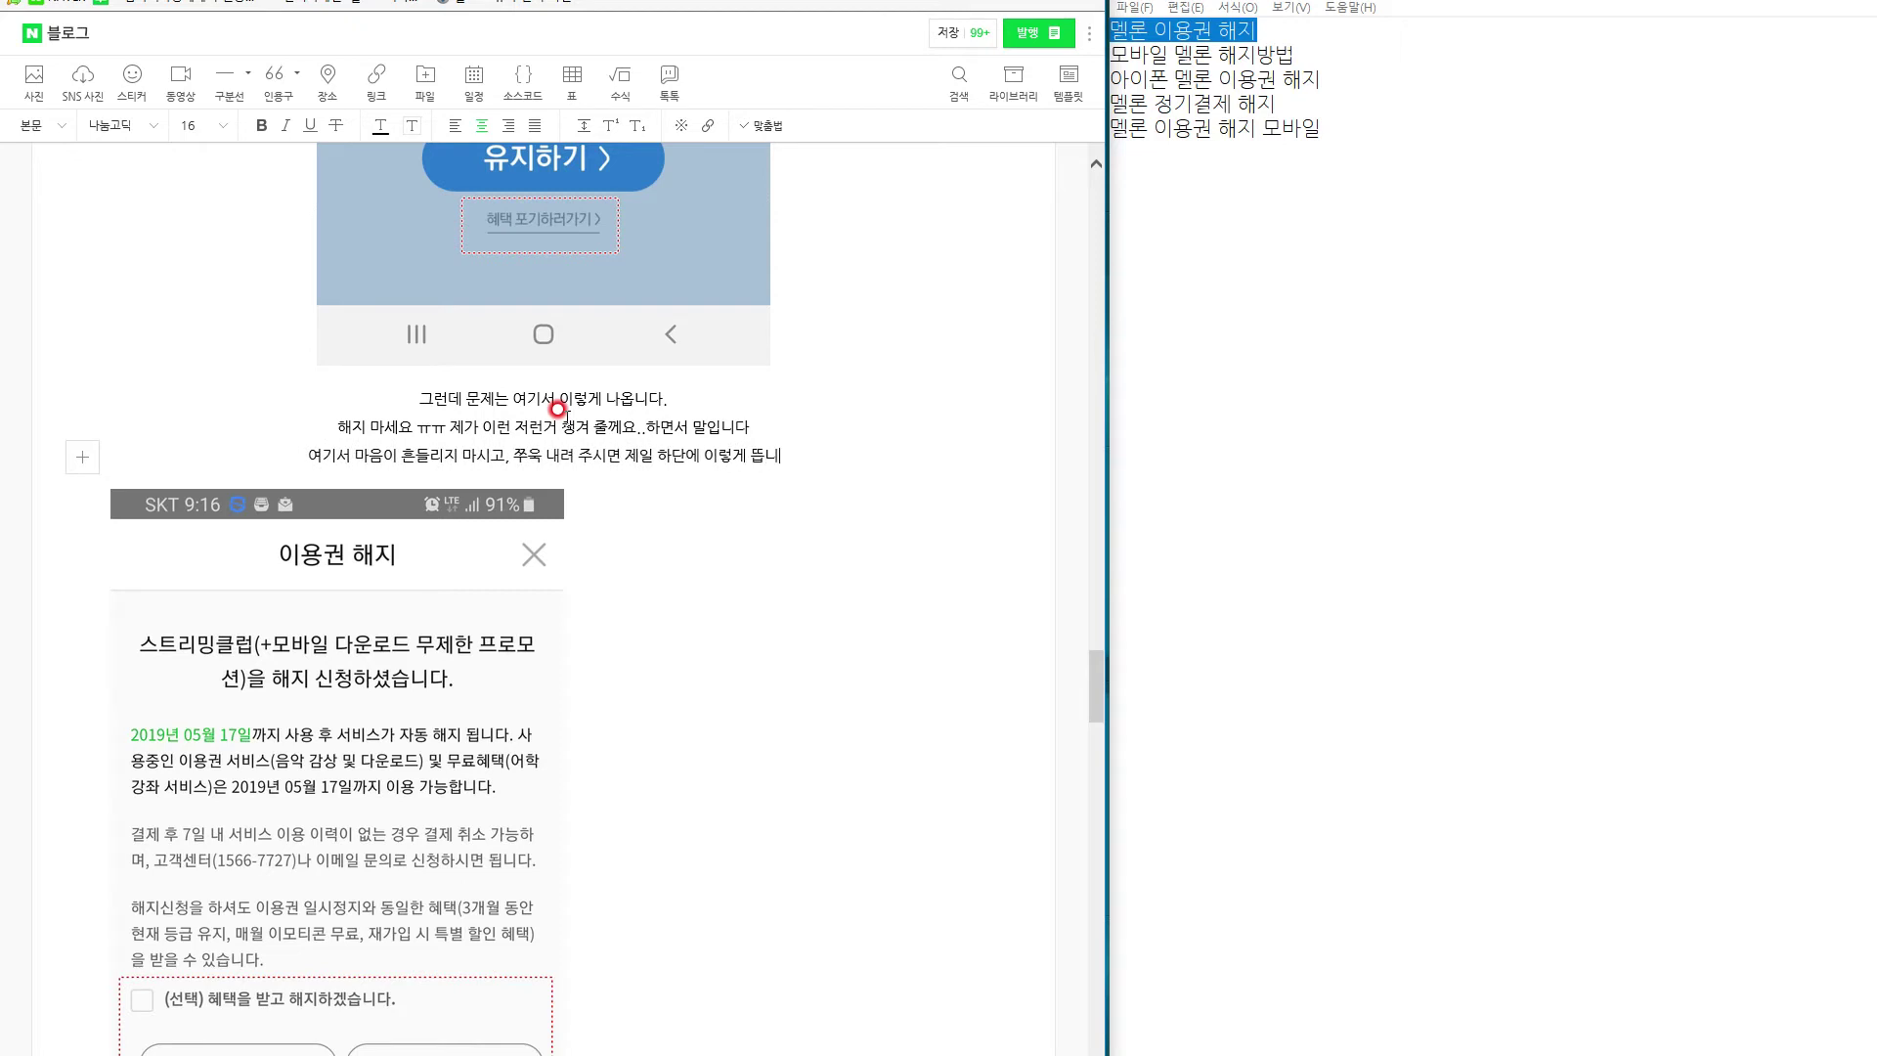
pyautogui.press('Return')
pyautogui.write('혜택포기하기..')
pyautogui.press('Return')
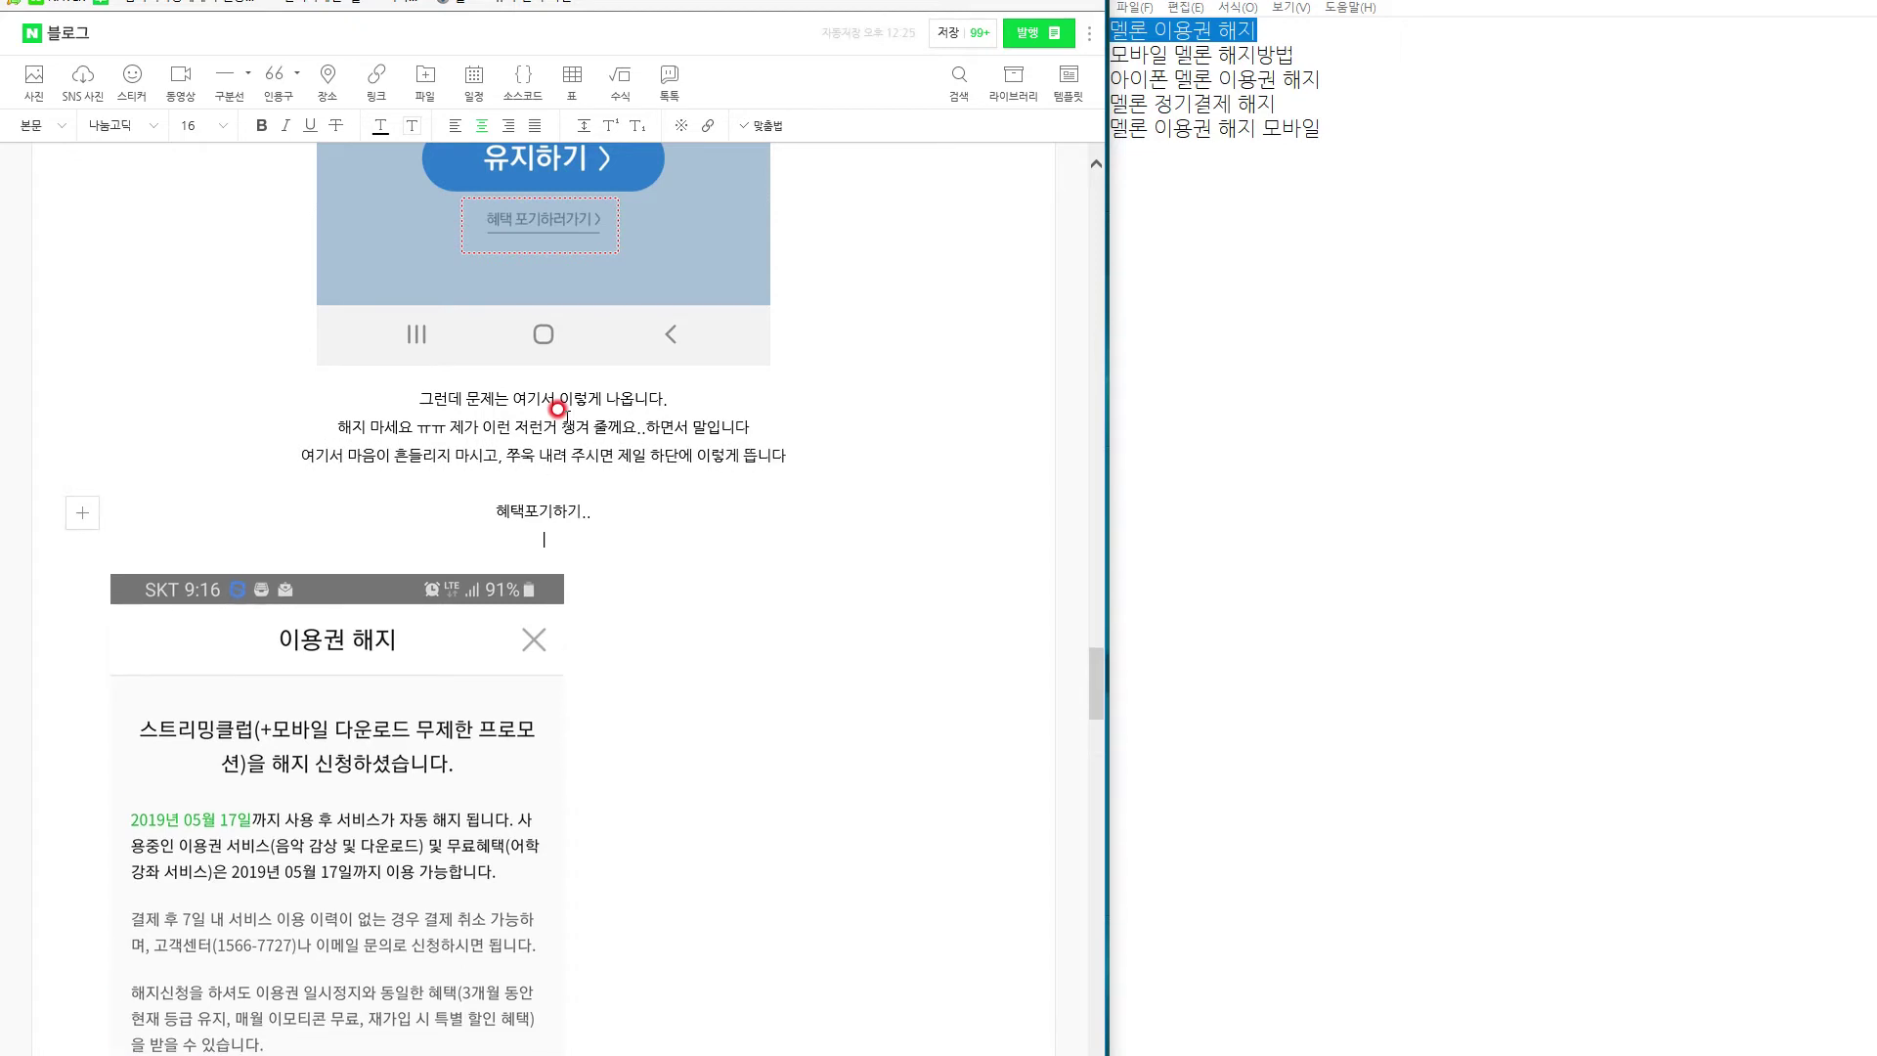
pyautogui.write('이를 아주 힘차게! 눌러주세요!!')
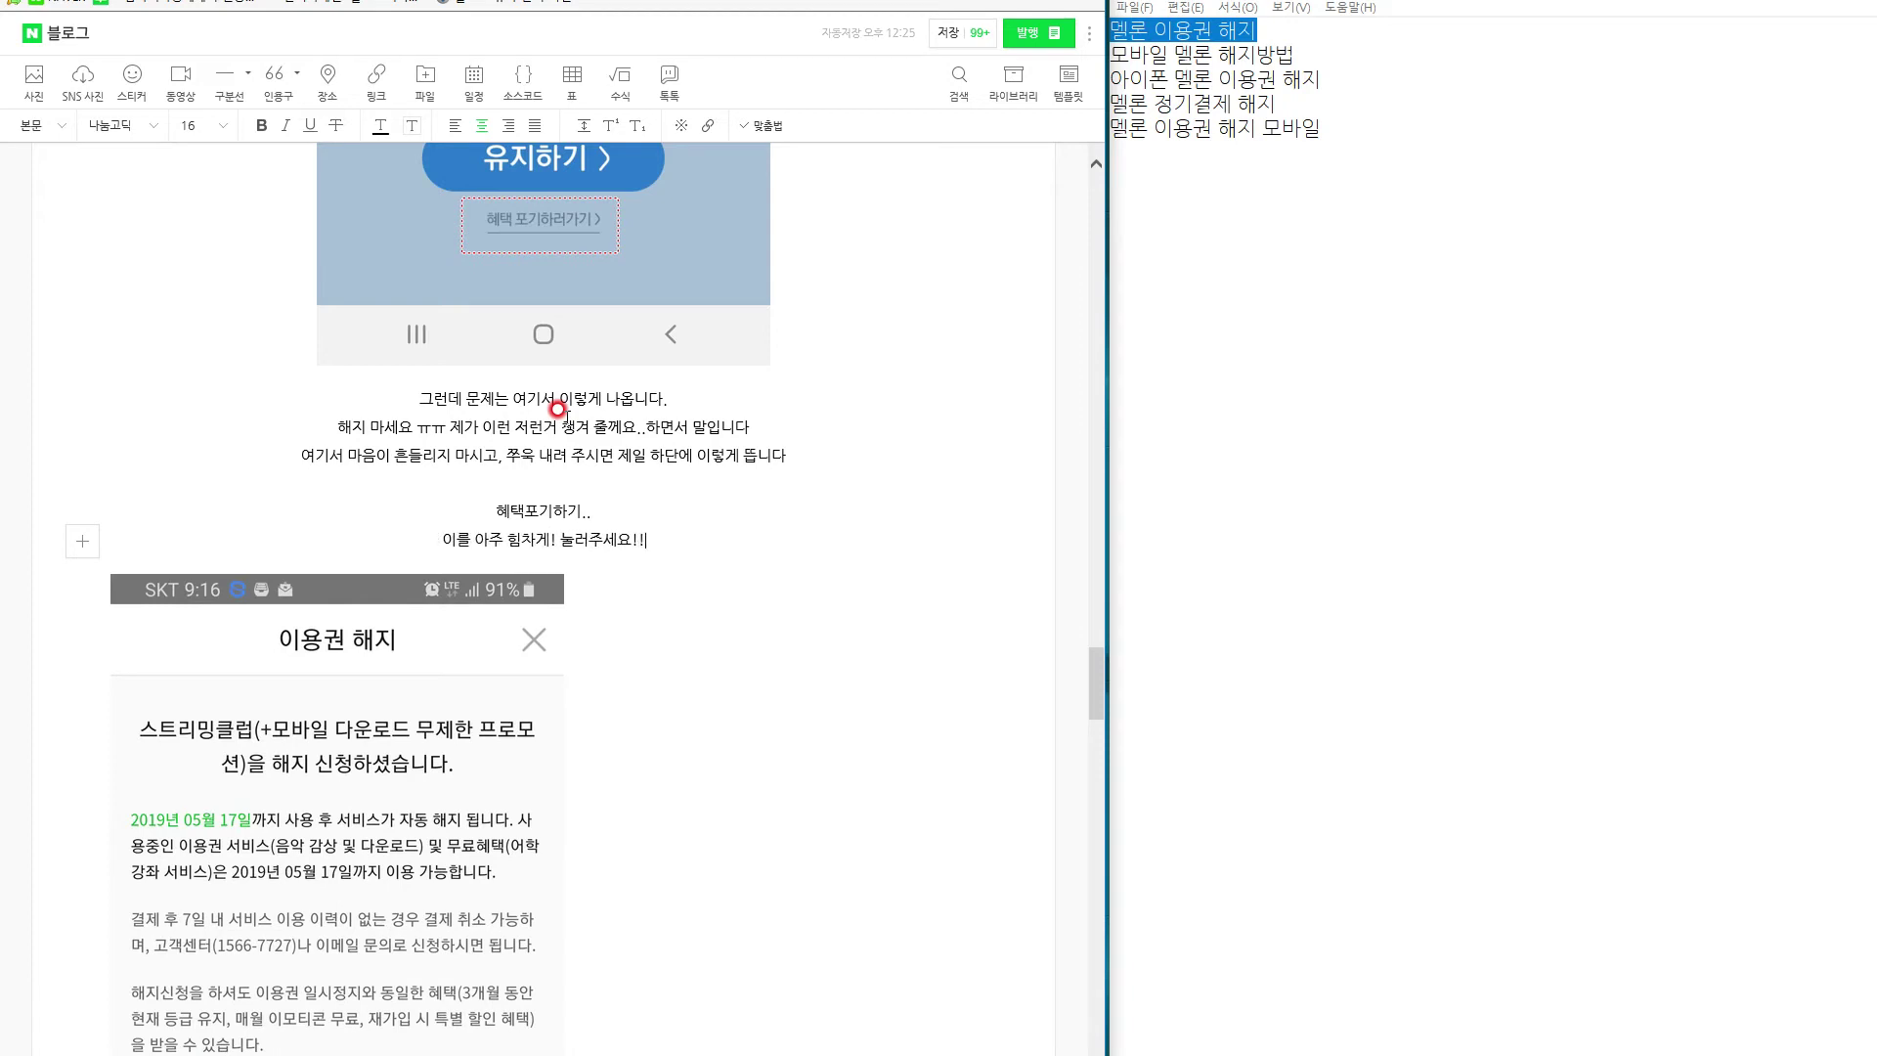
# Make the '혜택포기하기..' line size 24 and bold.
pyautogui.moveTo(597, 508); pyautogui.dragTo(406, 504)
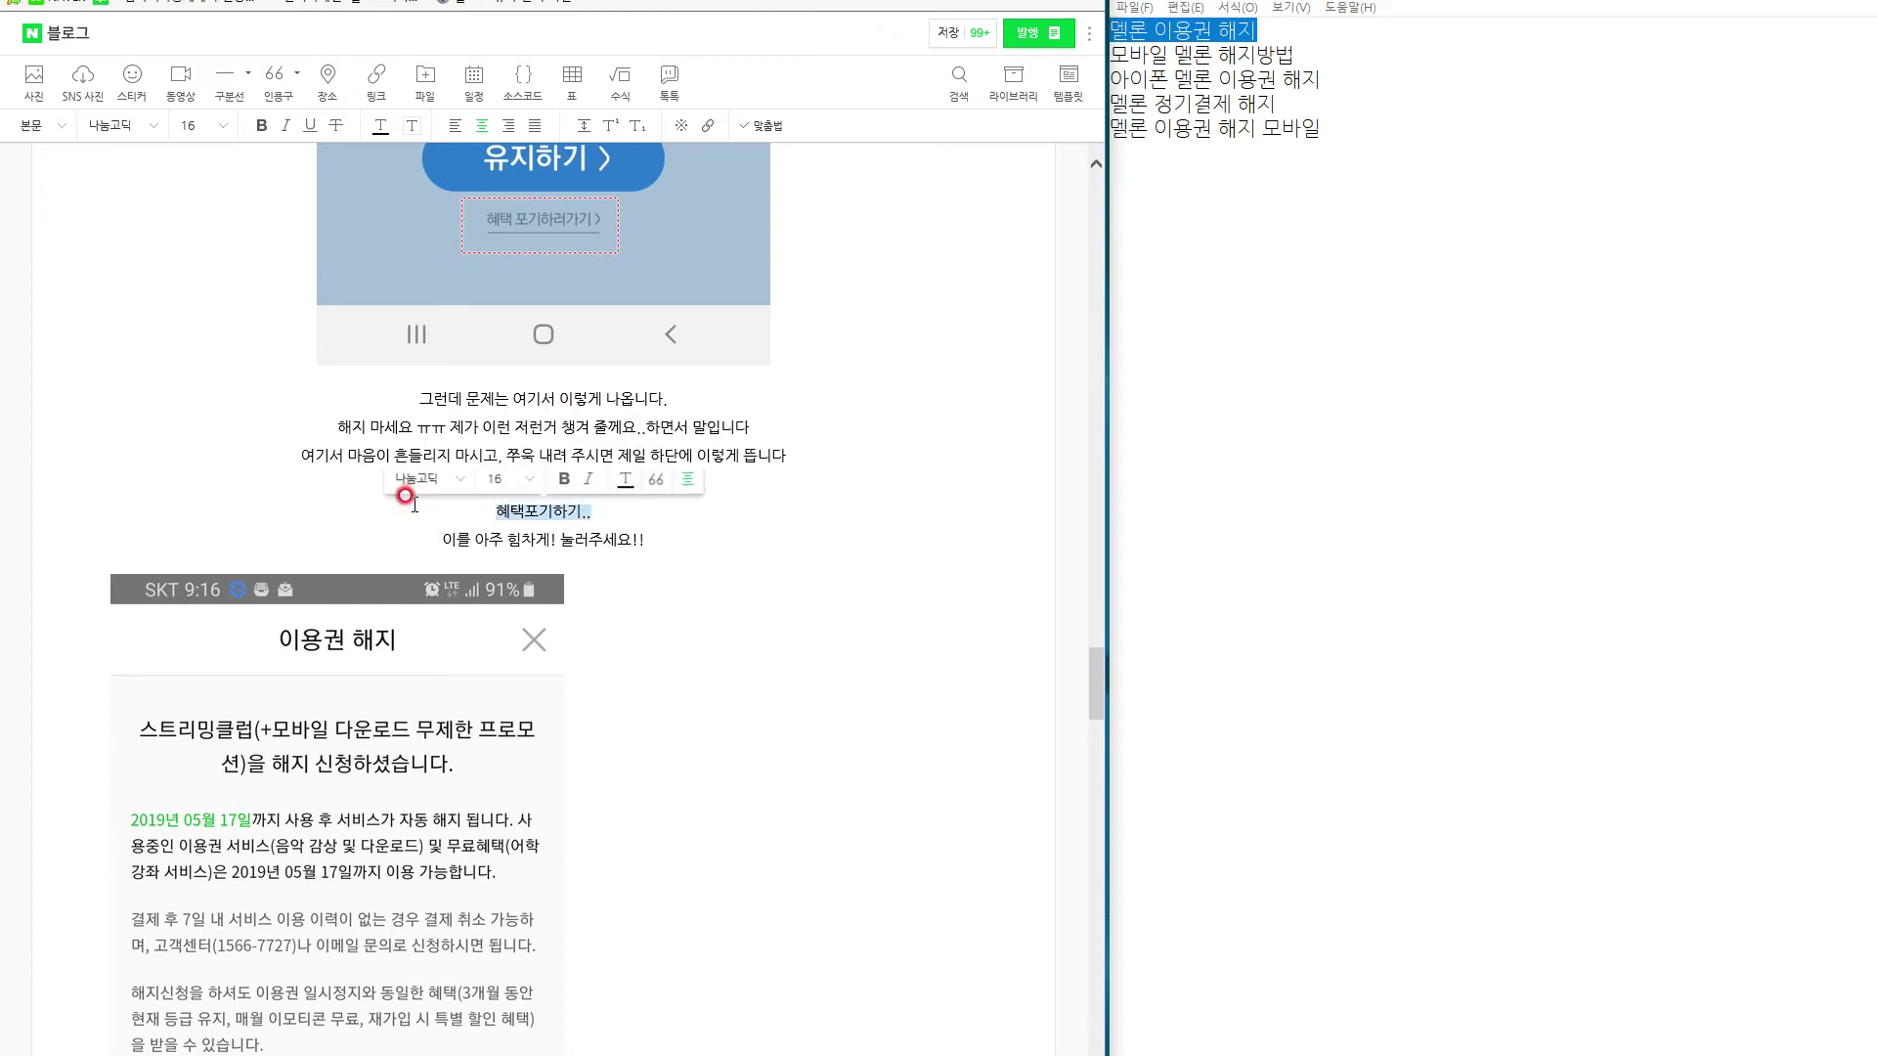
pyautogui.click(203, 127)
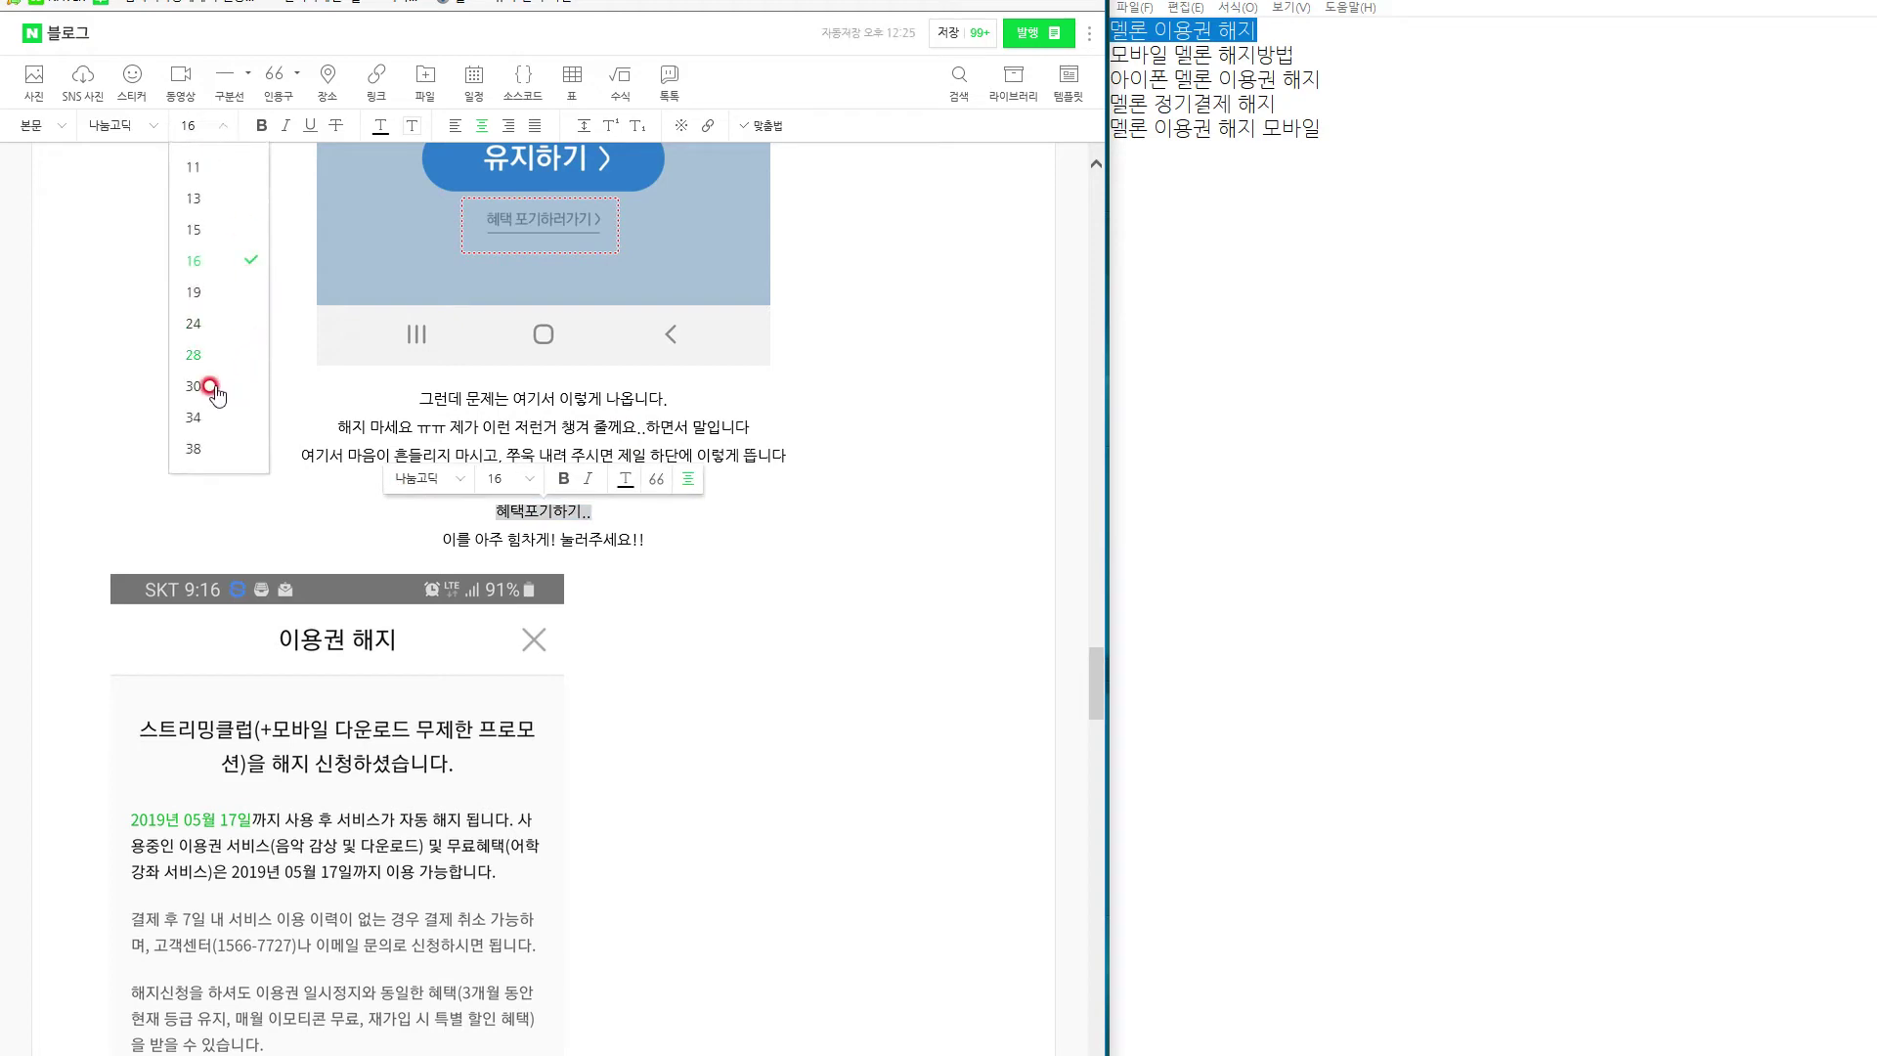
pyautogui.click(195, 322)
pyautogui.click(263, 123)
# Centre the 이용권 해지 screenshot and start a new text line below it.
pyautogui.click(495, 817)
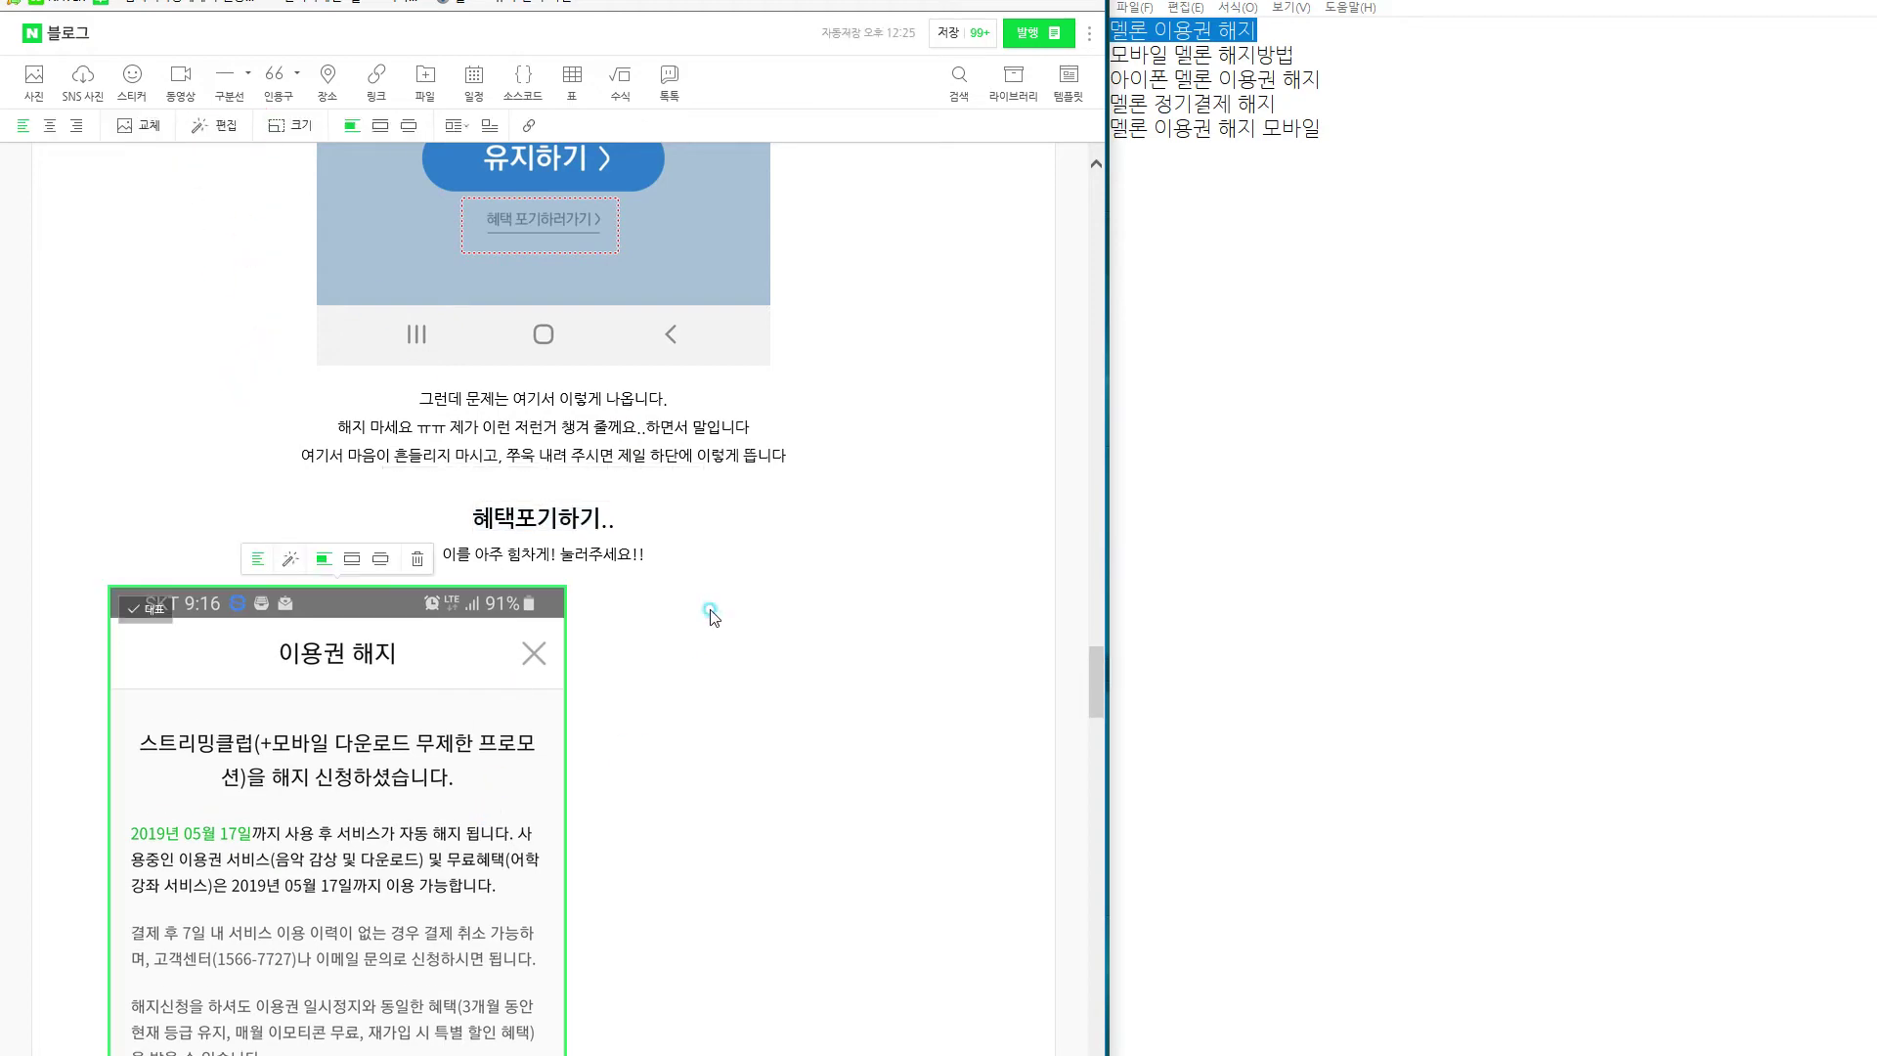
pyautogui.scroll(7, 570, 876)
pyautogui.scroll(-6, 694, 770)
pyautogui.scroll(-6, 582, 723)
pyautogui.scroll(-1, 582, 722)
pyautogui.scroll(6, 436, 607)
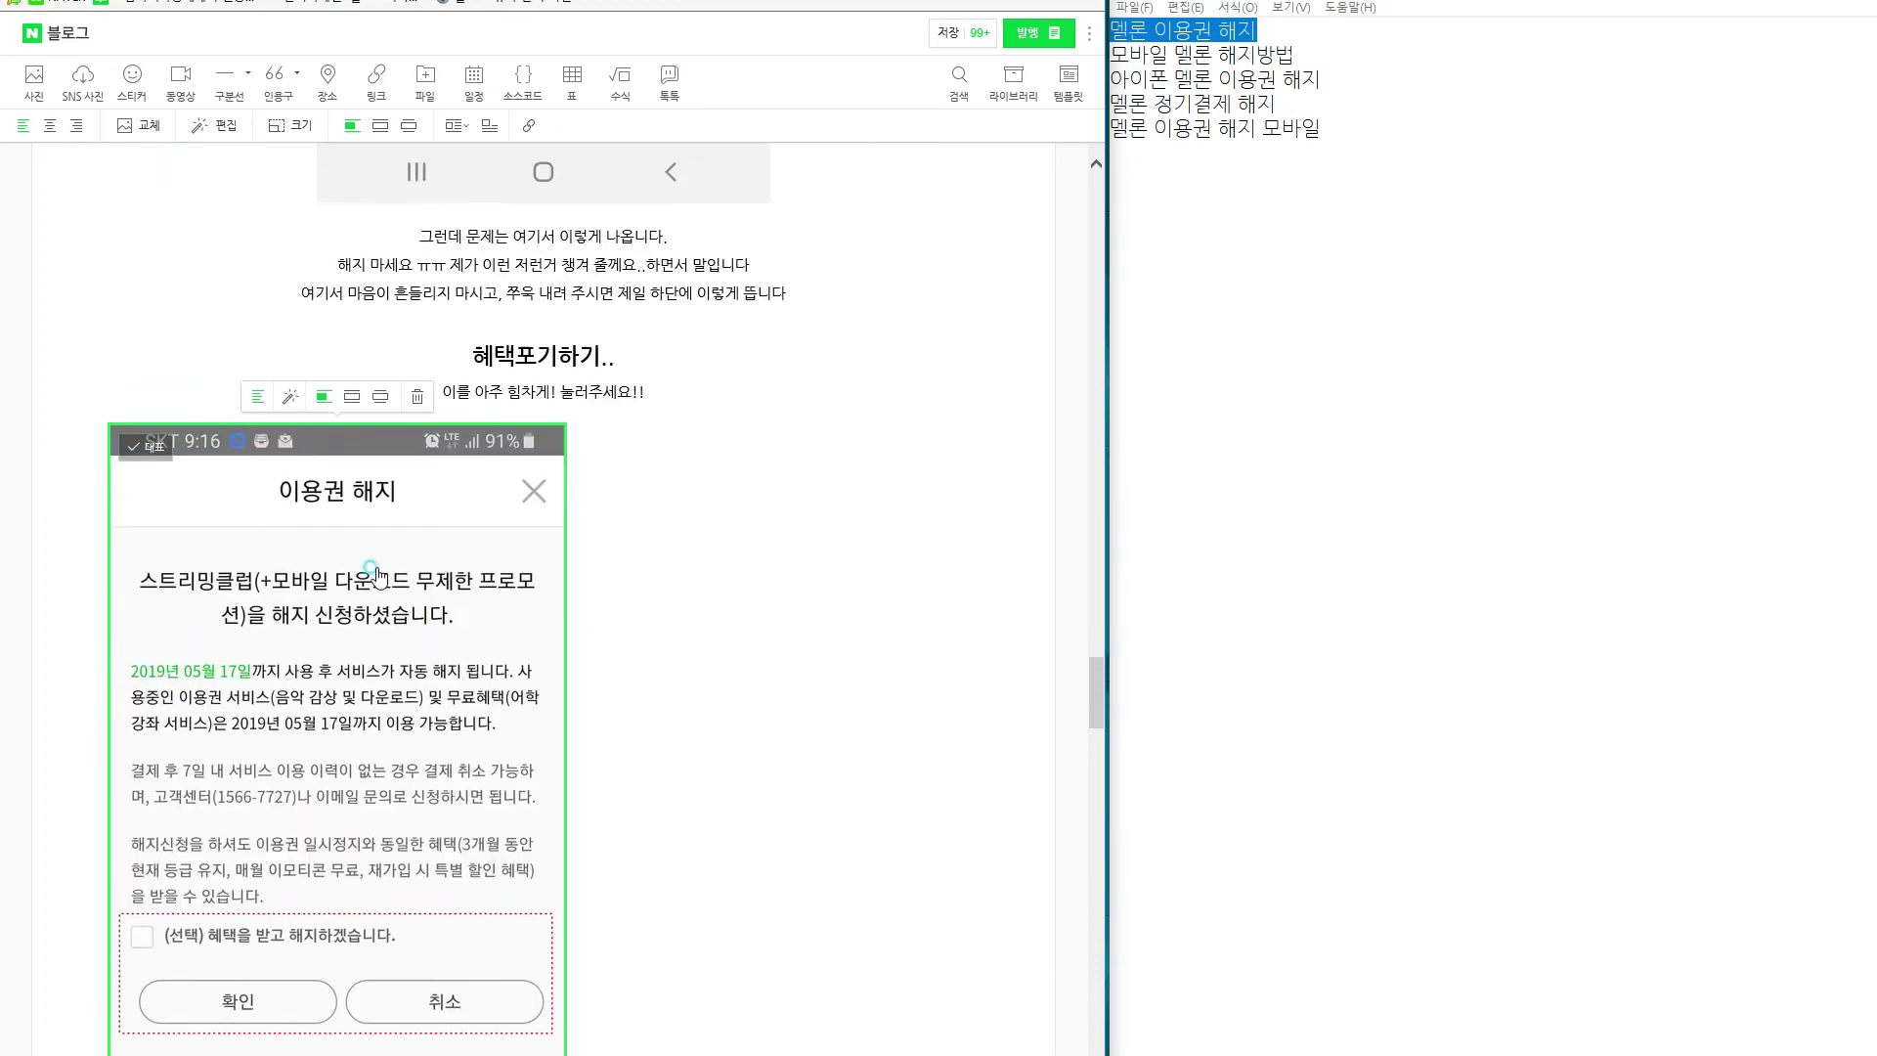
pyautogui.click(49, 125)
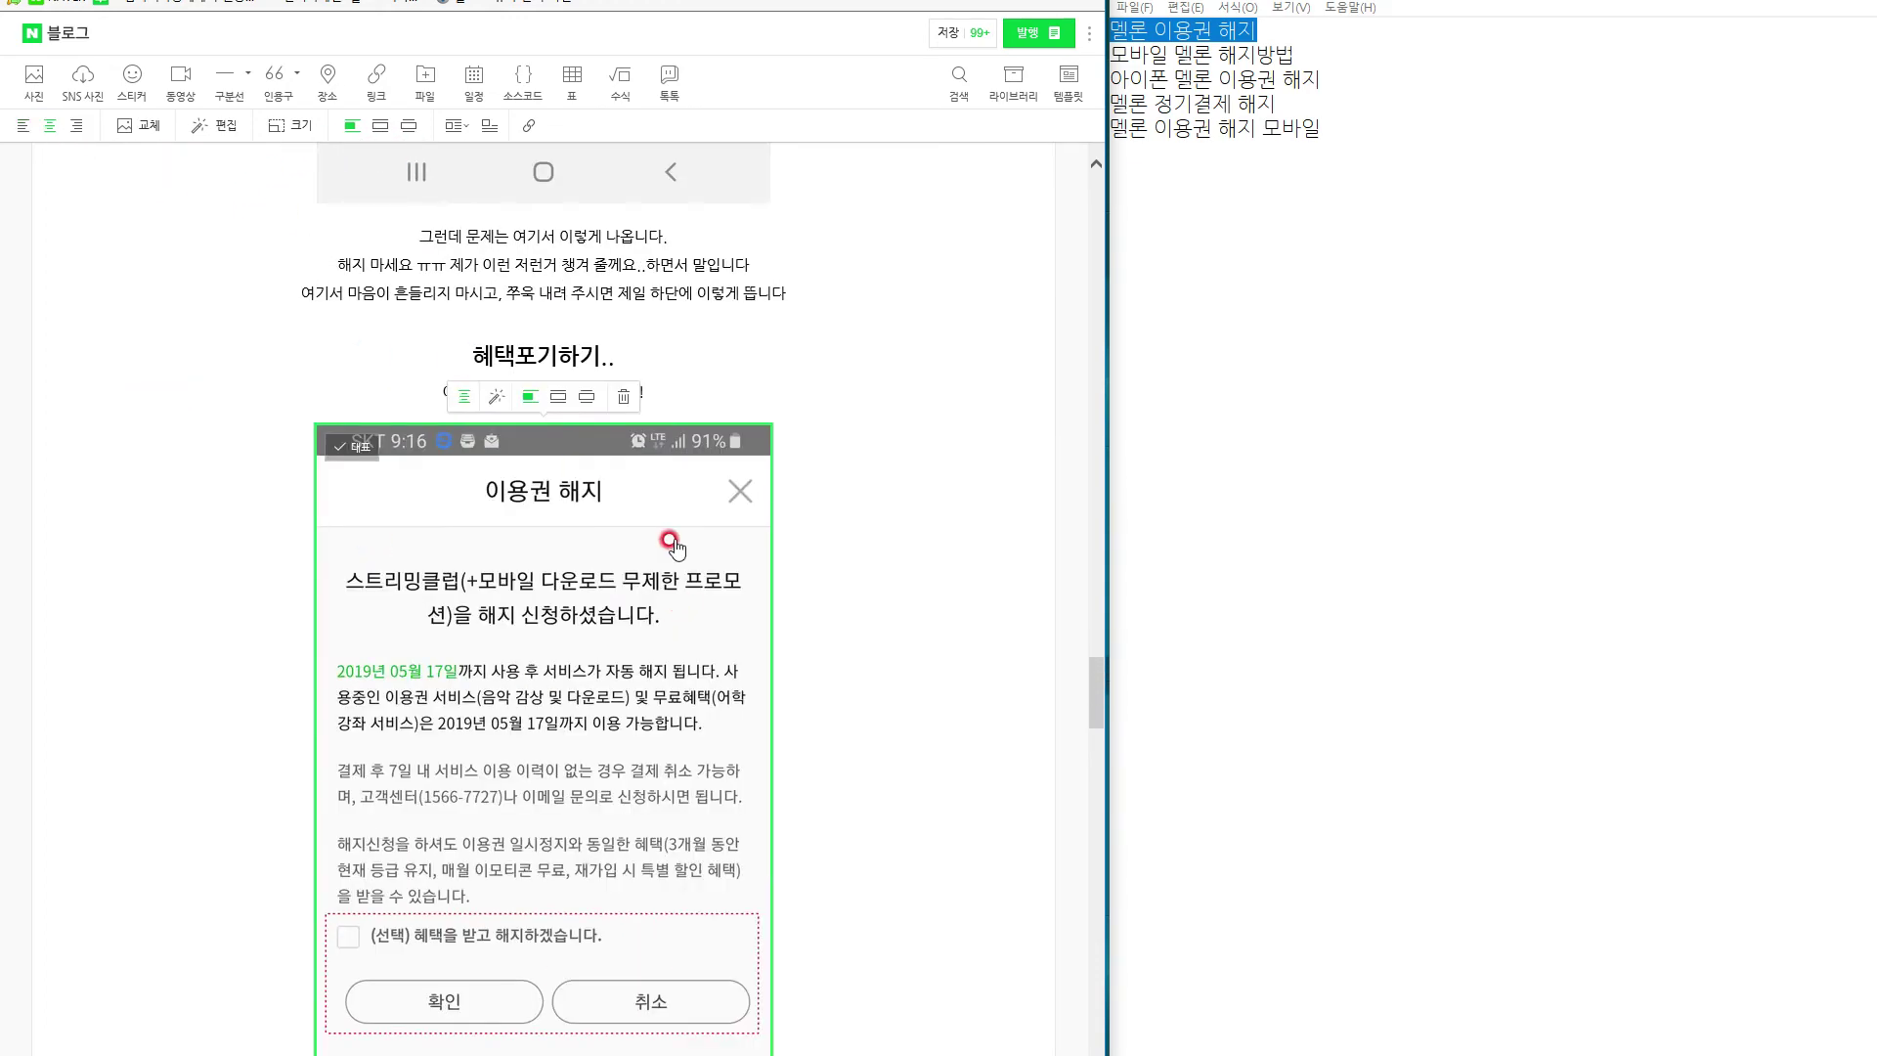
pyautogui.click(740, 389)
pyautogui.scroll(-5, 797, 476)
pyautogui.scroll(-2, 797, 476)
pyautogui.click(532, 717)
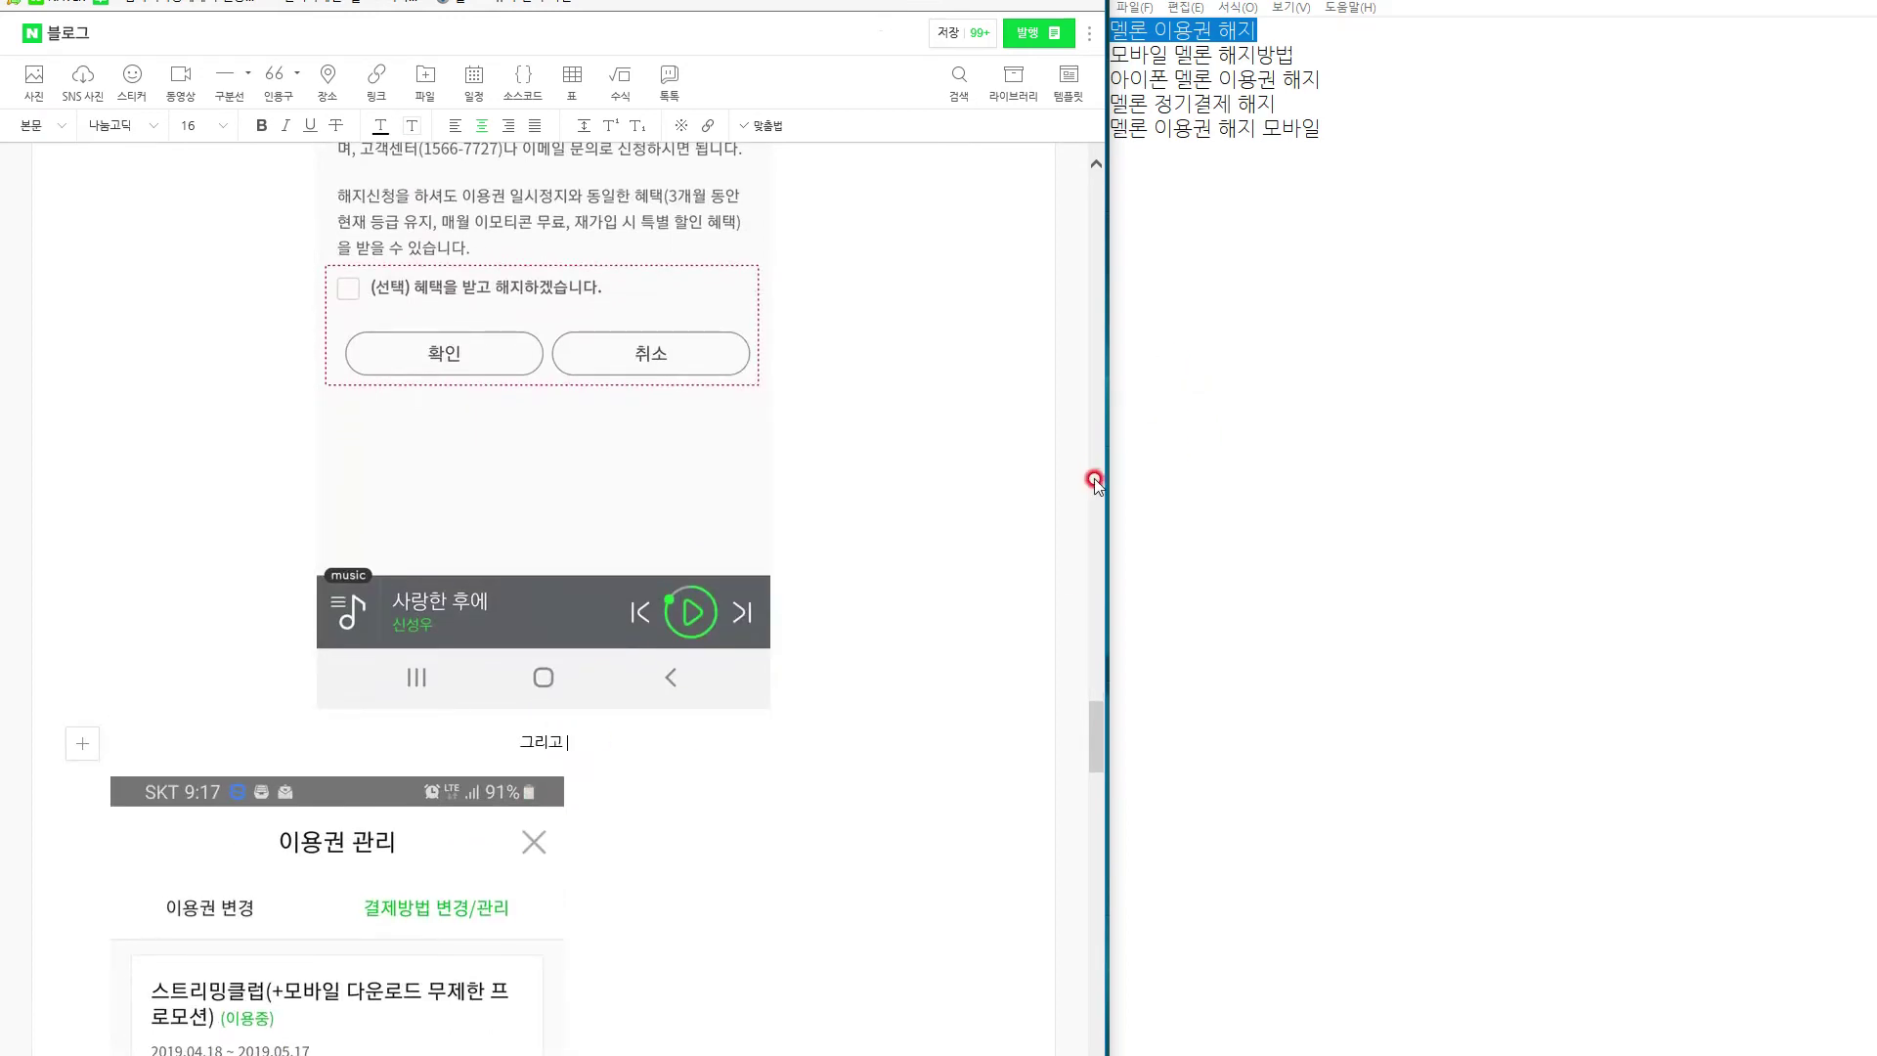
# Continue the caption: check or uncheck as you like, then press "확인" at the bottom.
pyautogui.write('그리고 여기서 표시')
pyautogui.press('BackSpace')
pyautogui.press('BackSpace')
pyautogui.press('BackSpace')
pyautogui.press('BackSpace')
pyautogui.write('체크를 하시면')
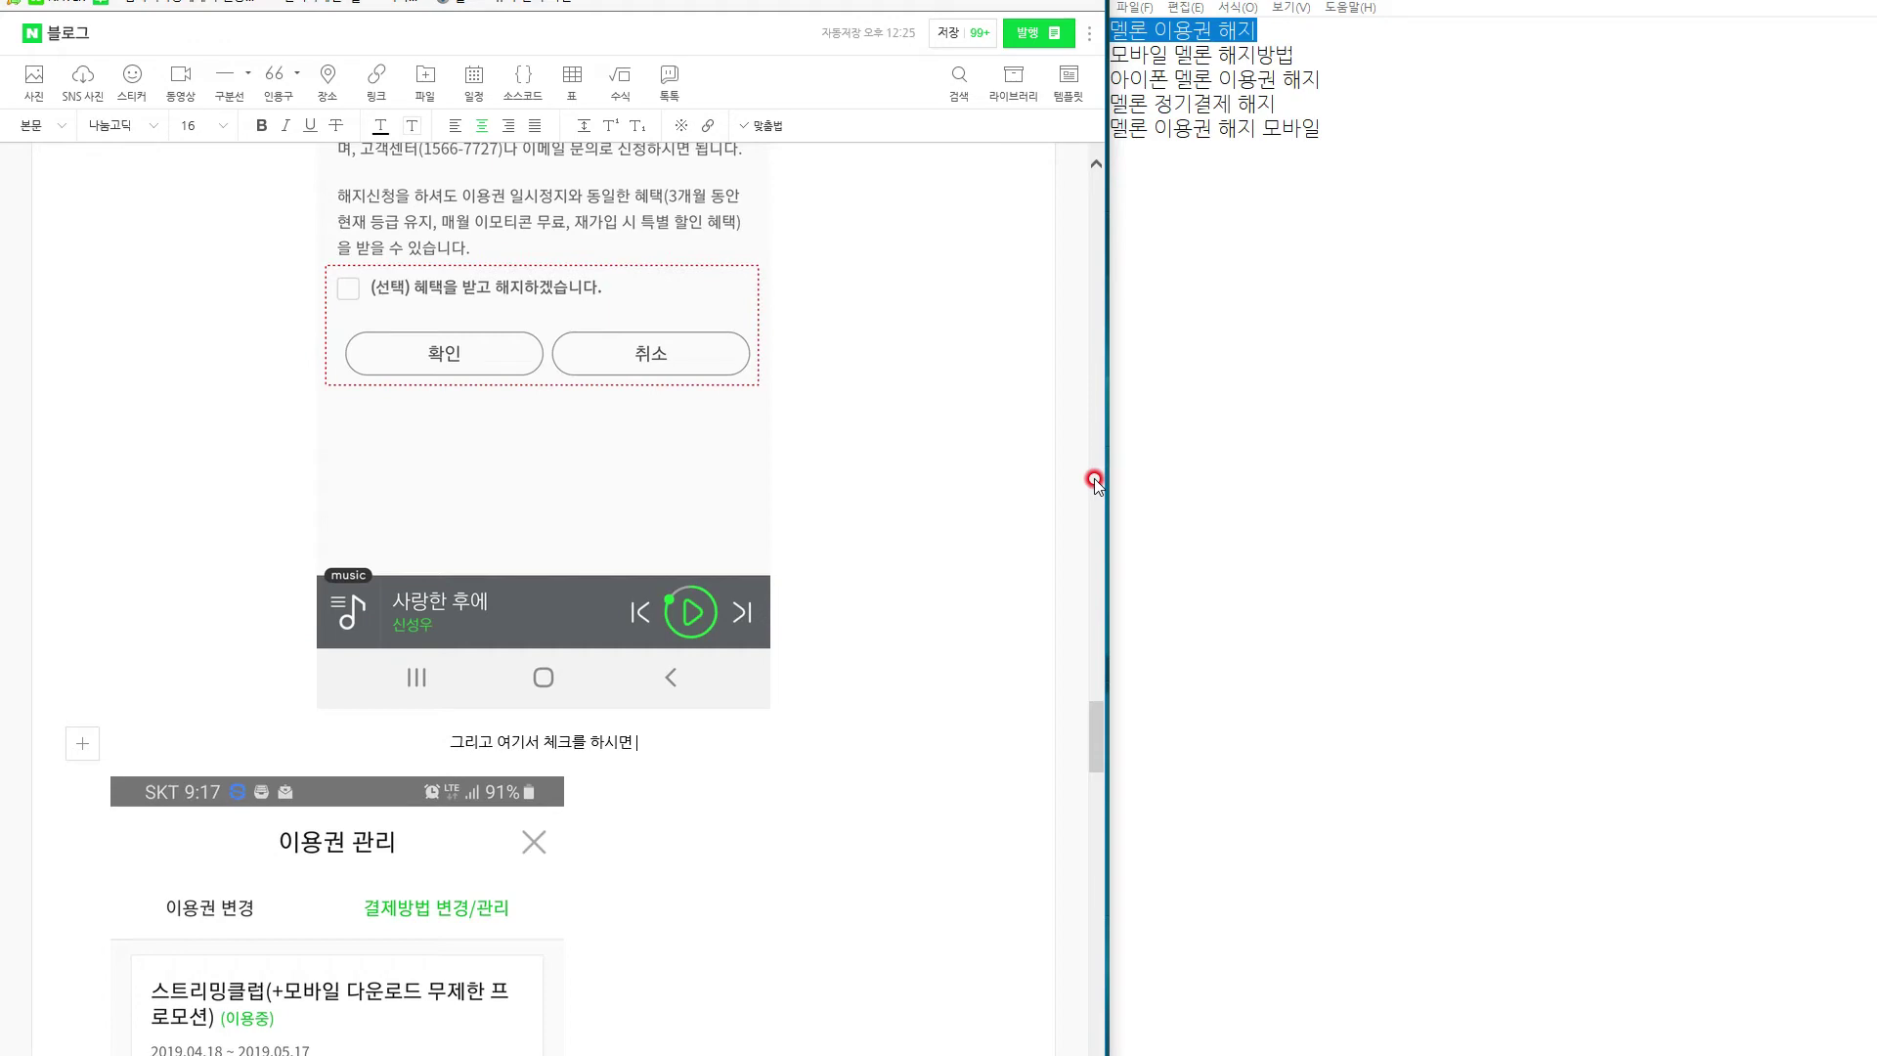
pyautogui.scroll(8, 1095, 479)
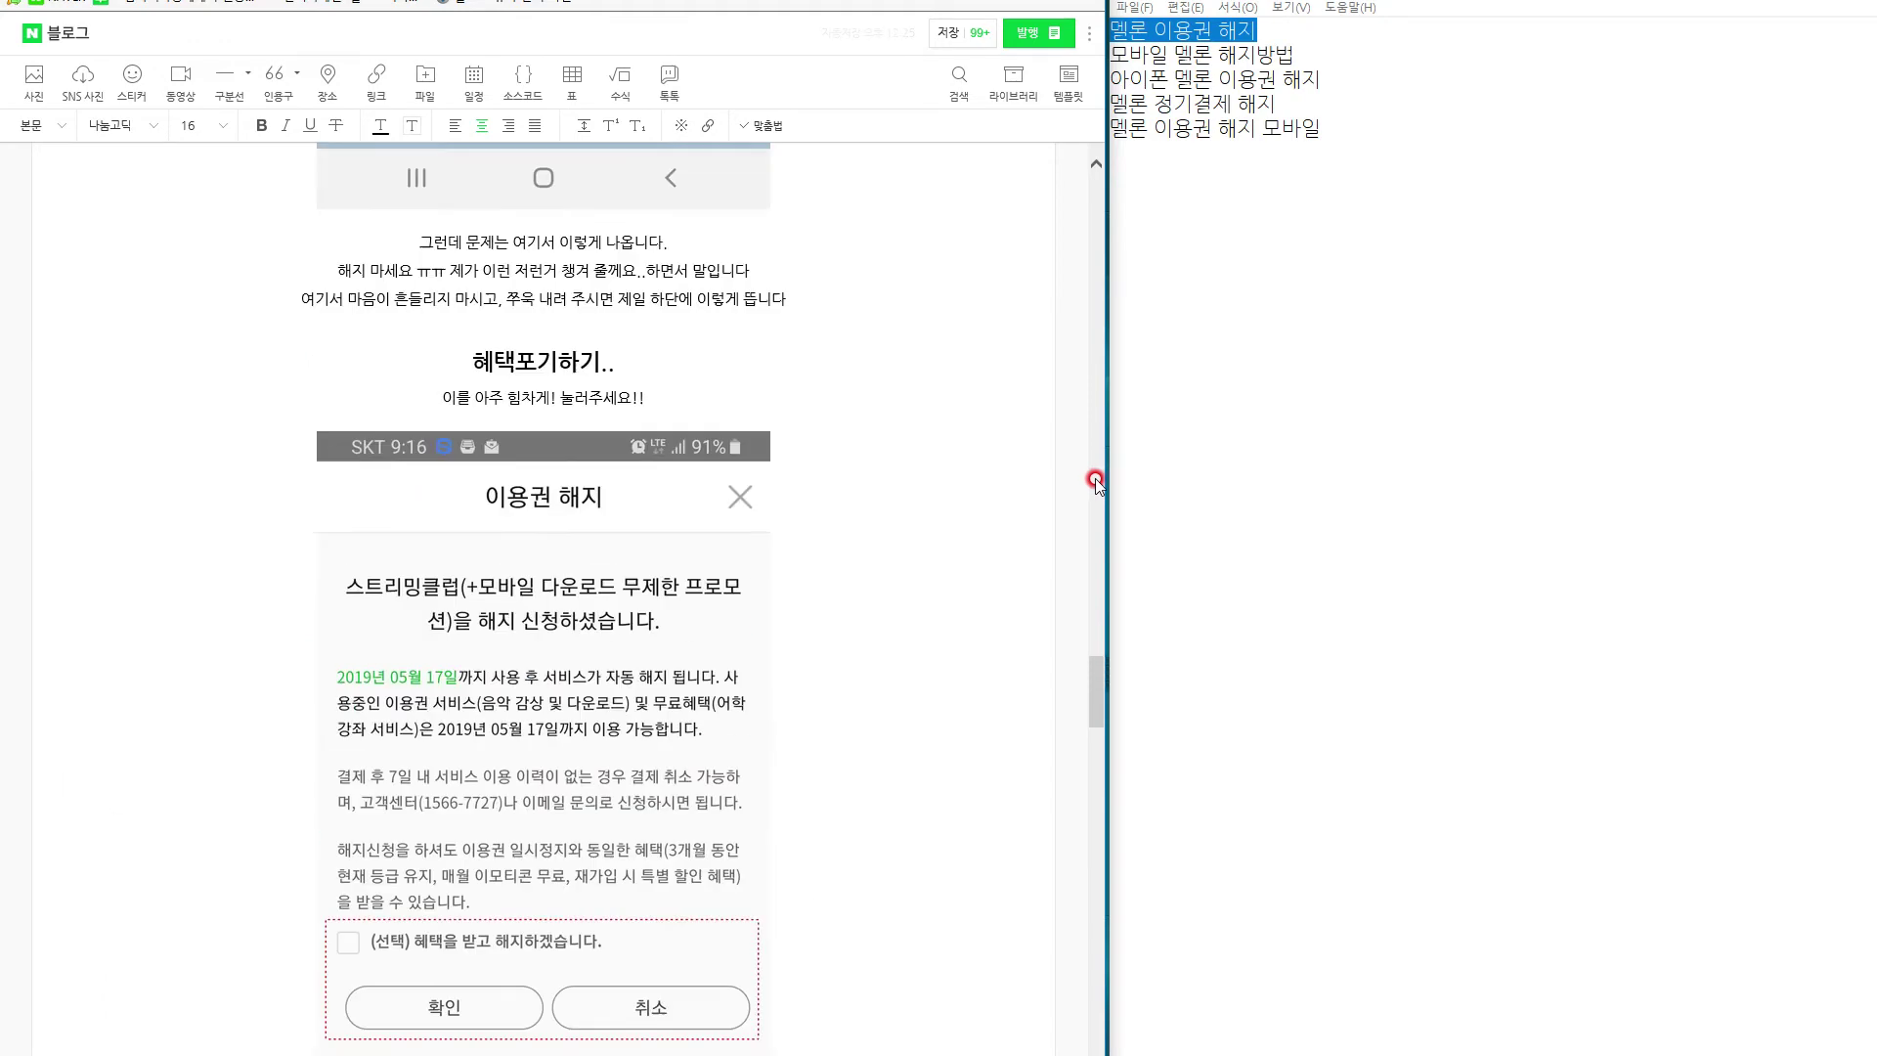
pyautogui.scroll(-3, 1095, 480)
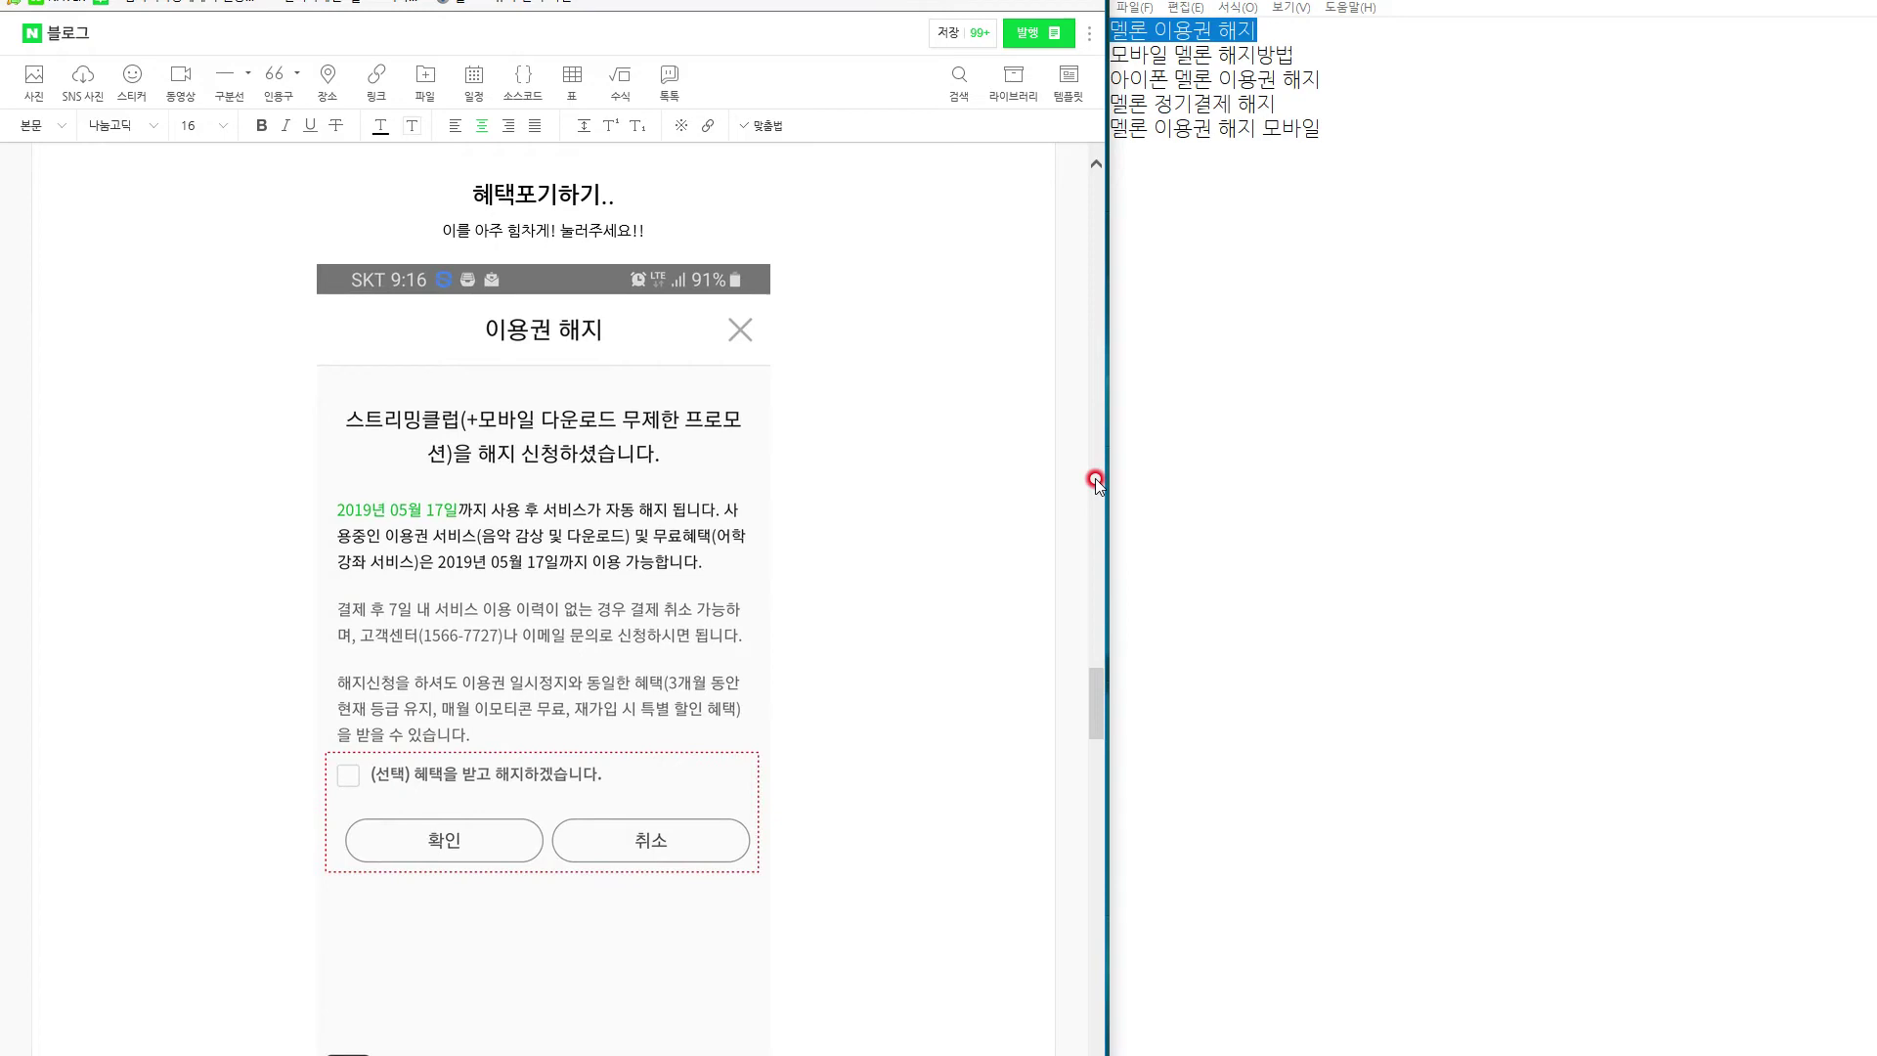
pyautogui.scroll(-8, 1095, 478)
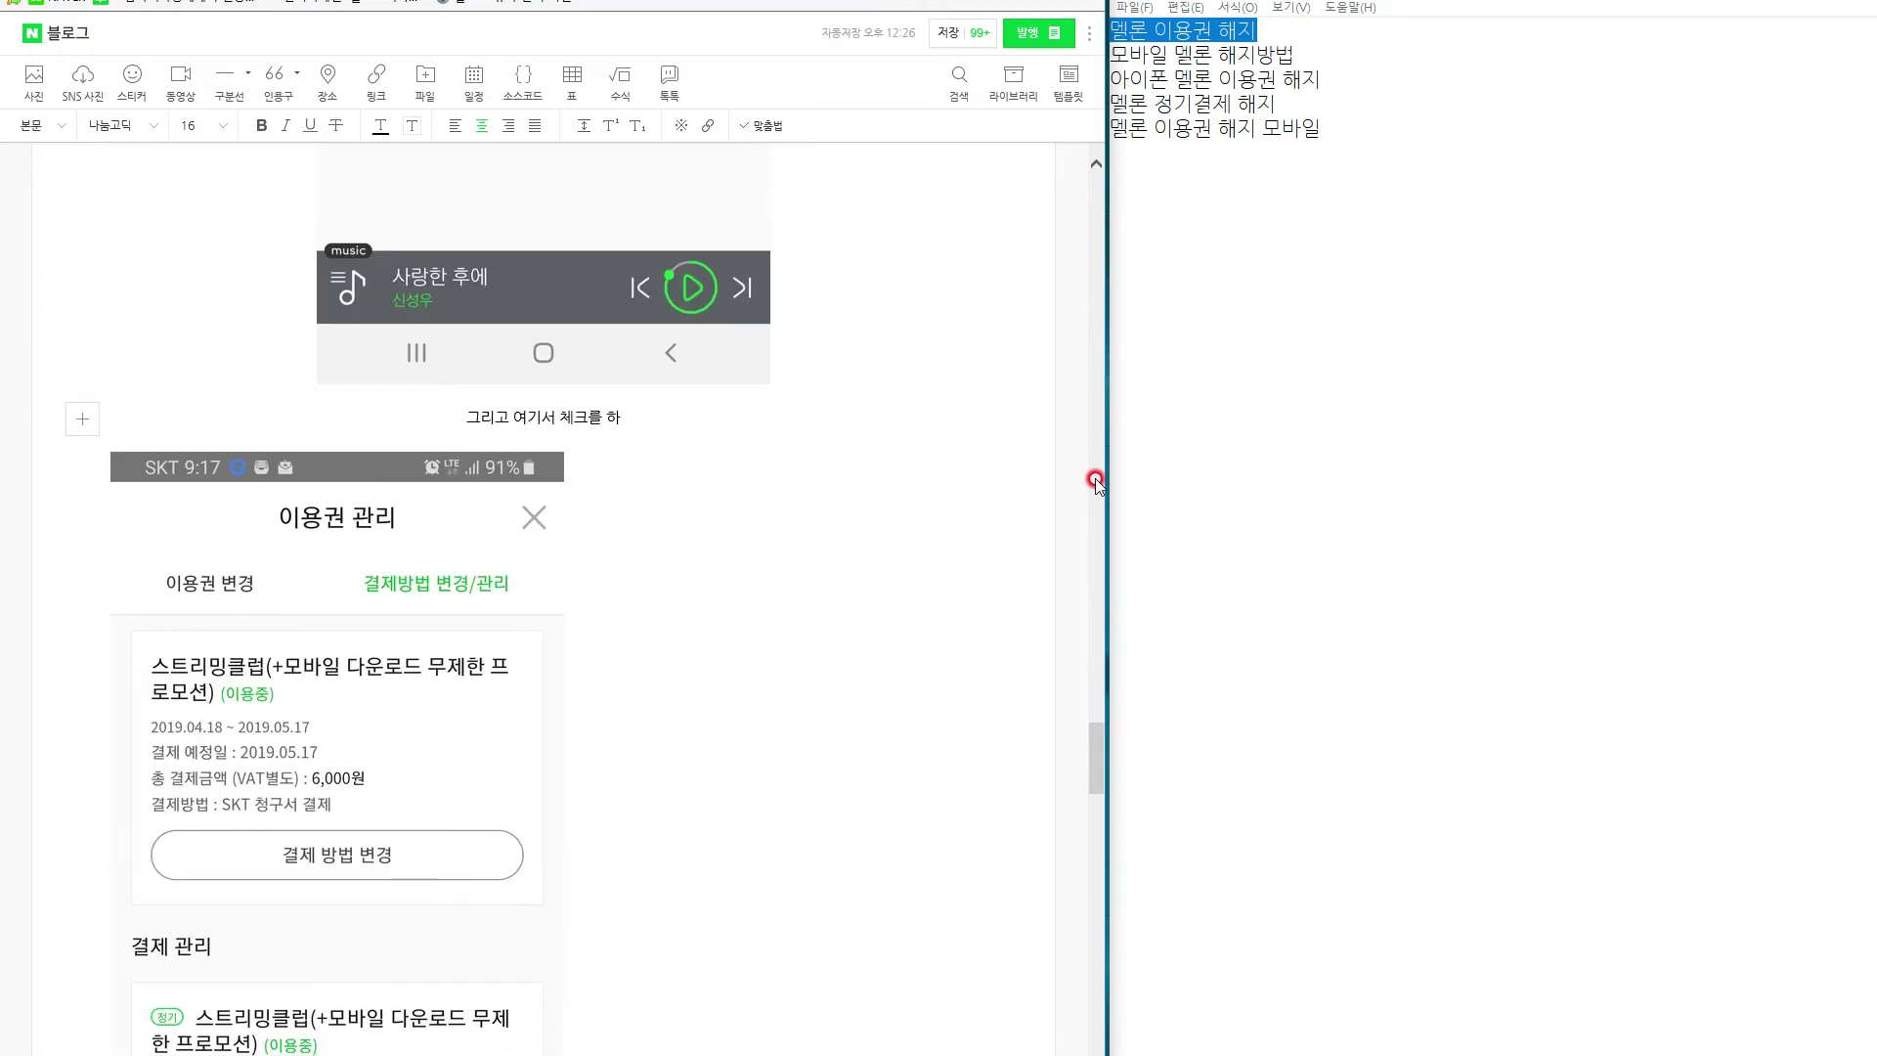
pyautogui.scroll(5, 1095, 478)
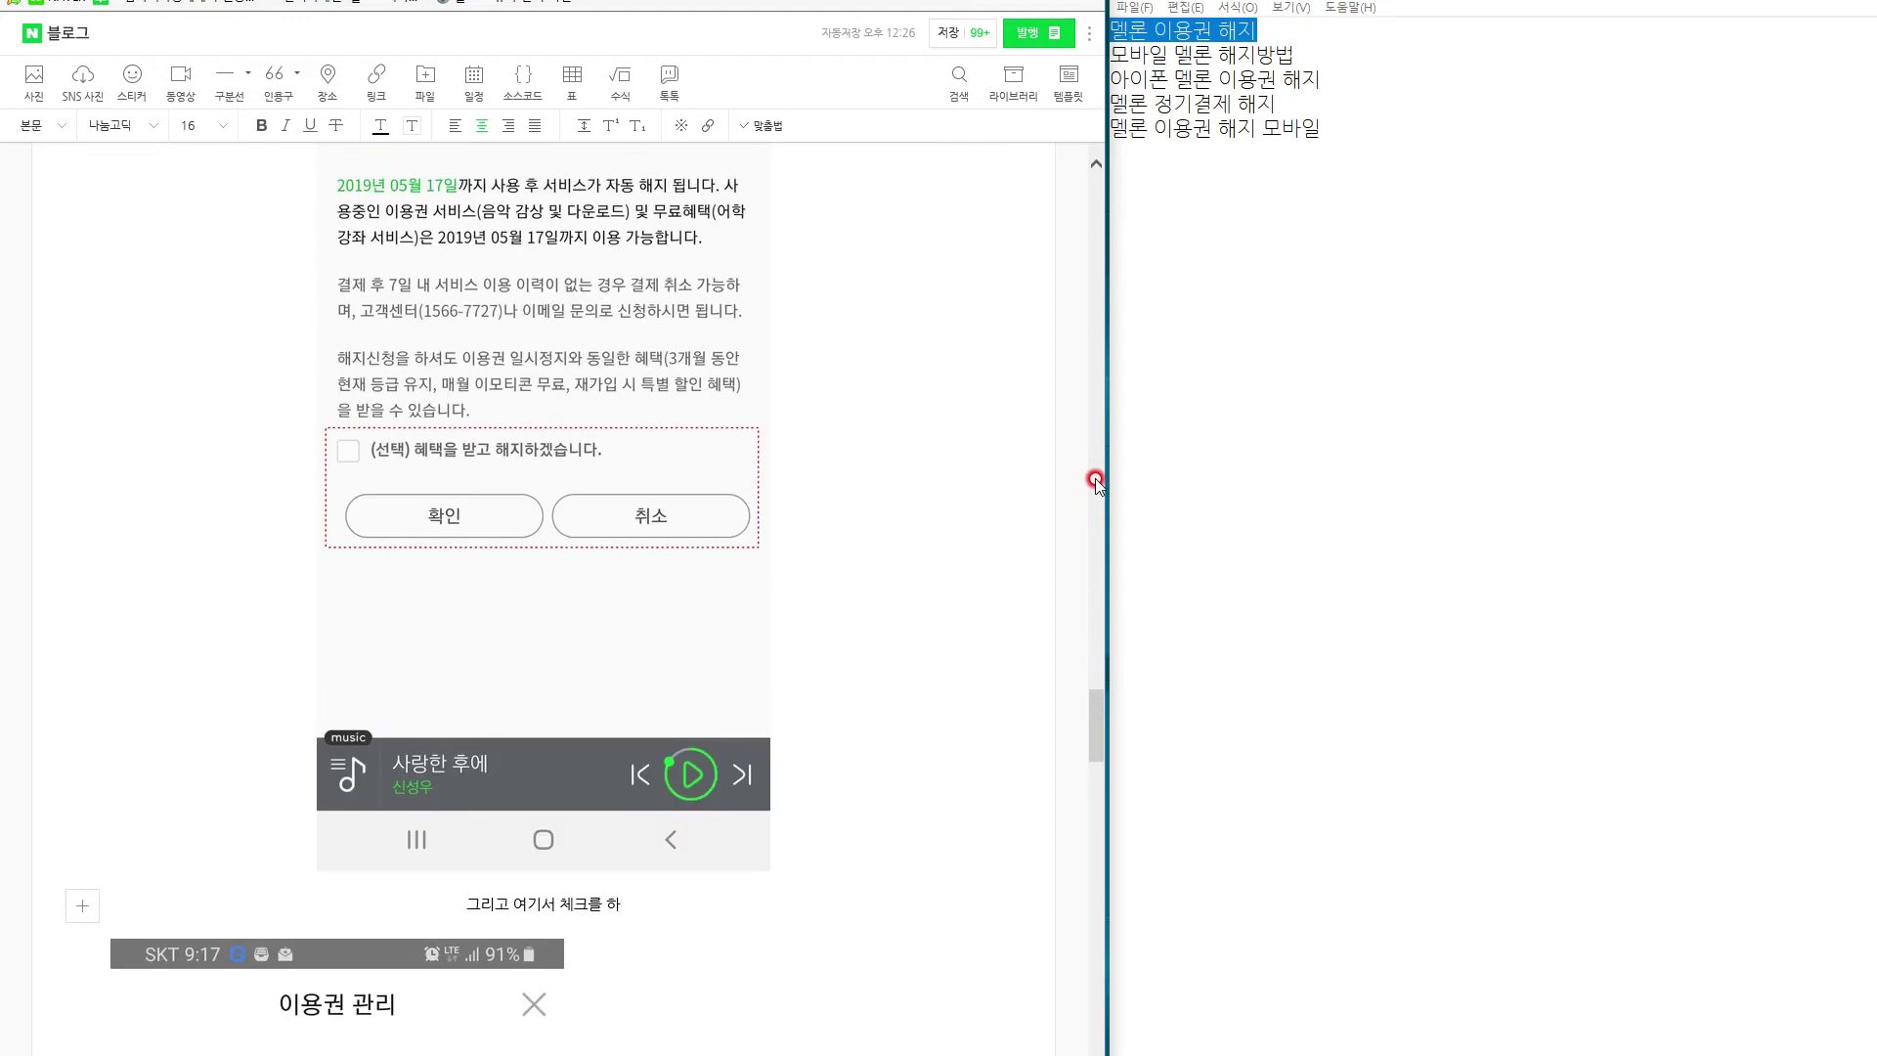
pyautogui.press('BackSpace')
pyautogui.write('하시')
pyautogui.press('BackSpace')
pyautogui.write('셔도 되')
pyautogui.write('고 앤')
pyautogui.write('하셔도 됩니다 참고')
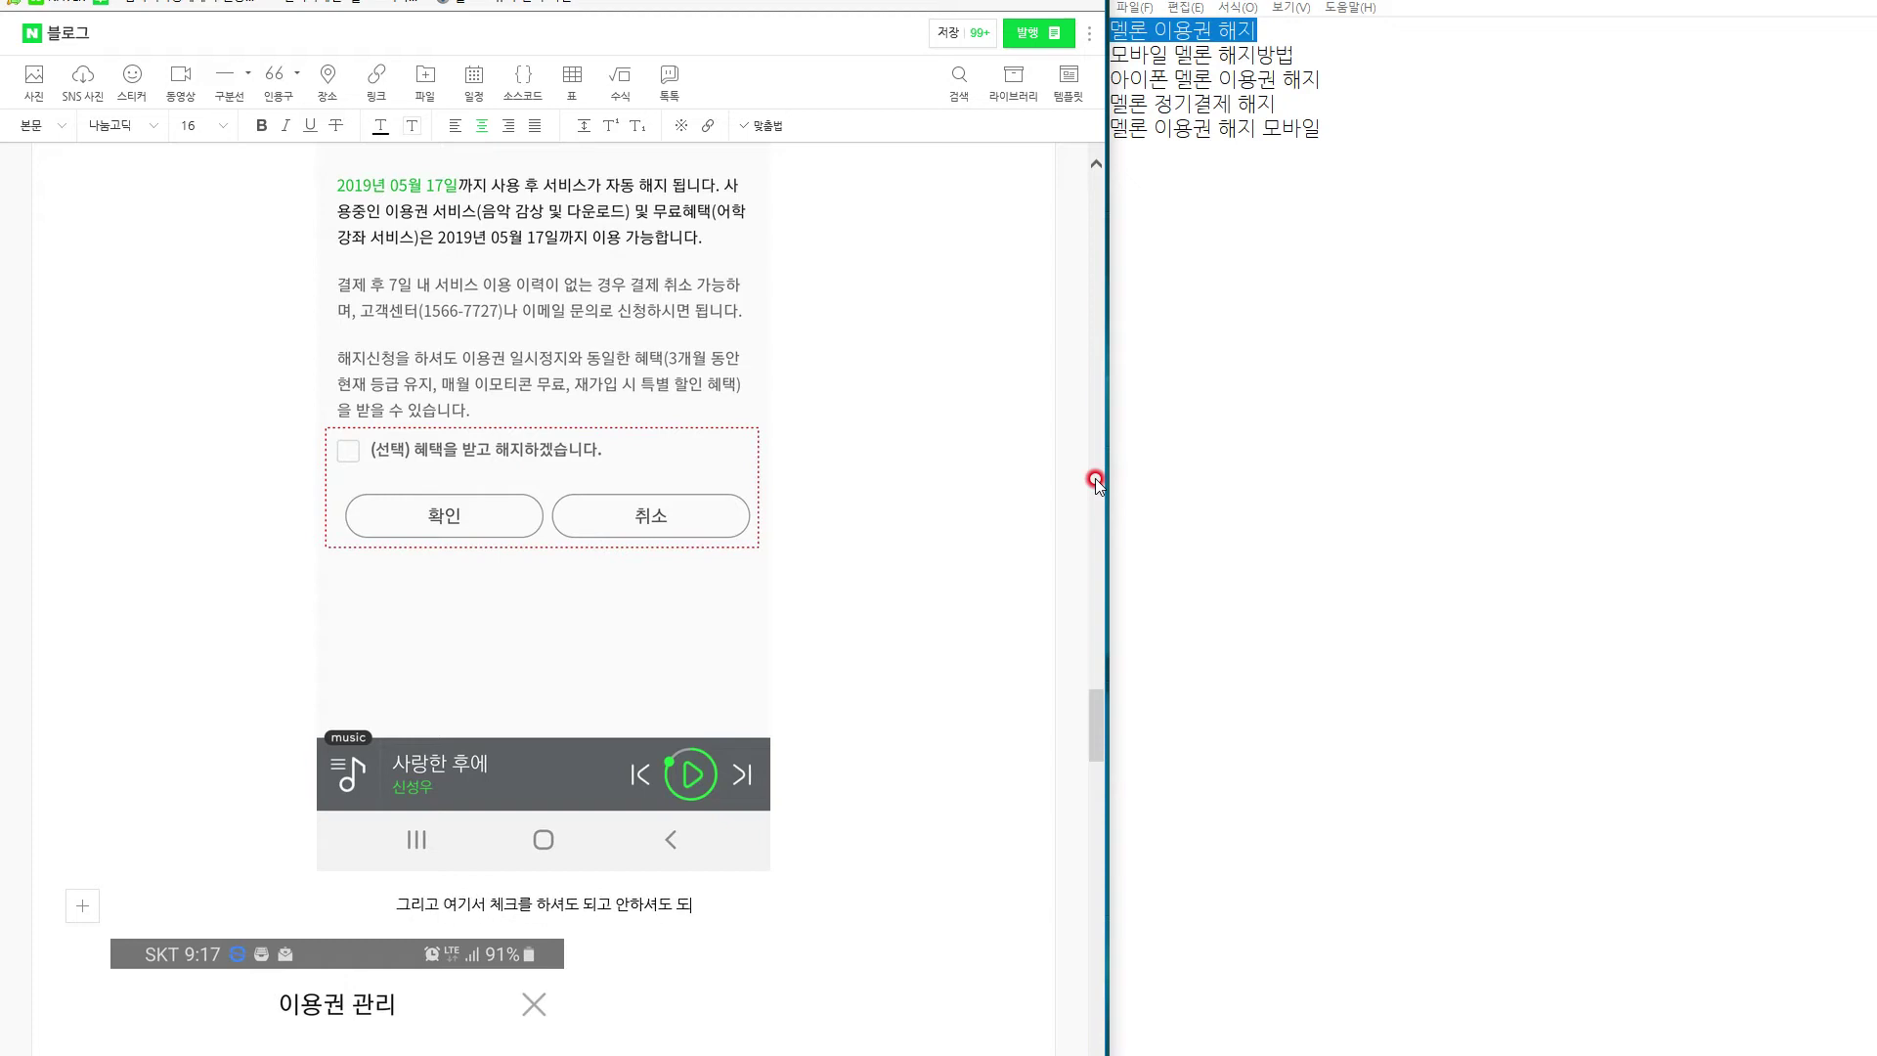
pyautogui.write('하시고 제')
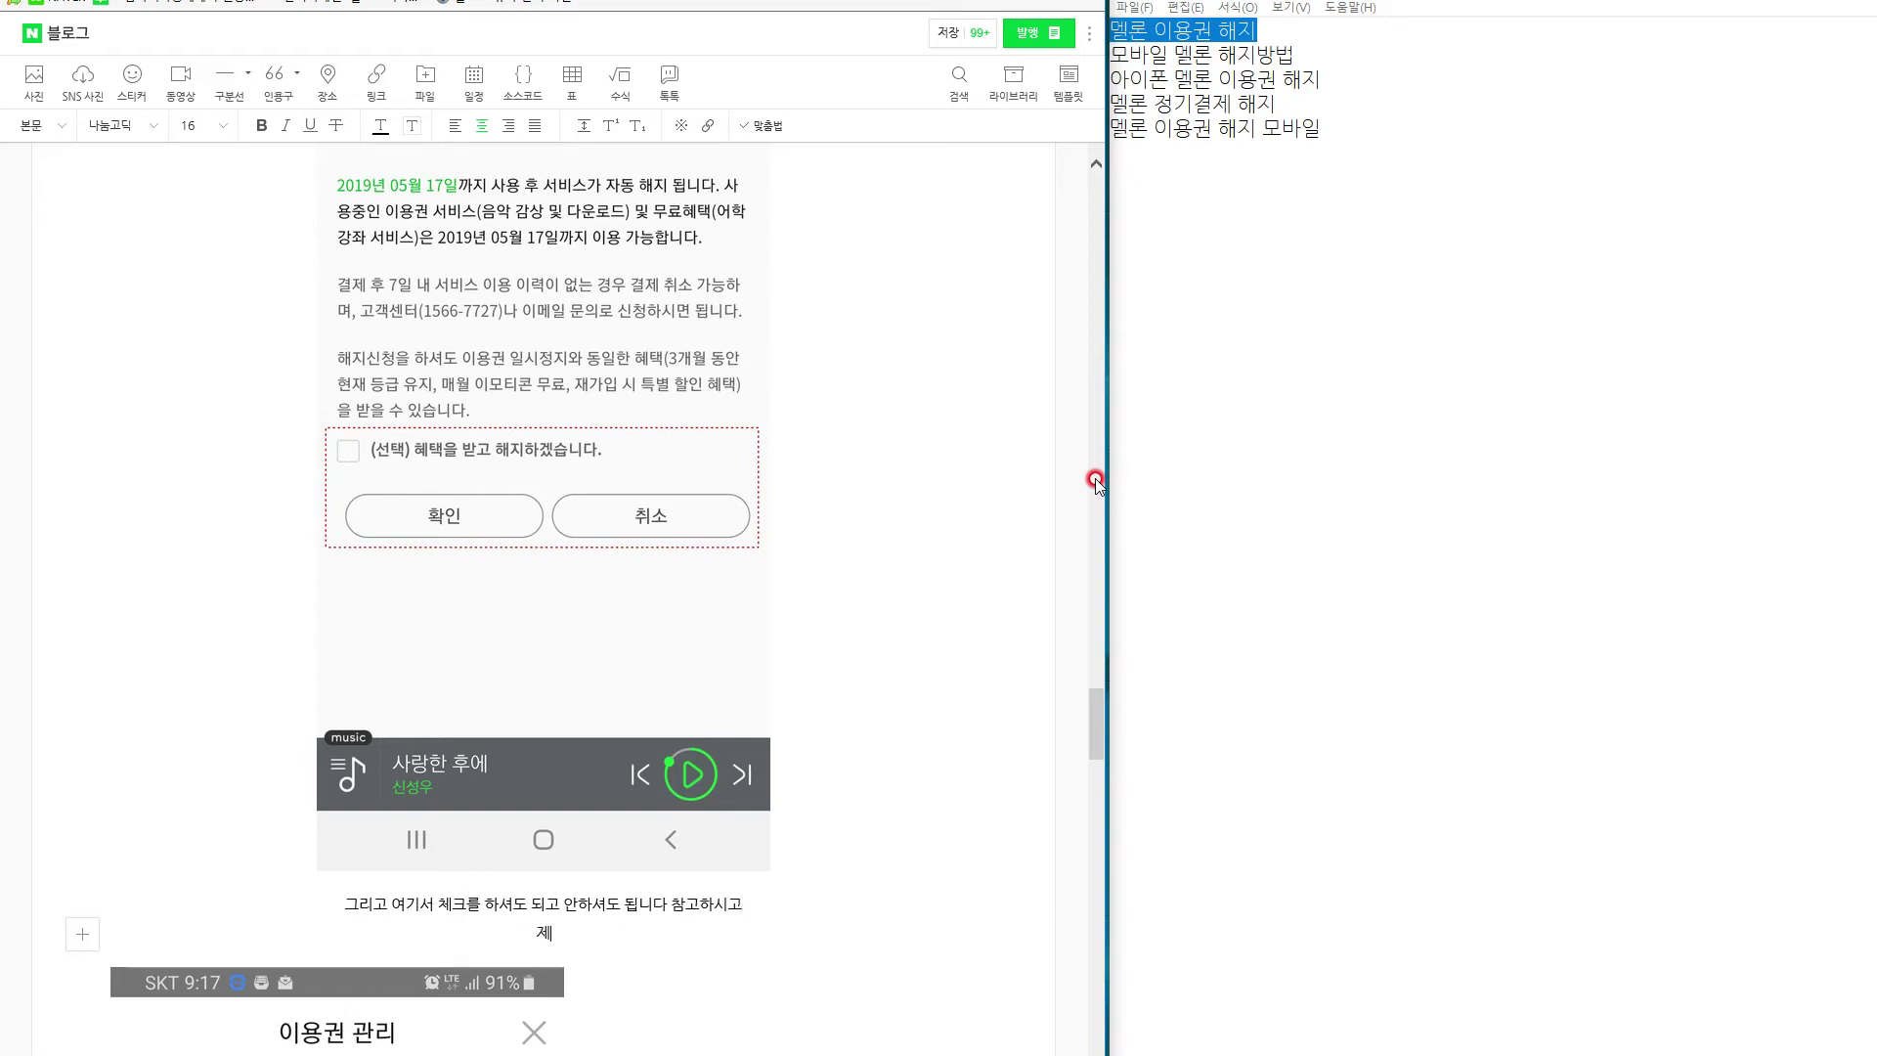
pyautogui.write('일 아래에 " 확인 "을 눌러주시면, 이제 비로써')
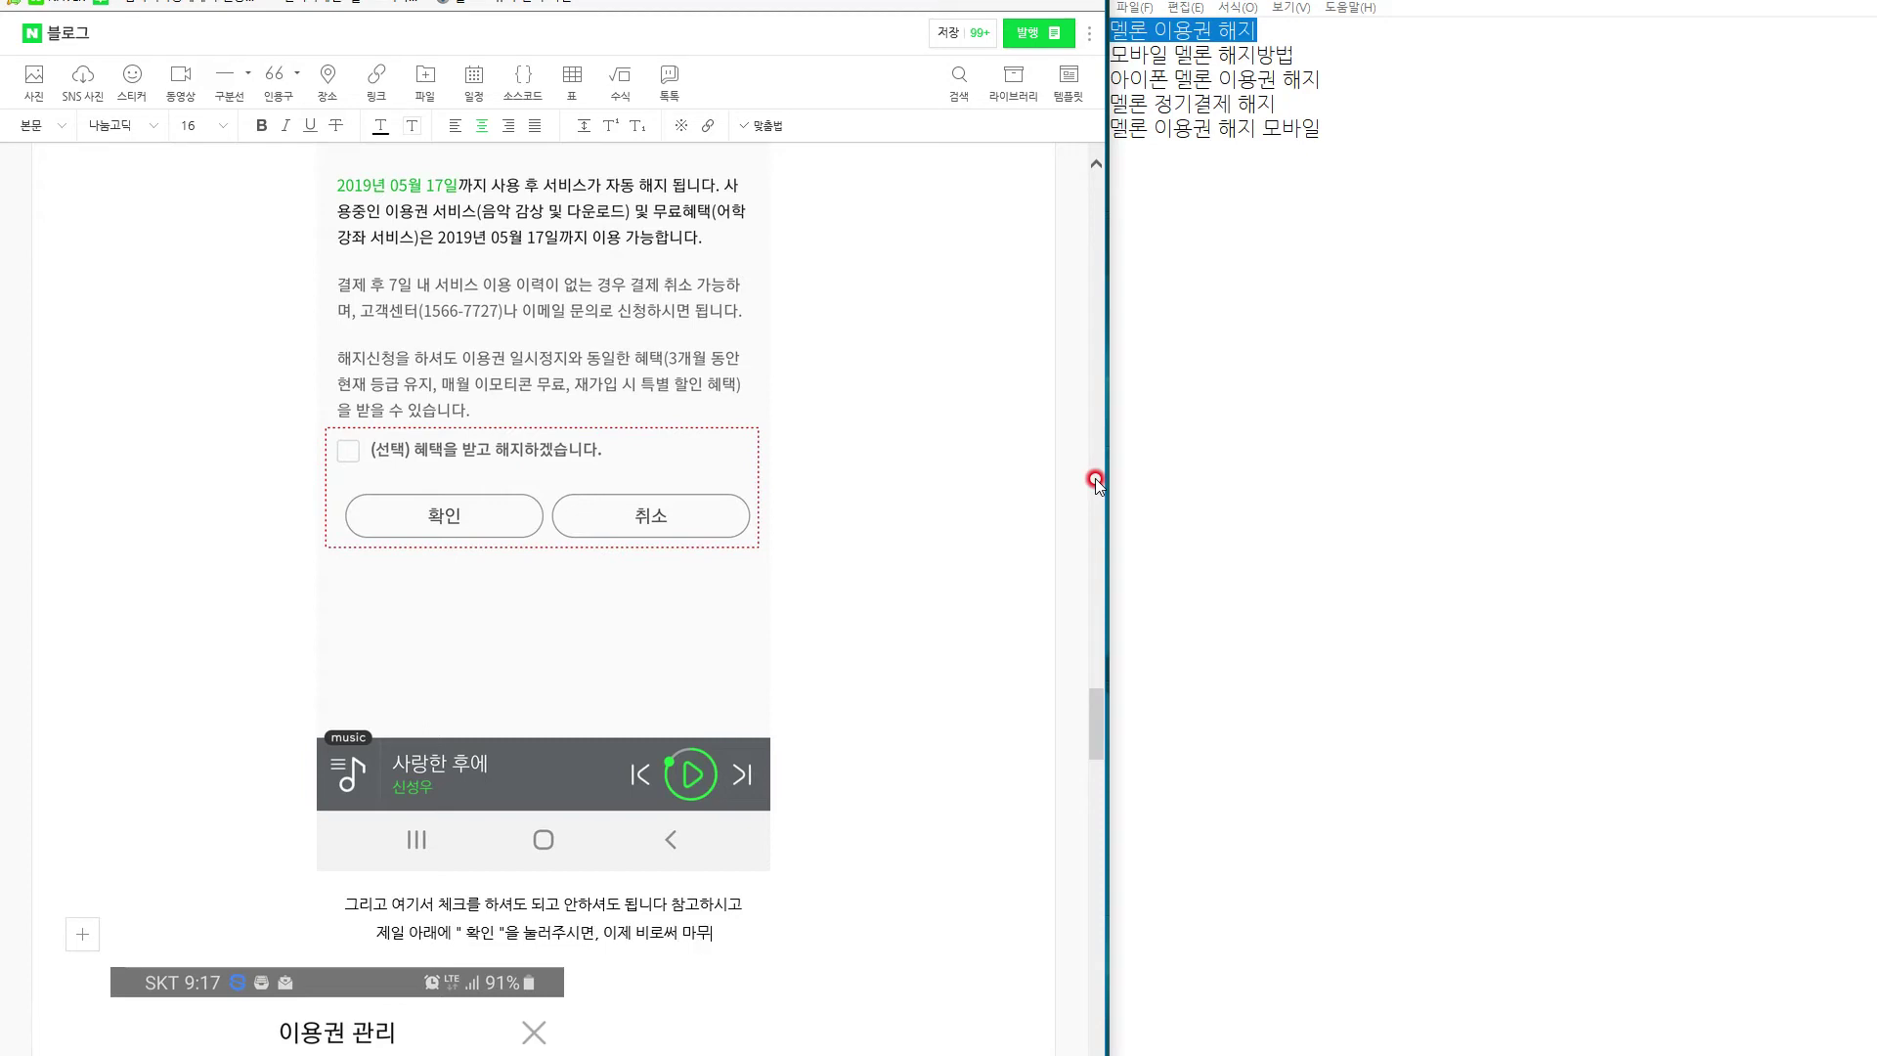
pyautogui.press('Return')
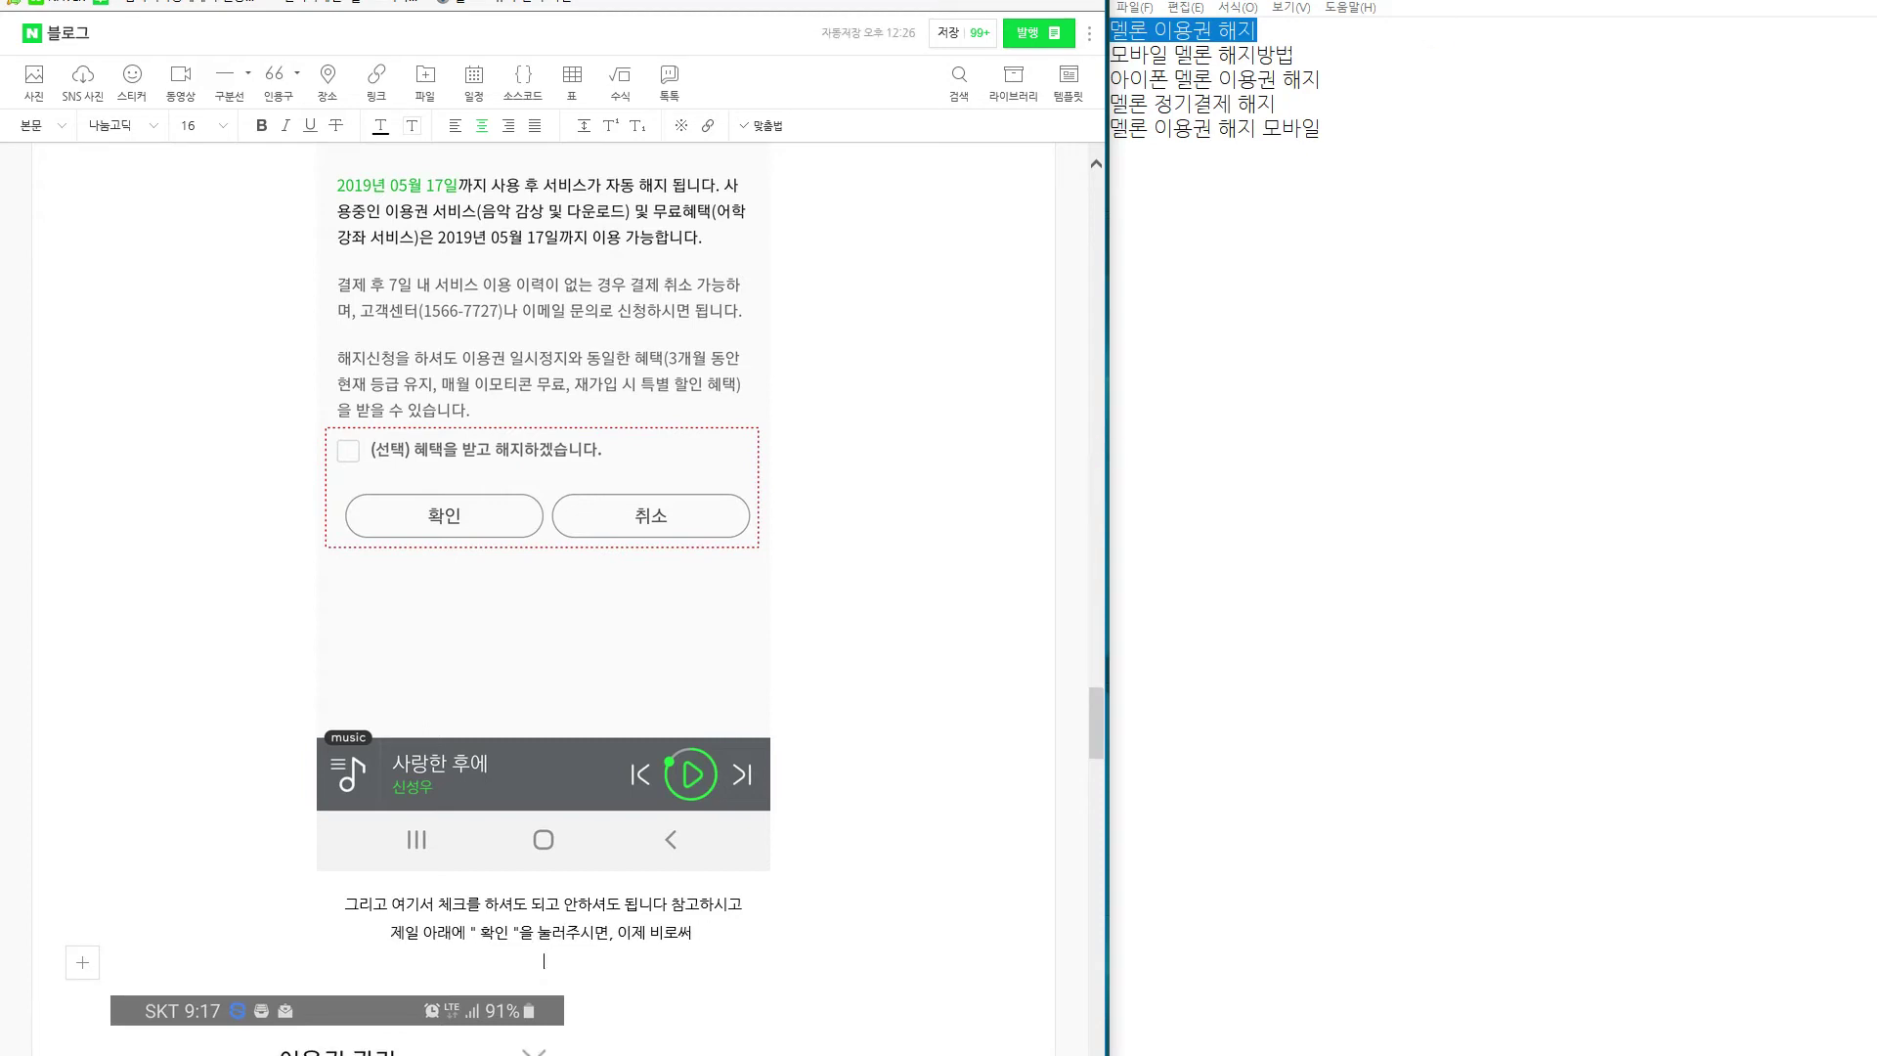
# Paste the keyword 모바일 멜론 해지방법 from Notepad and end with '이 끝이 나게 됩니다!!!'.
pyautogui.moveTo(1296, 55); pyautogui.dragTo(1111, 56)
pyautogui.hotkey('ctrl', 'c')
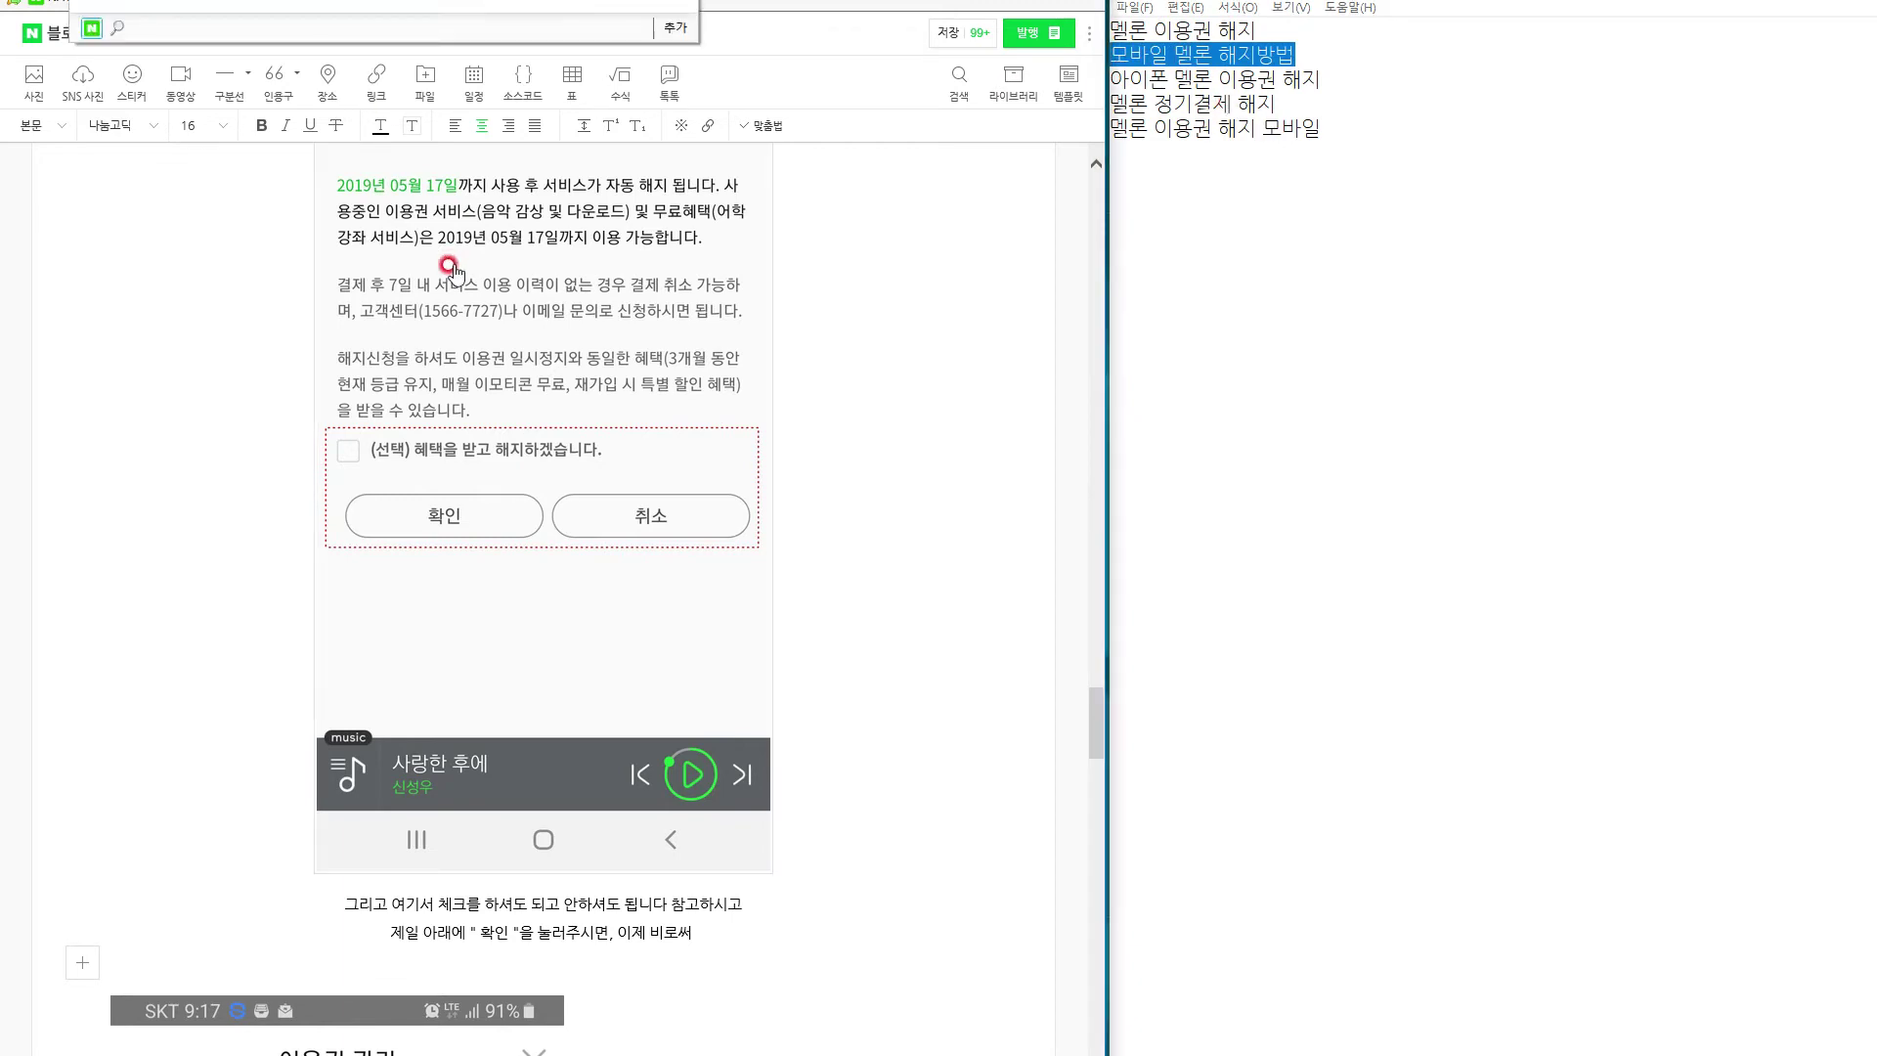
pyautogui.click(582, 953)
pyautogui.hotkey('ctrl', 'v')
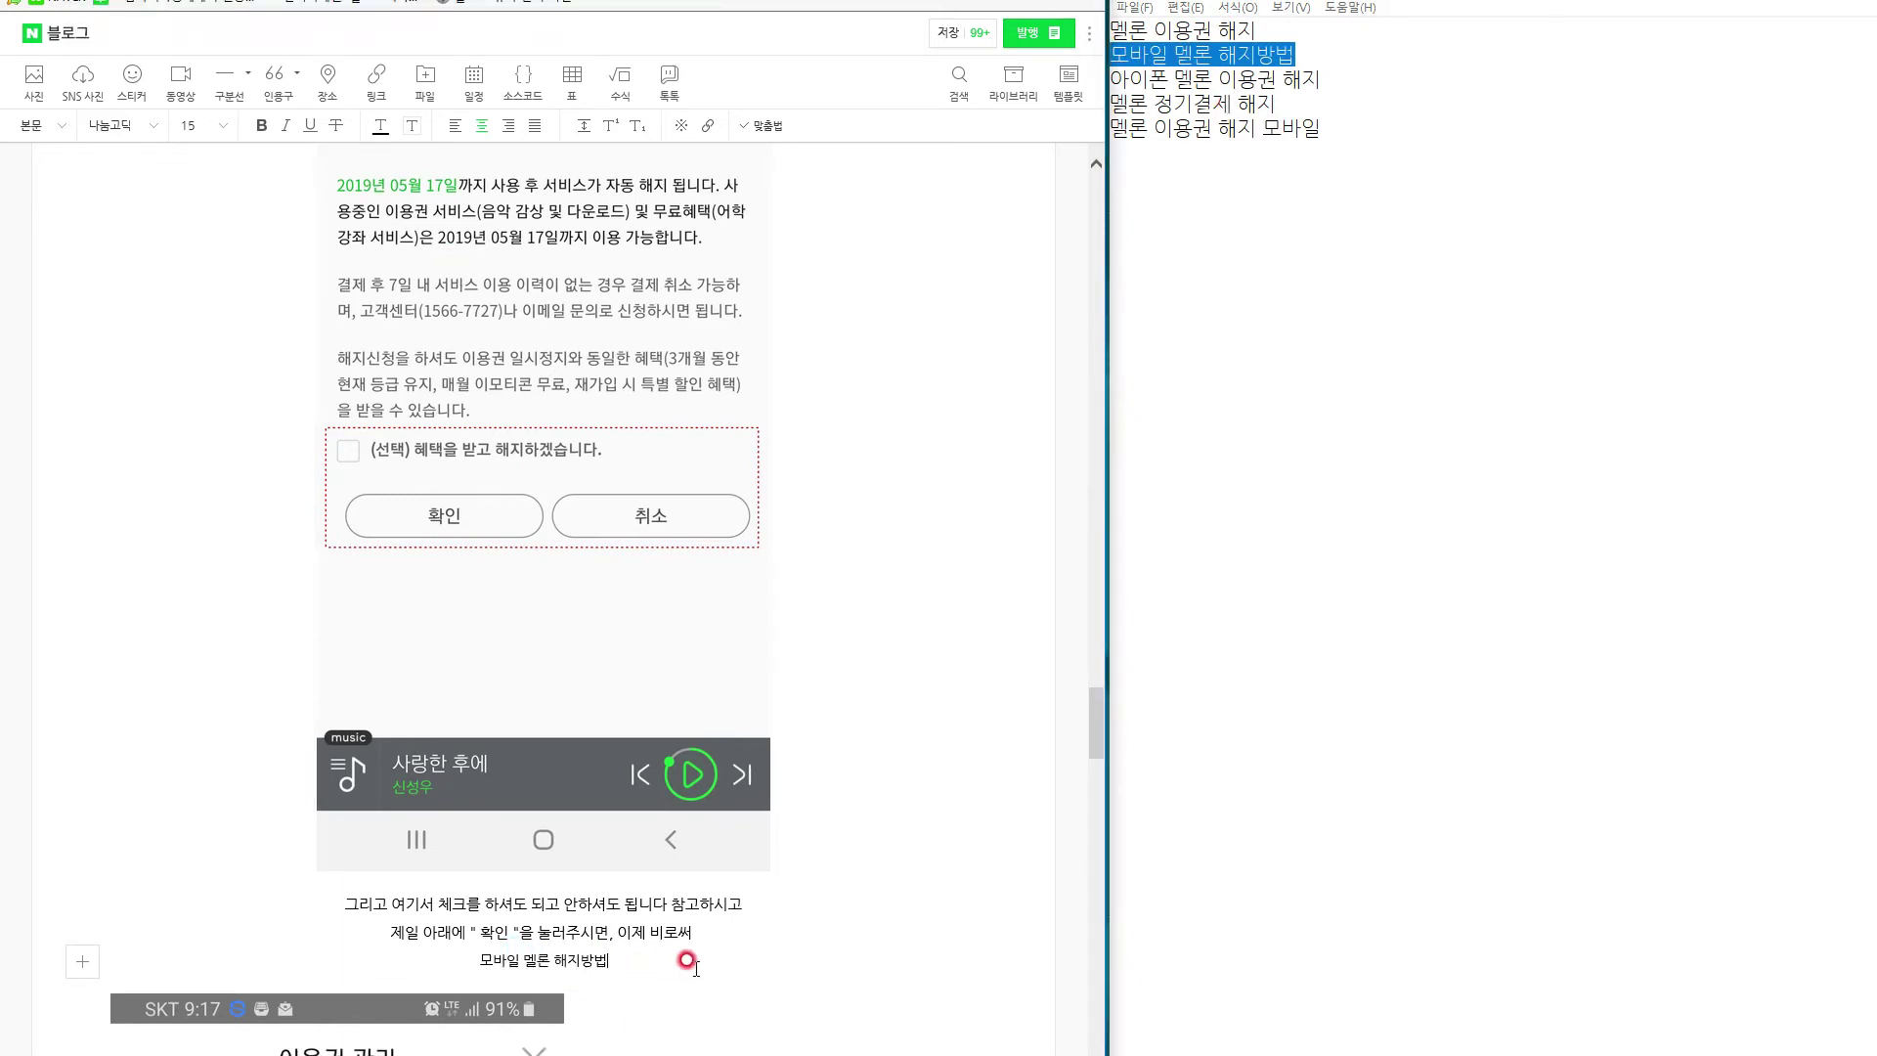
pyautogui.write('이 끝이 나게 됩')
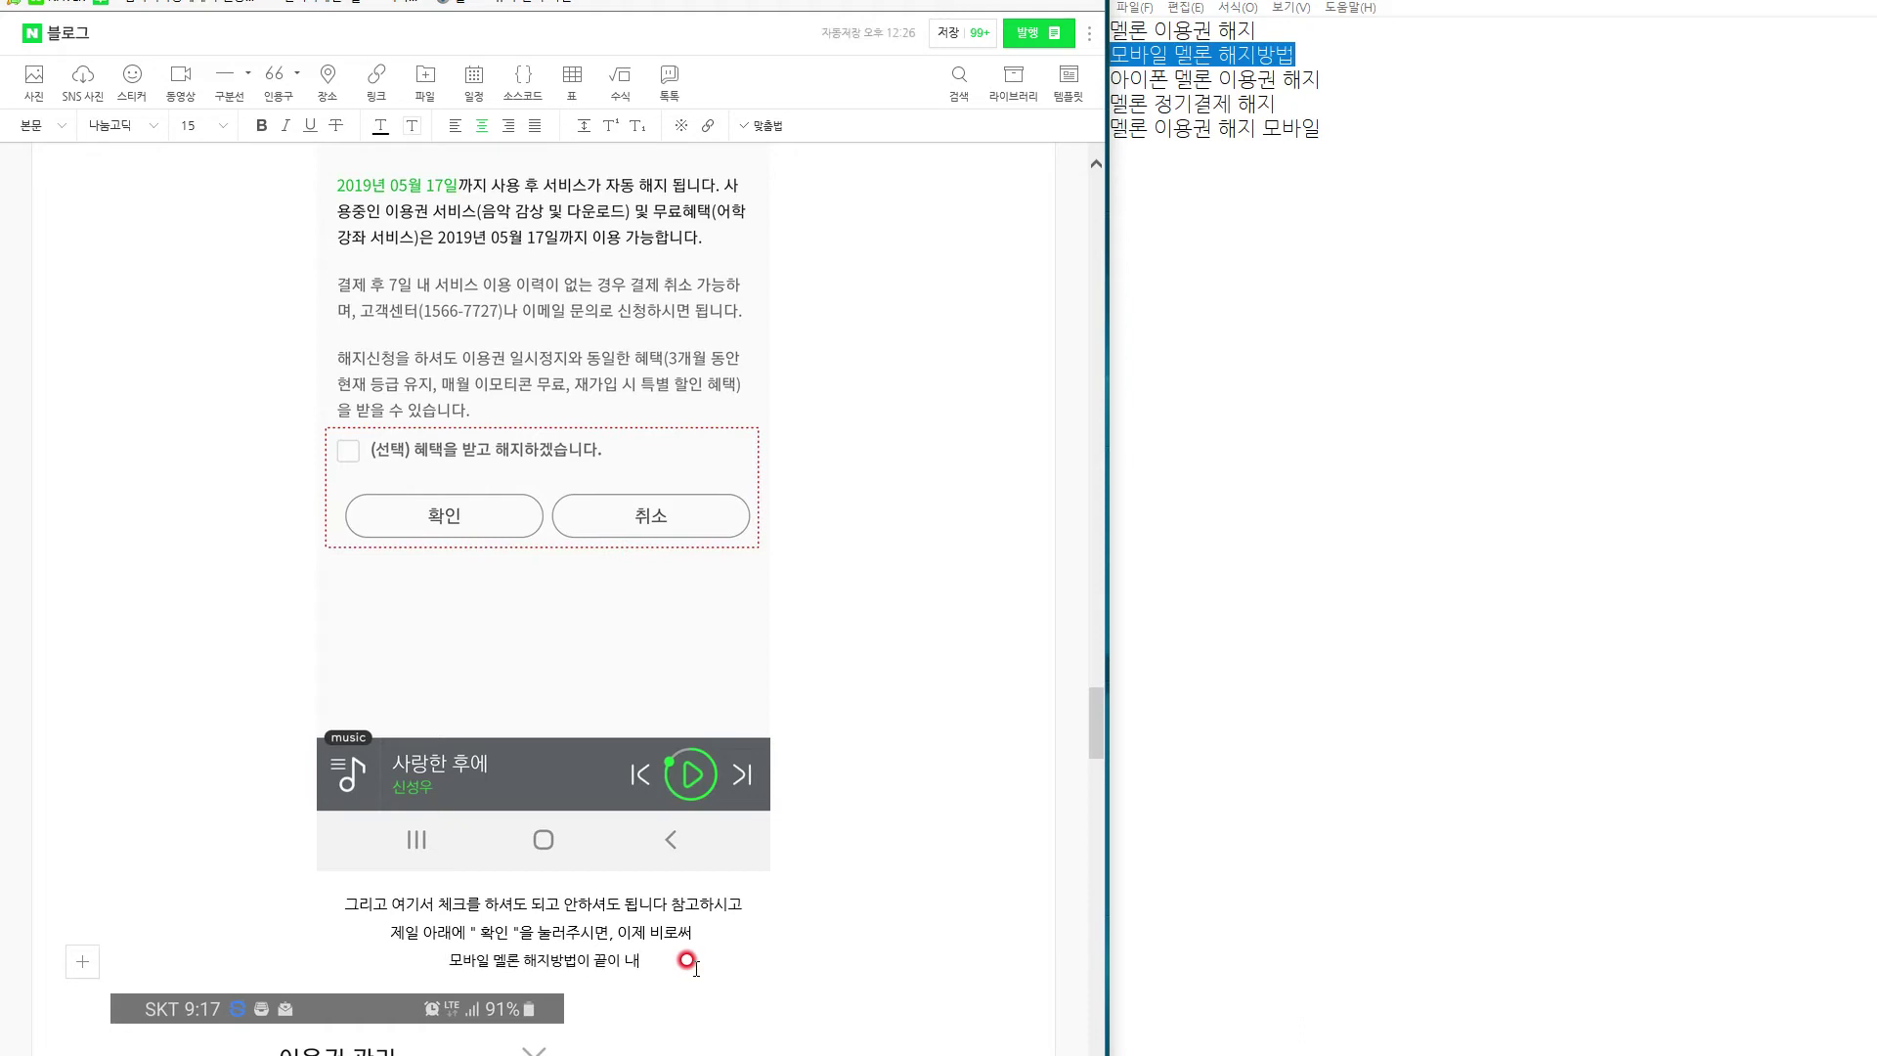
pyautogui.write('니다!!!')
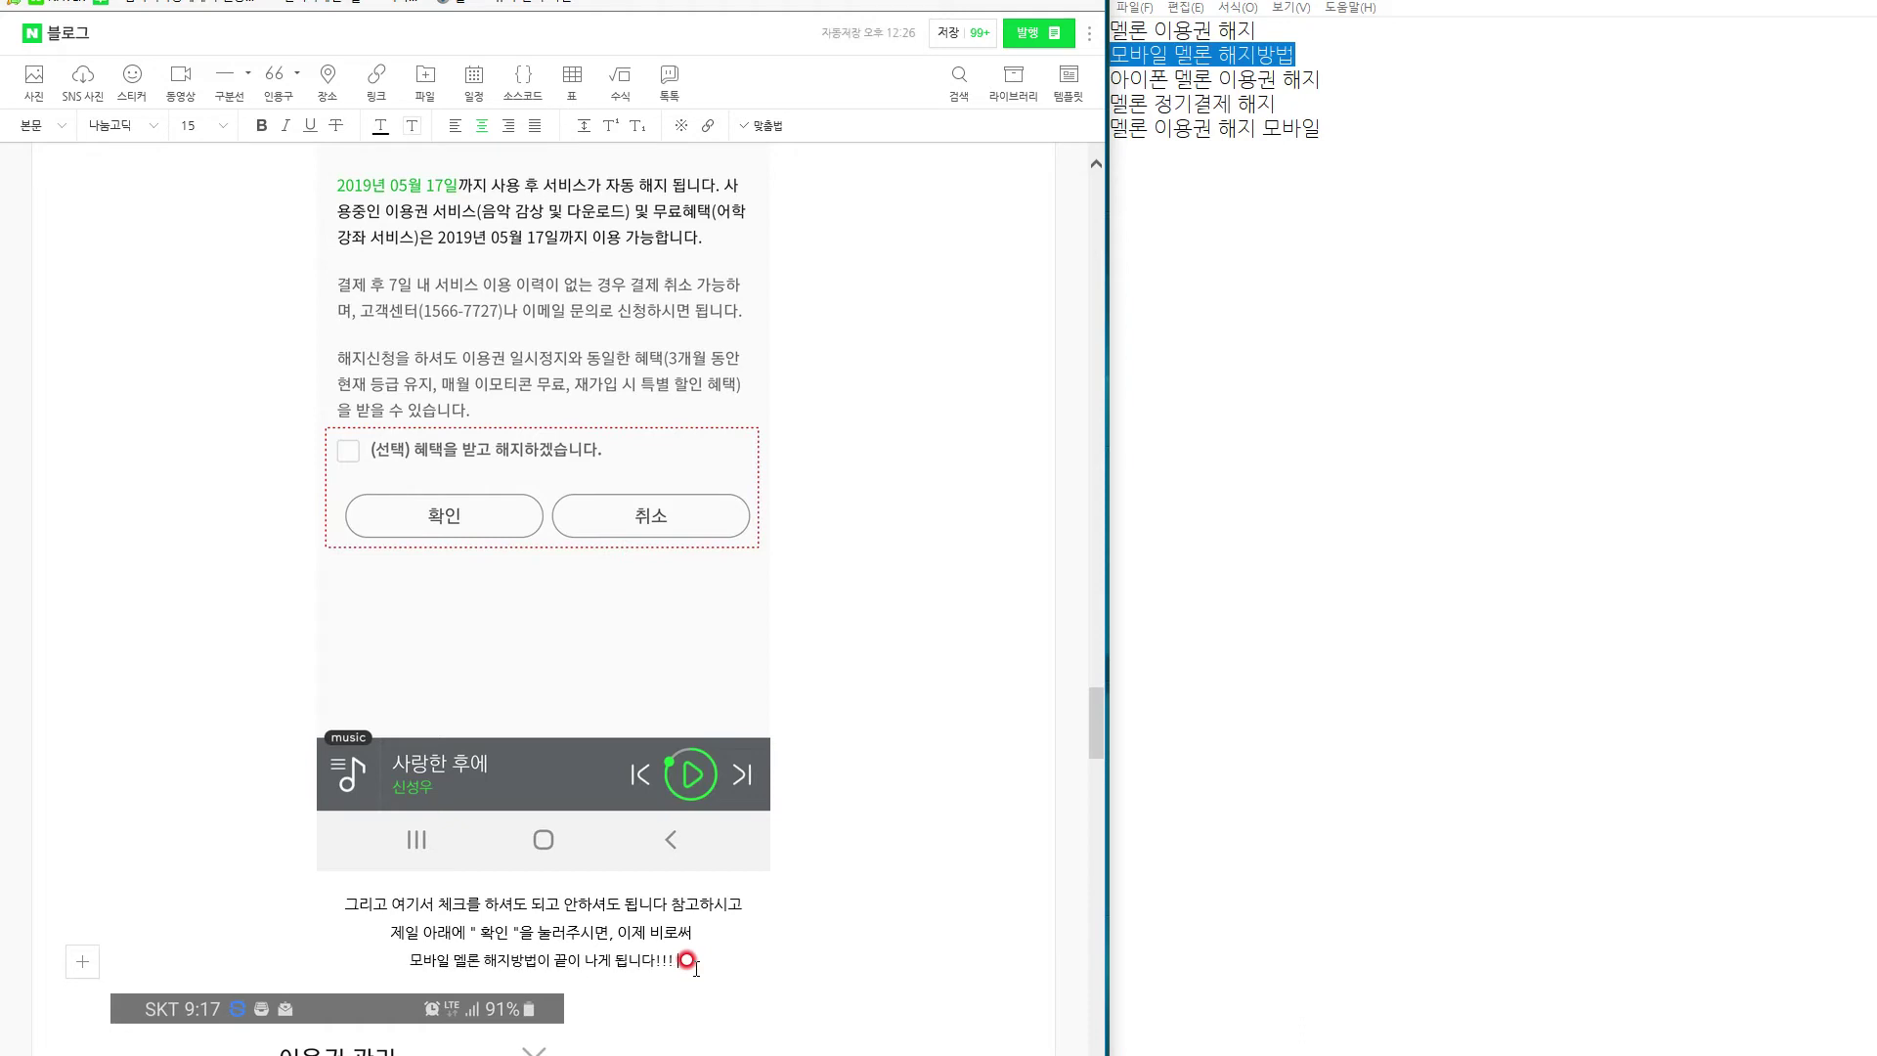
# Set the three caption lines to font size 16.
pyautogui.tripleClick(376, 937)
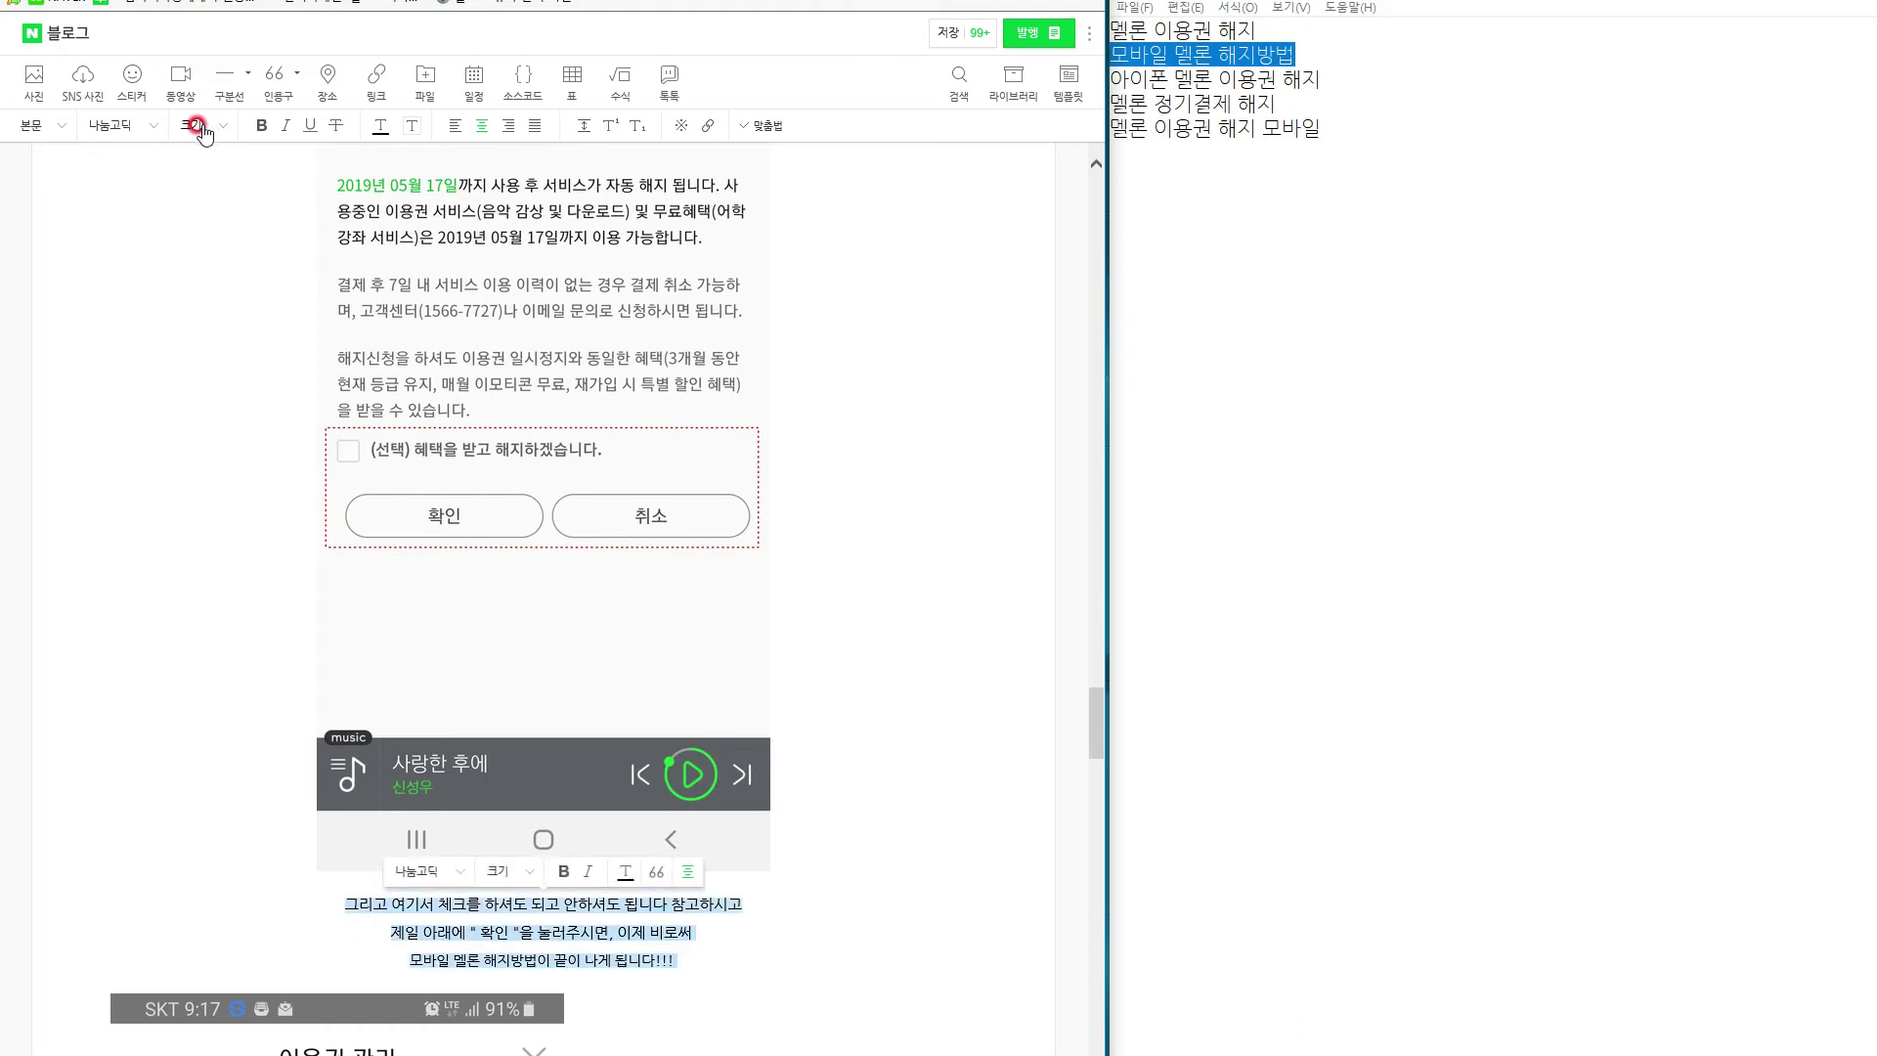
pyautogui.click(125, 127)
pyautogui.click(207, 126)
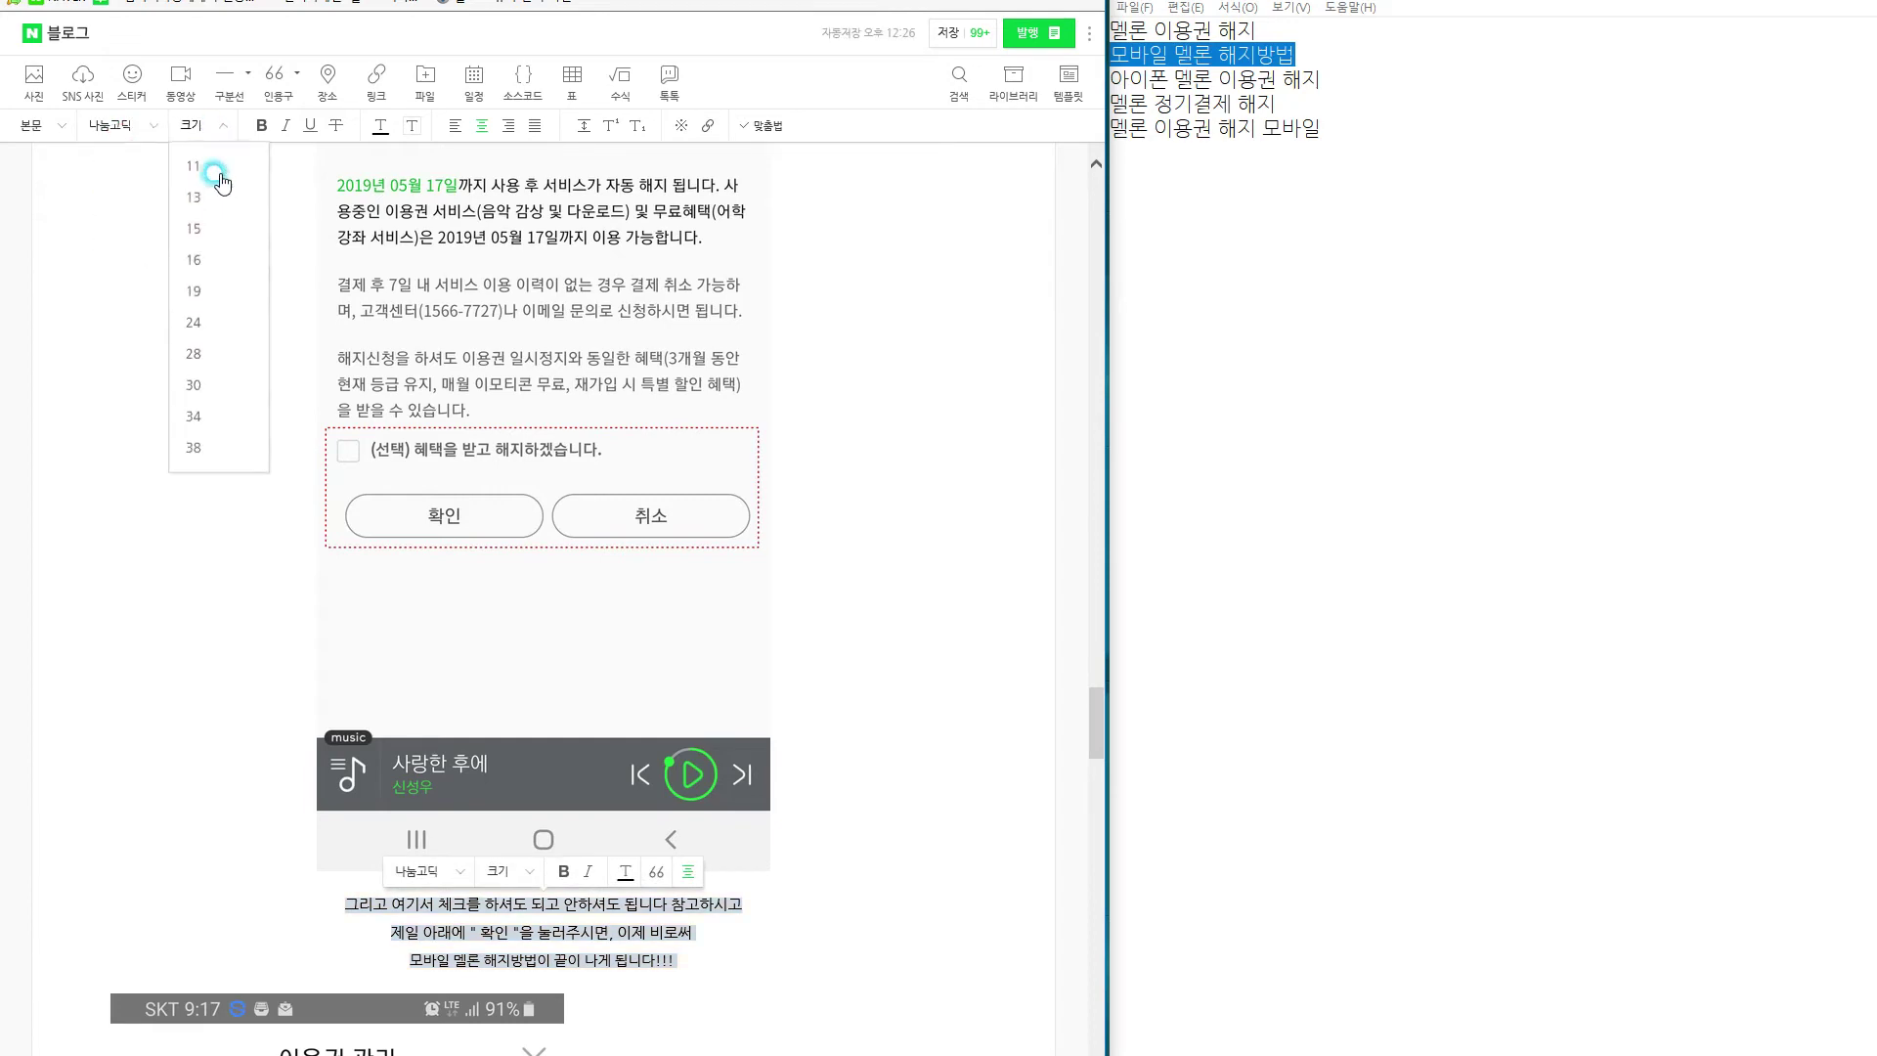
pyautogui.click(196, 257)
pyautogui.click(824, 985)
pyautogui.scroll(-13, 826, 976)
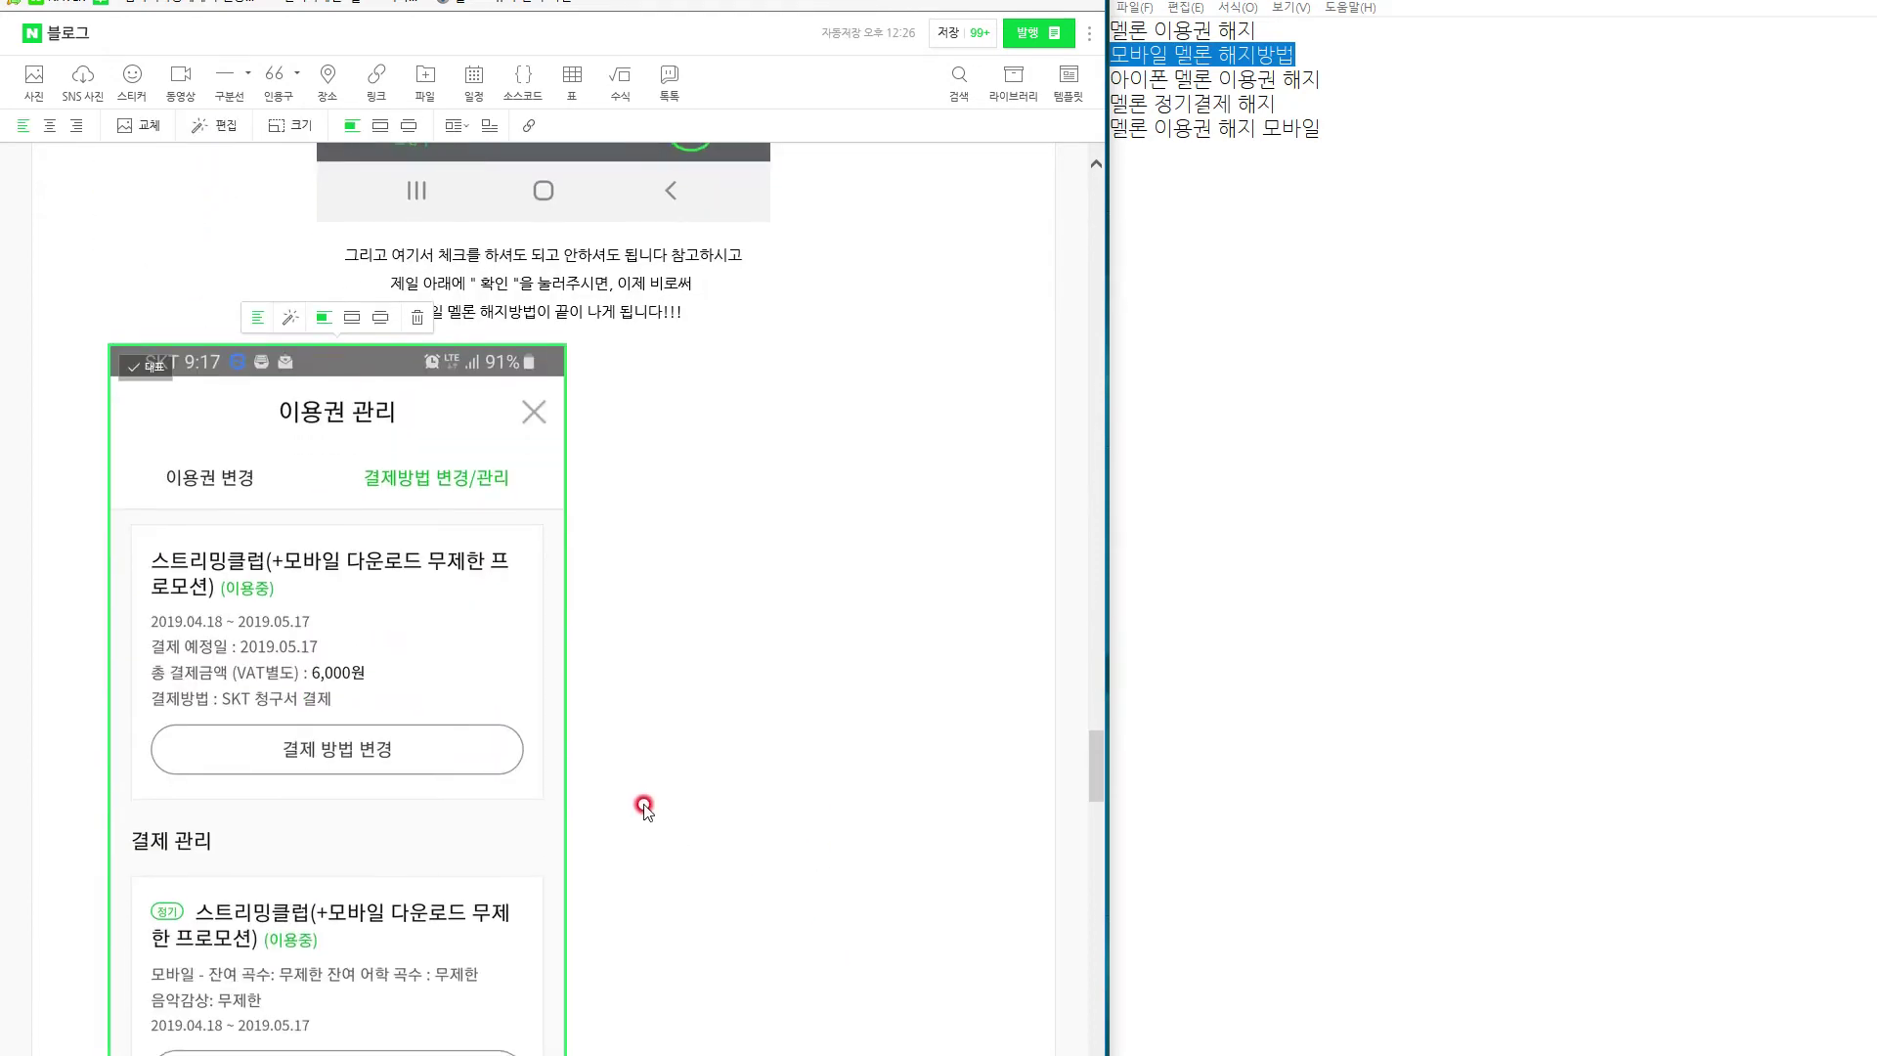
# Restore the accidentally deleted 이용권 관리 screenshot below the caption.
pyautogui.scroll(7, 536, 689)
pyautogui.scroll(6, 460, 628)
pyautogui.scroll(-6, 450, 655)
pyautogui.press('Delete')
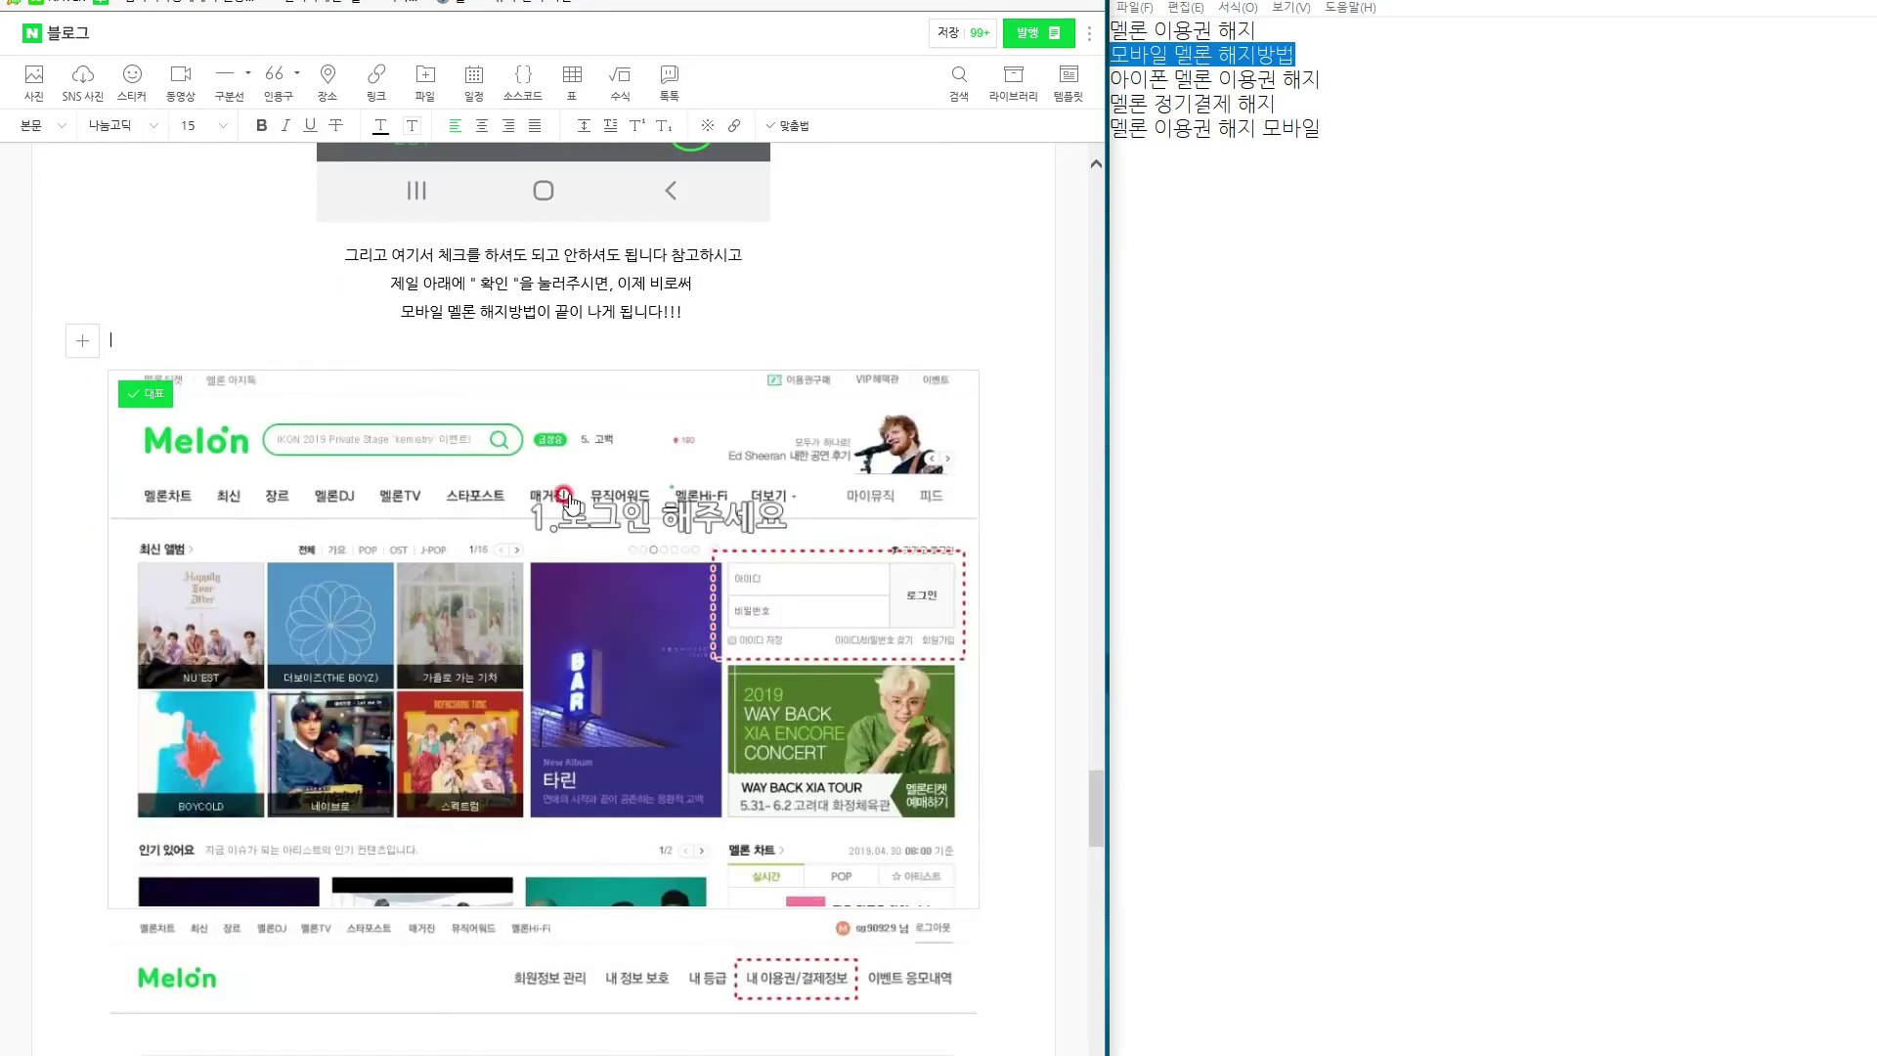
pyautogui.click(728, 315)
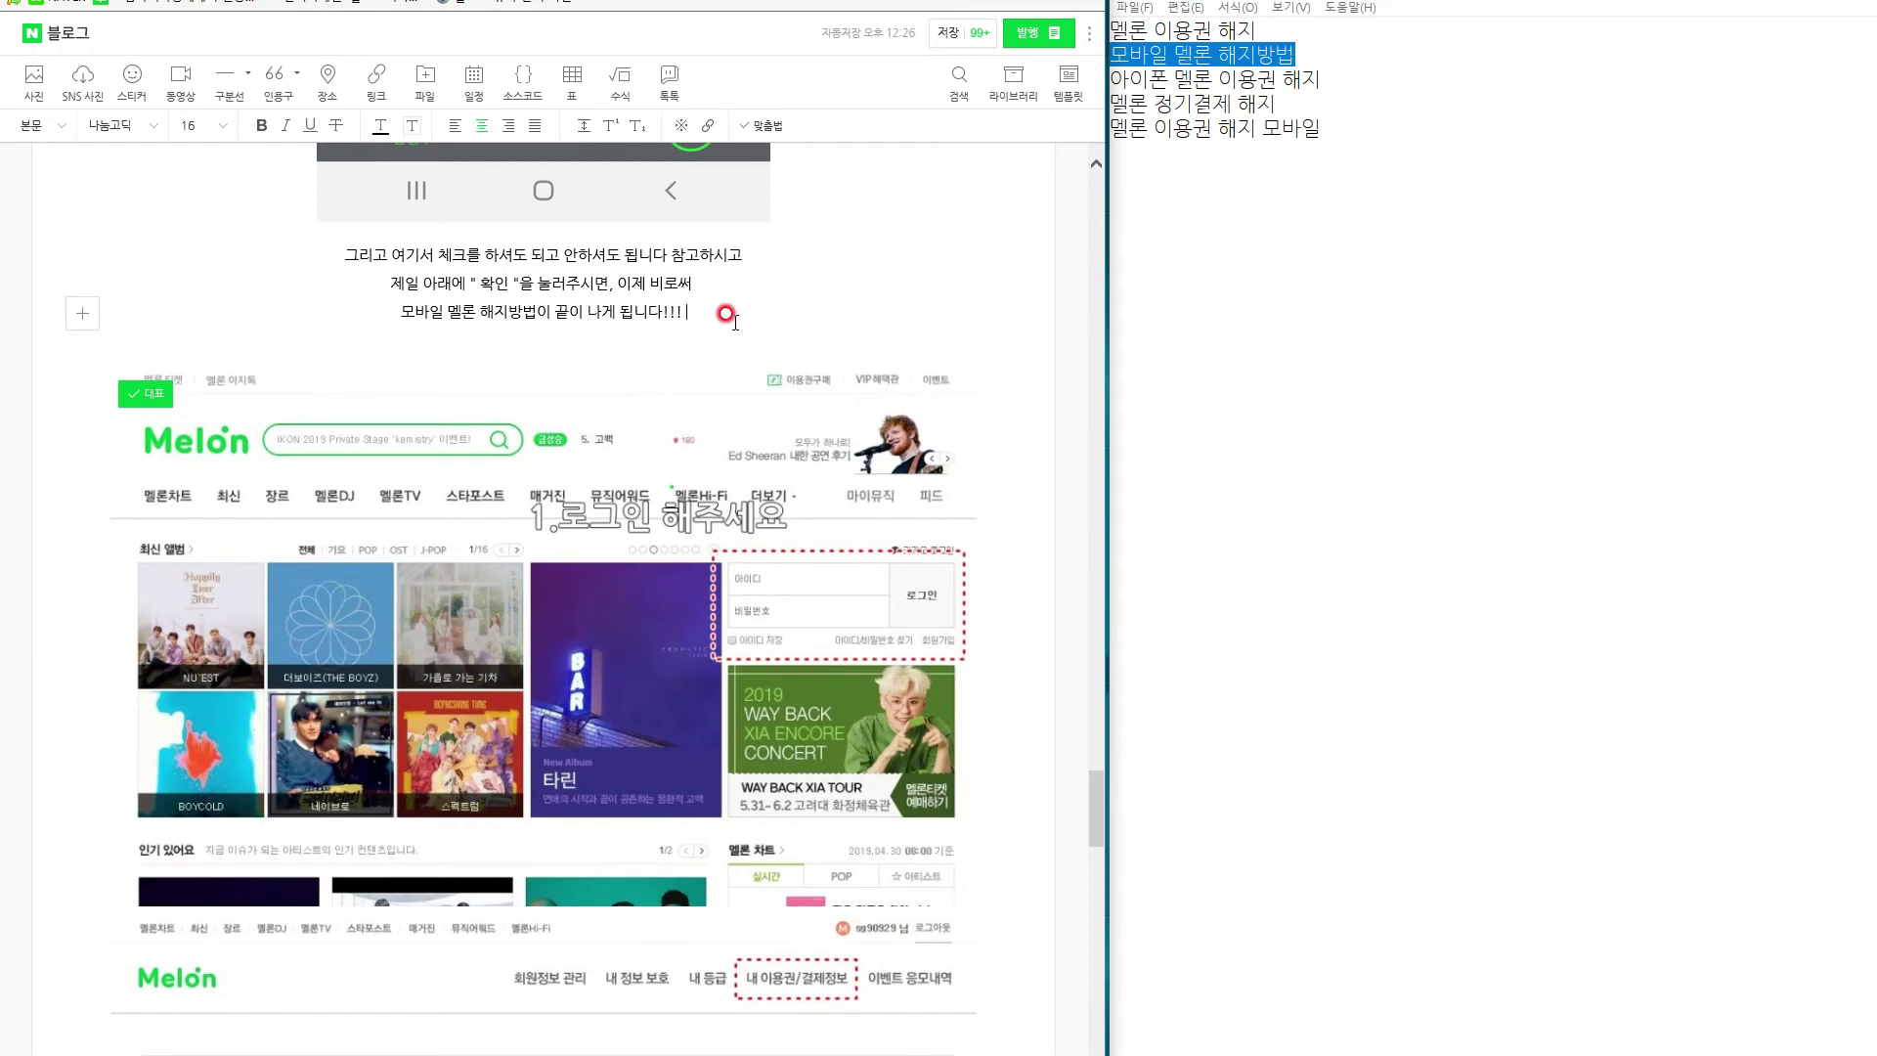
pyautogui.press('Return')
pyautogui.press('BackSpace')
pyautogui.press('BackSpace')
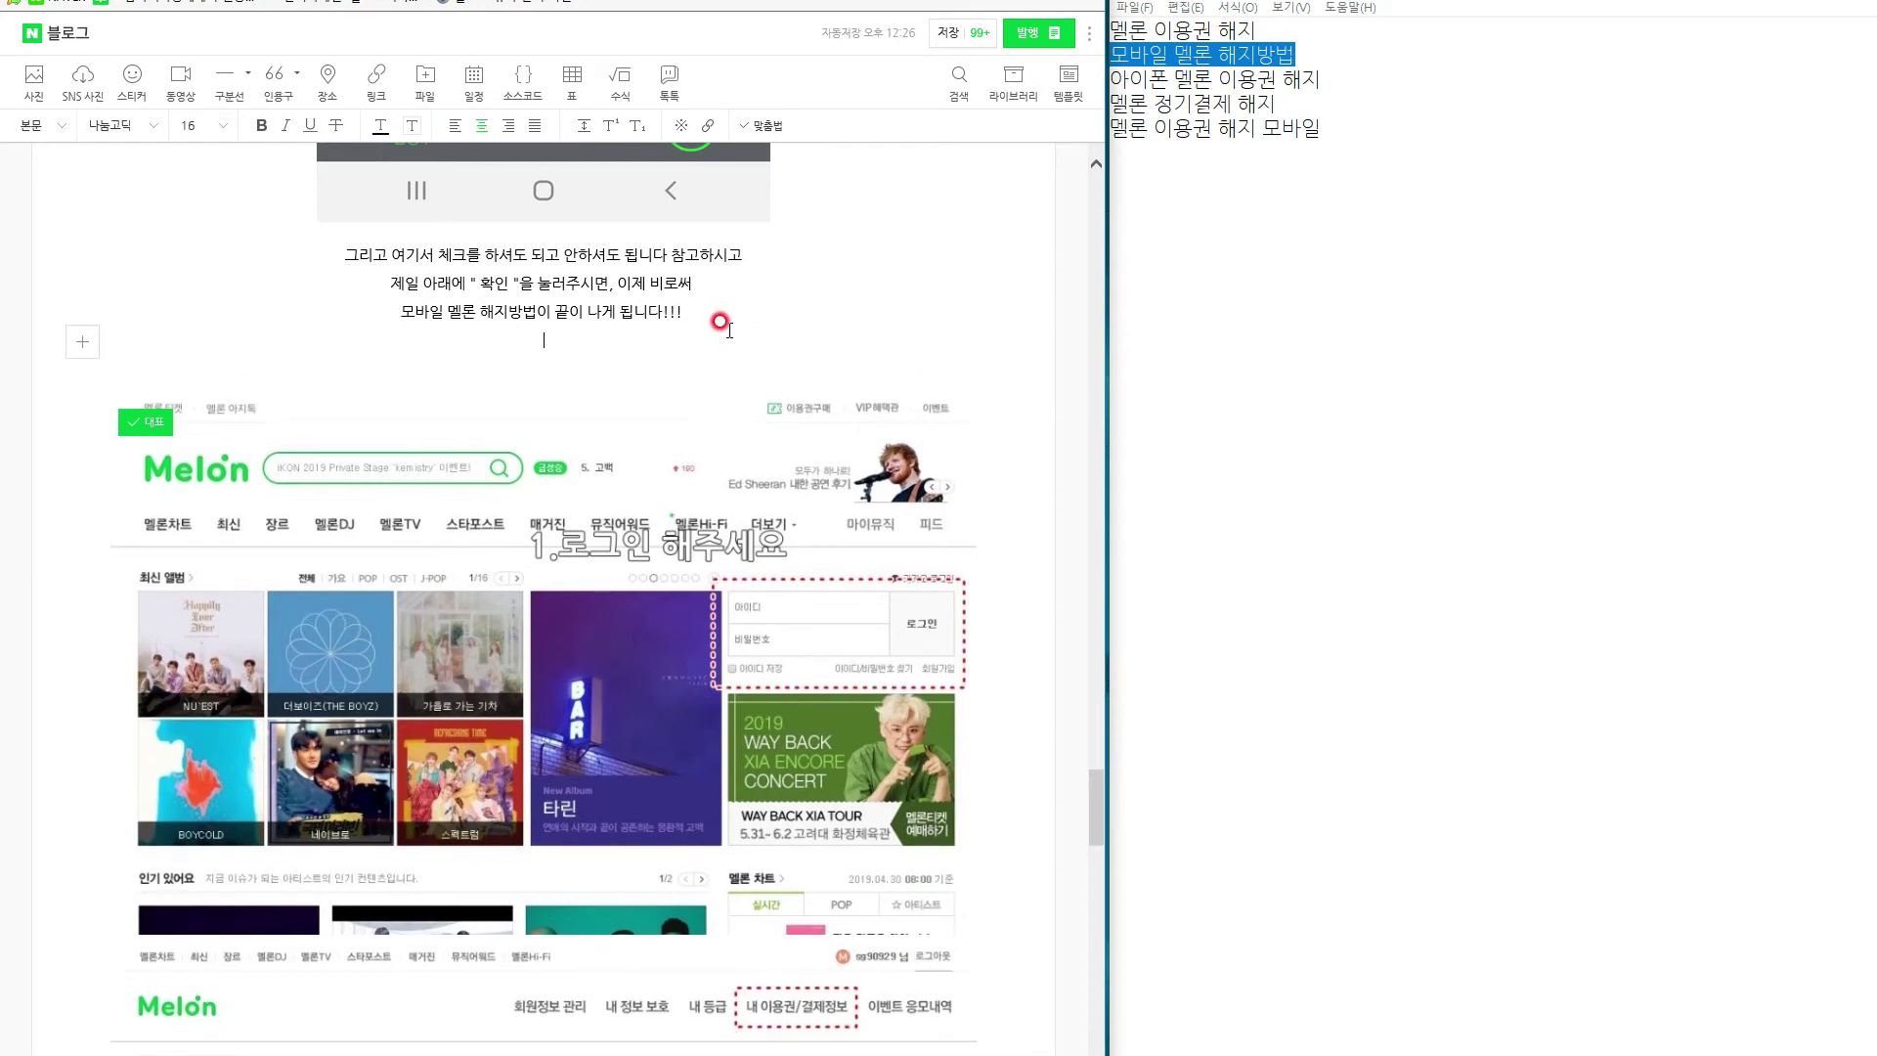
pyautogui.click(652, 410)
pyautogui.press('Delete')
pyautogui.click(631, 440)
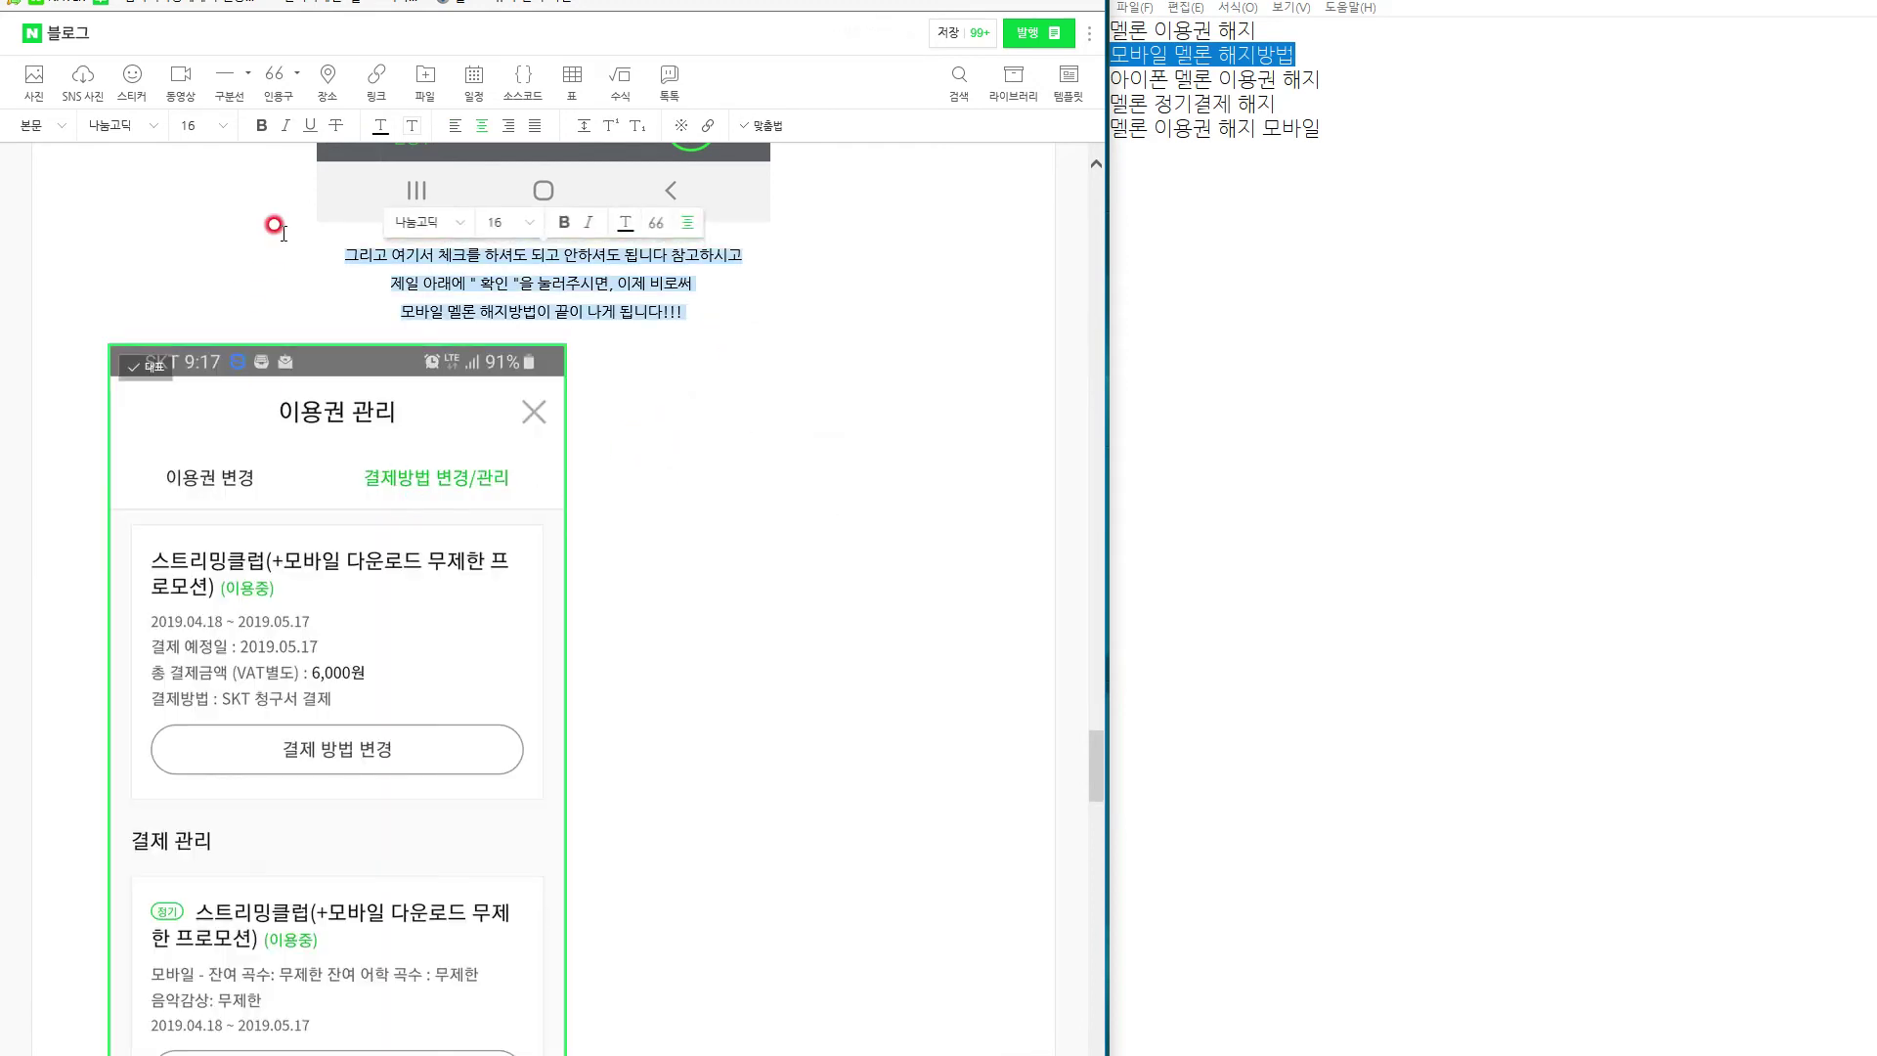
pyautogui.scroll(-7, 547, 469)
# Add a note that the iPhone 멜론 이용권 해지 method is the same as Android.
pyautogui.click(586, 660)
pyautogui.click(589, 662)
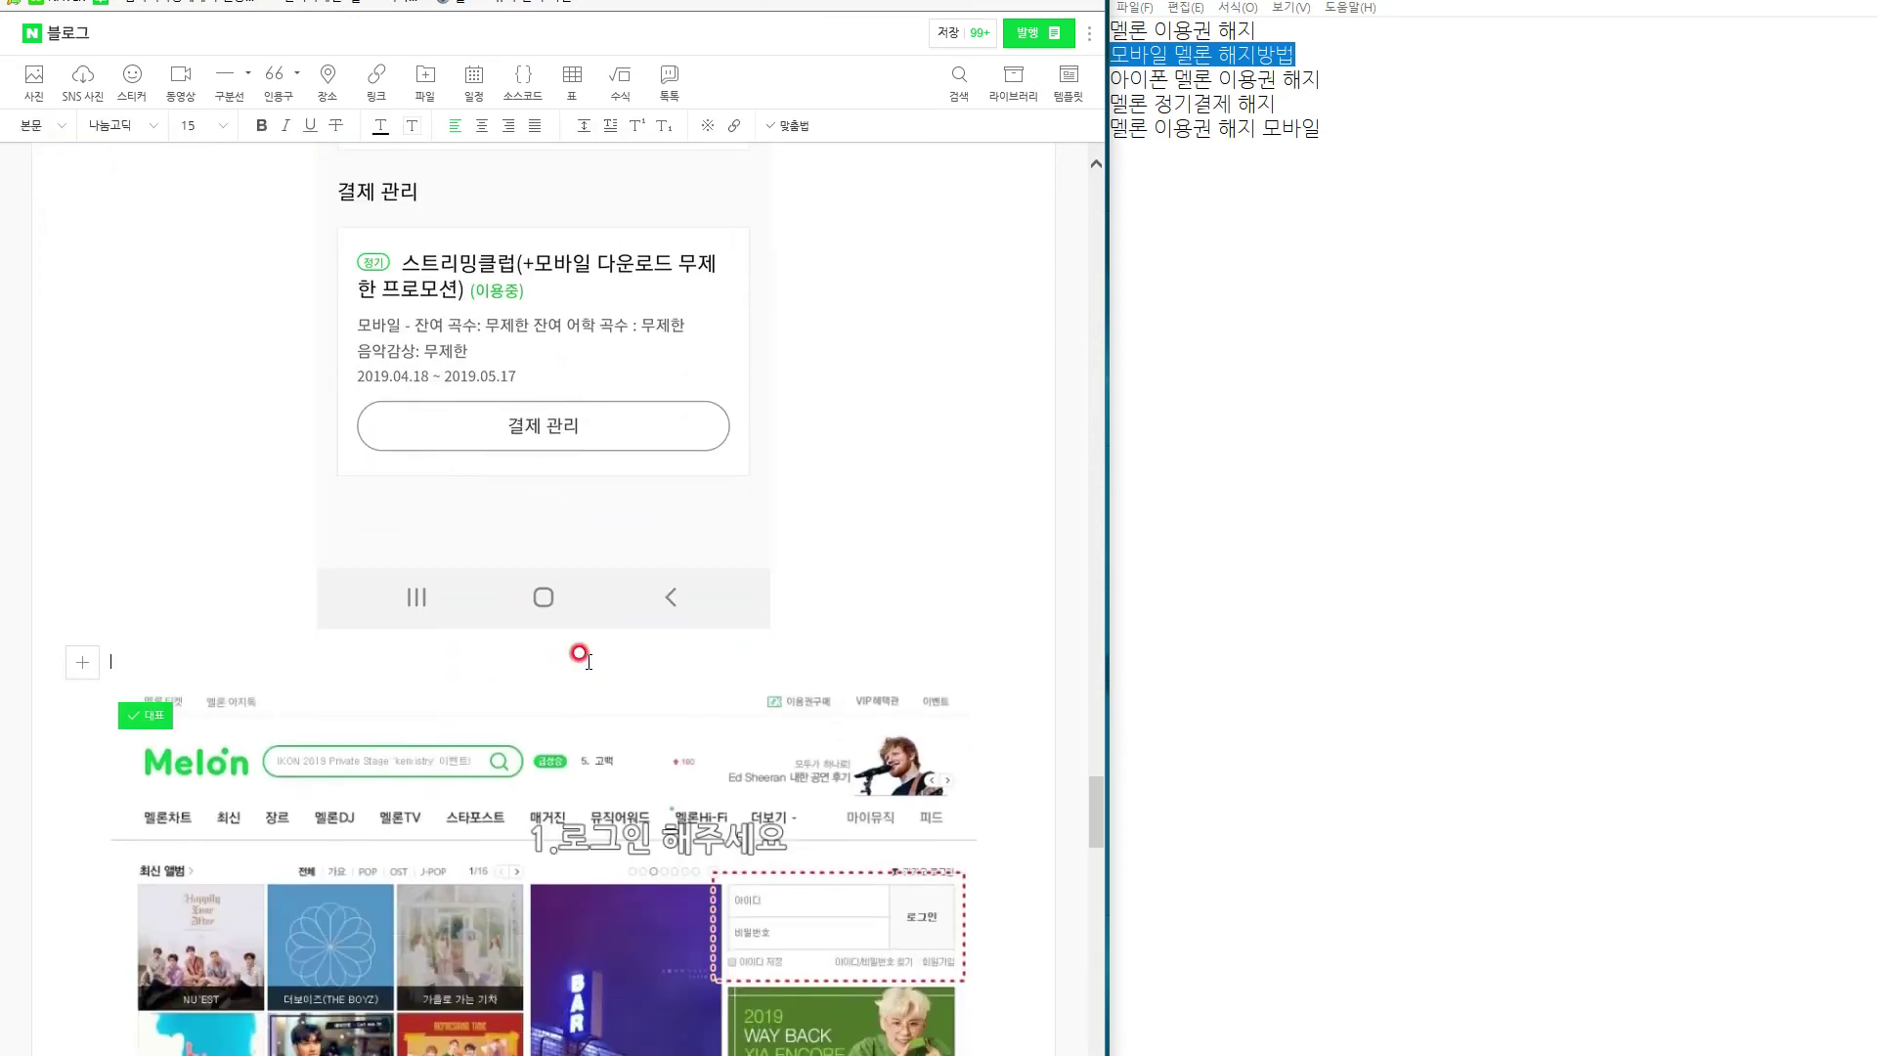
pyautogui.write('참고ㄹ')
pyautogui.write(', 제가 생')
pyautogui.write('용해')
pyautogui.write('는 폰 환경이 안드')
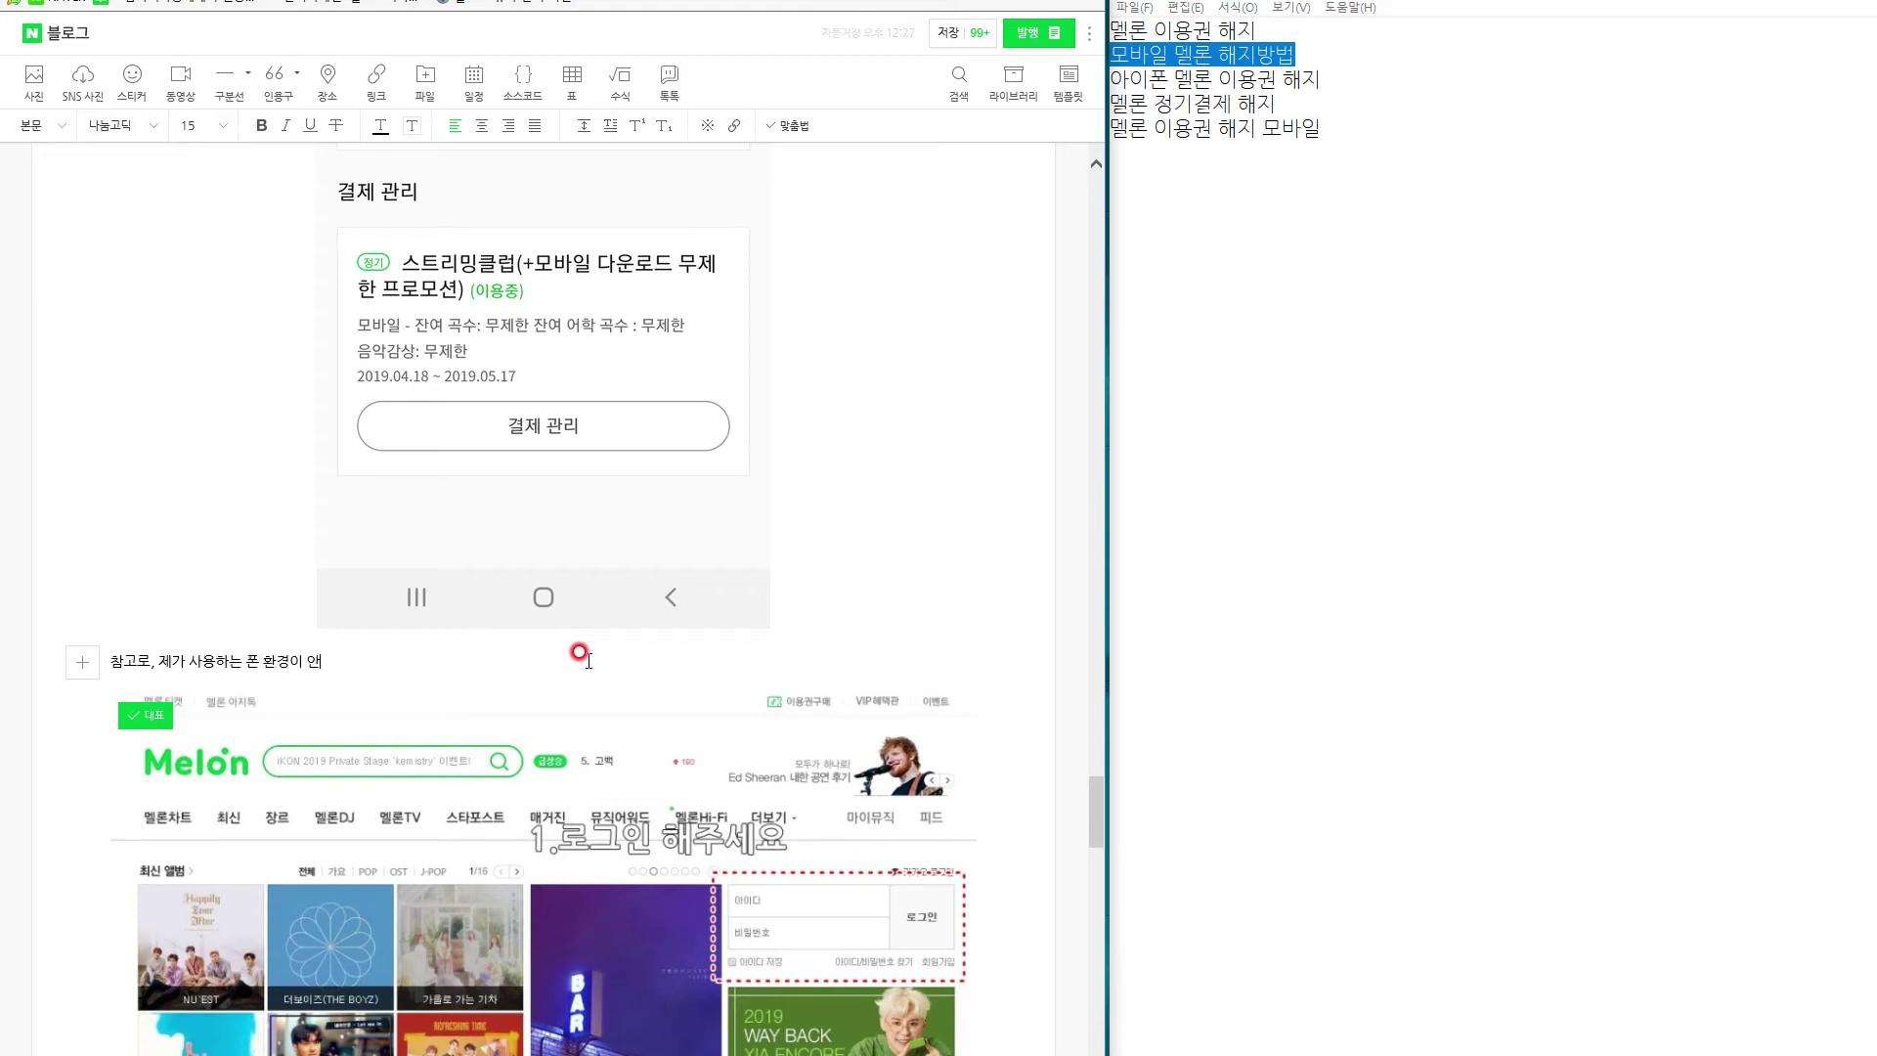
pyautogui.write('로이드 였지만, 아이폰 멜론')
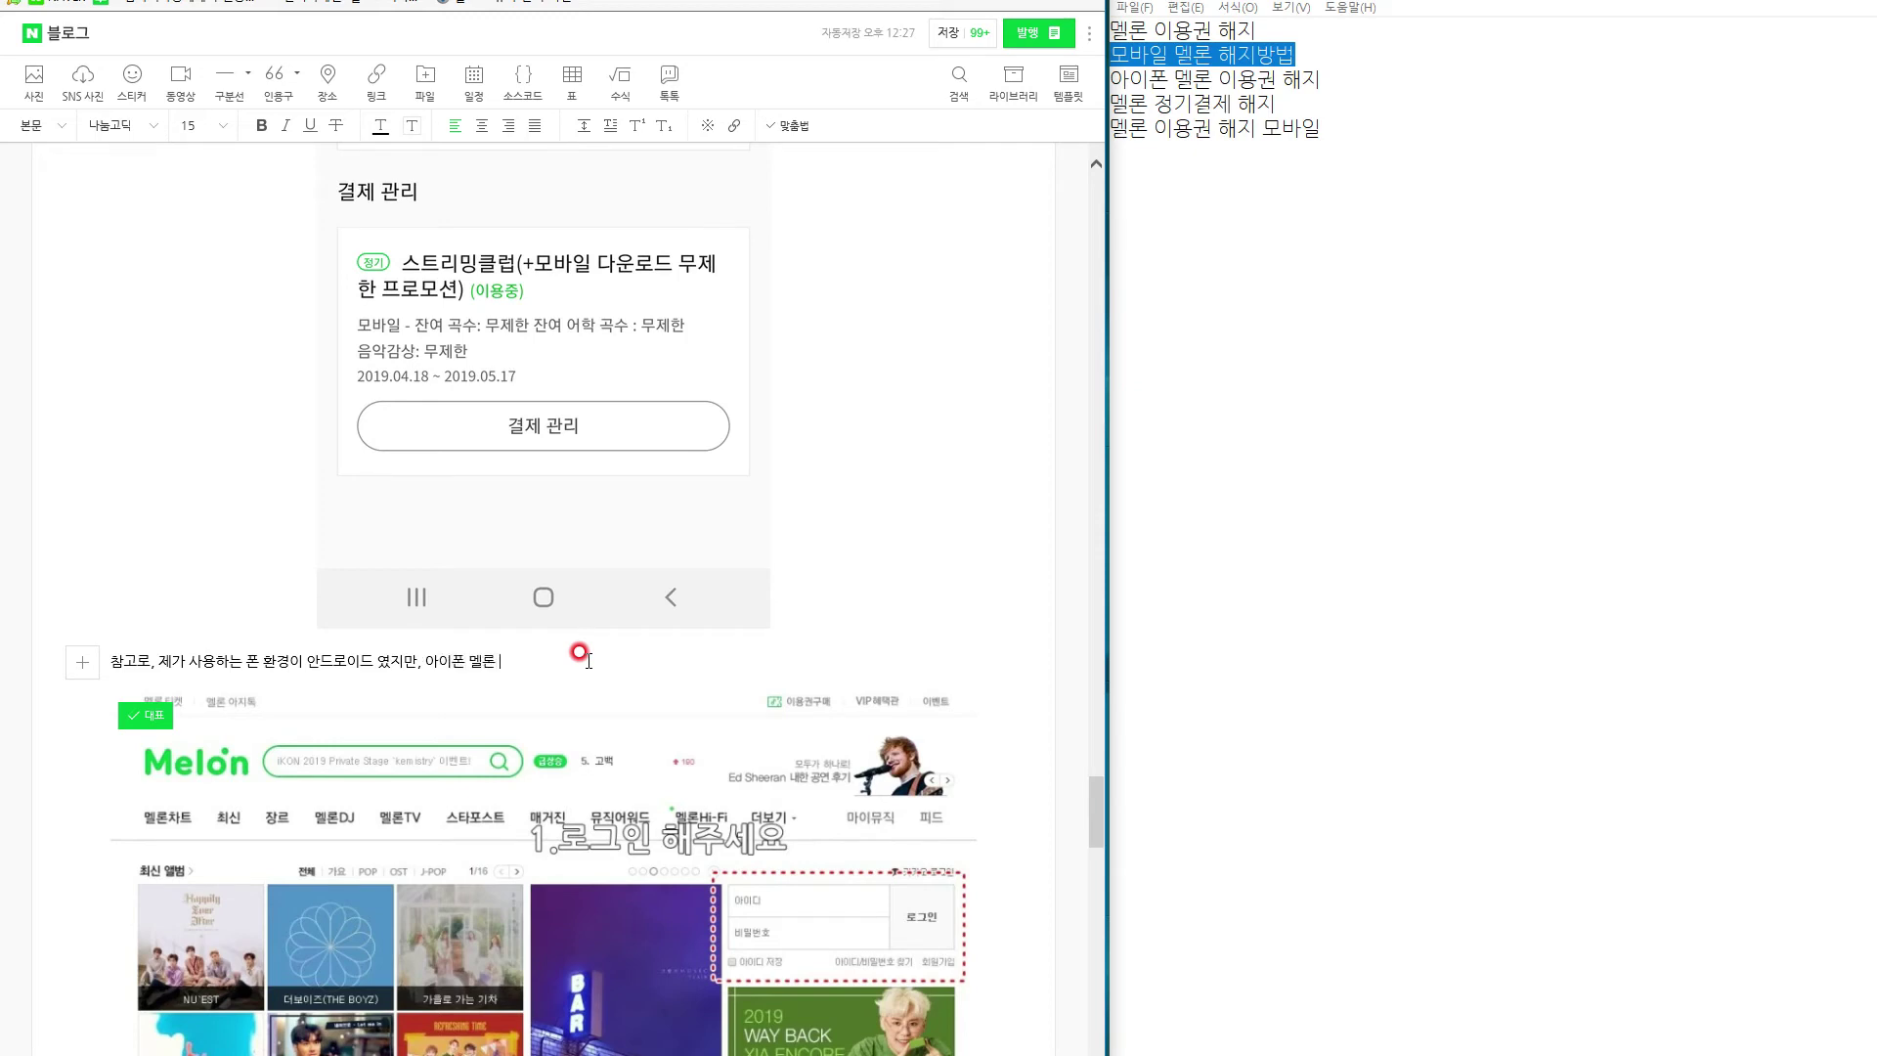
pyautogui.write(' 이용권 해지 방법 역시도 같은 맥락 입니다. ')
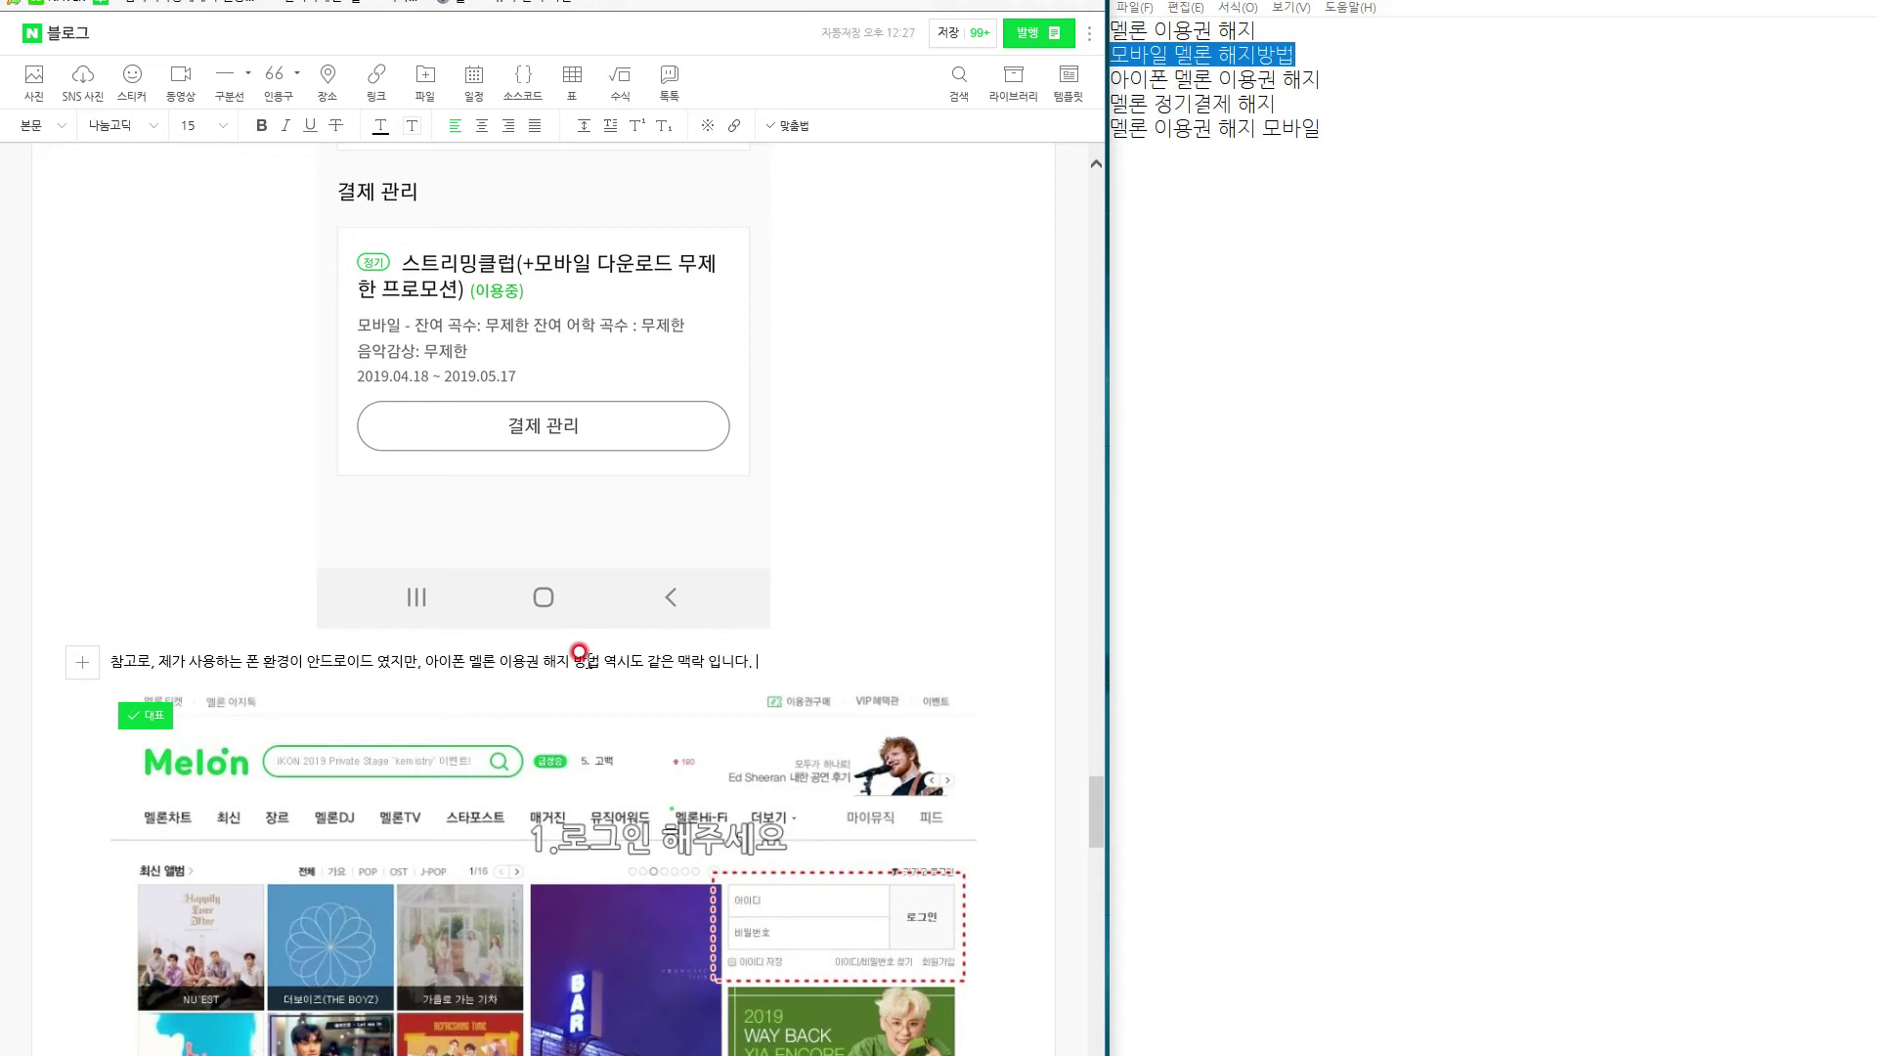
pyautogui.write('앱으로 보며')
pyautogui.write(' 새')
pyautogui.press('BackSpace')
pyautogui.write('사실 메뉴')
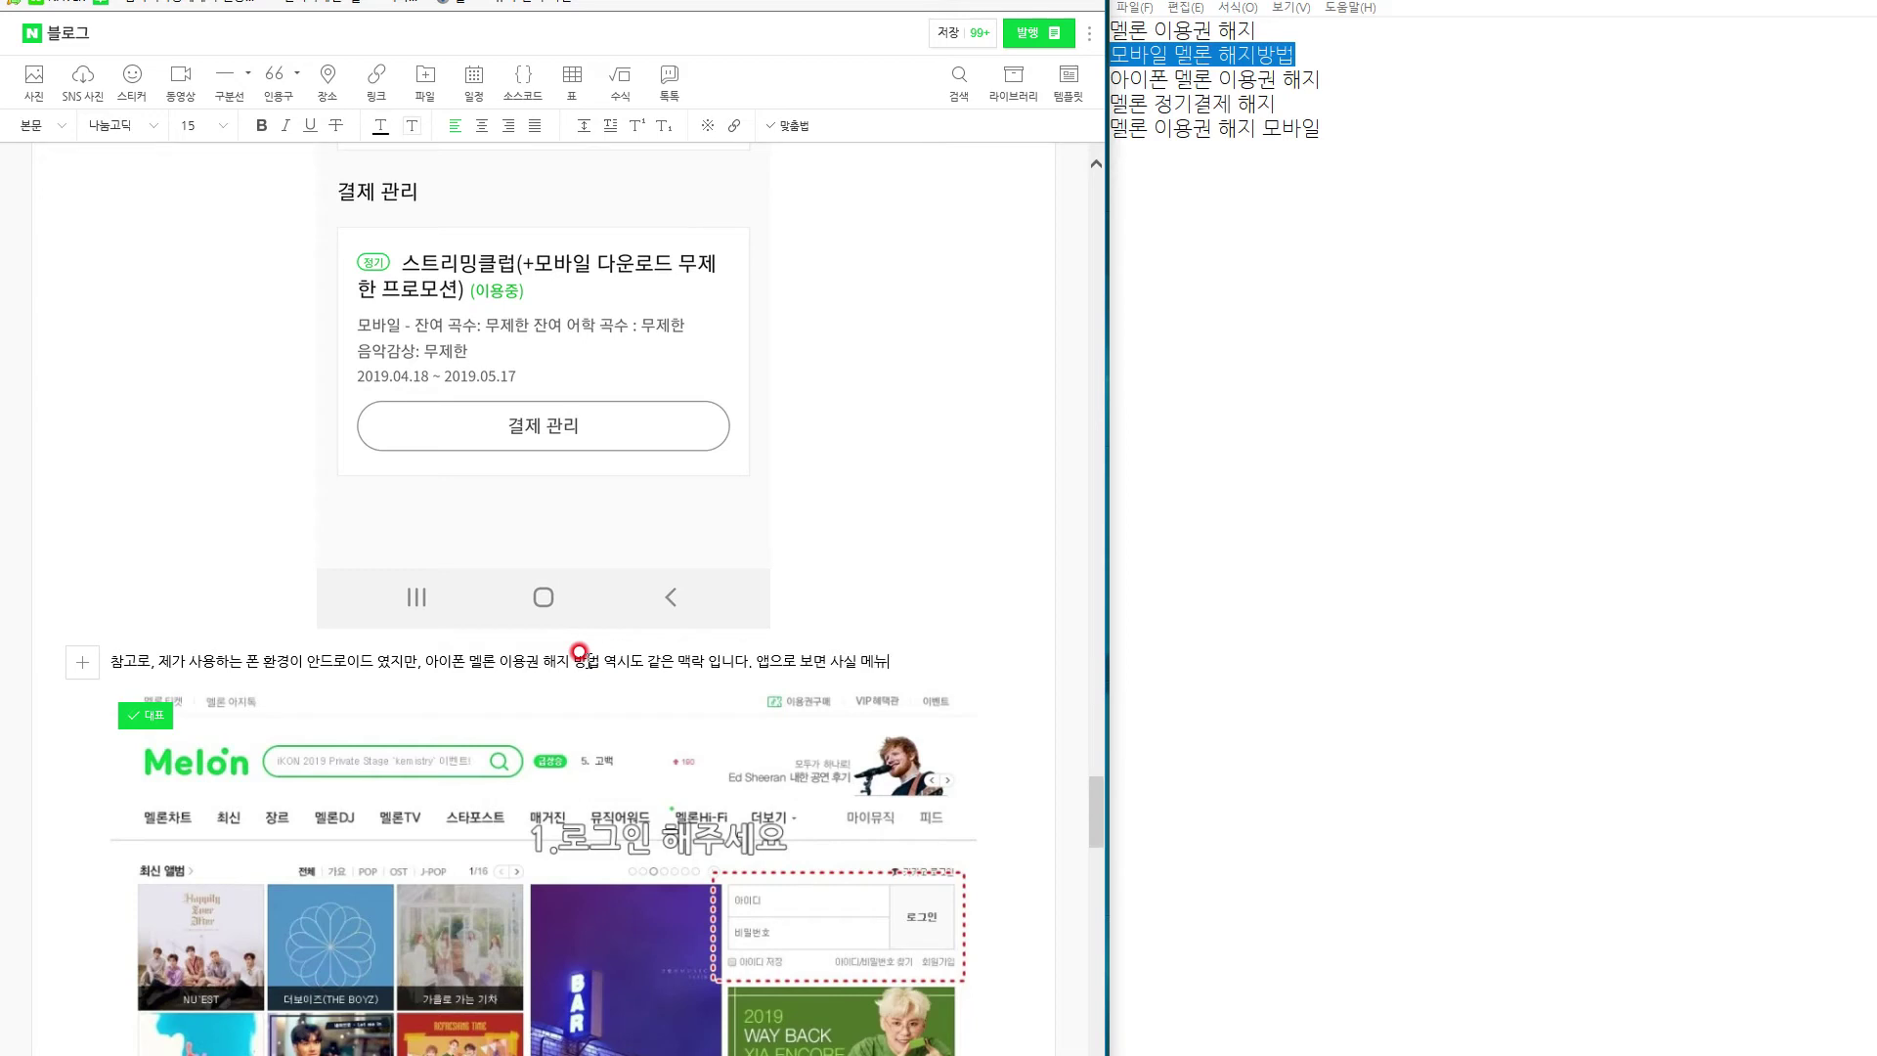
pyautogui.write(' 구성이 같기 때문에 챔')
pyautogui.write('고 햇')
pyautogui.press('BackSpace')
pyautogui.write('하셔서')
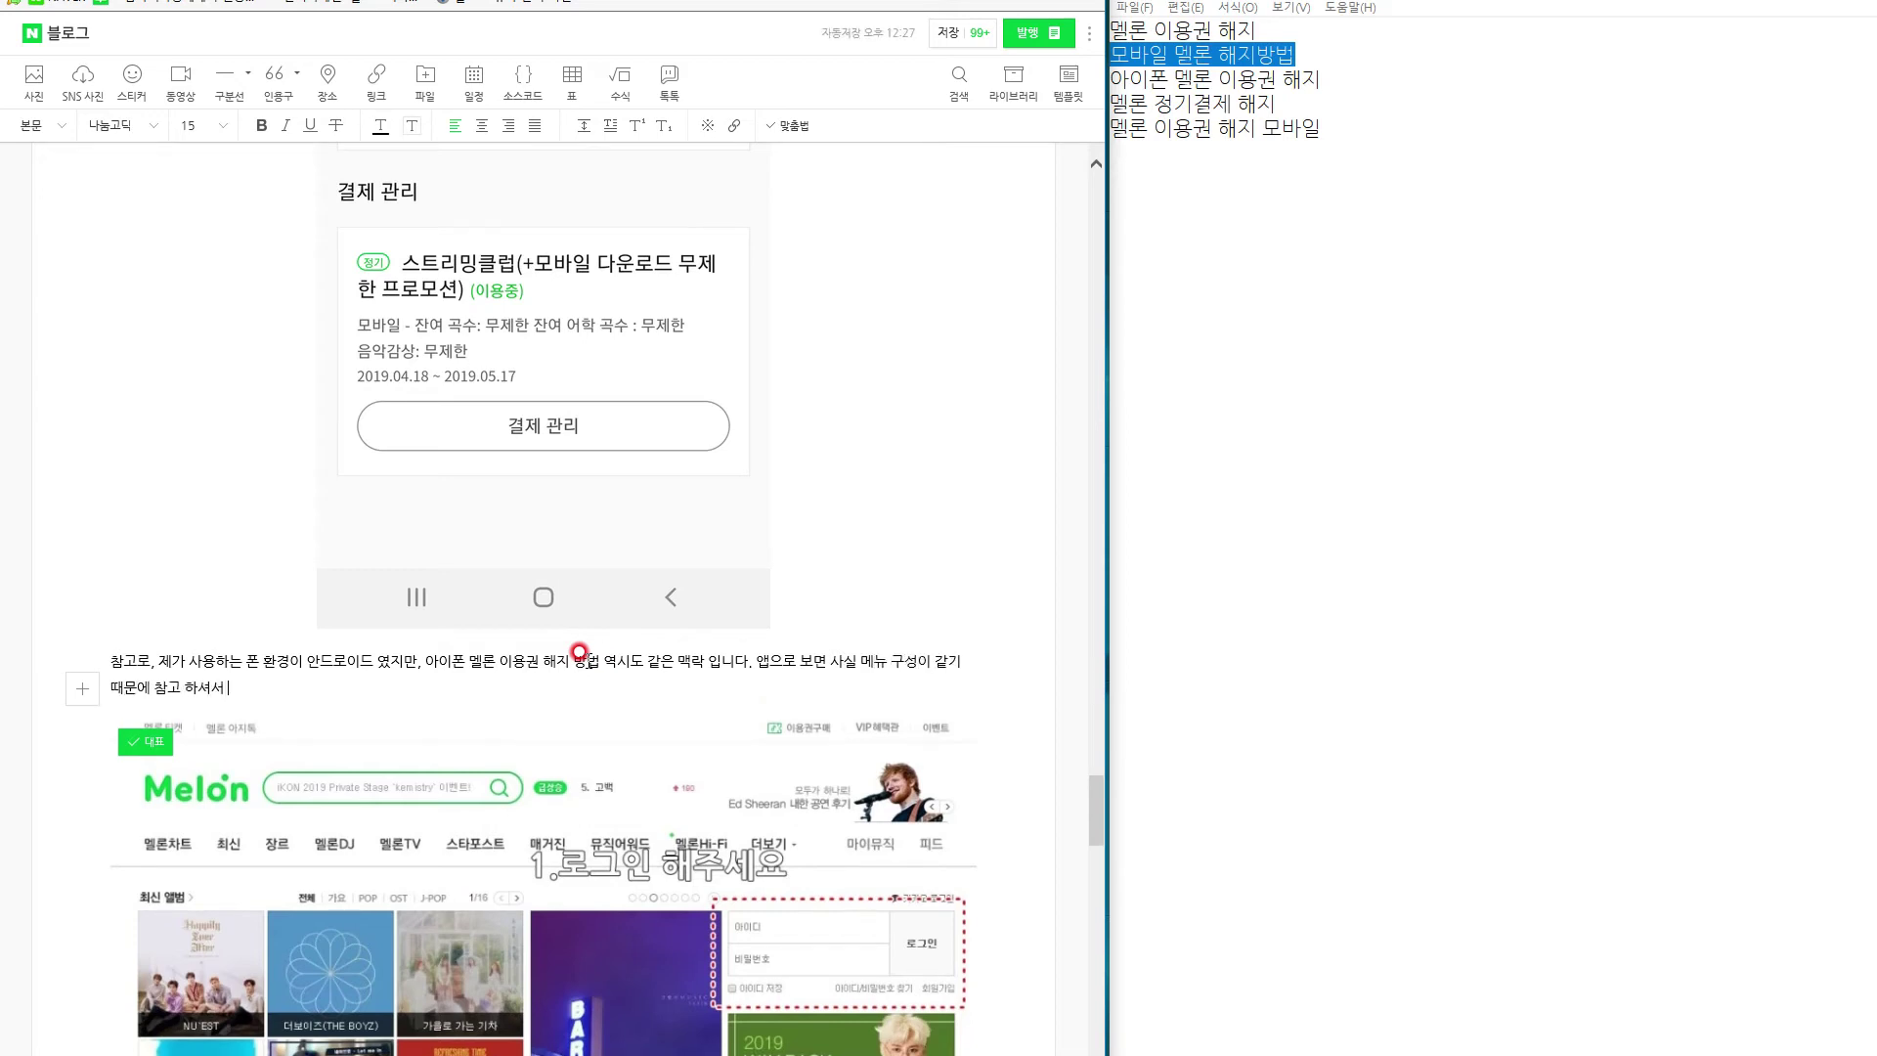
pyautogui.write(' 하내씩 해지 해')
pyautogui.write('면 되겠습니다.')
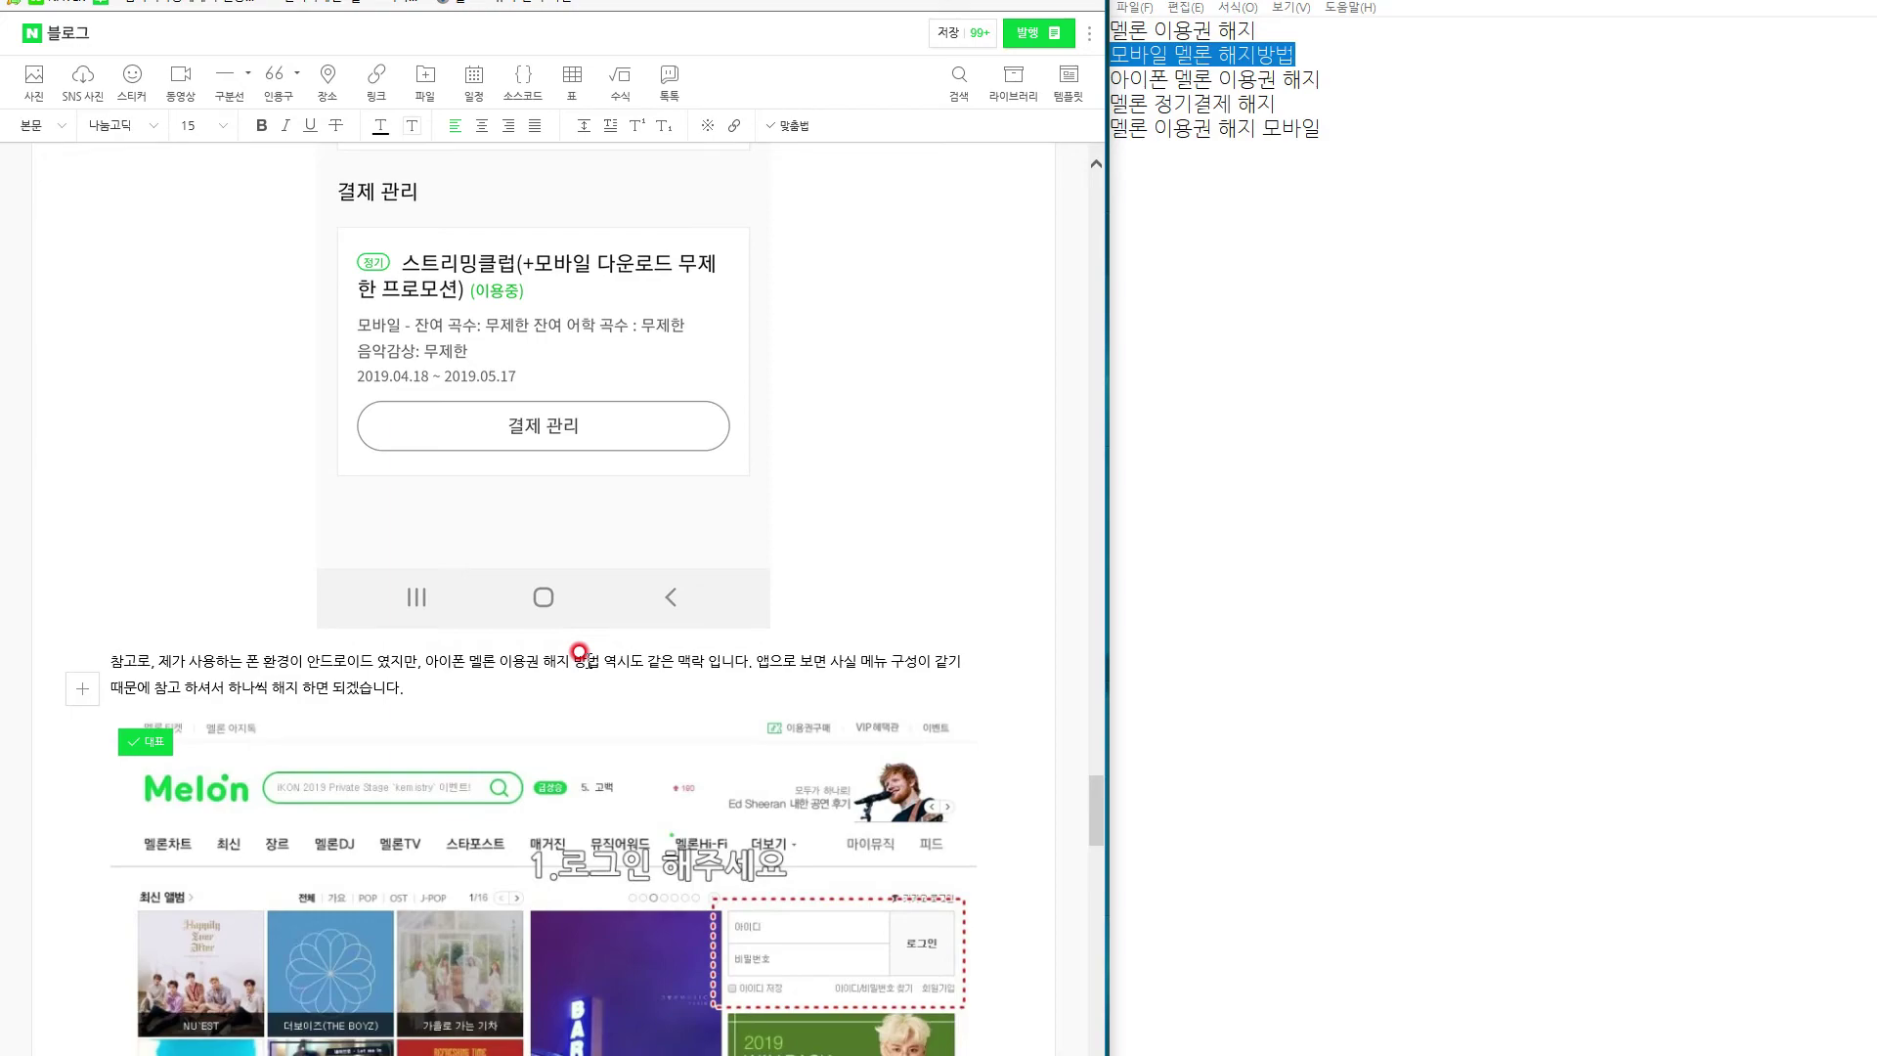
pyautogui.scroll(15, 583, 653)
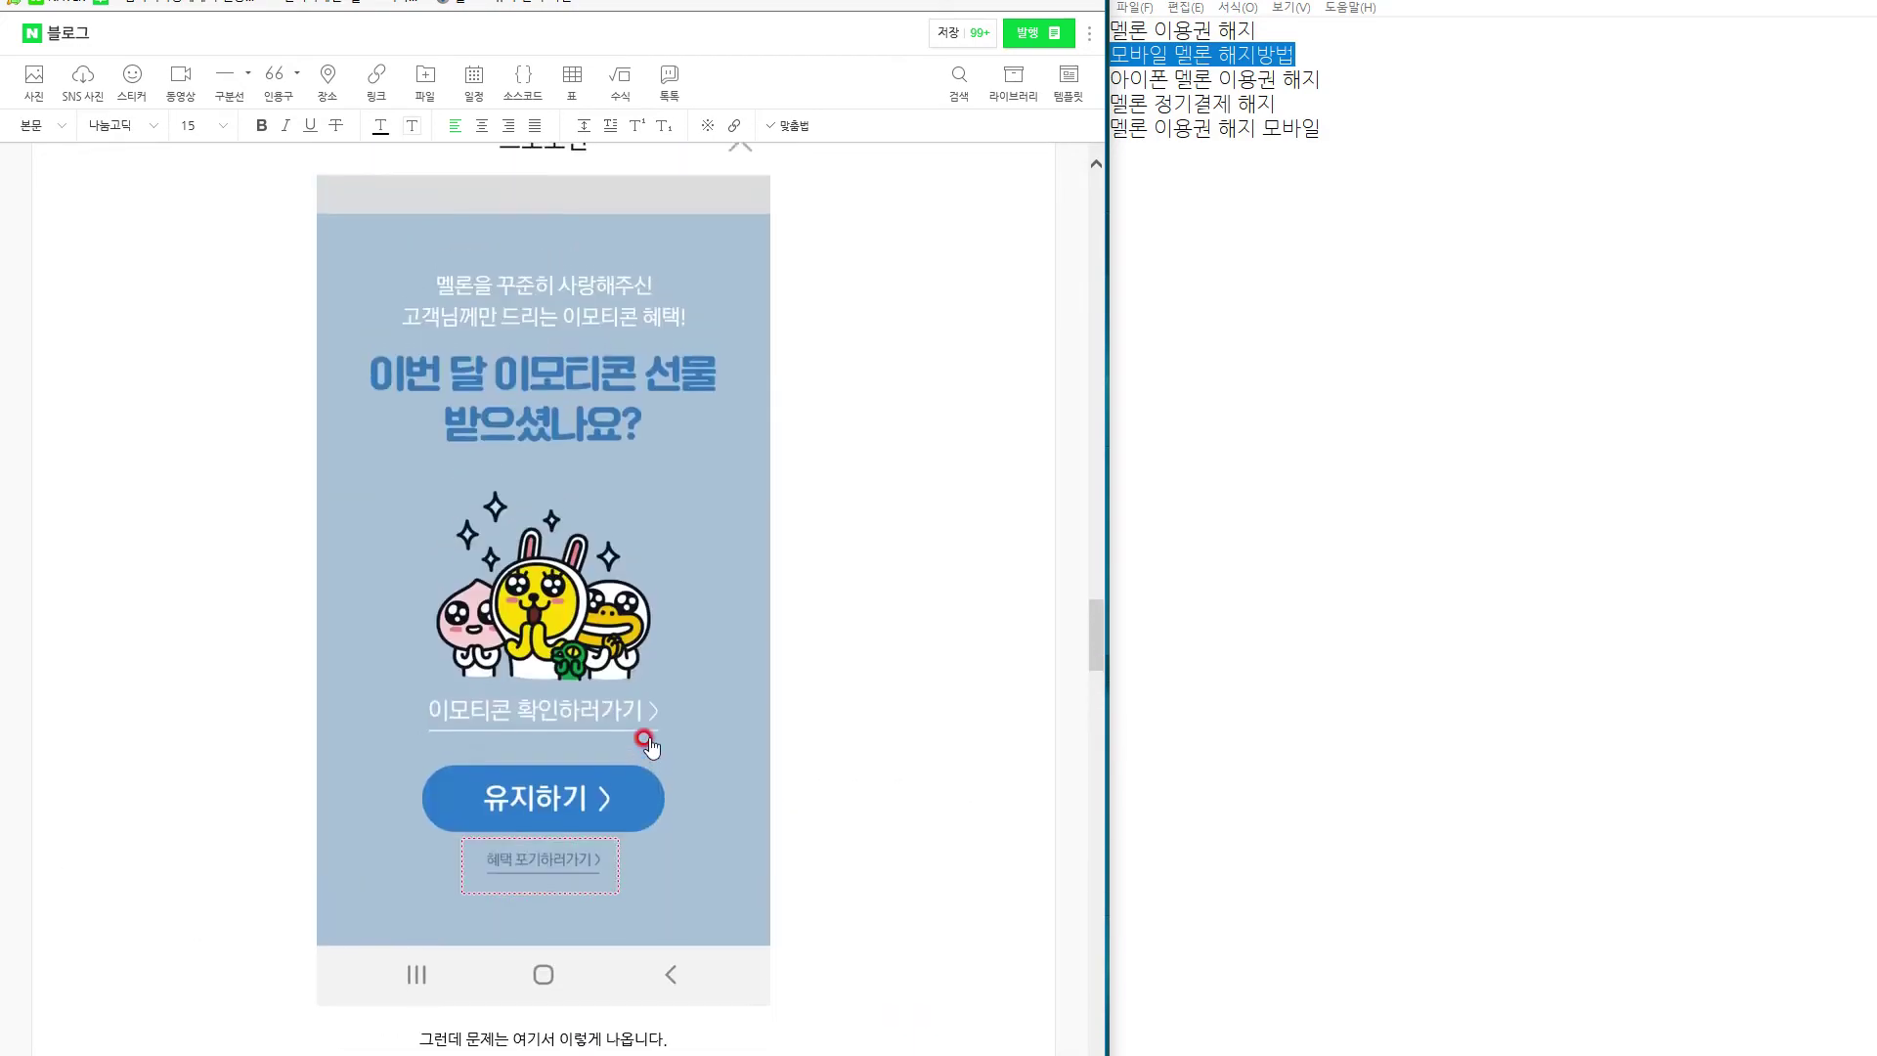
pyautogui.scroll(-15, 647, 743)
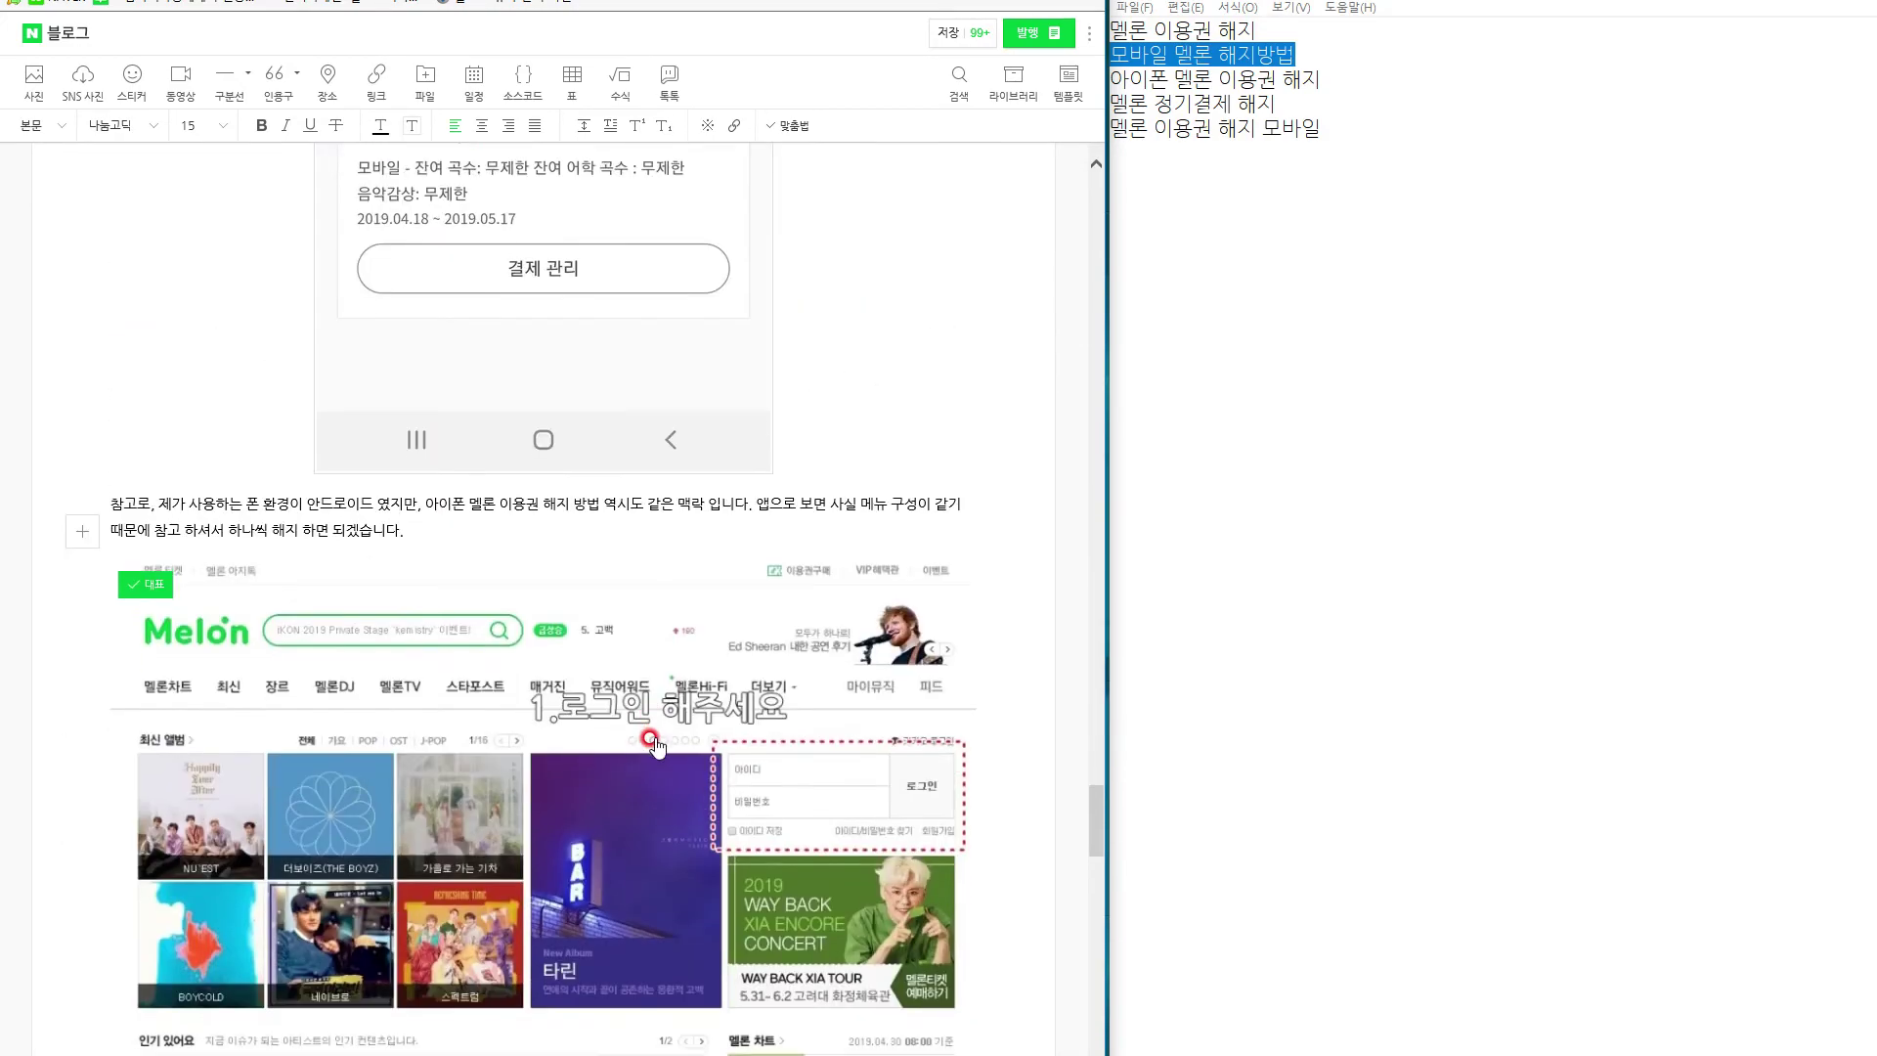
# Add that the subscription ends here and the process is complicated but not difficult.
pyautogui.write('이러면 정기결제')
pyautogui.write('가 끝이 내')
pyautogui.write('는거죠. 그렇습니다. 이렇게 긴 ')
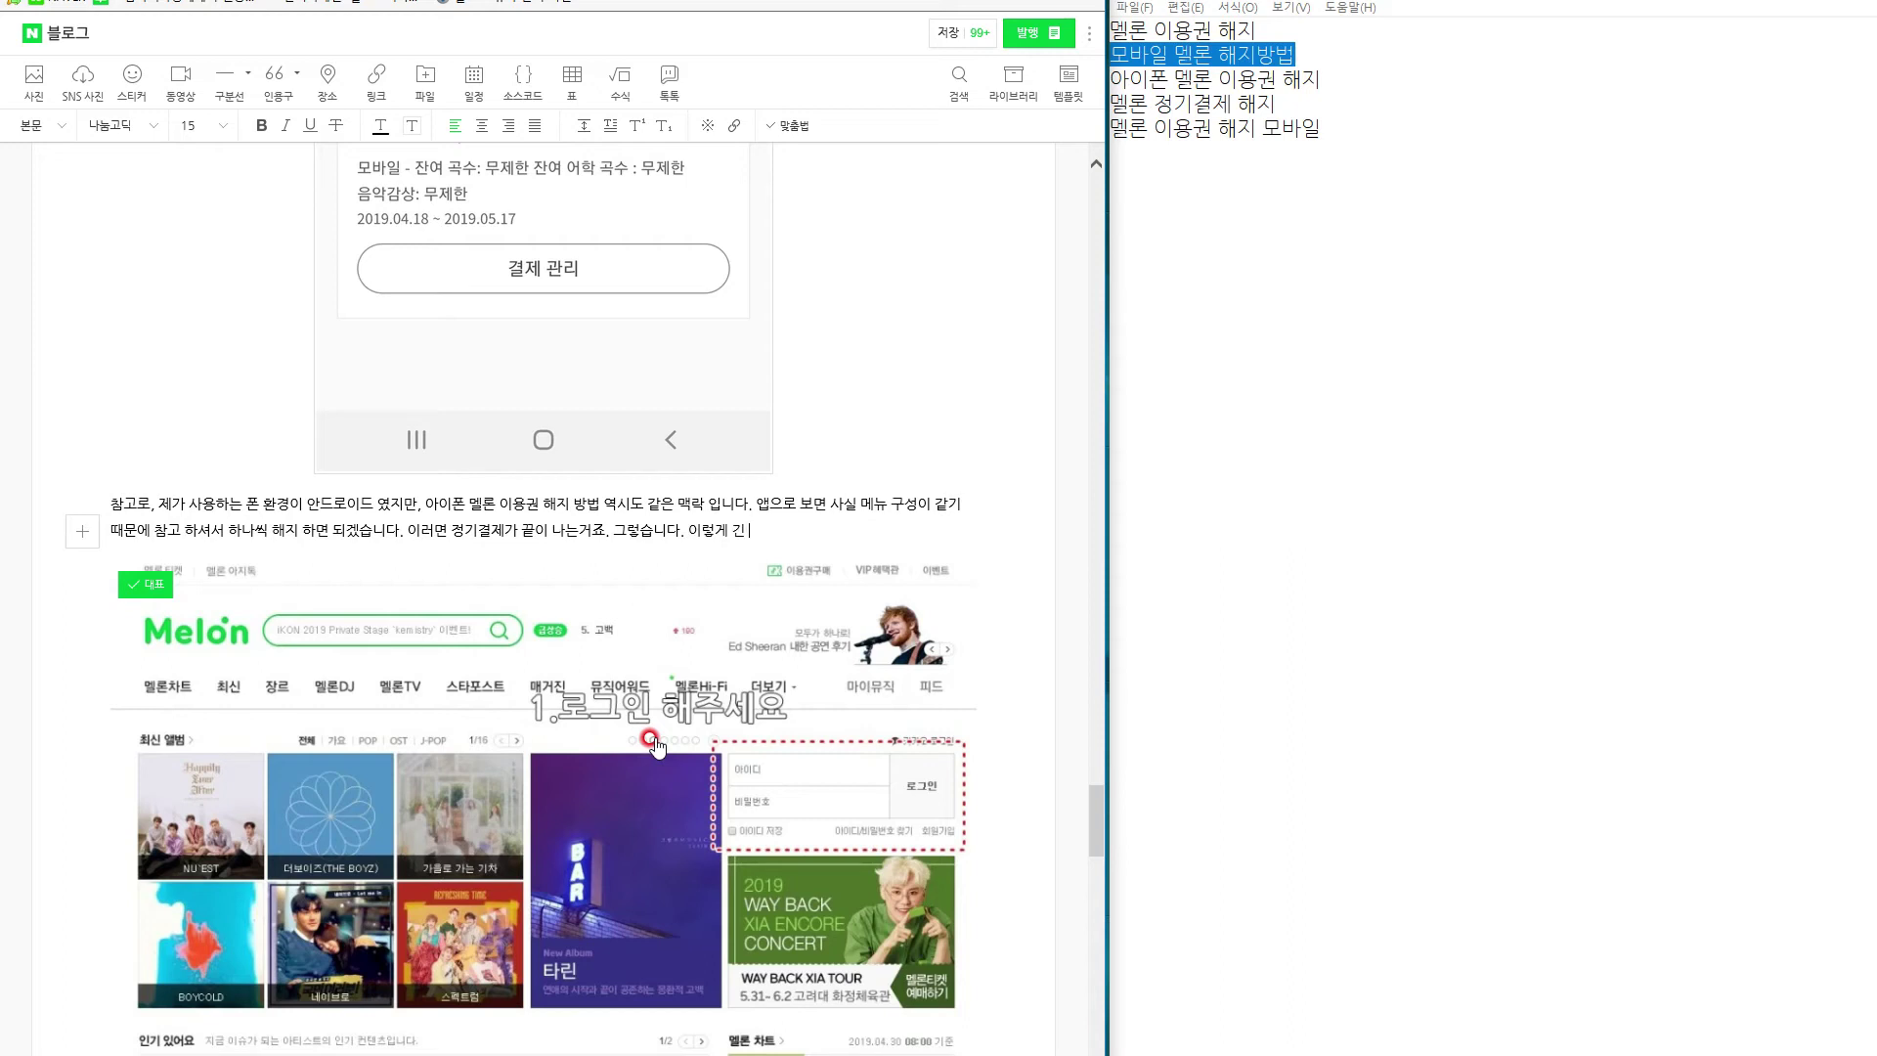
pyautogui.write('장경이 끄끝이 내')
pyautogui.write('는 겁니다. 막상 어렵지는 않지만, ')
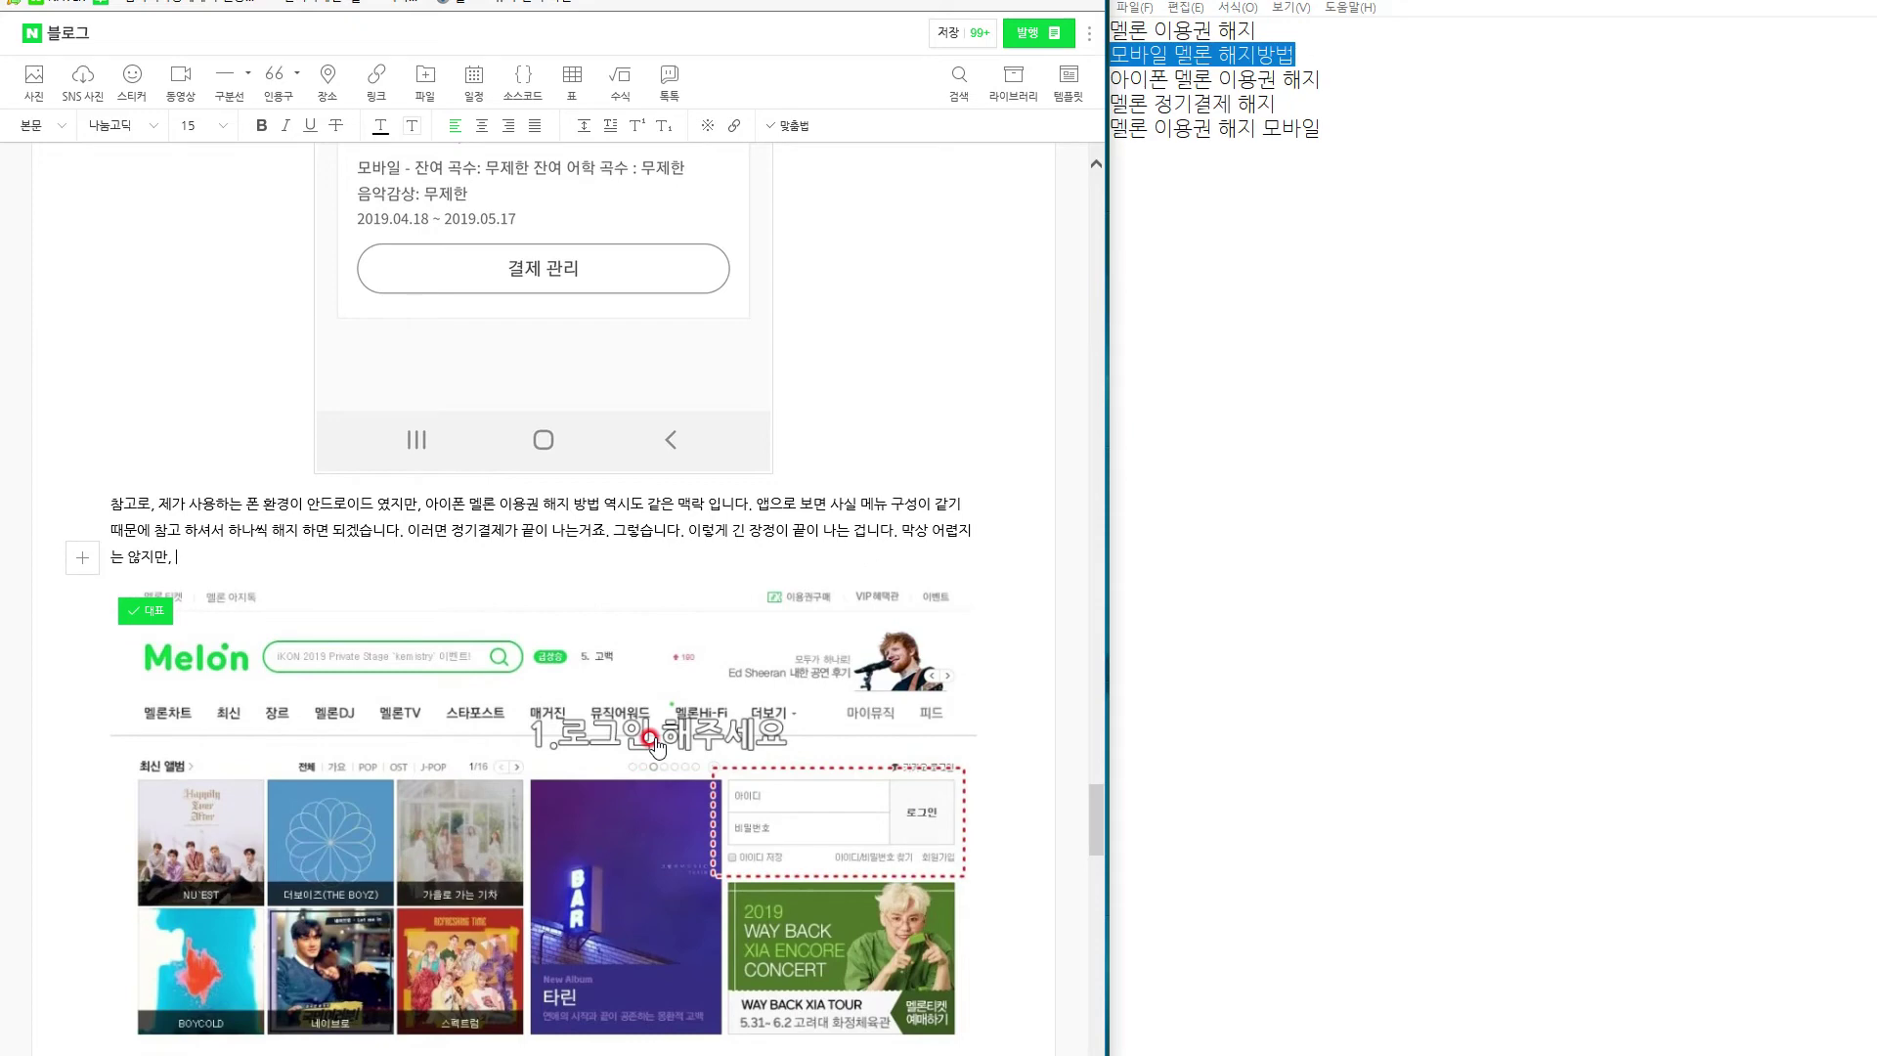
pyautogui.write('과정 자체가')
pyautogui.write(' 복잡하게 이')
pyautogui.write('것 저것 클릭을 하게')
pyautogui.write(' 되어 있어서')
pyautogui.write(', 힘든 것이지')
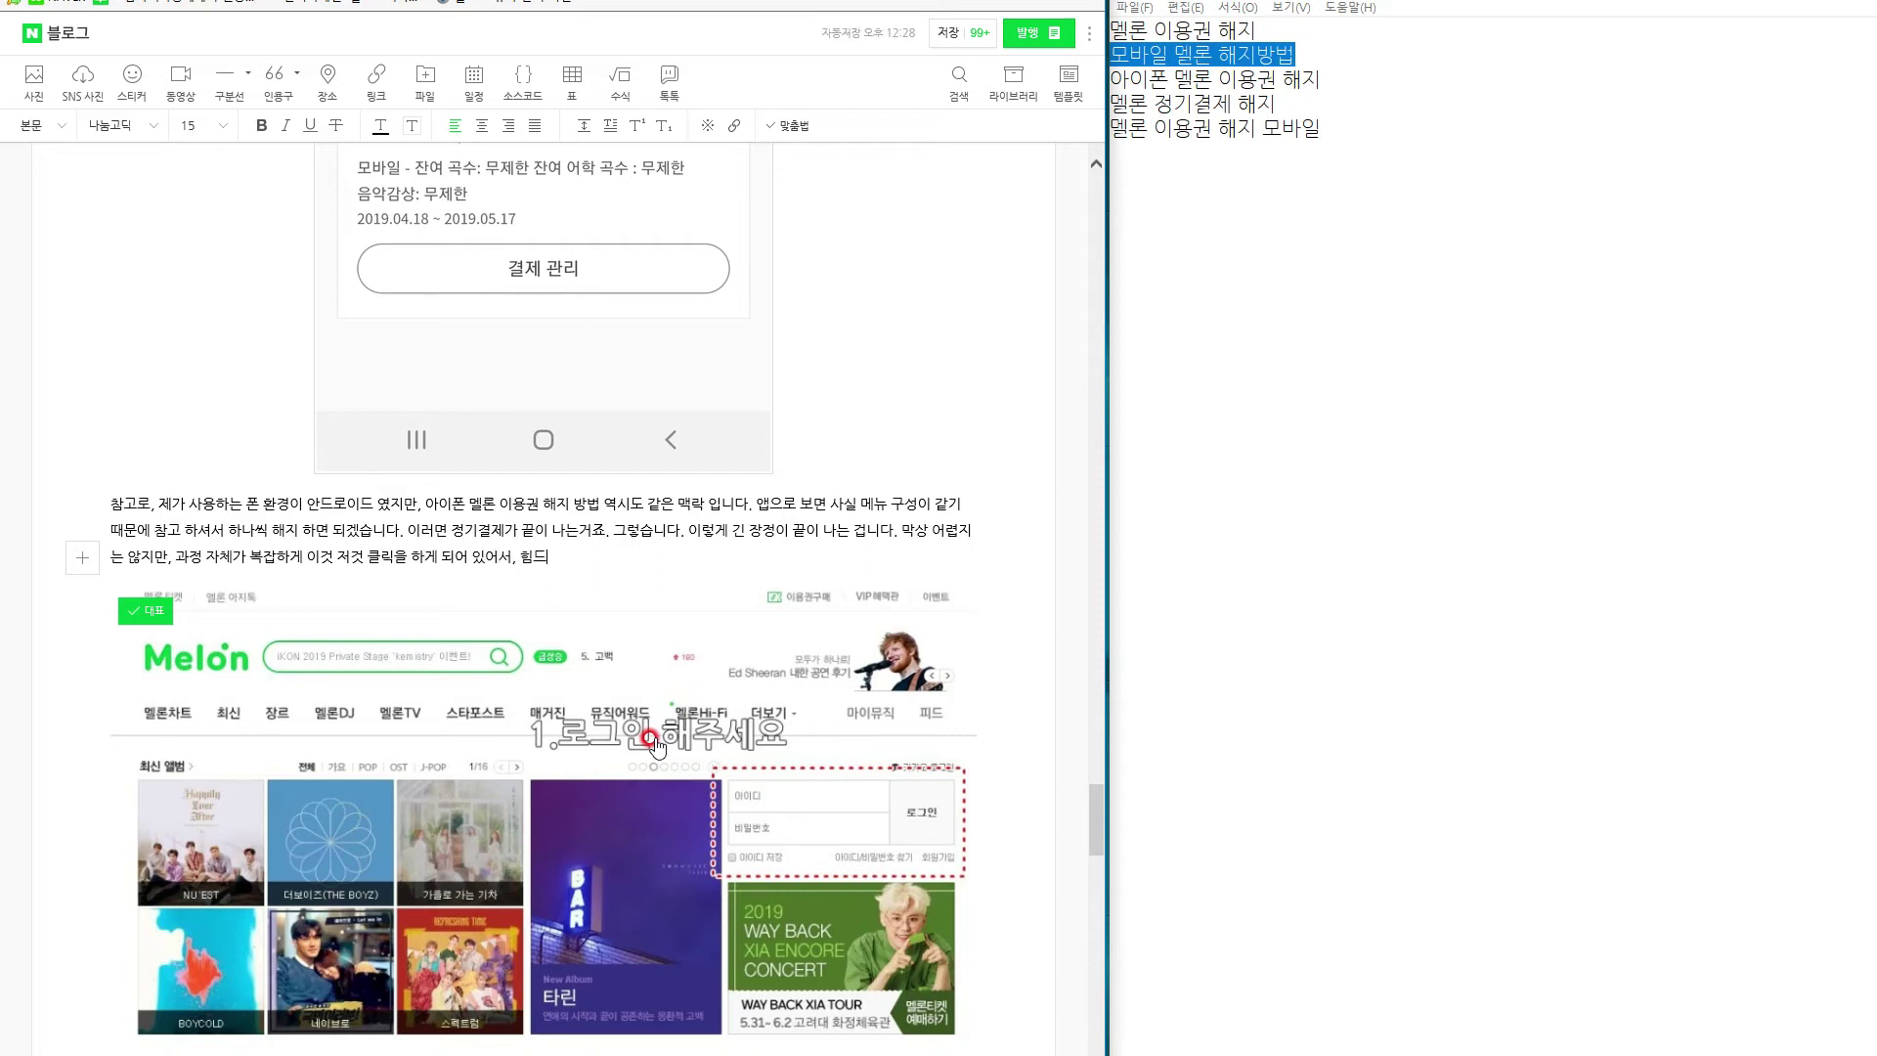
pyautogui.write(', 막상 따라해 보면1분이면 누구나 시')
pyautogui.write('게 할 수 있다는 겁니다.')
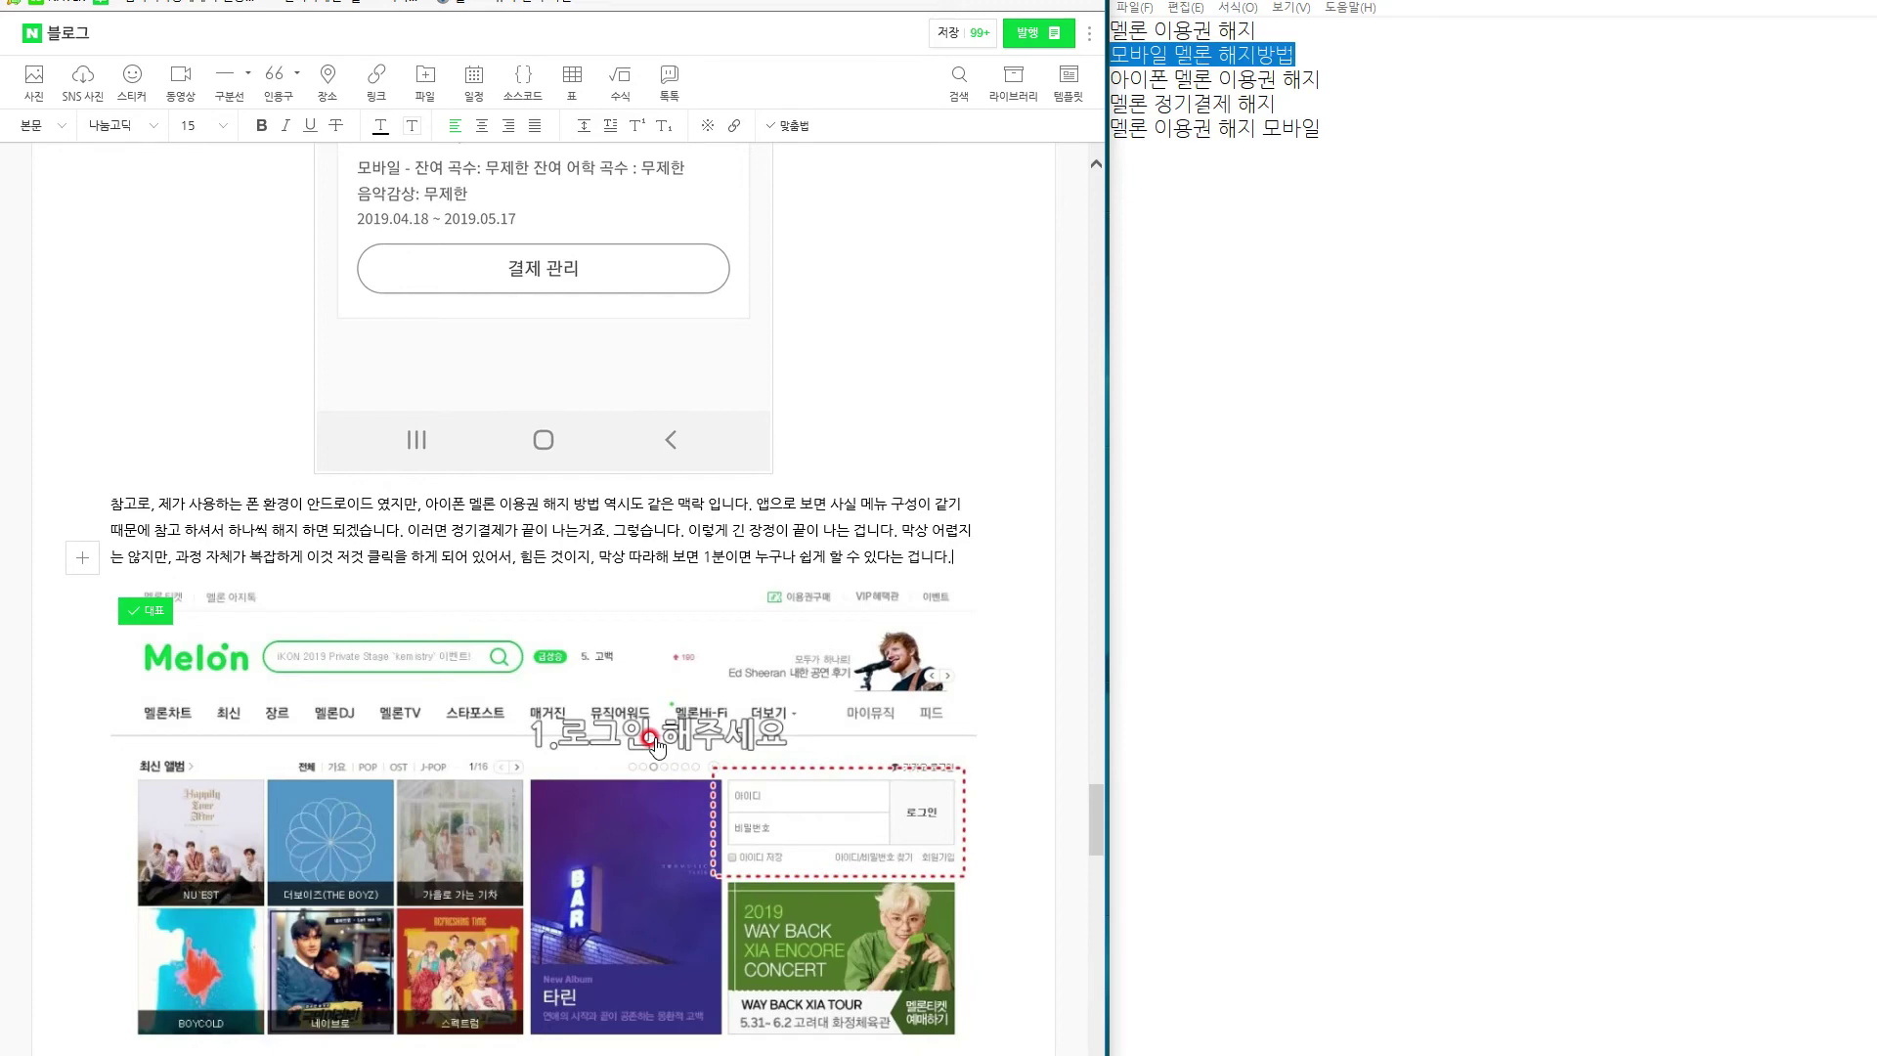
pyautogui.scroll(-8, 655, 745)
pyautogui.scroll(3, 369, 824)
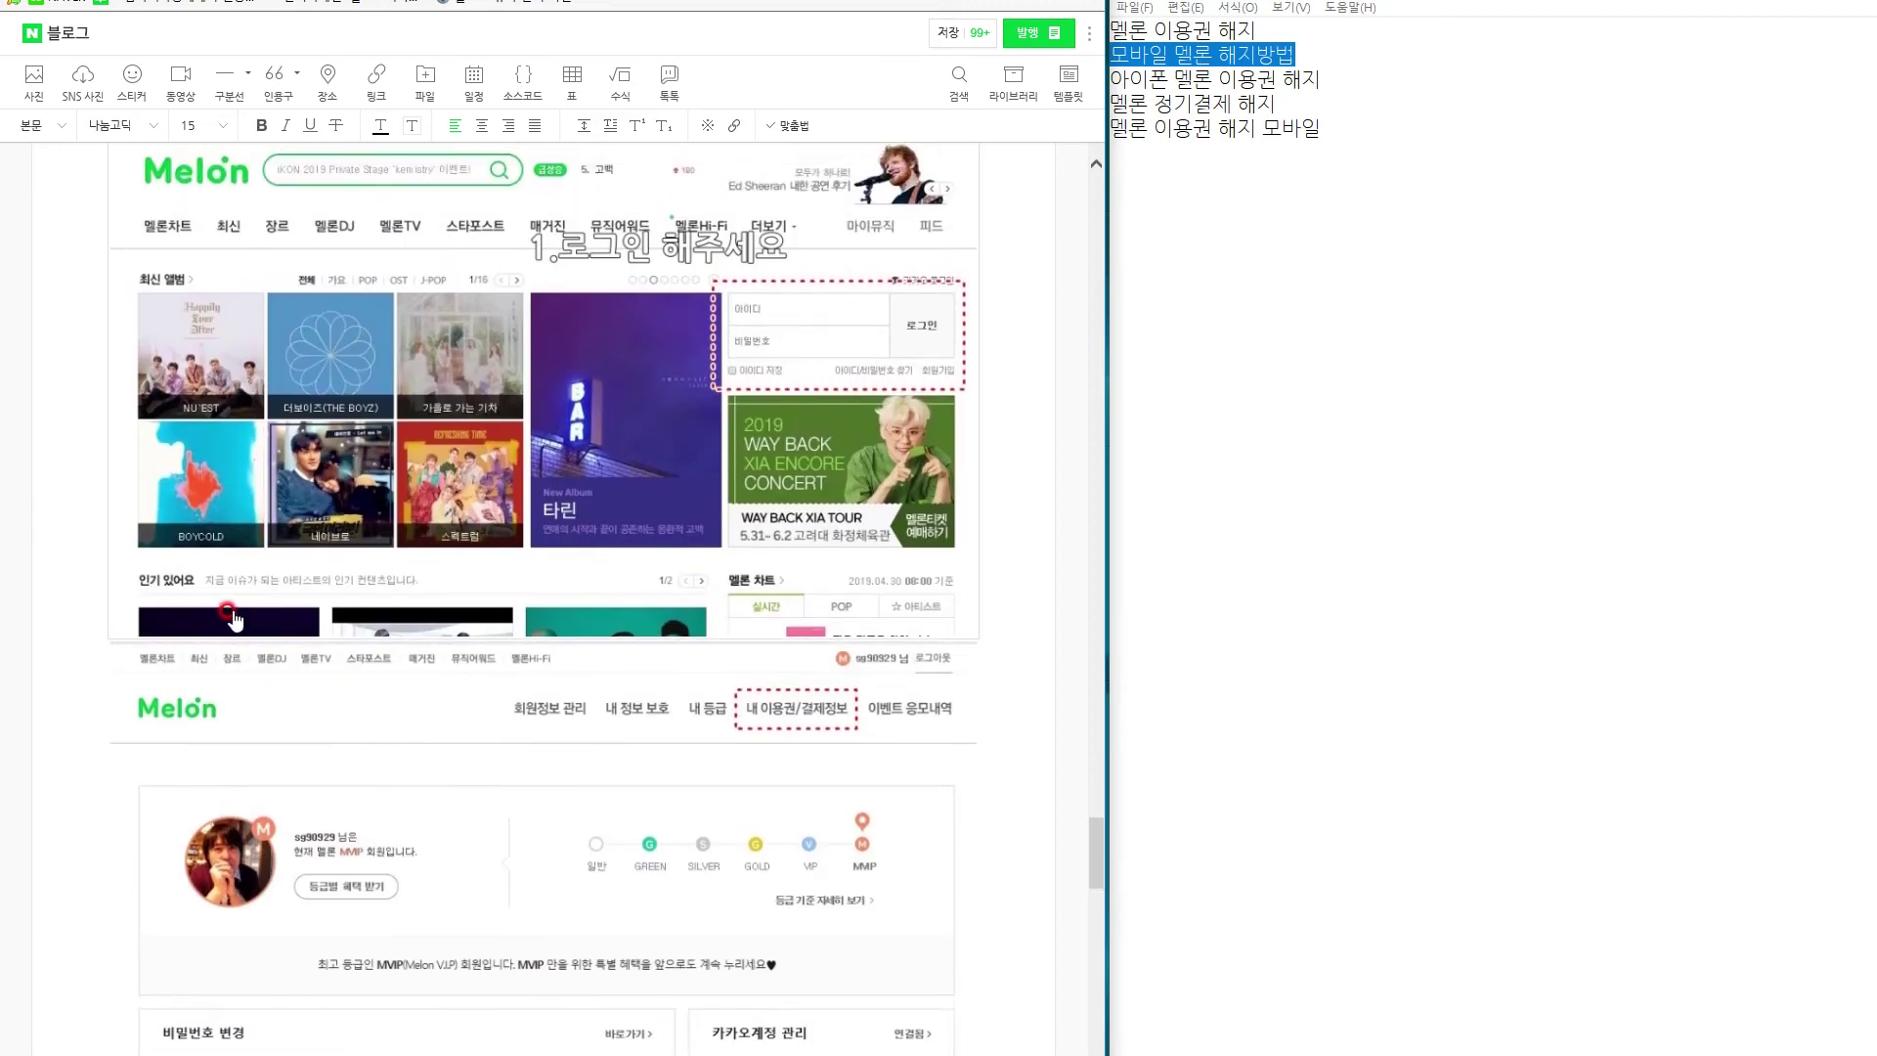
# Write the PC method paragraph: log in on Melon's site and open 내 이용권 / 결제 정보.
pyautogui.moveTo(231, 632); pyautogui.dragTo(180, 676)
pyautogui.click(225, 649)
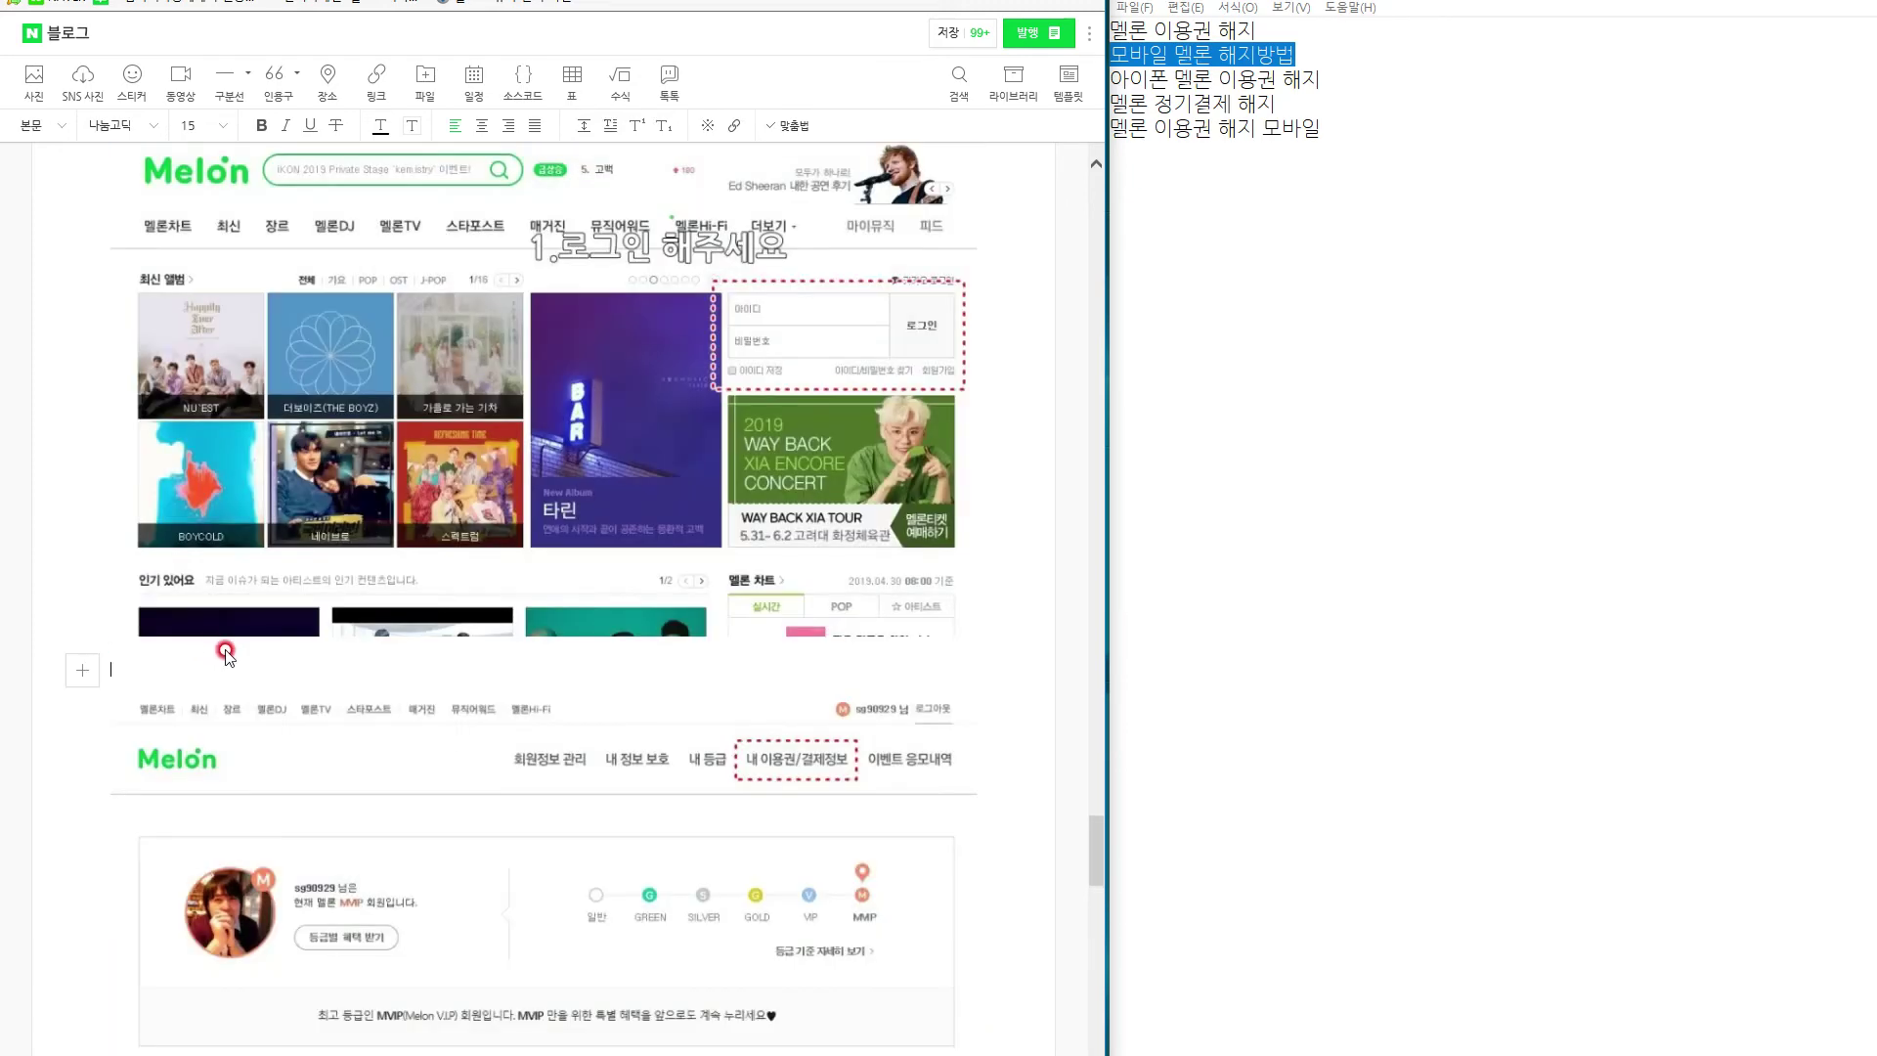
pyautogui.write('이번에')
pyautogui.press('BackSpace')
pyautogui.press('BackSpace')
pyautogui.write('PC 화면에')
pyautogui.write('서 멜론 정기결제 해지 ')
pyautogui.write('해')
pyautogui.press('BackSpace')
pyautogui.write('하는 ㅏ 비')
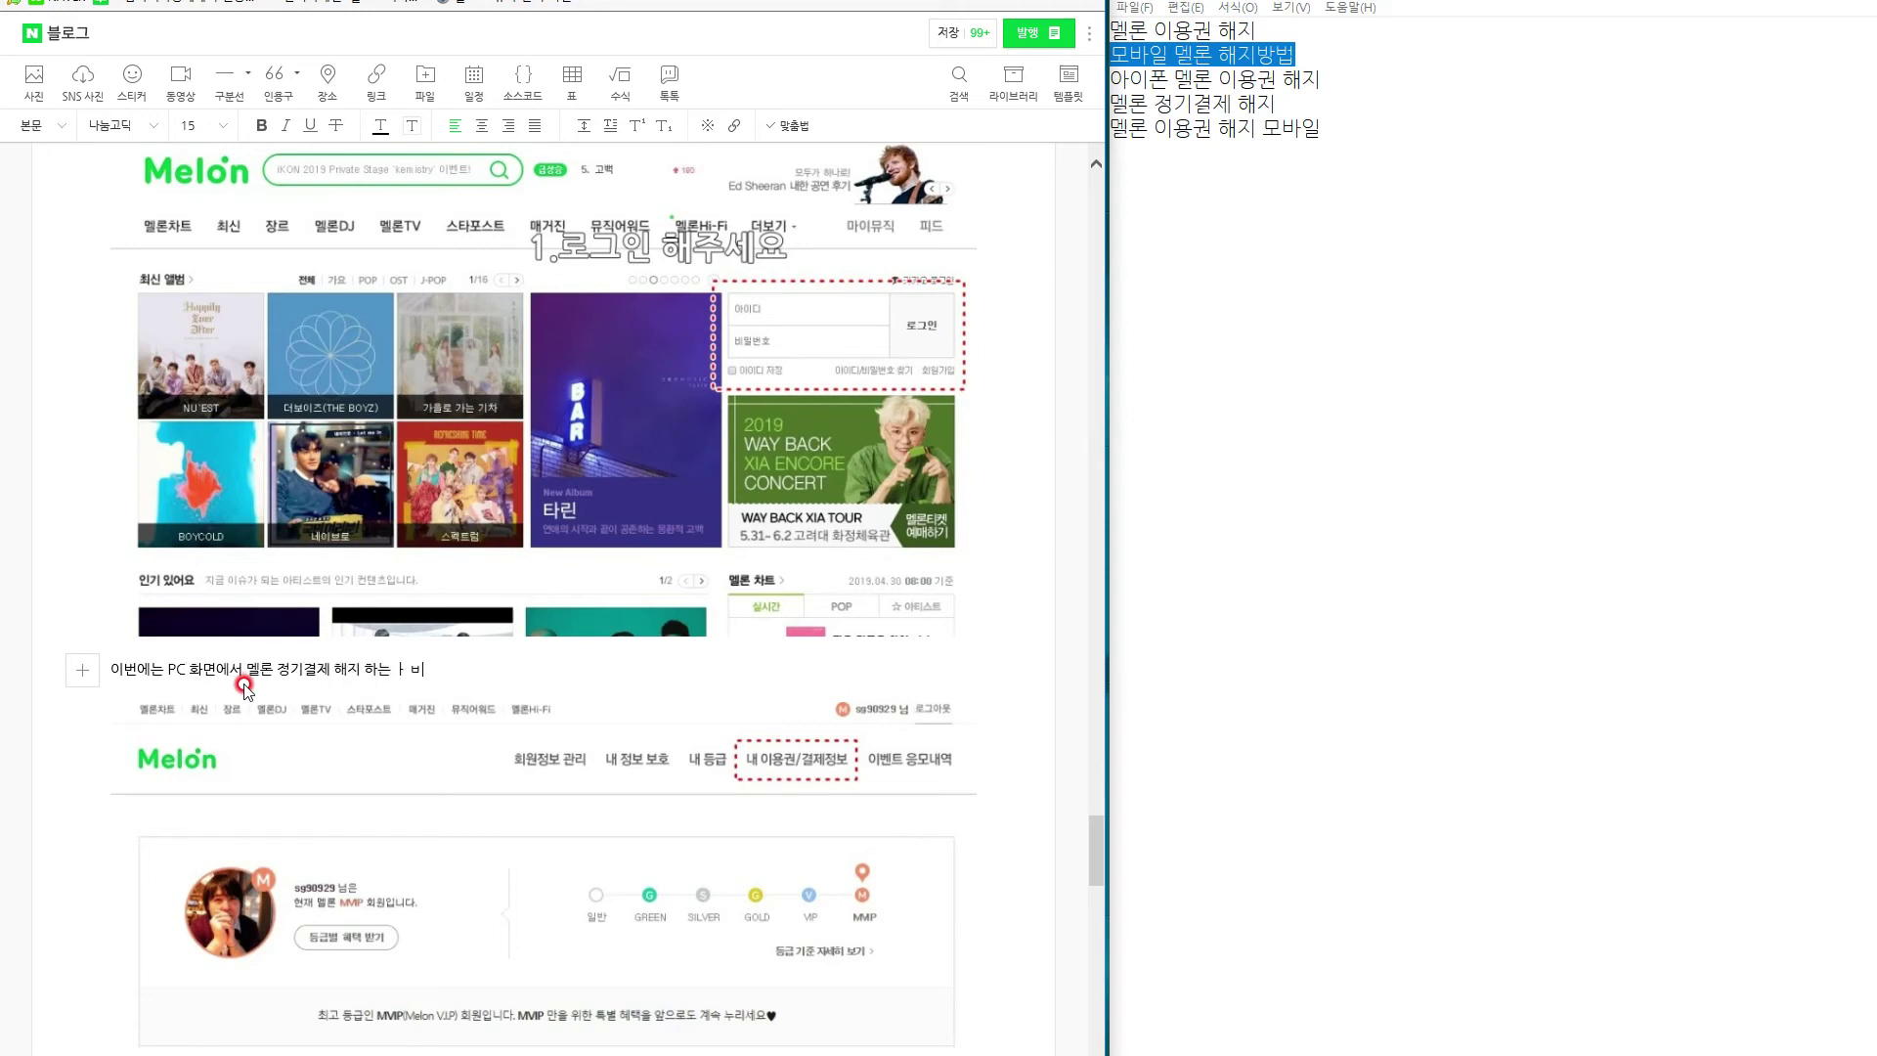
pyautogui.press('BackSpace')
pyautogui.press('BackSpace')
pyautogui.press('BackSpace')
pyautogui.write('방법에 대해서 이야기를 해보려')
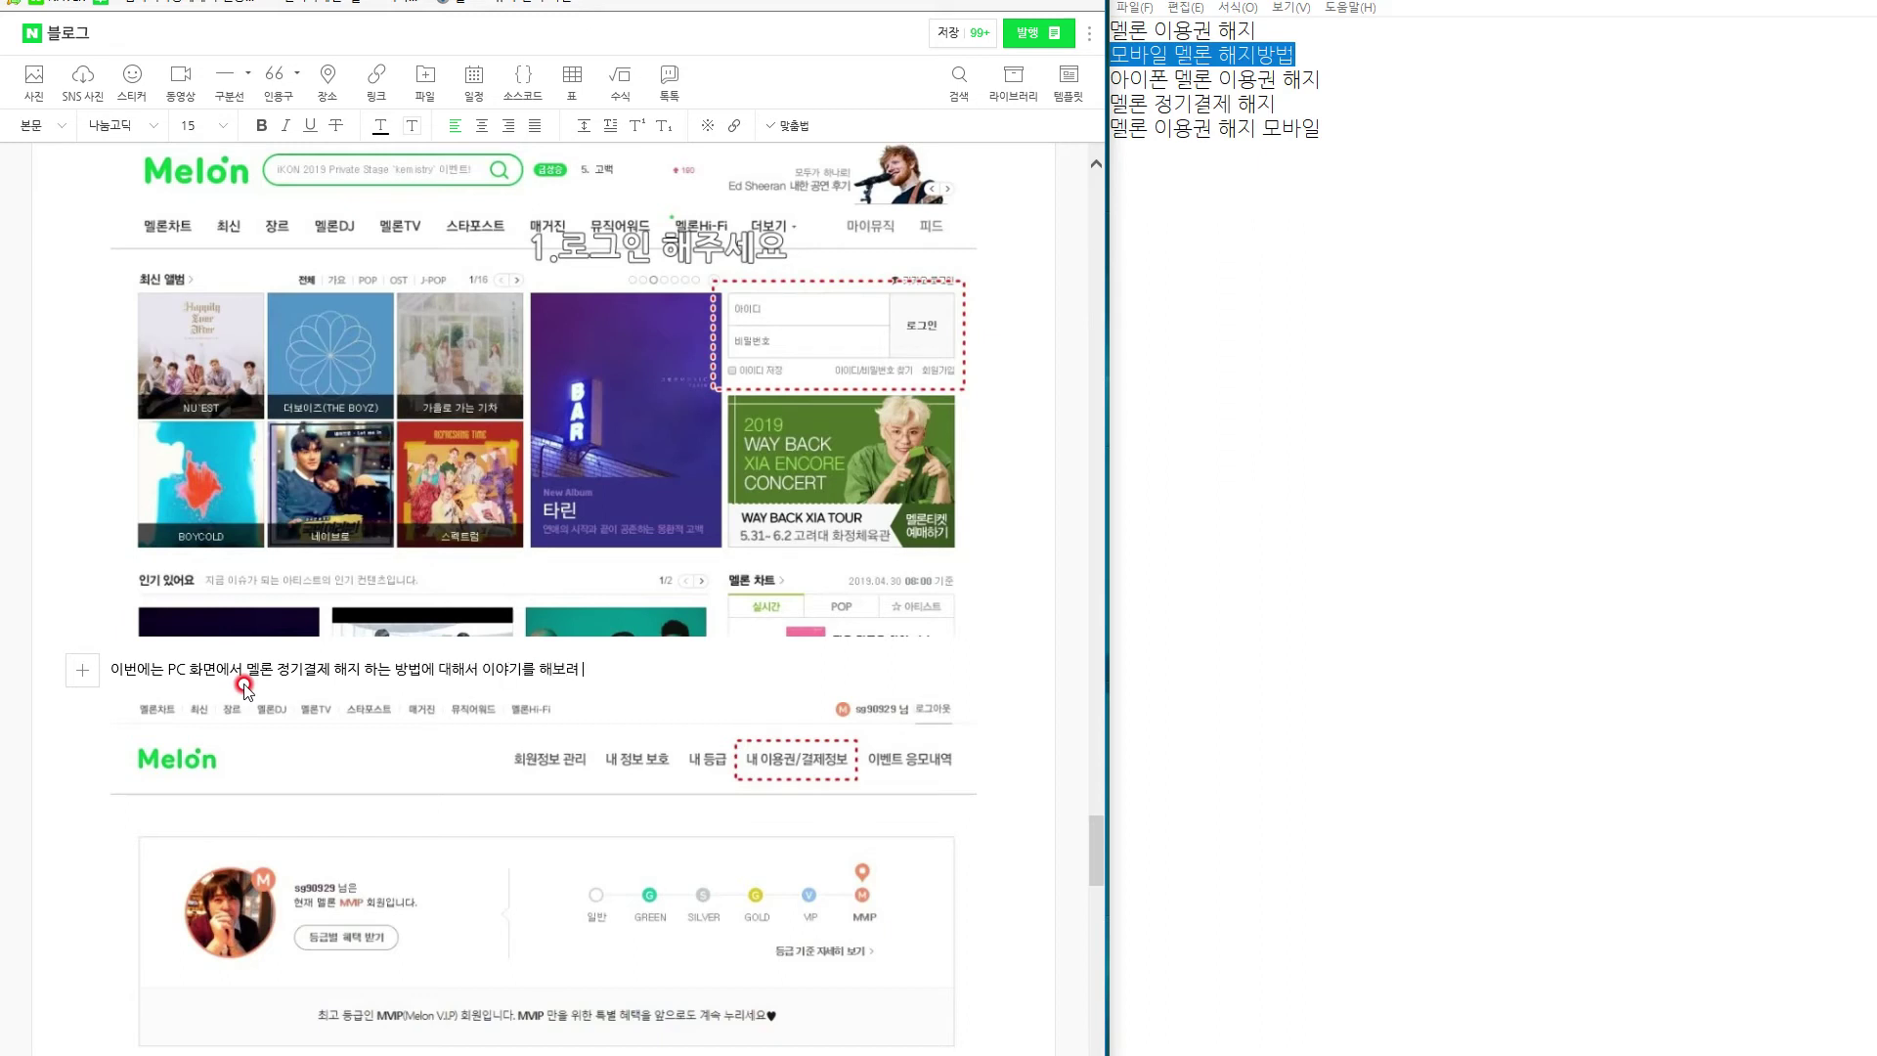
pyautogui.write(' 합니다.')
pyautogui.write(' 방법')
pyautogui.write('은 동일 합니다')
pyautogui.write('. 다만 PC 에서 하는 것이')
pyautogui.write(' 차이가 이씀')
pyautogui.write('는 거지요')
pyautogui.write('. 시')
pyautogui.press('BackSpace')
pyautogui.write('공식 쇠')
pyautogui.press('BackSpace')
pyautogui.write('홈')
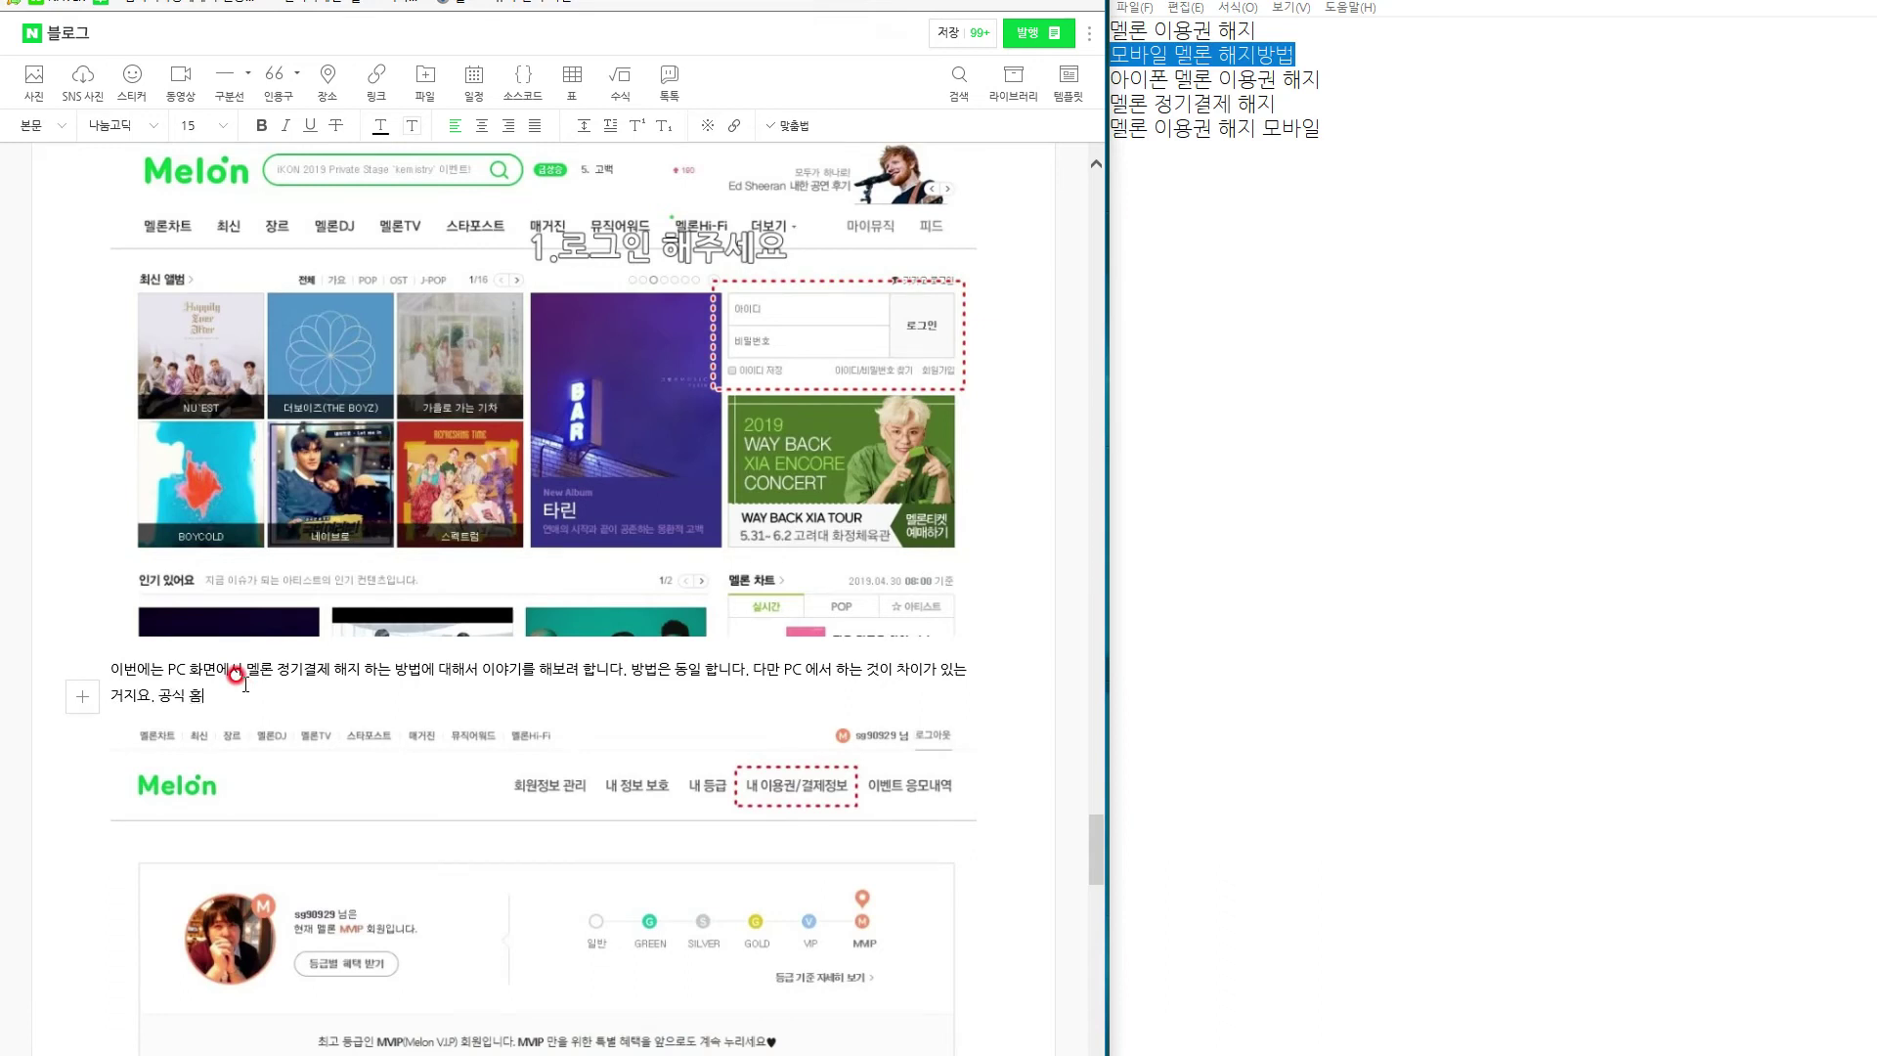
pyautogui.write('페이지를 가신 다음에, 먼저 로그인을')
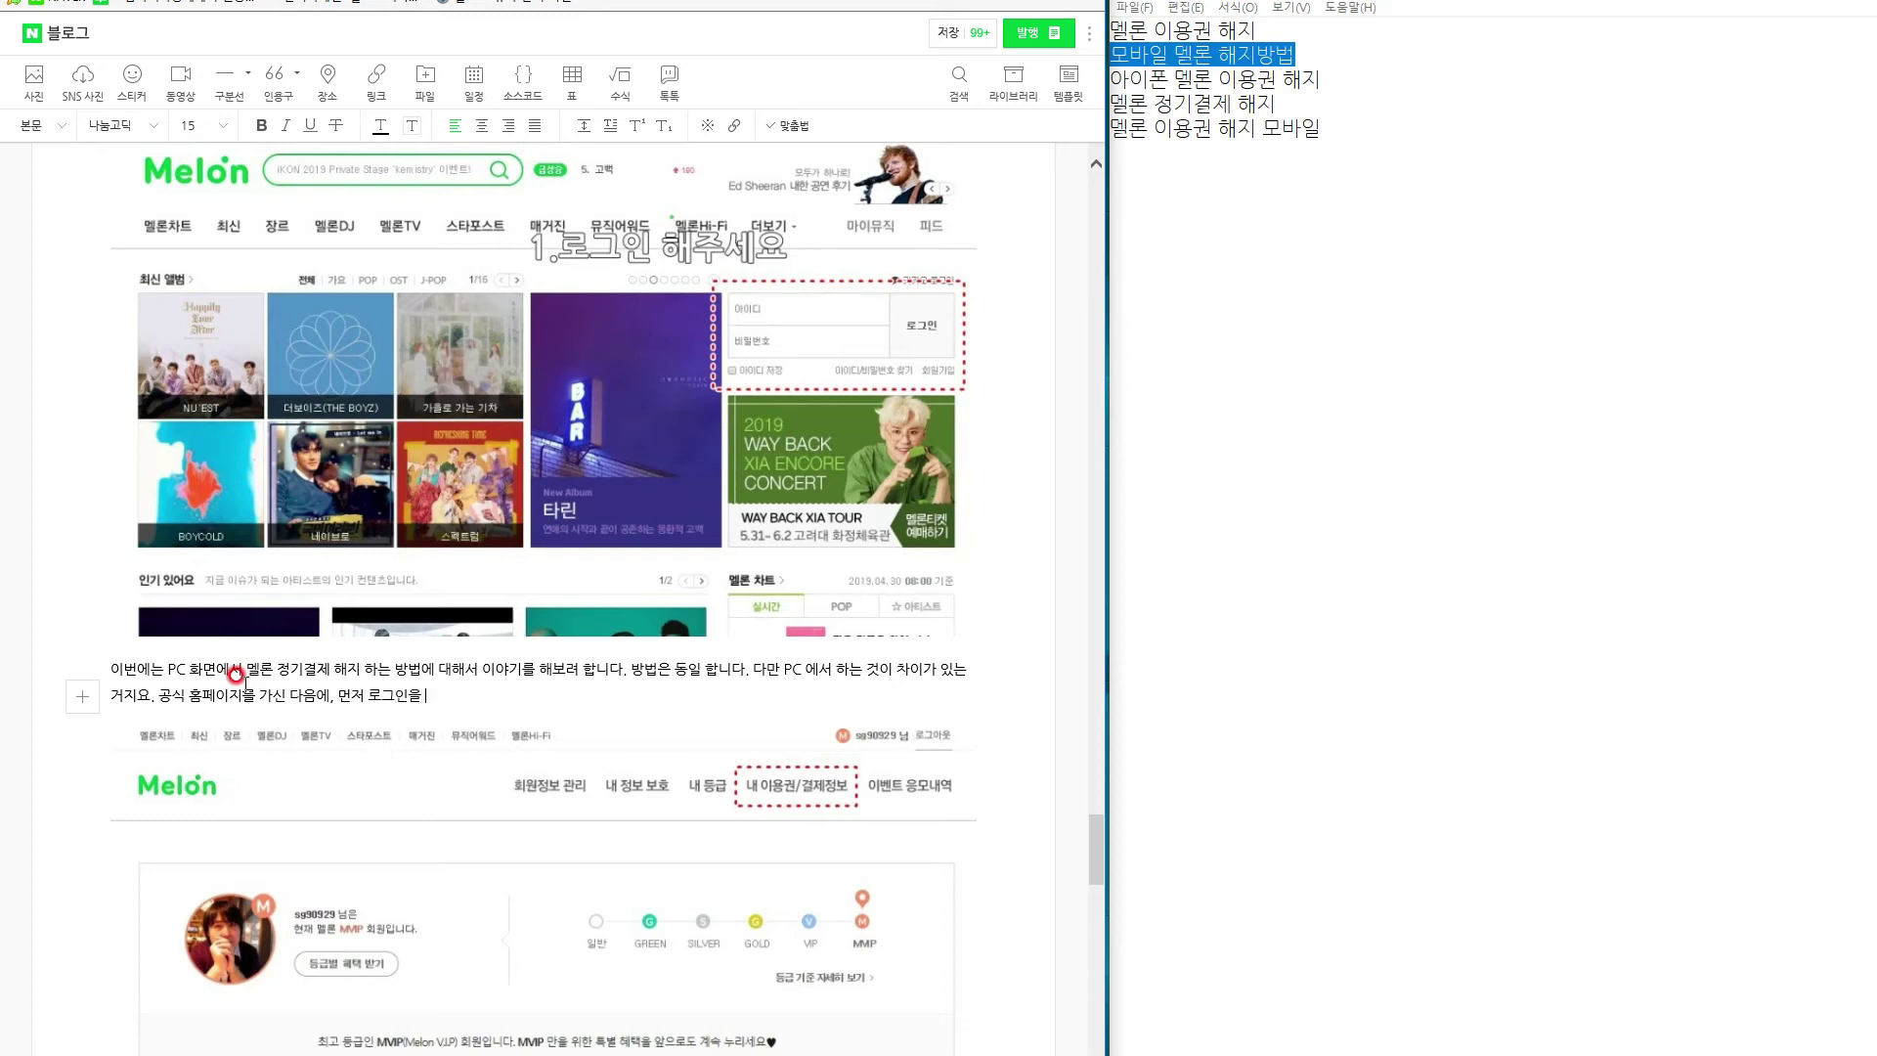
pyautogui.write(' 해주시고, 내 정보로 들어가셔서, 내 이용권 / 결제 정보를 눌러 주시면 됩니다.')
# Move the Melon profile screenshot above the PC method paragraph.
pyautogui.click(365, 792)
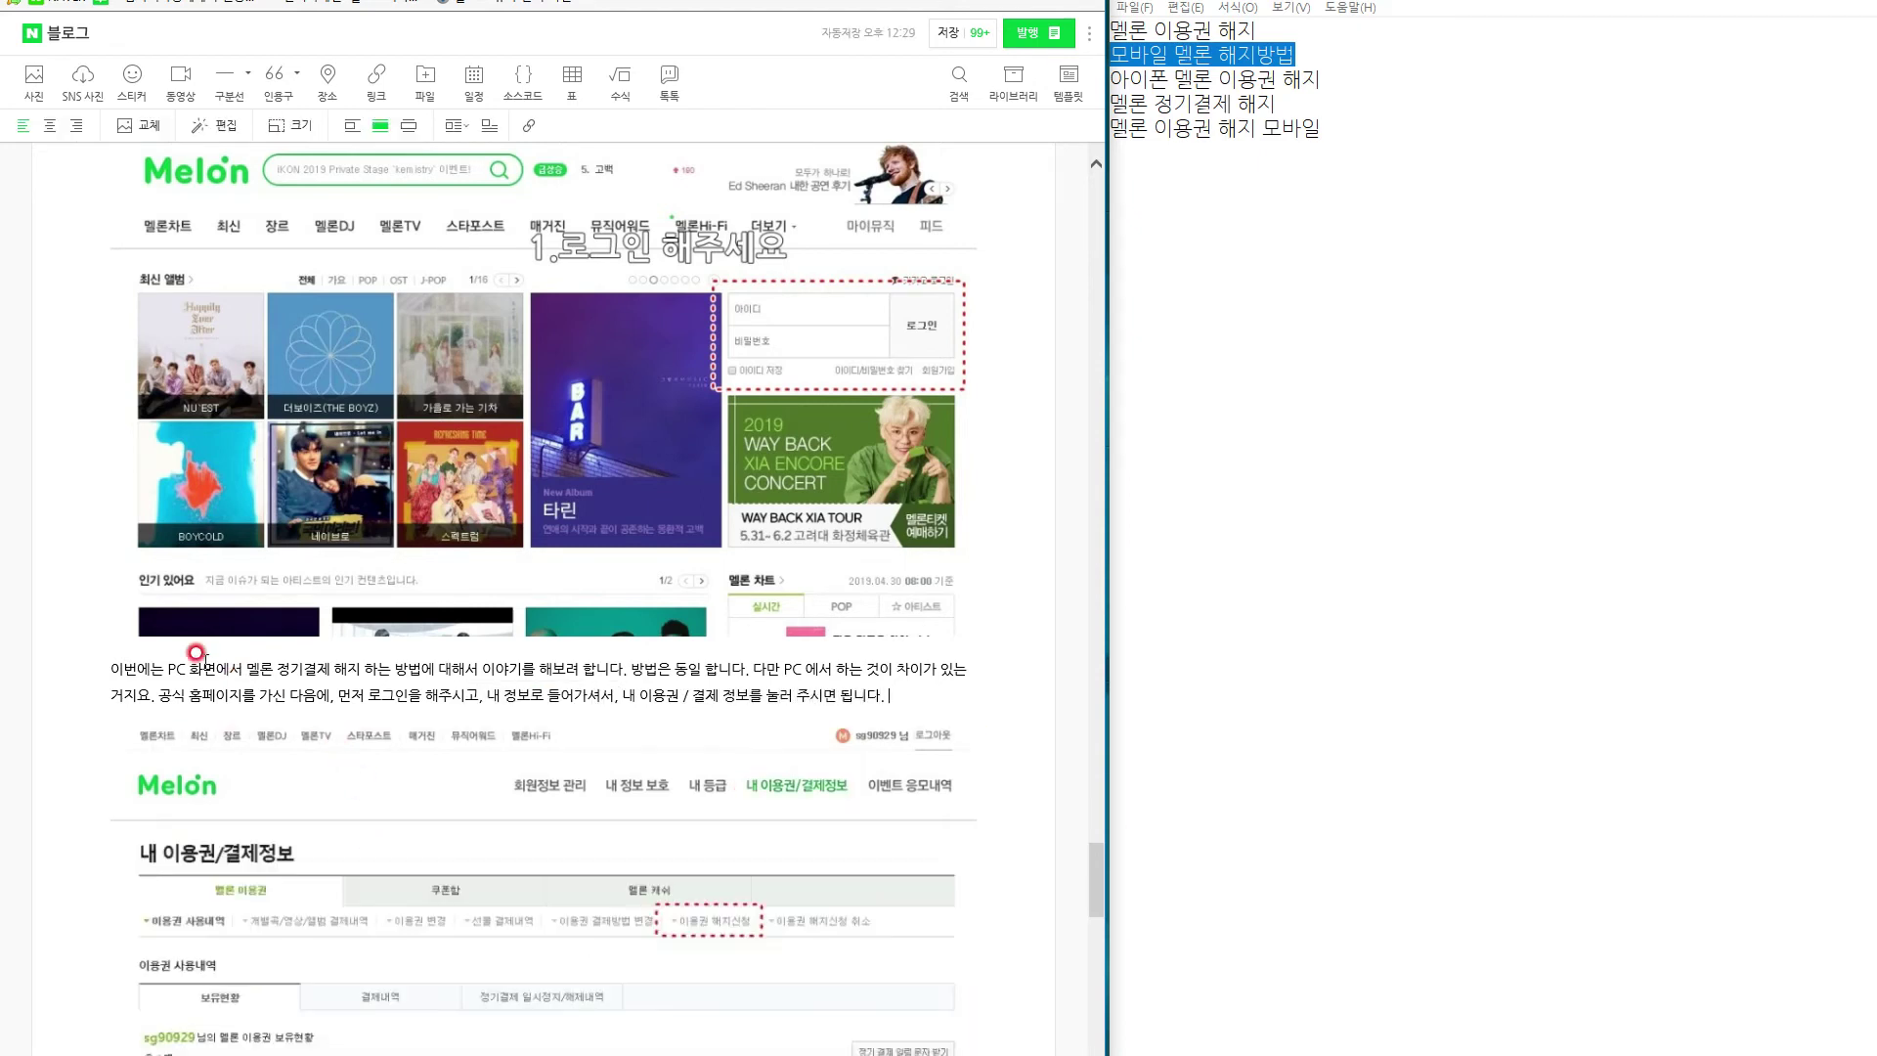
pyautogui.click(104, 673)
pyautogui.press('Return')
pyautogui.press('Return')
pyautogui.press('Up')
pyautogui.press('Up')
pyautogui.hotkey('ctrl', 'v')
# Add that your usage history appears below, then proceed to the next screen.
pyautogui.scroll(-1, 453, 717)
pyautogui.scroll(-6, 453, 721)
pyautogui.click(930, 412)
pyautogui.scroll(6, 849, 832)
pyautogui.scroll(-6, 849, 833)
pyautogui.scroll(-1, 849, 832)
pyautogui.scroll(6, 846, 833)
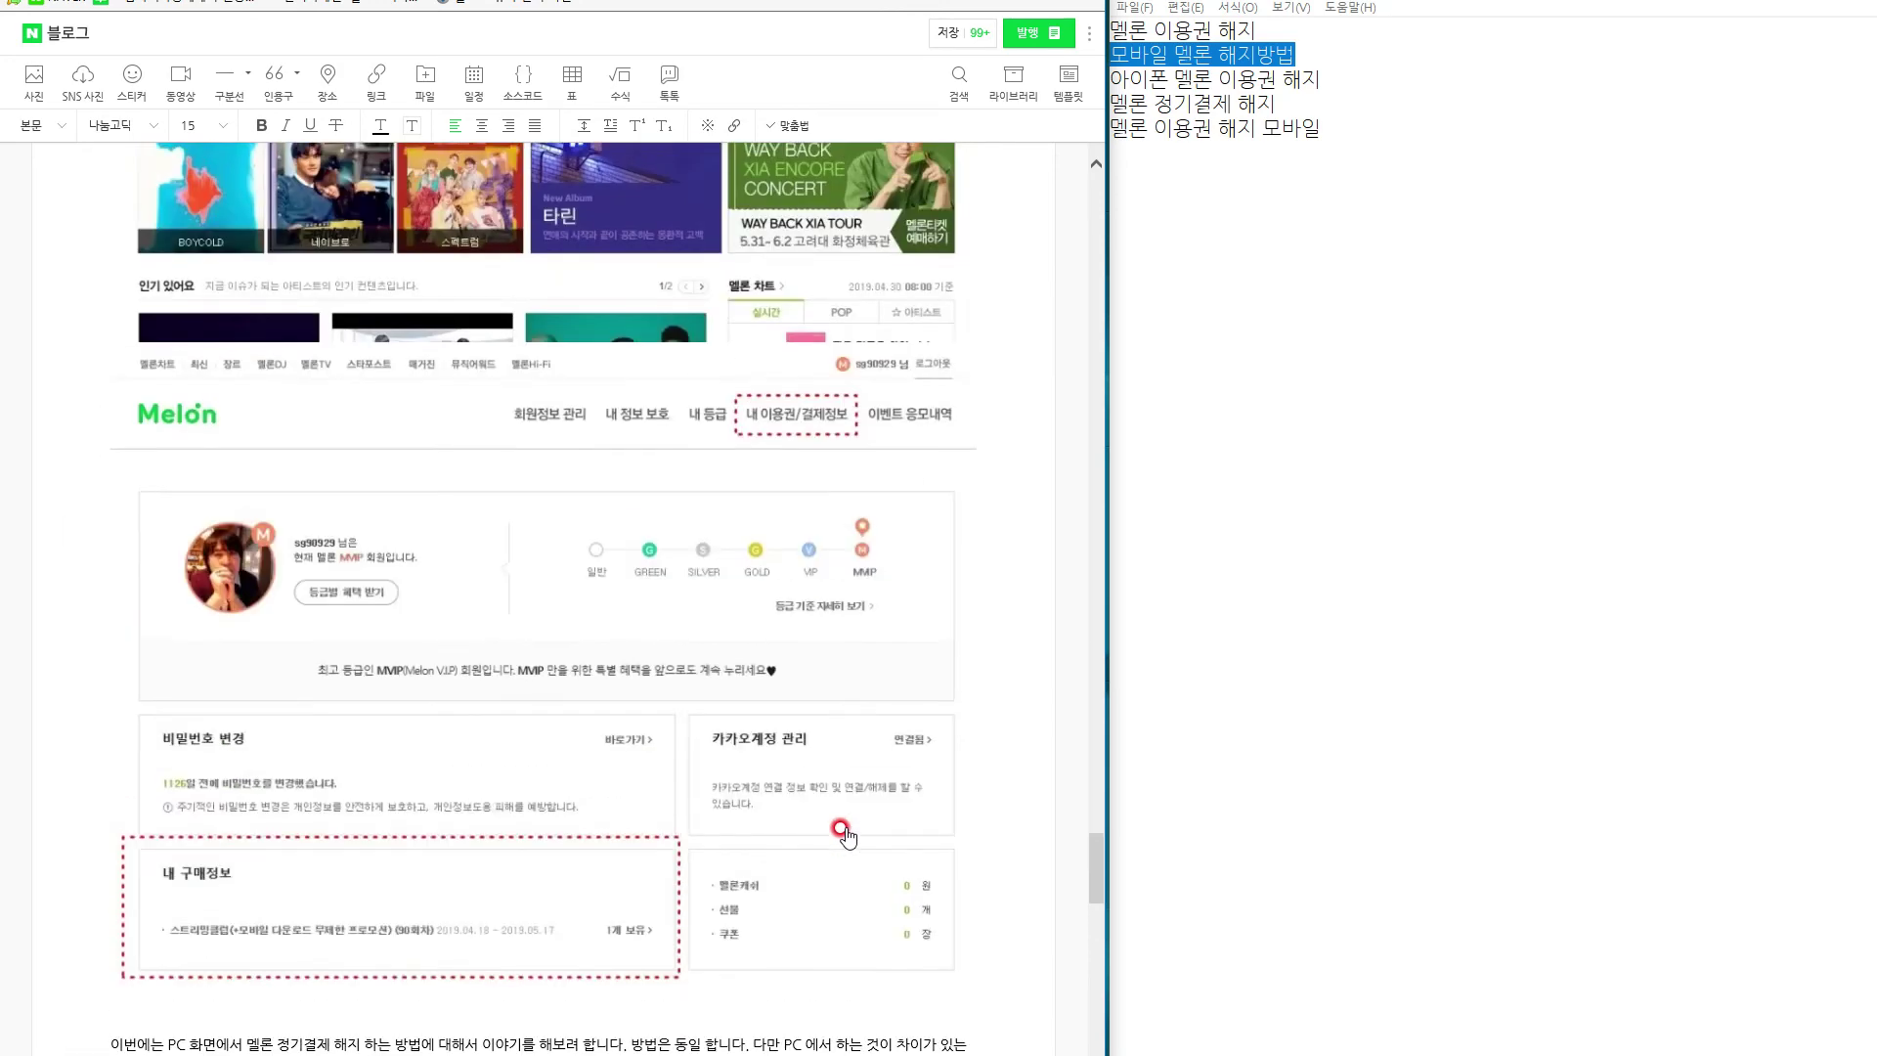
pyautogui.scroll(-6, 847, 833)
pyautogui.write('해')
pyautogui.press('BackSpace')
pyautogui.write('하단에는 내가 사용하는 내역들')
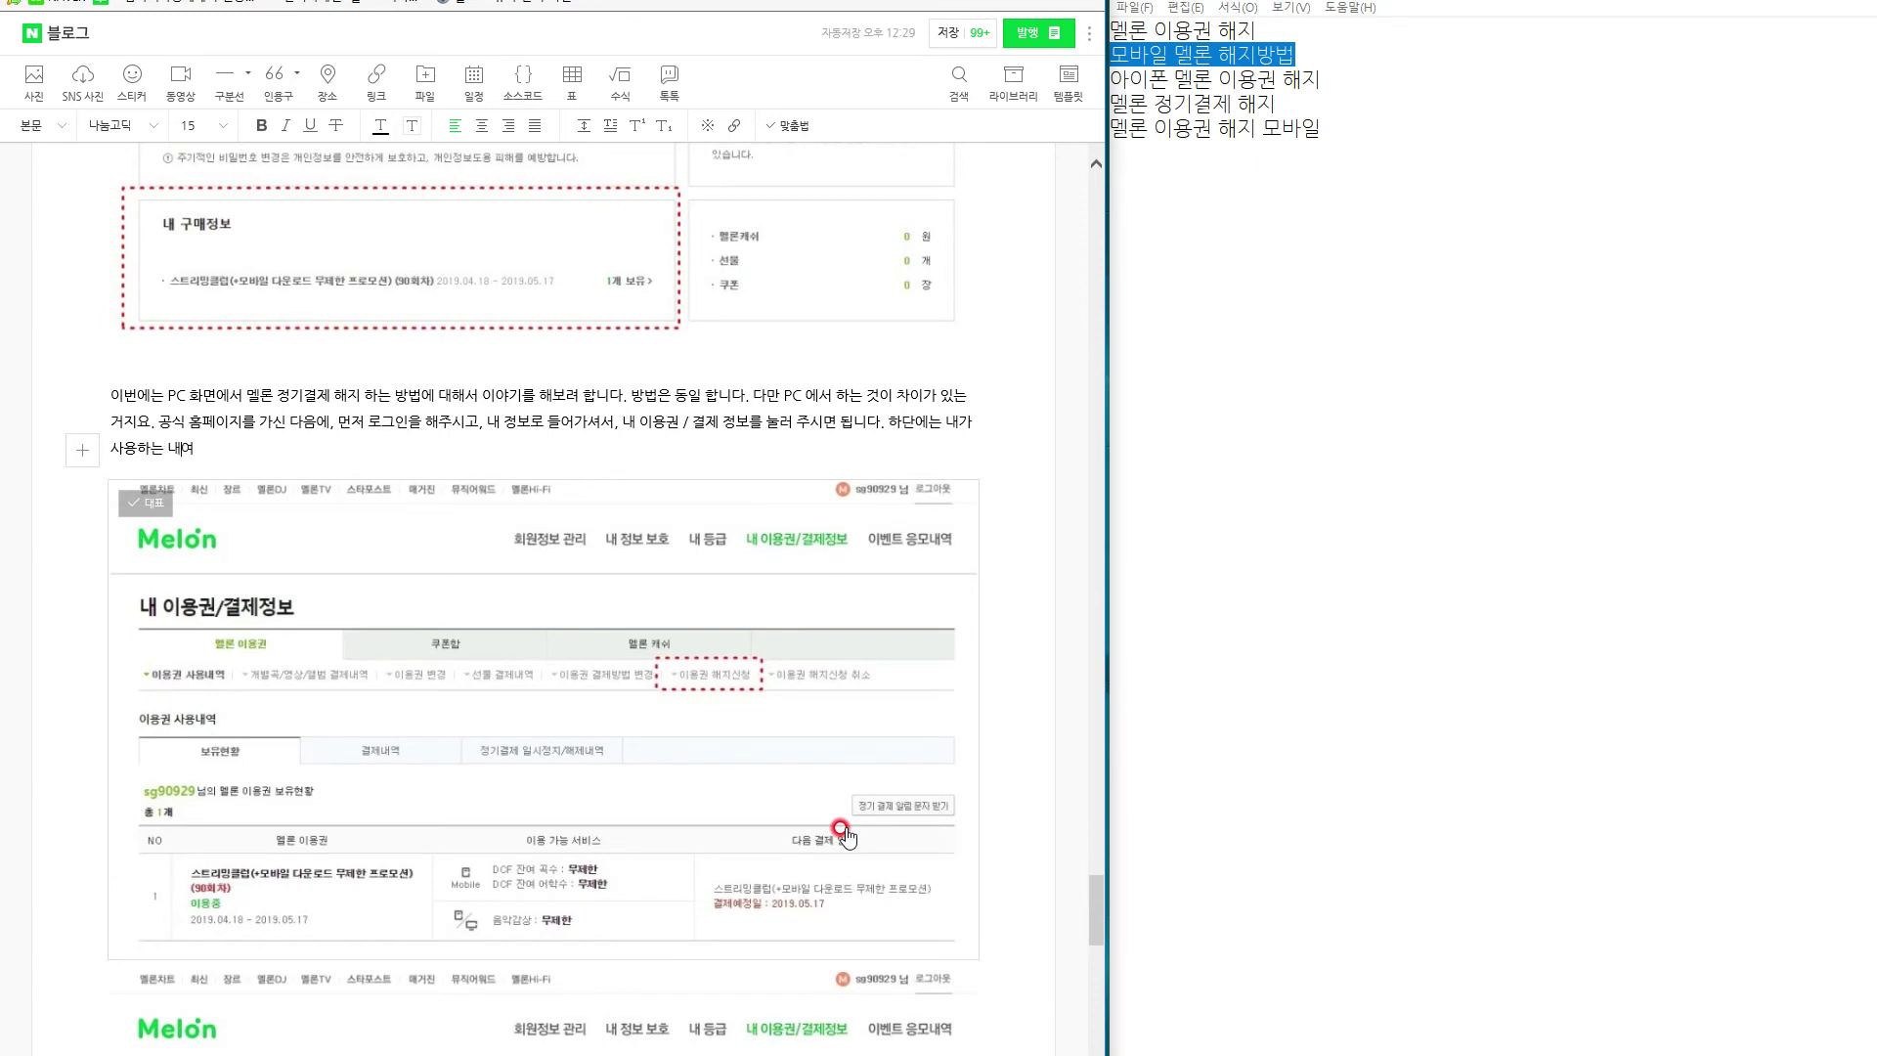
pyautogui.write('이 내')
pyautogui.press('BackSpace')
pyautogui.write('나오고 있으니 한번 참고를 해주시면 되고요.')
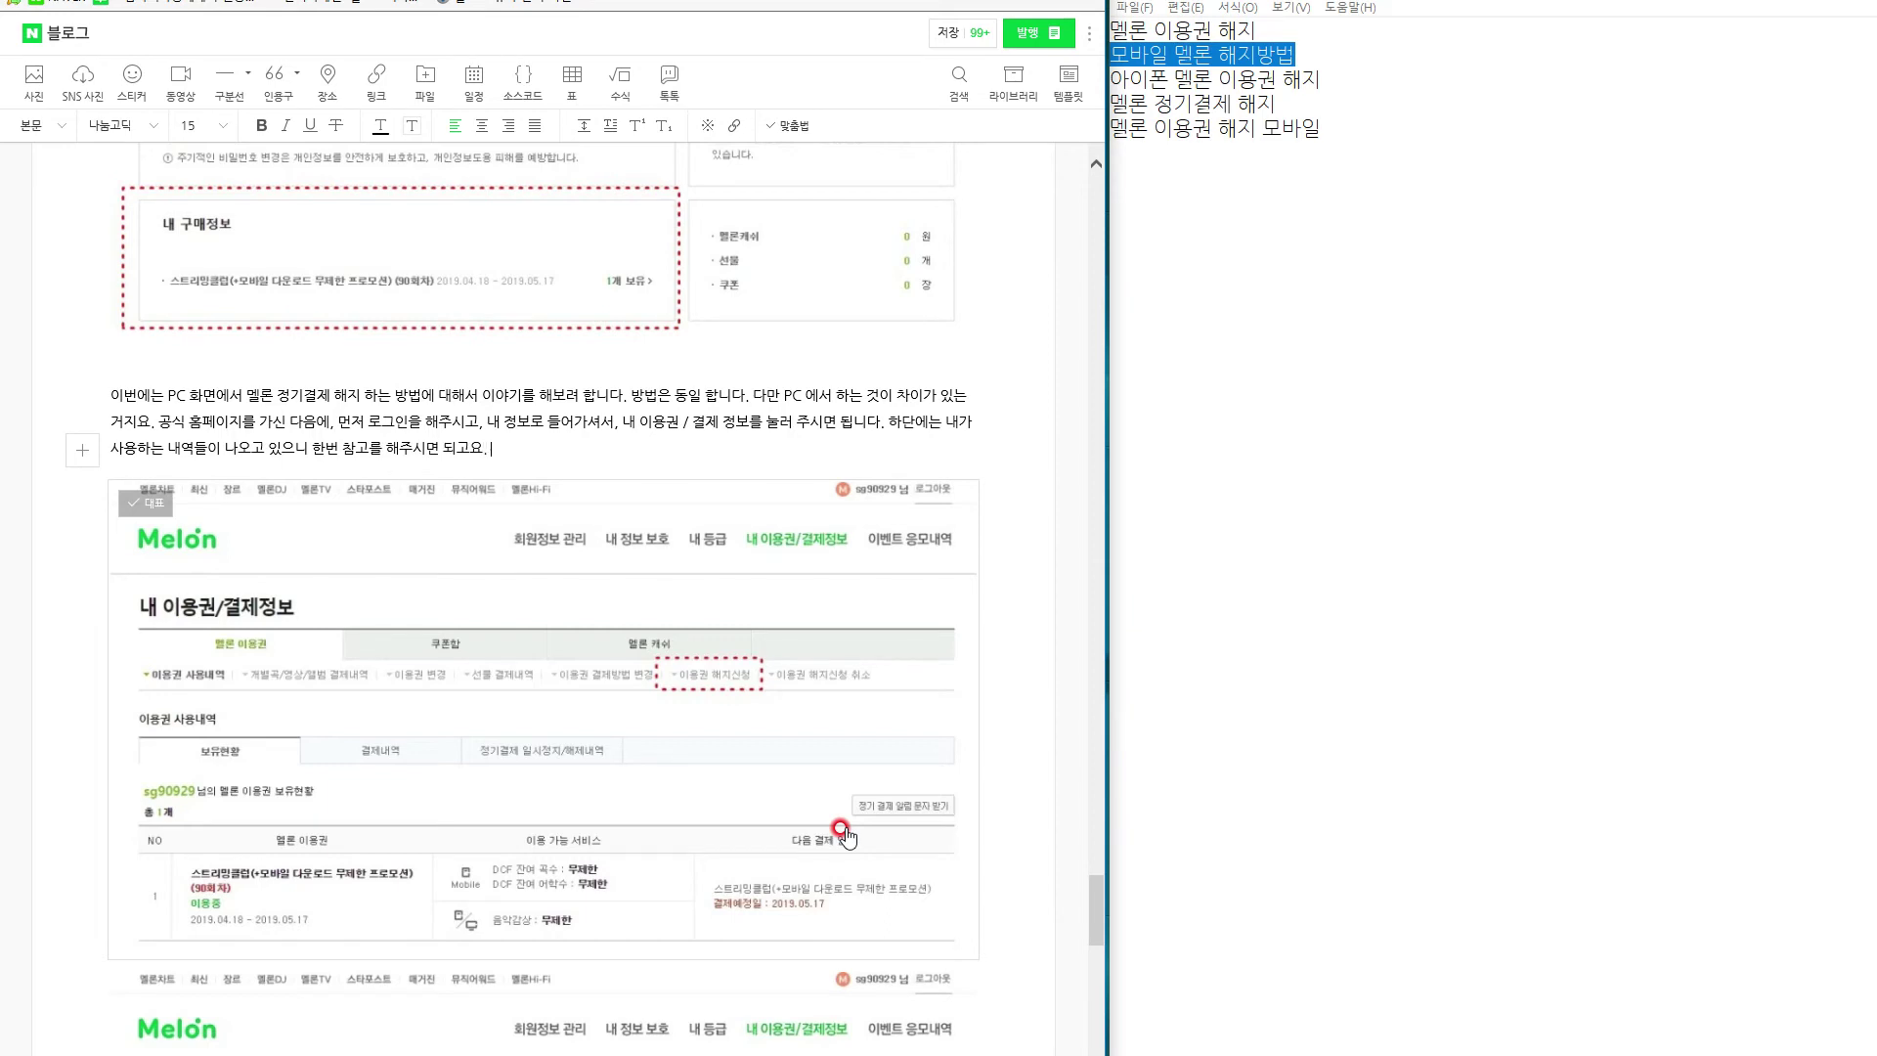
pyautogui.write(' 확인이 되었다면 다음 회')
pyautogui.write('면으로 넘어 가시면 되')
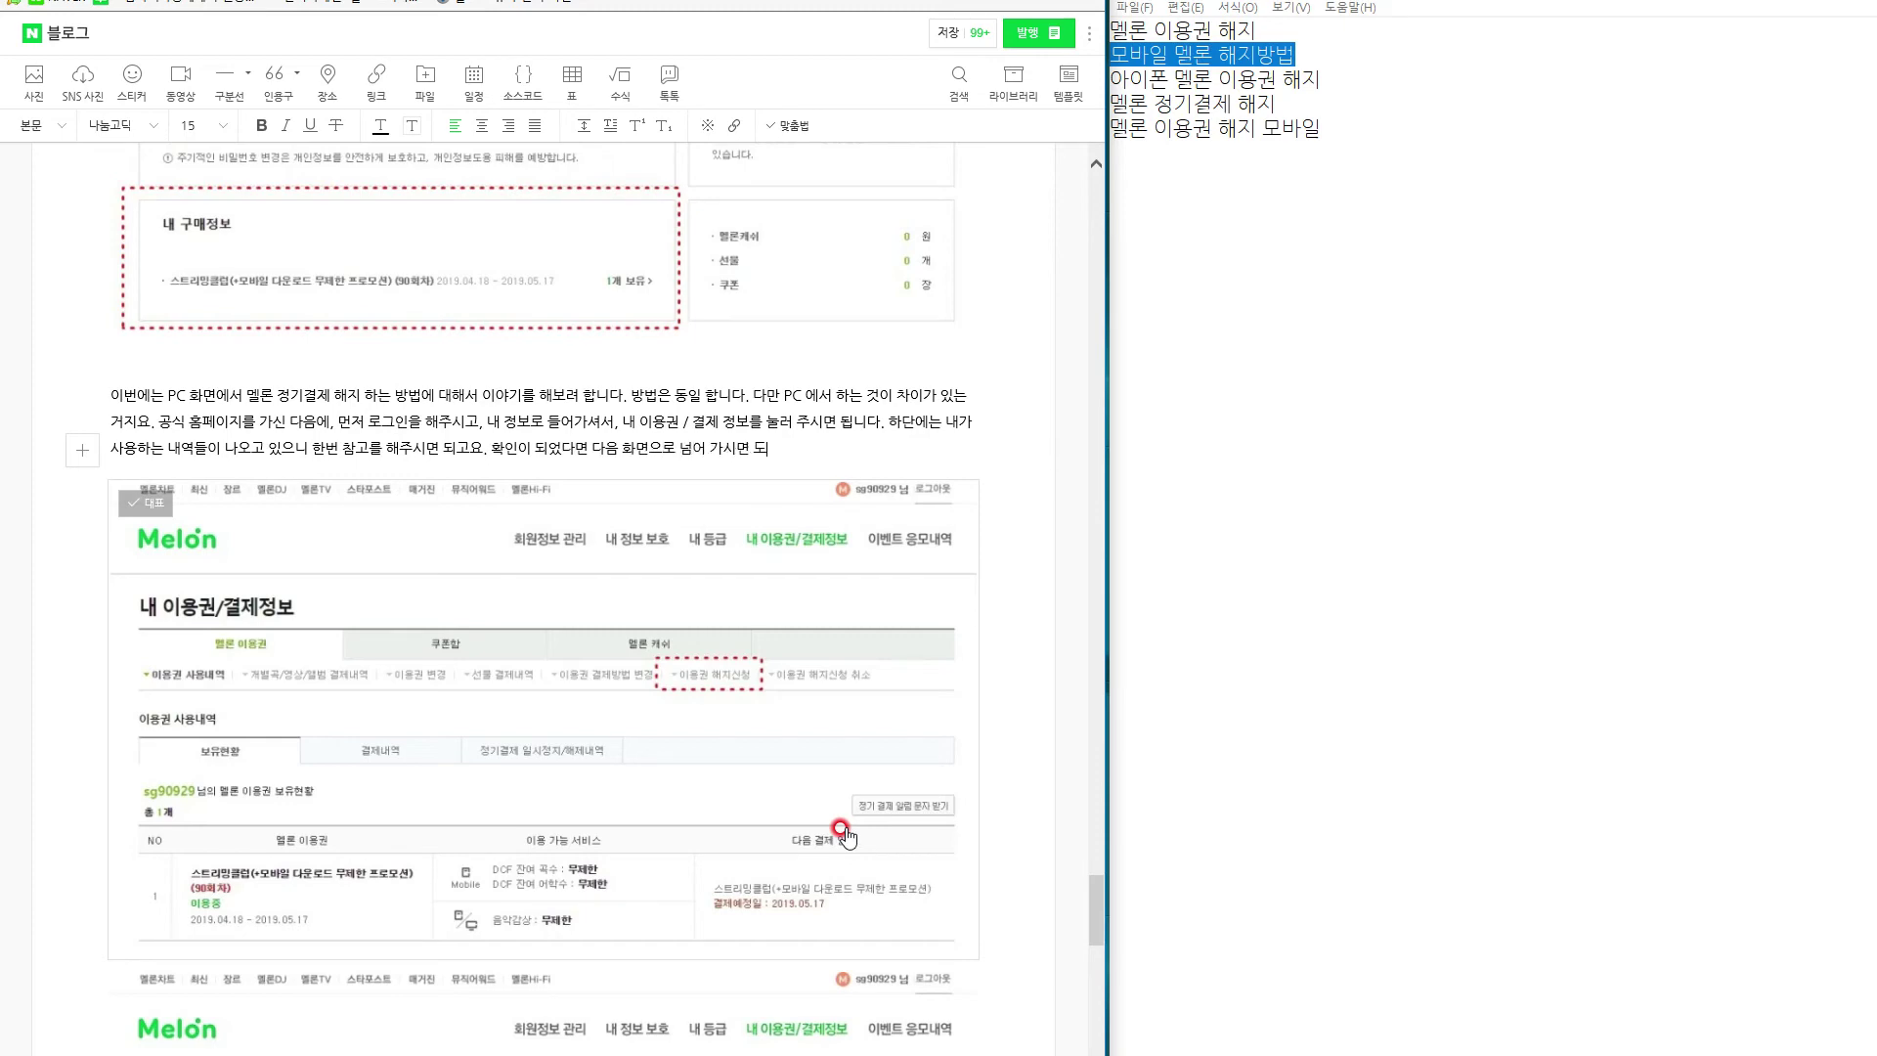
pyautogui.scroll(-6, 847, 837)
# Add the centred caption '여기서 이용권 해지 신청을 해주시고요.' under the usage-info screenshot.
pyautogui.click(284, 306)
pyautogui.click(286, 316)
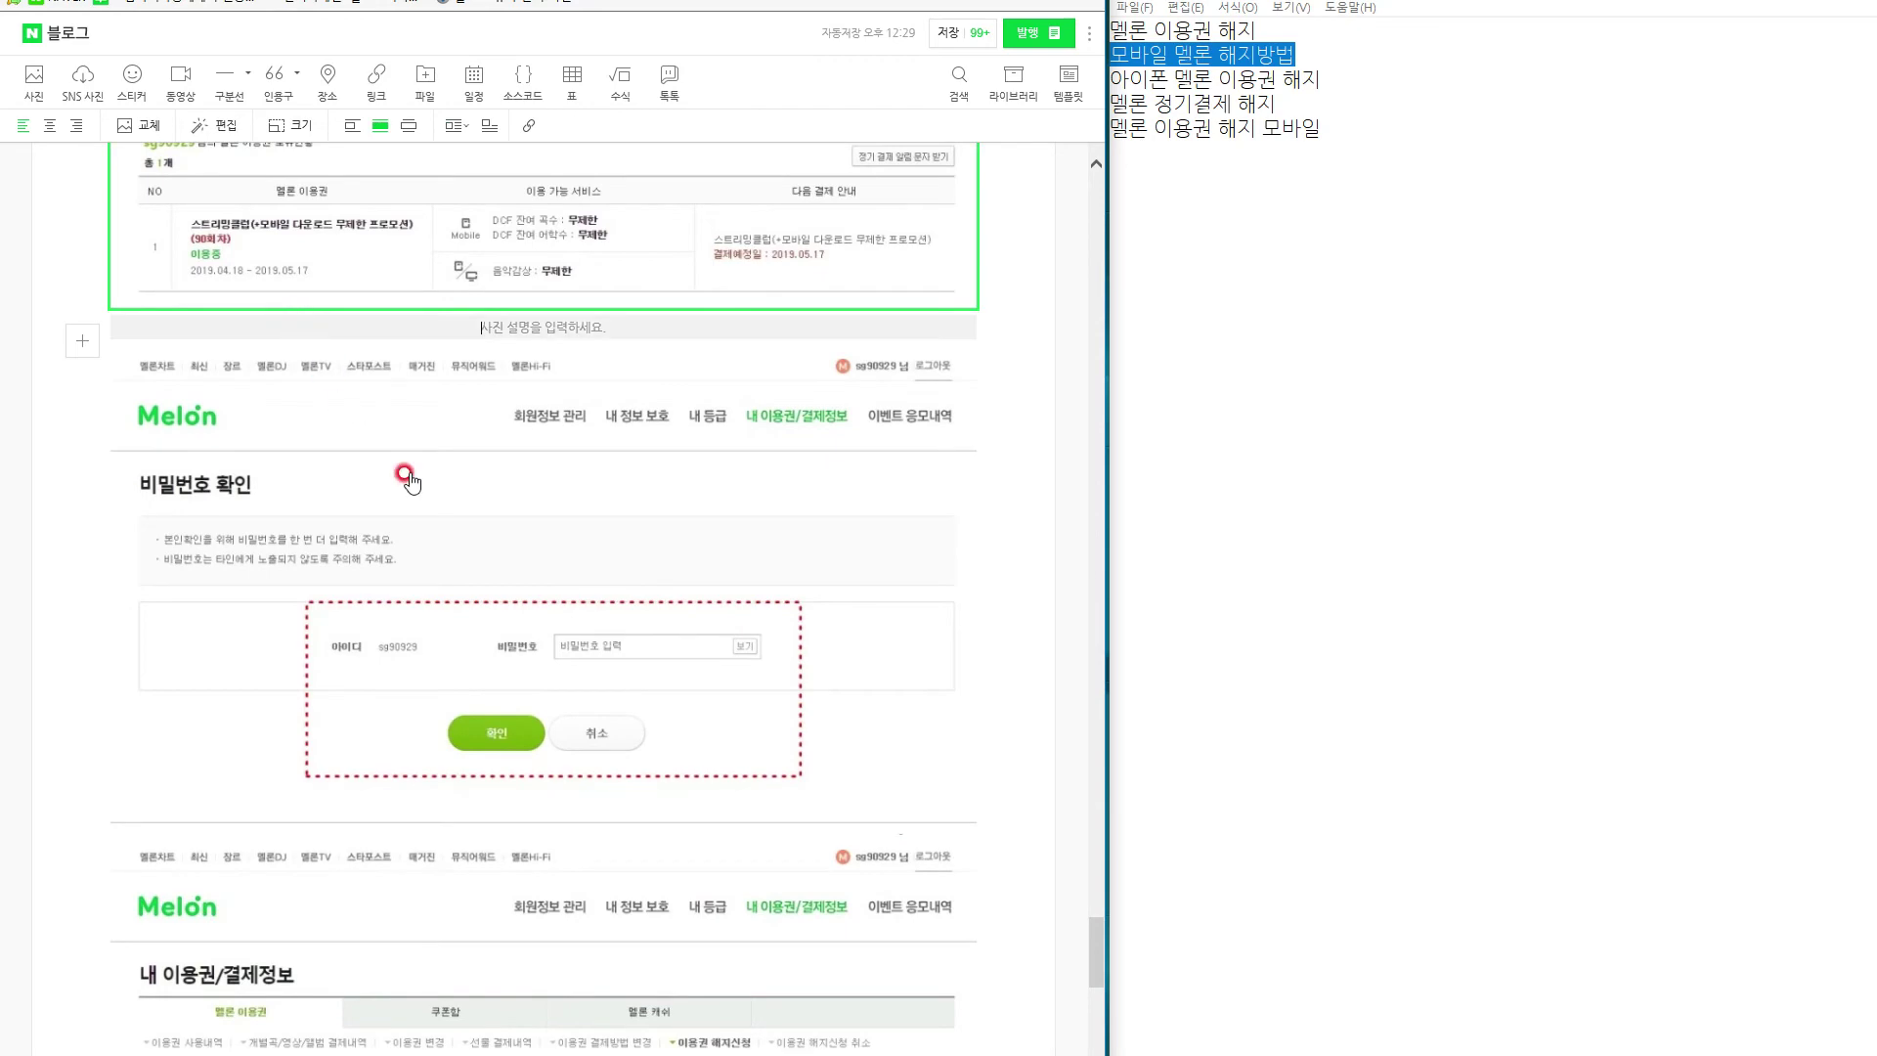
pyautogui.click(381, 837)
pyautogui.click(491, 821)
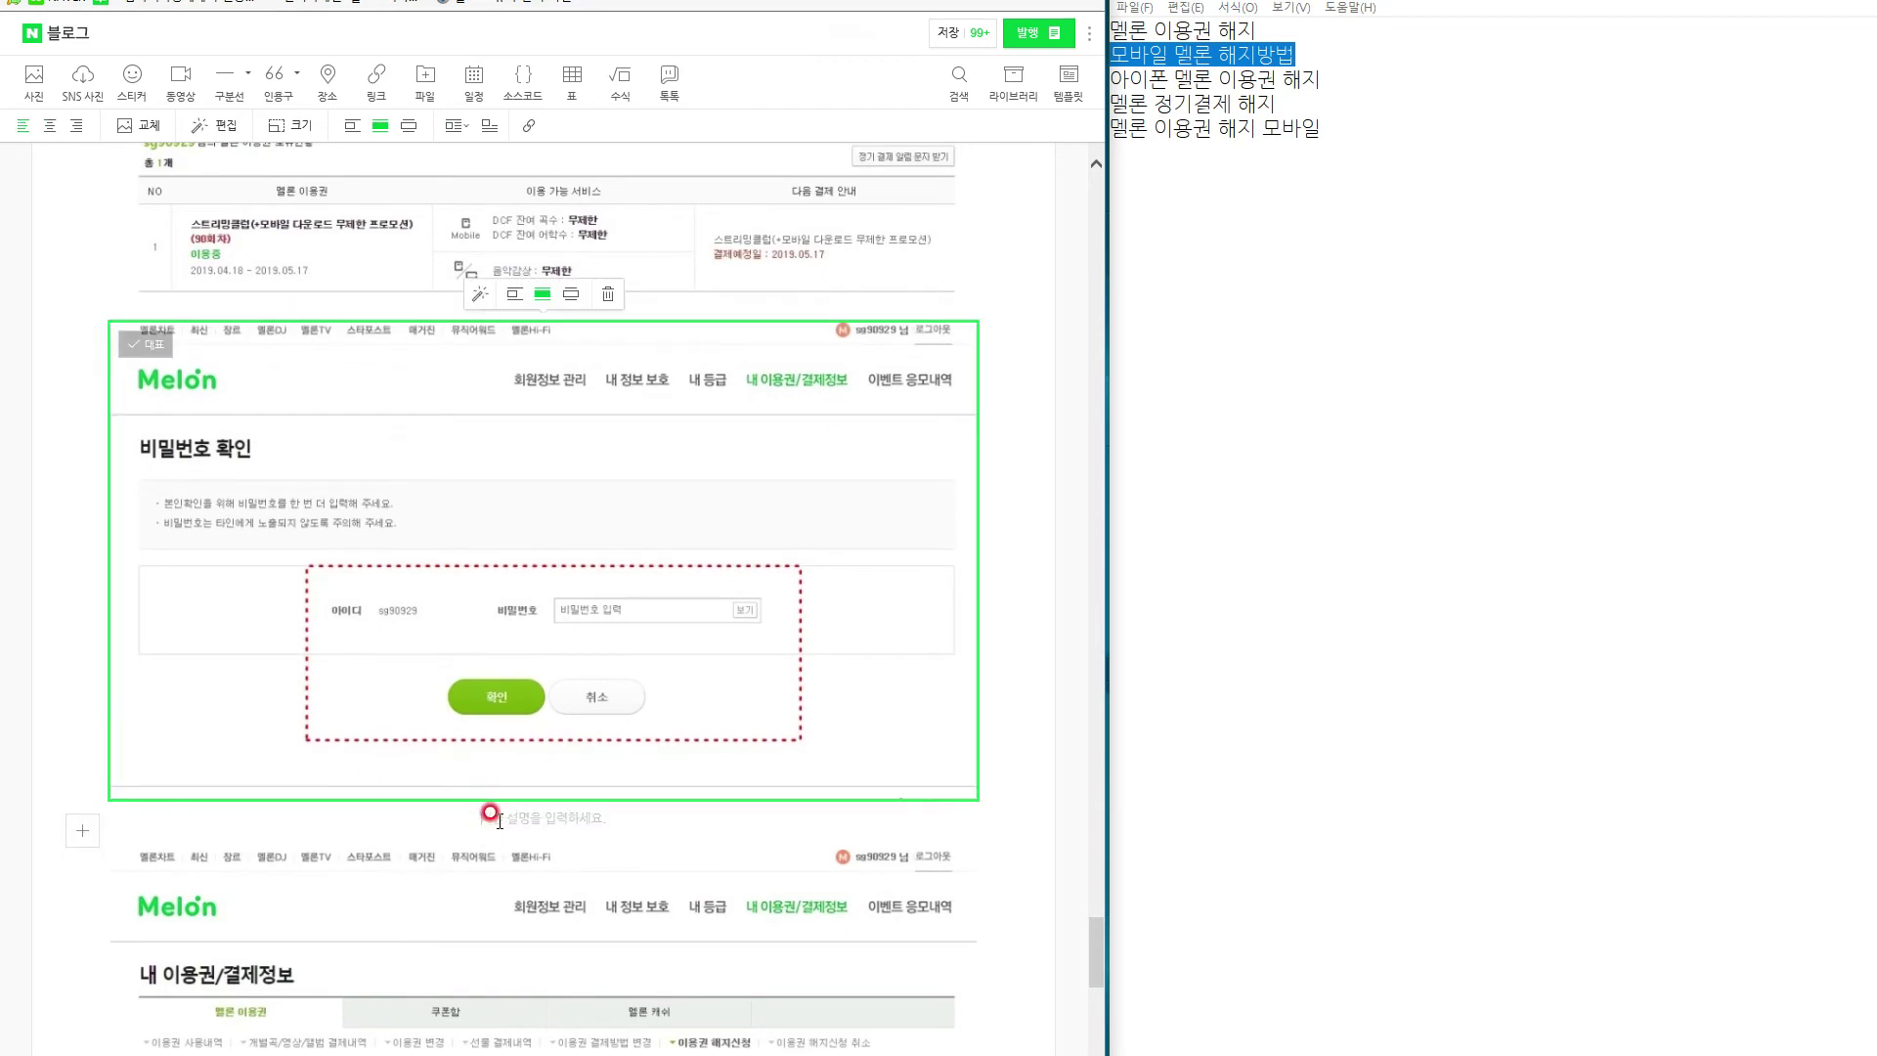
pyautogui.click(721, 306)
pyautogui.scroll(5, 744, 470)
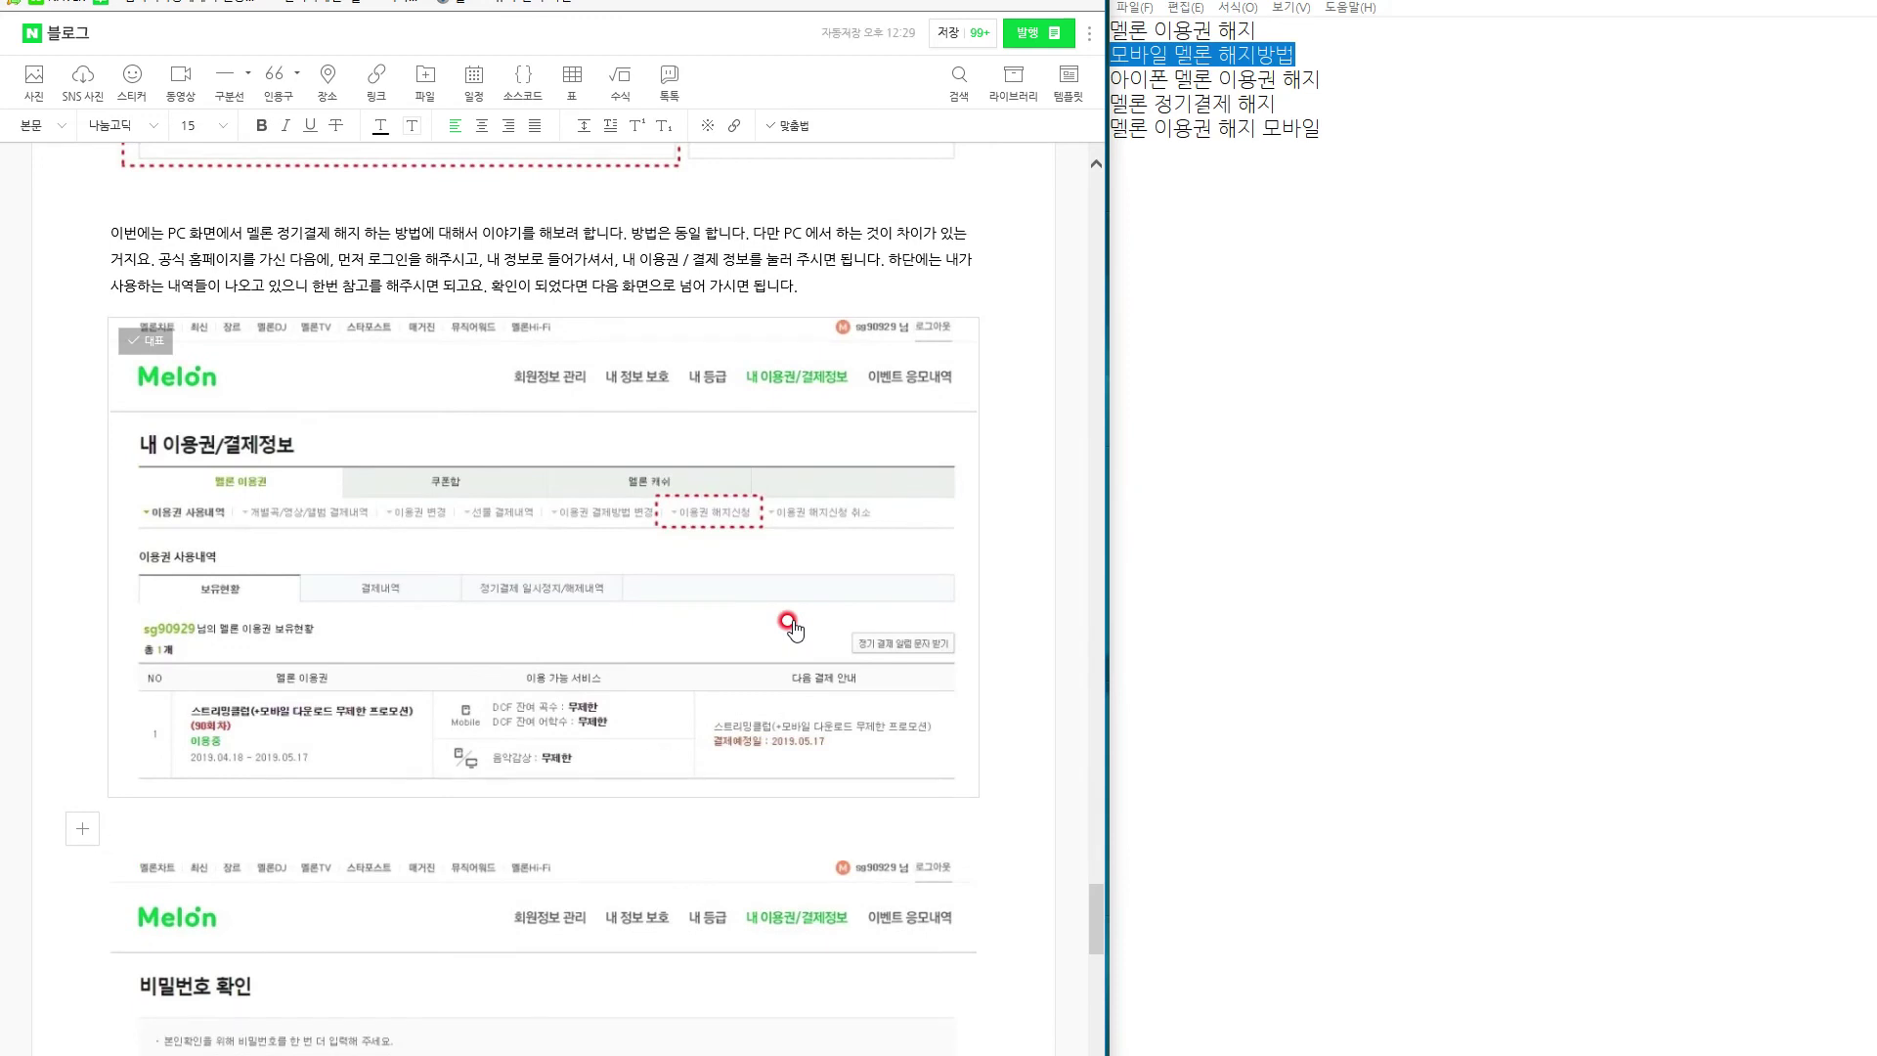
pyautogui.write('여기서 이용권 해지 신청을 해주시고요.')
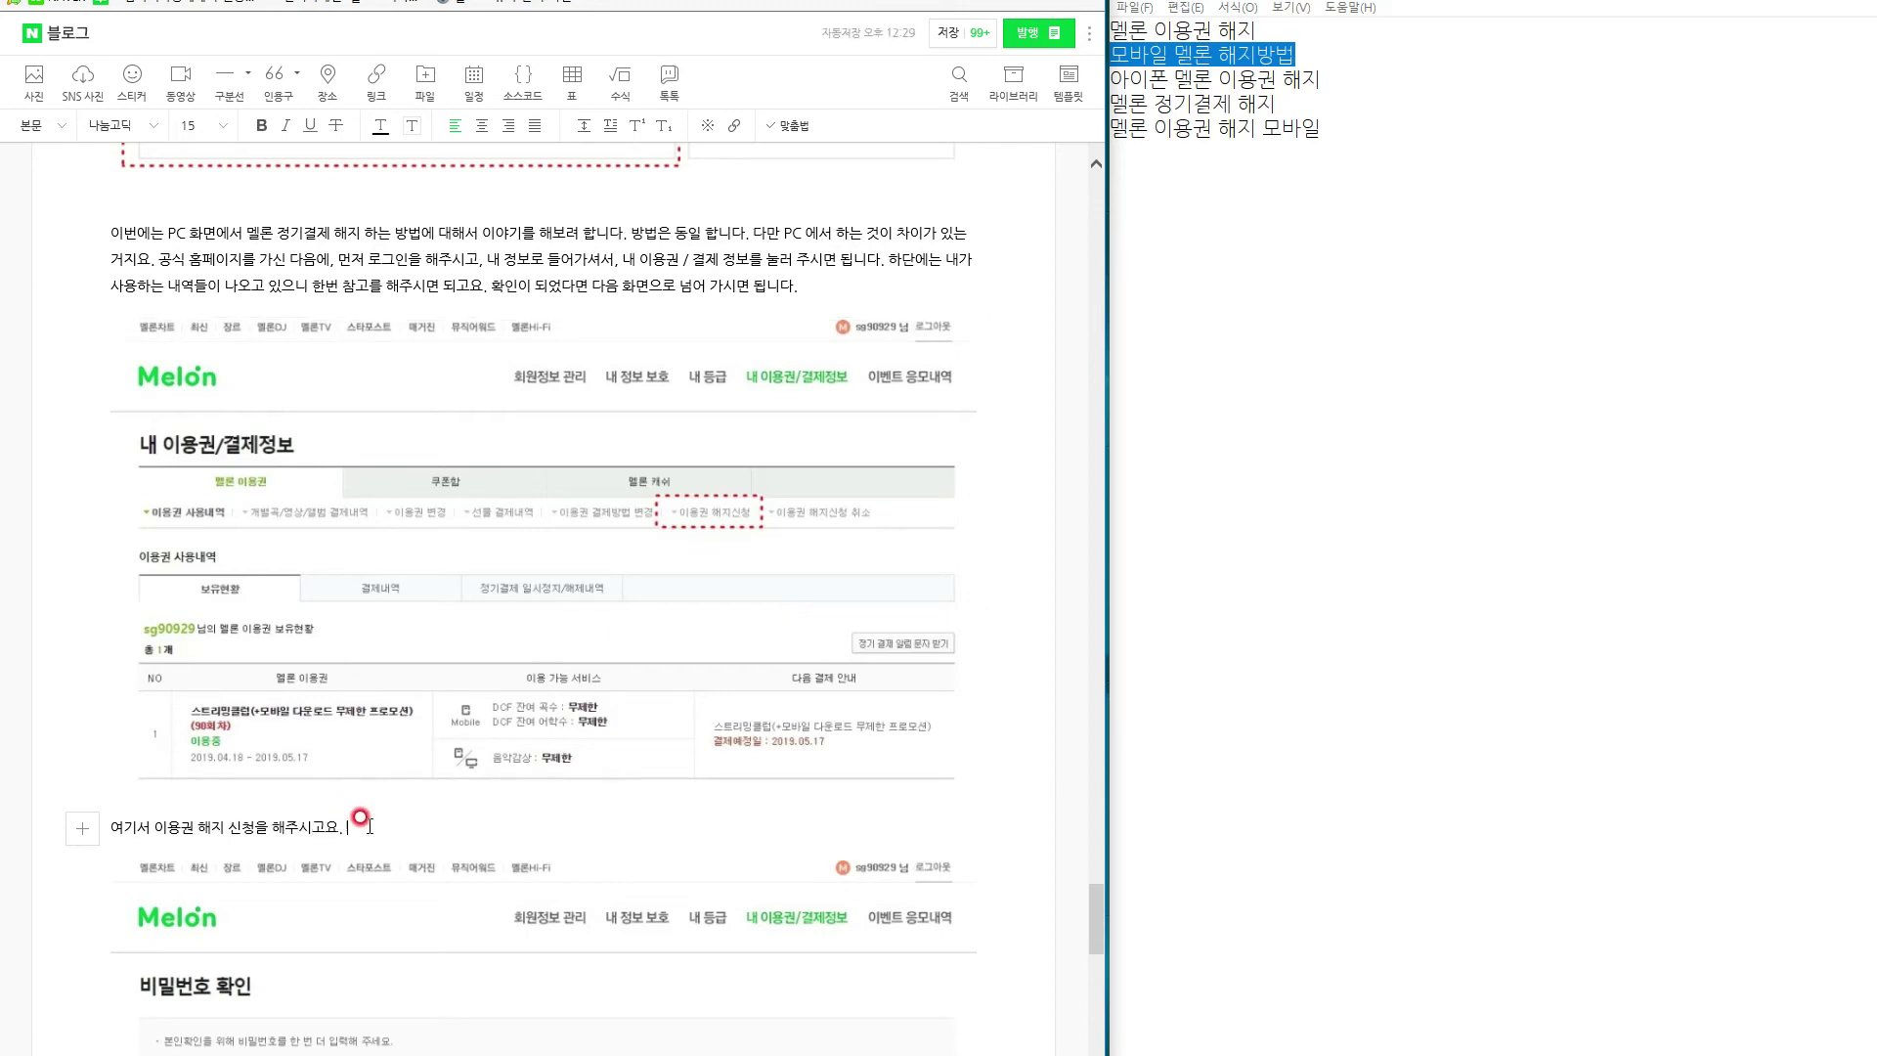
pyautogui.tripleClick(166, 829)
pyautogui.click(482, 125)
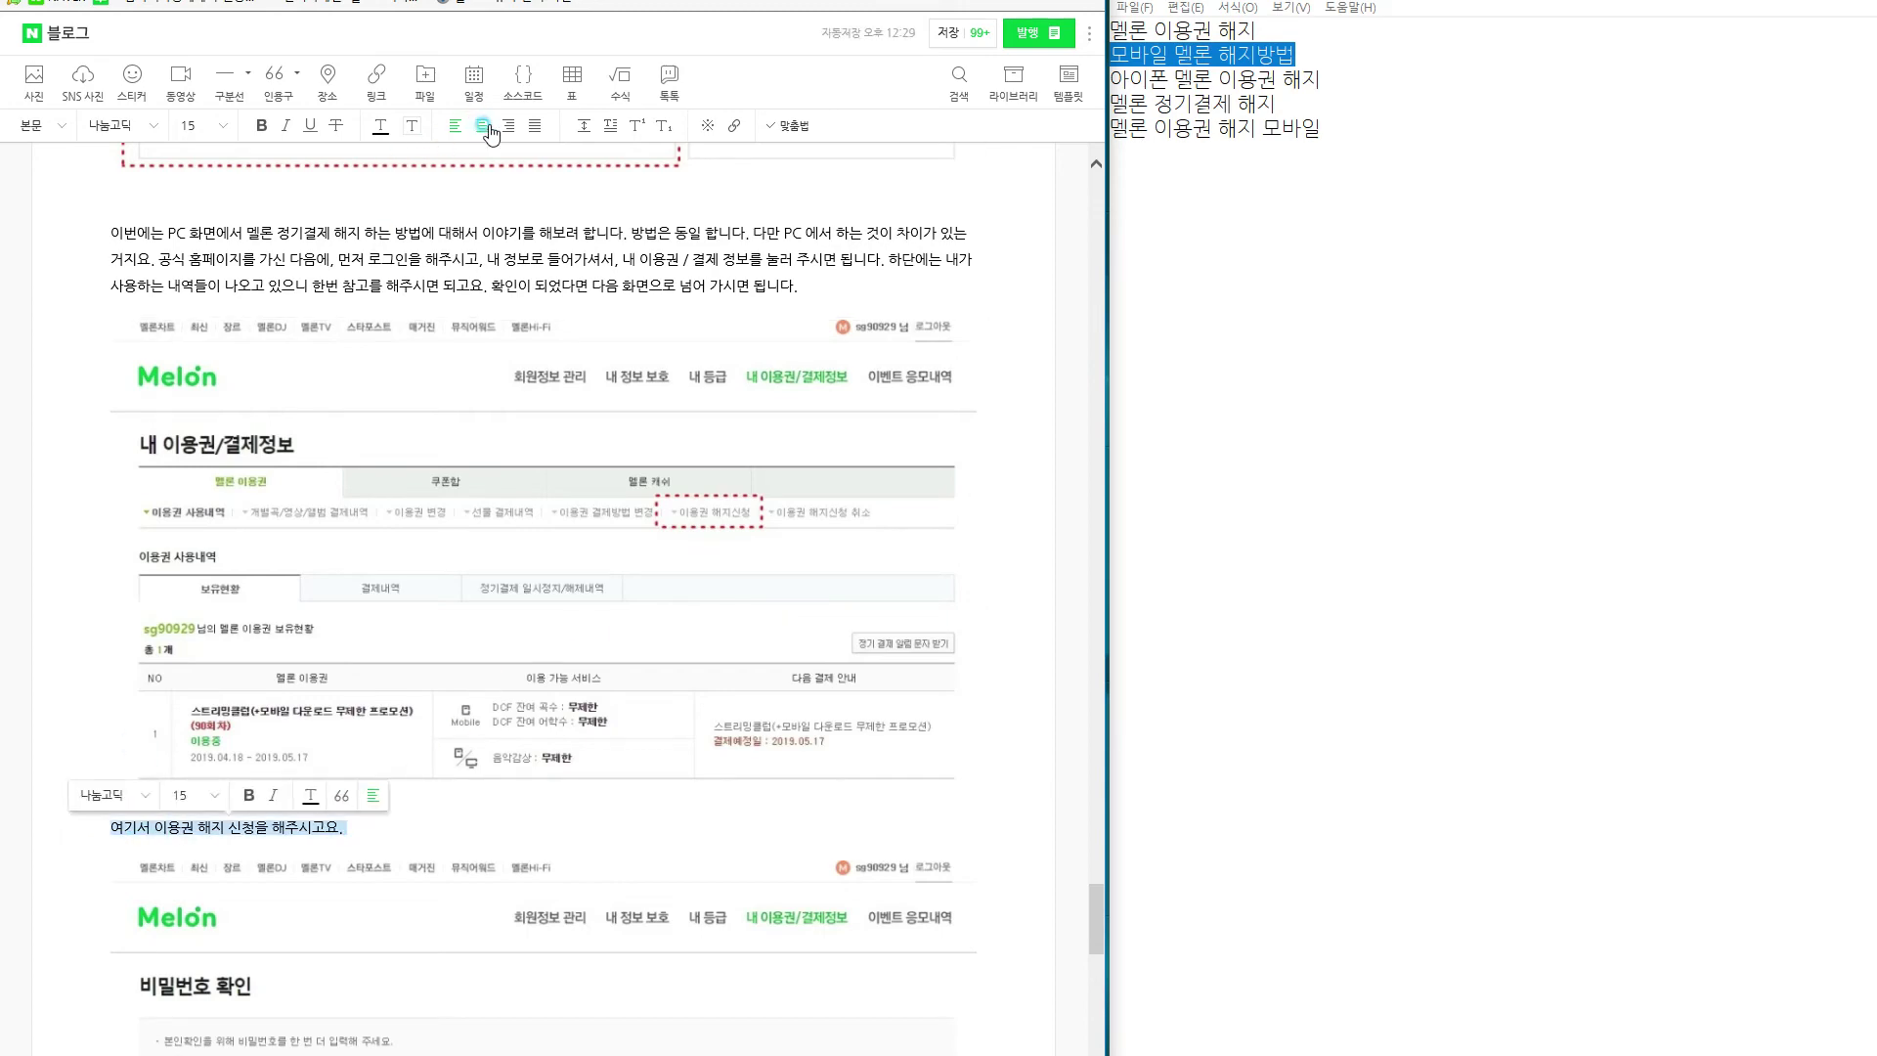
# Add the centred caption '비번을 지어 주시면 됩니다.' under the password-check screenshot.
pyautogui.scroll(-3, 501, 350)
pyautogui.scroll(-3, 501, 350)
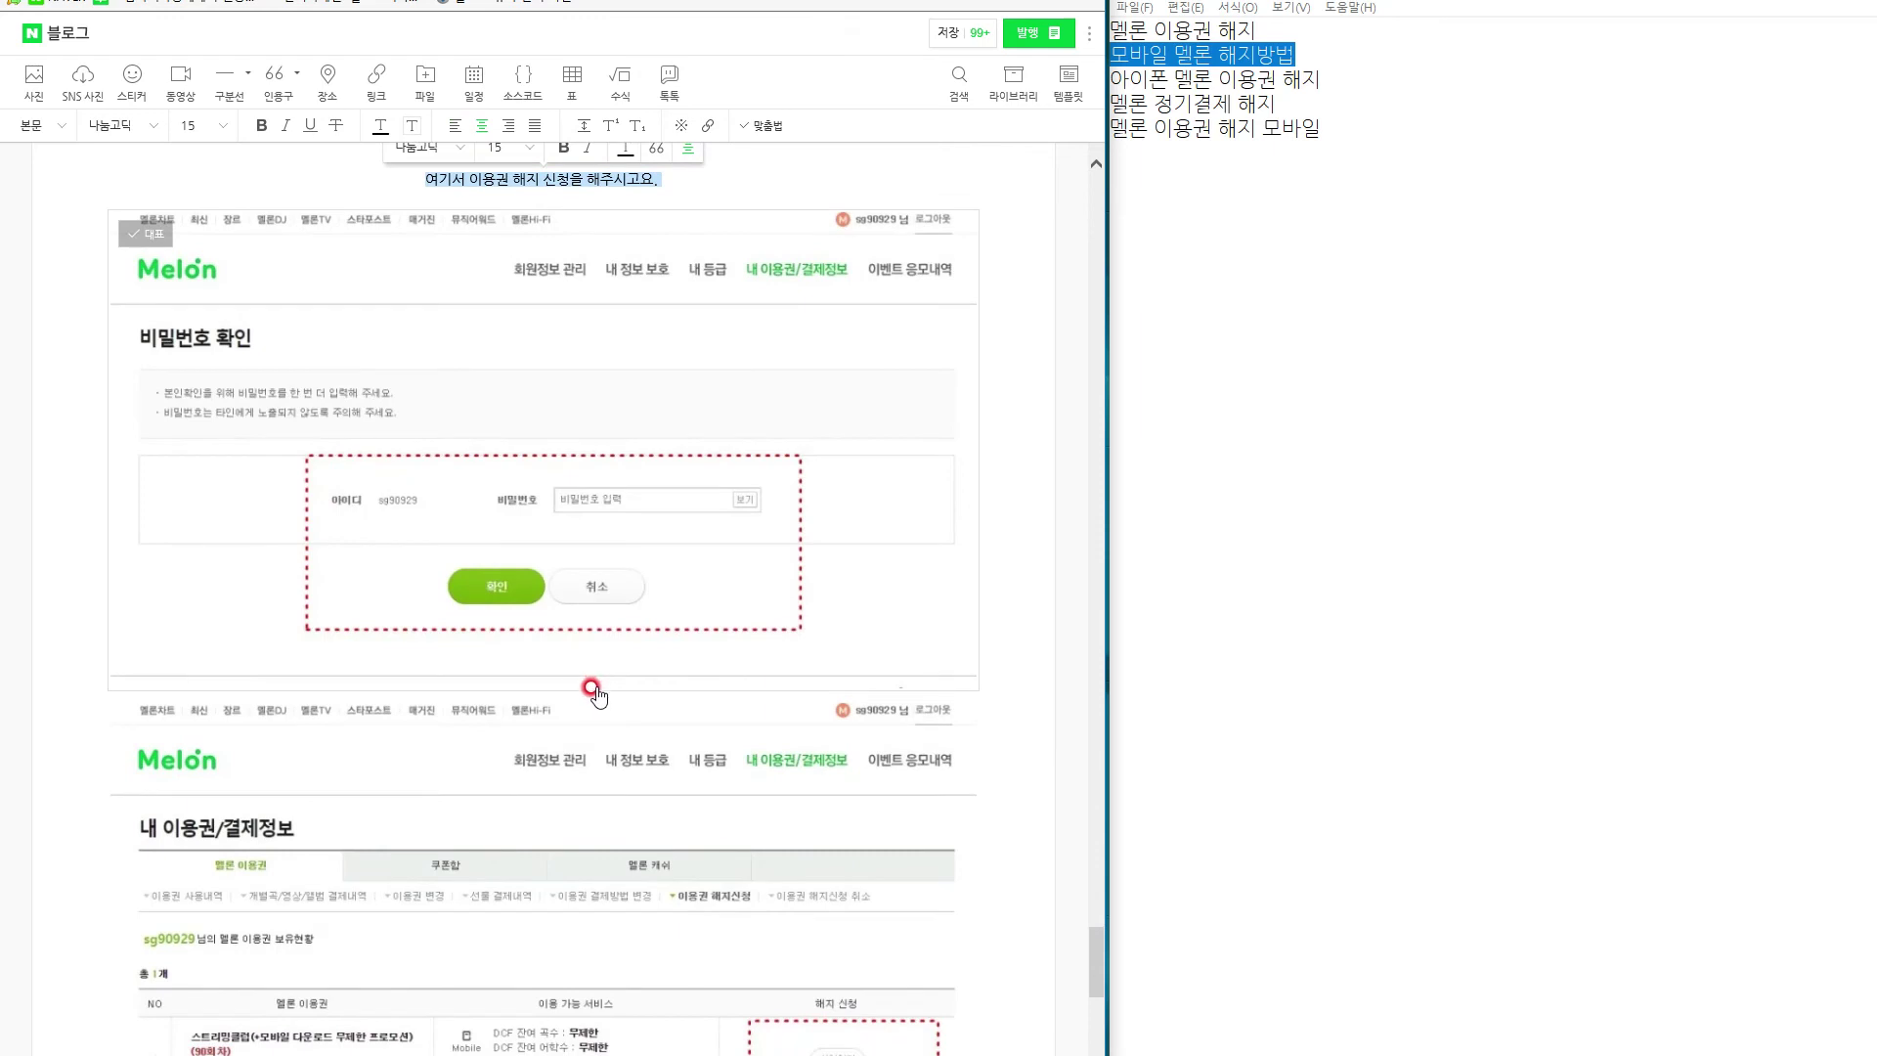
pyautogui.click(594, 687)
pyautogui.click(598, 719)
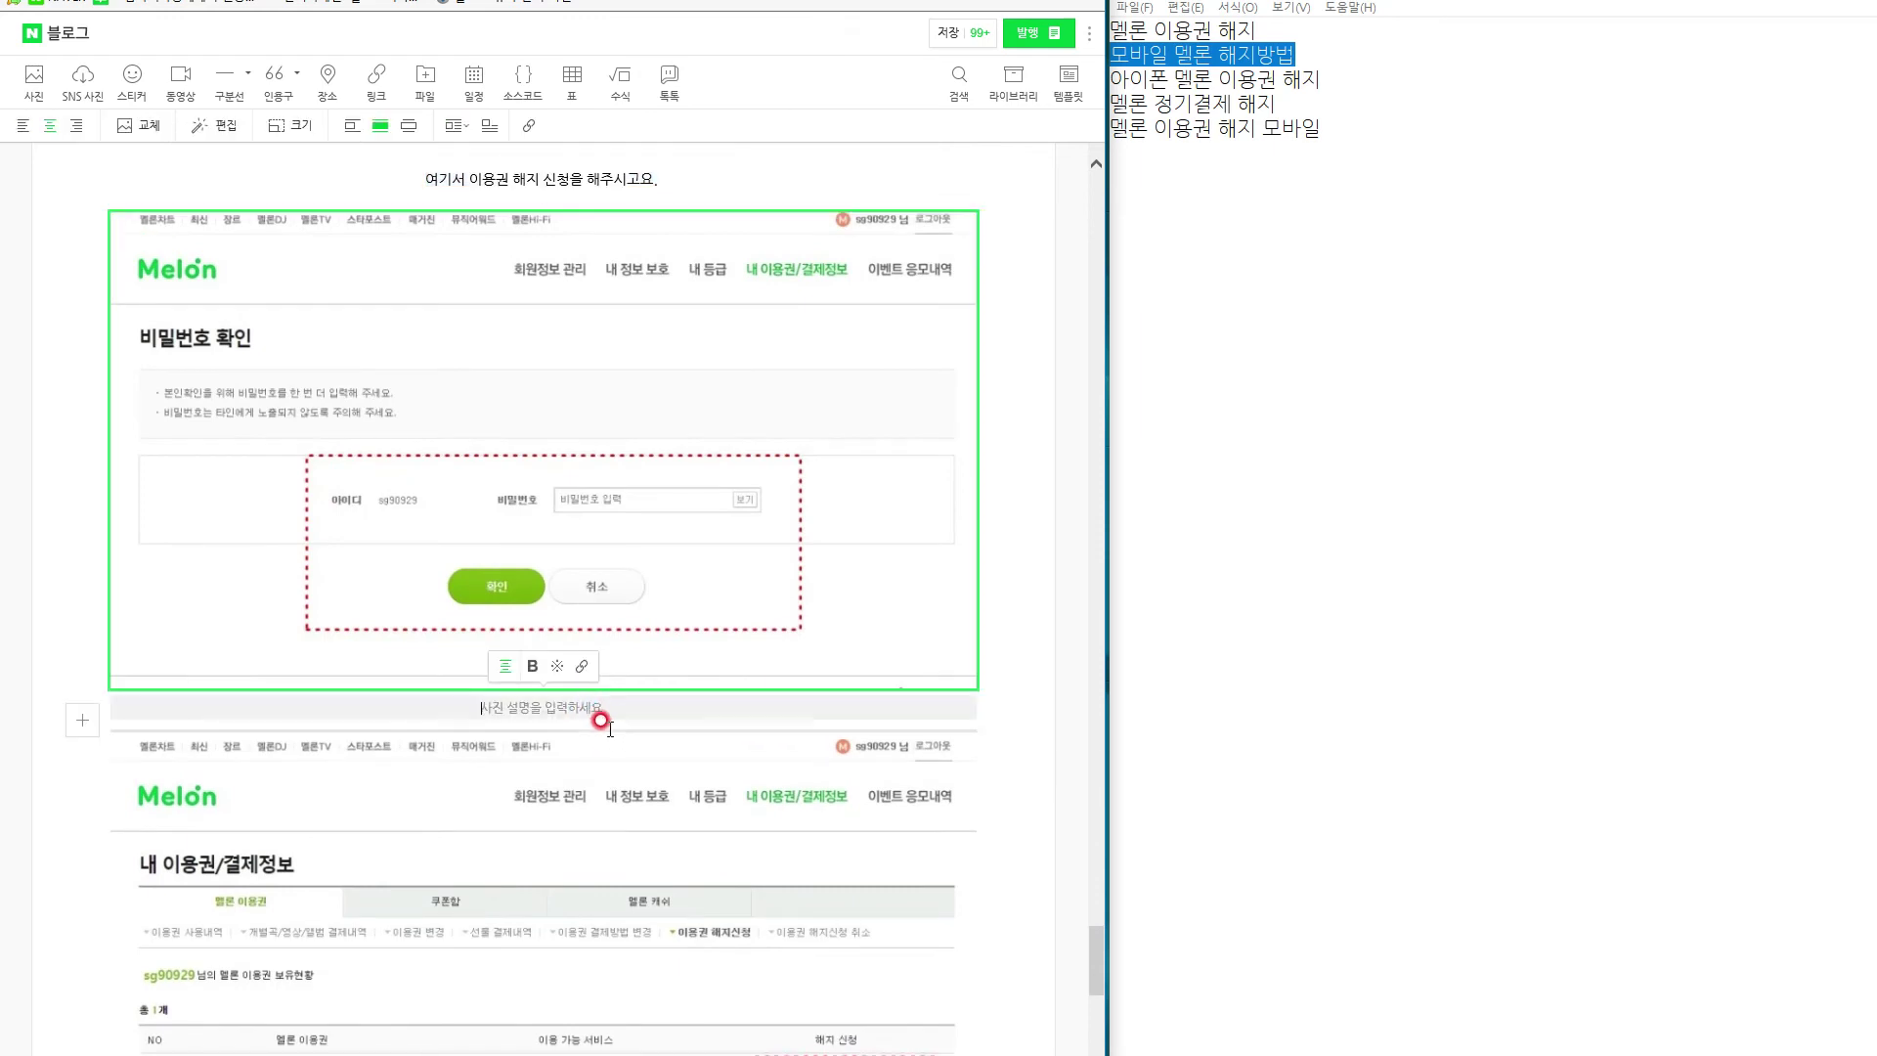
pyautogui.write('비번을 지')
pyautogui.write('어 주시면 됩니다')
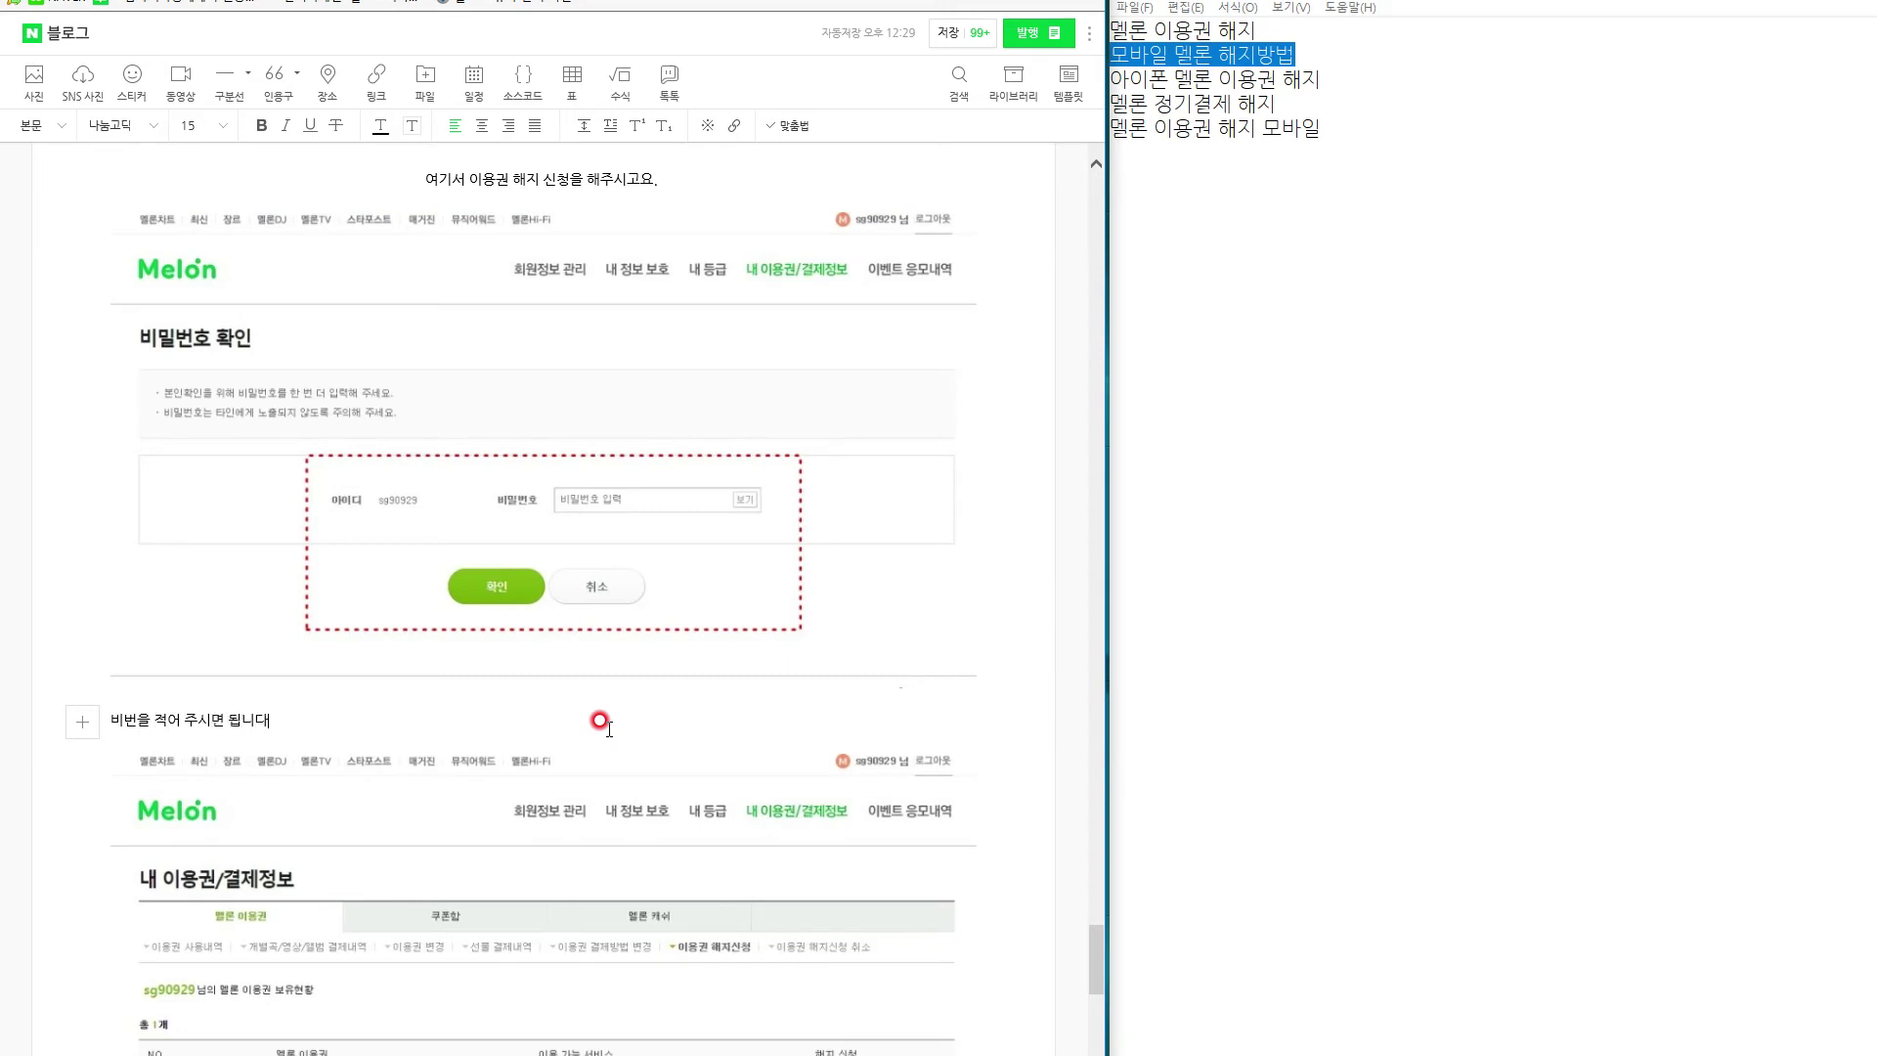
pyautogui.write('.')
pyautogui.moveTo(599, 721); pyautogui.dragTo(59, 717)
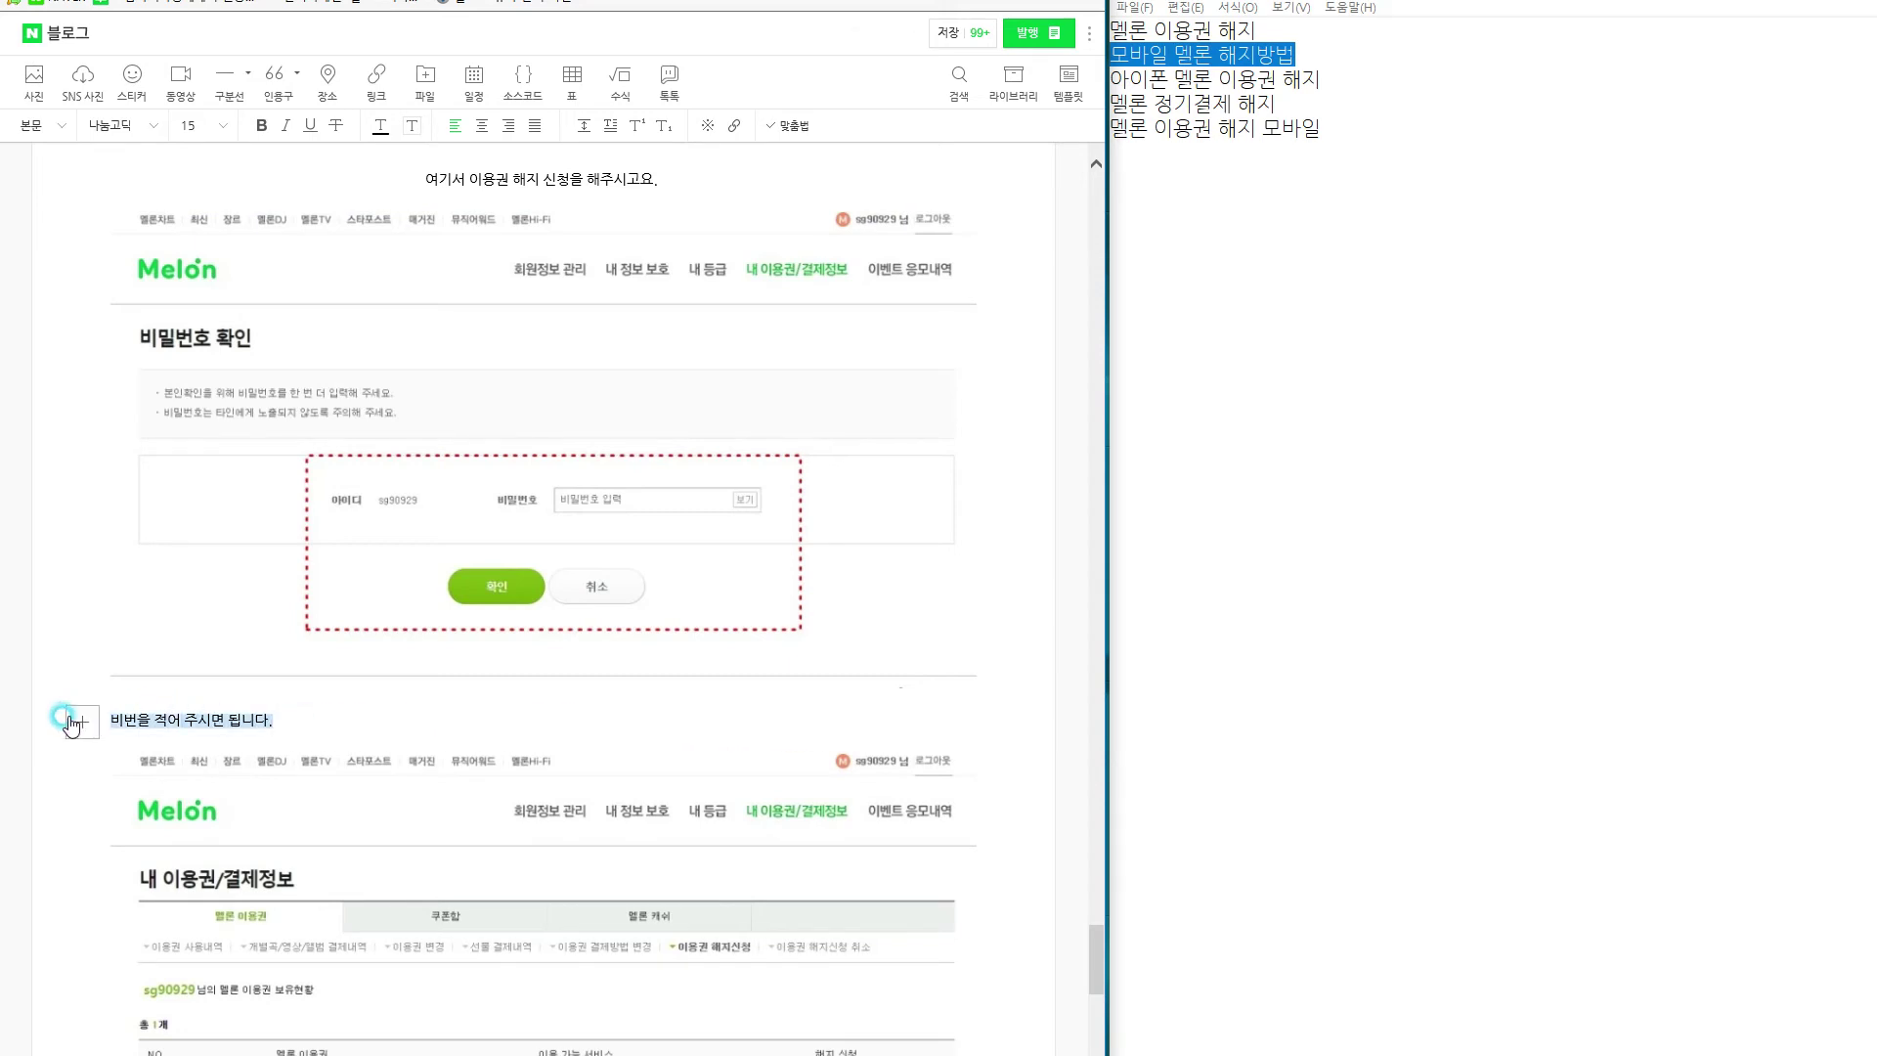
pyautogui.click(482, 125)
pyautogui.scroll(-6, 709, 587)
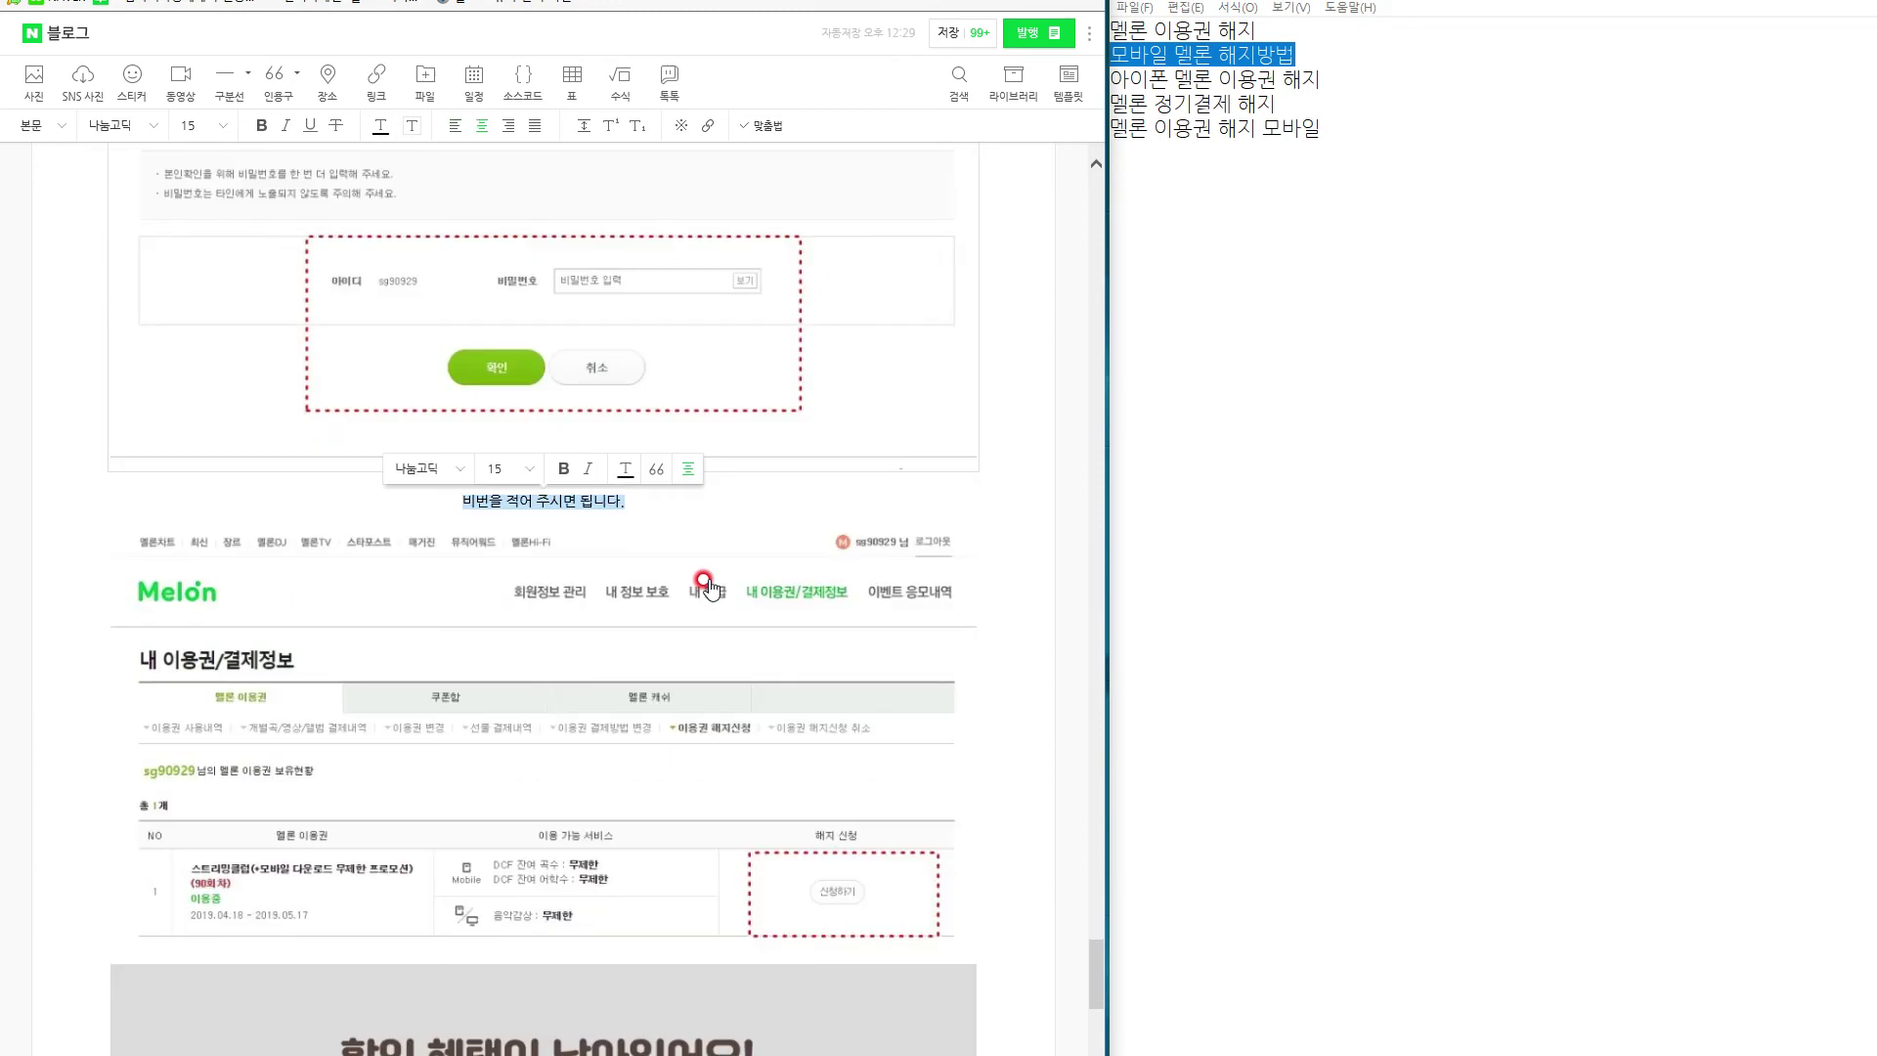
# Add an empty line below the cancellation-request screenshot.
pyautogui.scroll(3, 704, 580)
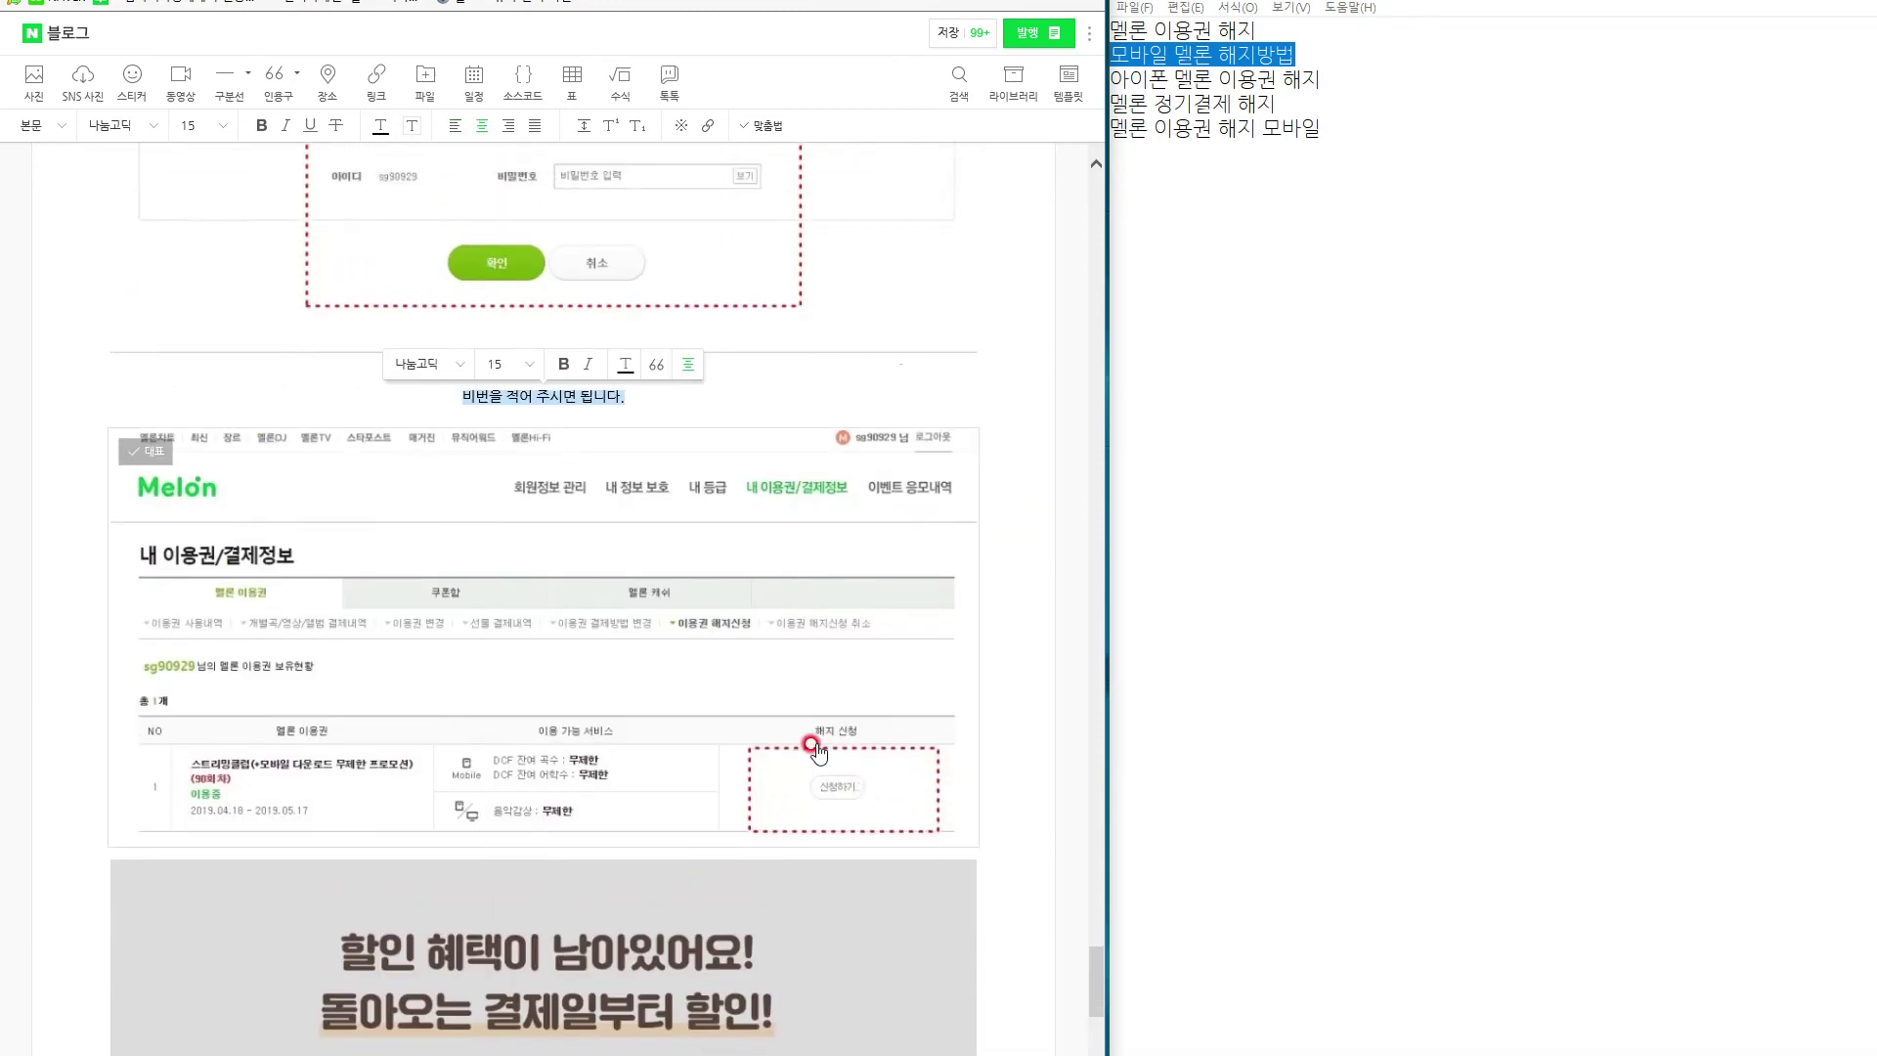
pyautogui.scroll(8, 718, 738)
pyautogui.scroll(-6, 873, 601)
pyautogui.scroll(7, 890, 655)
pyautogui.scroll(-12, 893, 662)
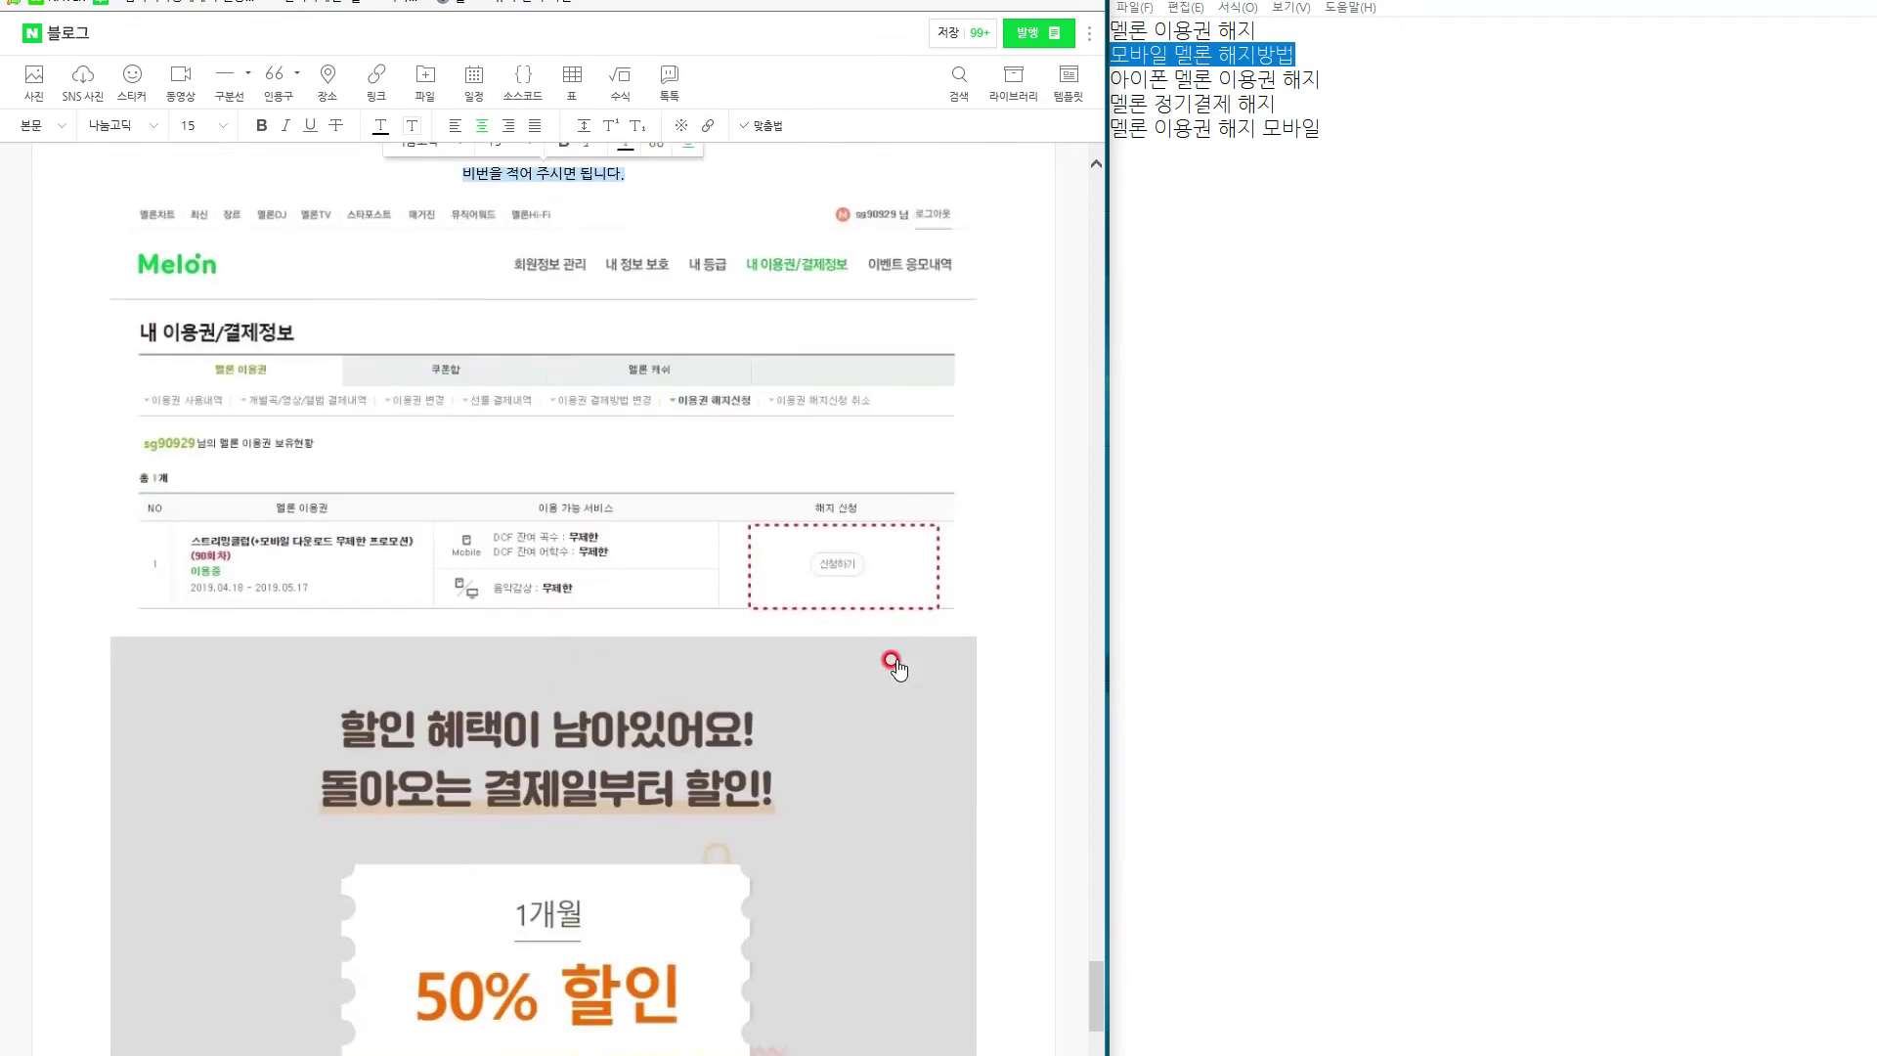
pyautogui.click(553, 538)
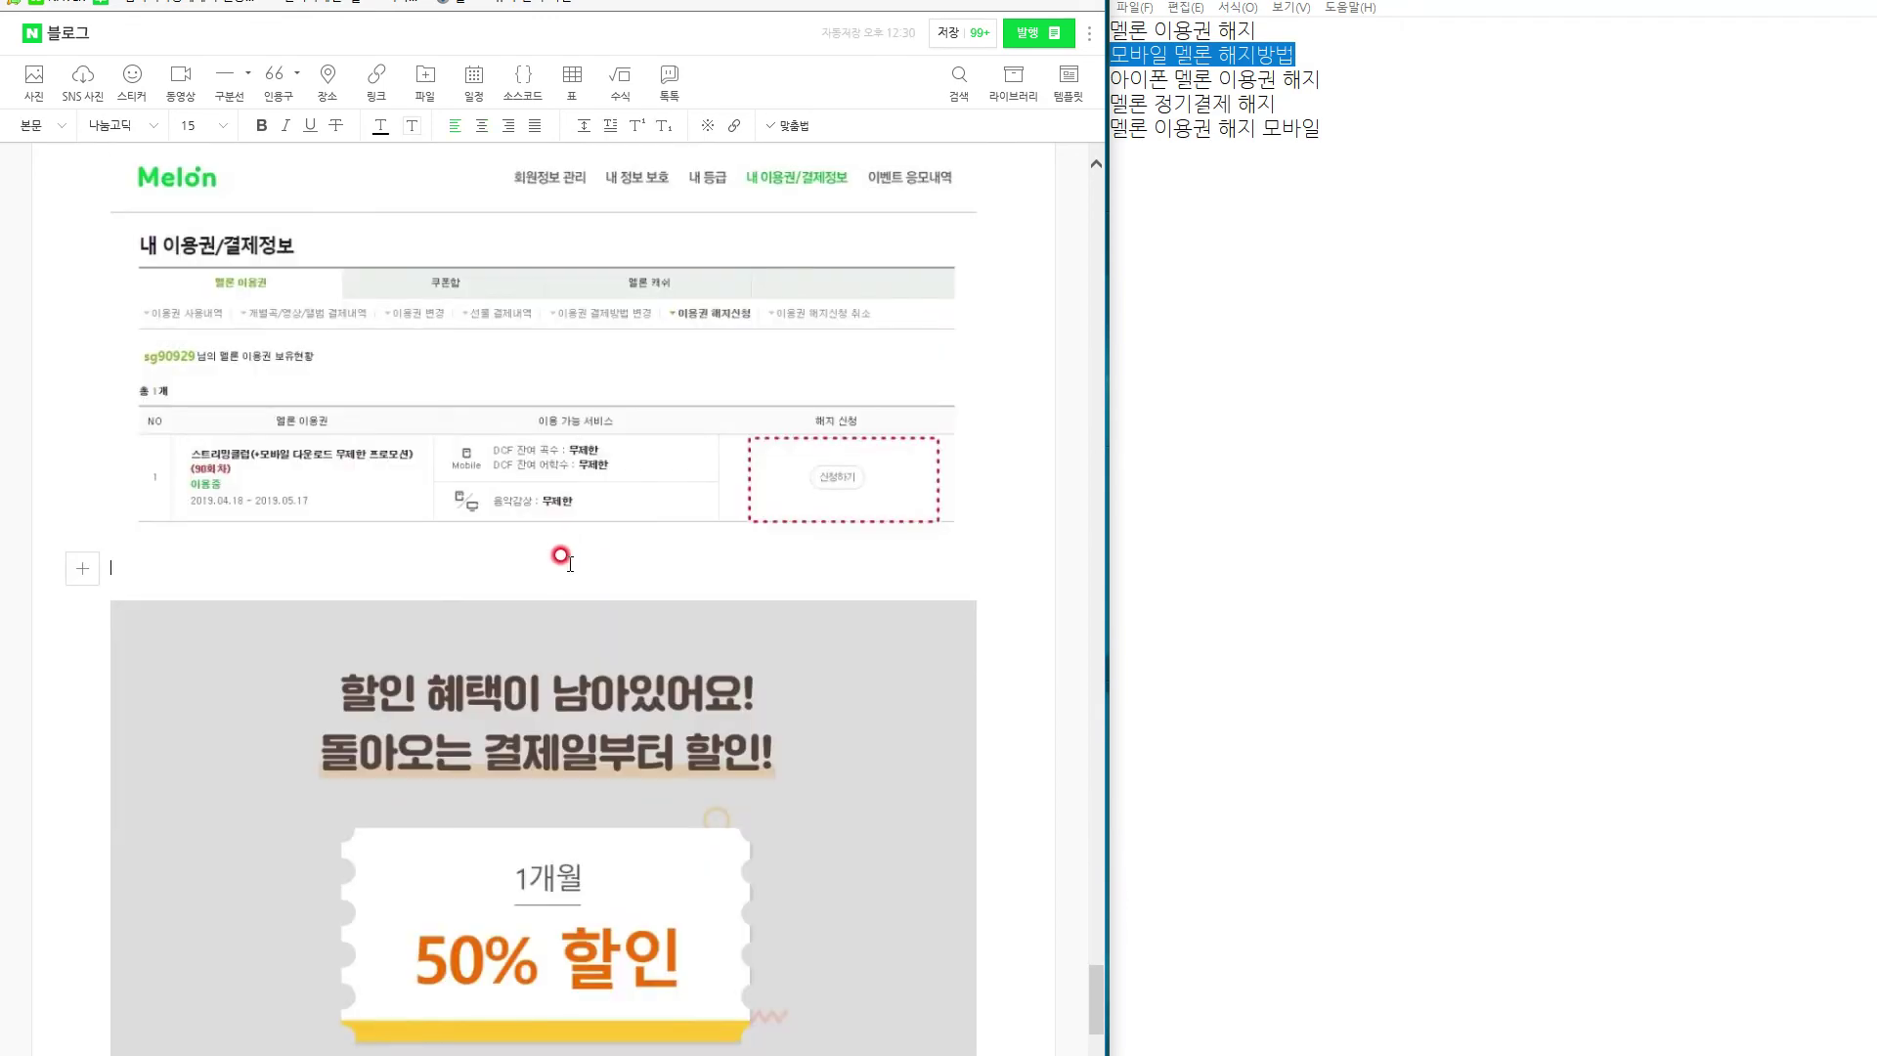
pyautogui.scroll(4, 627, 674)
pyautogui.scroll(7, 626, 675)
pyautogui.scroll(-6, 637, 599)
pyautogui.scroll(-1, 605, 802)
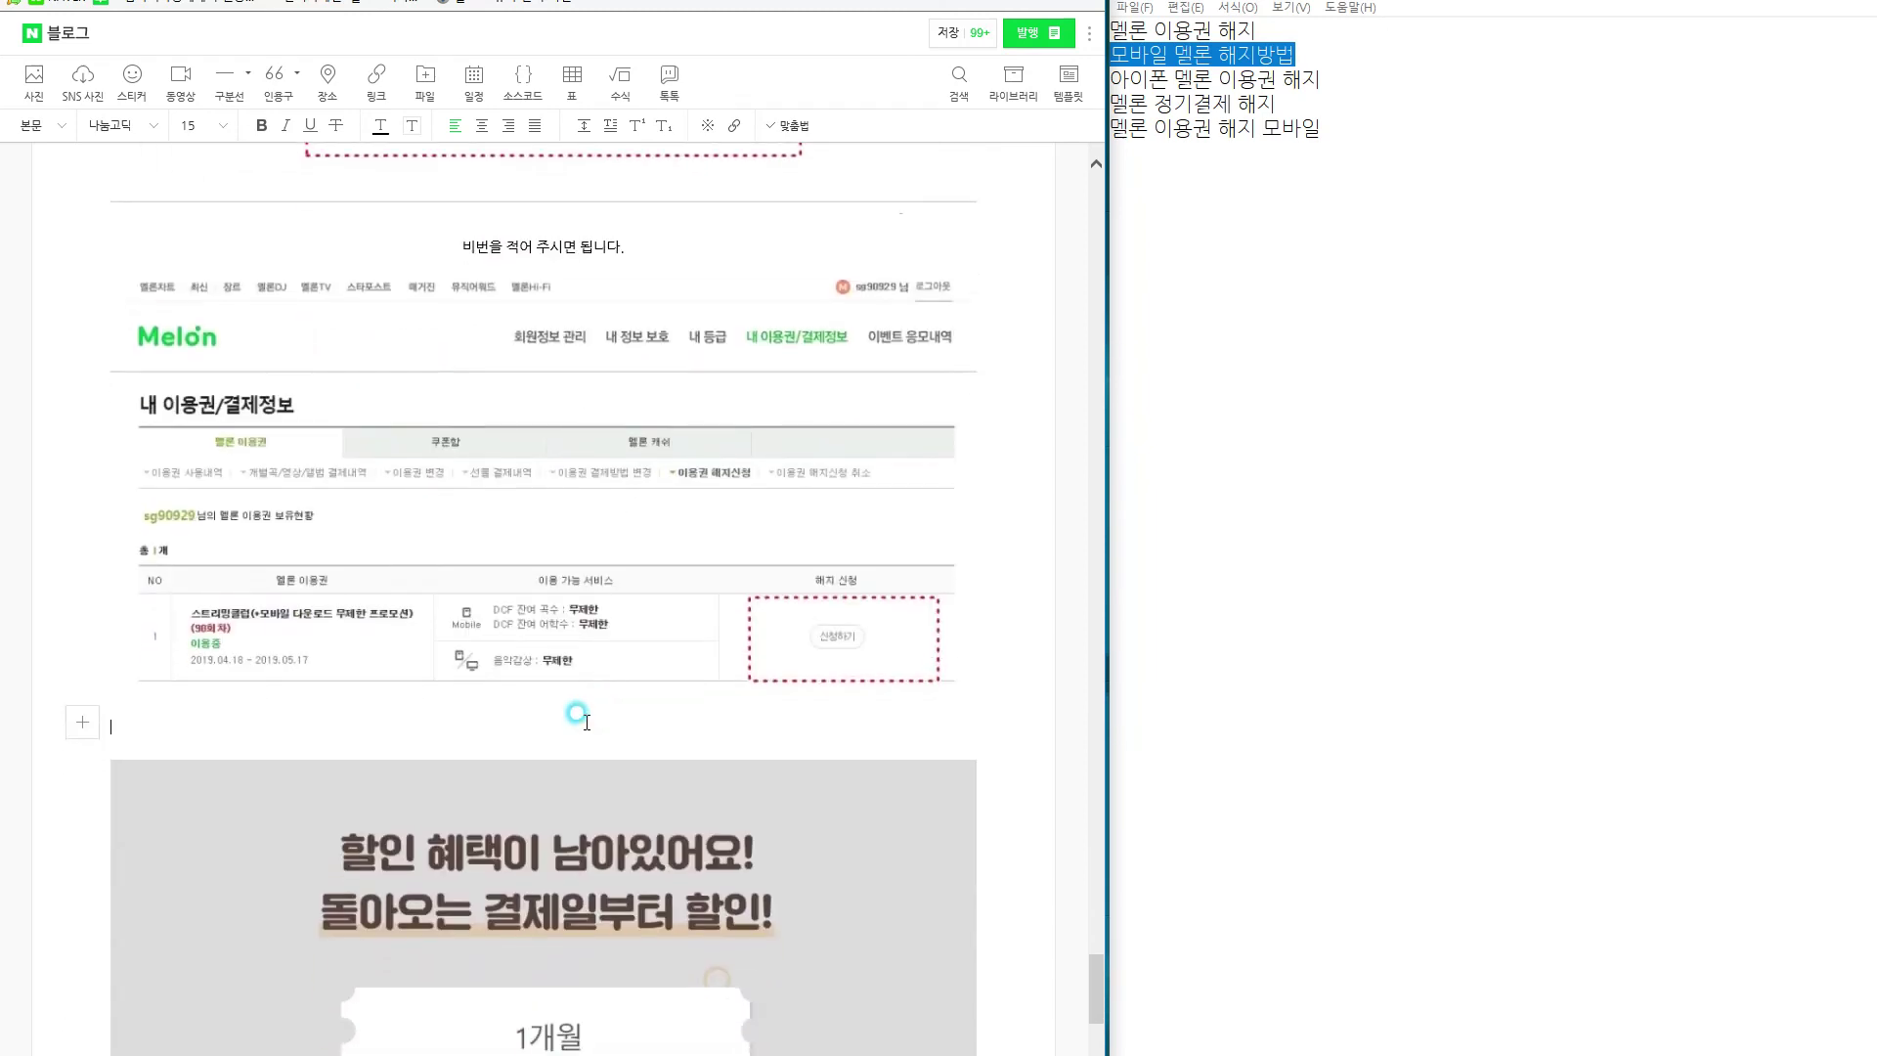
pyautogui.click(601, 723)
# Add a centred caption telling readers to click the activated '신청하기' button.
pyautogui.write('그러면 이렇게 비')
pyautogui.press('BackSpace')
pyautogui.write('회')
pyautogui.press('BackSpace')
pyautogui.write('히')
pyautogui.write('\' 신청하기 " 베')
pyautogui.press('BackSpace')
pyautogui.write('버튼이 활성화가 되는데 이를 클릭 해줘')
pyautogui.press('BackSpace')
pyautogui.write('세요.')
pyautogui.moveTo(591, 719); pyautogui.dragTo(107, 732)
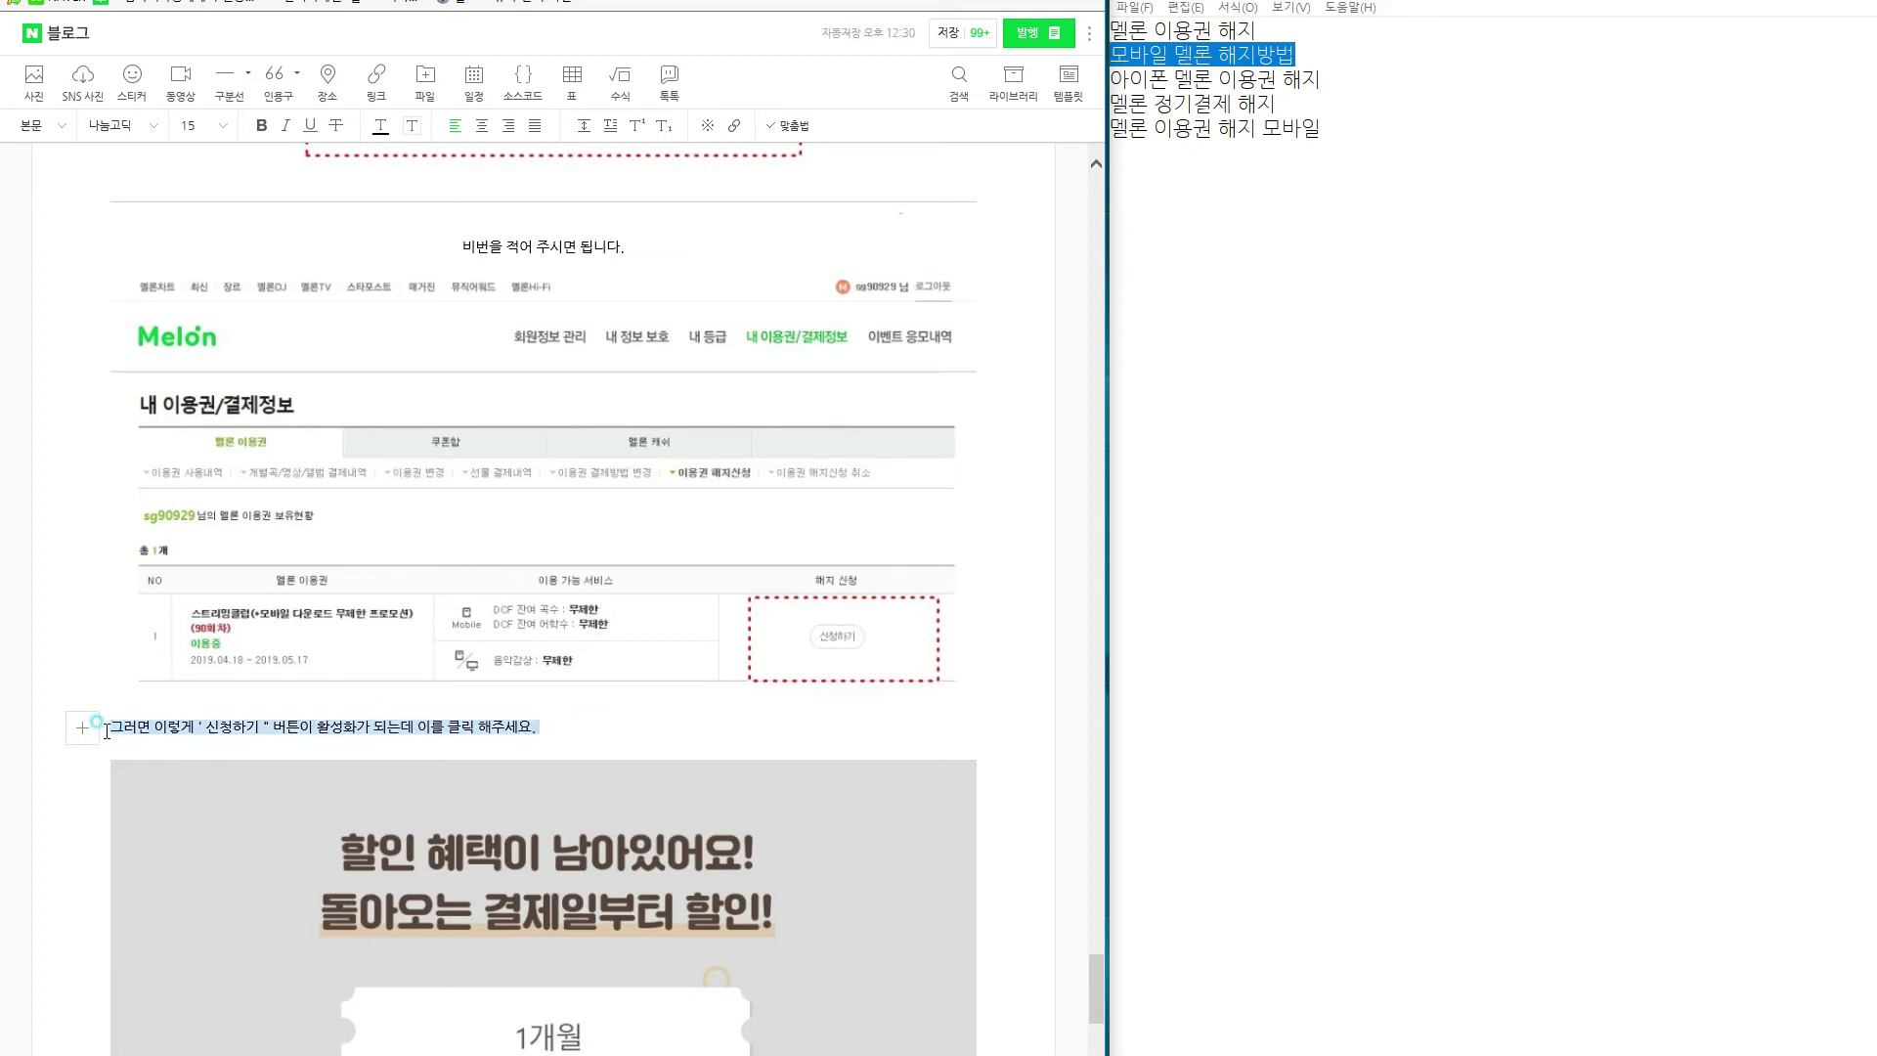
pyautogui.click(482, 125)
pyautogui.scroll(-6, 660, 548)
pyautogui.scroll(-9, 662, 551)
pyautogui.scroll(7, 684, 626)
# Place the emoticon gift image beside the discount image.
pyautogui.moveTo(712, 700); pyautogui.dragTo(993, 430)
pyautogui.click(546, 393)
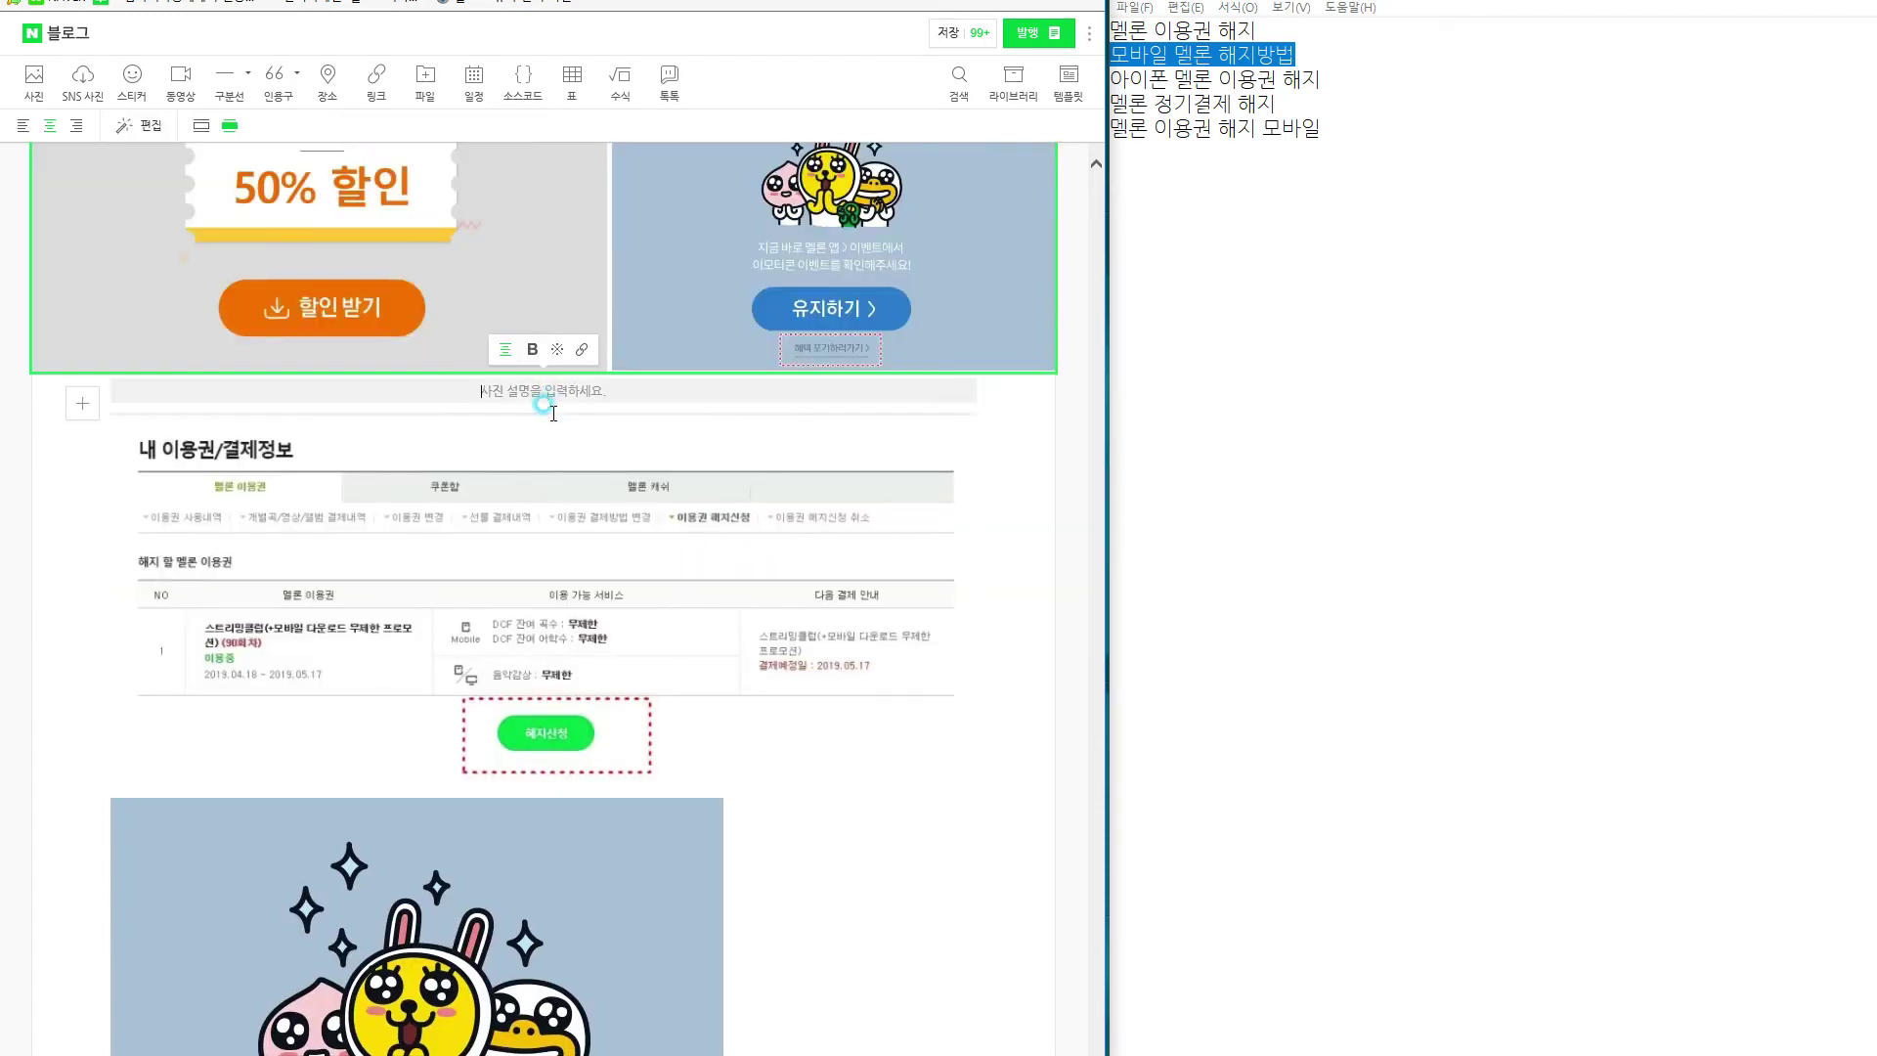
pyautogui.click(553, 413)
pyautogui.scroll(6, 661, 767)
pyautogui.scroll(-5, 661, 767)
# Write a paragraph about scrolling down to cancel, noting the browser may block the pop-up.
pyautogui.write('ㄱ그럼 또 이렇게 마음 약해지게, ')
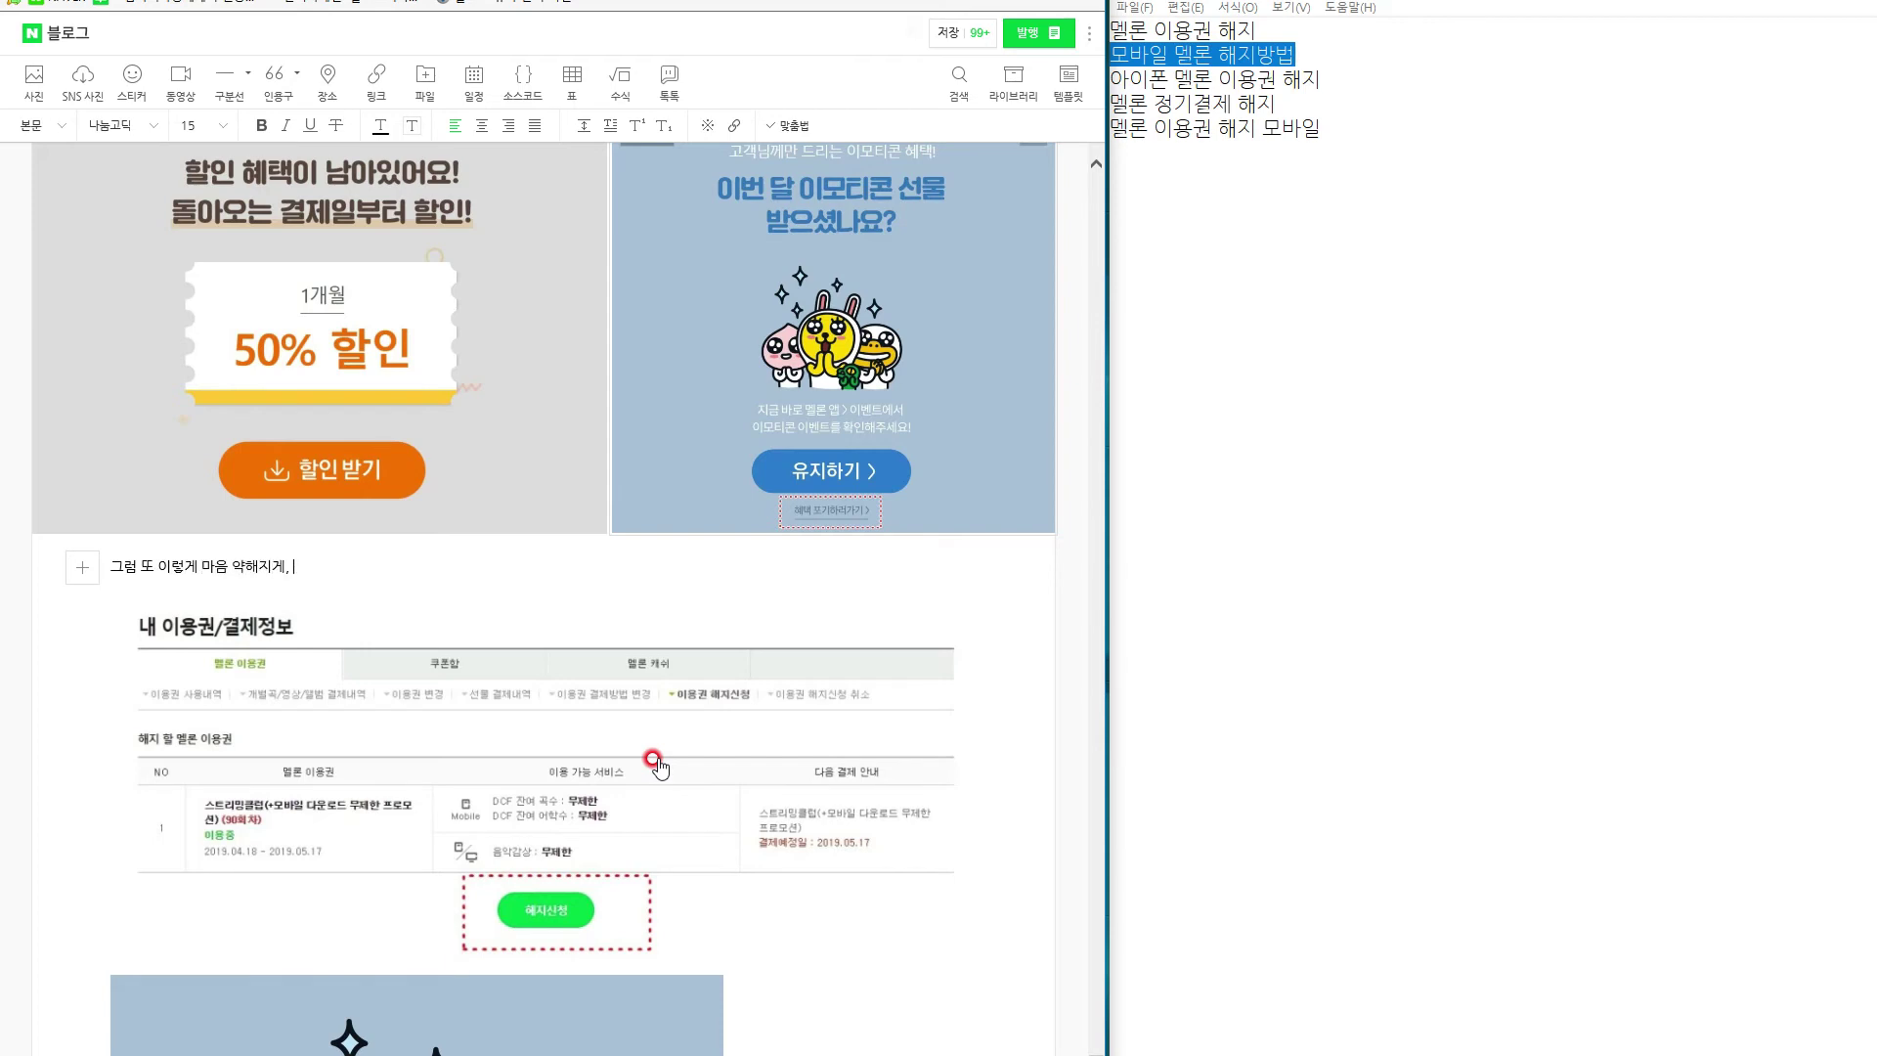
pyautogui.write('우리가 잘할 끼')
pyautogui.write('께 하면서 ㅠ')
pyautogui.write('_ㅡ 하지 미말라고')
pyautogui.write(' 하지만, ')
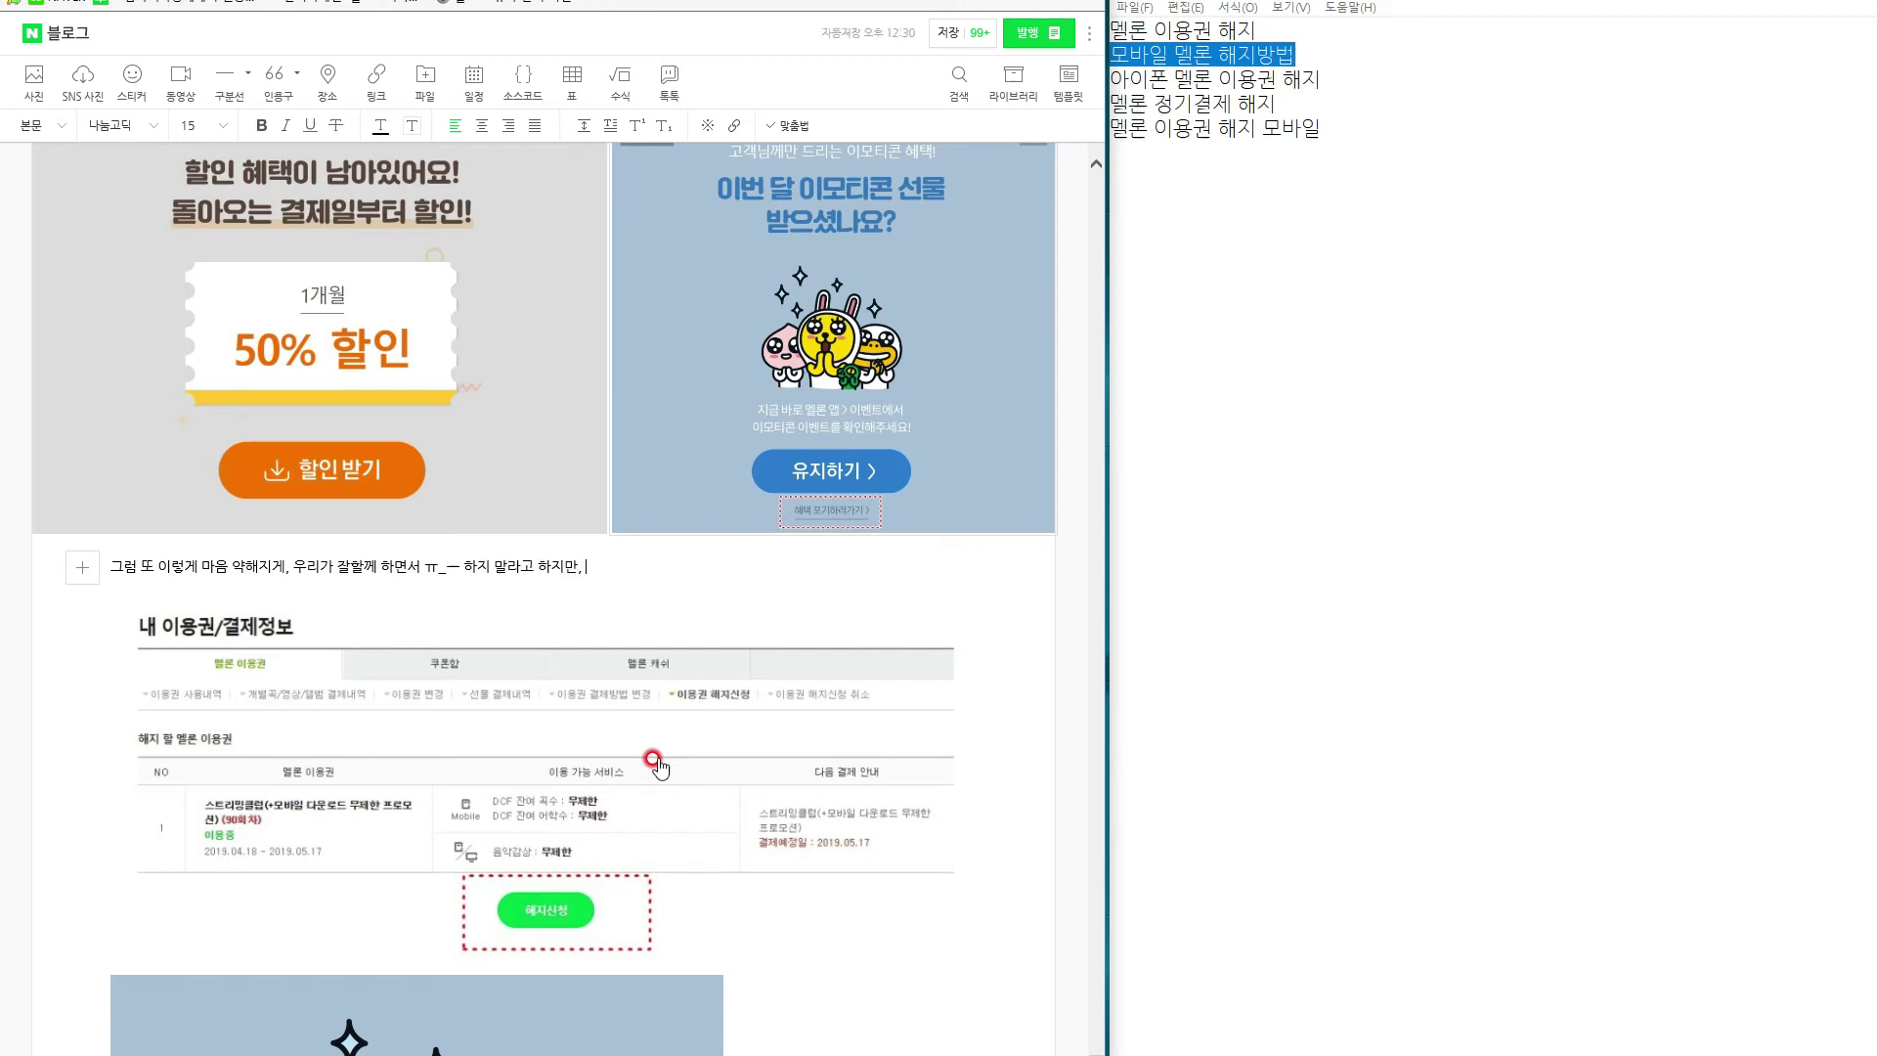
pyautogui.write('단호박 처럼 우리는 스크롤을')
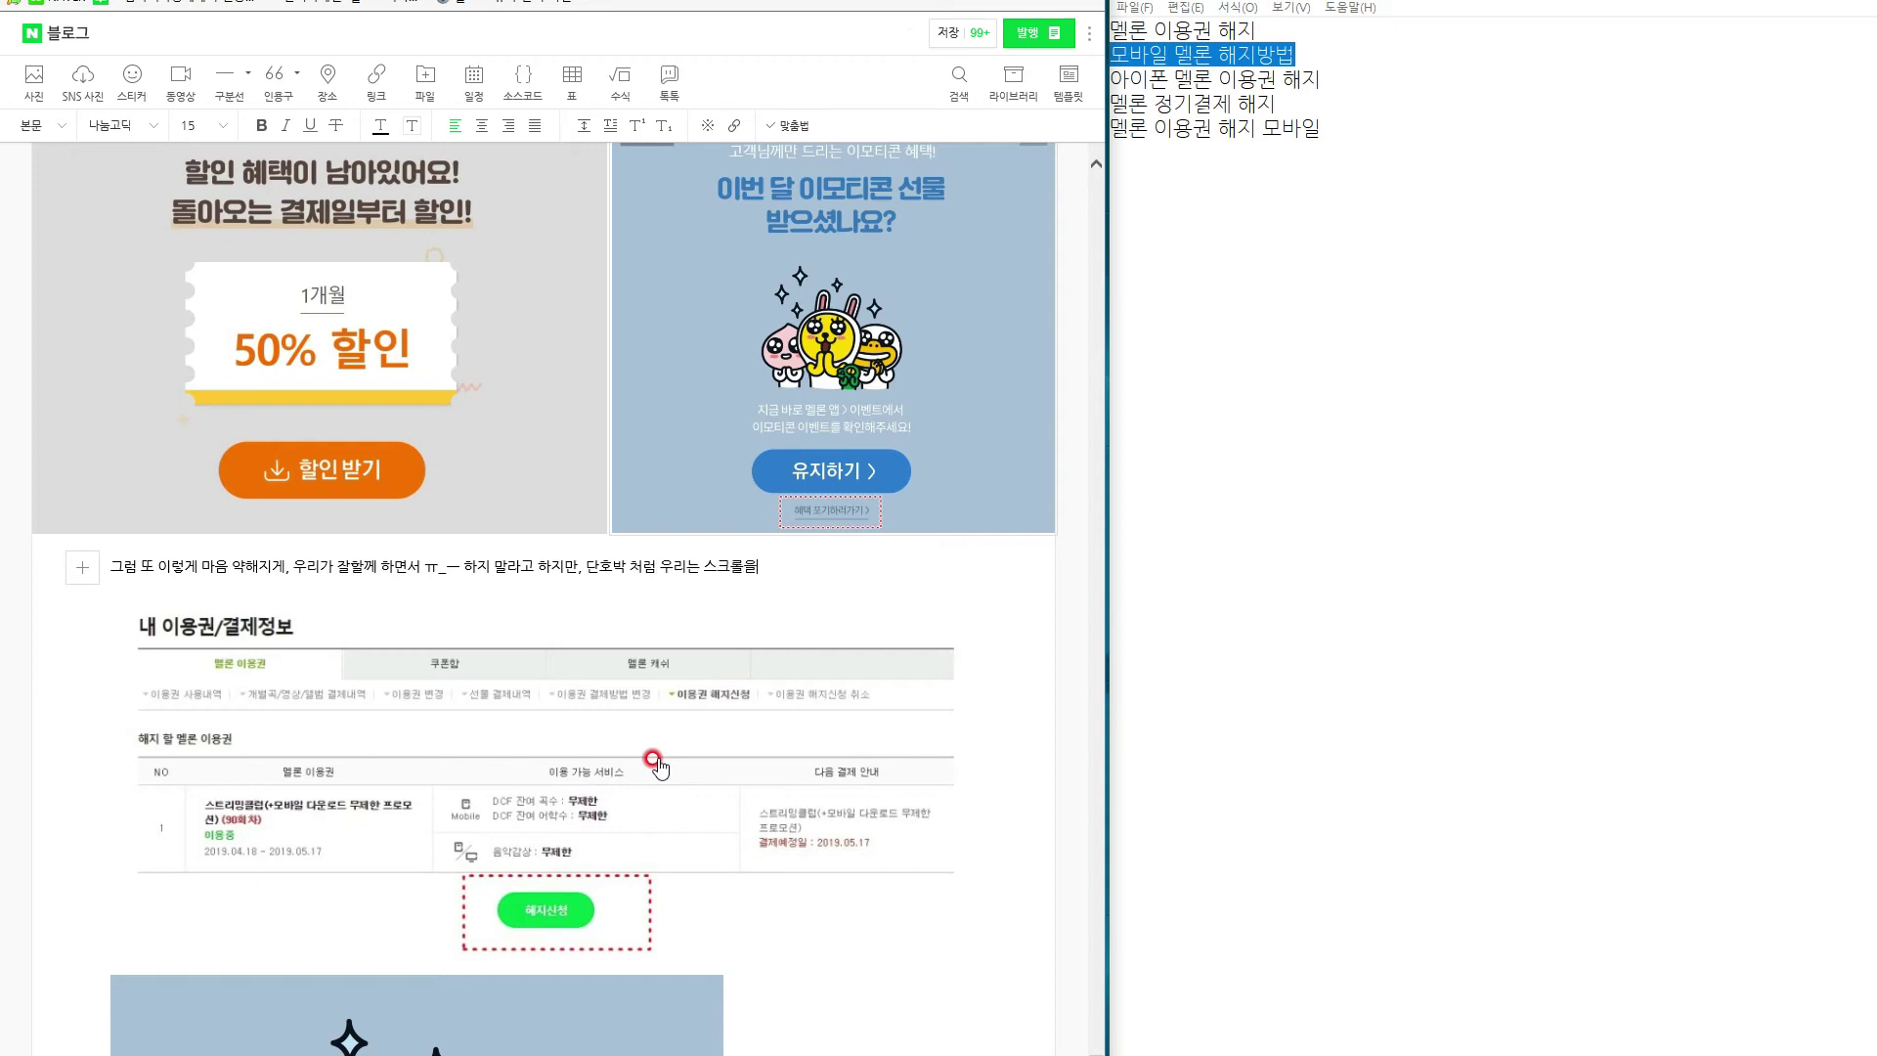
pyautogui.write(' 쭉 하단을 하게 되면, 여기서도 포기해')
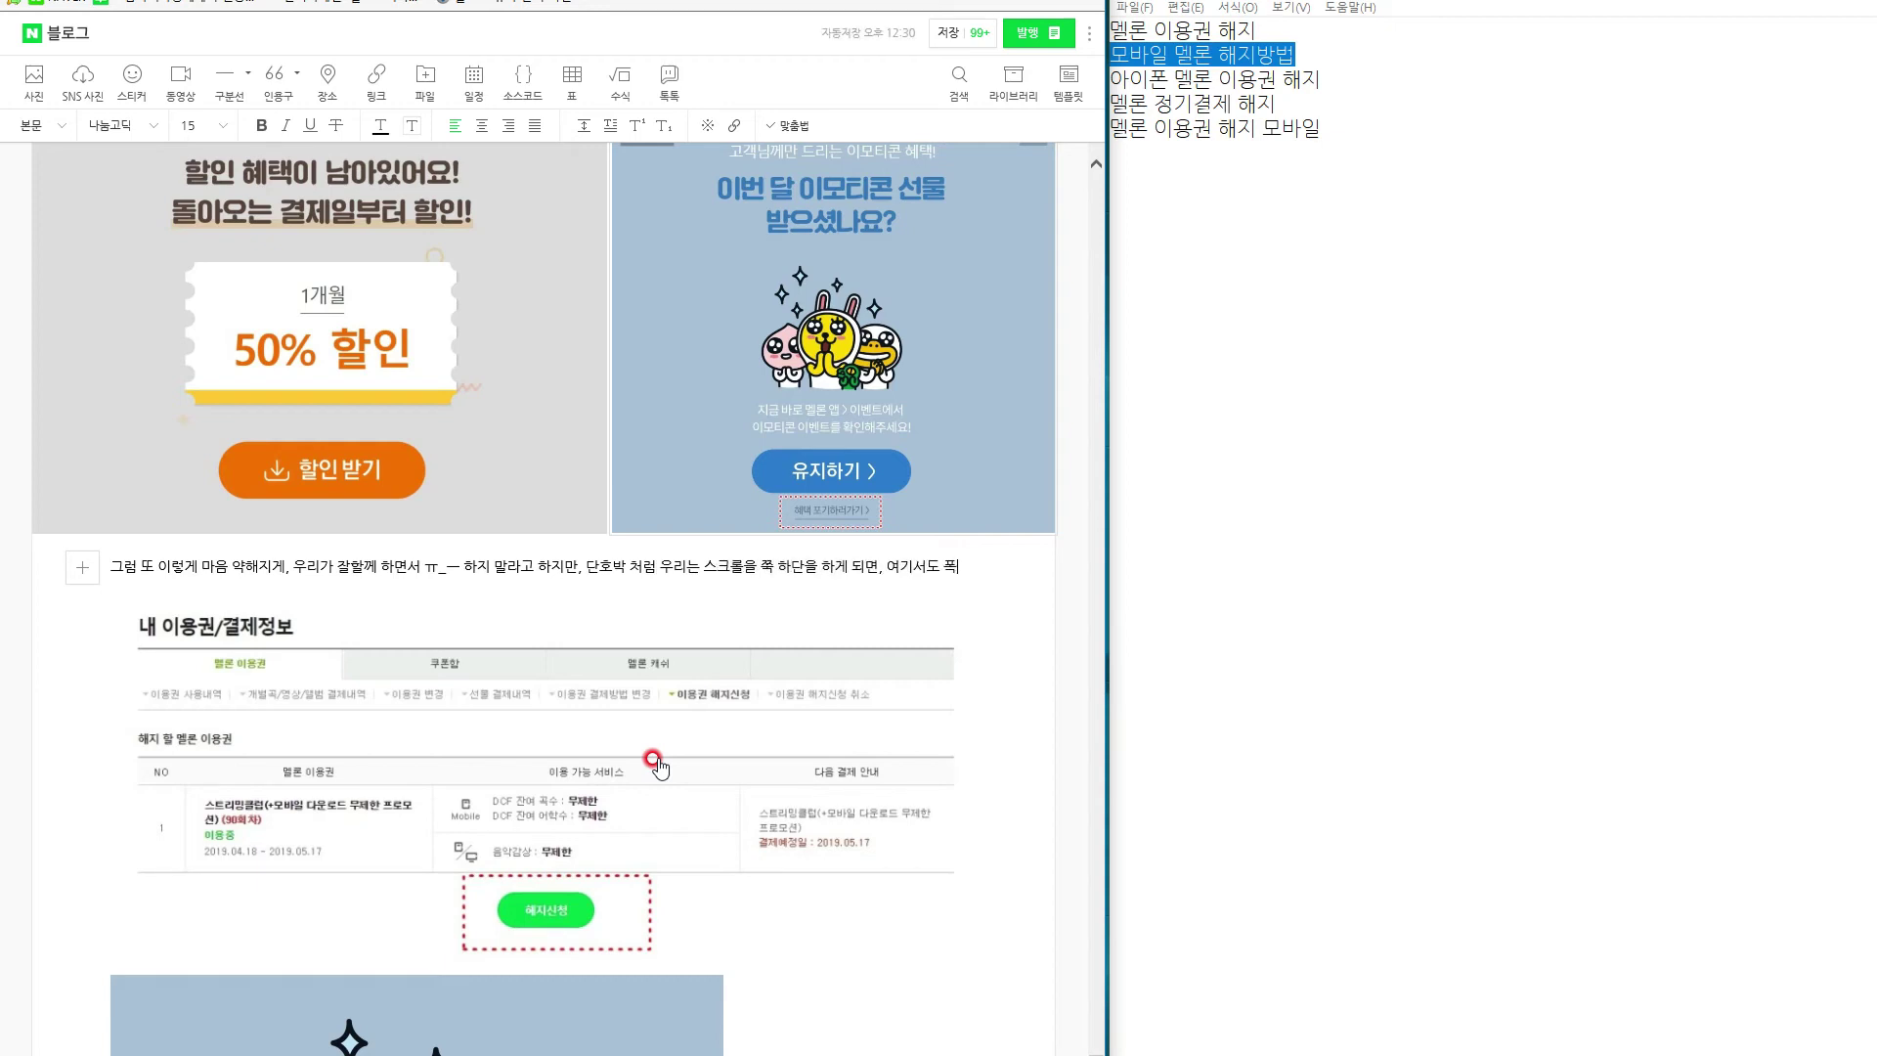
pyautogui.write('기 라면서')
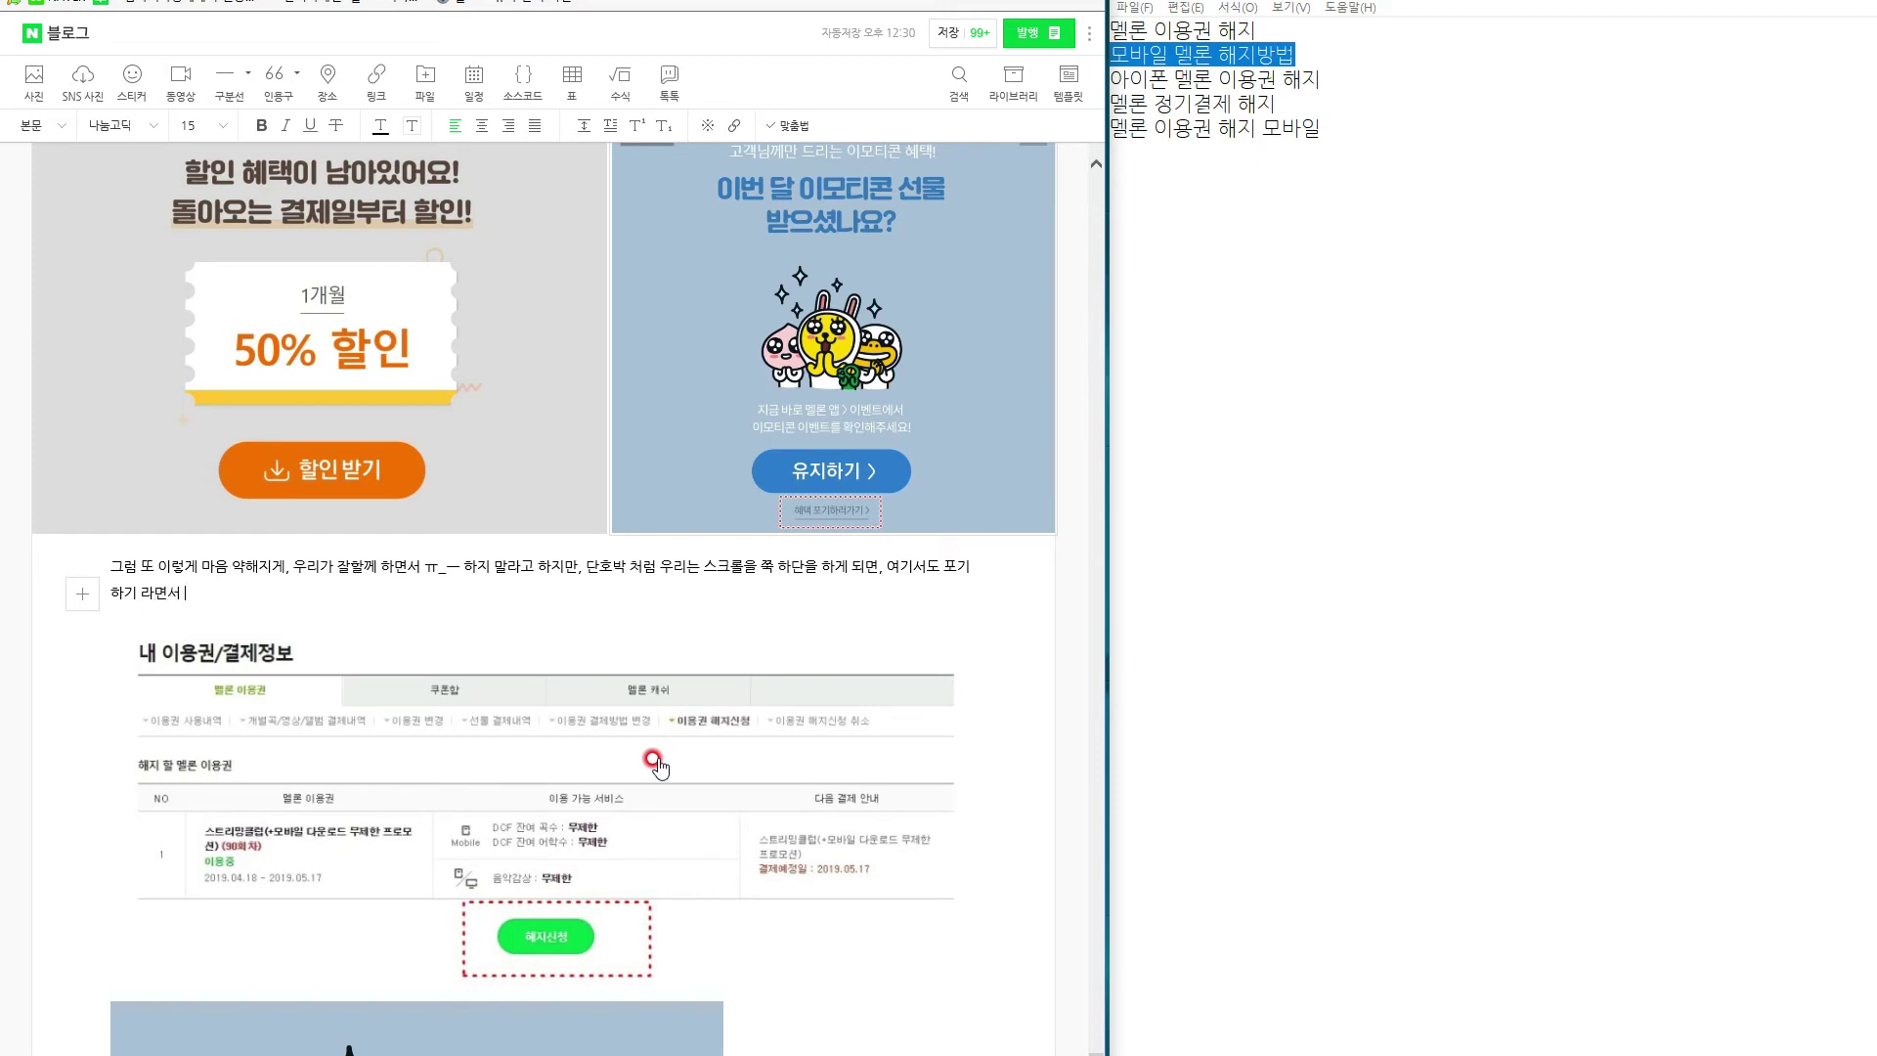
pyautogui.write(' 저렇게 클릭할 수 있니')
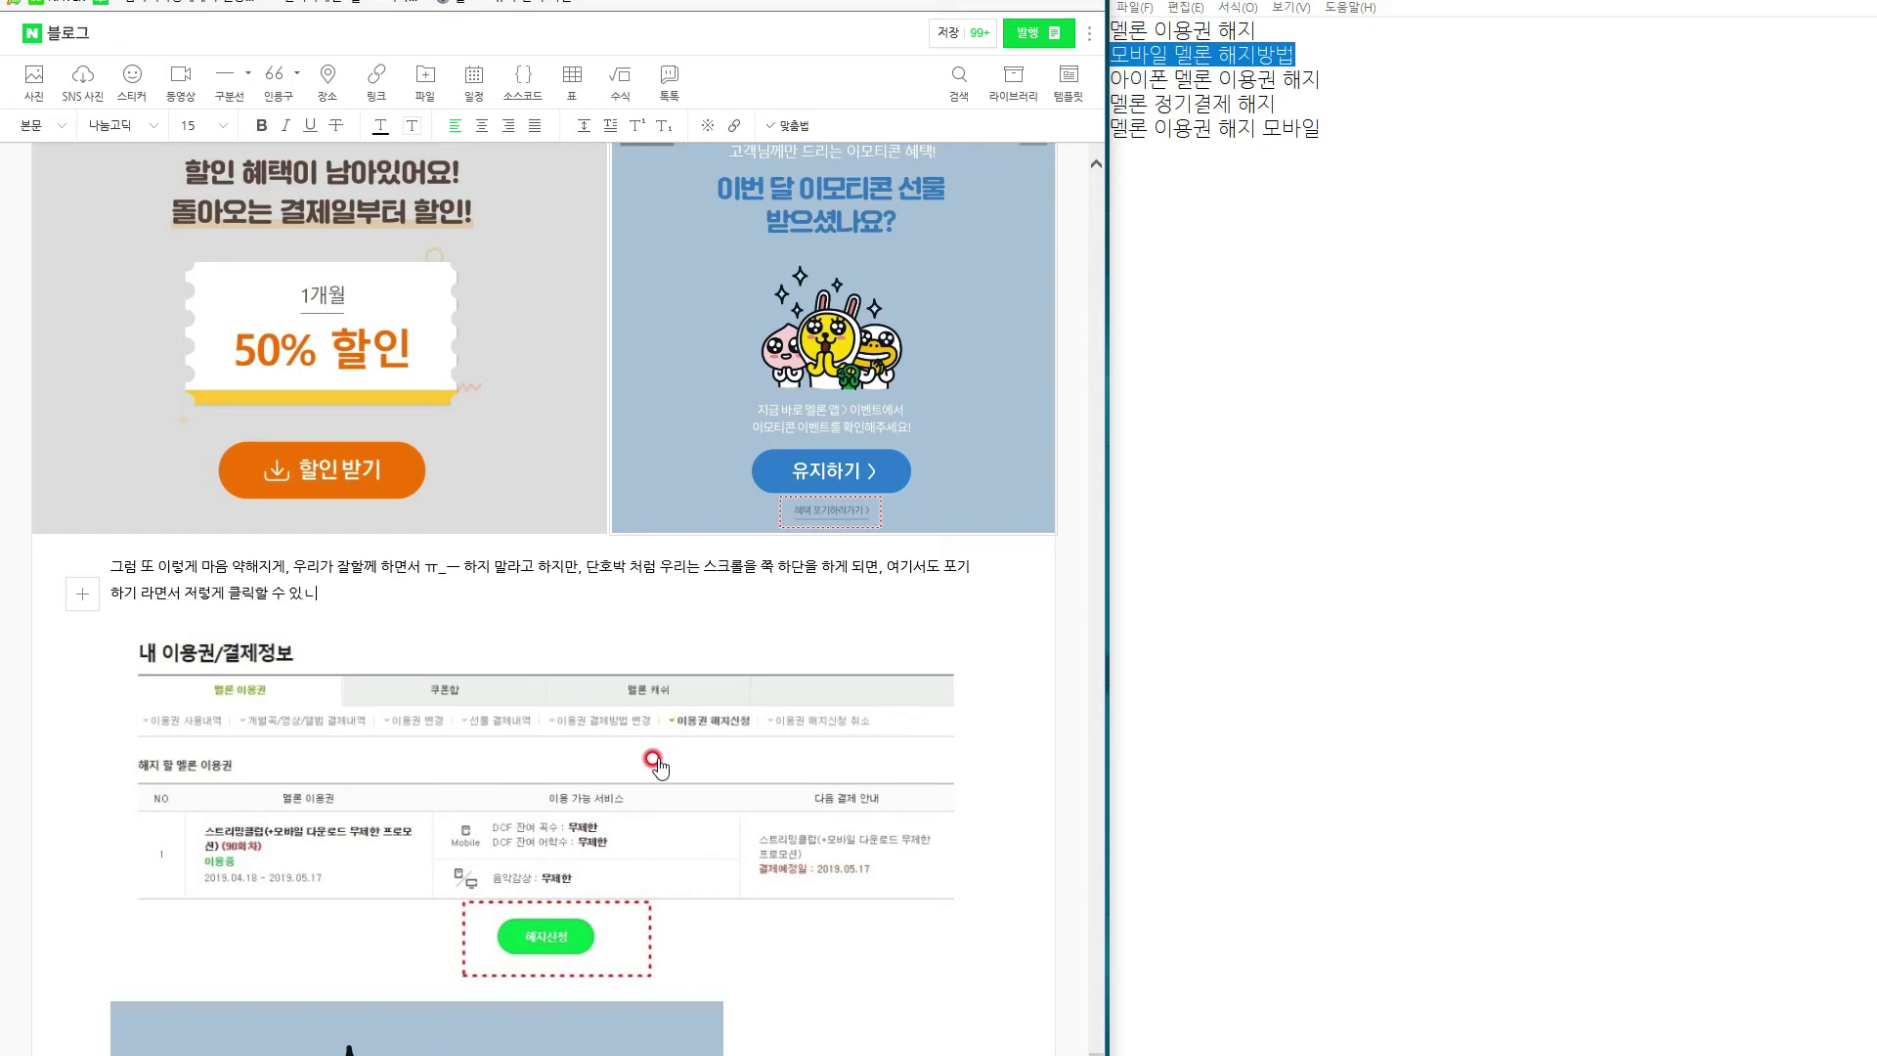
pyautogui.write(' 창이 있ㄲ는데 이를 클릭 해주세요.')
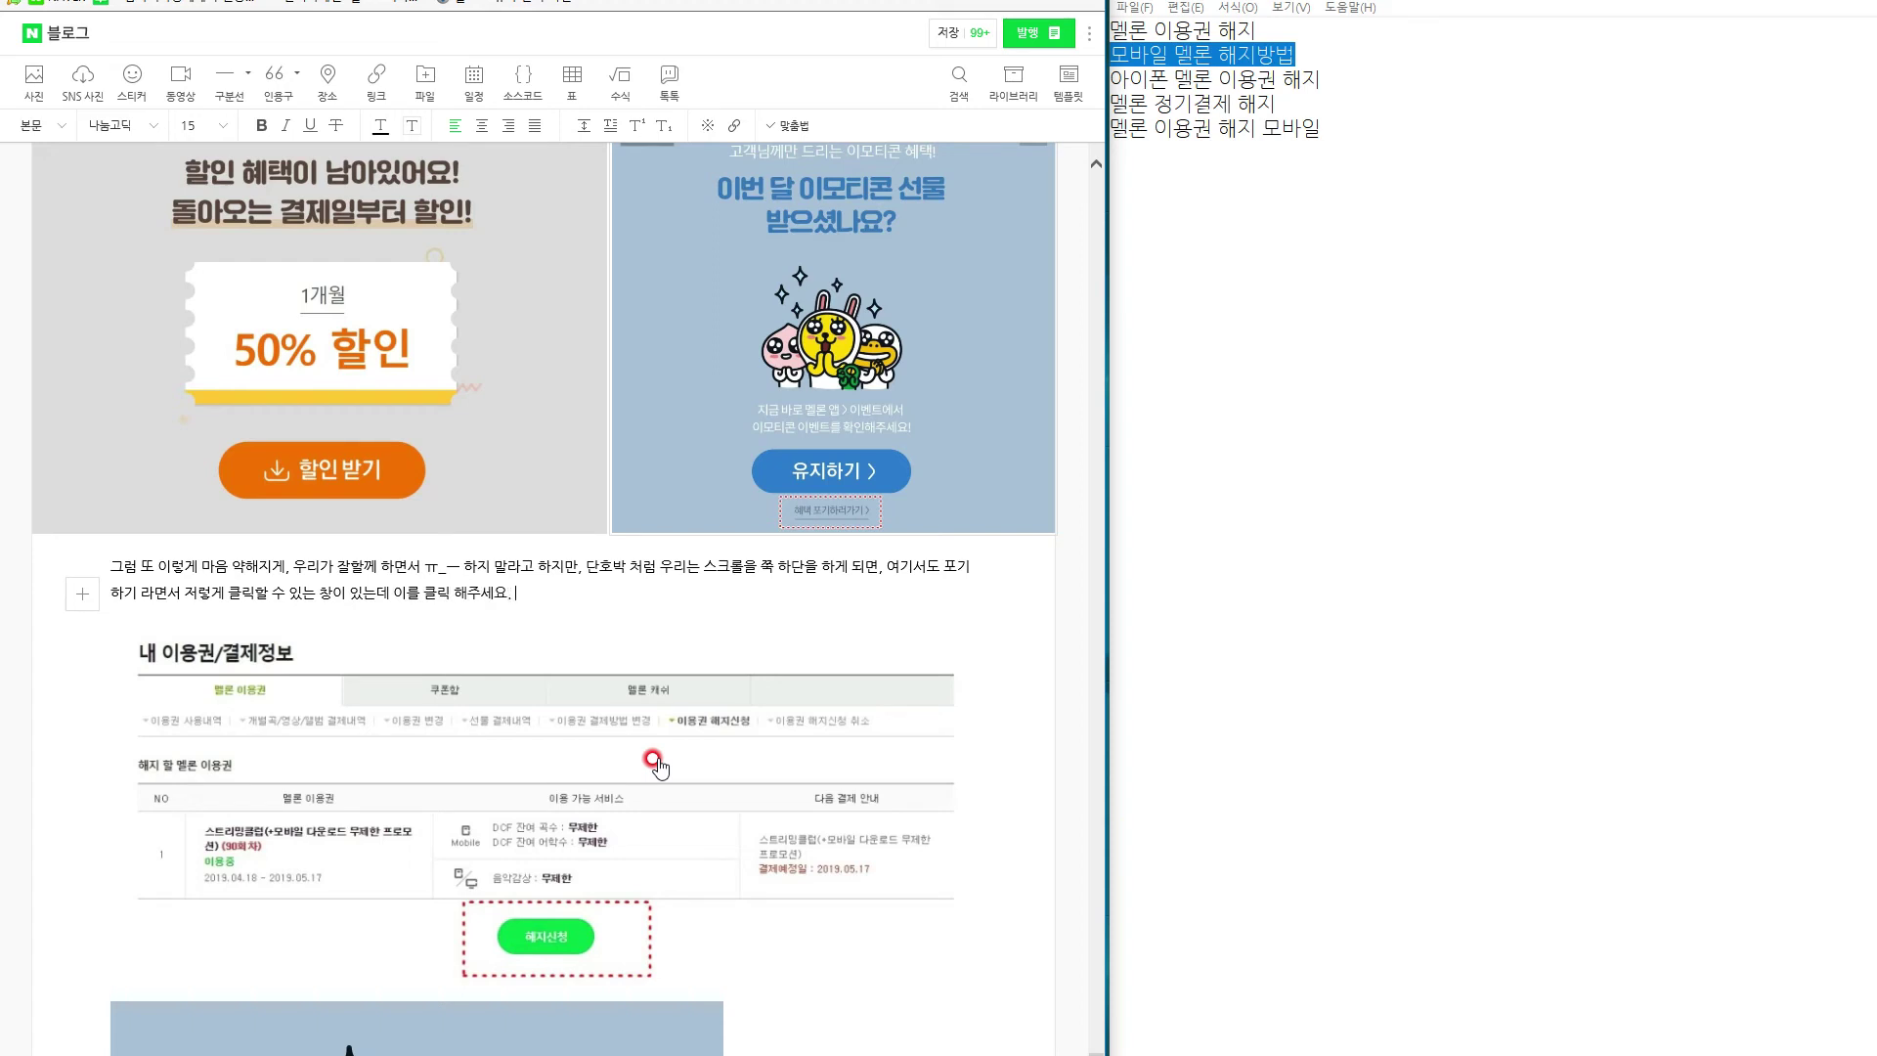
pyautogui.write(' ( 만약에 여기로 ㄴ')
pyautogui.write('넘어가지 않는다면')
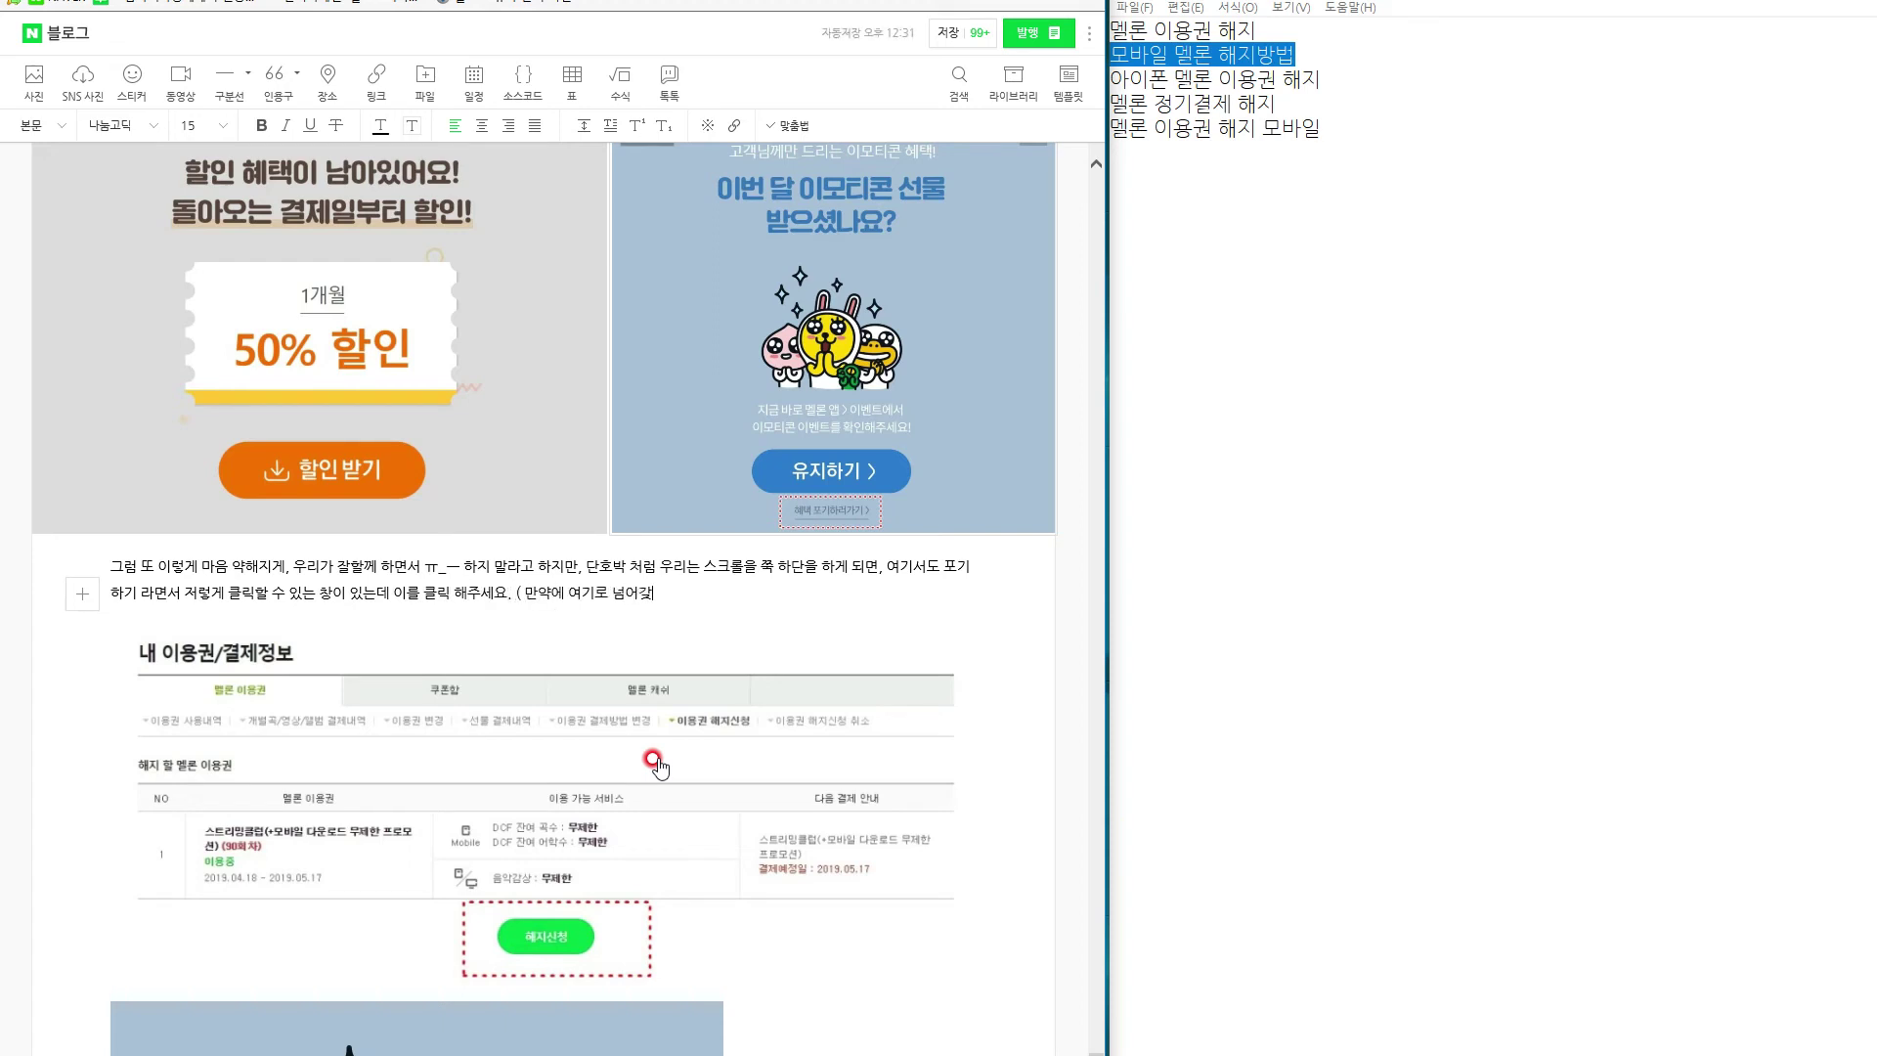
pyautogui.write(', 익')
pyautogui.press('BackSpace')
pyautogui.press('BackSpace')
pyautogui.press('BackSpace')
pyautogui.write('브라우저에서 팝업 ㅊ')
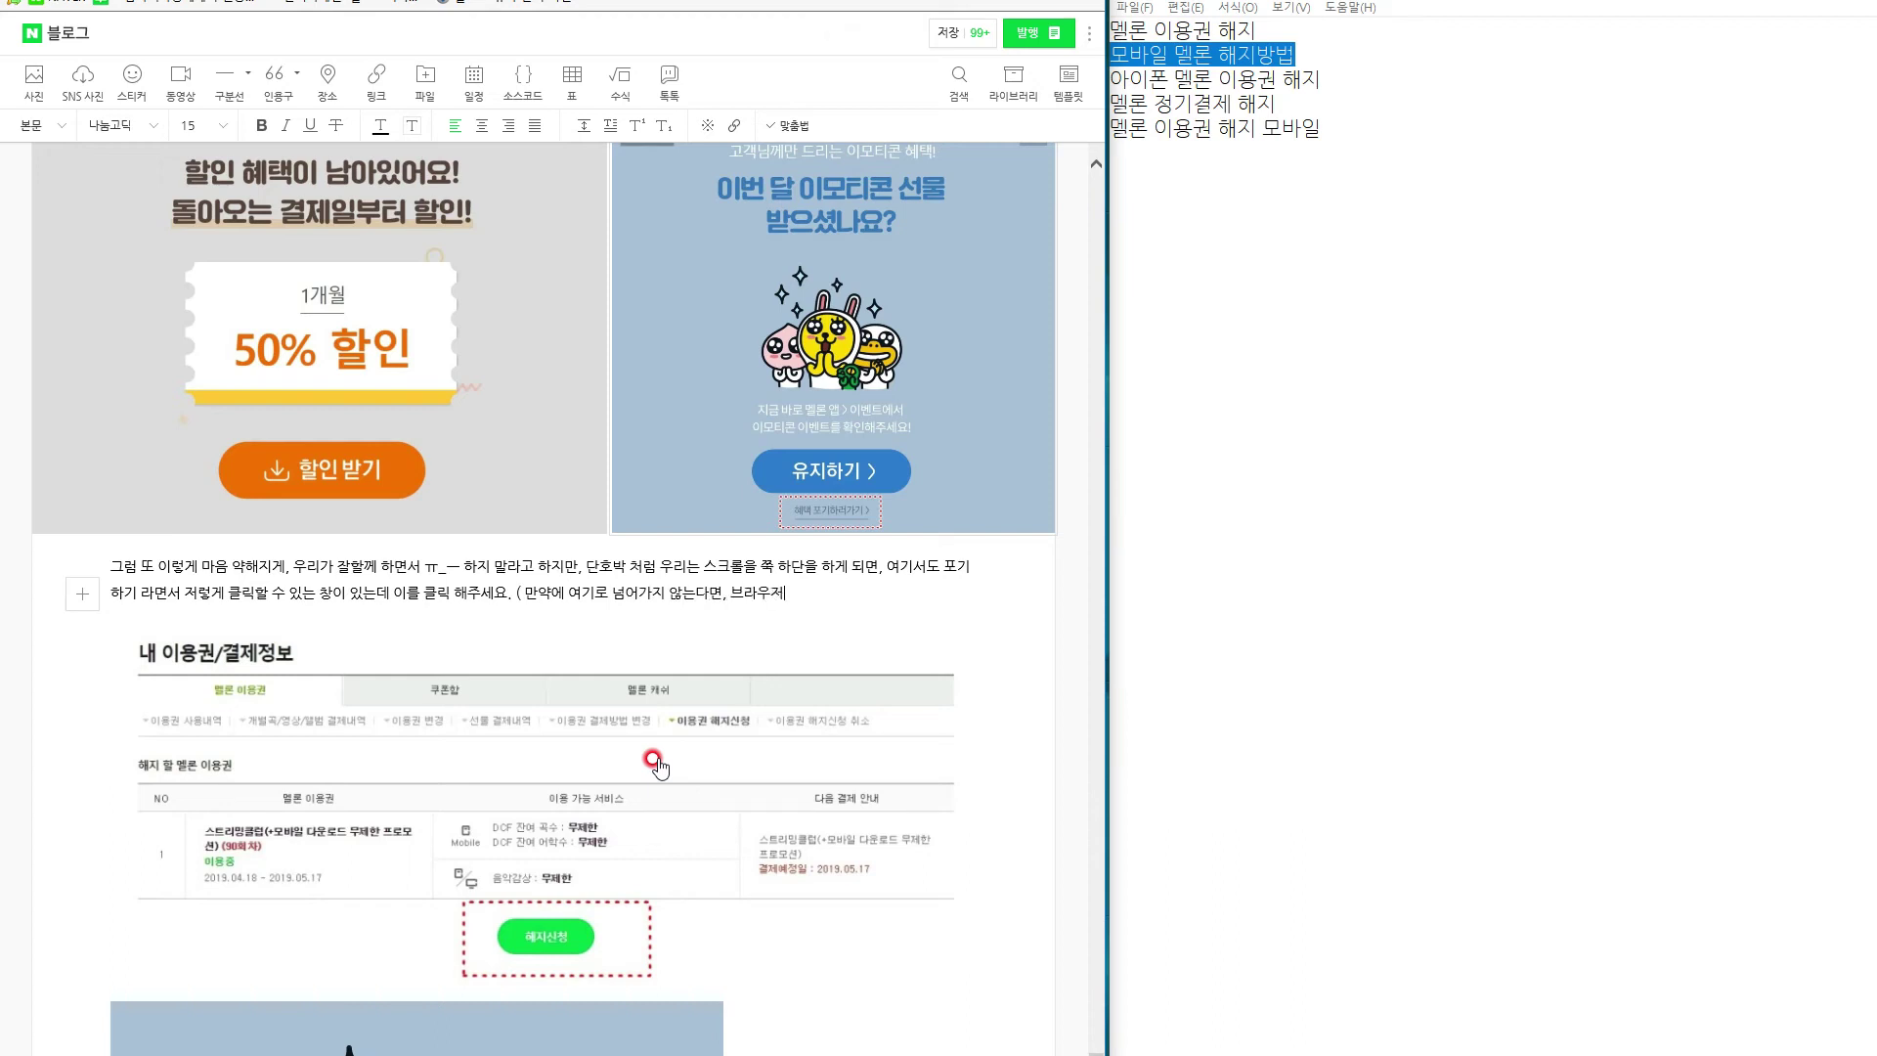
pyautogui.write('단')
pyautogui.write('을 한거 일수도 있습니대')
pyautogui.write('. 팝ㅇ법')
pyautogui.press('BackSpace')
pyautogui.press('BackSpace')
pyautogui.write('업으로 창이 띄')
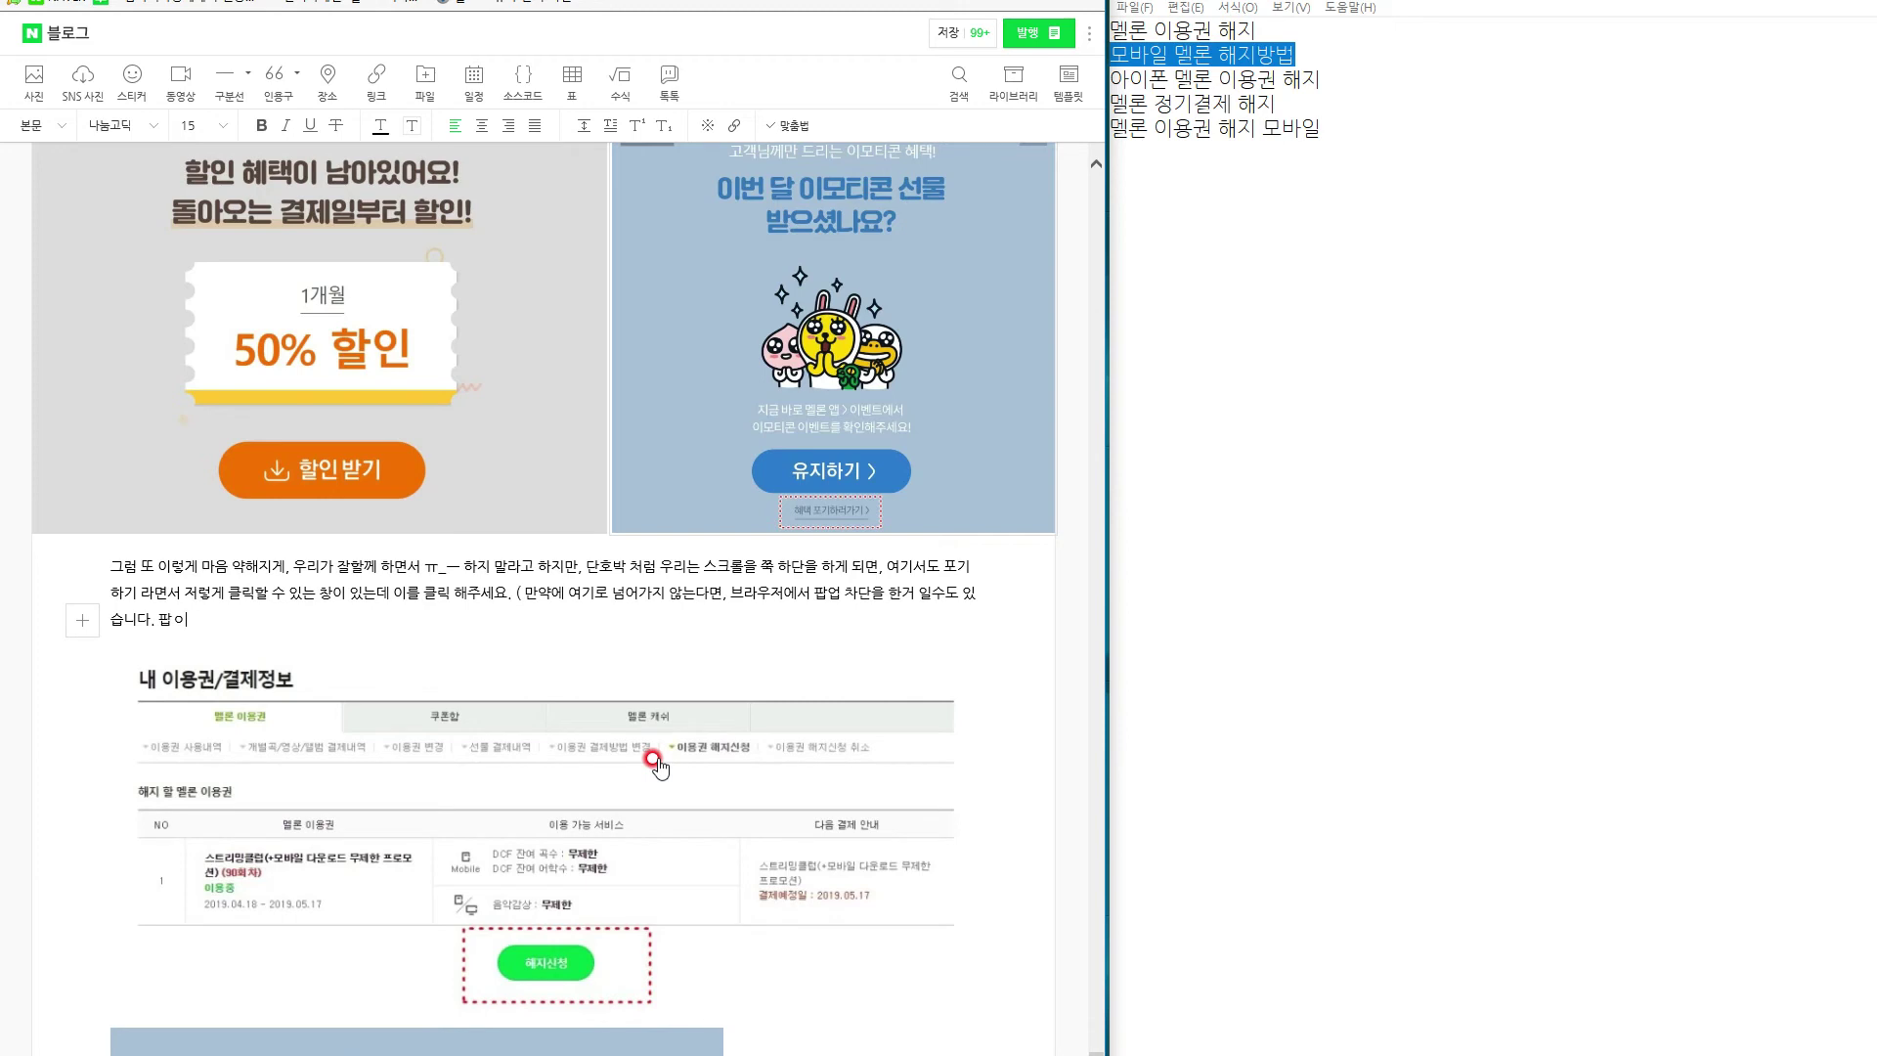
pyautogui.press('BackSpace')
pyautogui.write('뜹니다. 꼭 참고해 주세요 )')
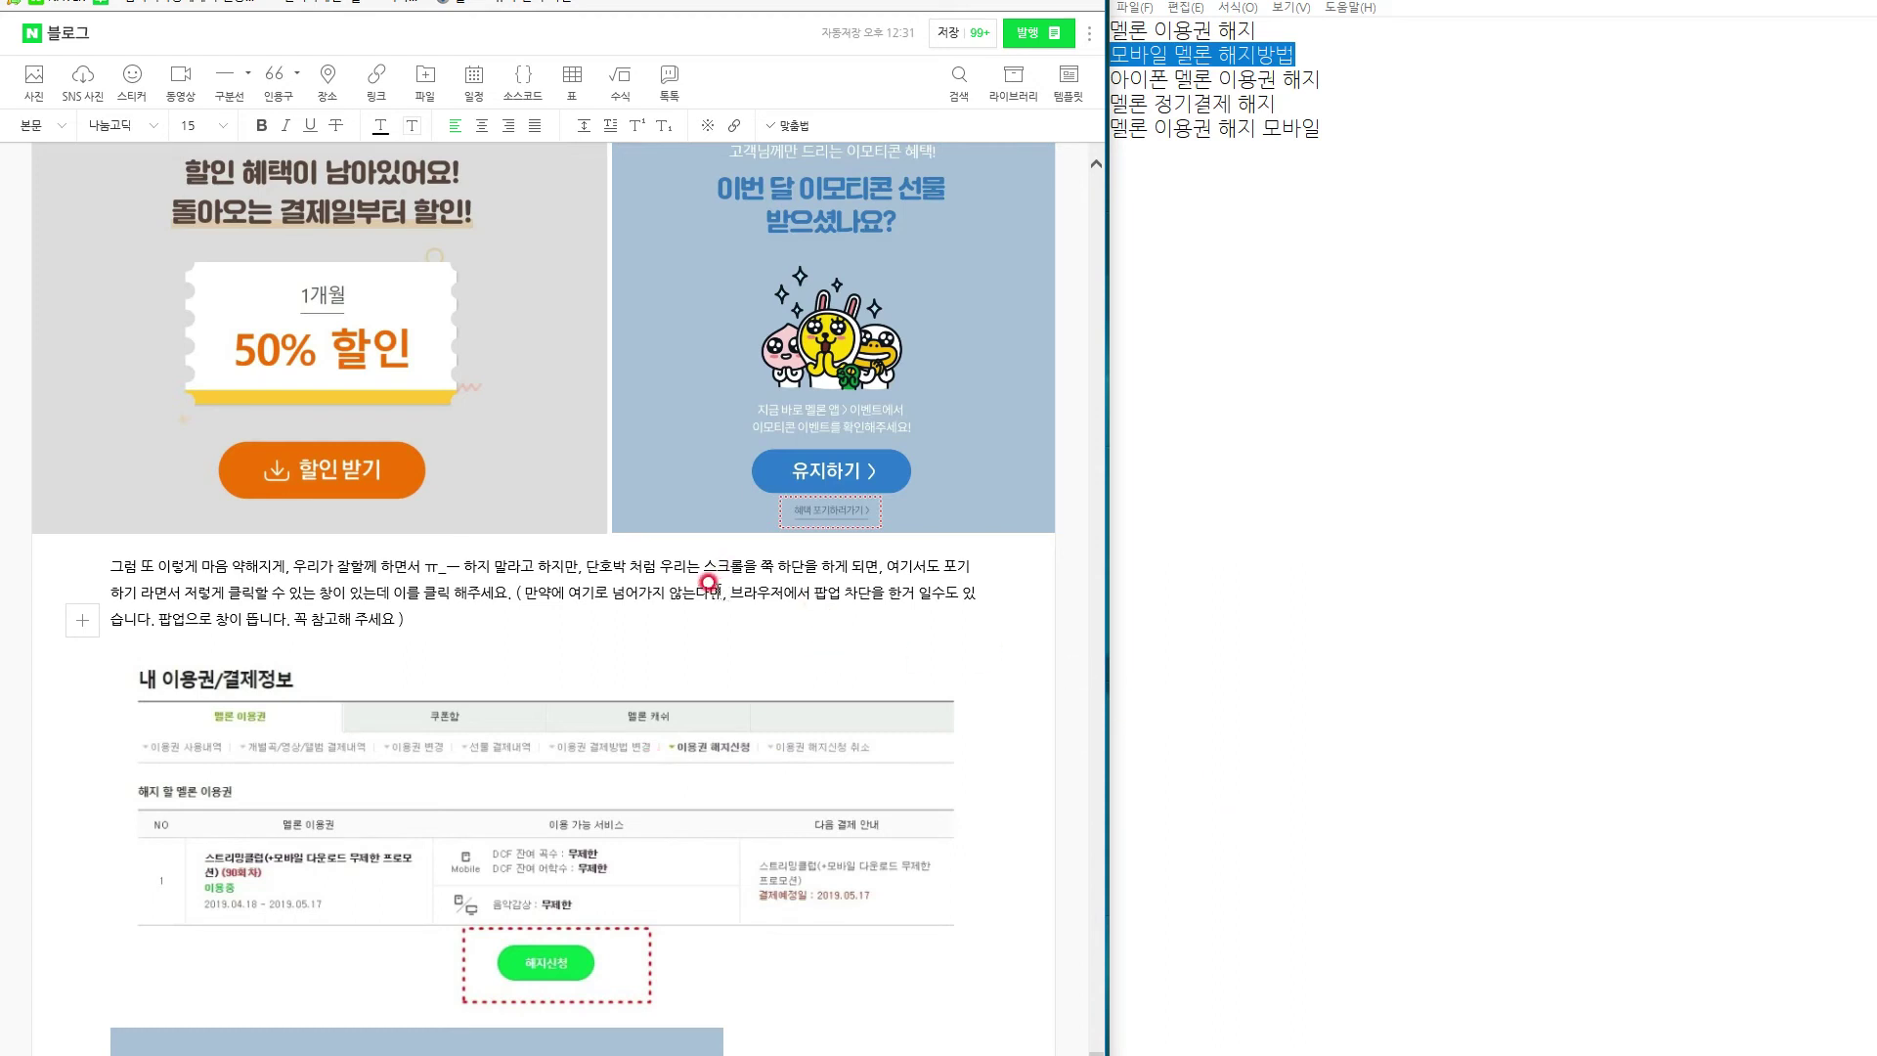
# Make the bracketed pop-up warning sentence bold and red.
pyautogui.moveTo(518, 590); pyautogui.dragTo(396, 626)
pyautogui.click(261, 125)
pyautogui.click(380, 125)
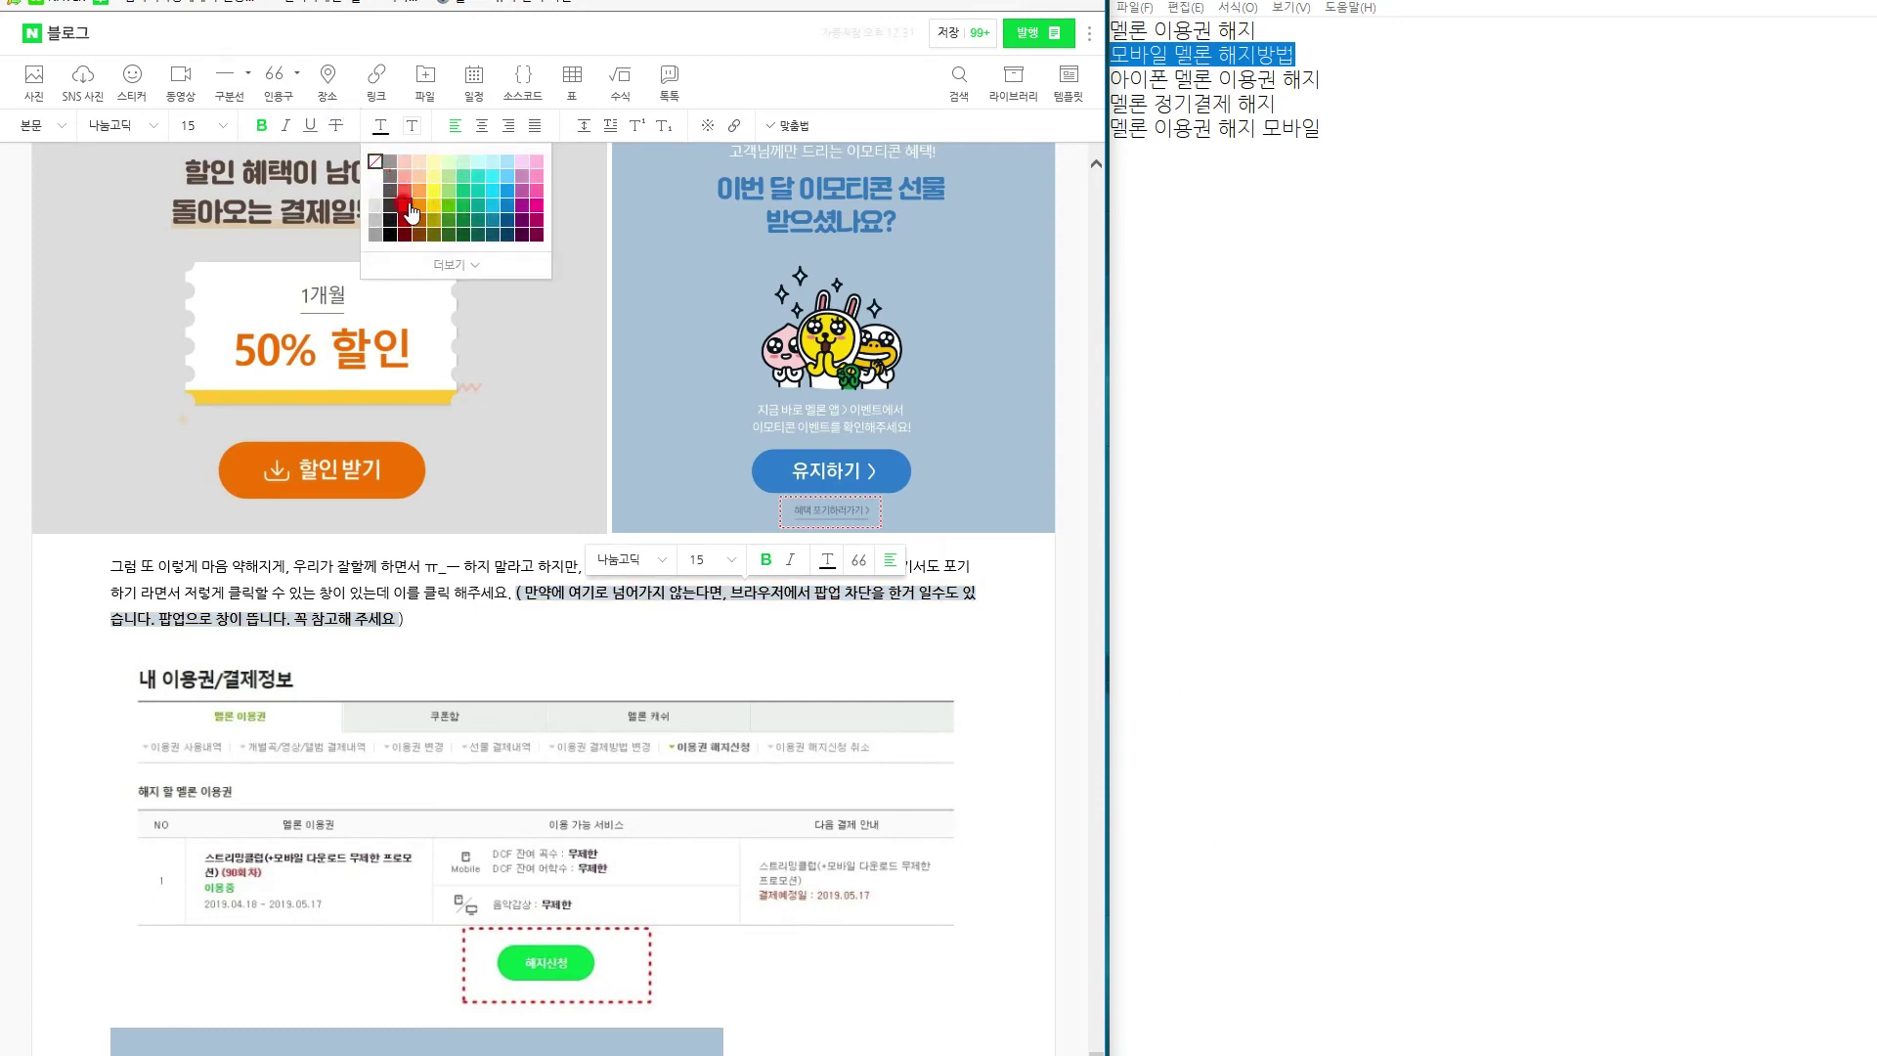
pyautogui.click(404, 208)
# Continue the paragraph with '그래서 체크 해주시면 하단의로 넘어가게 됩니다'.
pyautogui.click(594, 681)
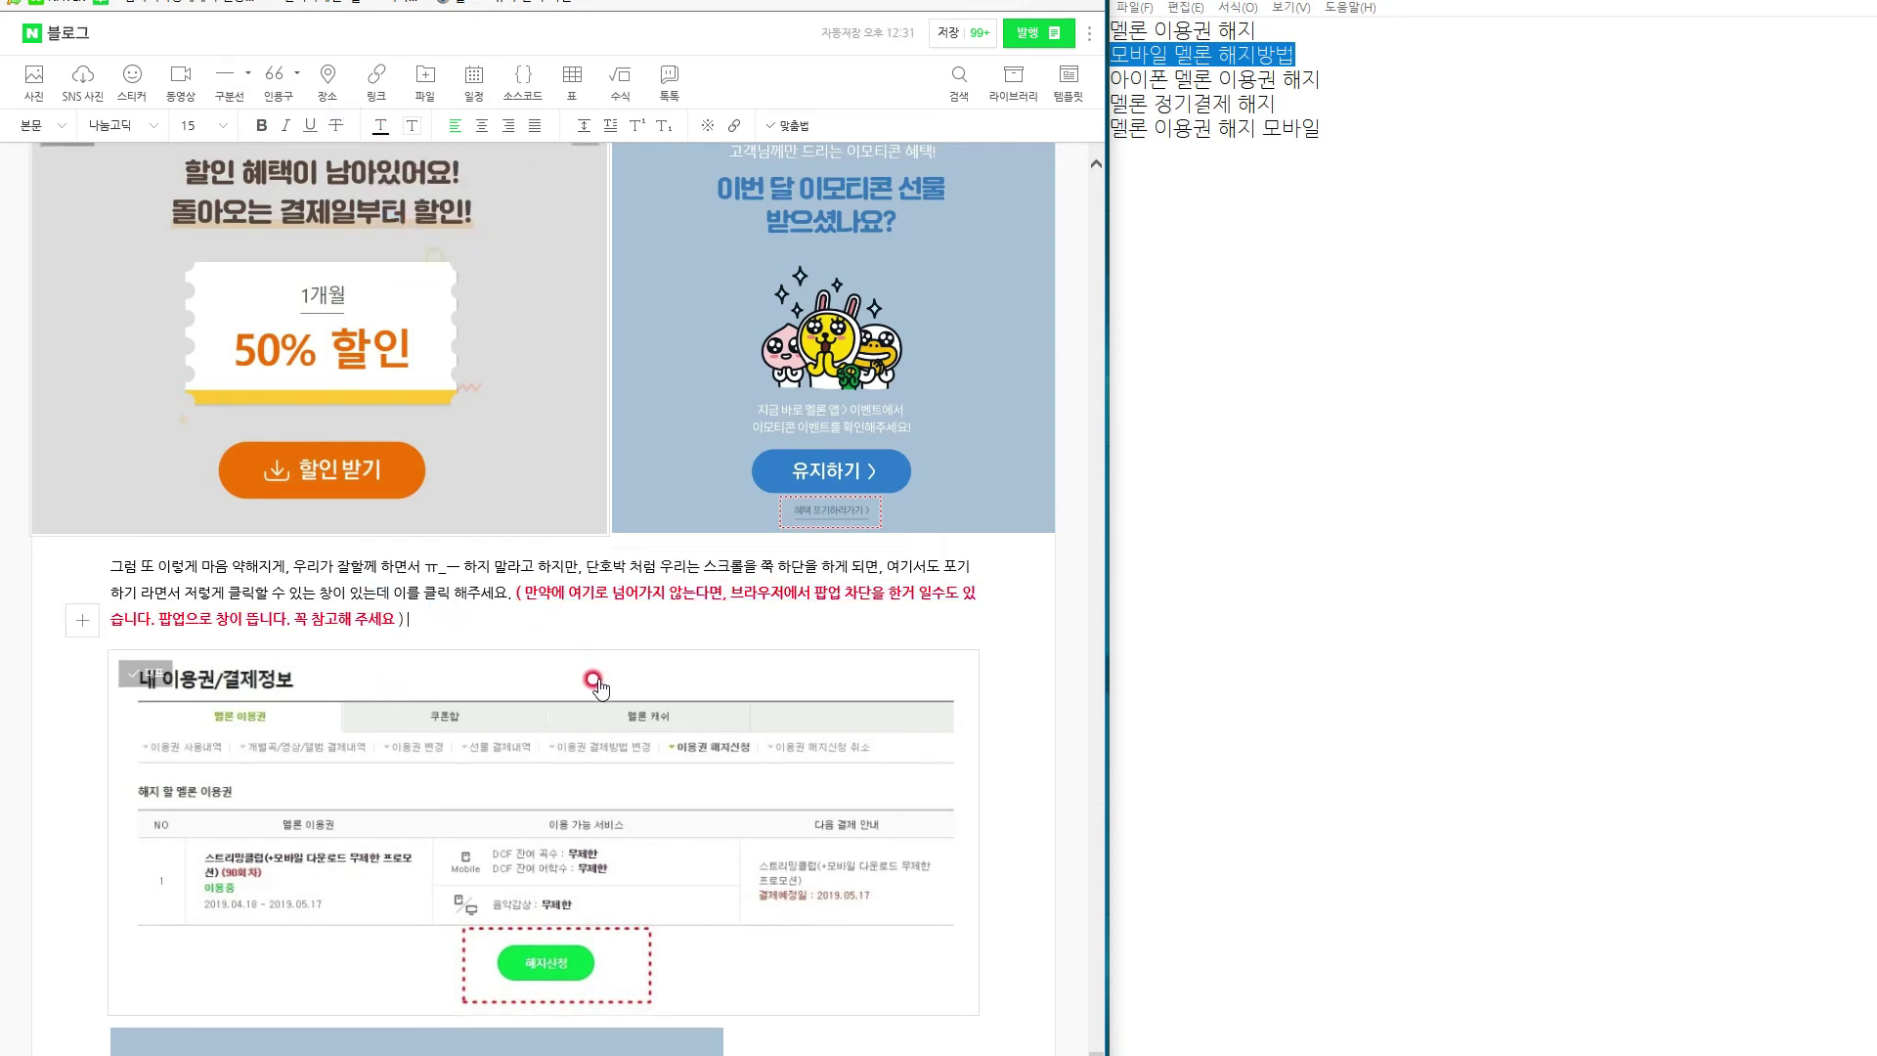
pyautogui.write('그래서 체크 해주시면 하단의')
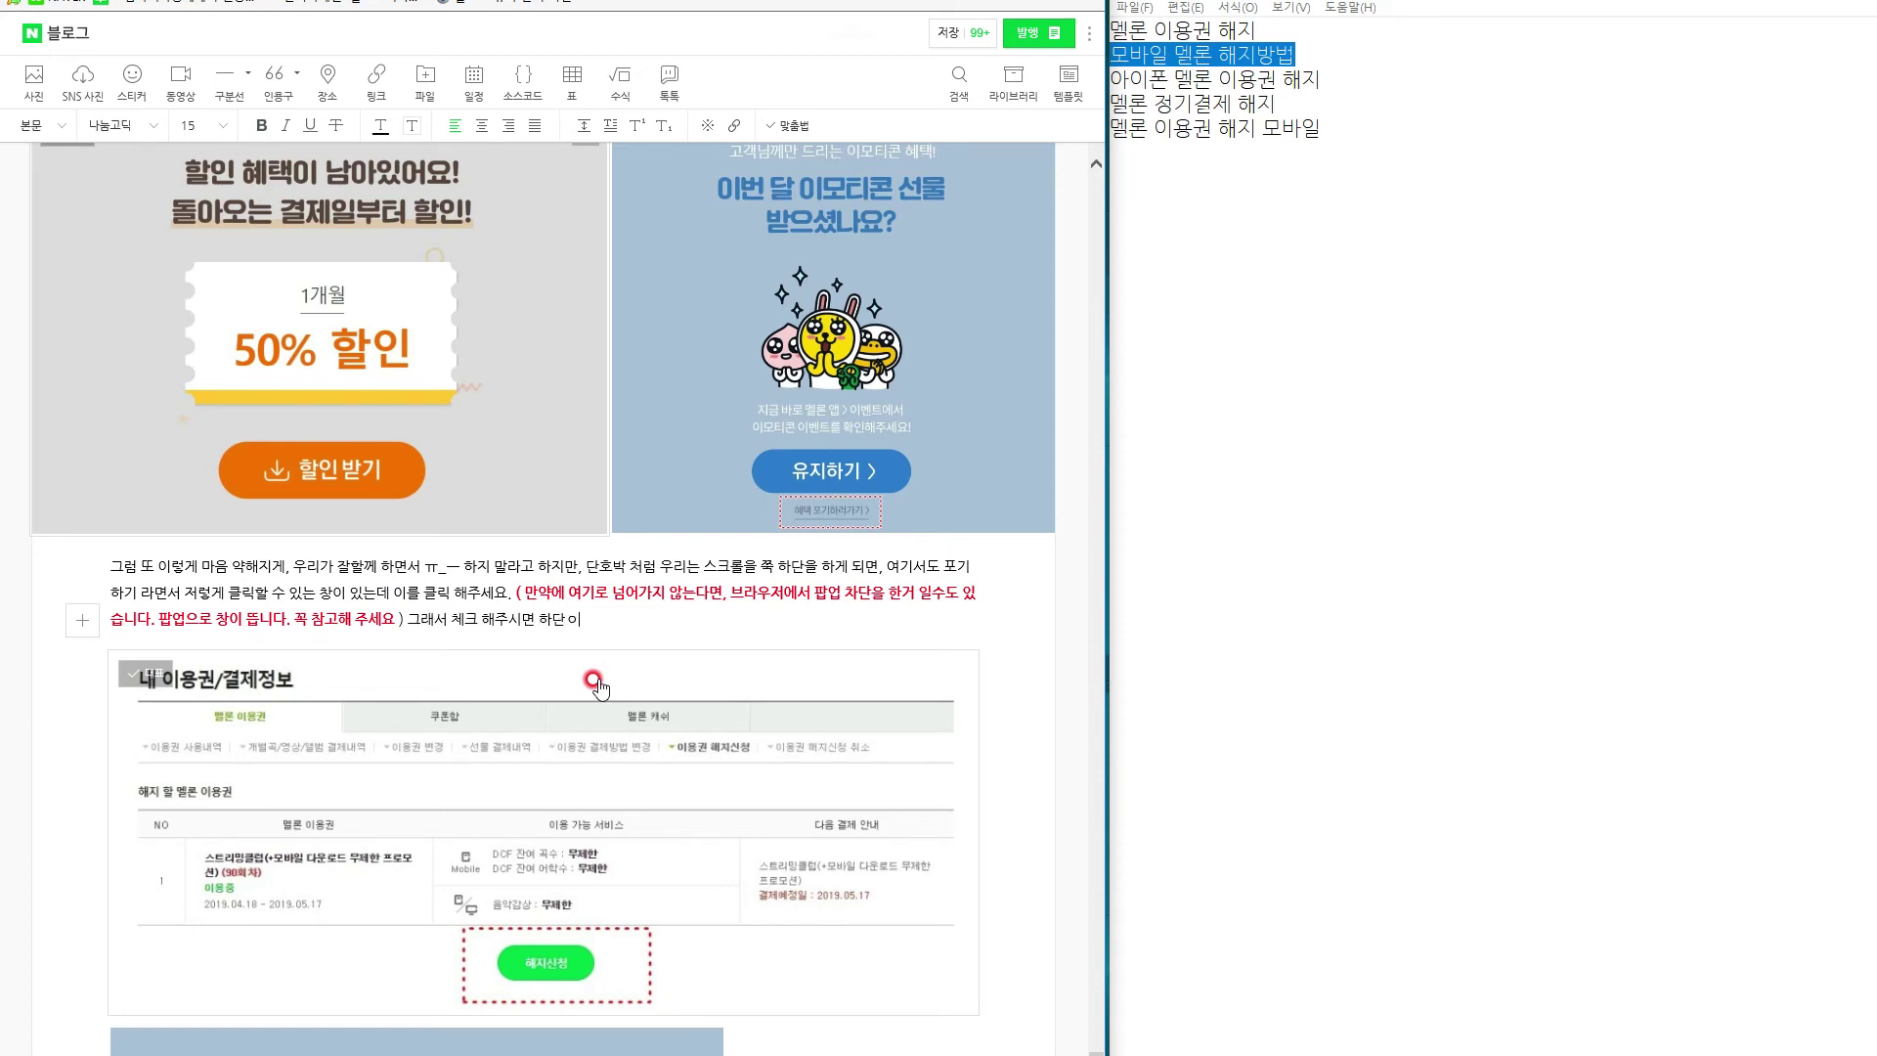
pyautogui.write('로 넘어가게 됩니다.')
pyautogui.scroll(-6, 599, 689)
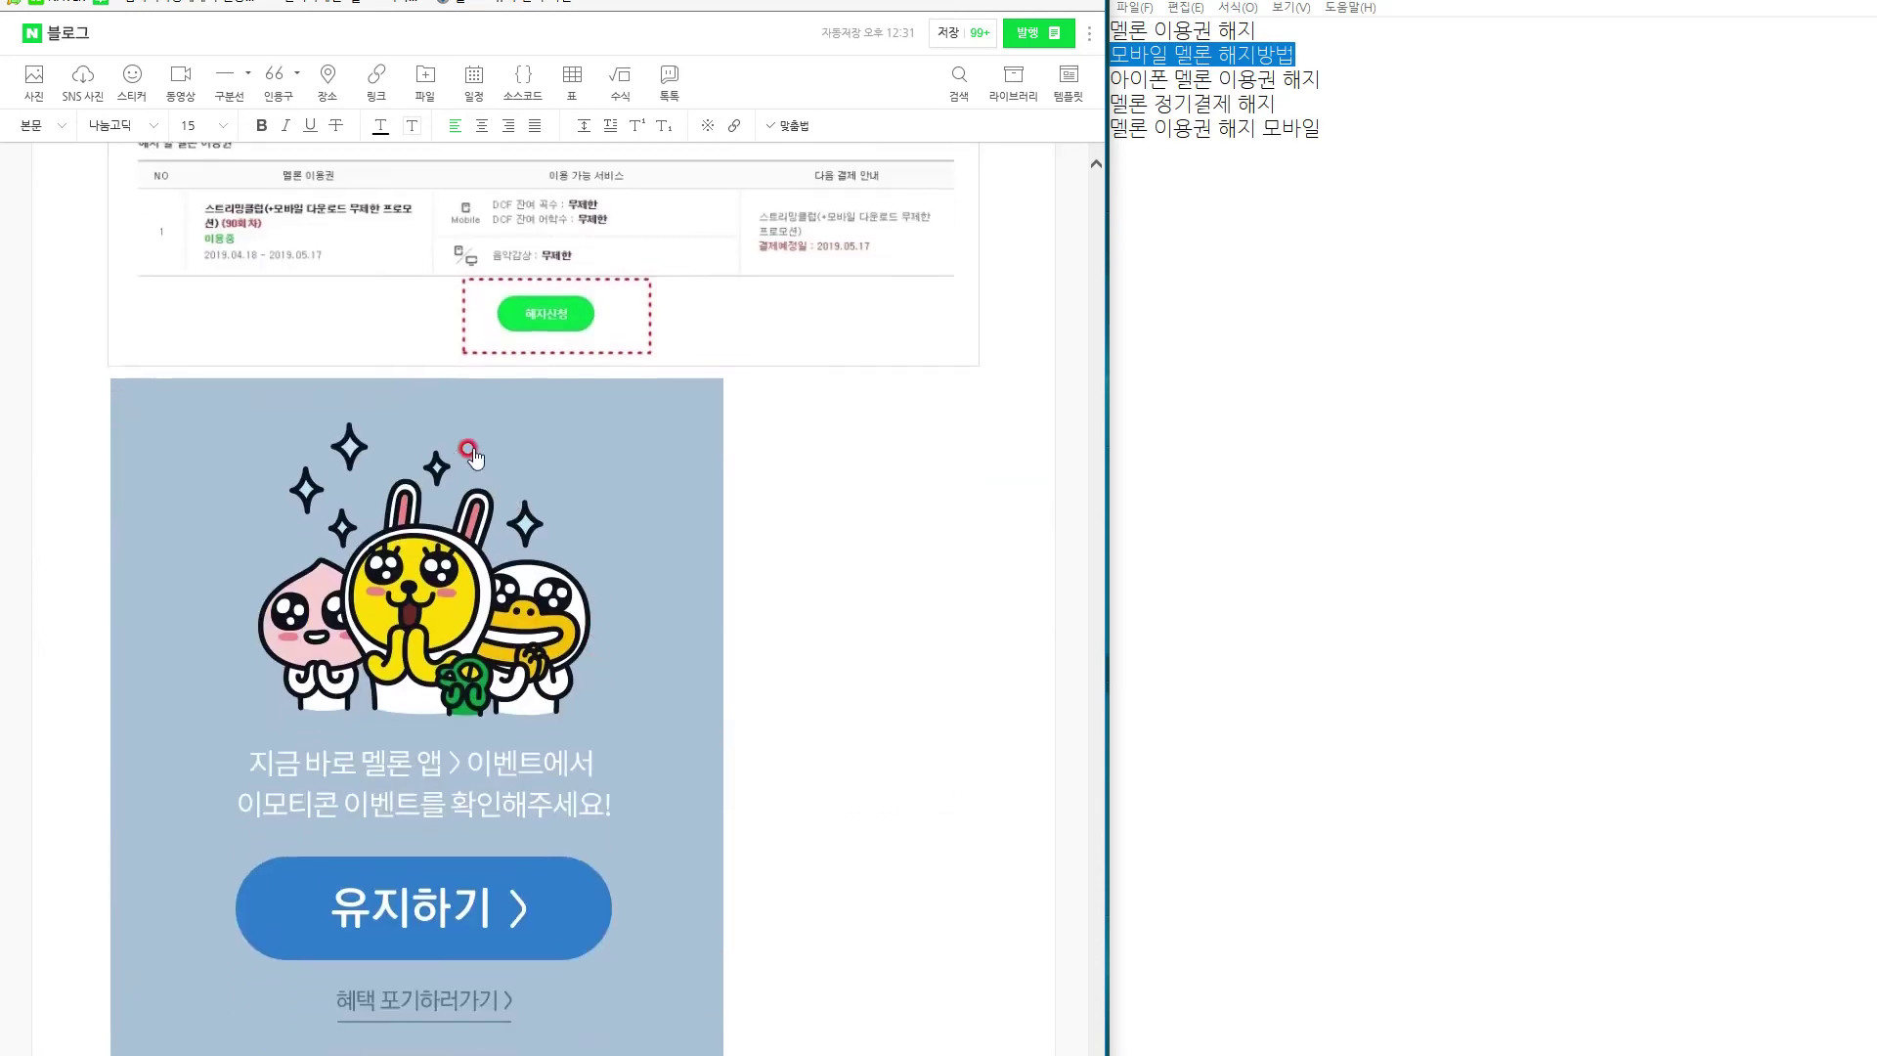
# Above the Kakao image, type '그리고 여기서 해지 신청을 눌러줘면 모두 마무리가 됩니다. 어떤가요?'.
pyautogui.click(220, 382)
pyautogui.scroll(2, 503, 587)
pyautogui.scroll(-4, 510, 590)
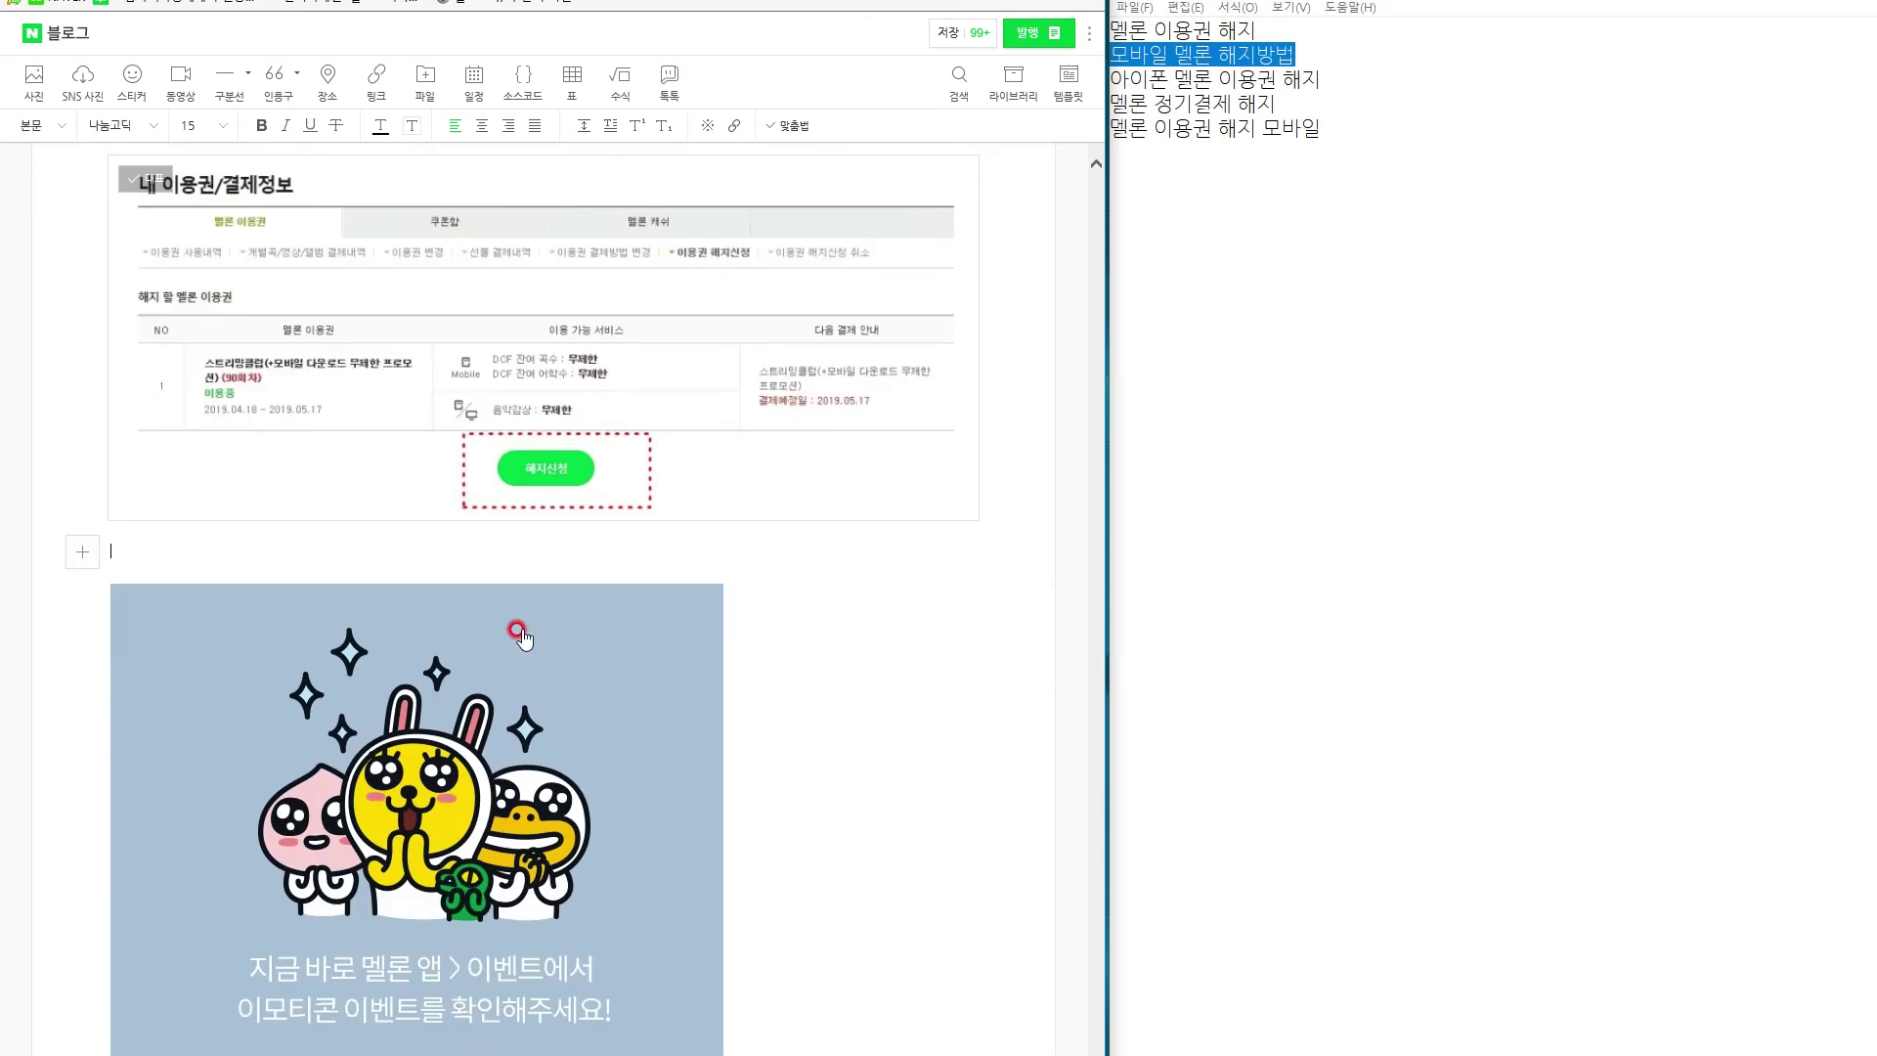
pyautogui.write('그리고 여기서')
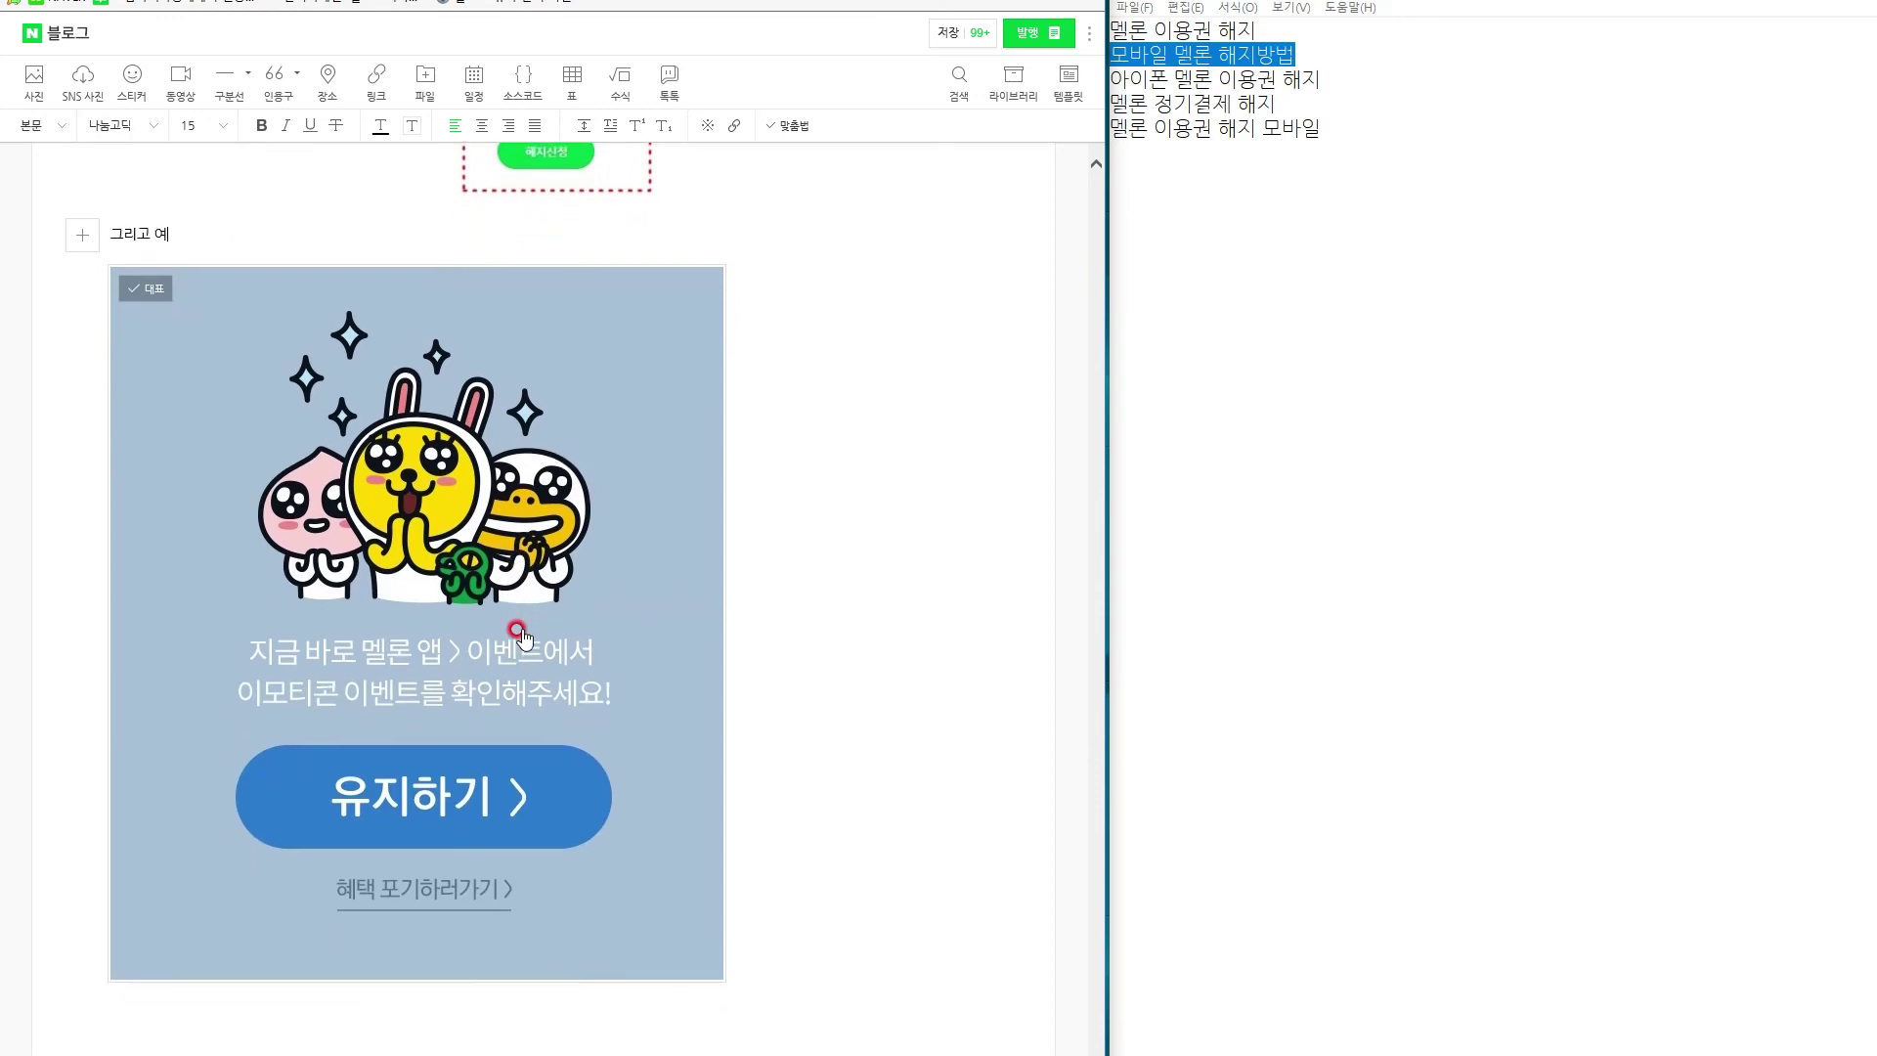
pyautogui.write(' 해지 신청을 눌러줘면 모두 마무리가 됩니다. 어떤가요?')
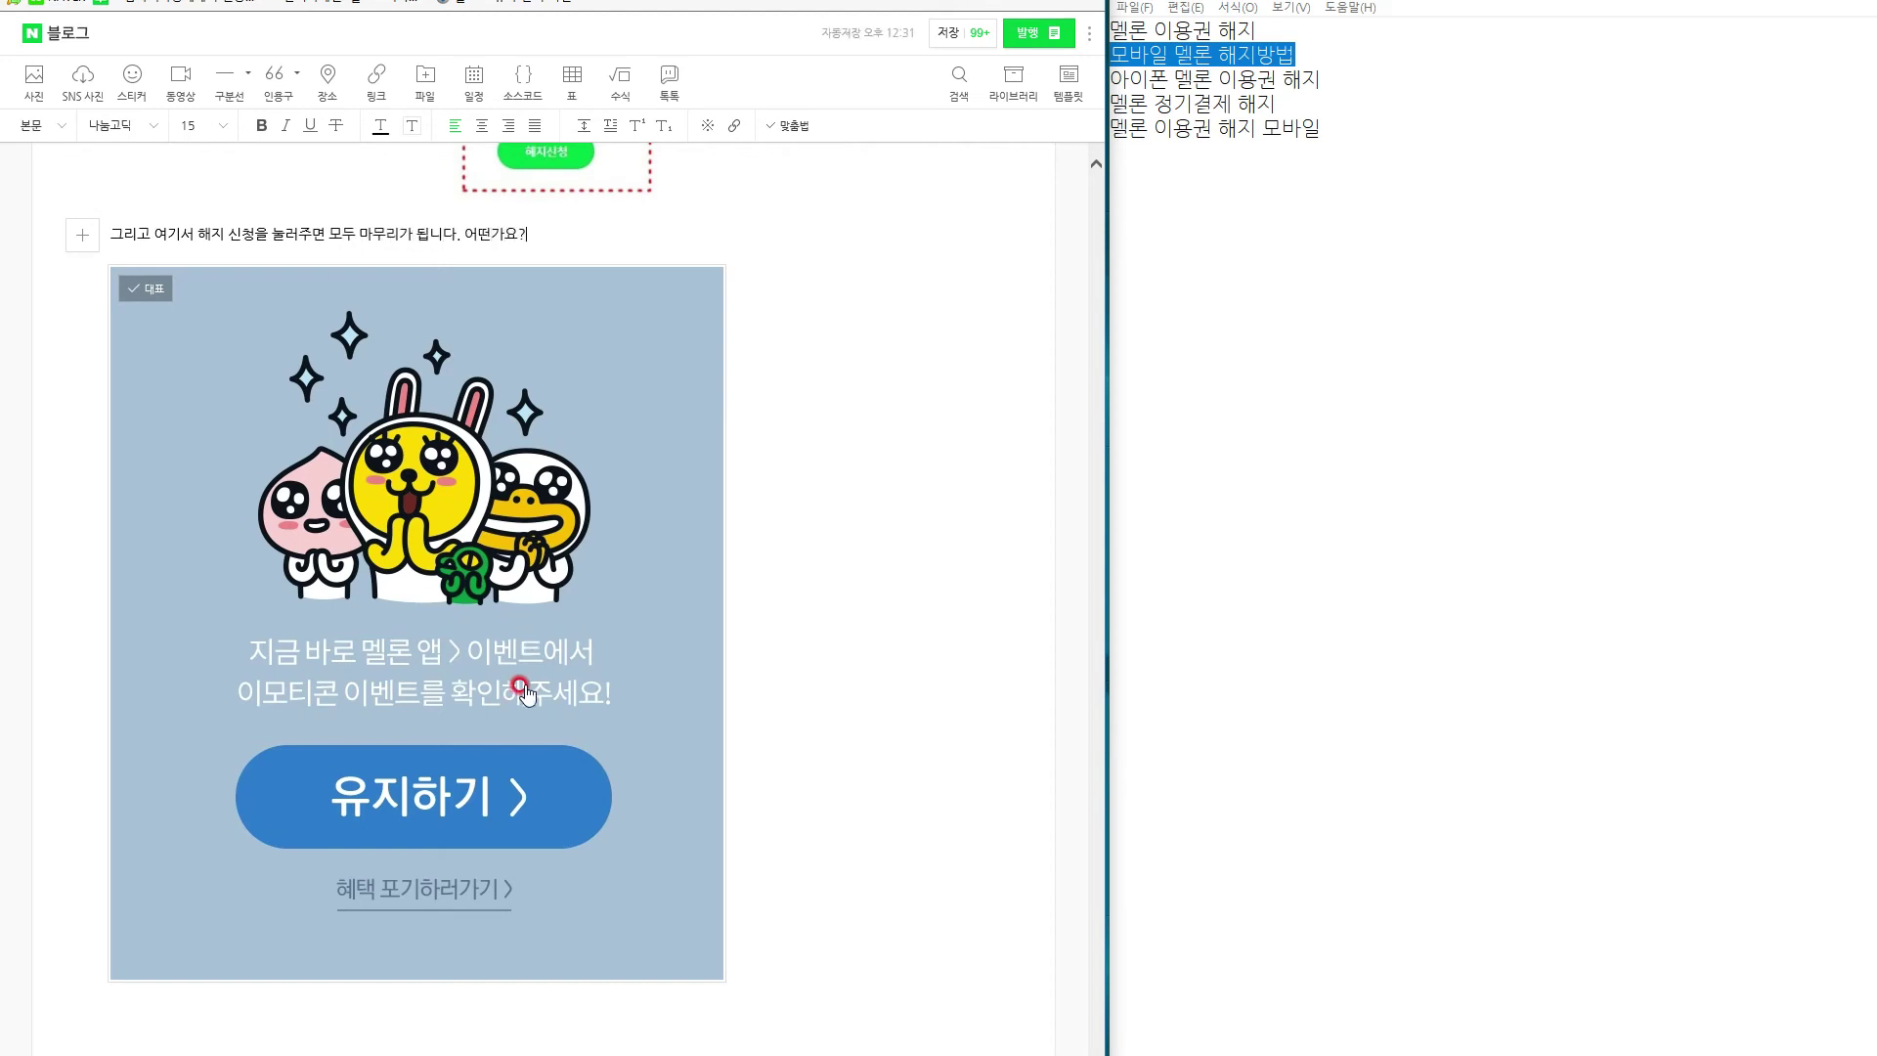
pyautogui.scroll(-1, 528, 645)
pyautogui.scroll(5, 573, 679)
pyautogui.scroll(-2, 531, 696)
pyautogui.scroll(-2, 589, 773)
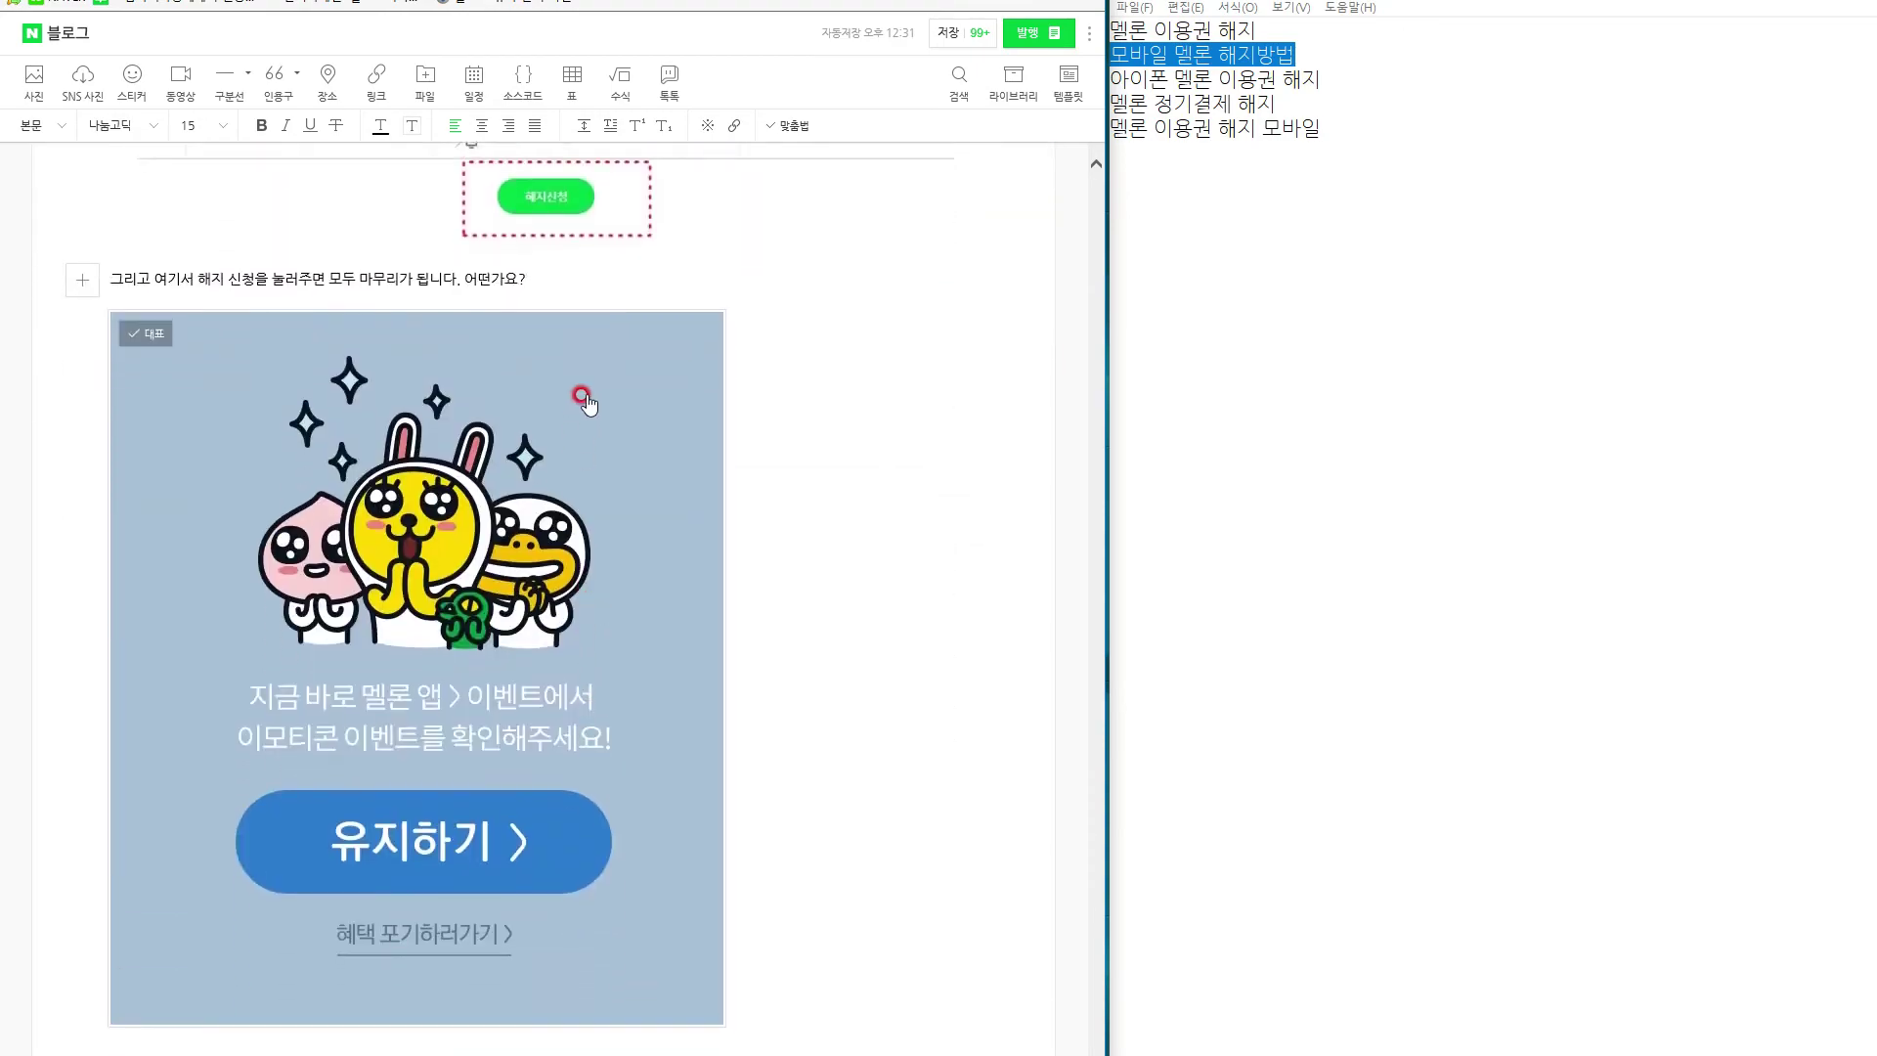
pyautogui.scroll(12, 694, 790)
pyautogui.scroll(-20, 693, 792)
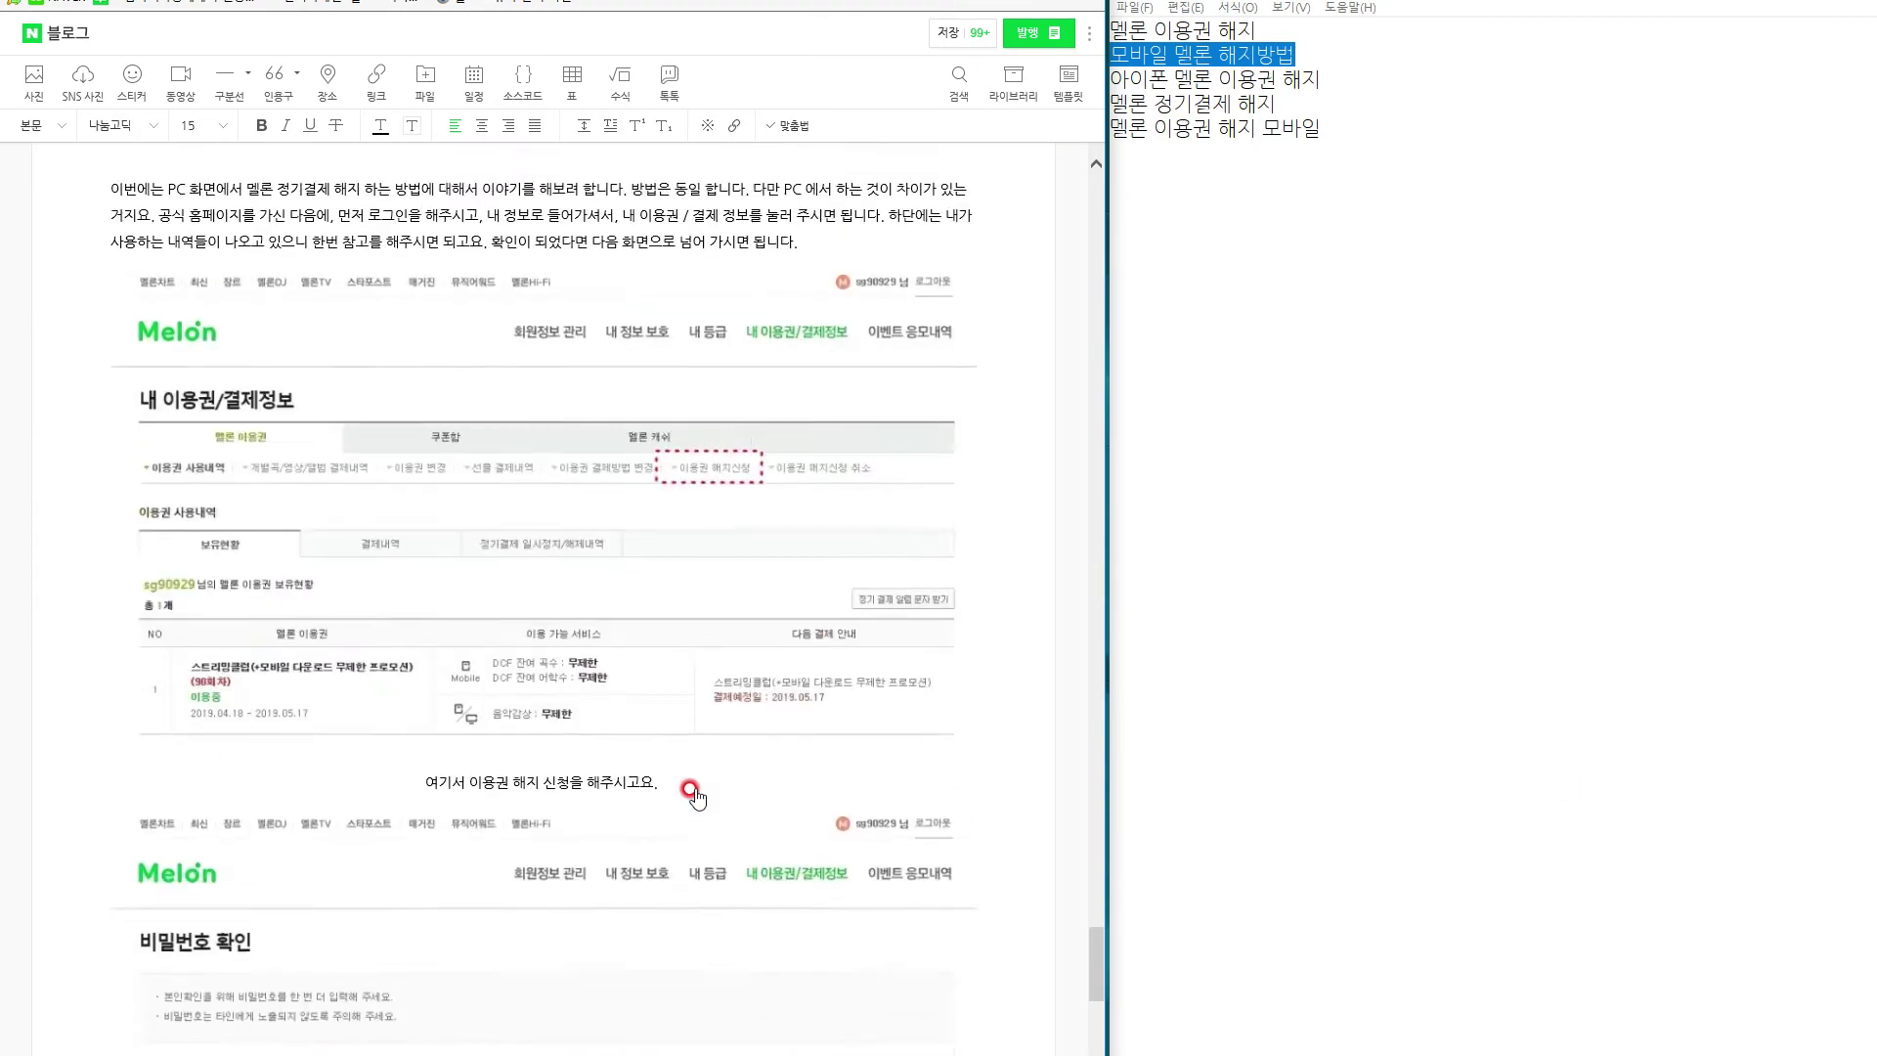
pyautogui.scroll(10, 693, 792)
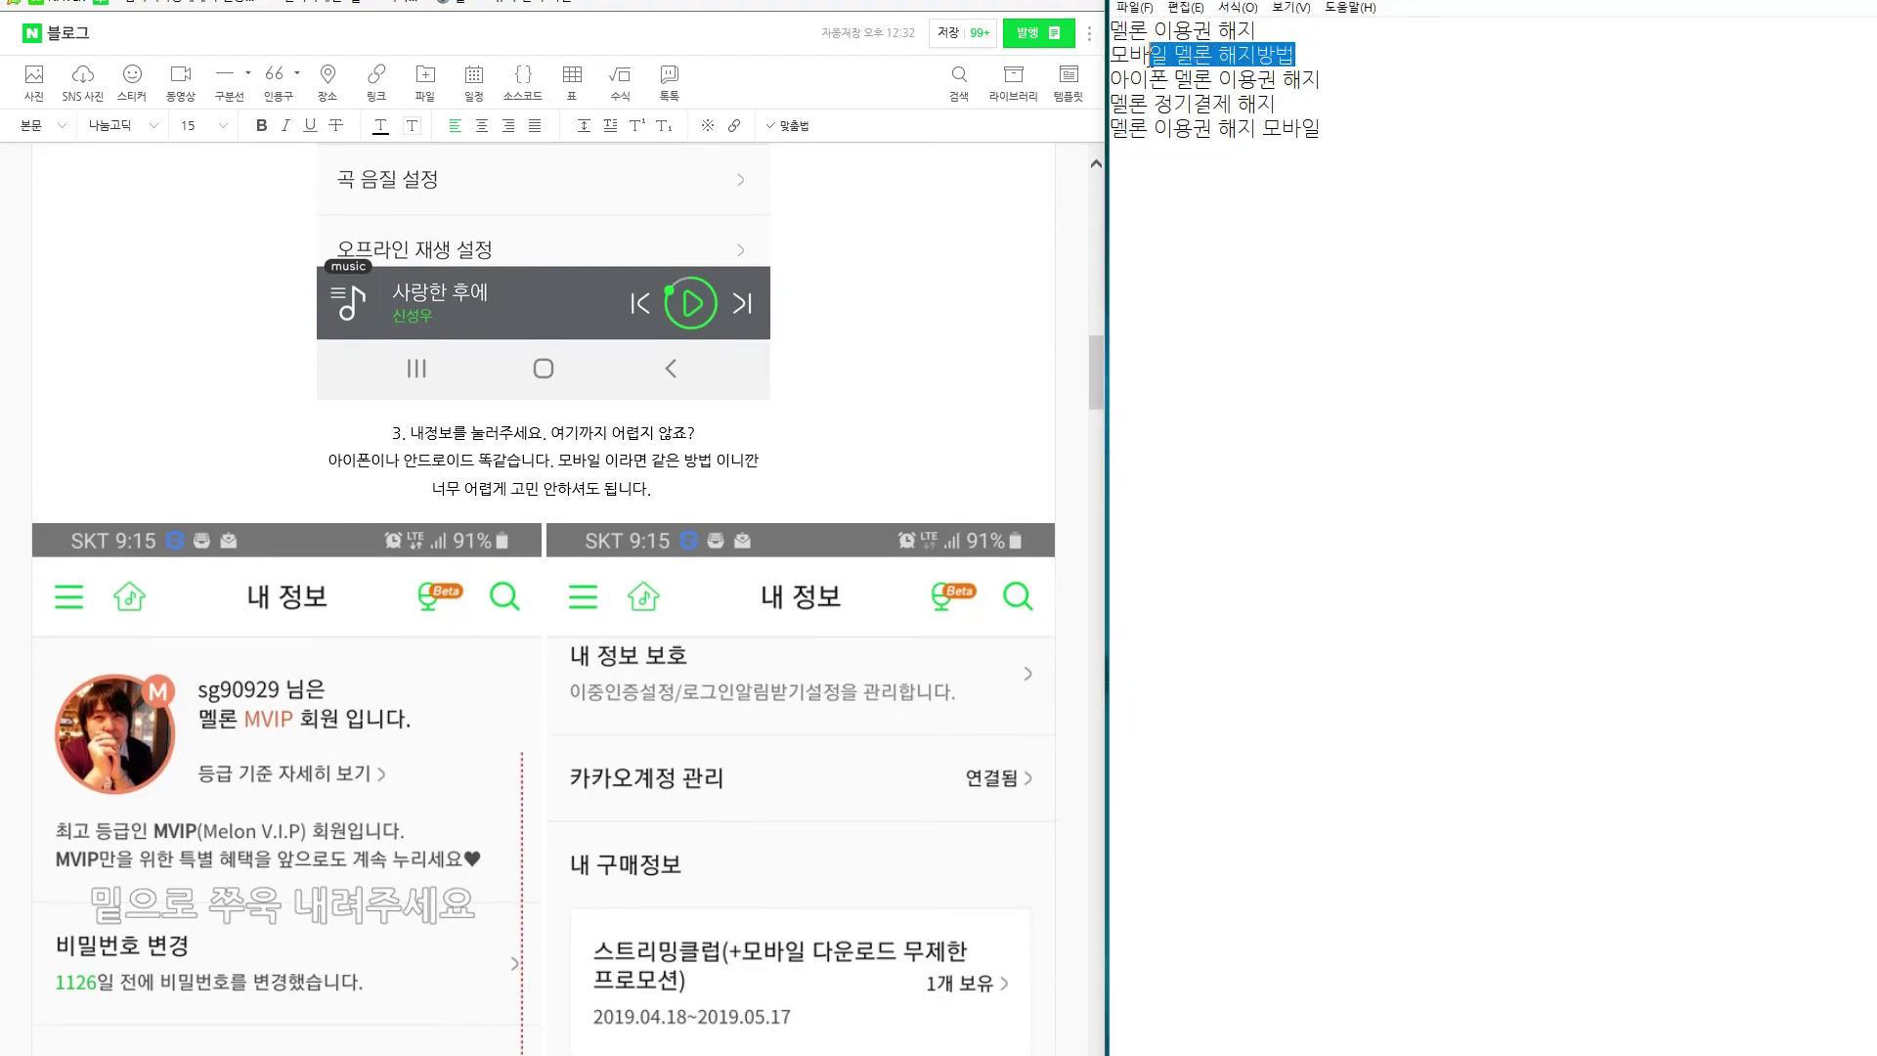
# Append '어렵죠' to the end of the closing line.
pyautogui.click(838, 689)
pyautogui.scroll(-15, 838, 690)
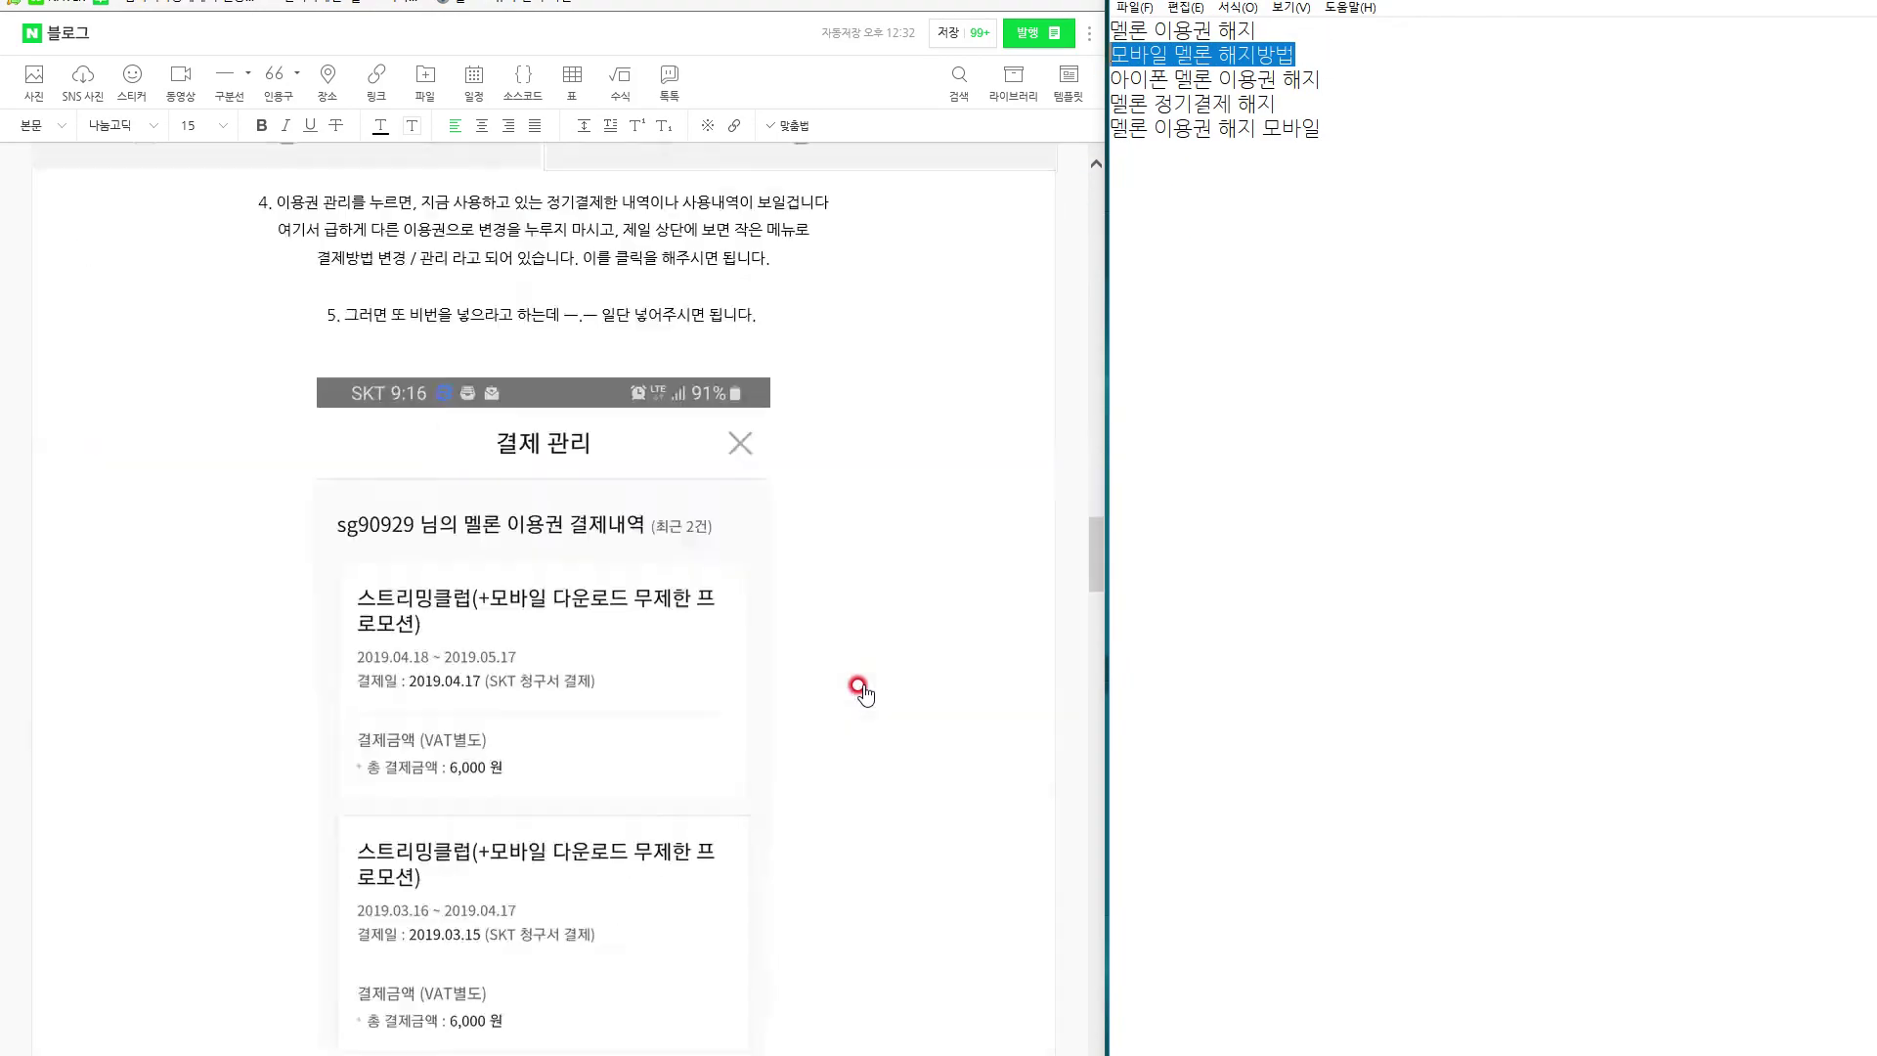
pyautogui.scroll(-15, 883, 688)
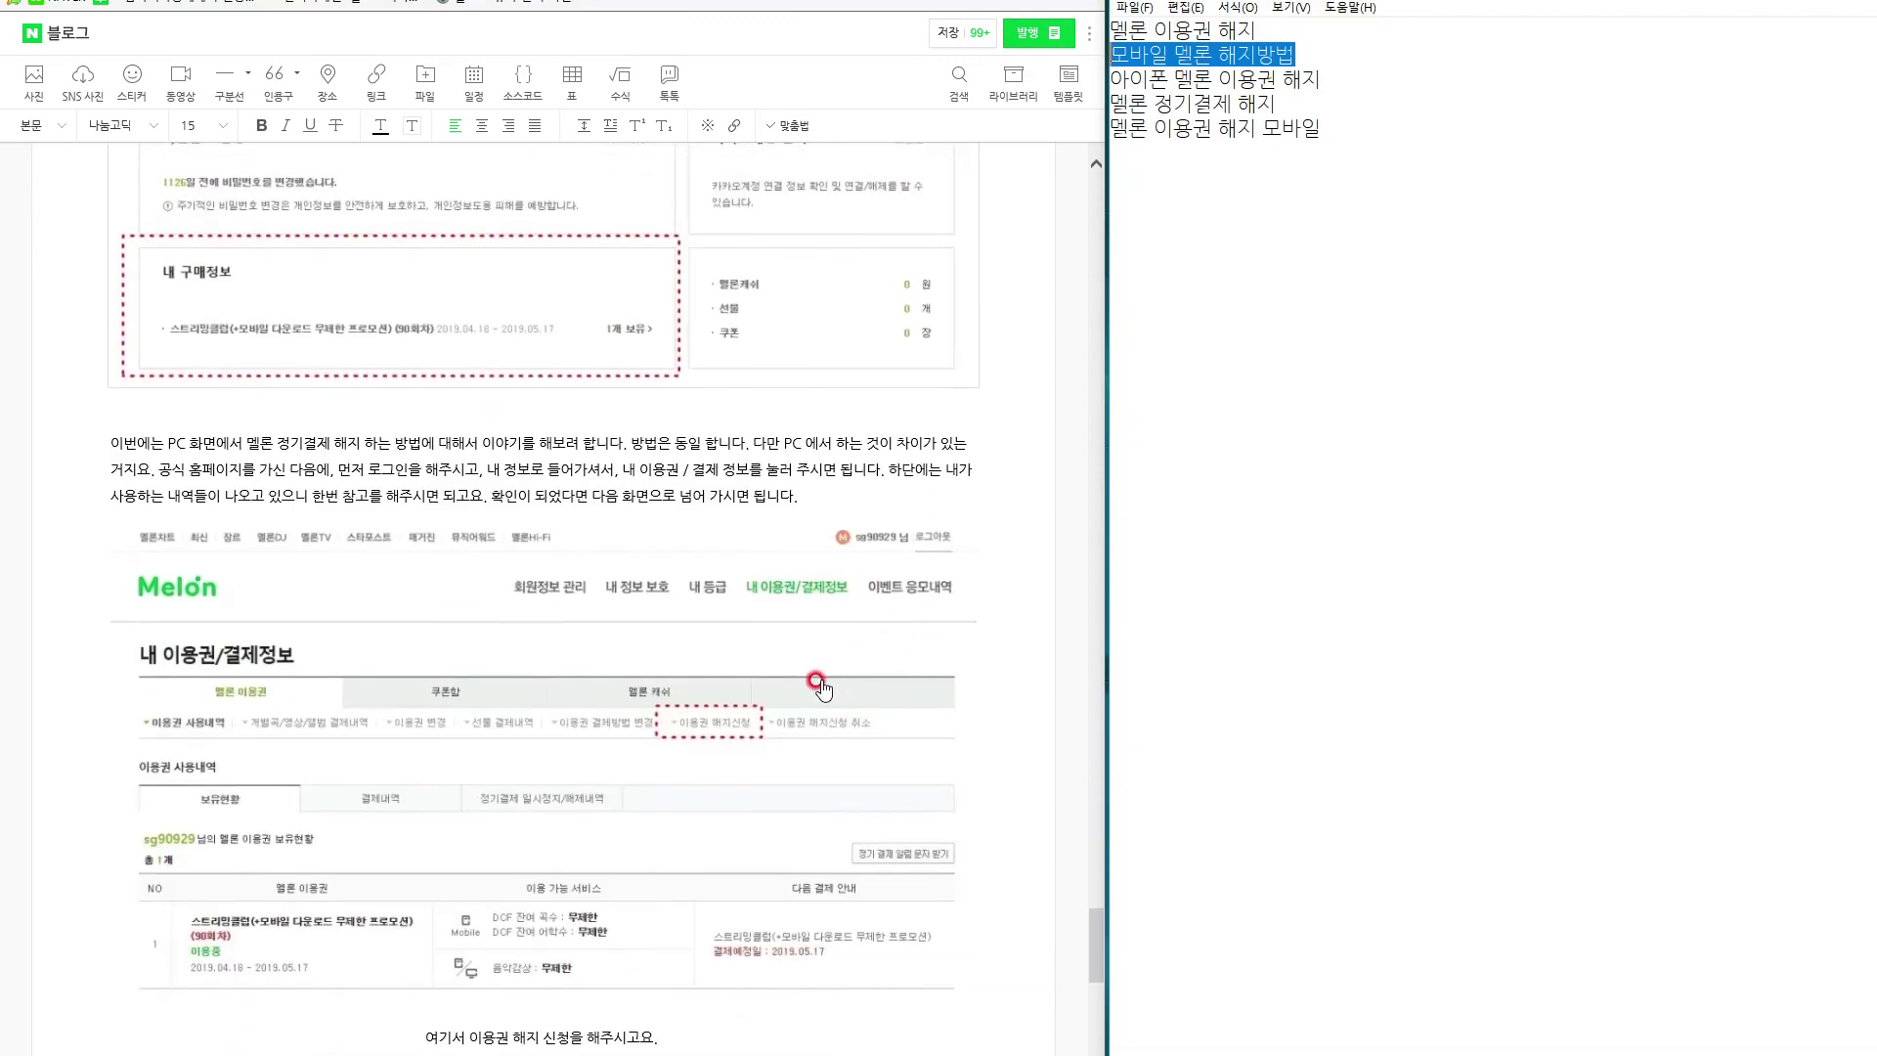
pyautogui.scroll(-5, 701, 634)
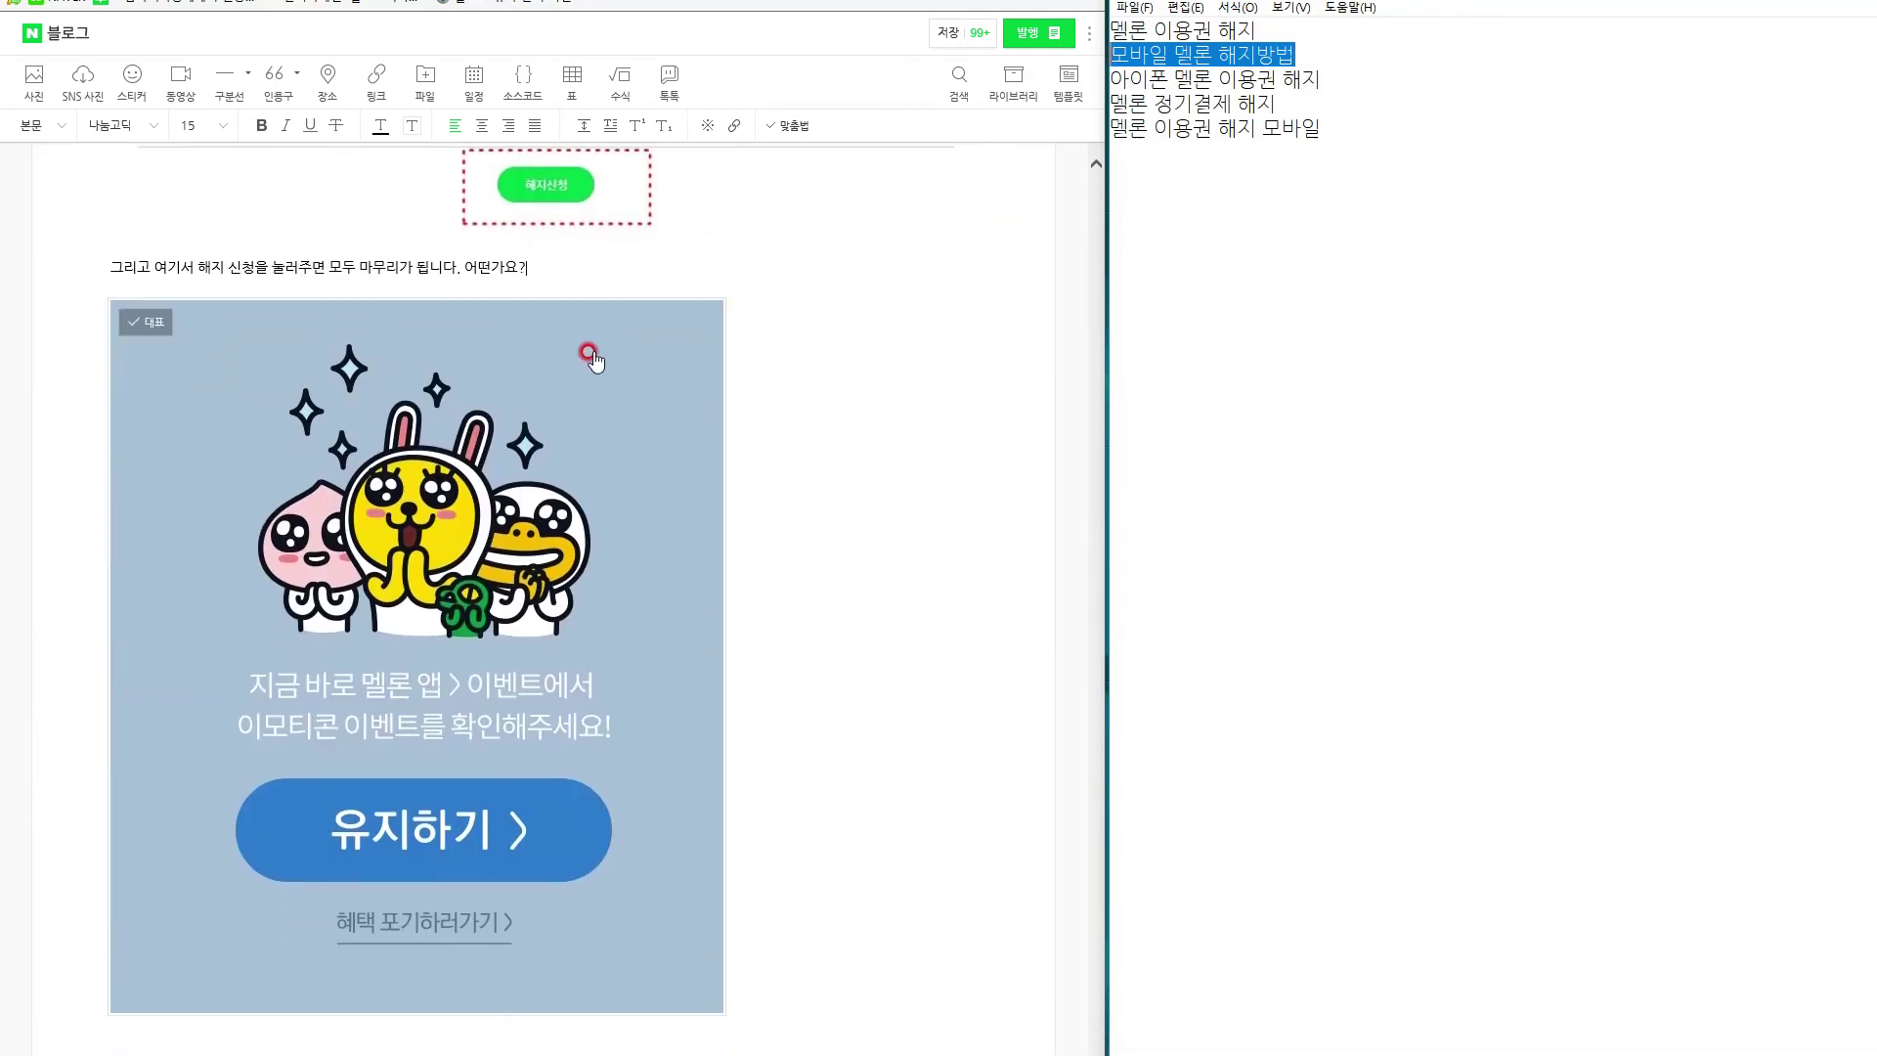
pyautogui.click(609, 264)
pyautogui.write('어렵죠')
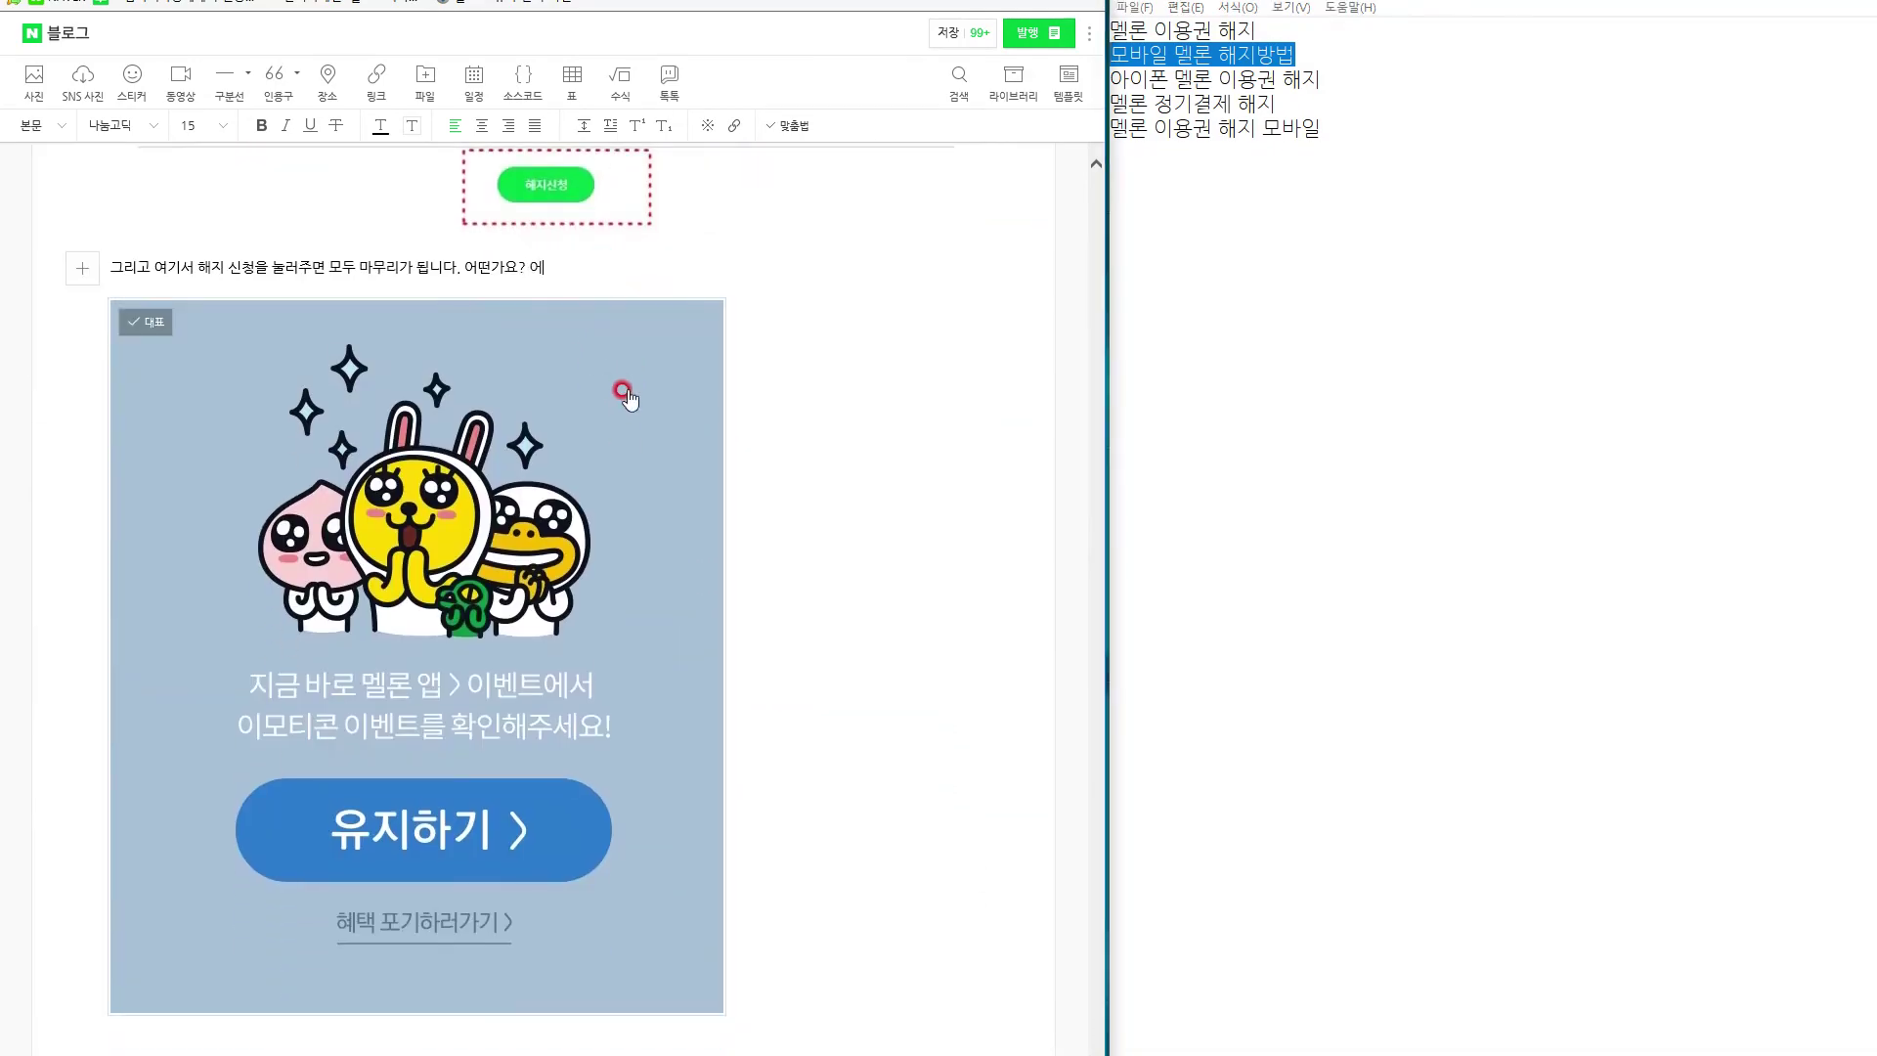
pyautogui.write(' 애')
# Continue the closing paragraph, noting the author kept the subscription for its benefits.
pyautogui.scroll(6, 633, 415)
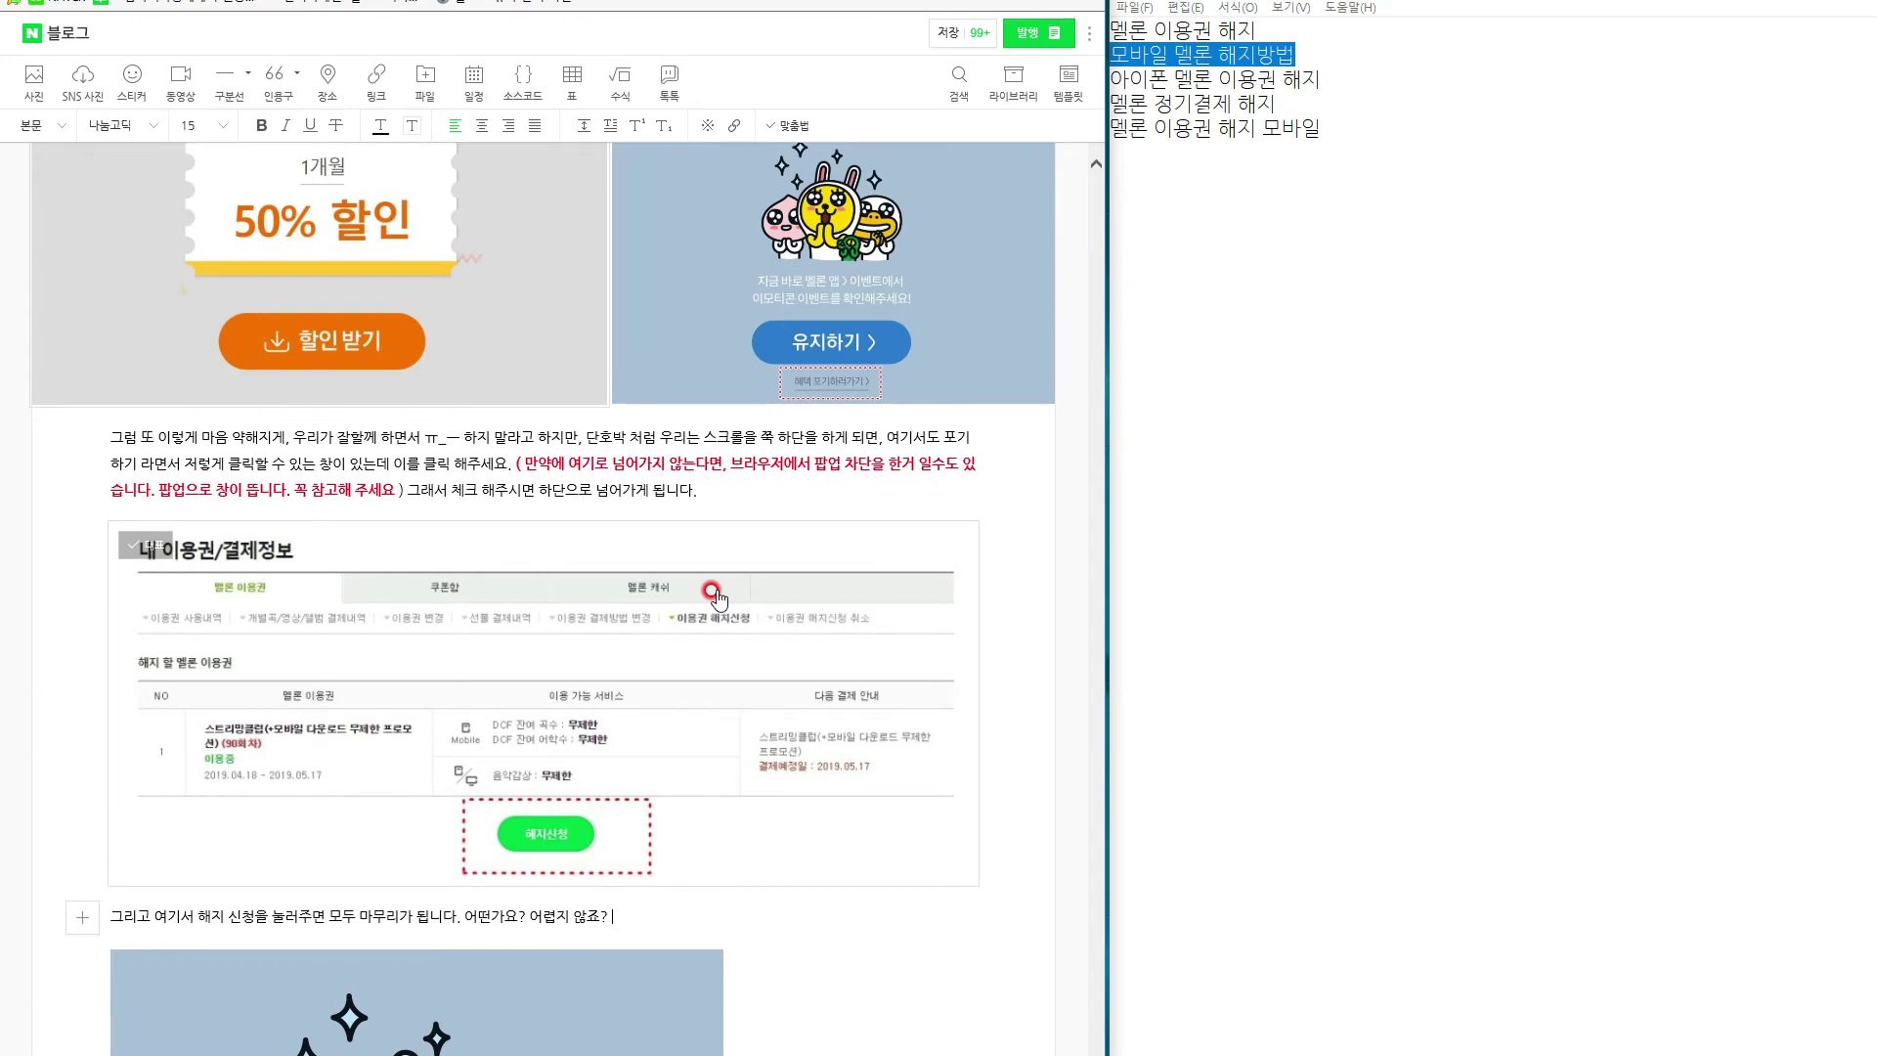
pyautogui.write('죠? 그러면 여러분들이 현메')
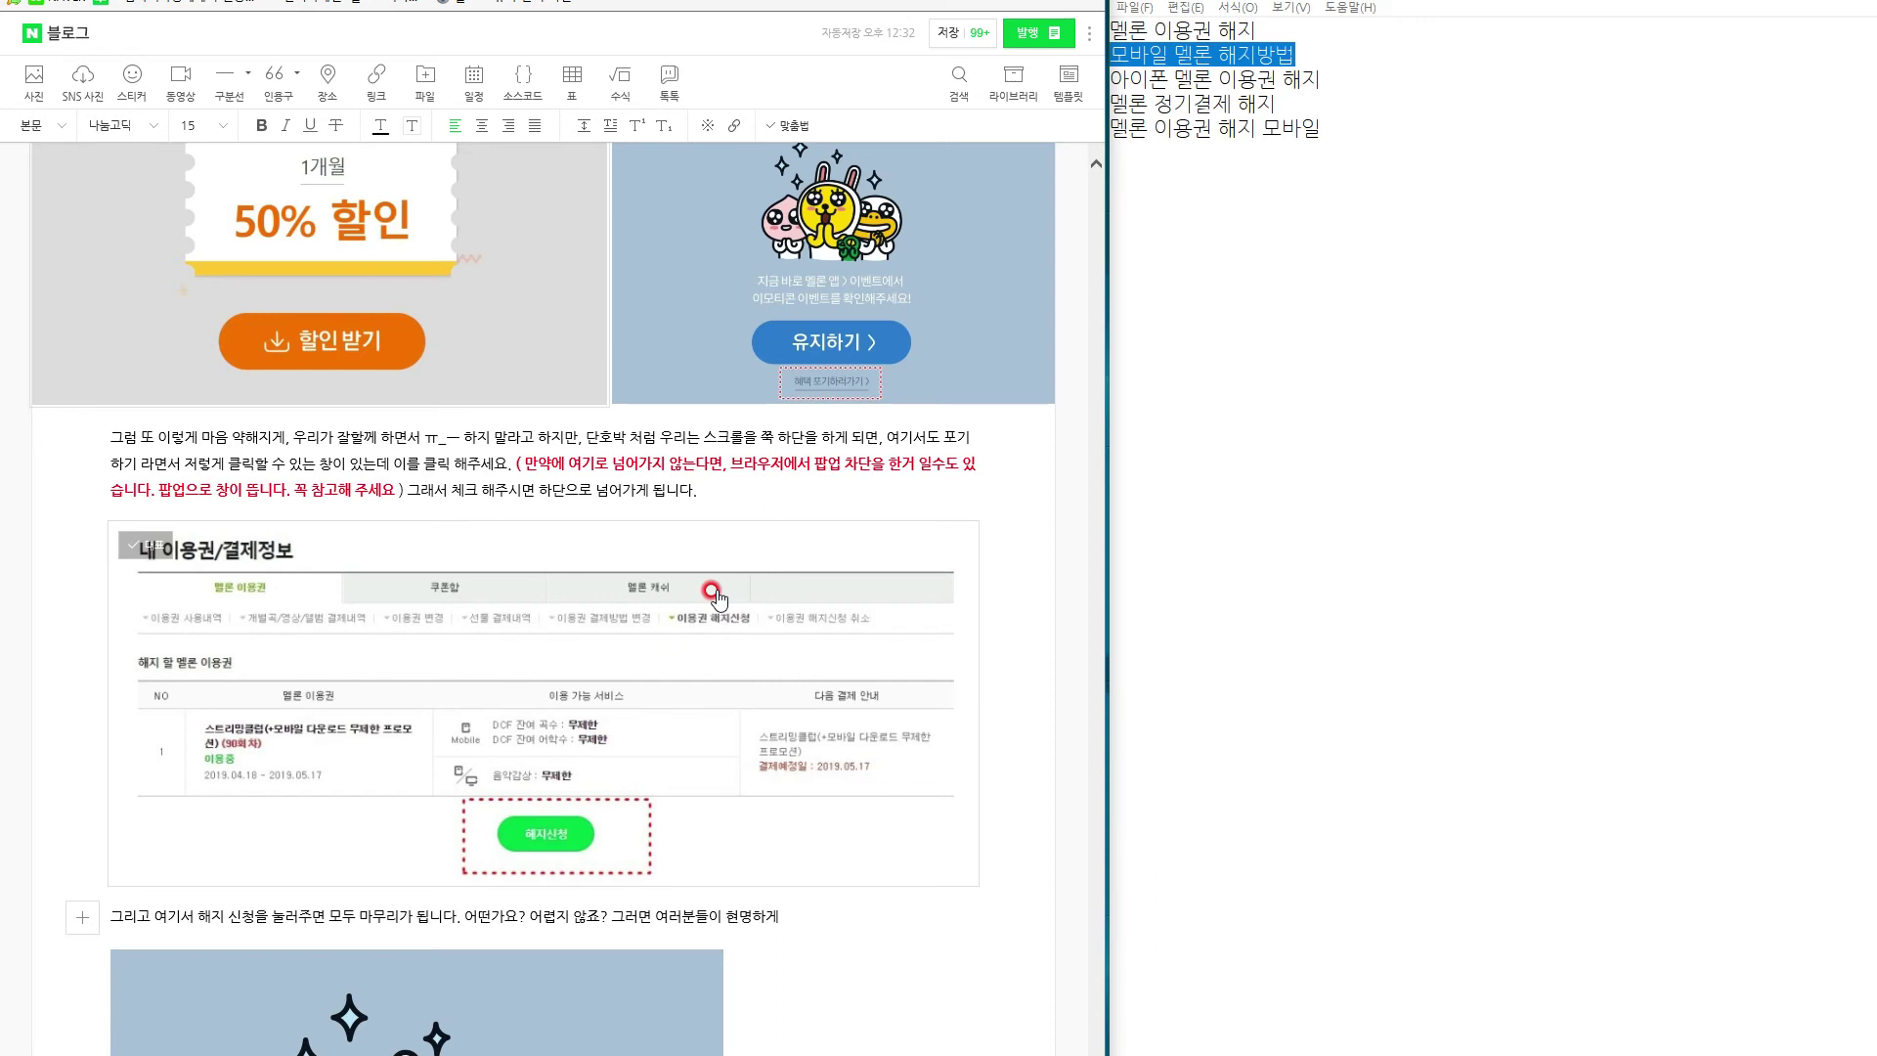
pyautogui.write('하게 참고 하시면 될듯 해')
pyautogui.press('BackSpace')
pyautogui.write('하고요. 저는 해지는 안했습니다 ㅡ')
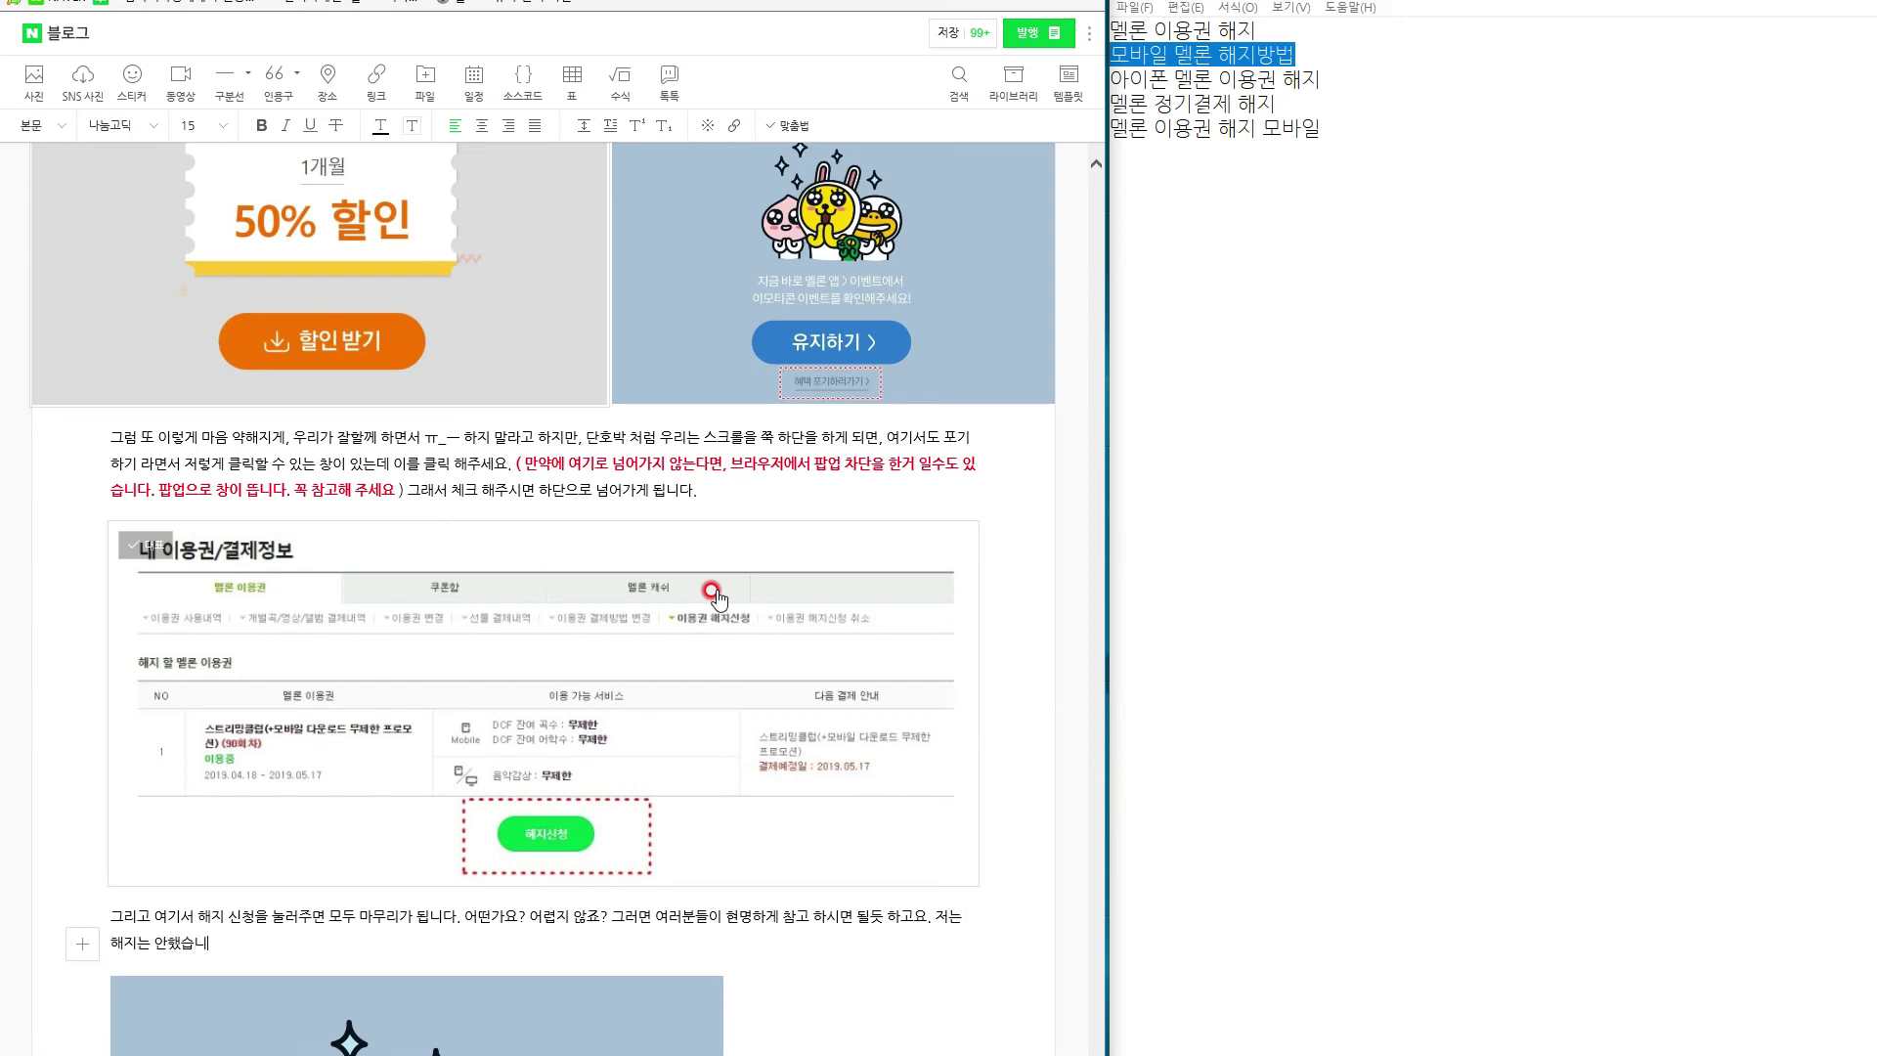
pyautogui.write('.ㅡ 저는 계속 쓸 예정이라서요..가격이 미위니 어쩌니 해도')
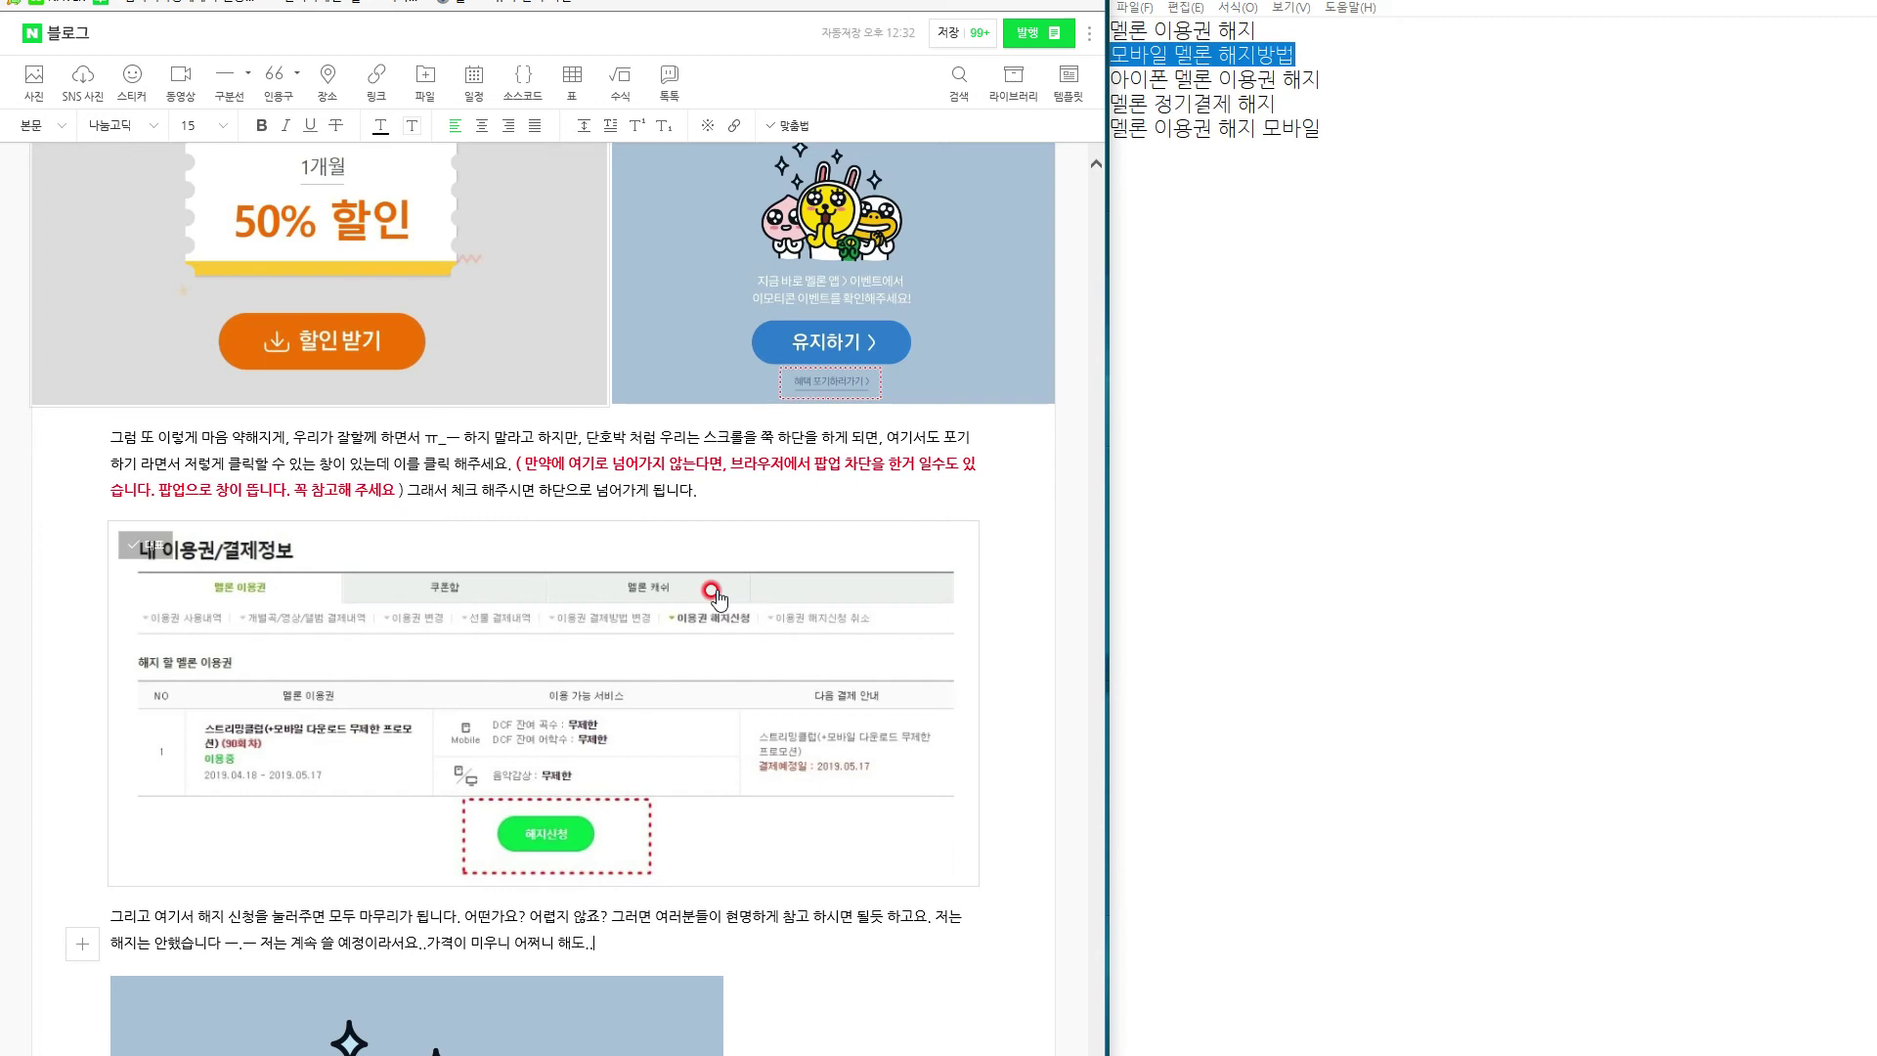
pyautogui.write('..지금 제가')
pyautogui.write(' 잘 듣고 있에서 그냥 ㅋㅋ')
pyautogui.write(' 저기 헤')
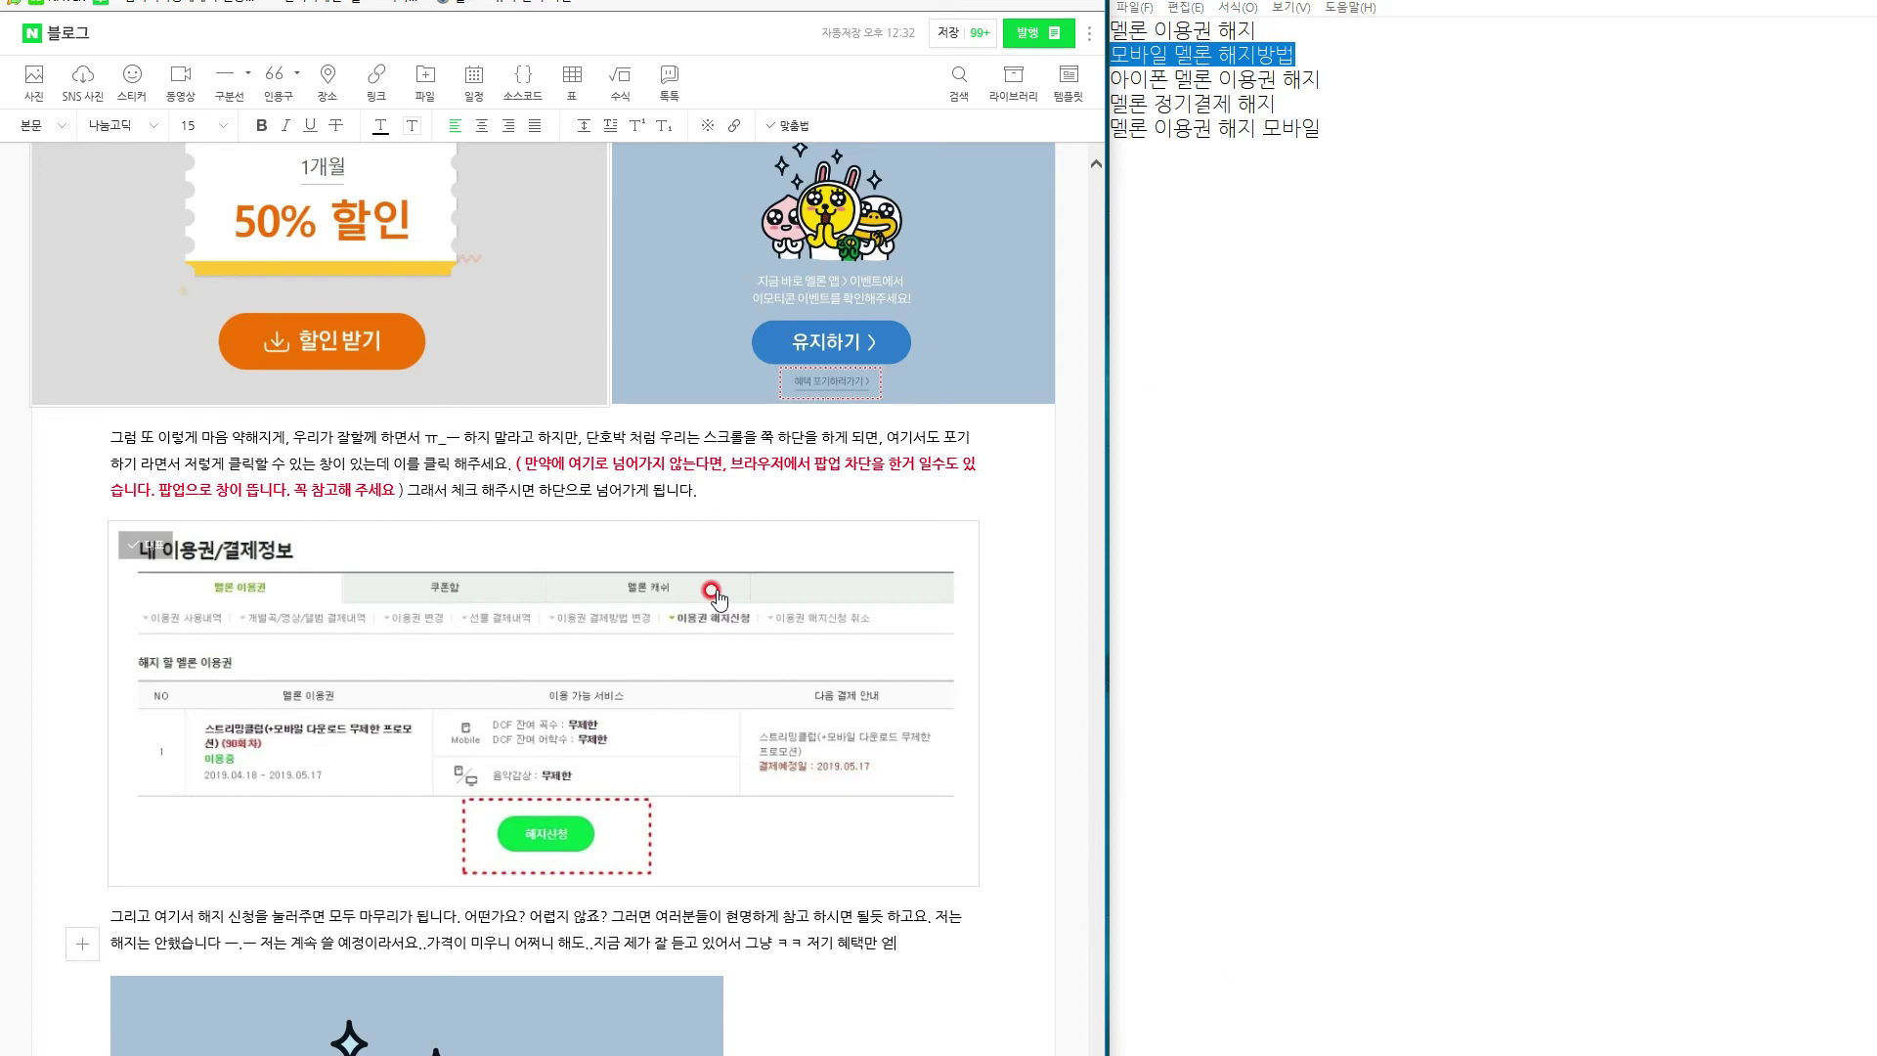
pyautogui.write('택만 얻으려 합니다.그래서')
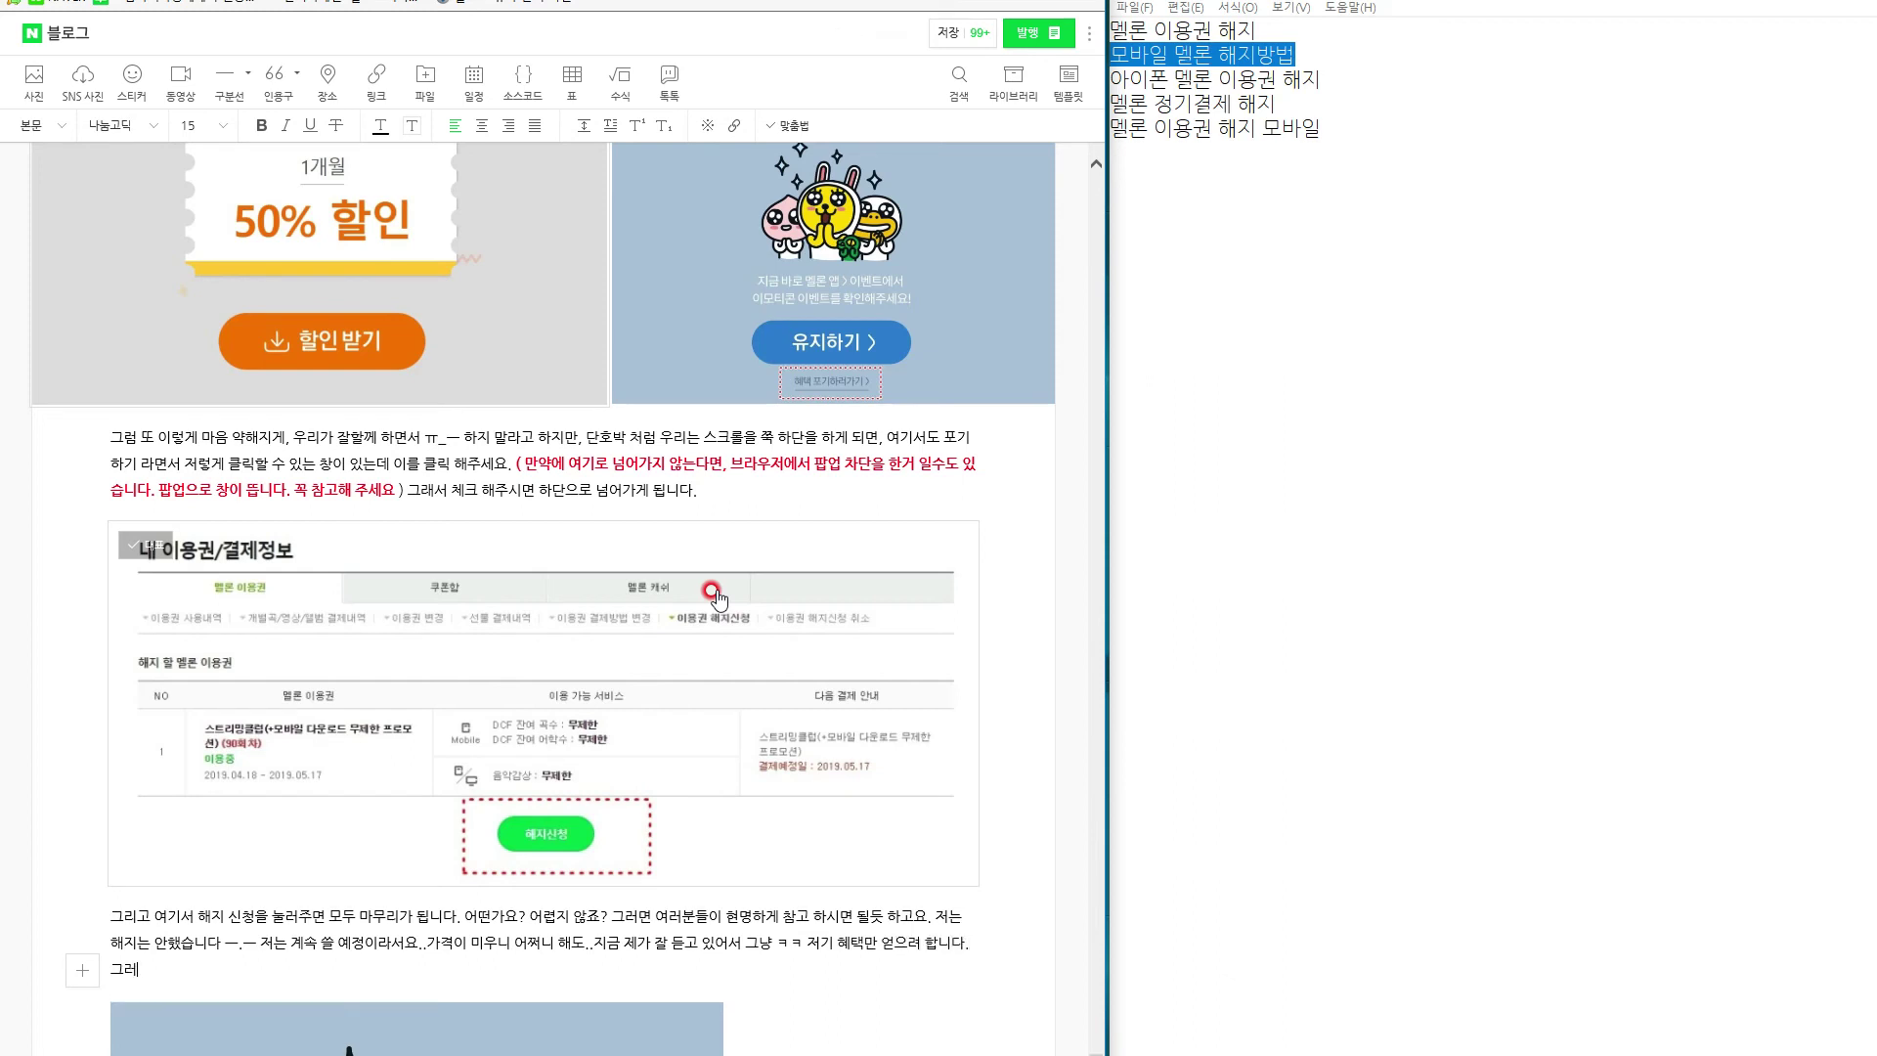
pyautogui.press('BackSpace')
pyautogui.press('BackSpace')
pyautogui.press('BackSpace')
# Add a sign-off line ending '참고 하셔서 즐거운 음악을 만나보시기 바랍니다.'.
pyautogui.press('Return')
pyautogui.write('그럼')
pyautogui.write(' 멜ㄹ론 이용권 해지 모')
pyautogui.write('배')
pyautogui.press('BackSpace')
pyautogui.write('바일 방ㅂ')
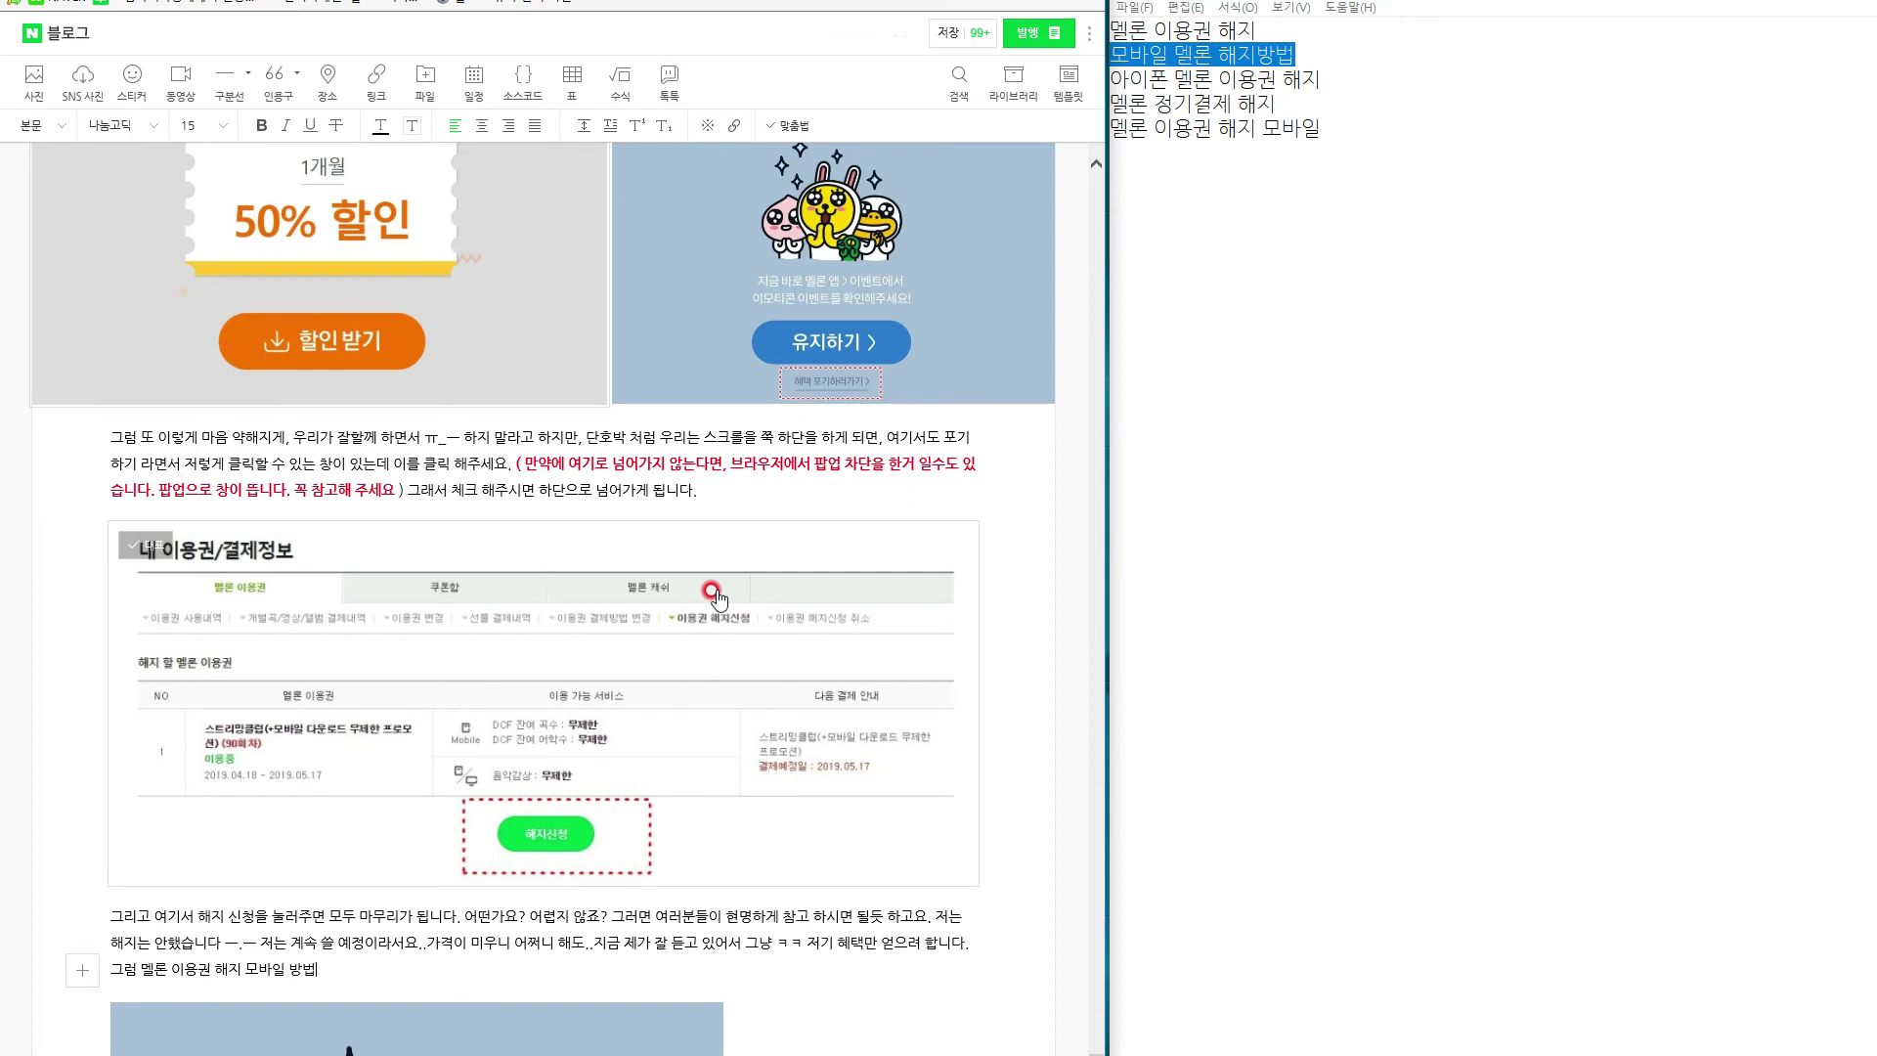
pyautogui.write('법 이얘기는 여기까지 해보았고요. 참고 하셔서')
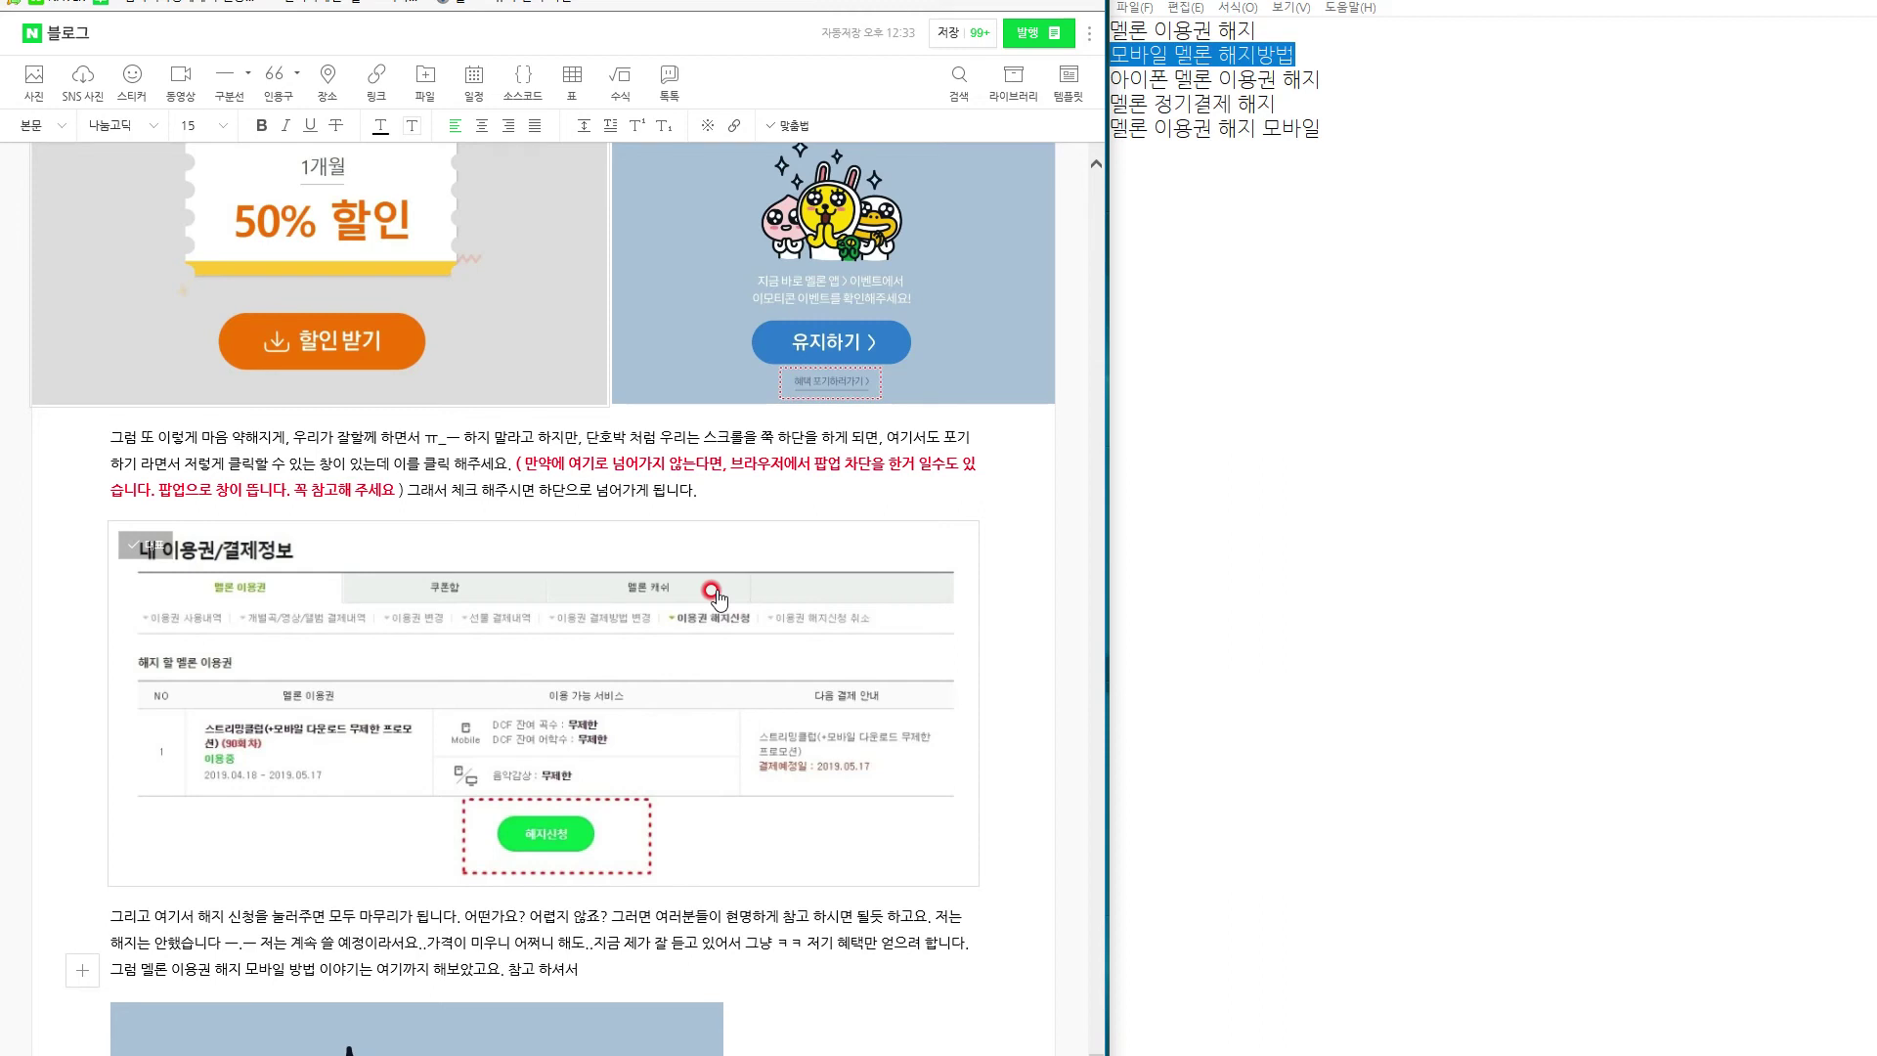
pyautogui.write(' 즐거운 음악을 만나보시기 바랍ㄴ니다.')
# Underline the don't-use-a-web-browser warning phrase in the intro.
pyautogui.scroll(-1, 711, 572)
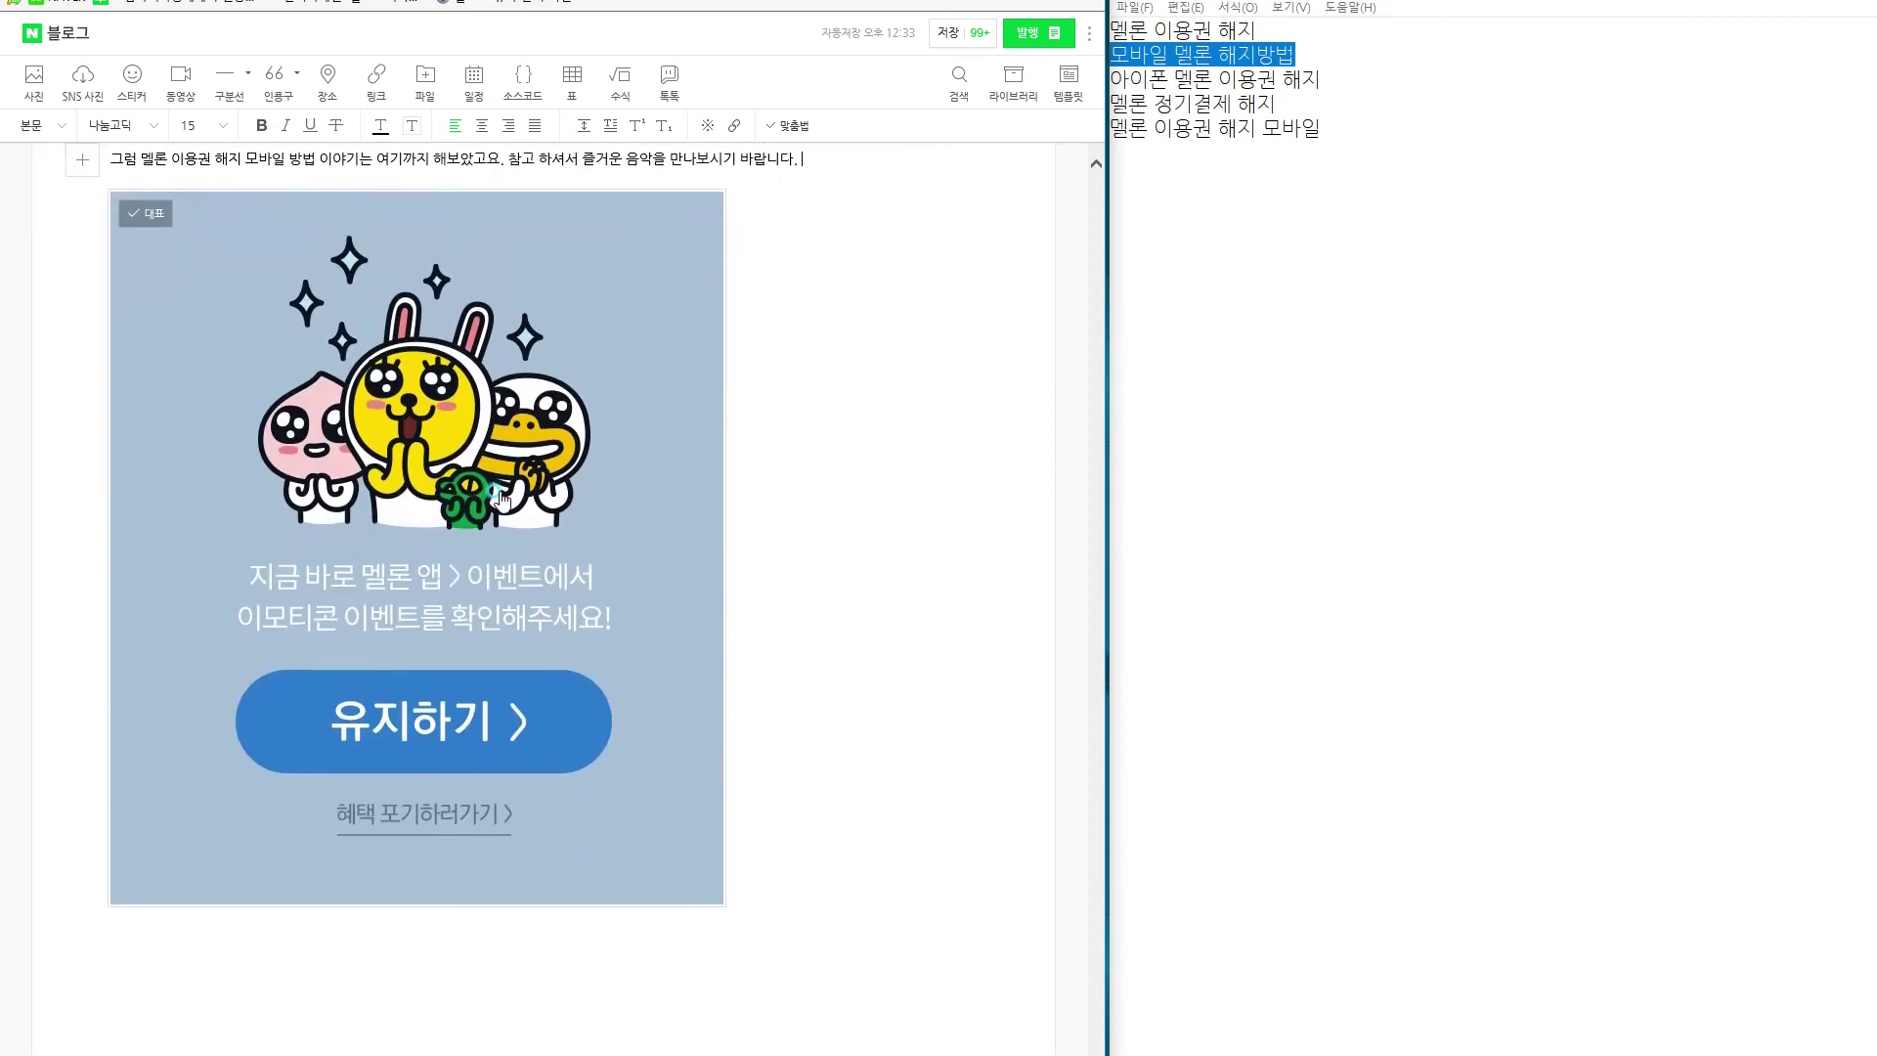
pyautogui.click(567, 492)
pyautogui.scroll(15, 572, 499)
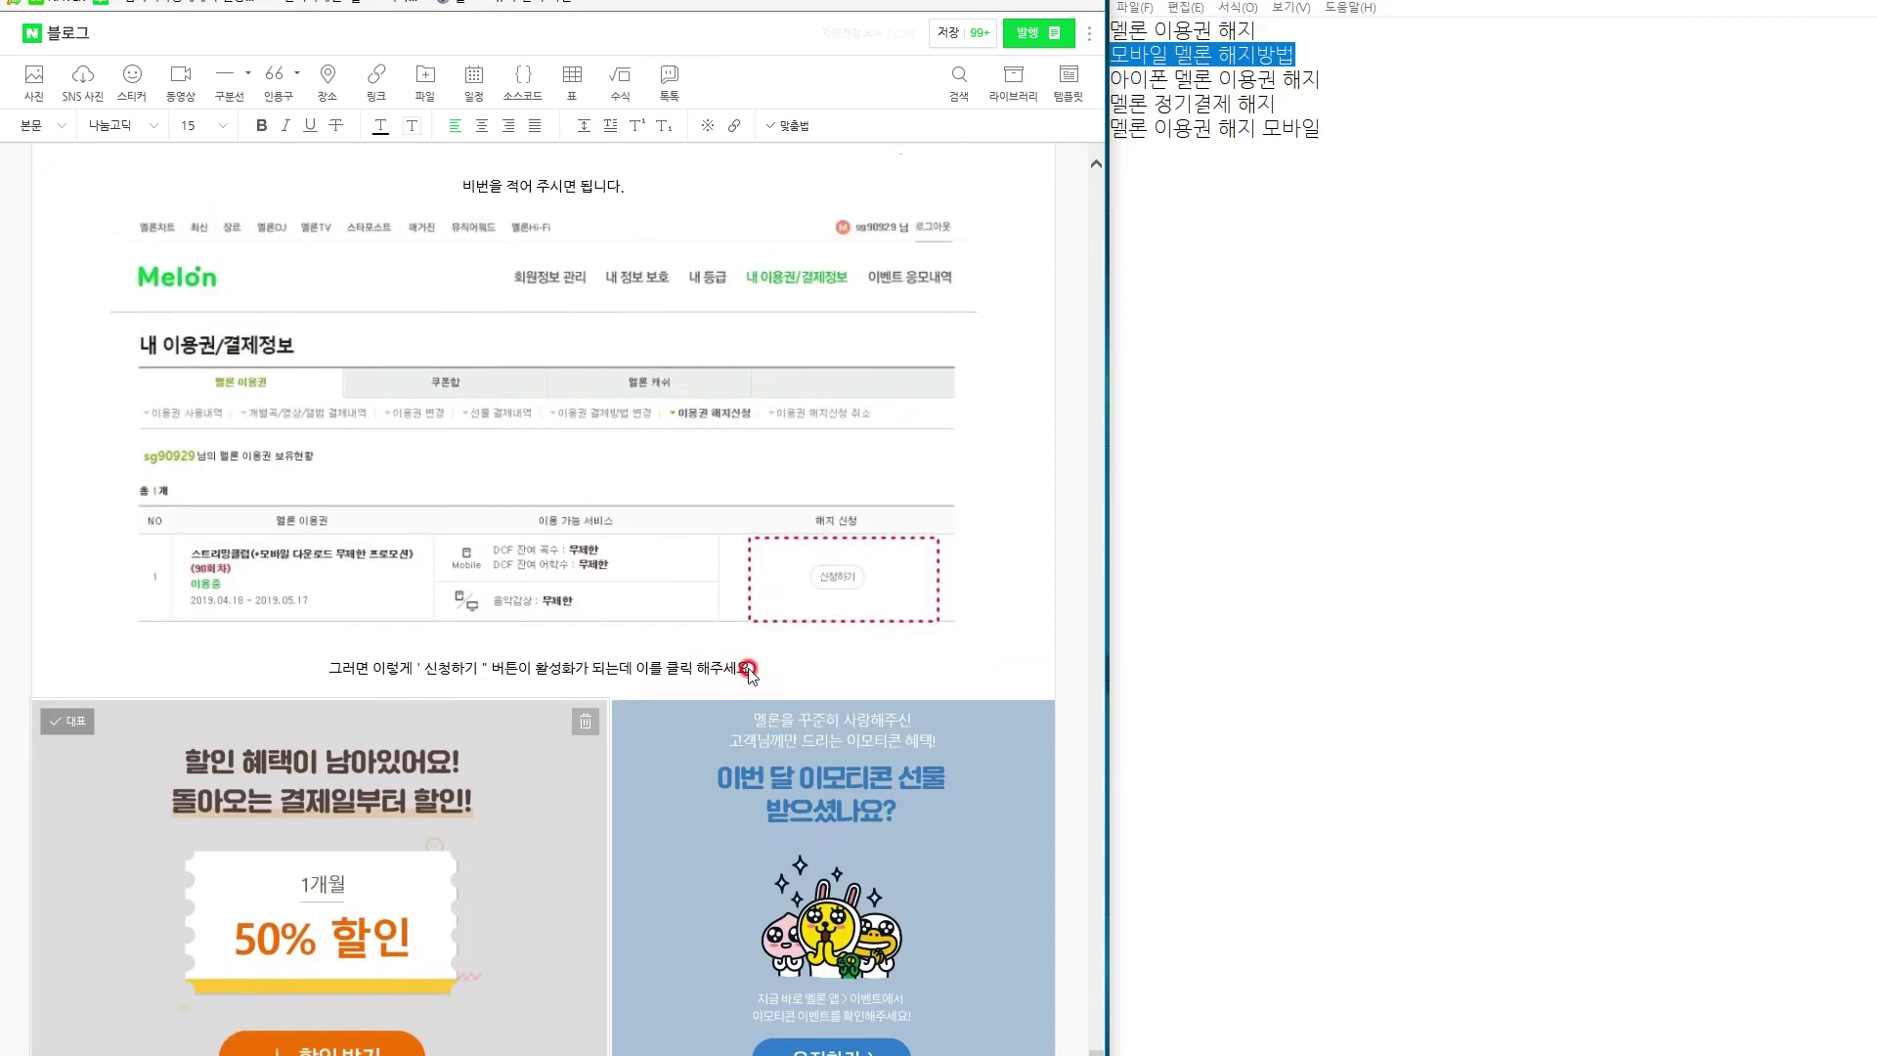
pyautogui.scroll(12, 745, 675)
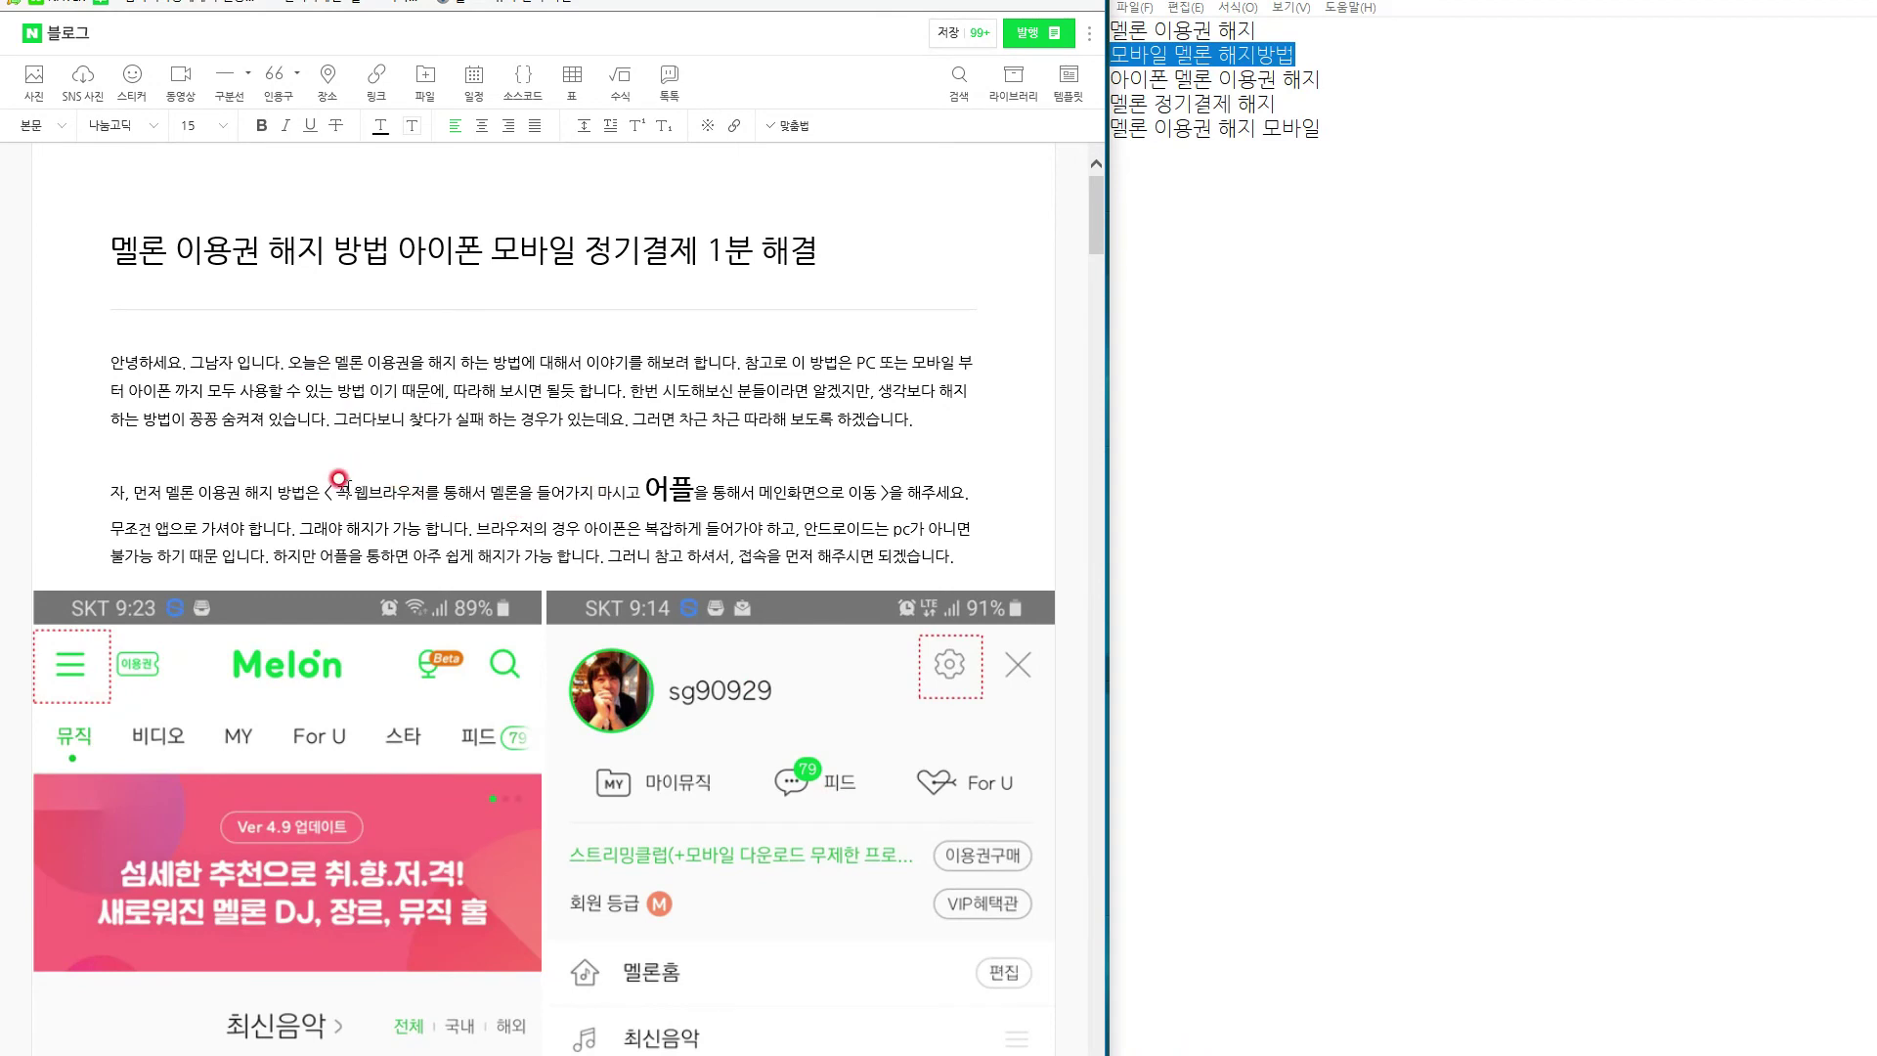
pyautogui.moveTo(354, 489); pyautogui.dragTo(626, 492)
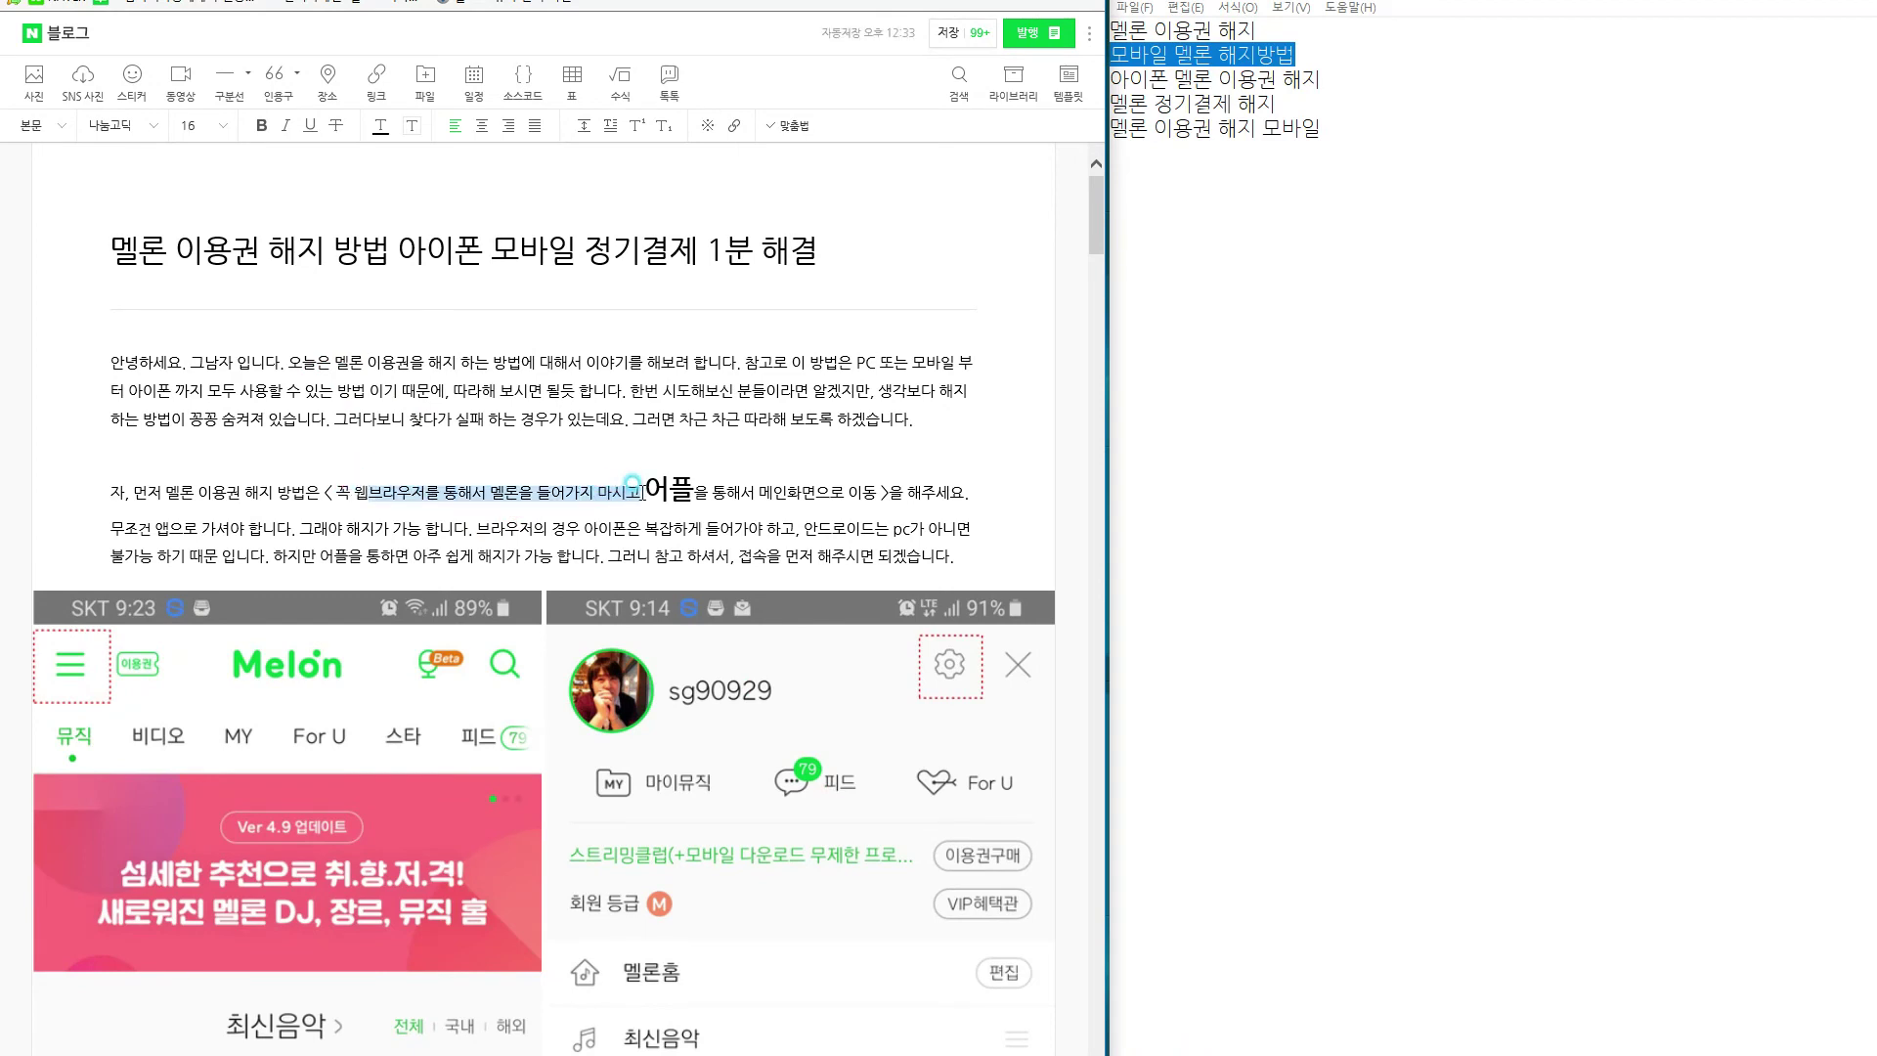
pyautogui.click(310, 125)
pyautogui.click(351, 478)
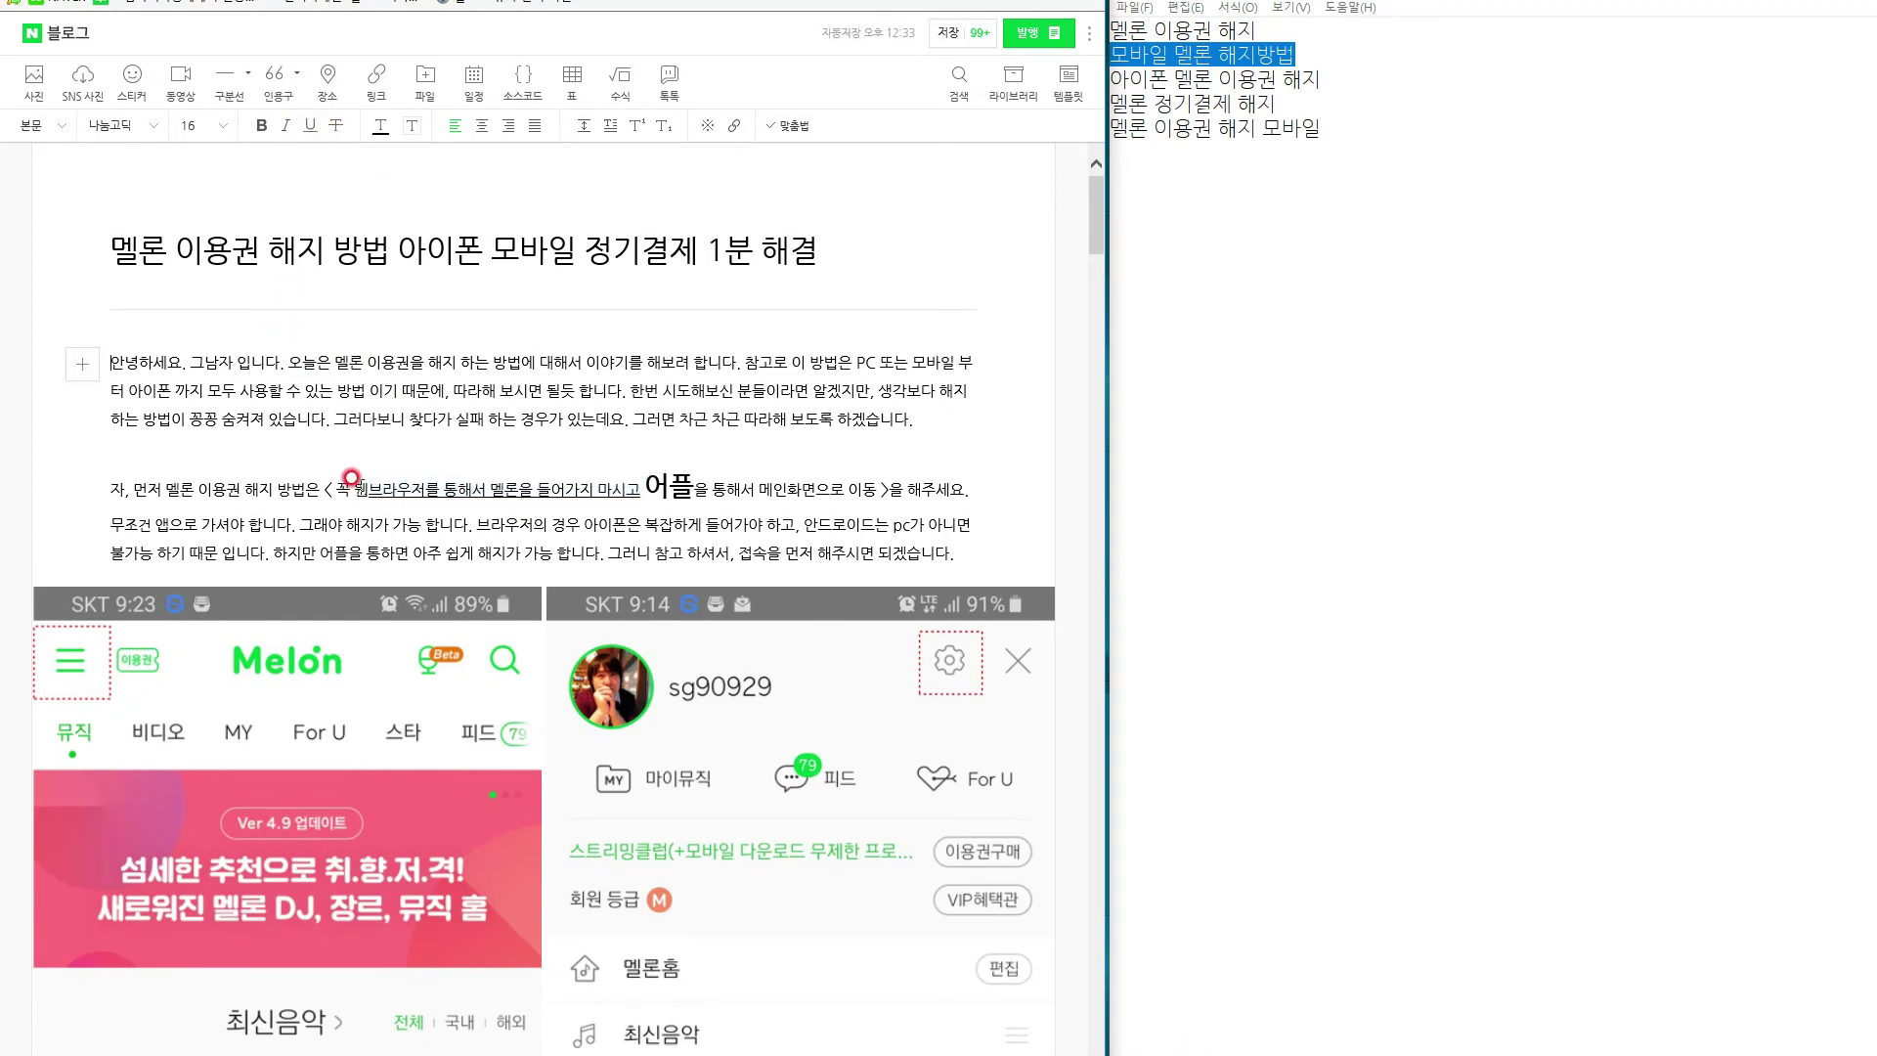
# Bold the three-line menu icon description in step 1.
pyautogui.click(356, 475)
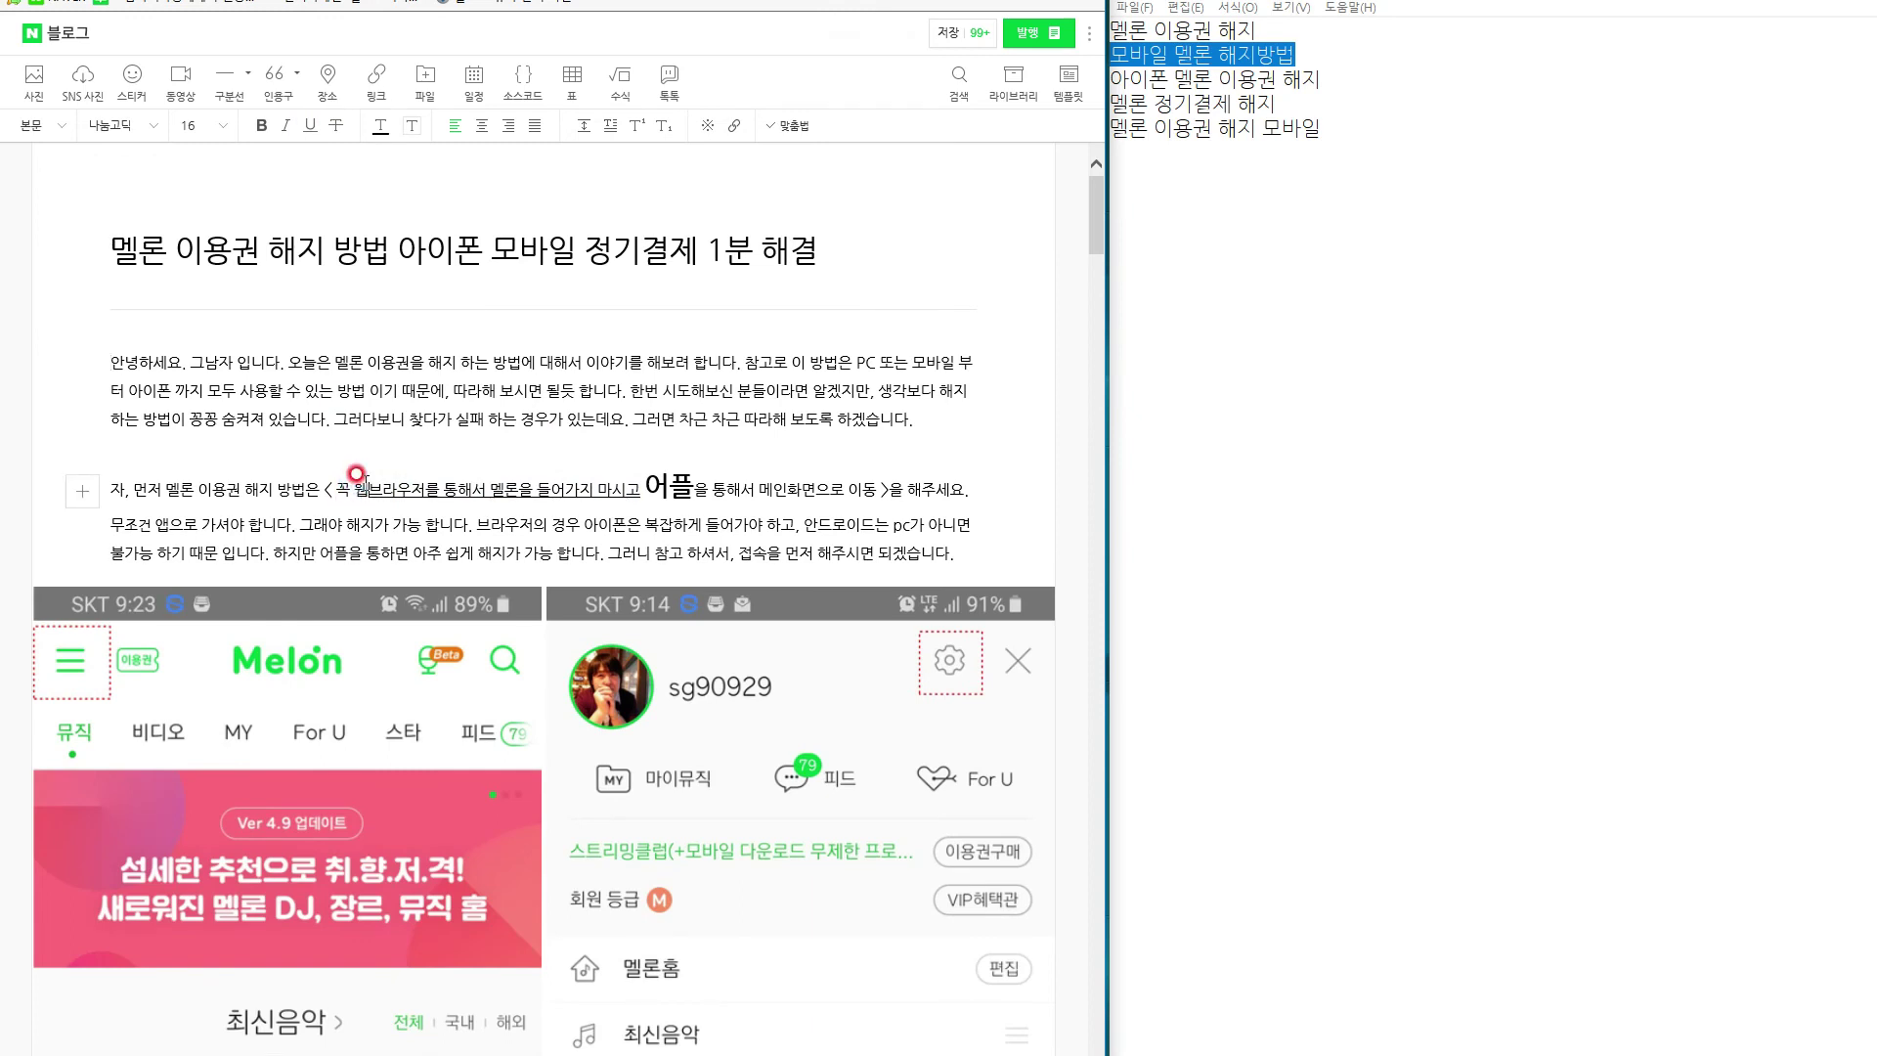
pyautogui.moveTo(356, 489); pyautogui.dragTo(370, 496)
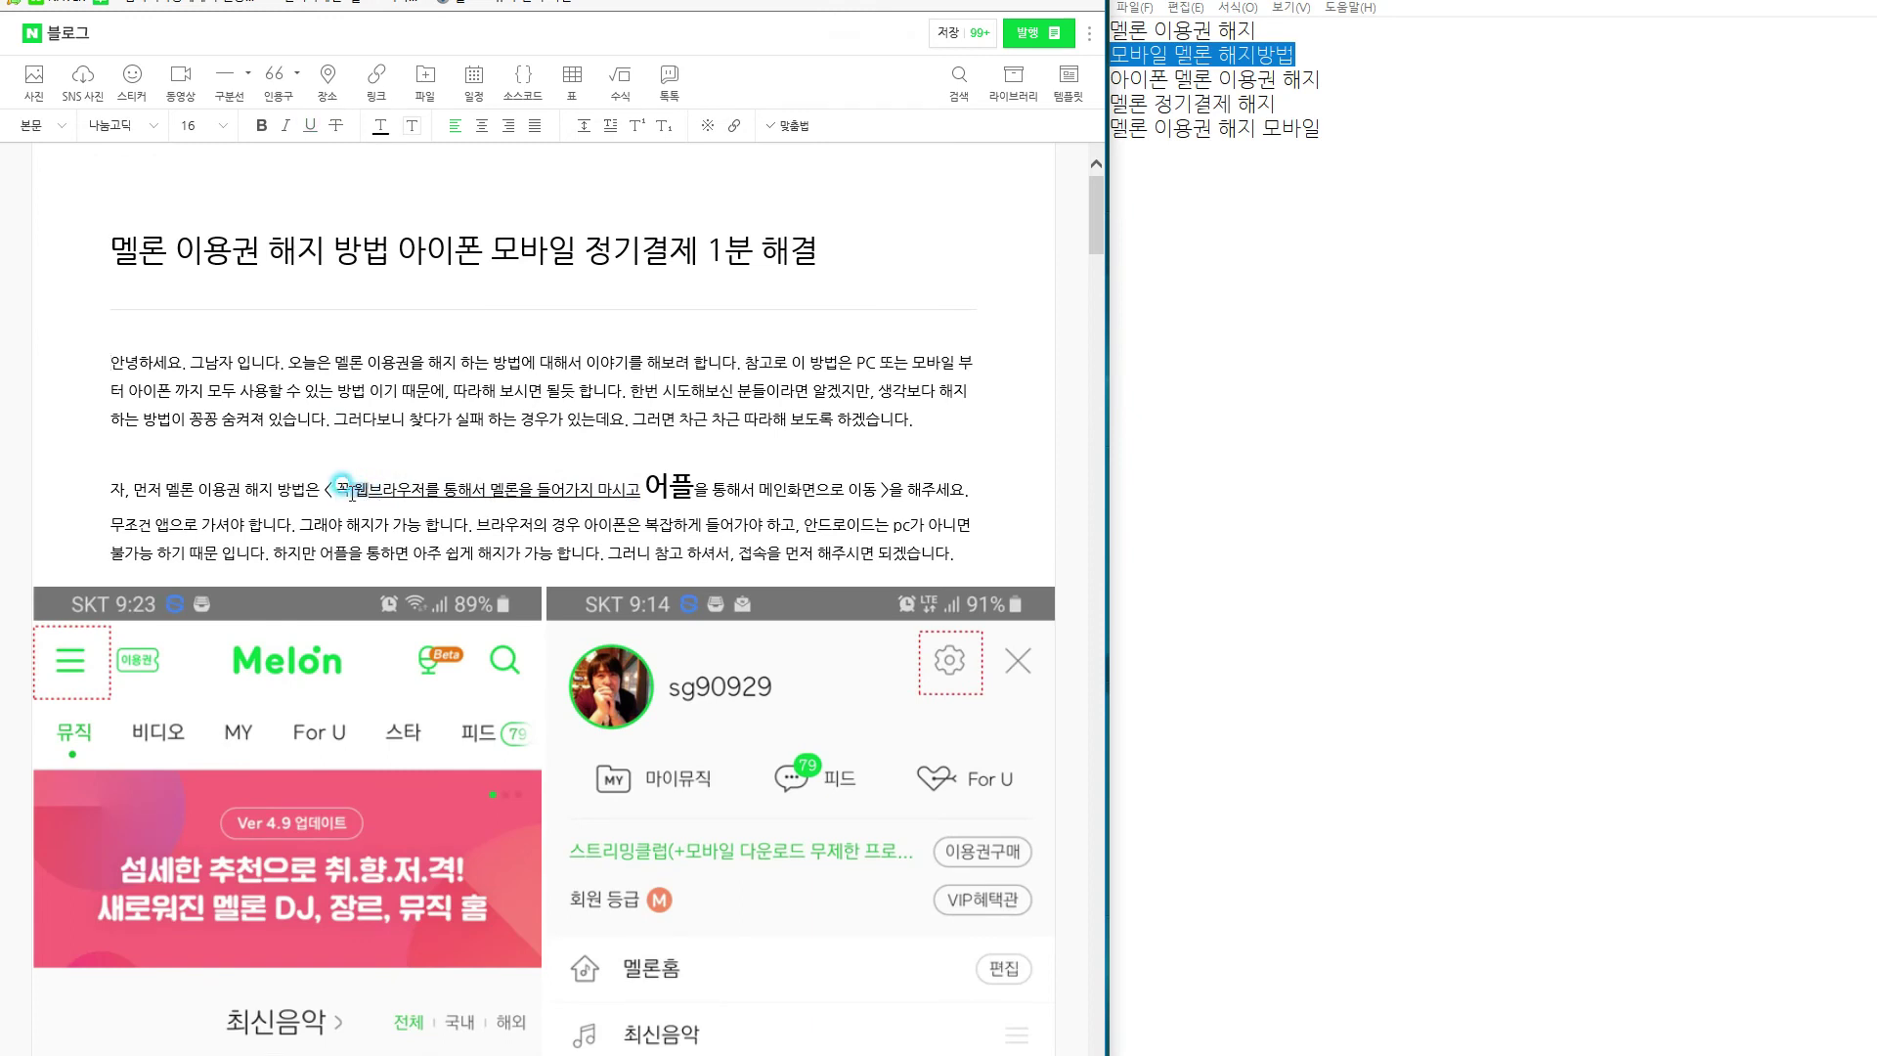
pyautogui.click(389, 259)
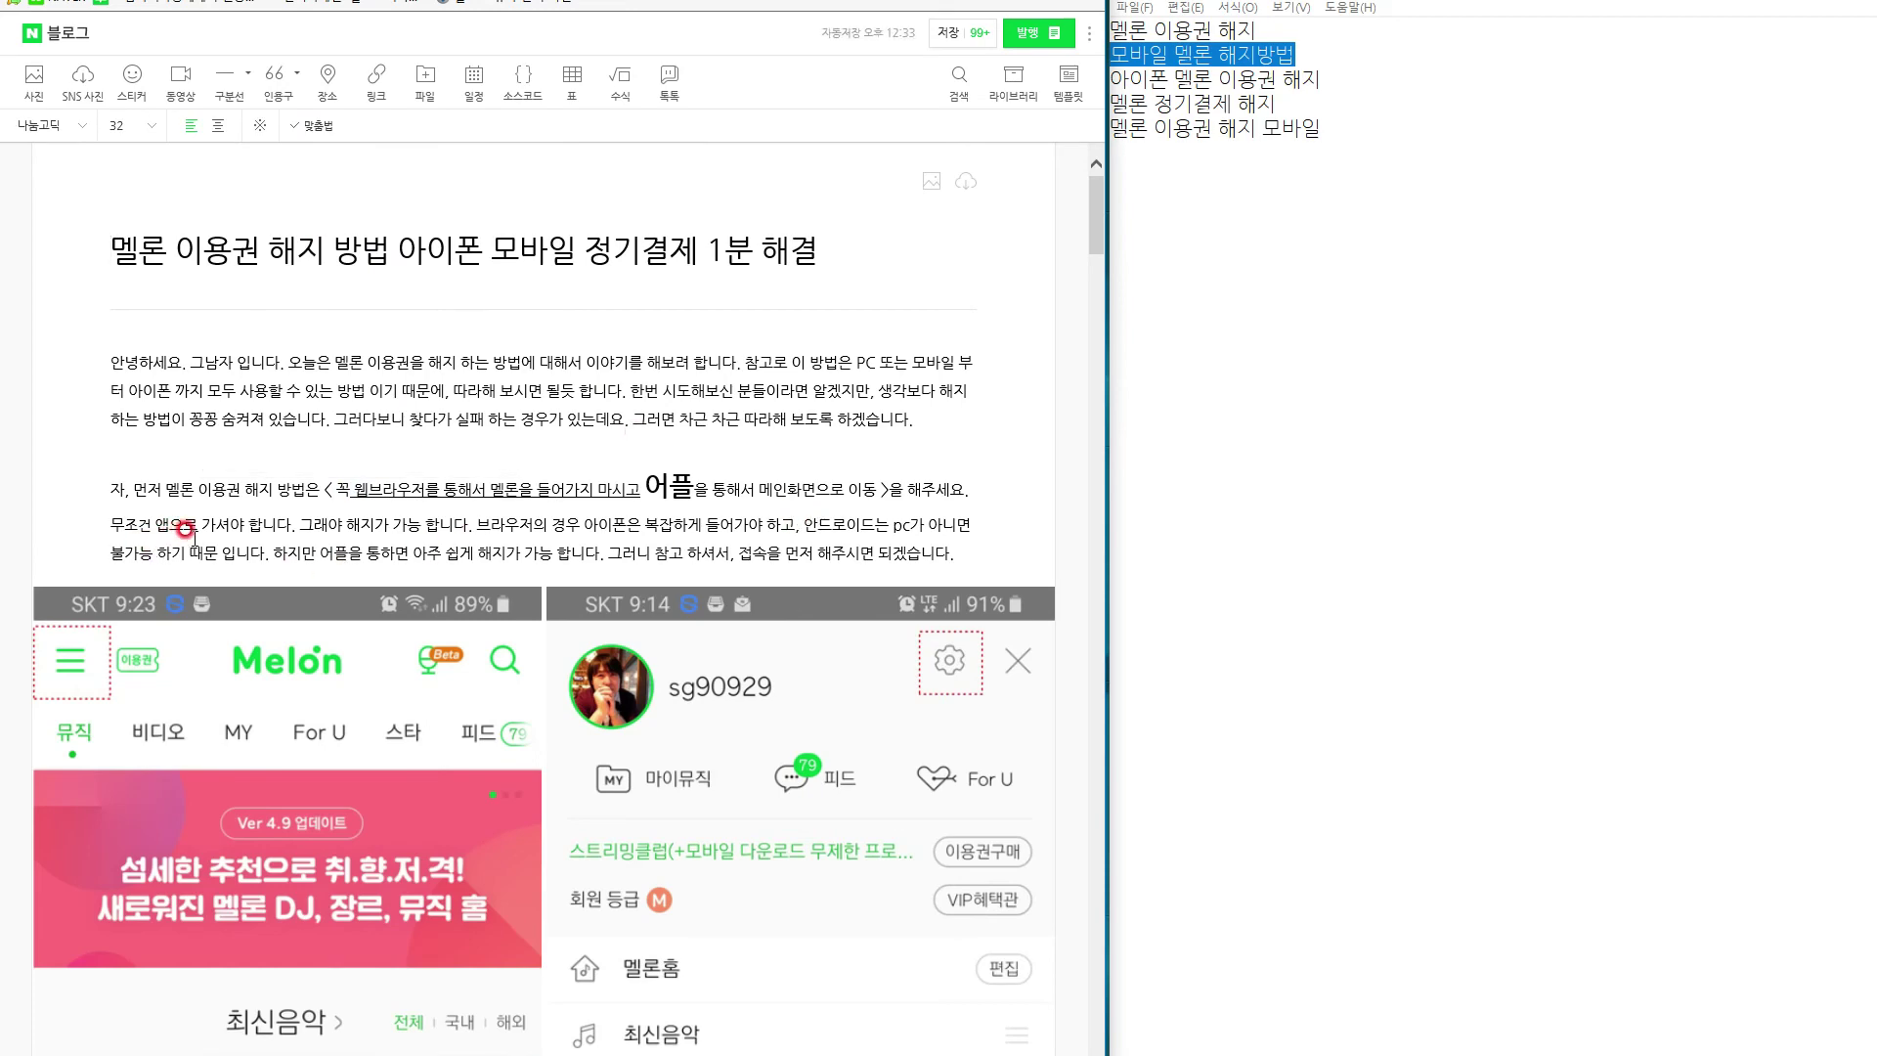
pyautogui.scroll(-15, 186, 529)
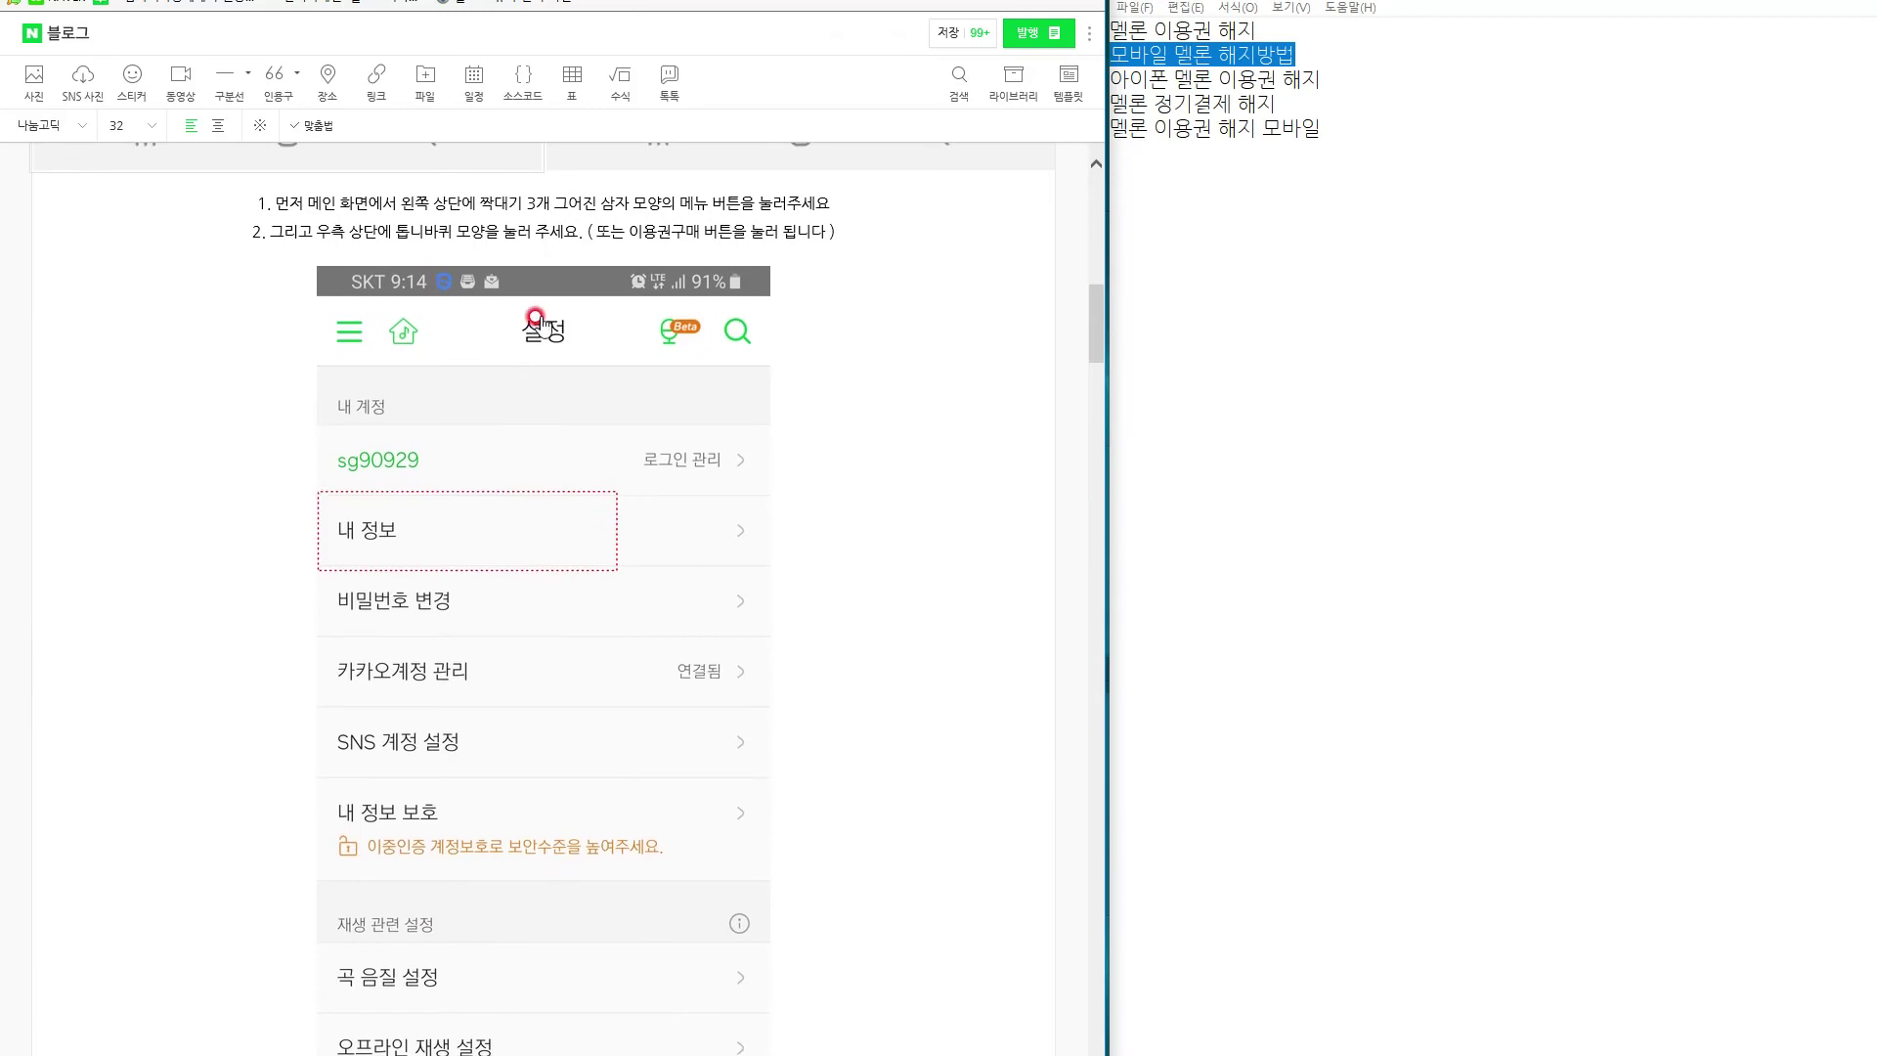
pyautogui.moveTo(462, 203); pyautogui.dragTo(684, 479)
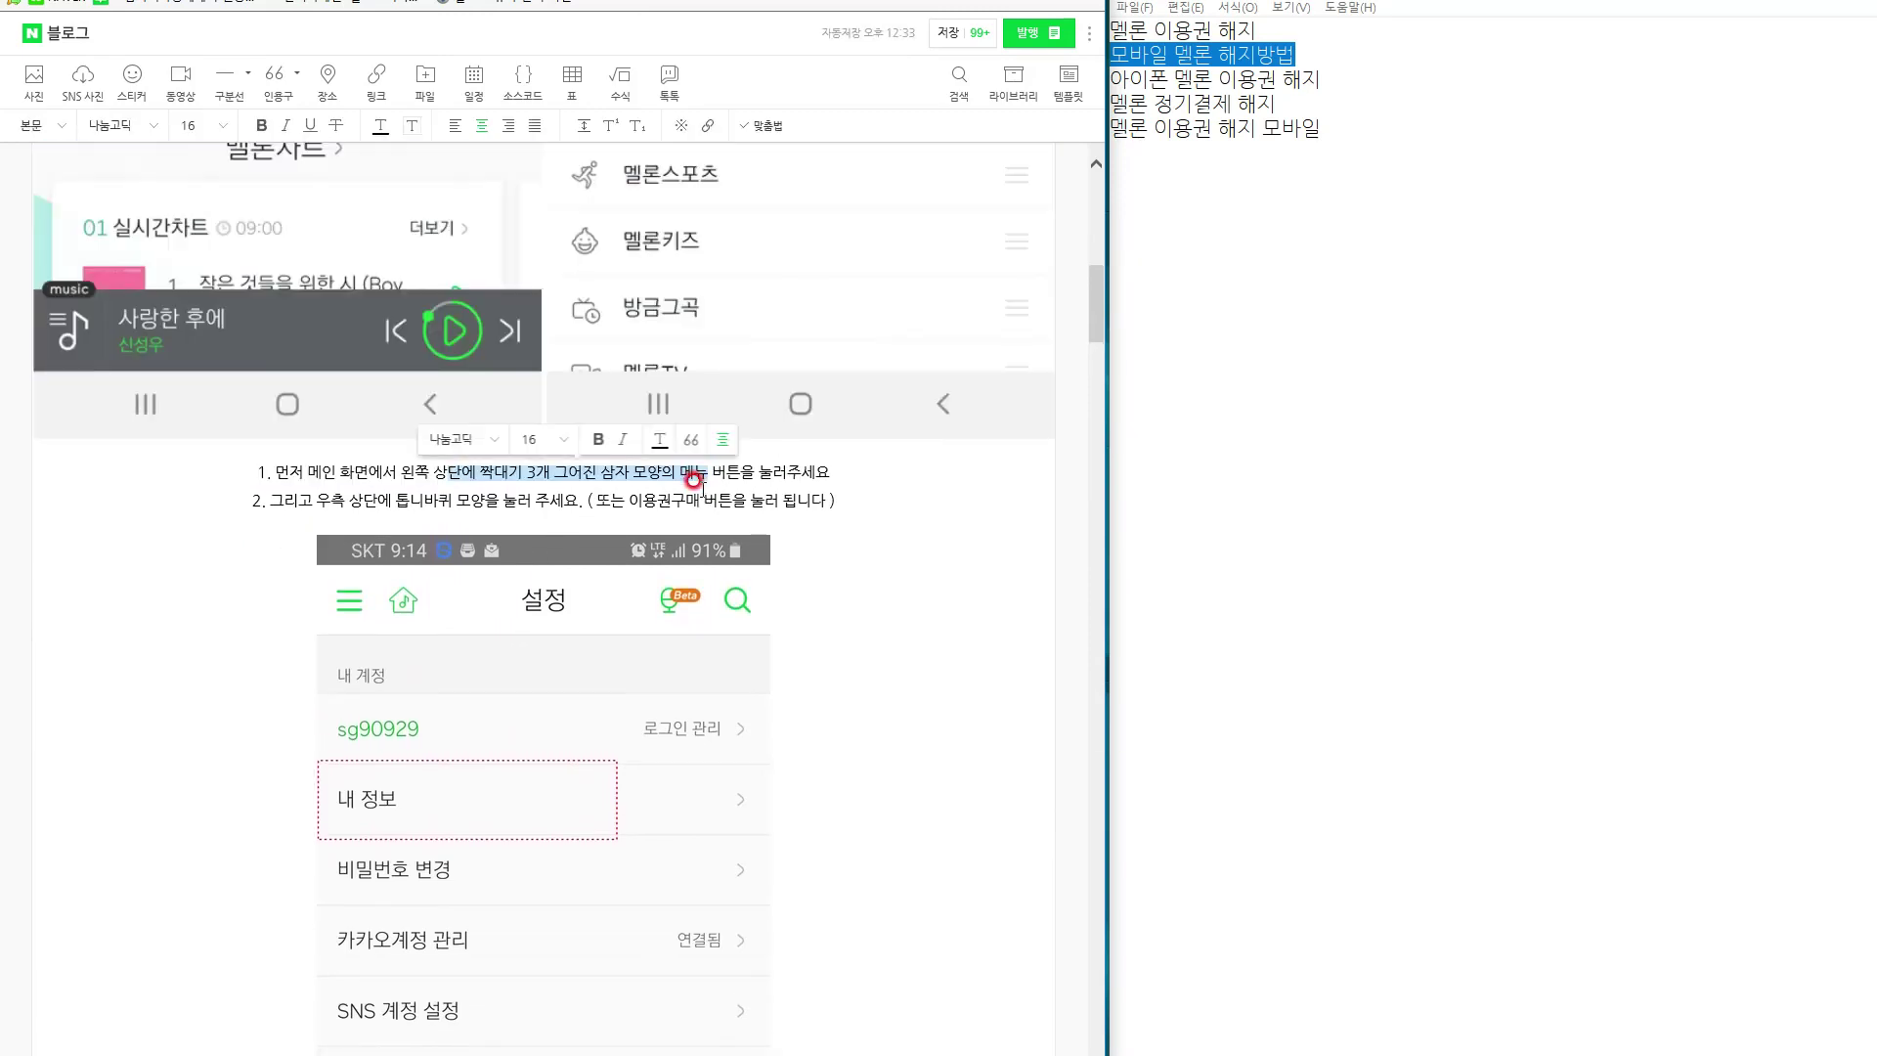
pyautogui.click(430, 461)
pyautogui.moveTo(447, 471); pyautogui.dragTo(690, 472)
pyautogui.click(706, 465)
pyautogui.moveTo(574, 476); pyautogui.dragTo(402, 477)
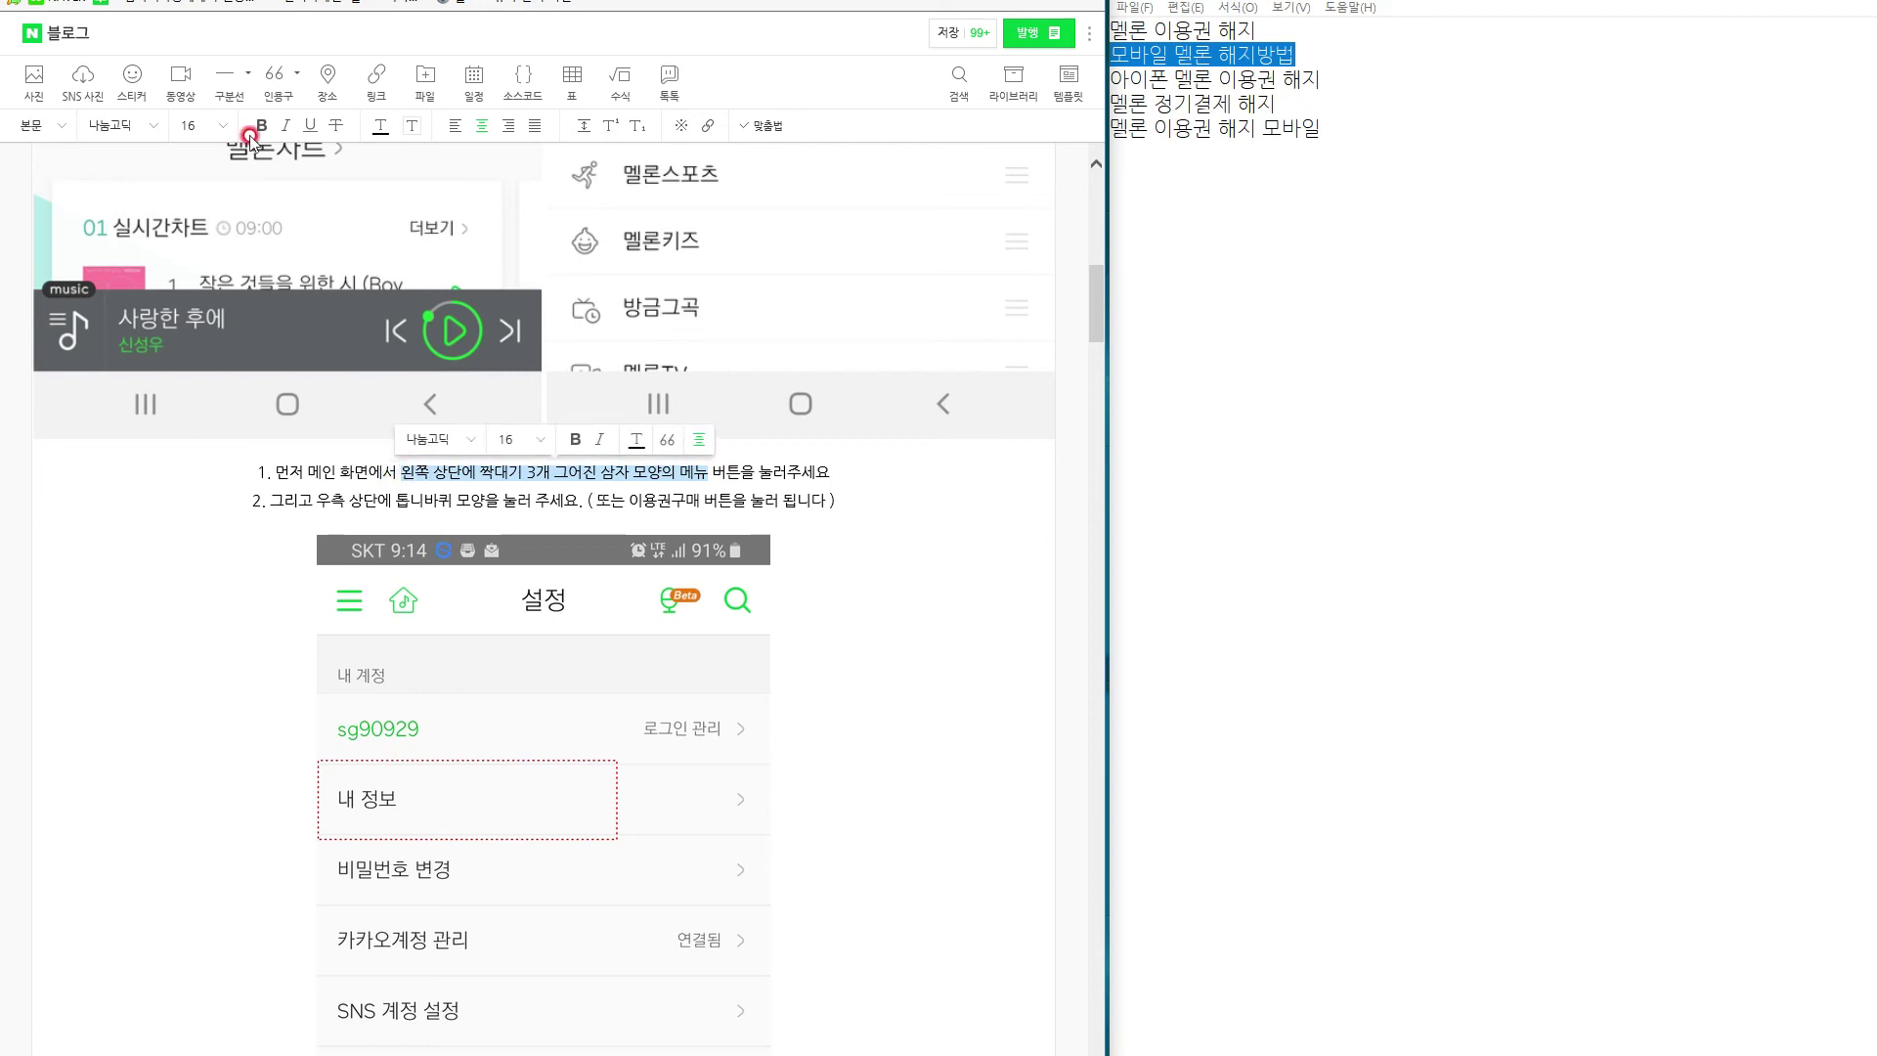
pyautogui.click(261, 126)
pyautogui.click(464, 486)
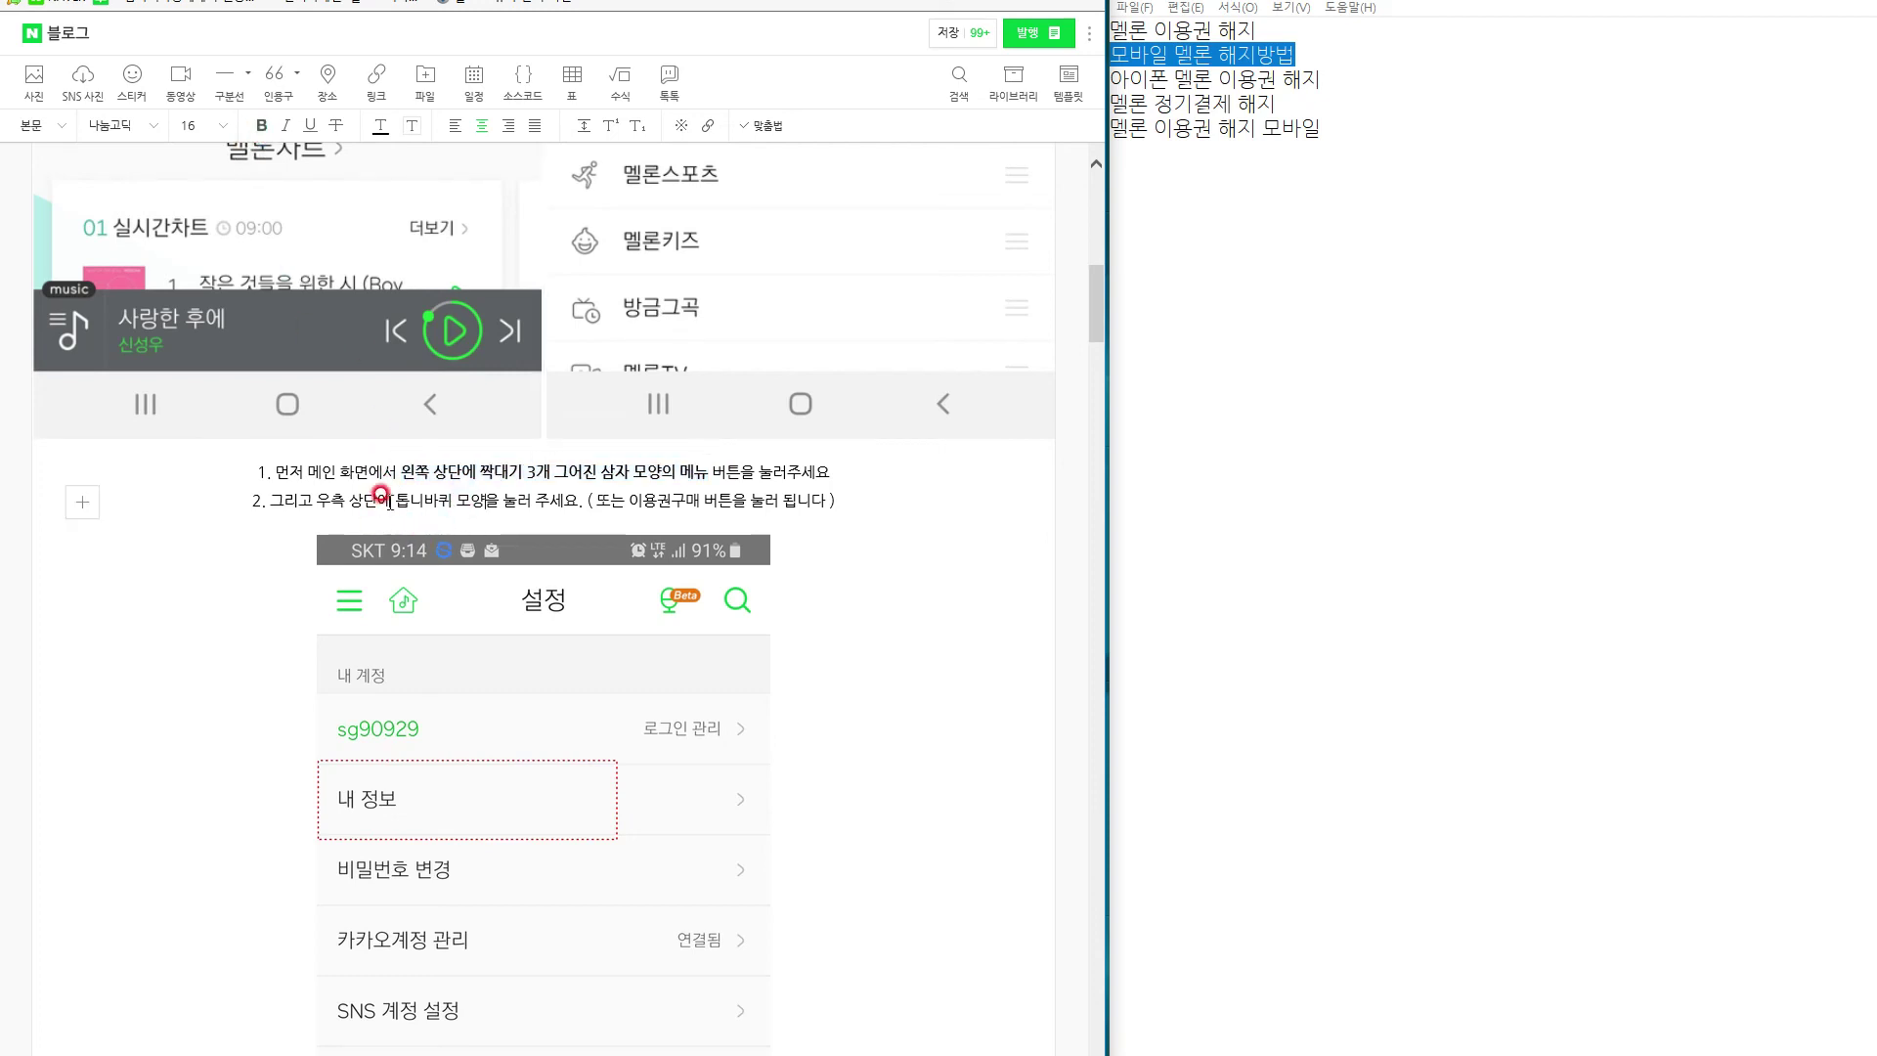
# Bold '톱니바퀴 모양' in step 2.
pyautogui.moveTo(396, 498); pyautogui.dragTo(486, 496)
pyautogui.click(247, 125)
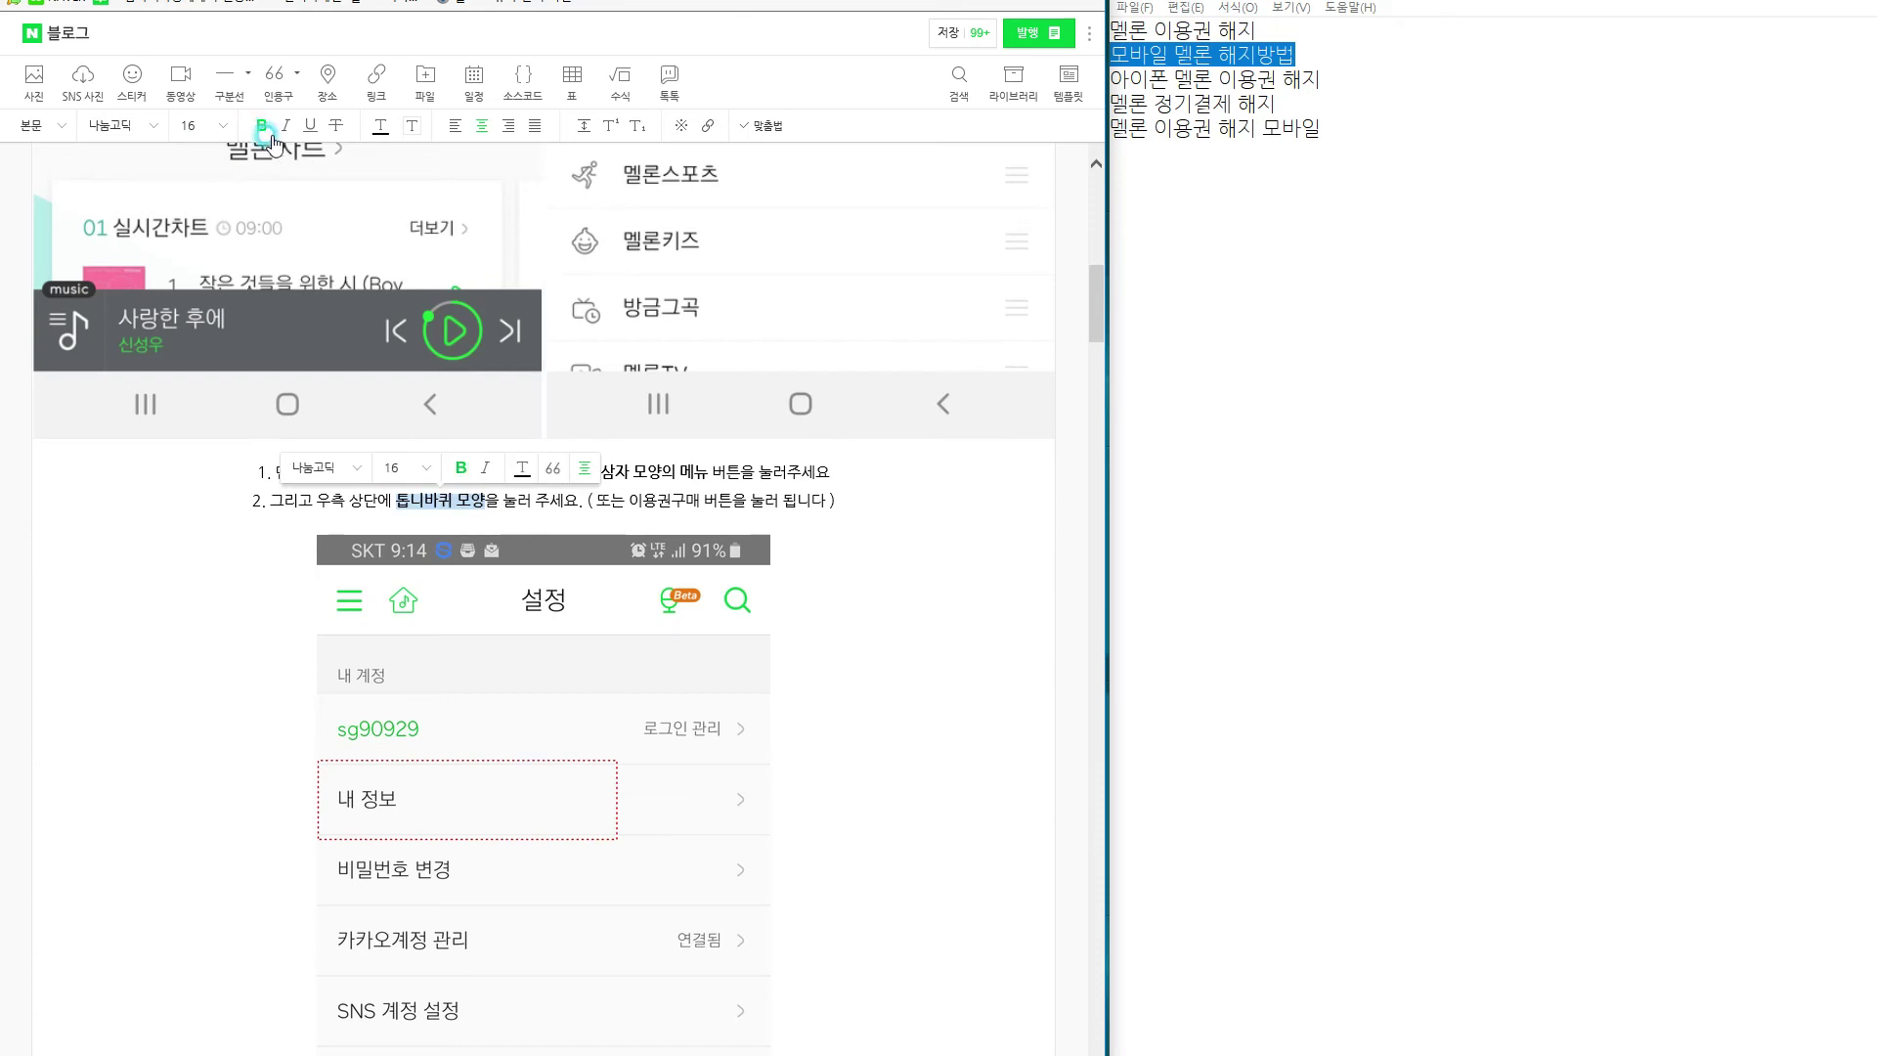
pyautogui.click(252, 649)
pyautogui.scroll(-10, 272, 649)
pyautogui.scroll(-15, 304, 613)
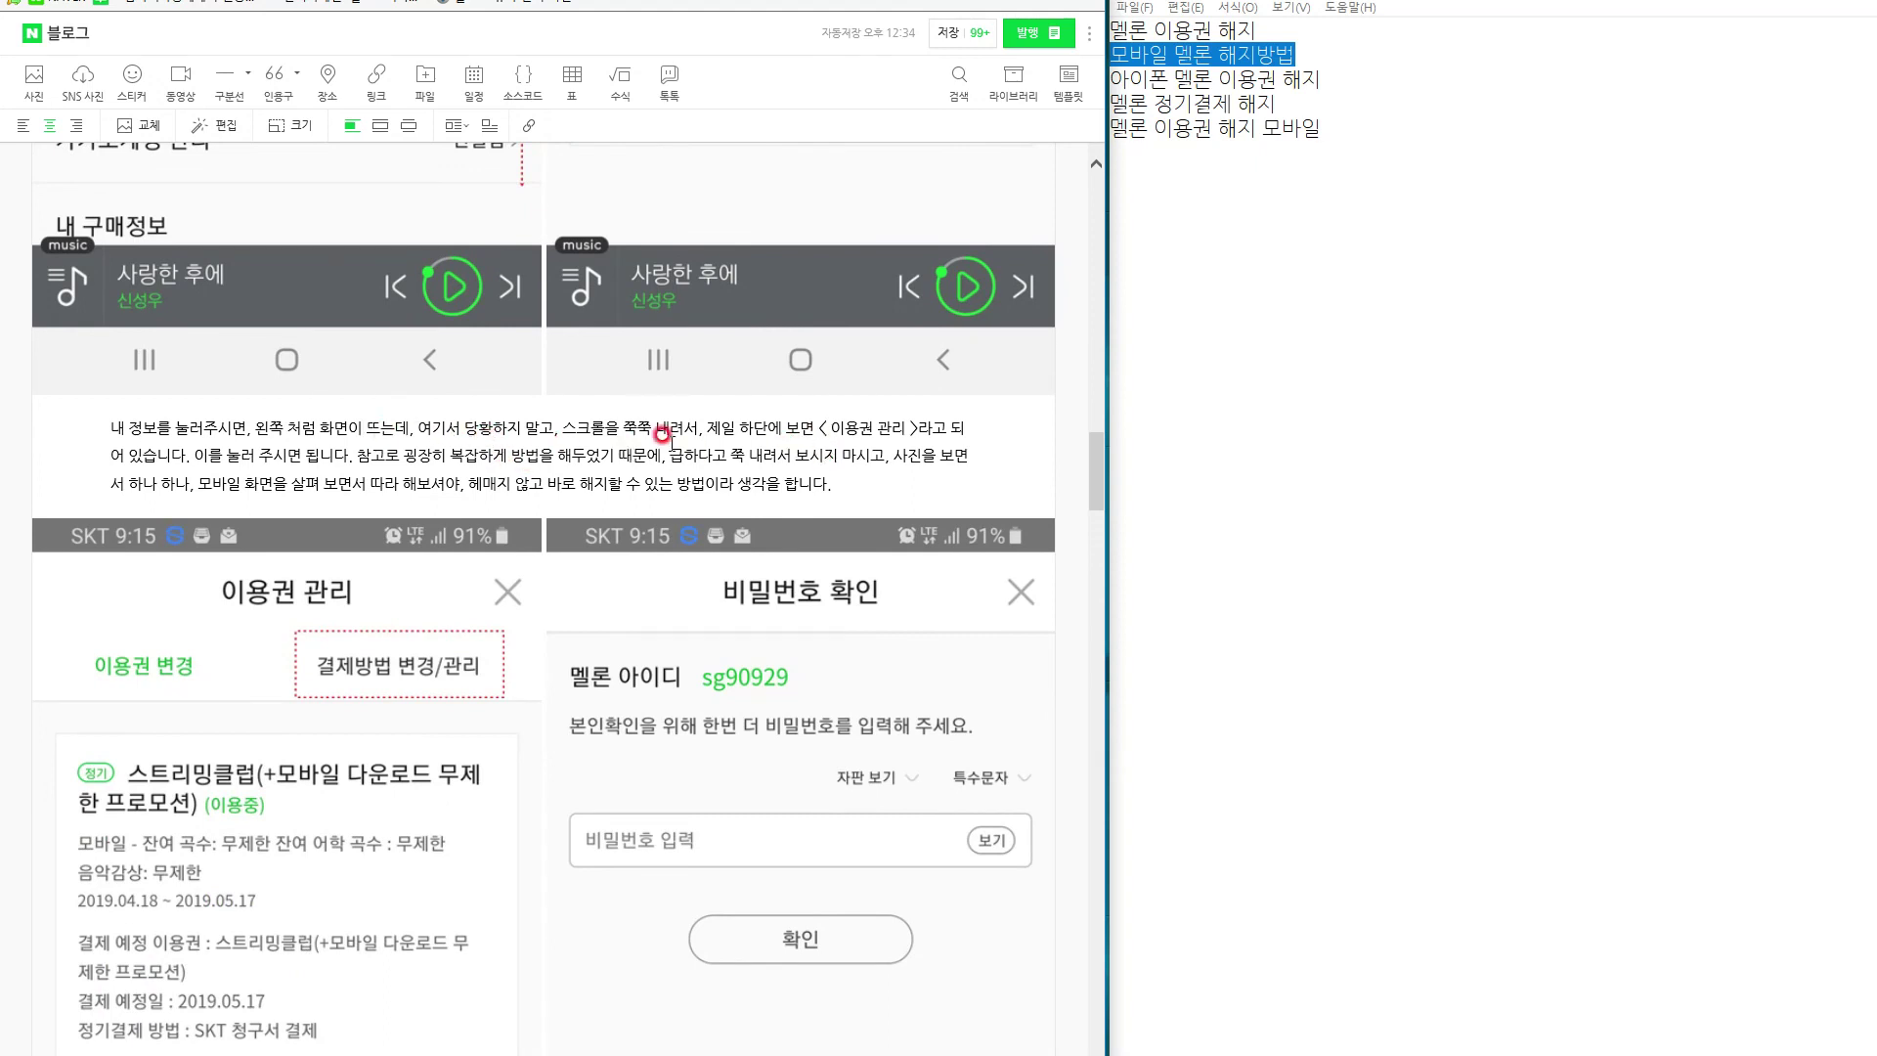
# Make the quoted '이용권 해지 신청' caption label bold at font size 19.
pyautogui.moveTo(562, 427); pyautogui.dragTo(910, 391)
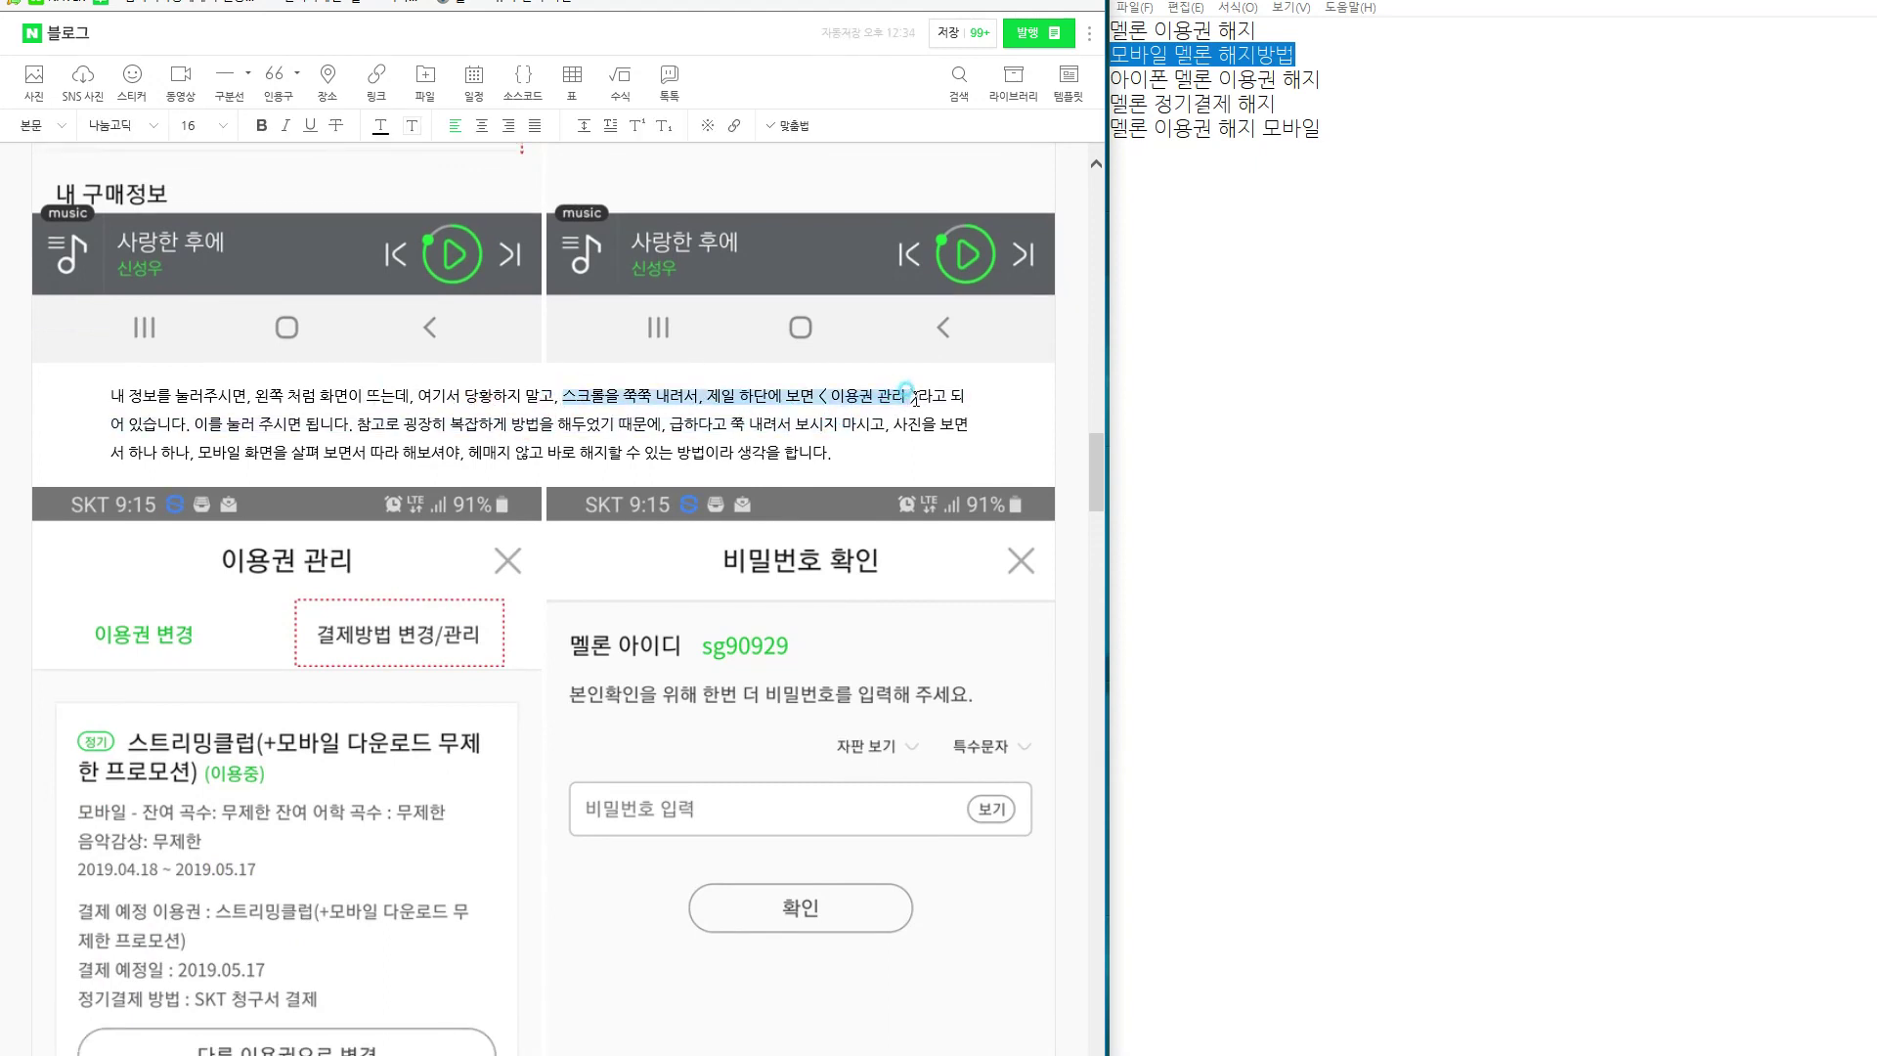
pyautogui.scroll(-8, 245, 494)
pyautogui.click(265, 500)
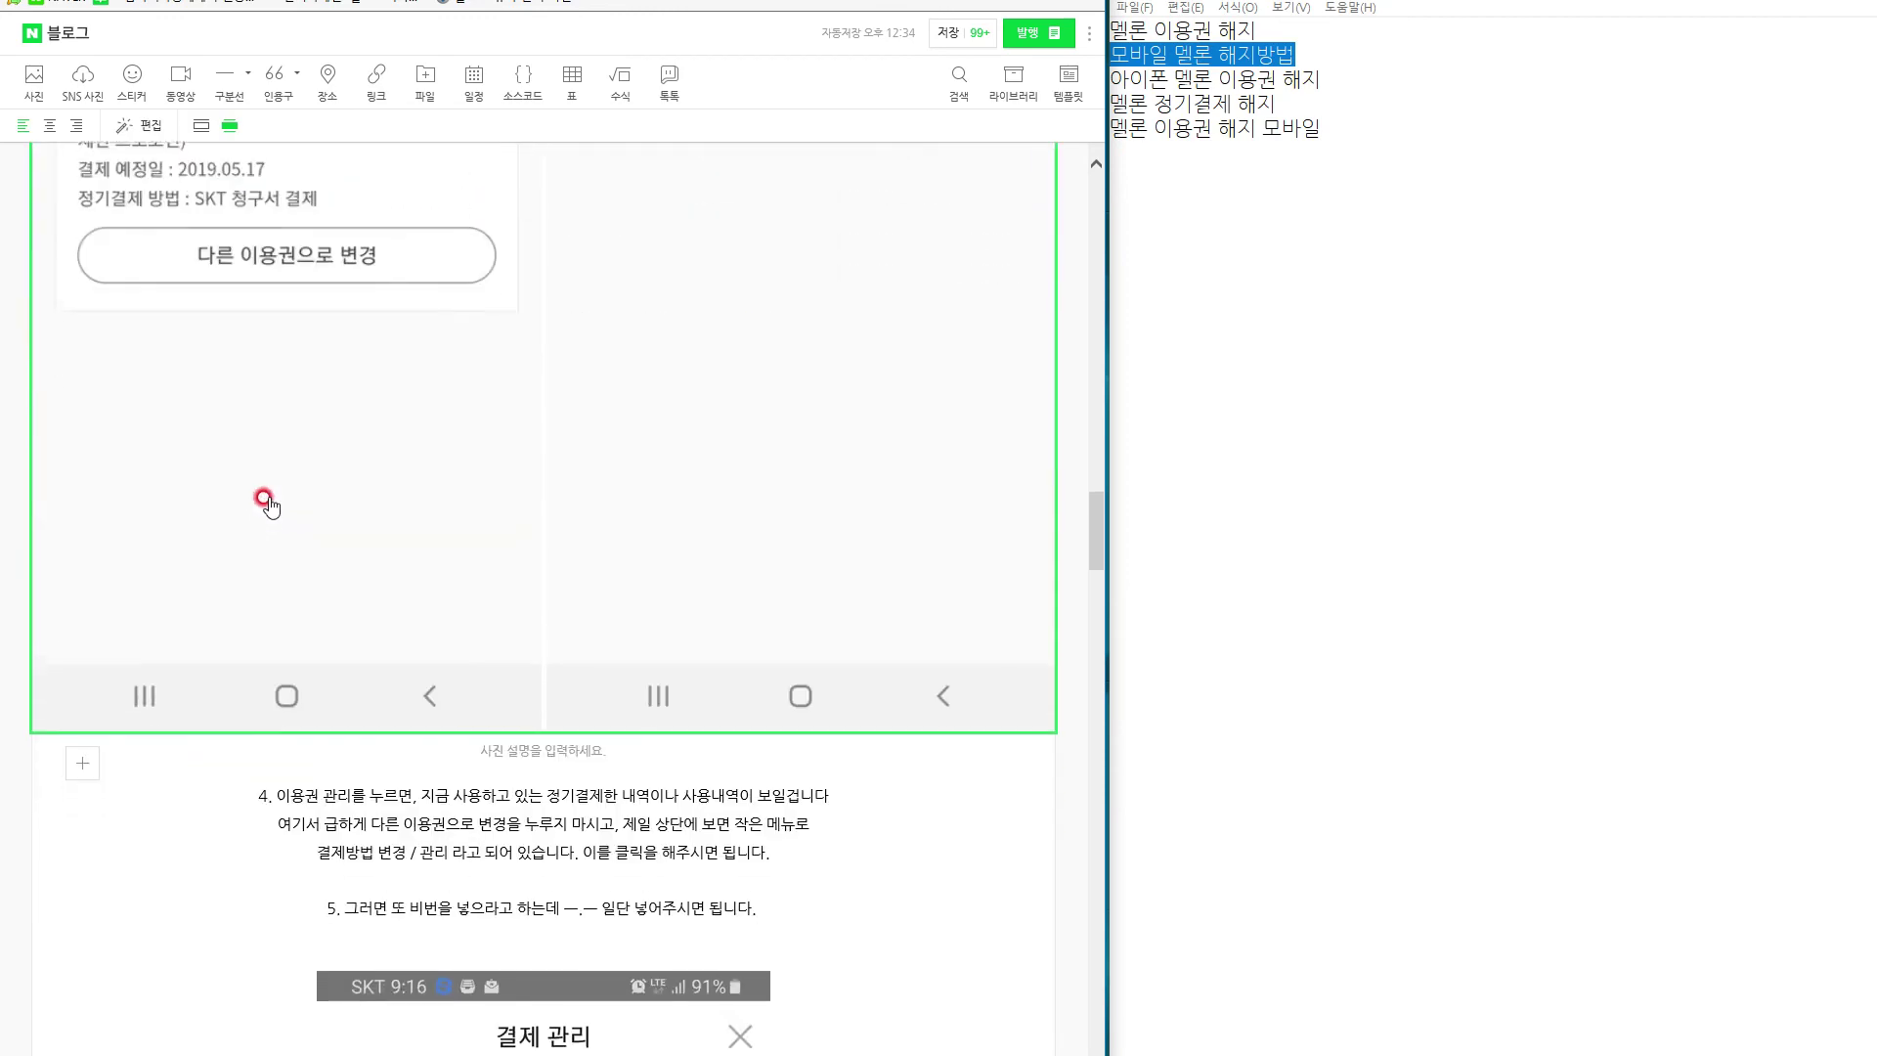
pyautogui.scroll(-3, 265, 500)
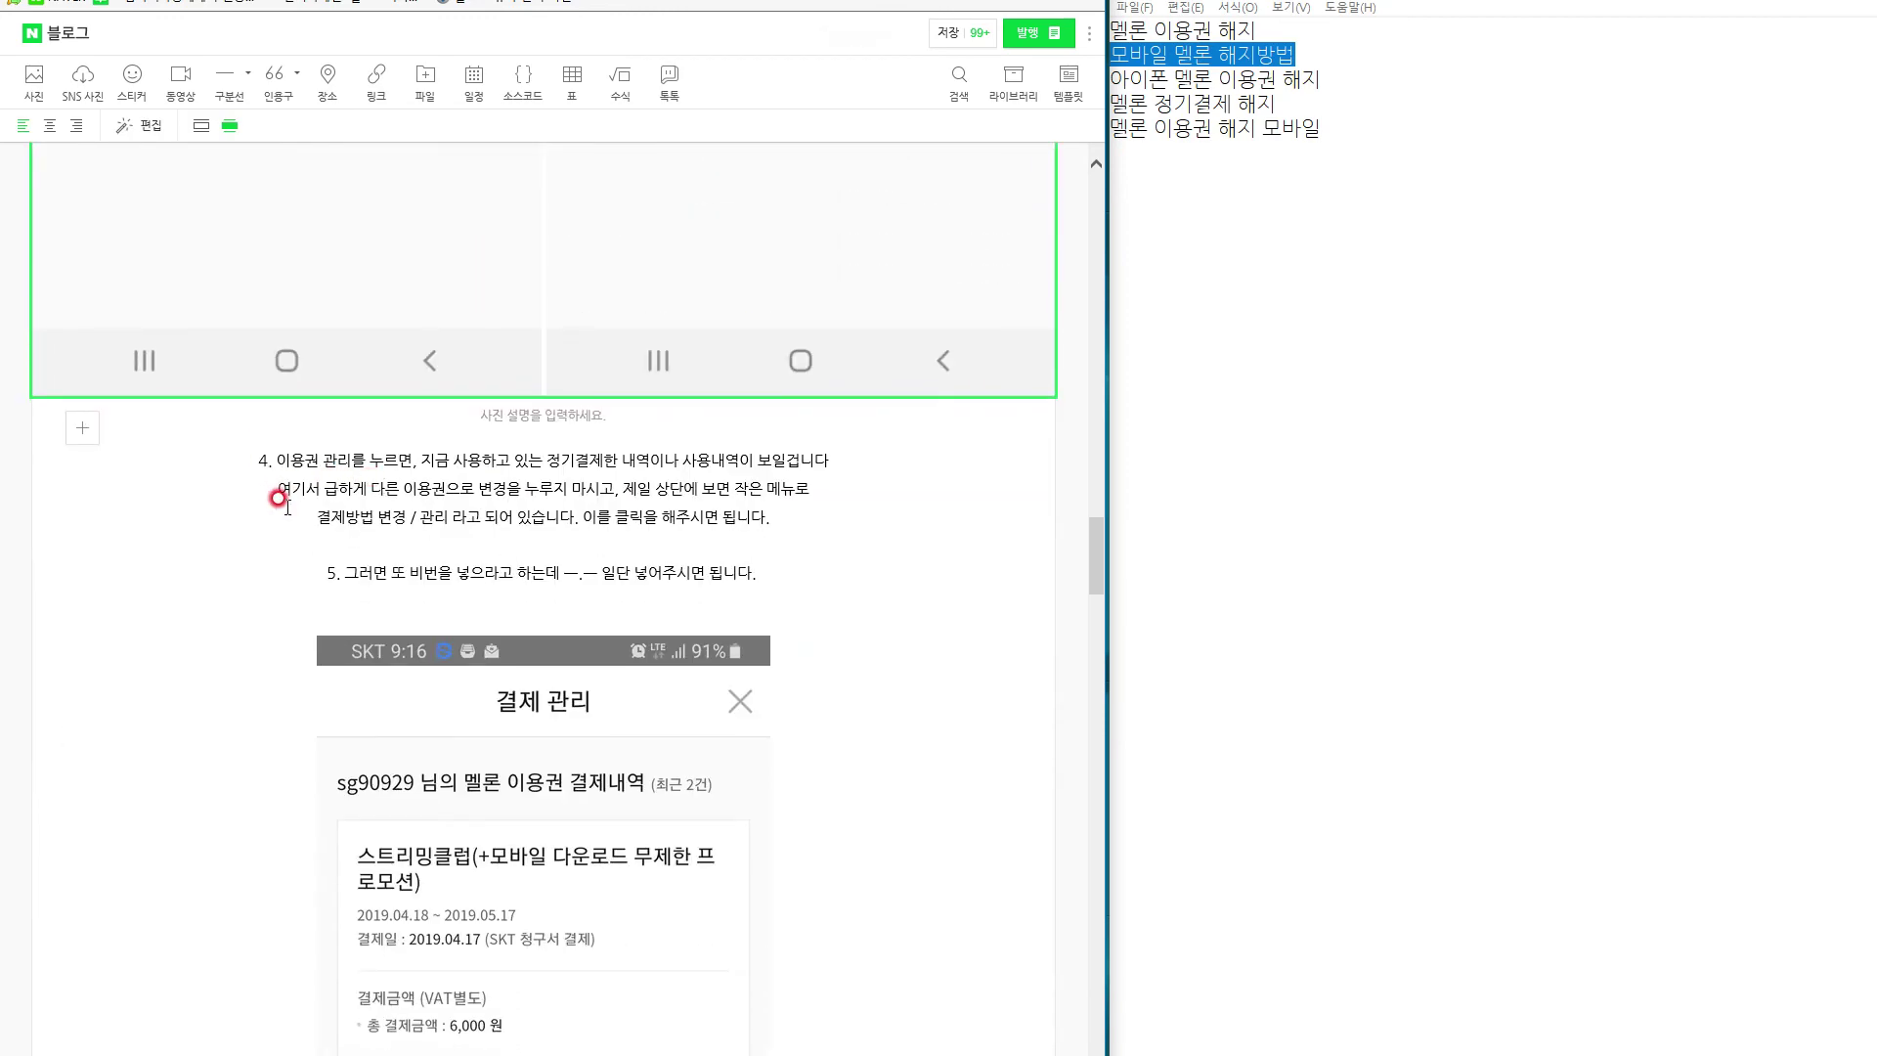
pyautogui.scroll(-9, 277, 499)
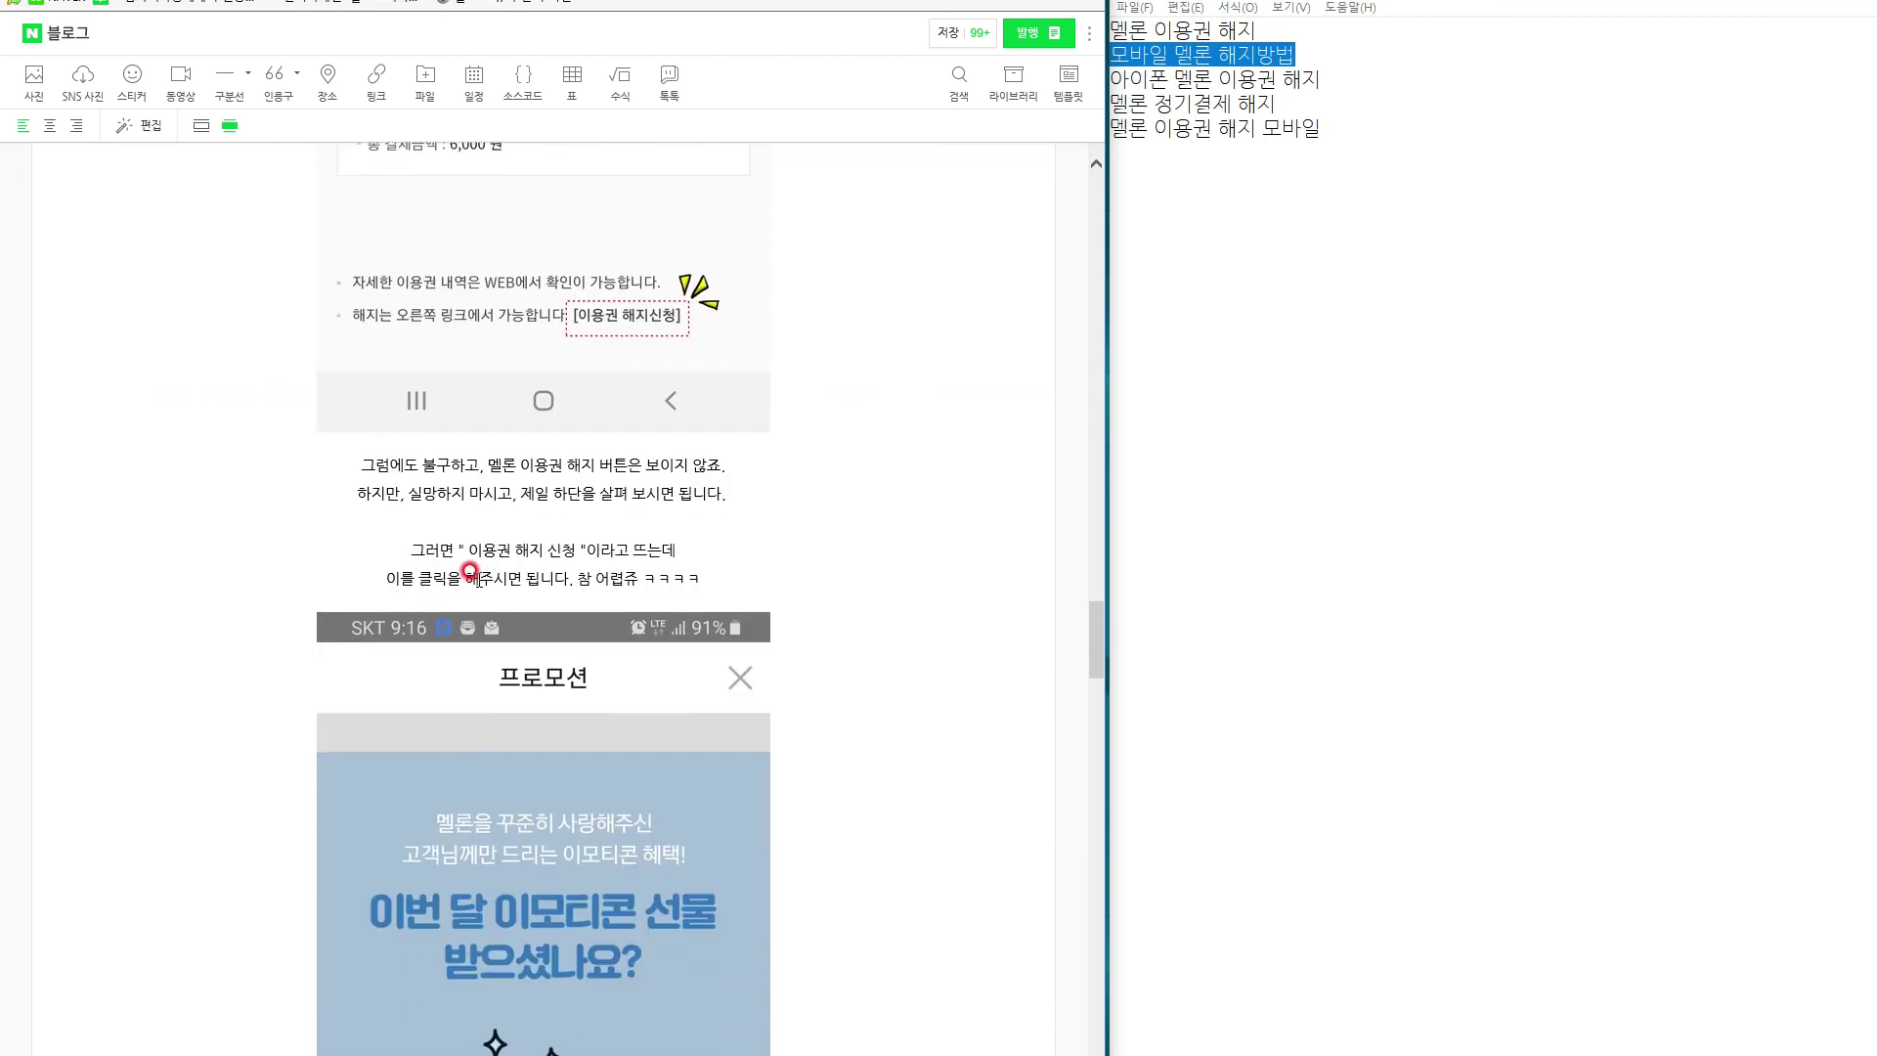
pyautogui.moveTo(459, 546); pyautogui.dragTo(585, 520)
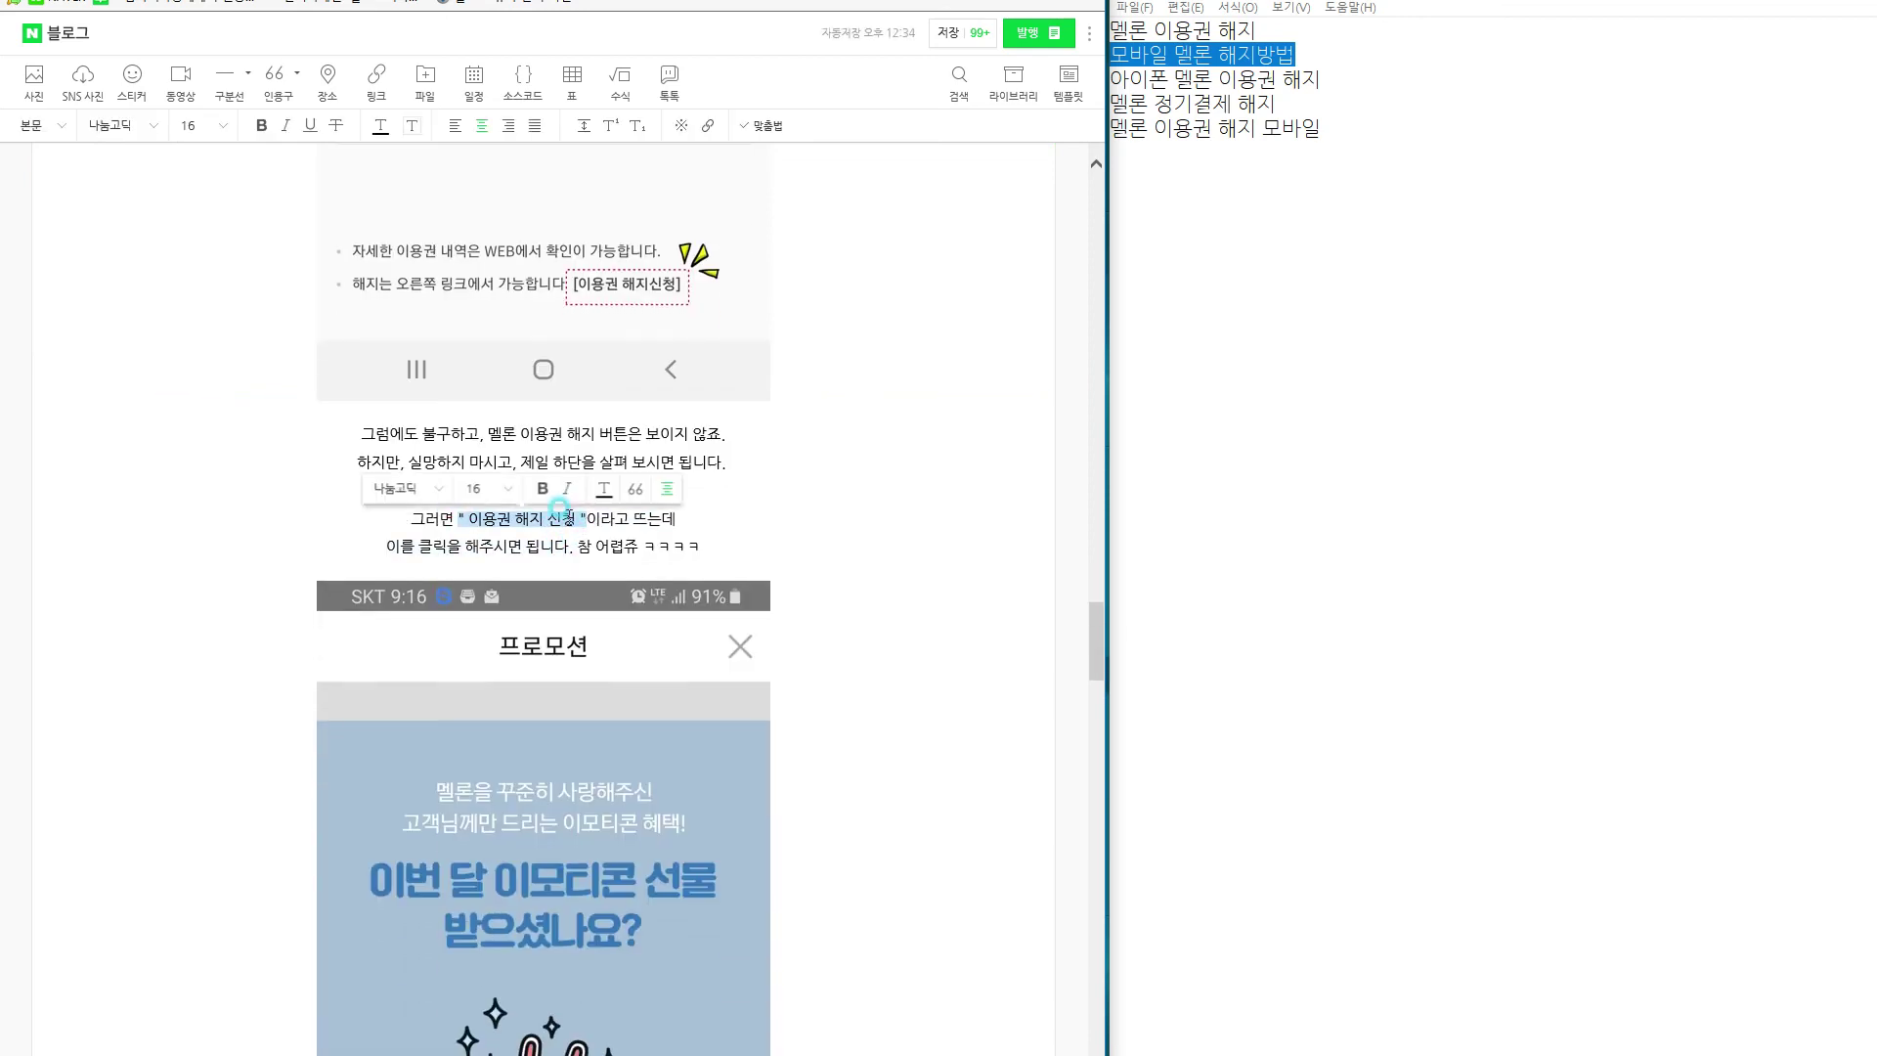
pyautogui.click(261, 125)
pyautogui.click(205, 125)
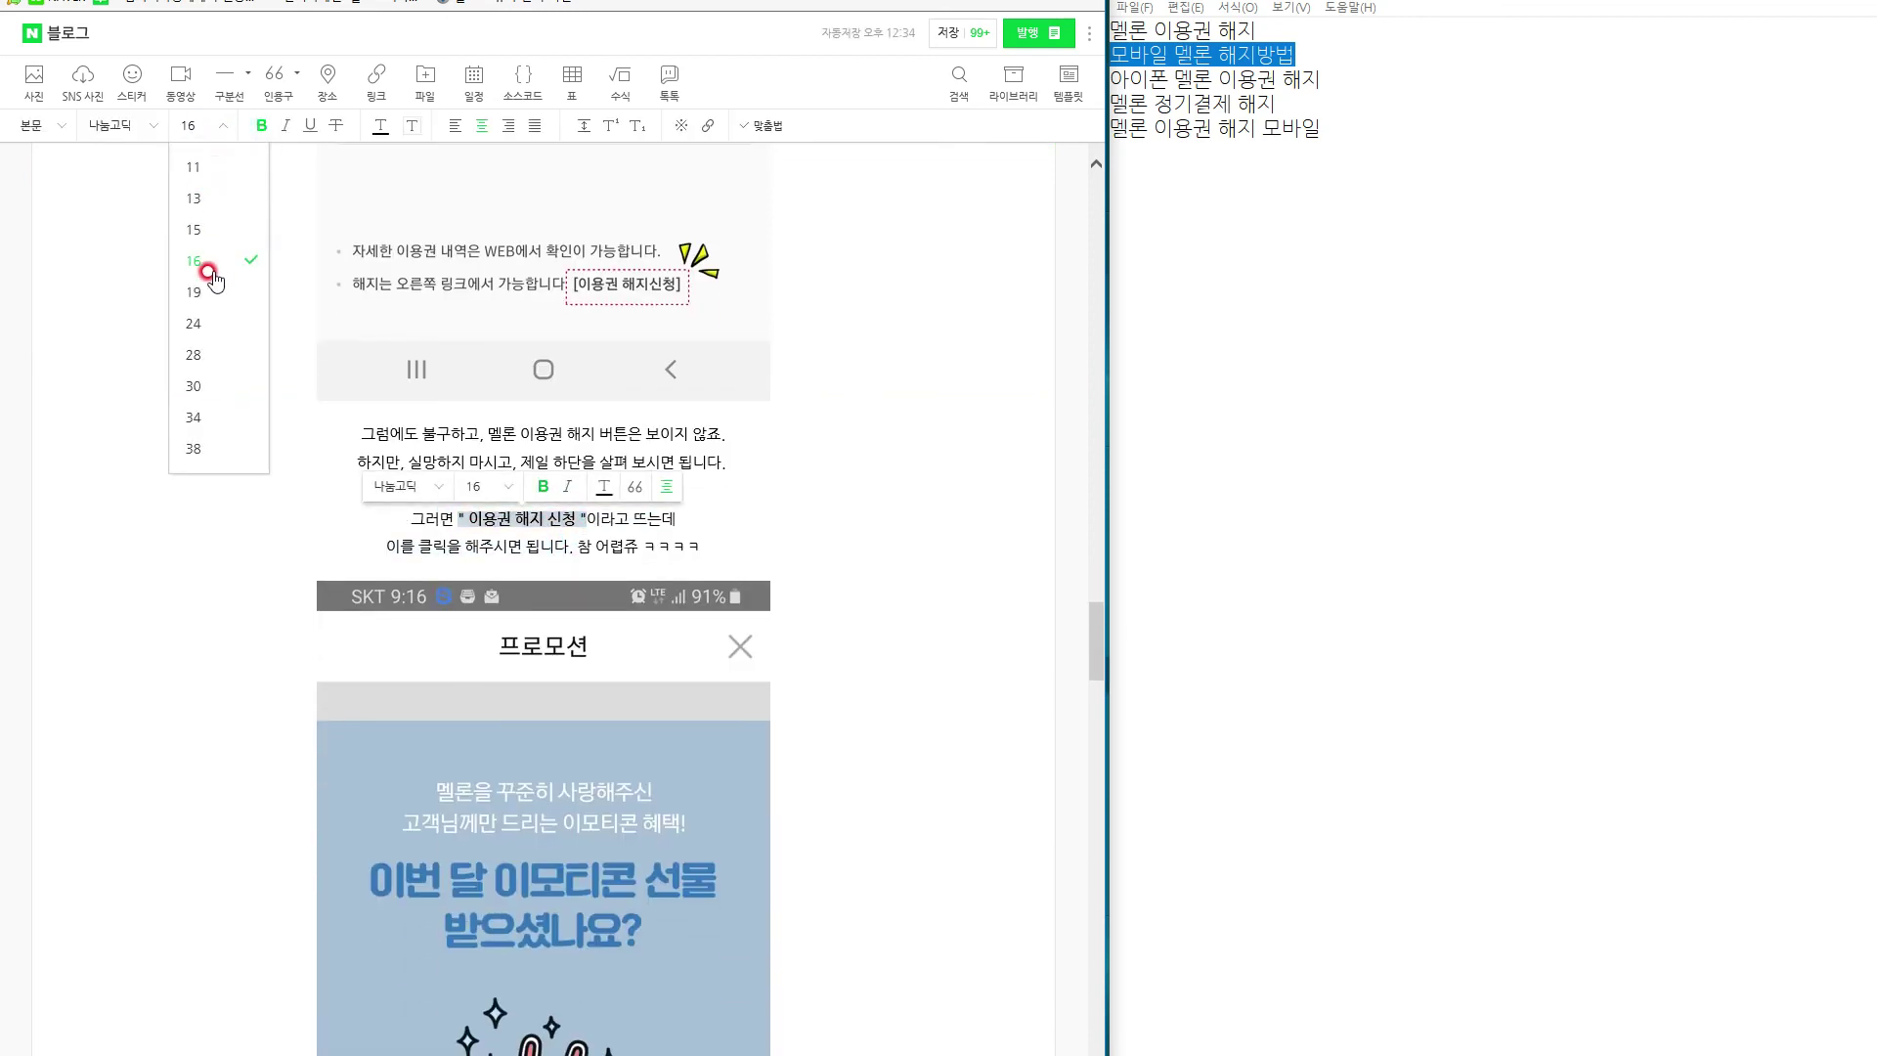
pyautogui.click(208, 293)
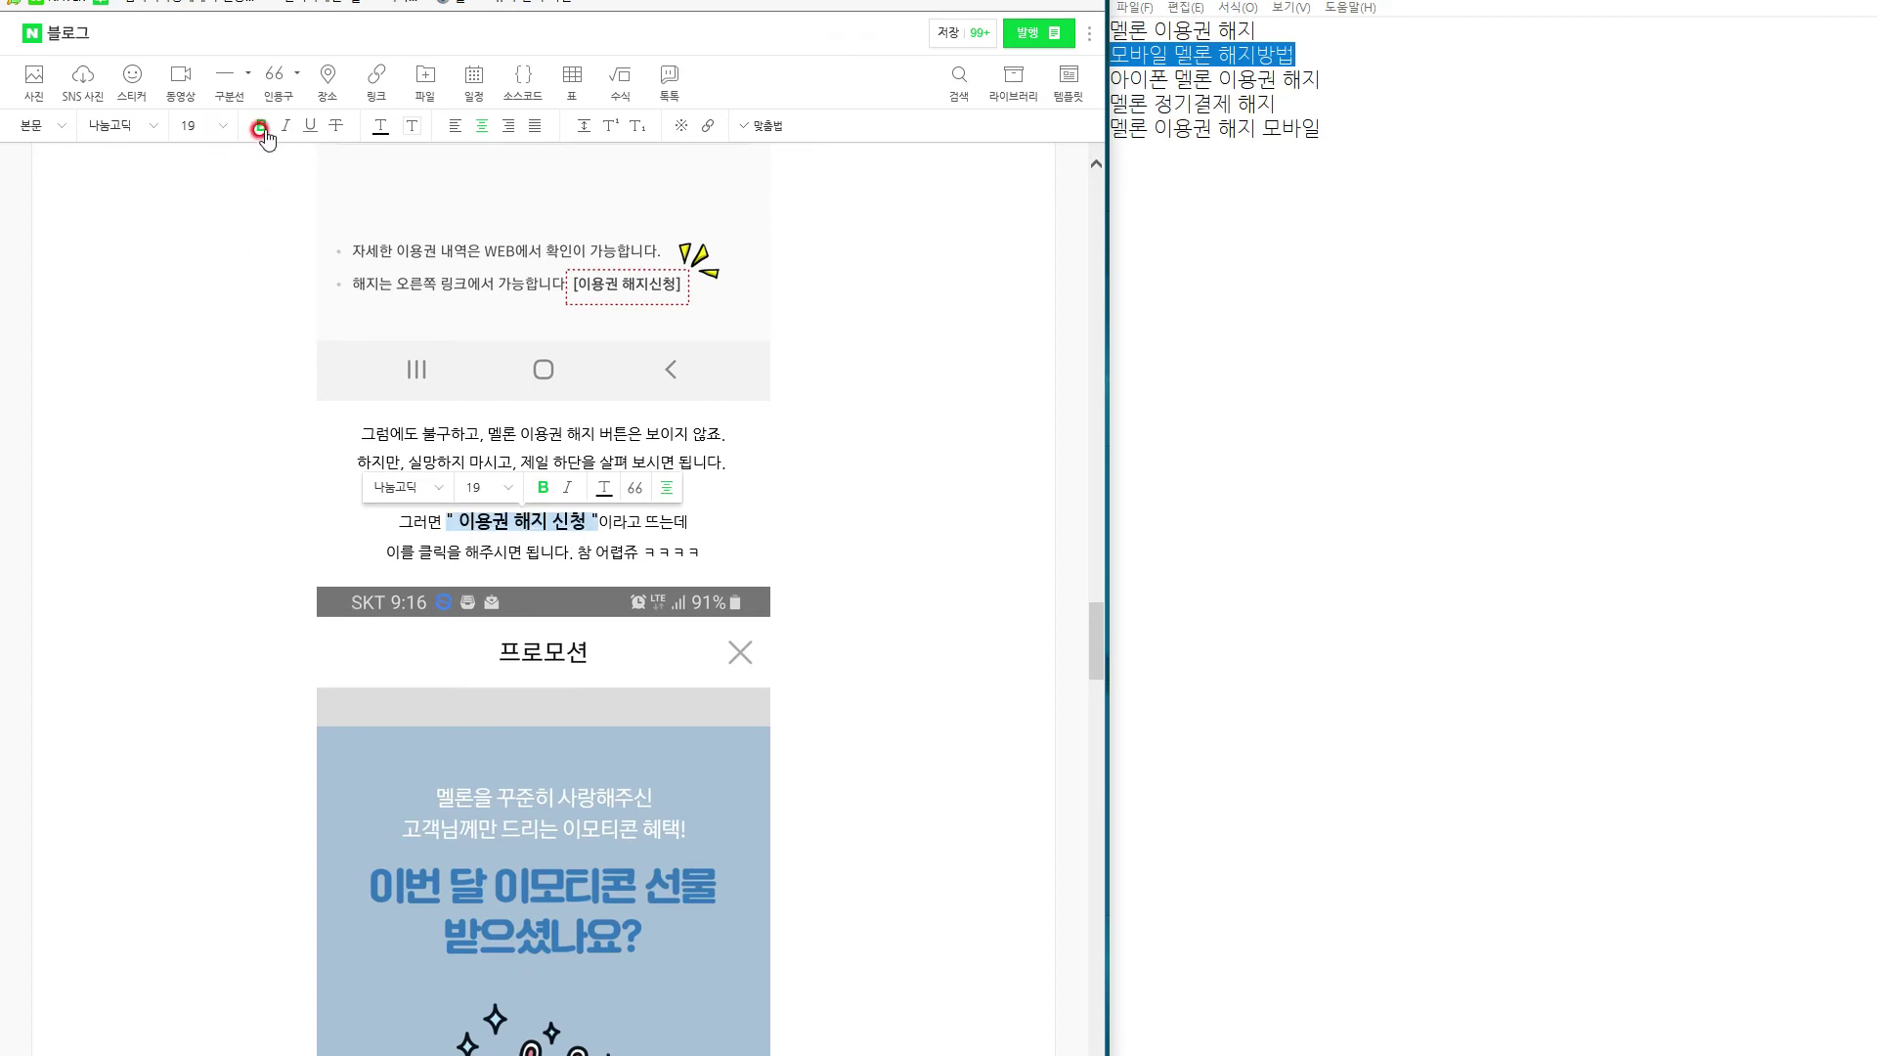
pyautogui.click(277, 486)
pyautogui.scroll(-10, 290, 538)
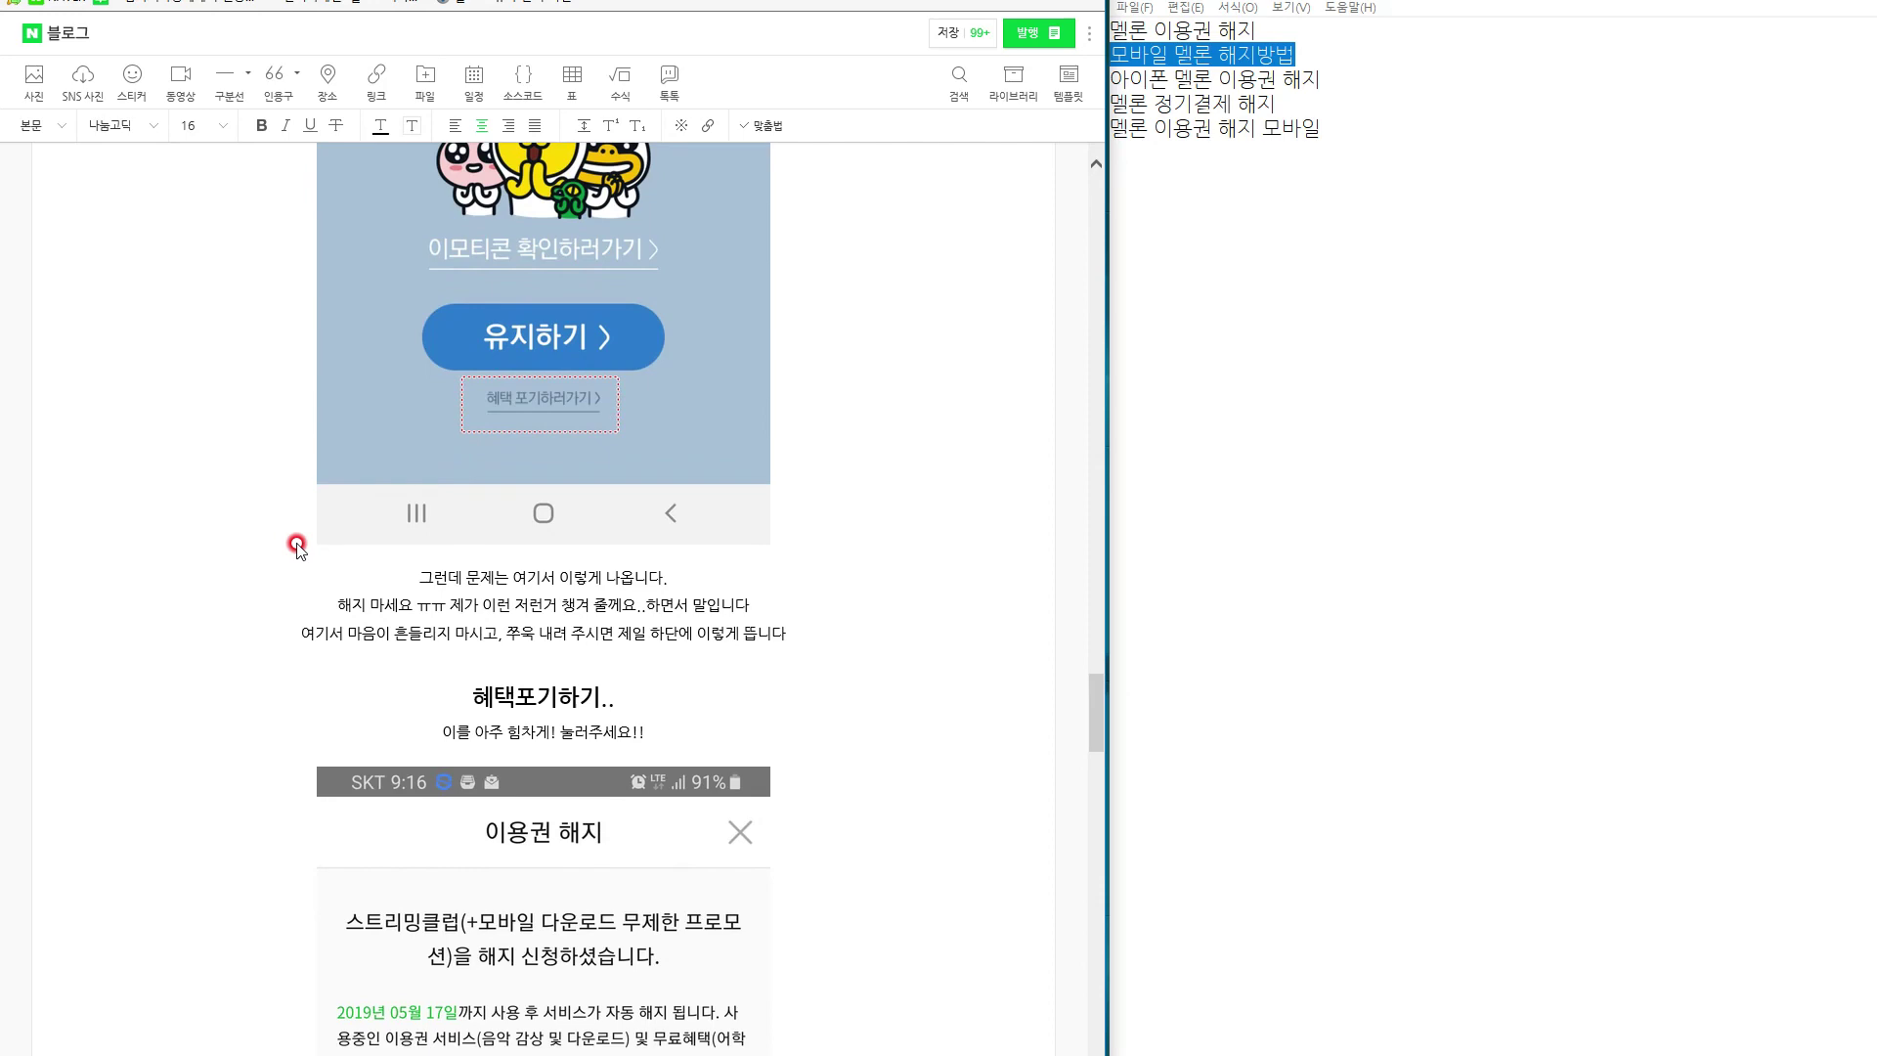
pyautogui.scroll(-13, 460, 704)
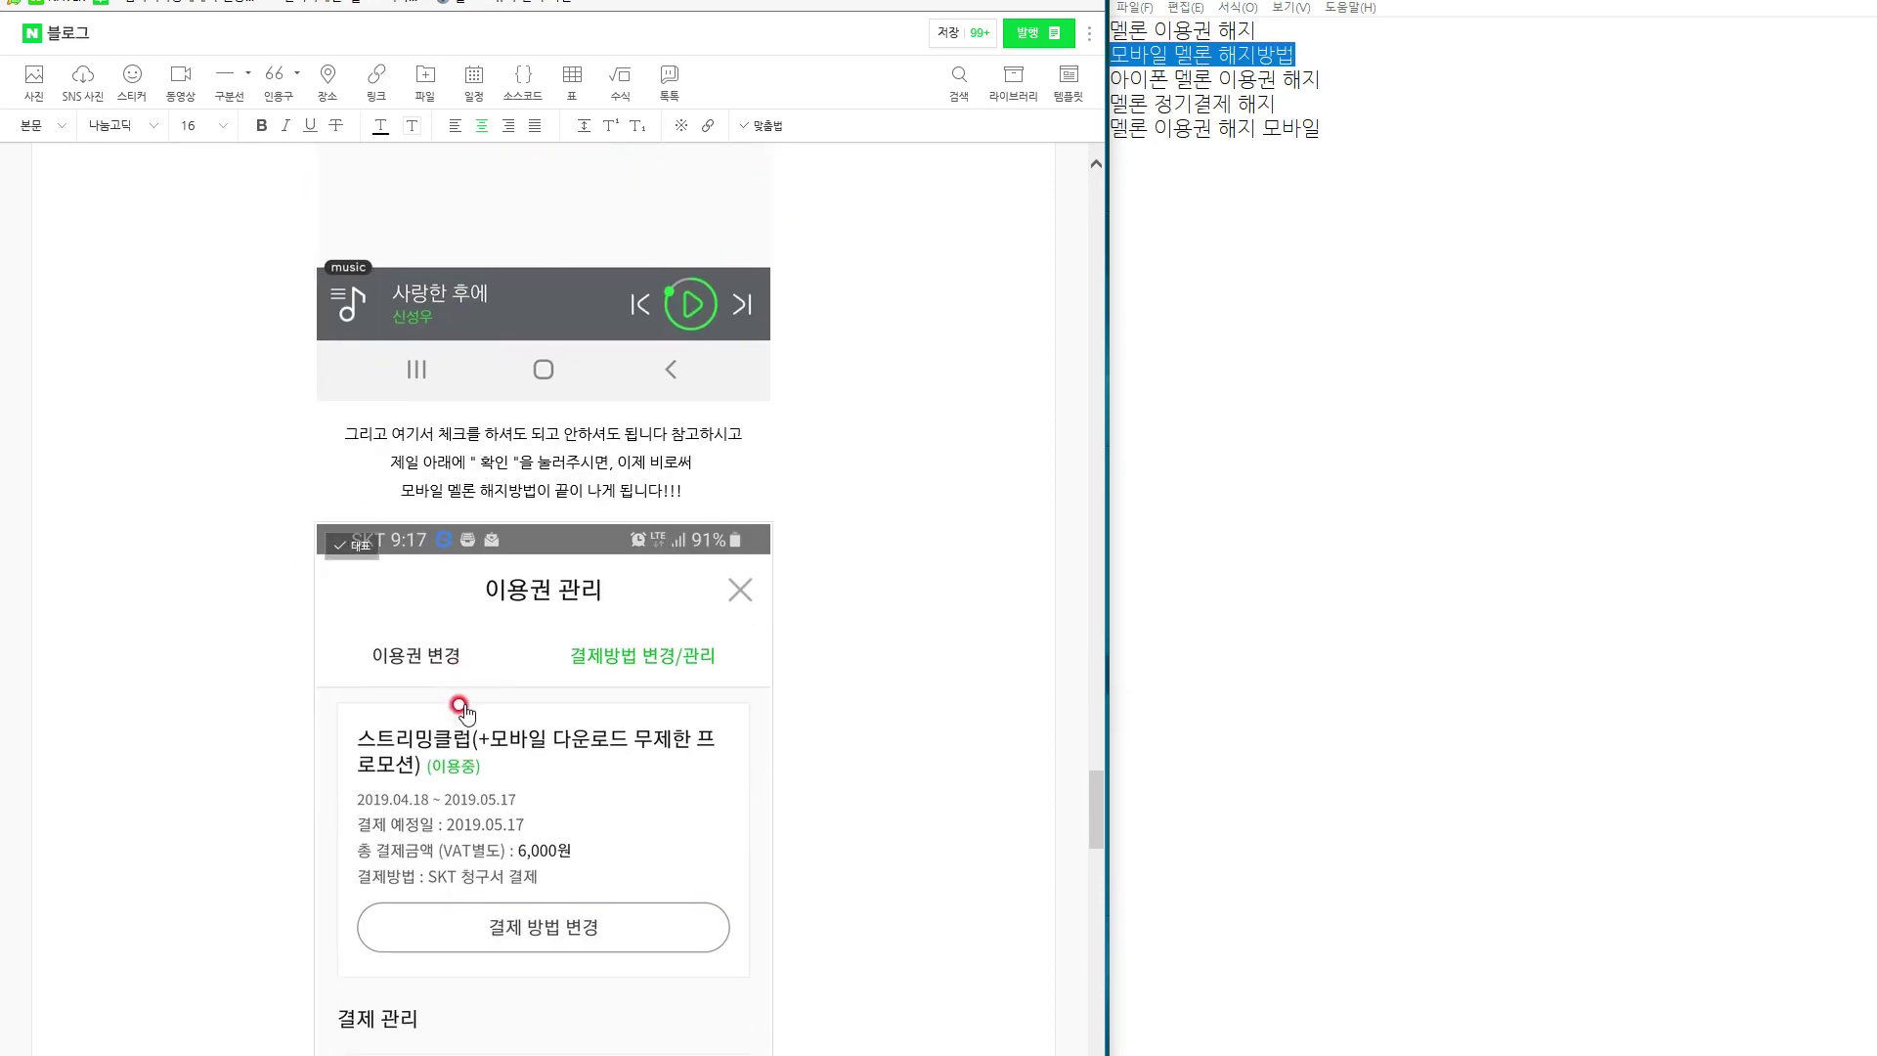
pyautogui.scroll(-20, 458, 702)
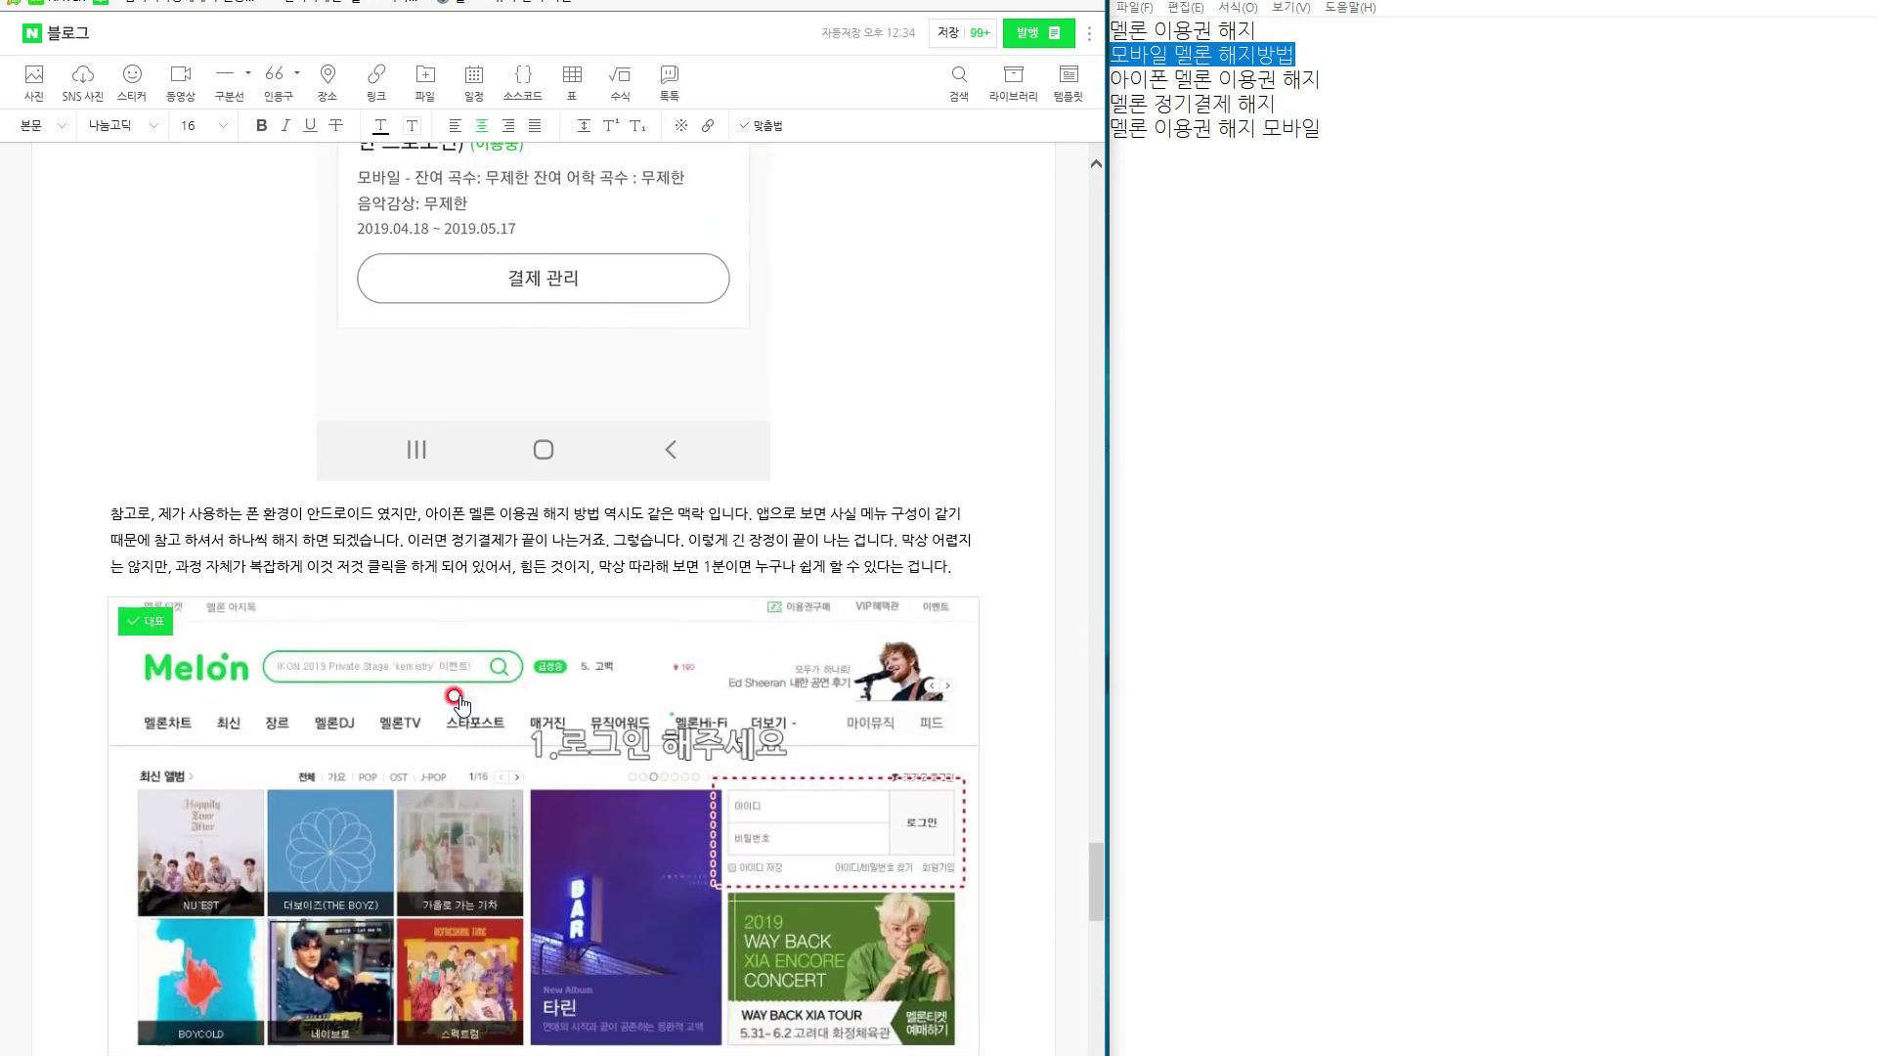
pyautogui.scroll(-11, 460, 701)
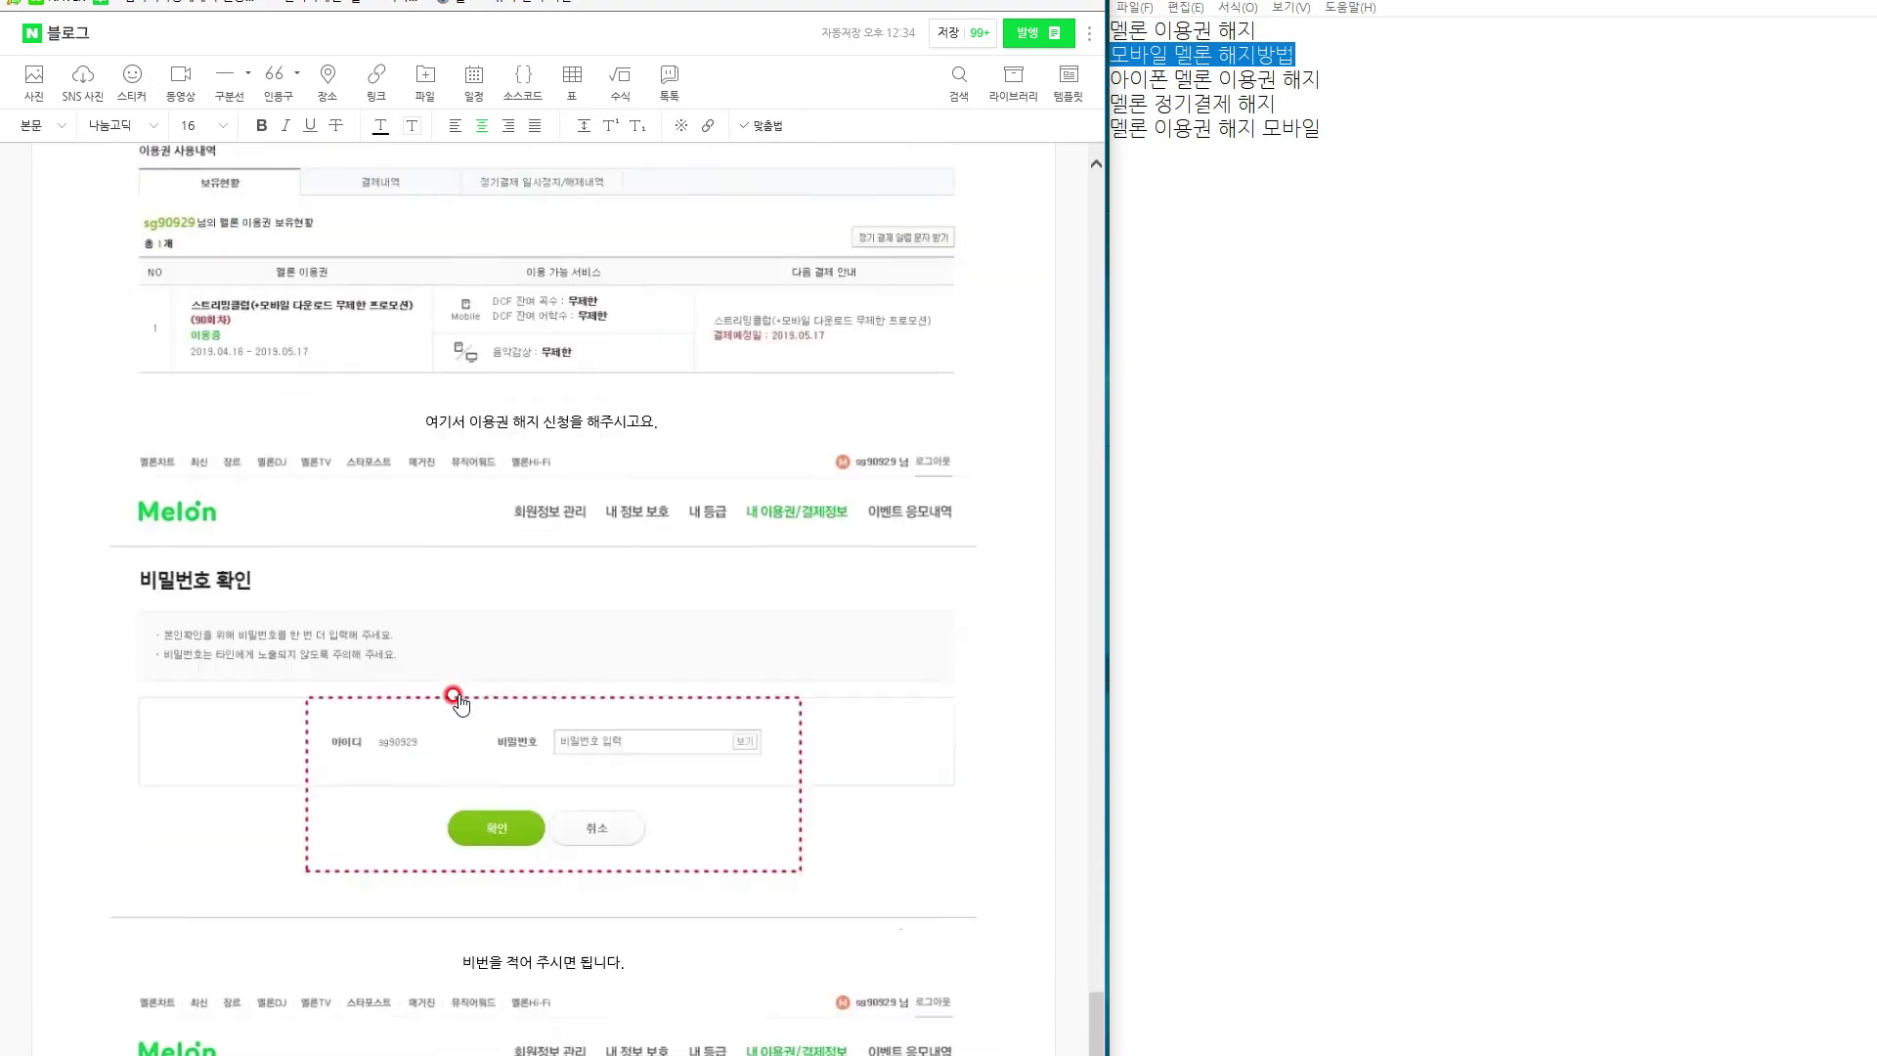
pyautogui.scroll(-7, 456, 701)
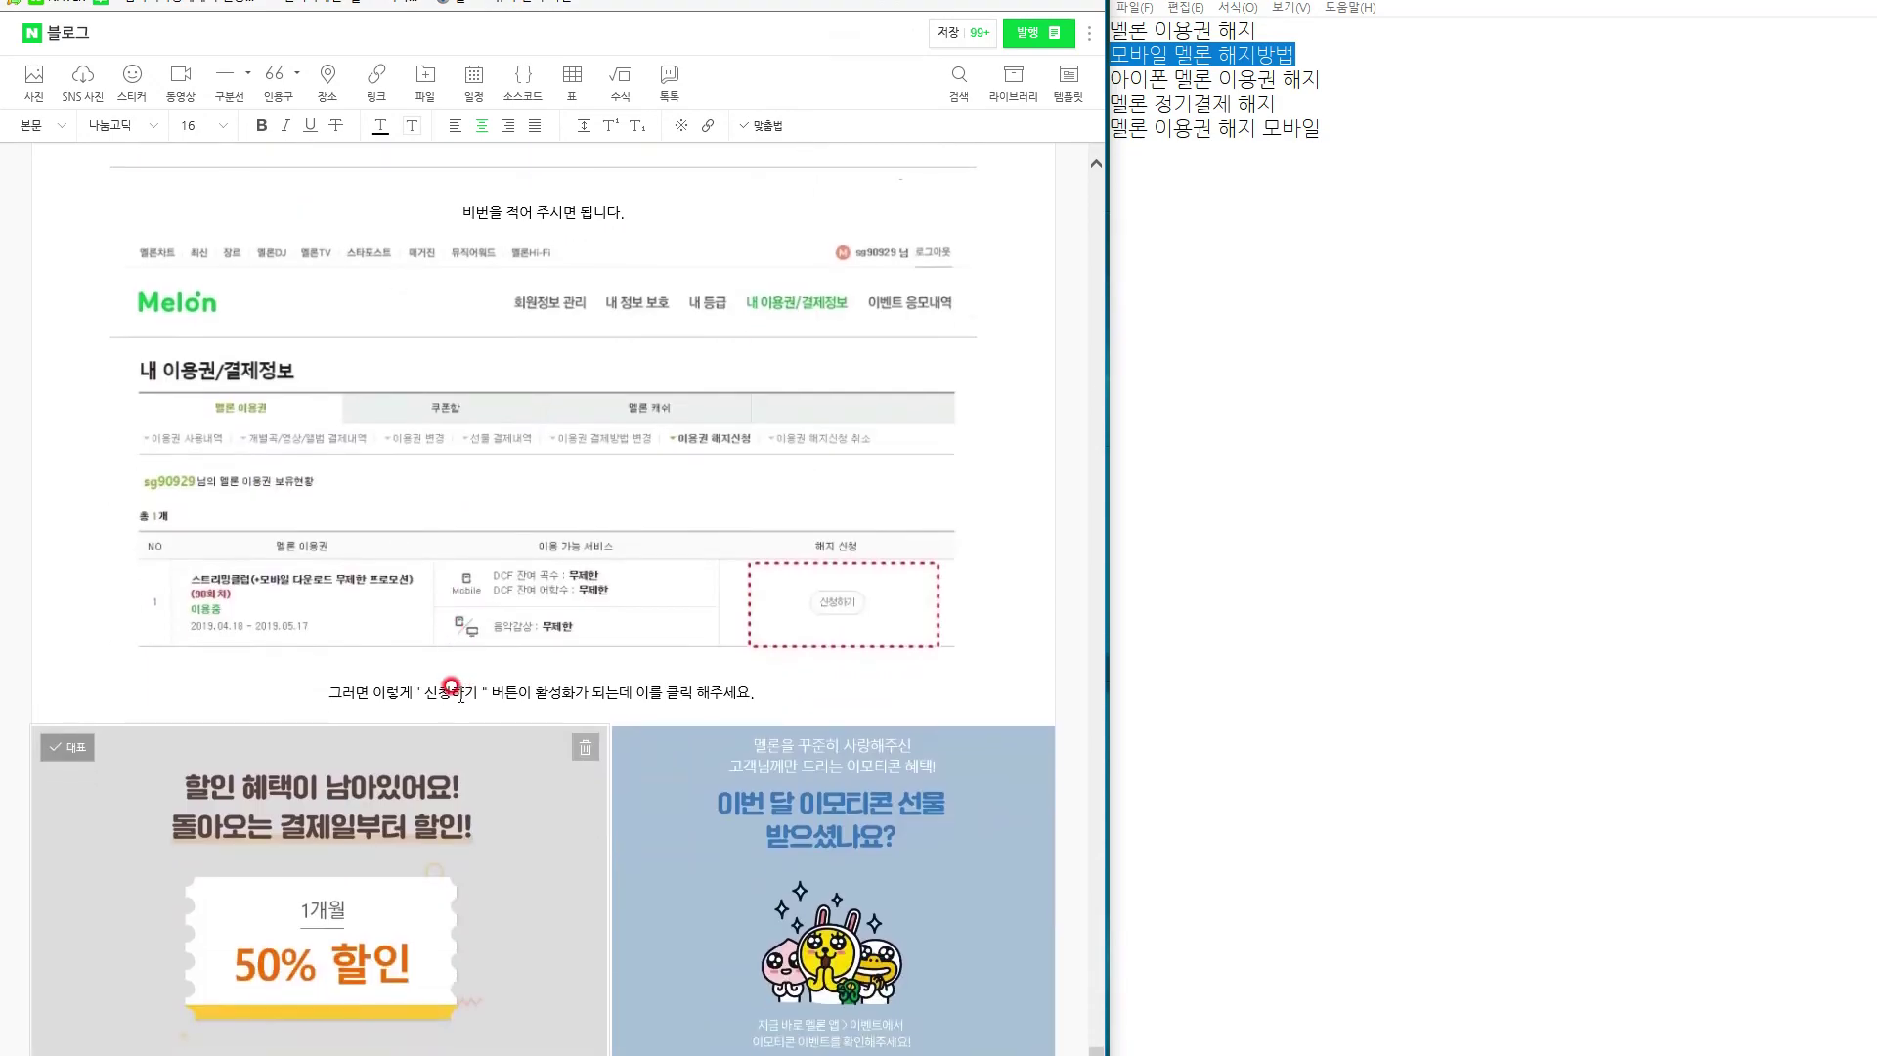
pyautogui.scroll(-9, 451, 687)
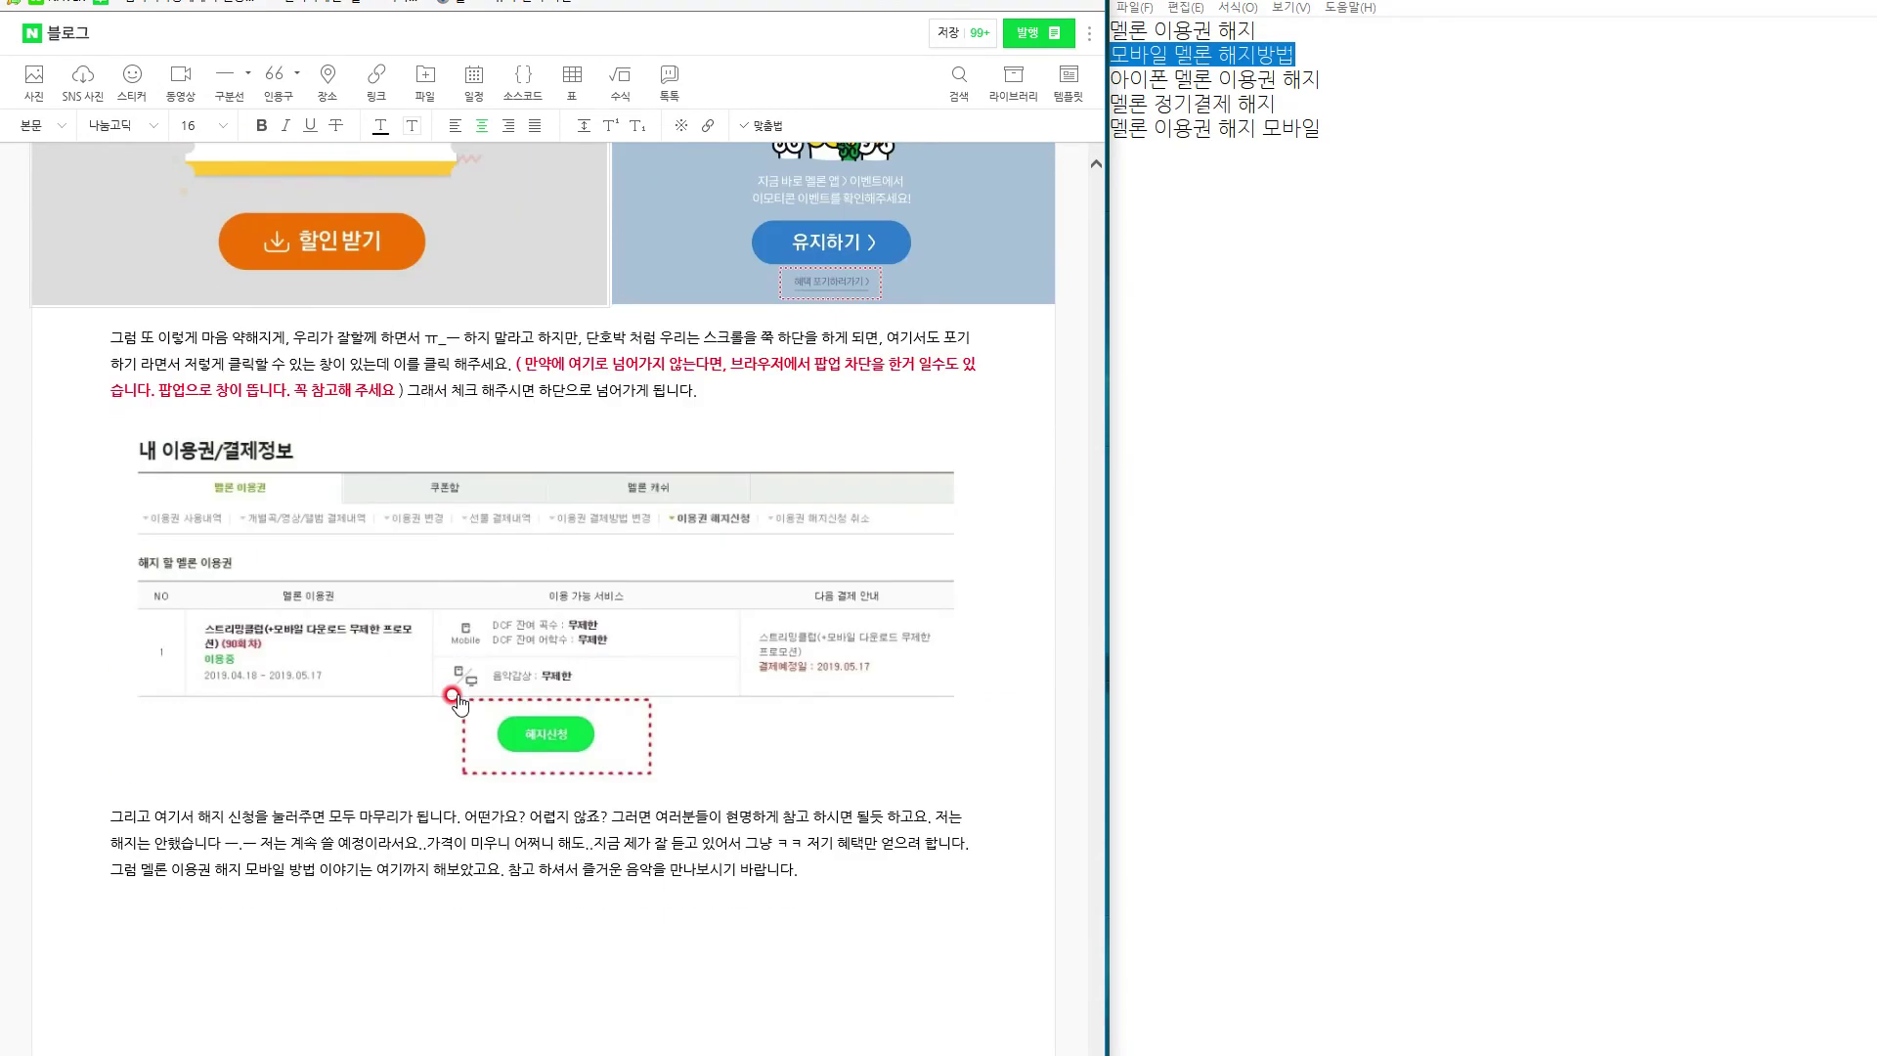
pyautogui.scroll(20, 916, 804)
pyautogui.scroll(15, 914, 799)
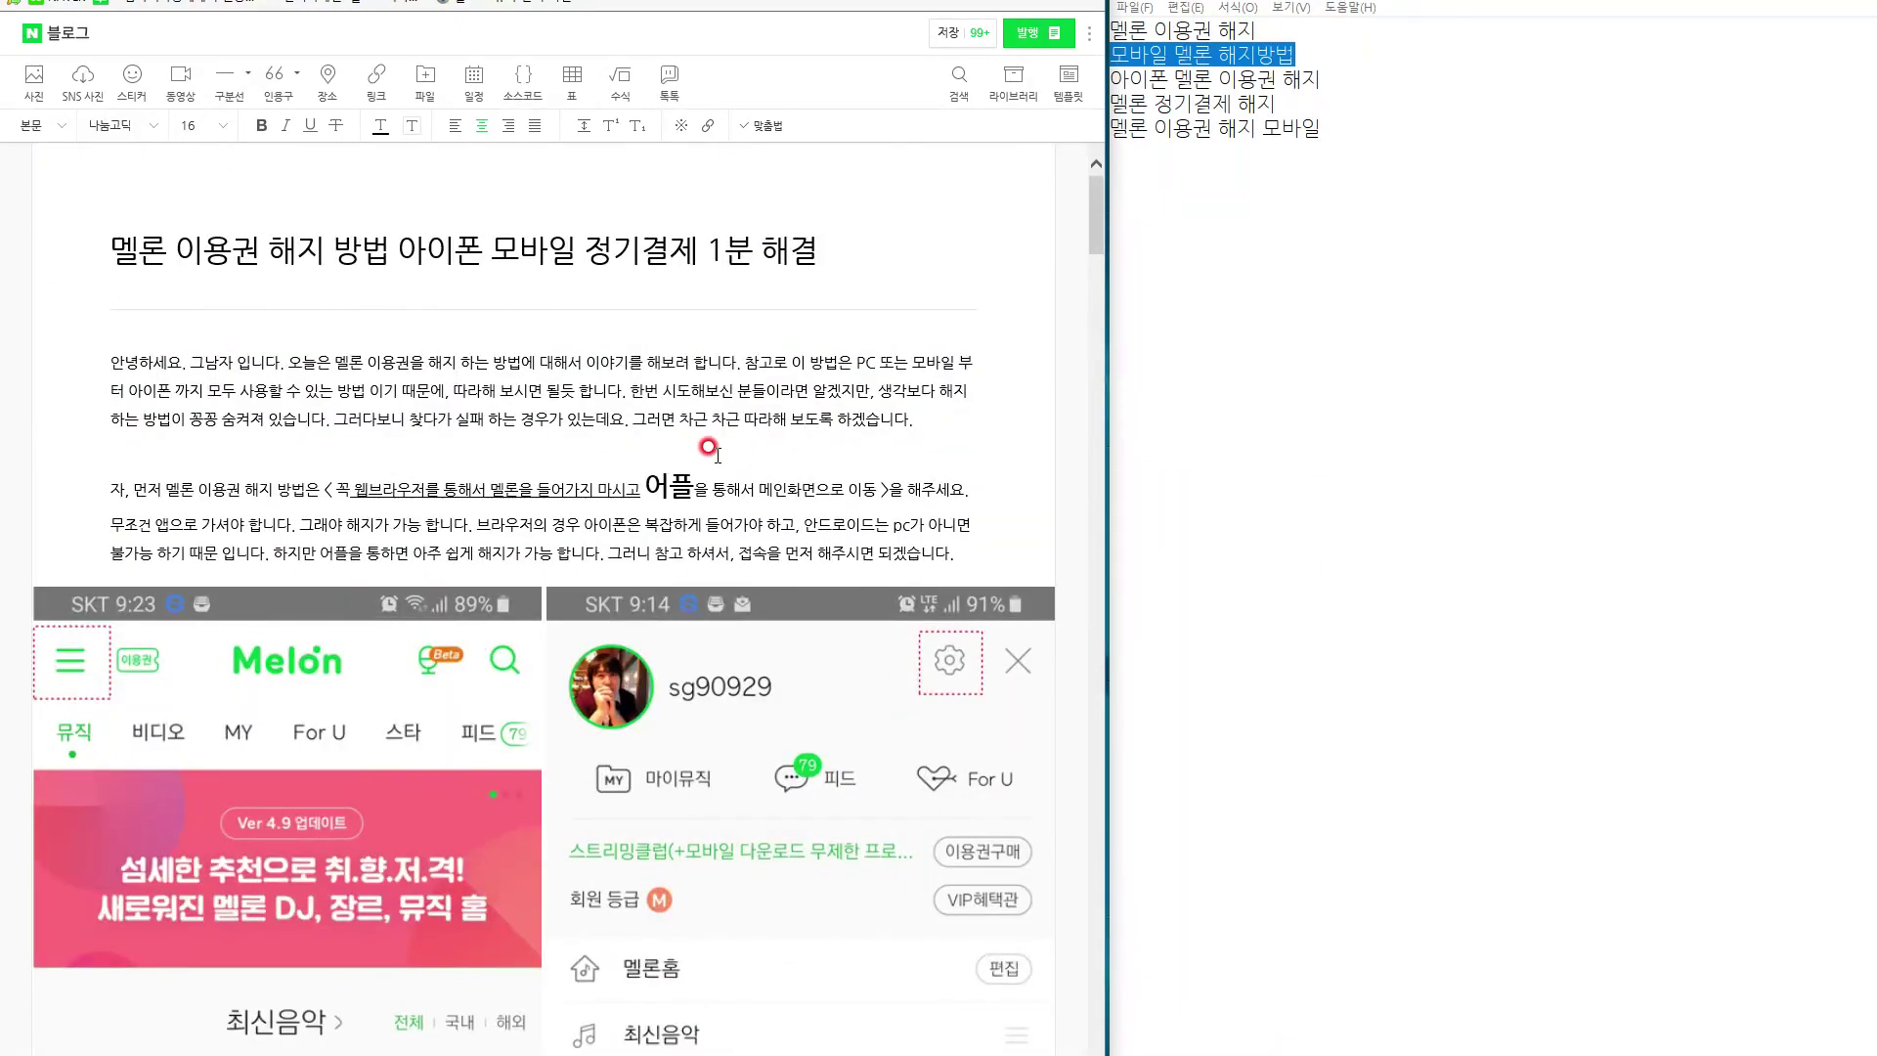
pyautogui.scroll(-5, 709, 446)
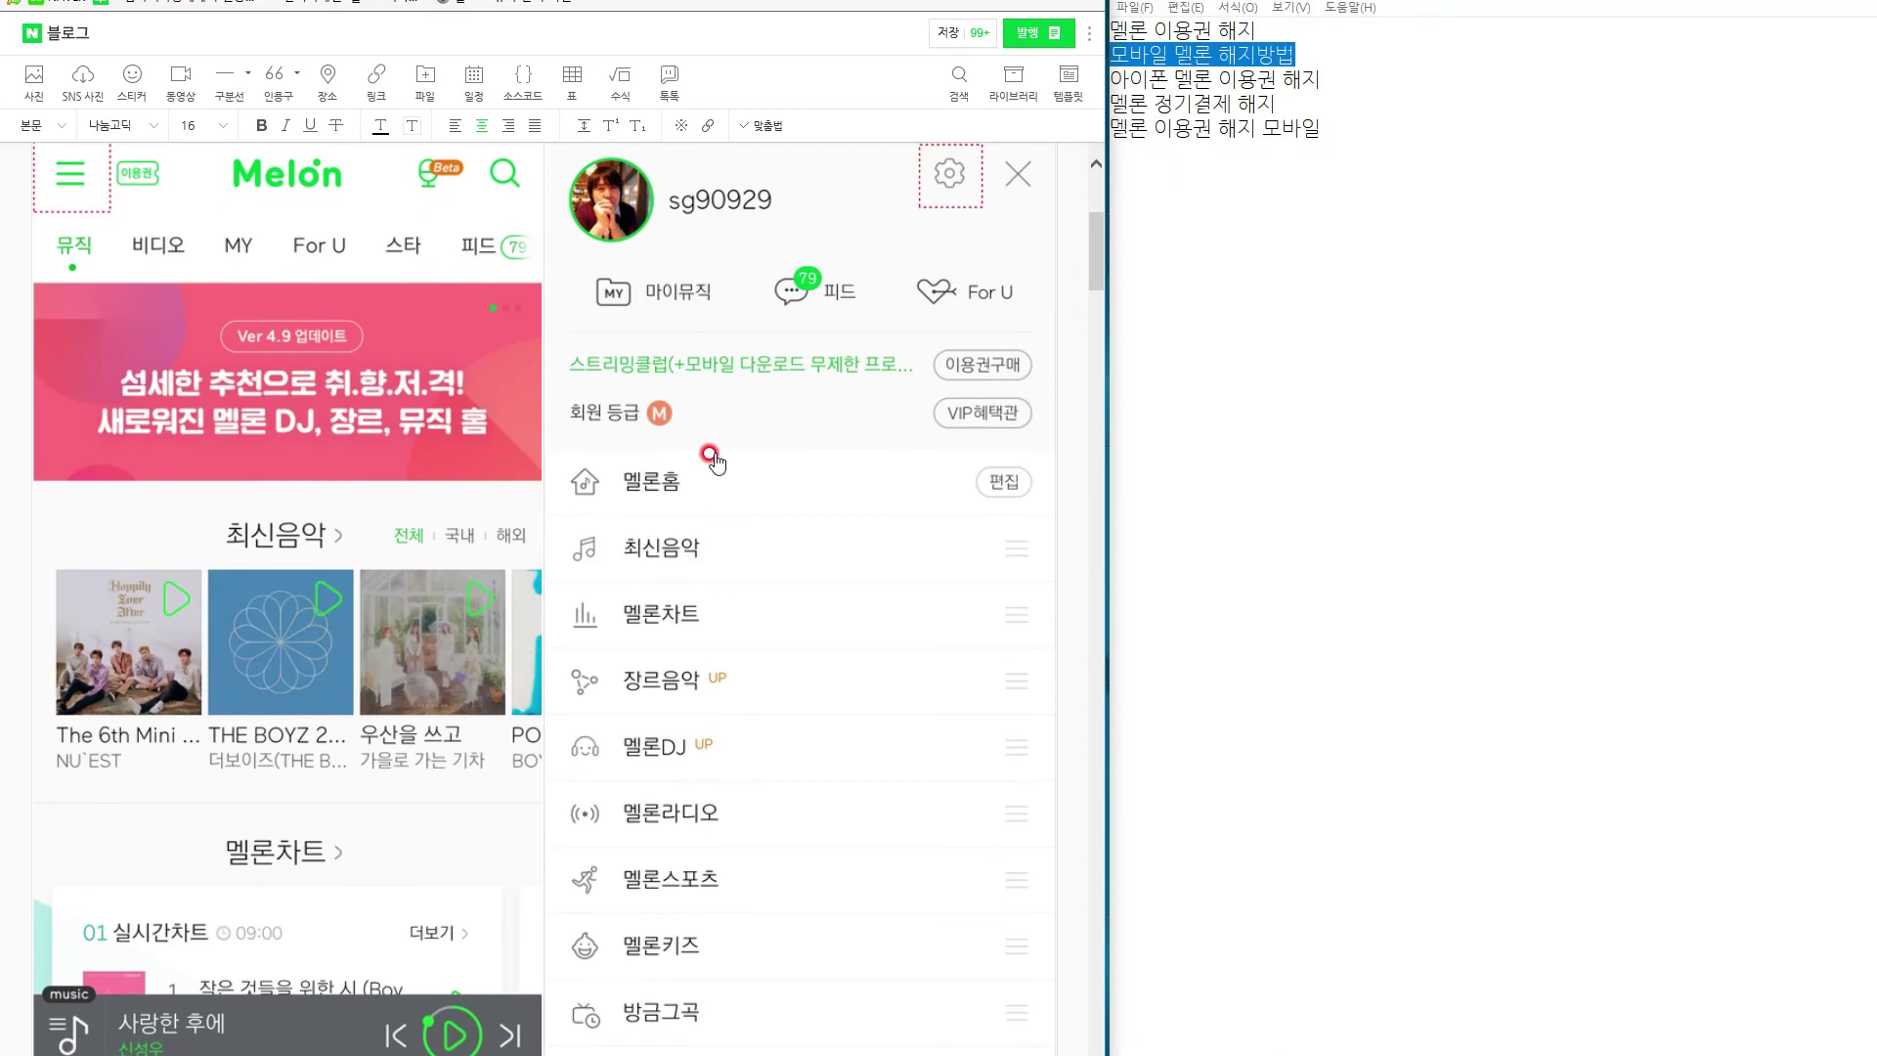
pyautogui.scroll(5, 707, 445)
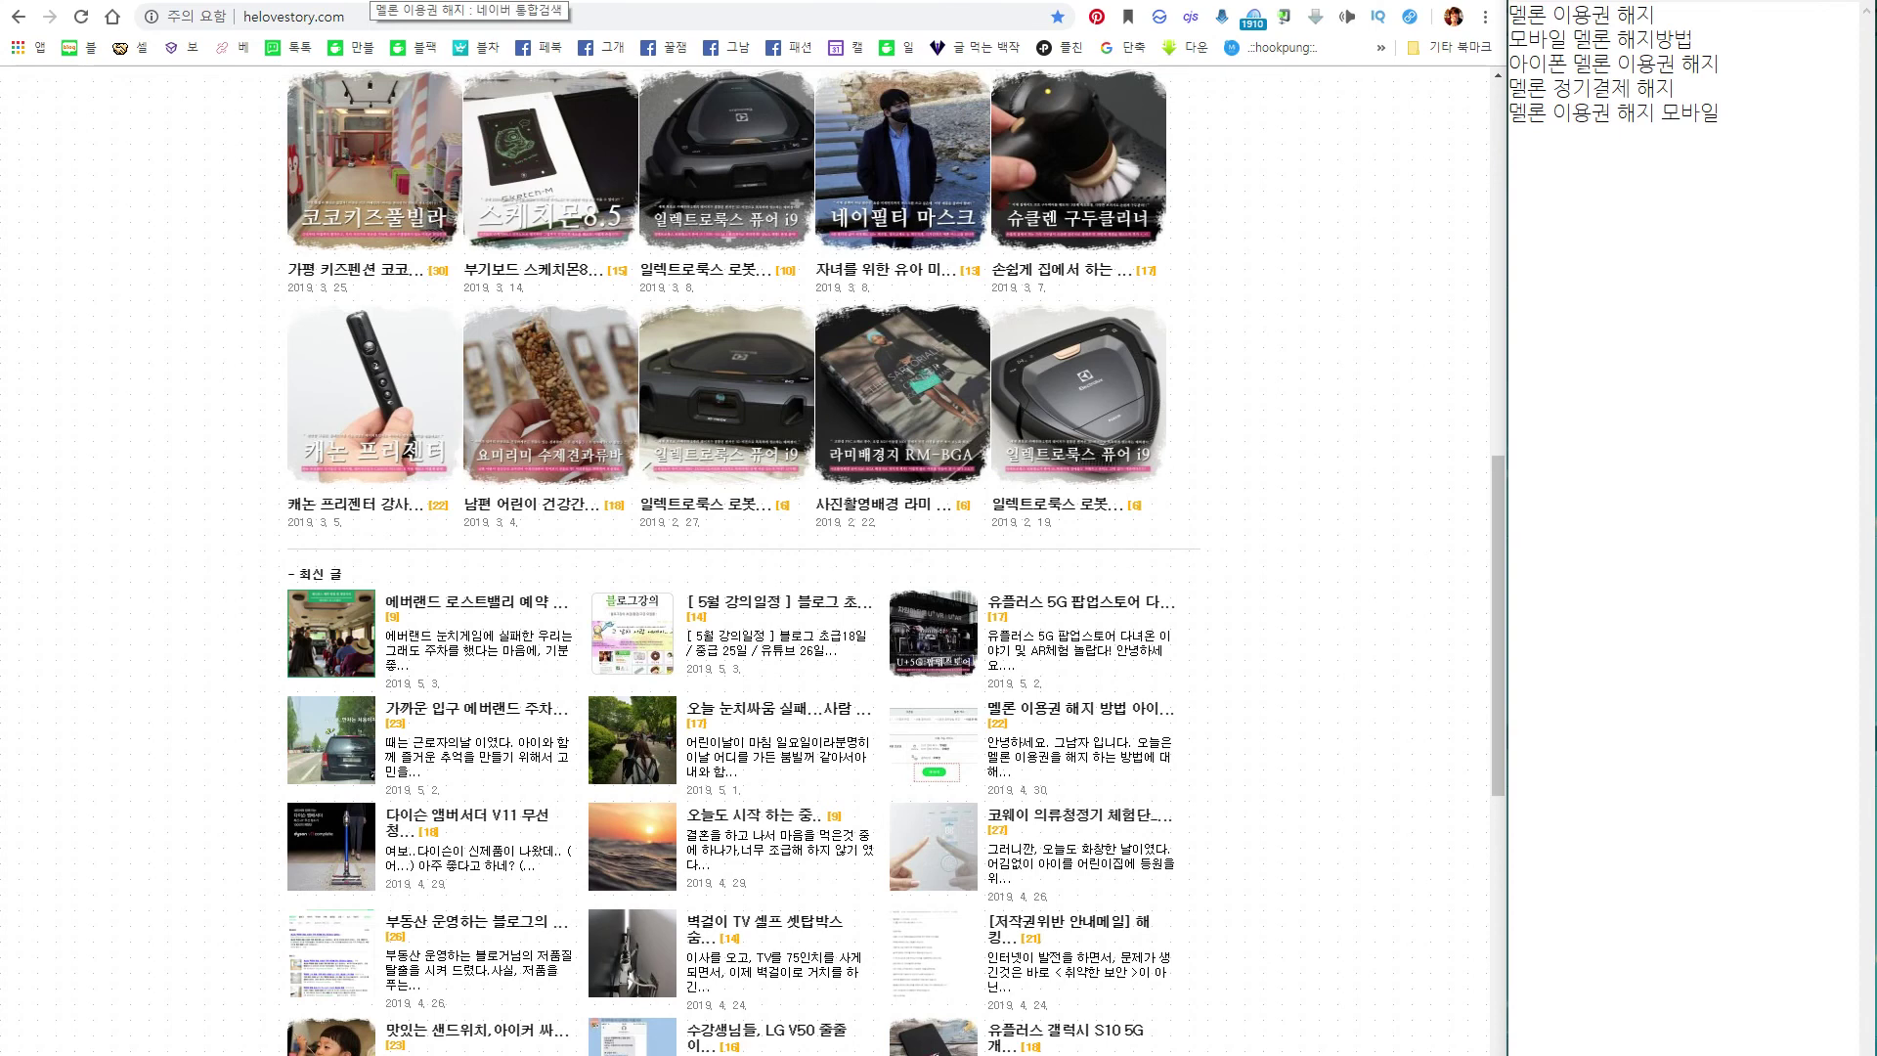
# Search Naver for '멜론 이용권 해지', then '모바일 멜론 해지방법', from the notes.
pyautogui.click(369, 1)
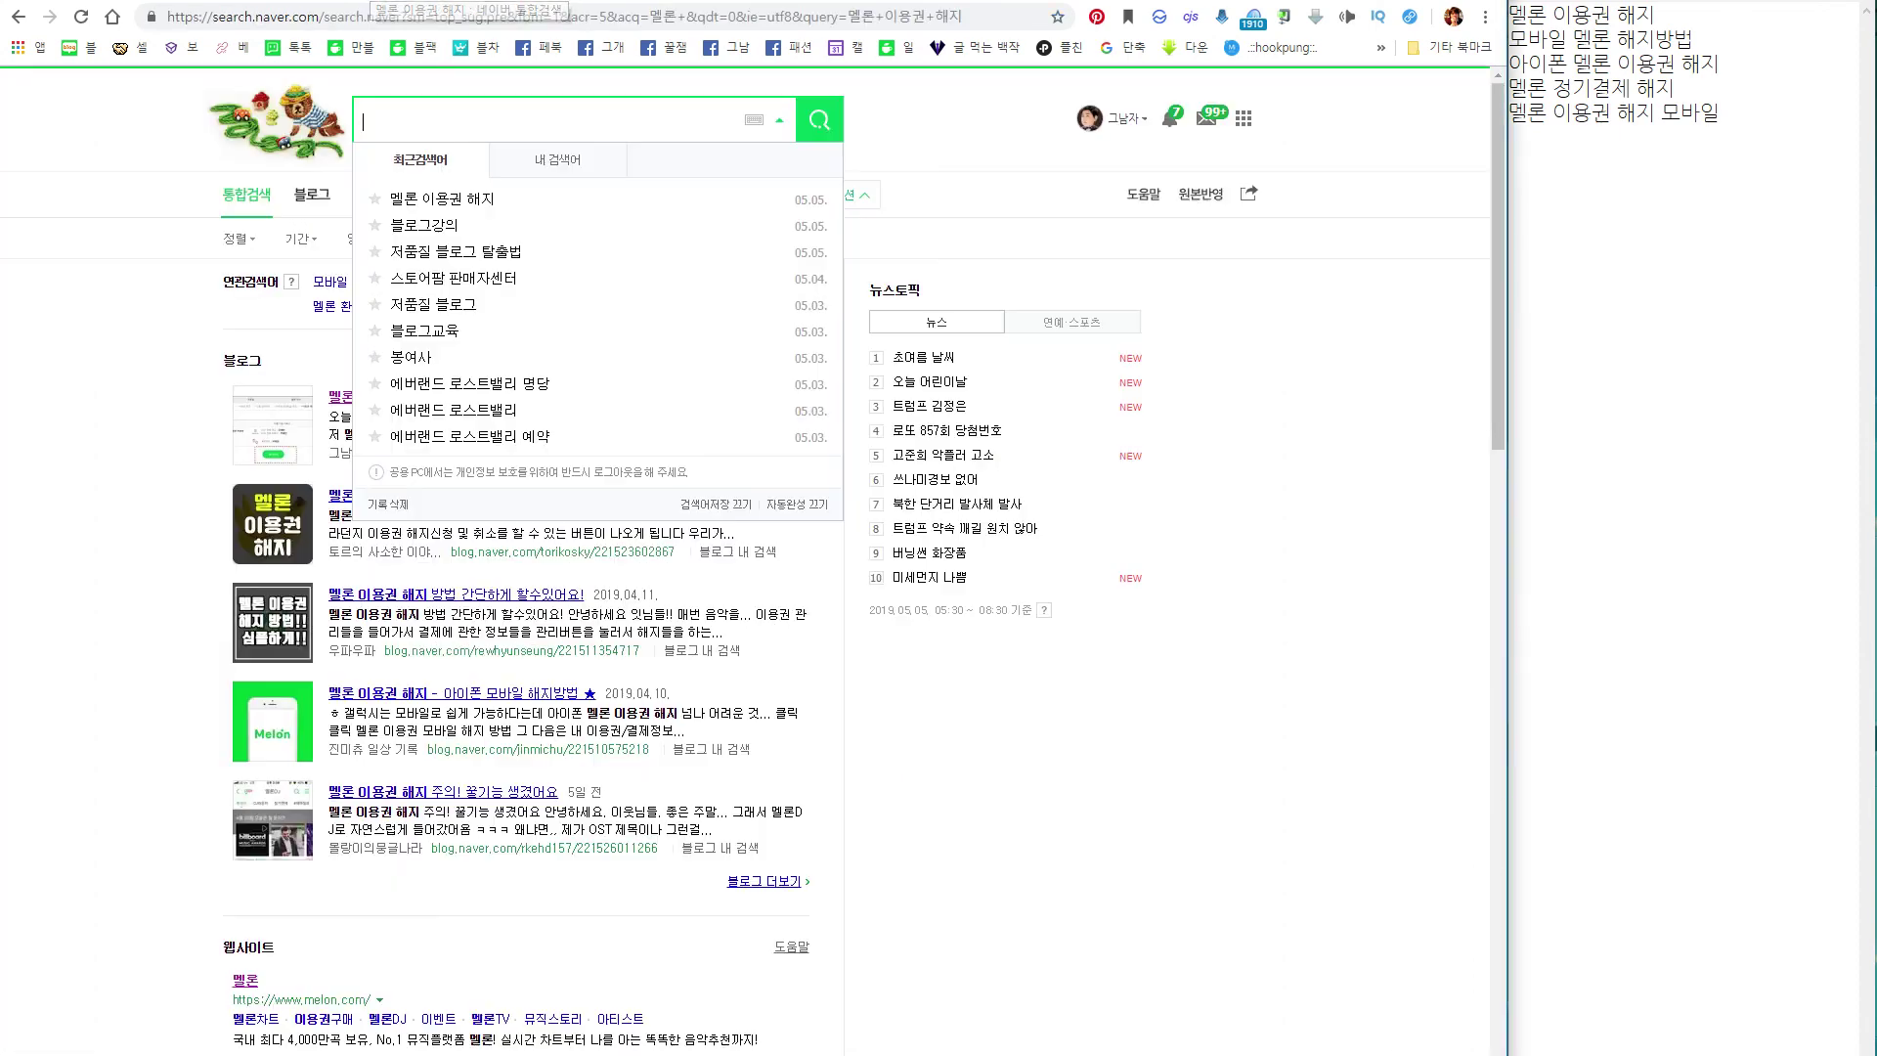
pyautogui.click(1155, 676)
pyautogui.moveTo(1680, 14); pyautogui.dragTo(1511, 15)
pyautogui.hotkey('ctrl', 'c')
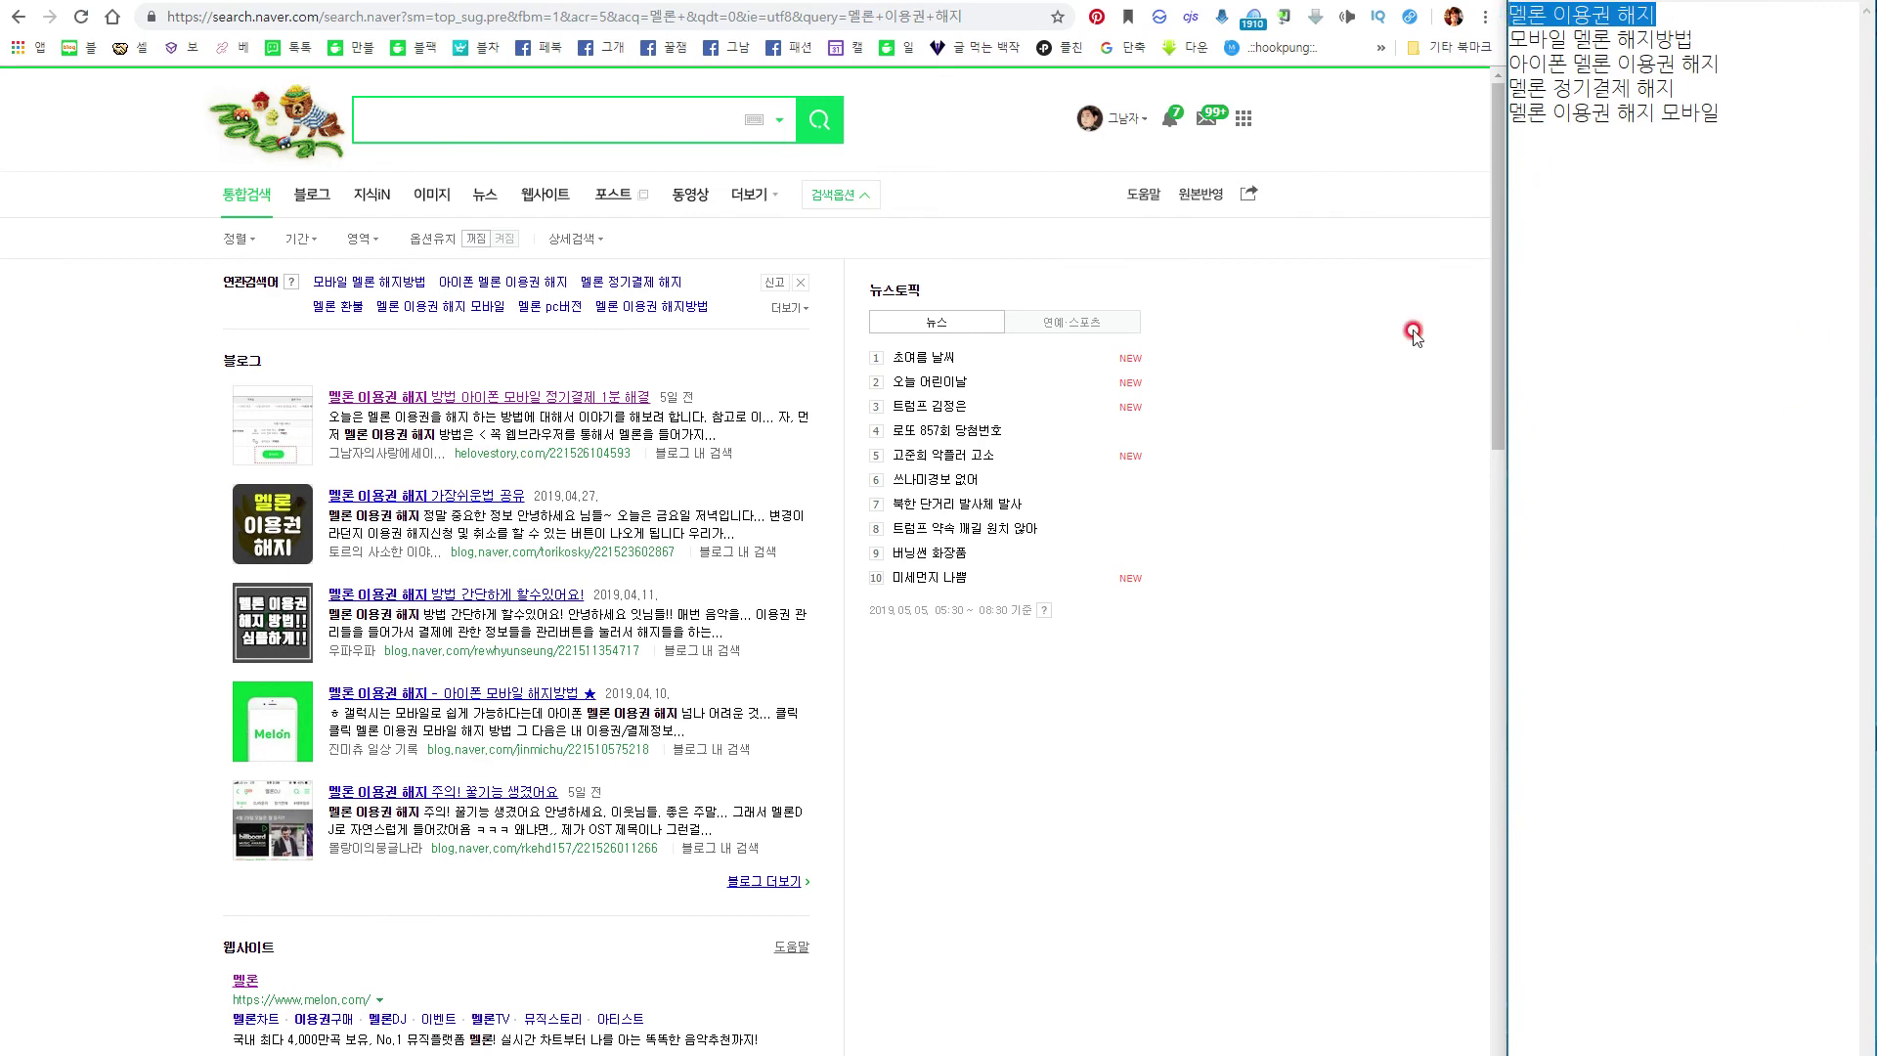
pyautogui.click(493, 112)
pyautogui.hotkey('ctrl', 'v')
pyautogui.press('Return')
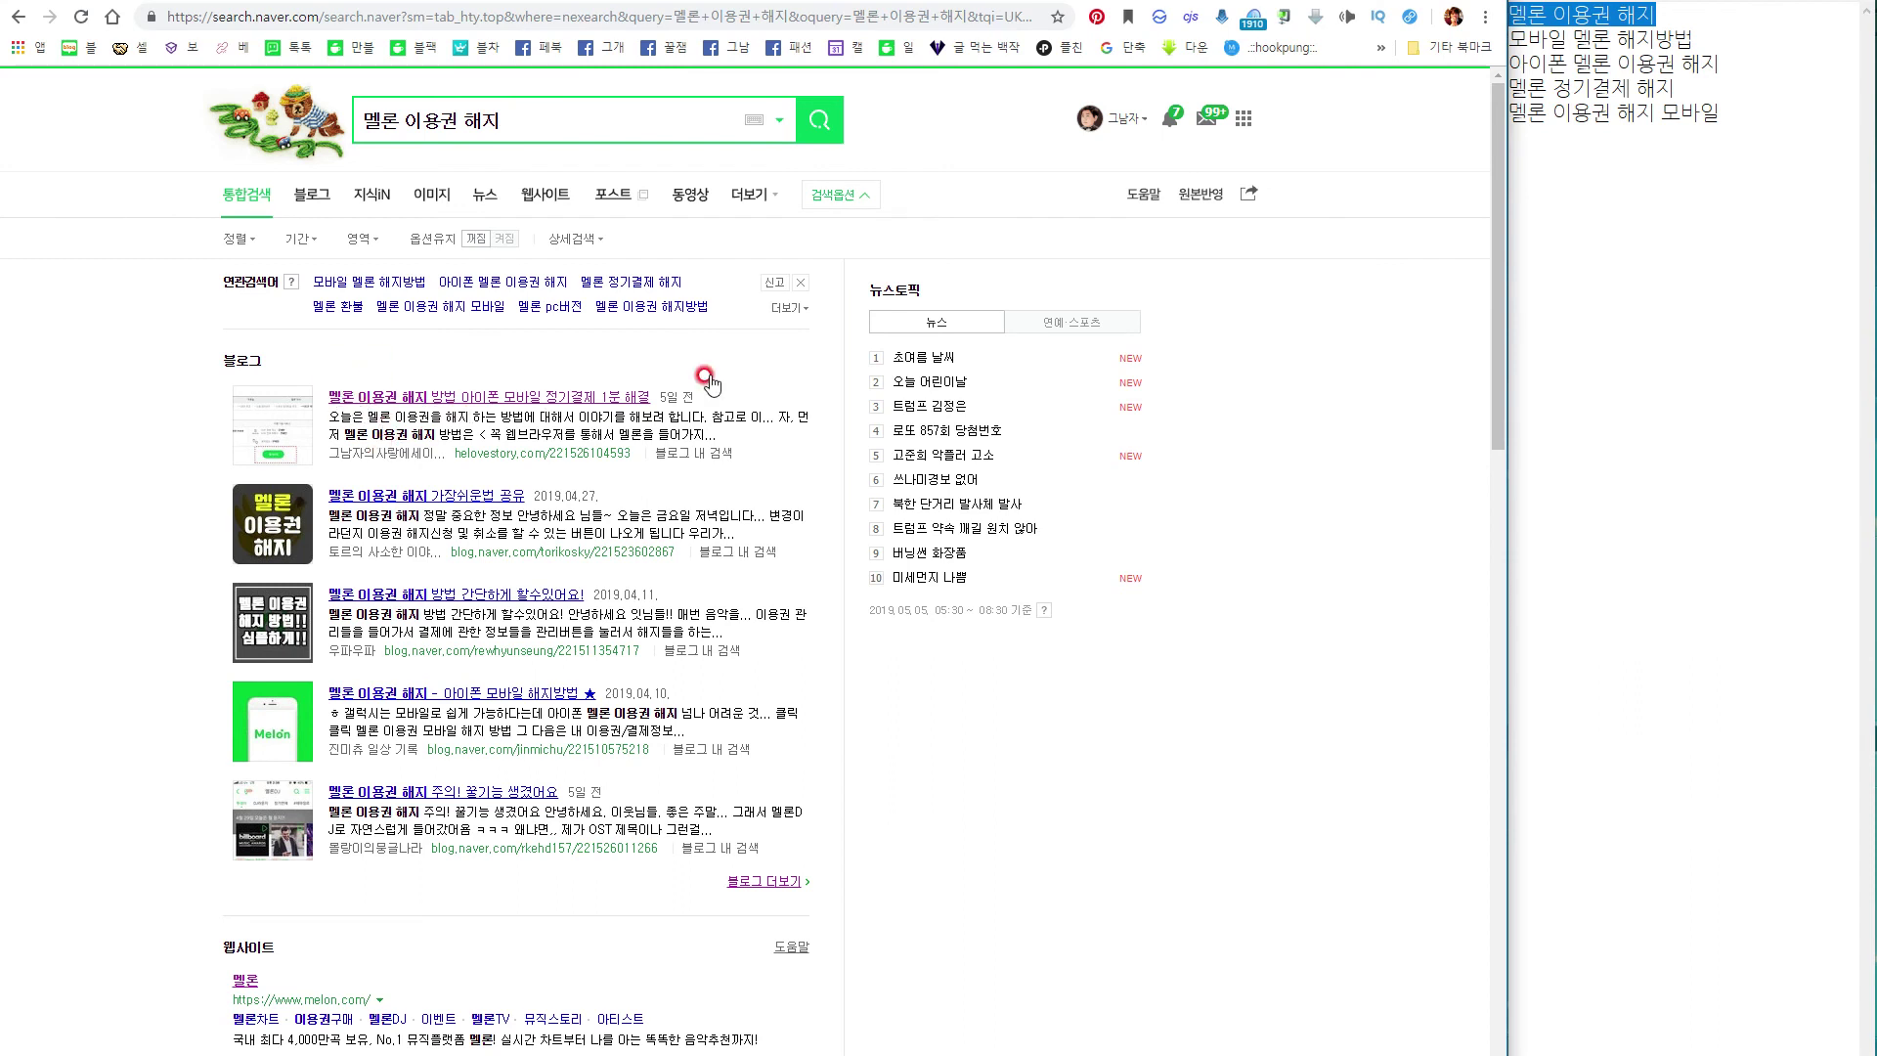
pyautogui.click(1726, 40)
pyautogui.moveTo(1726, 40); pyautogui.dragTo(1531, 43)
pyautogui.hotkey('ctrl', 'c')
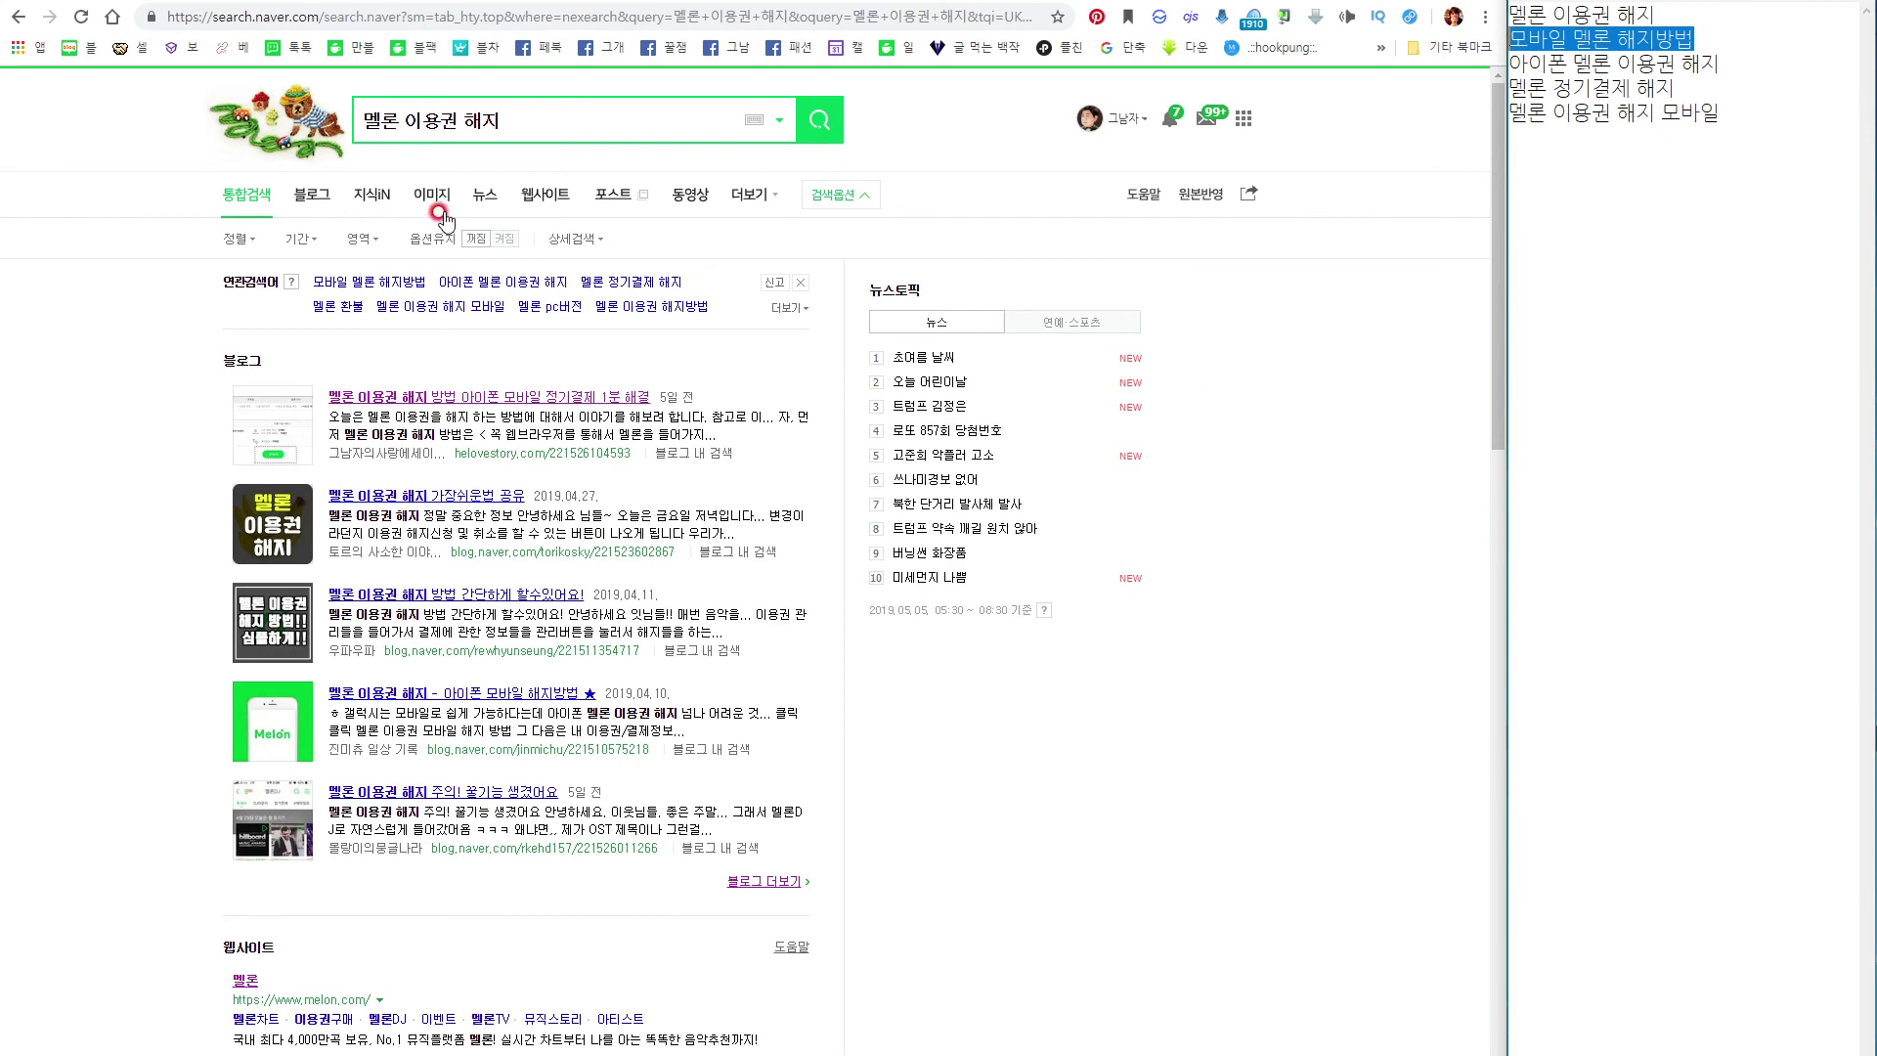
pyautogui.click(482, 118)
pyautogui.hotkey('ctrl', 'a')
pyautogui.hotkey('ctrl', 'v')
pyautogui.press('Return')
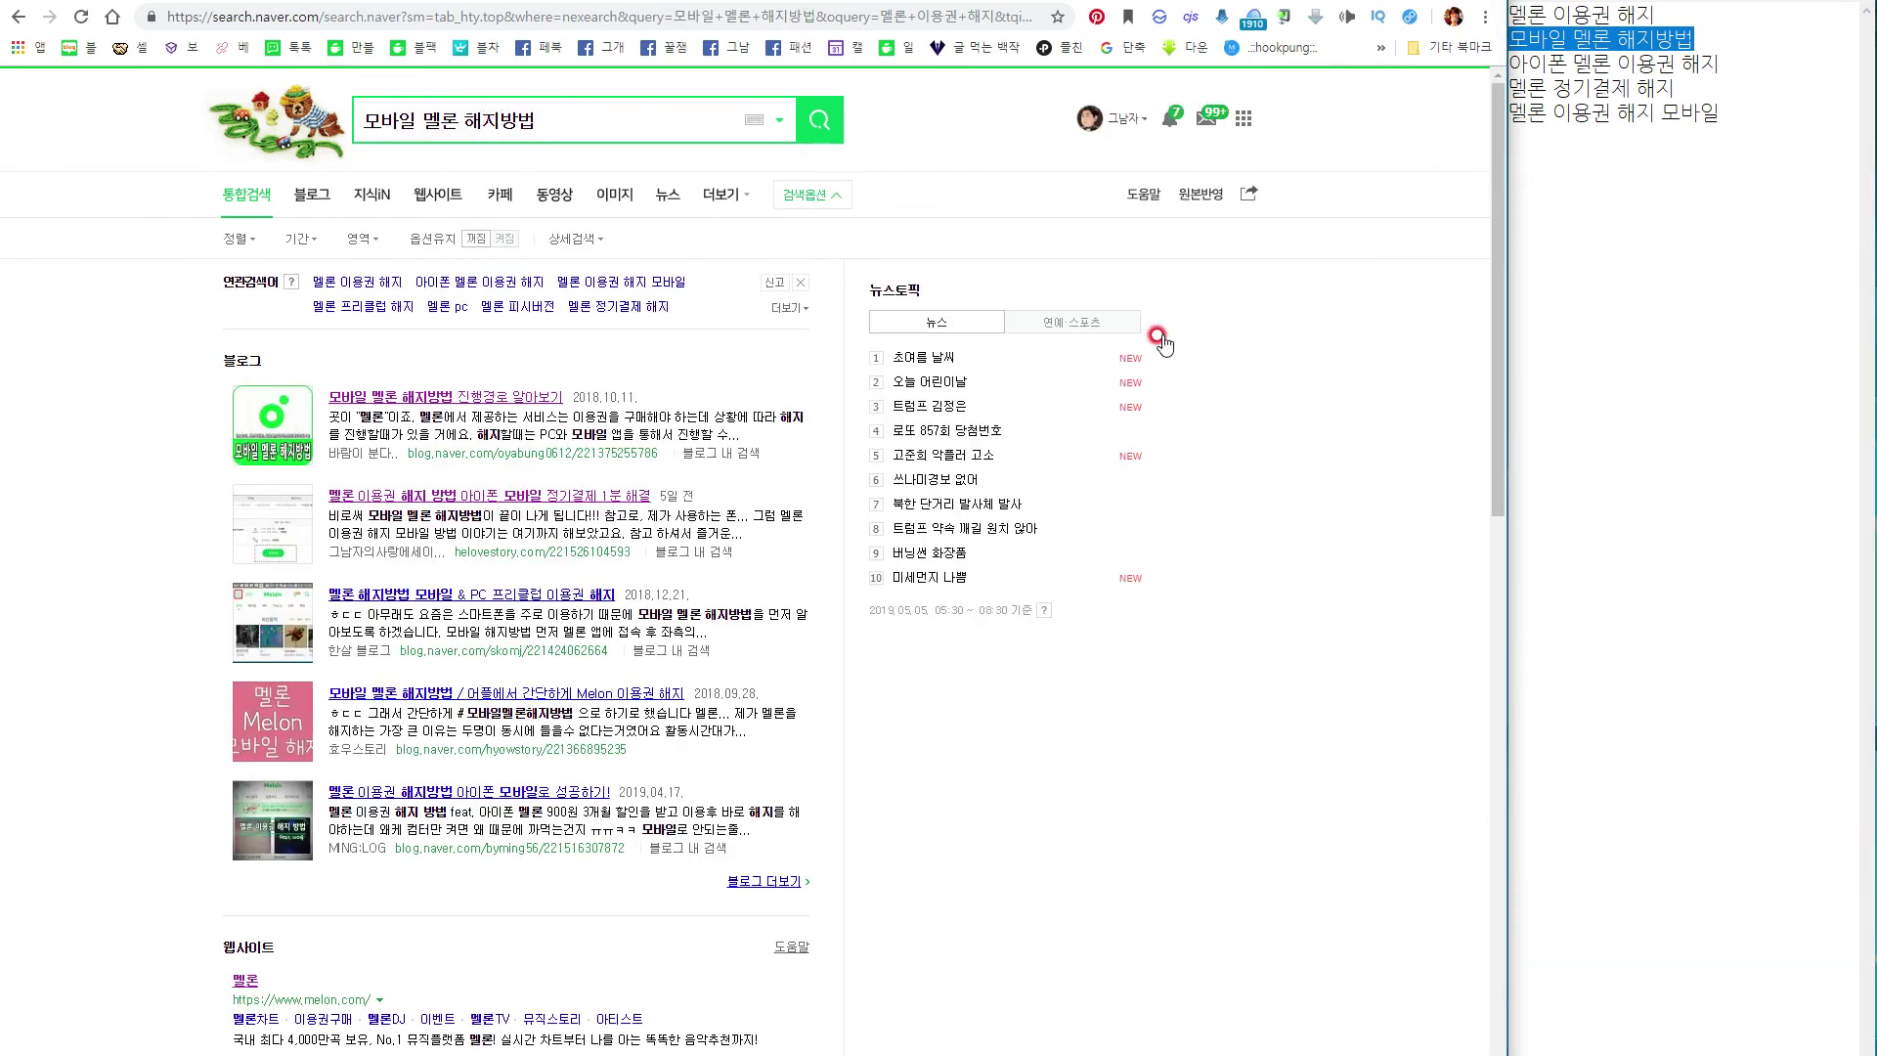
# Search Naver for '아이폰 멜론 이용권 해지', then '멜론 정기결제 해지'.
pyautogui.moveTo(1721, 63); pyautogui.dragTo(1503, 61)
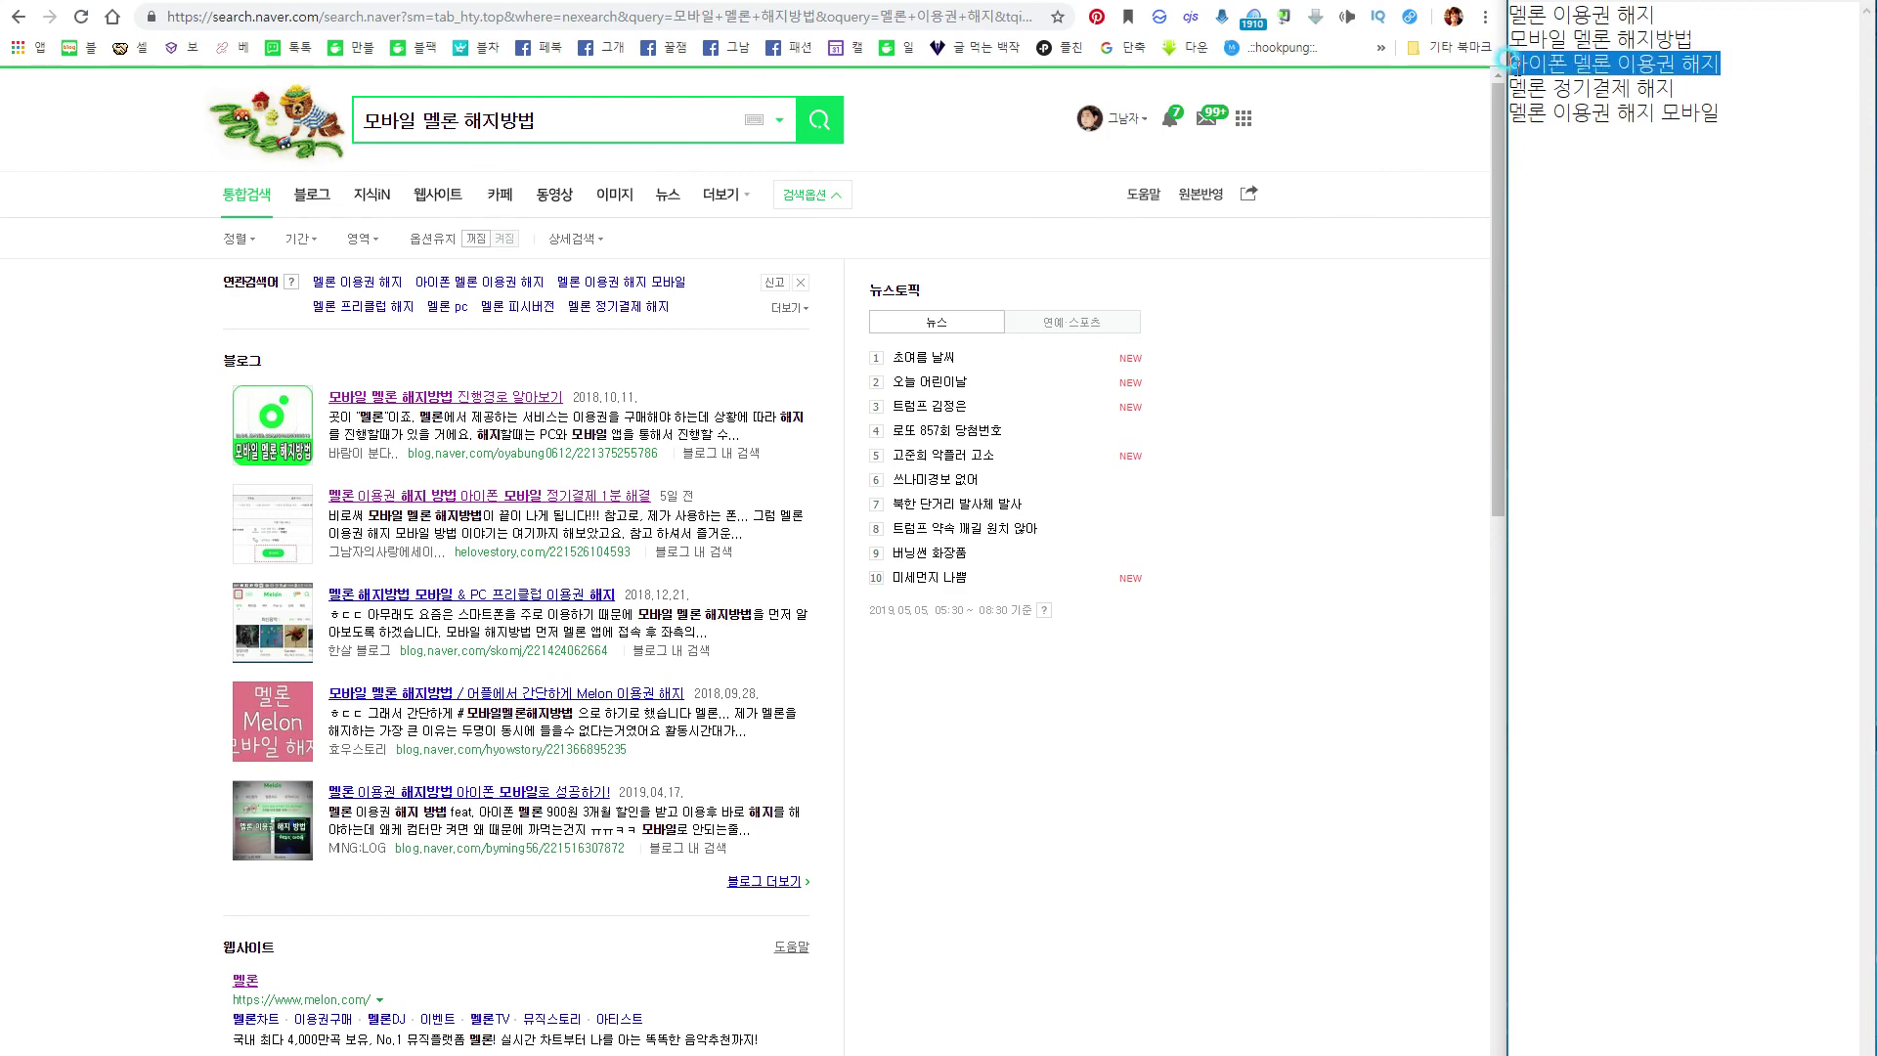
pyautogui.hotkey('ctrl', 'c')
pyautogui.click(622, 118)
pyautogui.hotkey('ctrl', 'a')
pyautogui.hotkey('ctrl', 'v')
pyautogui.press('Return')
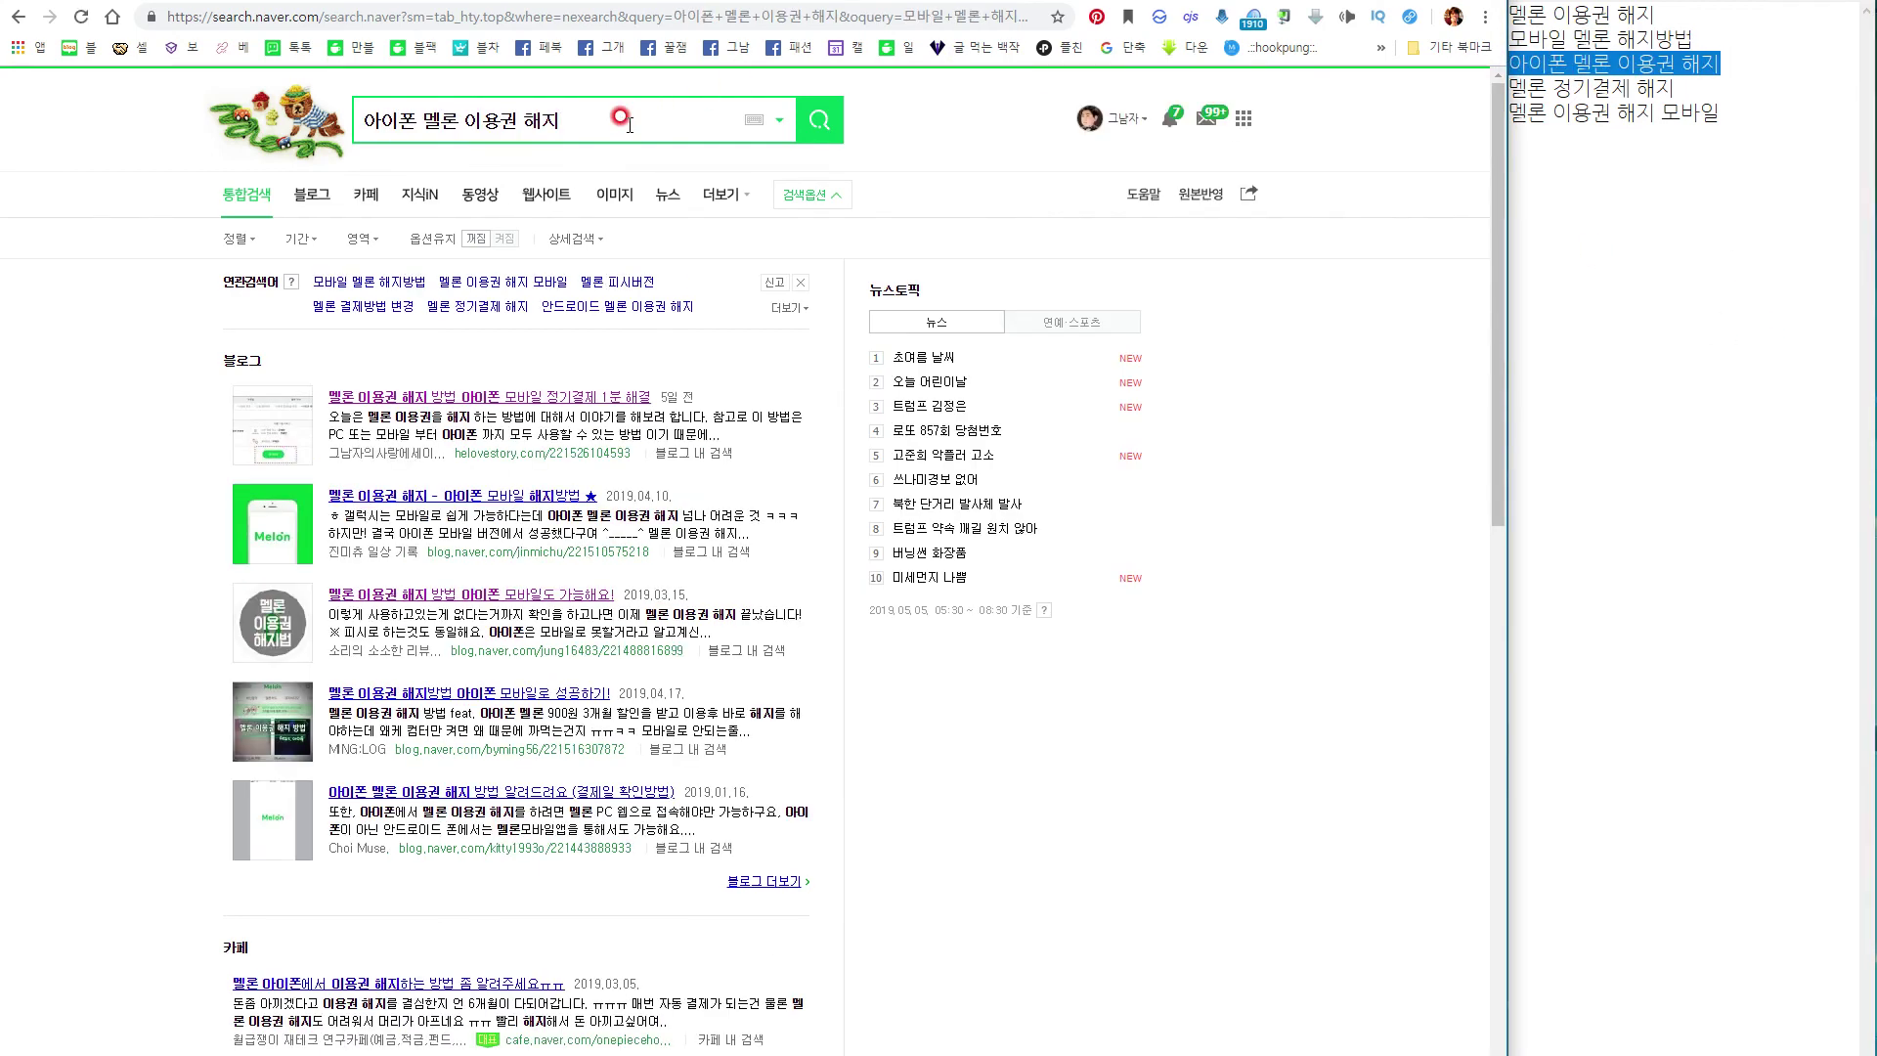
pyautogui.click(1752, 201)
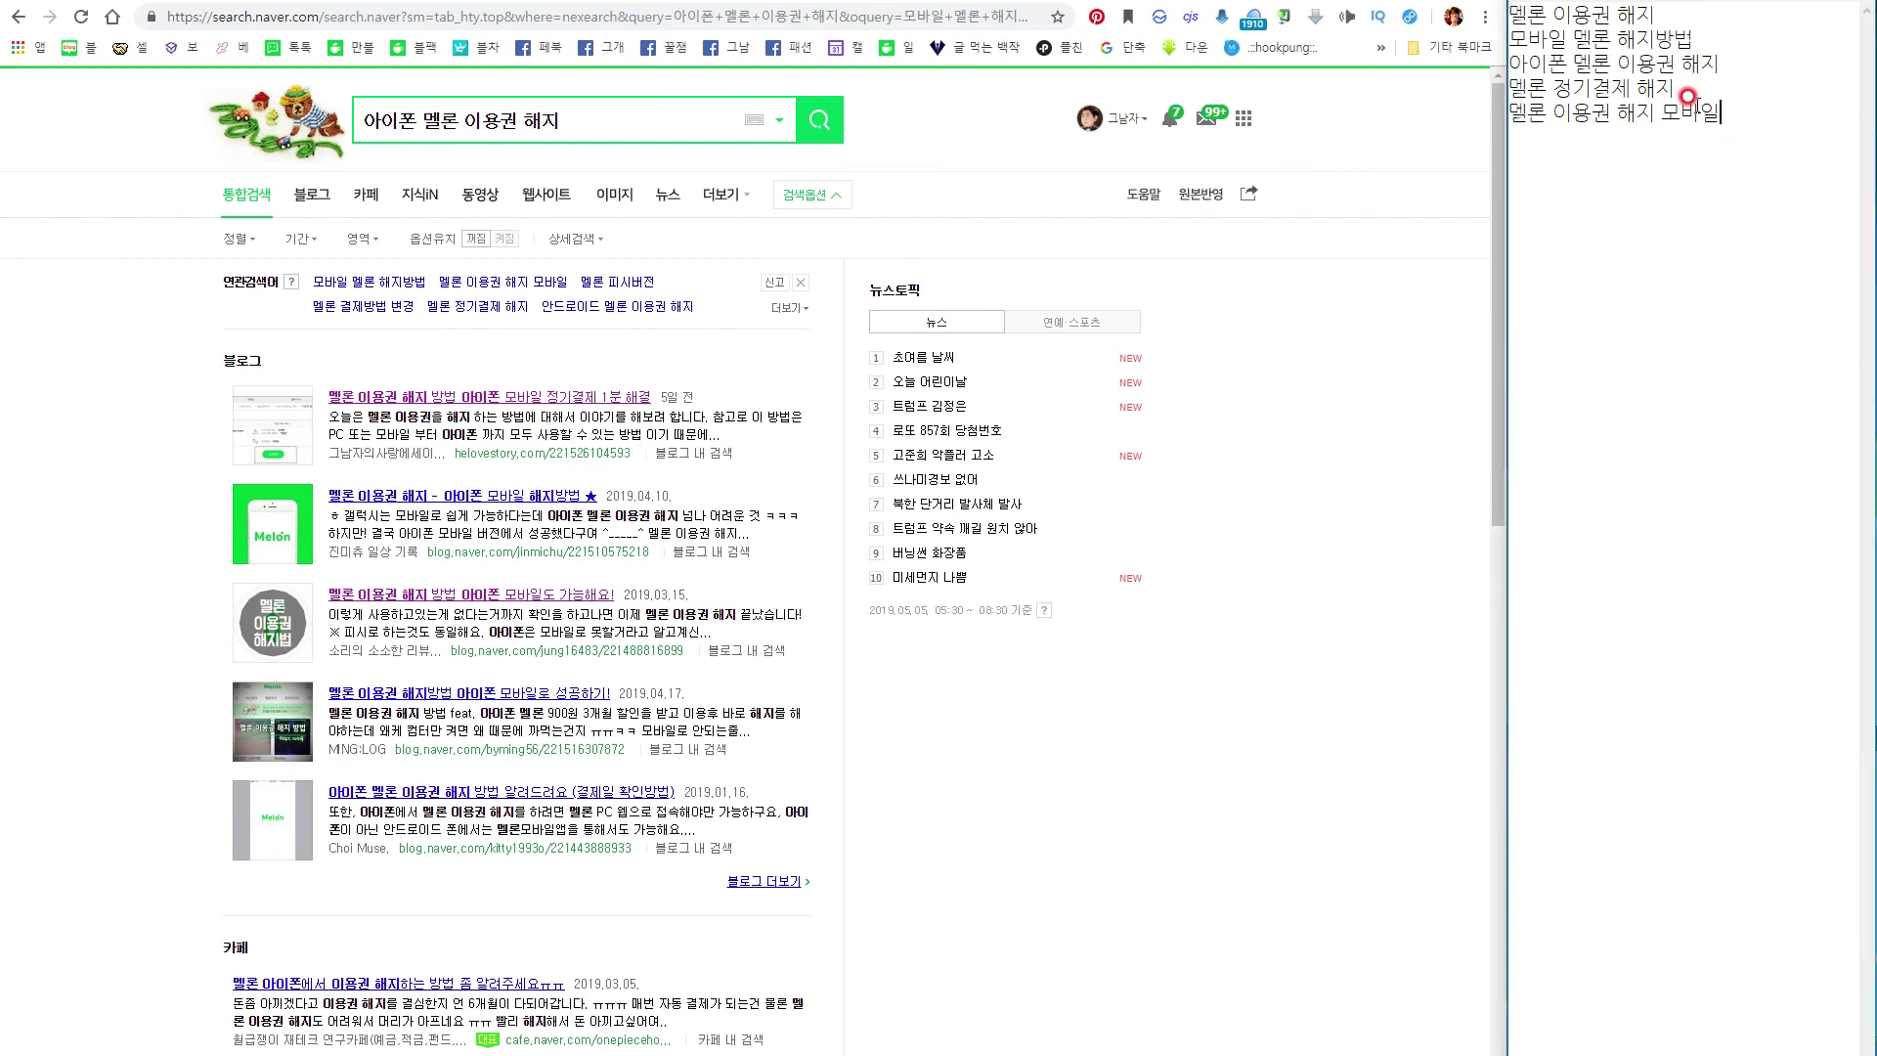
pyautogui.moveTo(1676, 87); pyautogui.dragTo(1524, 85)
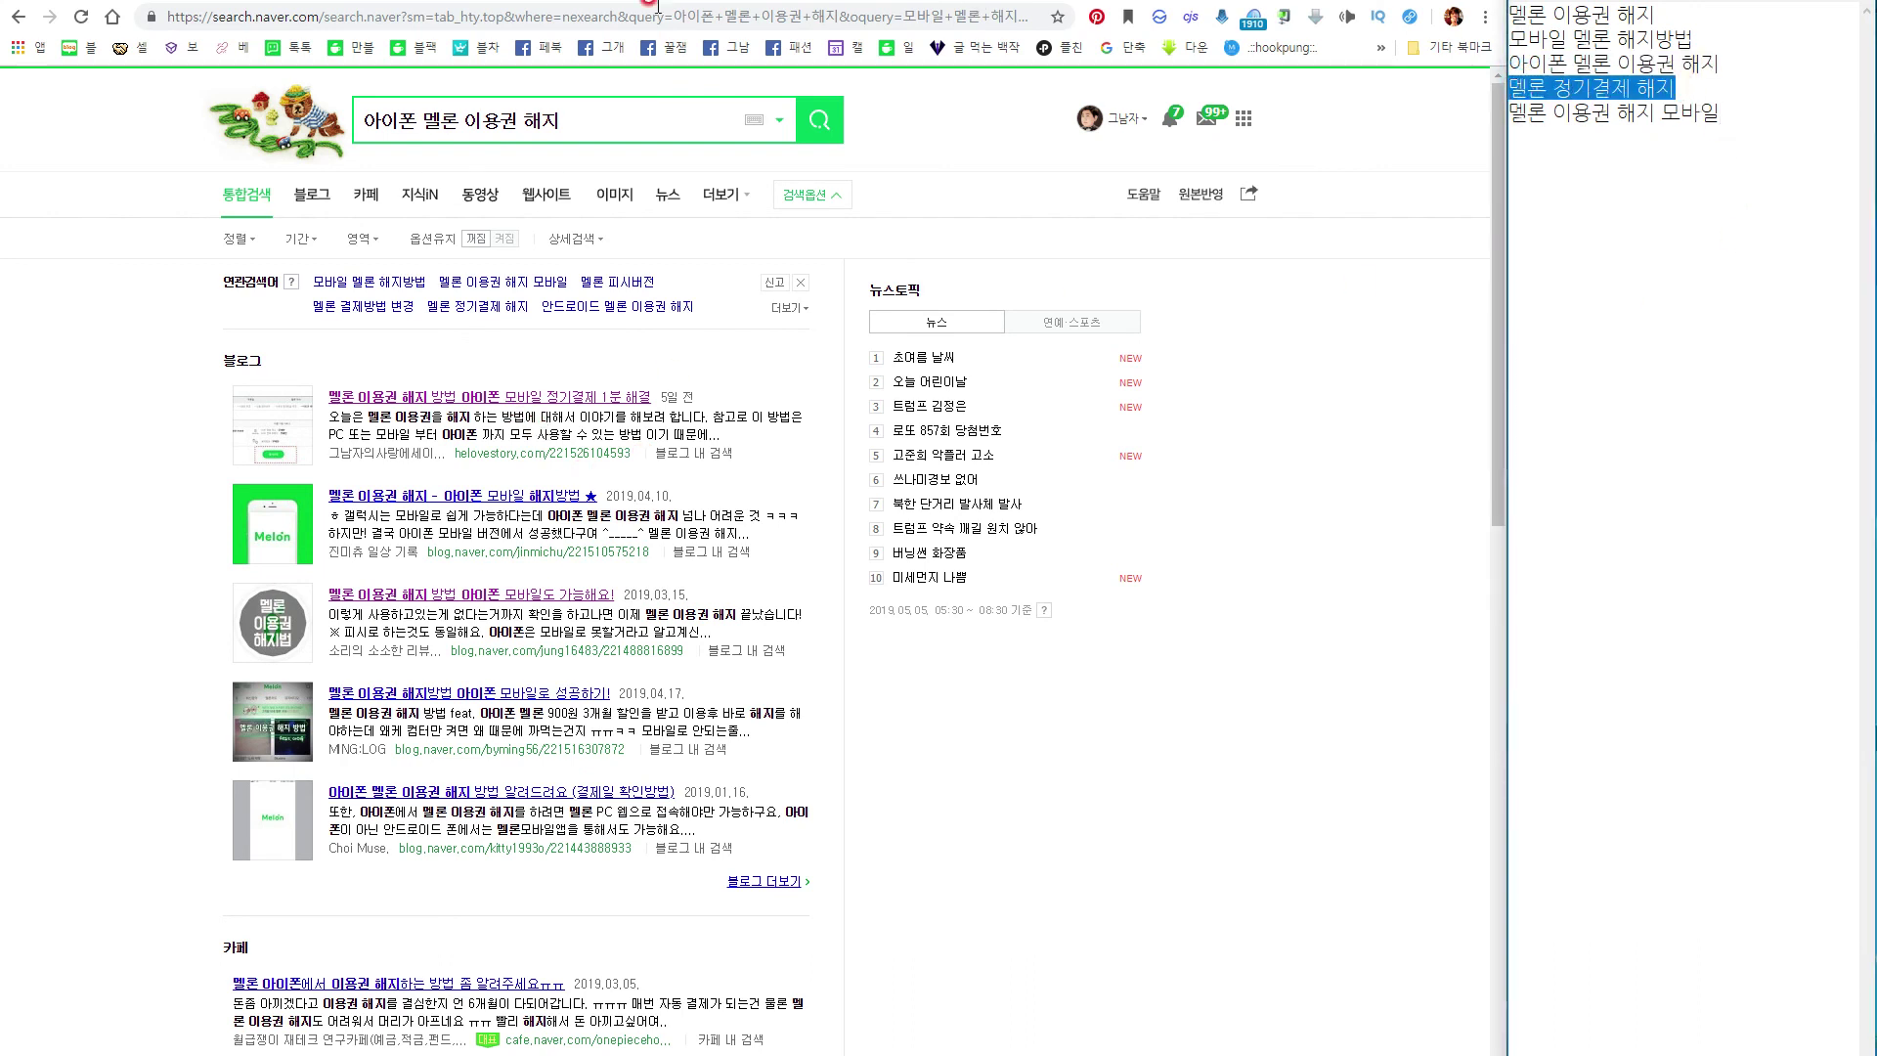
pyautogui.tripleClick(470, 120)
pyautogui.hotkey('ctrl', 'v')
pyautogui.press('Return')
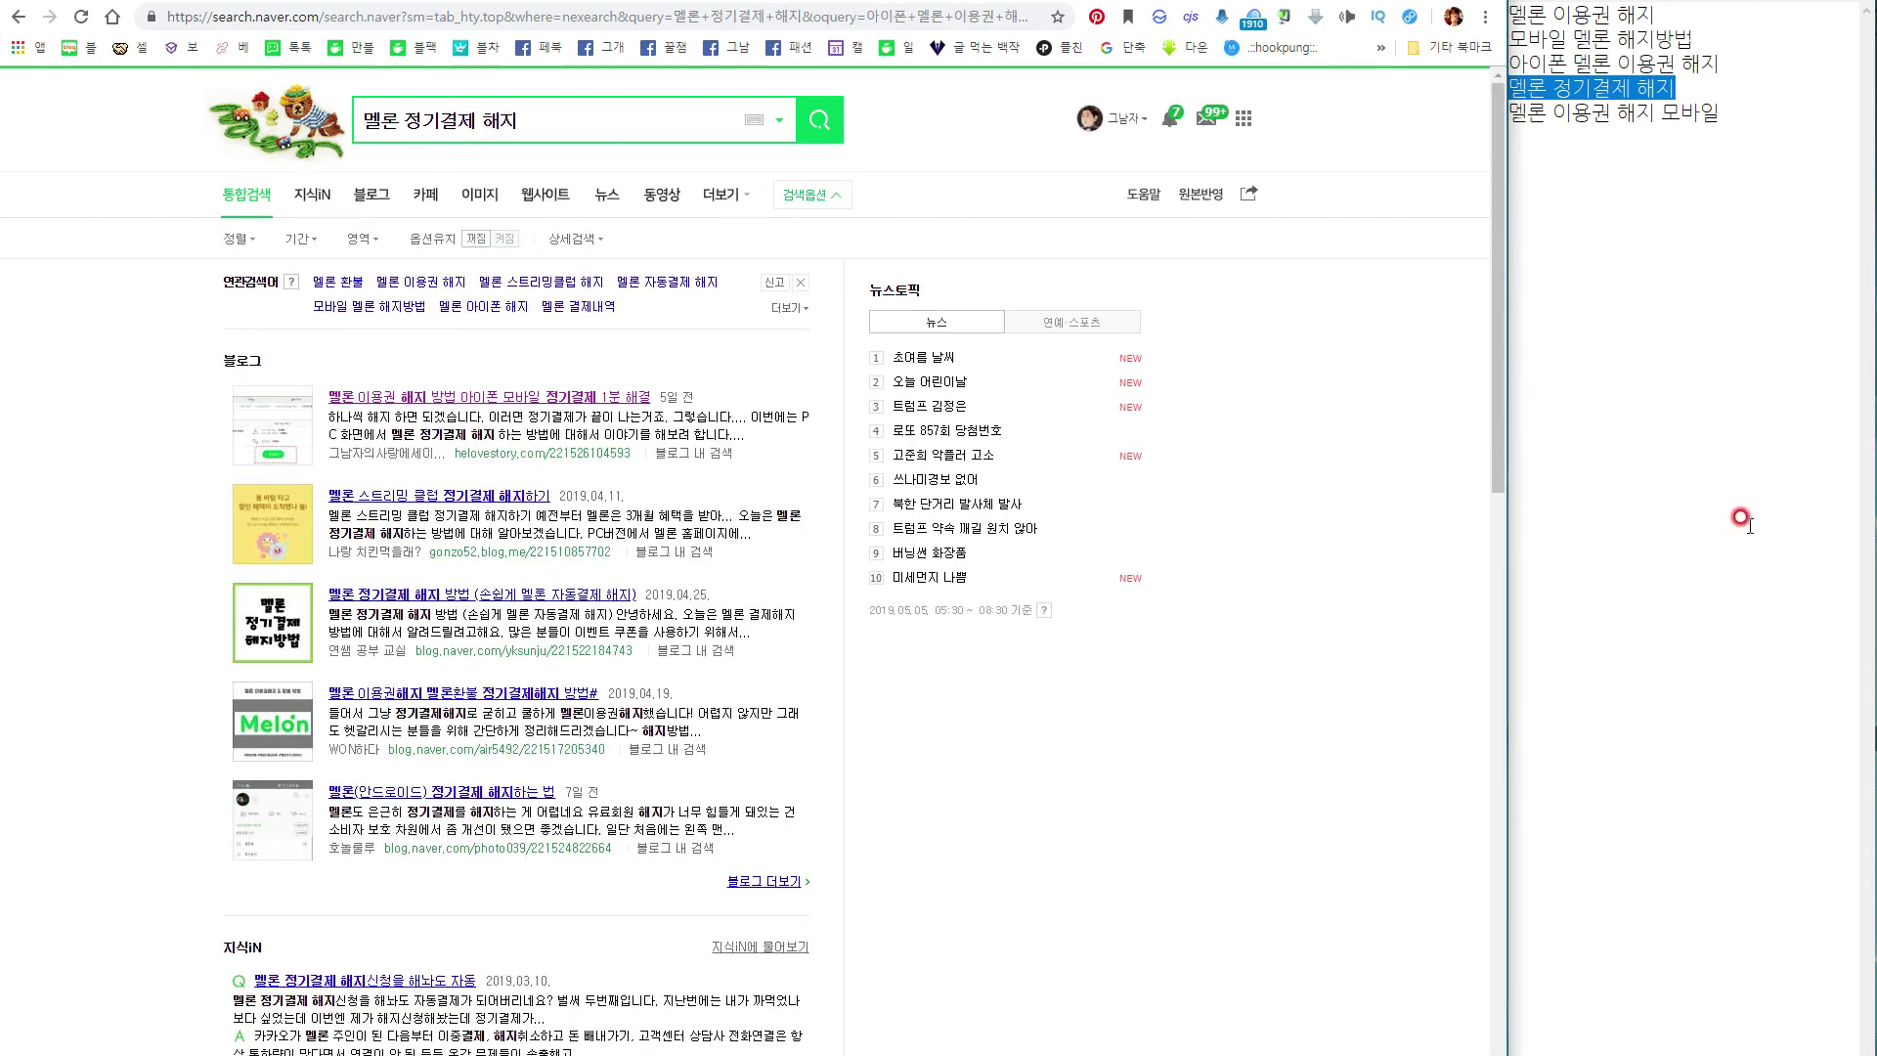
# Re-search '모바일 멜론 해지방법' and note its rank 2 in the notes.
pyautogui.click(1711, 17)
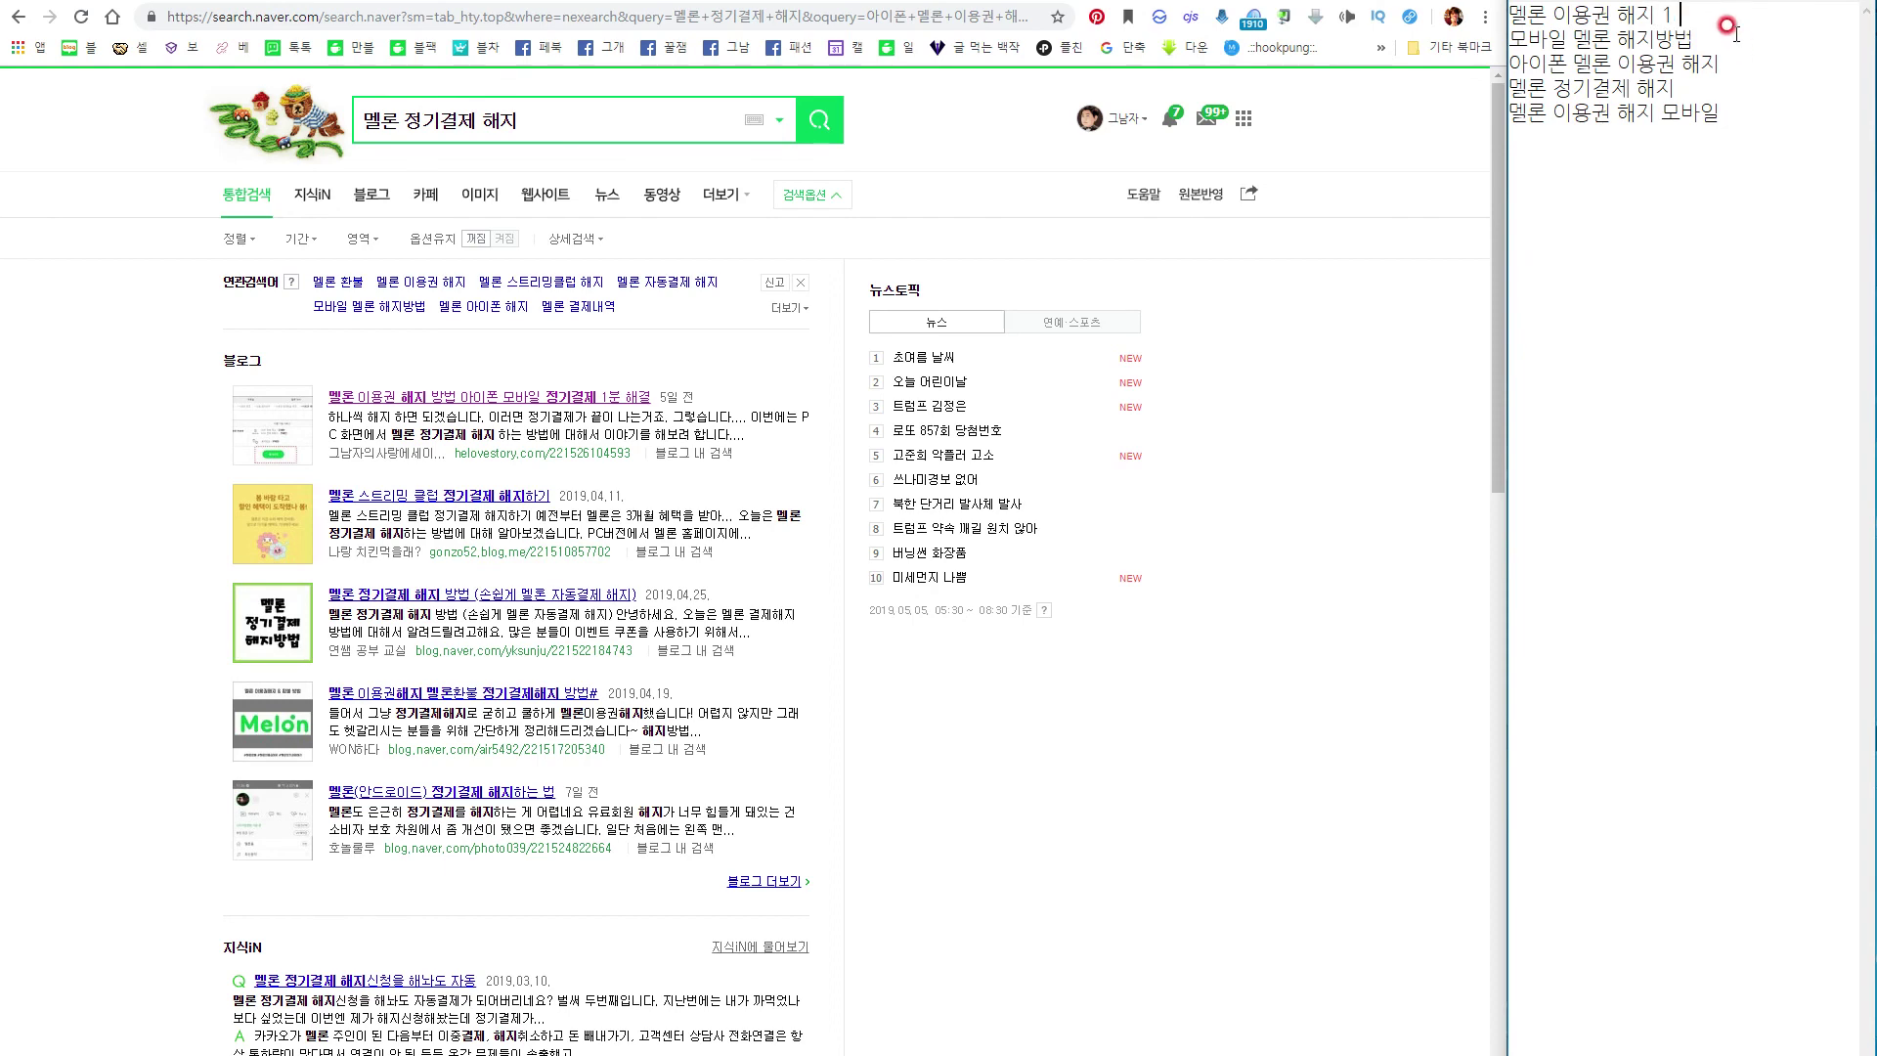
pyautogui.moveTo(1696, 39); pyautogui.dragTo(1511, 39)
pyautogui.hotkey('ctrl', 'c')
pyautogui.click(430, 125)
pyautogui.hotkey('ctrl', 'v')
pyautogui.press('Return')
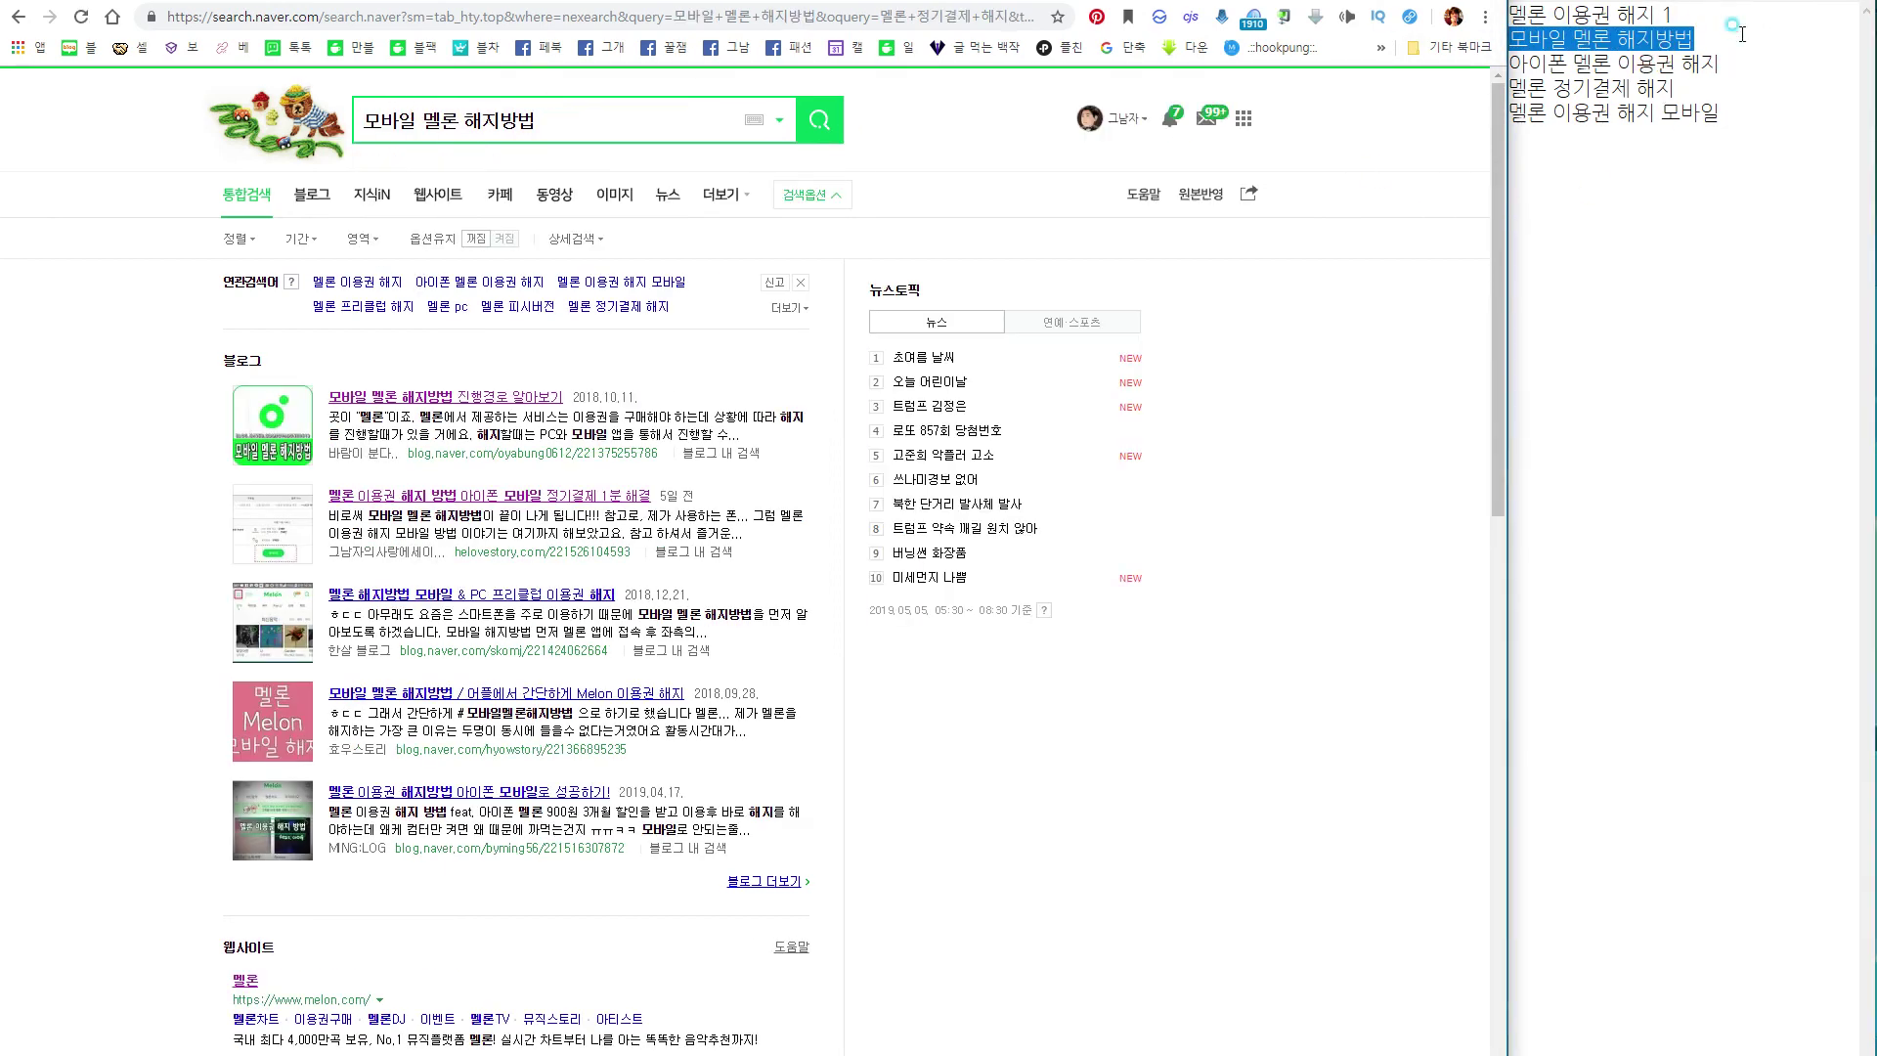
pyautogui.click(1742, 34)
pyautogui.write('2')
# Re-search '아이폰 멜론 이용권 해지' and note its rank 1.
pyautogui.moveTo(1725, 63); pyautogui.dragTo(1506, 62)
pyautogui.hotkey('ctrl', 'c')
pyautogui.click(430, 125)
pyautogui.hotkey('ctrl', 'v')
pyautogui.press('Return')
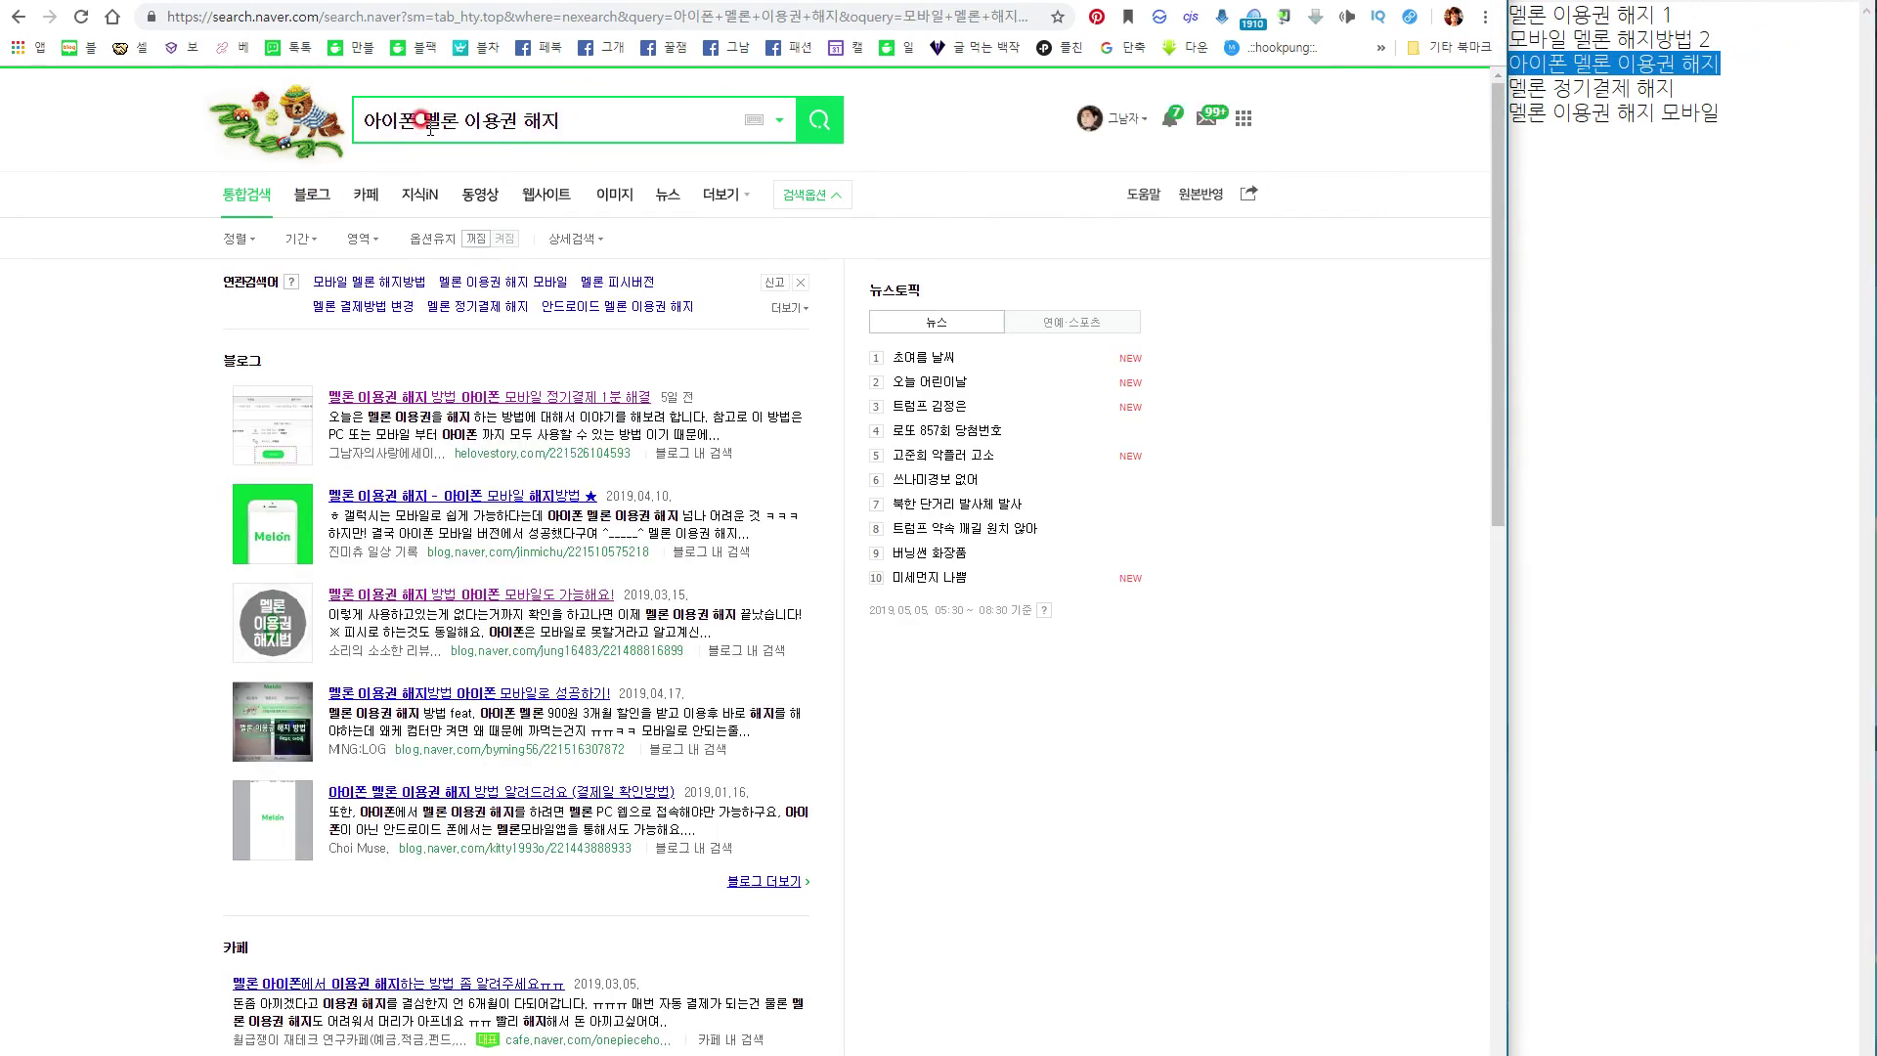
pyautogui.click(1760, 63)
pyautogui.write('1')
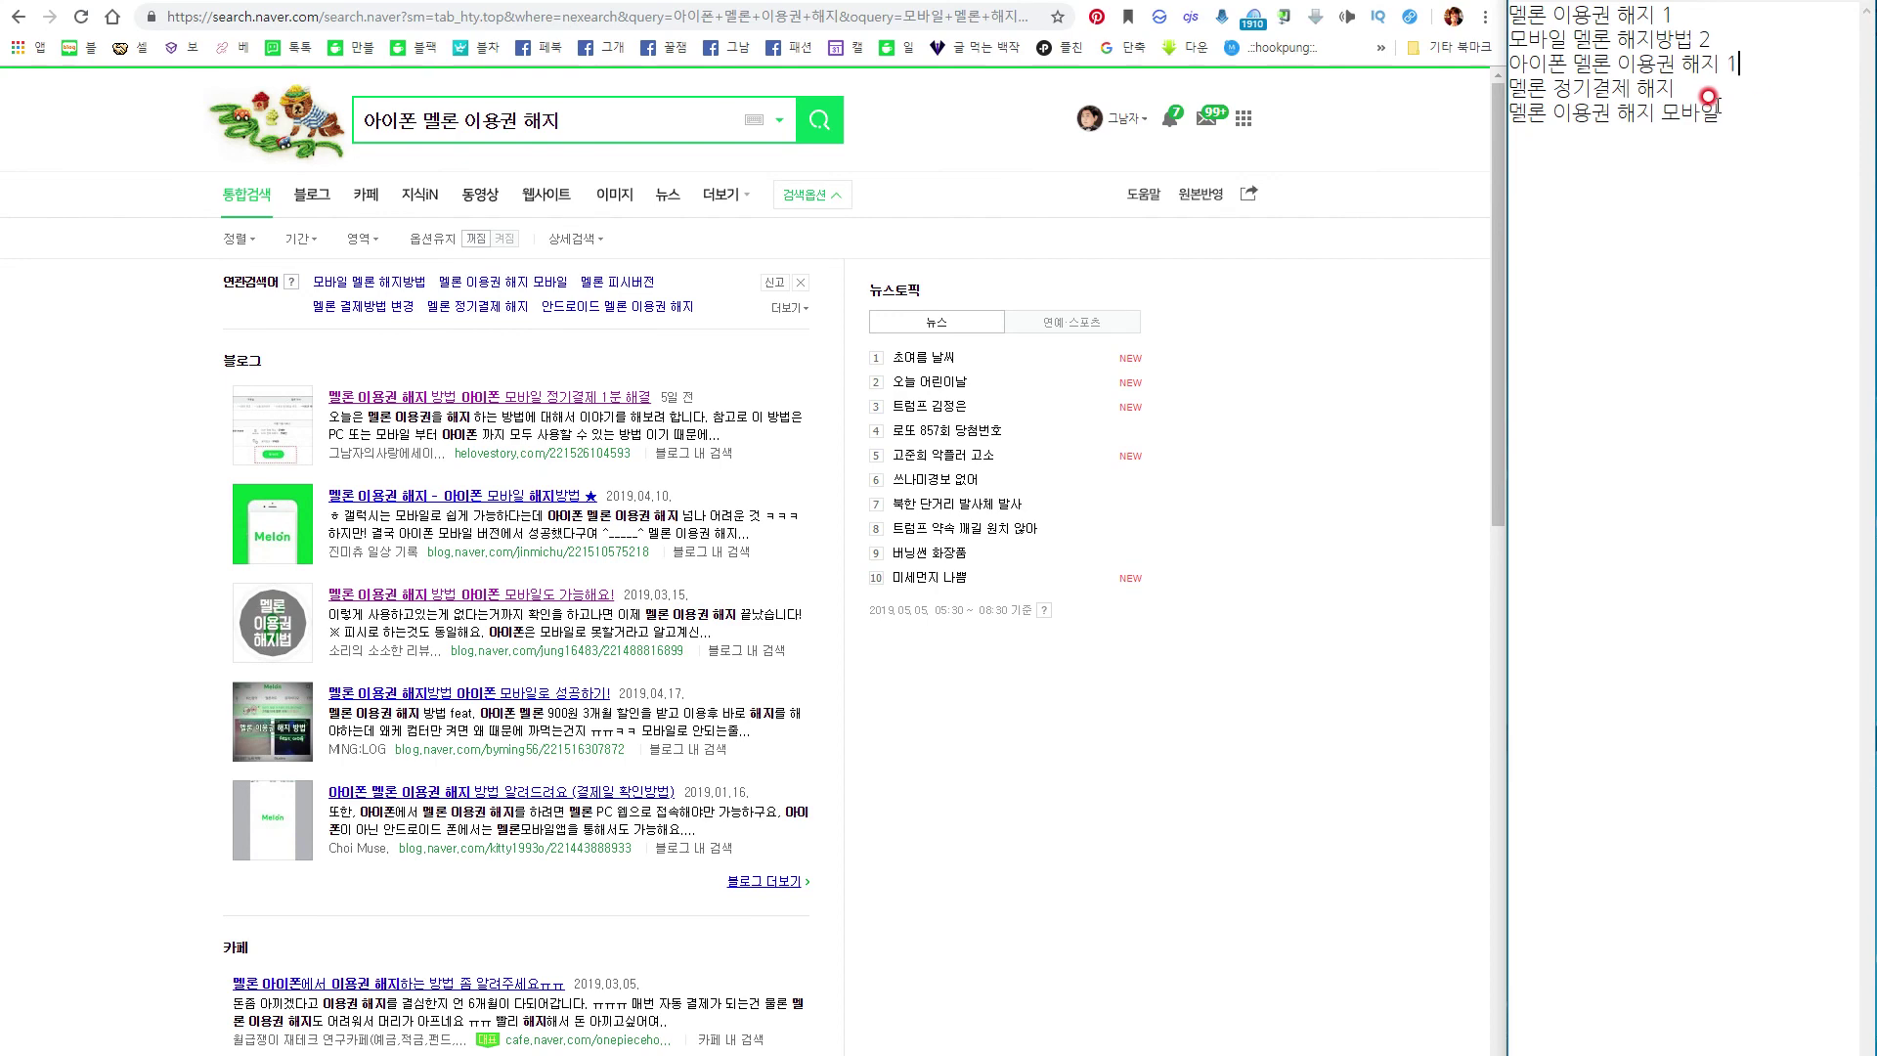
# Re-search '멜론 정기결제 해지' and note its rank 1.
pyautogui.moveTo(1678, 88); pyautogui.dragTo(1523, 88)
pyautogui.hotkey('ctrl', 'c')
pyautogui.click(541, 119)
pyautogui.hotkey('ctrl', 'a')
pyautogui.hotkey('ctrl', 'v')
pyautogui.press('Return')
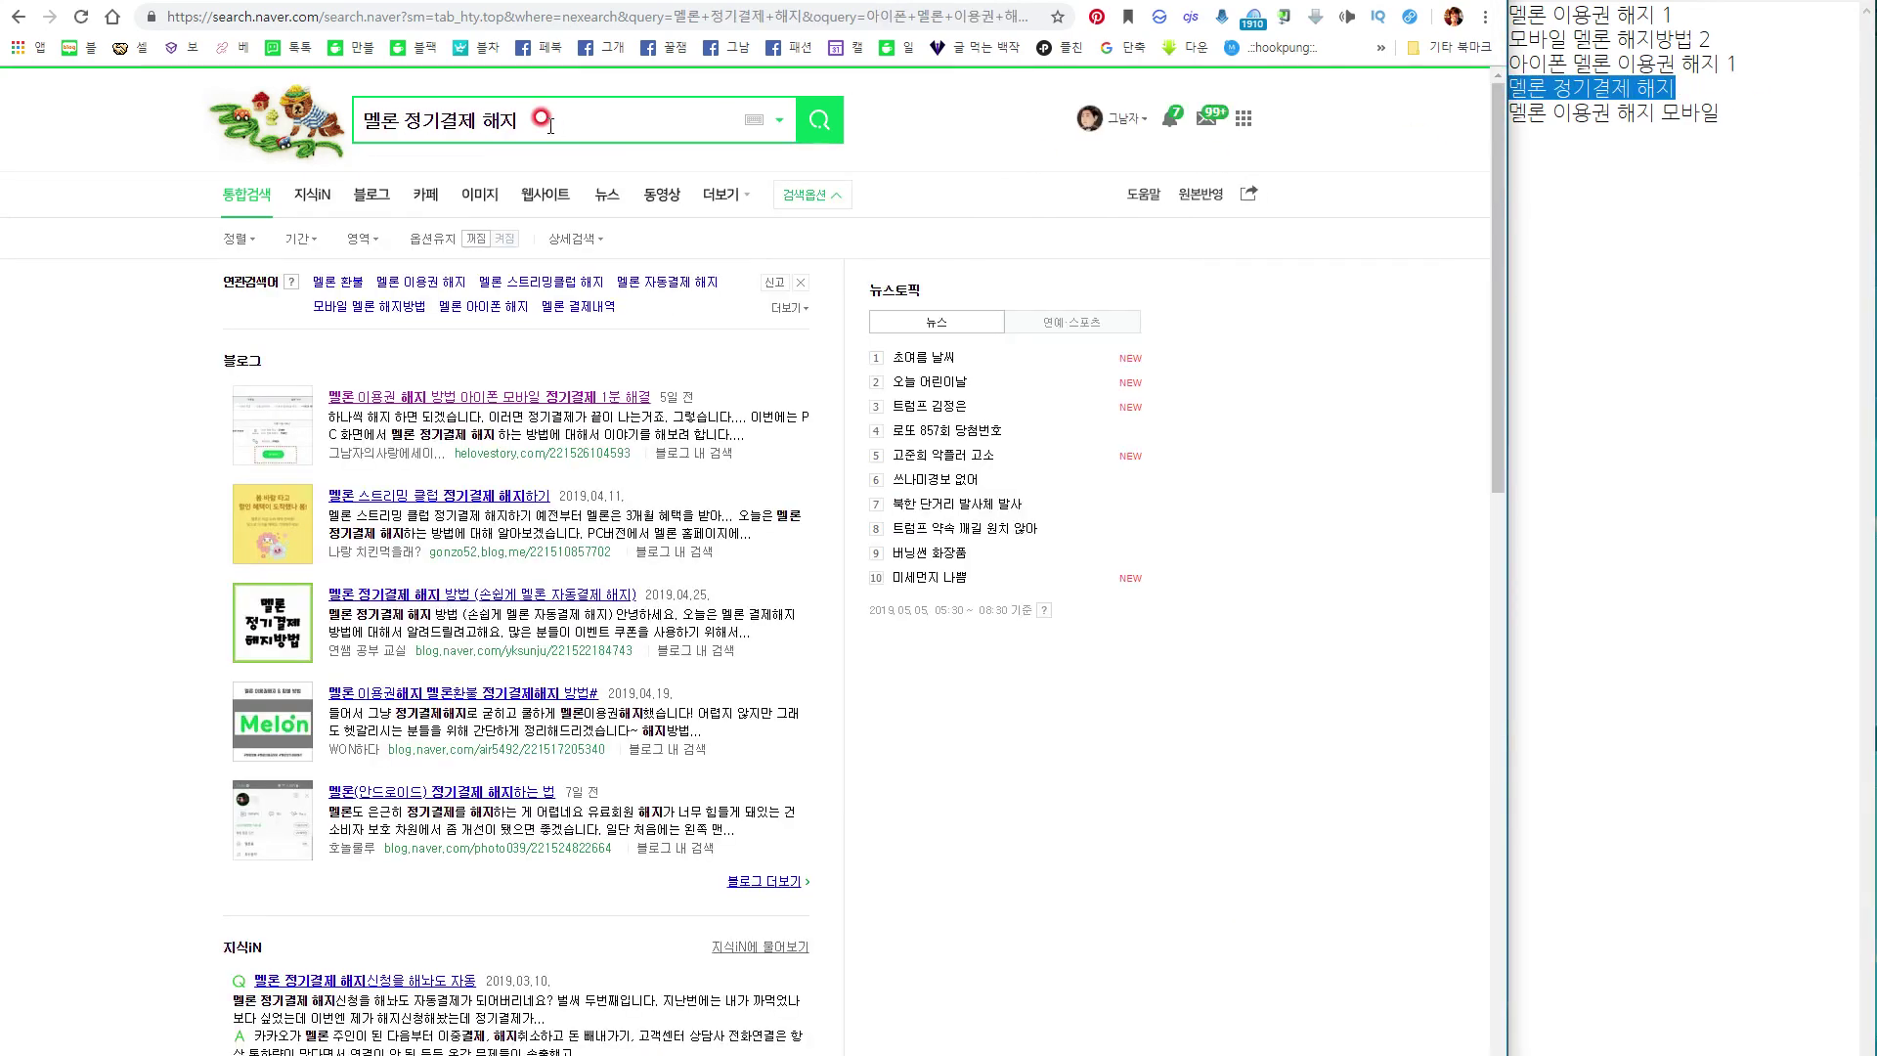
pyautogui.click(1701, 86)
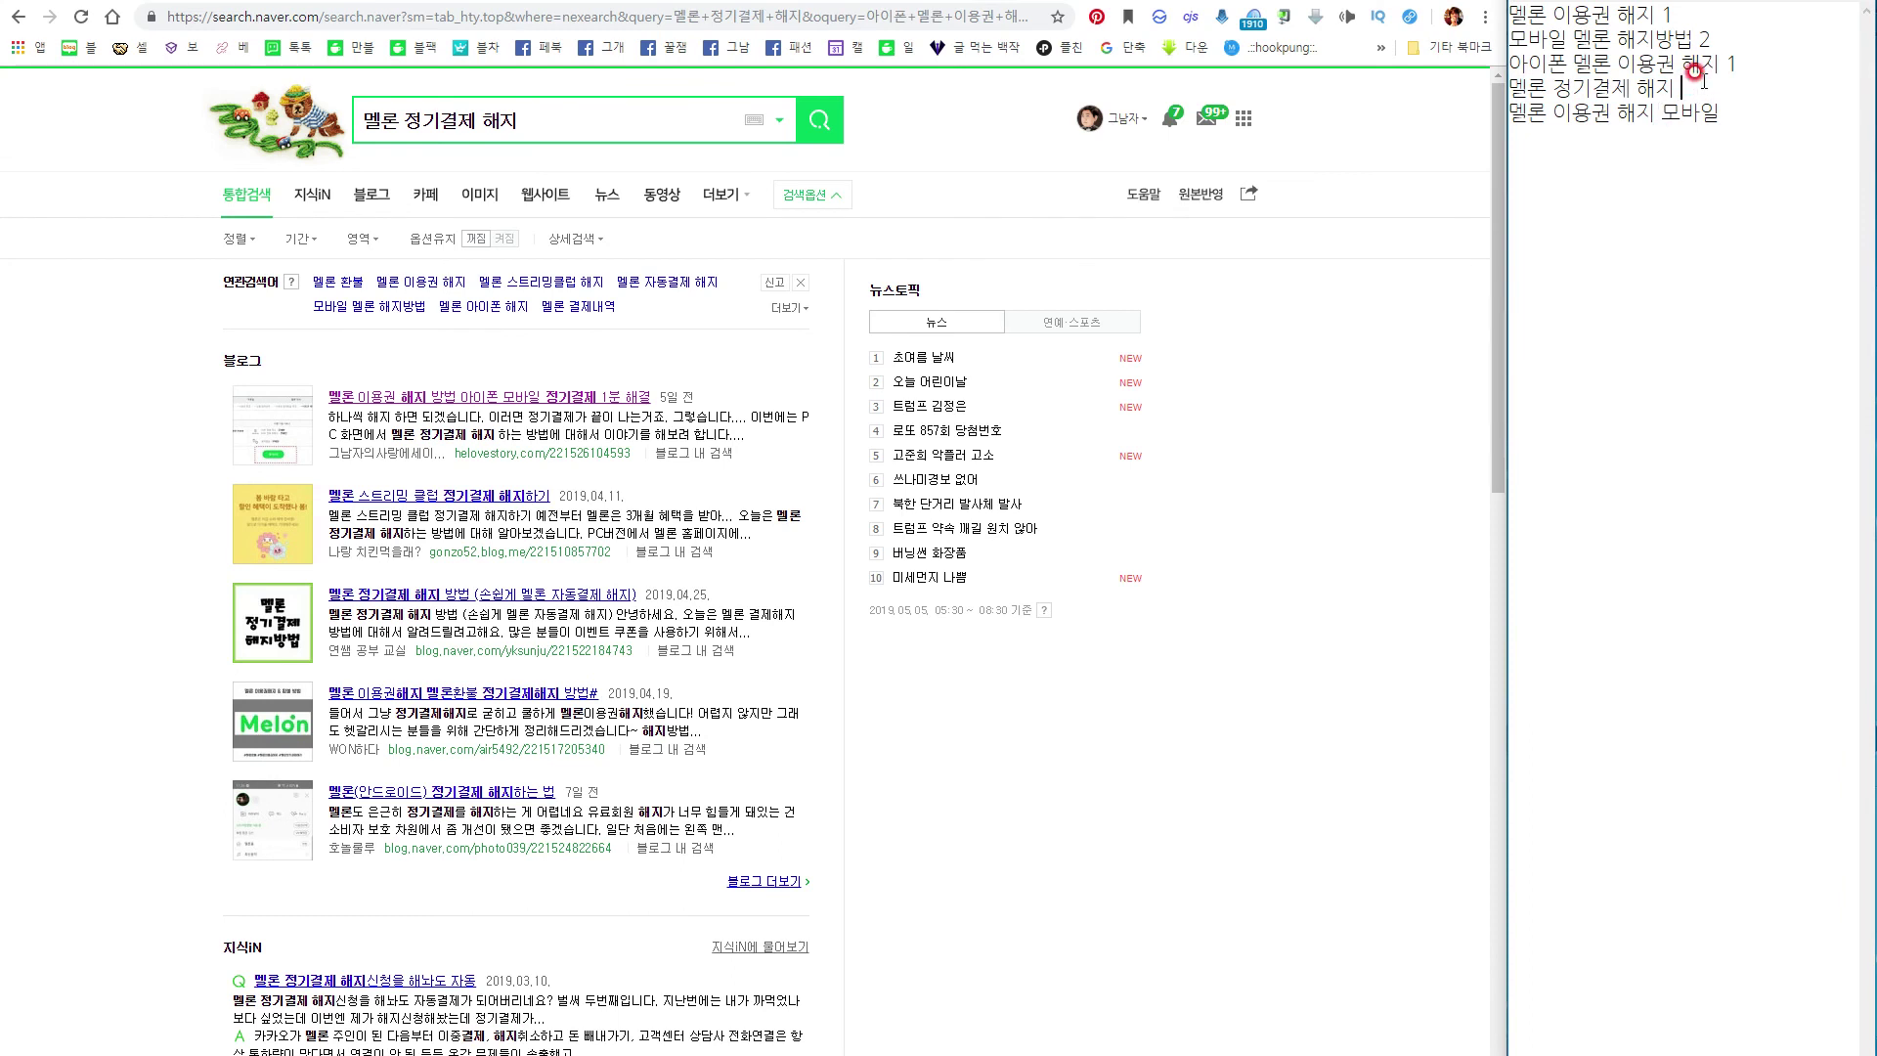
pyautogui.write('2')
pyautogui.press('BackSpace')
pyautogui.write('1')
# Search Naver for '멜론 이용권 해지 모바일' and go to its line in the notes.
pyautogui.moveTo(1739, 125); pyautogui.dragTo(1528, 108)
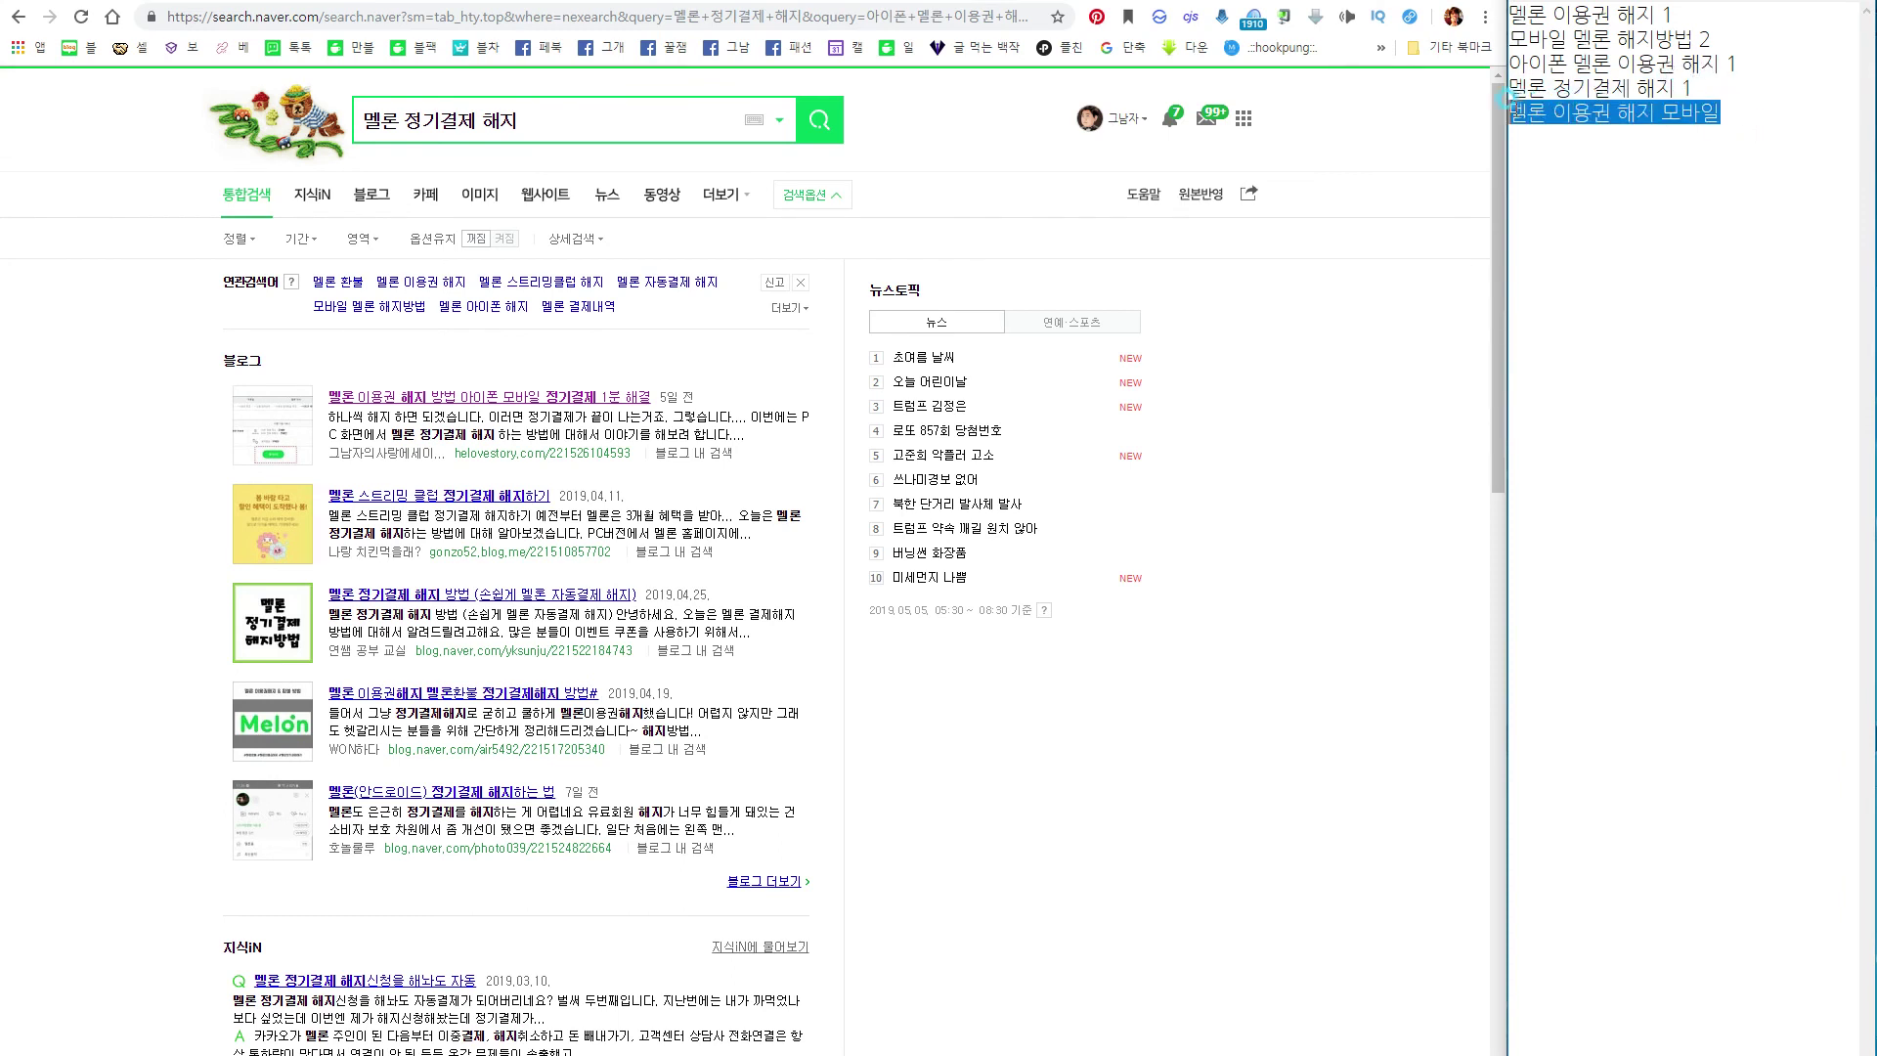
pyautogui.click(533, 109)
pyautogui.hotkey('ctrl', 'v')
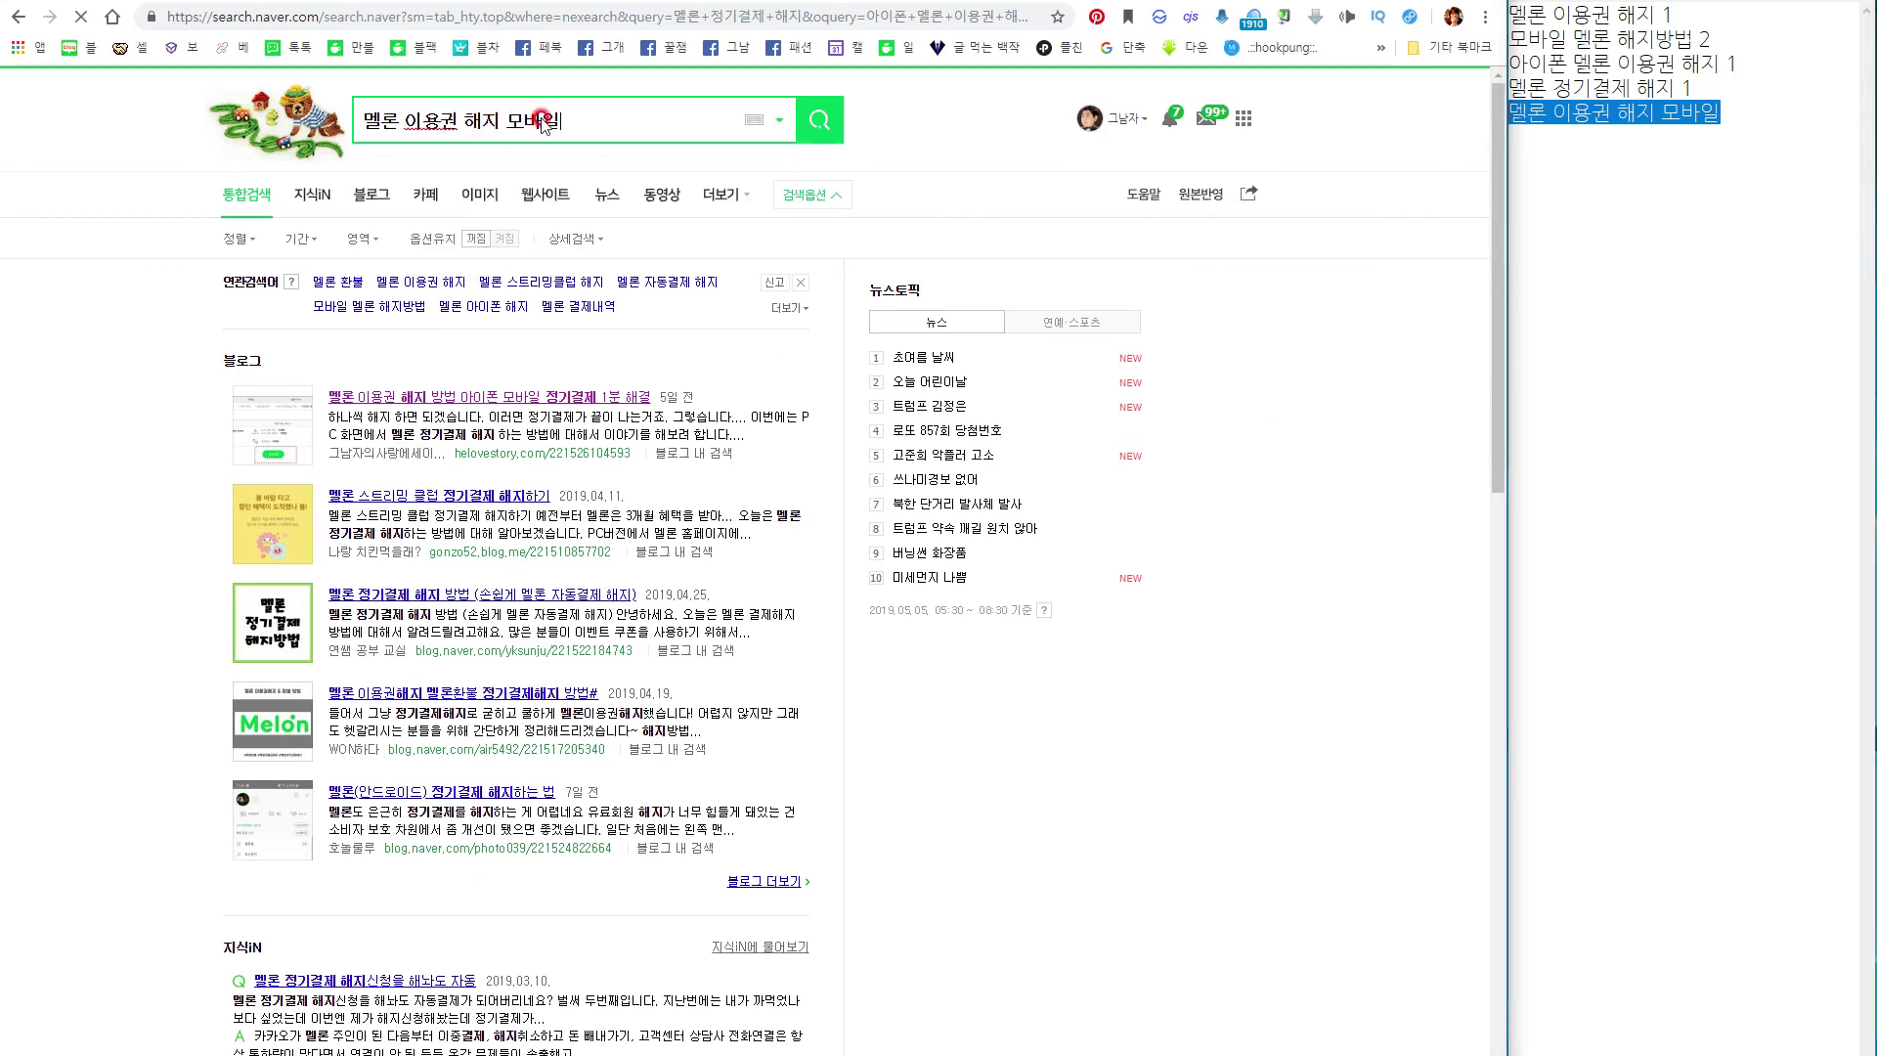
pyautogui.press('Return')
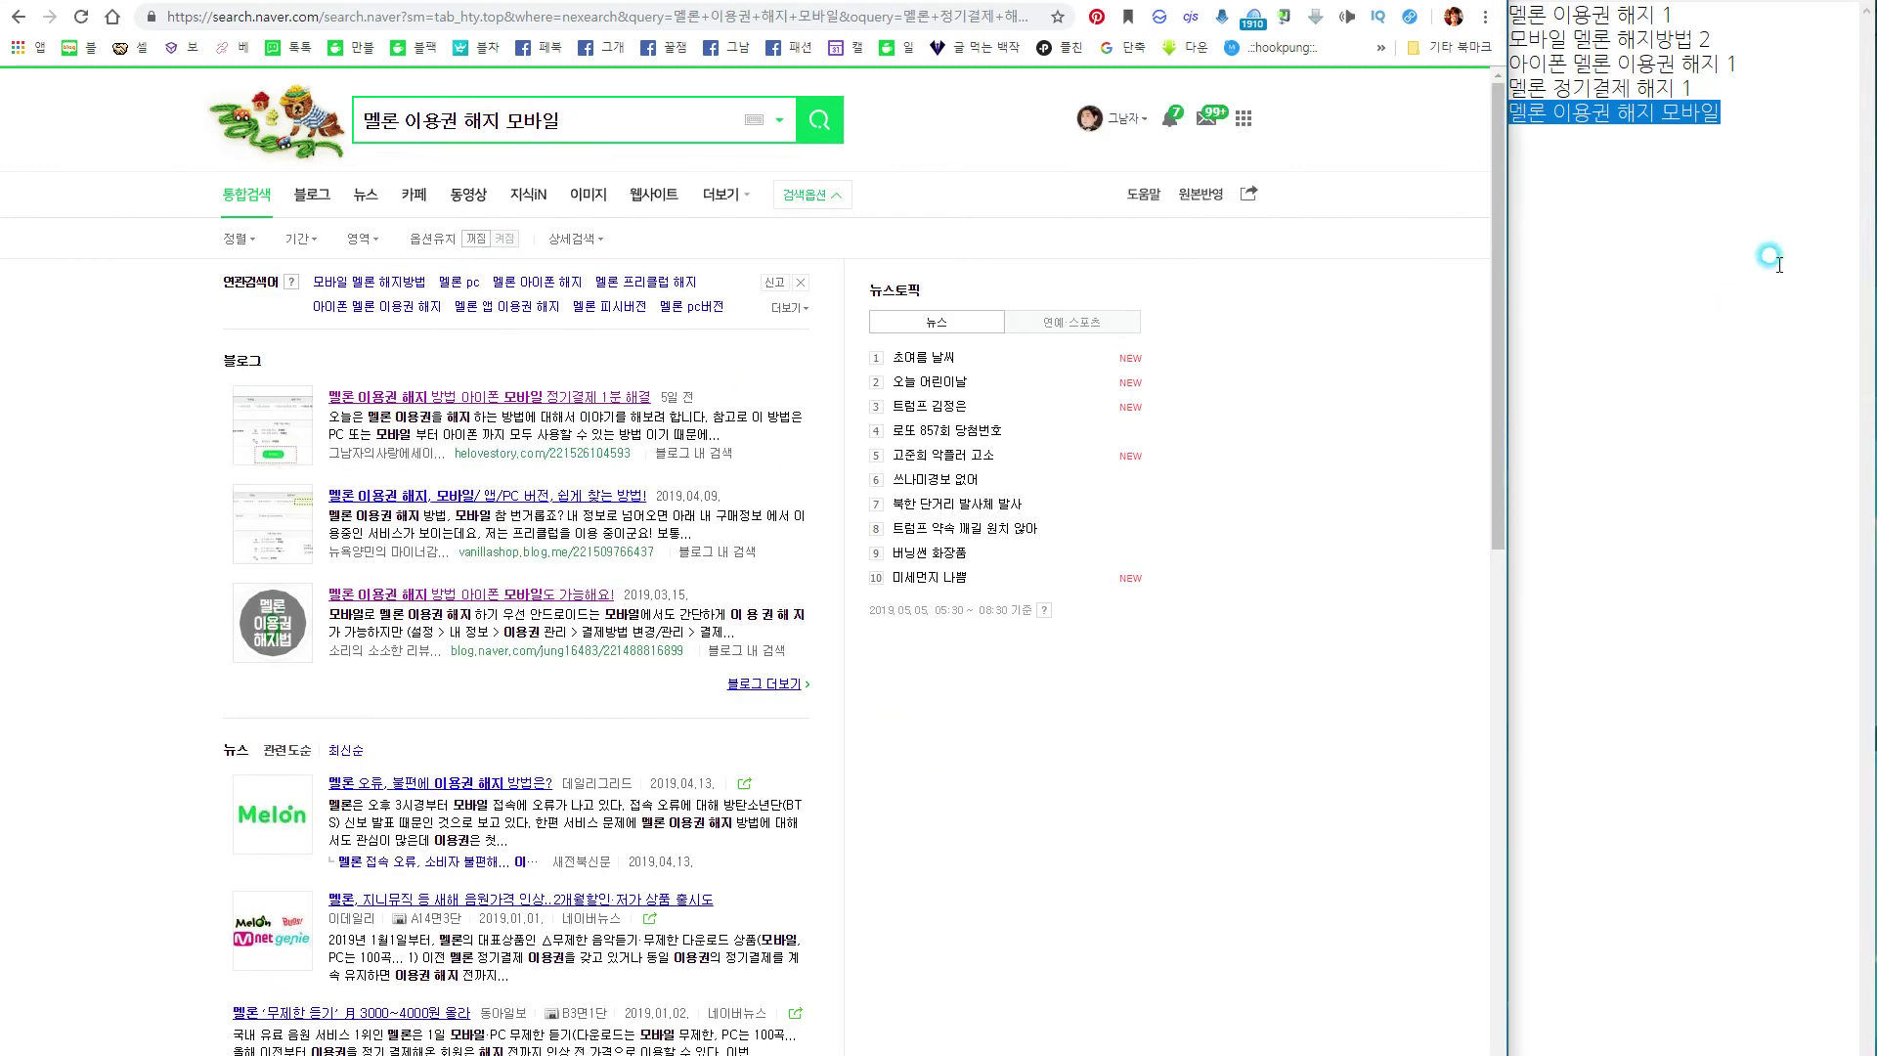
pyautogui.click(1745, 117)
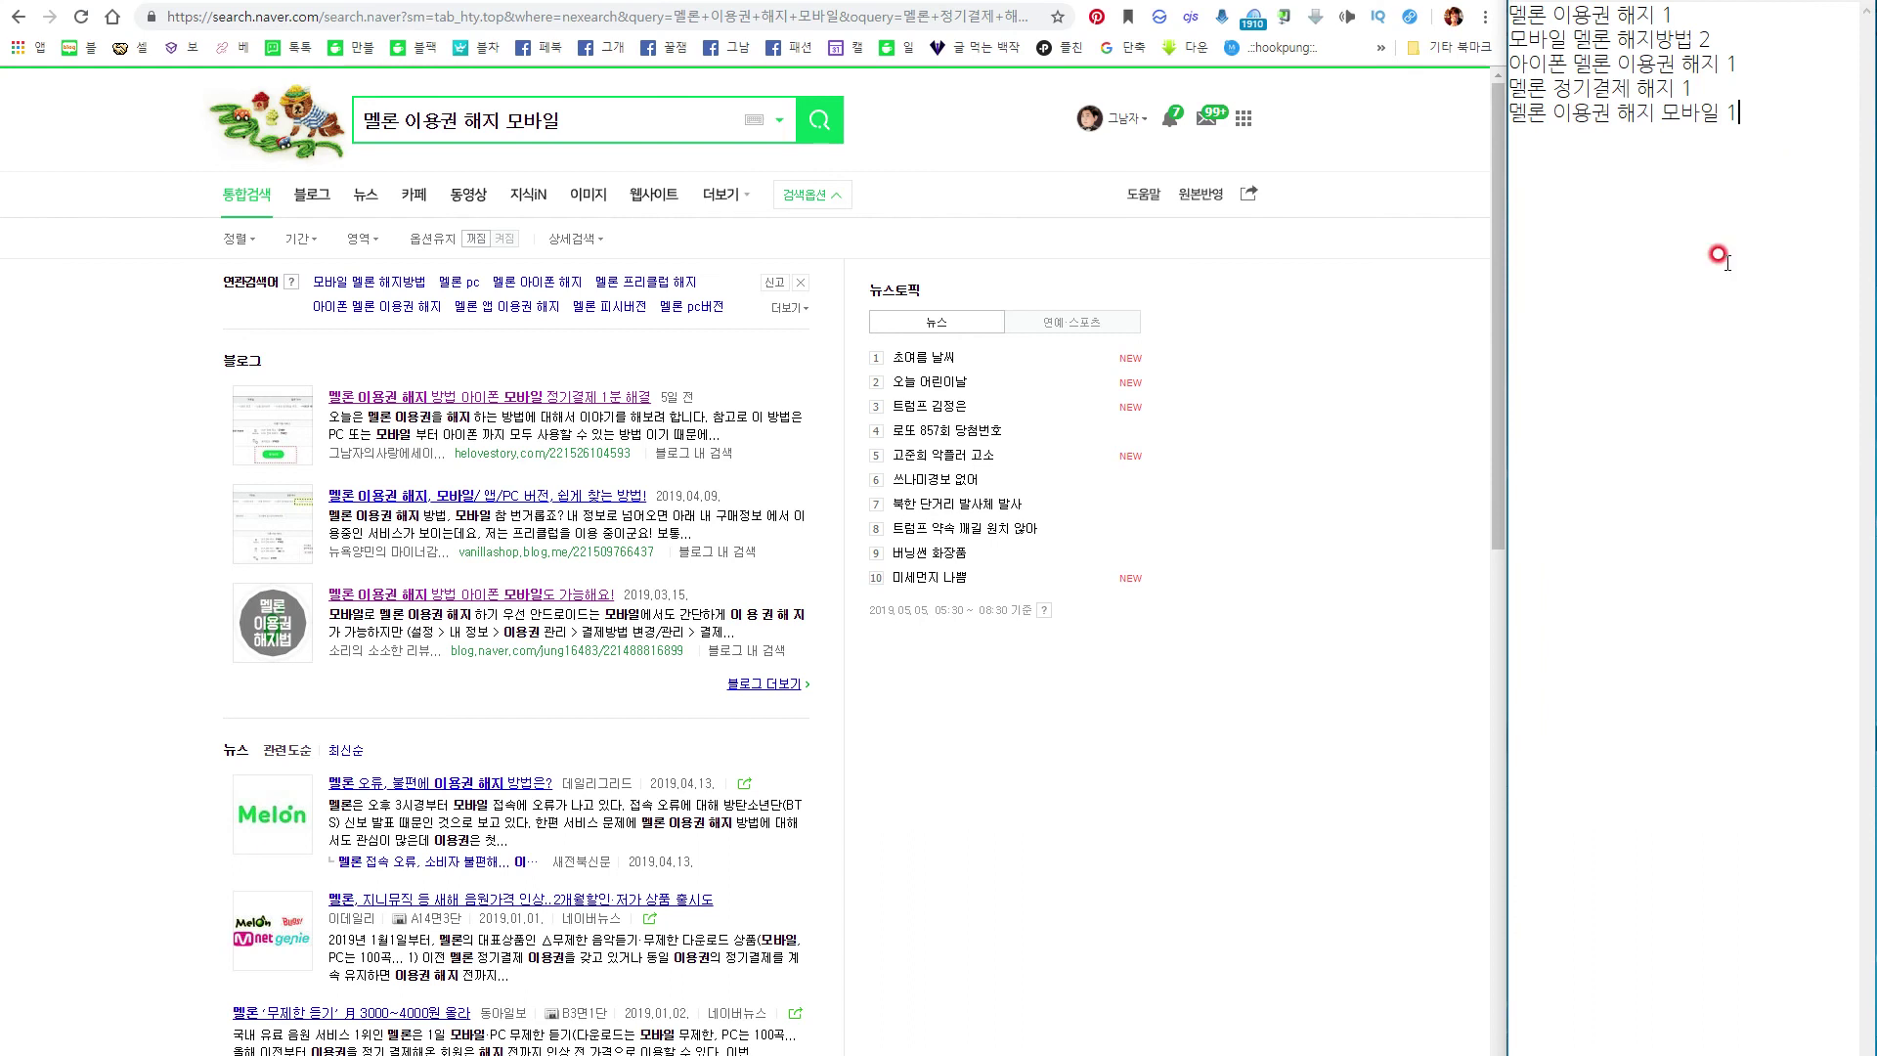
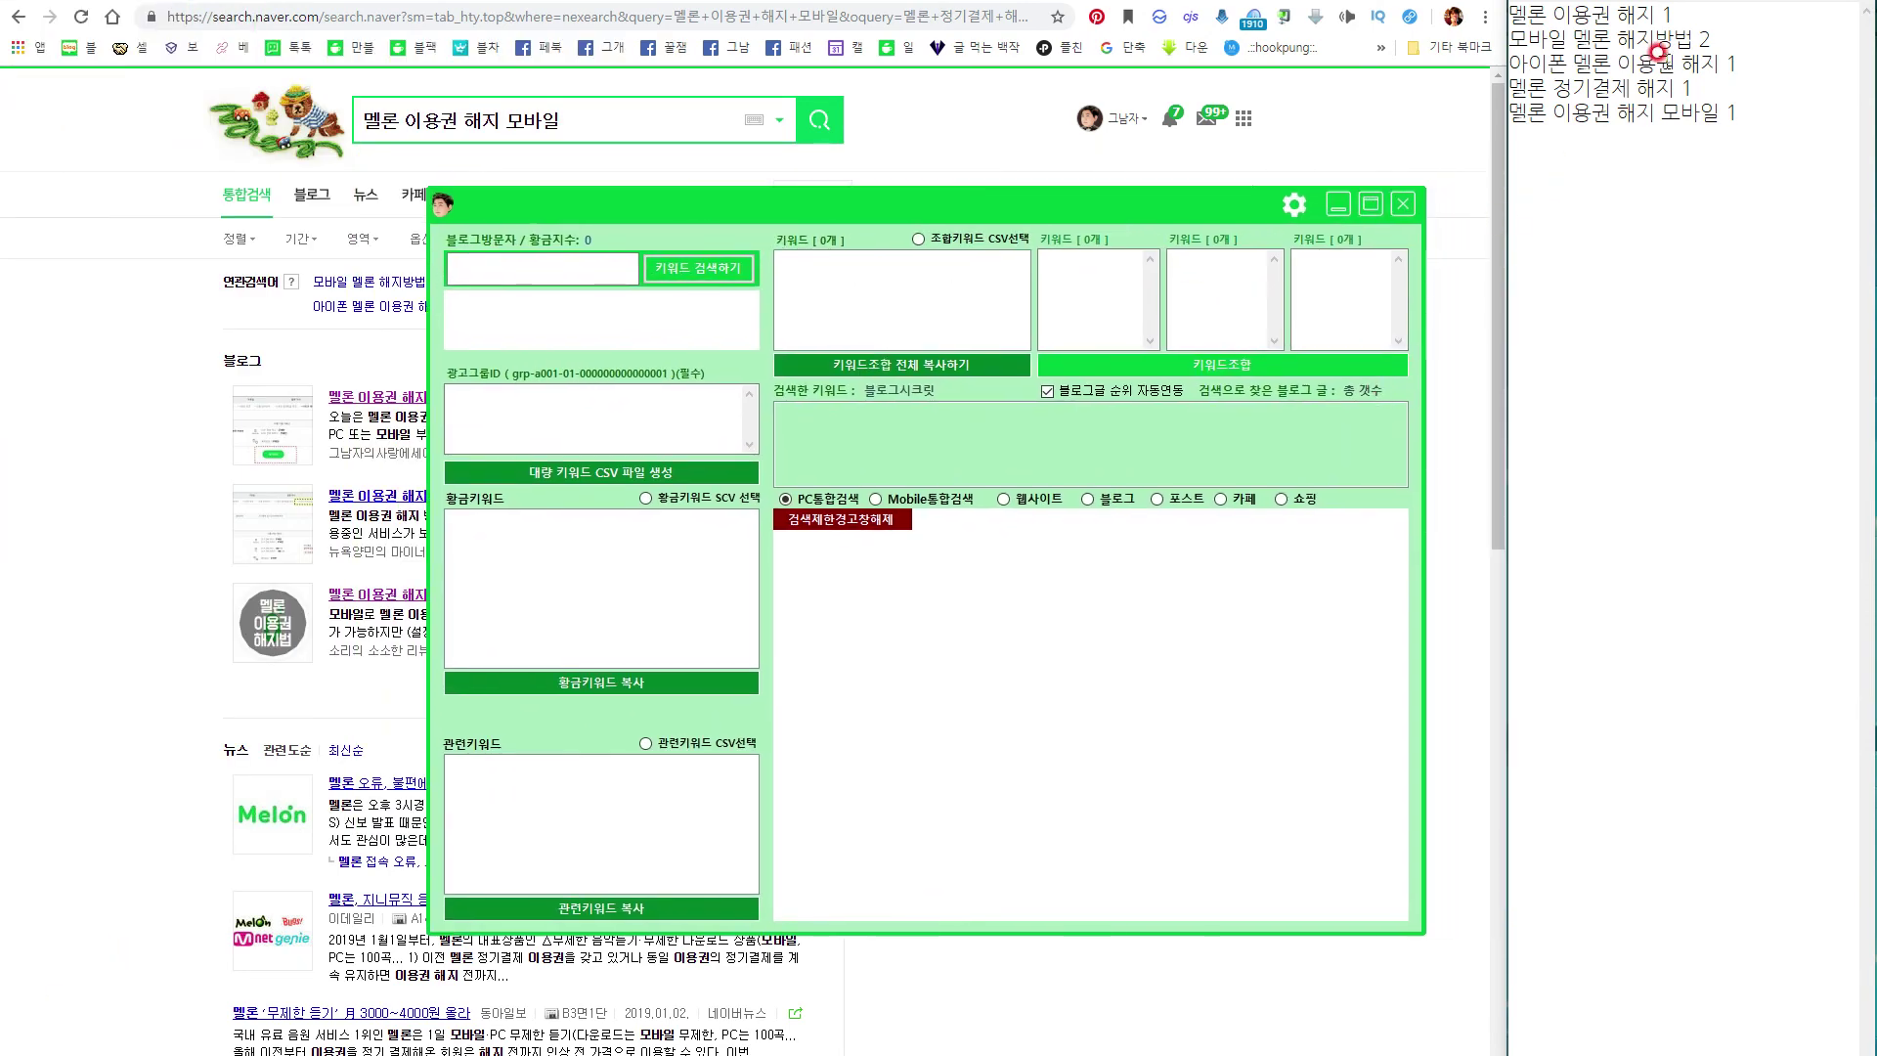
# Look up search volumes for '멜론 이용권 해지' in Golden Keyword.
pyautogui.moveTo(1656, 15); pyautogui.dragTo(1498, 19)
pyautogui.hotkey('ctrl', 'c')
pyautogui.click(630, 266)
pyautogui.hotkey('ctrl', 'v')
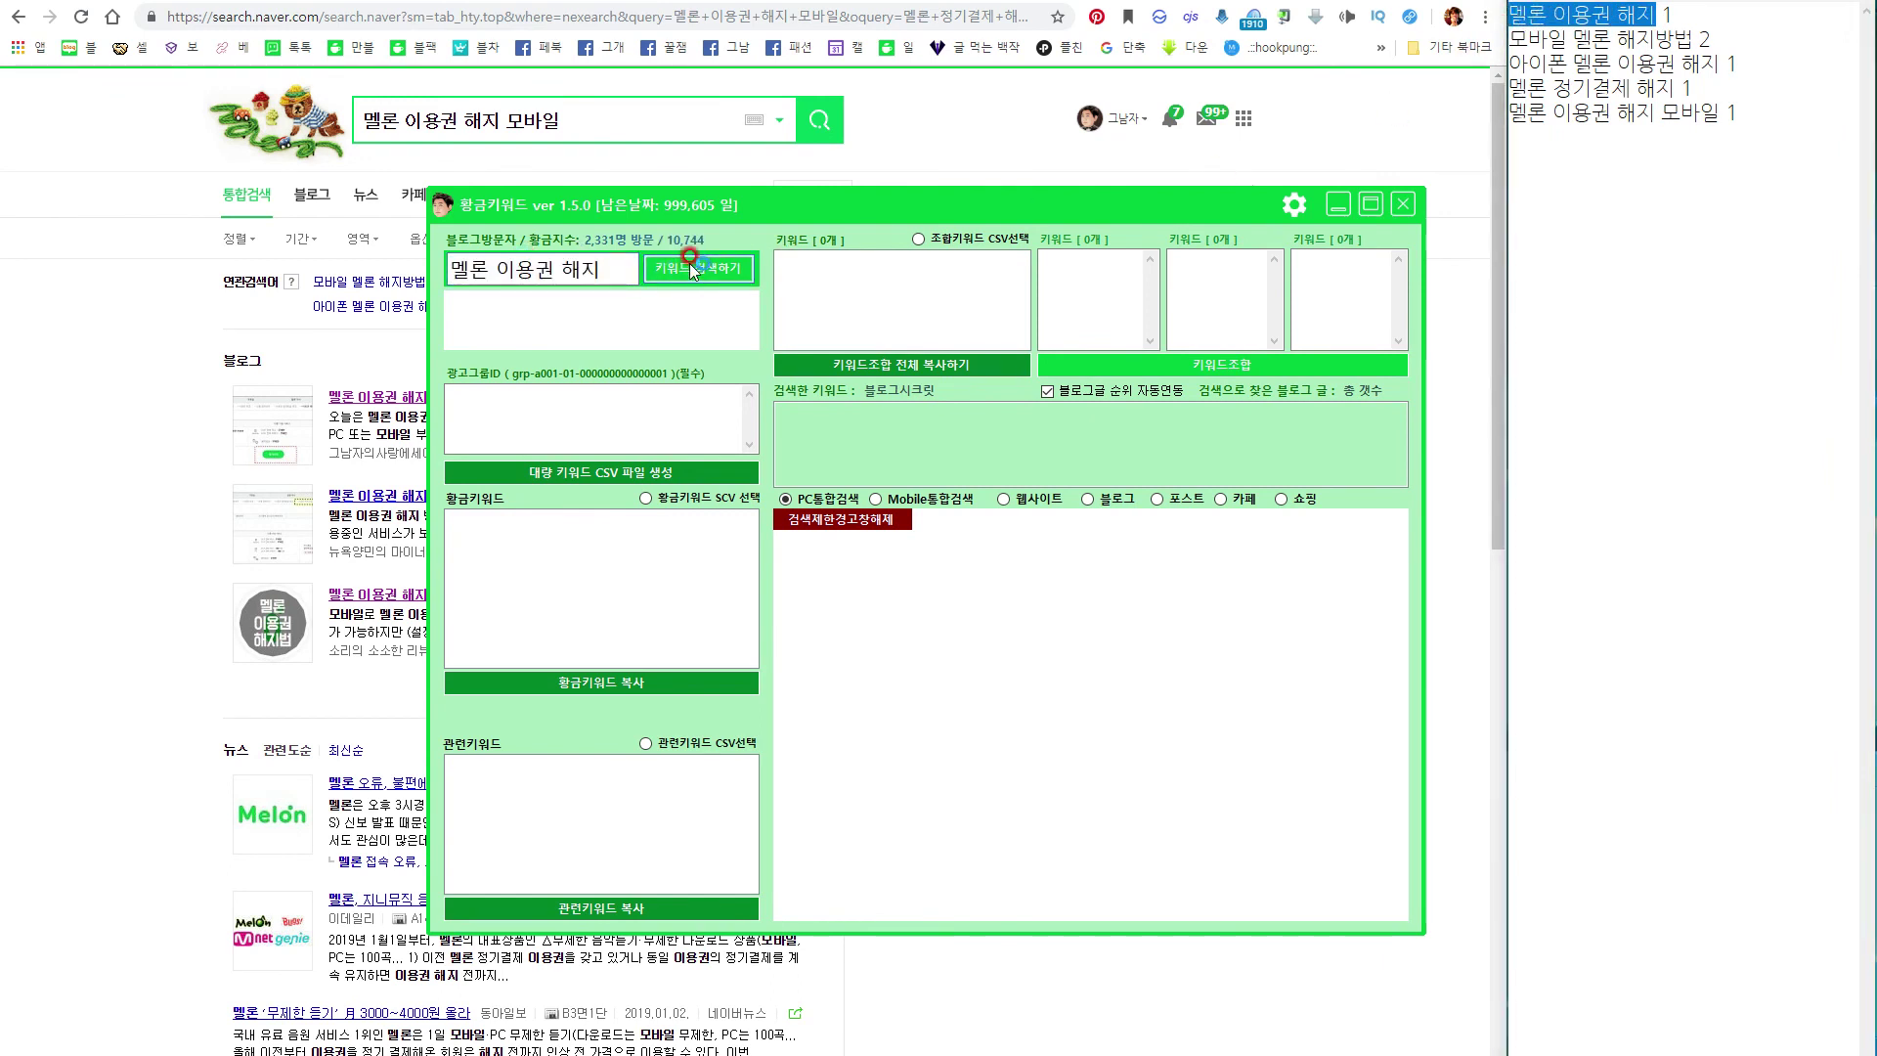
pyautogui.click(691, 266)
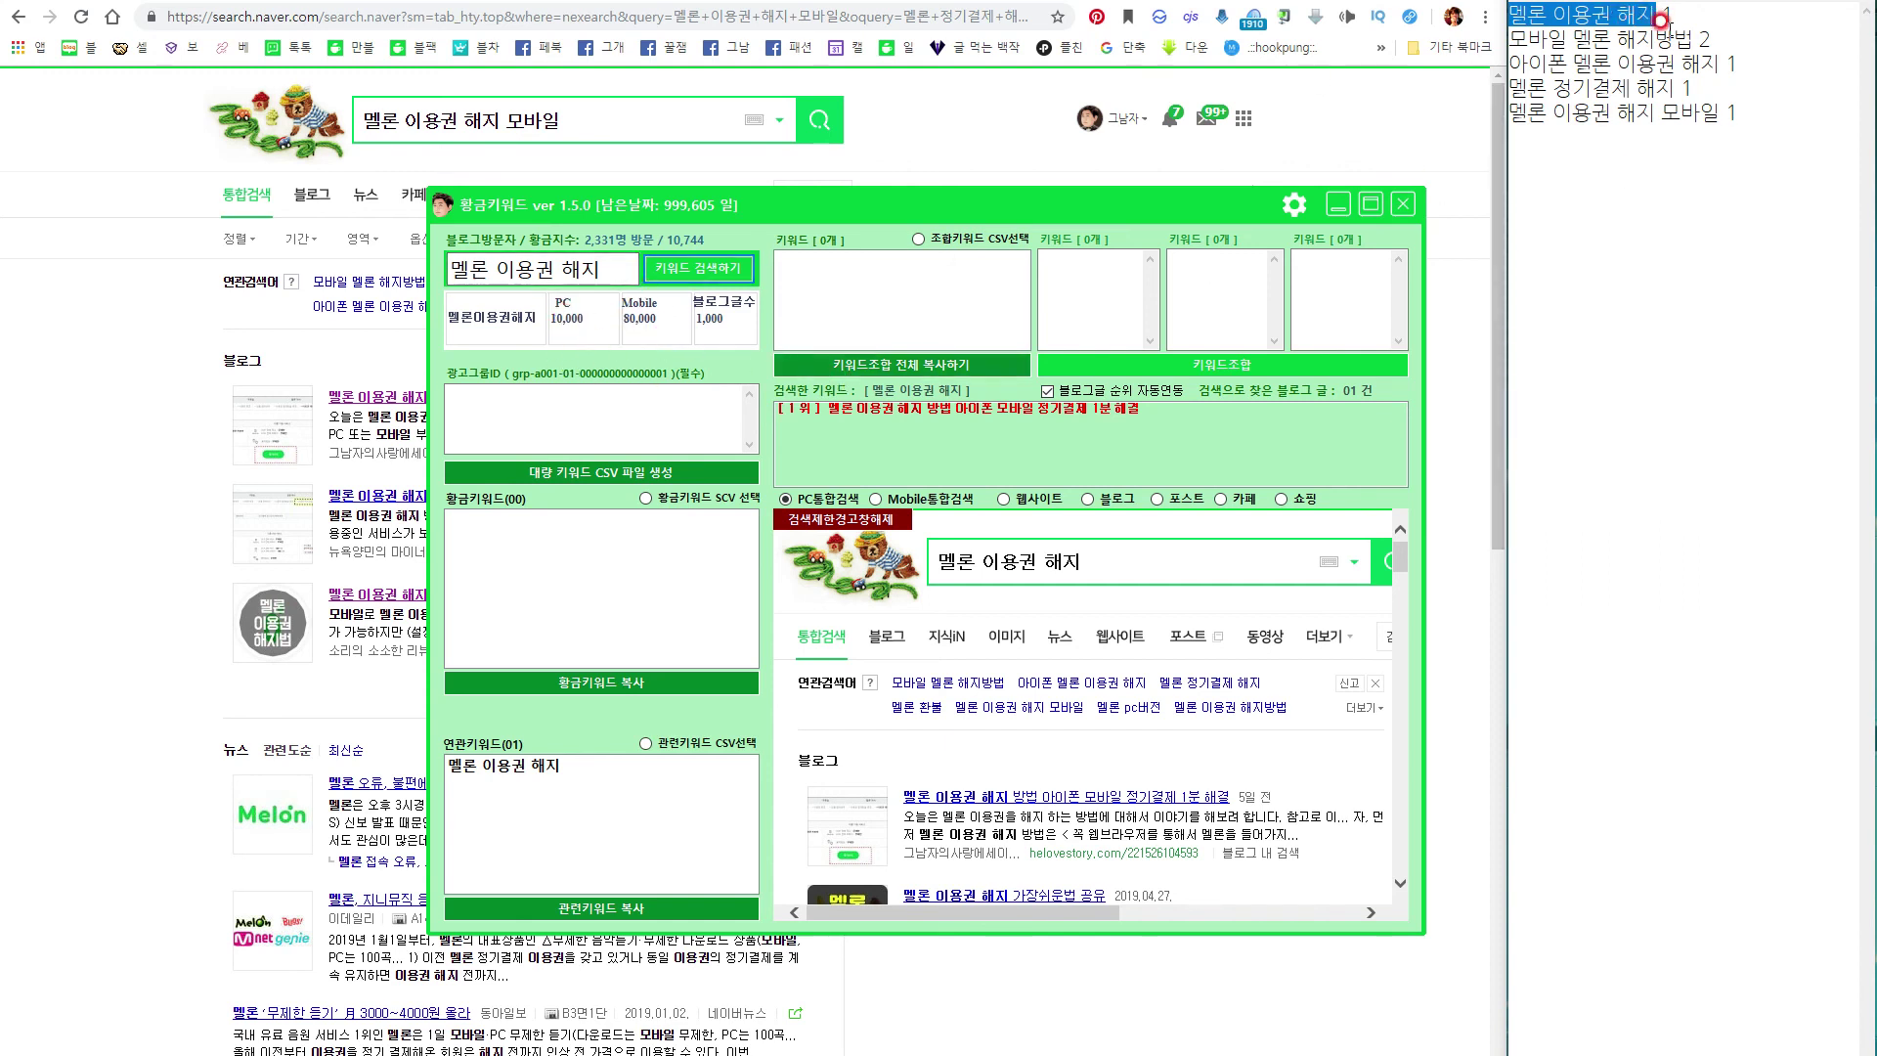
# Search '모바일 멜론 해지방법' and note 1000 on the line below 10000.
pyautogui.moveTo(1692, 39); pyautogui.dragTo(1507, 39)
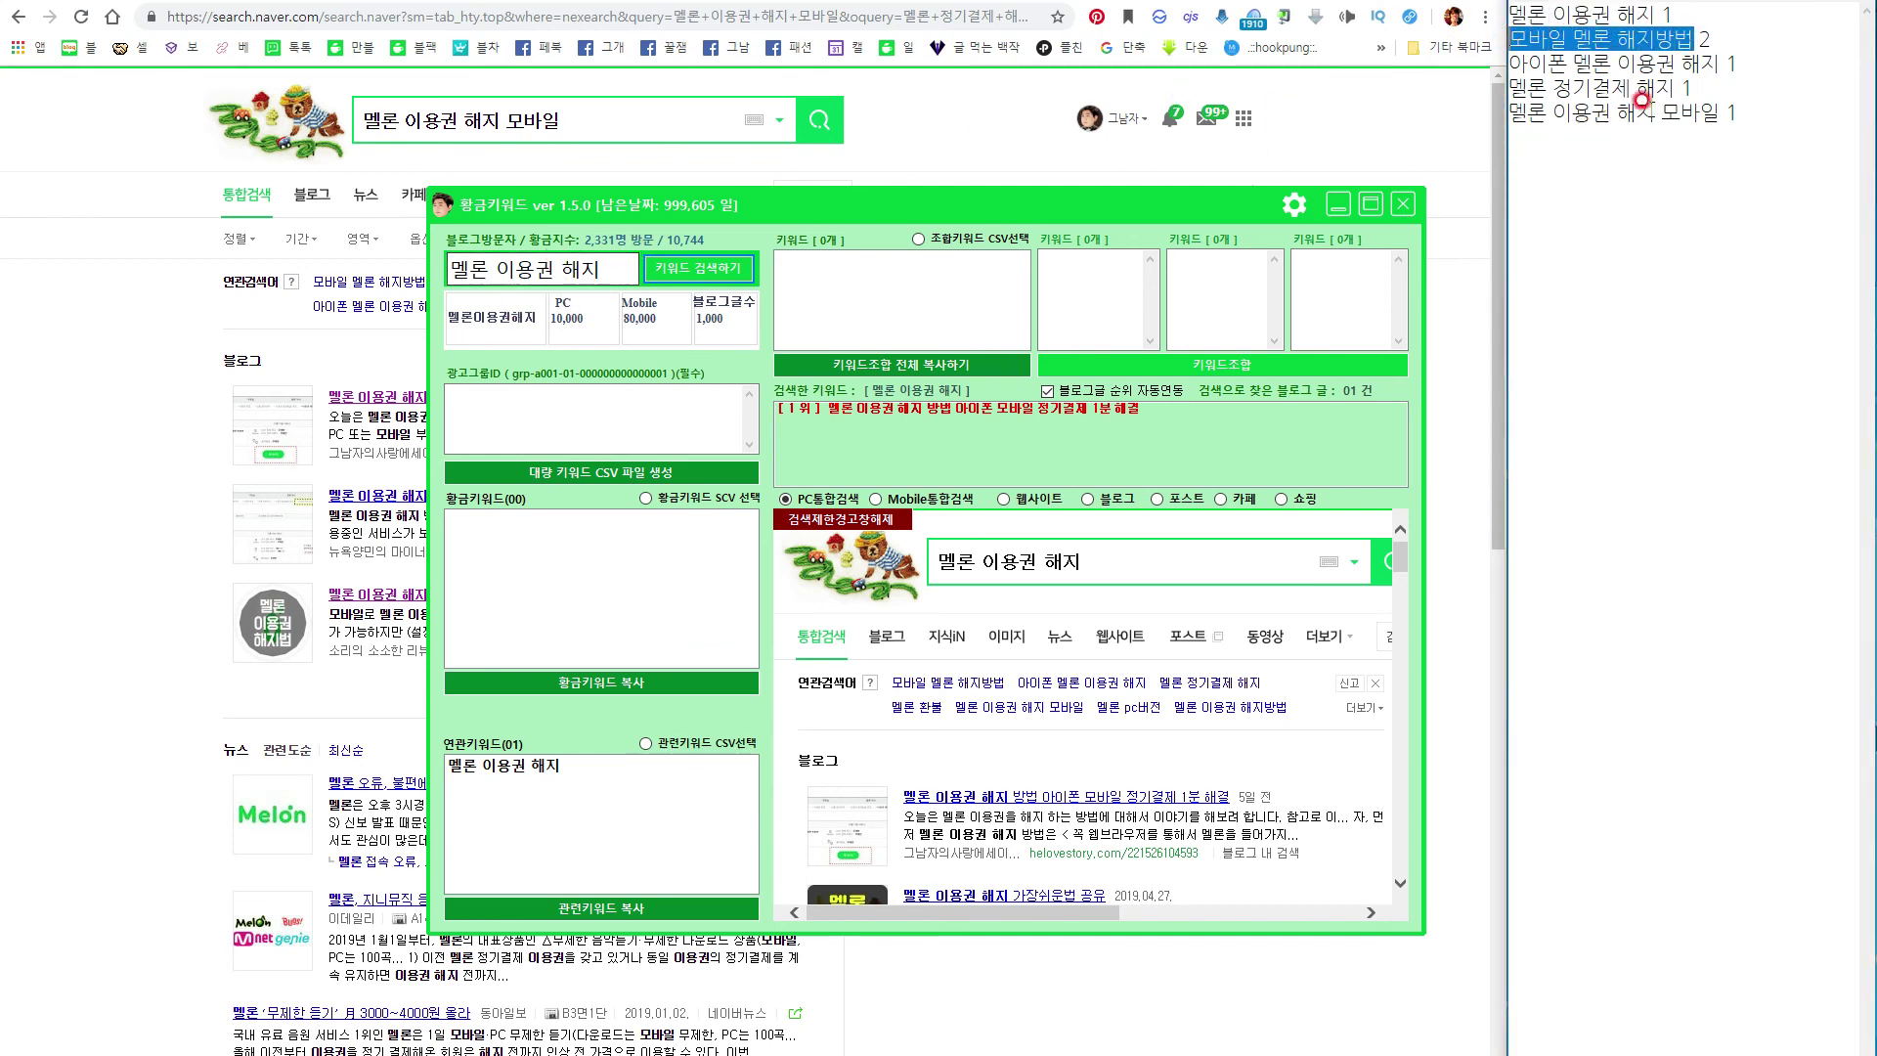
pyautogui.click(1760, 161)
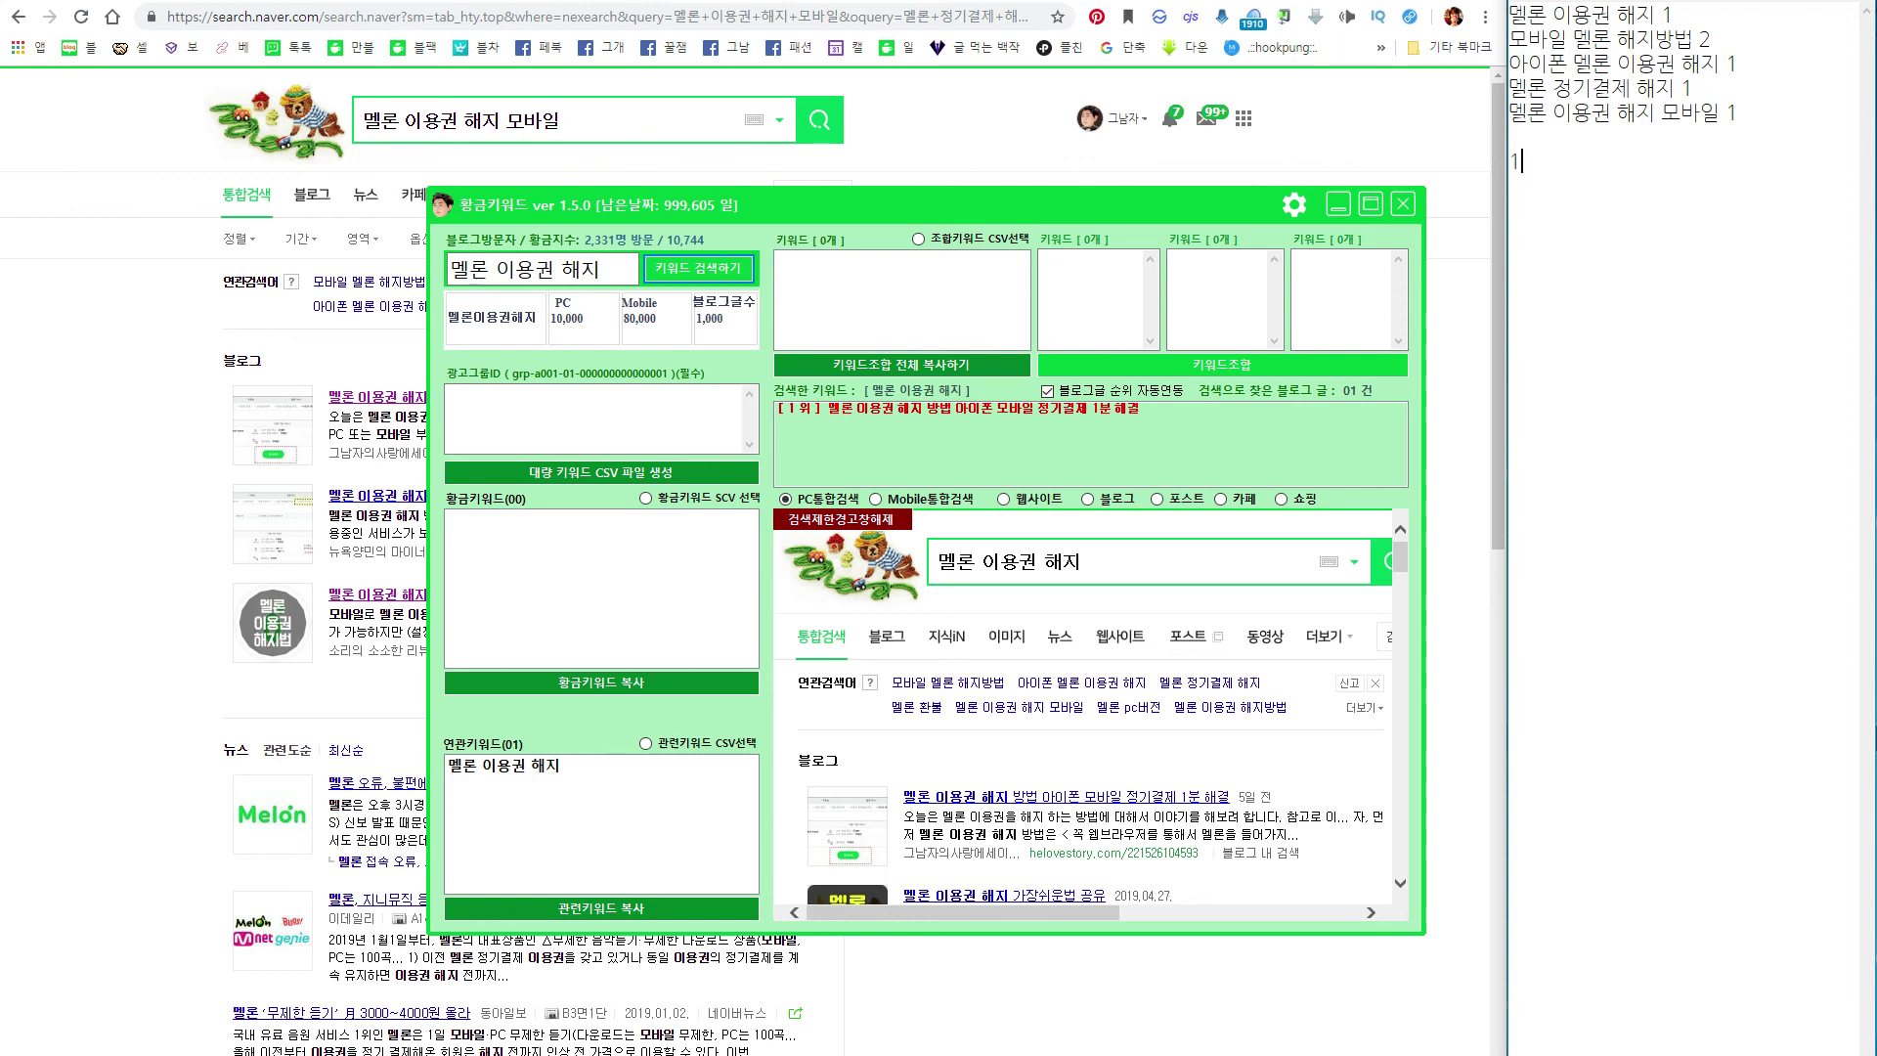
pyautogui.click(672, 271)
pyautogui.click(689, 268)
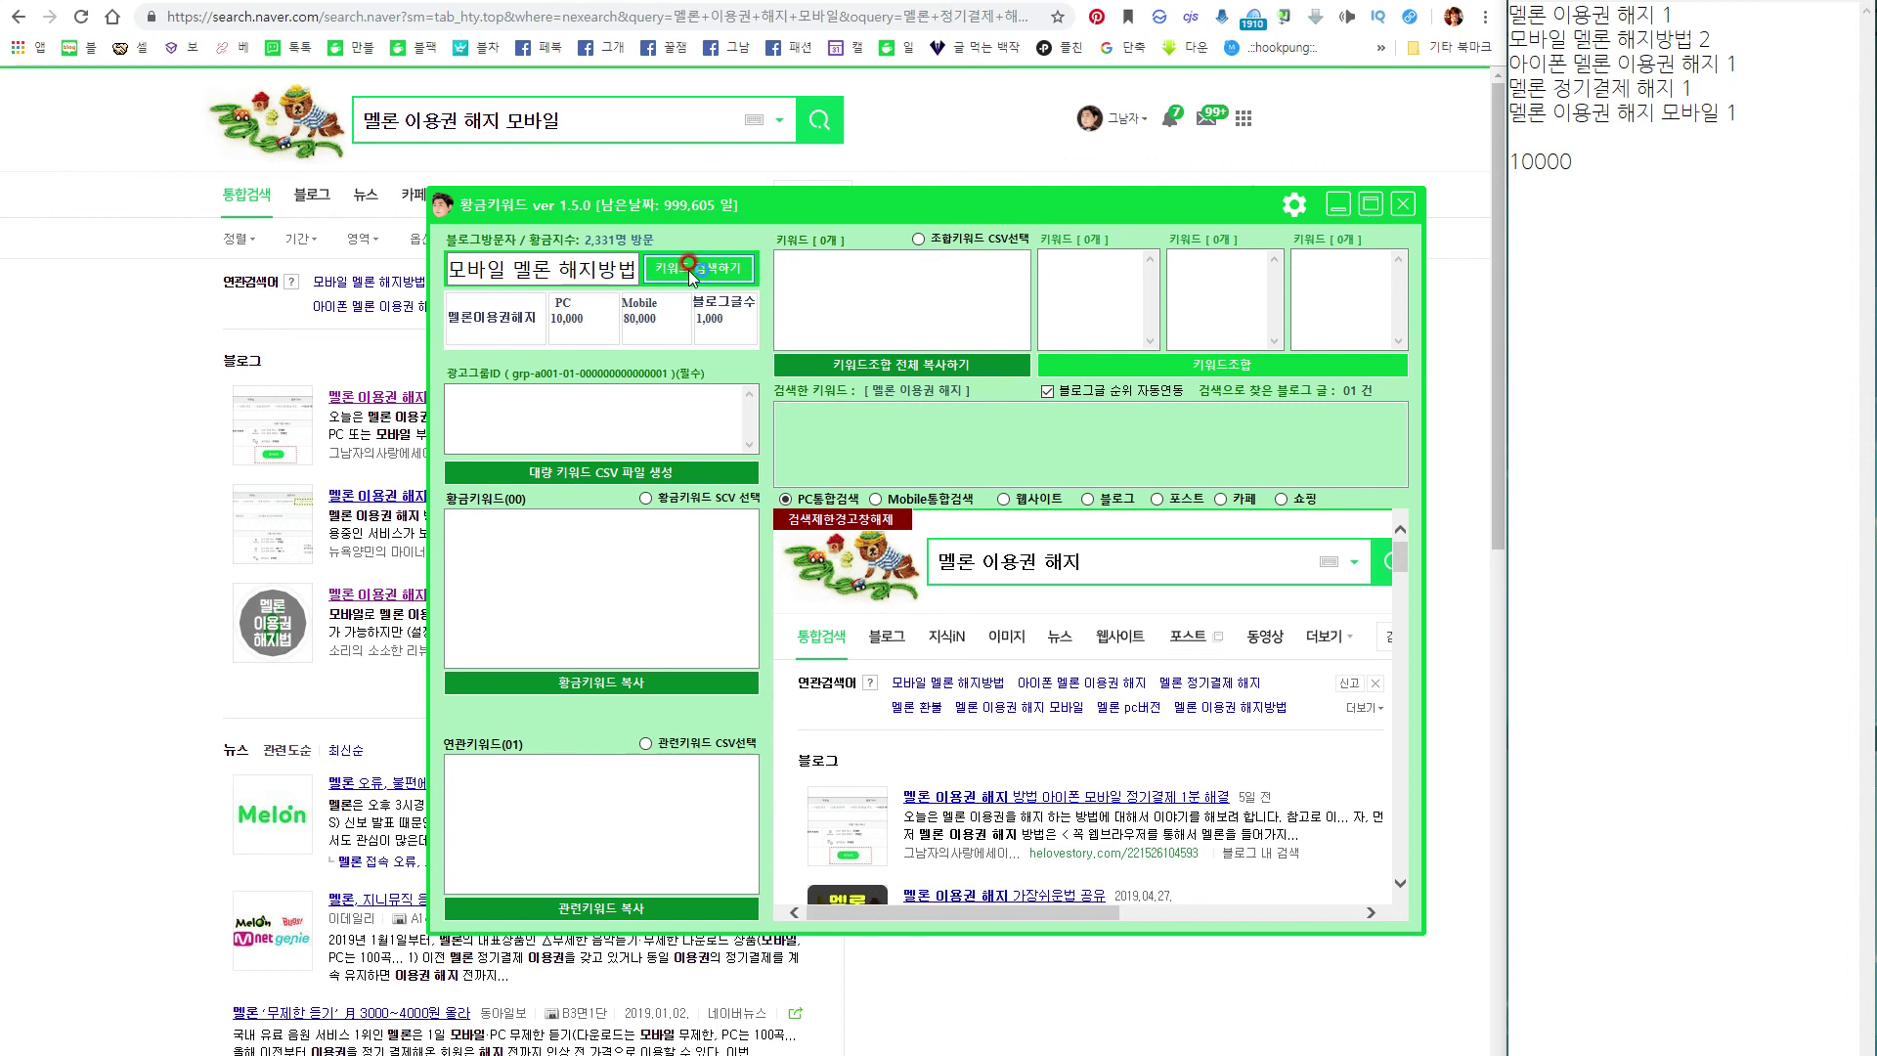
pyautogui.click(1521, 186)
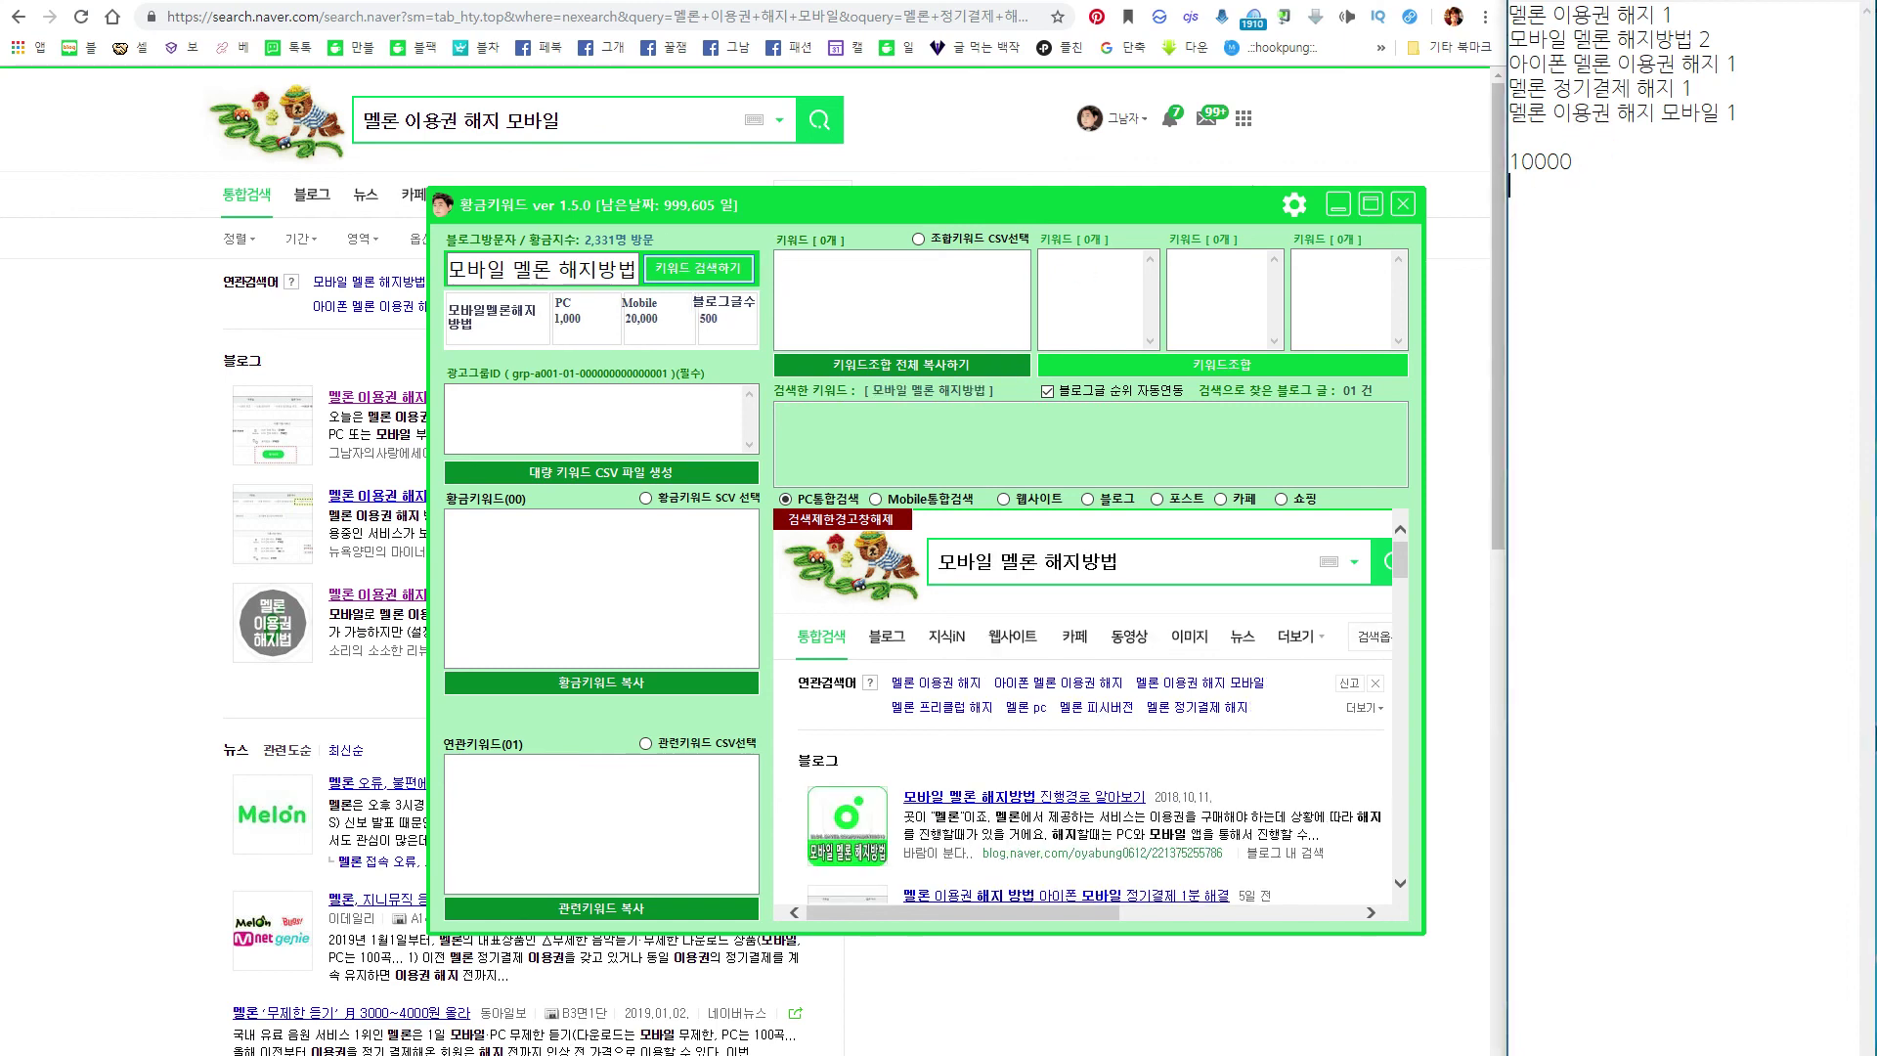
pyautogui.write('1000')
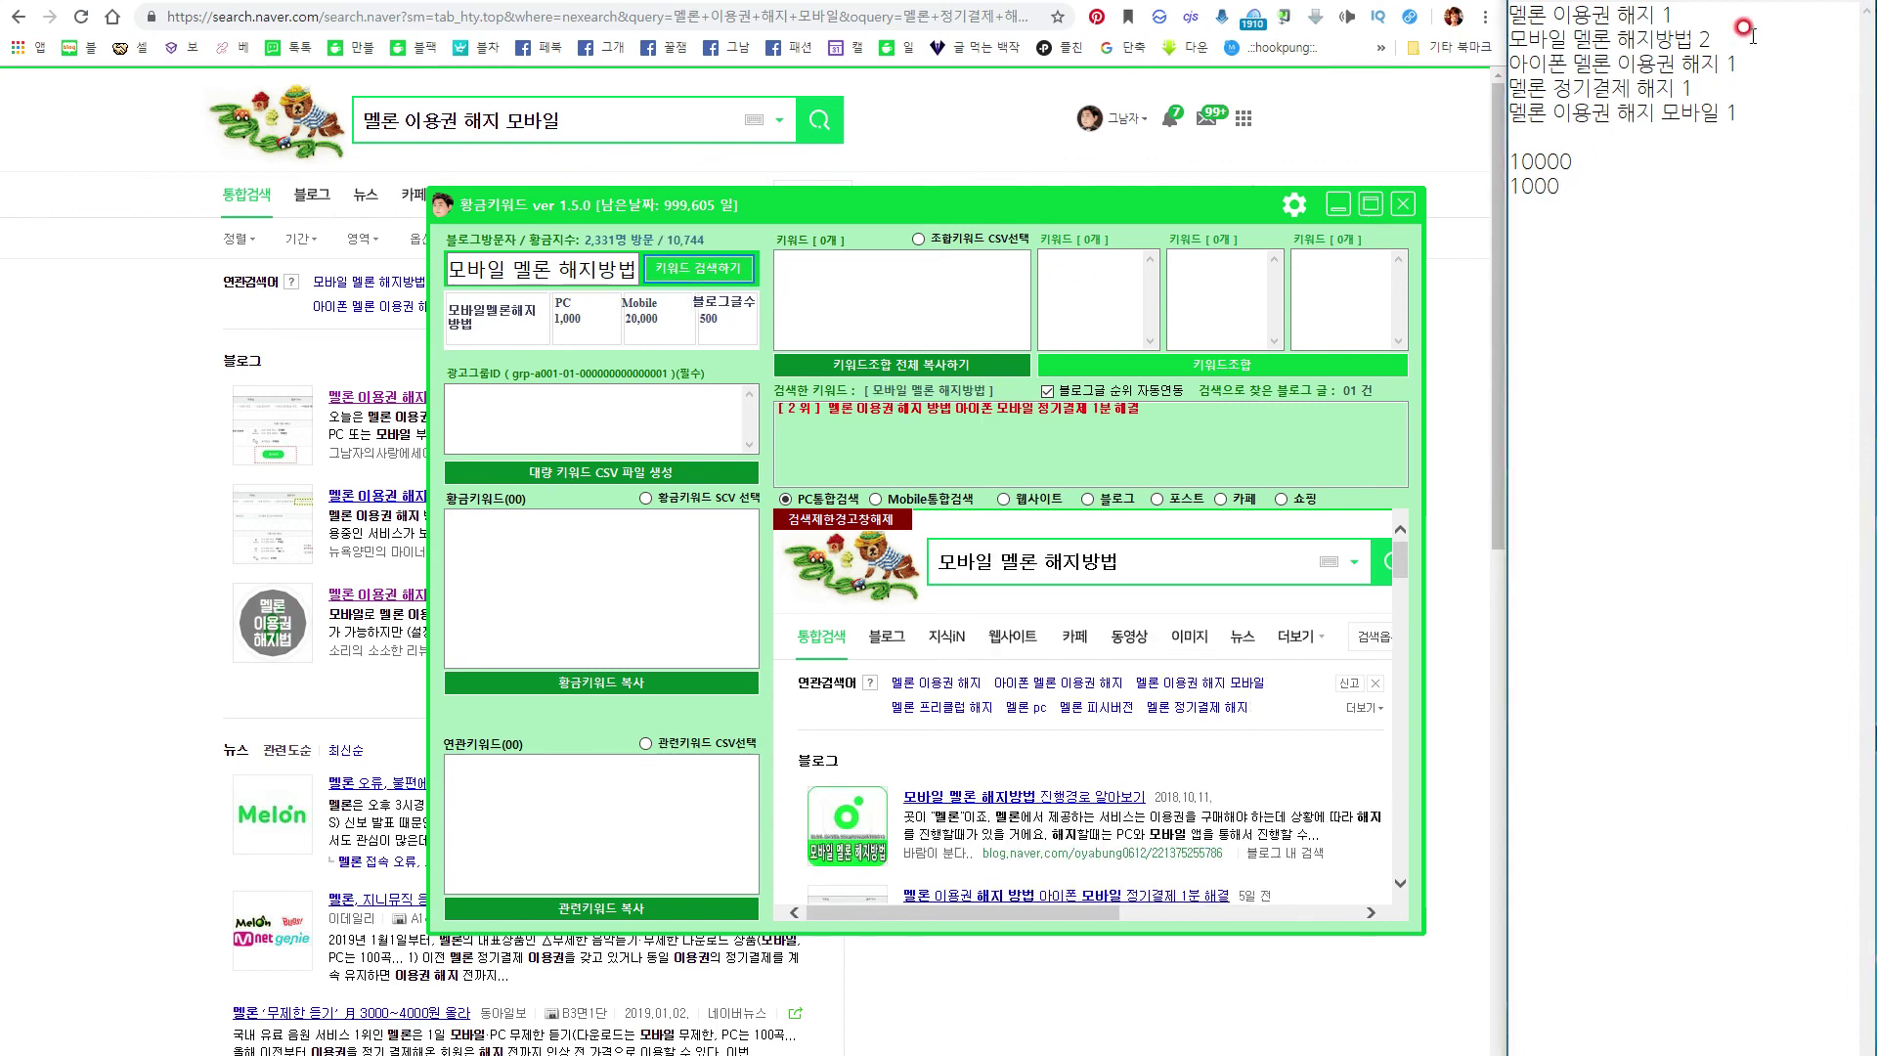
# Look up '아이폰 멜론 이용권 해지' and complete the first volume line as 10000 / 80000.
pyautogui.moveTo(1718, 65); pyautogui.dragTo(1510, 65)
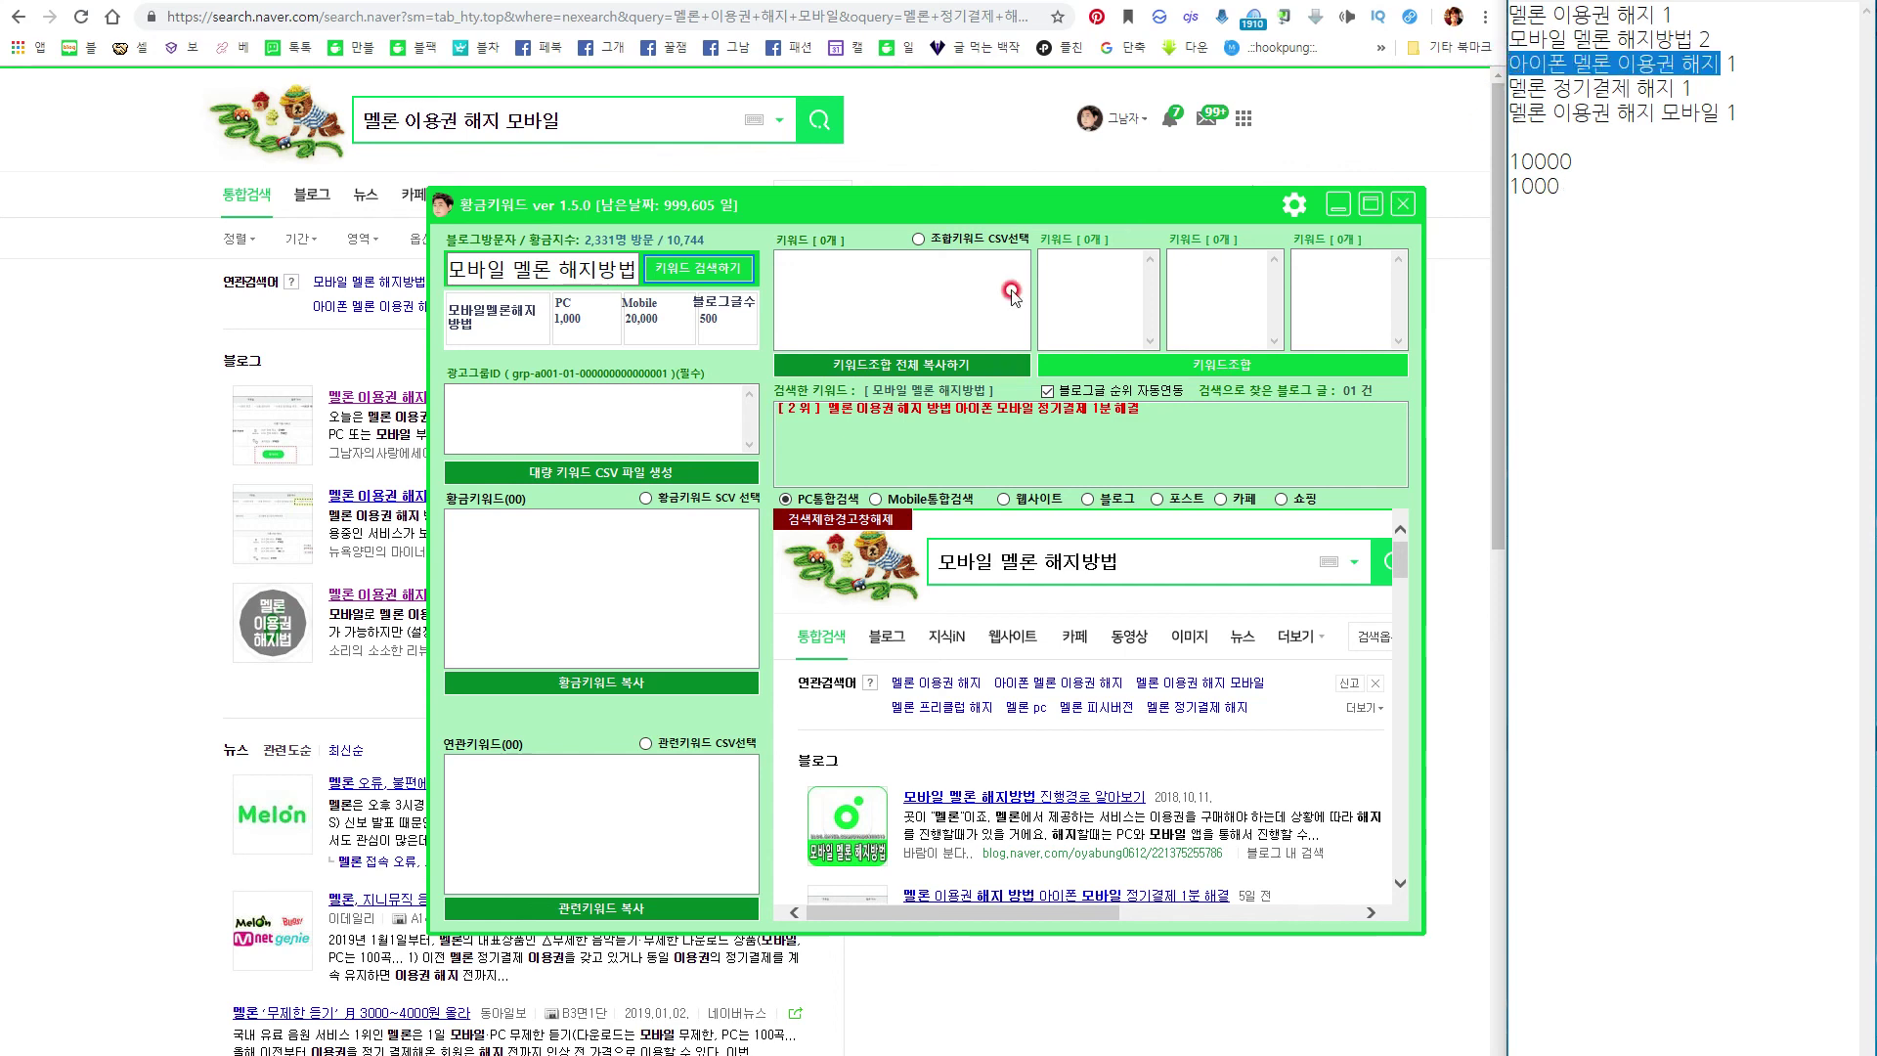
pyautogui.click(580, 266)
pyautogui.hotkey('ctrl', 'a')
pyautogui.hotkey('ctrl', 'v')
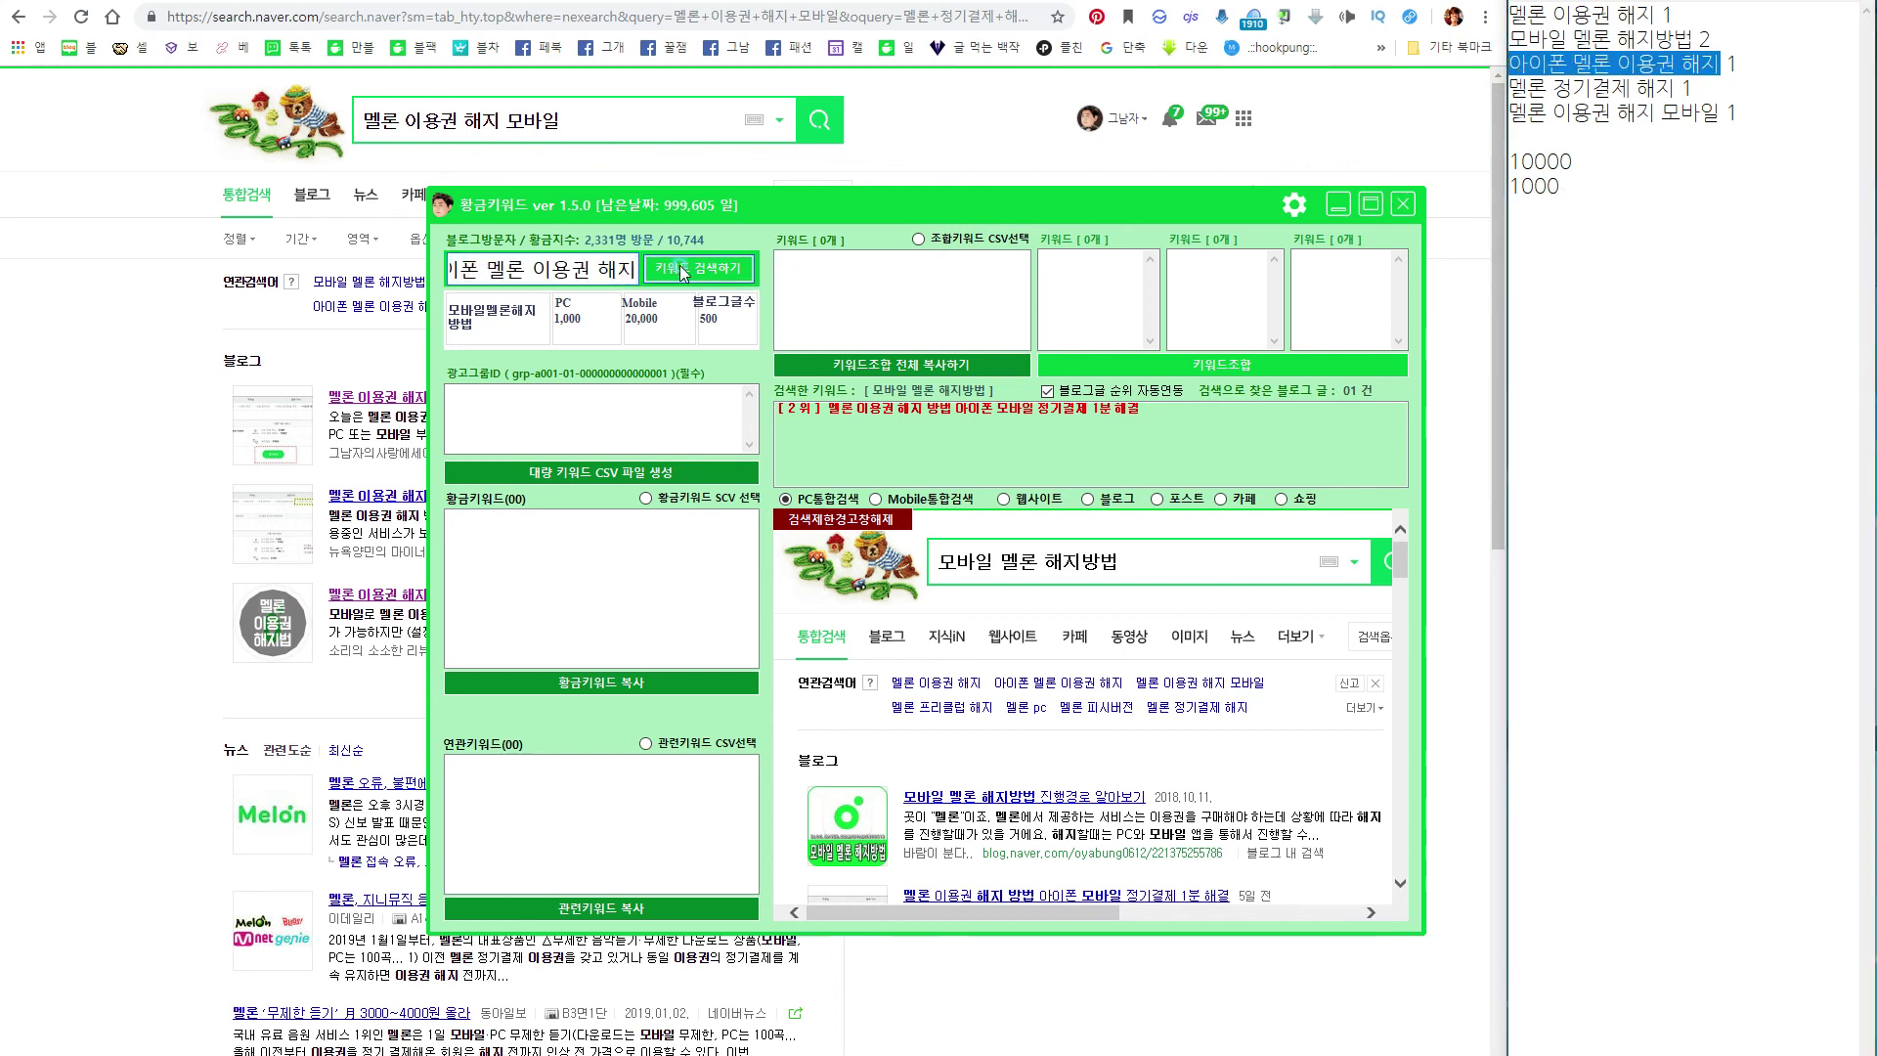
pyautogui.click(681, 269)
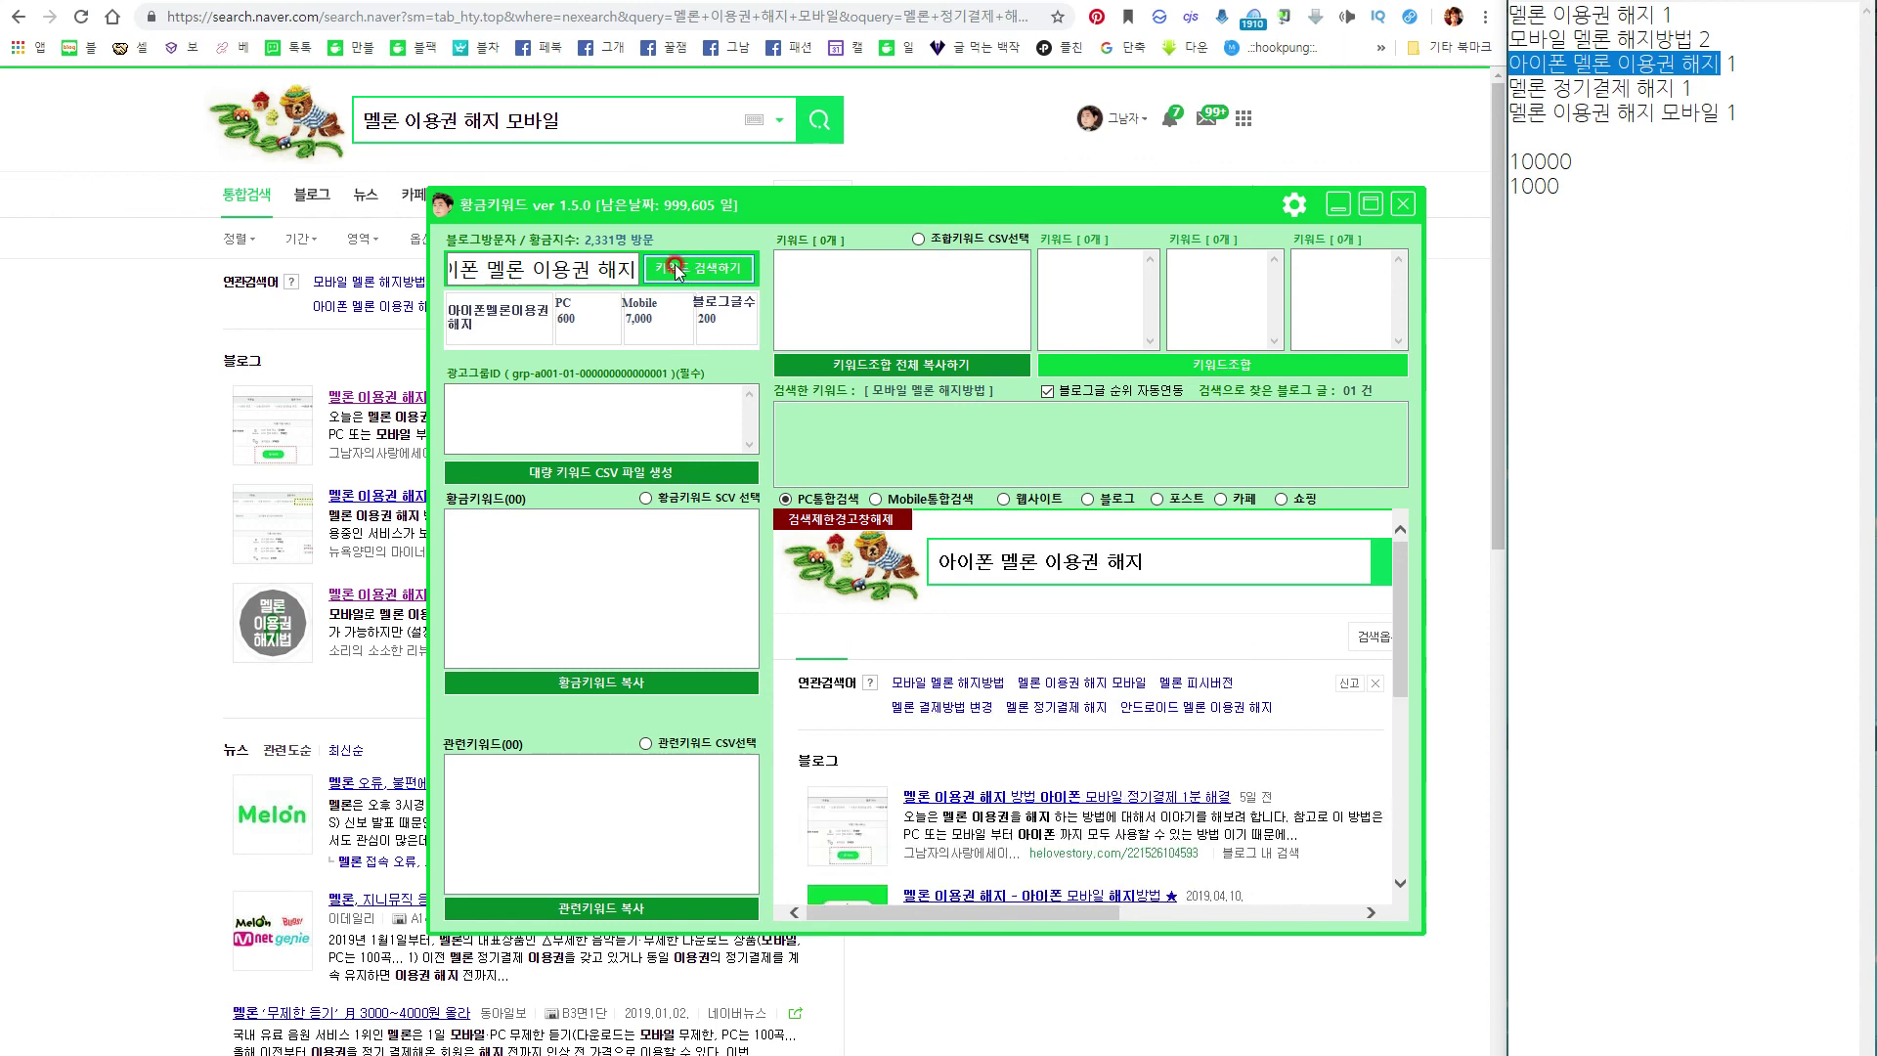
pyautogui.click(1576, 176)
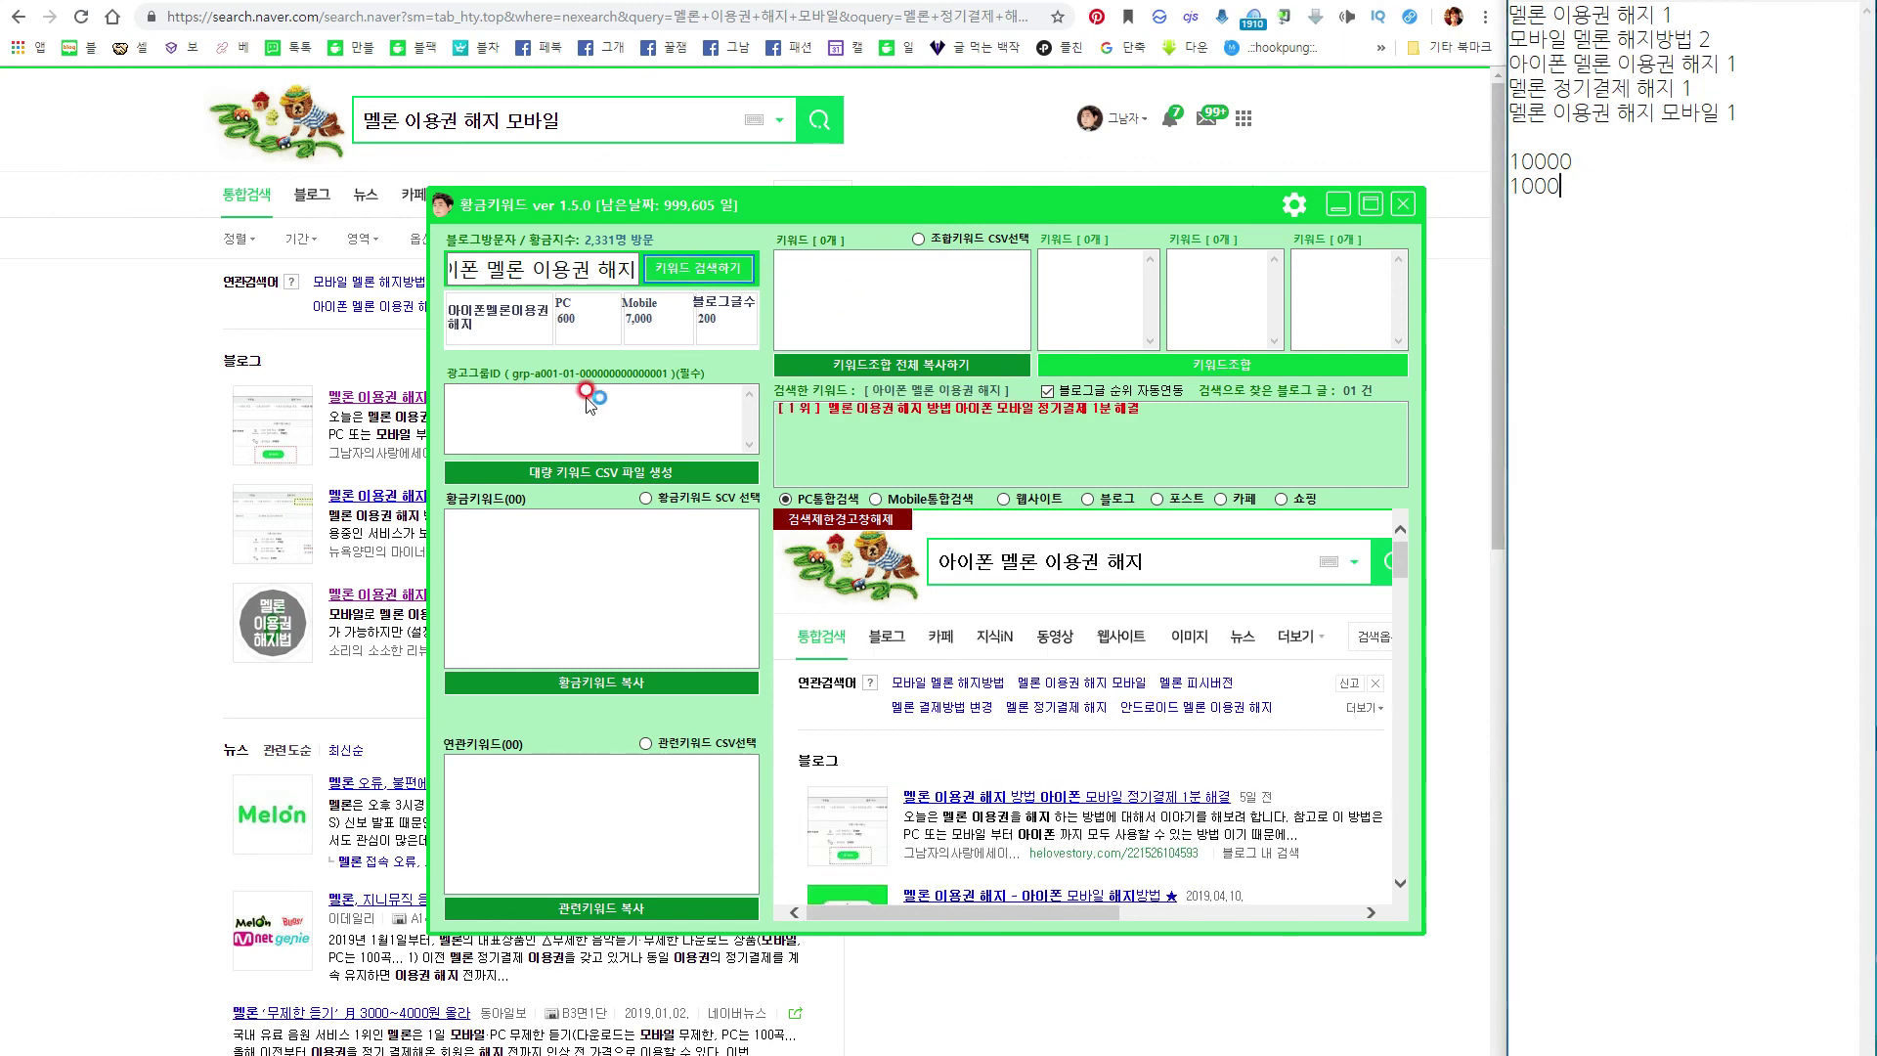
pyautogui.click(1604, 160)
pyautogui.write('/ 8')
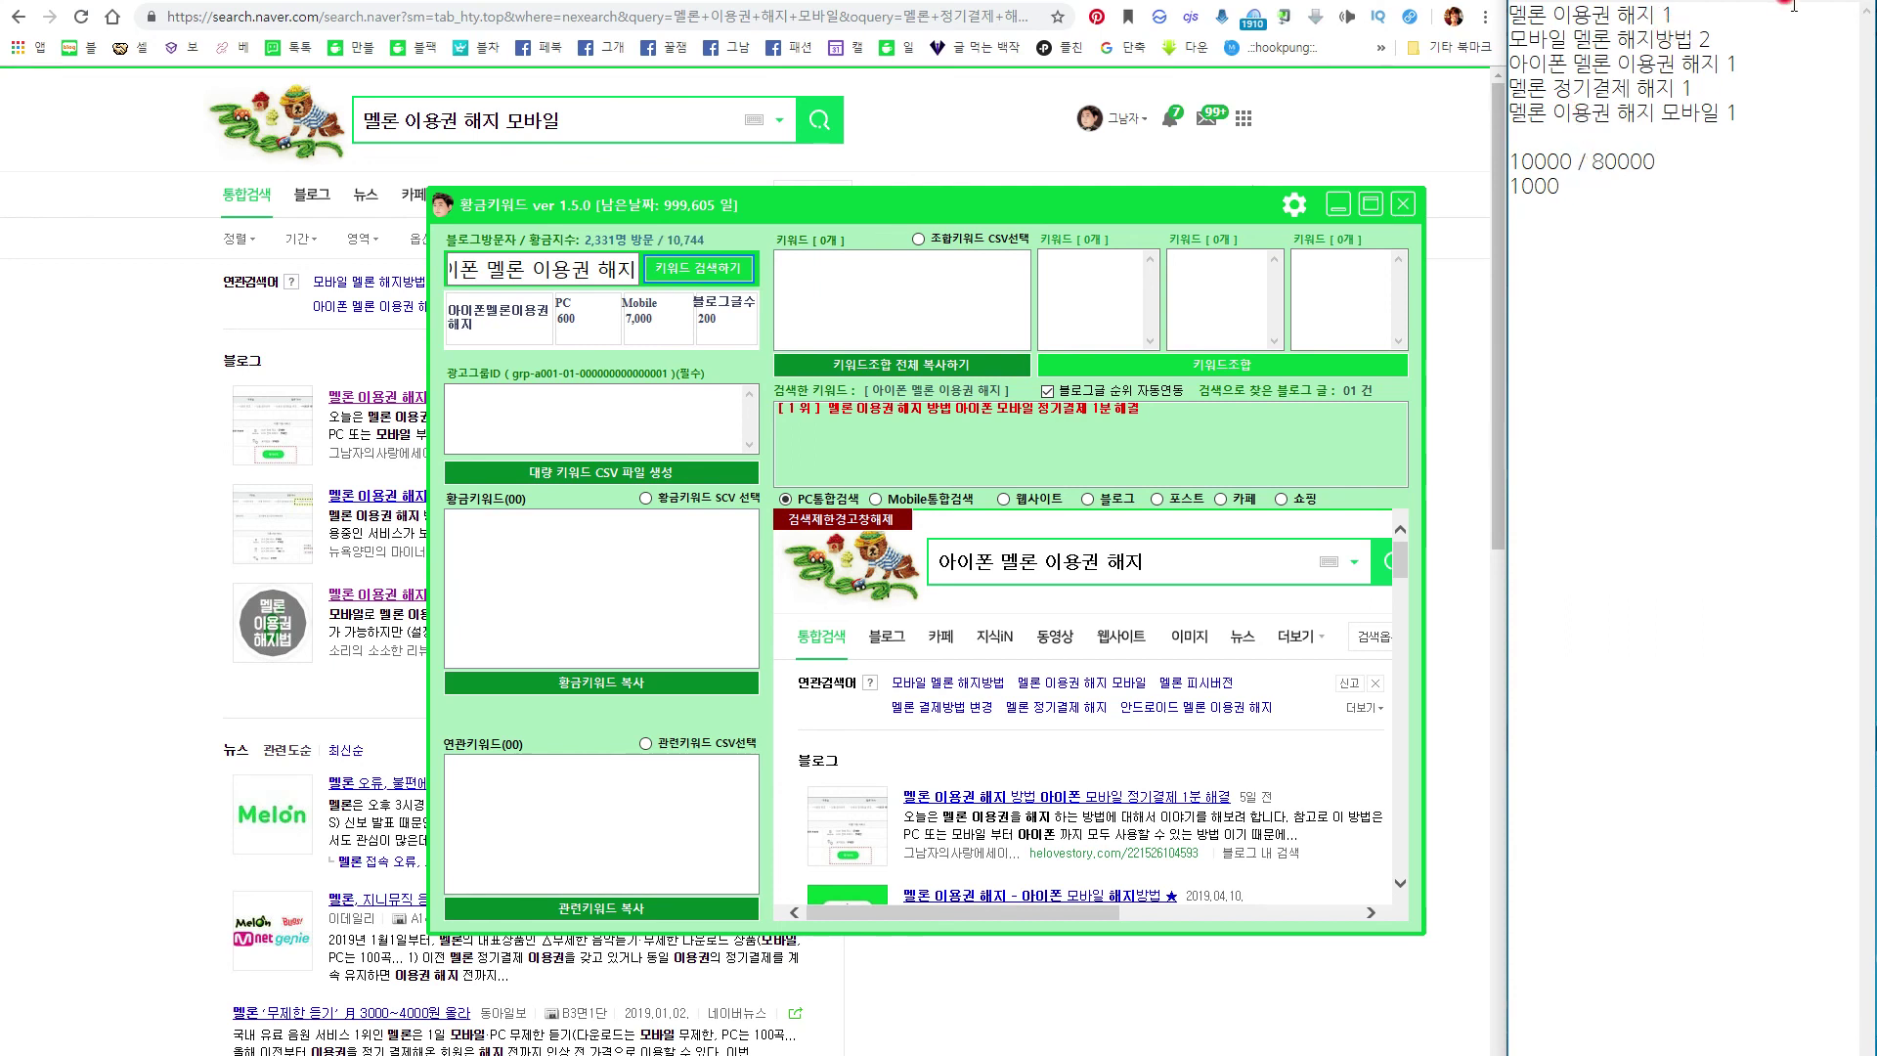
# Re-search '멜론 이용권 해지' to recheck its volumes.
pyautogui.moveTo(1655, 14); pyautogui.dragTo(1509, 13)
pyautogui.click(673, 234)
pyautogui.hotkey('ctrl', 'a')
pyautogui.hotkey('ctrl', 'v')
pyautogui.click(681, 278)
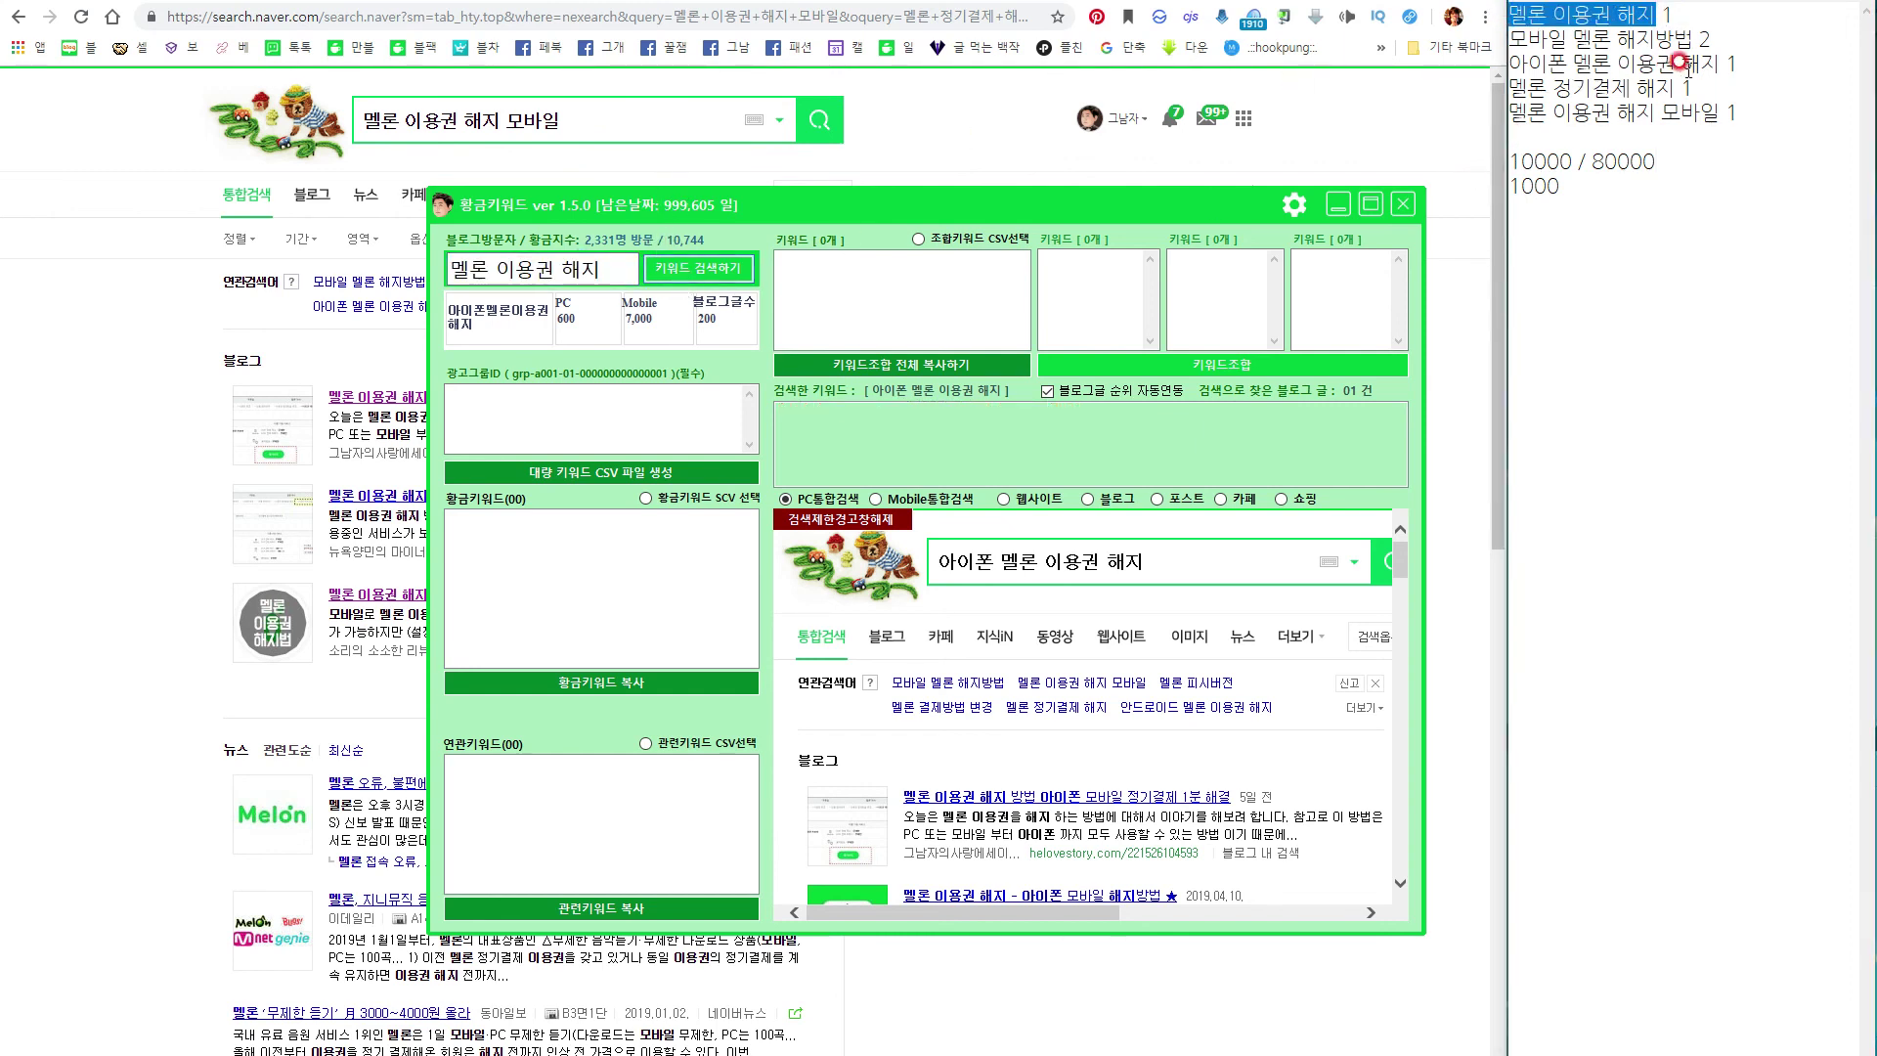
# Look up '모바일 멜론 해지방법' and complete its line as 1000 / 20000.
pyautogui.moveTo(1695, 39); pyautogui.dragTo(1509, 39)
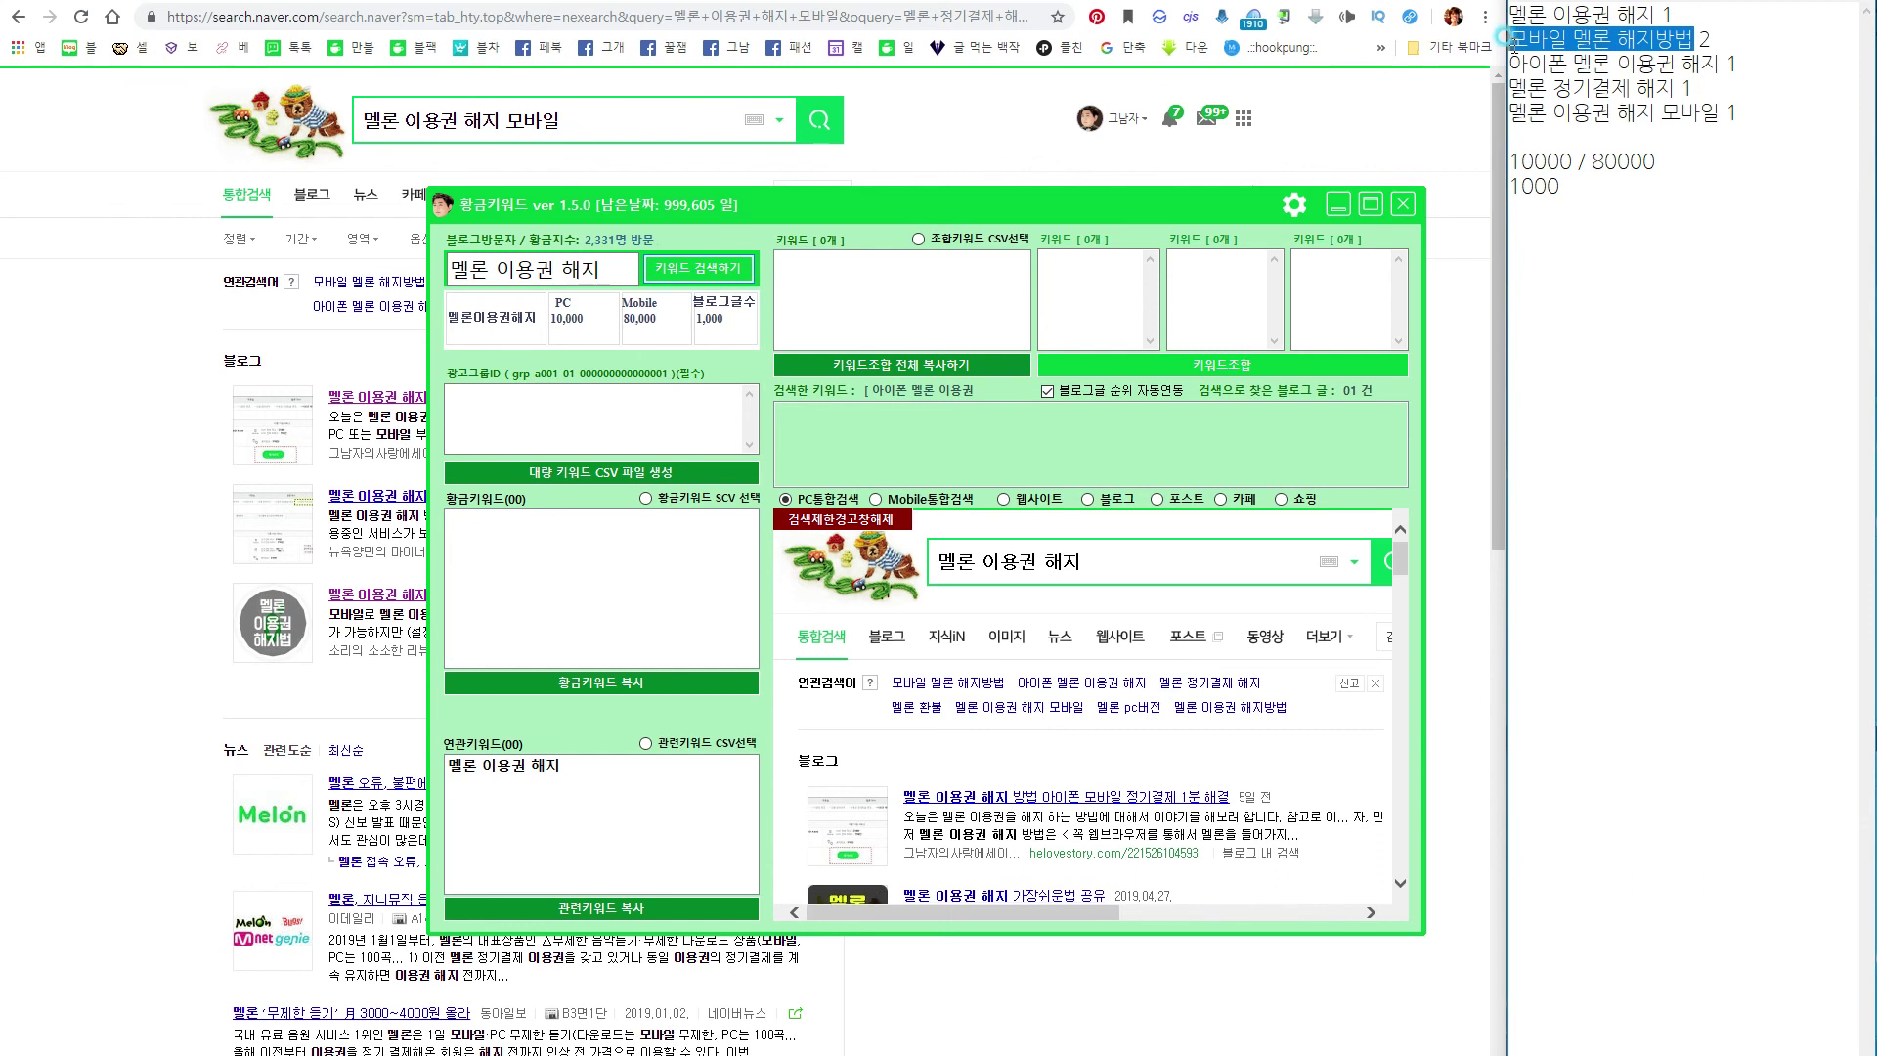
pyautogui.click(567, 271)
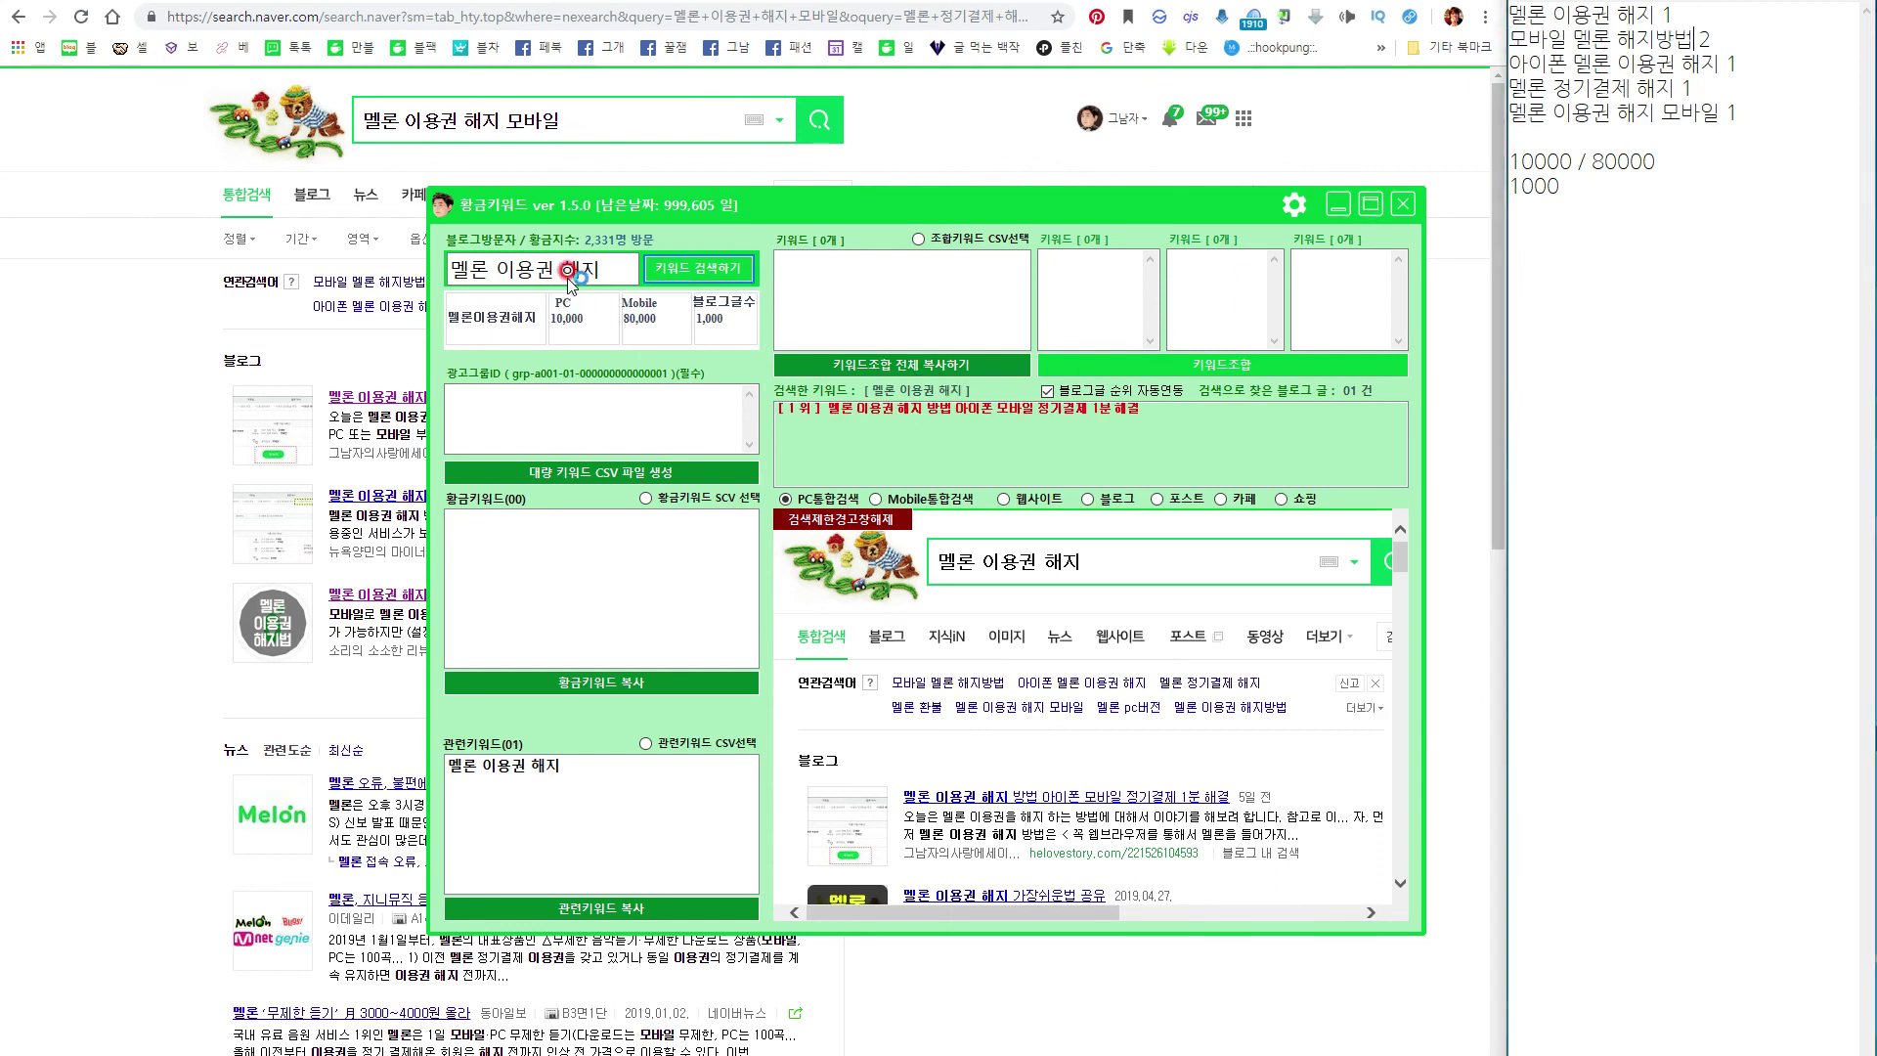
pyautogui.click(593, 262)
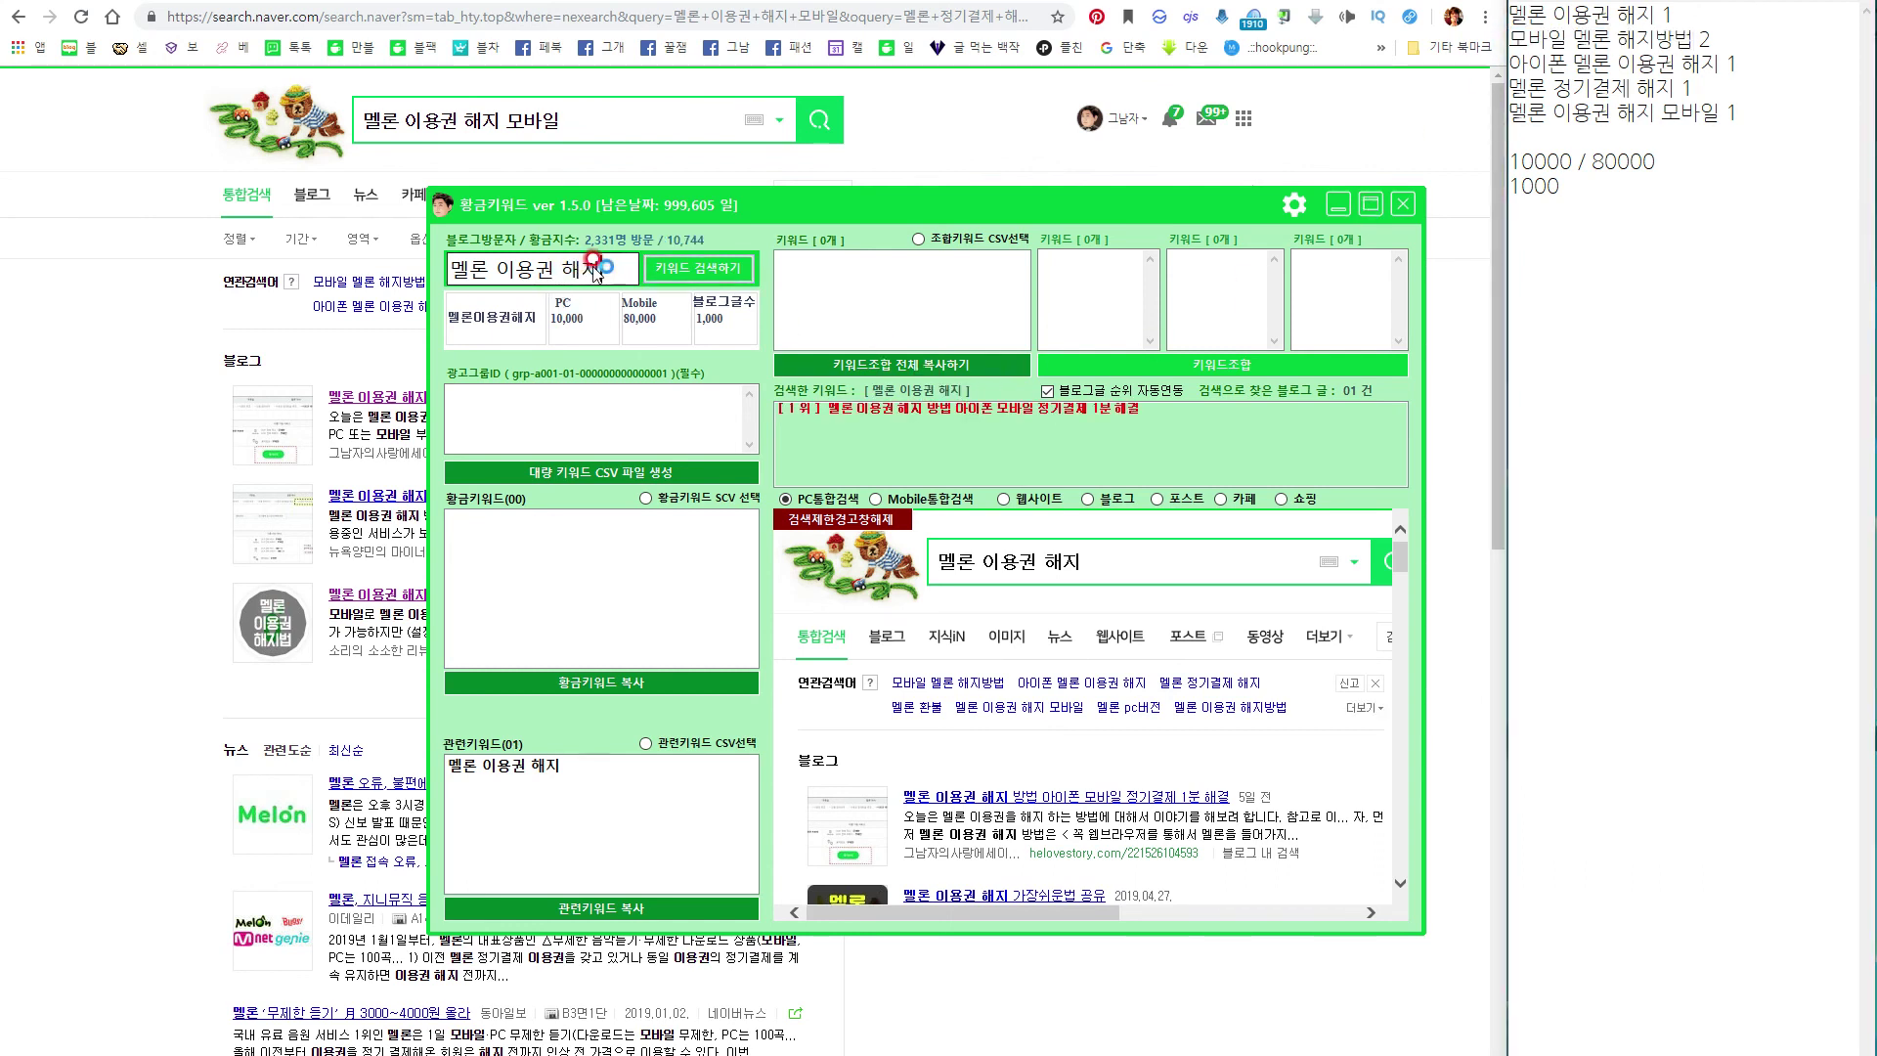
pyautogui.hotkey('ctrl', 'a')
pyautogui.hotkey('ctrl', 'v')
pyautogui.hotkey('ctrl', 'a')
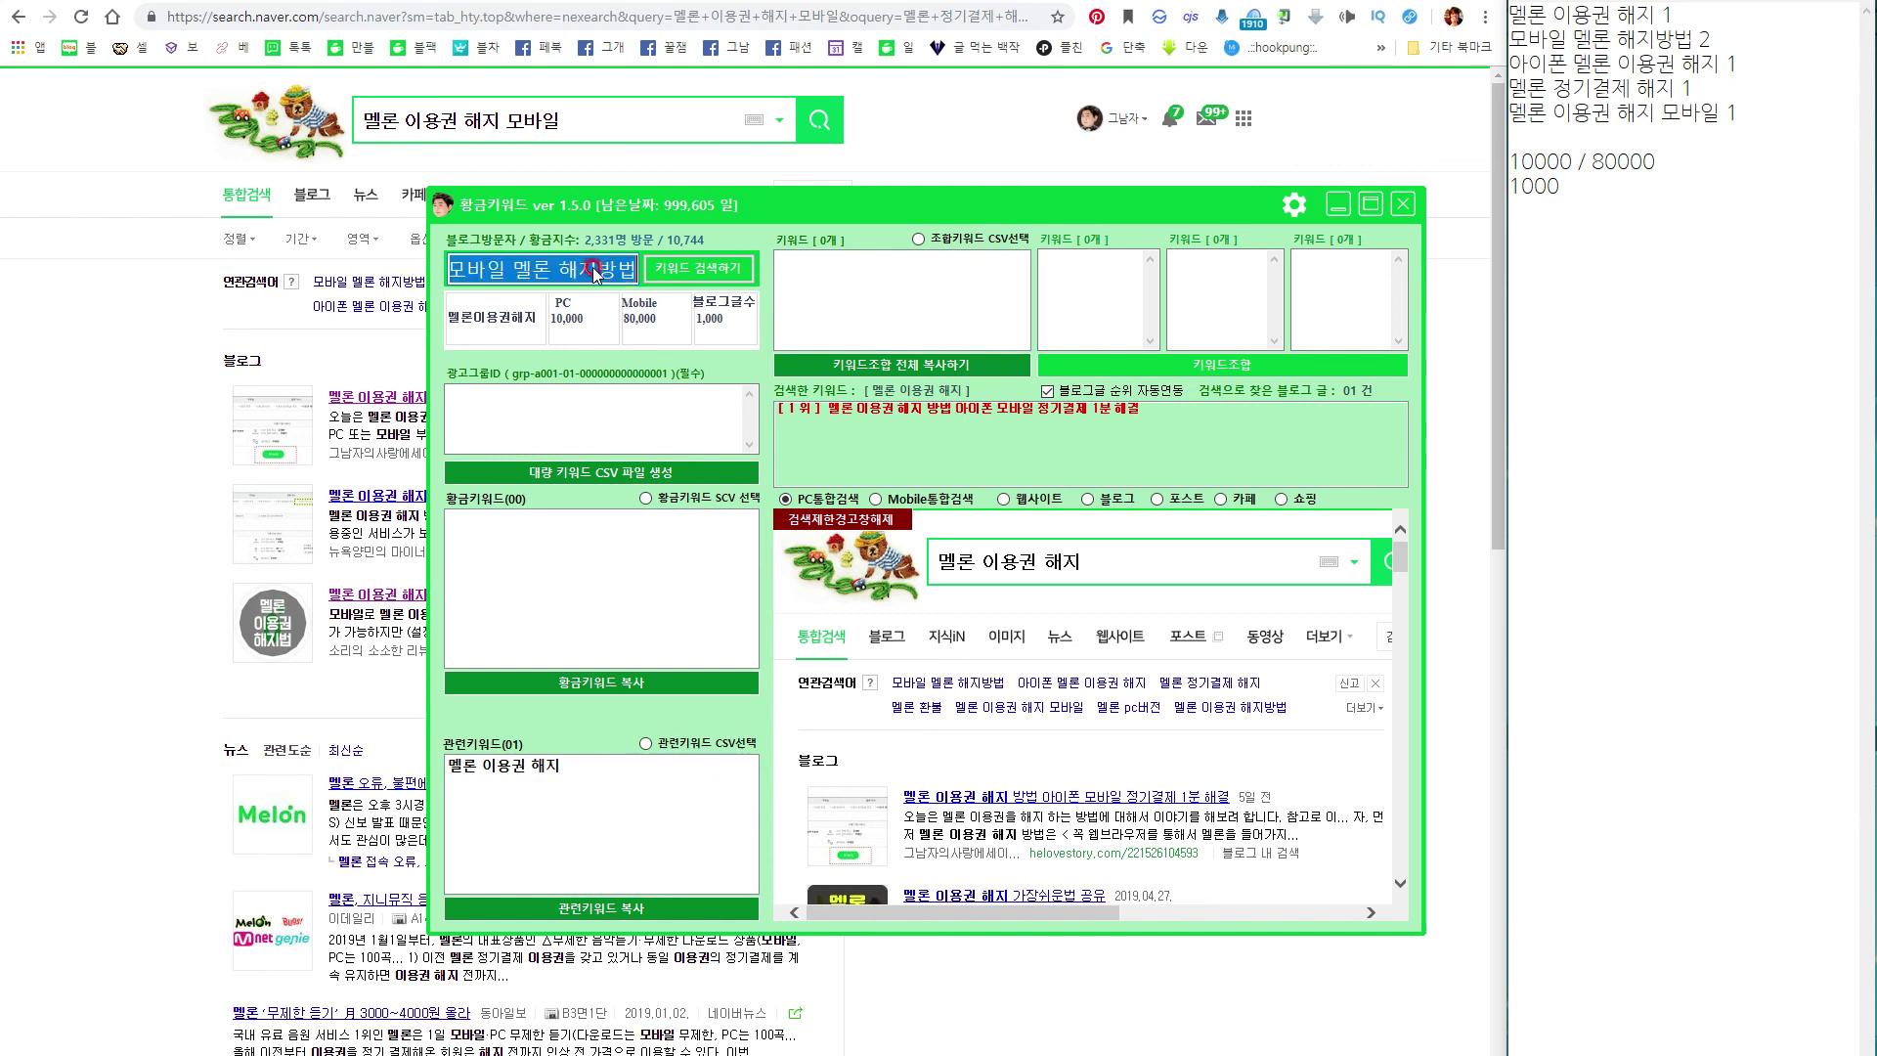
pyautogui.click(654, 271)
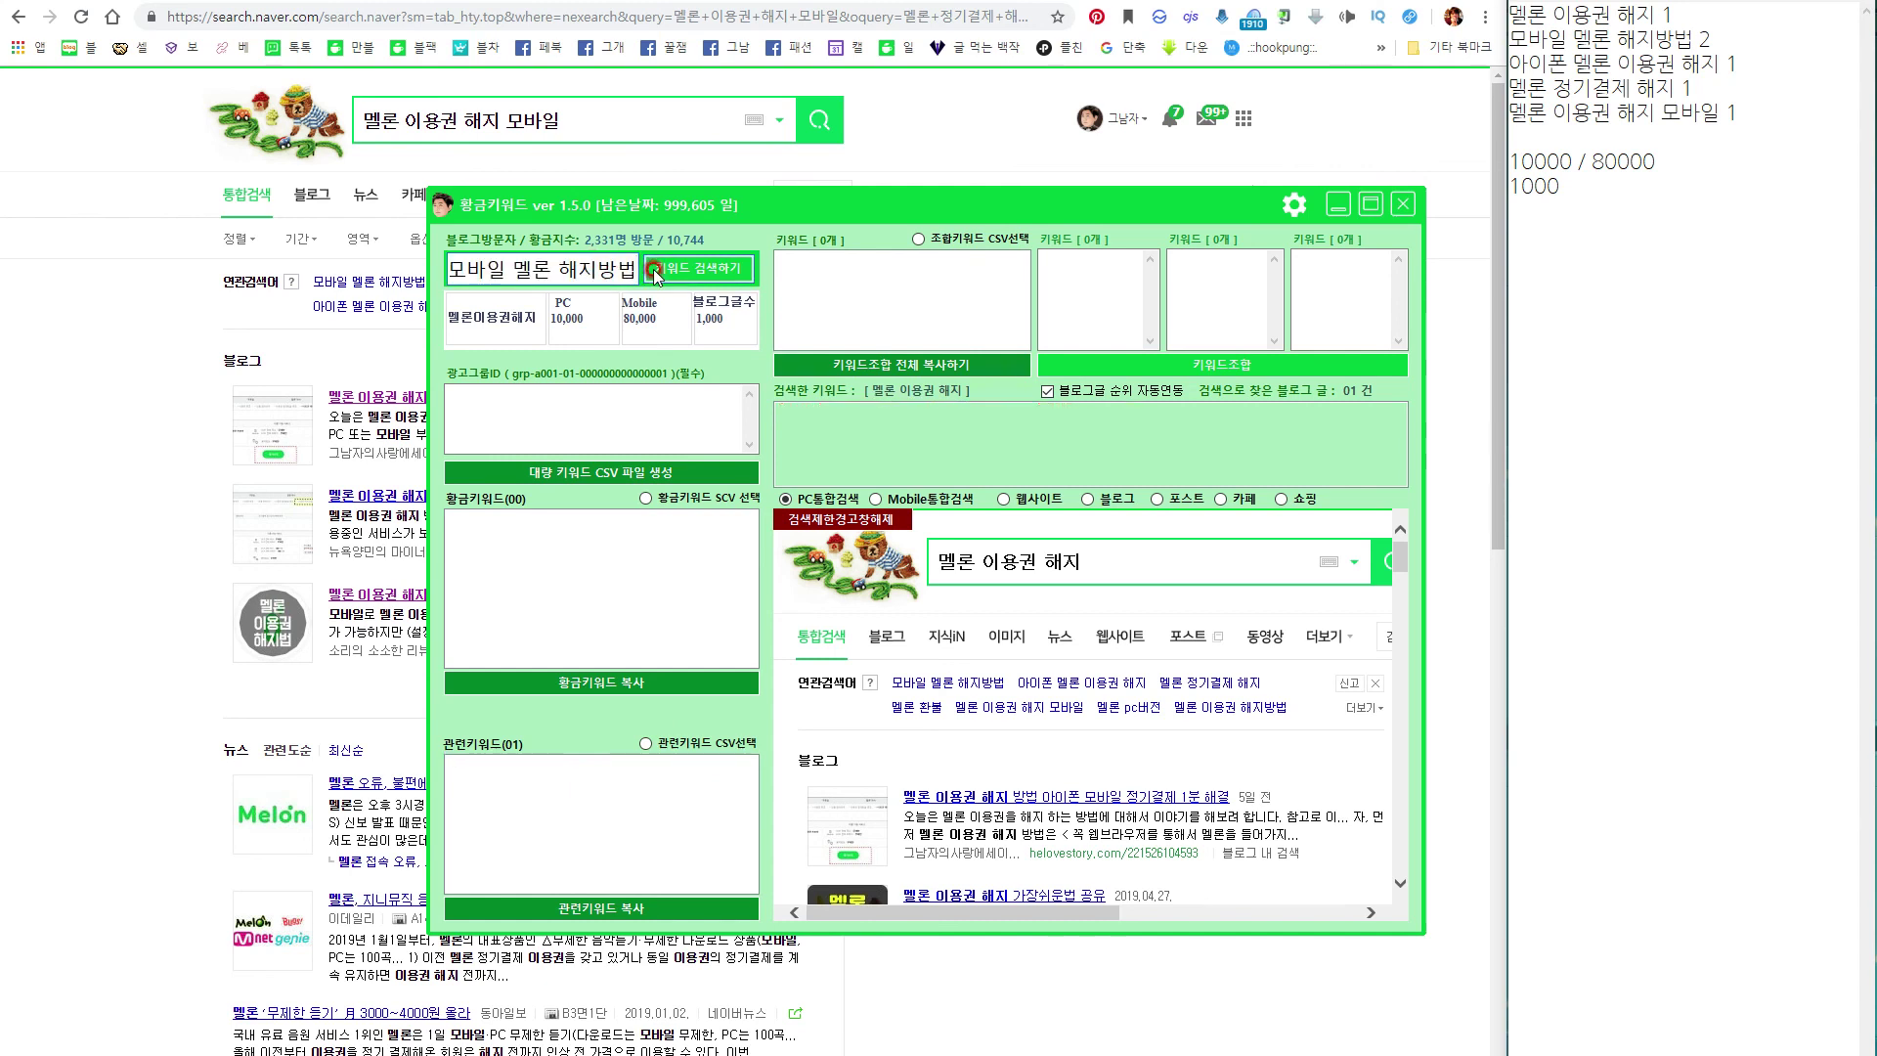
pyautogui.click(1646, 142)
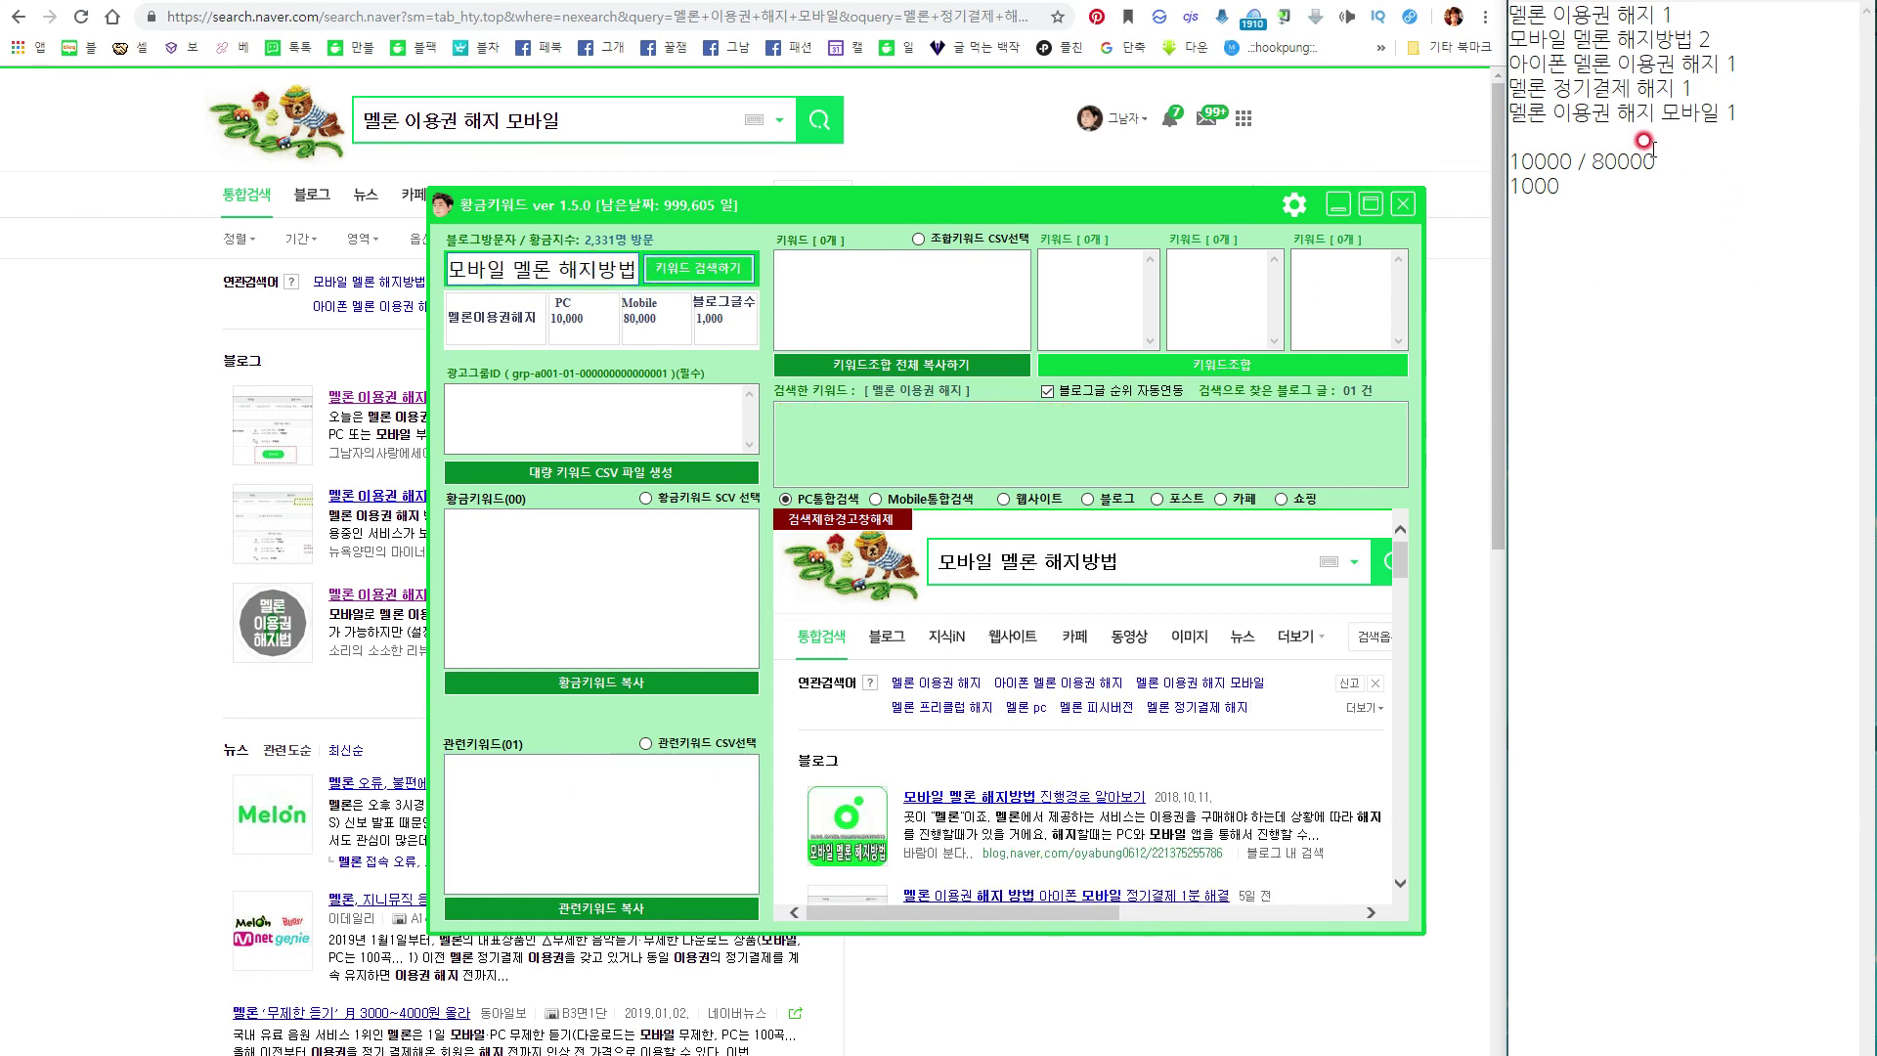
pyautogui.click(1603, 193)
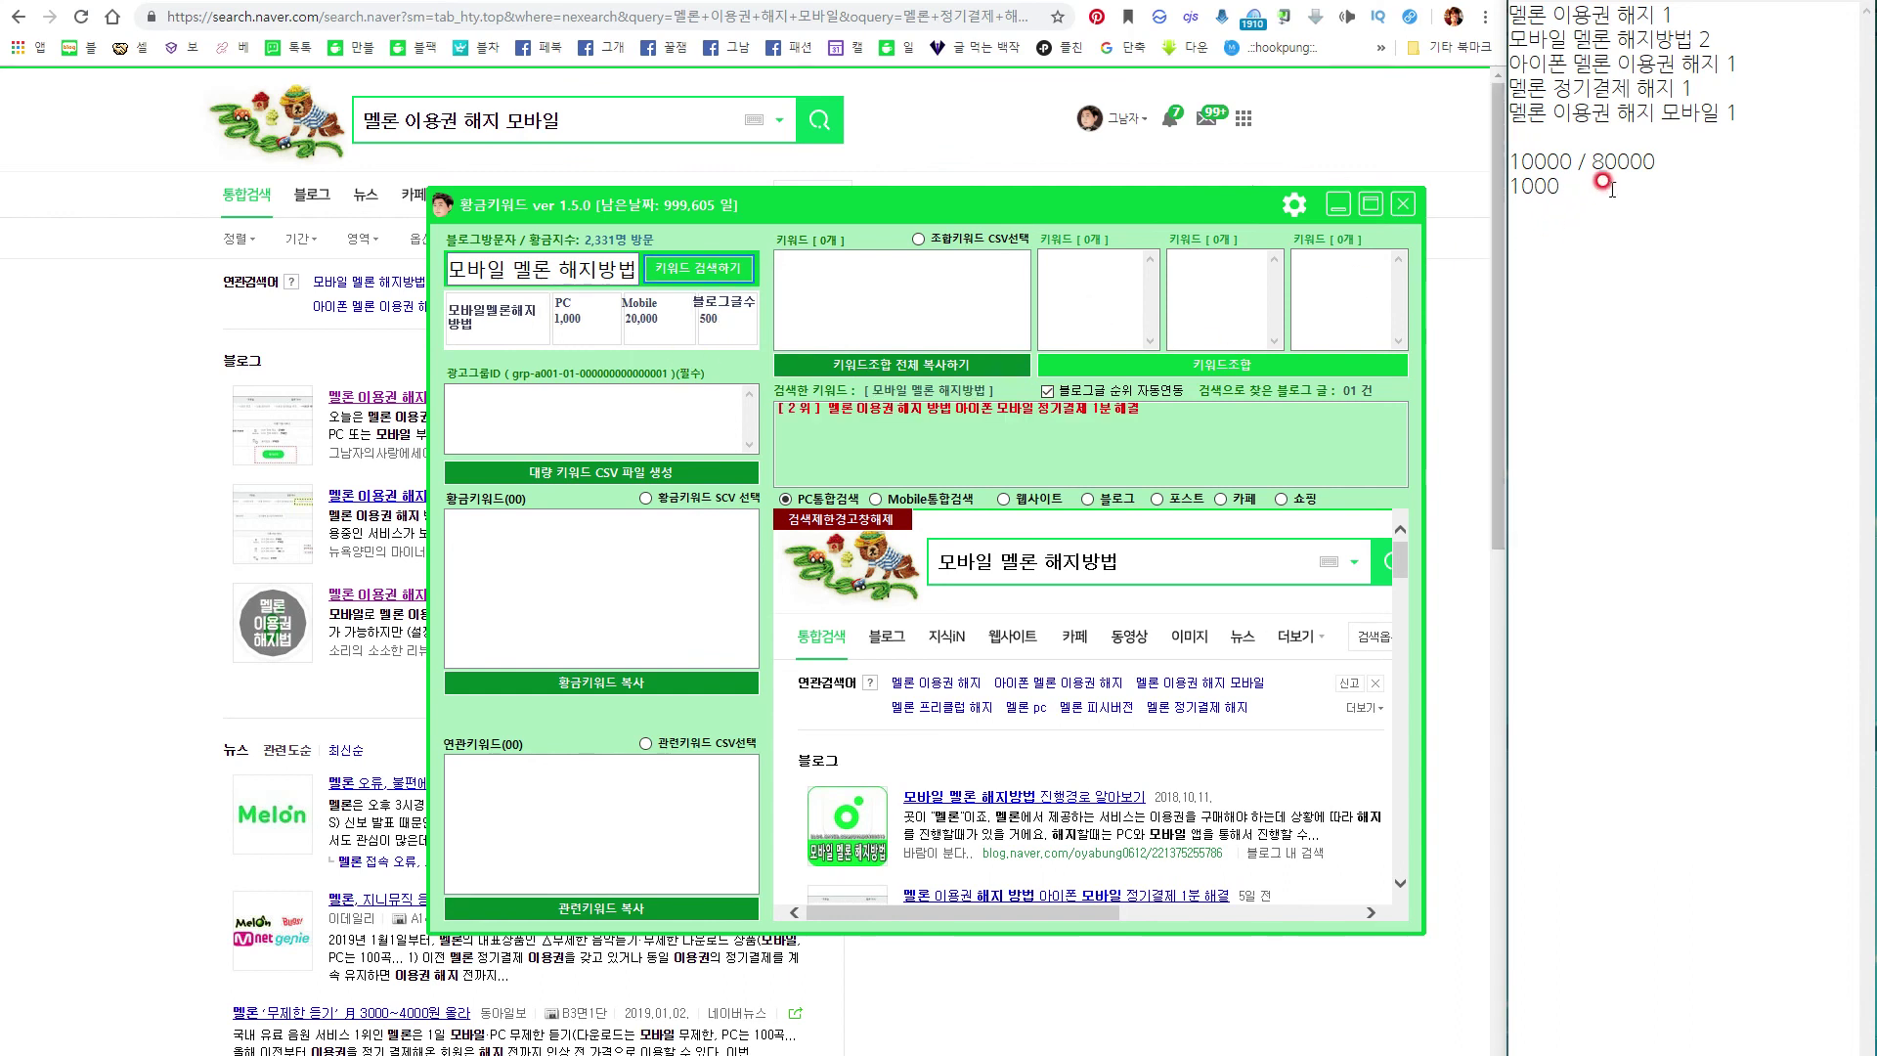
pyautogui.write('/ 20000')
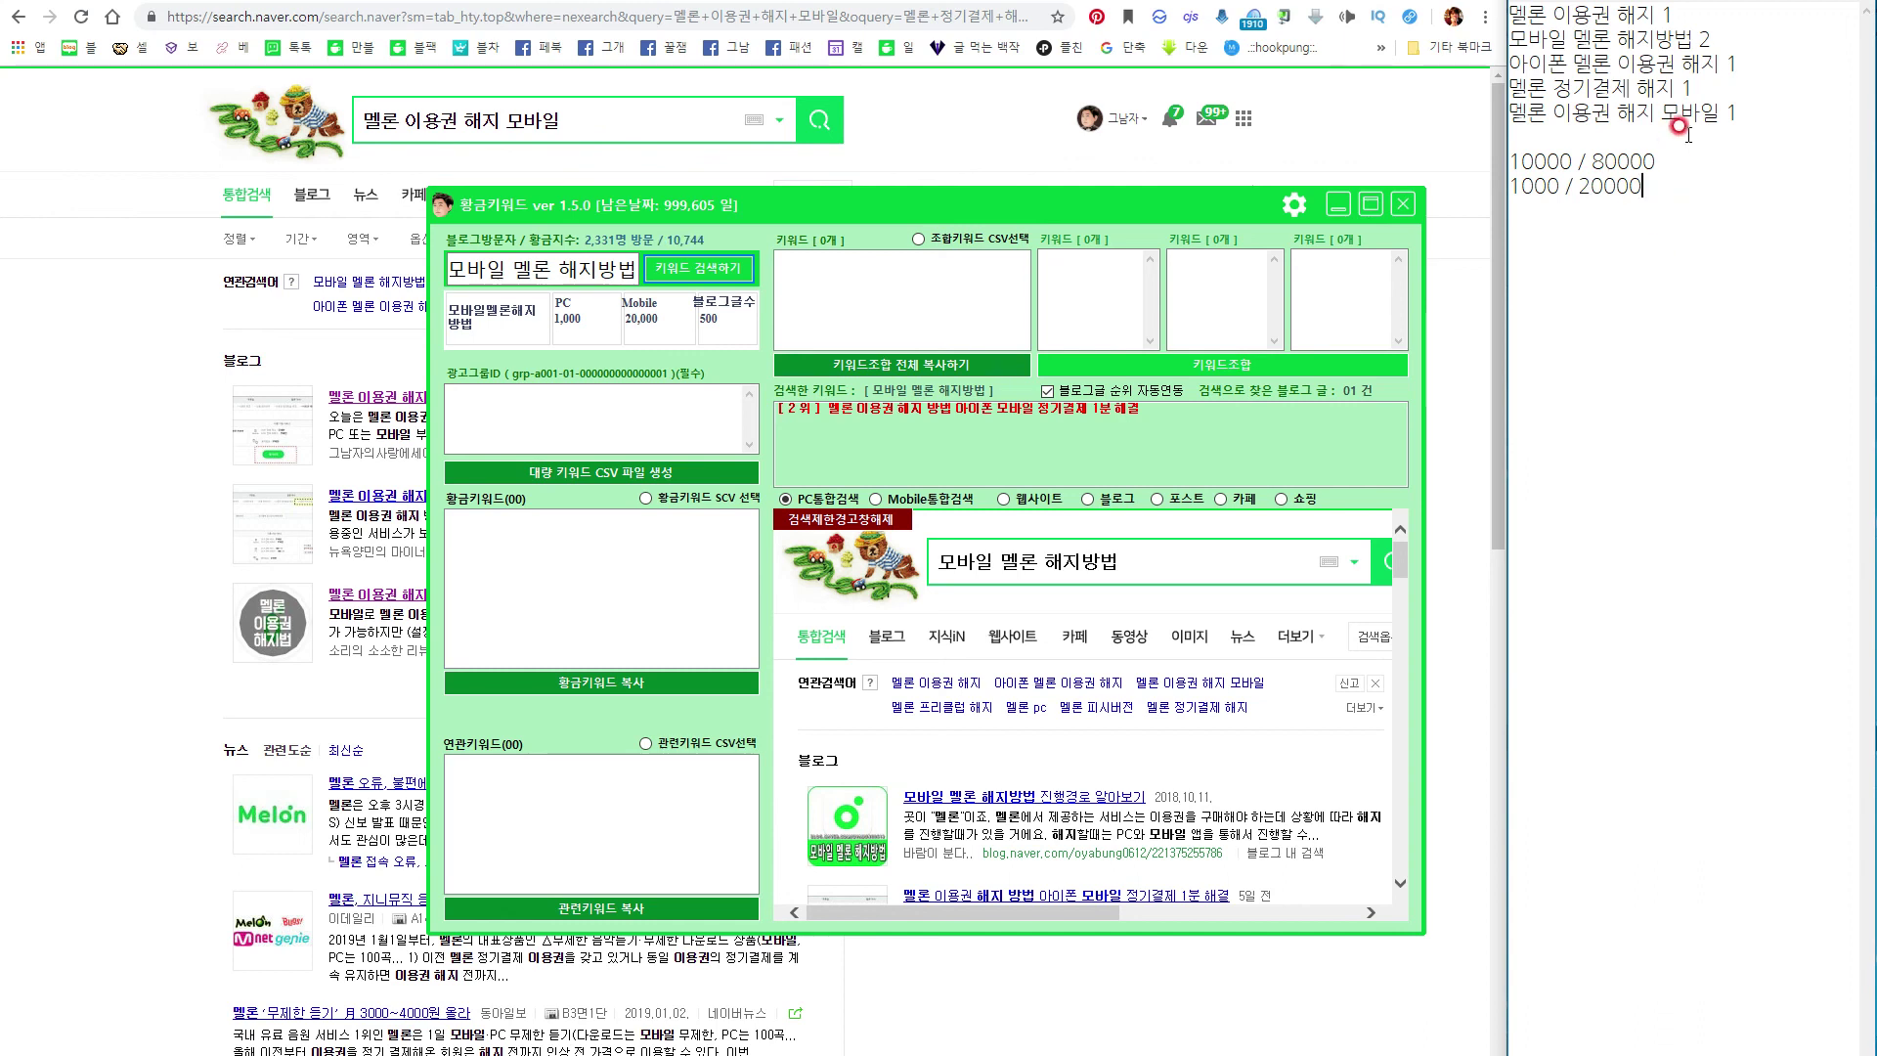
# Look up '아이폰 멜론 이용권 해지' and note 600 / 7000 on a new line.
pyautogui.moveTo(1718, 63); pyautogui.dragTo(1511, 63)
pyautogui.hotkey('ctrl', 'c')
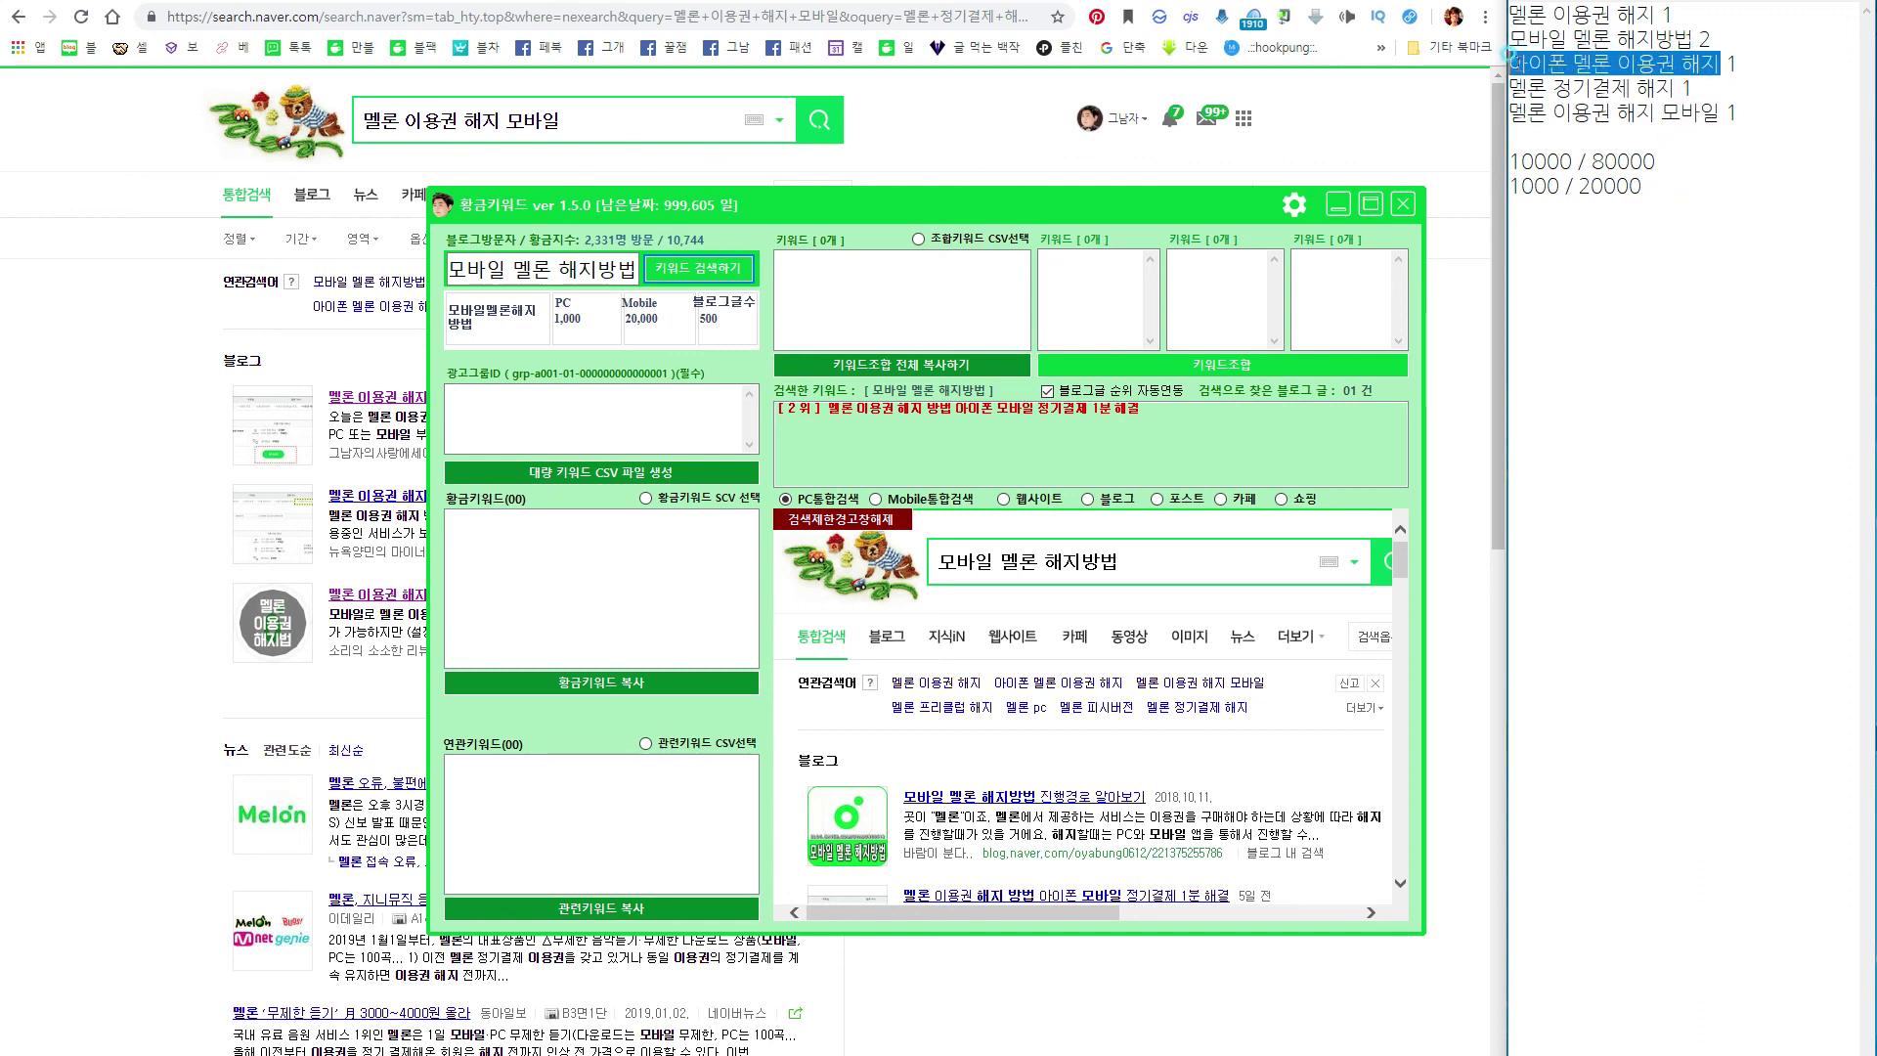
pyautogui.click(576, 269)
pyautogui.click(664, 280)
pyautogui.hotkey('ctrl', 'v')
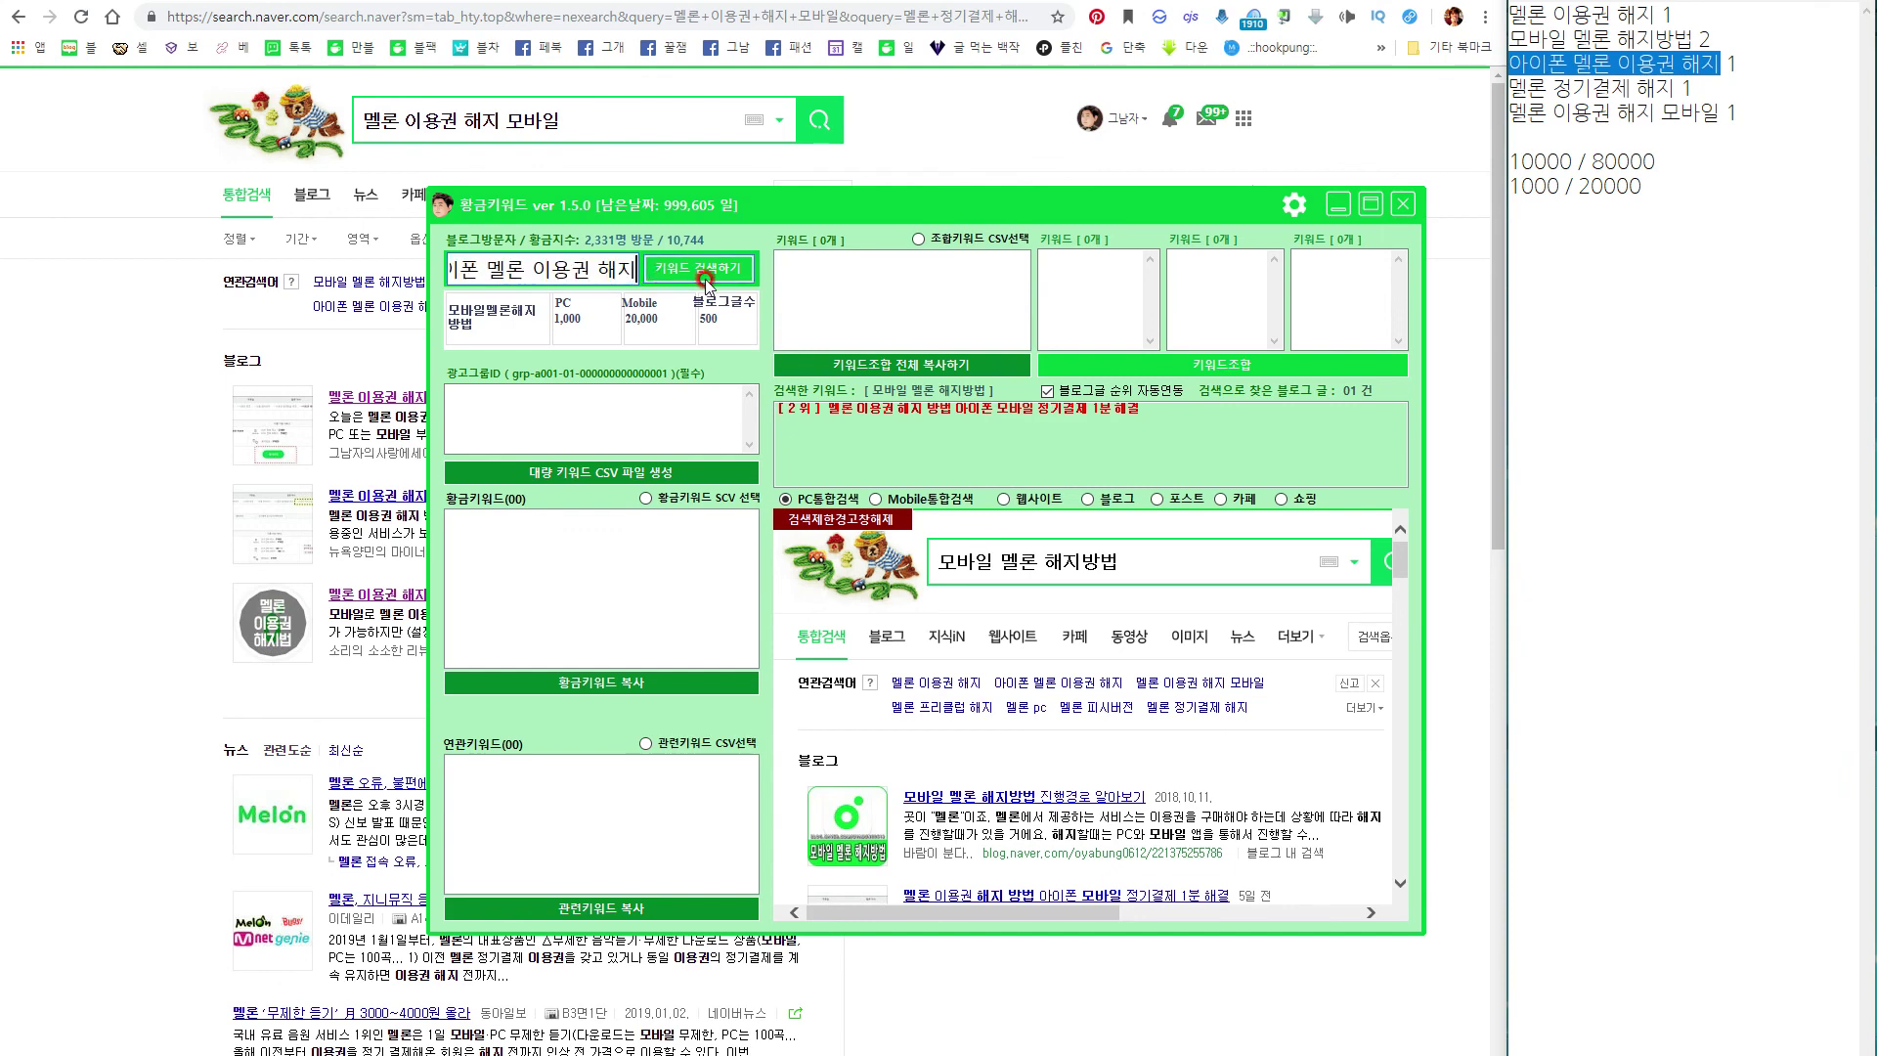
pyautogui.click(706, 278)
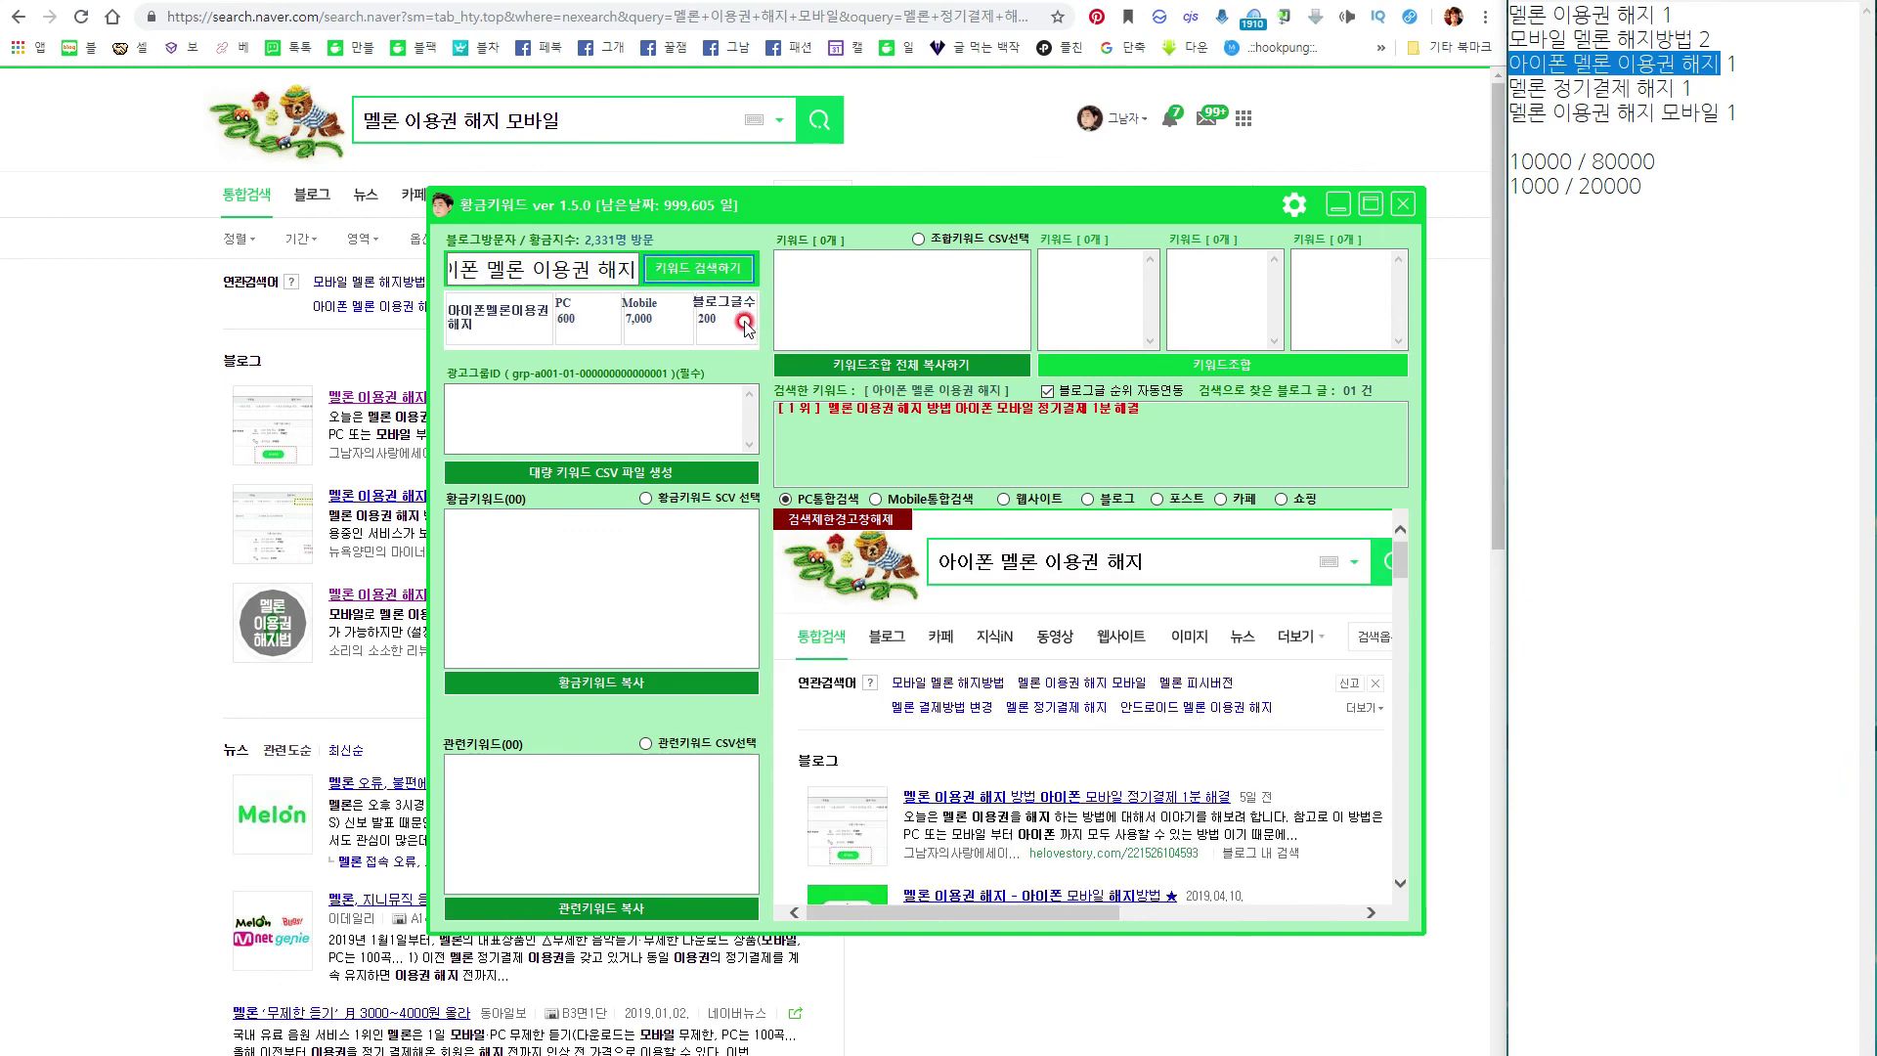
pyautogui.click(1676, 225)
pyautogui.write('600')
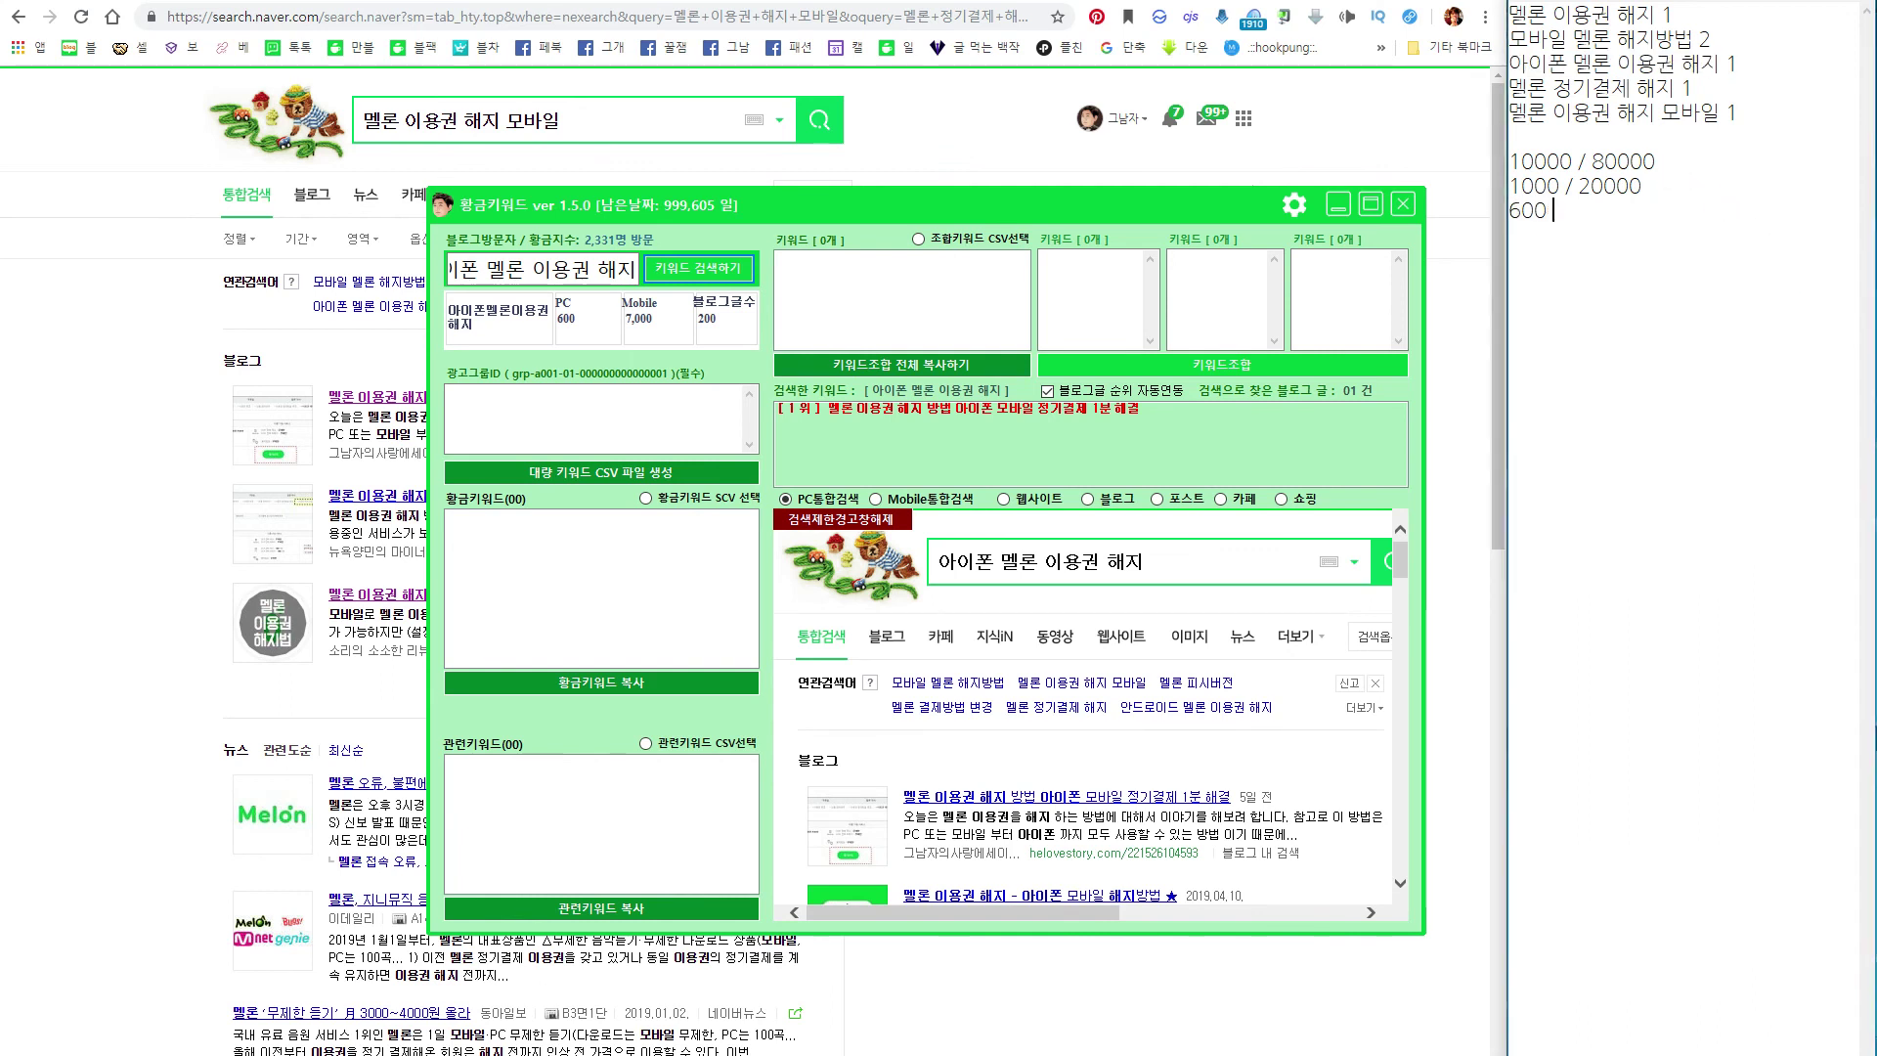
pyautogui.write(' / 7000')
pyautogui.press('Return')
# Copy '멜론 정기결제 해지' from the notes and search its volumes.
pyautogui.moveTo(1676, 87); pyautogui.dragTo(1511, 90)
pyautogui.hotkey('ctrl', 'c')
pyautogui.click(559, 270)
pyautogui.hotkey('ctrl', 'a')
pyautogui.hotkey('ctrl', 'v')
pyautogui.click(697, 274)
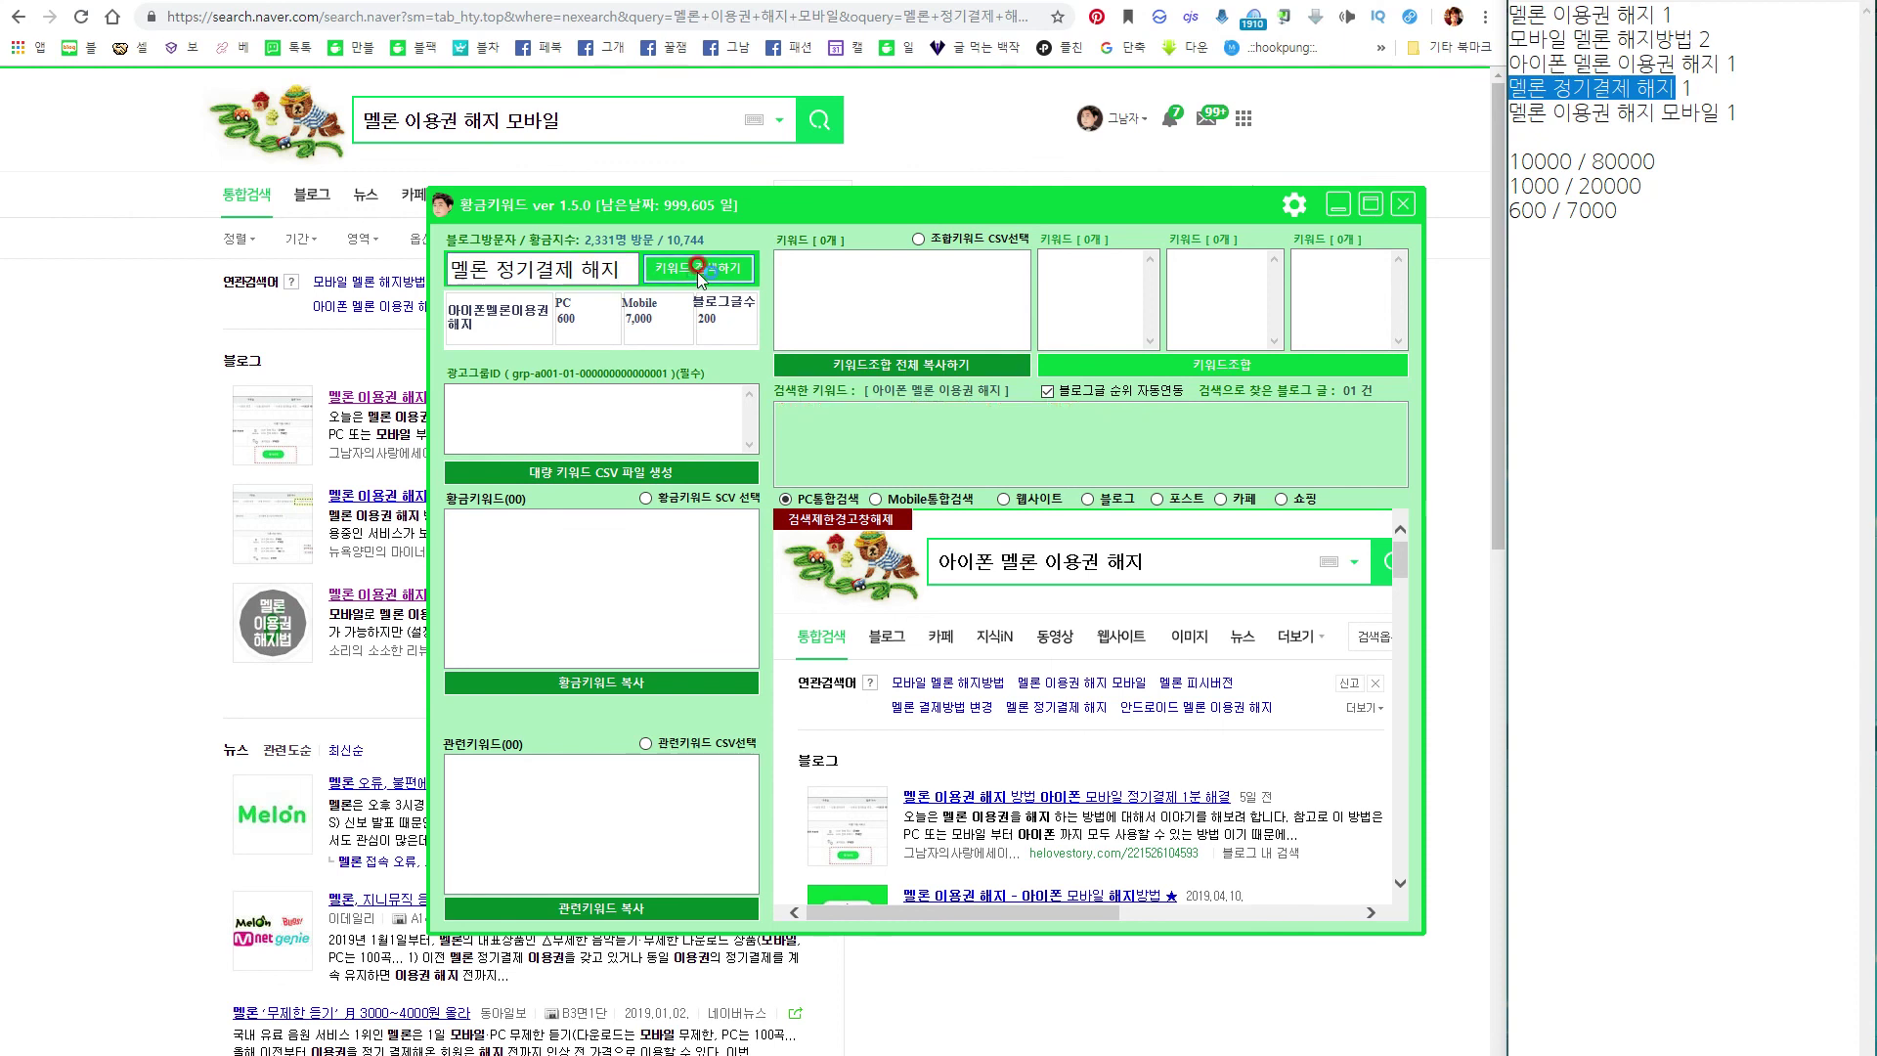
# Note 1000 / 5000 for '멜론 정기결제 해지' on a new line.
pyautogui.click(1658, 213)
pyautogui.press('Return')
pyautogui.write('1000')
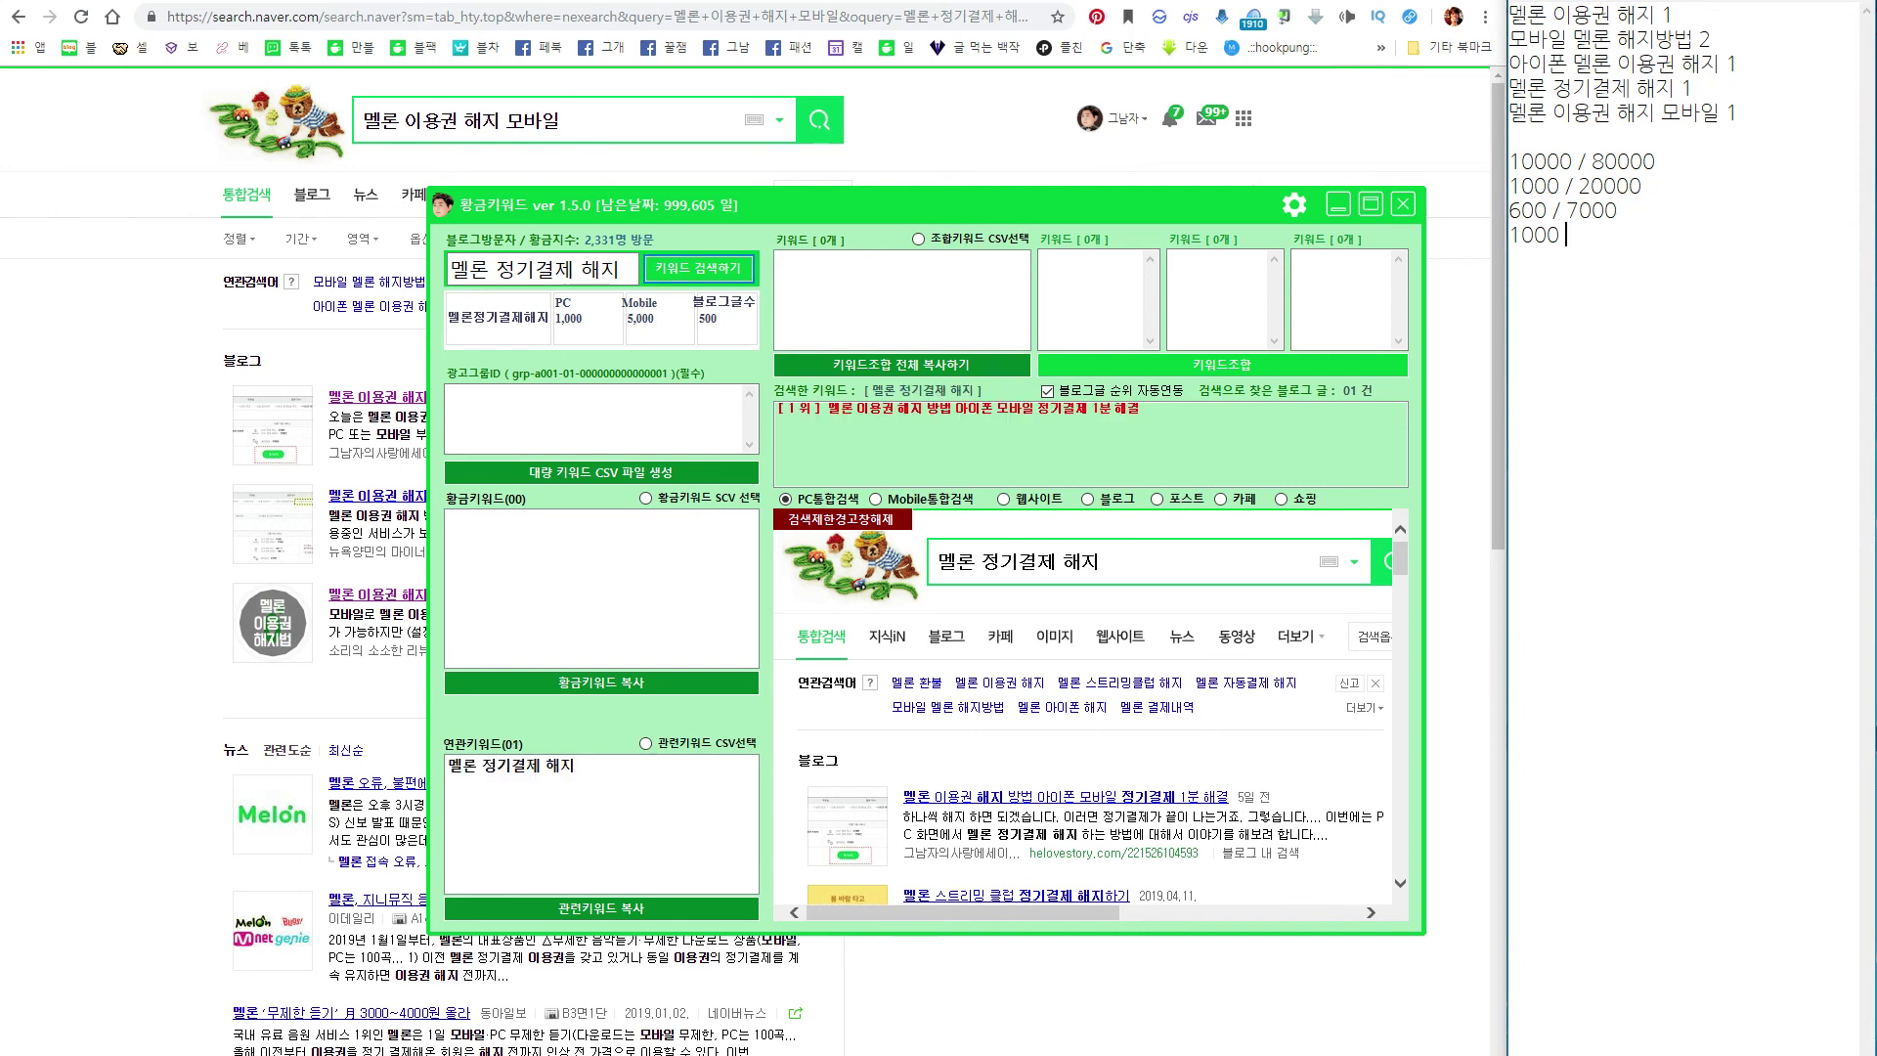
pyautogui.write(' / 5000')
# Search '멜론 이용권 해지 모바일' and start its 100 / 1000 volume line in the notes.
pyautogui.moveTo(1702, 113); pyautogui.dragTo(1604, 117)
pyautogui.moveTo(1719, 113); pyautogui.dragTo(1466, 110)
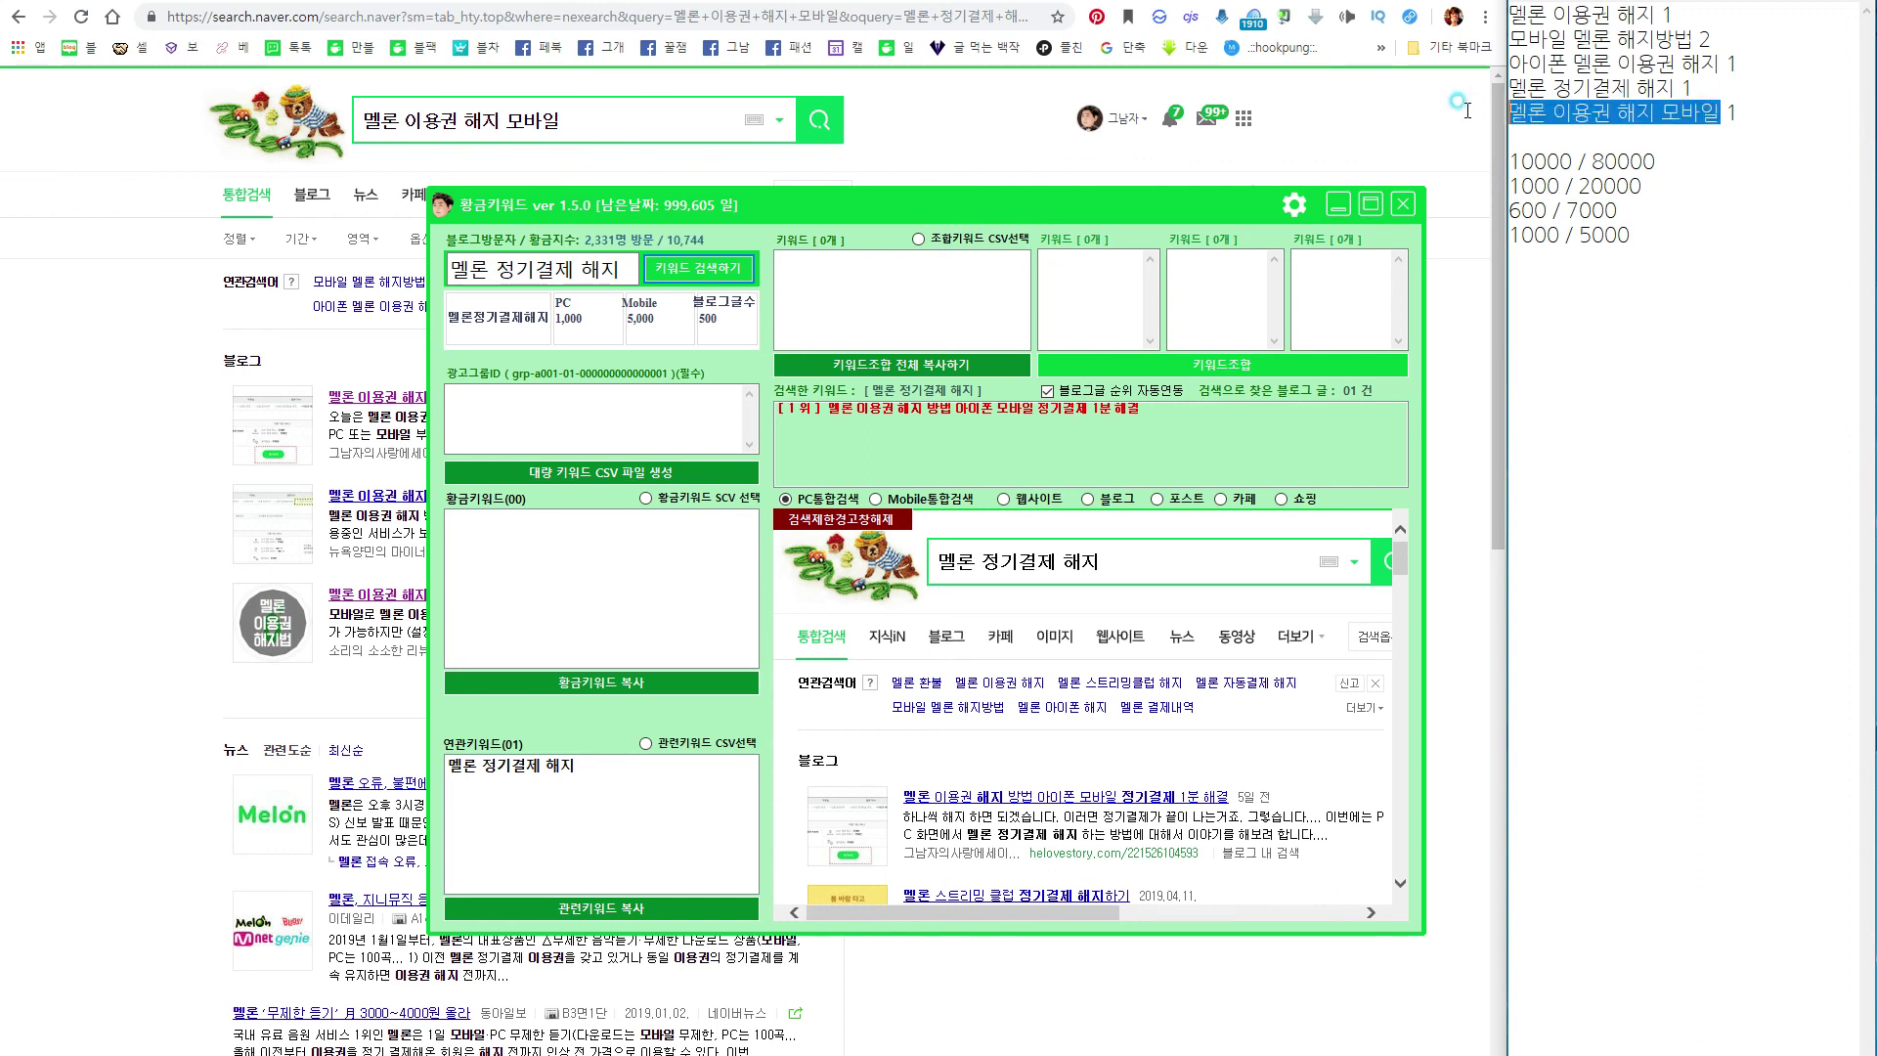
pyautogui.tripleClick(548, 270)
pyautogui.hotkey('ctrl', 'v')
pyautogui.click(719, 269)
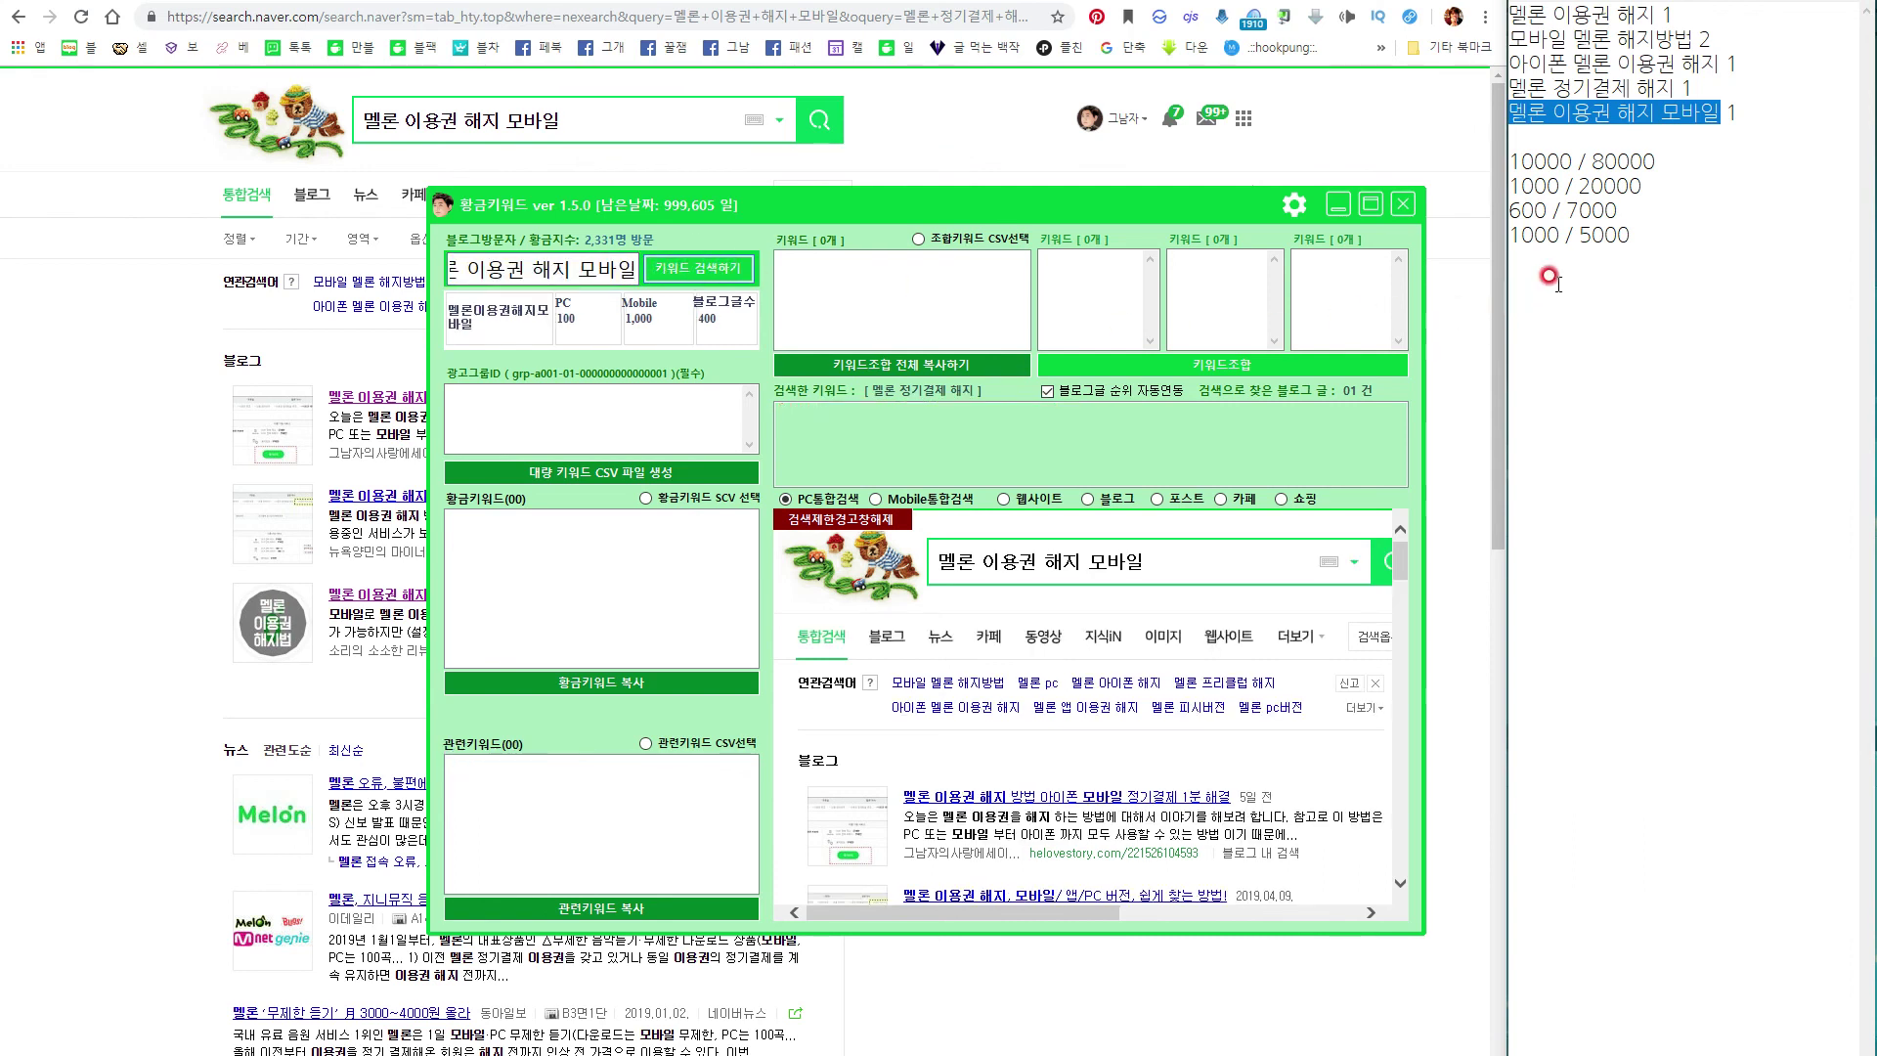
pyautogui.click(1625, 241)
pyautogui.press('Return')
pyautogui.write('1')
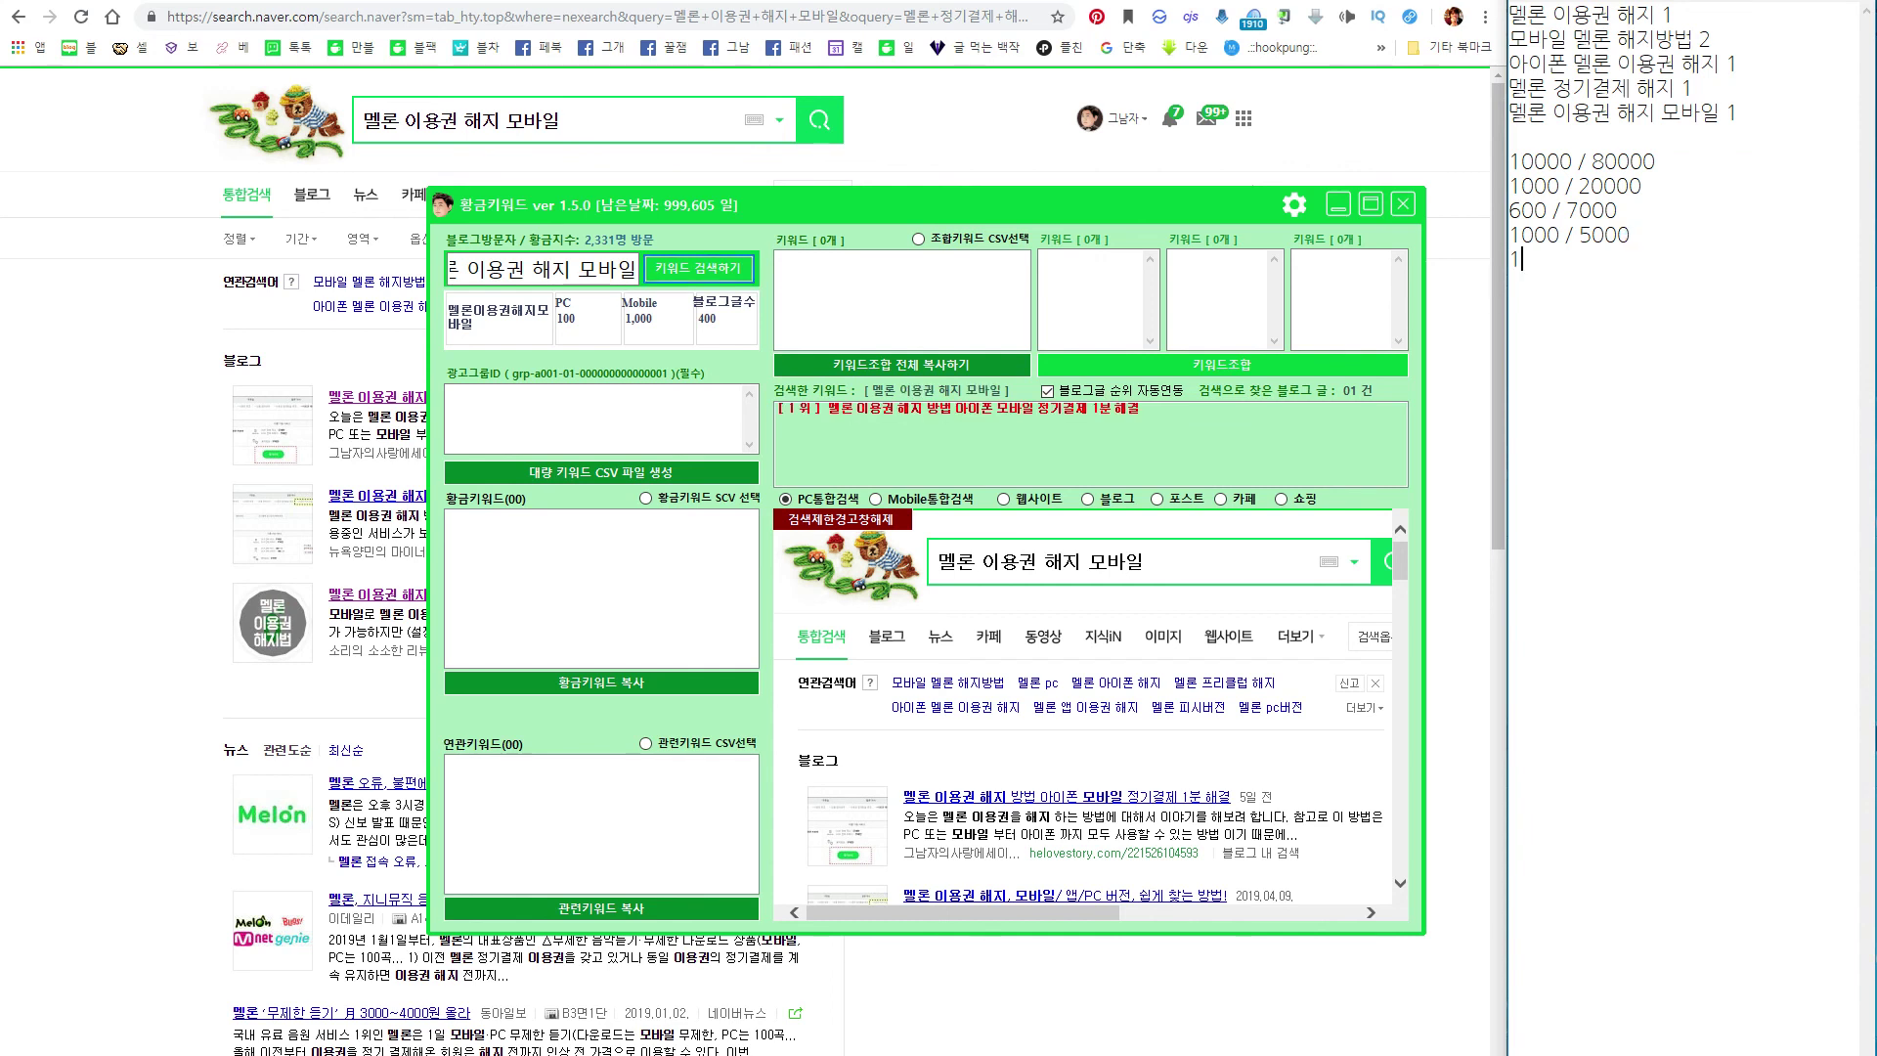
pyautogui.write('00 / 1000')
pyautogui.moveTo(1506, 15); pyautogui.dragTo(1656, 15)
pyautogui.moveTo(1652, 157); pyautogui.dragTo(1507, 144)
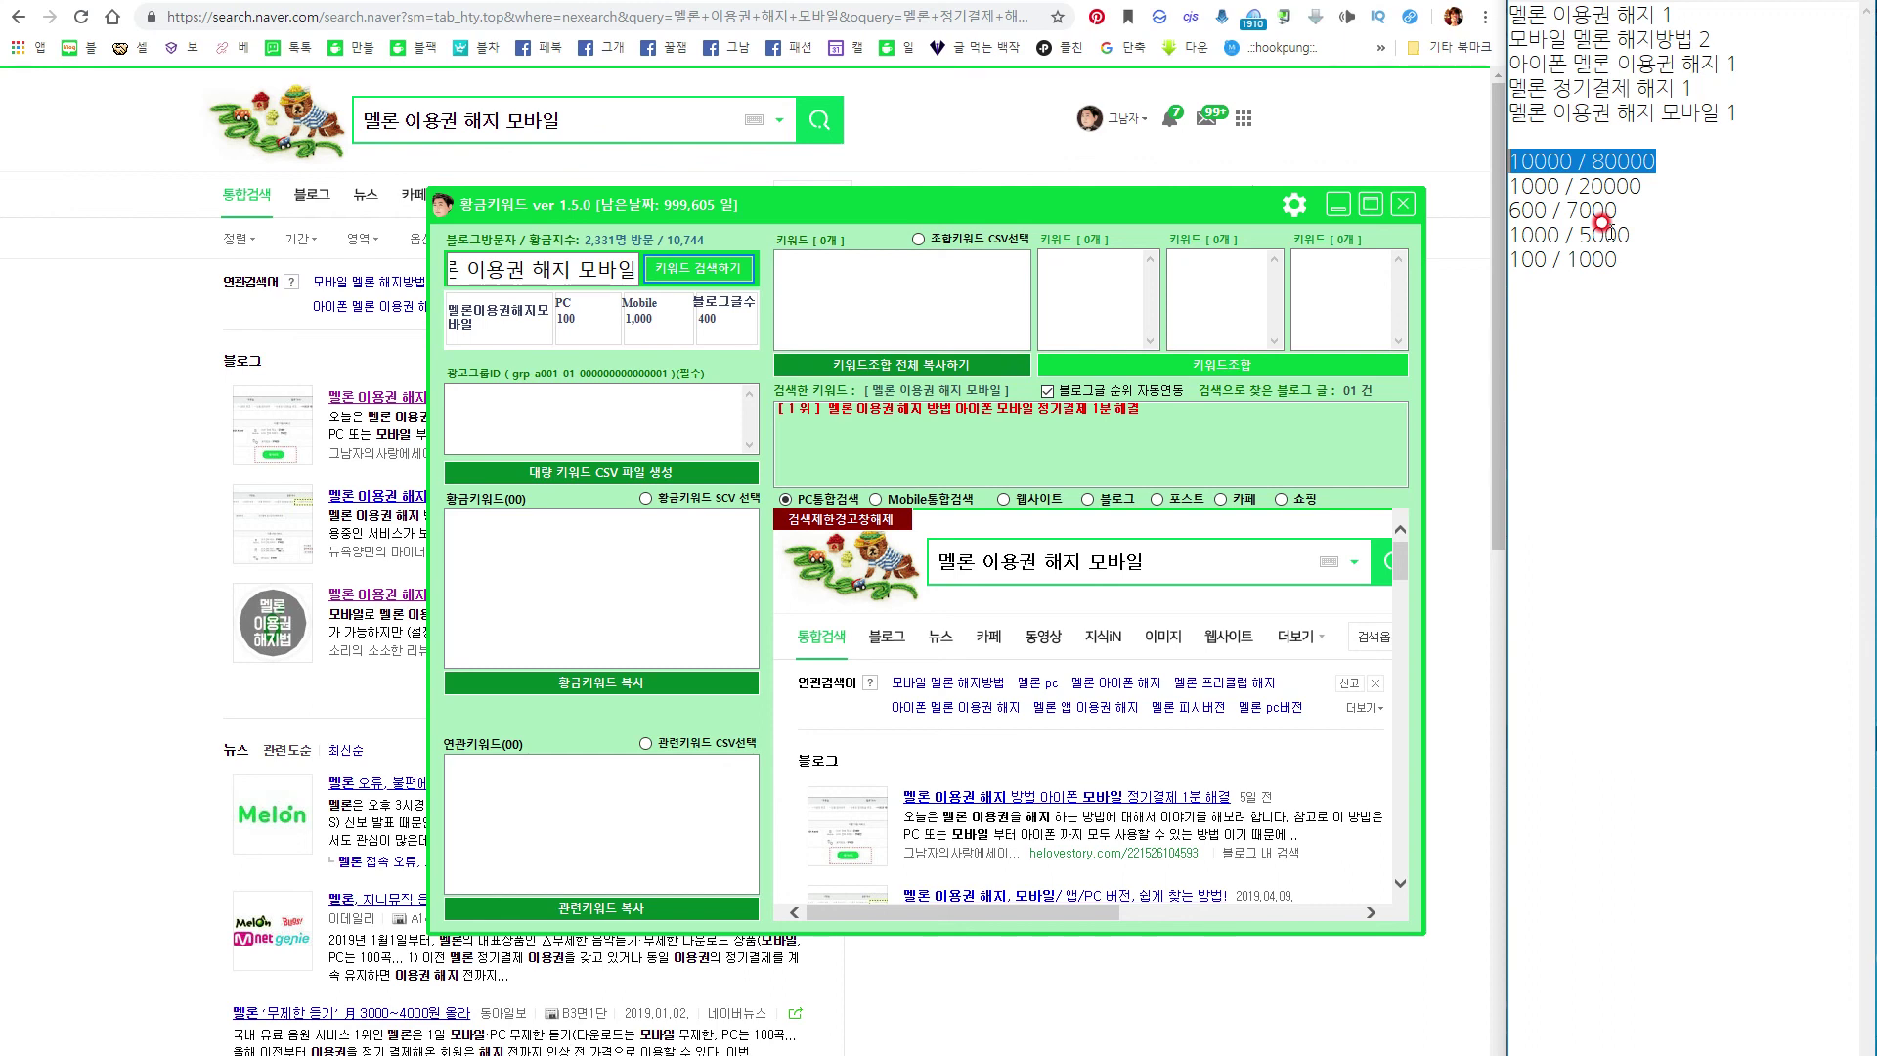
pyautogui.click(1629, 256)
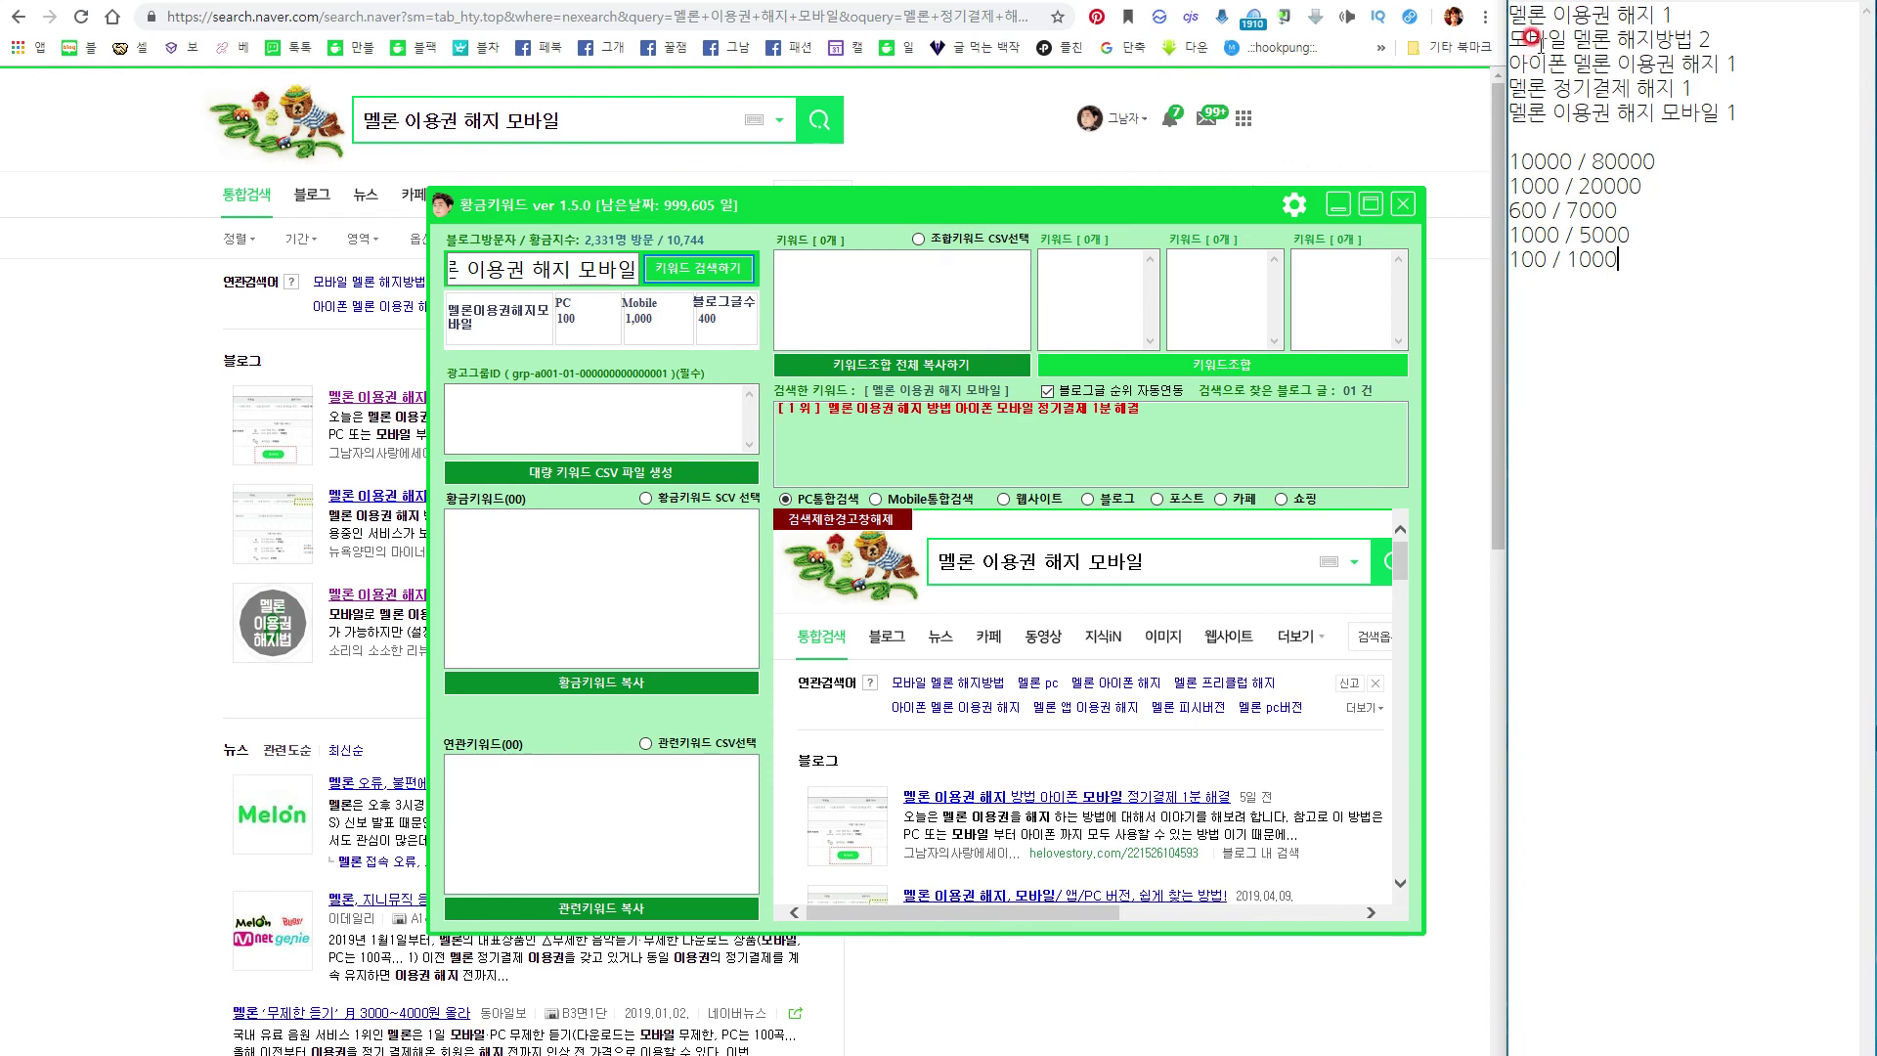
pyautogui.moveTo(1520, 161); pyautogui.dragTo(1533, 184)
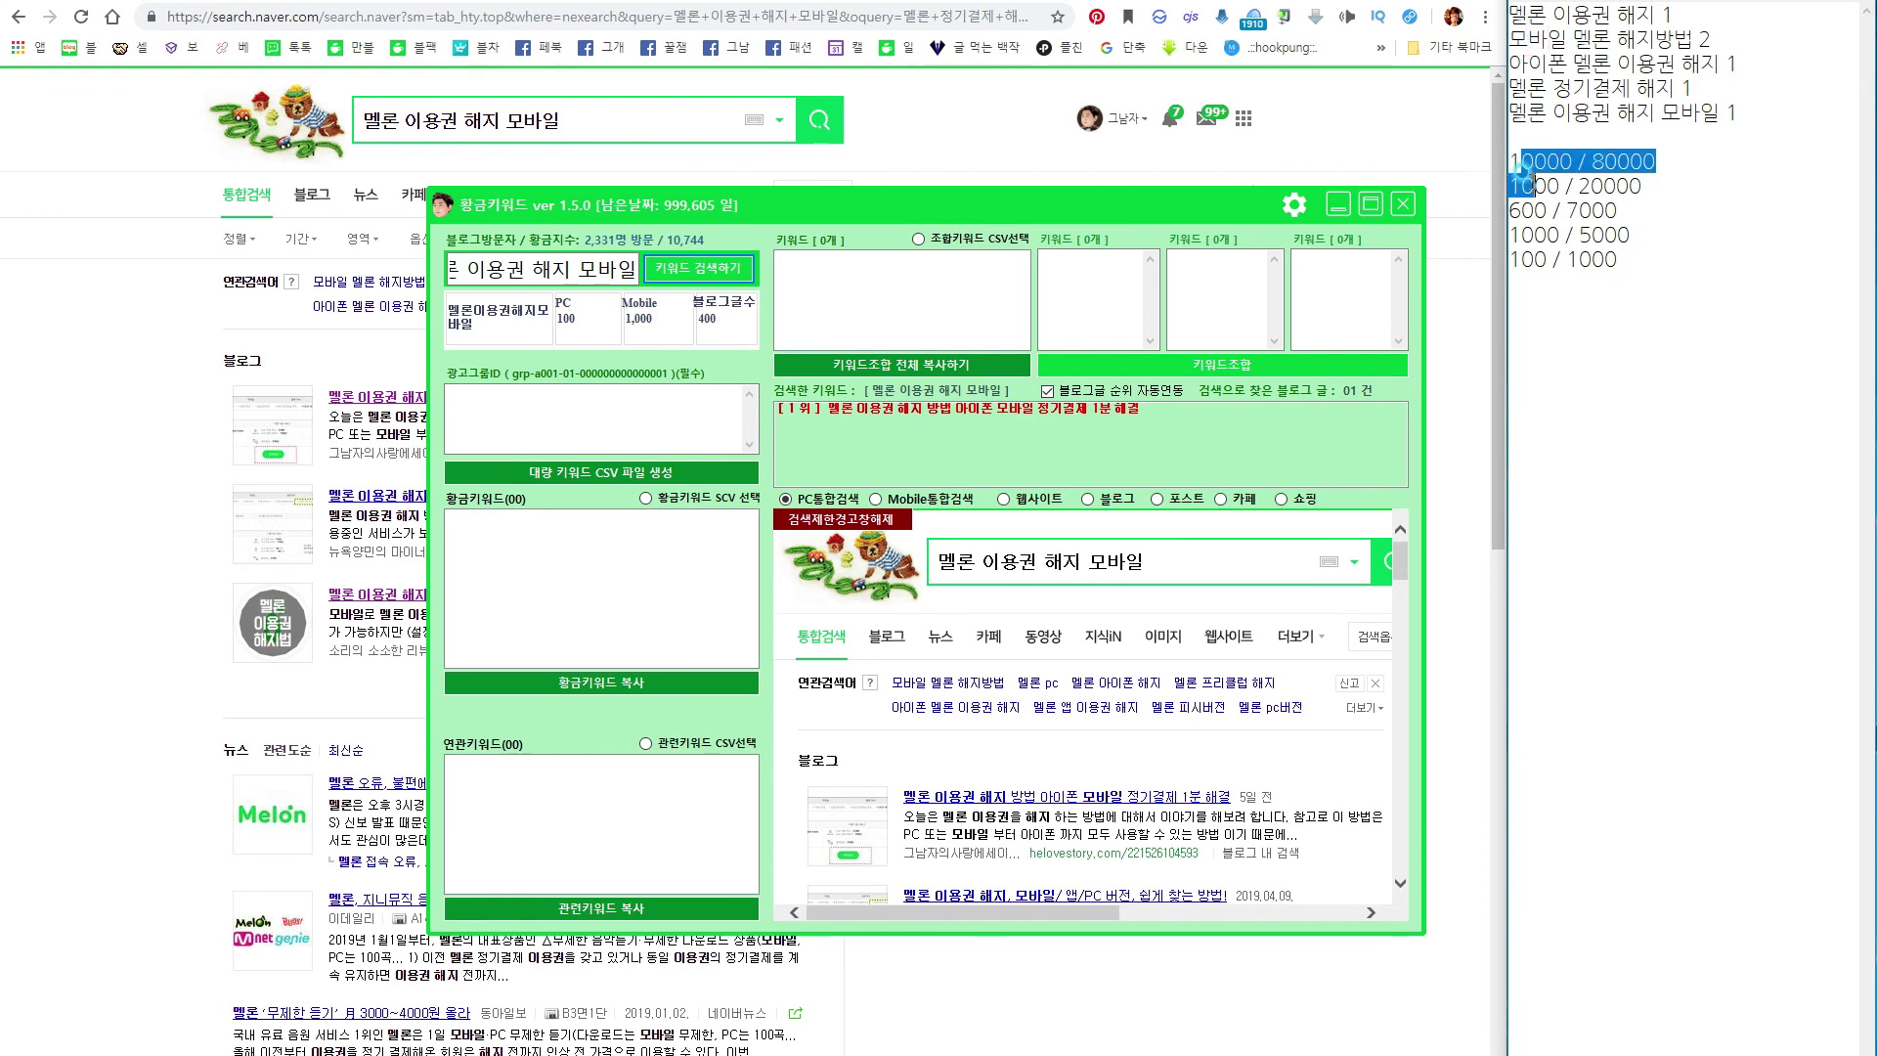
pyautogui.click(1547, 62)
pyautogui.moveTo(1509, 210); pyautogui.dragTo(1547, 209)
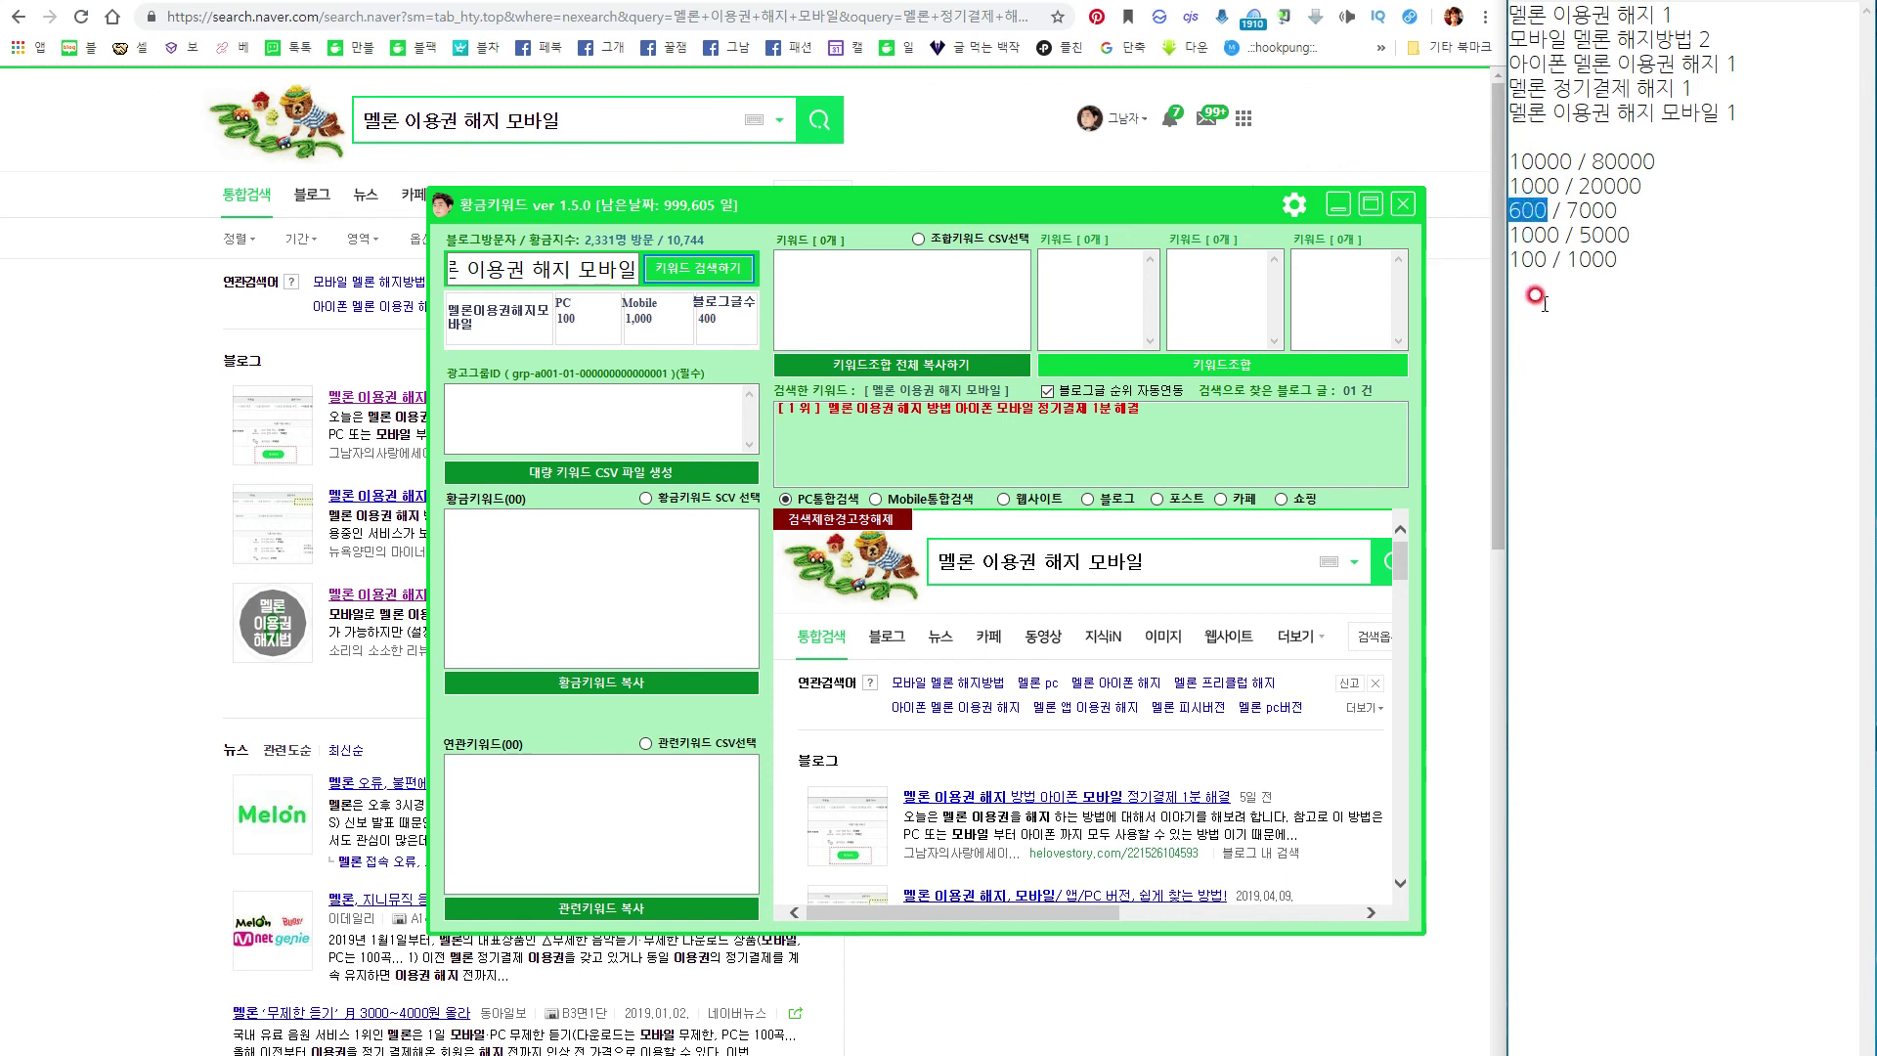
pyautogui.click(1513, 232)
pyautogui.click(1515, 256)
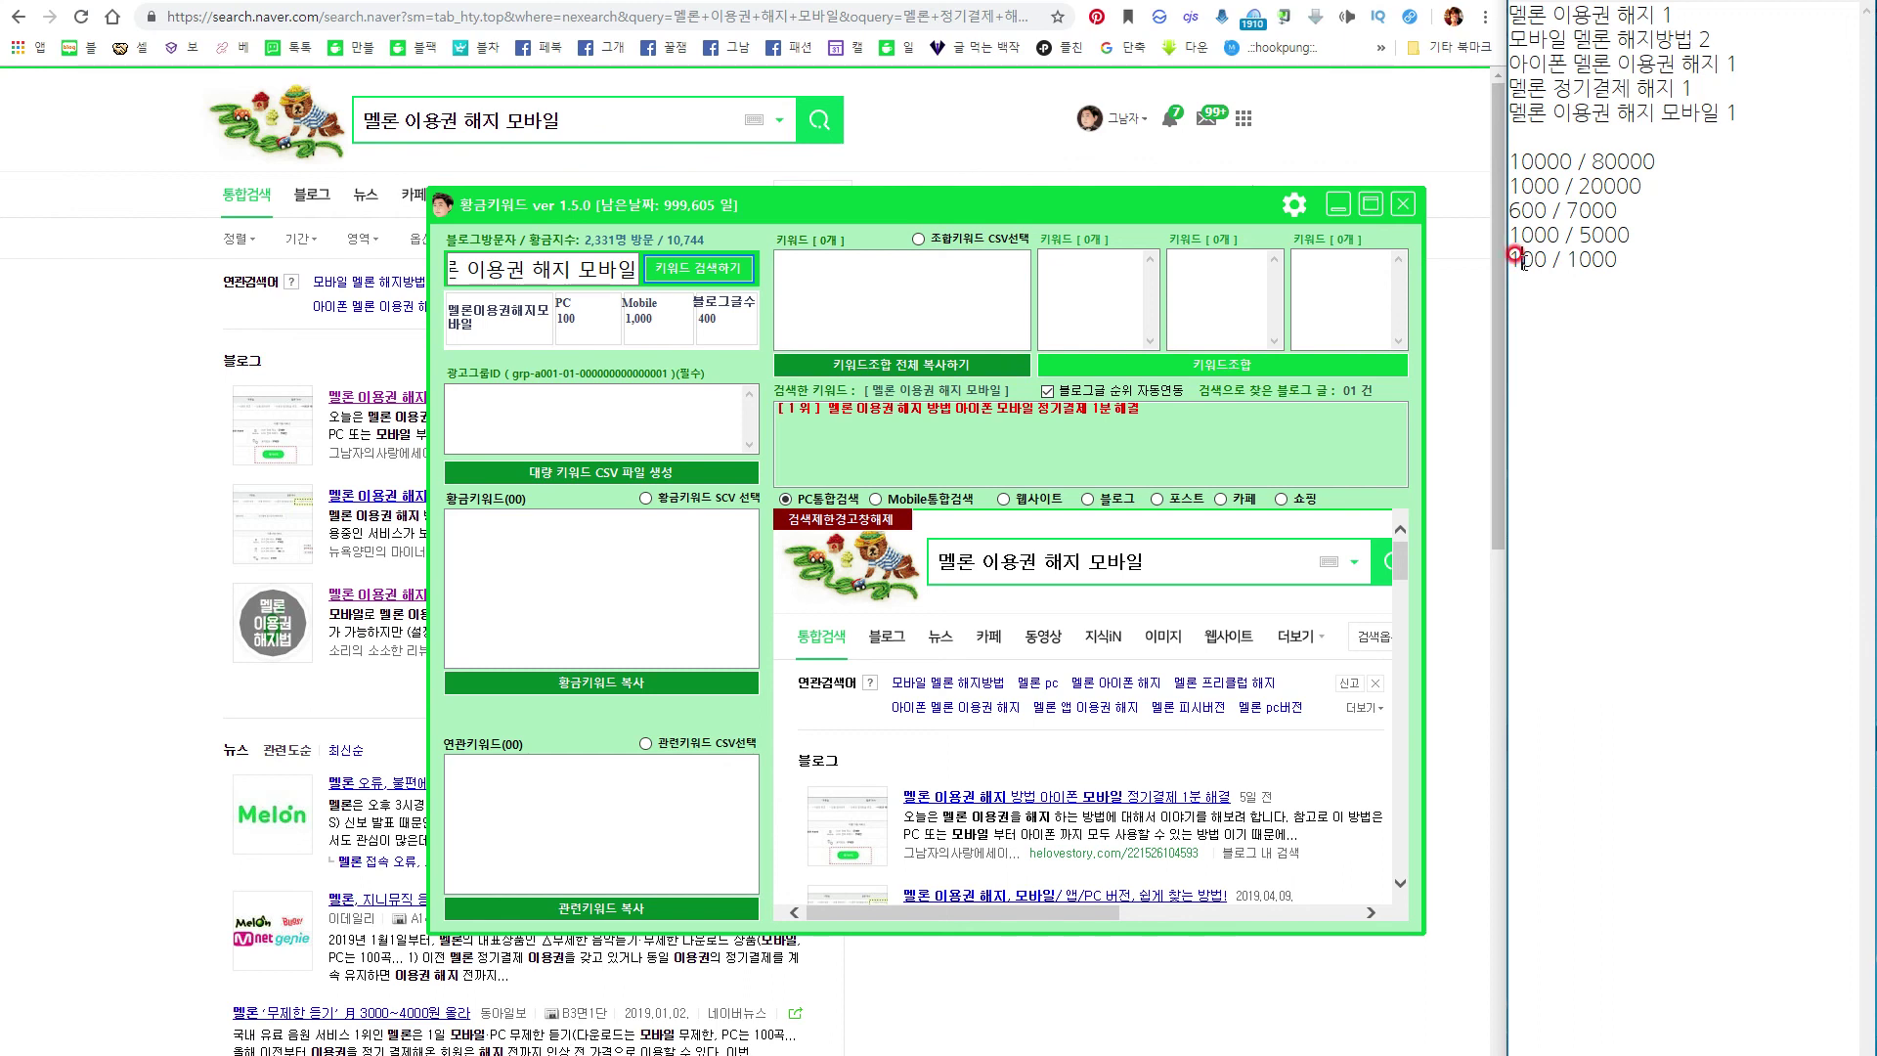
pyautogui.moveTo(1628, 259); pyautogui.dragTo(1606, 182)
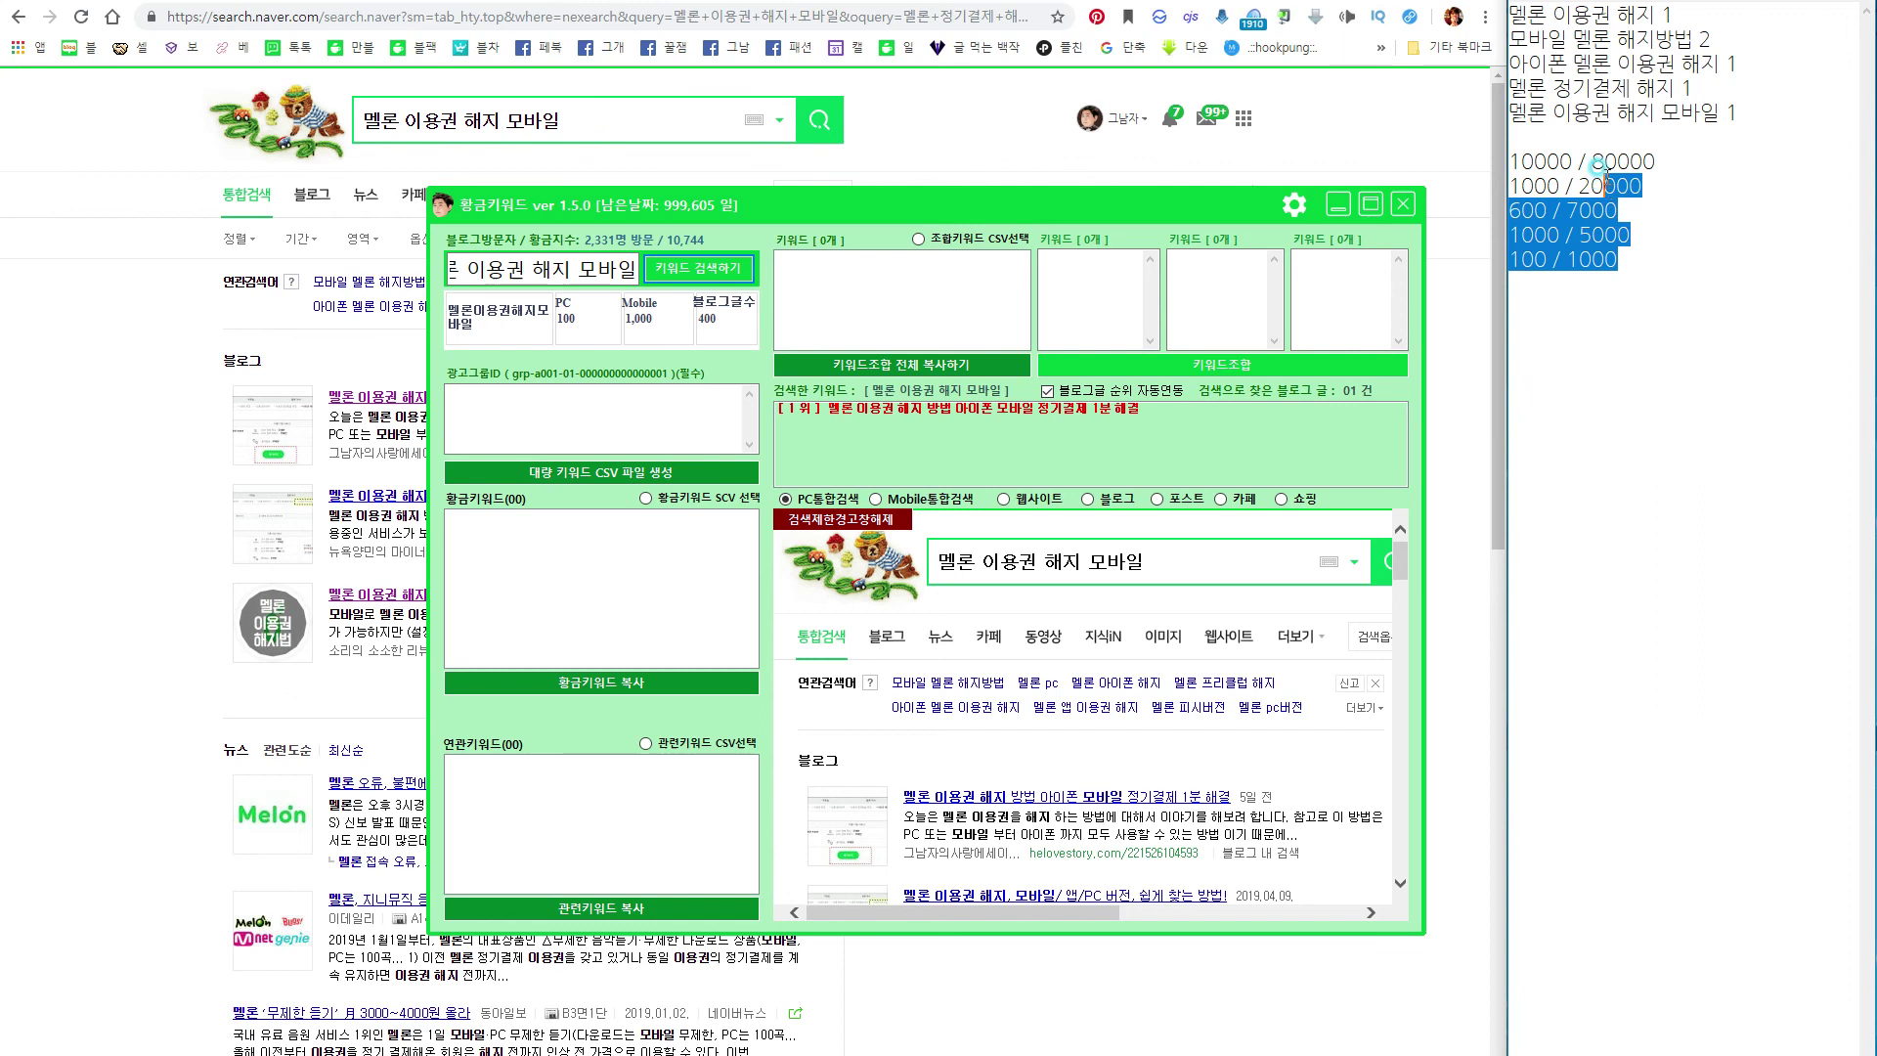
pyautogui.click(1622, 262)
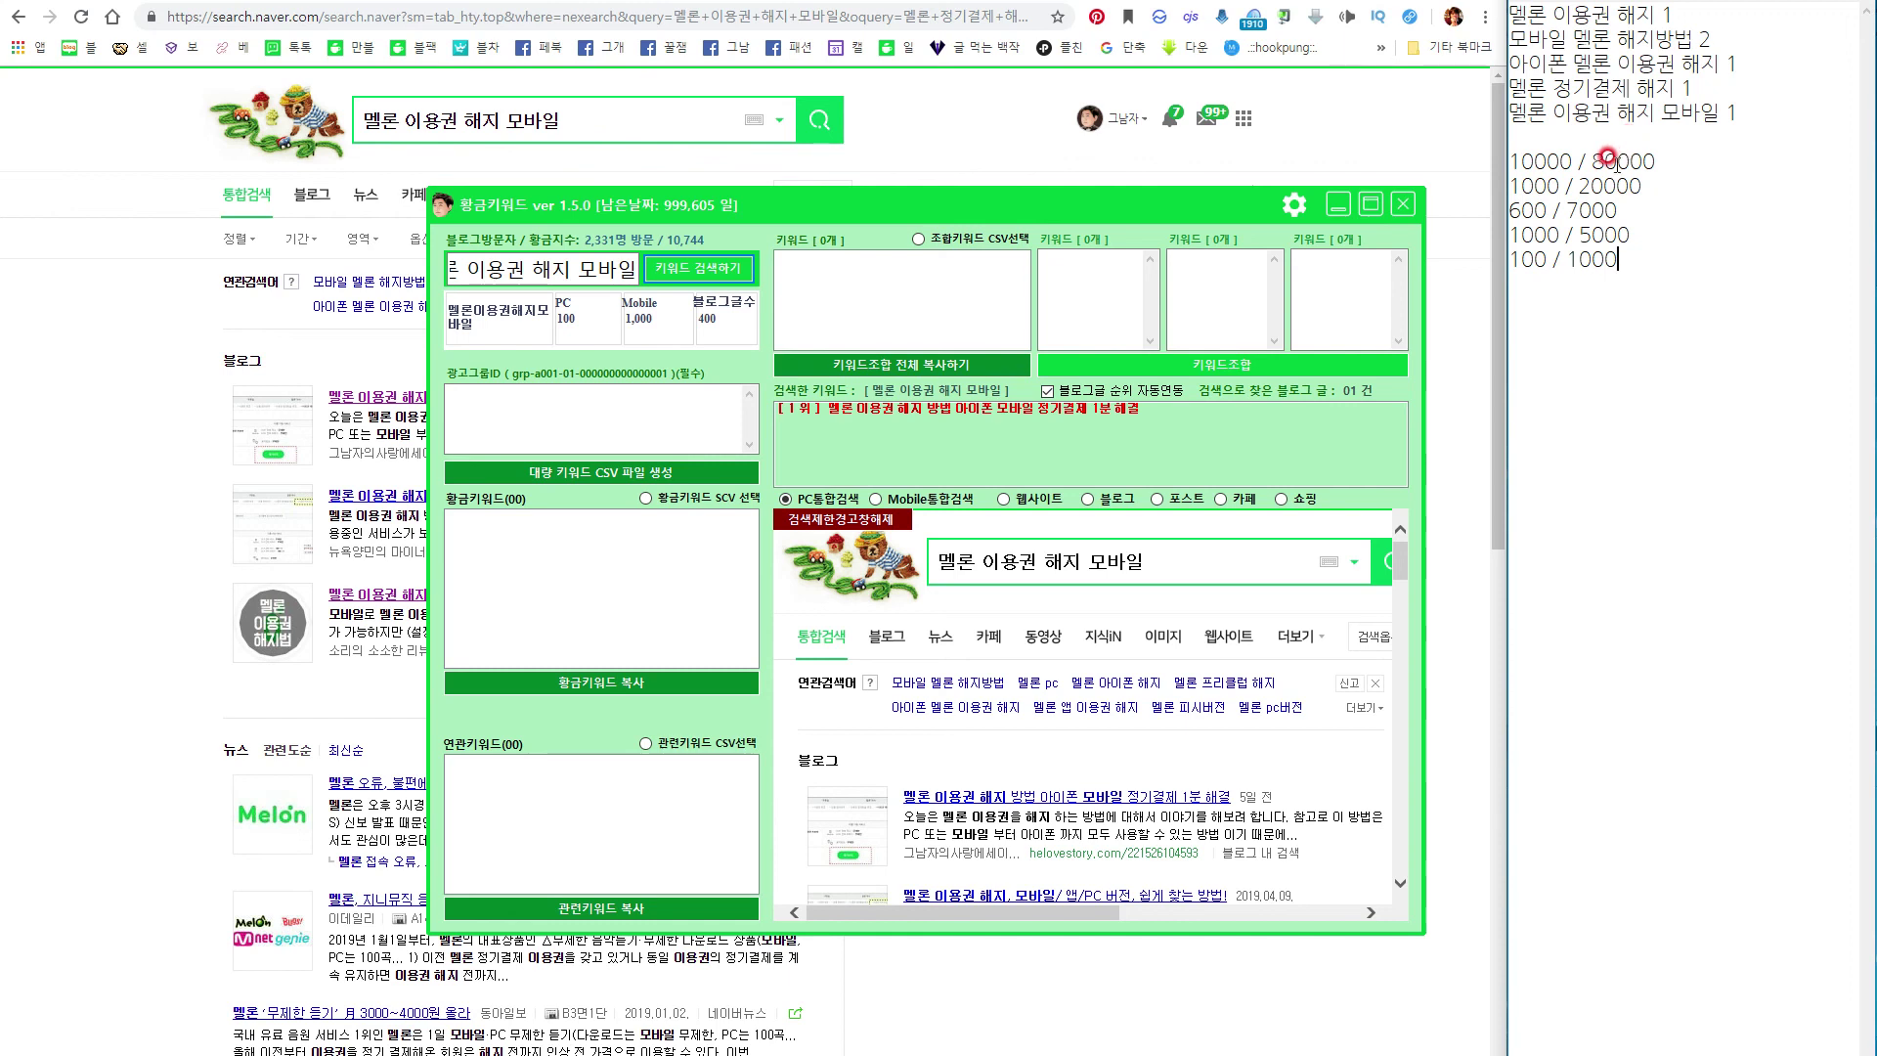
pyautogui.moveTo(1649, 264); pyautogui.dragTo(1515, 147)
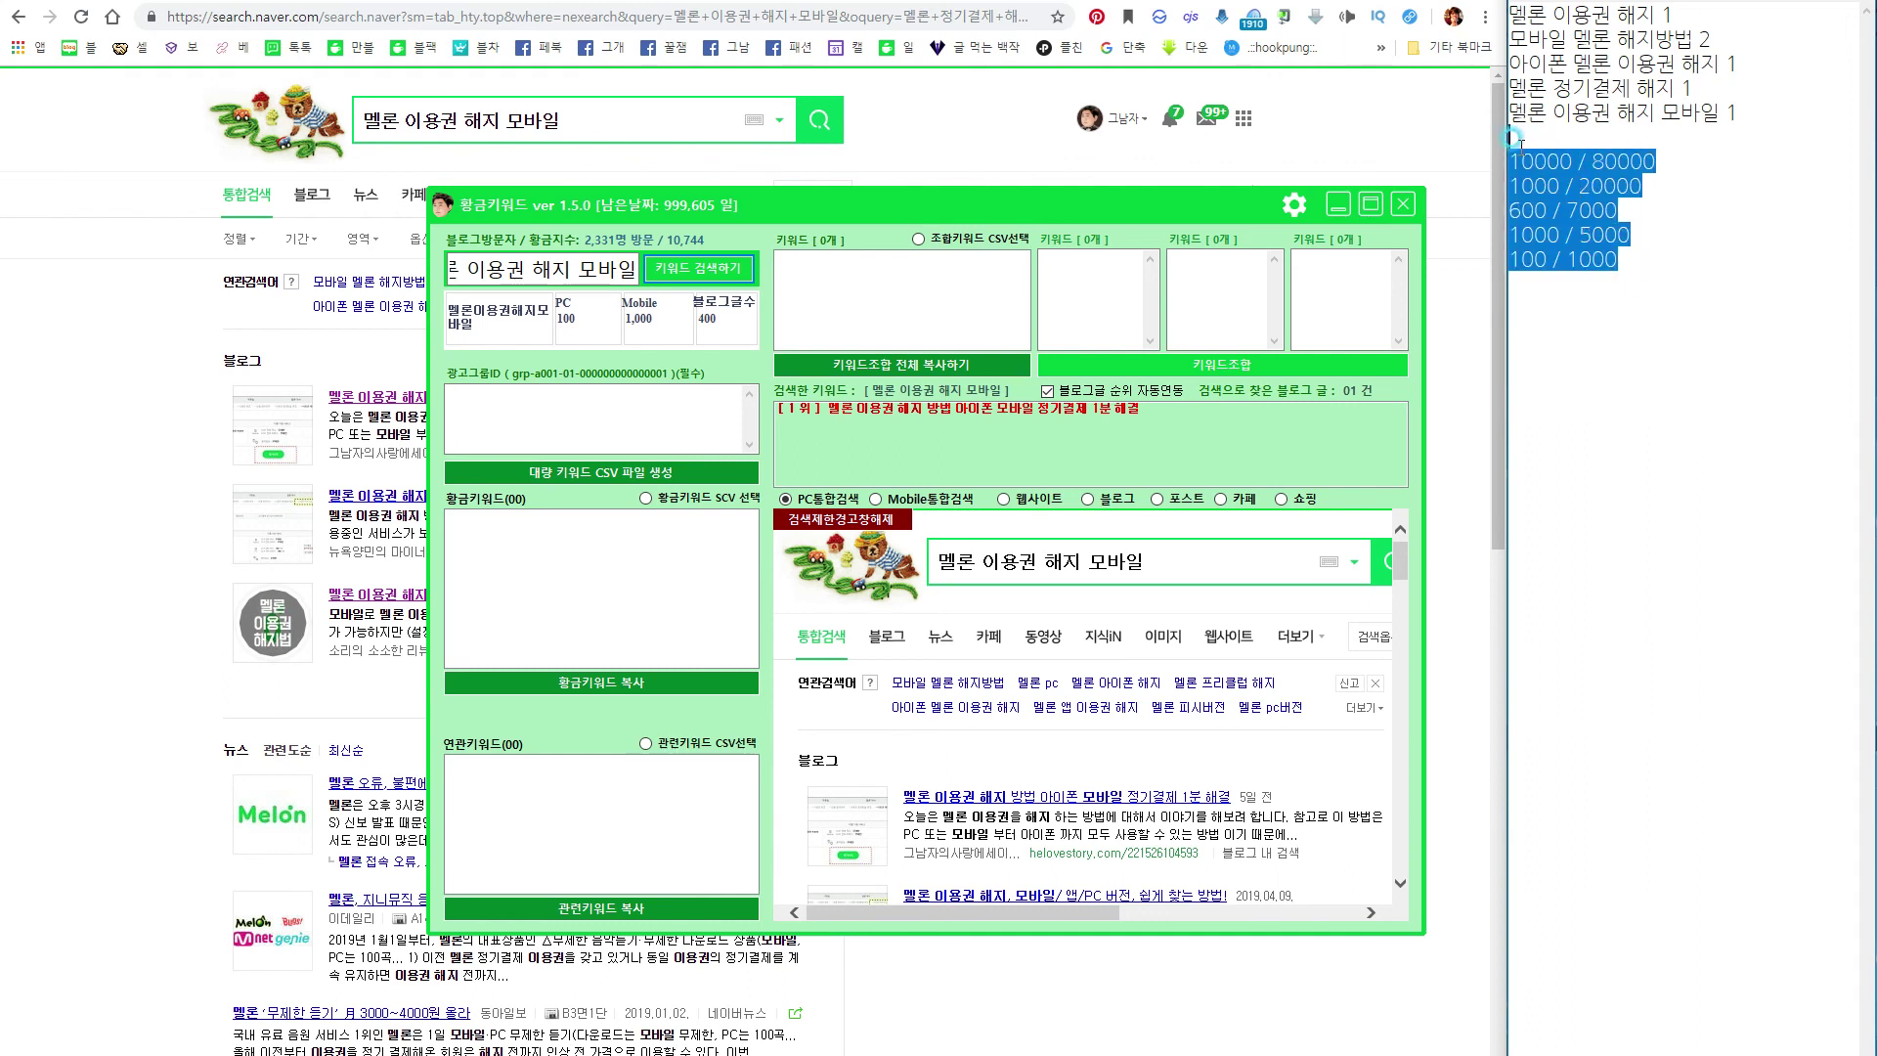
pyautogui.click(1677, 312)
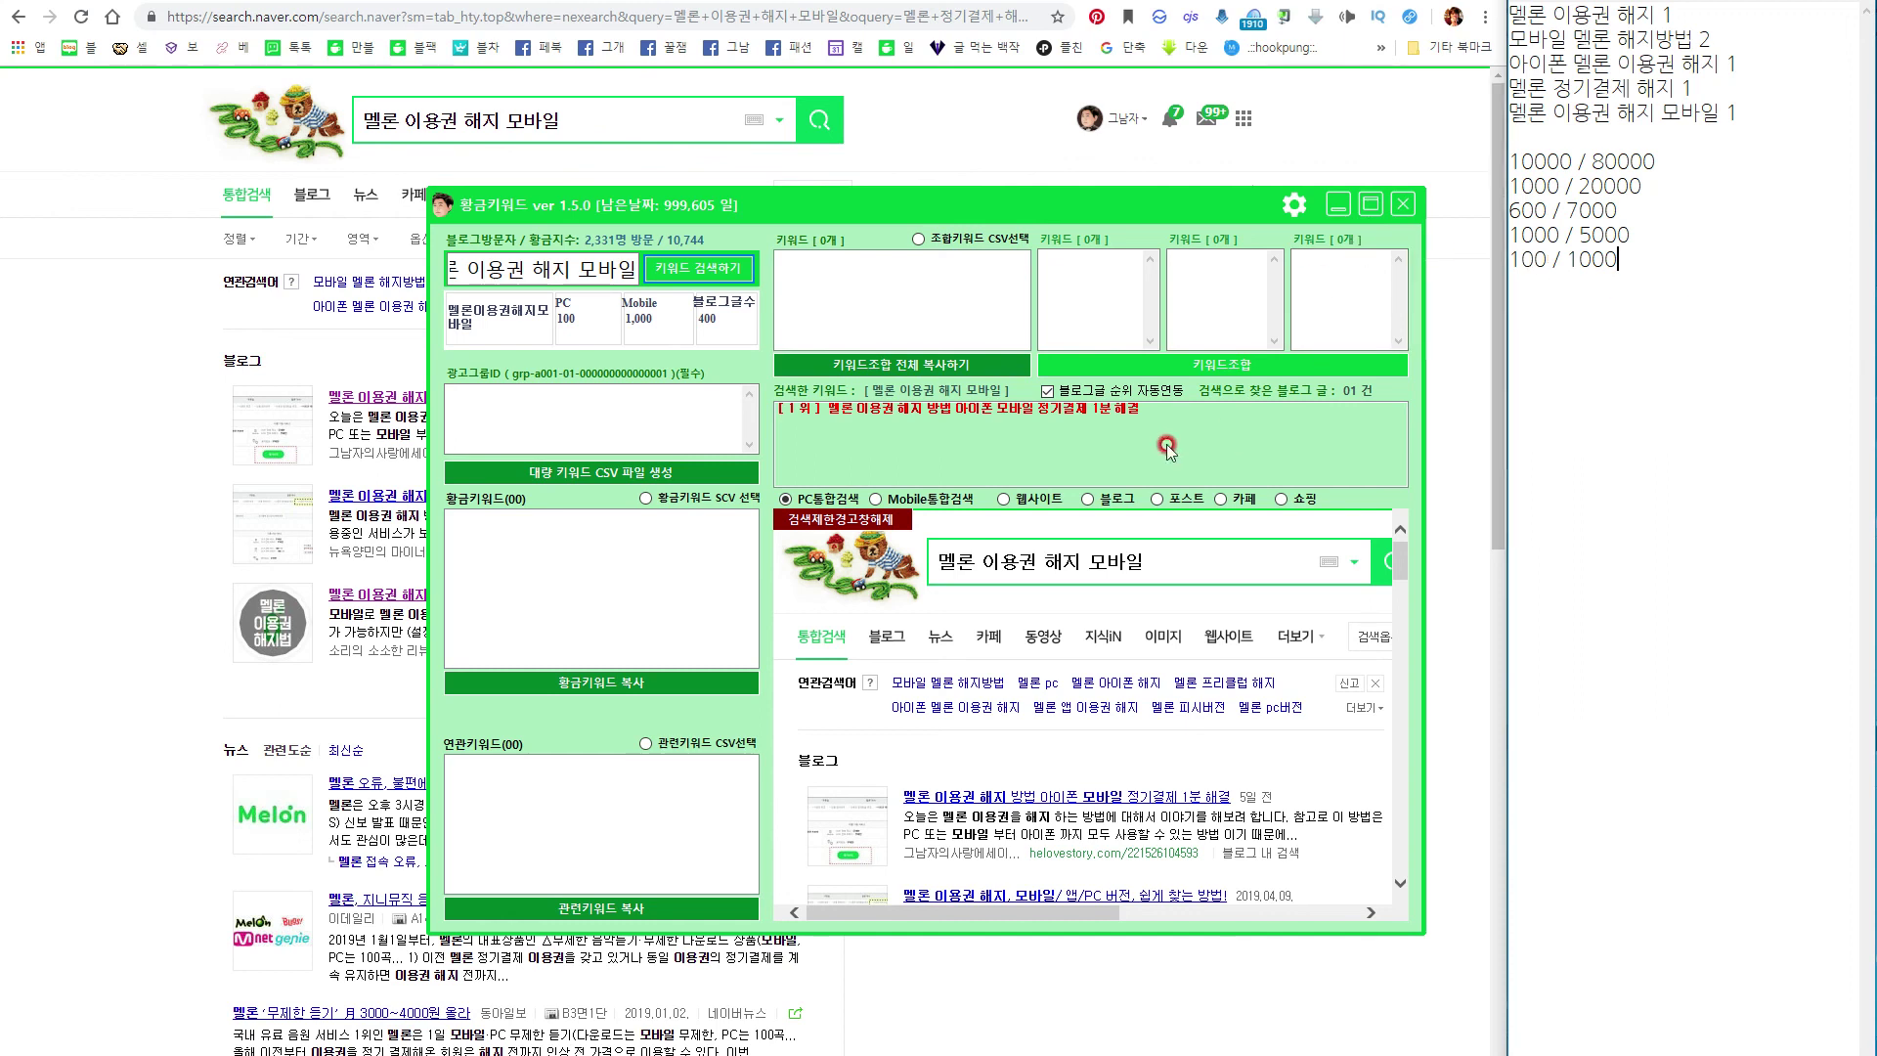
pyautogui.click(552, 427)
pyautogui.click(1398, 205)
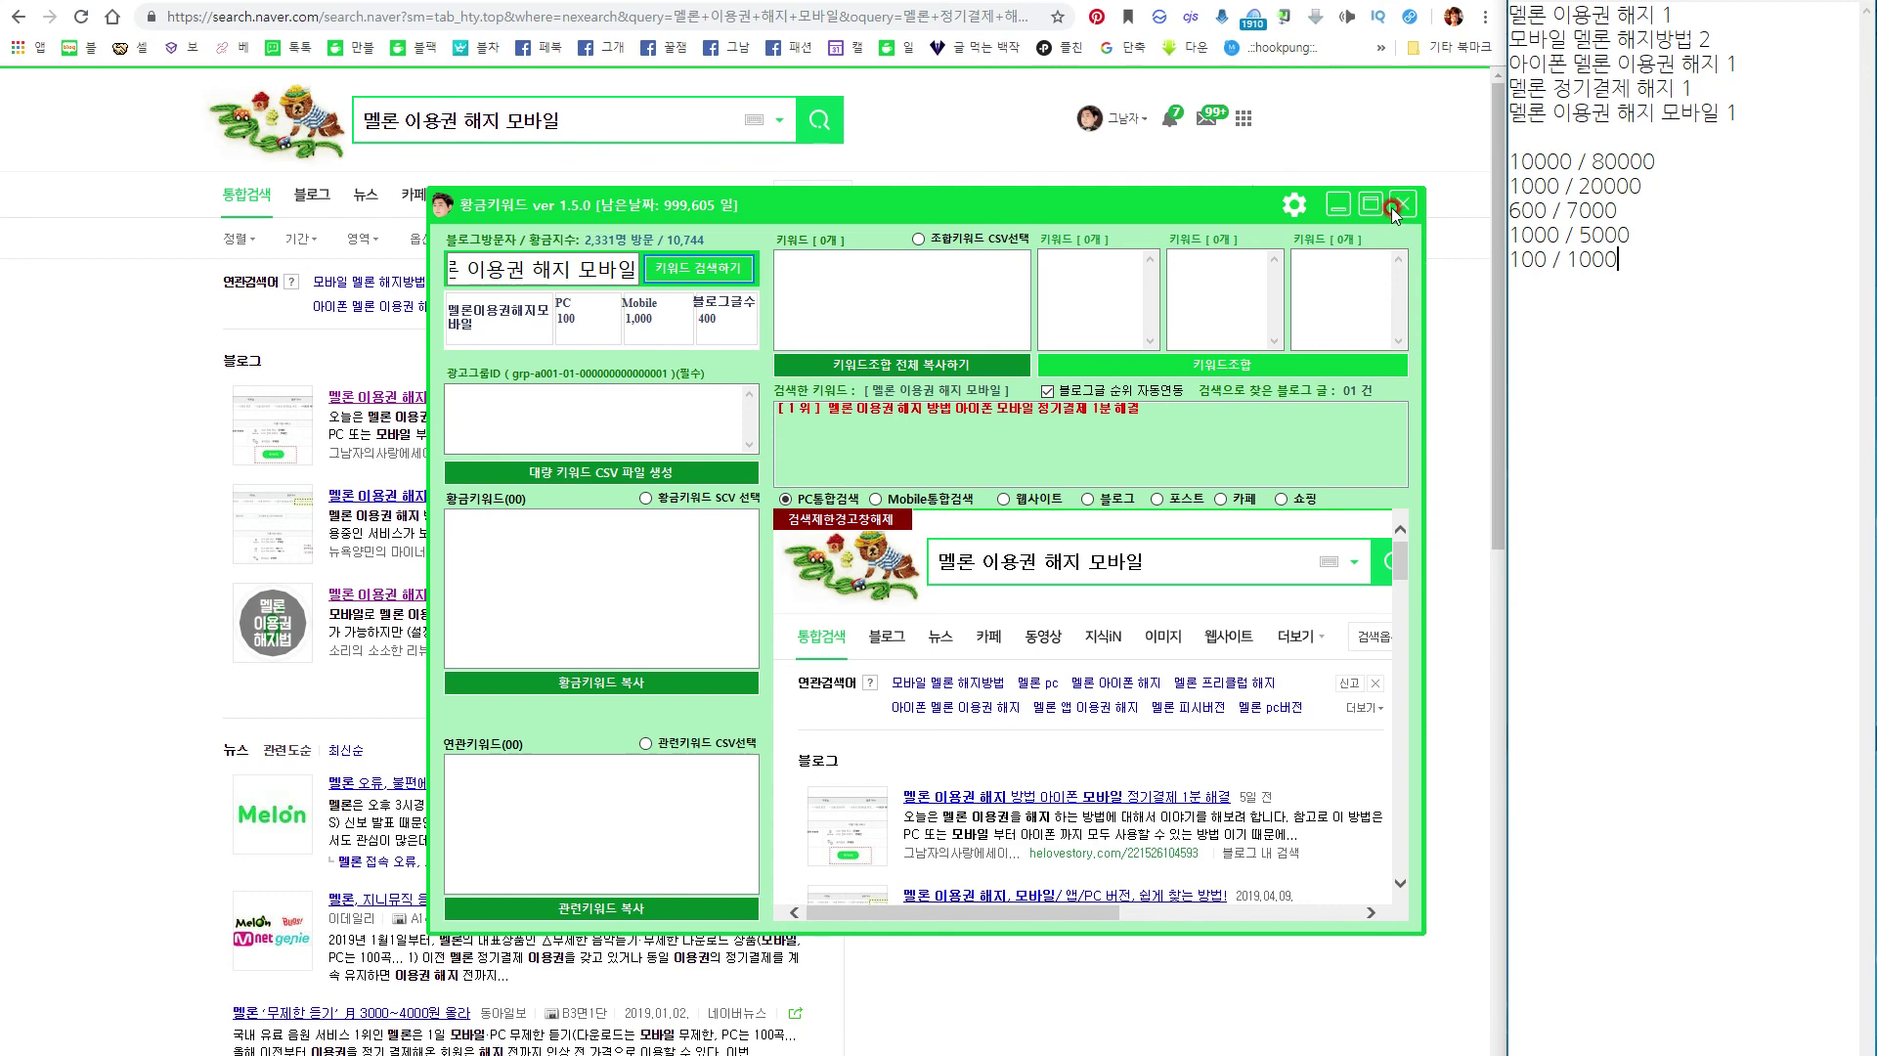